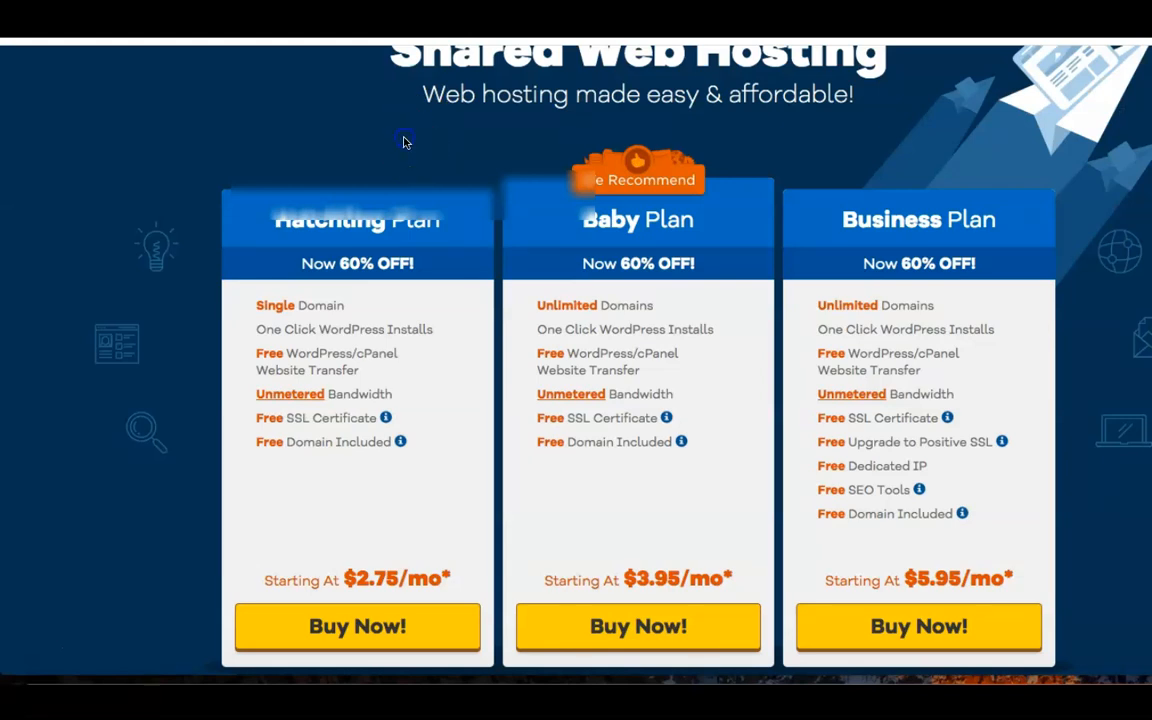
# Scroll back up through the HostGator Shared Web Hosting plans to compare them.
pyautogui.scroll(2, 405, 143)
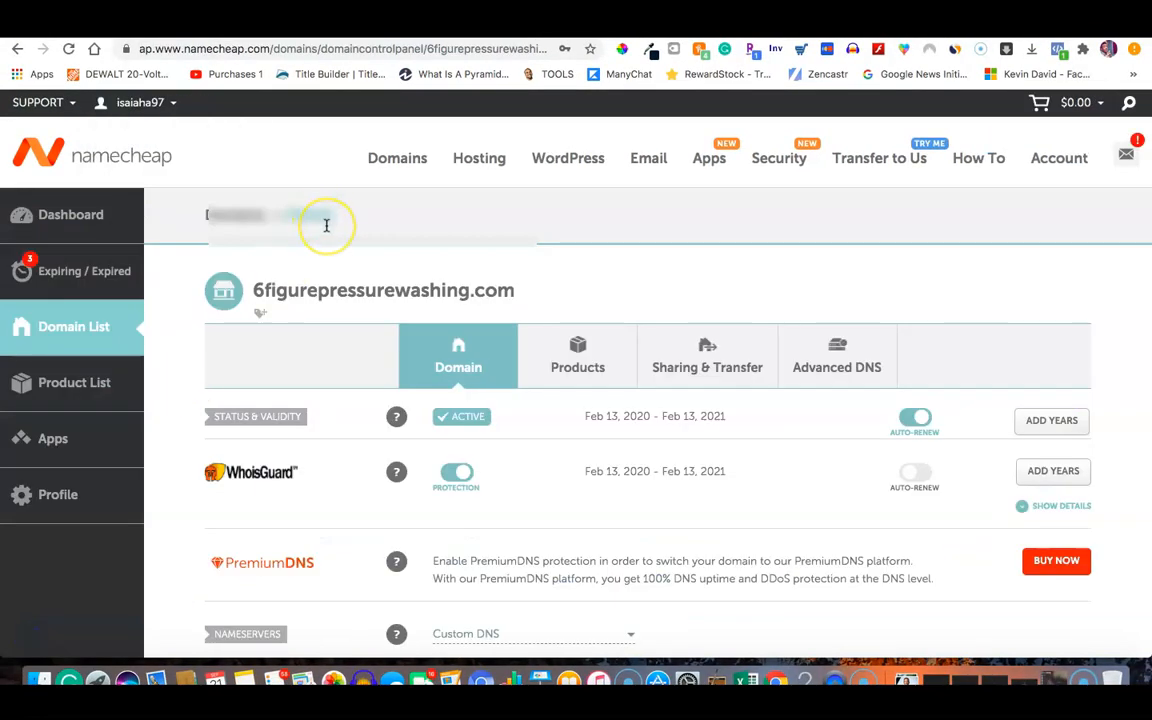
# Scroll the Namecheap domain details down to the custom Nameservers pointing to HostGator.
pyautogui.scroll(-1, 326, 226)
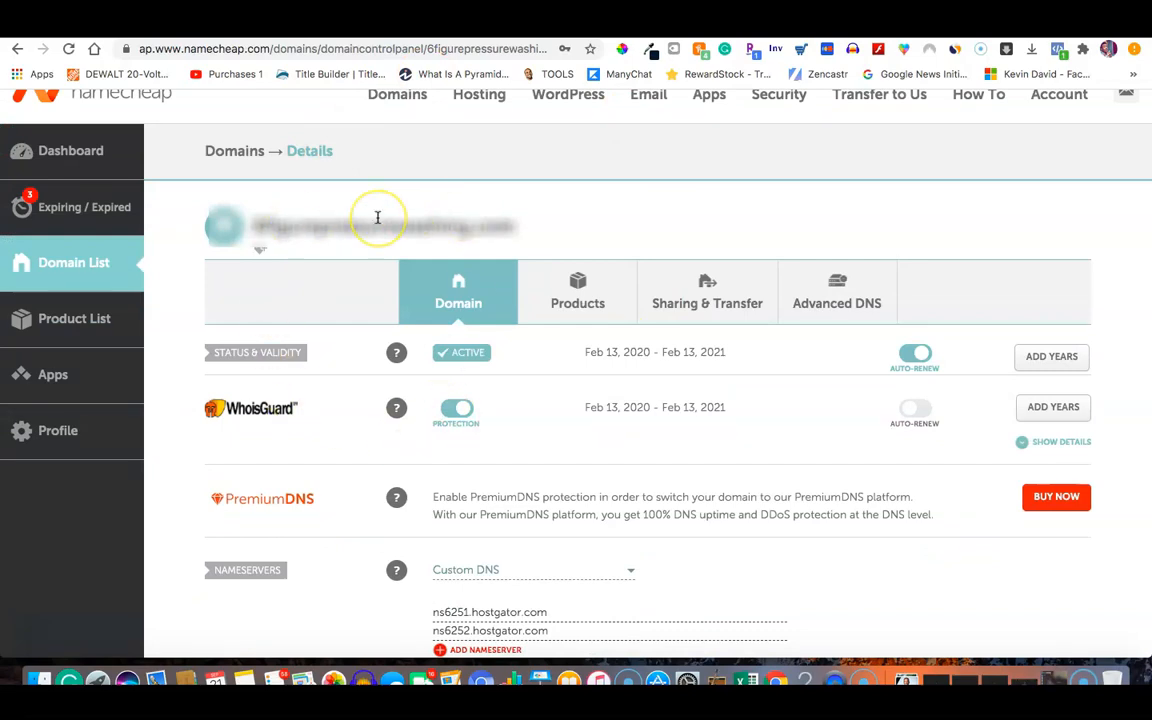
pyautogui.scroll(-2, 378, 217)
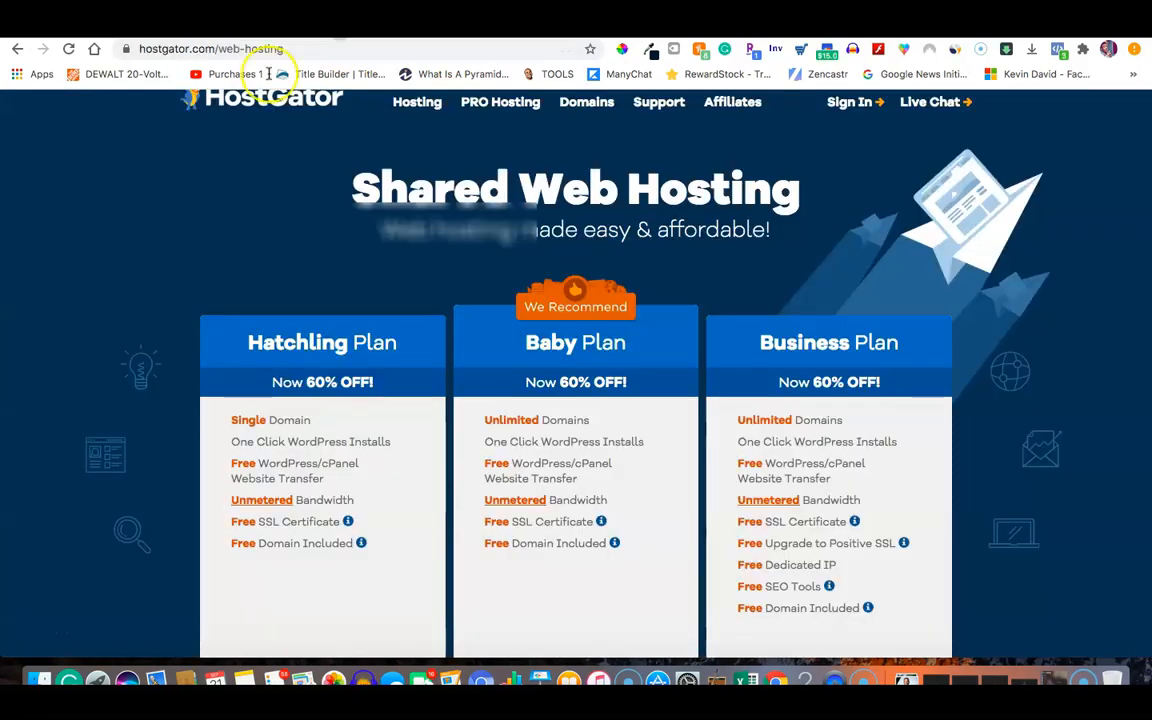
# Sign in to the HostGator customer portal with the saved account e-mail and dismiss the cash-back popup.
pyautogui.moveTo(853, 101)
pyautogui.click(743, 158)
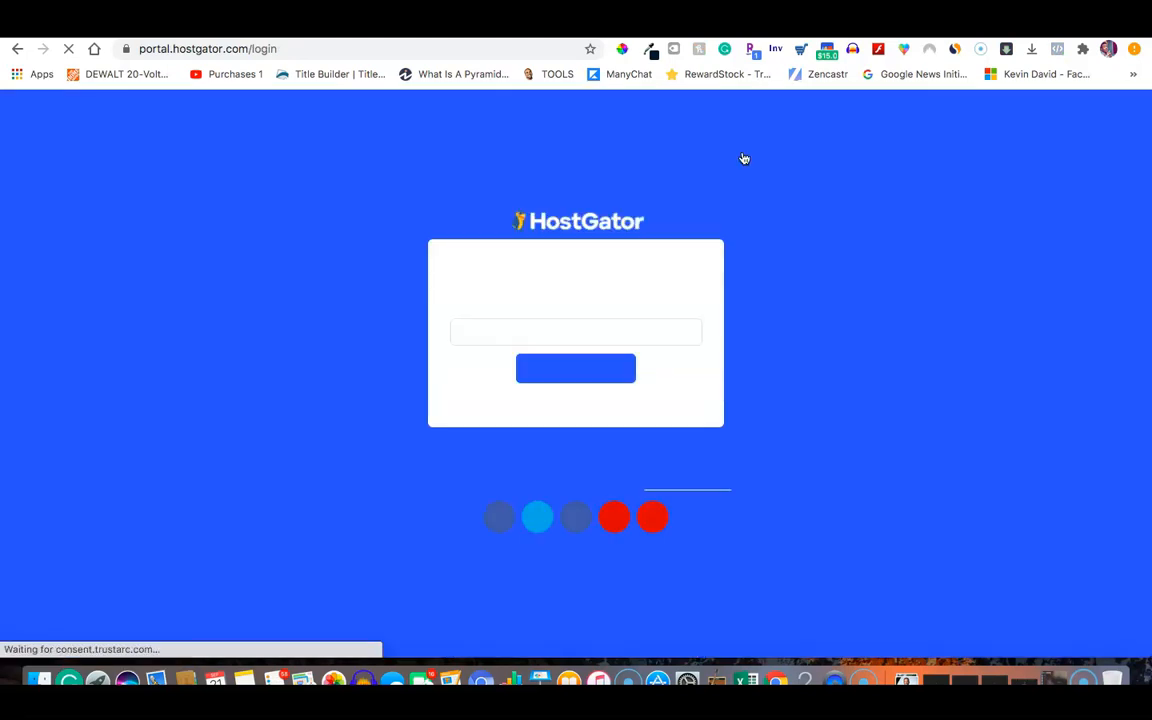
pyautogui.click(494, 330)
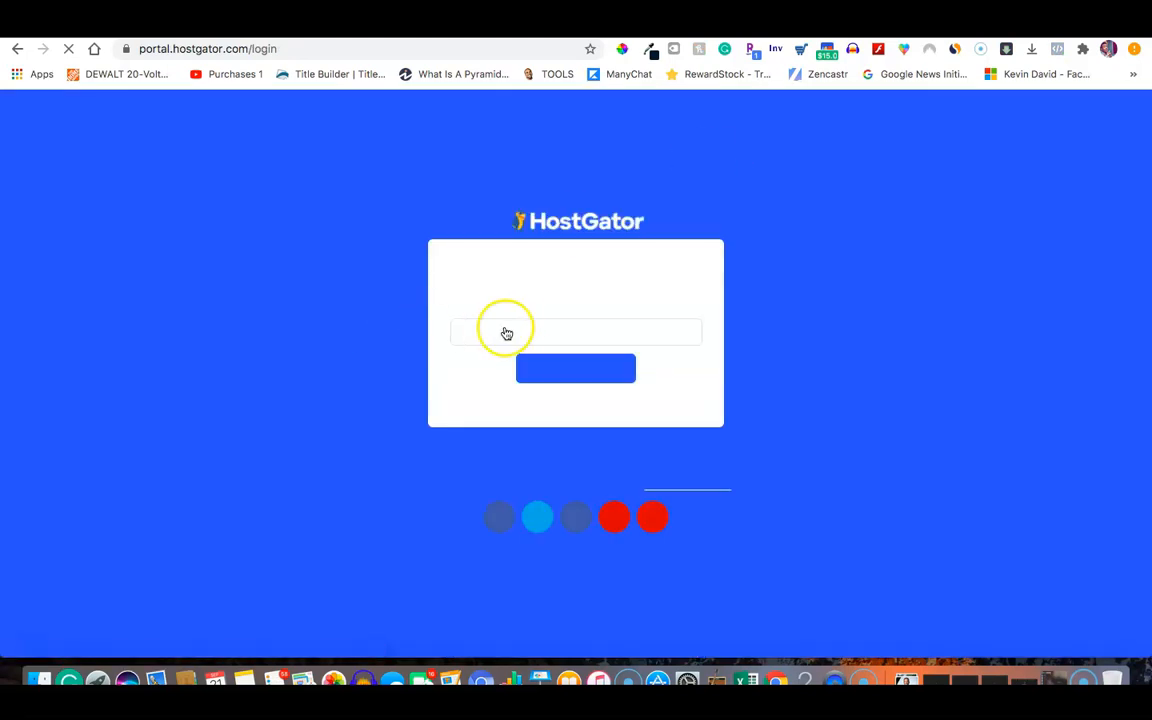
pyautogui.click(516, 327)
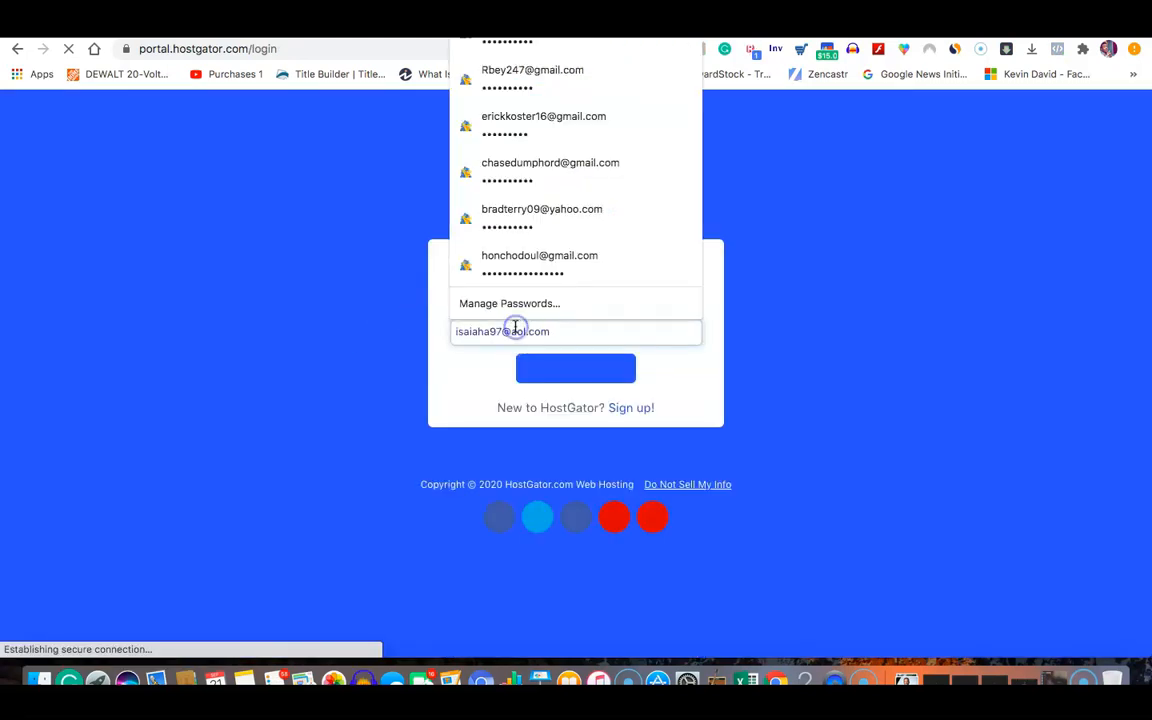
pyautogui.click(549, 47)
pyautogui.click(558, 368)
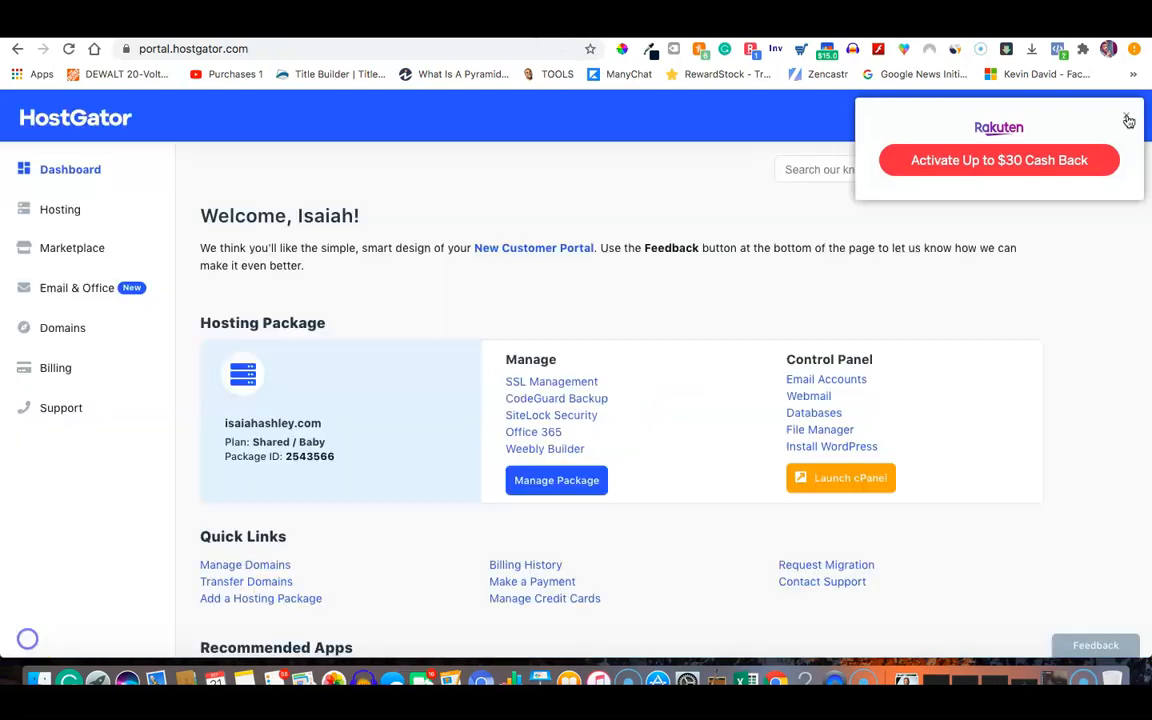
pyautogui.click(1126, 115)
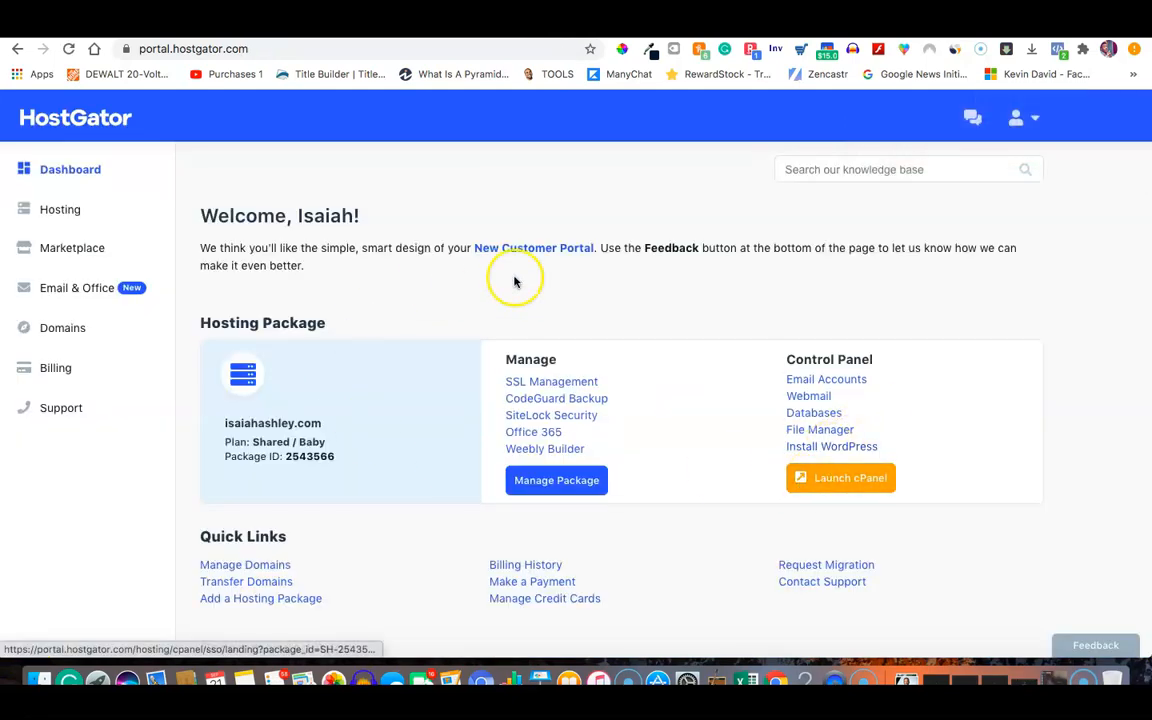
# Check the ns6251/ns6252.hostgator.com nameservers in the hosting package's cPanel, then return to Namecheap.
pyautogui.click(829, 479)
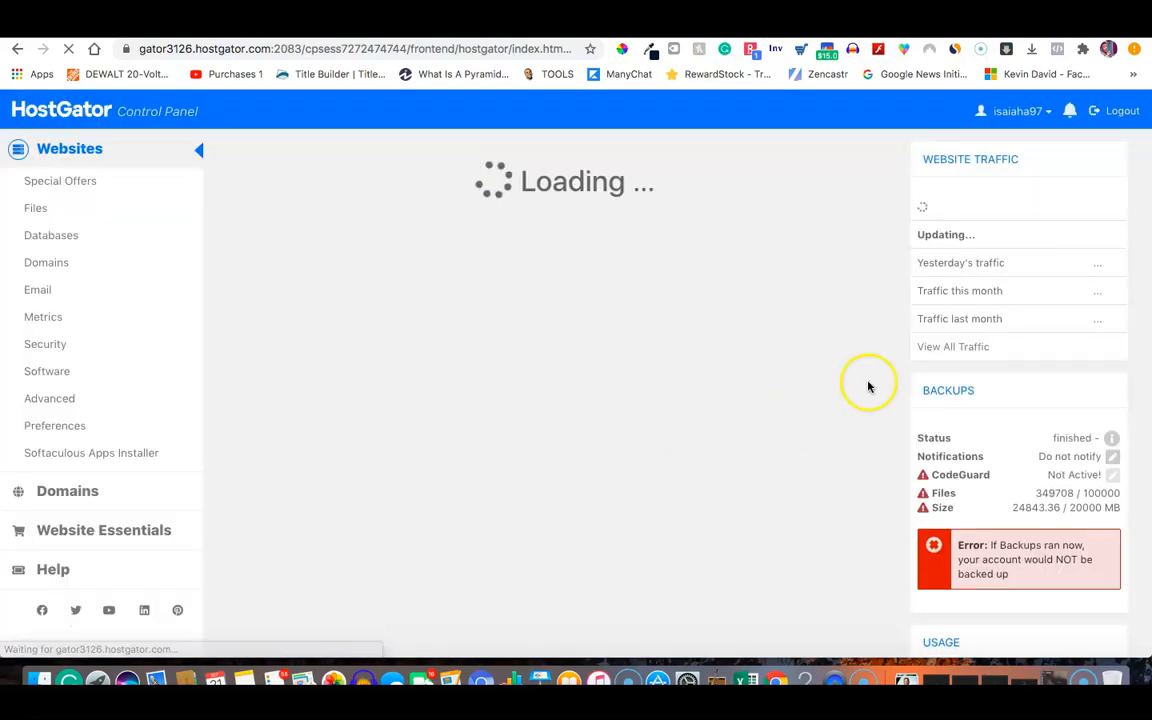
pyautogui.scroll(-6, 1020, 386)
pyautogui.scroll(-3, 1029, 386)
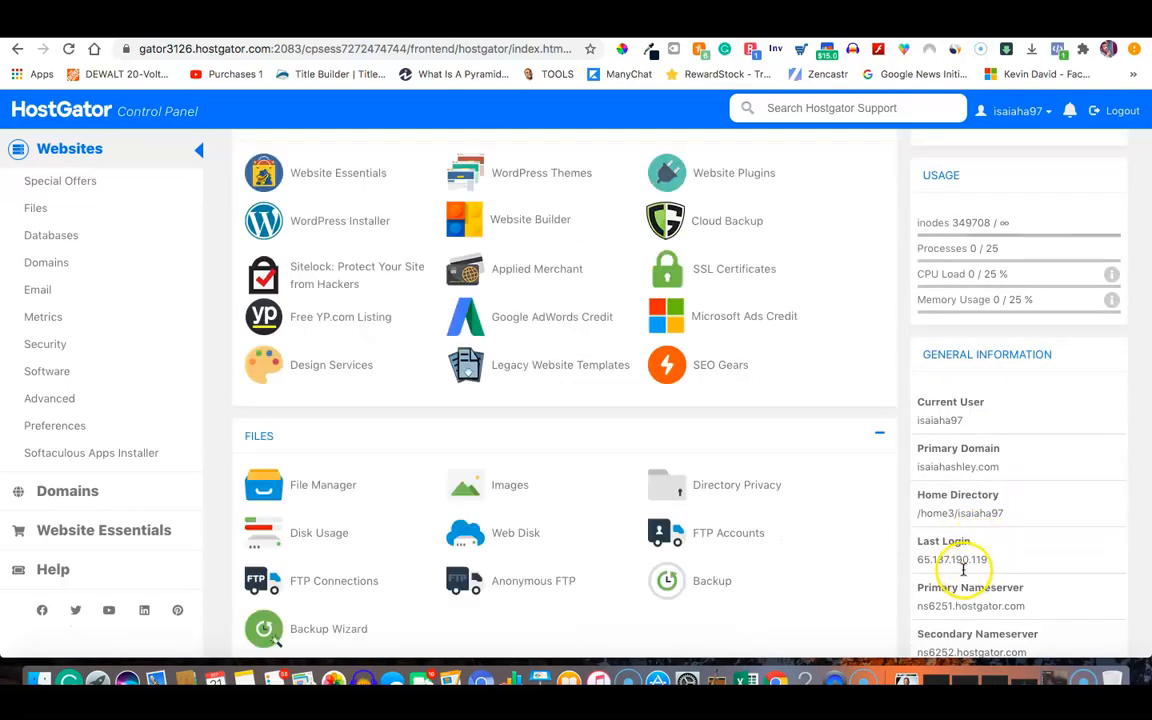
pyautogui.scroll(-1, 965, 570)
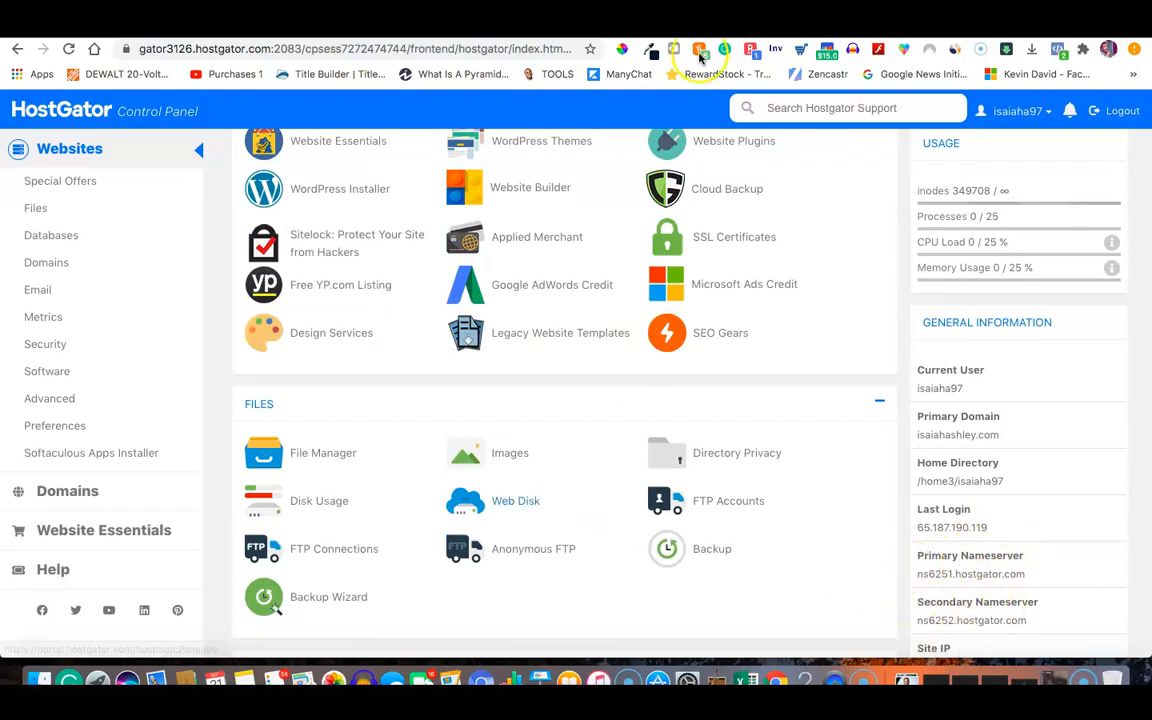
pyautogui.click(560, 24)
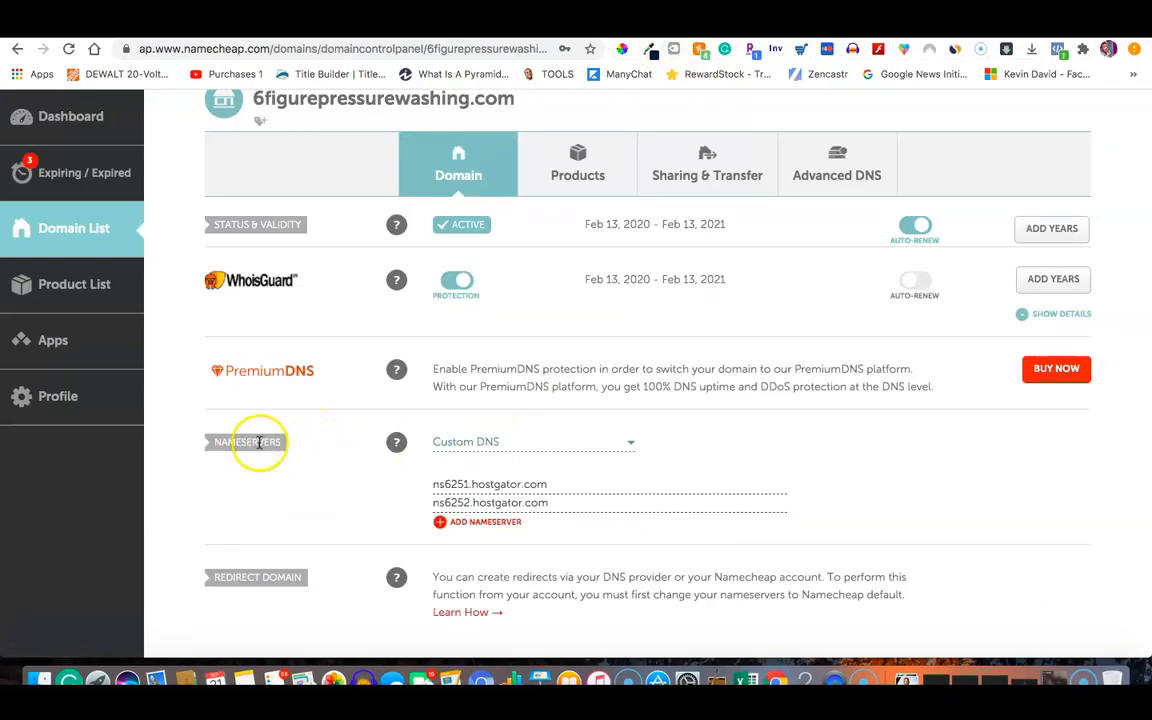
# Keep Custom DNS as the nameserver type and verify the ns6251/ns6252.hostgator.com entries.
pyautogui.click(455, 441)
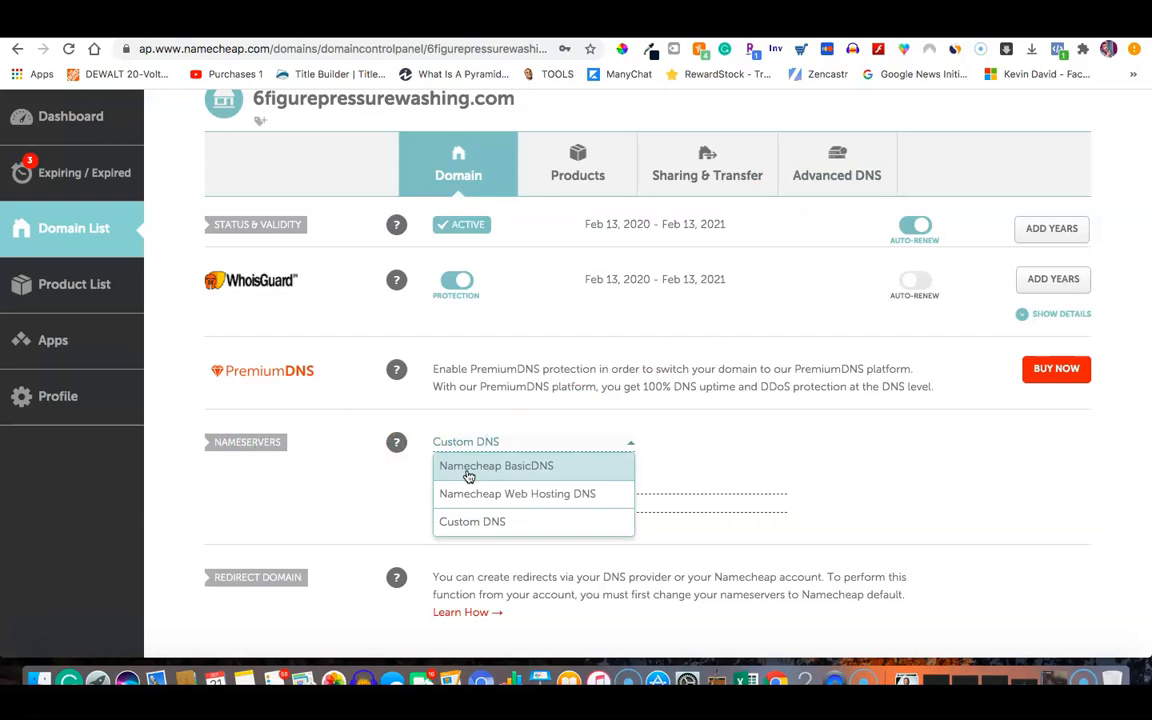
pyautogui.click(460, 522)
pyautogui.click(446, 486)
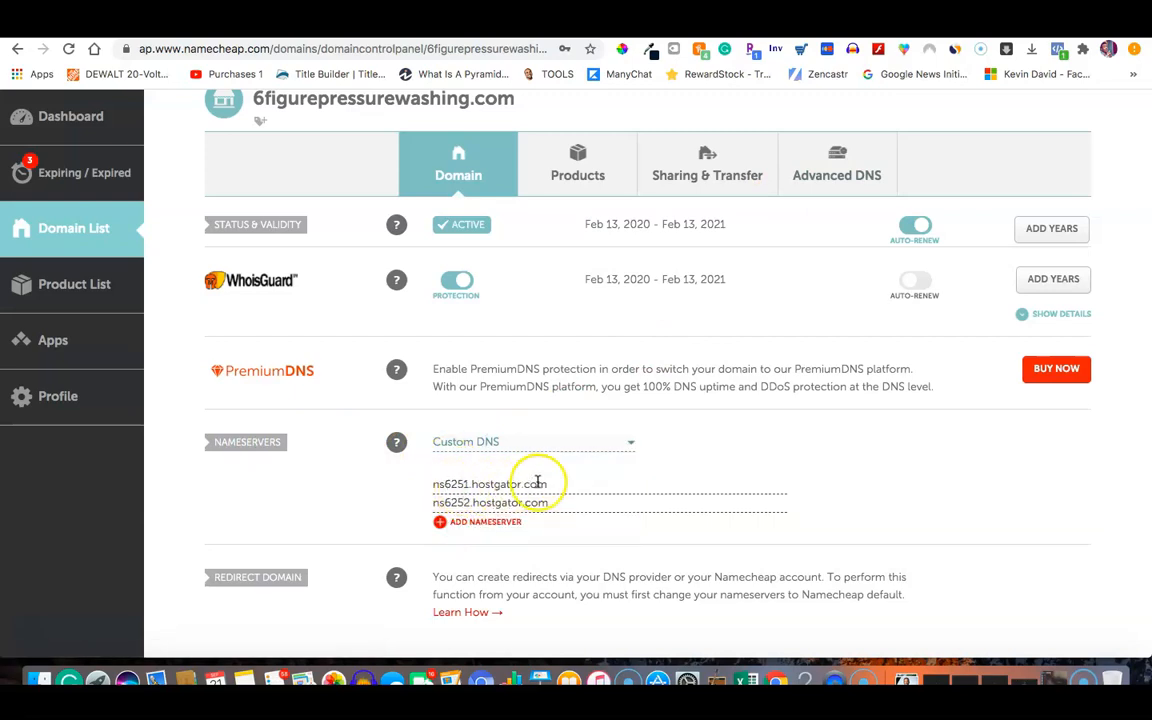
pyautogui.moveTo(564, 485); pyautogui.dragTo(472, 488)
pyautogui.click(387, 535)
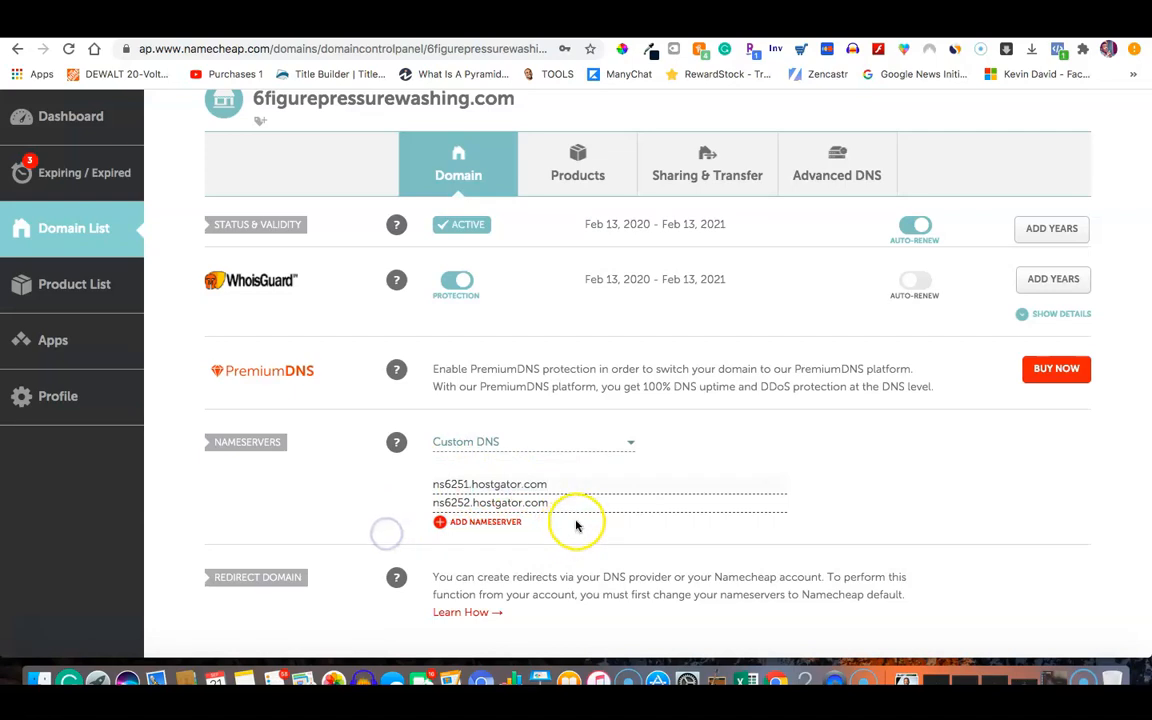
pyautogui.click(327, 557)
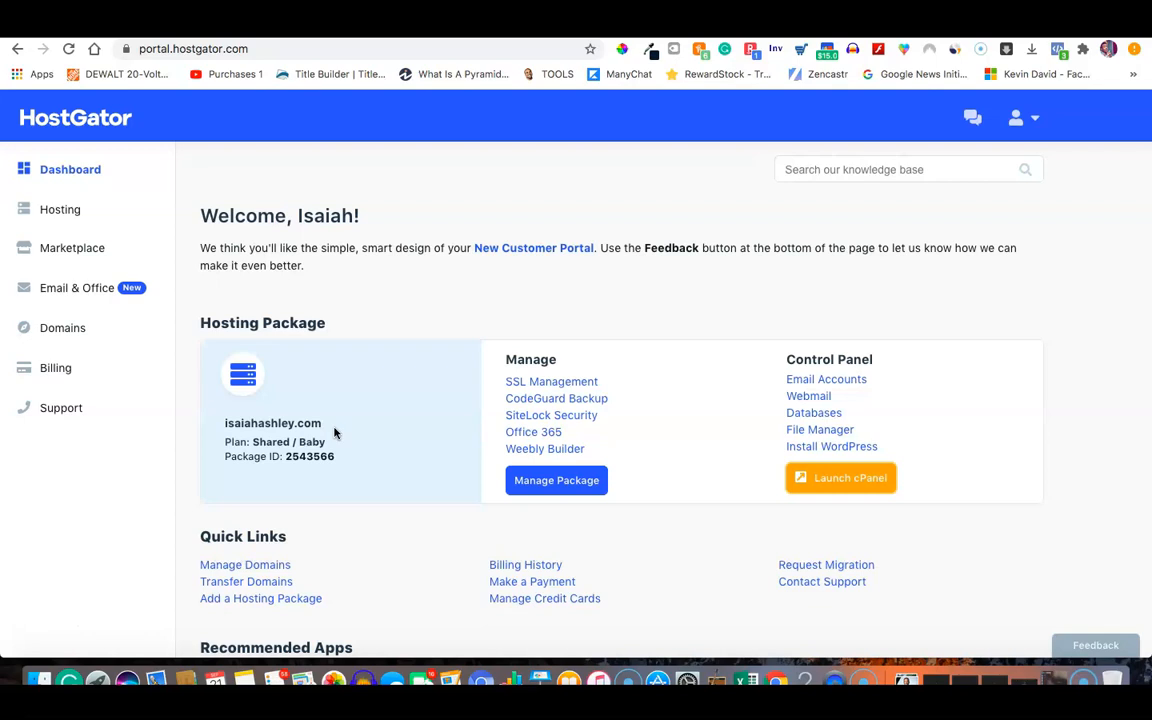
# Browse the cPanel Popular Links and Subdomains page, then open the Softaculous WordPress Installer.
pyautogui.moveTo(311, 424); pyautogui.dragTo(204, 424)
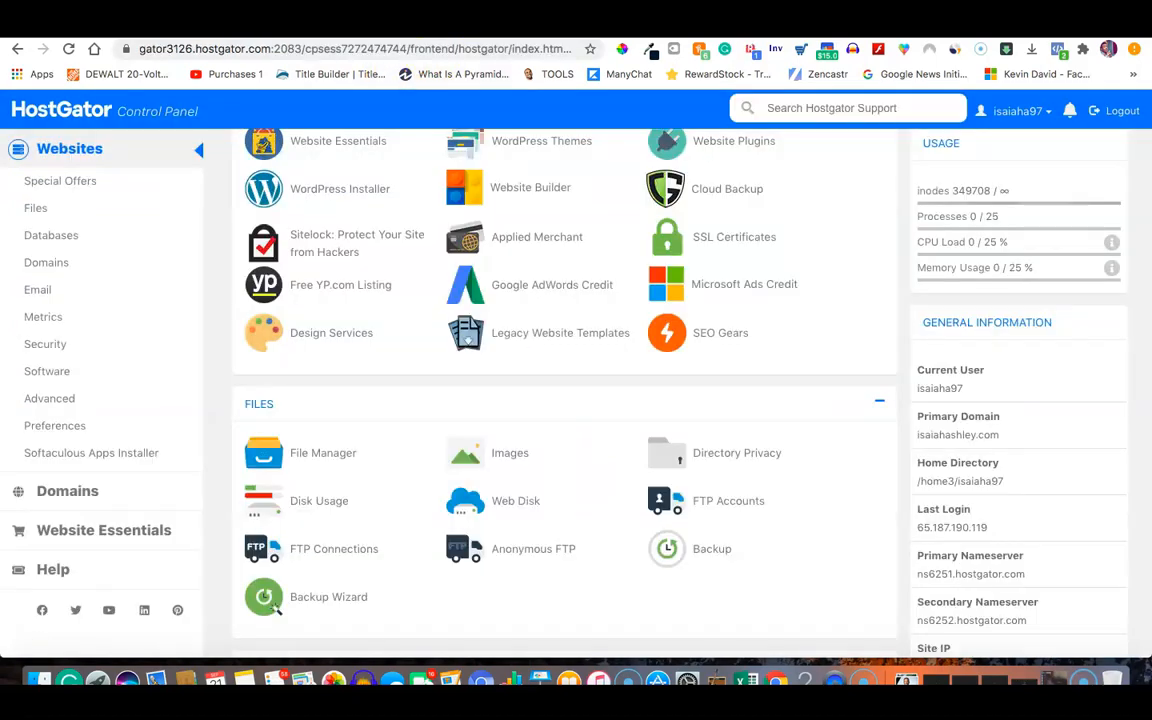
pyautogui.click(886, 379)
pyautogui.scroll(1, 886, 379)
pyautogui.scroll(5, 886, 379)
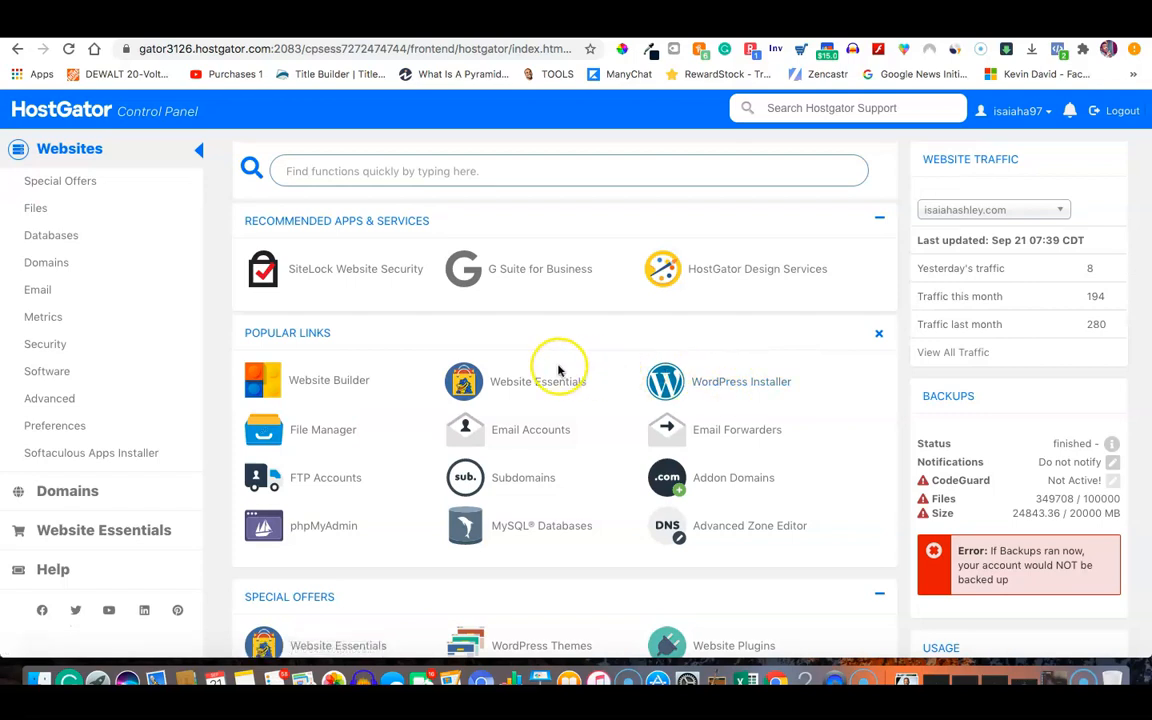
pyautogui.scroll(-2, 558, 368)
pyautogui.scroll(2, 558, 368)
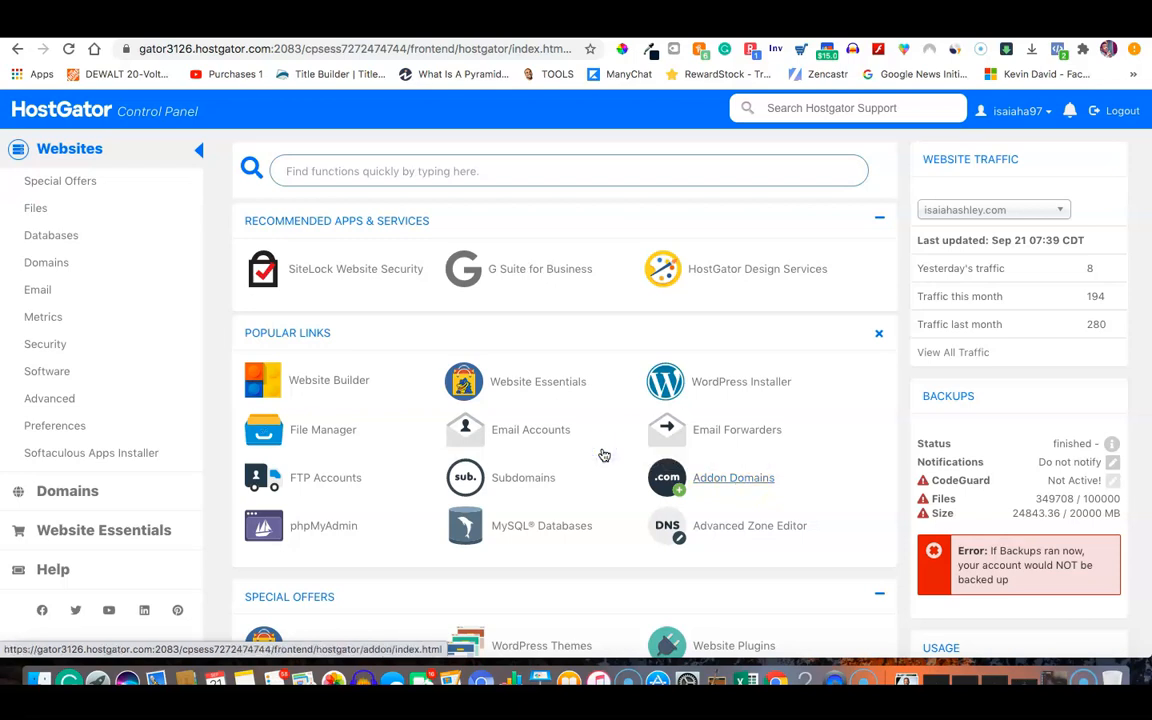
pyautogui.click(505, 481)
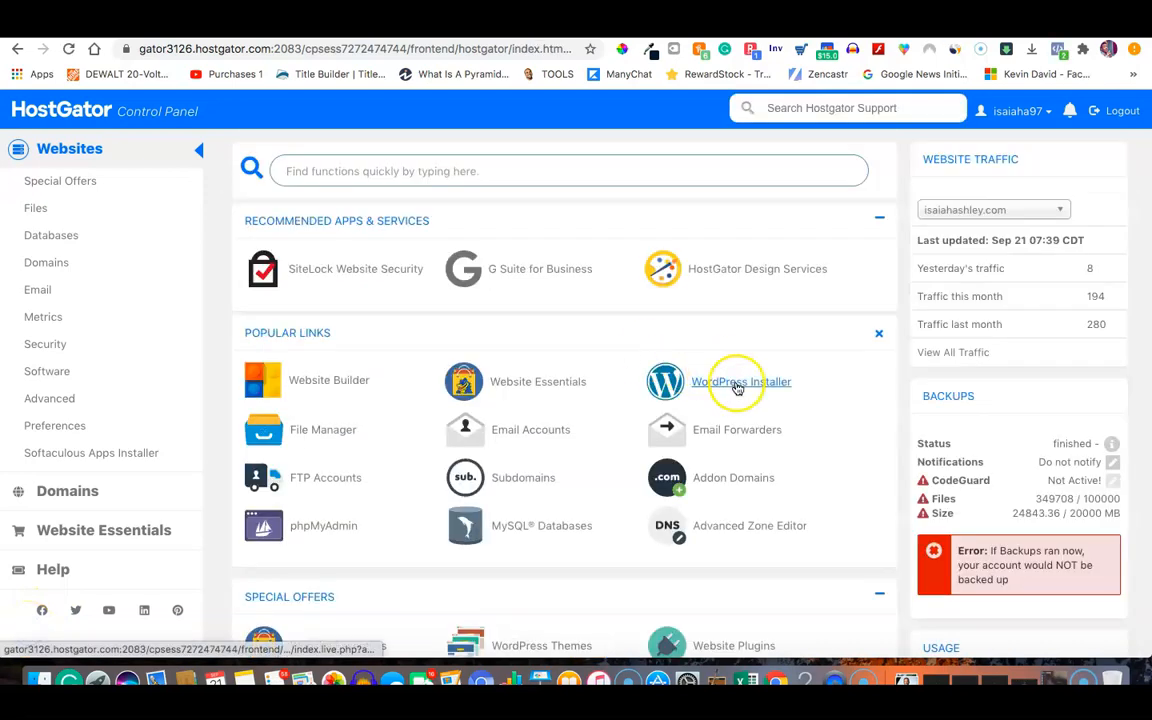
pyautogui.click(737, 387)
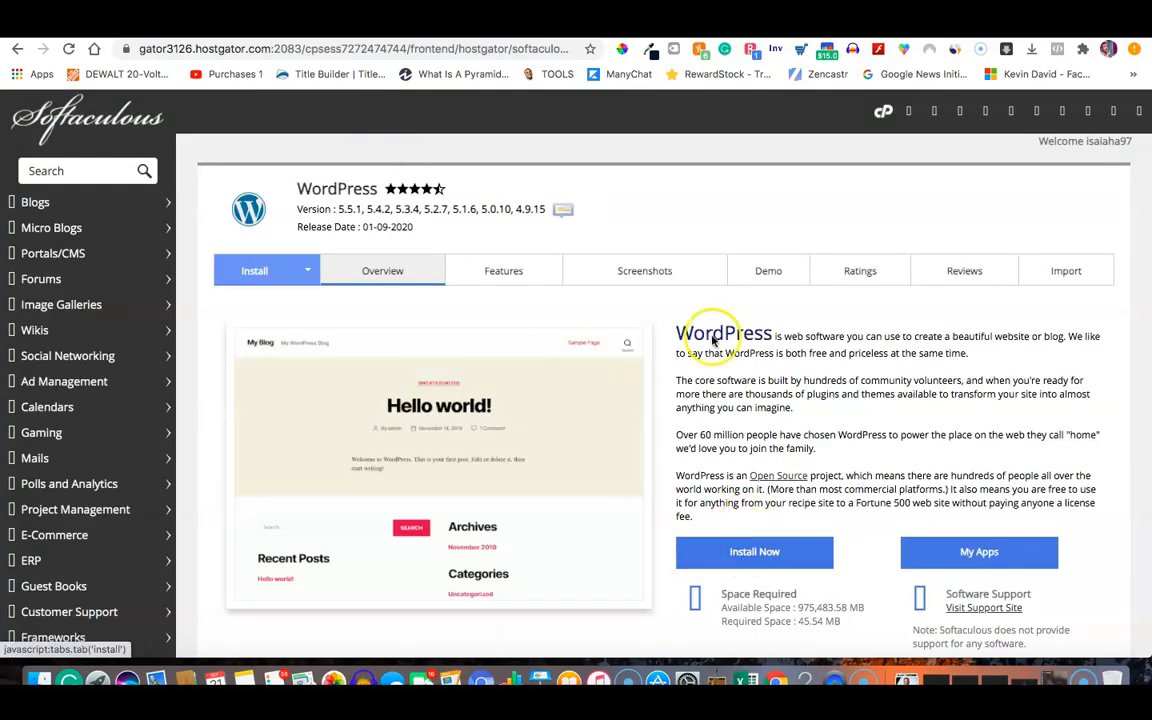
pyautogui.scroll(-2, 721, 205)
pyautogui.scroll(-4, 721, 205)
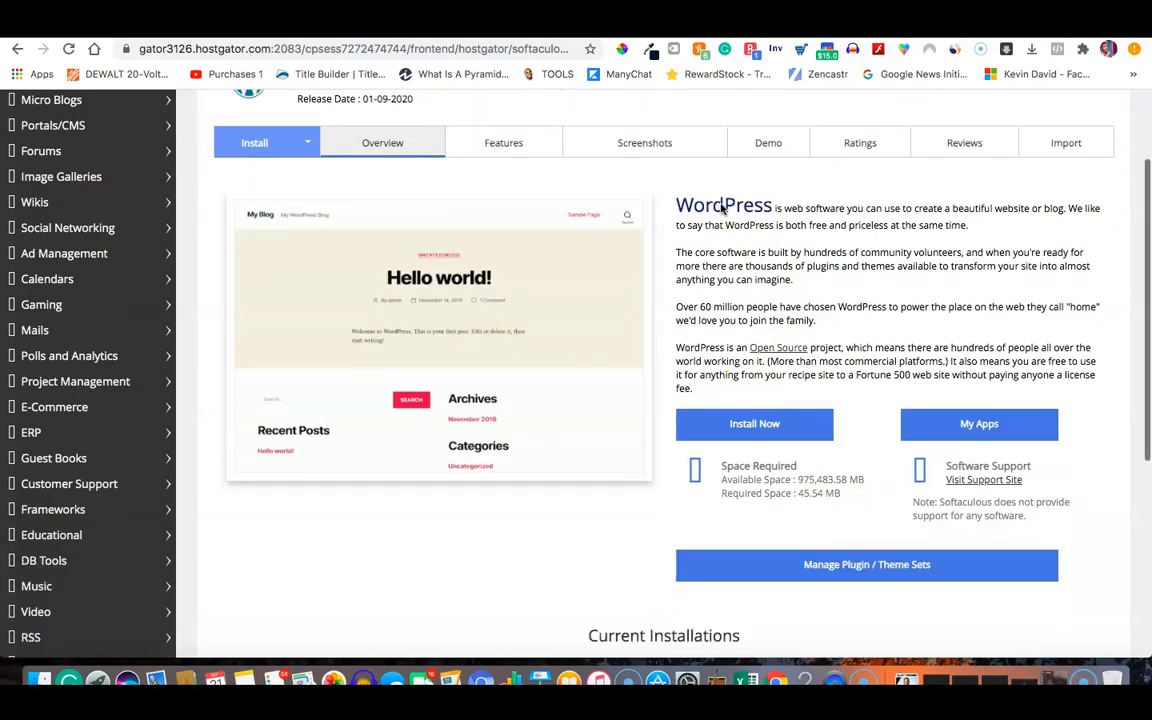
pyautogui.scroll(2, 722, 206)
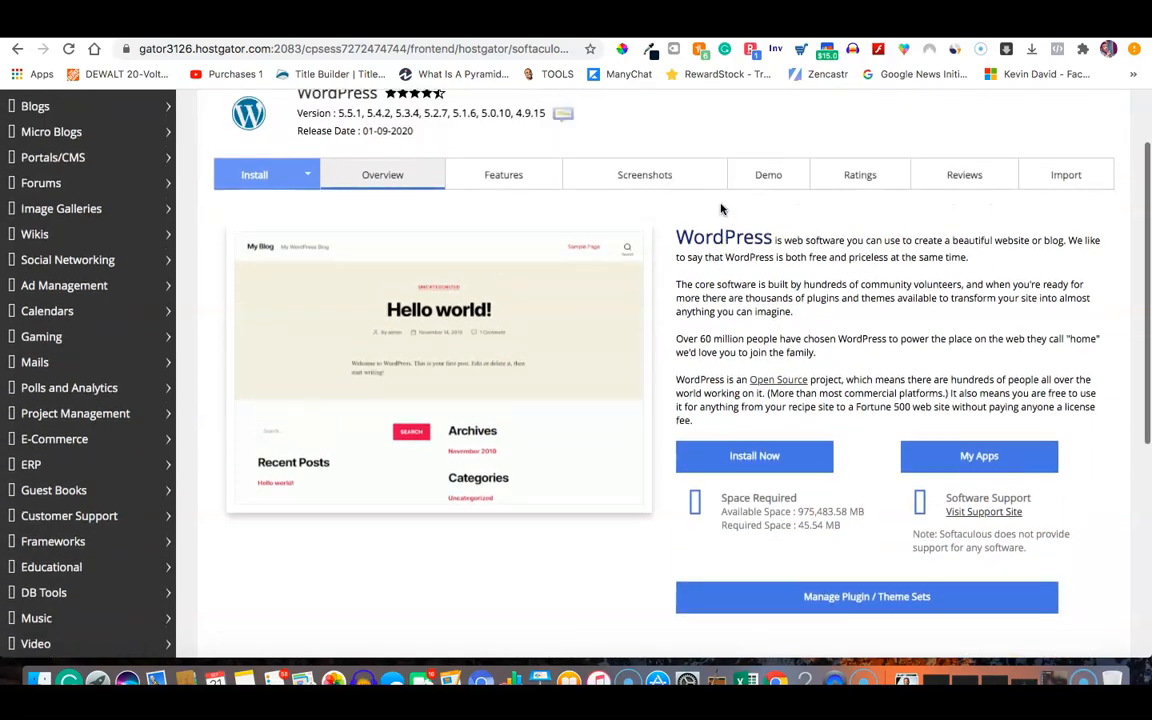
pyautogui.click(731, 456)
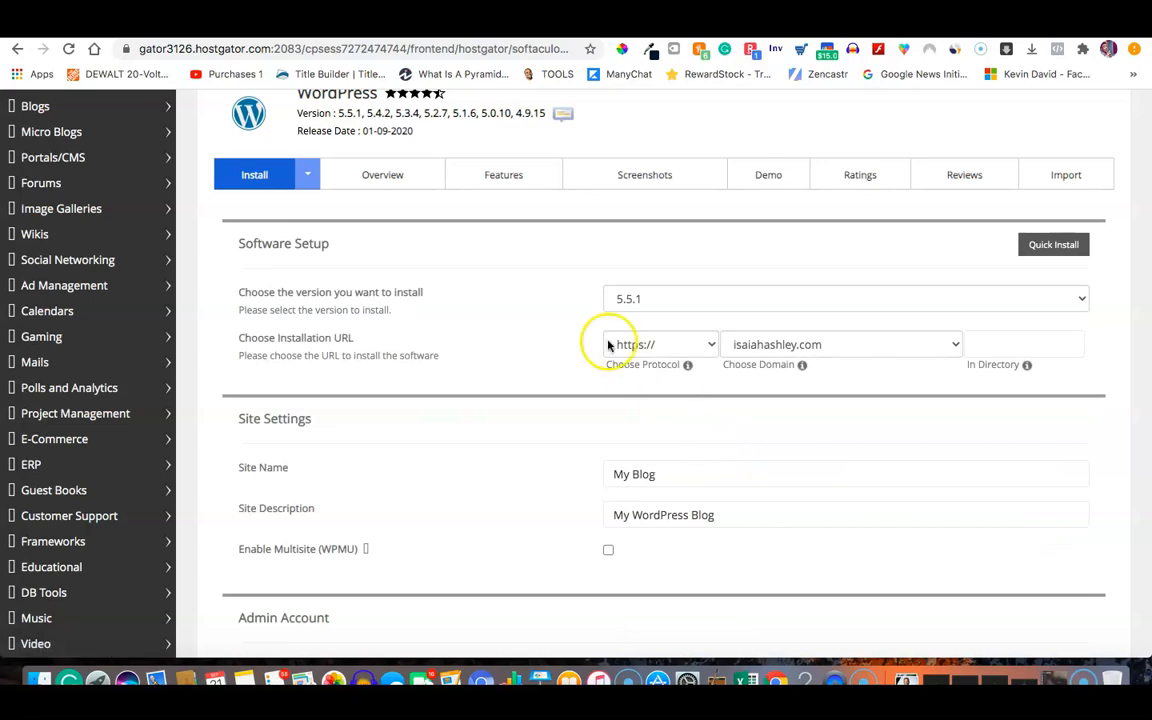
pyautogui.click(663, 347)
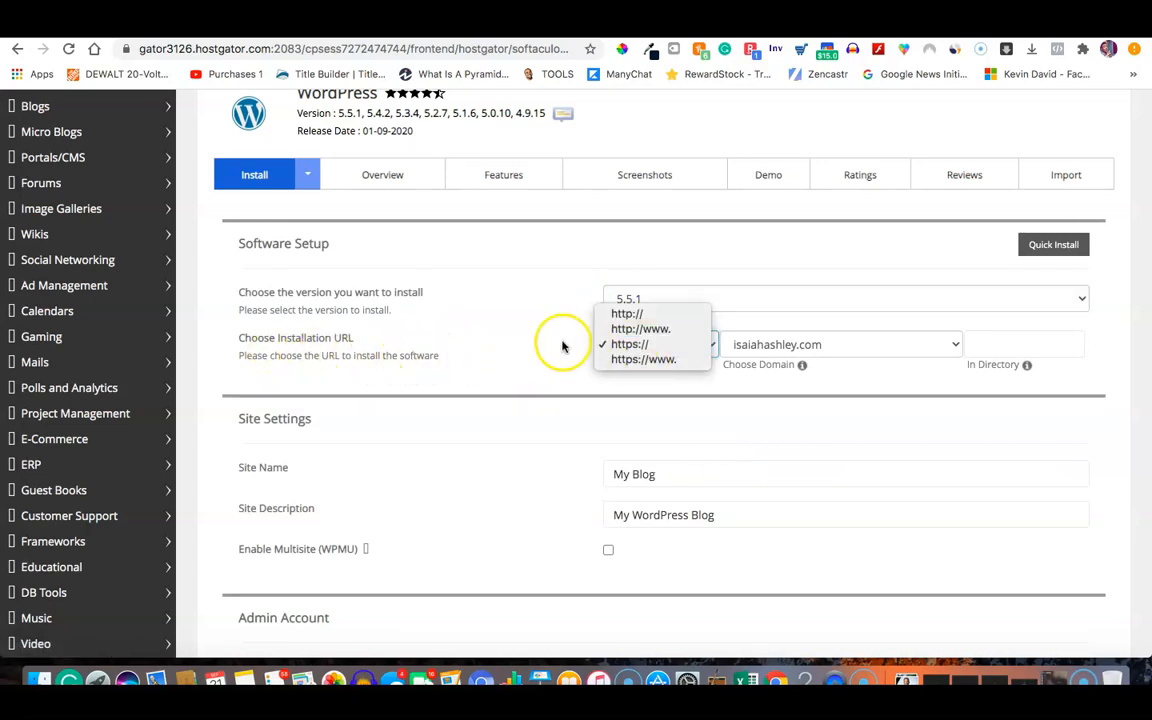
pyautogui.click(622, 348)
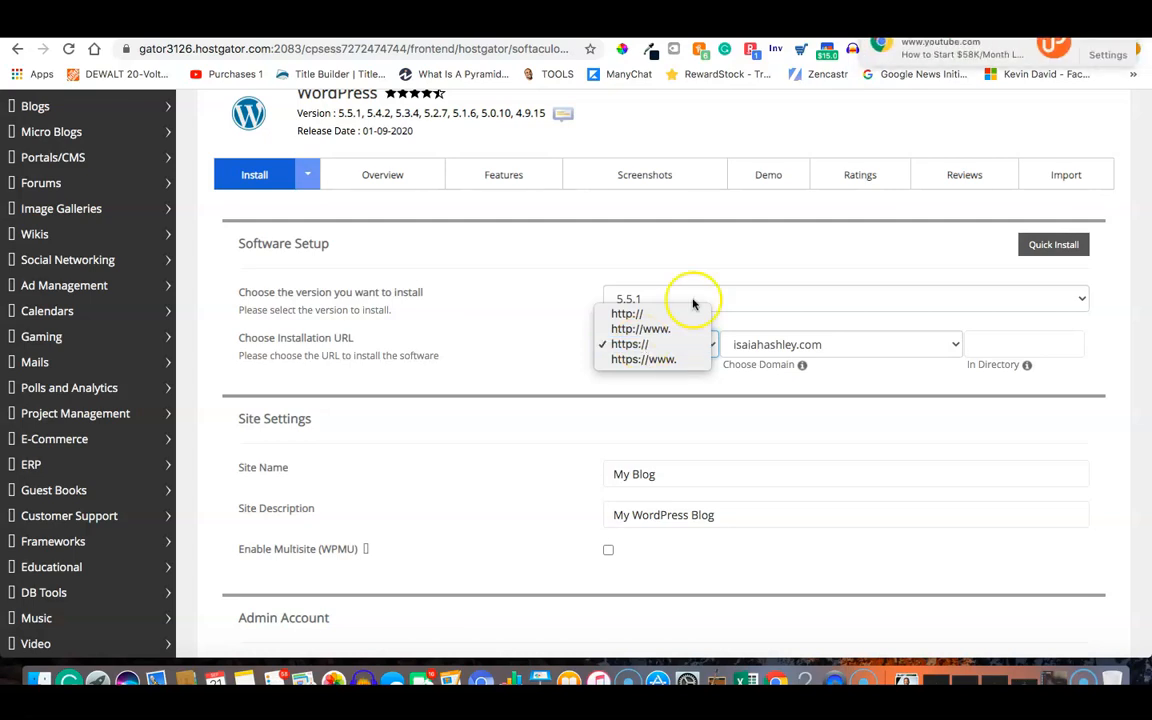
pyautogui.click(628, 344)
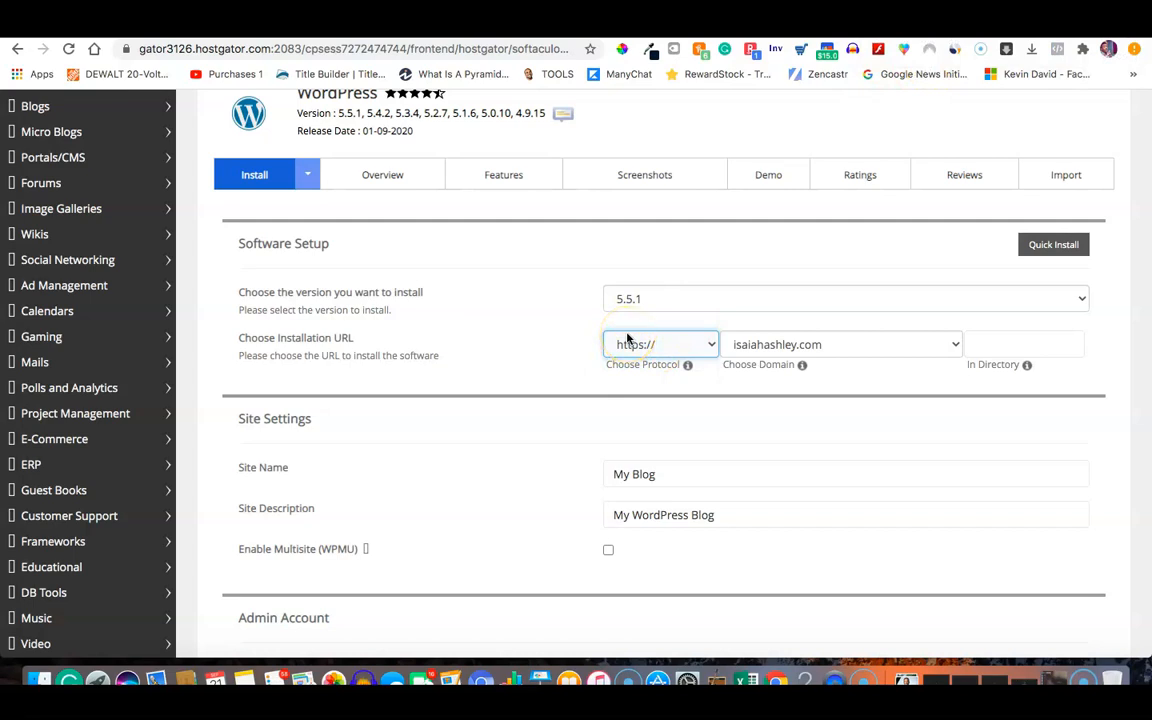
pyautogui.click(642, 343)
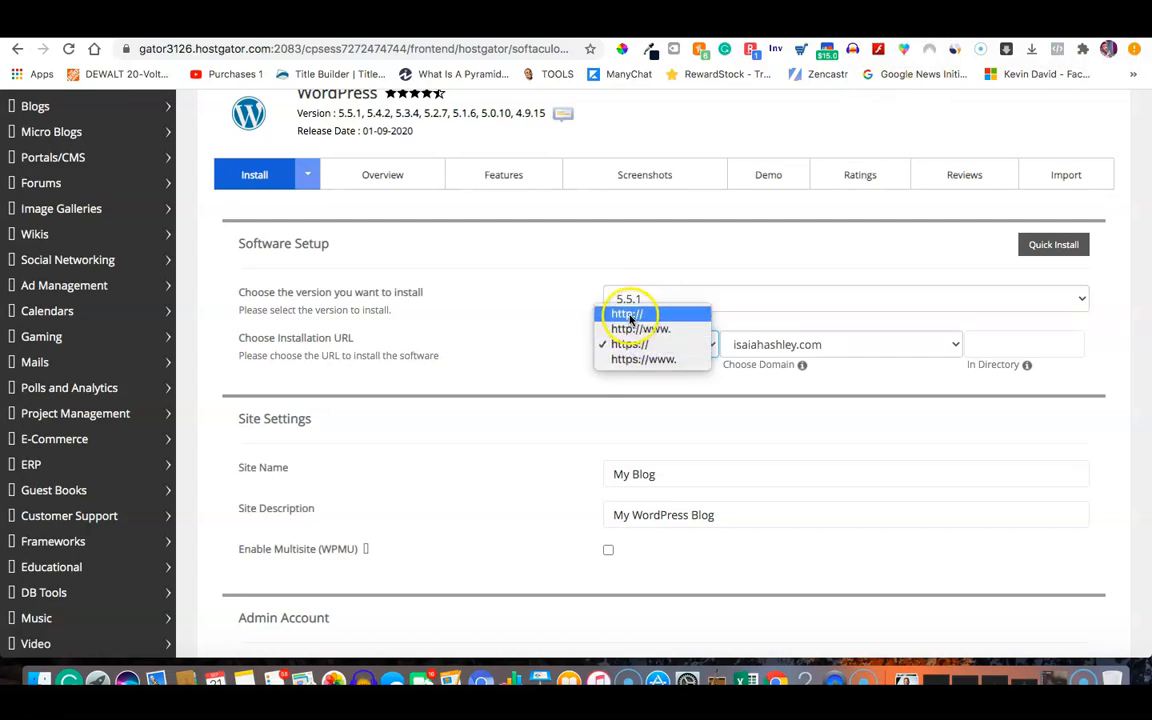
pyautogui.click(628, 316)
# Choose us.iworkspw.com as the installation domain.
pyautogui.click(792, 346)
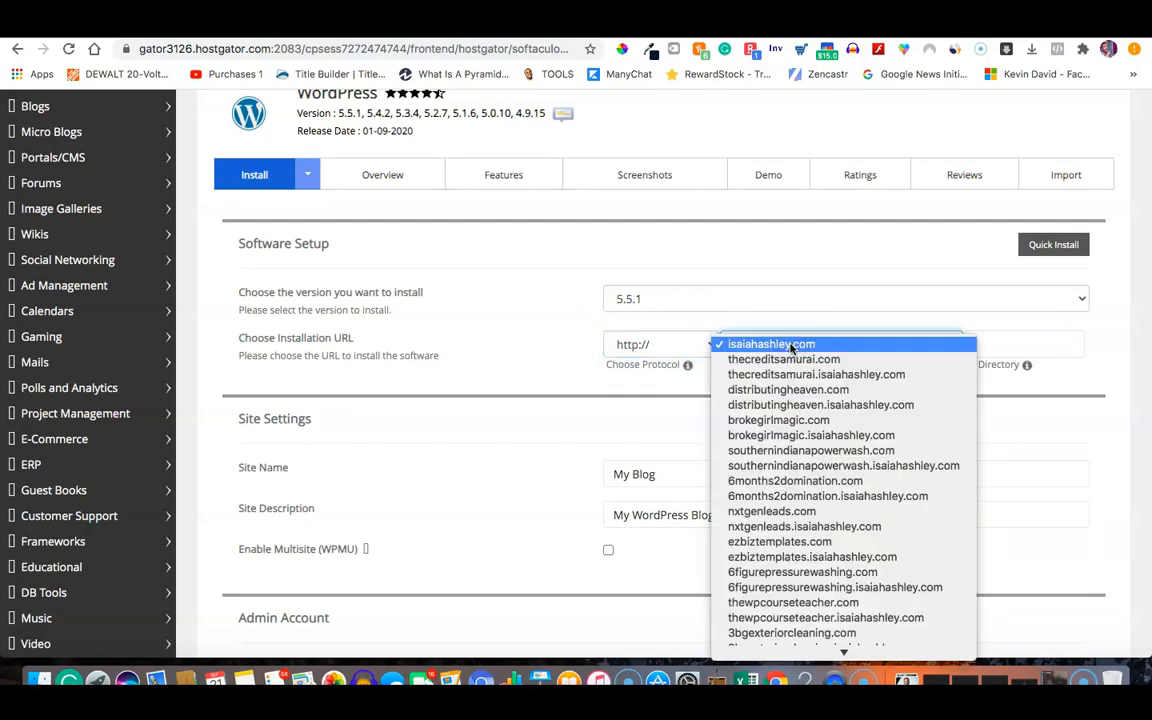
pyautogui.moveTo(820, 652)
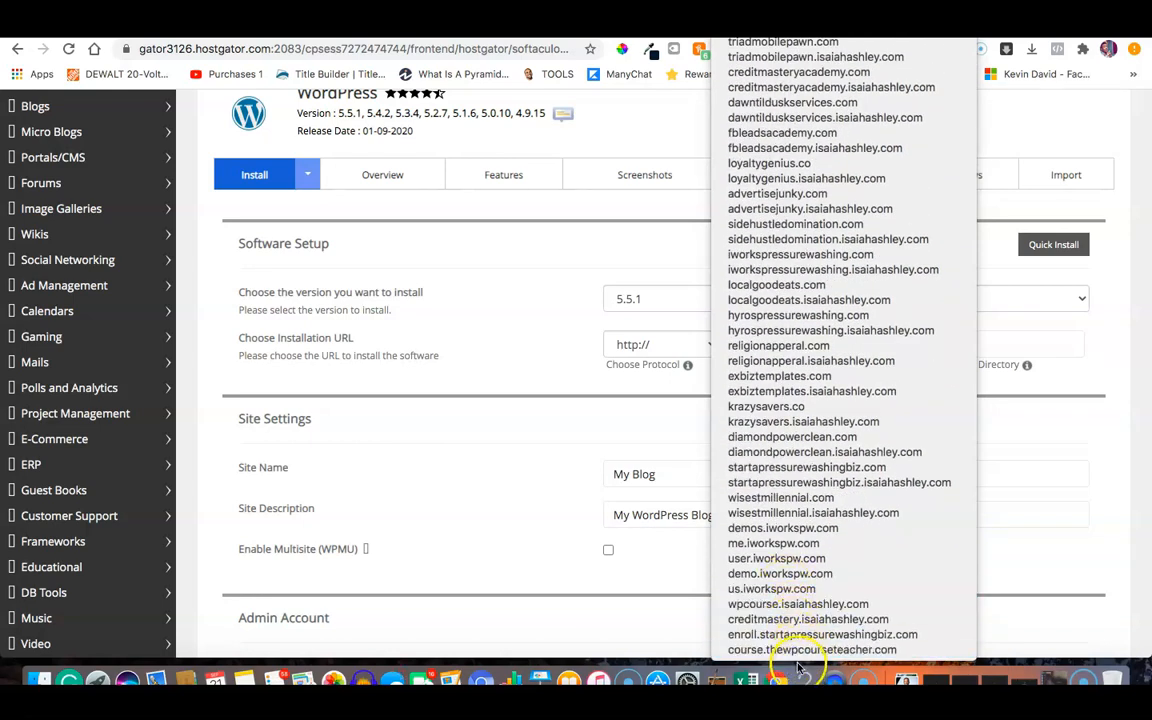
pyautogui.click(777, 589)
pyautogui.click(560, 325)
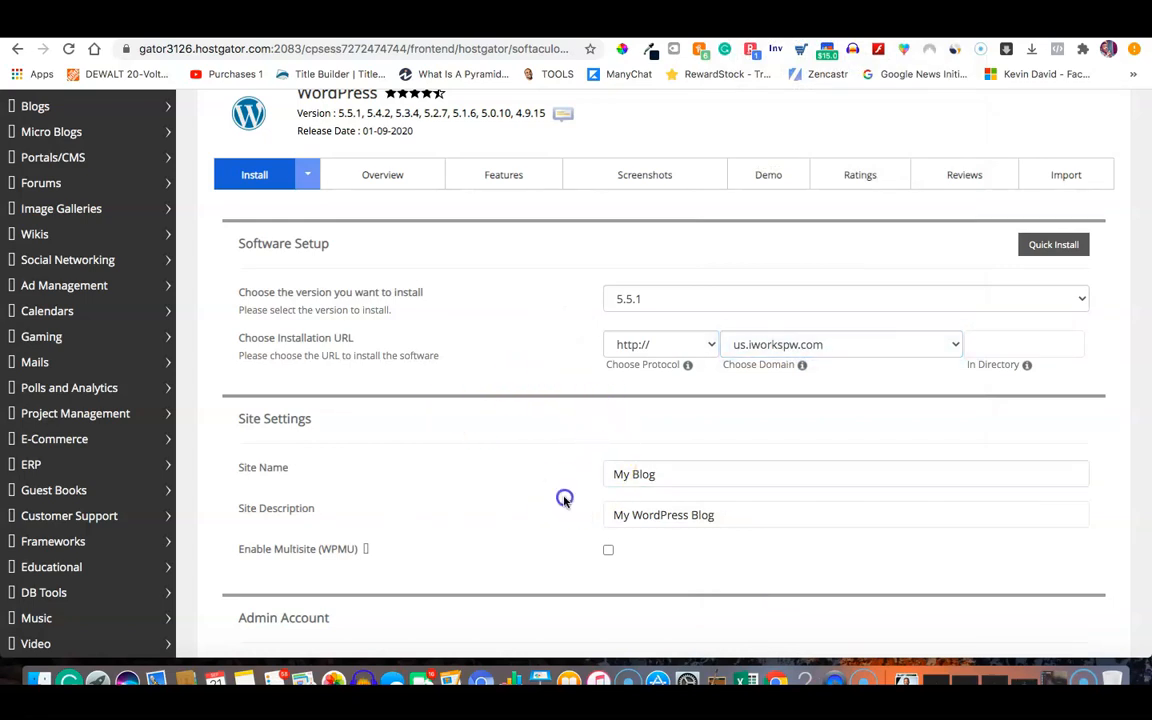
pyautogui.scroll(-3, 563, 496)
# Replace the default 'My Blog' site name and the site description with the suggested values.
pyautogui.tripleClick(657, 349)
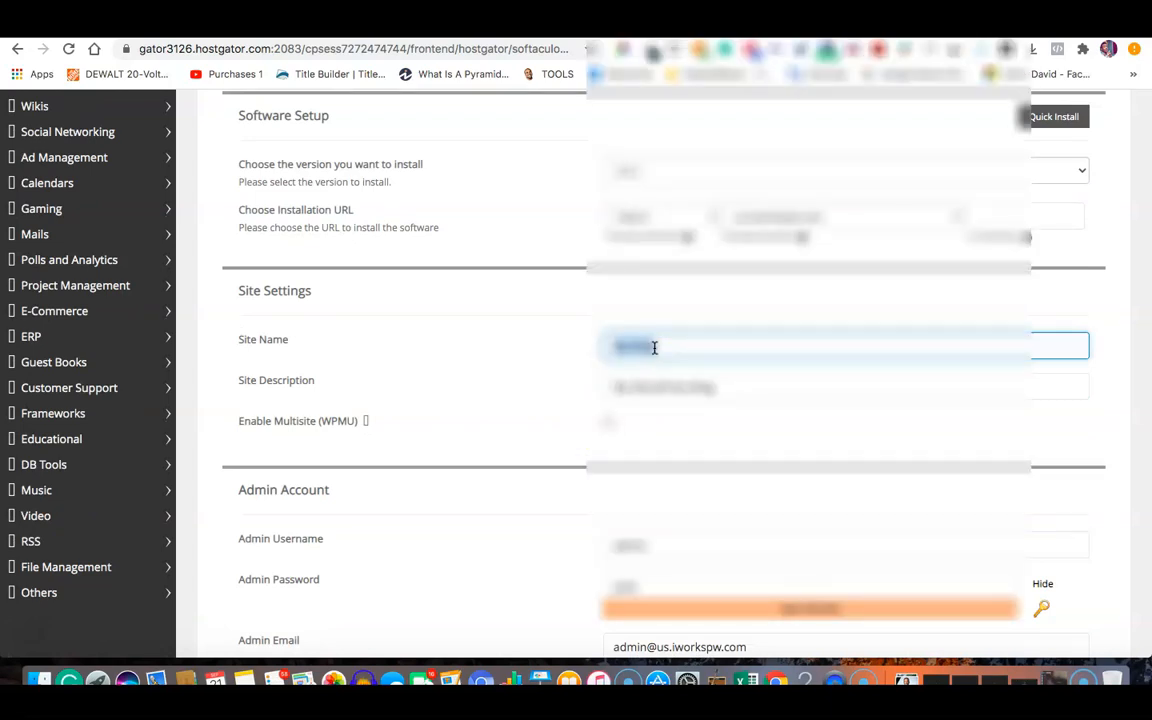
pyautogui.press('BackSpace')
pyautogui.write('iwor')
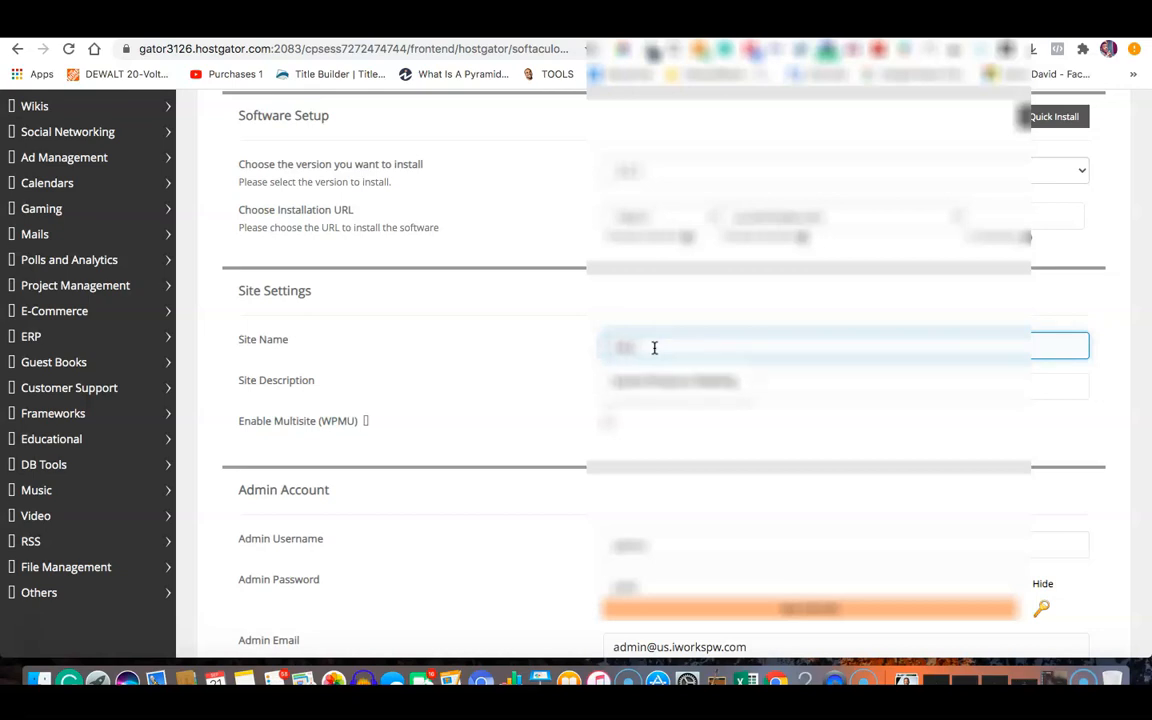
pyautogui.click(651, 381)
pyautogui.tripleClick(666, 387)
pyautogui.press('BackSpace')
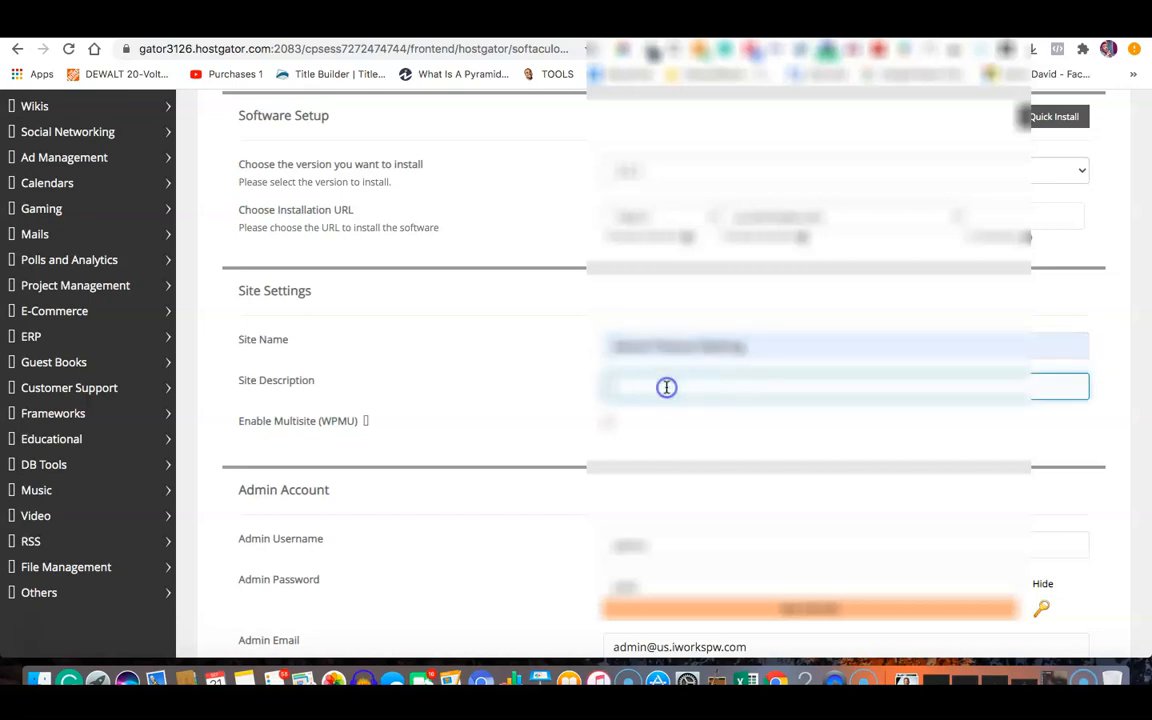
pyautogui.write('J')
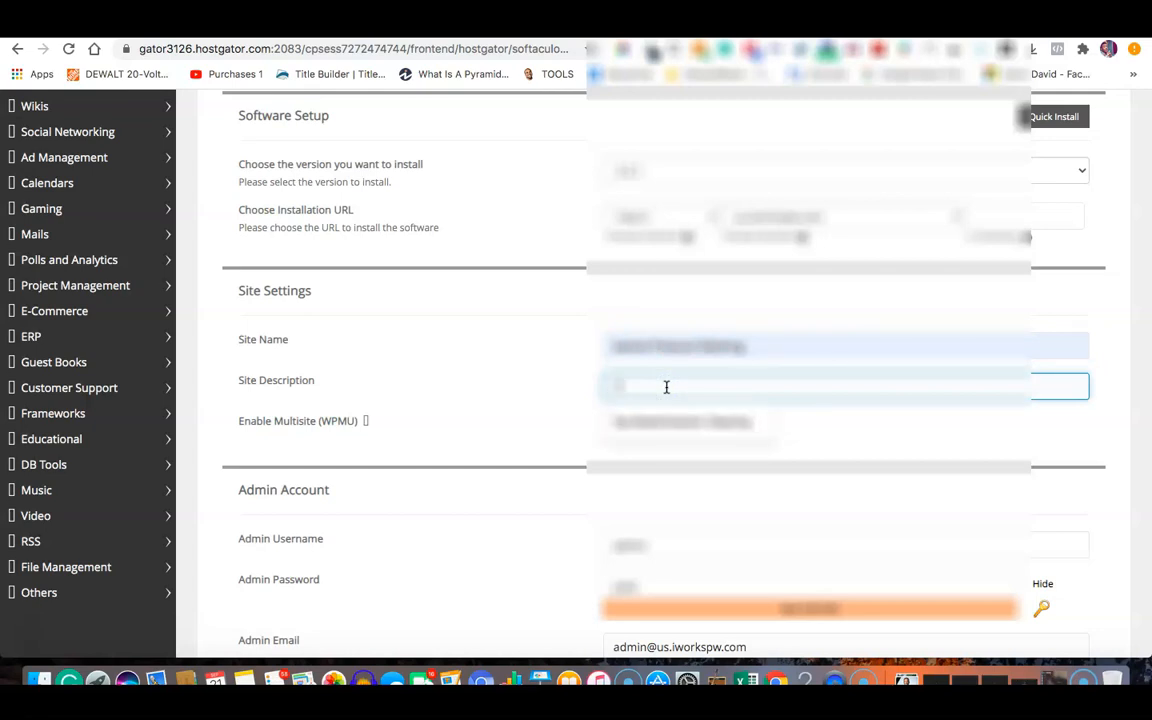
pyautogui.click(683, 423)
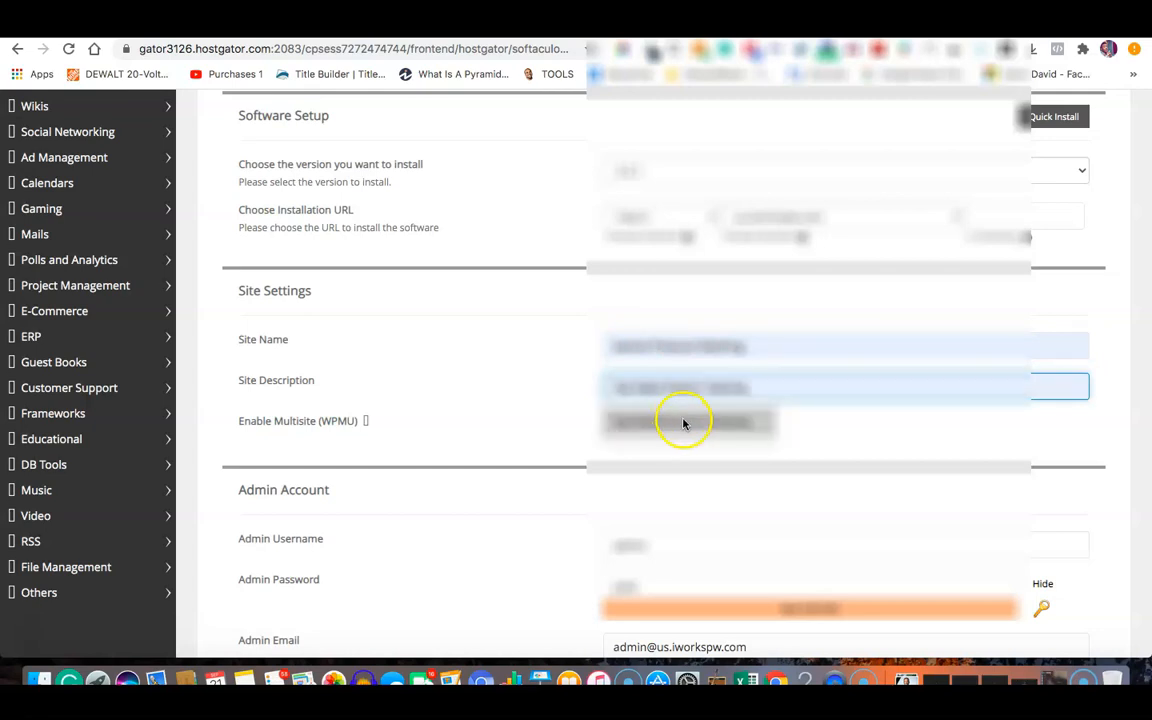
pyautogui.click(496, 357)
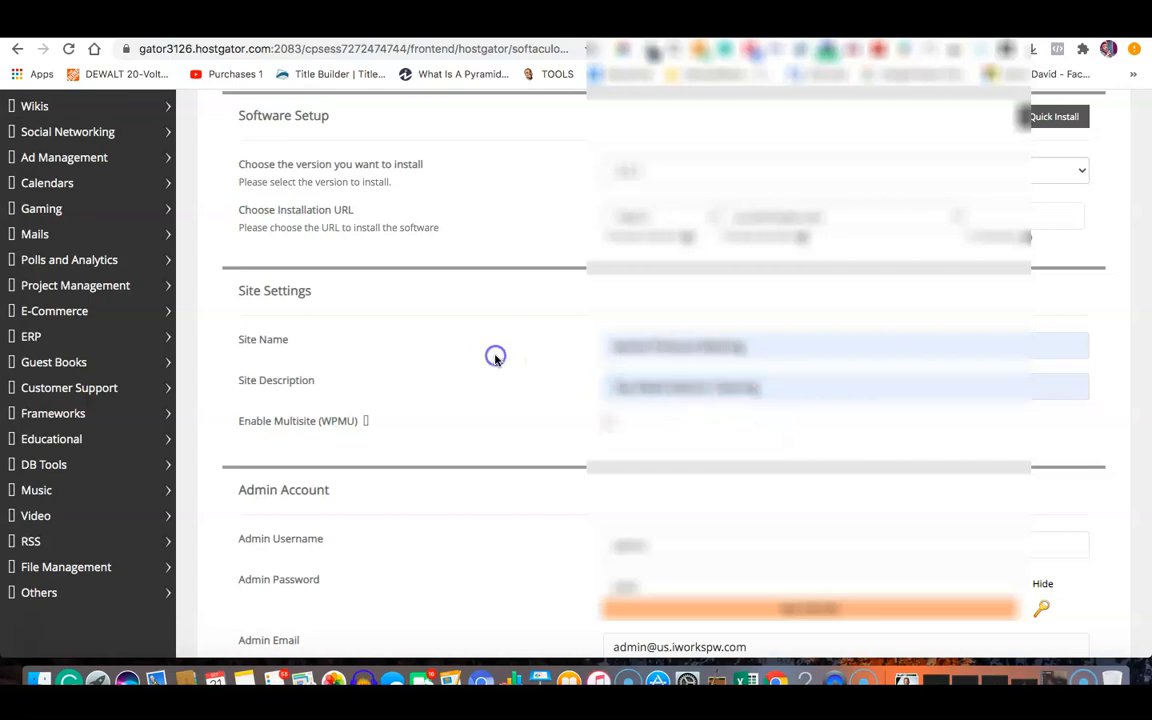
# Enter the admin username and replace the generated admin password with a new one.
pyautogui.scroll(-1, 495, 360)
pyautogui.scroll(-2, 495, 360)
pyautogui.click(643, 417)
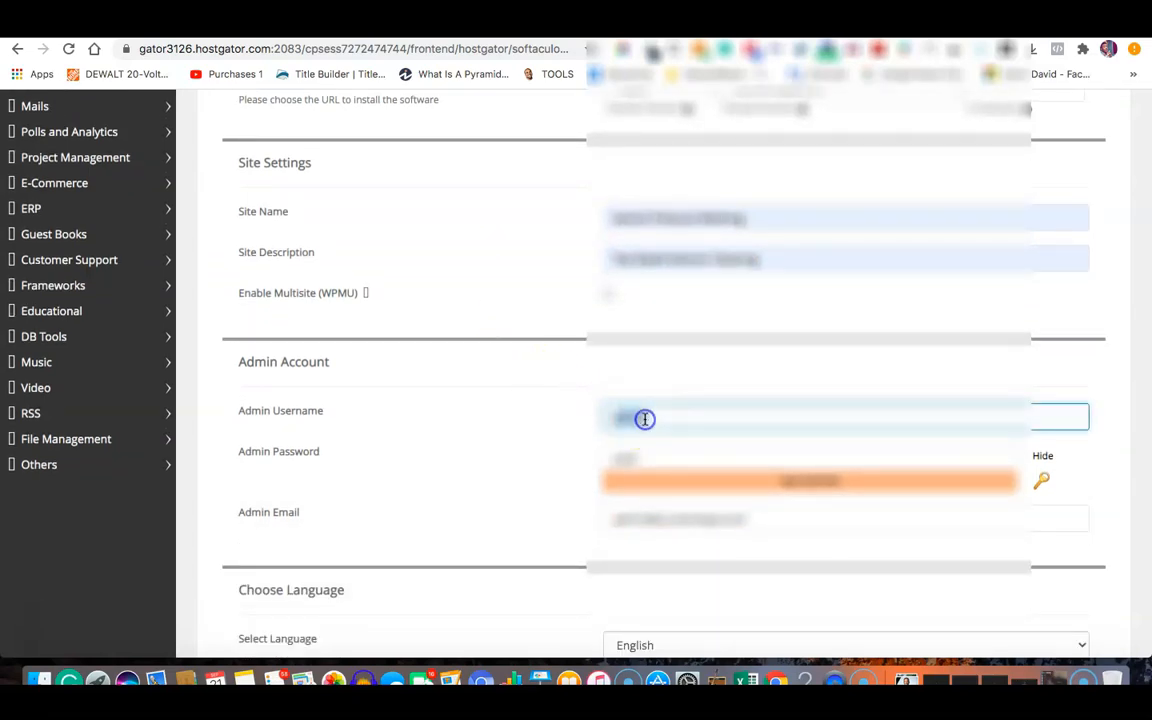
pyautogui.write('davi')
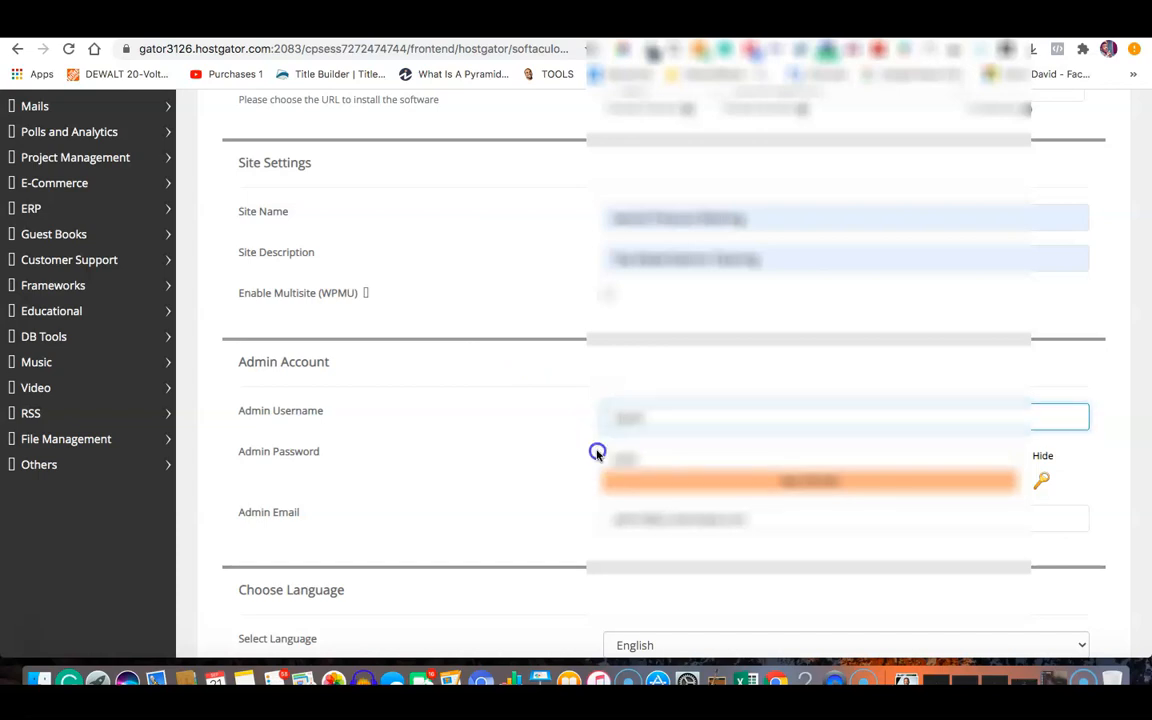
pyautogui.click(641, 459)
pyautogui.press('BackSpace')
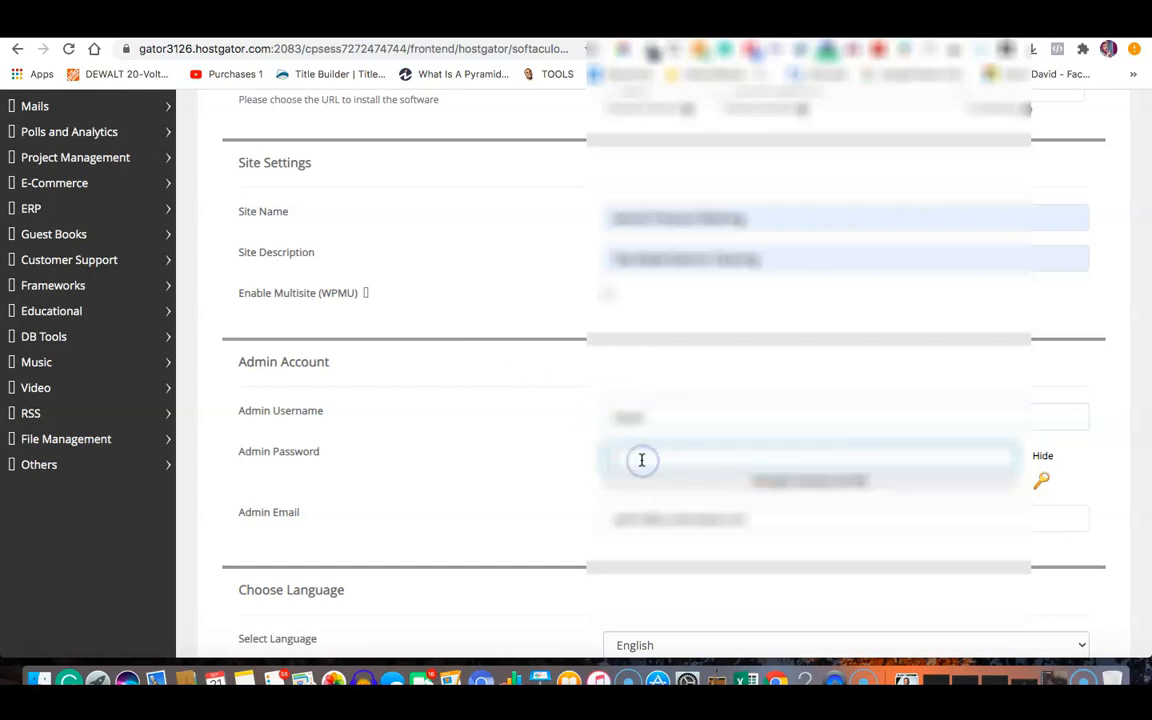
pyautogui.write('D*******')
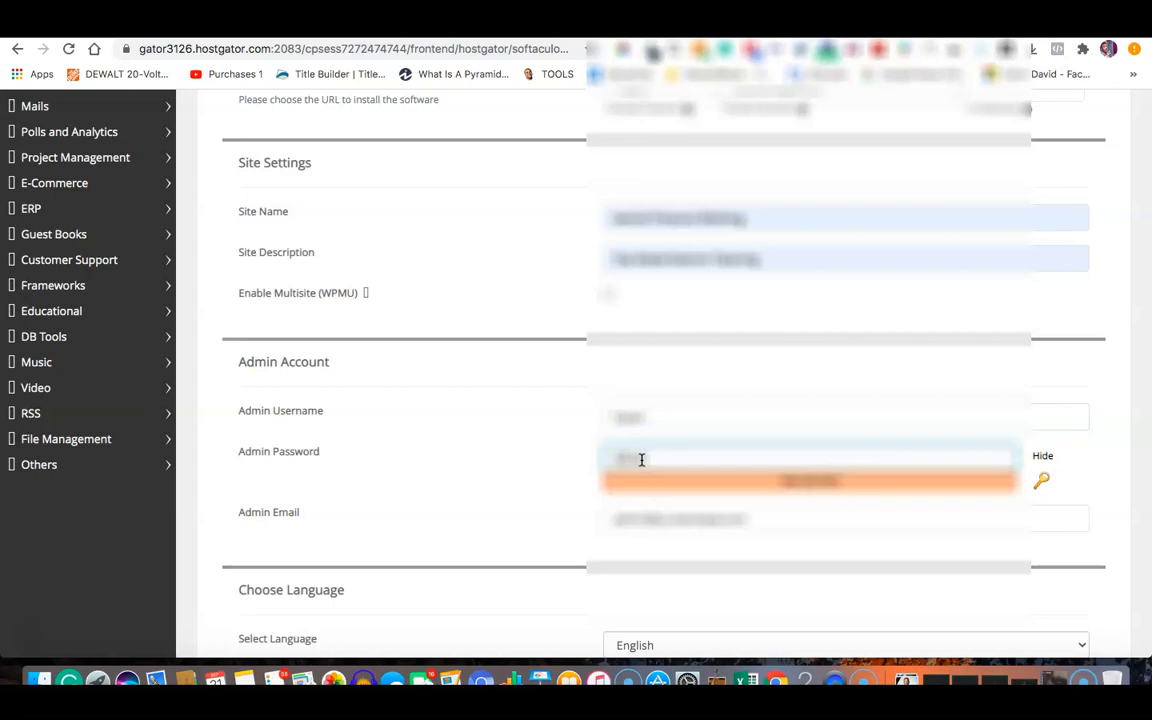
pyautogui.click(507, 483)
# Replace the admin email with the suggested account e-mail address.
pyautogui.doubleClick(681, 513)
pyautogui.tripleClick(681, 513)
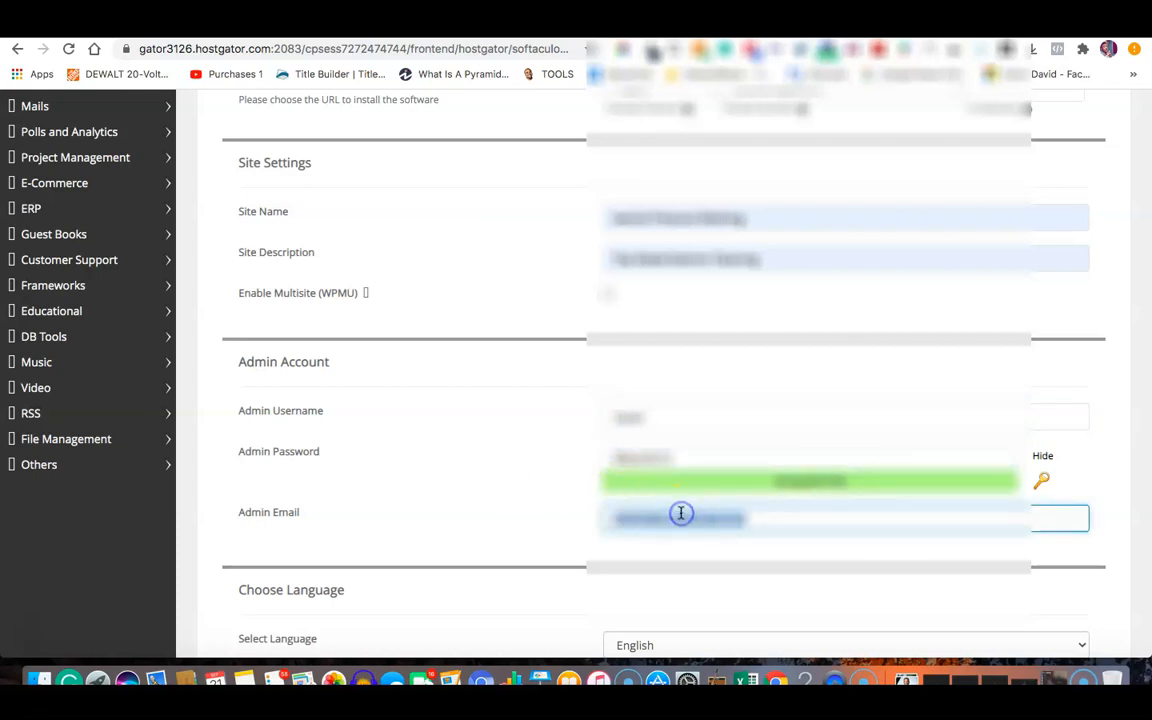
pyautogui.press('BackSpace')
pyautogui.write('d')
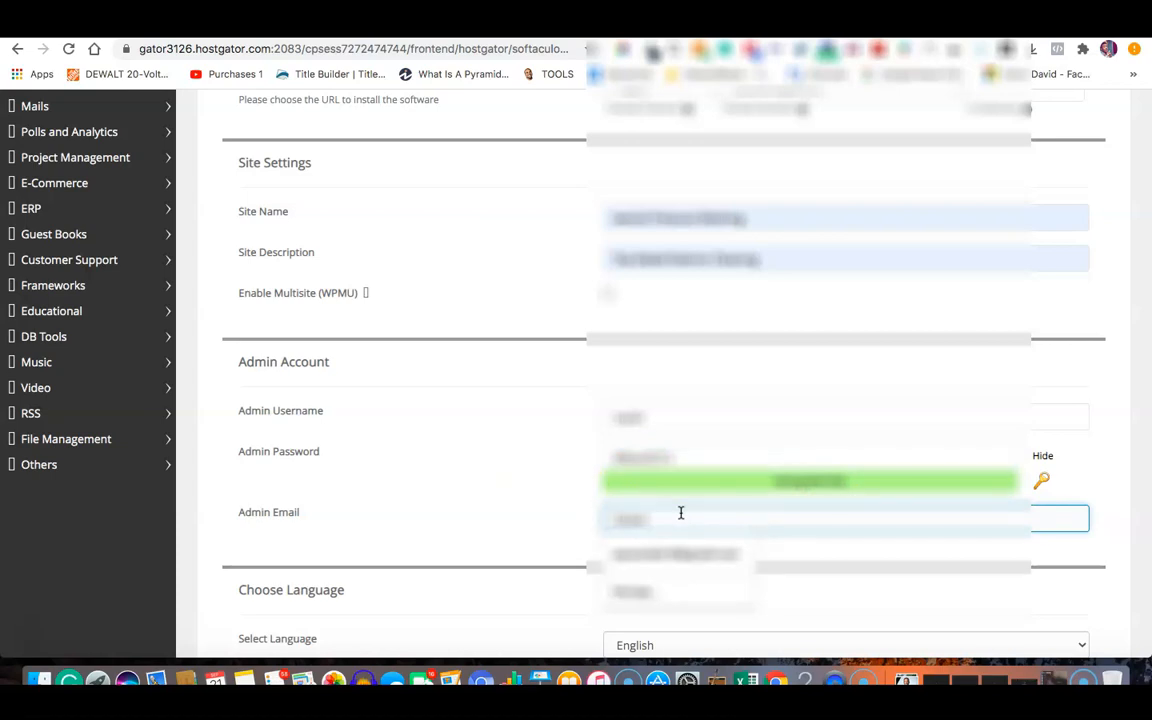
pyautogui.click(692, 546)
pyautogui.click(498, 488)
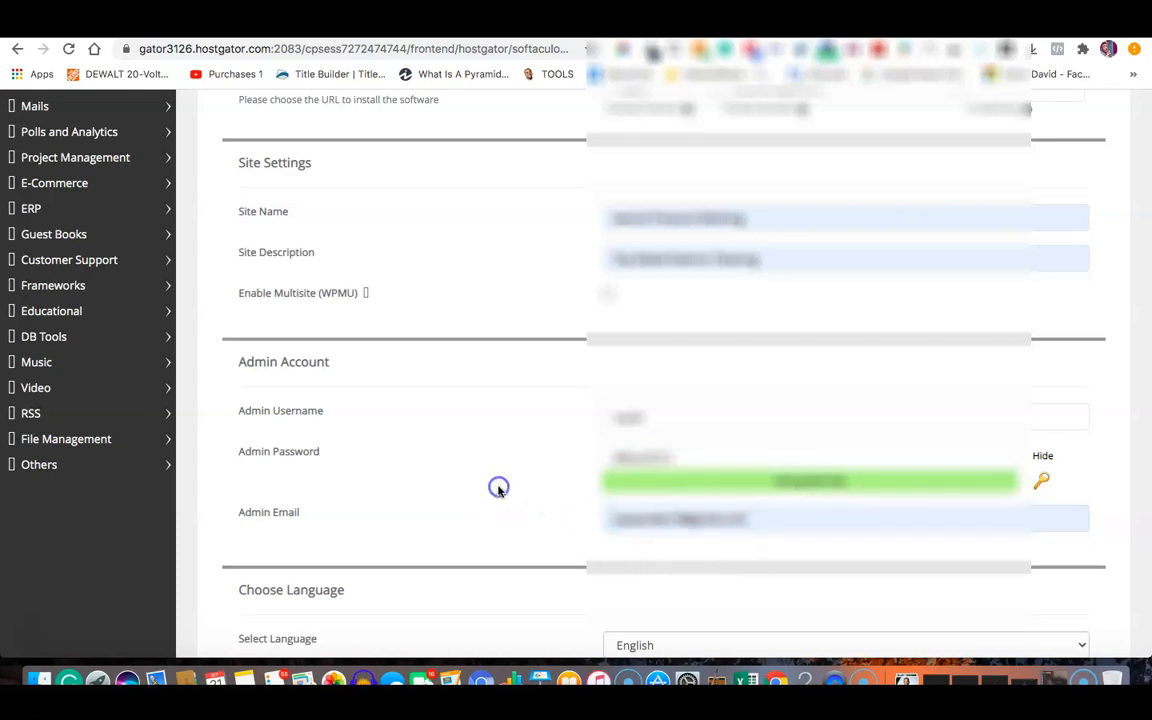
# Install WordPress on us.iworkspw.com.
pyautogui.scroll(-5, 498, 488)
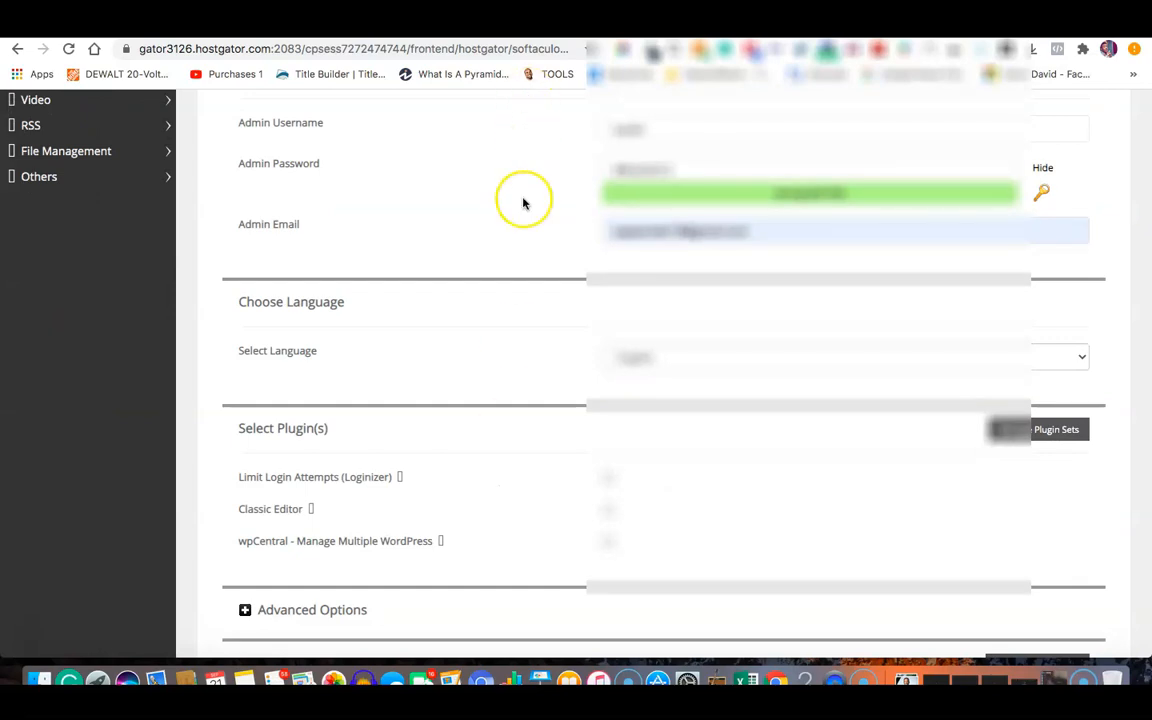
pyautogui.scroll(-4, 523, 203)
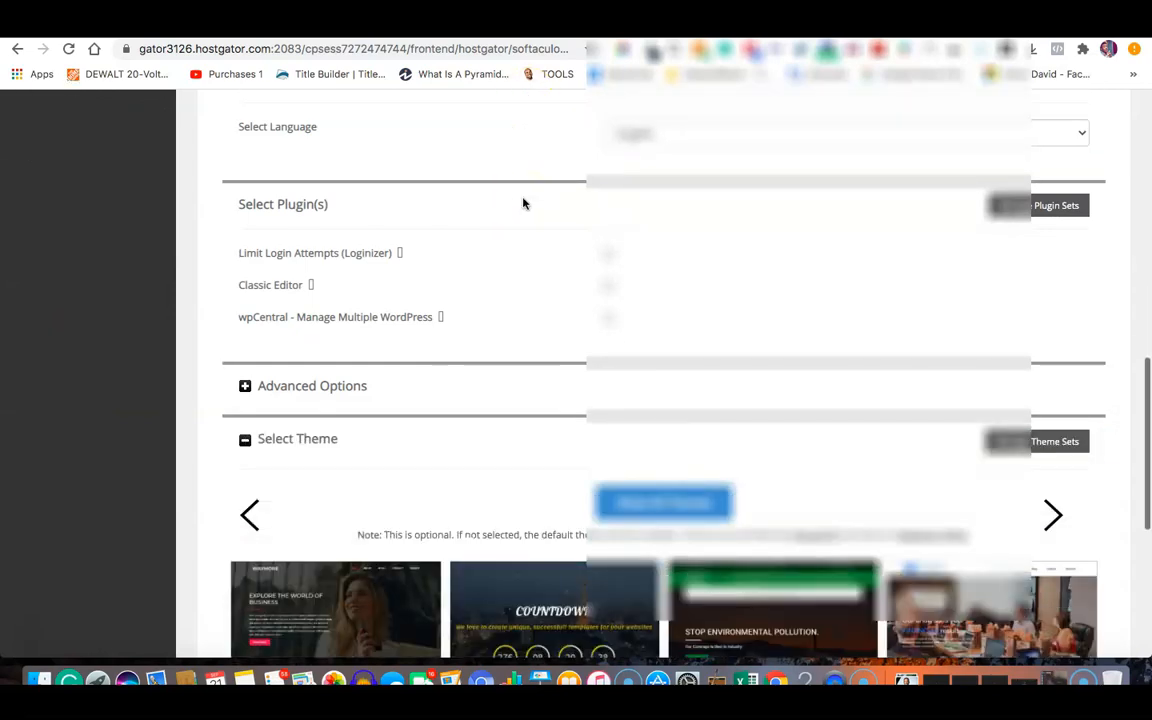
pyautogui.scroll(-7, 523, 203)
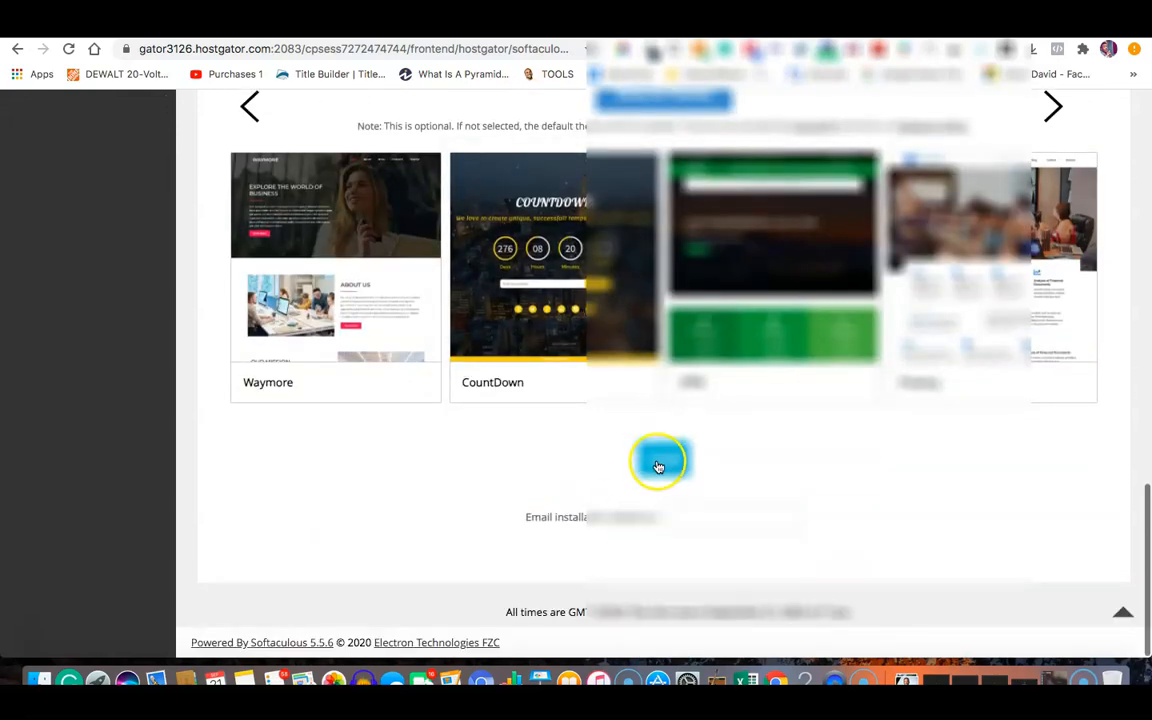
pyautogui.click(658, 466)
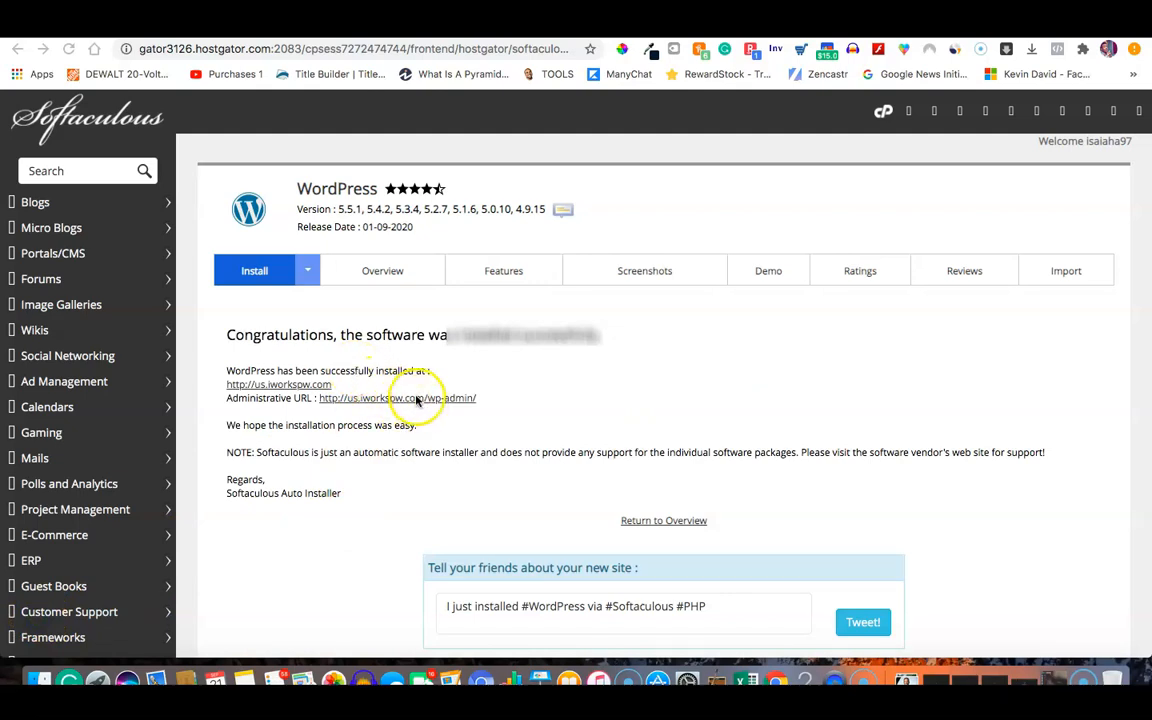
# Log in through the new site's /wp-admin/ URL and choose 'Remind me later' for email verification.
pyautogui.click(374, 398)
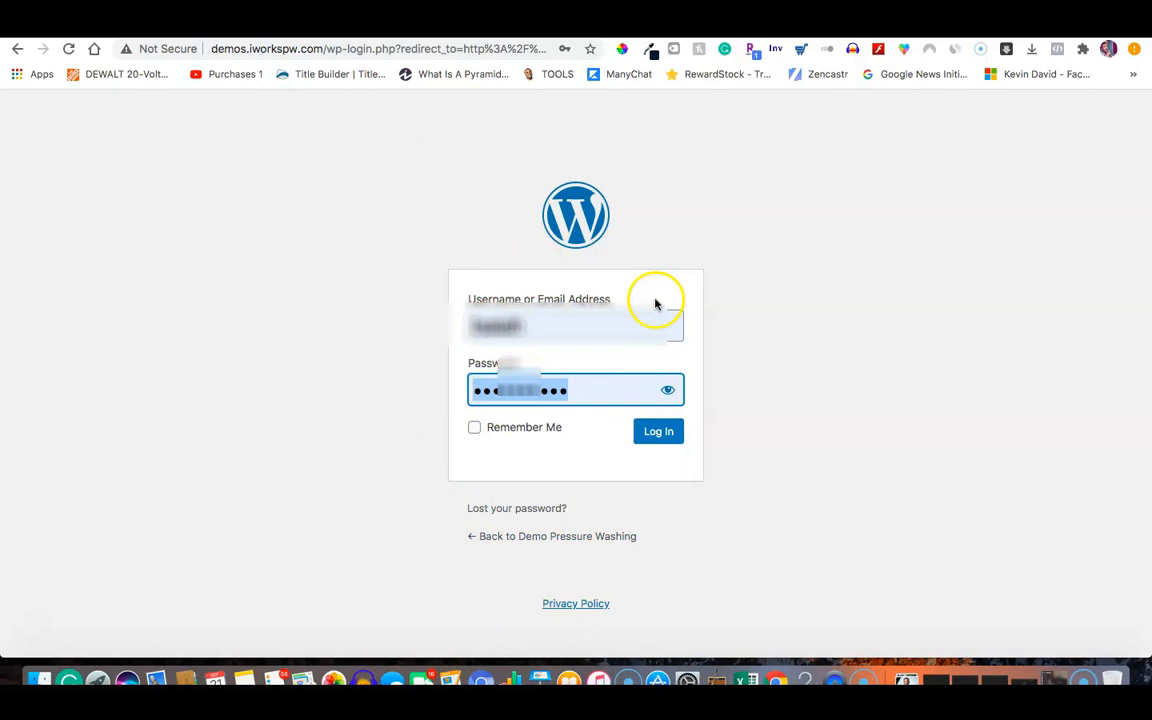
pyautogui.click(659, 436)
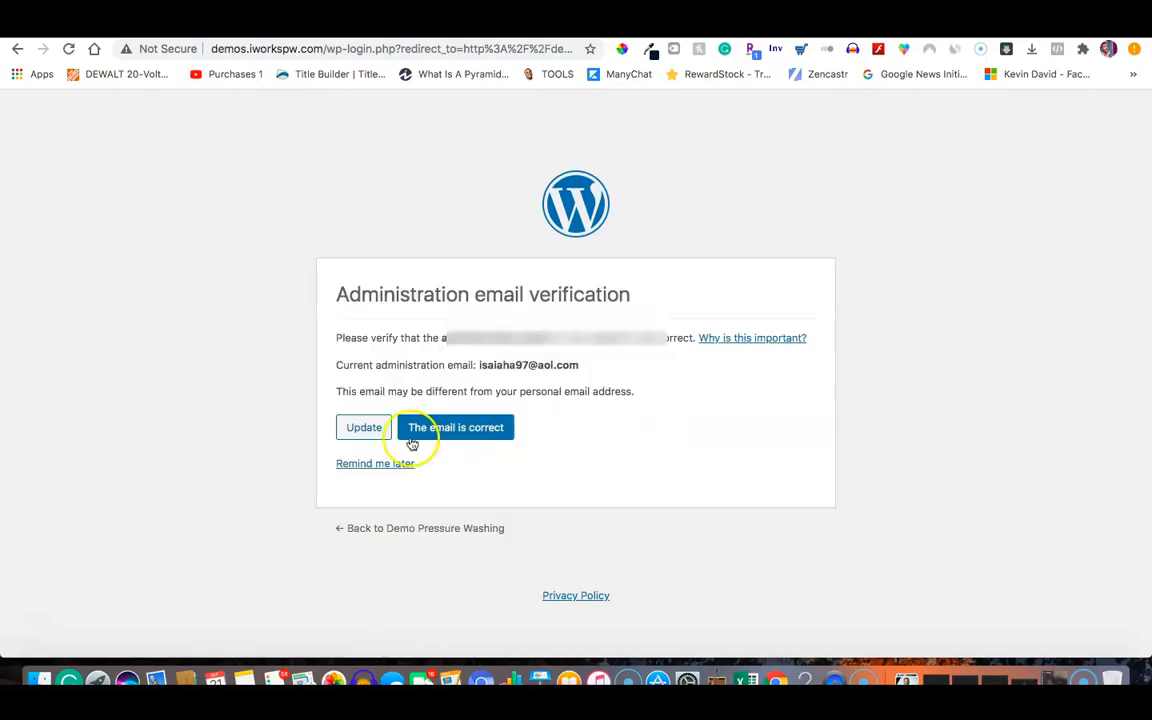
pyautogui.click(376, 466)
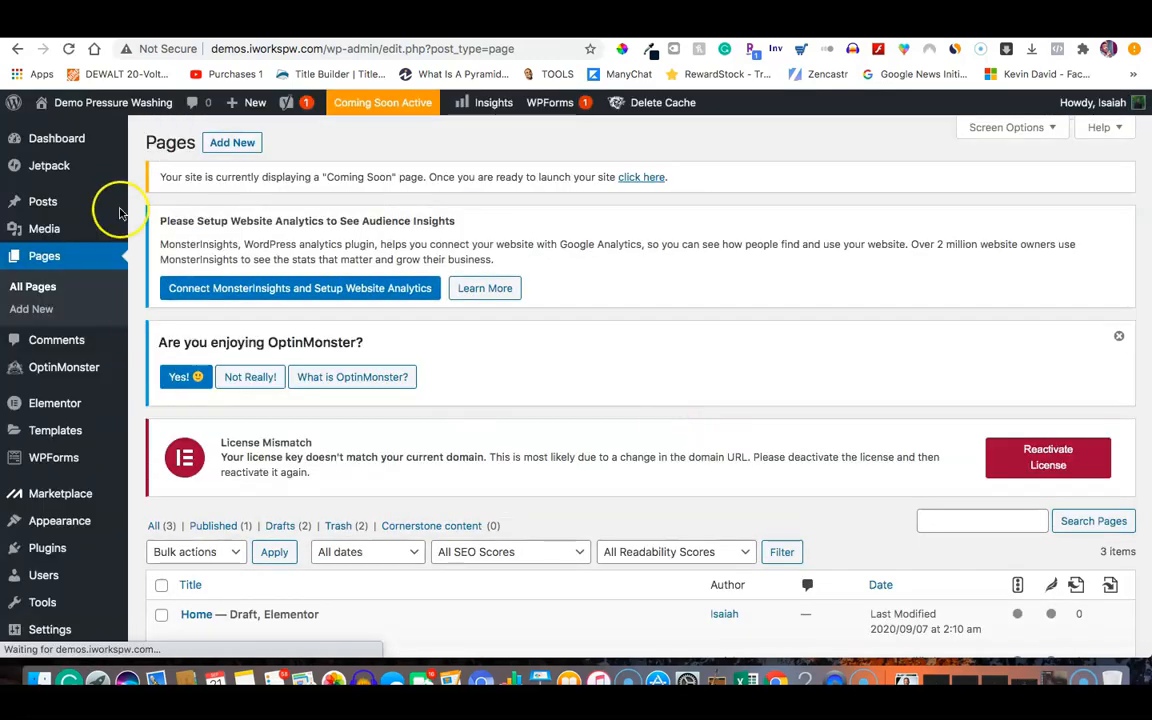
# Dismiss the 'Are you enjoying OptinMonster?' notice on the admin Dashboard.
pyautogui.moveTo(65, 135)
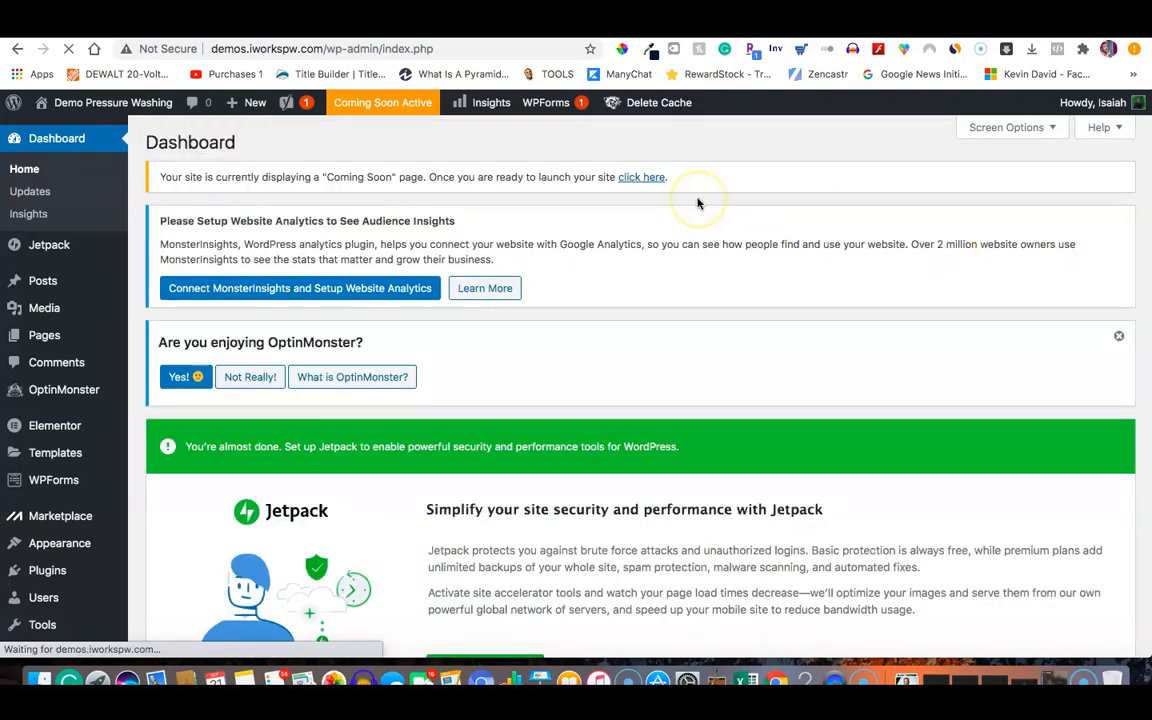
pyautogui.click(1119, 336)
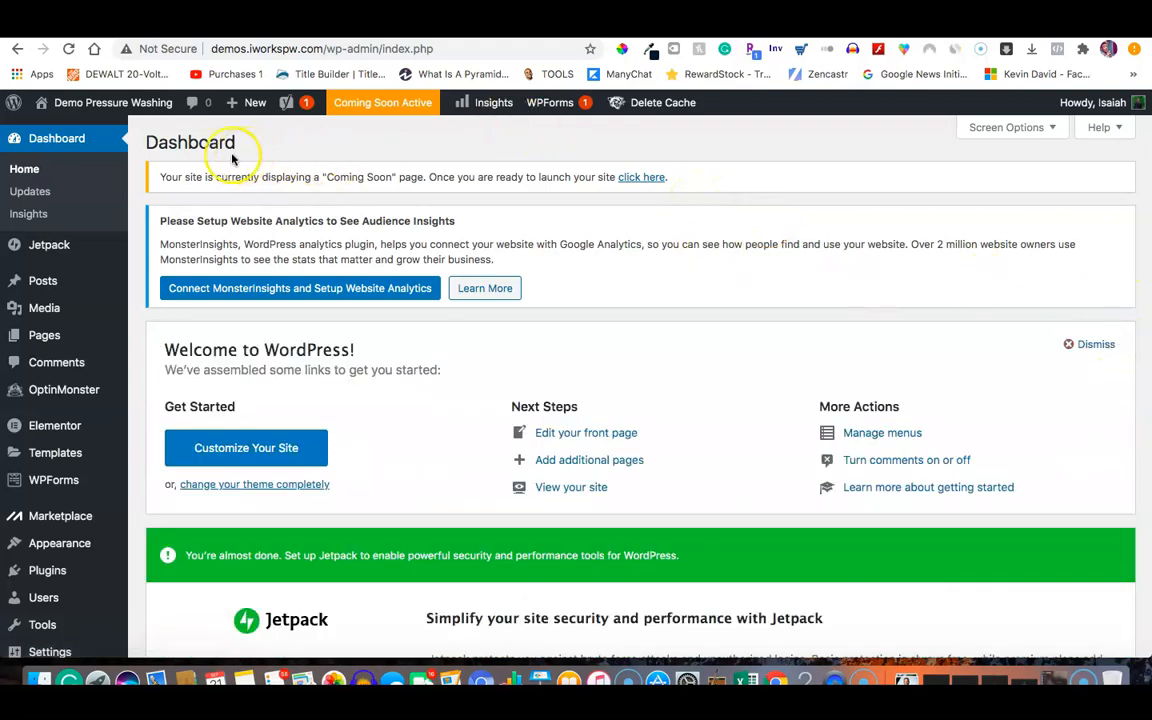
pyautogui.scroll(-1, 141, 180)
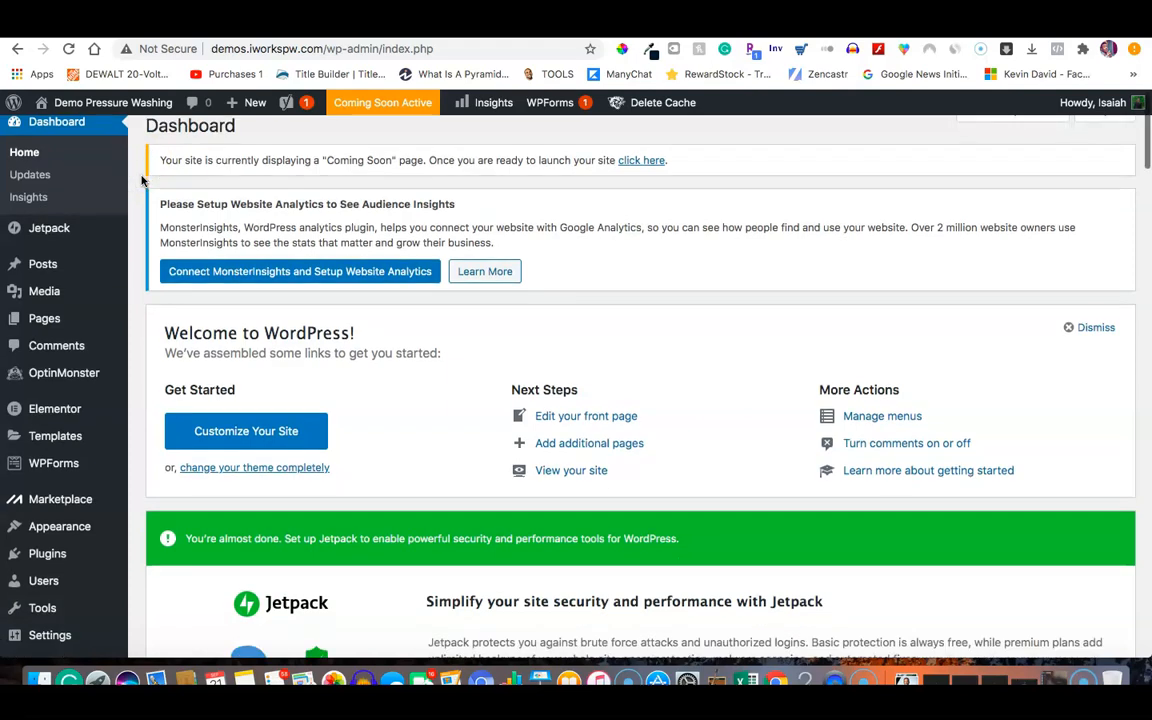
pyautogui.scroll(-5, 141, 180)
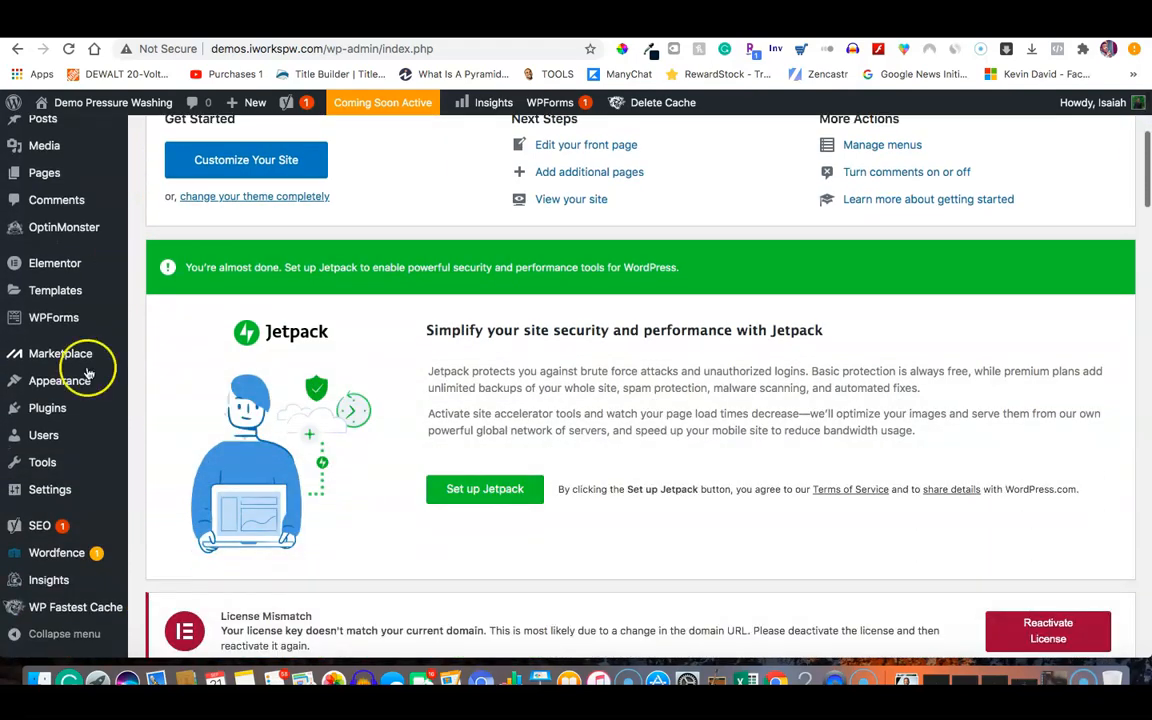
# Select the Post name permalink structure in Settings > Permalinks and save the changes.
pyautogui.moveTo(70, 484)
pyautogui.click(165, 588)
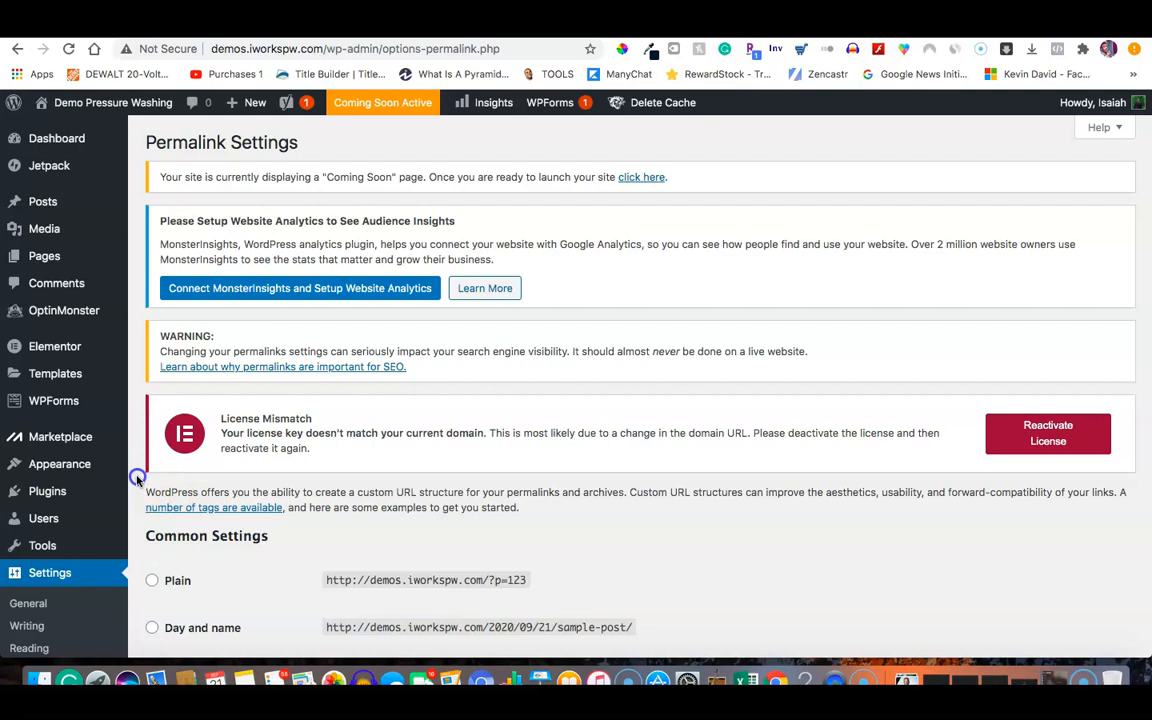
pyautogui.scroll(-1, 137, 481)
pyautogui.scroll(-5, 137, 481)
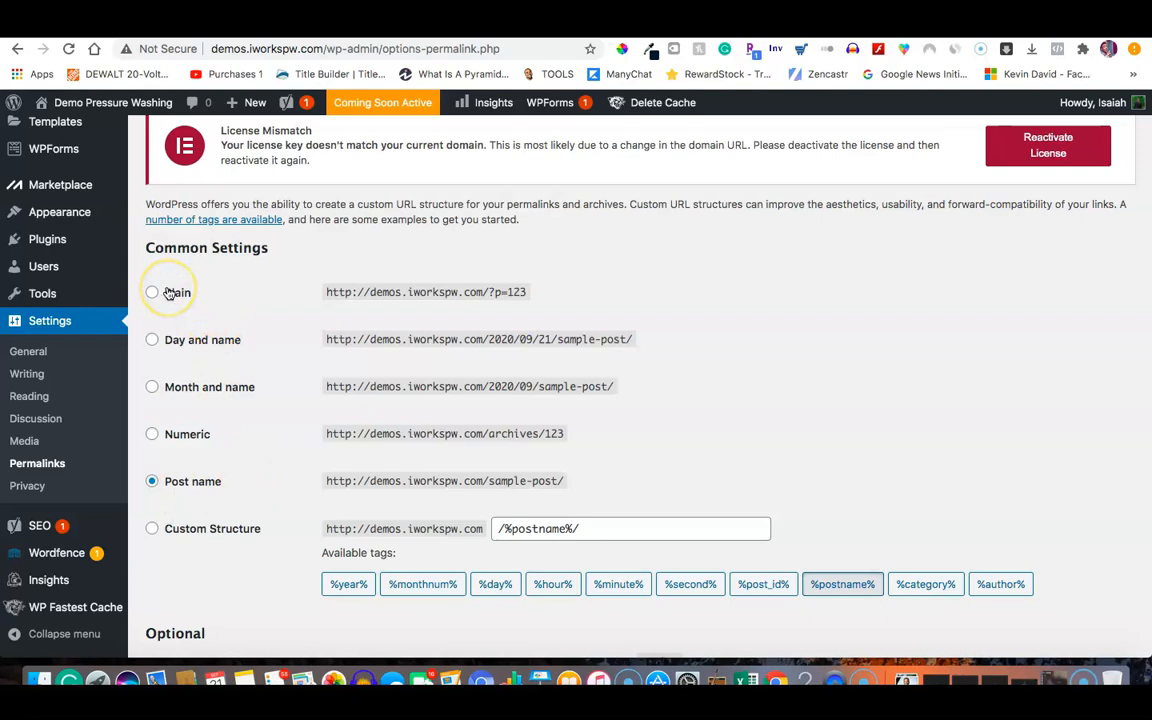
pyautogui.click(152, 481)
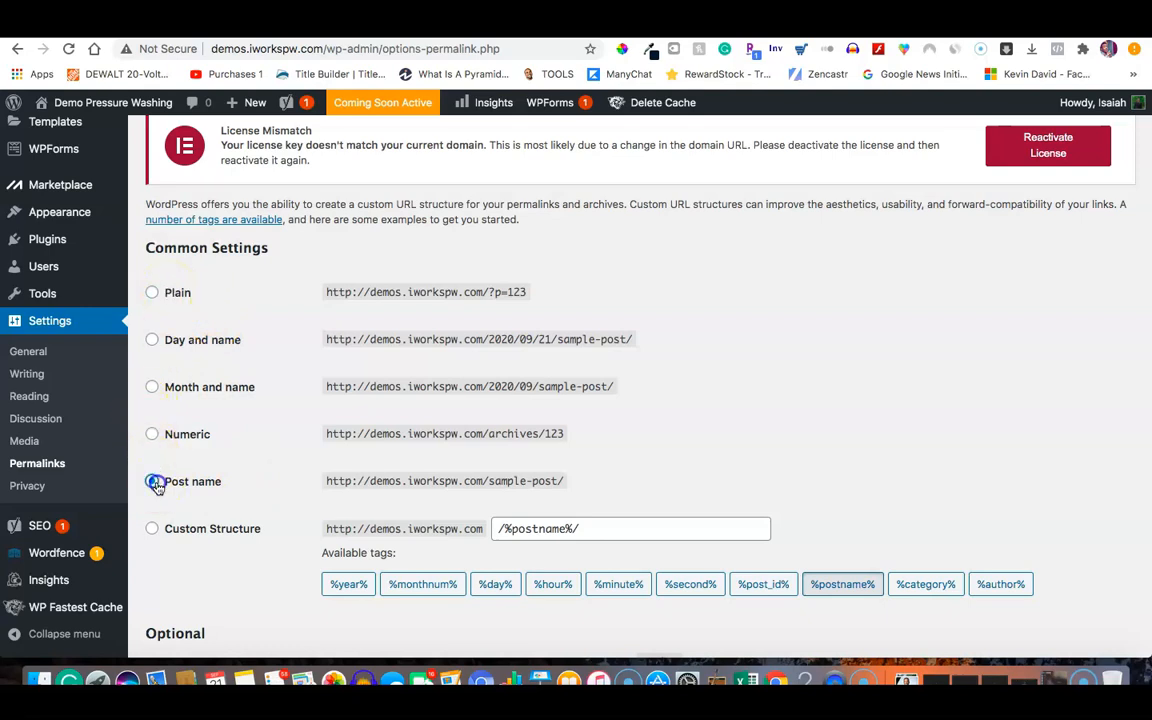
pyautogui.press('Down')
pyautogui.press('Down')
pyautogui.press('Up')
pyautogui.press('Up')
pyautogui.click(151, 488)
pyautogui.scroll(-5, 257, 586)
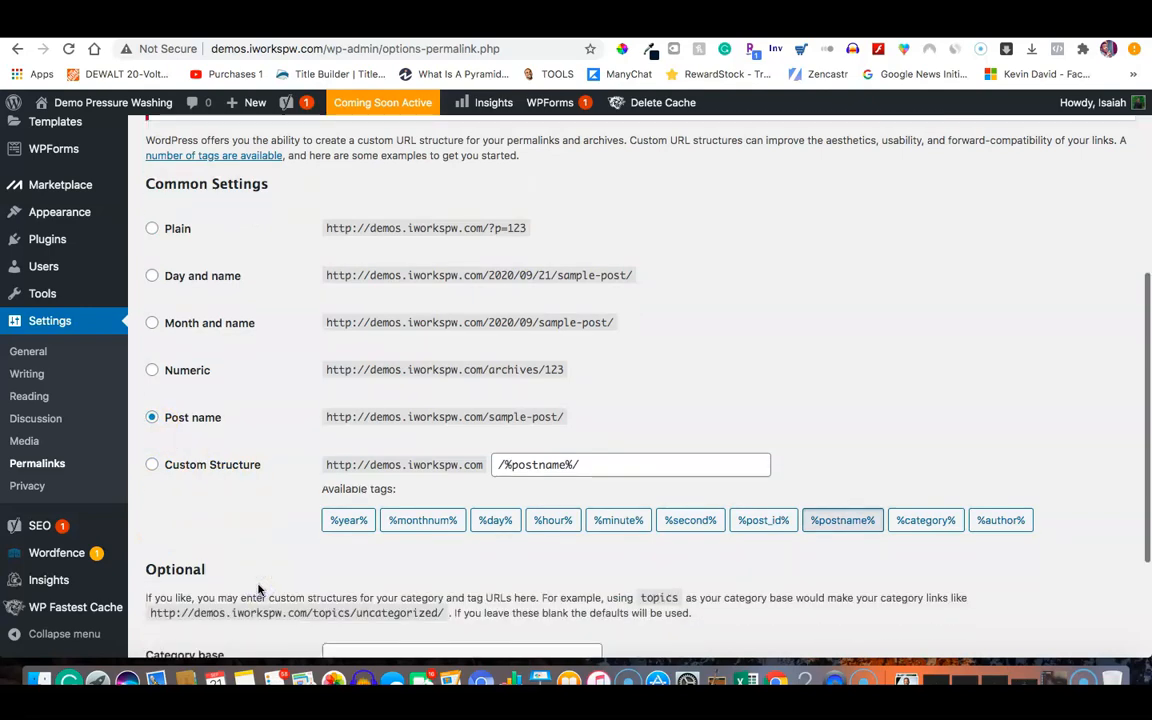
pyautogui.click(168, 574)
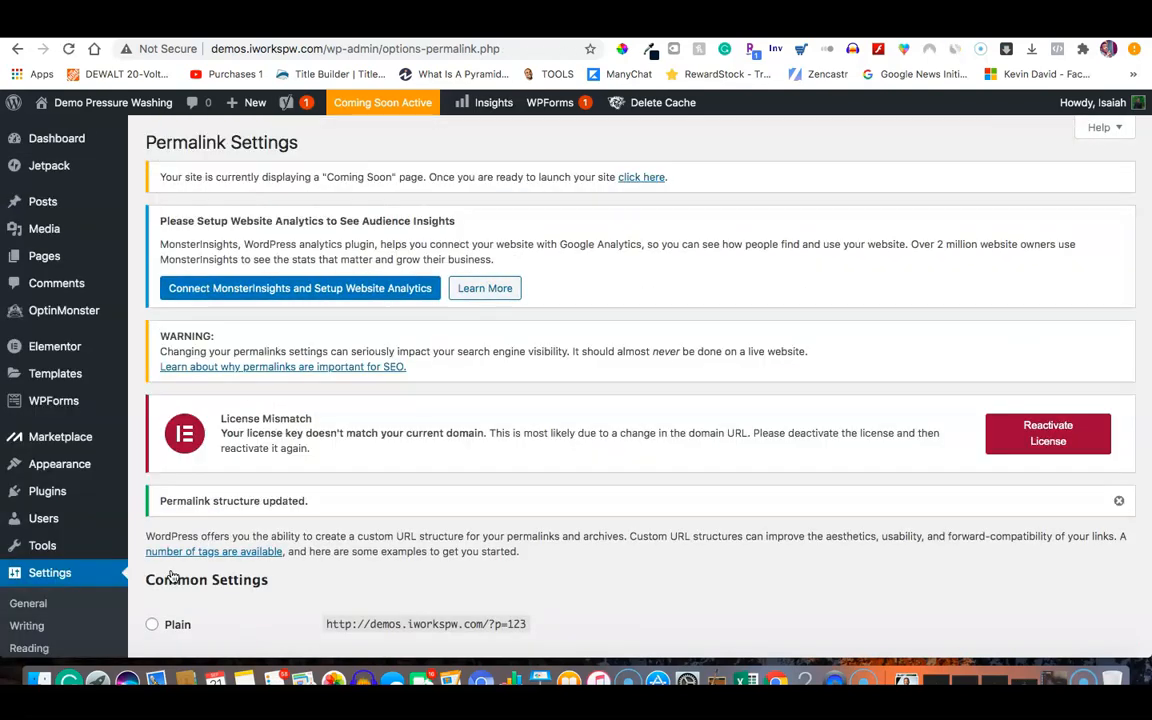
pyautogui.click(167, 469)
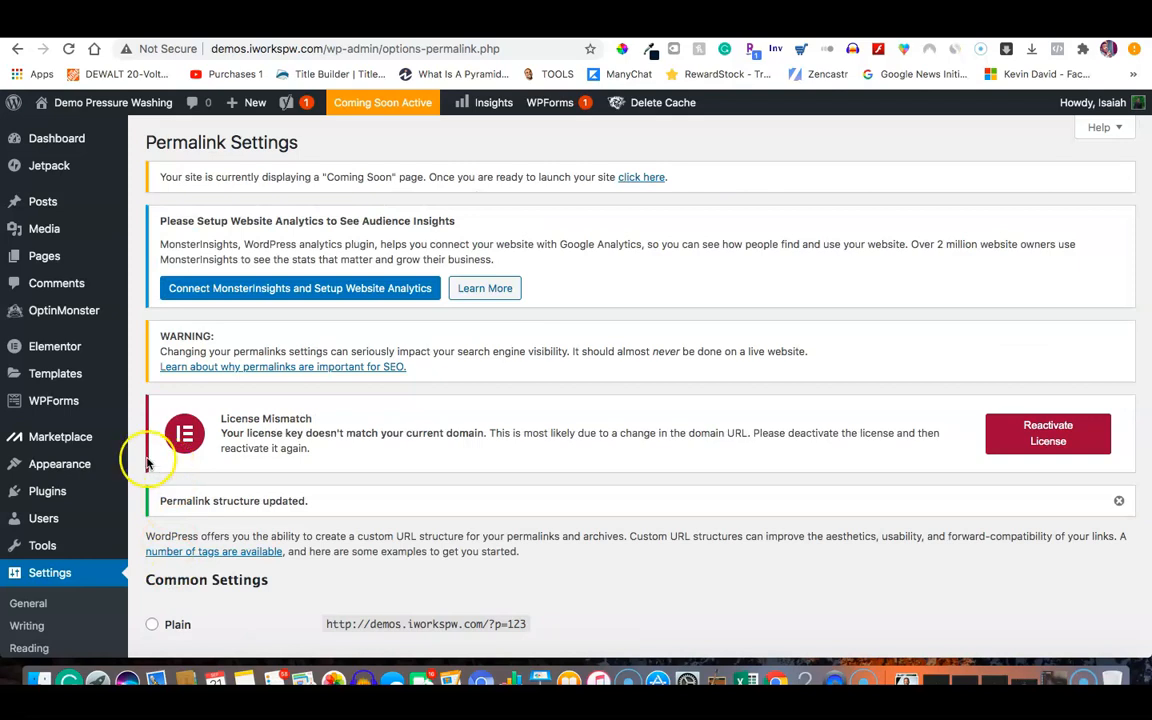
pyautogui.moveTo(35, 453)
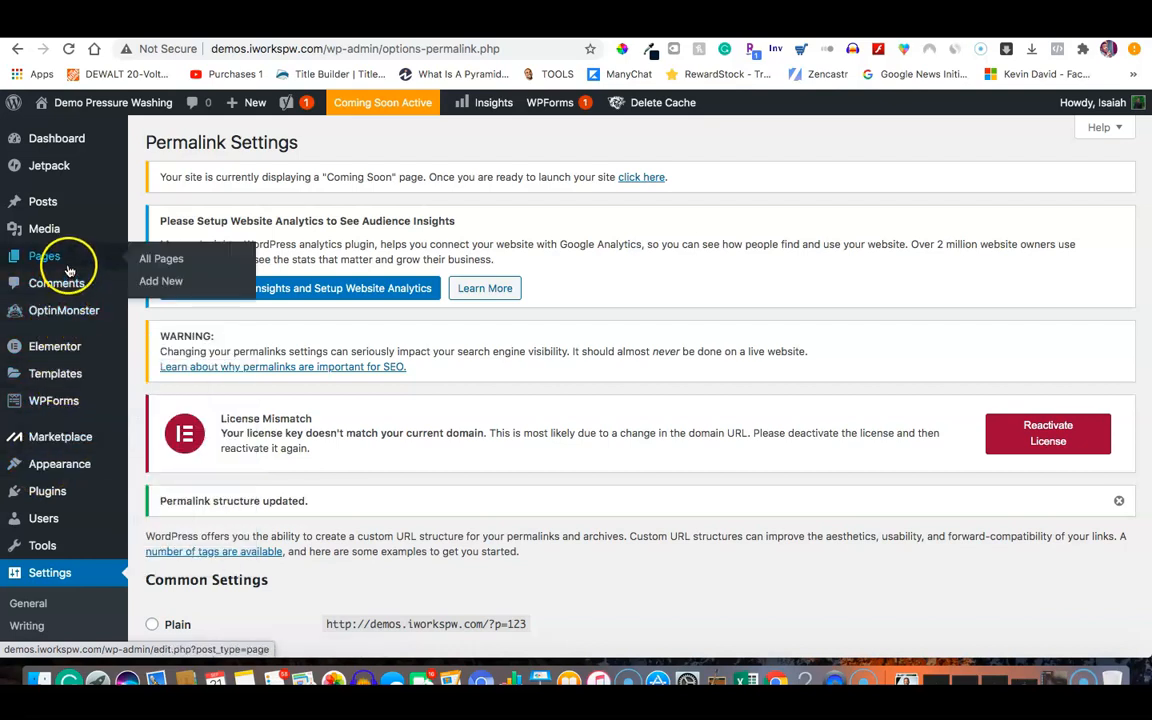
# Open Plugins > Add New and browse the Featured plugins list.
pyautogui.moveTo(53, 358)
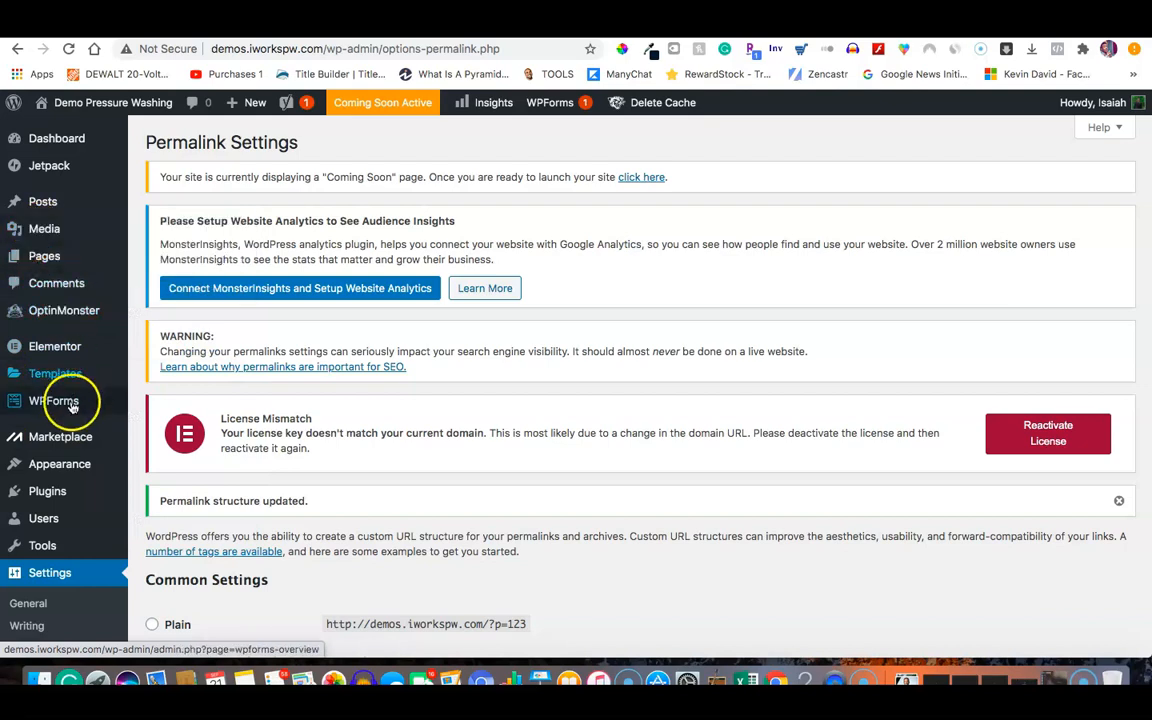
pyautogui.moveTo(62, 498)
pyautogui.click(166, 517)
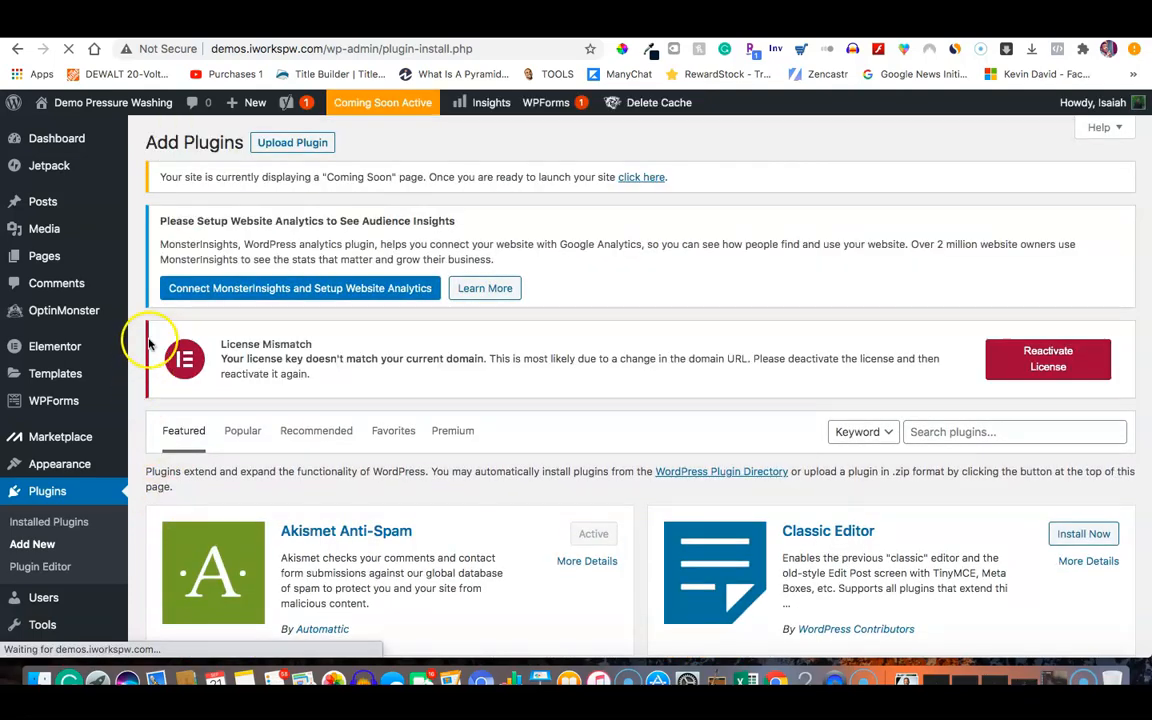
pyautogui.moveTo(140, 337); pyautogui.dragTo(135, 337)
pyautogui.click(140, 337)
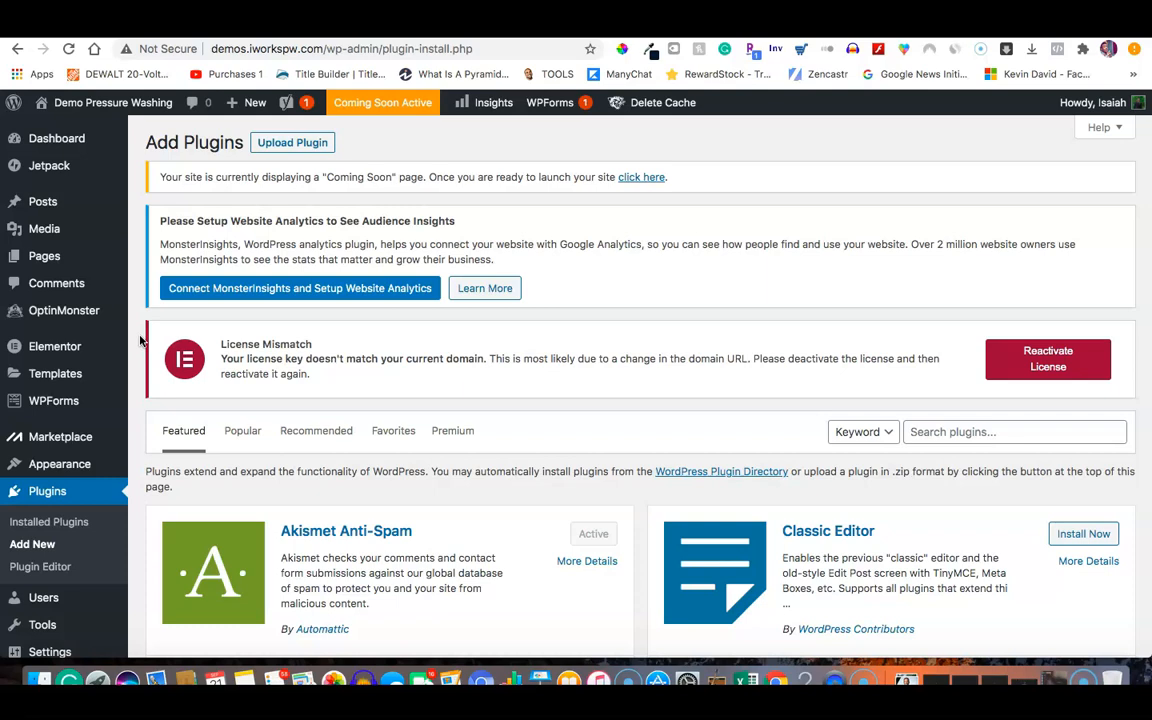
pyautogui.scroll(-7, 140, 340)
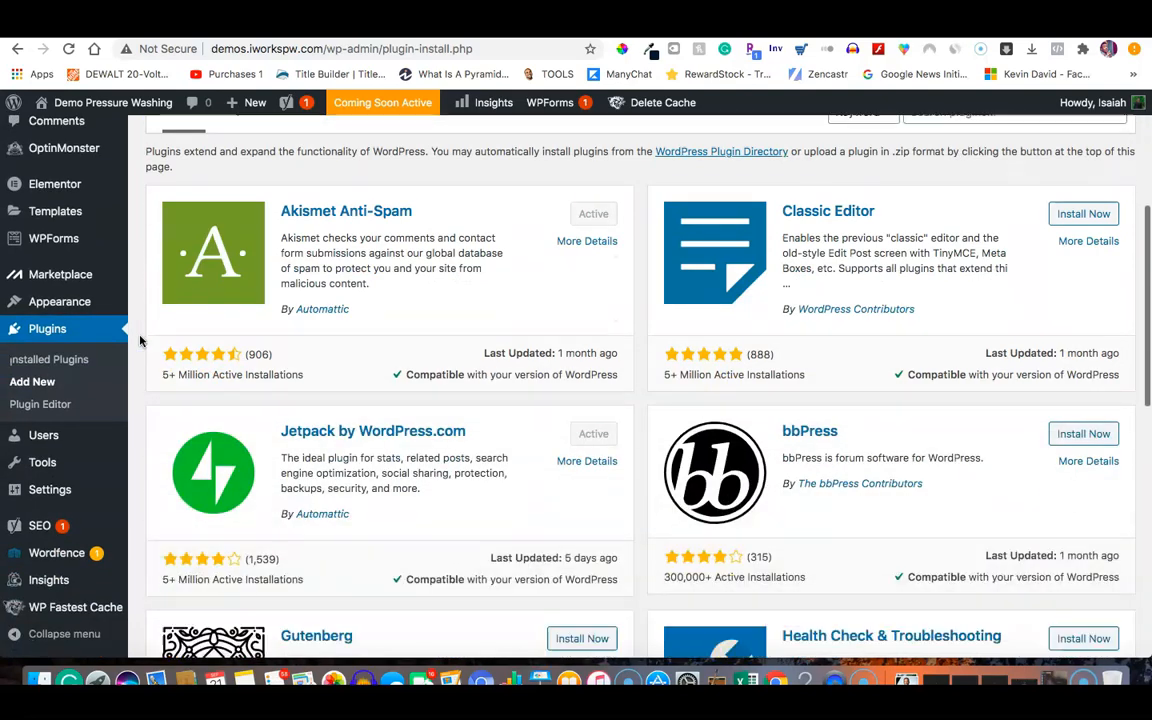
pyautogui.scroll(-2, 140, 341)
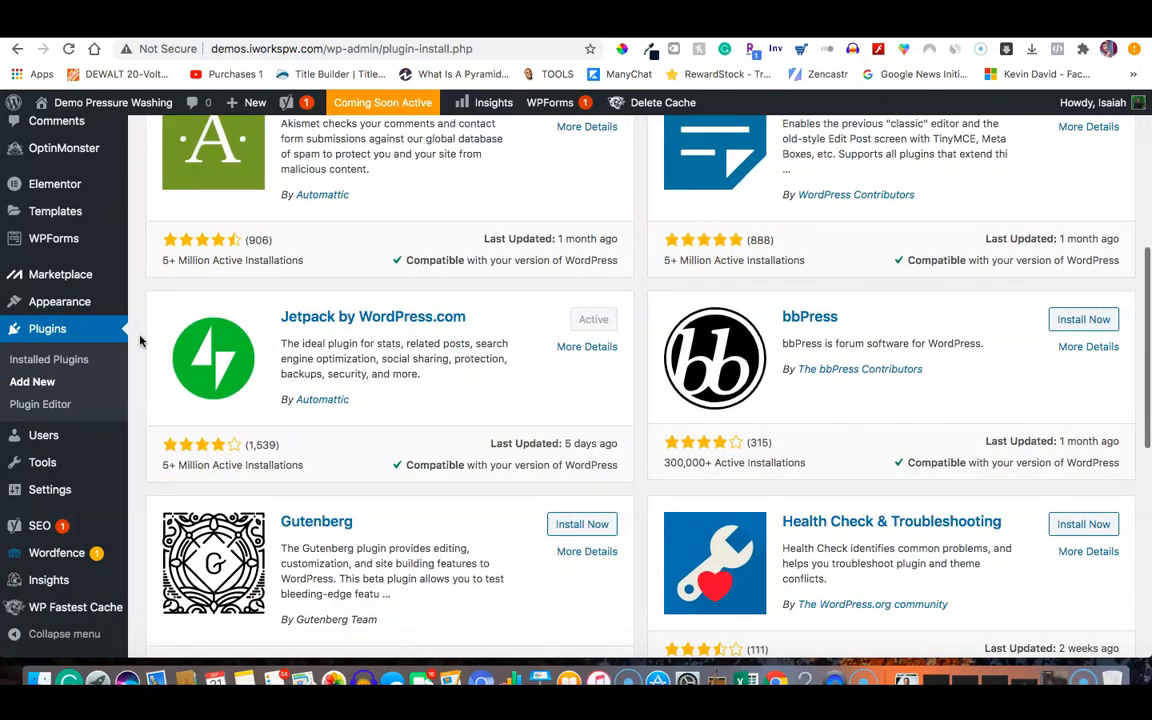
pyautogui.scroll(1, 140, 341)
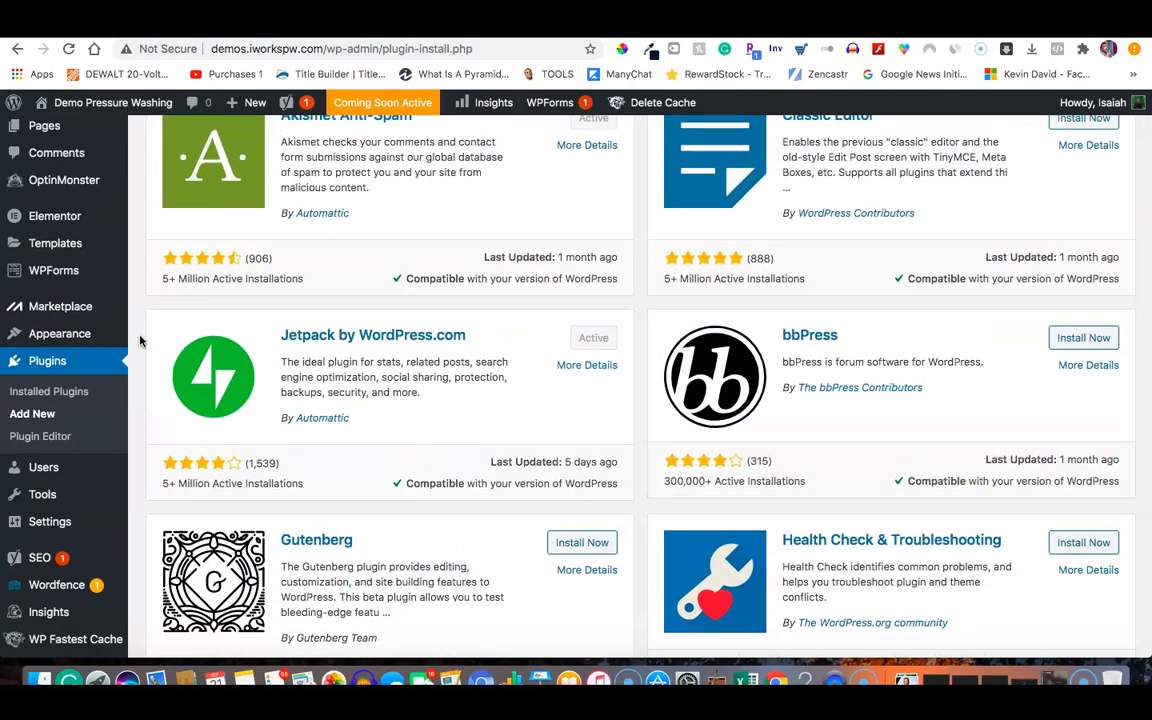
pyautogui.scroll(3, 140, 341)
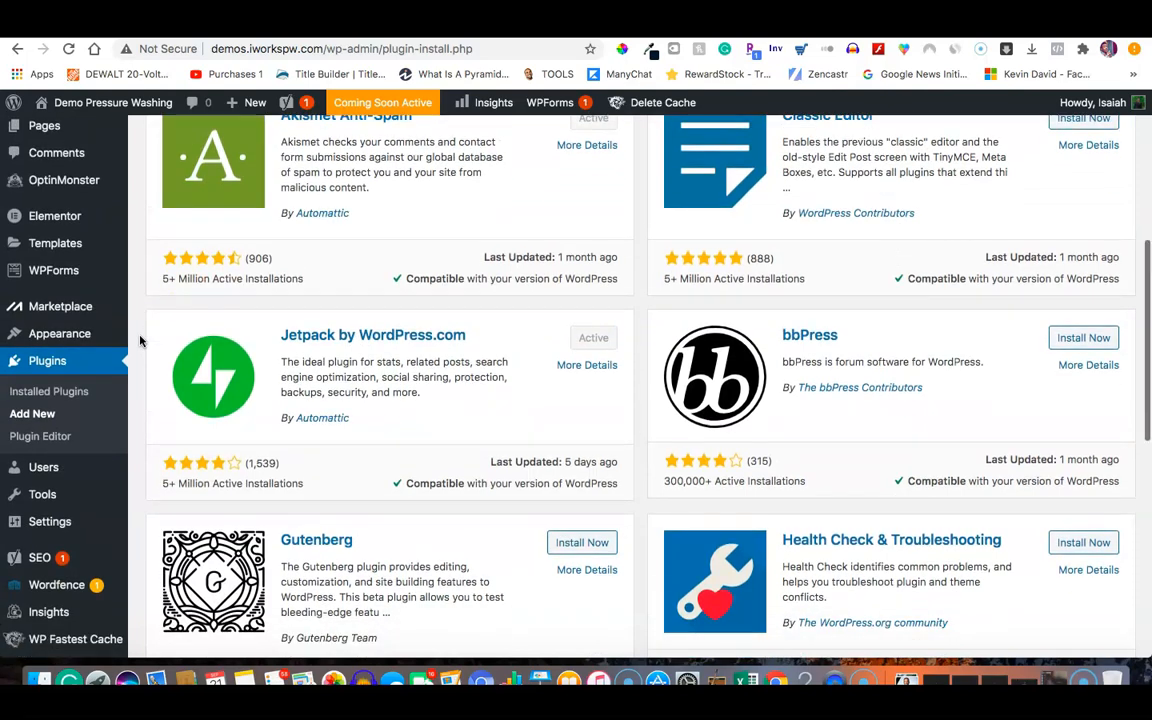
pyautogui.scroll(4, 140, 341)
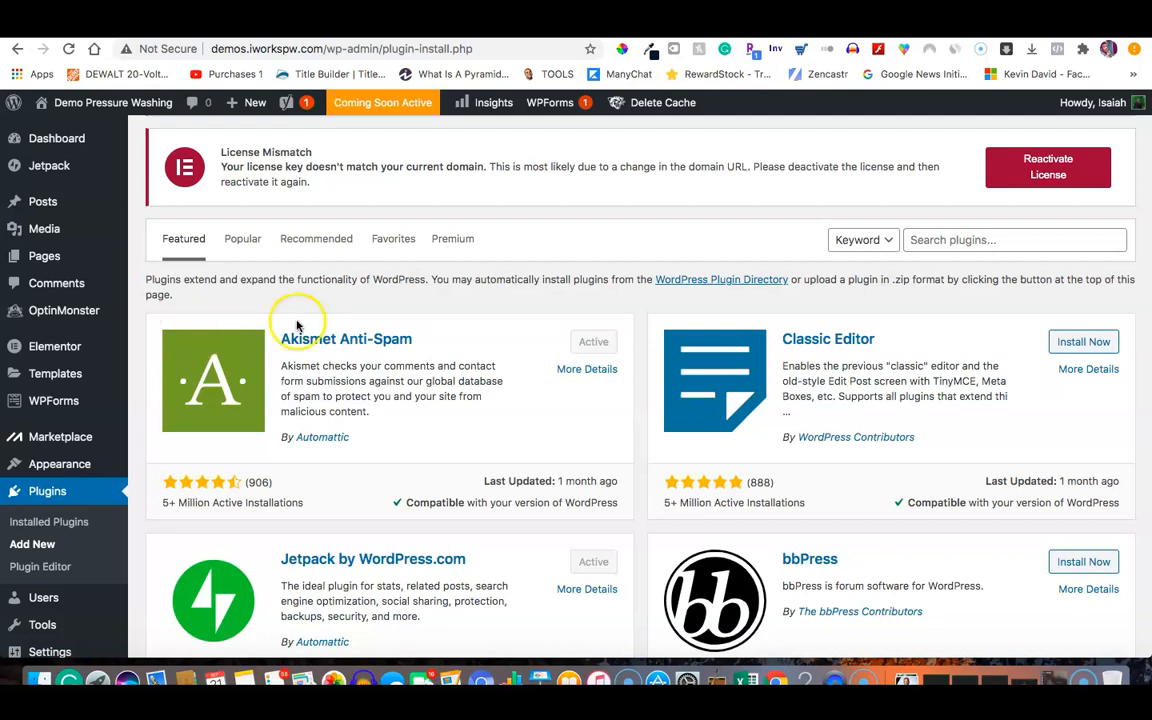
# Show the Recommended plugins, such as WooCommerce, LiteSpeed Cache, Contact Form 7 and TablePress.
pyautogui.click(318, 240)
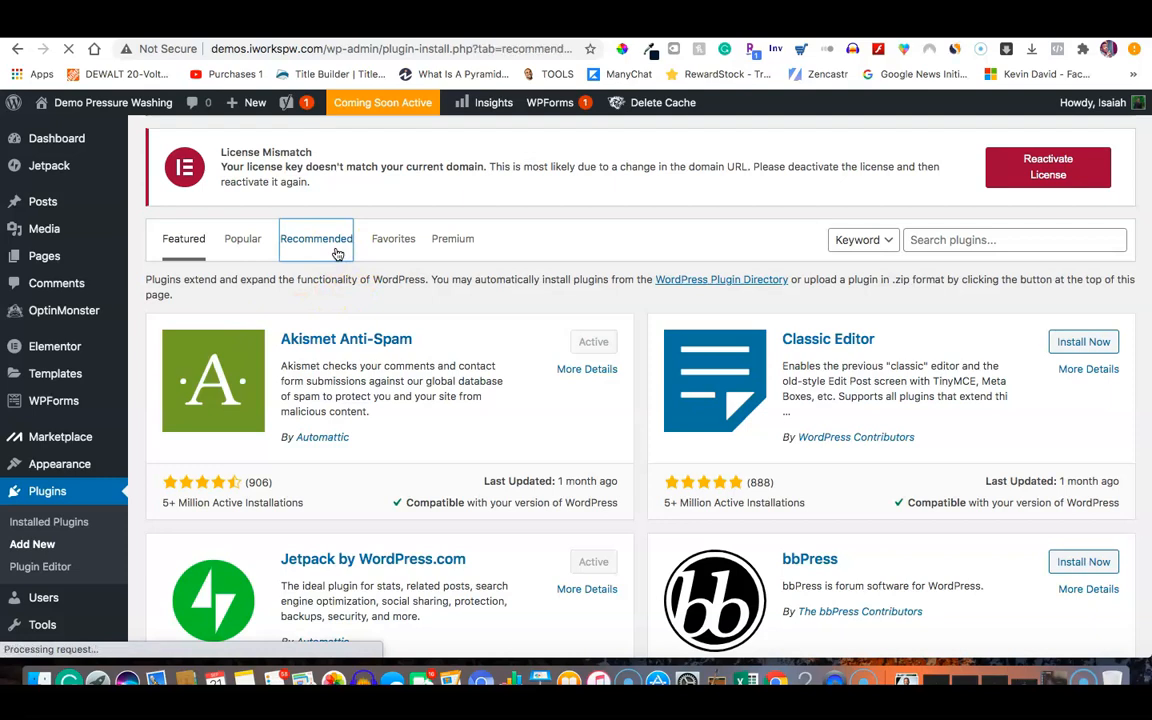
pyautogui.scroll(3, 338, 254)
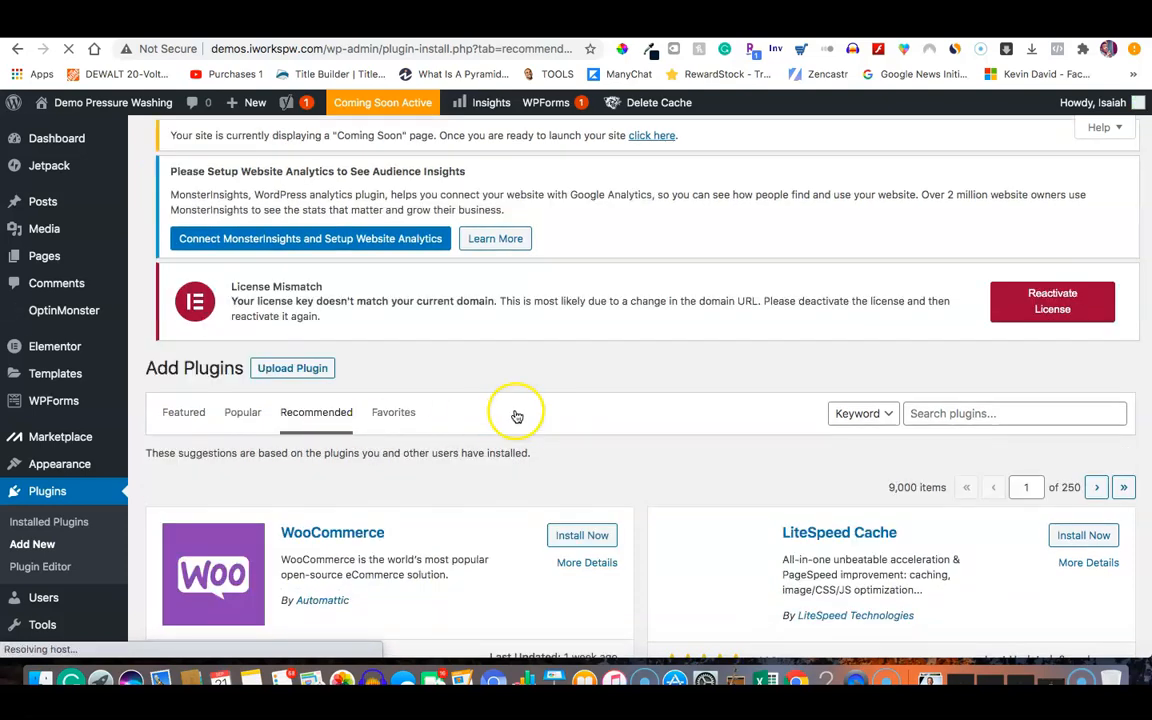
pyautogui.scroll(-1, 642, 488)
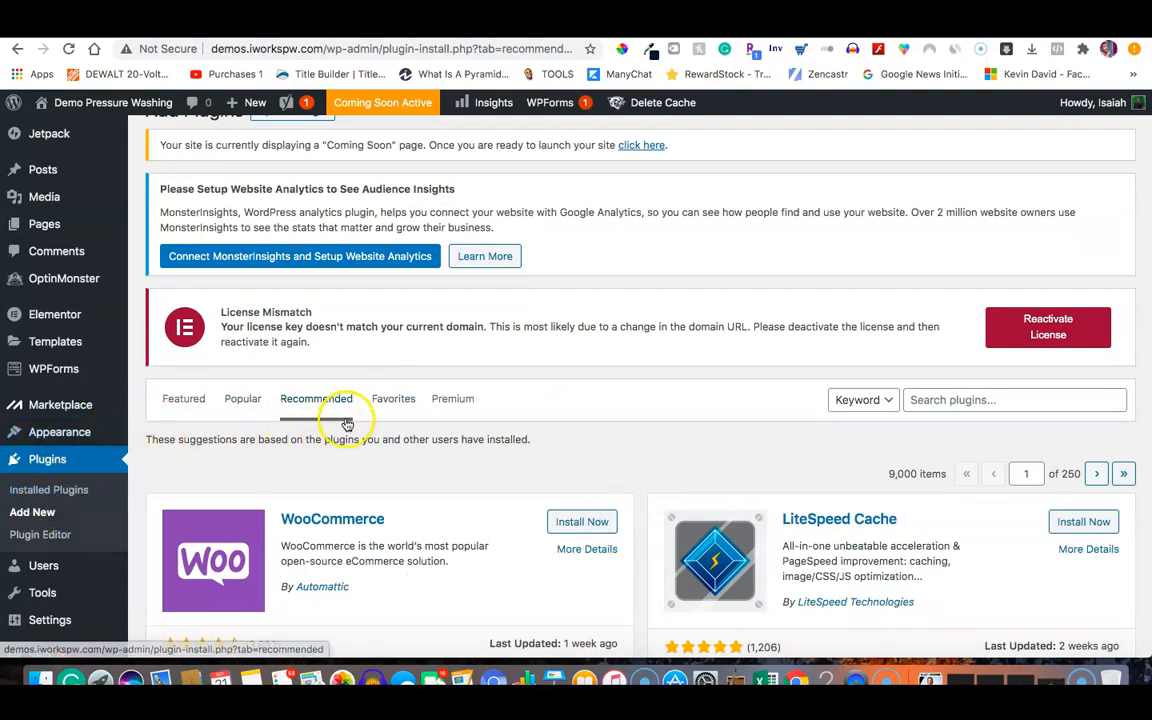
pyautogui.scroll(-1, 411, 489)
pyautogui.scroll(-5, 663, 560)
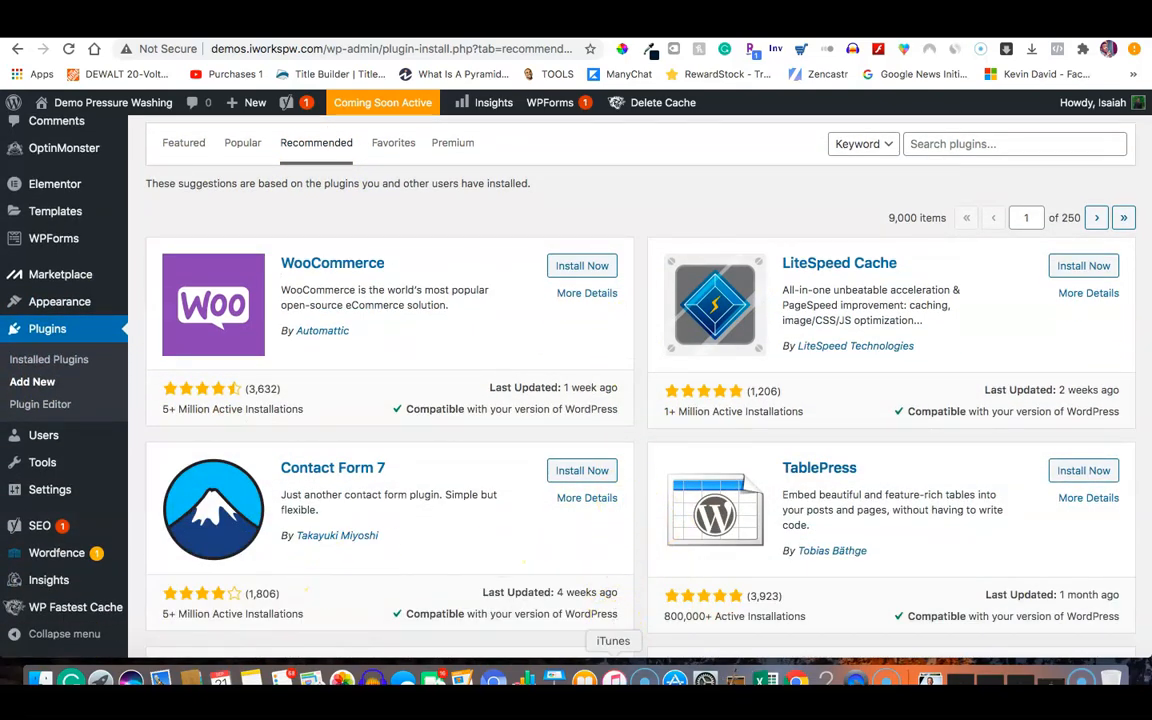
pyautogui.scroll(4, 617, 148)
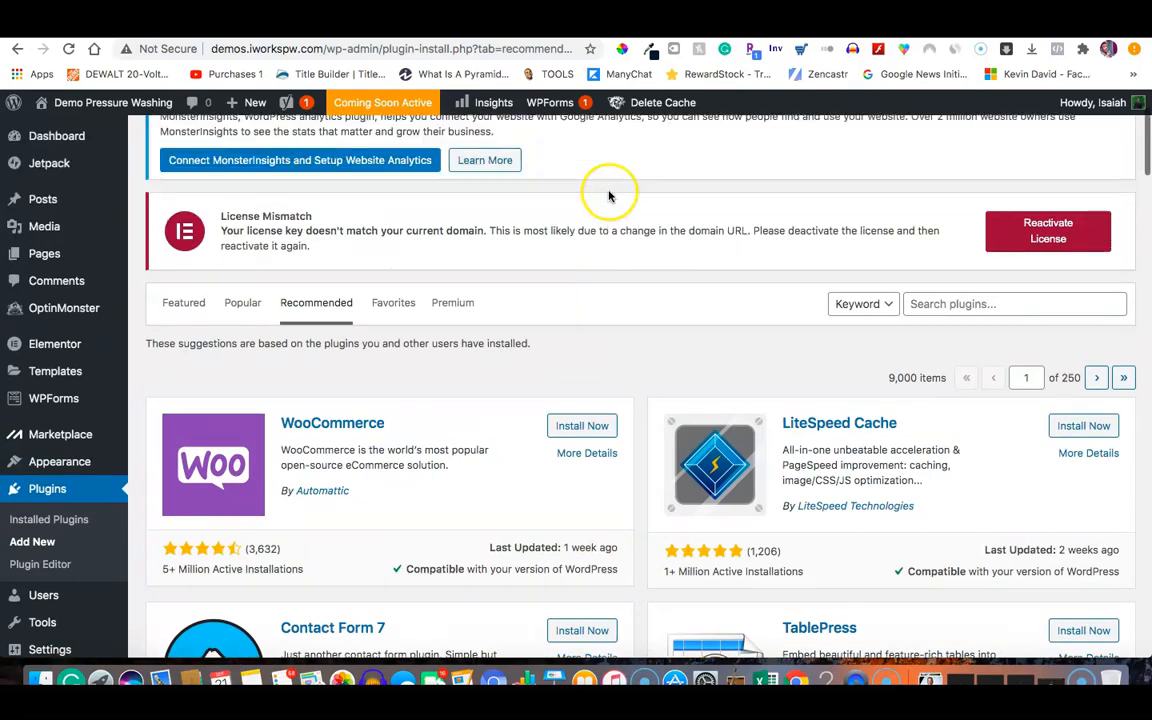
# Open Installed Plugins and scroll through the list of 12 plugins.
pyautogui.click(34, 521)
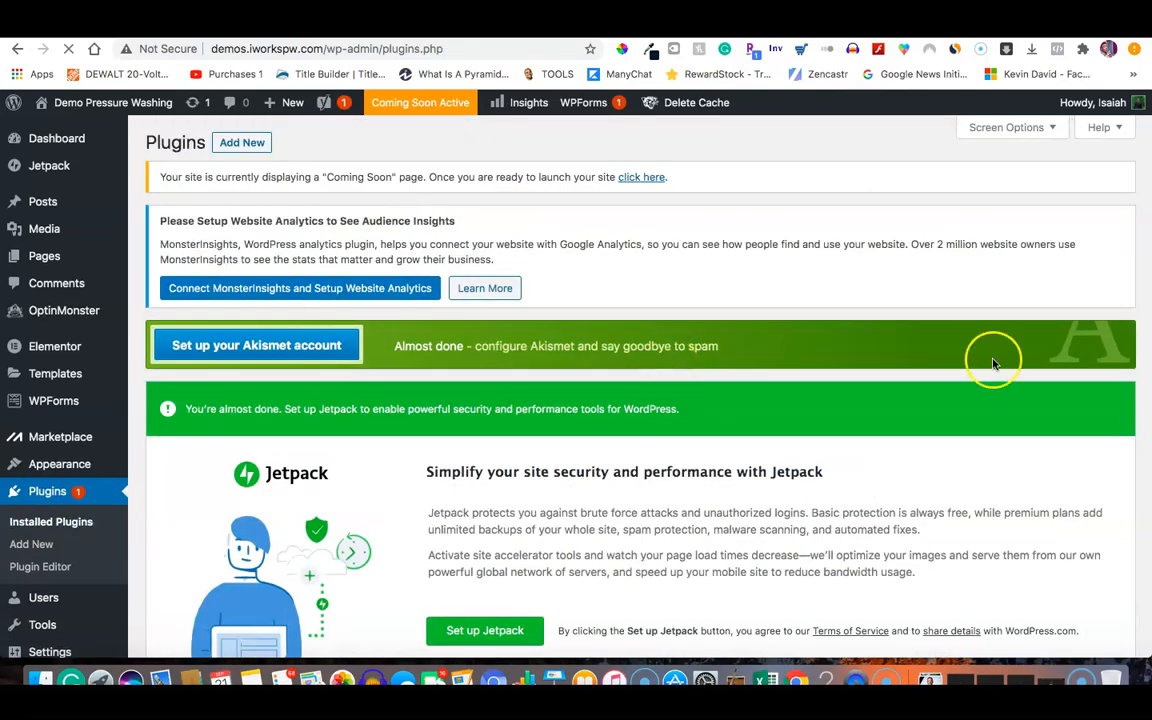
pyautogui.scroll(-1, 1070, 363)
pyautogui.scroll(-5, 1070, 363)
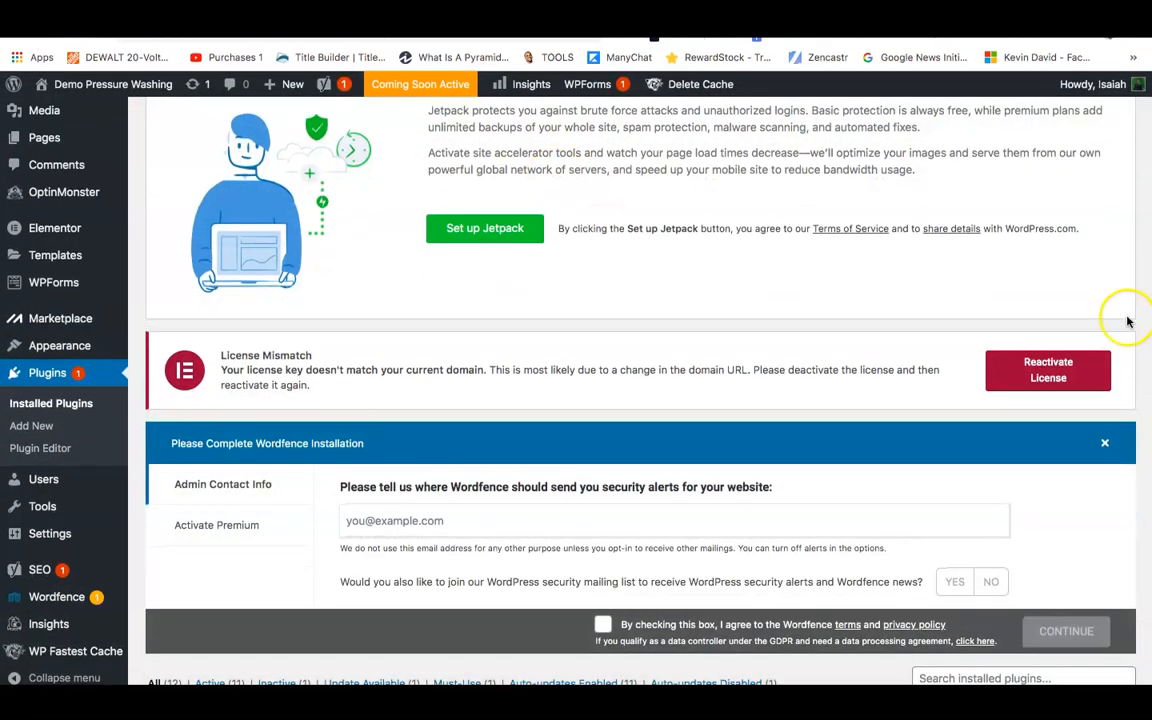
pyautogui.scroll(-3, 1124, 314)
pyautogui.scroll(-8, 1131, 337)
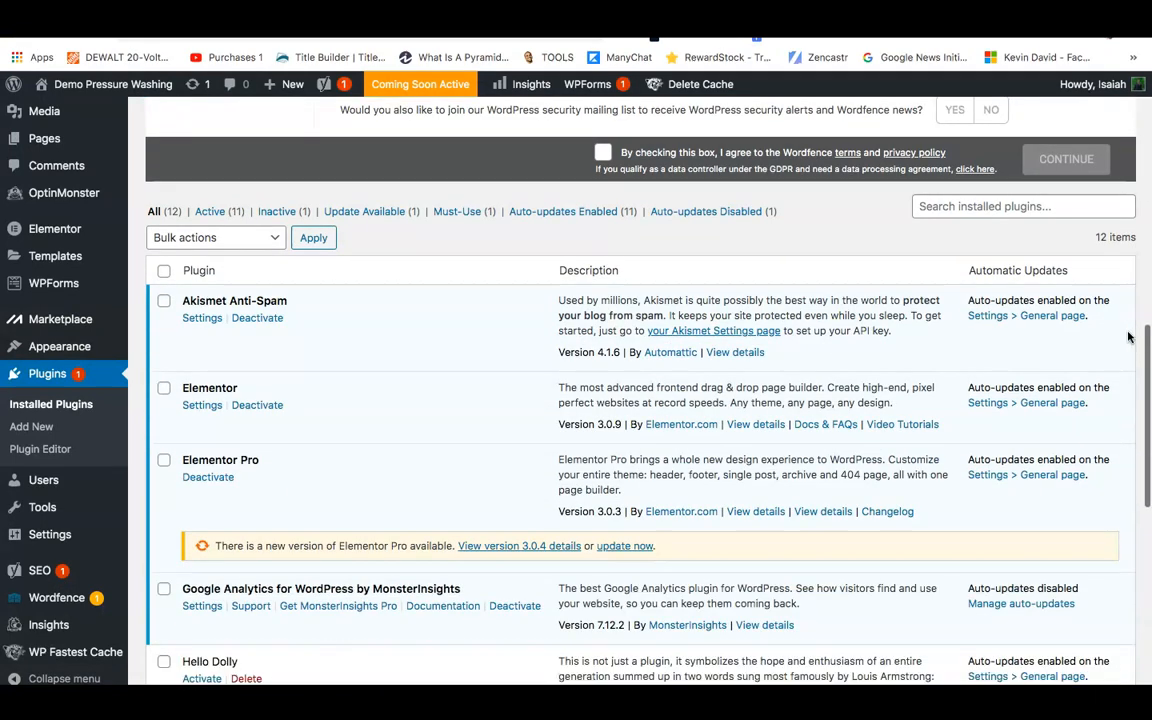
pyautogui.scroll(-5, 227, 340)
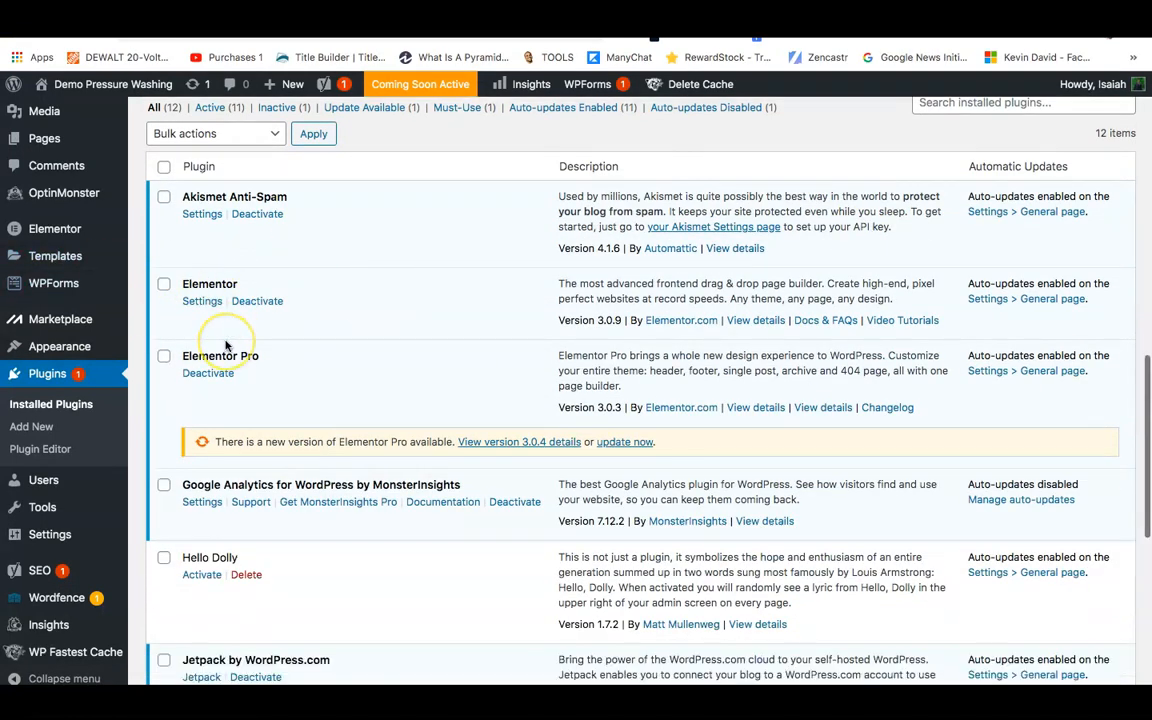
pyautogui.scroll(-5, 227, 521)
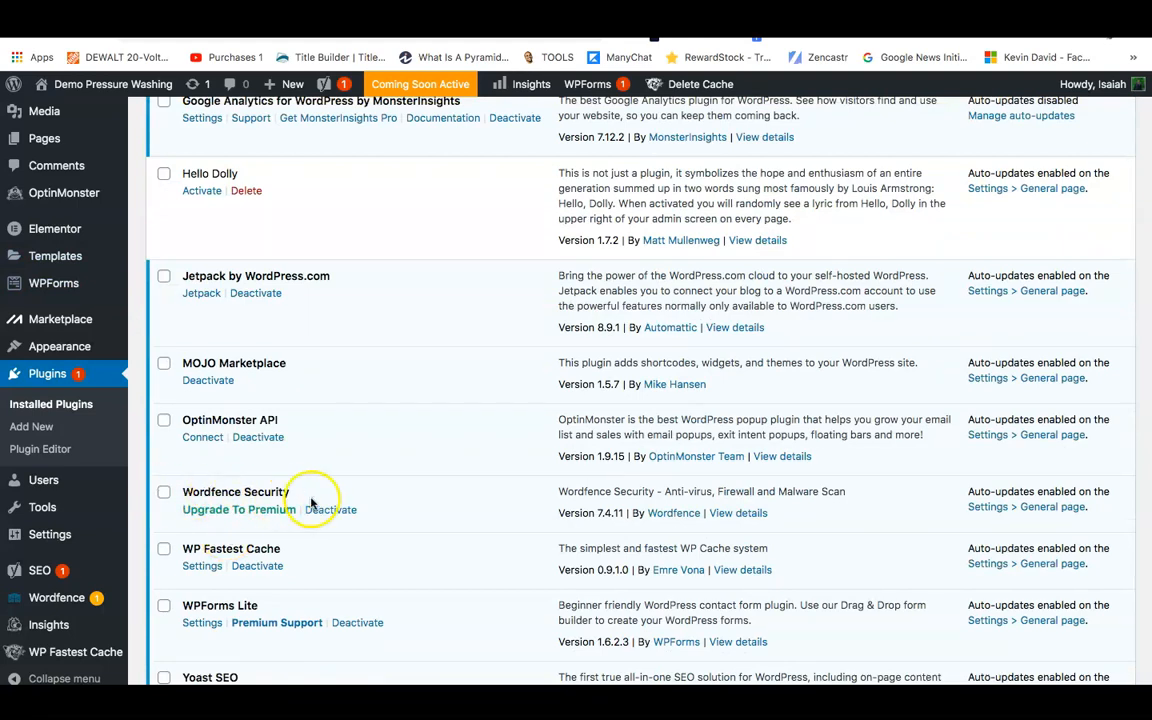
pyautogui.scroll(-2, 215, 536)
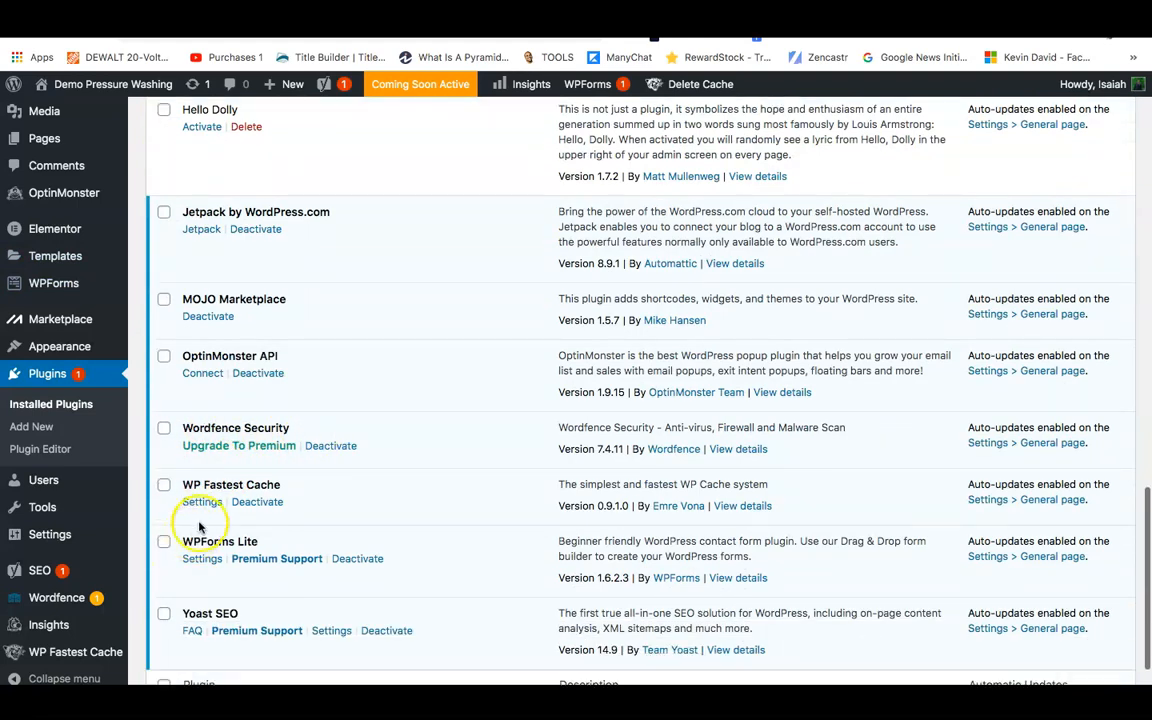
pyautogui.scroll(-1, 185, 609)
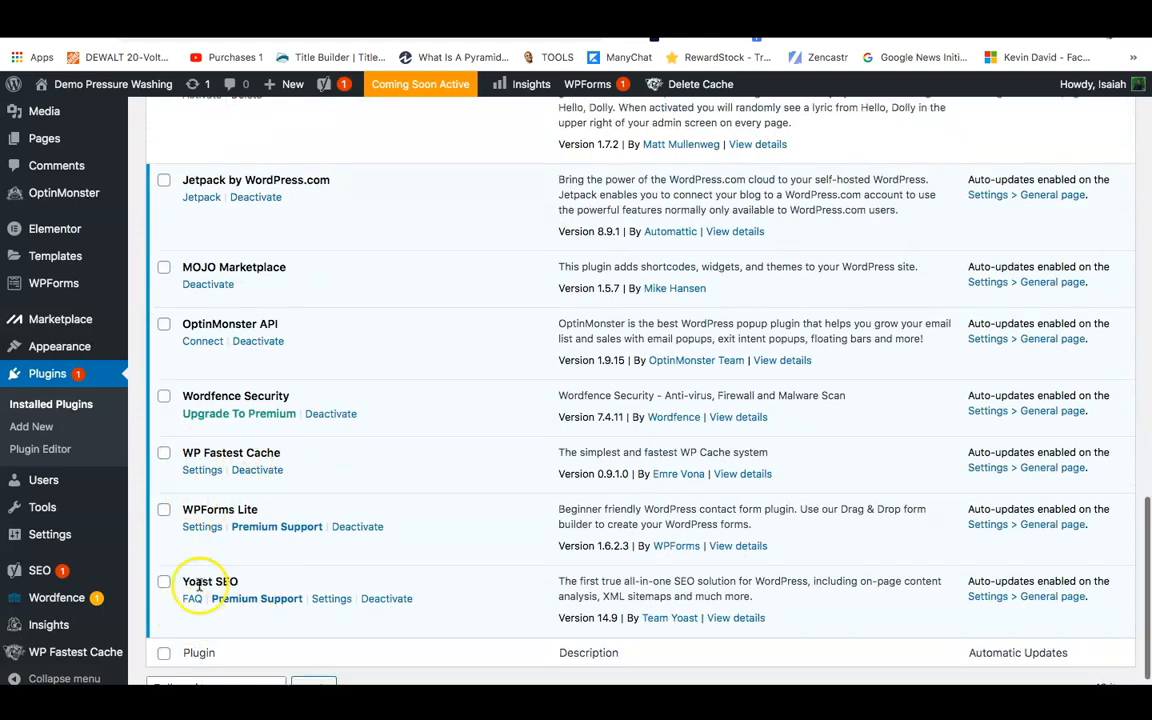
pyautogui.scroll(10, 181, 495)
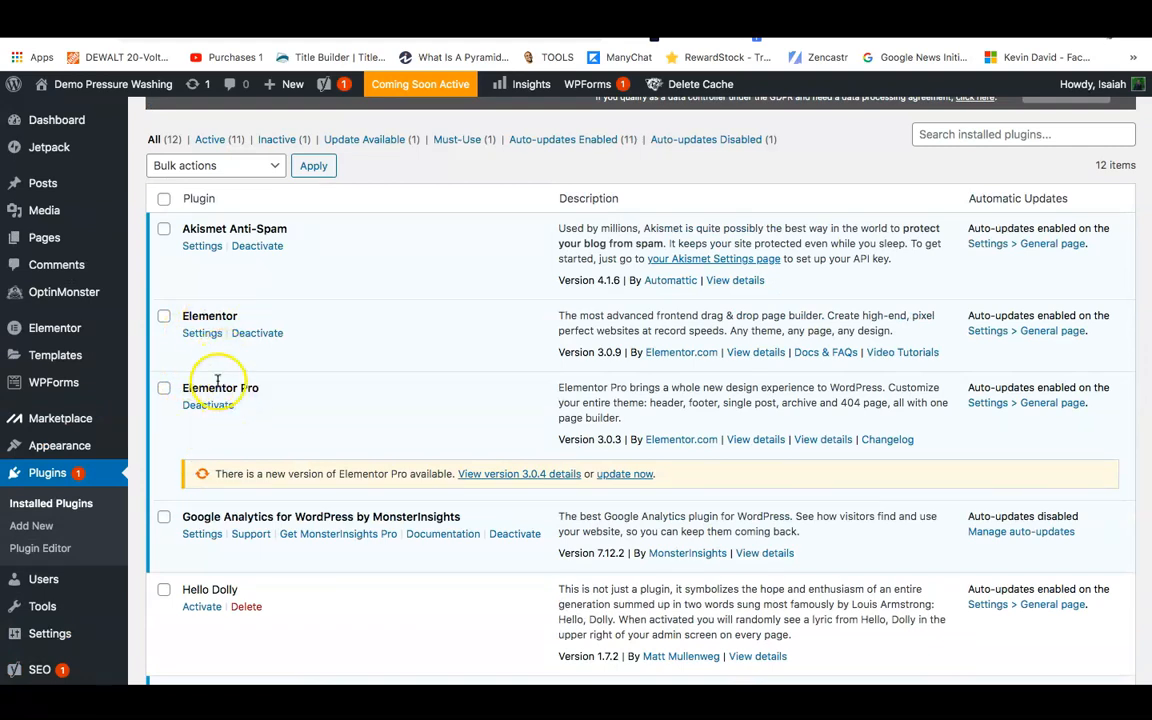
# Highlight the Elementor and Elementor Pro plugin names, then go to the Elementor Purchases page.
pyautogui.moveTo(257, 391); pyautogui.dragTo(180, 391)
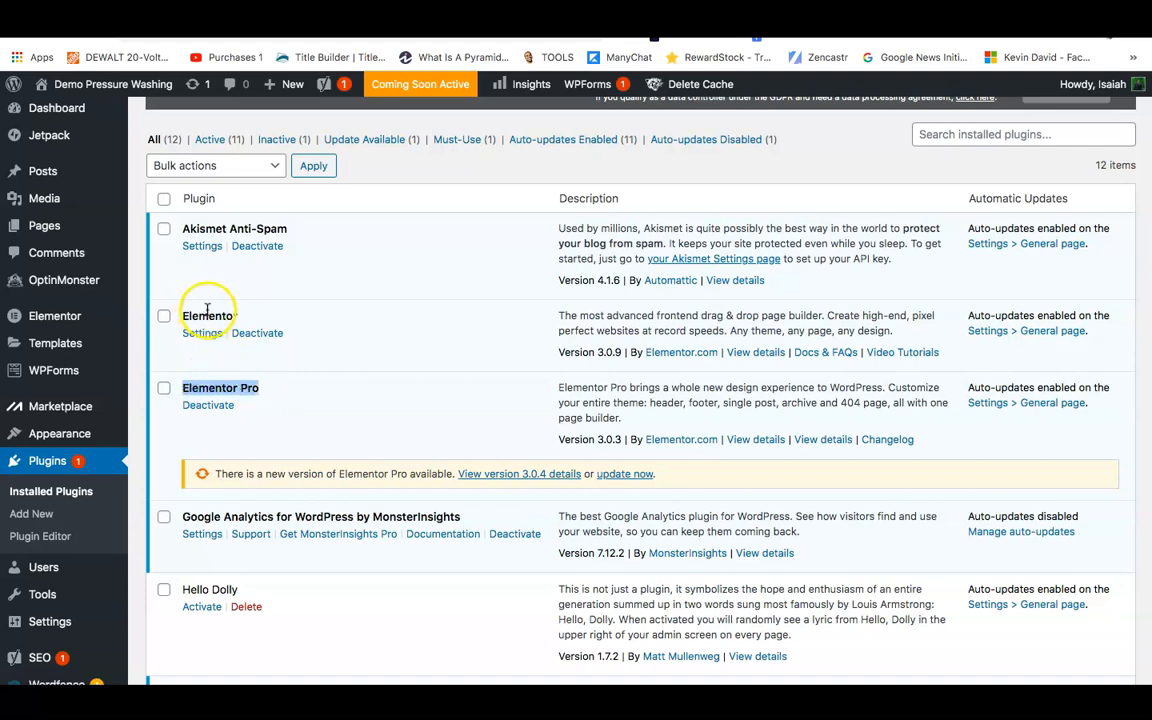
pyautogui.moveTo(237, 316); pyautogui.dragTo(170, 318)
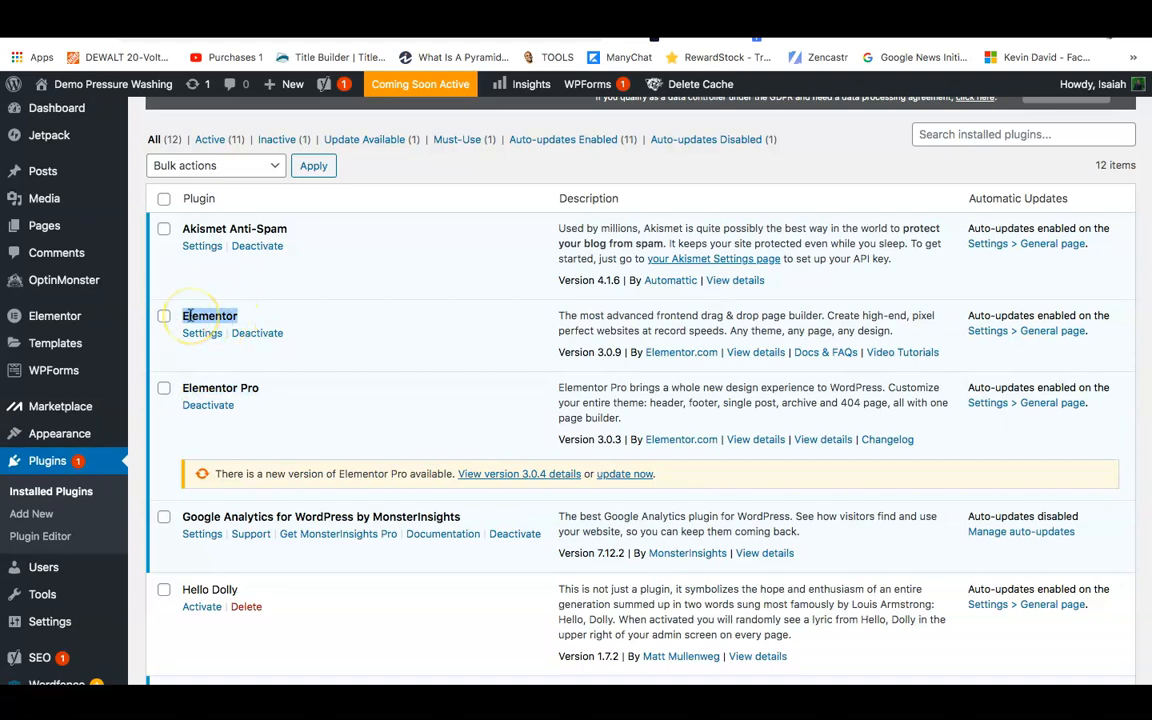
pyautogui.moveTo(258, 391); pyautogui.dragTo(180, 391)
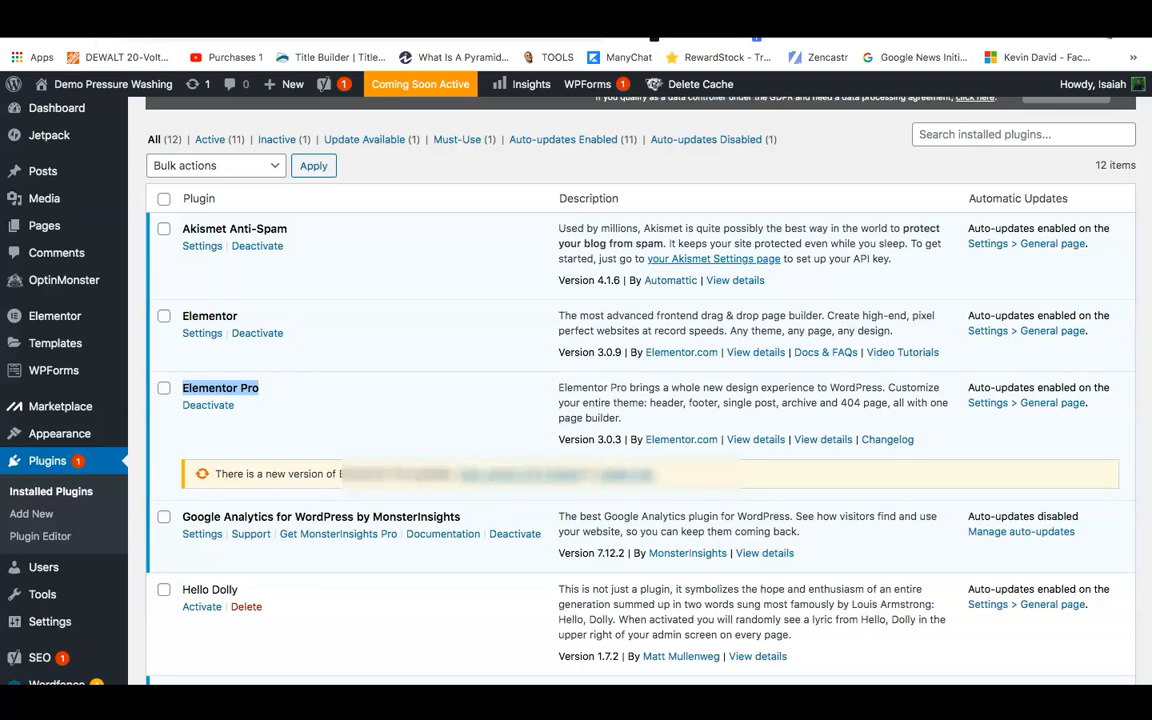
pyautogui.click(198, 57)
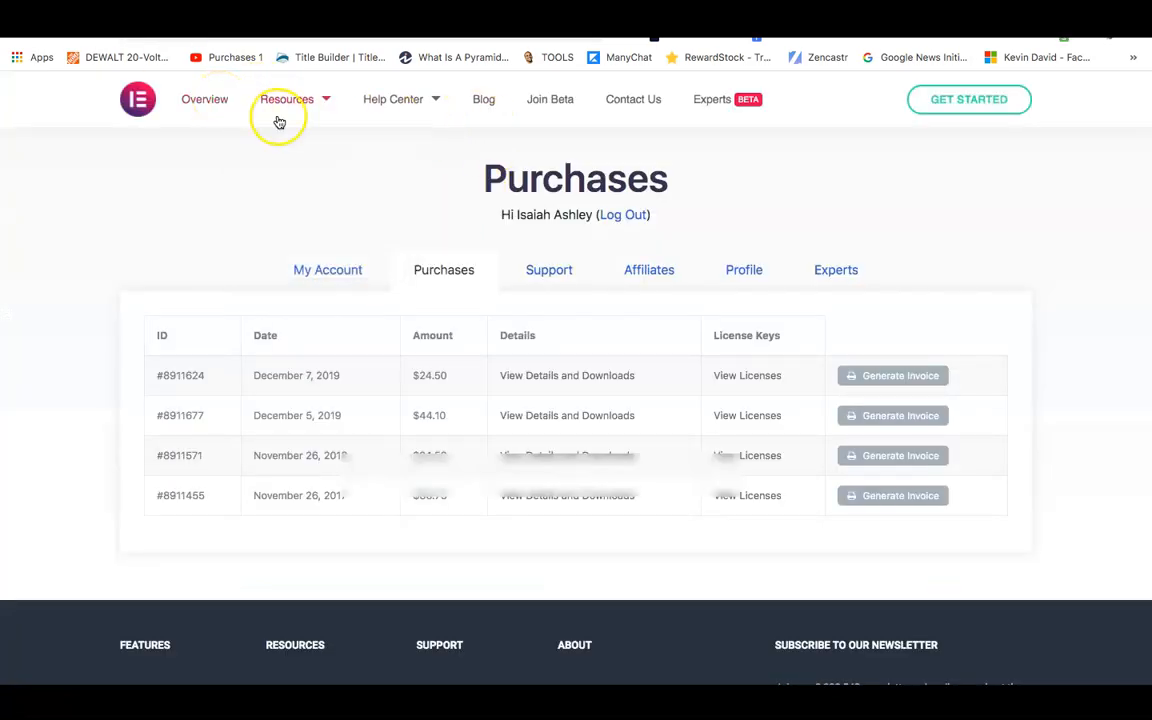
# Go to the Elementor homepage and open its Pricing page.
pyautogui.click(212, 104)
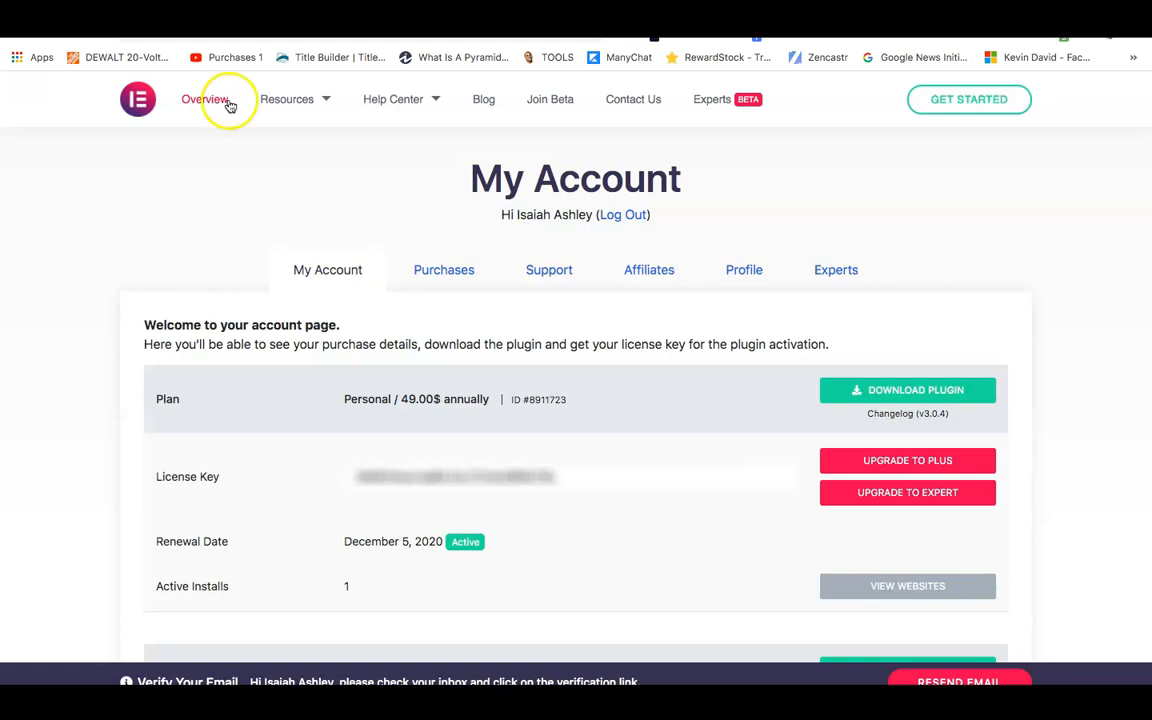
pyautogui.click(138, 99)
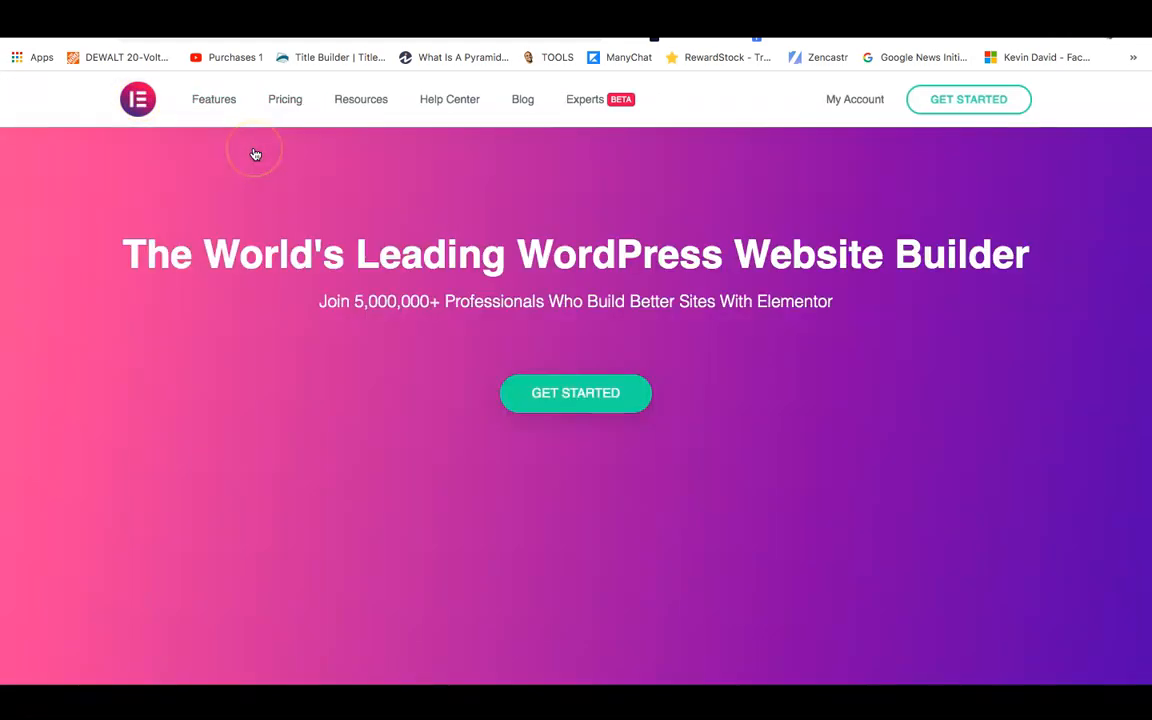
pyautogui.click(290, 100)
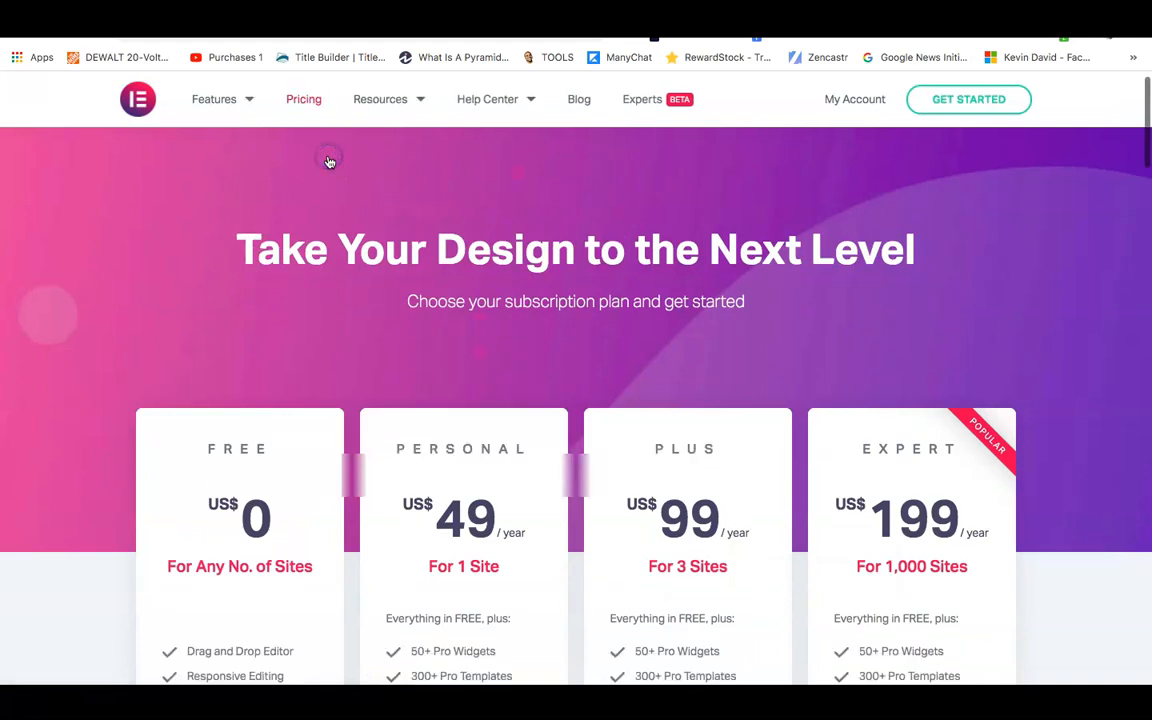
# Review the Free, Personal $49, Plus $99 and Expert $199 plans, then switch to Fiverr.
pyautogui.scroll(-3, 504, 386)
pyautogui.scroll(-1, 386, 378)
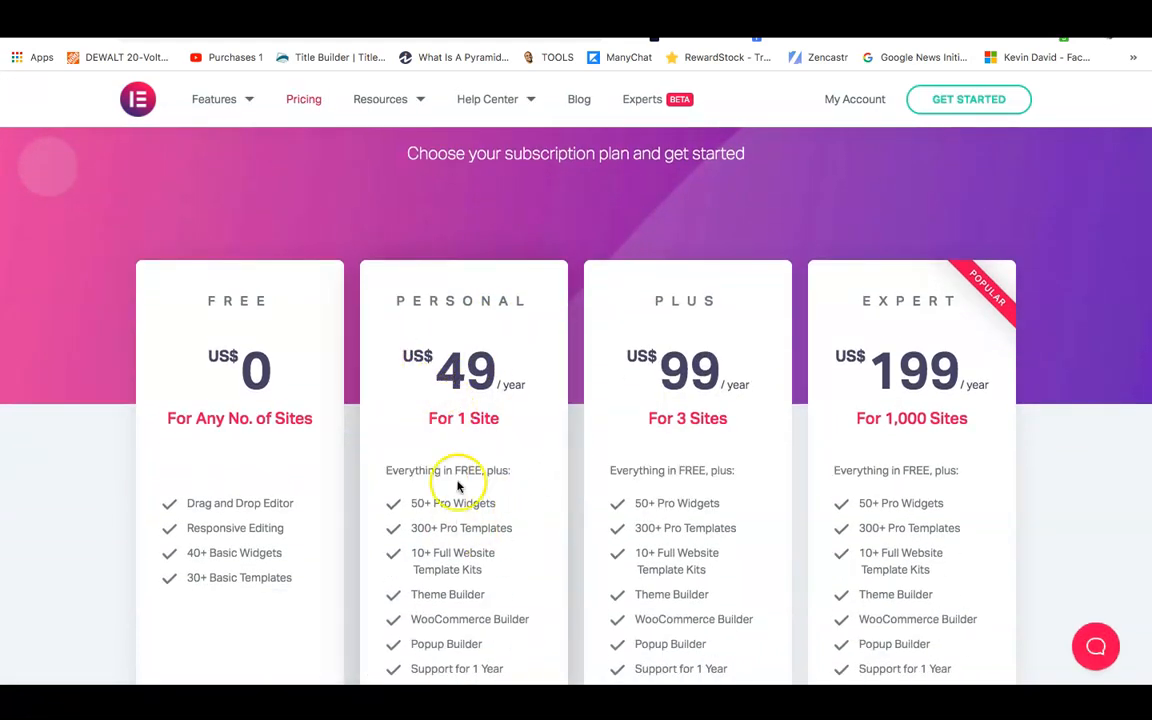
pyautogui.moveTo(402, 355); pyautogui.dragTo(550, 417)
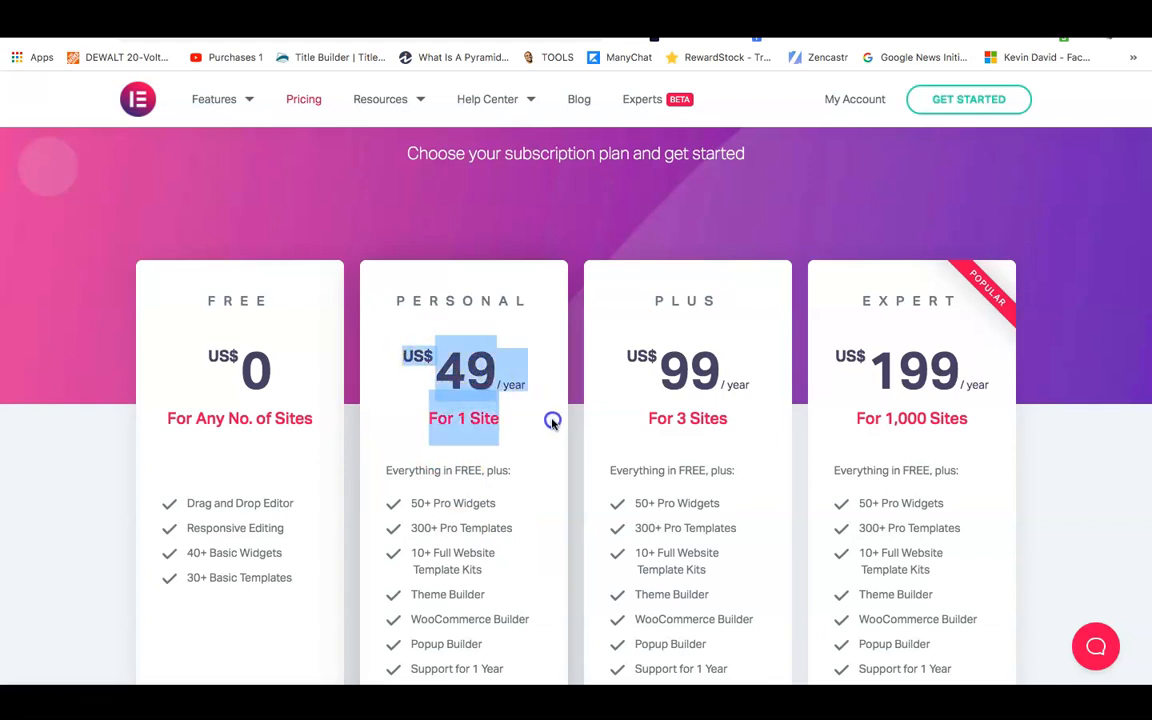
pyautogui.click(365, 190)
pyautogui.scroll(4, 365, 190)
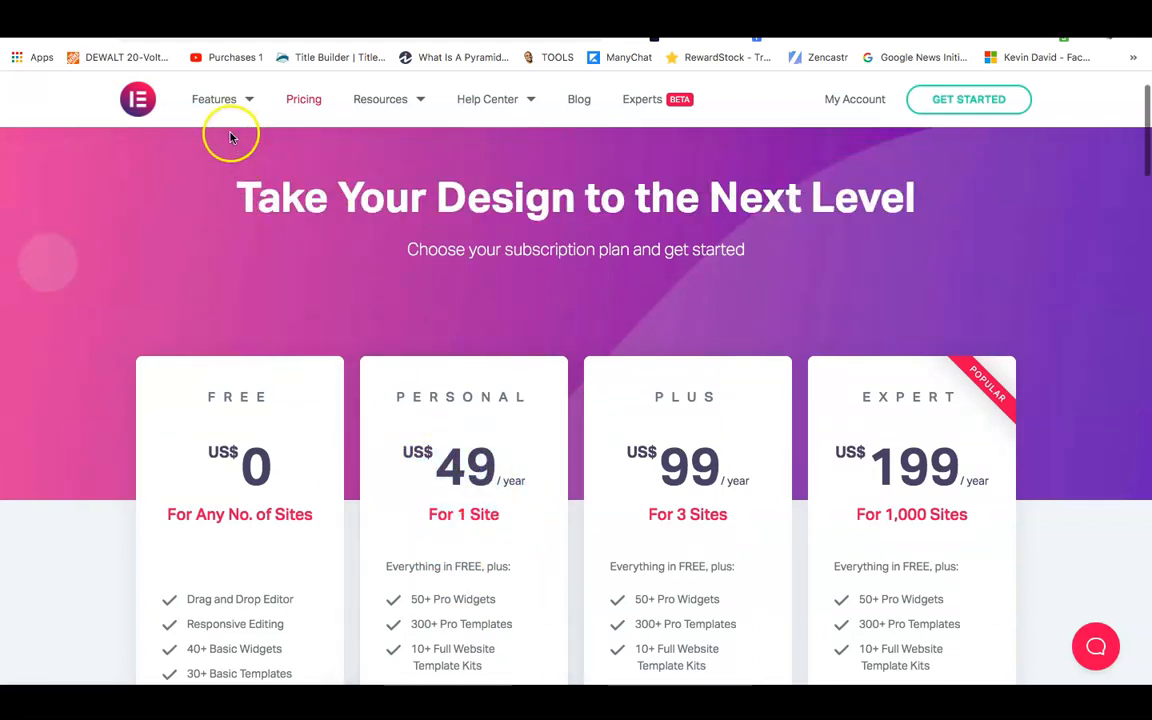
pyautogui.moveTo(229, 122)
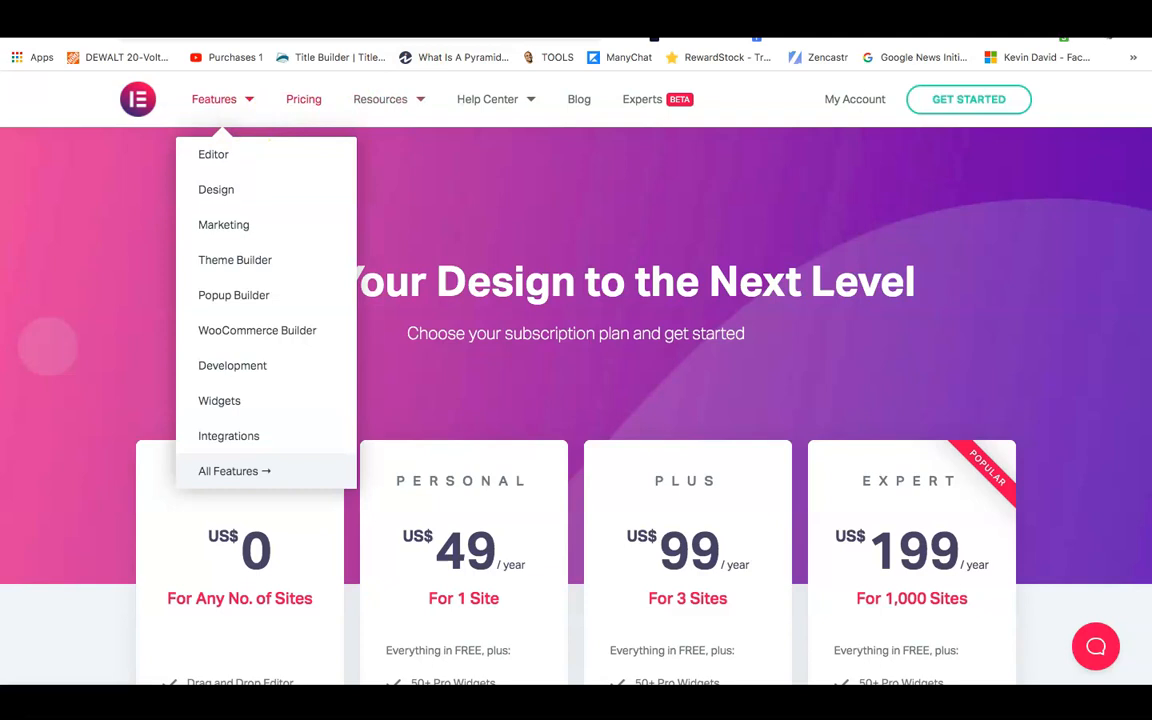
pyautogui.click(500, 10)
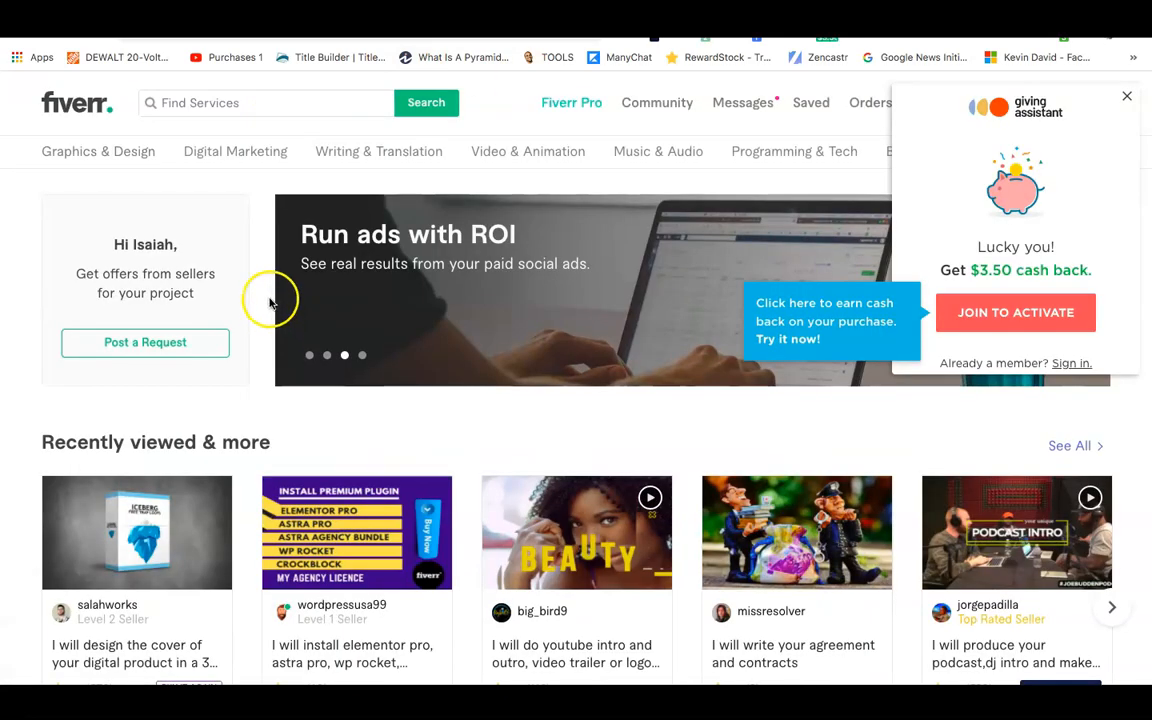
# Close the Giving Assistant cash-back popup and search Fiverr for 'elementor pro' services.
pyautogui.click(1126, 96)
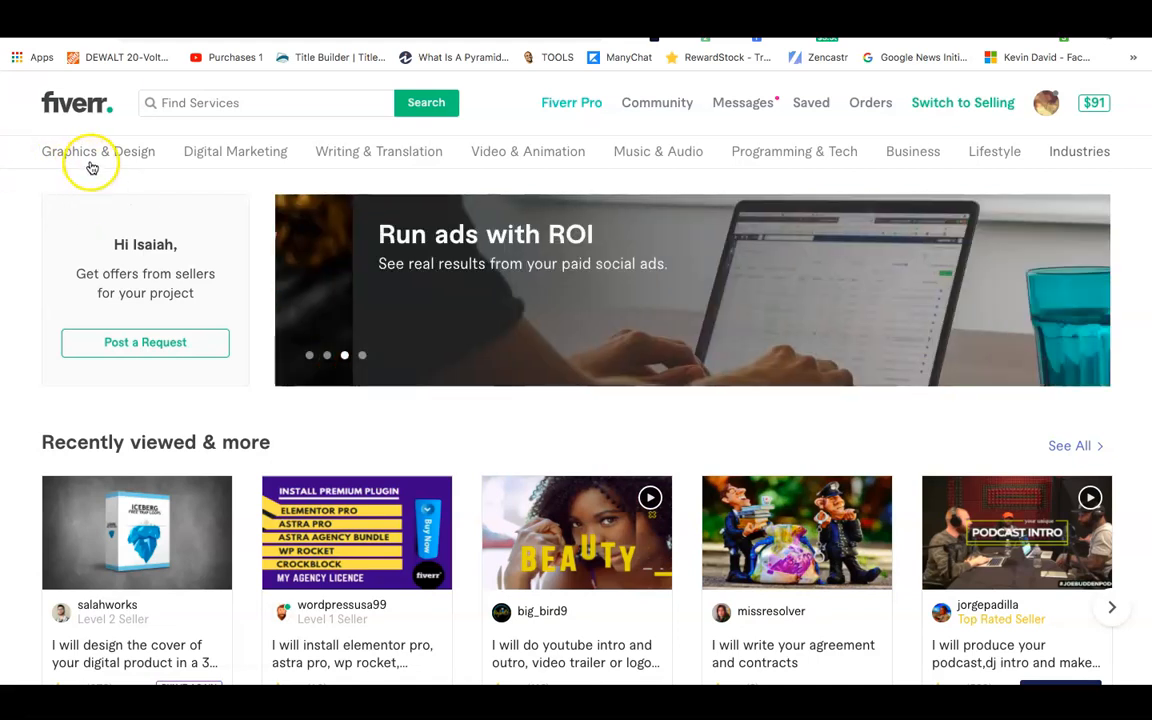
pyautogui.click(219, 106)
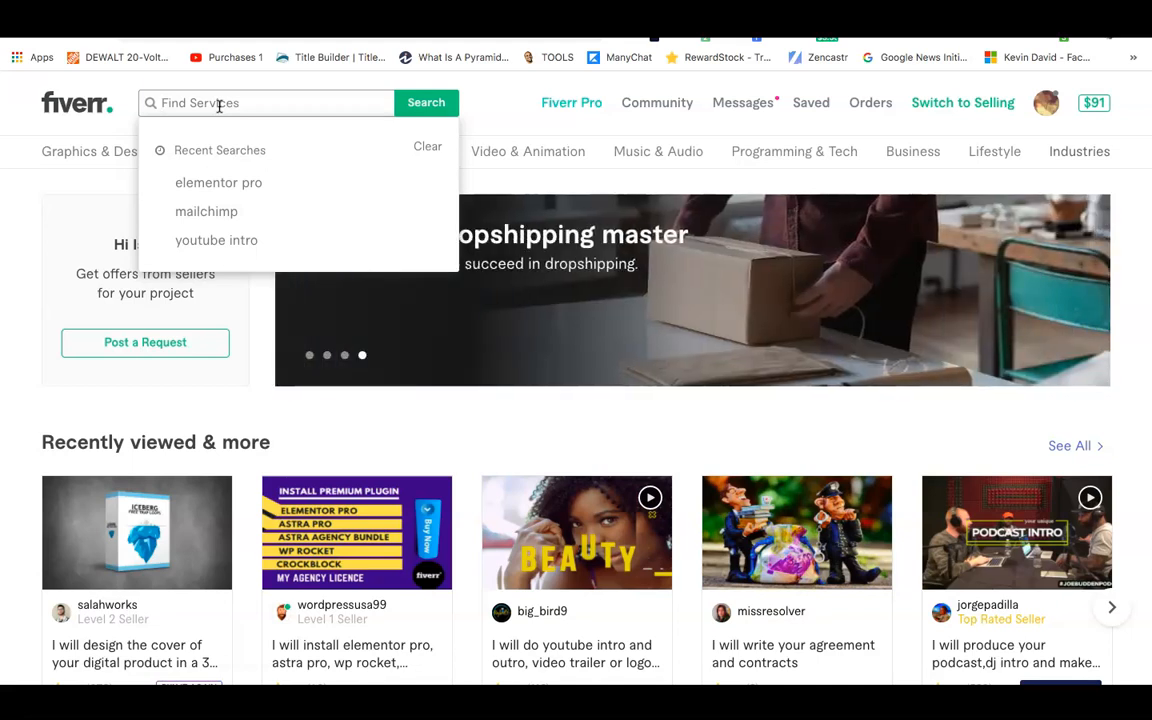
pyautogui.write('ele')
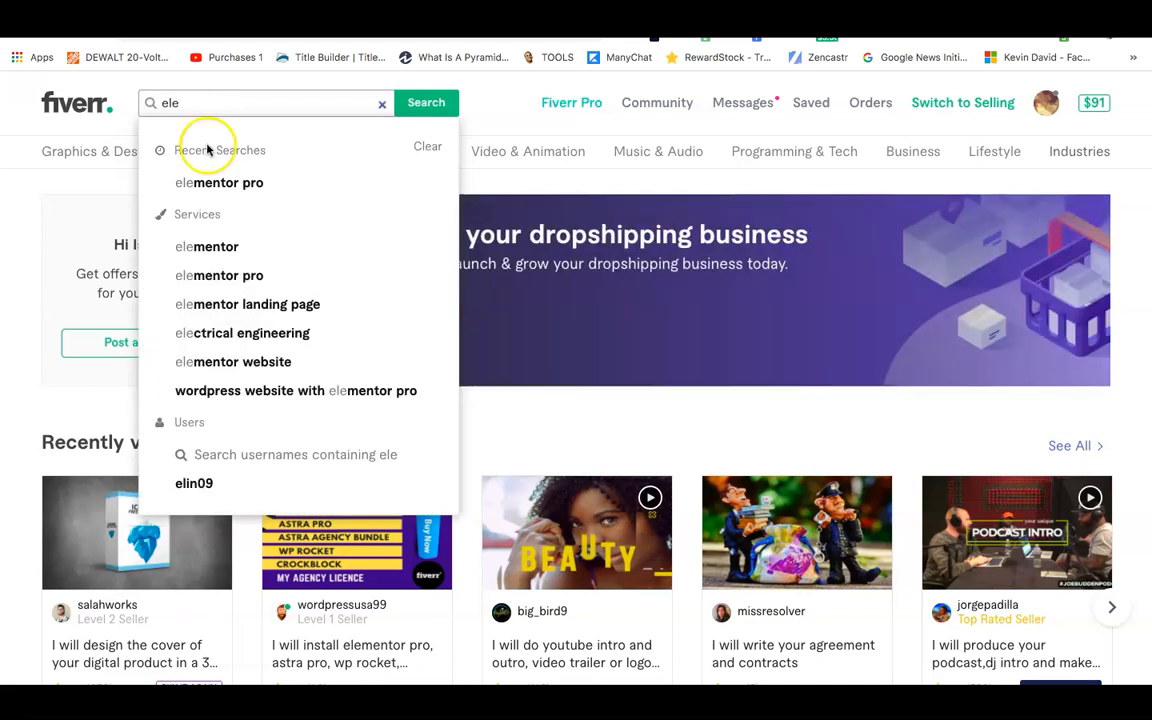
pyautogui.click(193, 180)
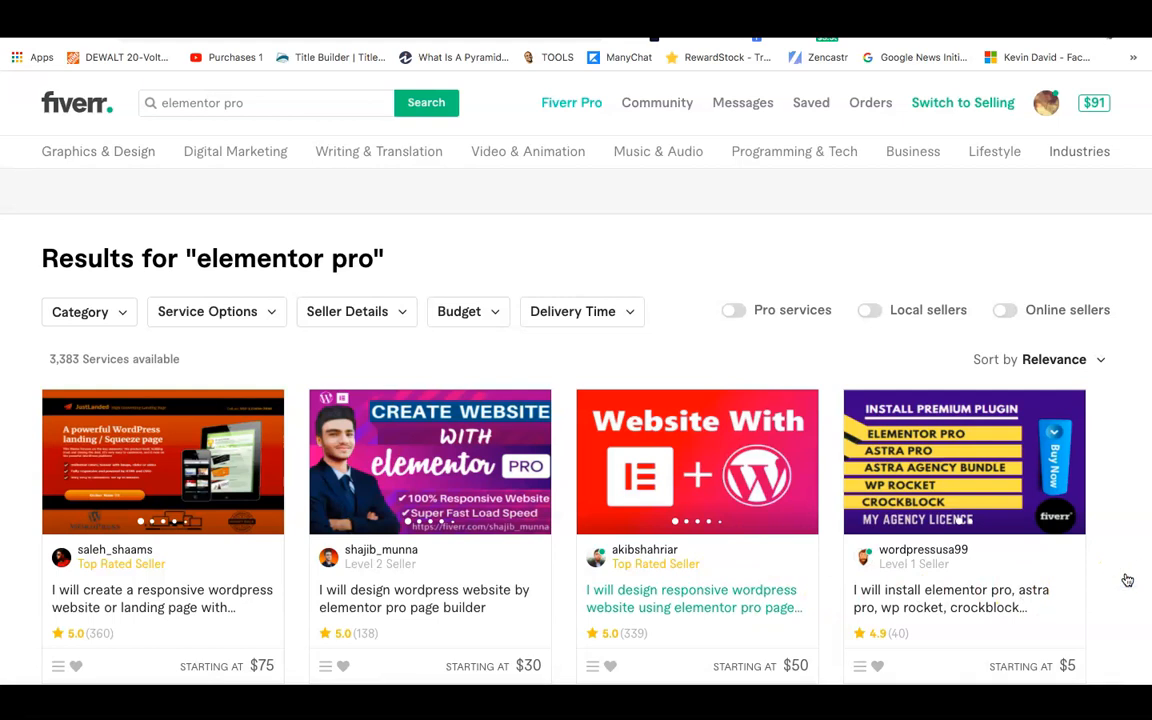
# Review the $5 Elementor Pro installation gig's Basic package, then return to WordPress Installed Plugins.
pyautogui.scroll(-1, 1124, 579)
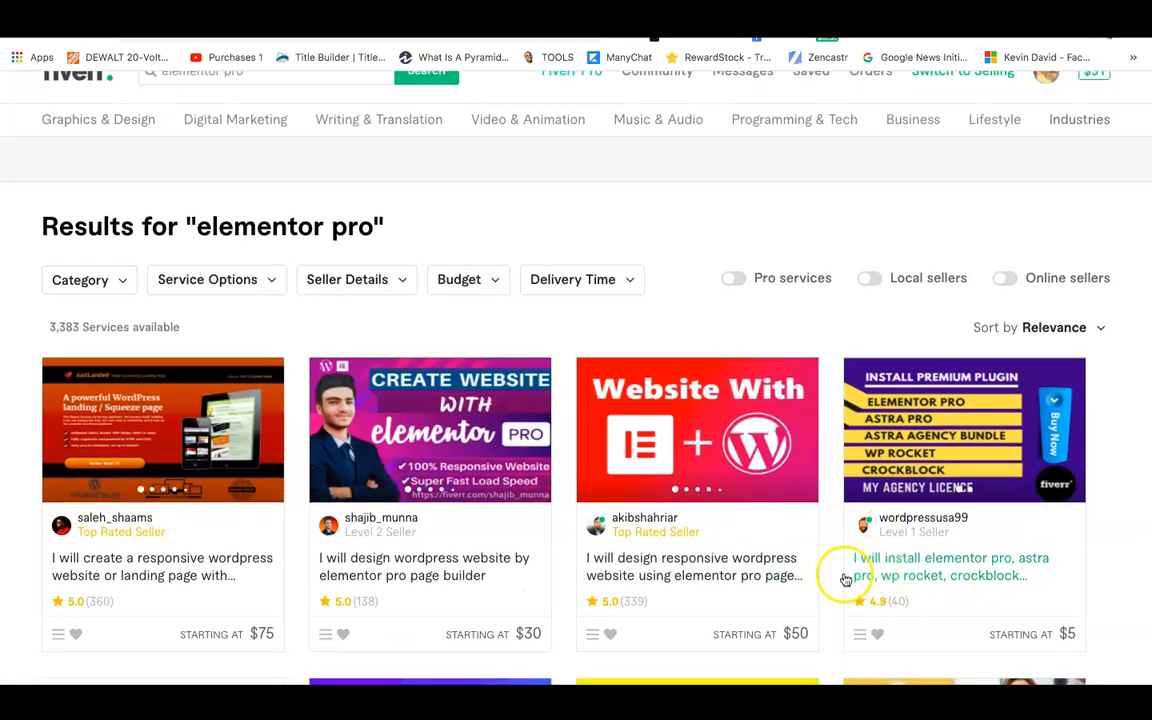
pyautogui.click(966, 573)
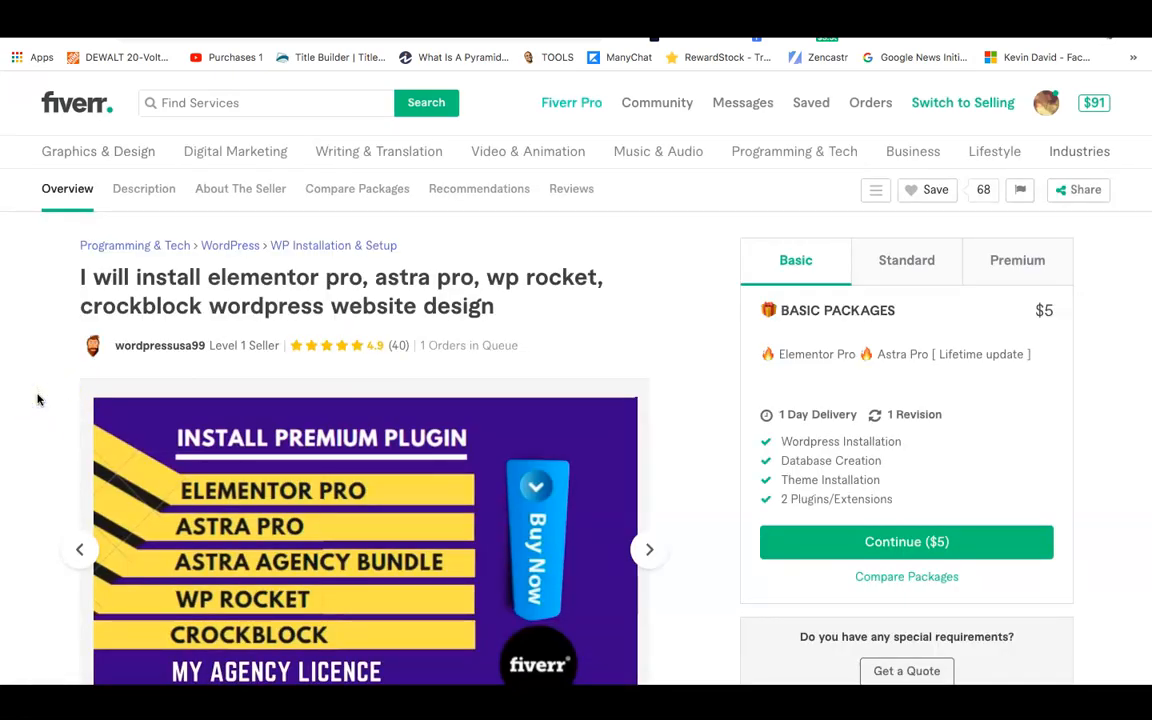
pyautogui.scroll(-1, 37, 400)
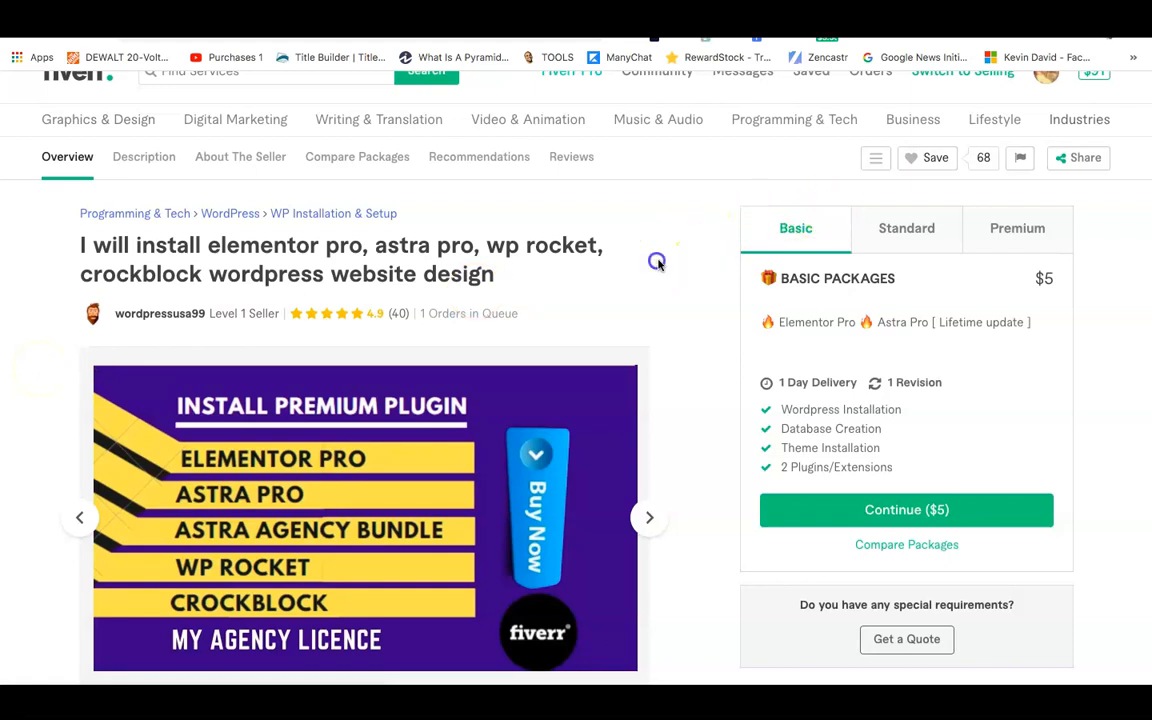
pyautogui.scroll(-2, 657, 265)
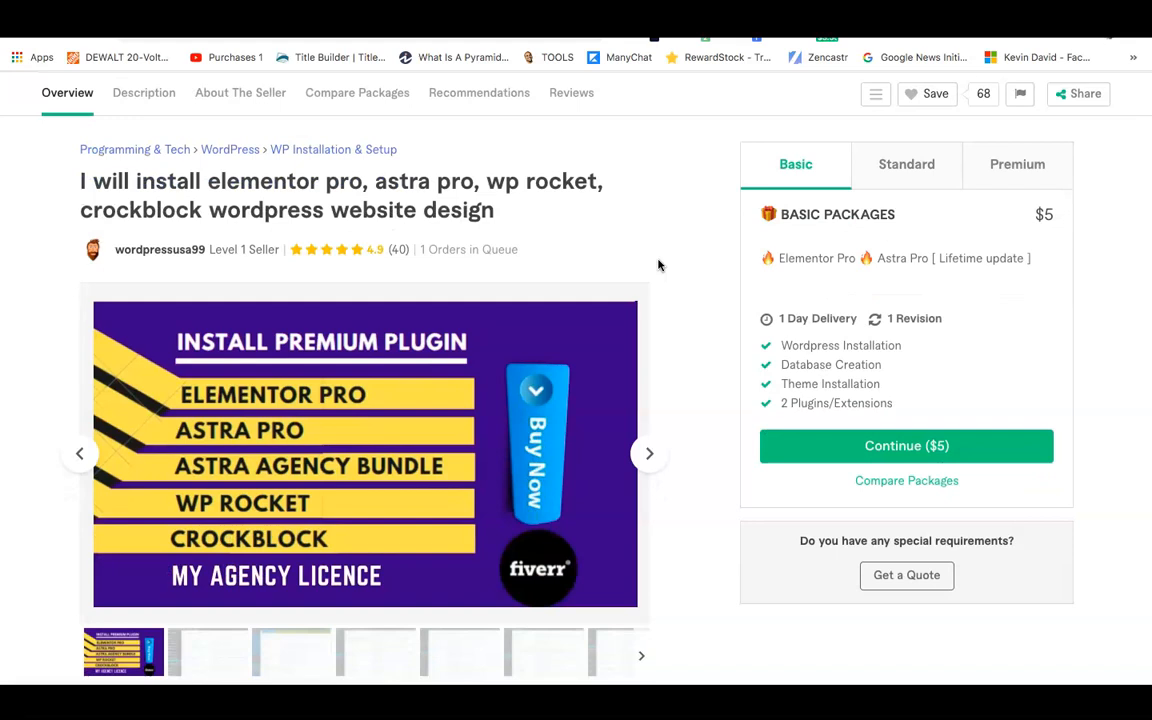
pyautogui.moveTo(100, 303)
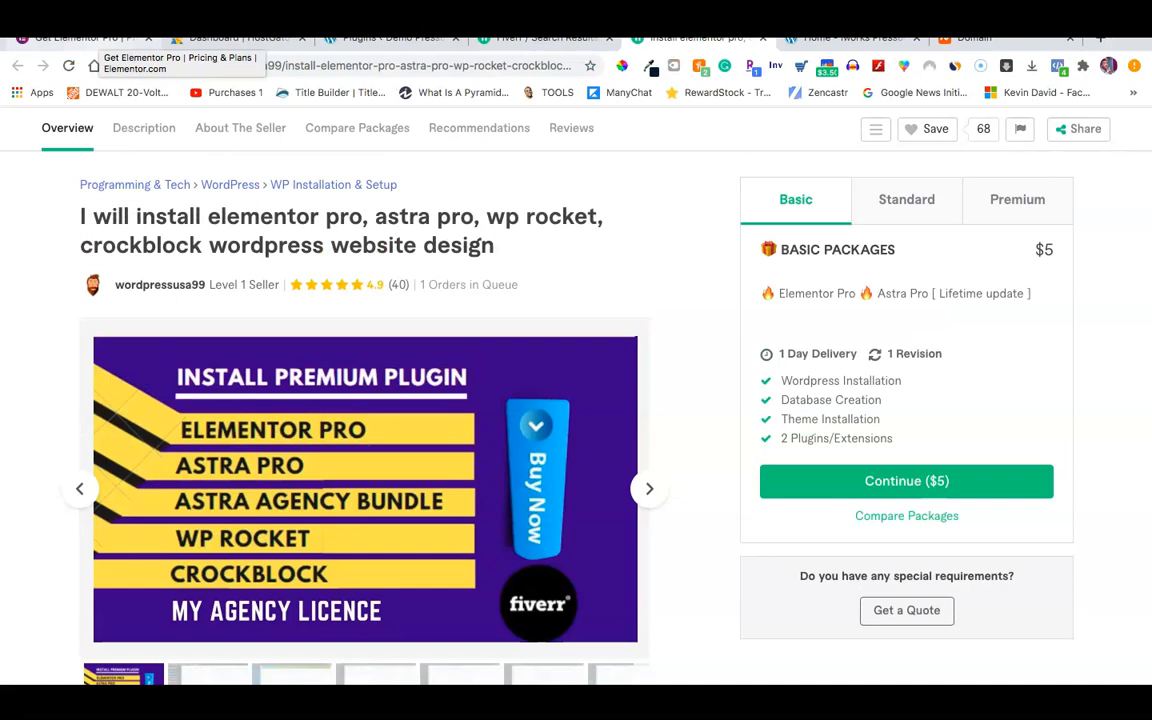
pyautogui.click(205, 38)
pyautogui.click(385, 38)
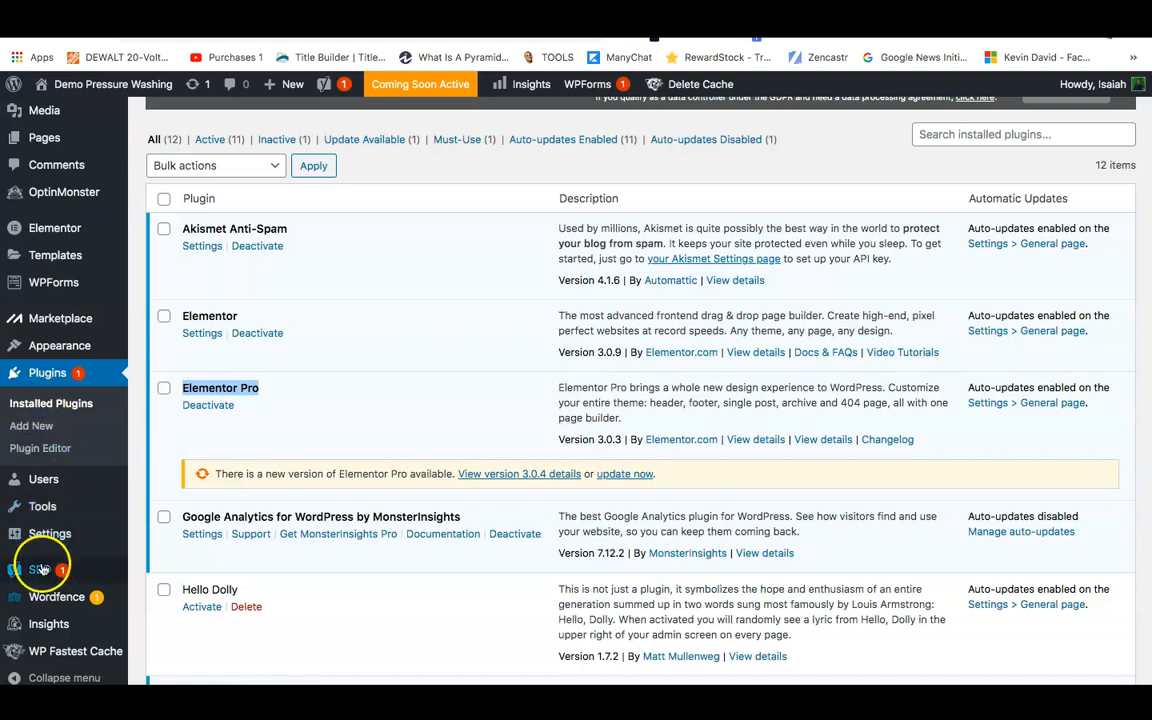
# On the Elementor License page, connect the account so Elementor Pro shows Status: Active.
pyautogui.moveTo(60, 229)
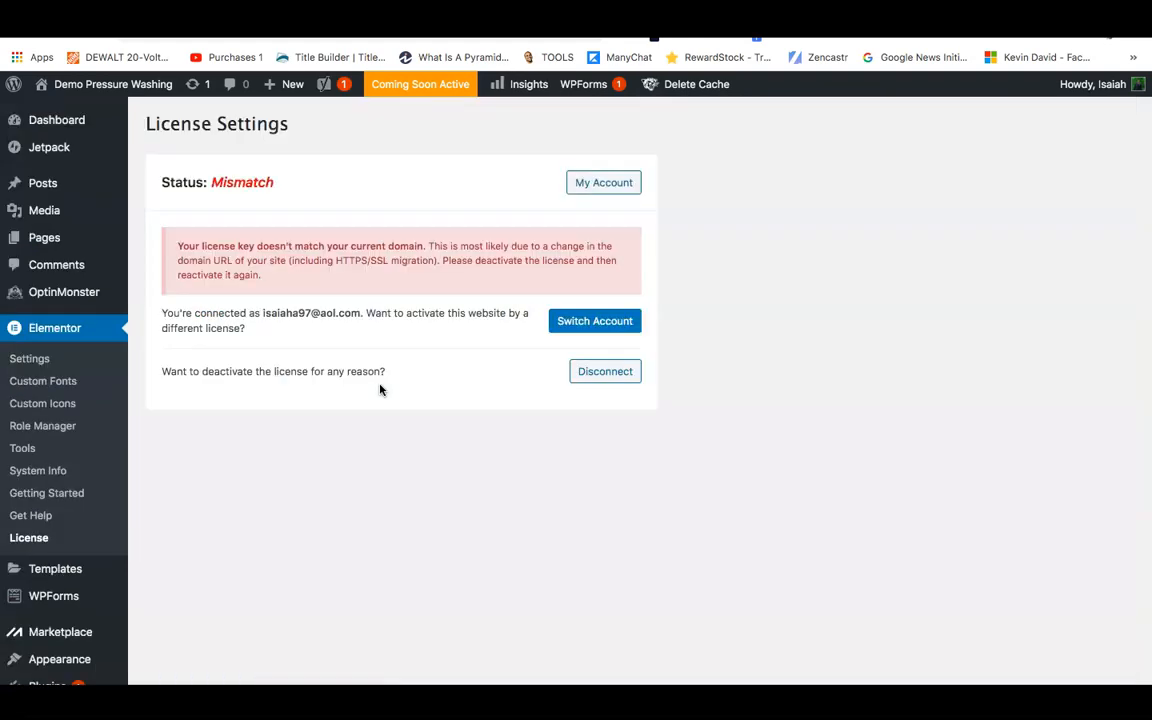
pyautogui.click(584, 330)
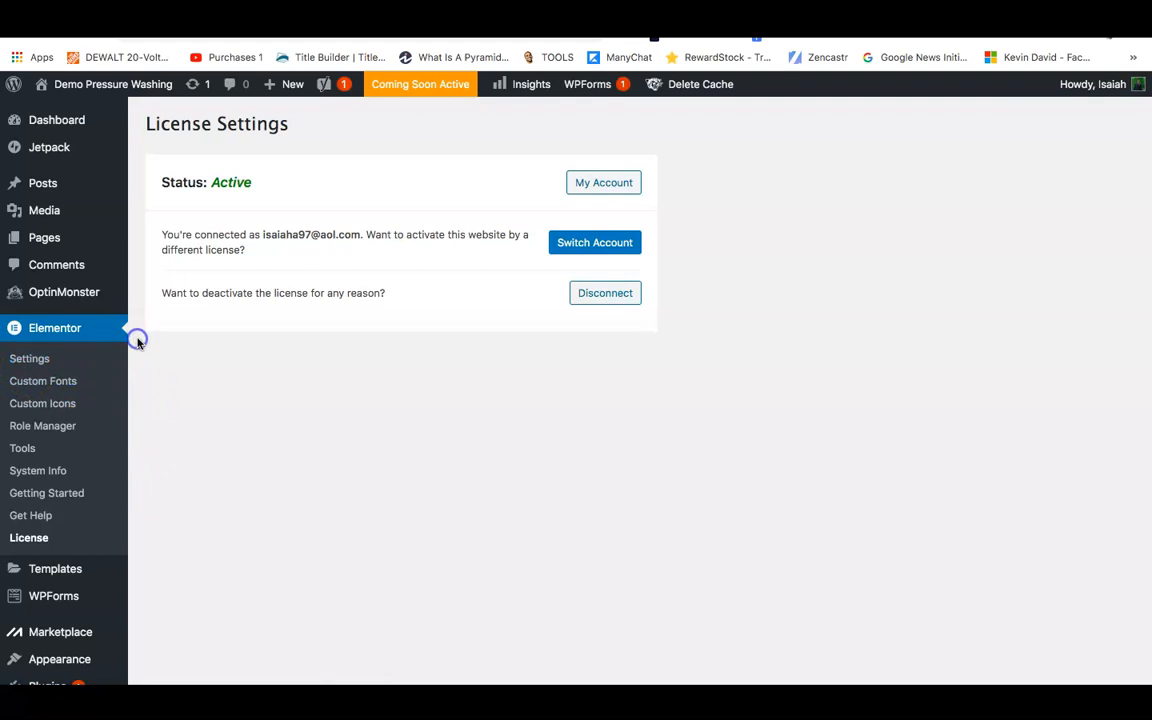
# Open Pages > All Pages to list the site's three pages, including the Home draft.
pyautogui.scroll(-1, 138, 344)
pyautogui.scroll(-2, 138, 344)
pyautogui.scroll(1, 138, 344)
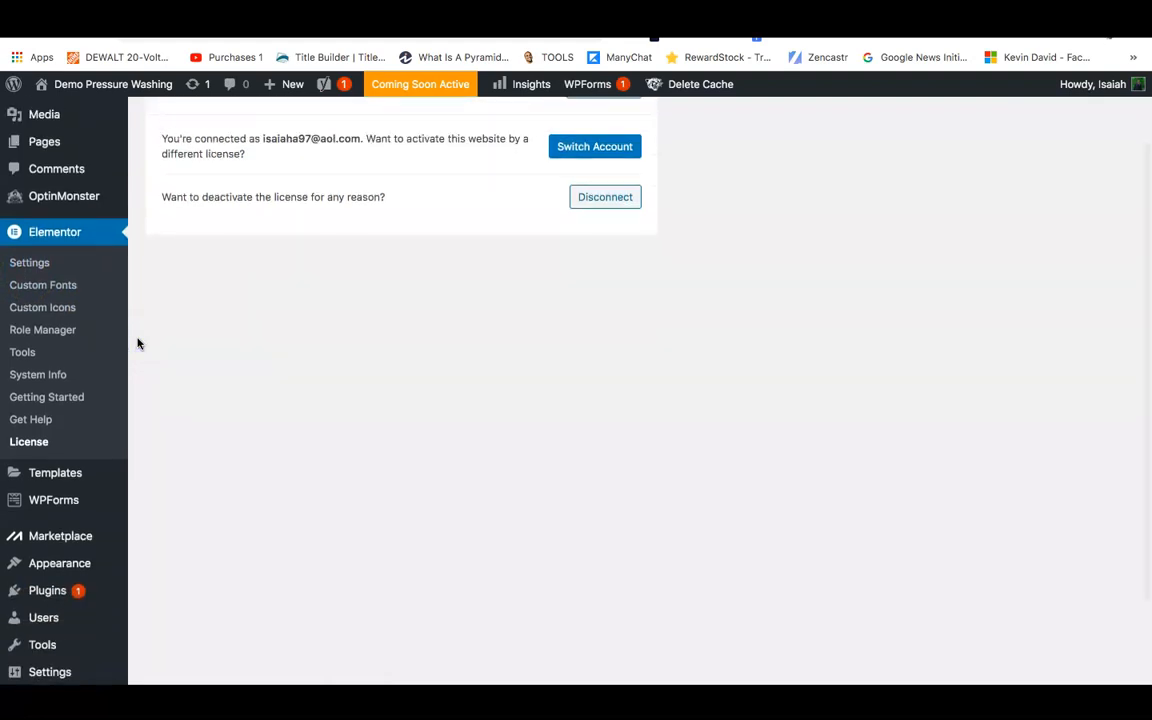
pyautogui.scroll(2, 38, 198)
pyautogui.moveTo(44, 205)
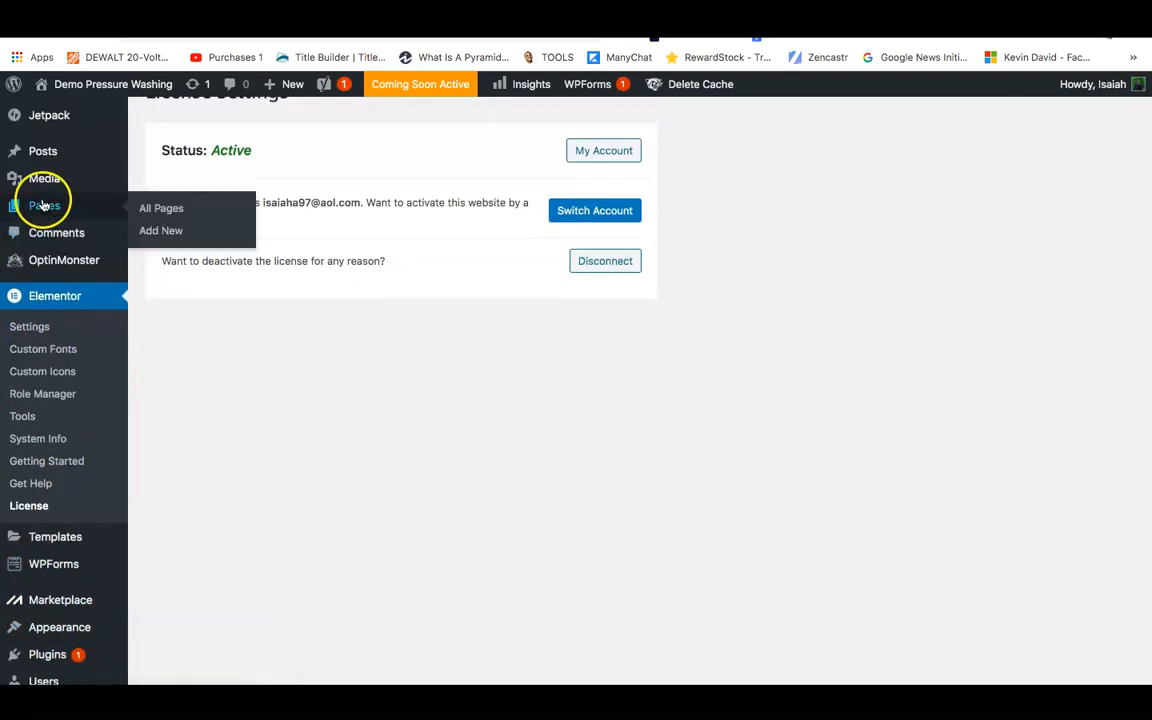
pyautogui.click(156, 209)
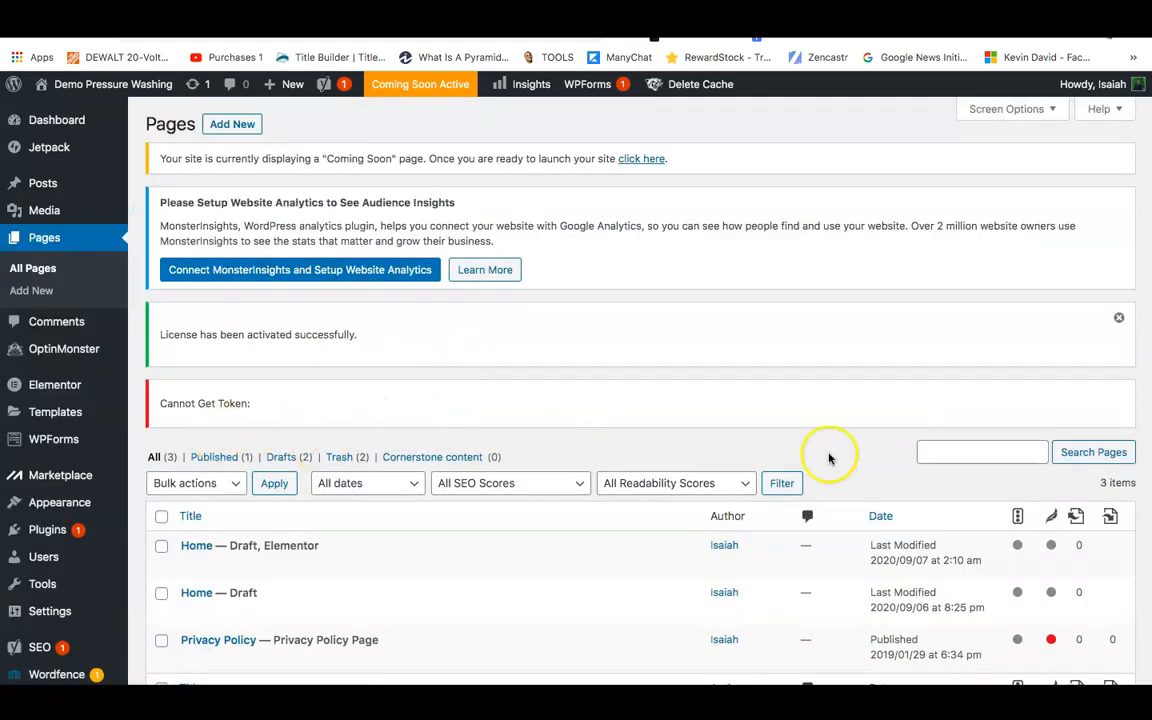
# Start a new blank page using Add New beside the Pages heading.
pyautogui.scroll(-2, 676, 424)
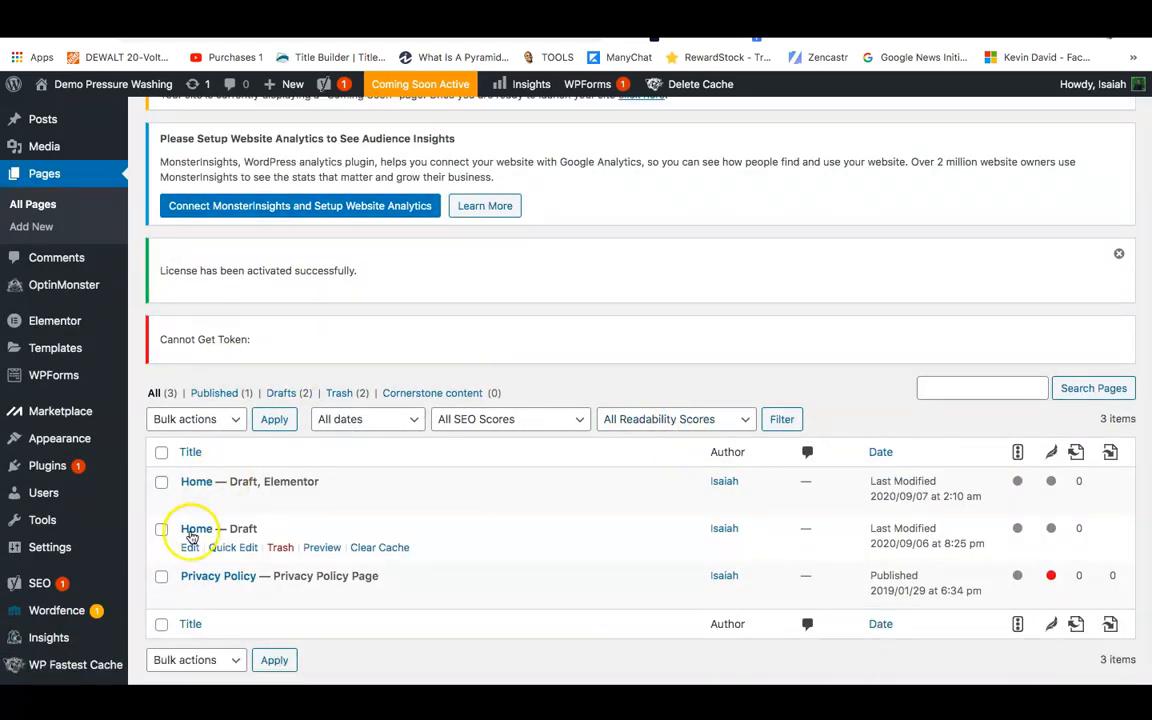
pyautogui.scroll(1, 154, 393)
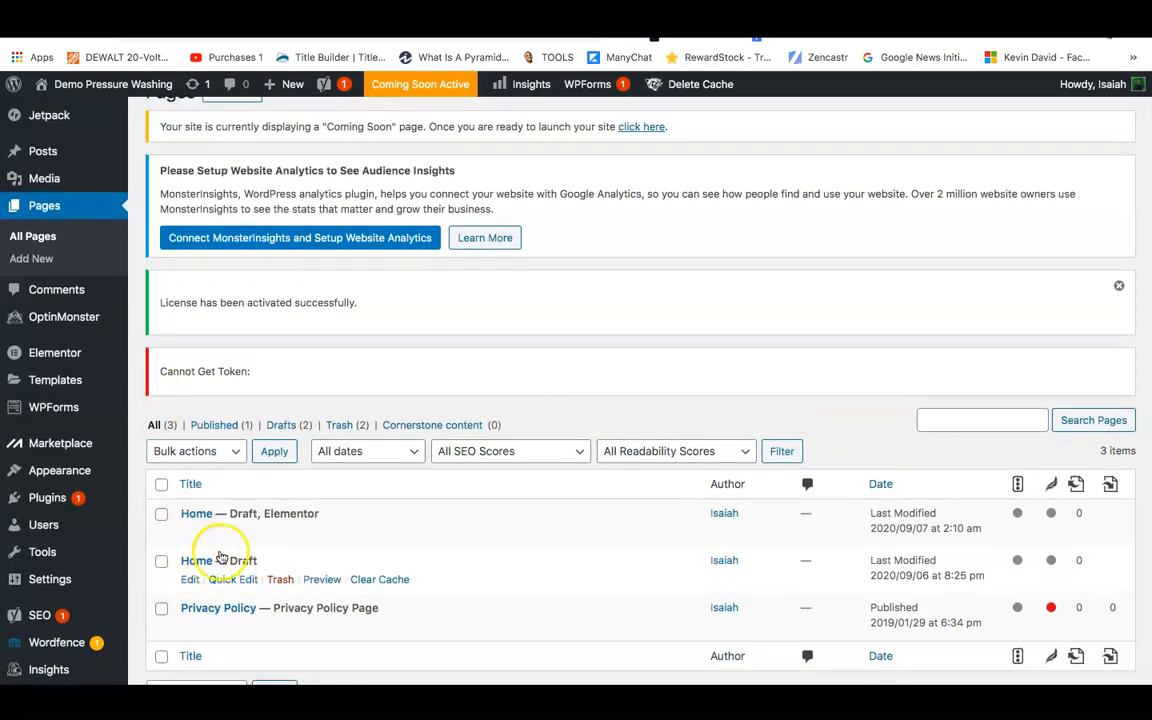
pyautogui.scroll(1, 187, 330)
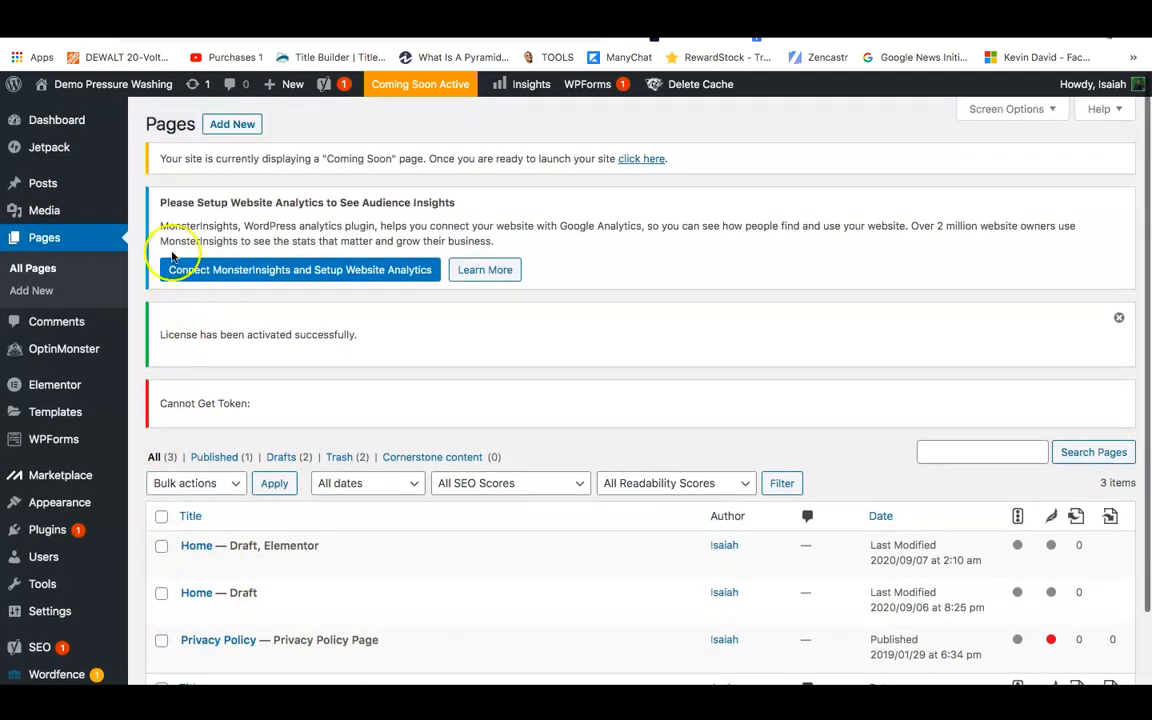
pyautogui.click(223, 126)
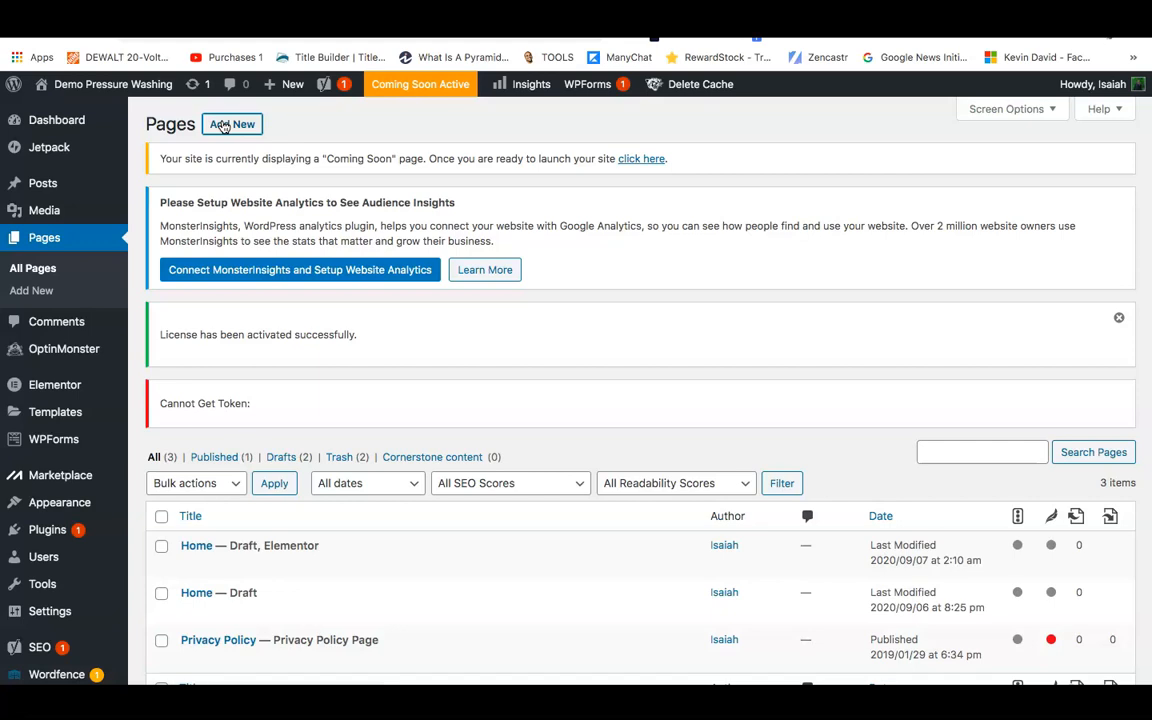
pyautogui.click(224, 125)
pyautogui.click(423, 172)
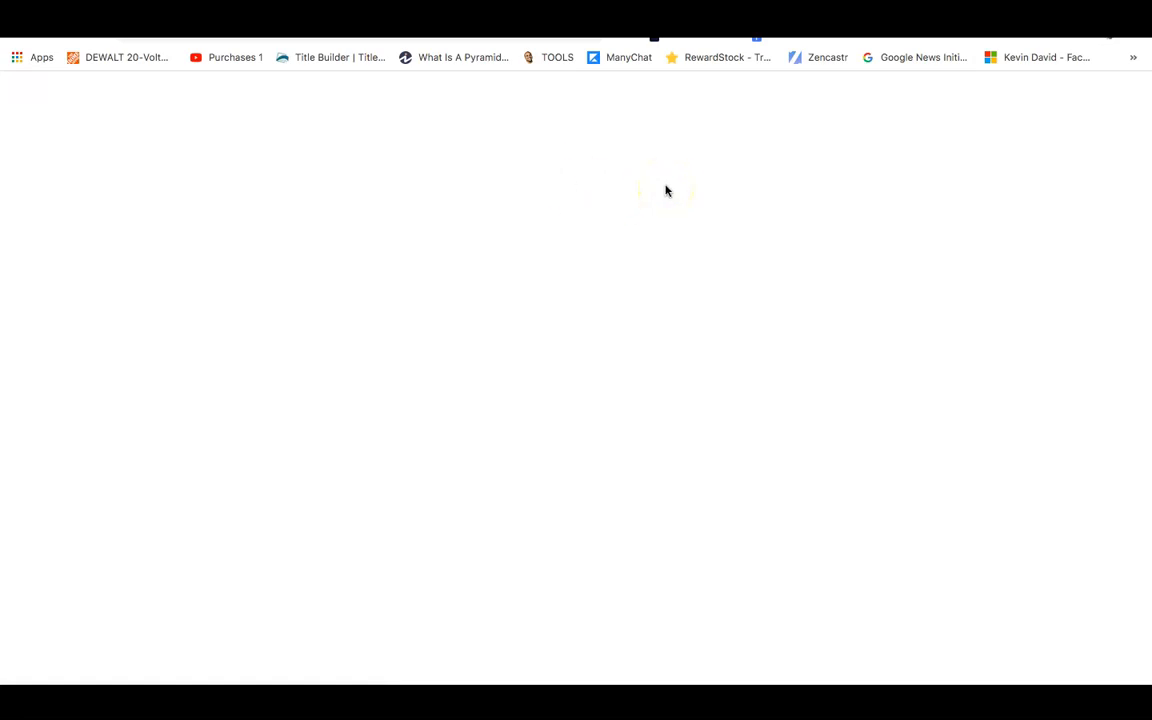
# Title the new page 'Services', replacing the 'Home' title first entered.
pyautogui.click(275, 200)
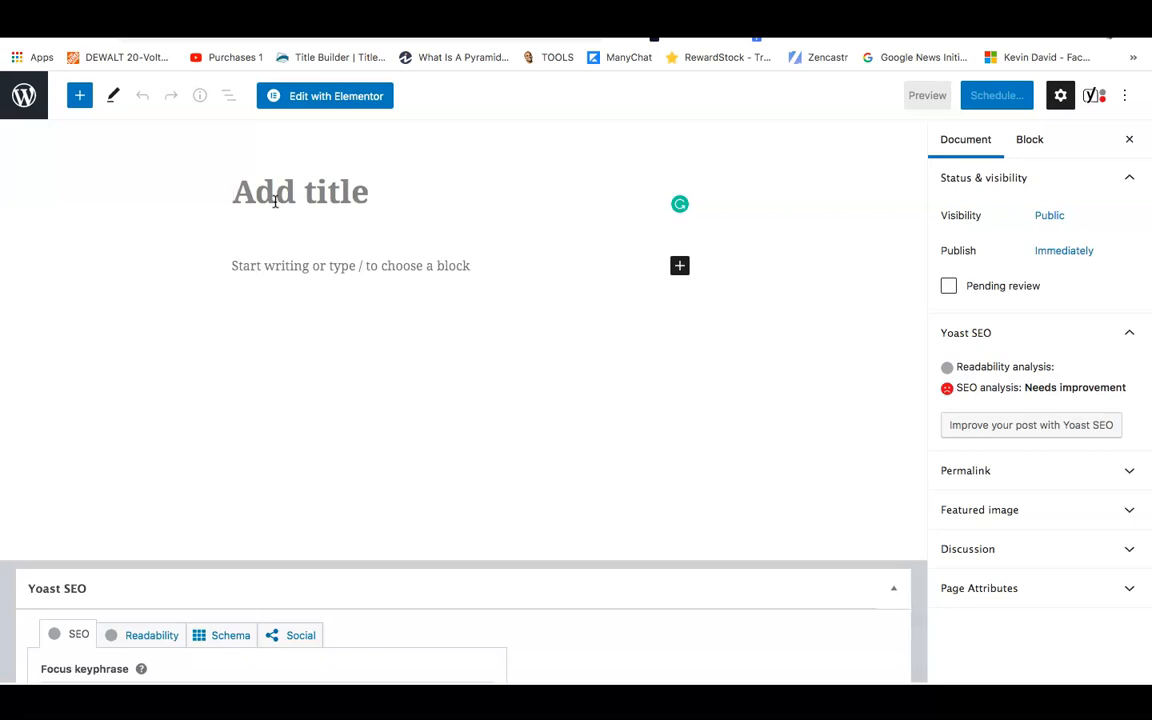
pyautogui.write('home')
pyautogui.press('BackSpace')
pyautogui.press('BackSpace')
pyautogui.press('BackSpace')
pyautogui.press('BackSpace')
pyautogui.write('Home')
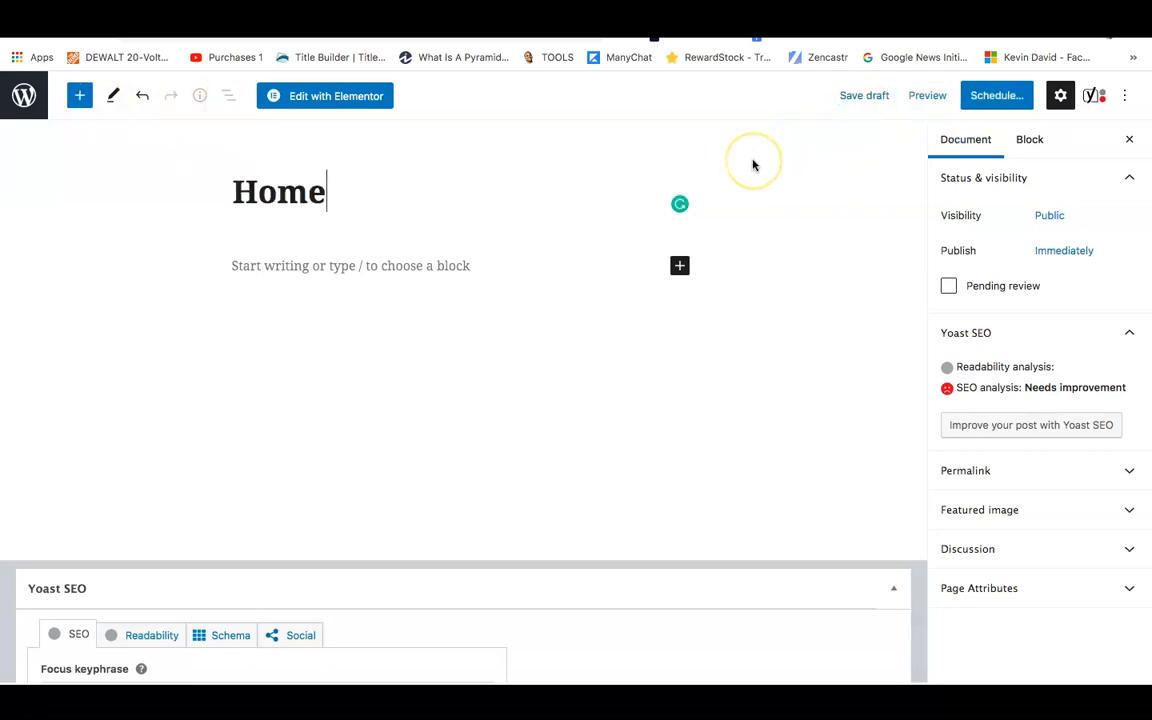
pyautogui.click(621, 196)
pyautogui.press('BackSpace')
pyautogui.press('BackSpace')
pyautogui.press('BackSpace')
pyautogui.press('BackSpace')
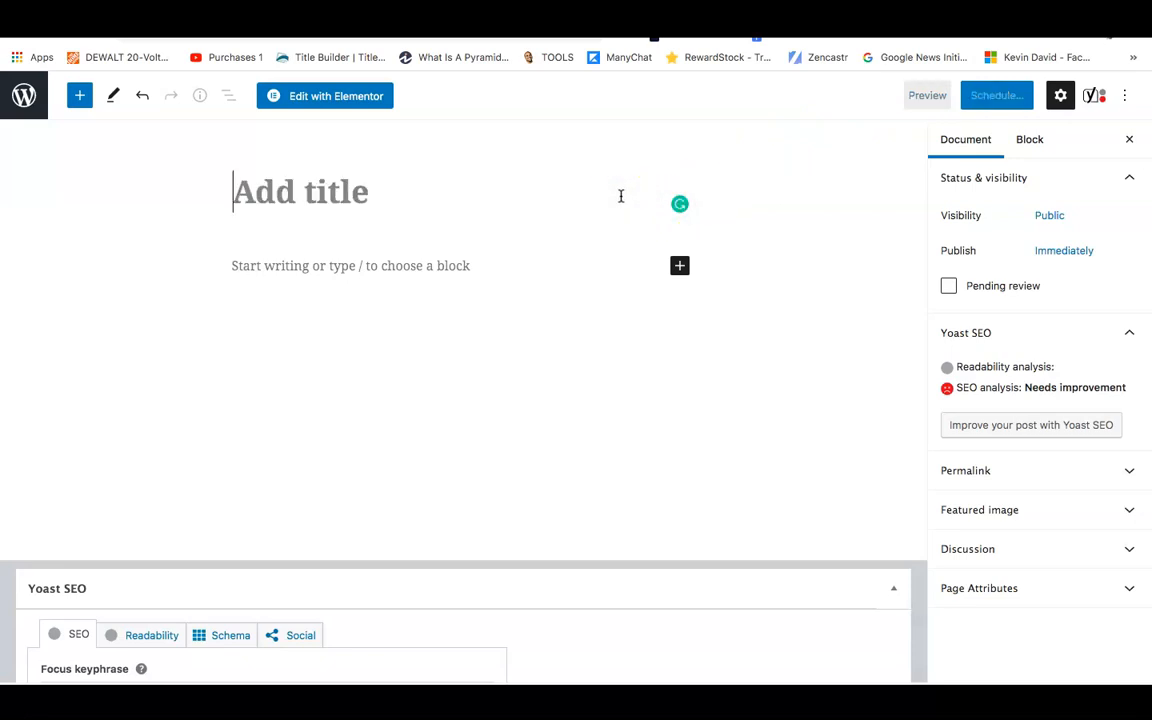
pyautogui.write('Service')
pyautogui.click(586, 155)
pyautogui.write('s')
# Save the Services page as a draft and return to the Pages list.
pyautogui.click(853, 96)
pyautogui.click(341, 152)
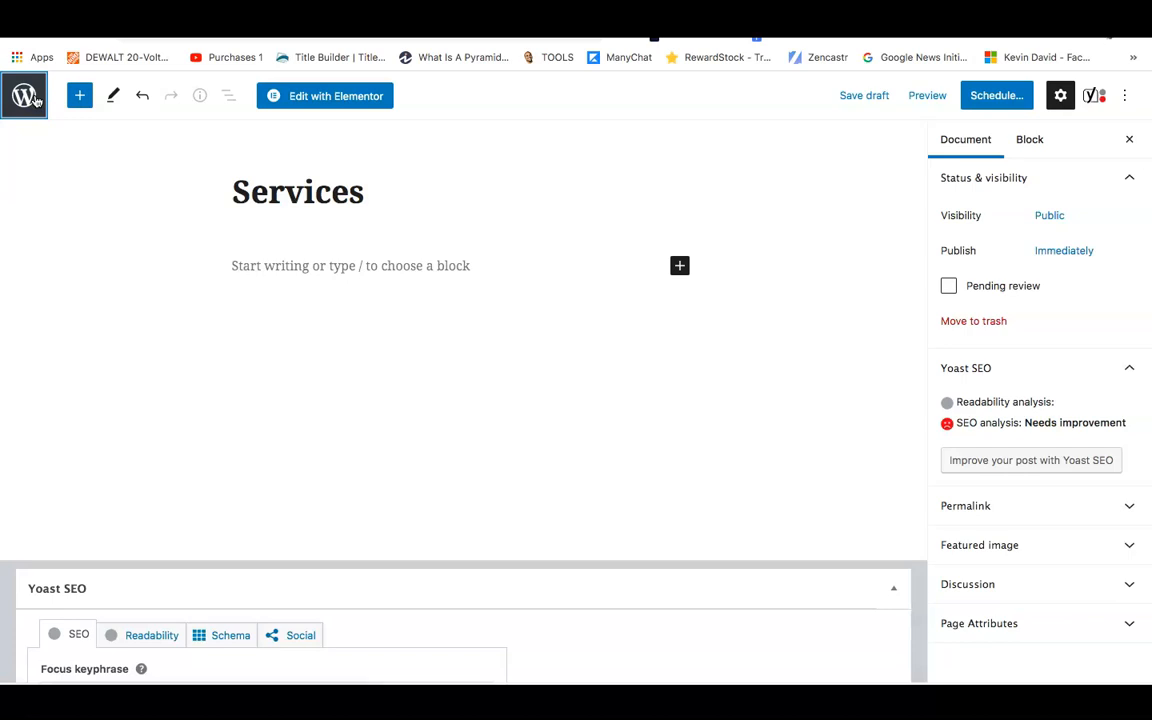
pyautogui.click(24, 96)
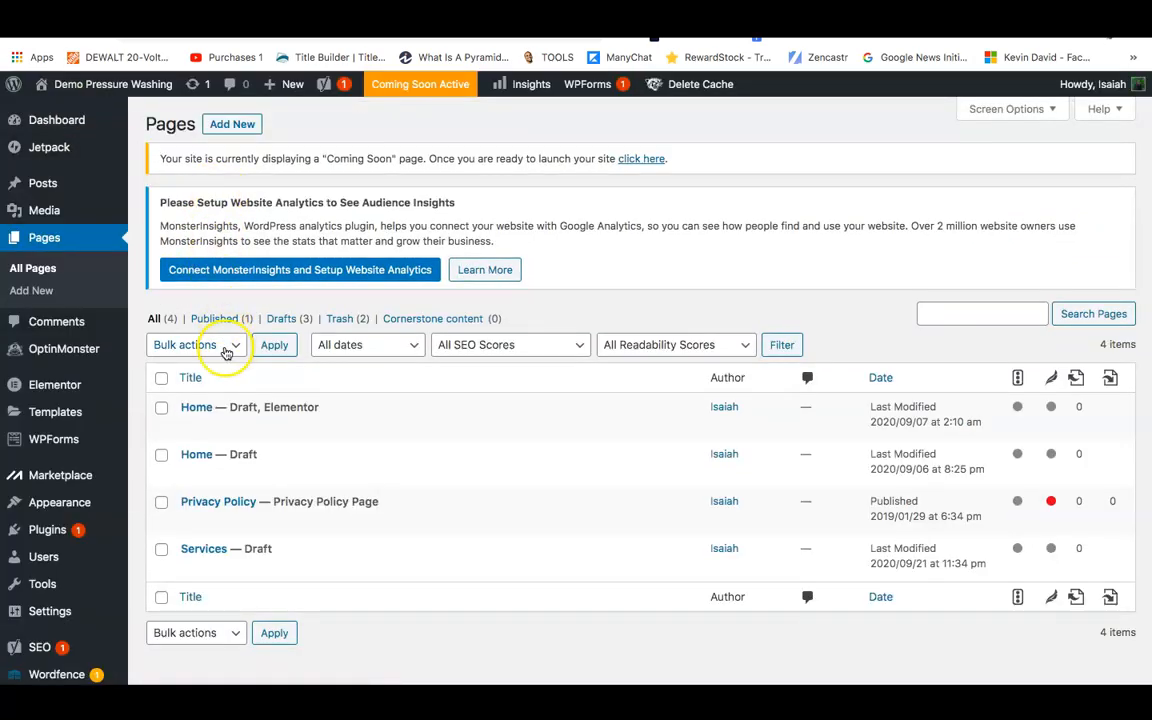
# Open a new page editor in another tab and title the page 'About Us'.
pyautogui.rightClick(217, 127)
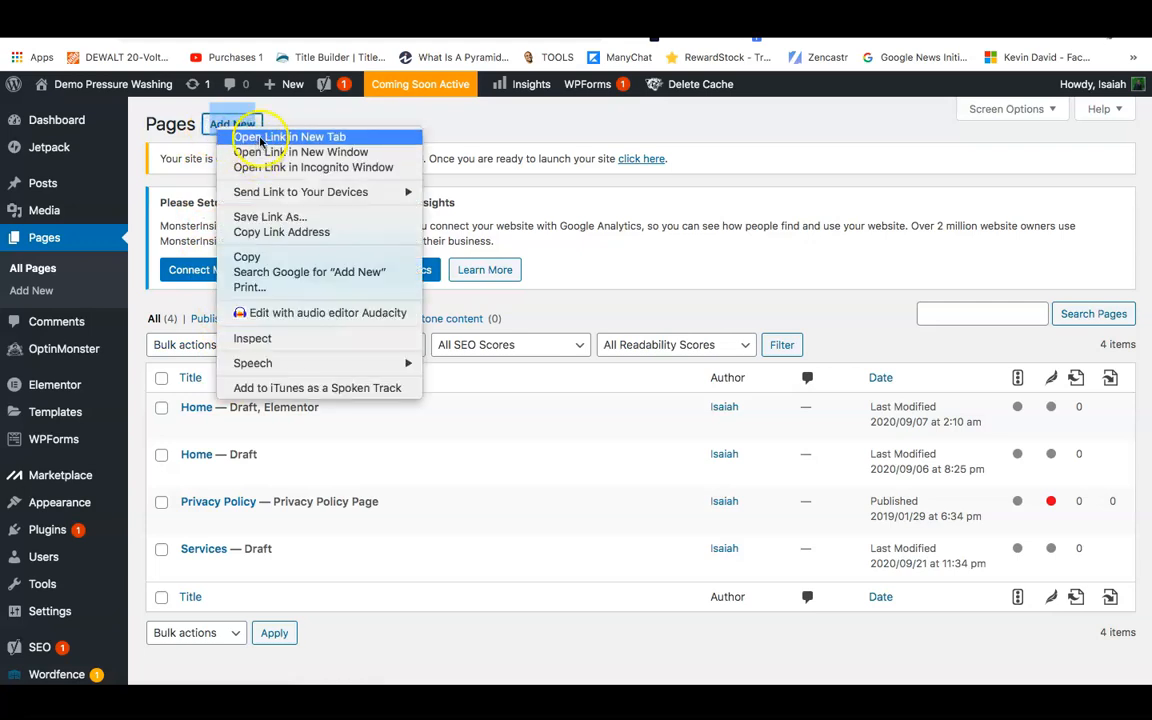
pyautogui.click(260, 137)
pyautogui.hotkey('ctrl', 'Tab')
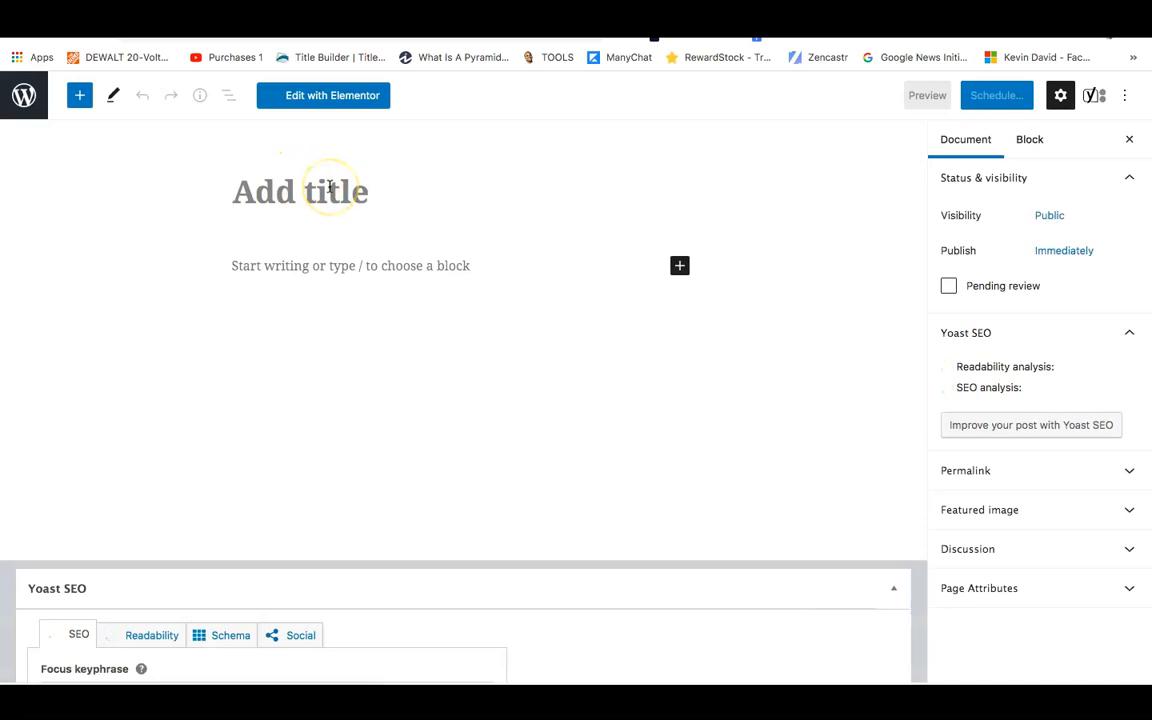
pyautogui.write('Abit')
pyautogui.press('BackSpace')
pyautogui.press('BackSpace')
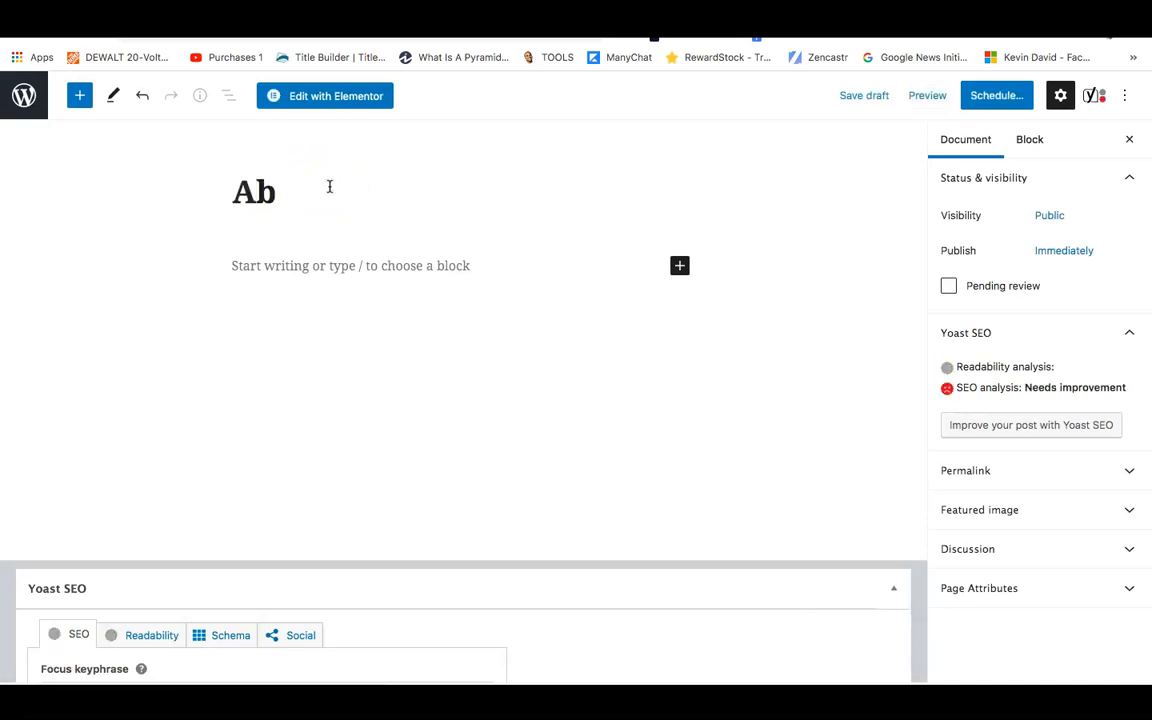
pyautogui.write('ou t u')
pyautogui.press('BackSpace')
pyautogui.write('Us')
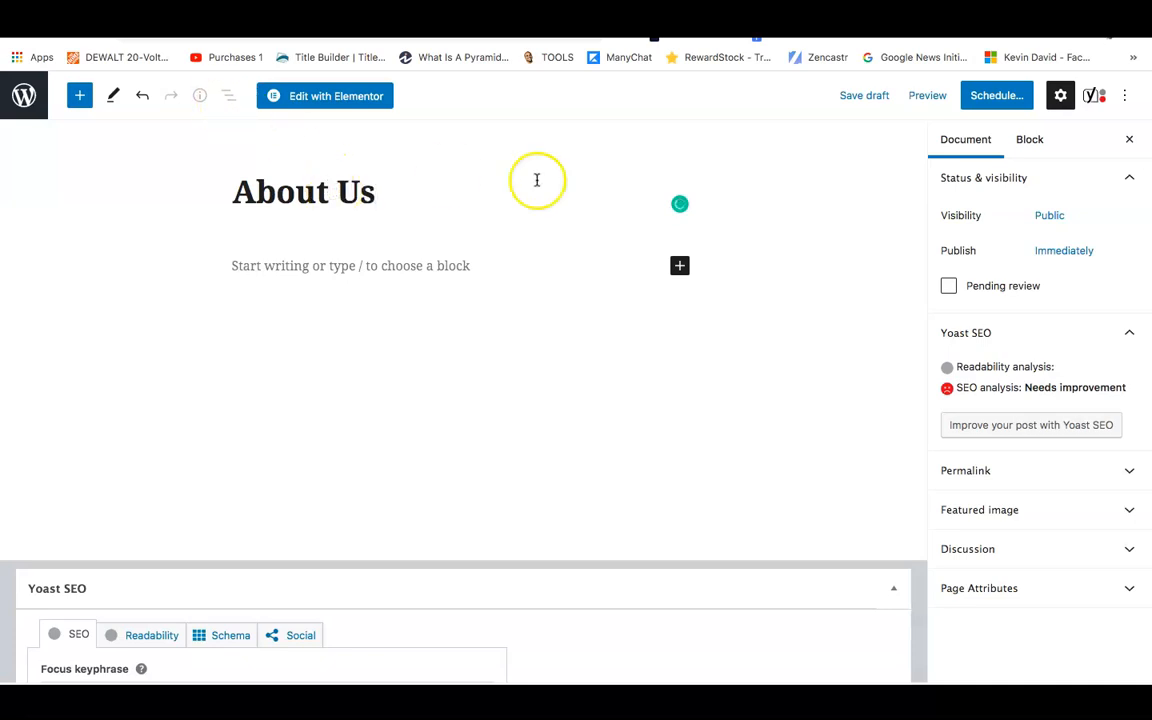
# Save About Us as a draft and go back to the Pages list.
pyautogui.click(857, 100)
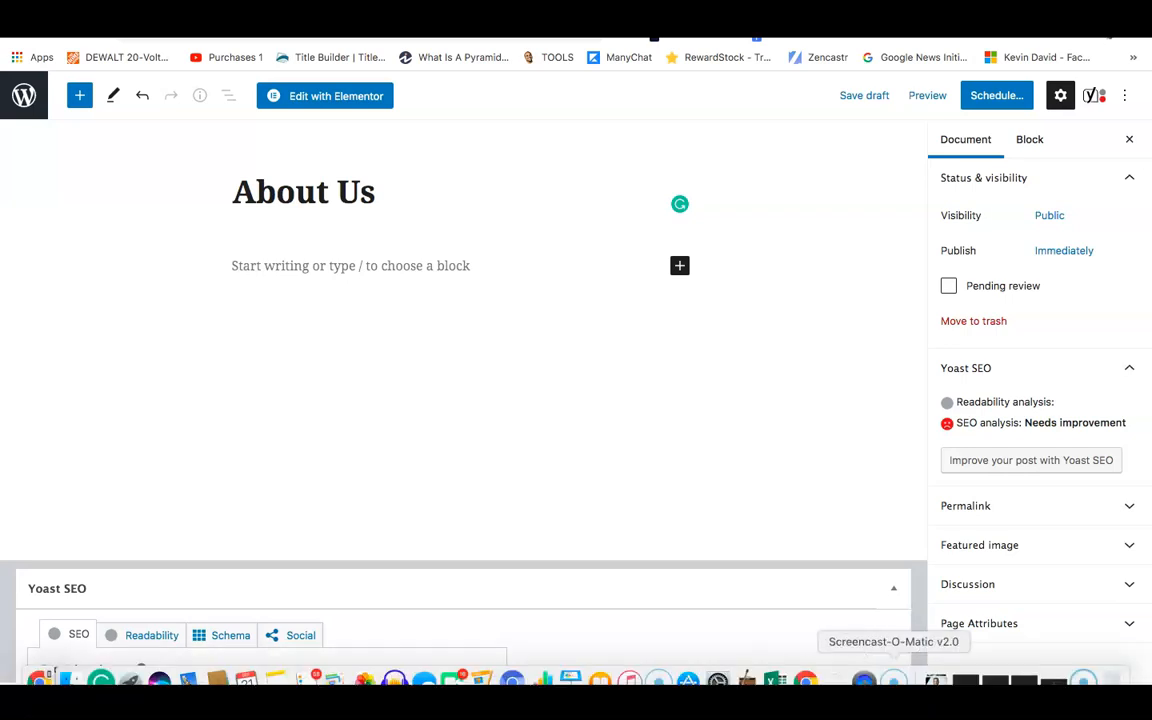
pyautogui.click(894, 680)
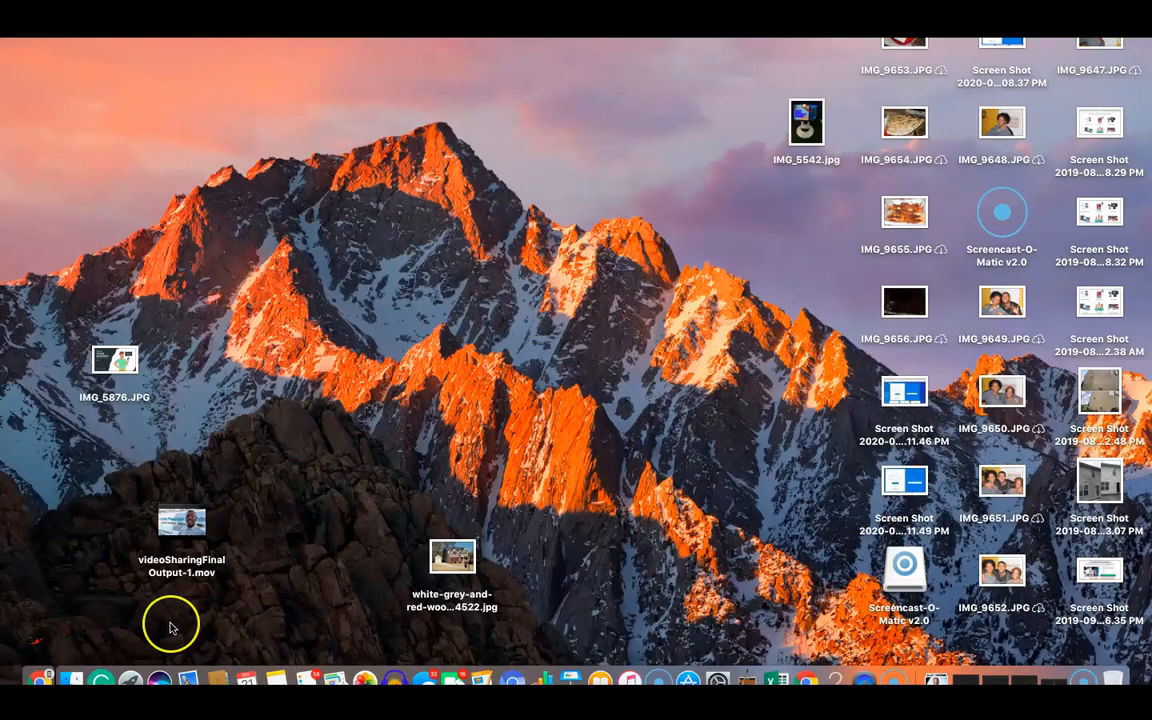
pyautogui.click(806, 680)
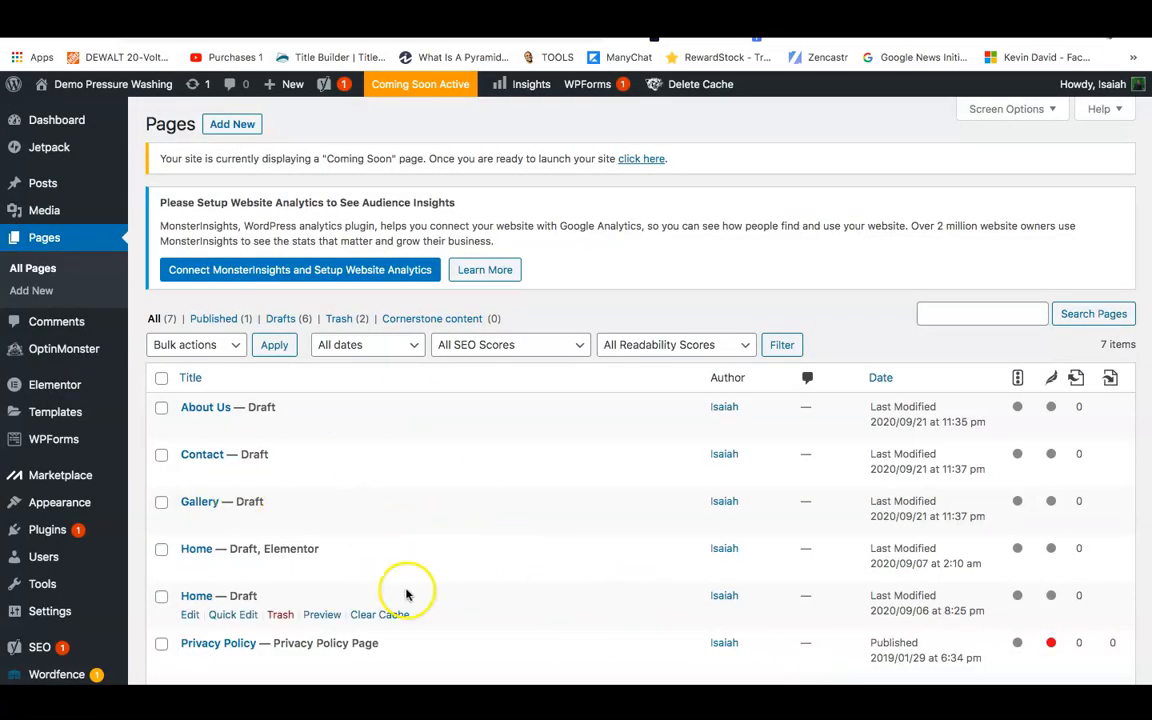
# Open the Appearance > Menus editor for the site's Menu 1.
pyautogui.moveTo(40, 490)
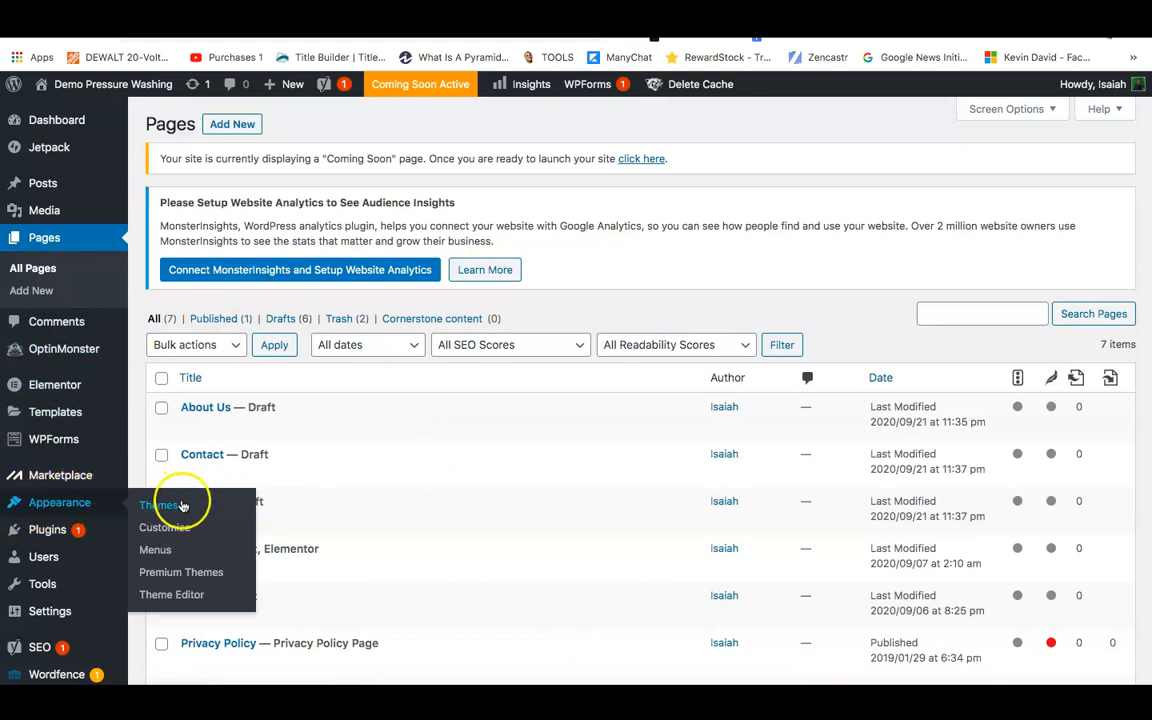
pyautogui.click(157, 557)
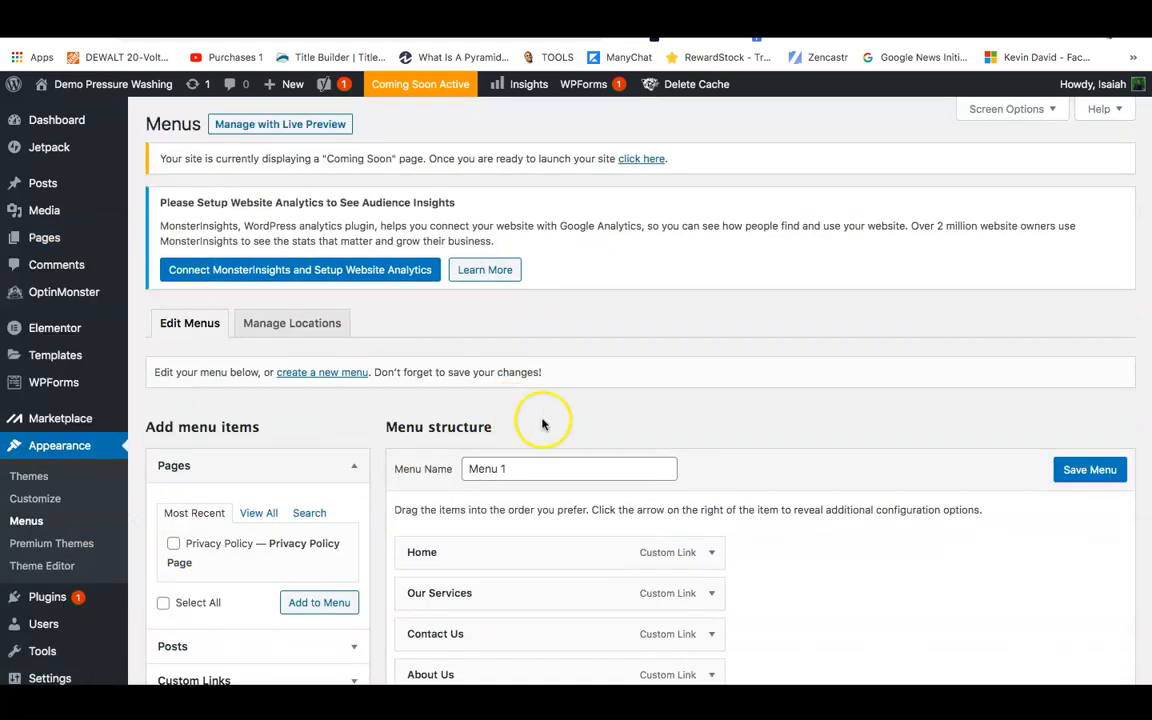
# Remove the Our Services, Contact Us, About Us and Reviews links, keeping only Home.
pyautogui.scroll(-4, 666, 428)
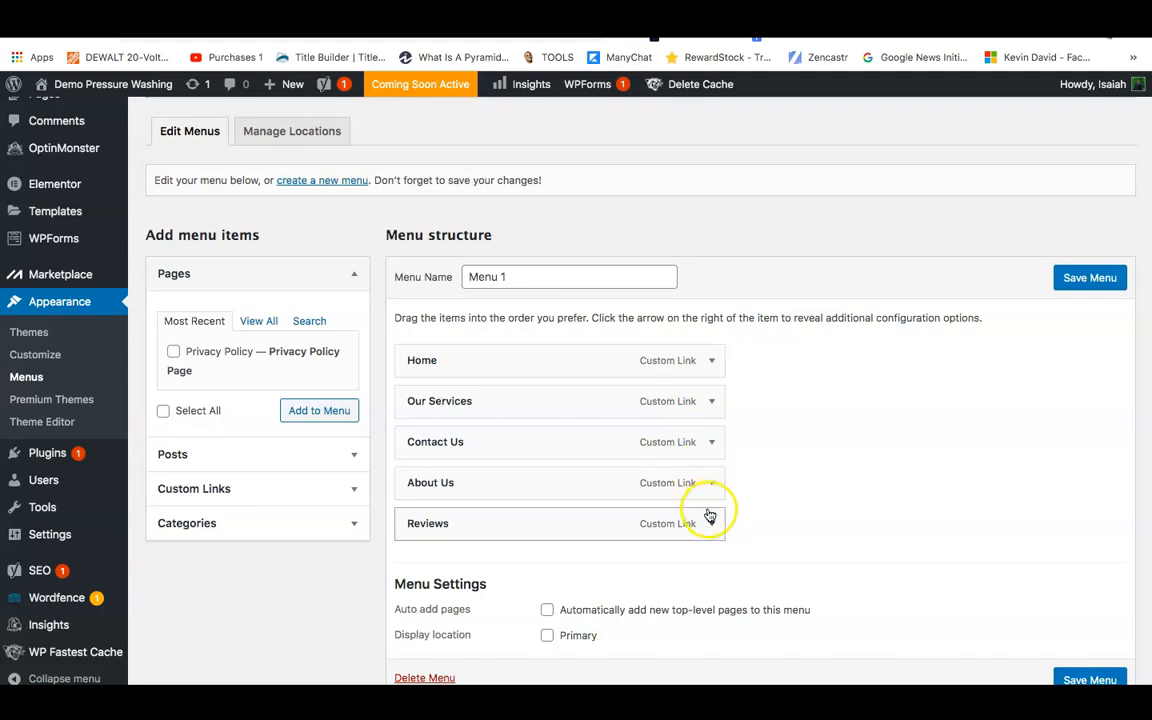
pyautogui.click(714, 402)
pyautogui.click(421, 558)
pyautogui.click(714, 402)
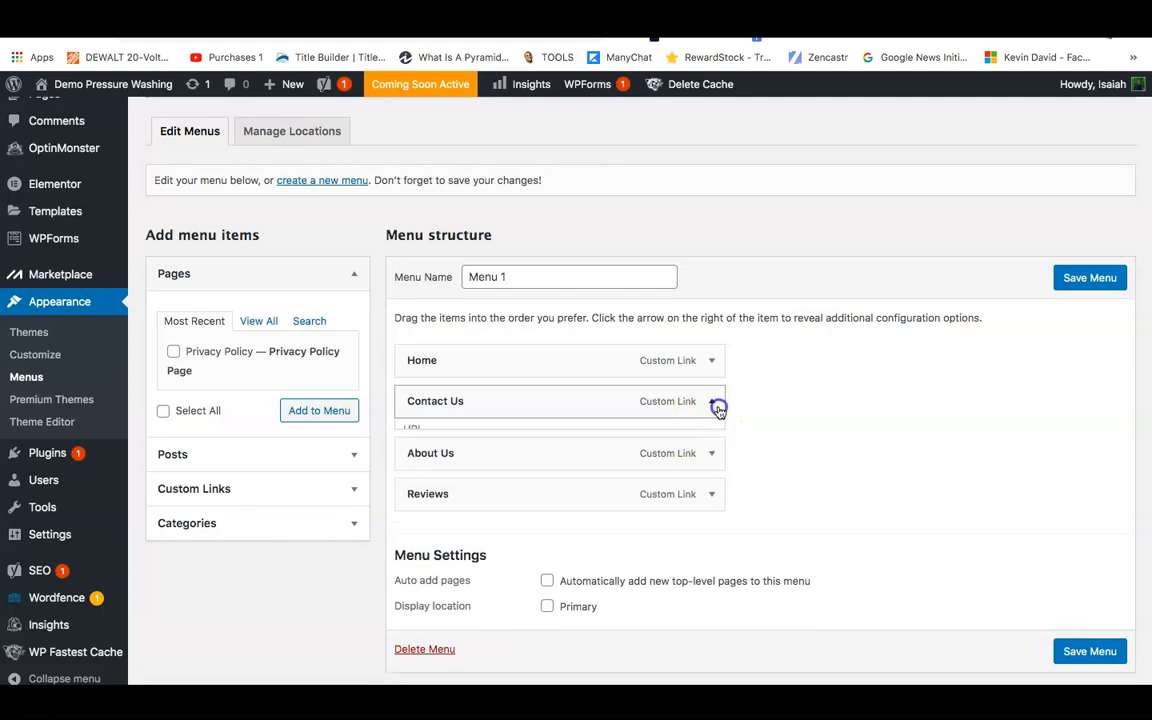
pyautogui.click(415, 557)
pyautogui.click(712, 405)
pyautogui.click(419, 556)
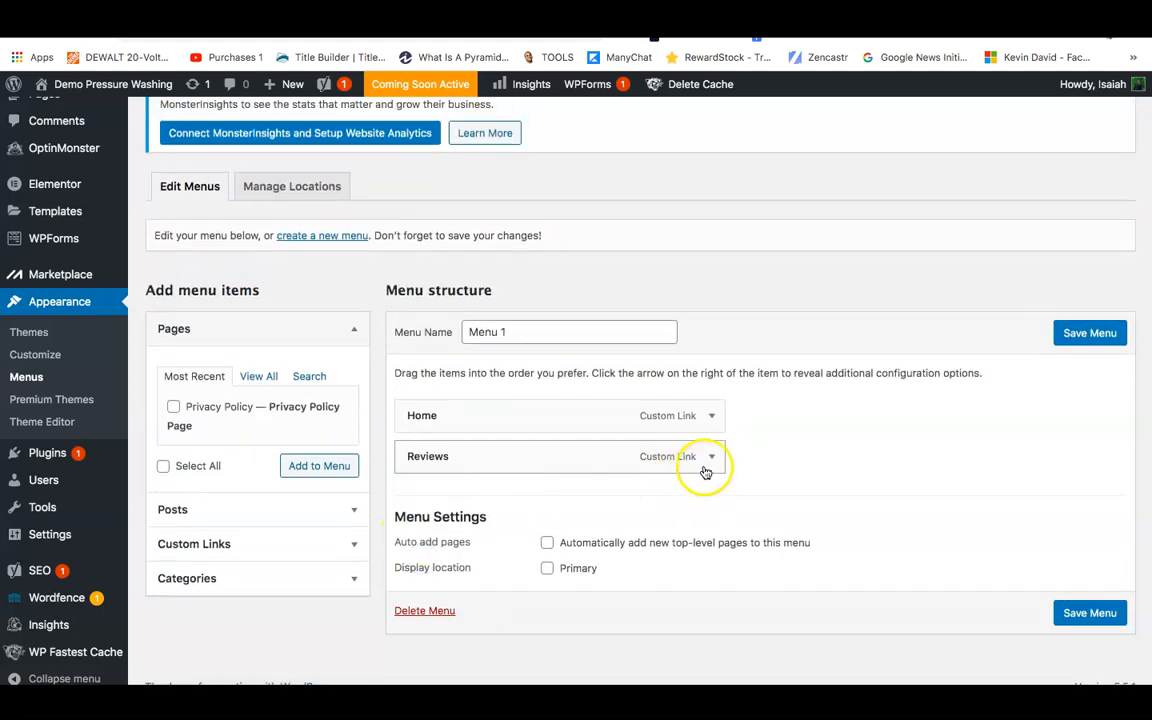
pyautogui.click(712, 455)
pyautogui.click(422, 603)
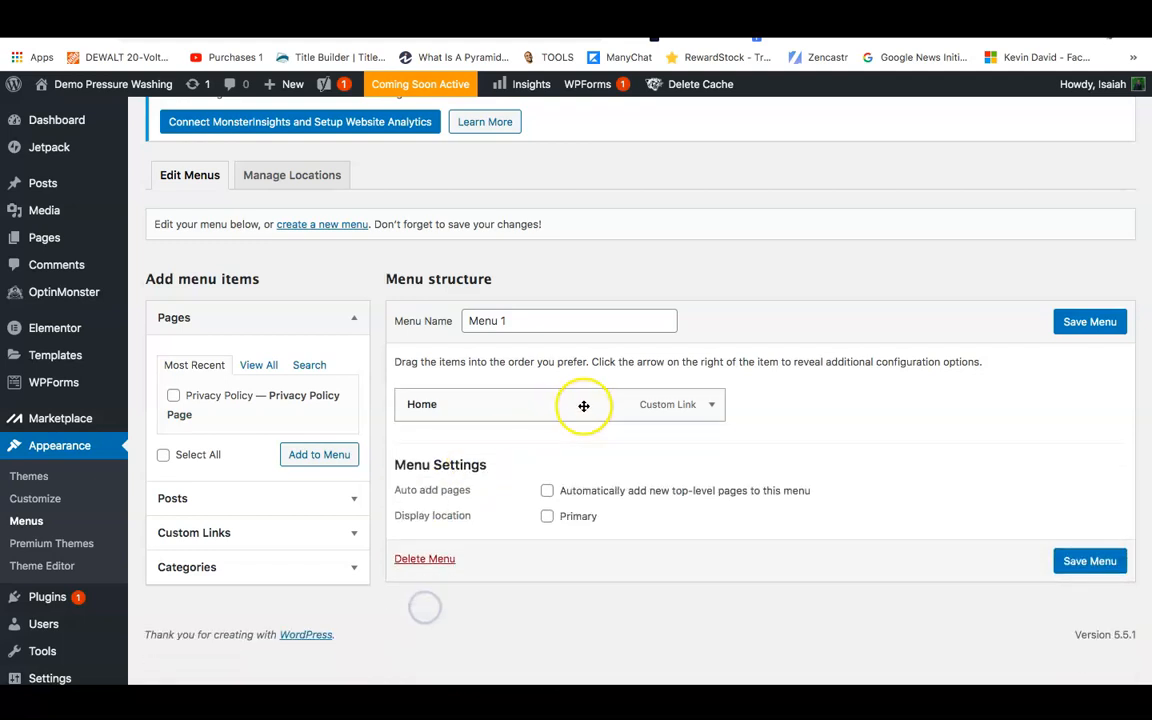
pyautogui.click(714, 404)
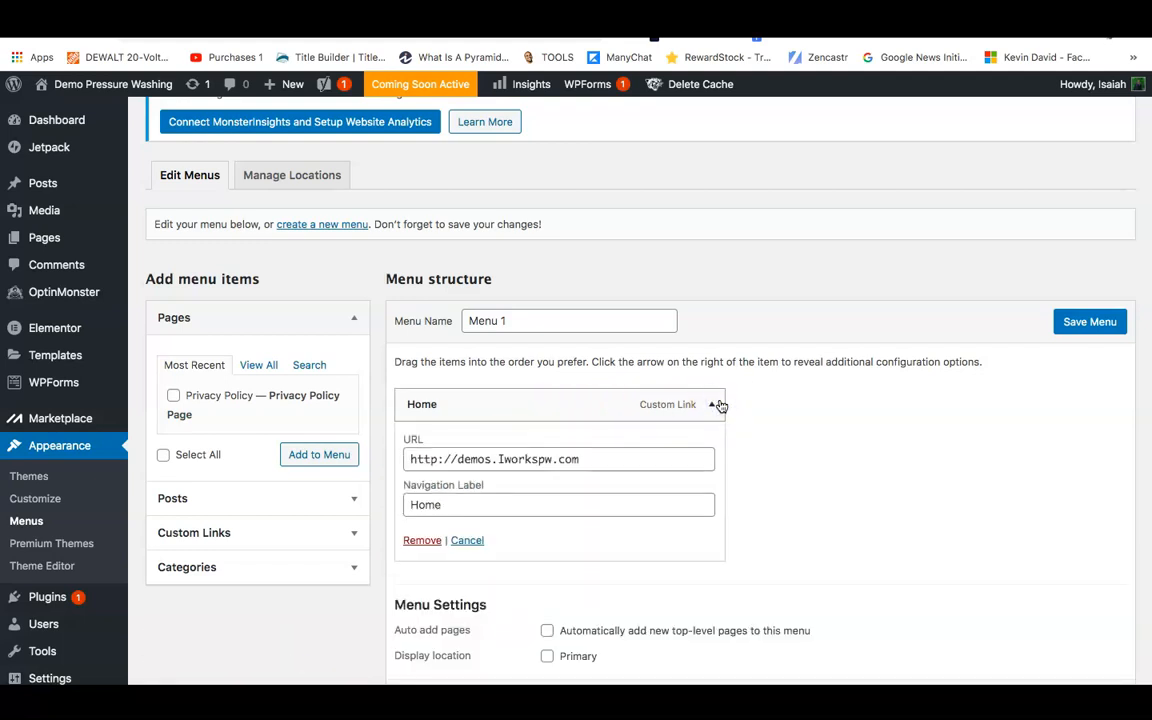
pyautogui.click(719, 403)
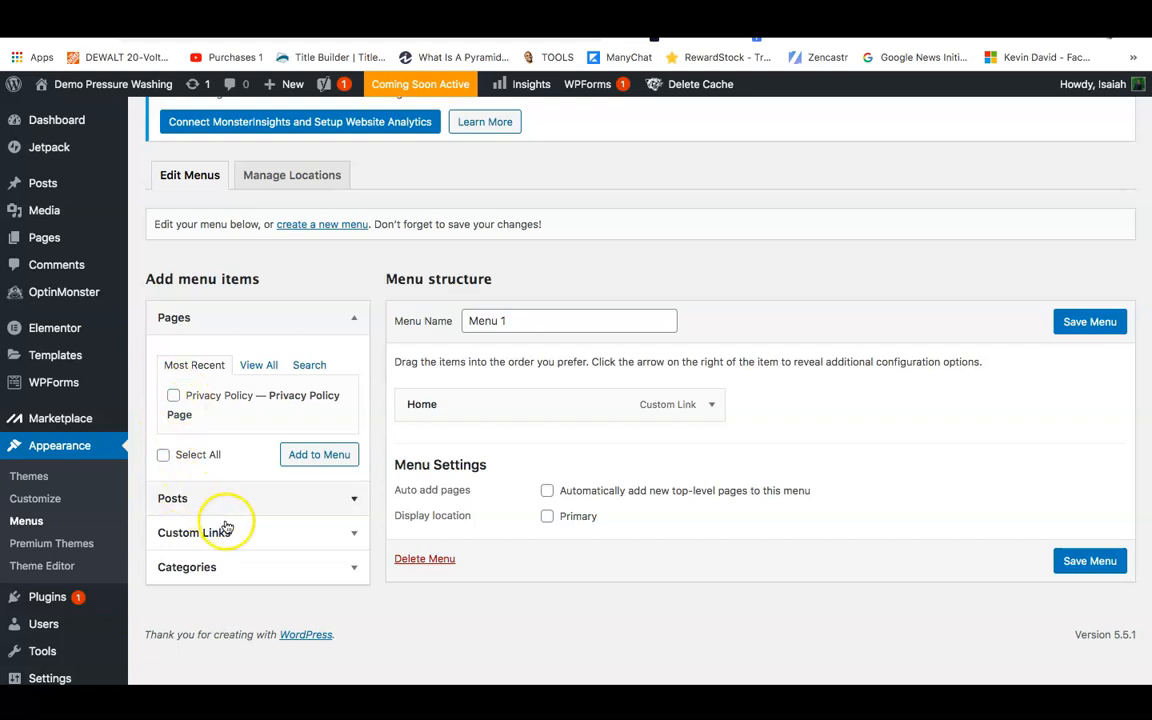
# Browse the Pages panel's View All and Search lists for pages to add.
pyautogui.click(258, 366)
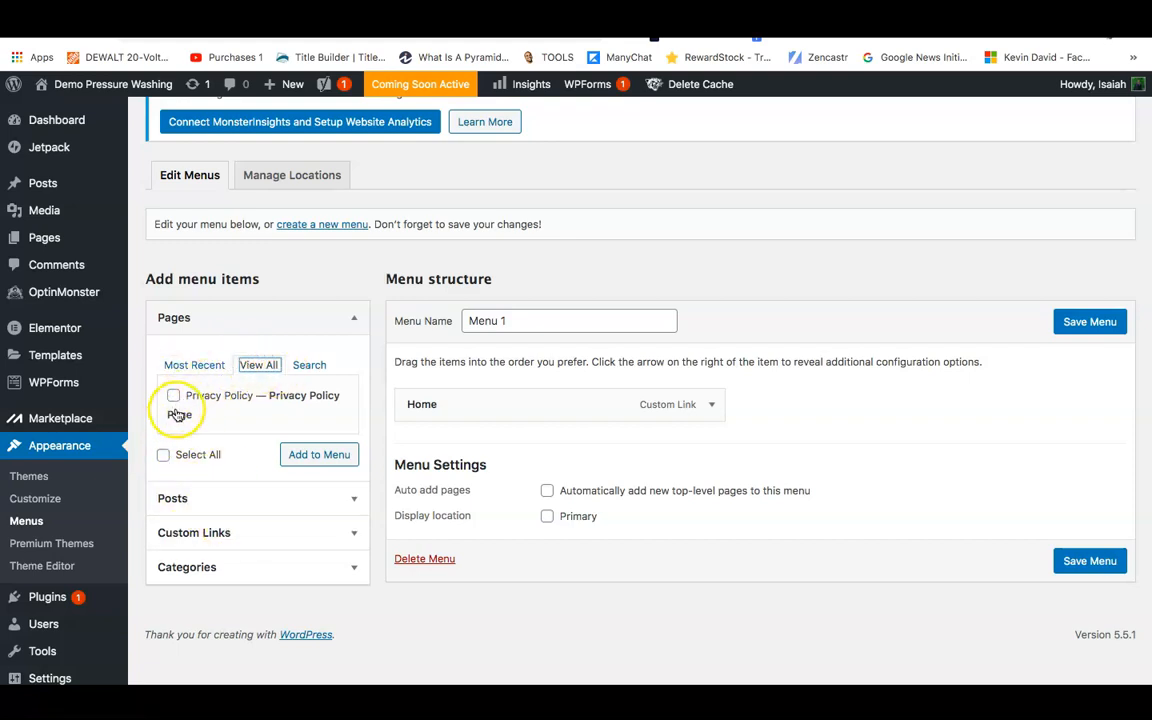
pyautogui.click(163, 455)
pyautogui.click(163, 455)
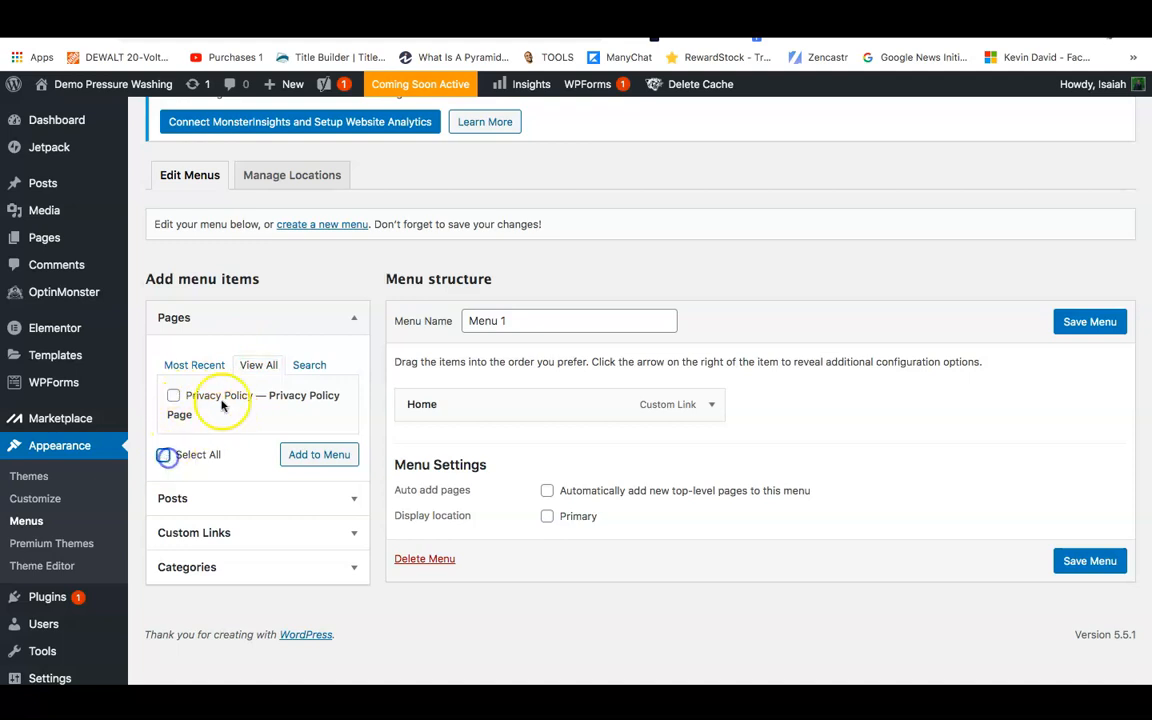
pyautogui.click(311, 366)
pyautogui.click(225, 398)
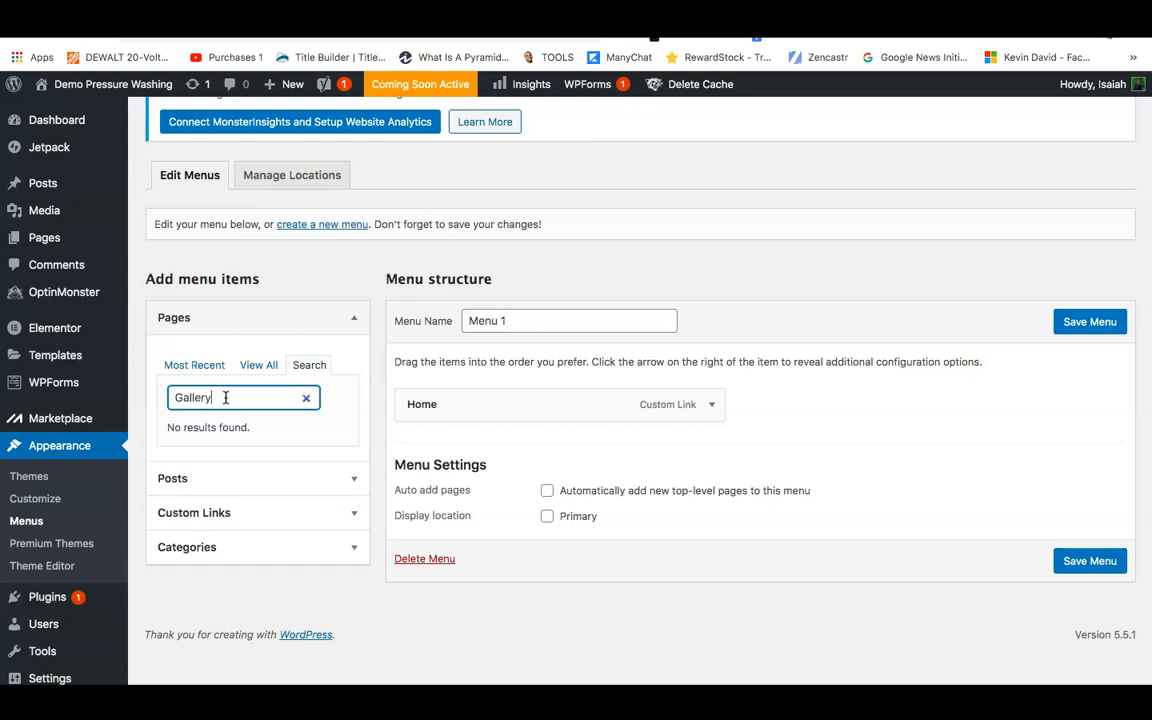
pyautogui.press('BackSpace')
pyautogui.press('BackSpace')
pyautogui.press('BackSpace')
pyautogui.click(189, 369)
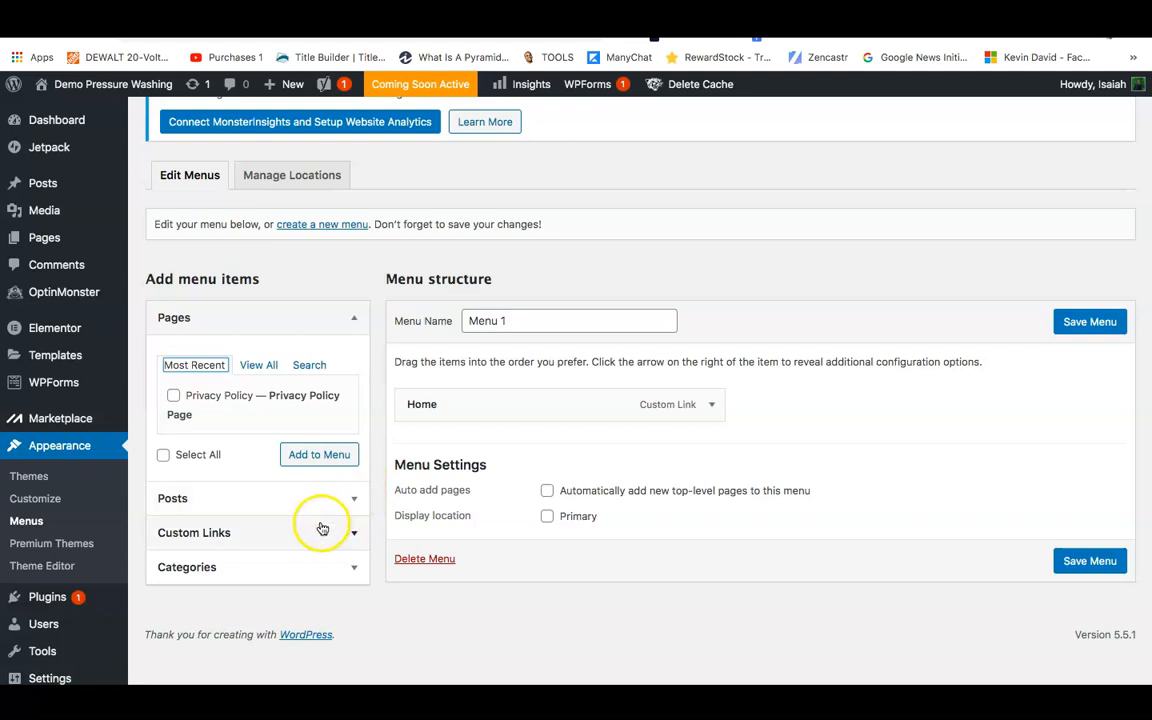
# Copy the Home link's site URL into the Custom Links URL field.
pyautogui.click(358, 535)
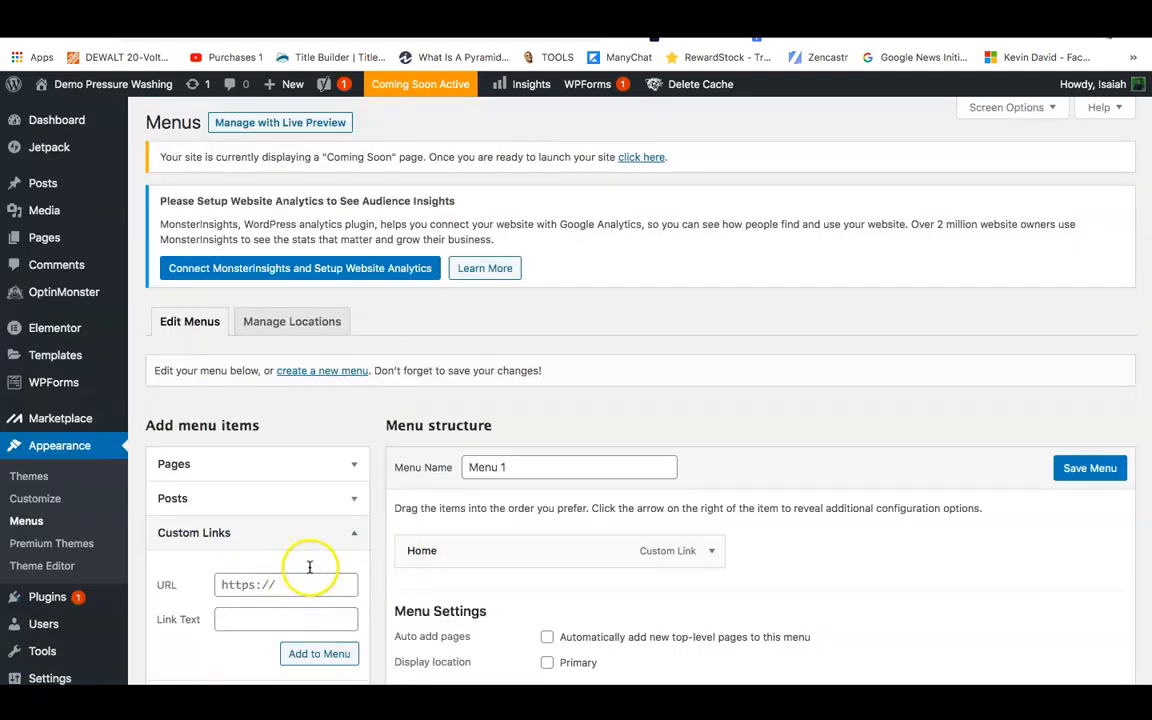
pyautogui.scroll(-3, 369, 580)
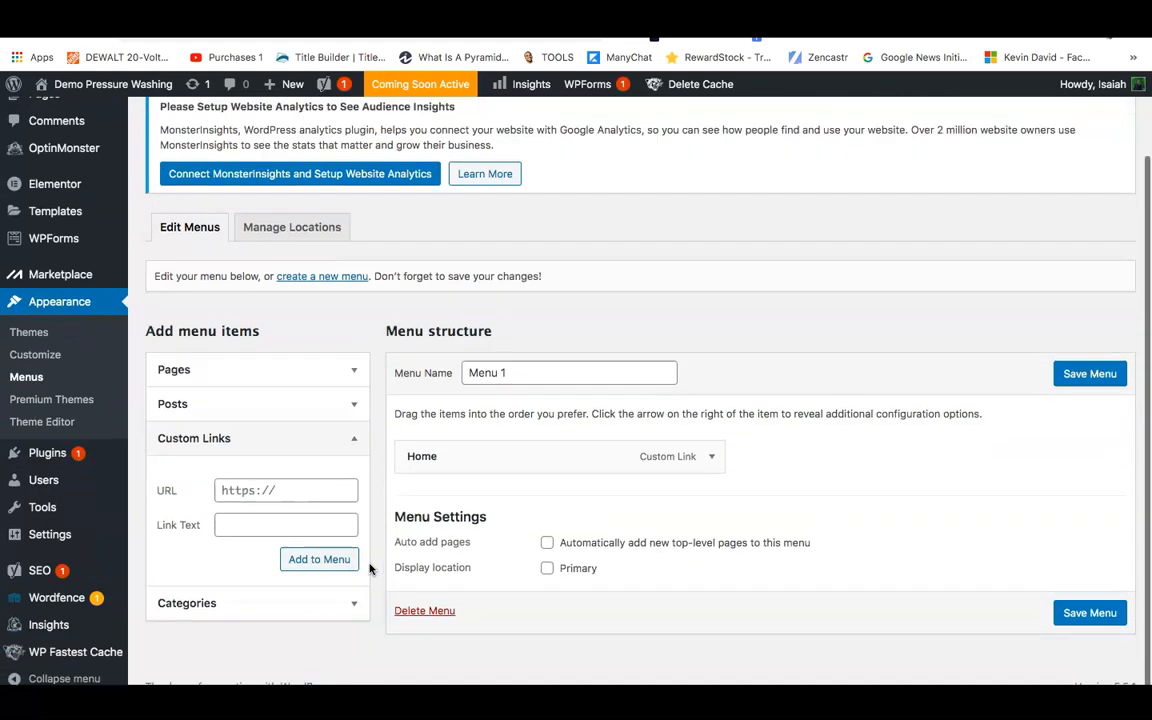
pyautogui.click(255, 491)
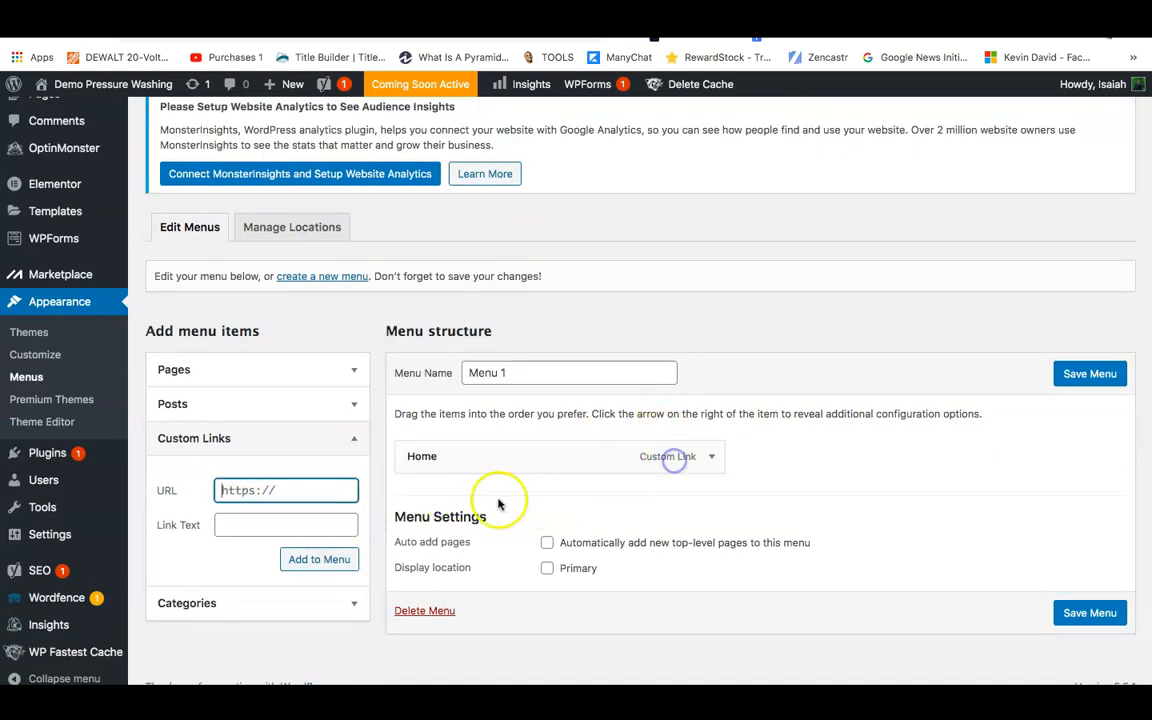
pyautogui.click(711, 456)
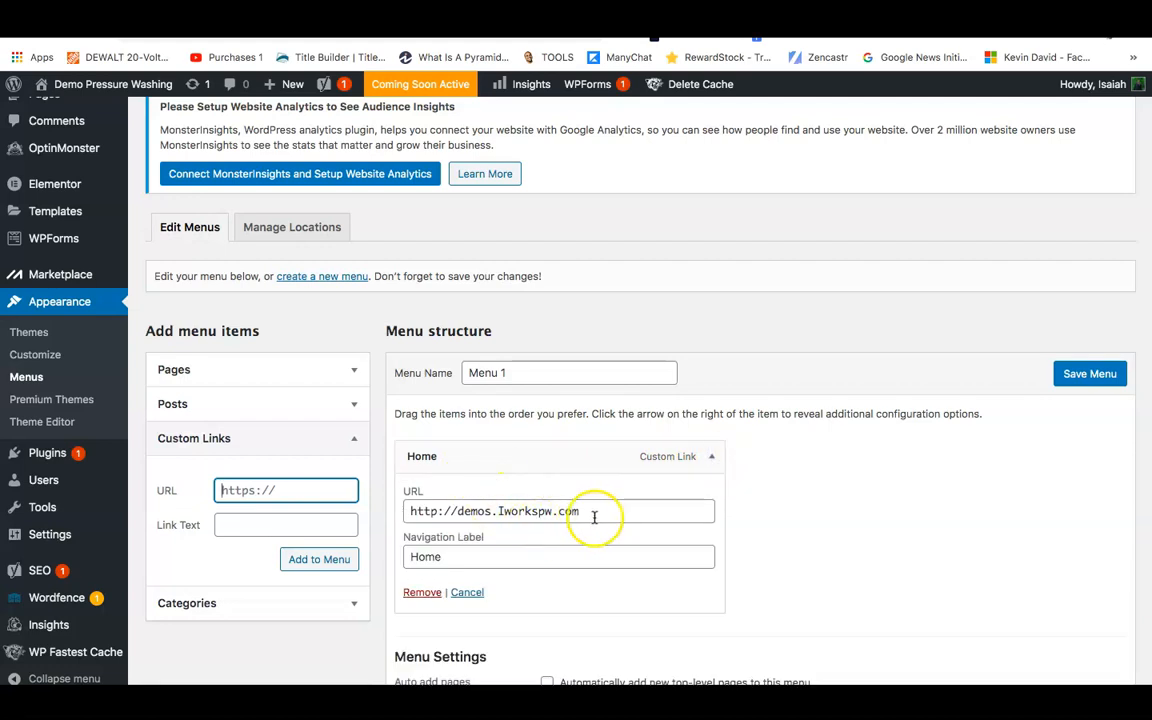
pyautogui.moveTo(594, 513); pyautogui.dragTo(410, 513)
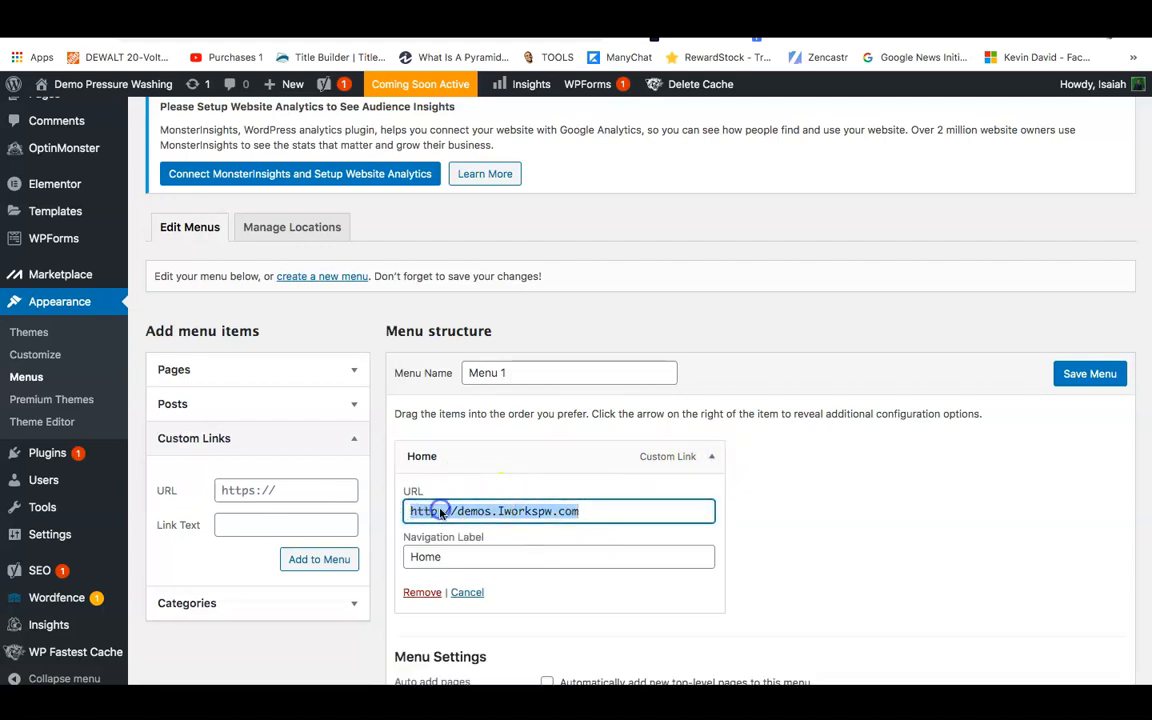
pyautogui.rightClick(455, 526)
pyautogui.click(471, 486)
pyautogui.click(262, 489)
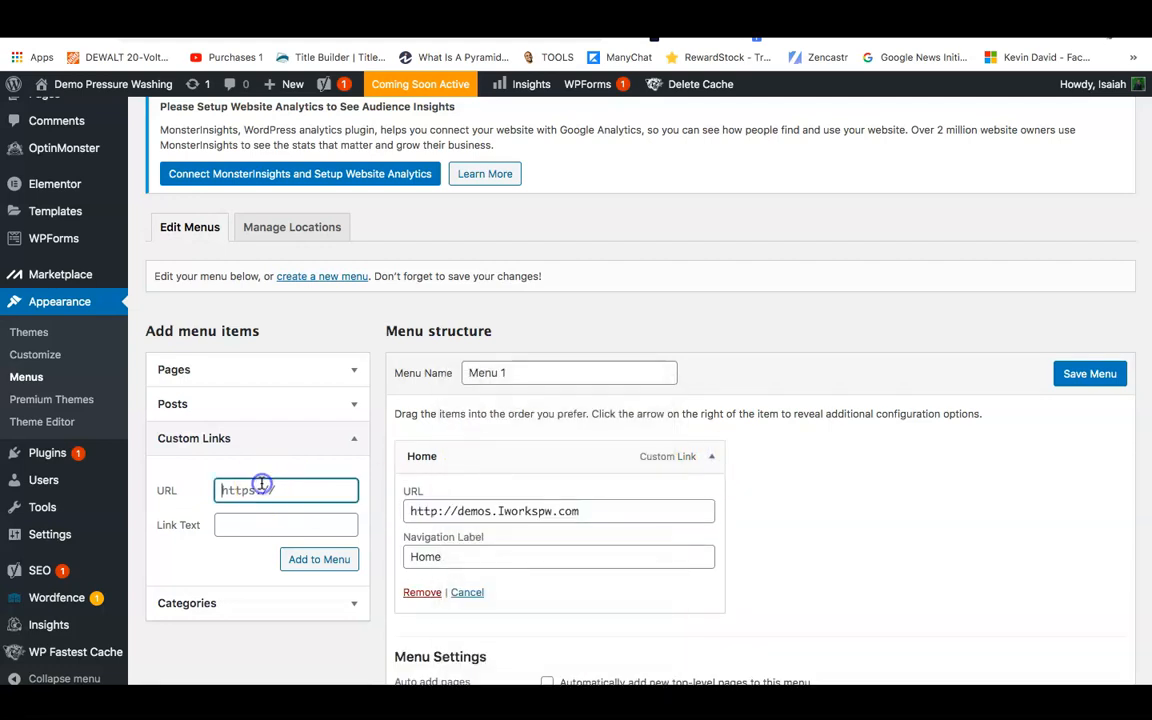
pyautogui.rightClick(262, 489)
pyautogui.click(292, 566)
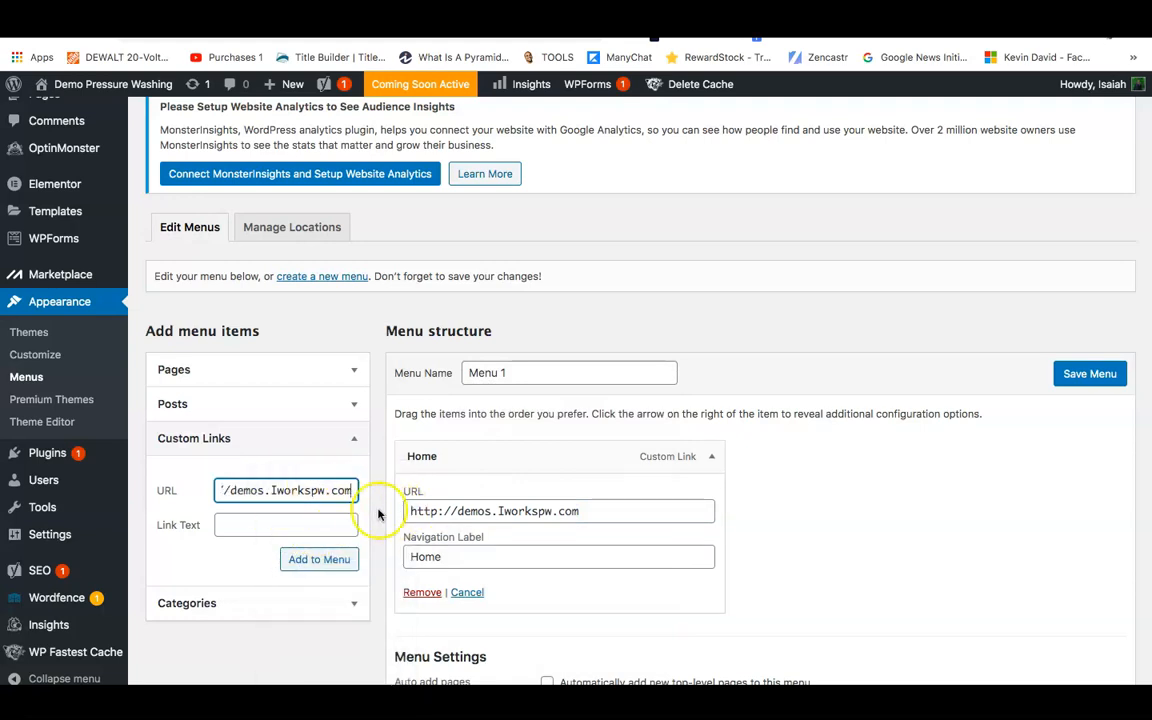
# Extend the URL with /Services, name the link Services and add it to Menu 1.
pyautogui.write('/')
pyautogui.moveTo(61, 581)
pyautogui.moveTo(66, 533)
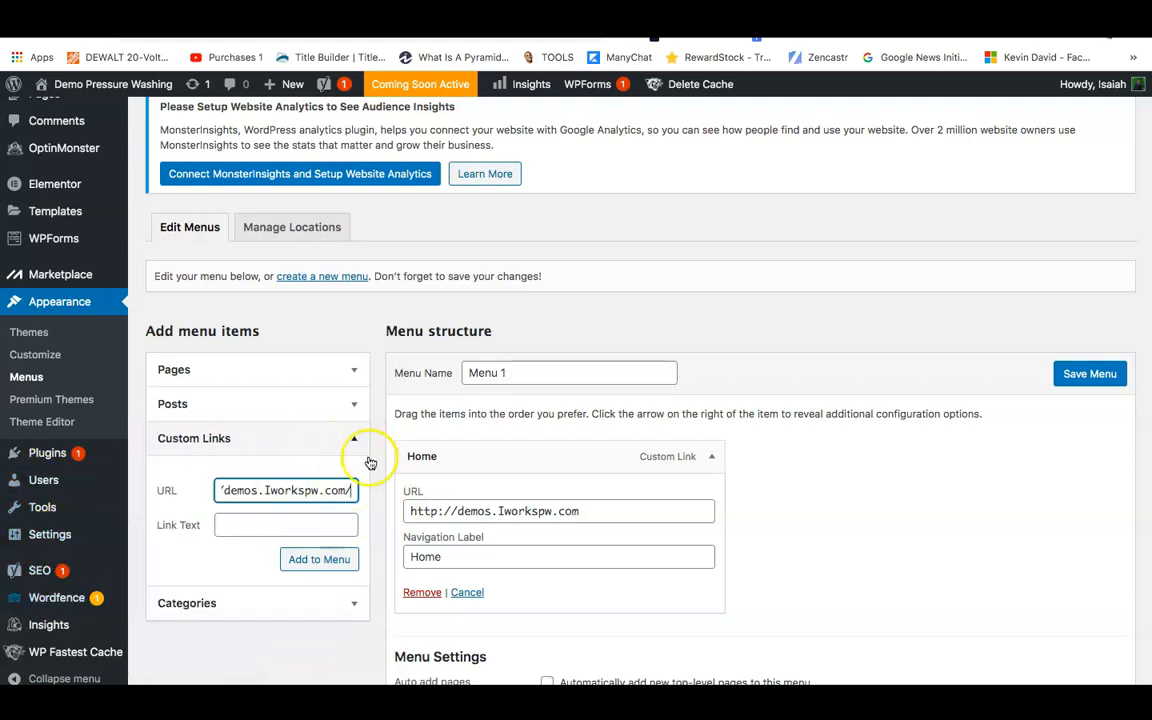
pyautogui.click(354, 491)
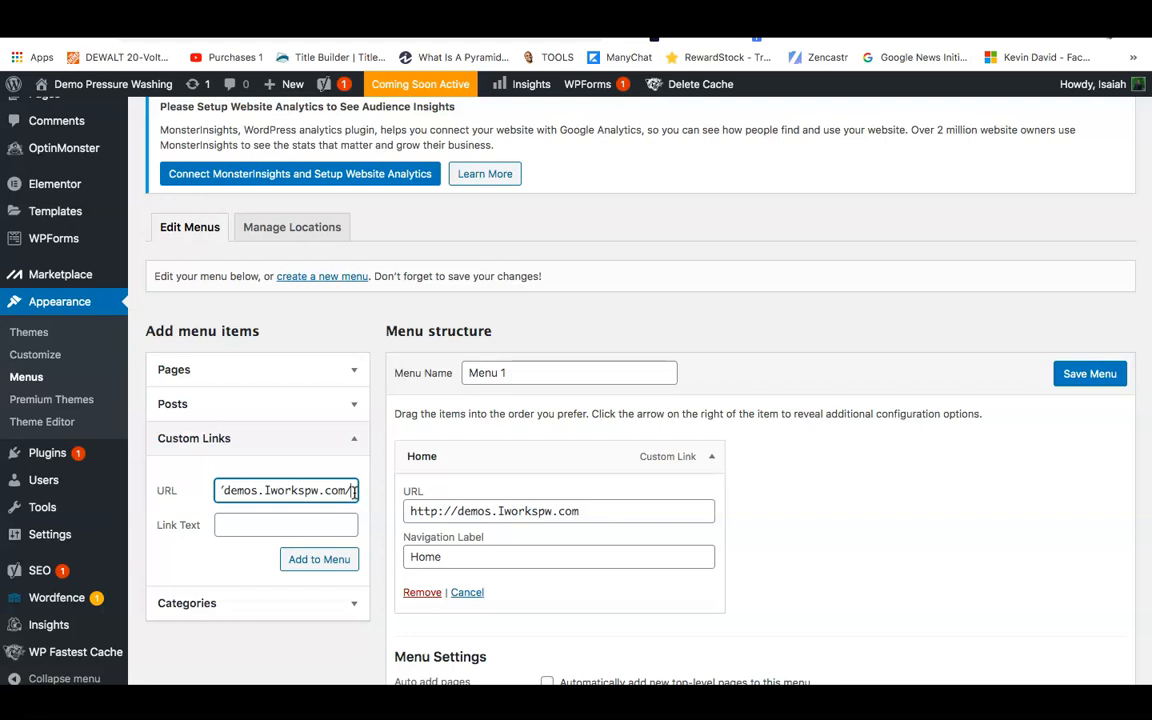
pyautogui.write('Services')
pyautogui.click(308, 526)
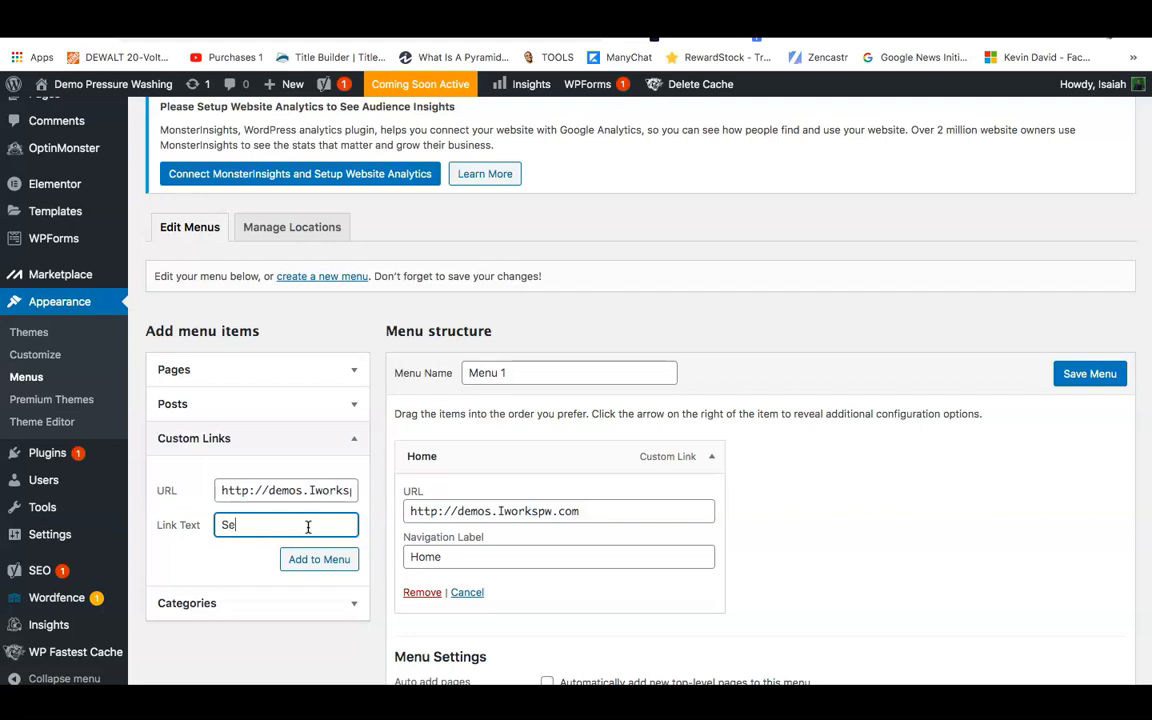
pyautogui.click(321, 561)
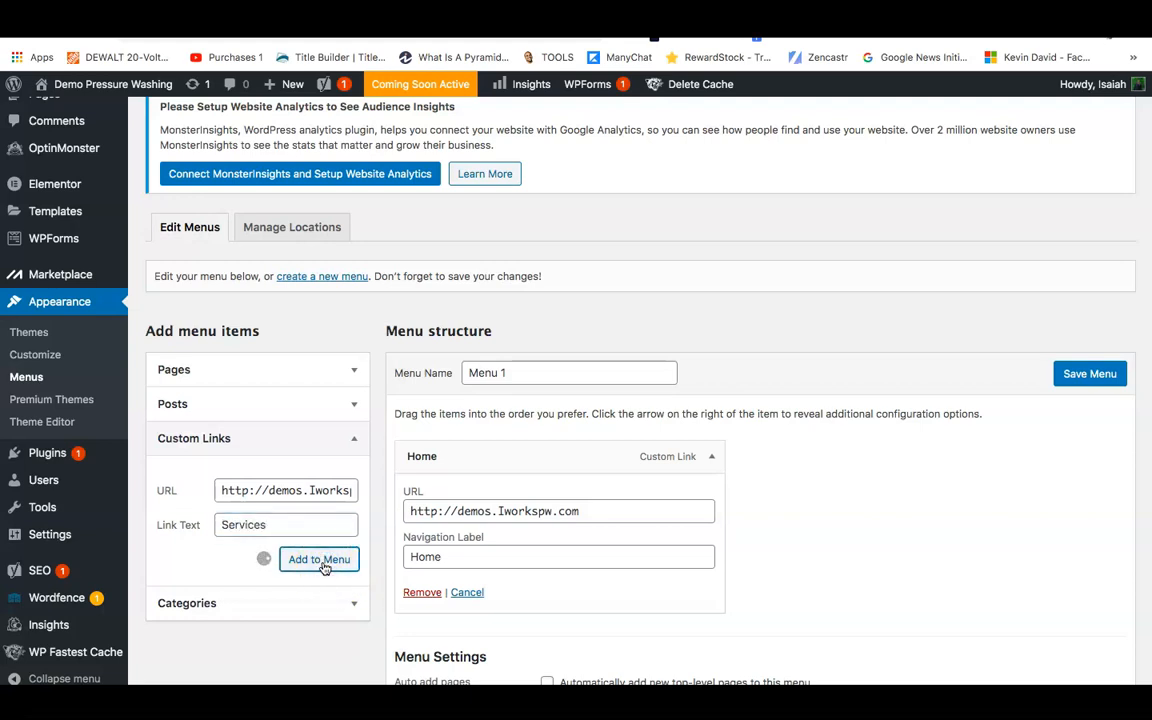
# Add a Contact Us custom link pointing to the site's /Contact address.
pyautogui.click(240, 489)
pyautogui.rightClick(240, 489)
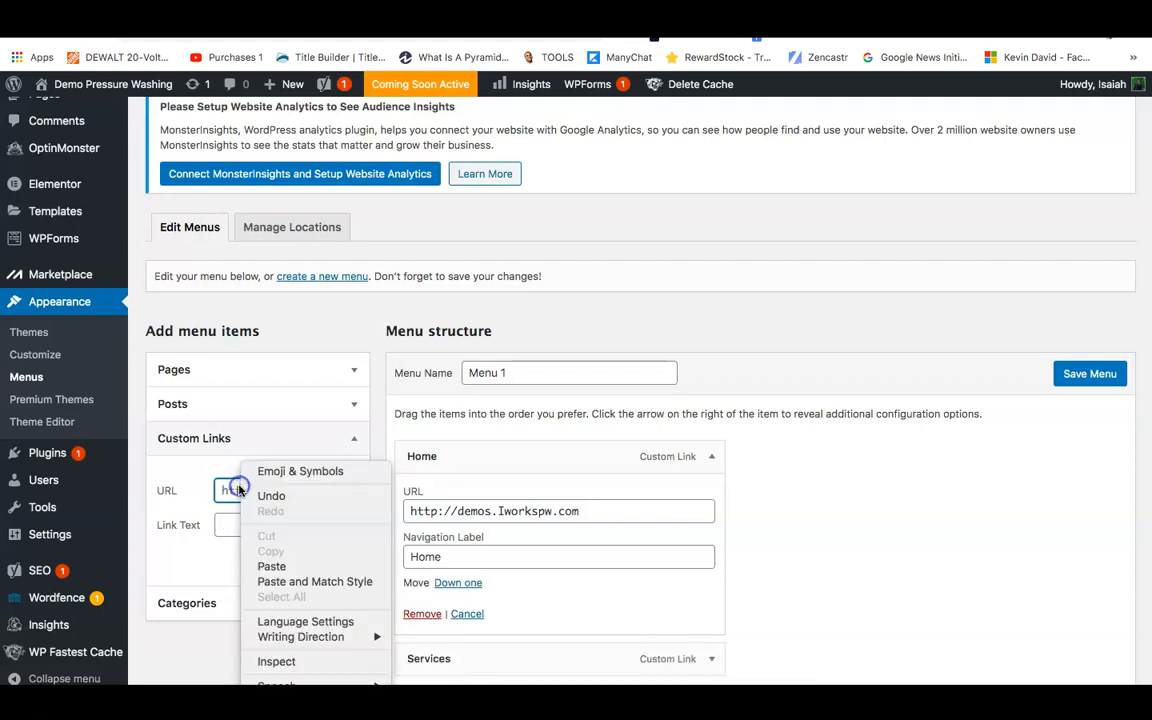
pyautogui.click(278, 568)
pyautogui.write('/Contact')
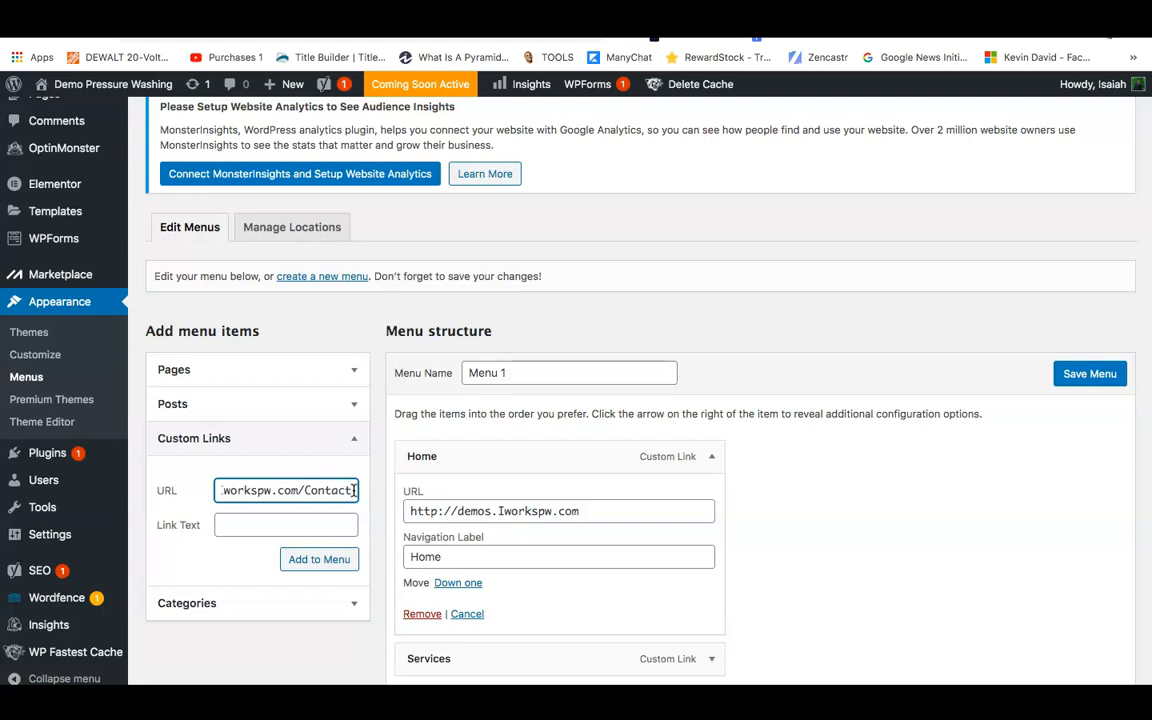
pyautogui.click(309, 534)
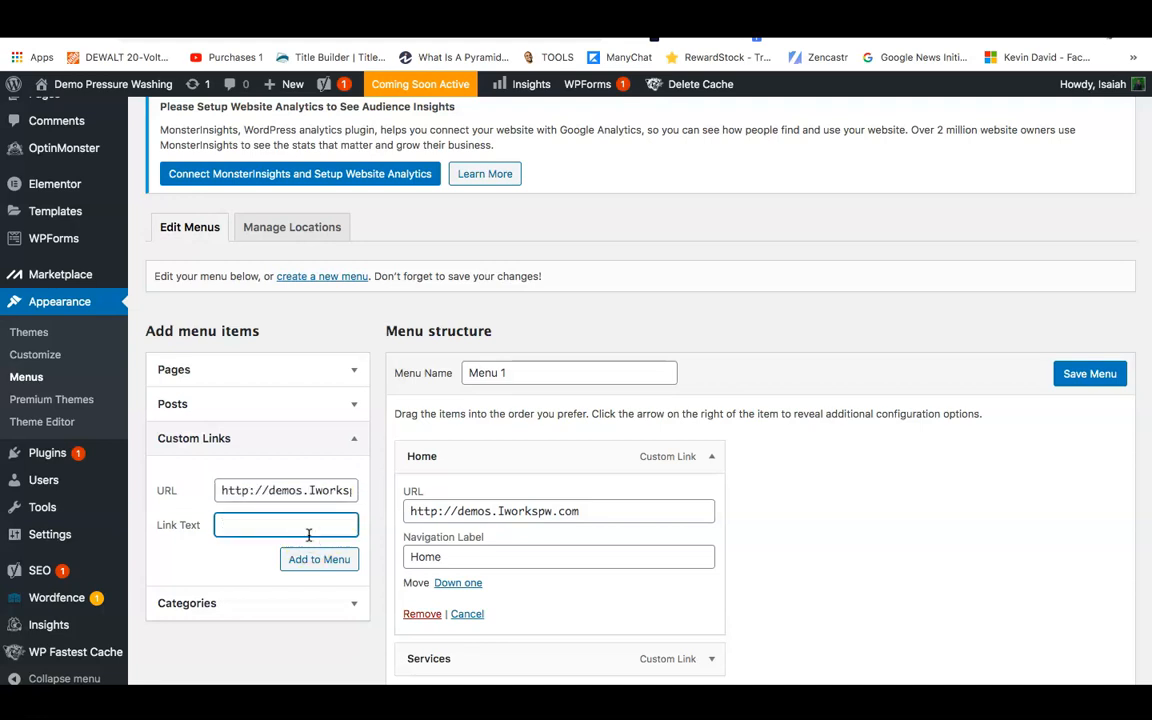
pyautogui.write('Contact Us')
pyautogui.click(333, 556)
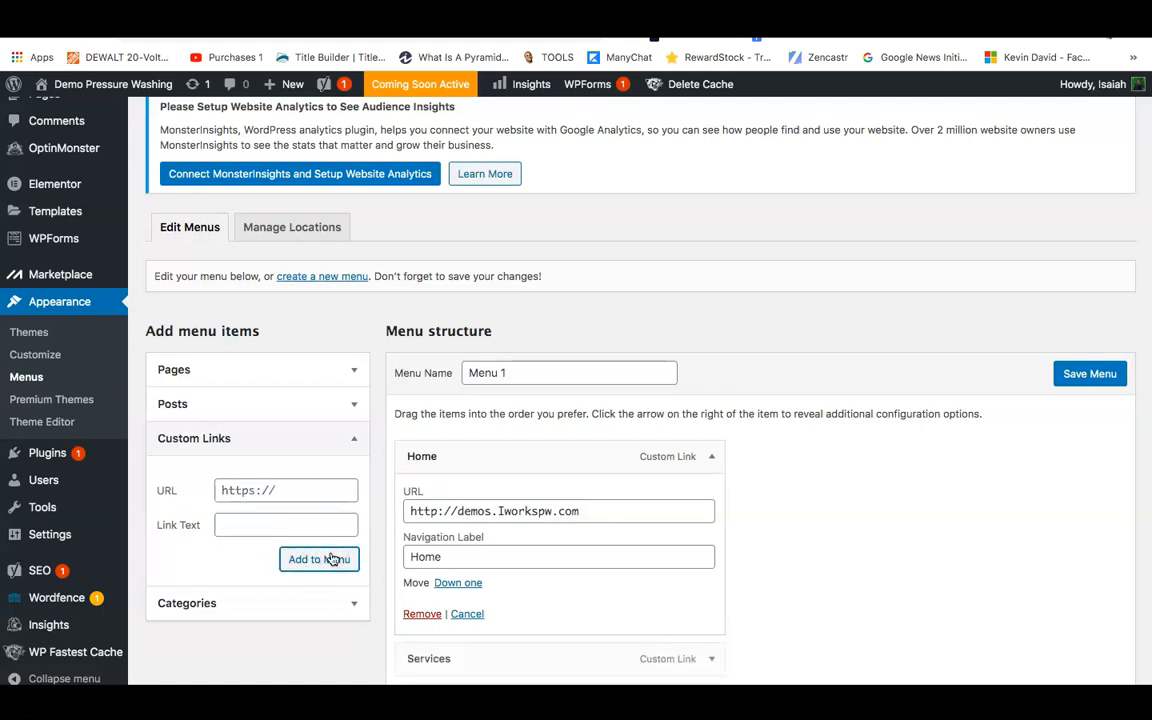
# Add an About Us custom link pointing to the site's /About address.
pyautogui.click(277, 490)
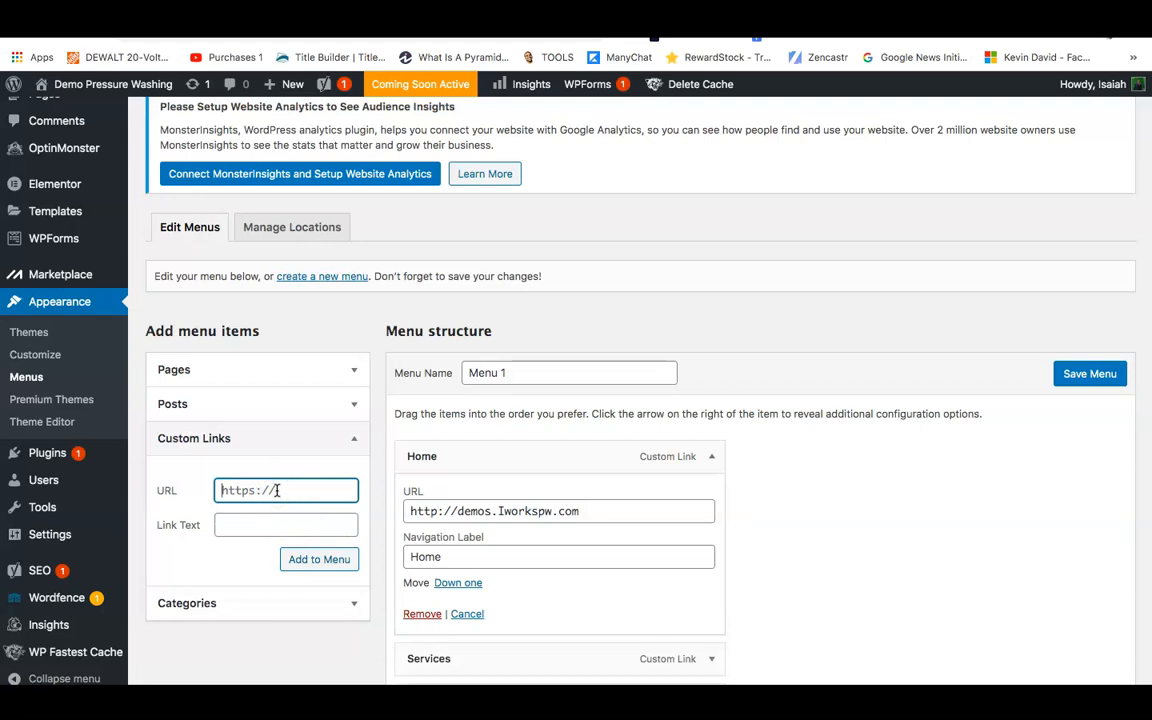
pyautogui.click(278, 490)
pyautogui.rightClick(278, 490)
pyautogui.click(312, 559)
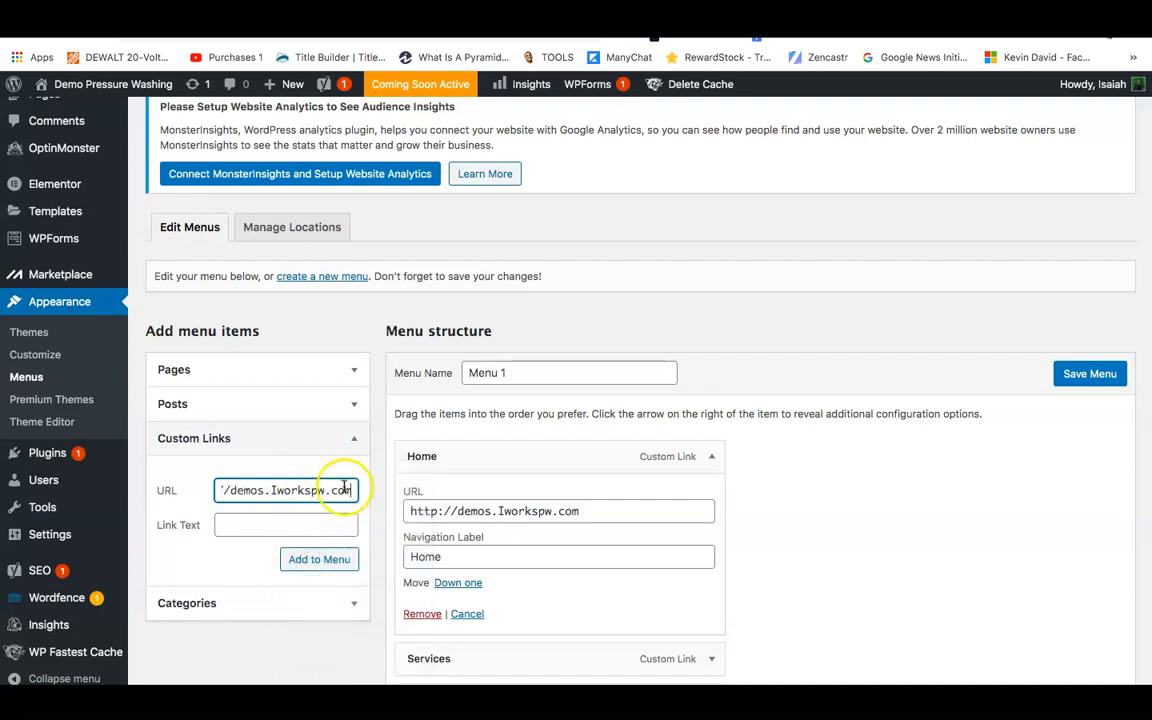
pyautogui.write('/About')
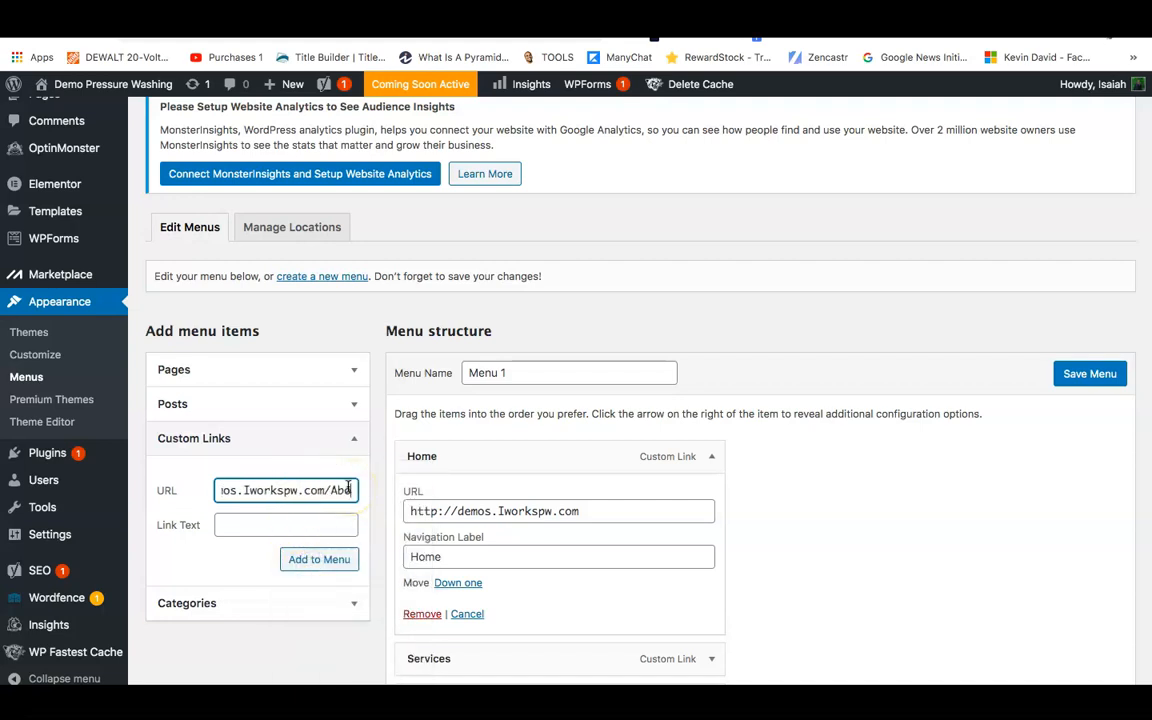
pyautogui.click(339, 494)
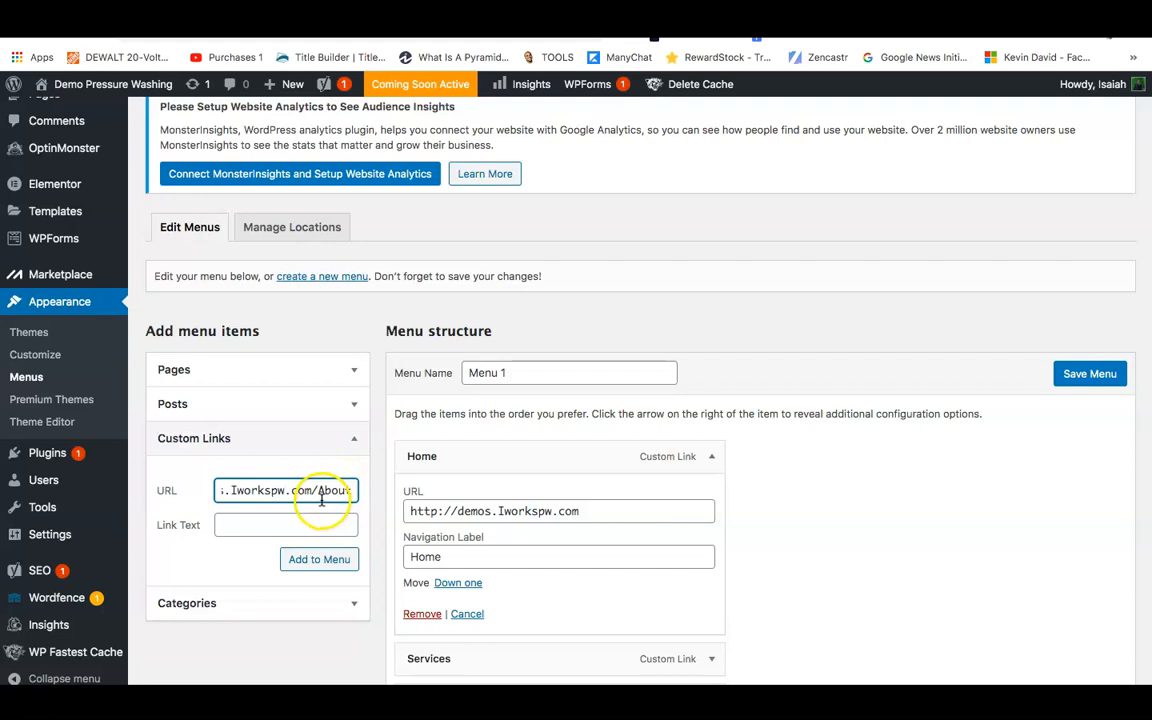
pyautogui.click(310, 529)
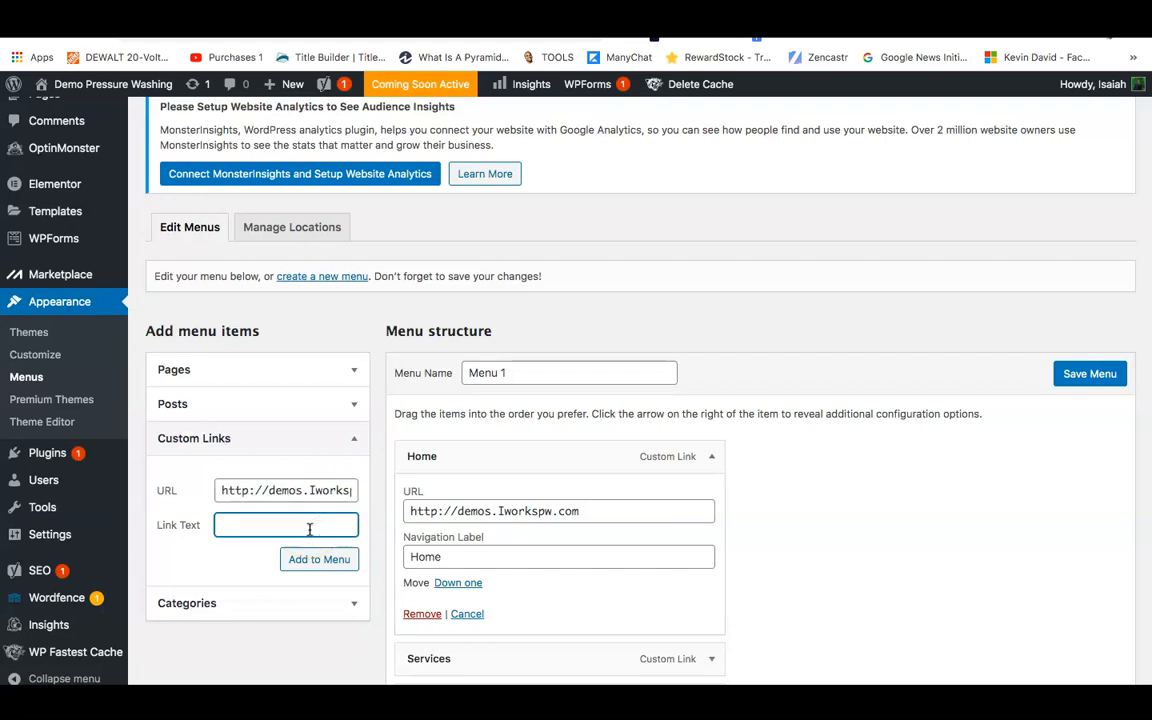
pyautogui.write('About Us')
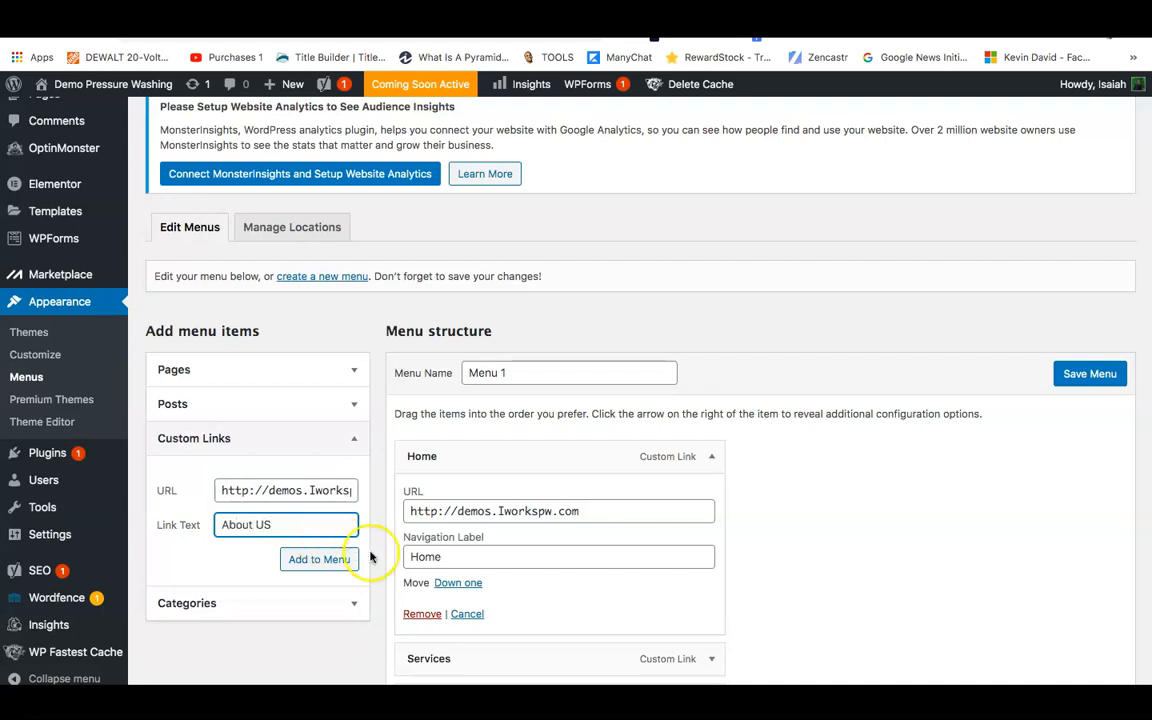
pyautogui.click(301, 563)
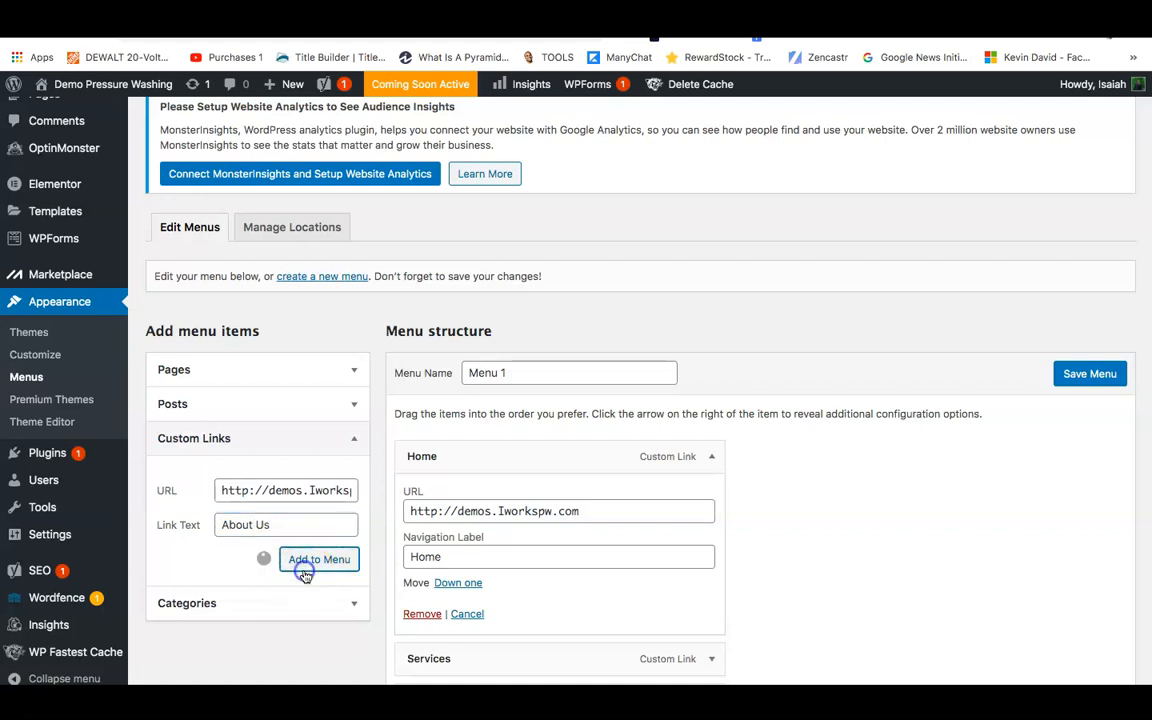
# Add a Gallery custom link pointing to the site's Gallery page.
pyautogui.click(285, 490)
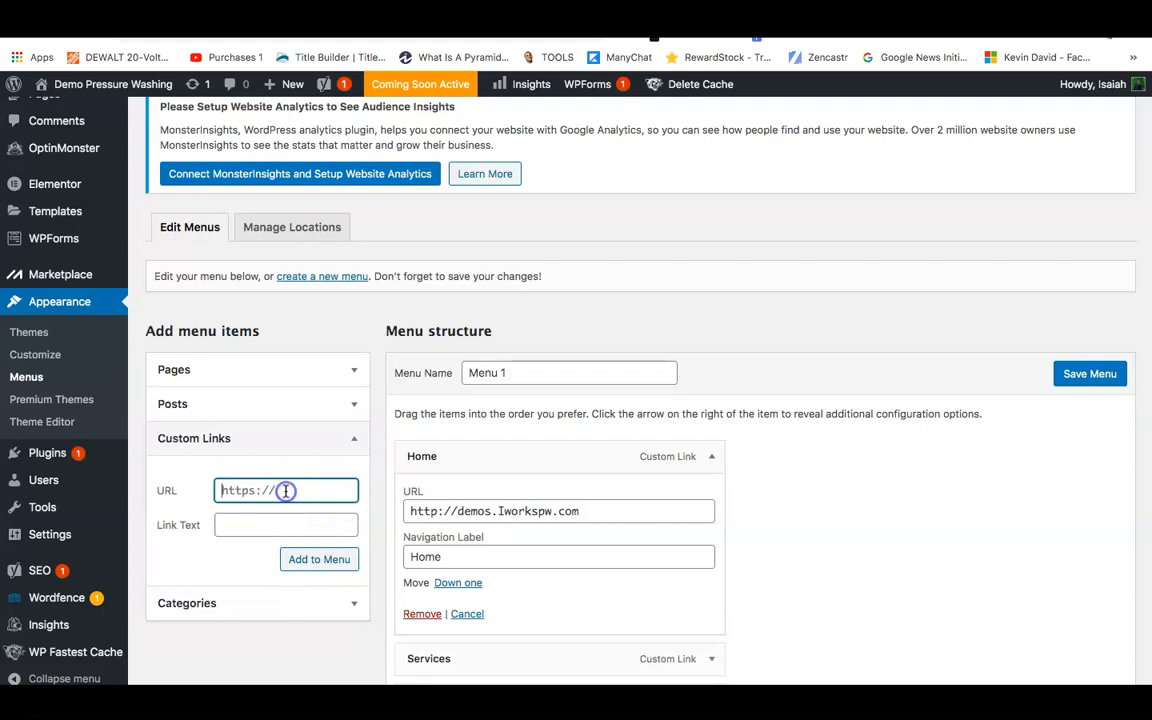
pyautogui.rightClick(287, 490)
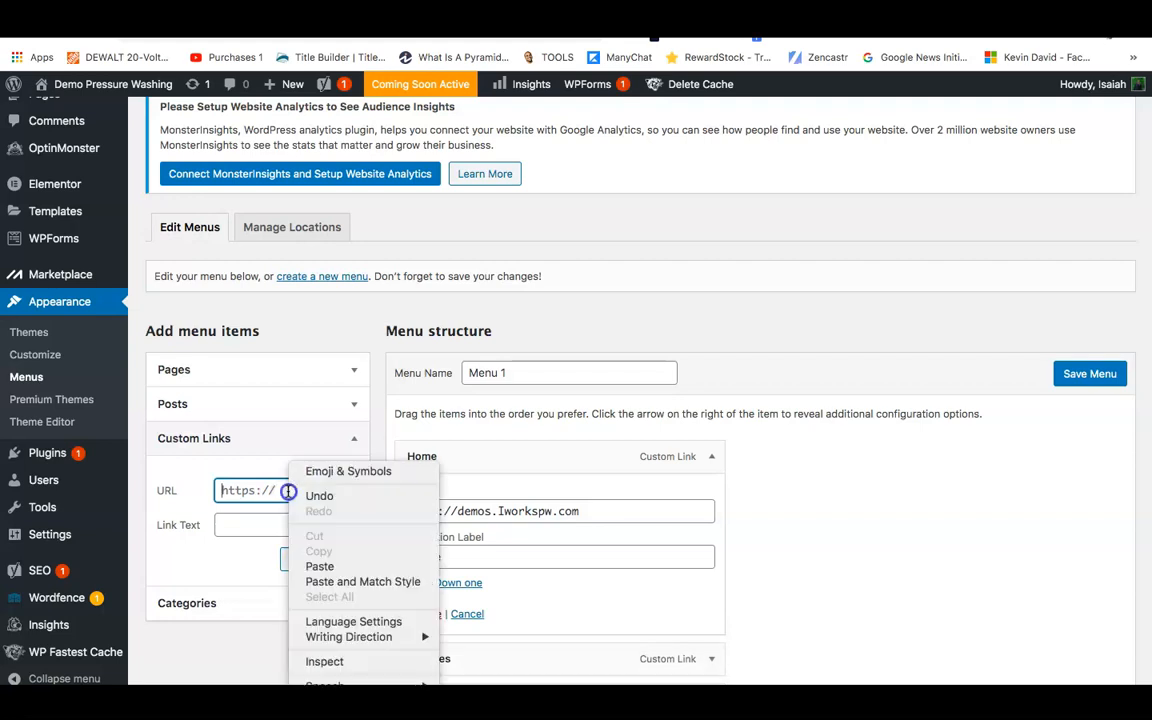
pyautogui.click(322, 566)
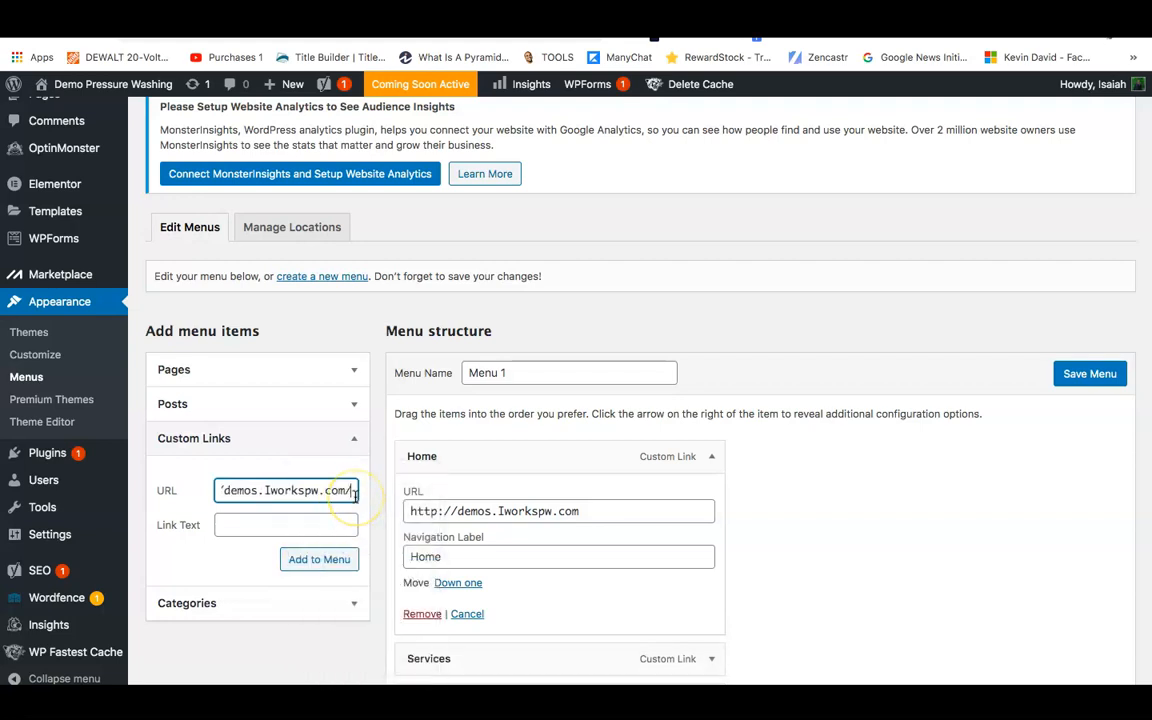
pyautogui.write('Gallery')
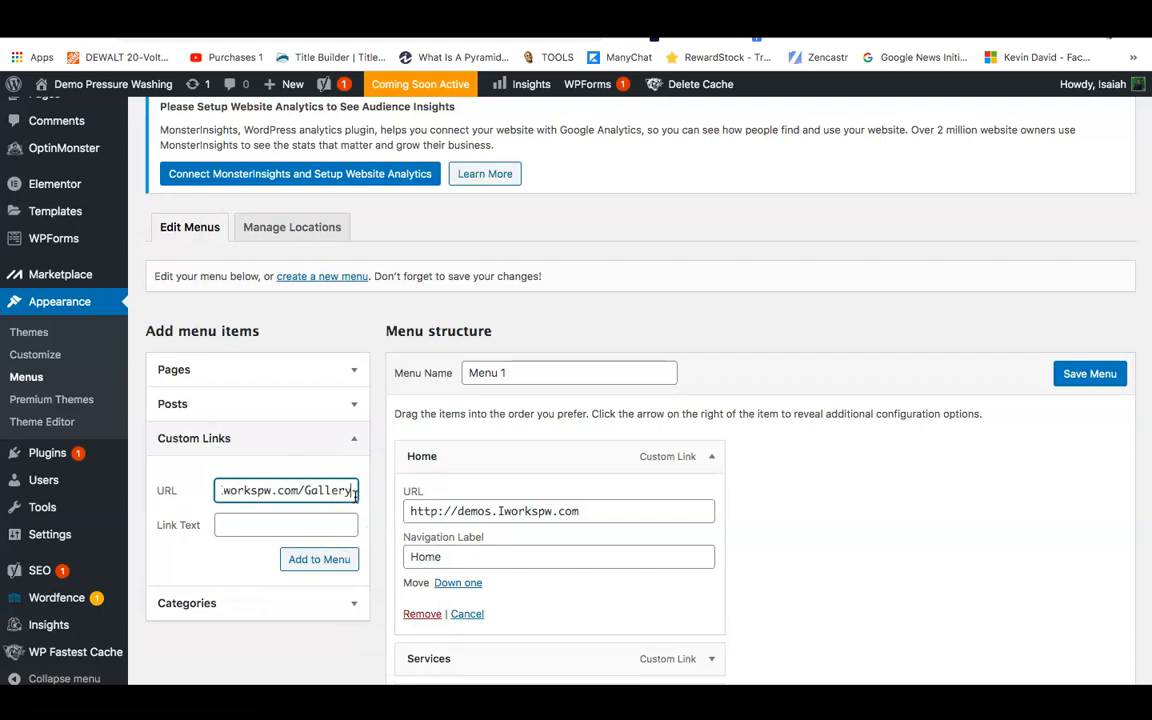
pyautogui.click(339, 518)
pyautogui.write('O')
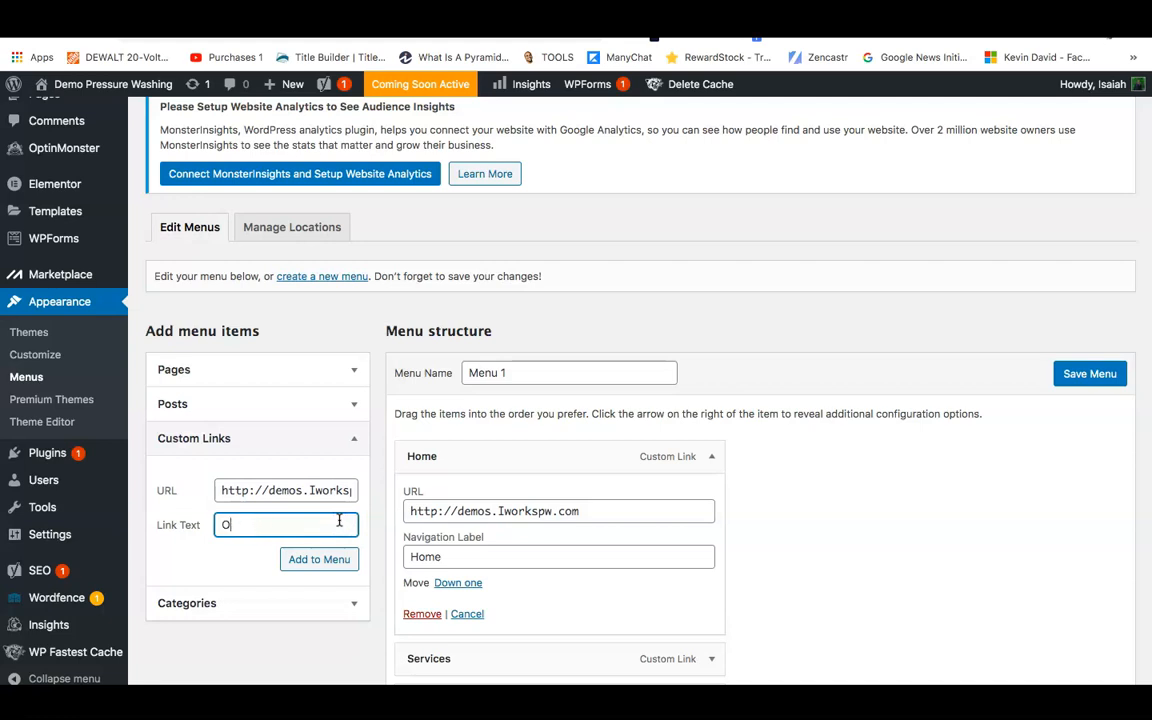
pyautogui.write('ur WGallery')
pyautogui.click(338, 560)
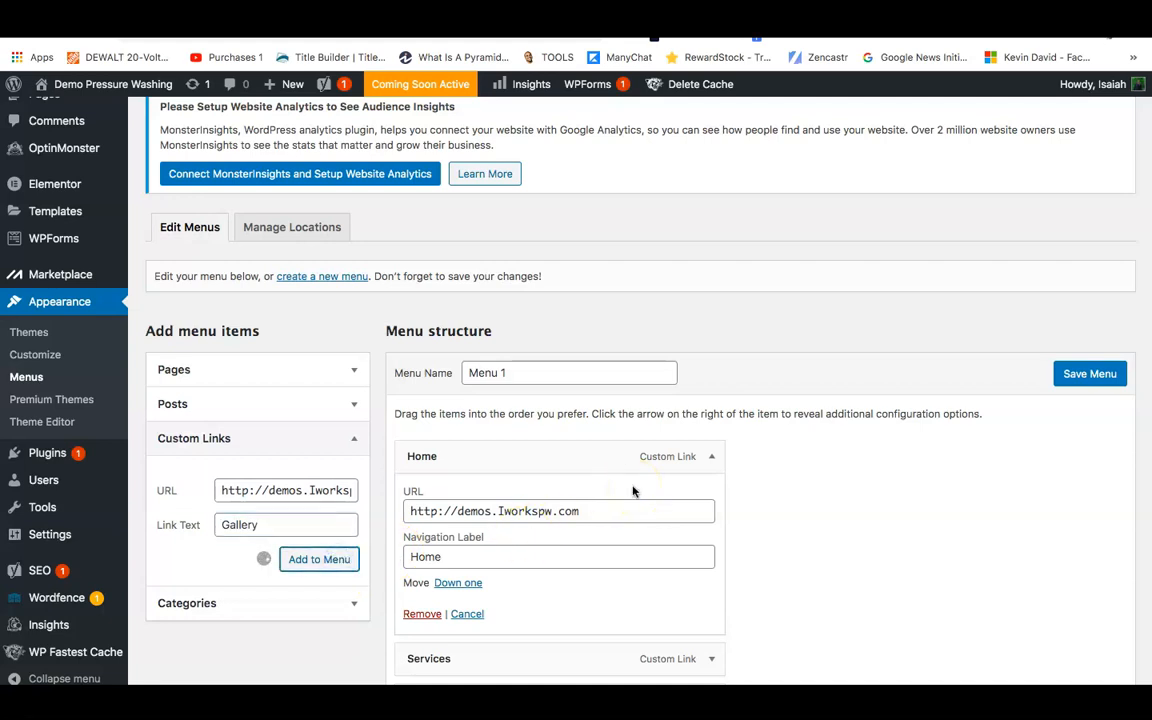
pyautogui.click(713, 458)
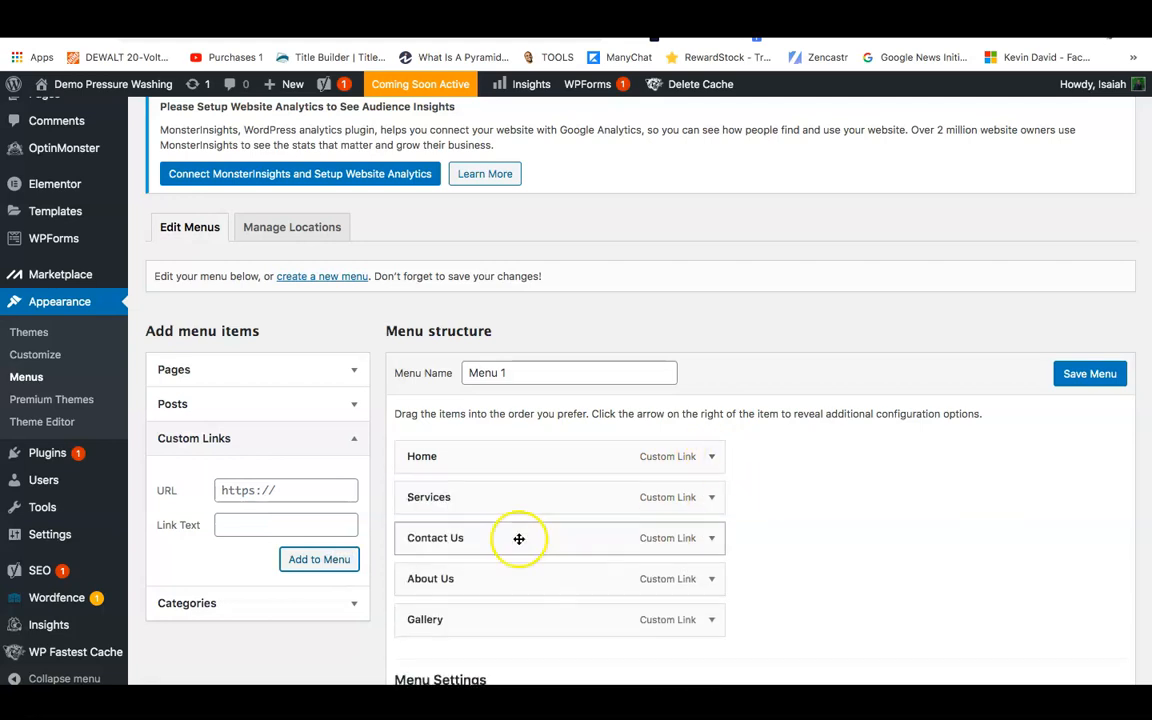
# Move Gallery beneath Services and add a House Washing custom link to #House.
pyautogui.click(711, 620)
pyautogui.moveTo(711, 620); pyautogui.dragTo(703, 535)
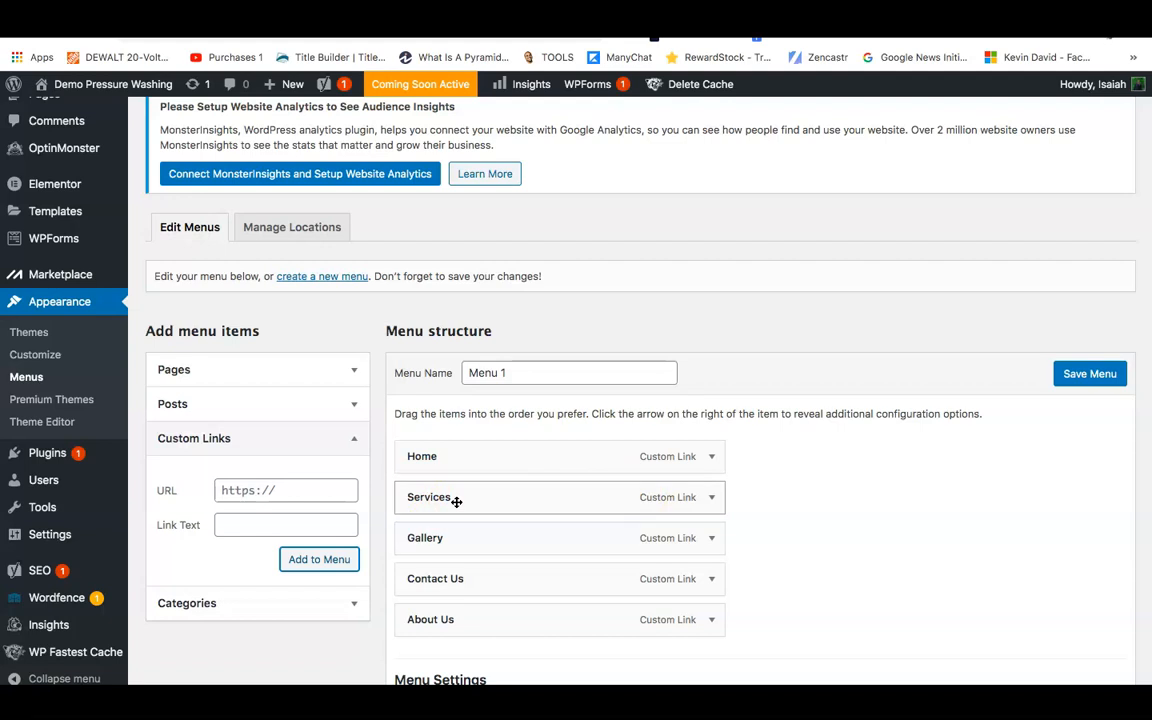
pyautogui.click(322, 484)
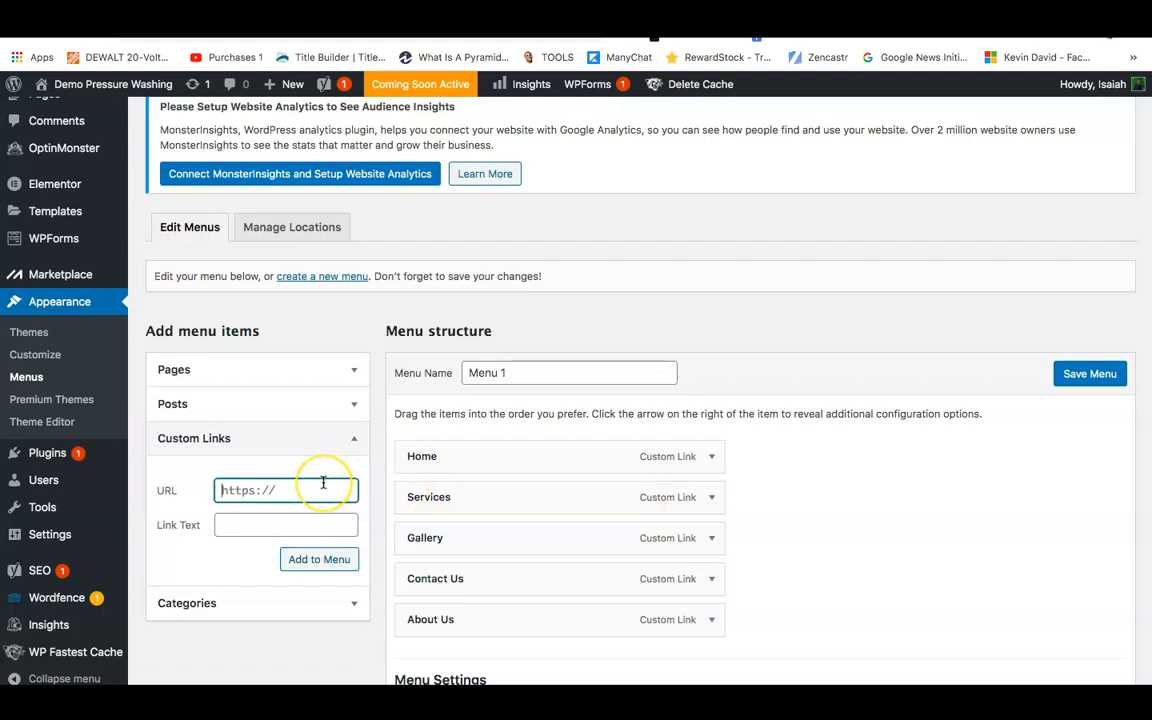
pyautogui.write('#')
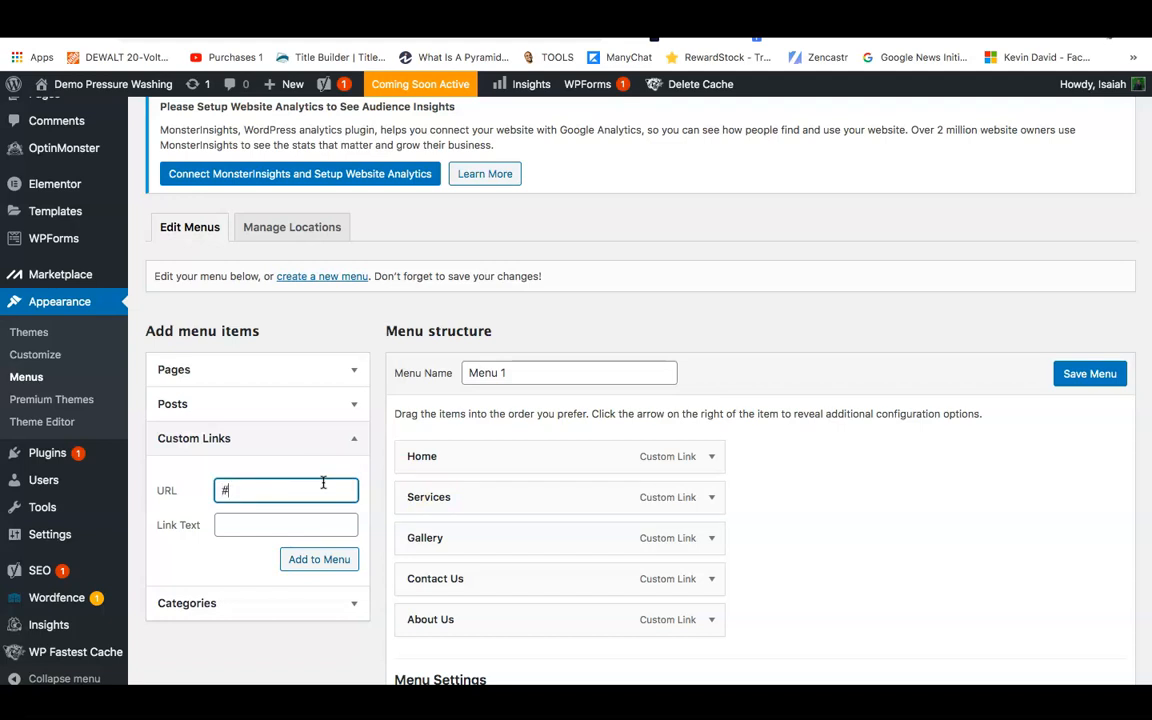
pyautogui.write('House')
pyautogui.click(327, 519)
pyautogui.write('Hous')
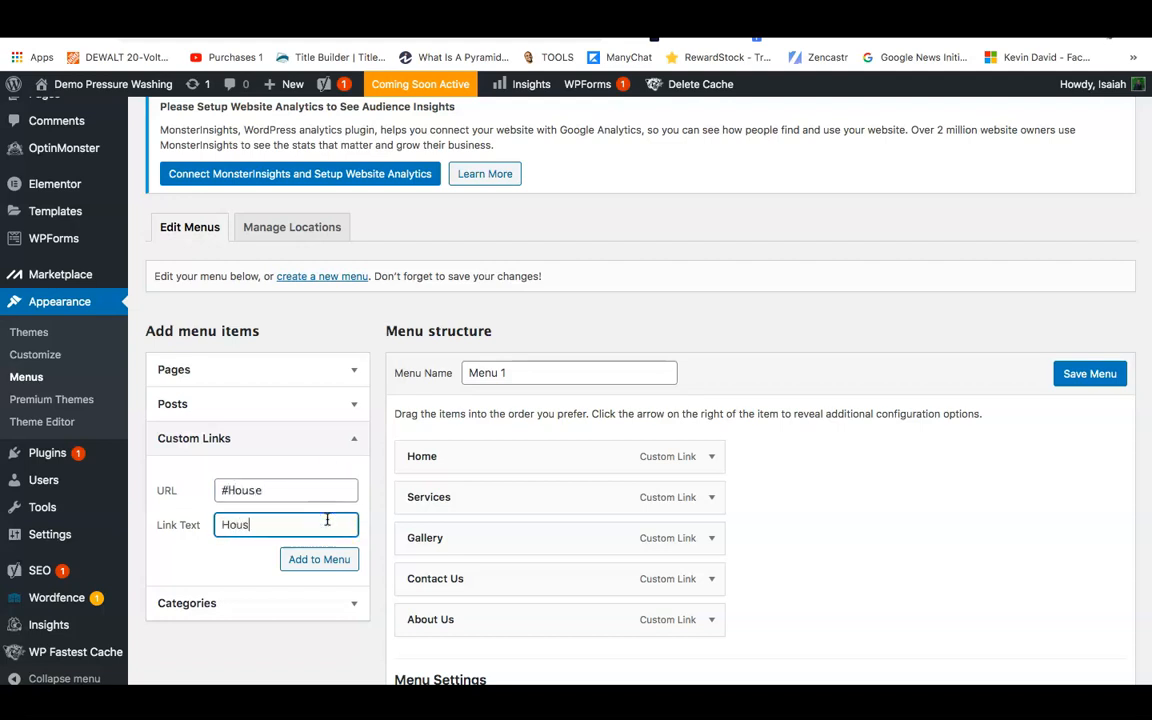
pyautogui.write('e Washing')
pyautogui.click(333, 561)
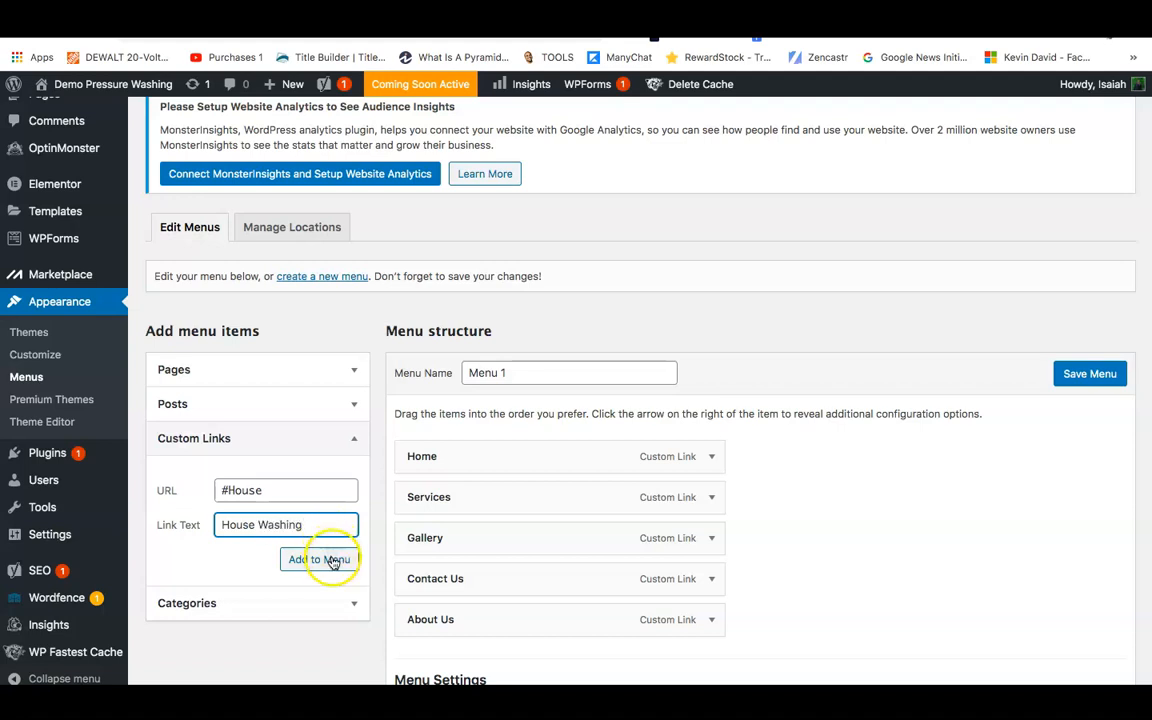
# Add a Roof Washing custom link pointing to #Roof.
pyautogui.click(258, 493)
pyautogui.write('#')
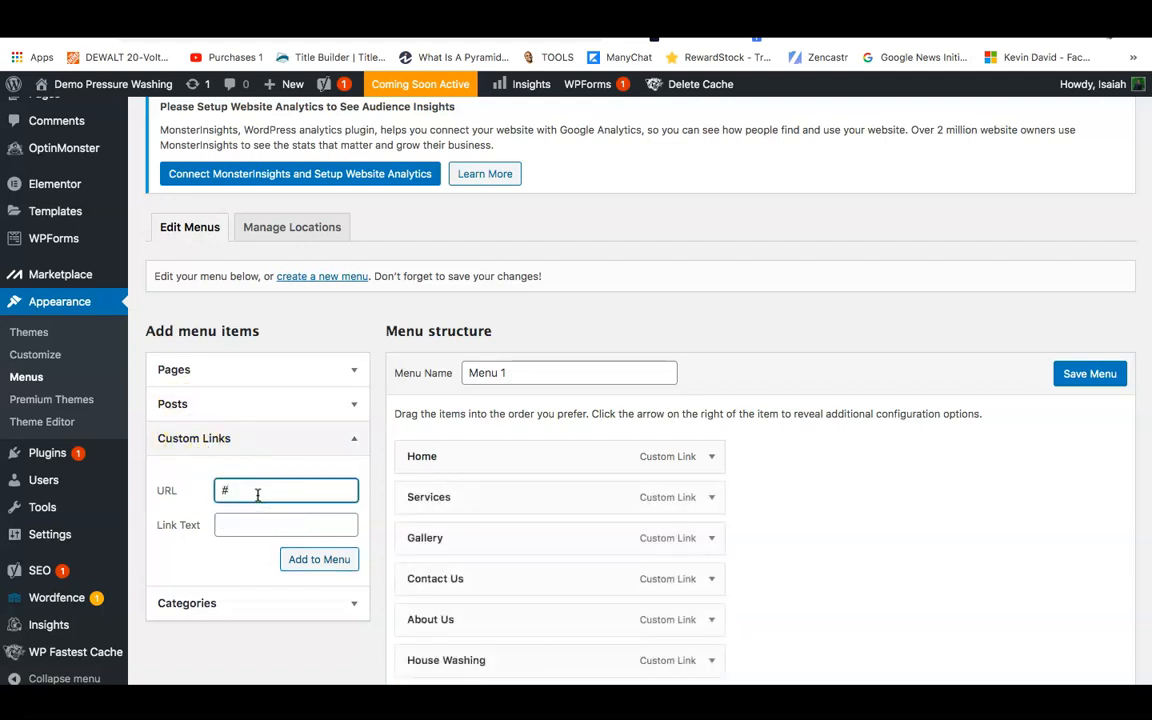
pyautogui.write('Roof')
pyautogui.click(255, 522)
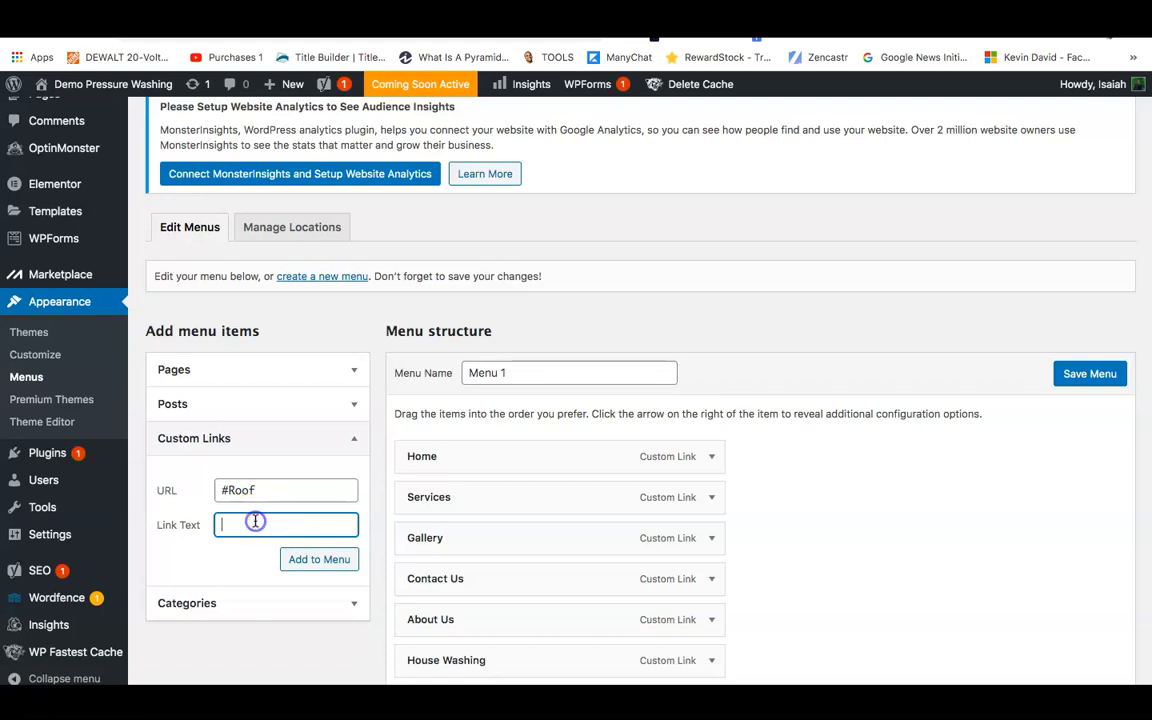
pyautogui.write('Roof Washing')
pyautogui.click(296, 561)
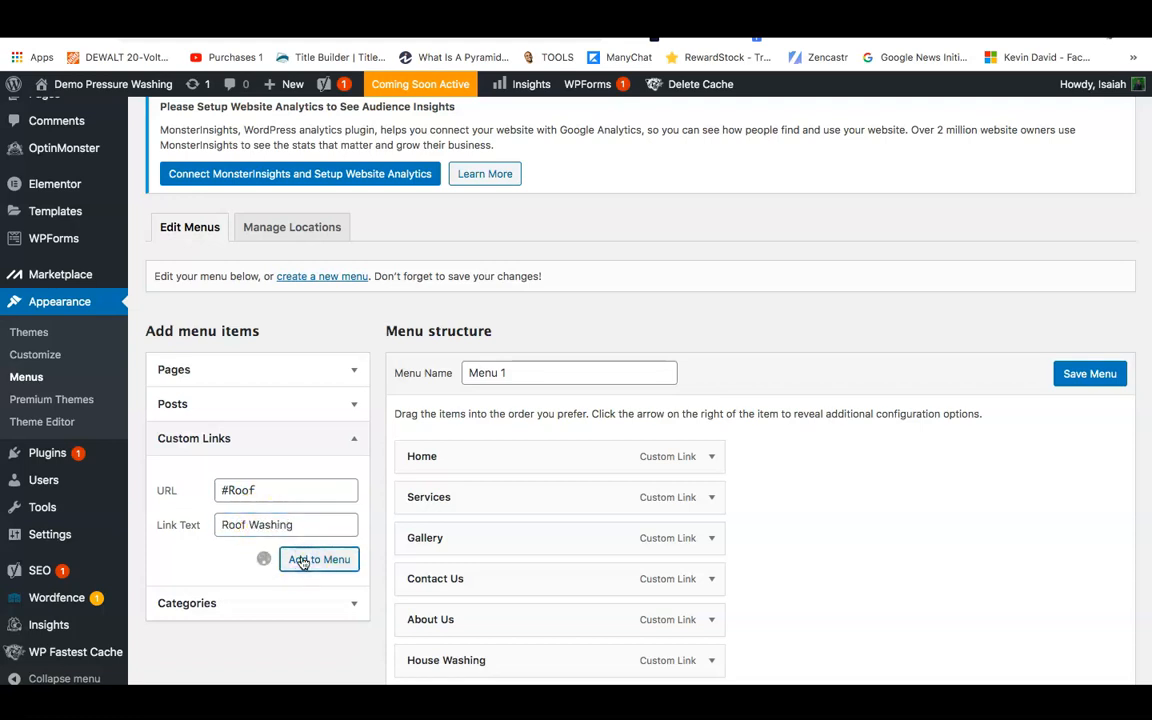
pyautogui.click(243, 494)
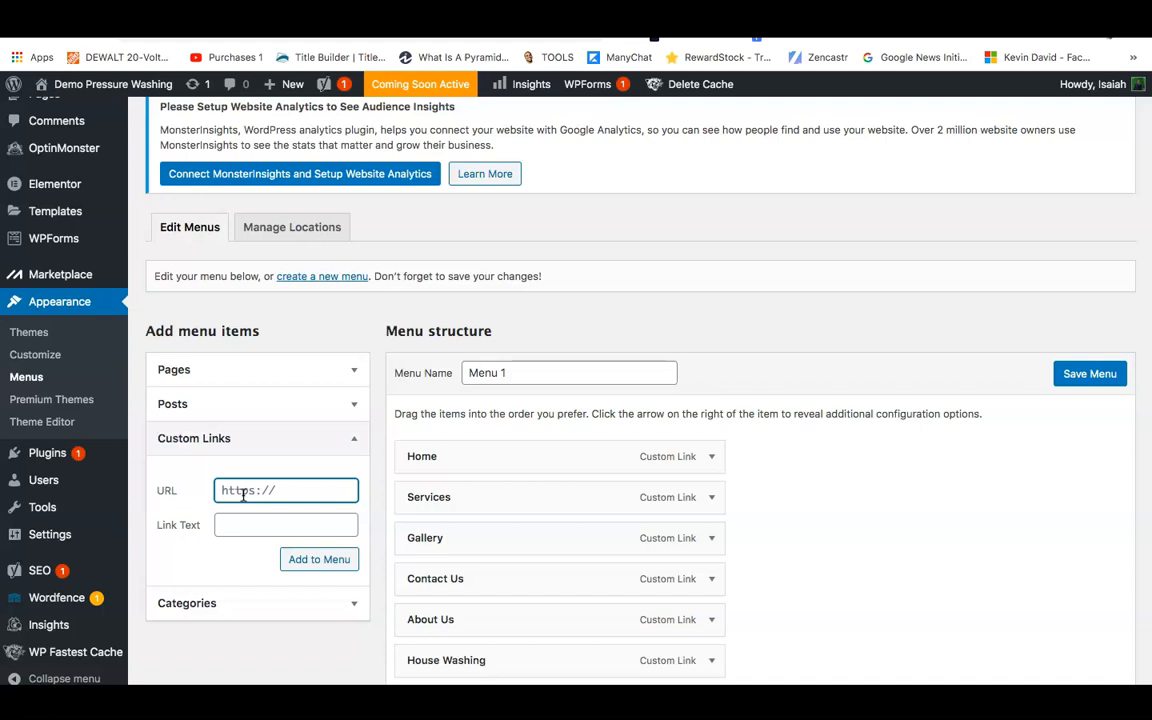
# Add a Brick/Concrete Cleaning custom link pointing to #Brick.
pyautogui.write('#Brick')
pyautogui.click(230, 526)
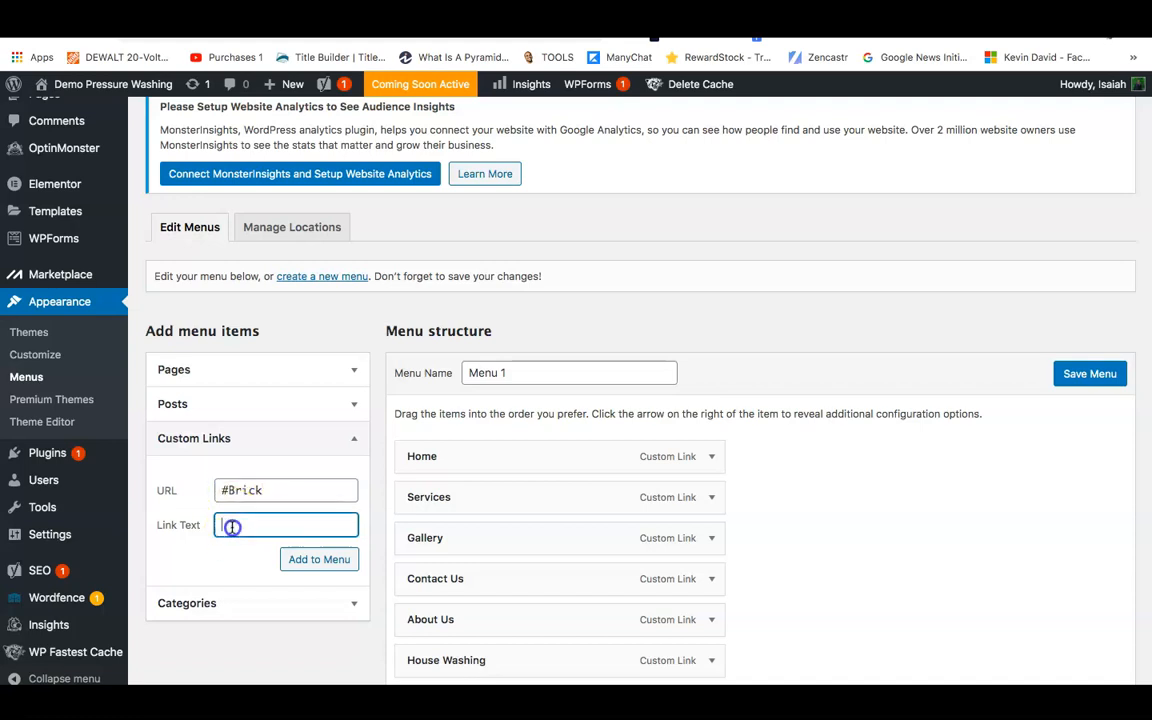
pyautogui.write('Brick')
pyautogui.write('/Clea')
pyautogui.press('BackSpace')
pyautogui.press('BackSpace')
pyautogui.press('BackSpace')
pyautogui.write('oncrete Cleaning')
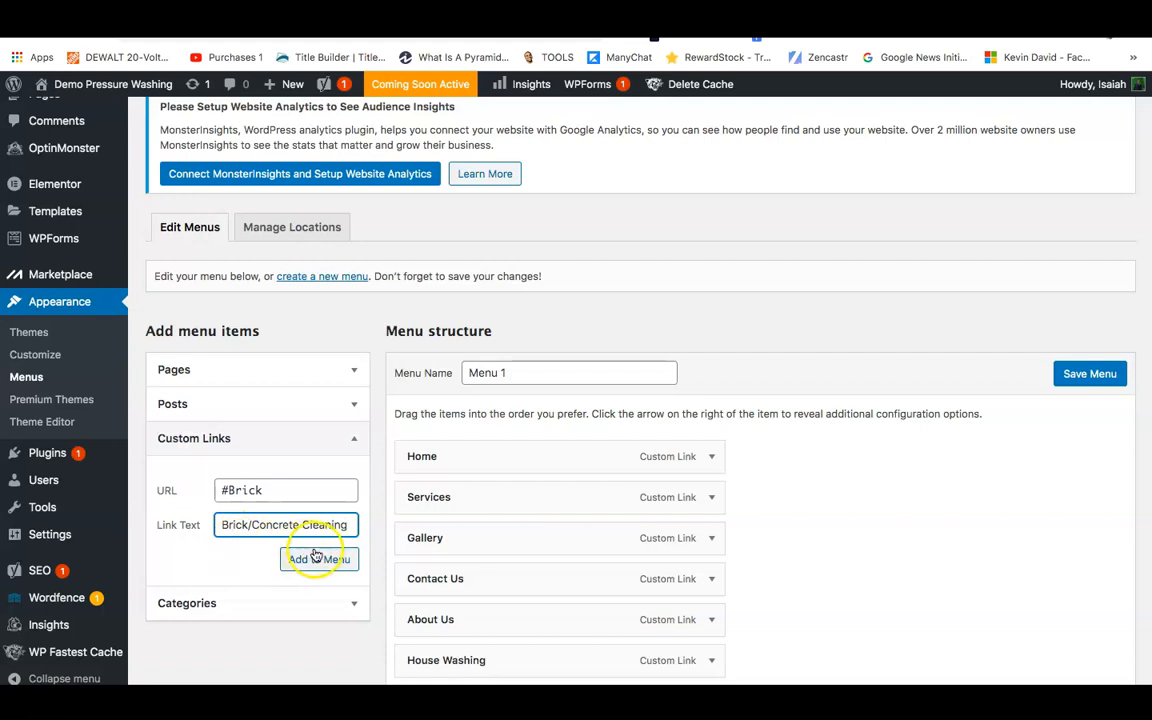
pyautogui.click(316, 558)
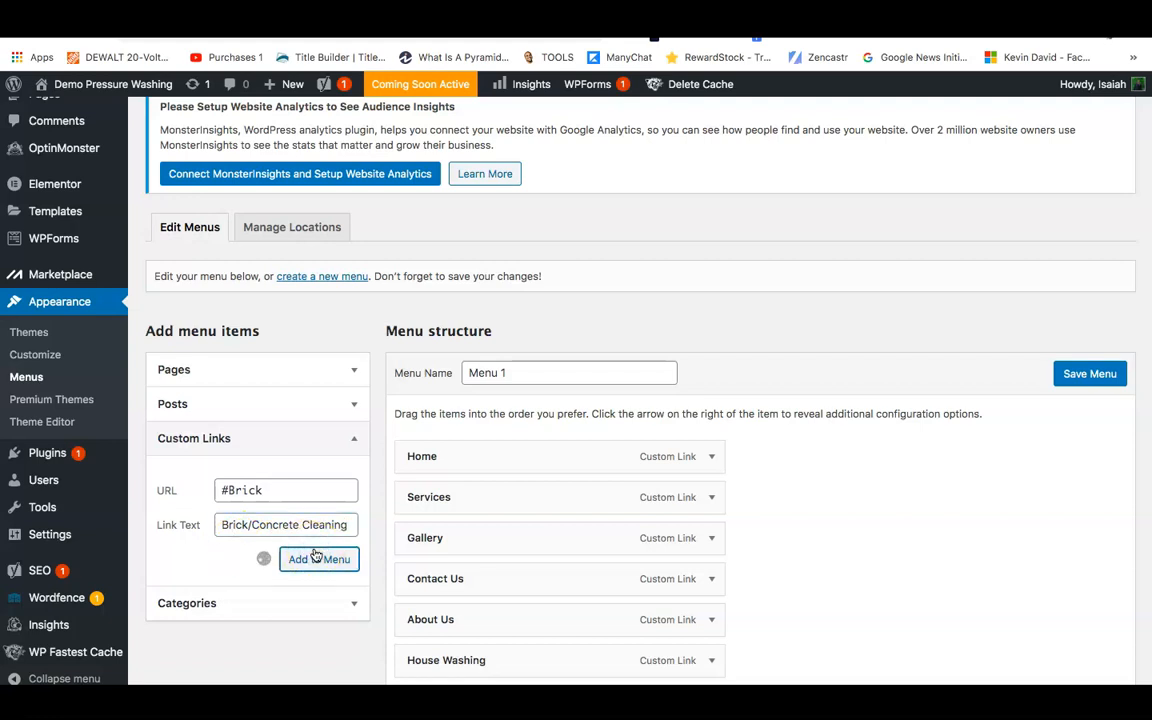
# Add a Rust Removal custom link pointing to #Rust.
pyautogui.click(234, 490)
pyautogui.write('#Rust')
pyautogui.click(232, 522)
pyautogui.write('Rust Rem')
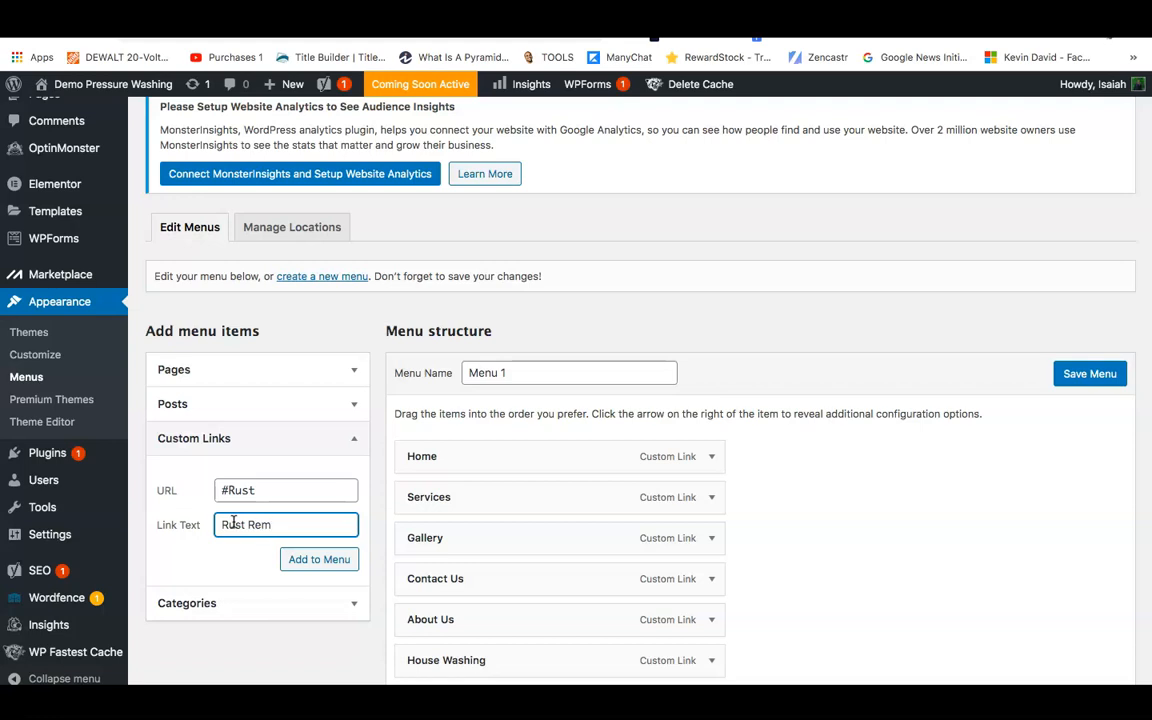
pyautogui.write('oval')
pyautogui.click(306, 557)
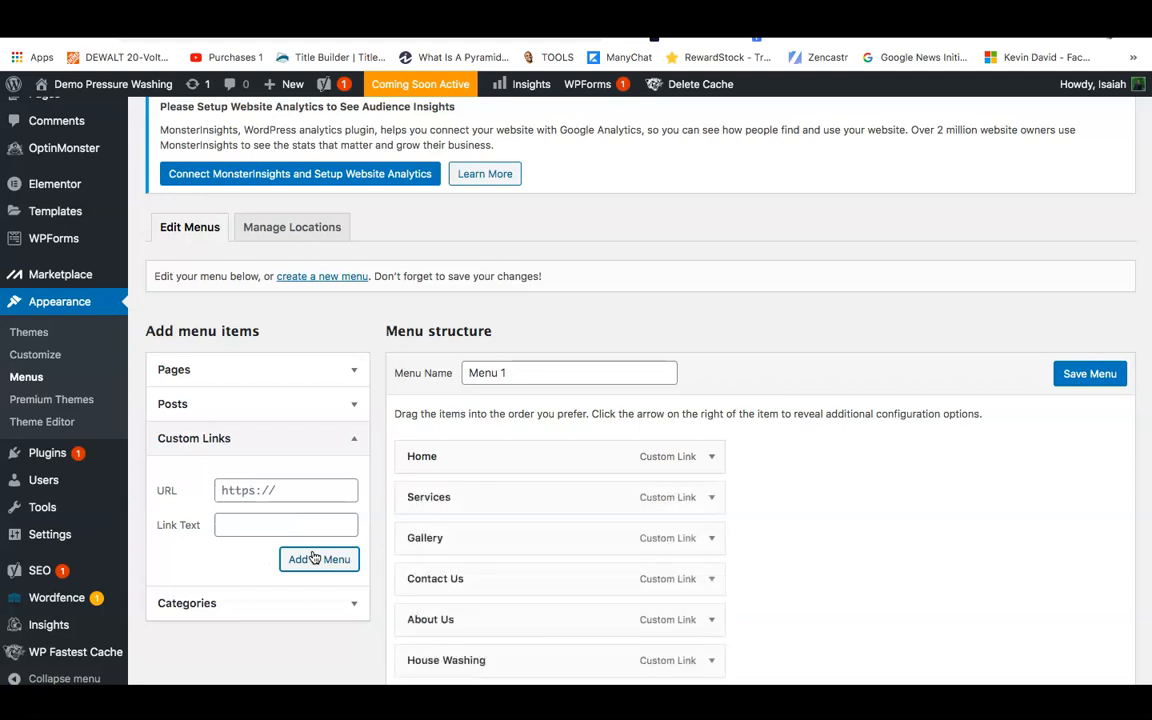
# Add a Disinfecting custom link pointing to #Disinfecting.
pyautogui.click(266, 492)
pyautogui.write('#Dis')
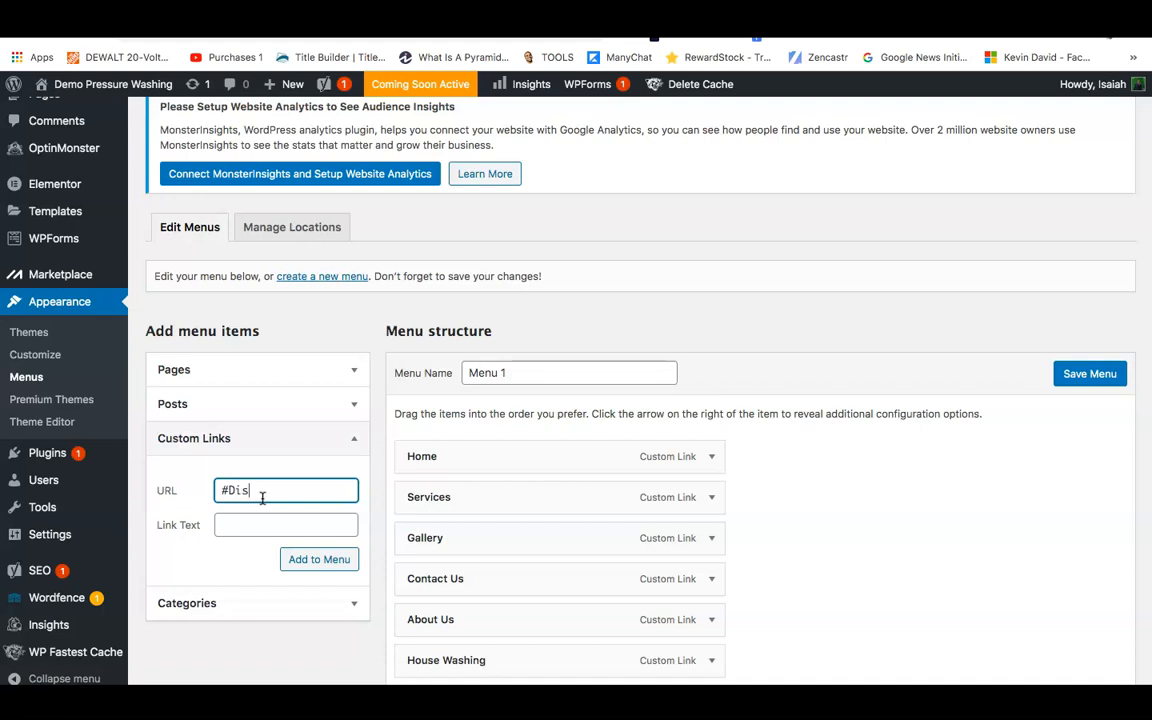
pyautogui.write('fecting')
pyautogui.click(262, 523)
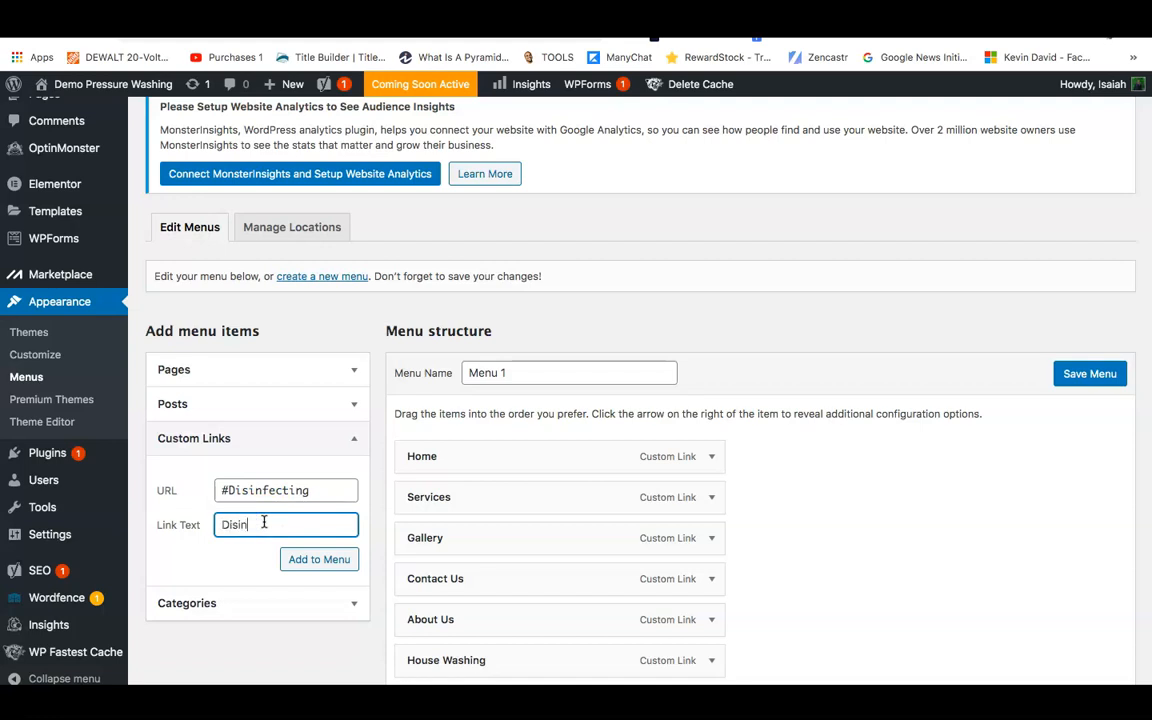
pyautogui.write('Disinfecting')
pyautogui.click(294, 560)
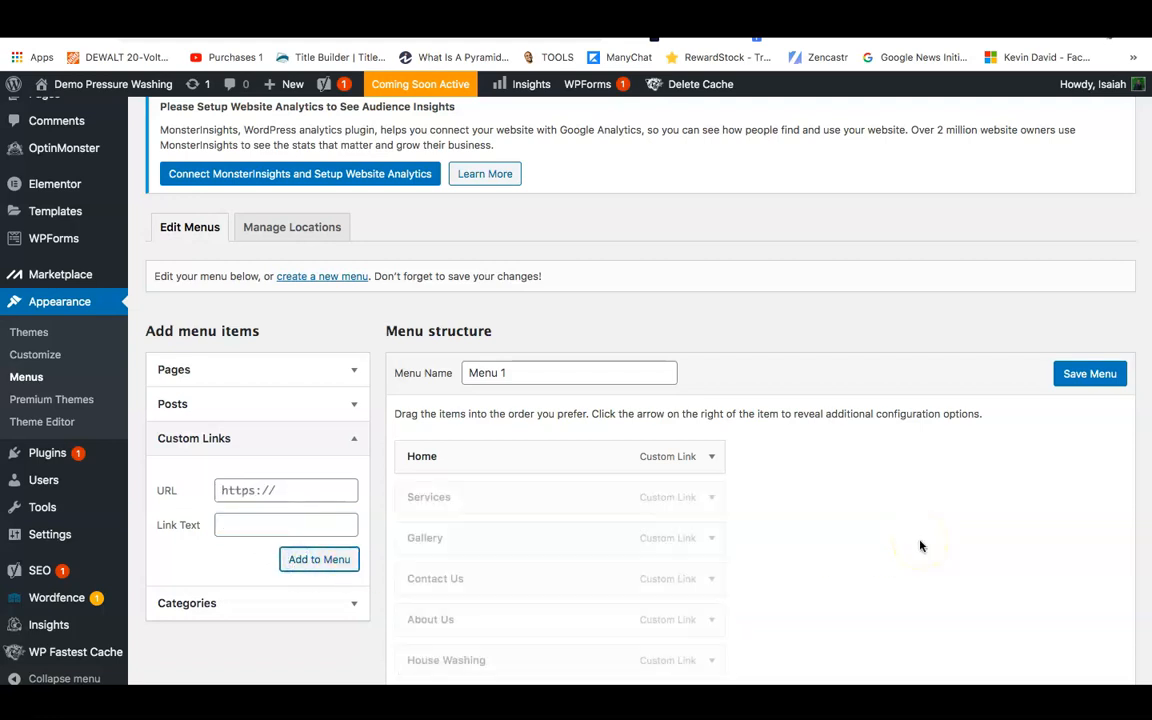
pyautogui.scroll(-3, 920, 545)
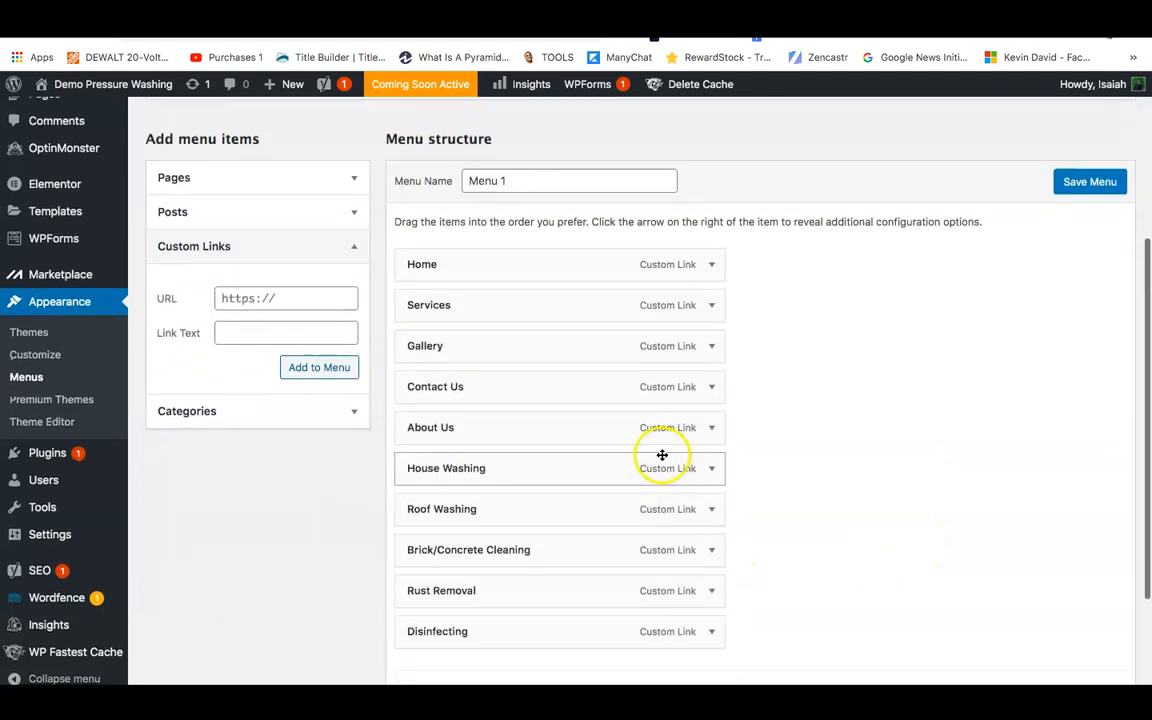
# Indent House Washing through Disinfecting as sub items beneath Services, then save Menu 1.
pyautogui.moveTo(663, 466); pyautogui.dragTo(694, 337)
pyautogui.moveTo(574, 519); pyautogui.dragTo(607, 383)
pyautogui.moveTo(560, 550); pyautogui.dragTo(573, 430)
pyautogui.moveTo(584, 424); pyautogui.dragTo(589, 424)
pyautogui.moveTo(483, 612); pyautogui.dragTo(514, 491)
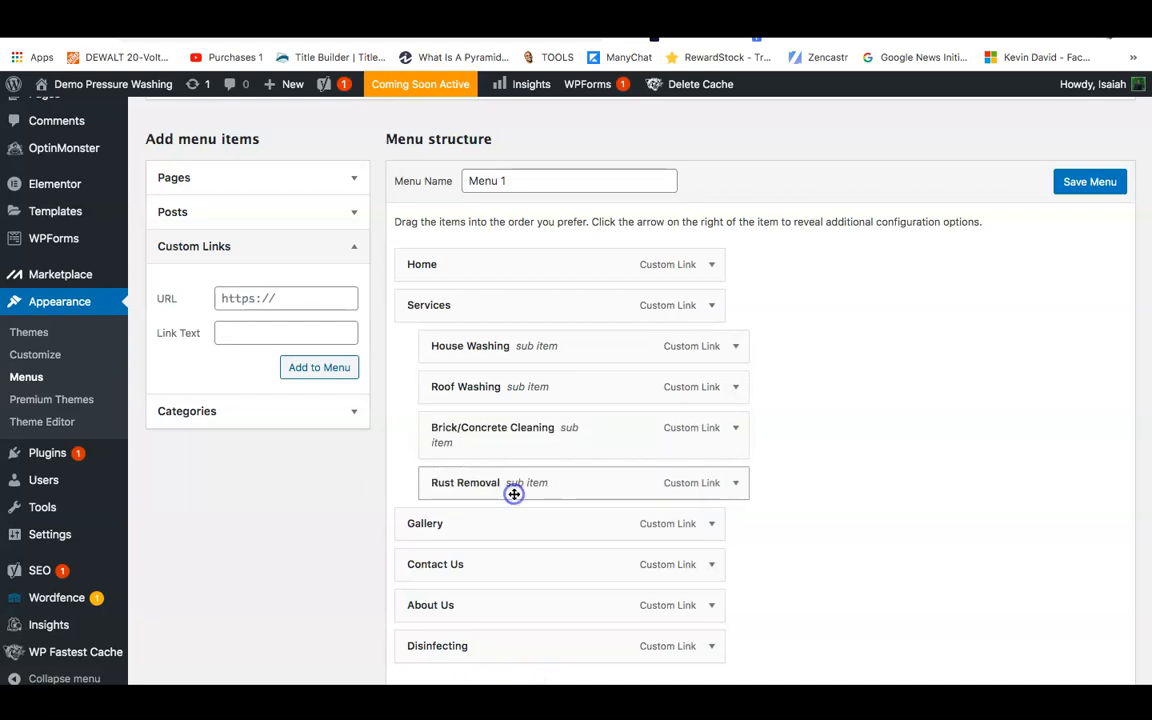
pyautogui.moveTo(478, 648); pyautogui.dragTo(514, 522)
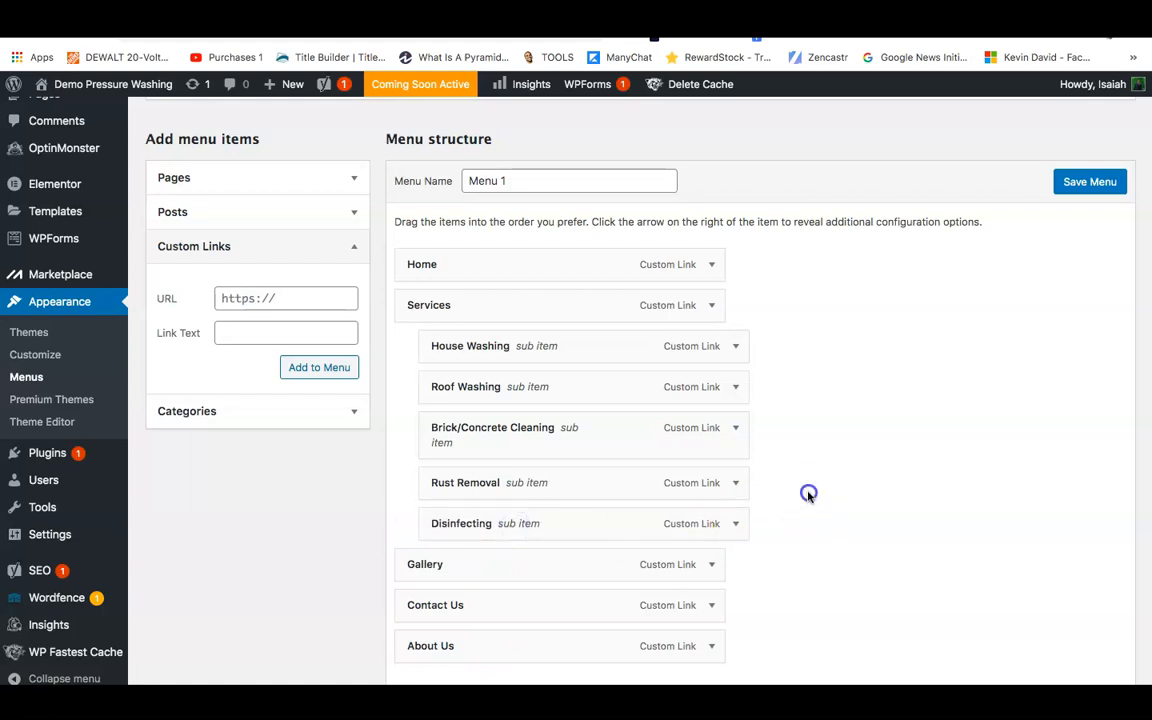
pyautogui.click(1070, 193)
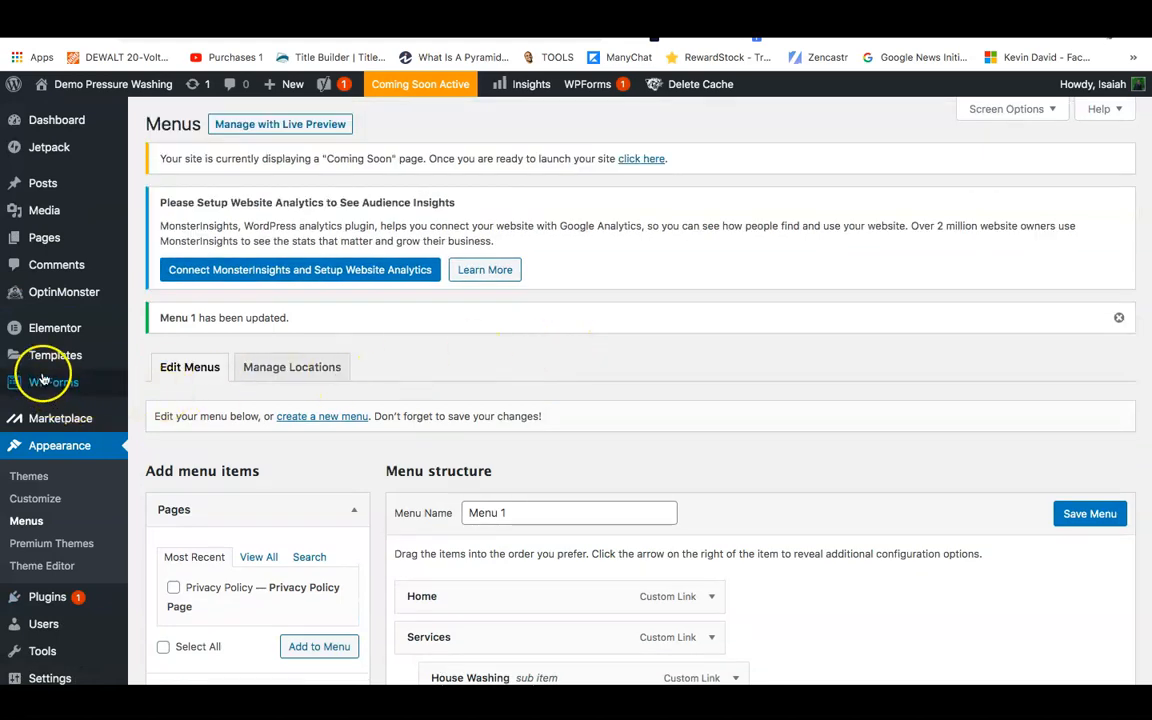
pyautogui.moveTo(46, 330)
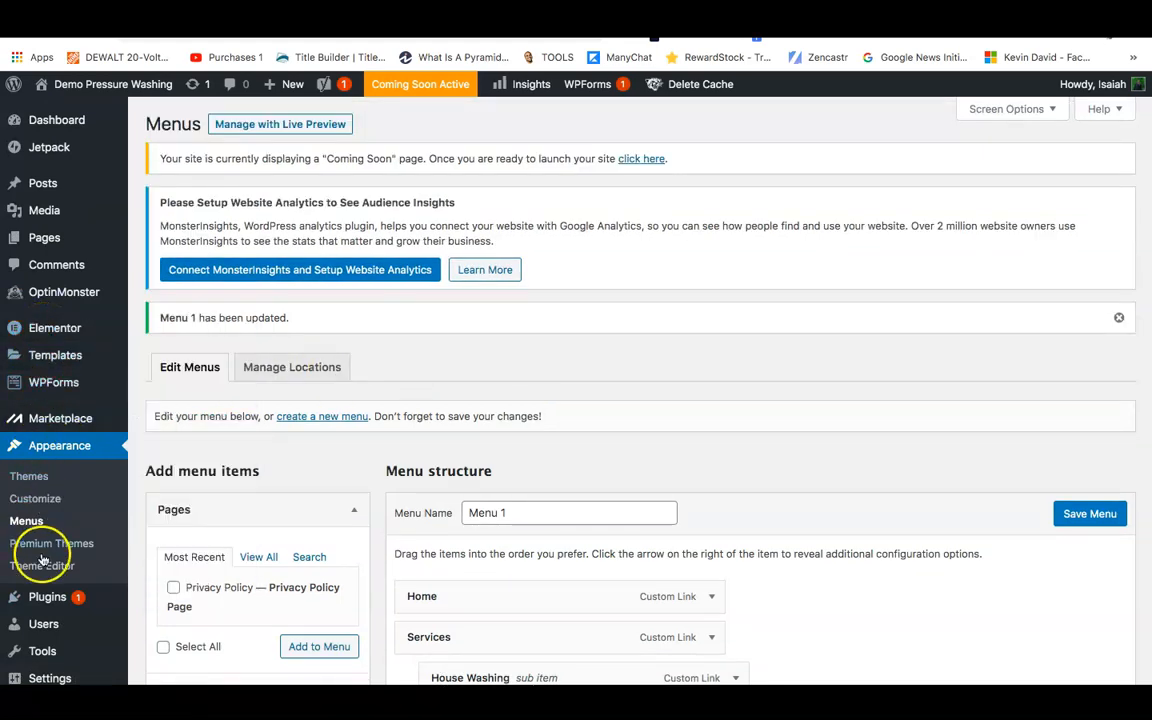
# Search Add Themes for hello, finding Hello Elementor already installed and active.
pyautogui.click(31, 478)
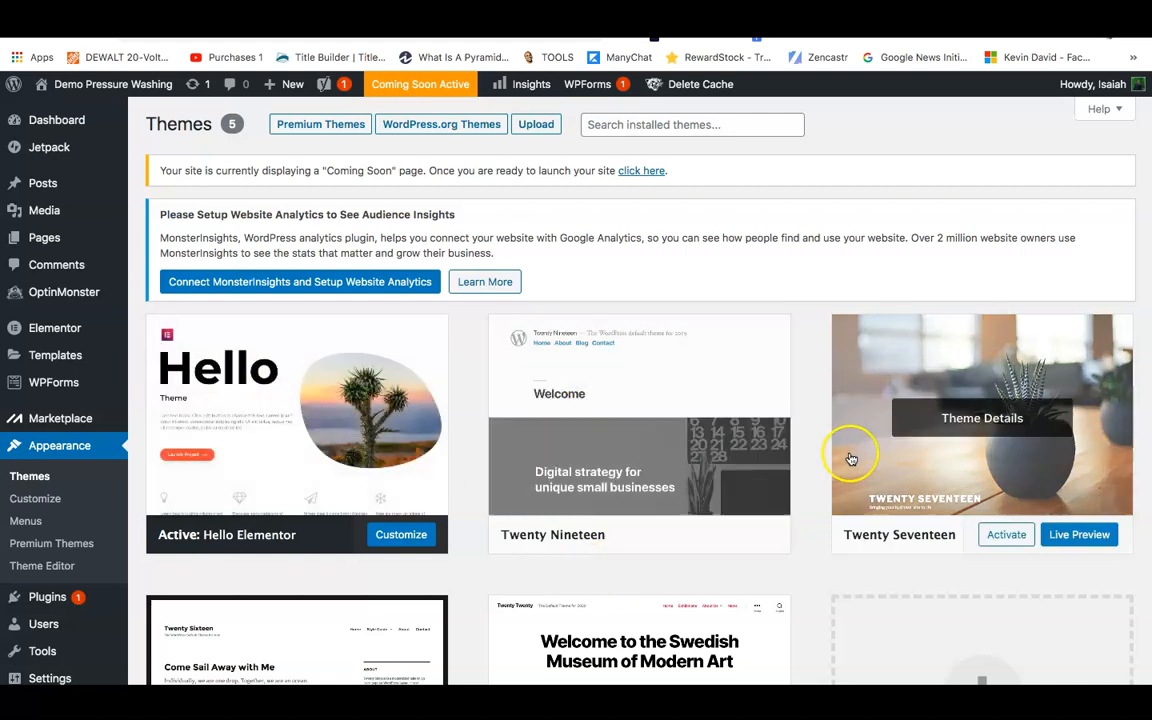
pyautogui.scroll(-2, 470, 632)
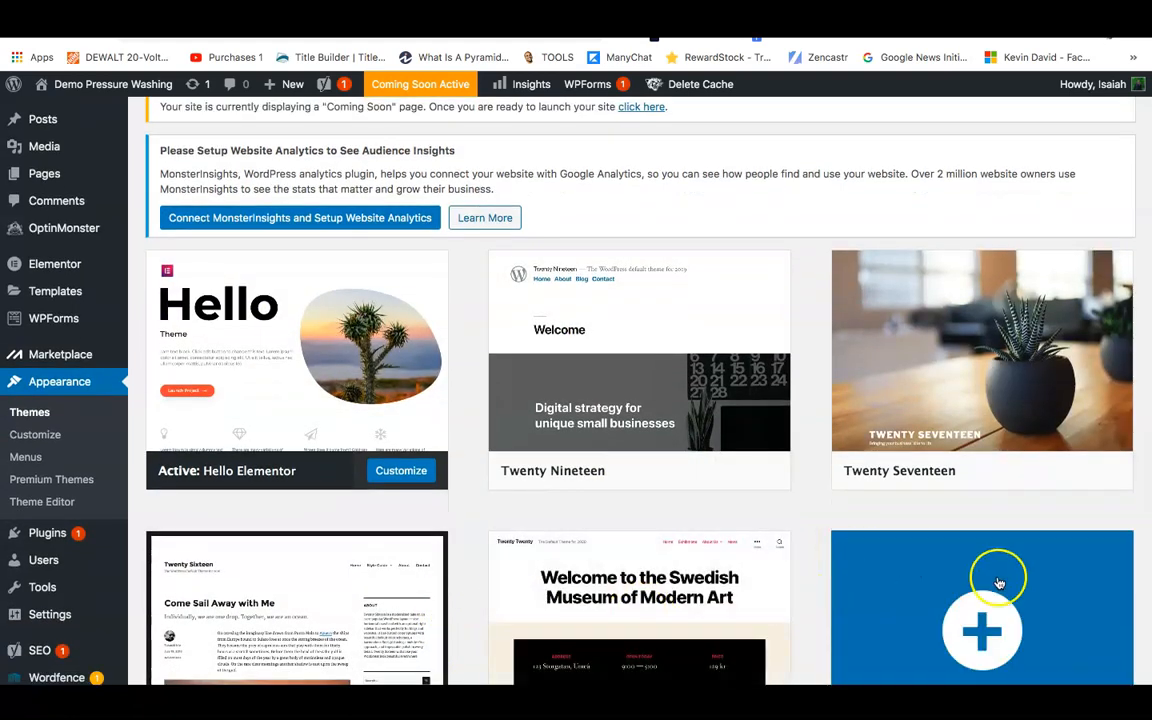
pyautogui.scroll(-4, 656, 489)
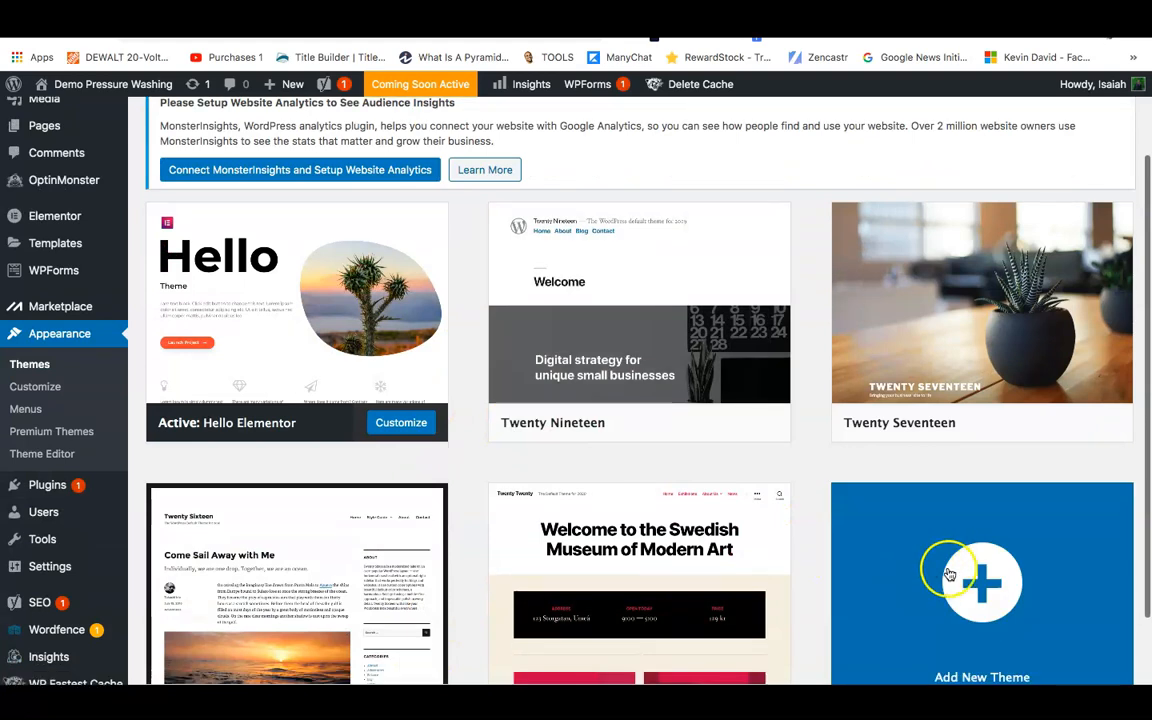
pyautogui.click(968, 558)
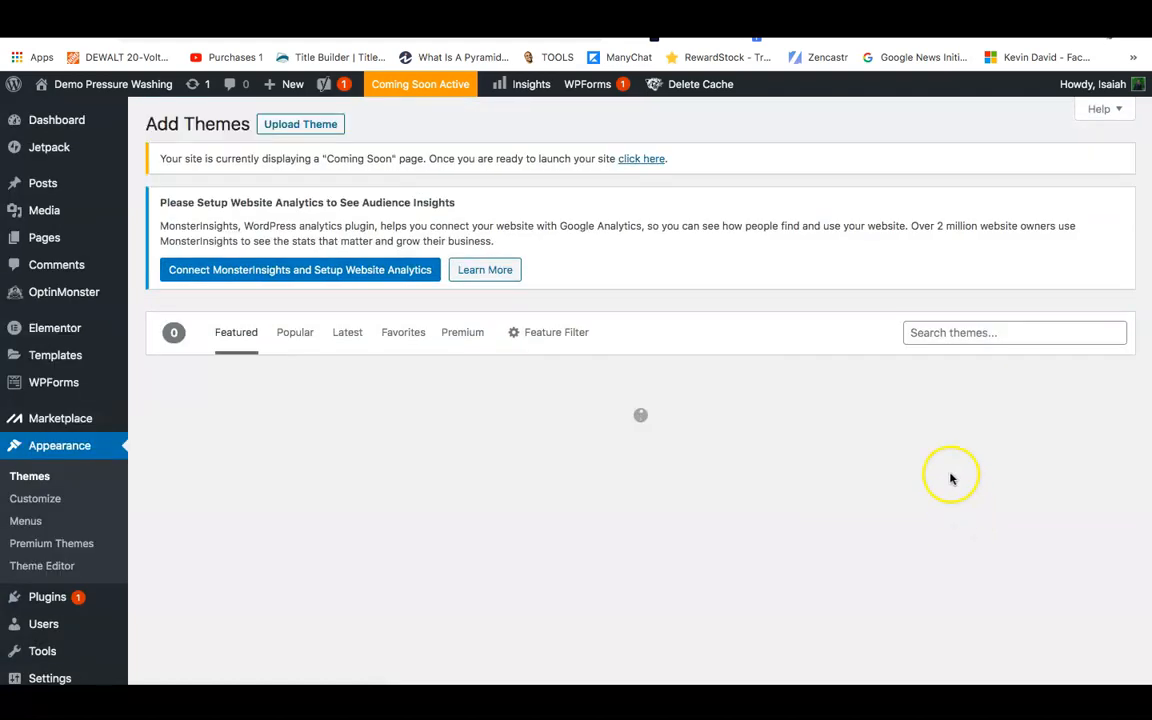
pyautogui.click(944, 336)
pyautogui.click(945, 357)
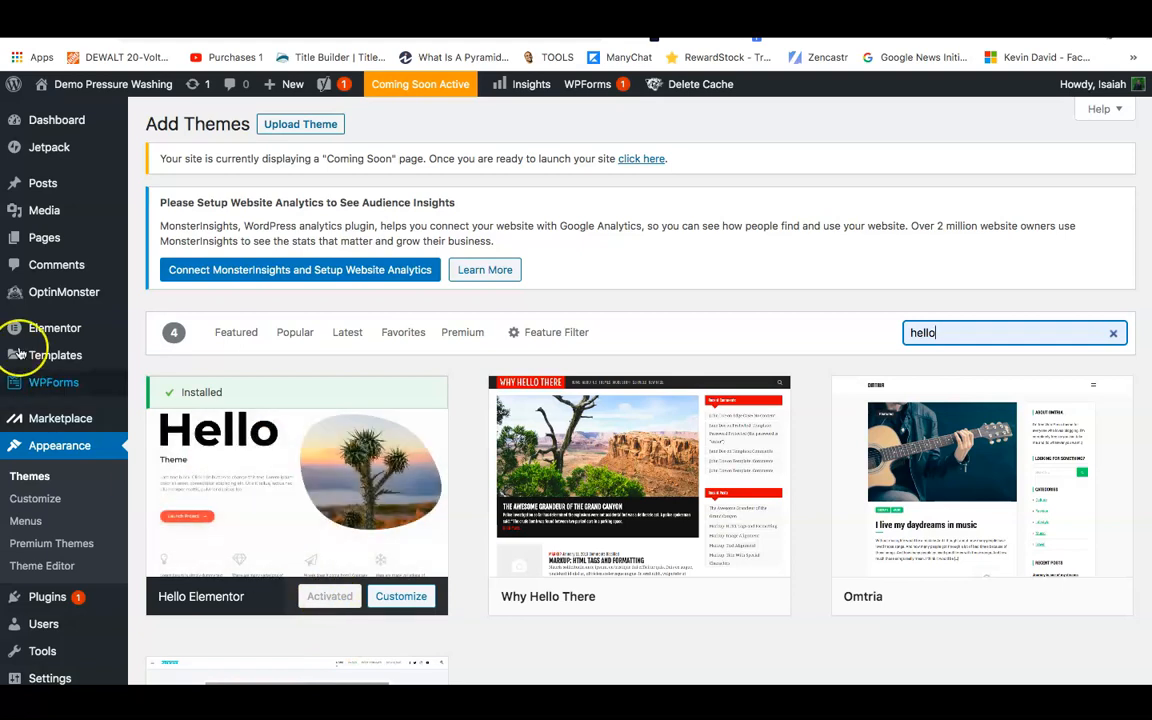
# Go to Elementor's Saved Templates page.
pyautogui.moveTo(35, 322)
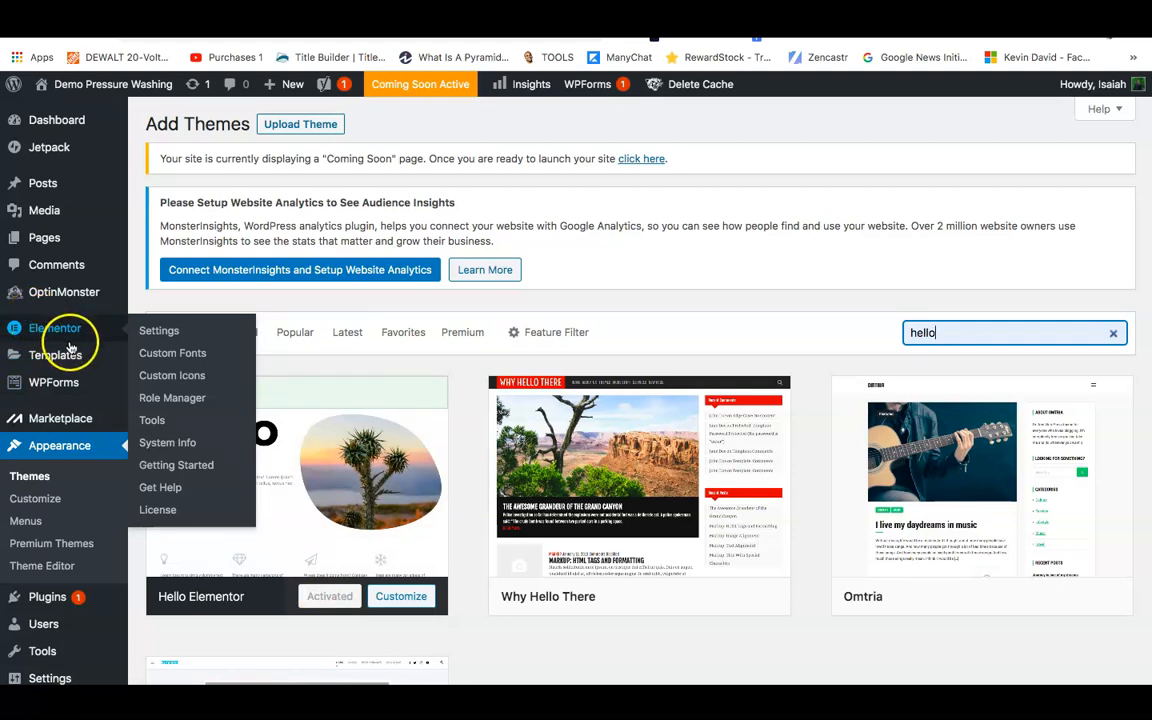
pyautogui.moveTo(72, 352)
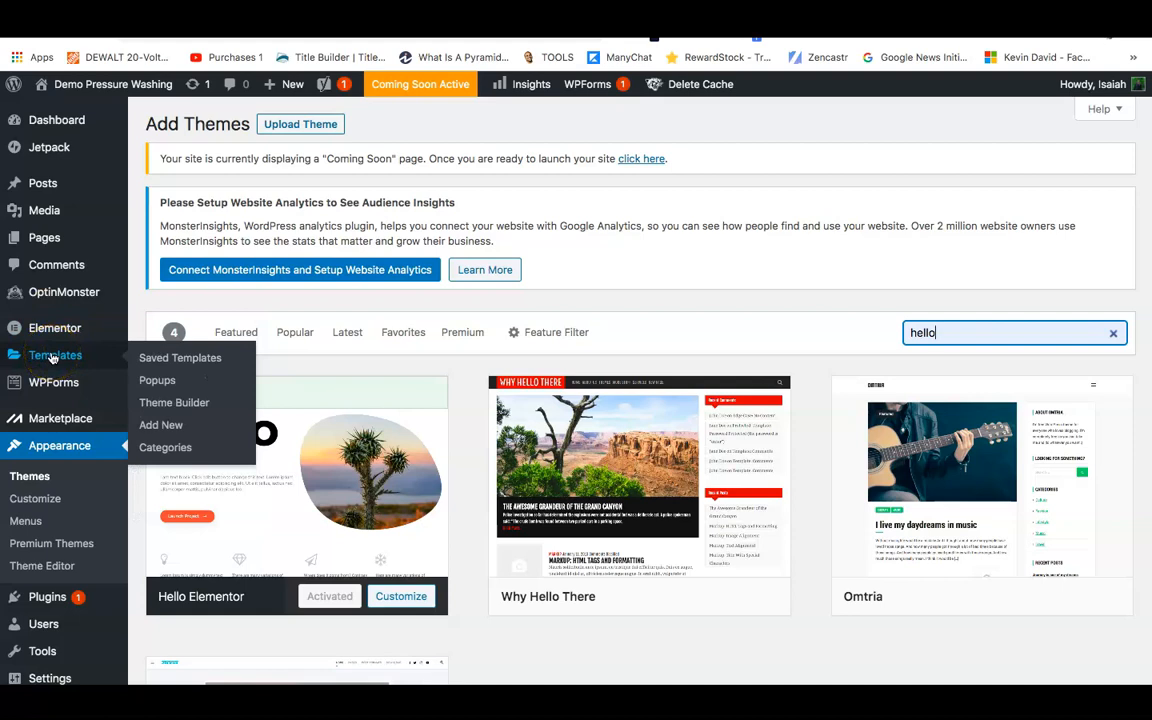
pyautogui.click(53, 358)
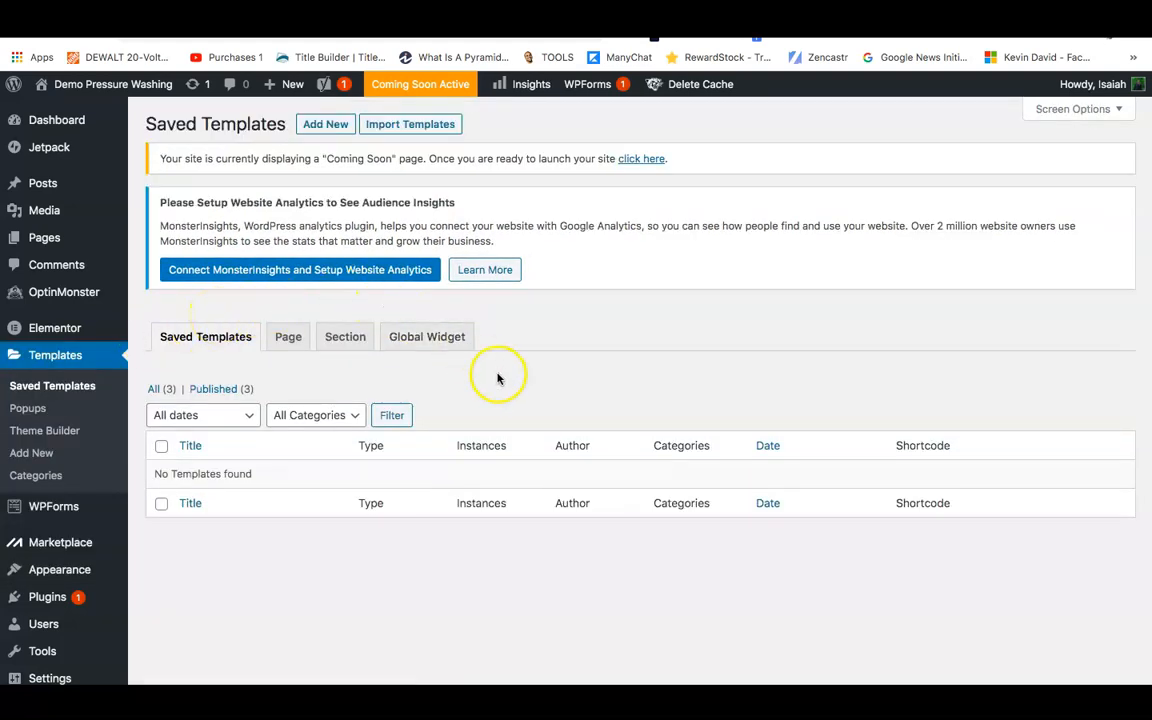
# Create a new template of type Header and open it in Elementor.
pyautogui.click(322, 123)
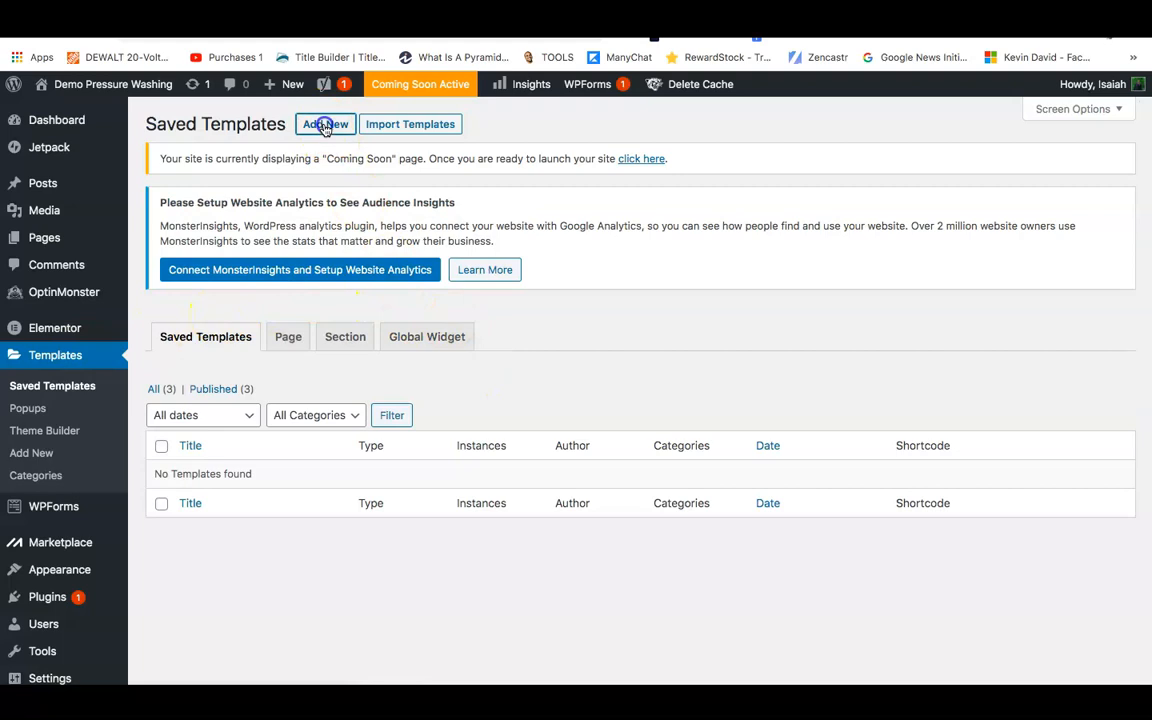
pyautogui.click(658, 386)
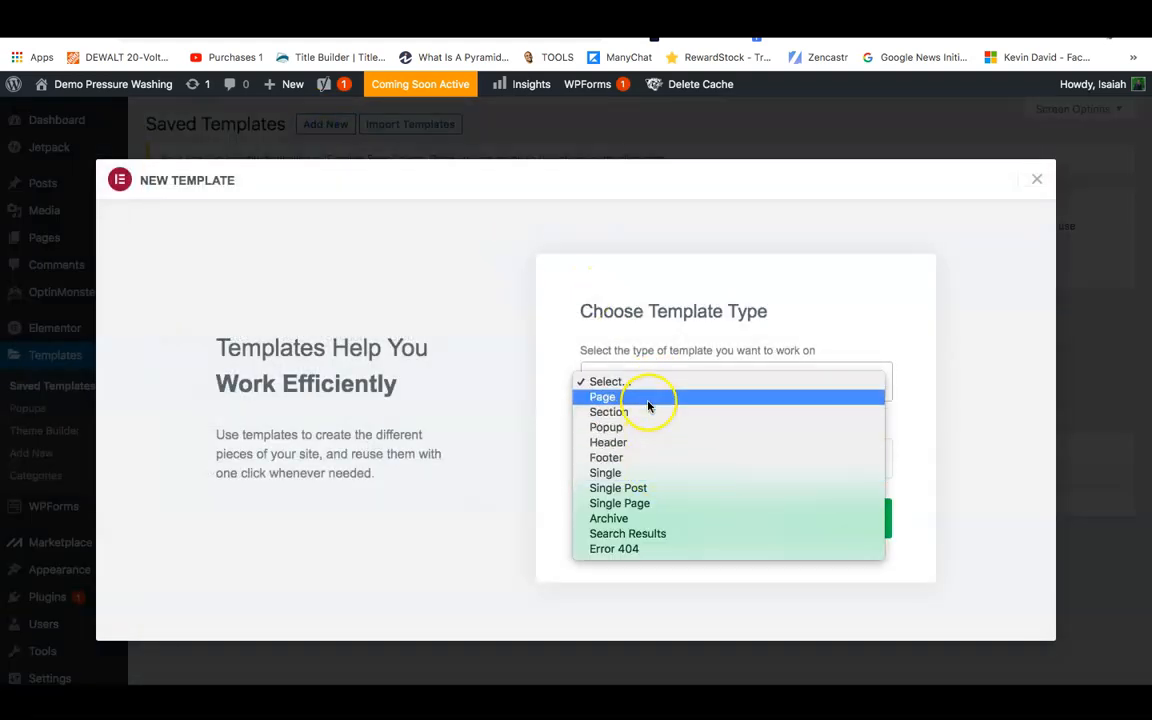
pyautogui.click(647, 442)
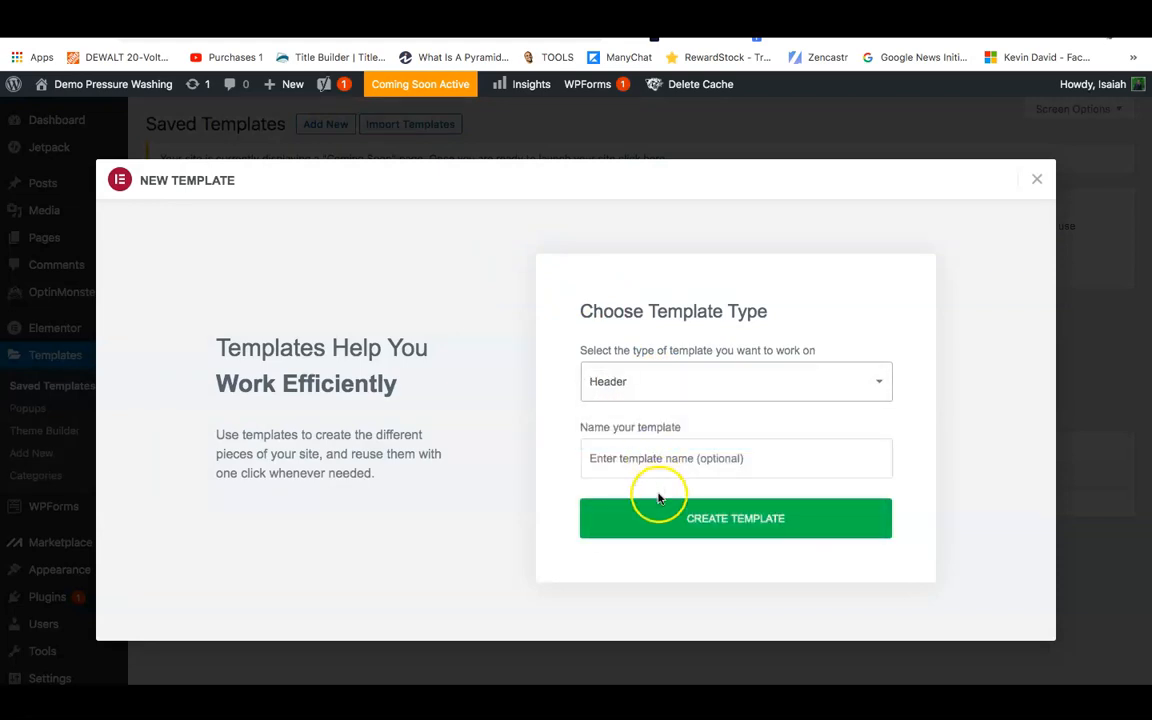
pyautogui.click(656, 527)
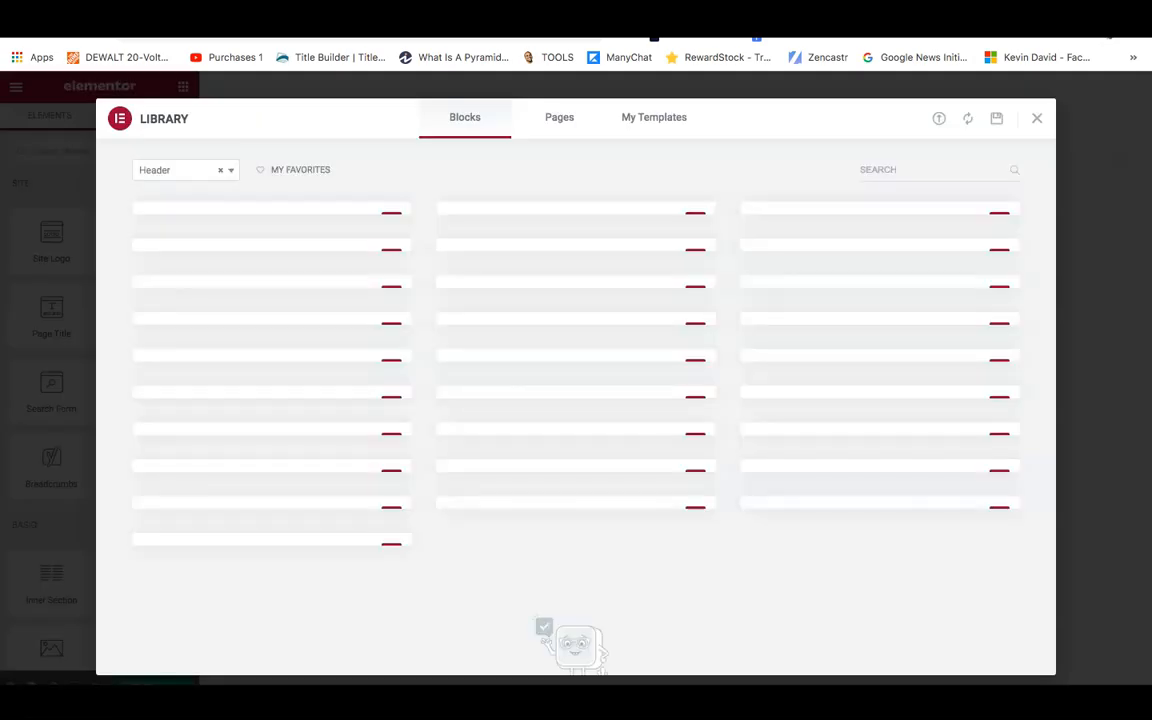
# Look through the Library's header blocks and insert the Darkside block.
pyautogui.scroll(-5, 727, 523)
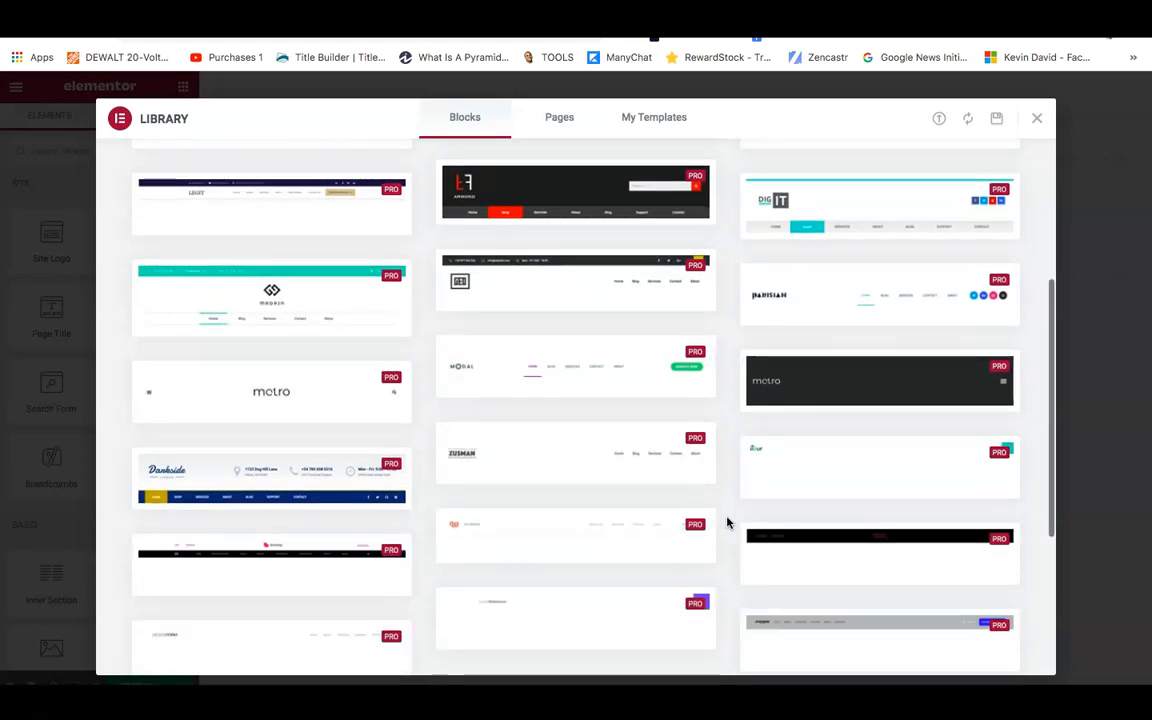
pyautogui.scroll(5, 640, 504)
pyautogui.scroll(1, 590, 412)
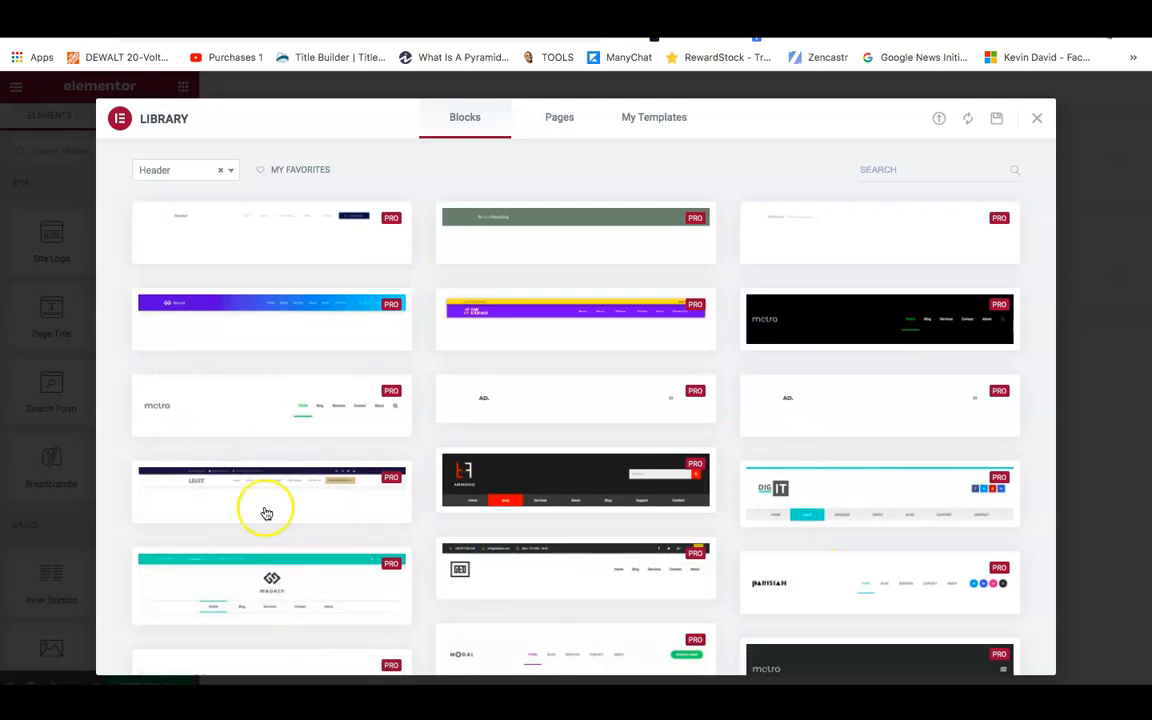
pyautogui.scroll(-2, 560, 432)
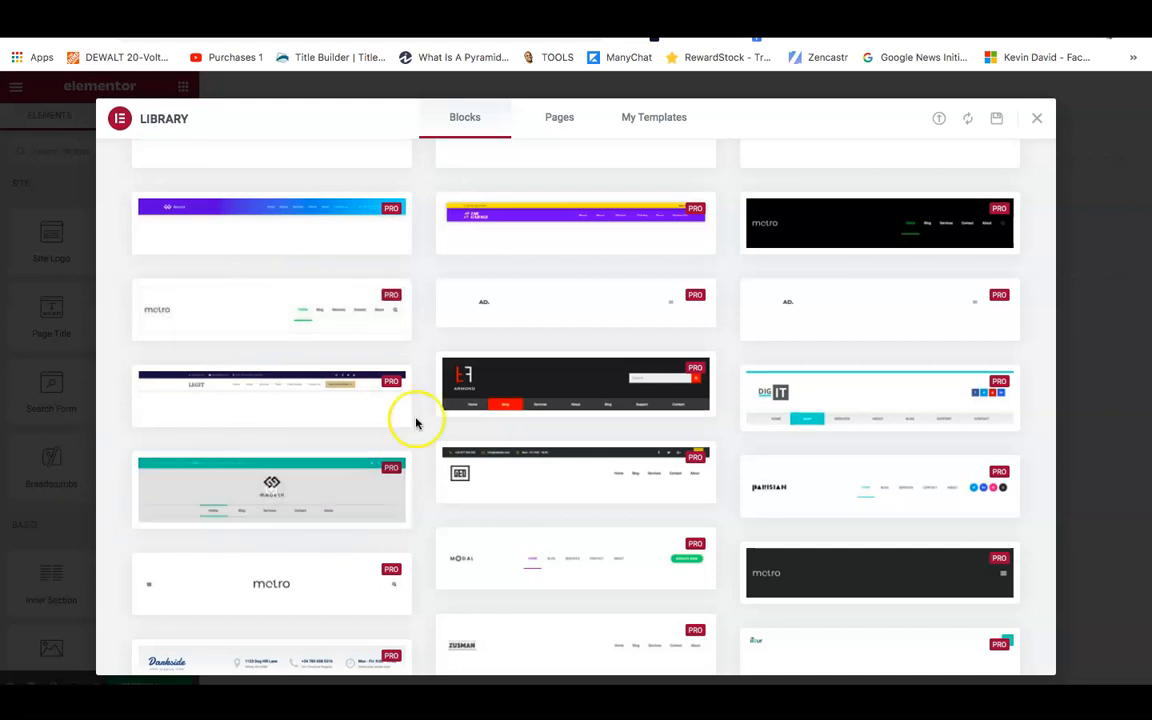
pyautogui.scroll(-3, 591, 390)
pyautogui.scroll(-2, 594, 395)
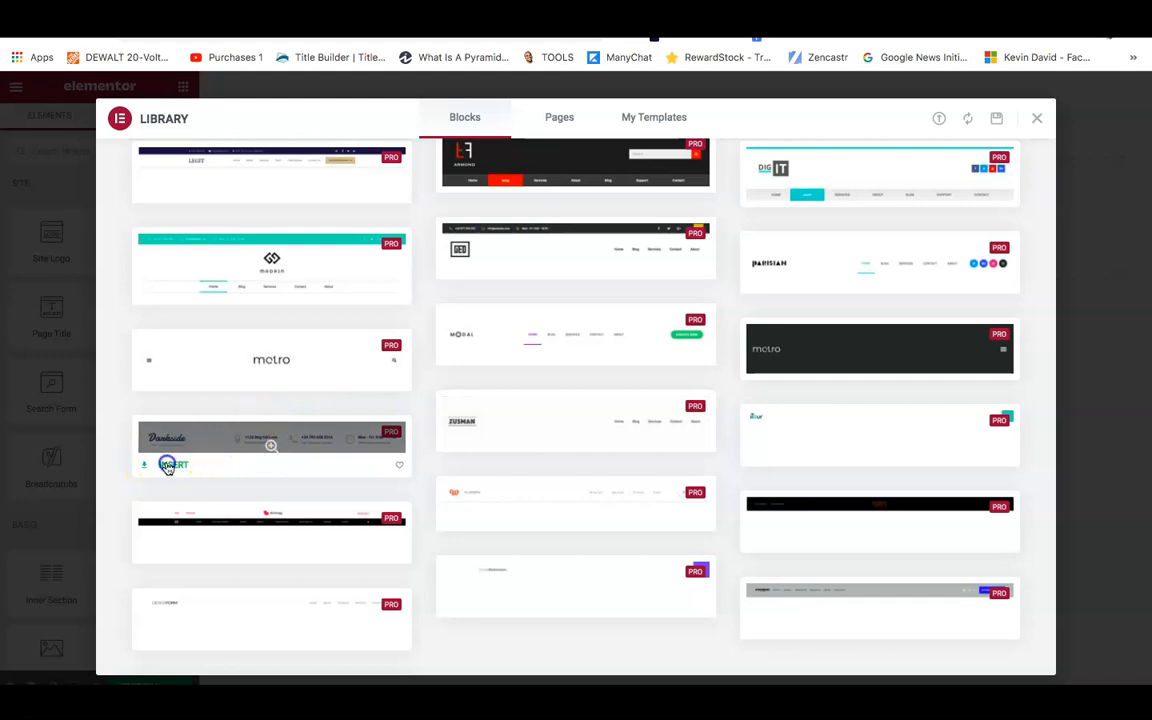
pyautogui.click(167, 466)
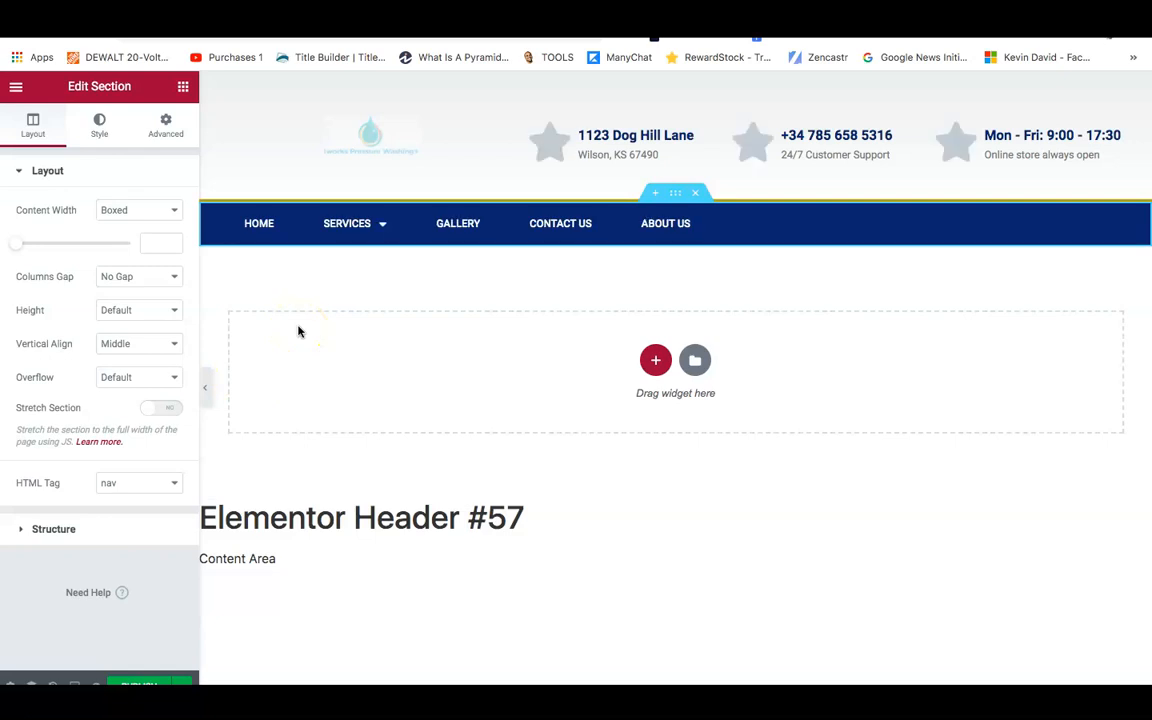
# Go to the WordPress dashboard and open Appearance > Customize for the Hello Elementor theme.
pyautogui.click(312, 277)
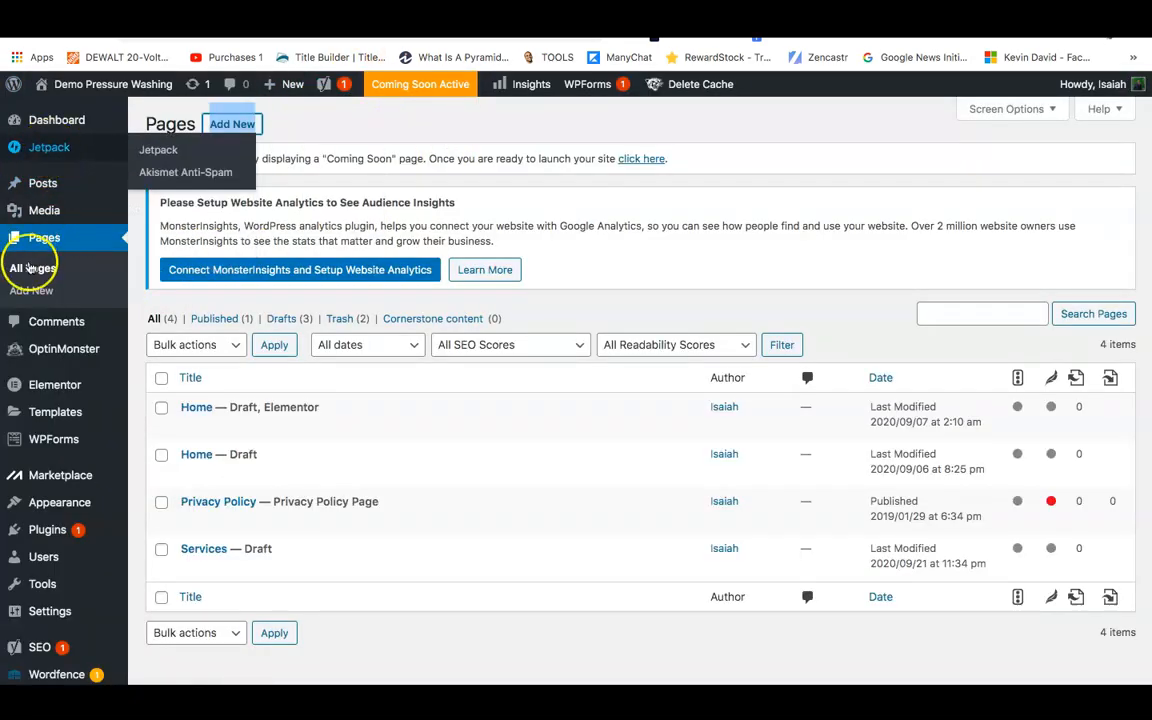
pyautogui.moveTo(110, 505)
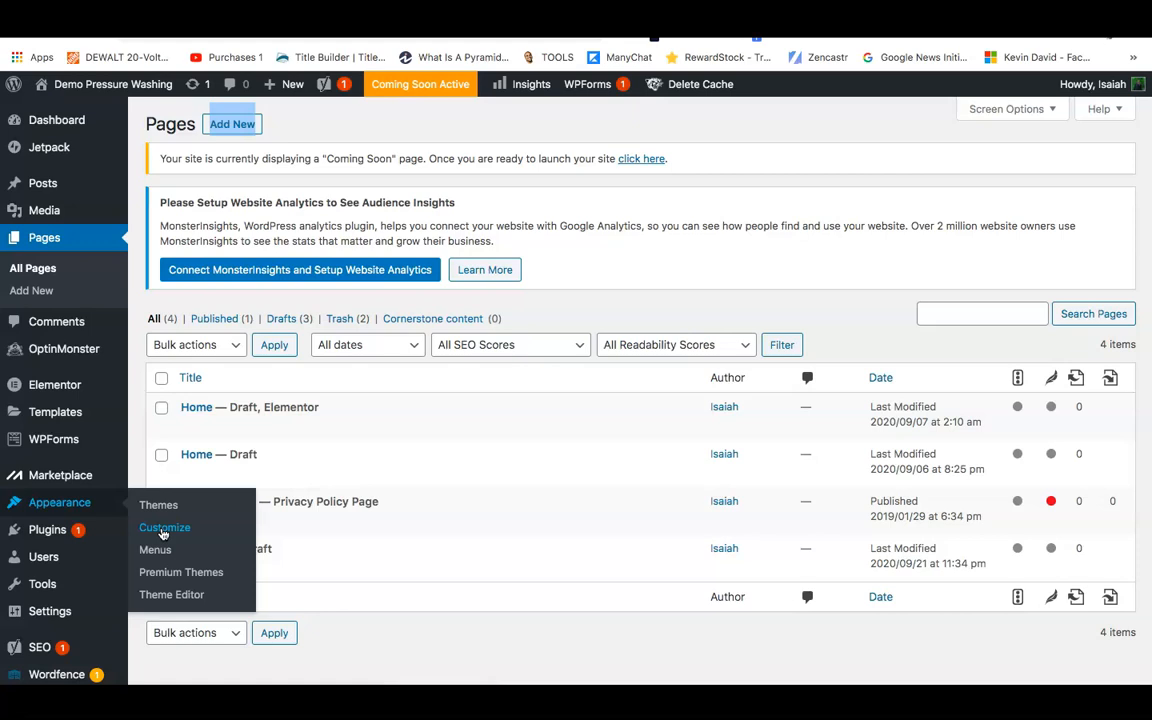
pyautogui.click(163, 532)
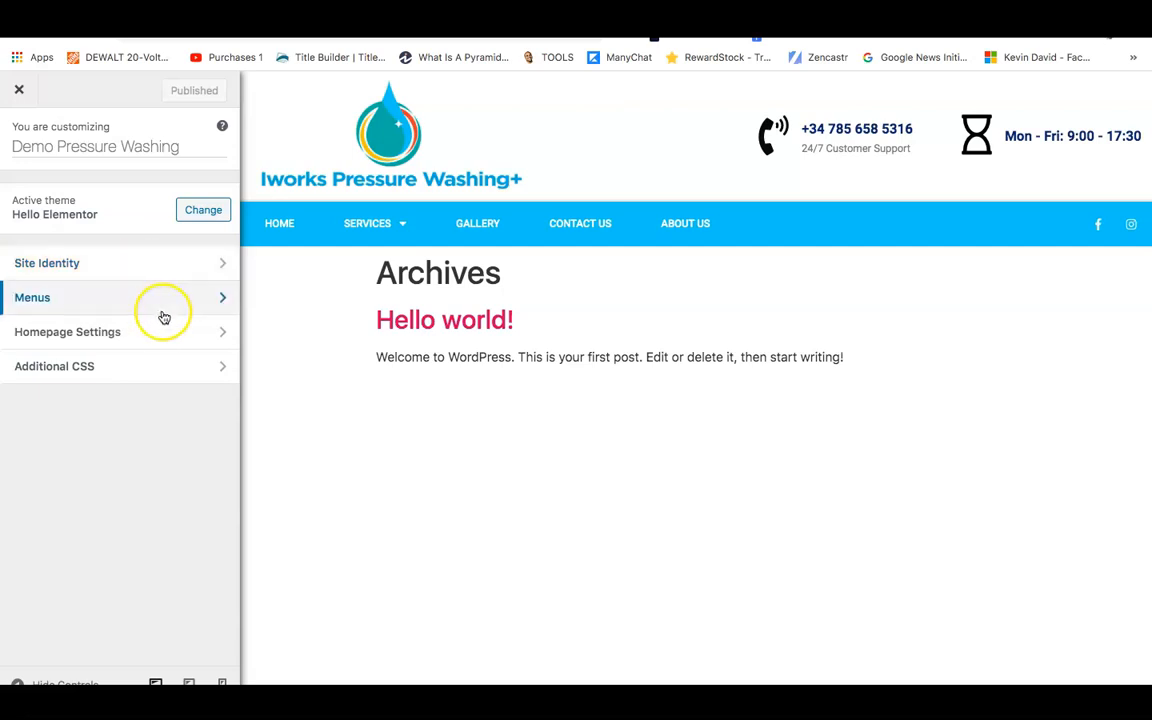
# In Site Identity, remove the existing site logo and start selecting a new logo.
pyautogui.click(118, 267)
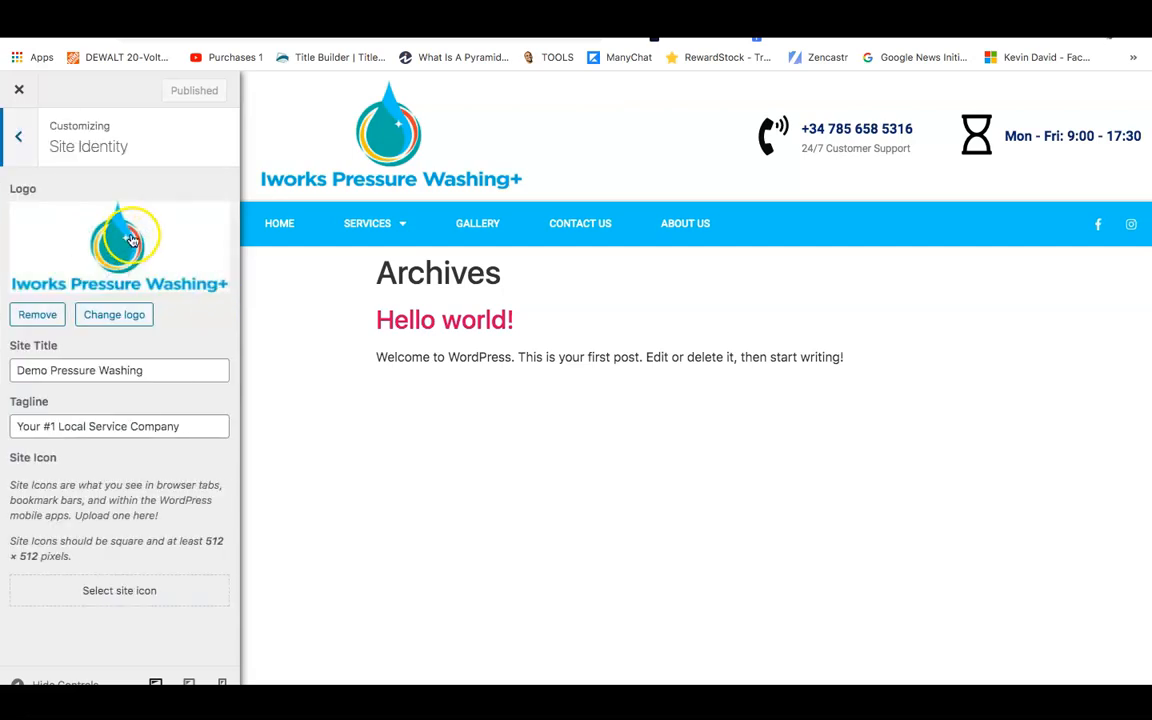
pyautogui.click(37, 315)
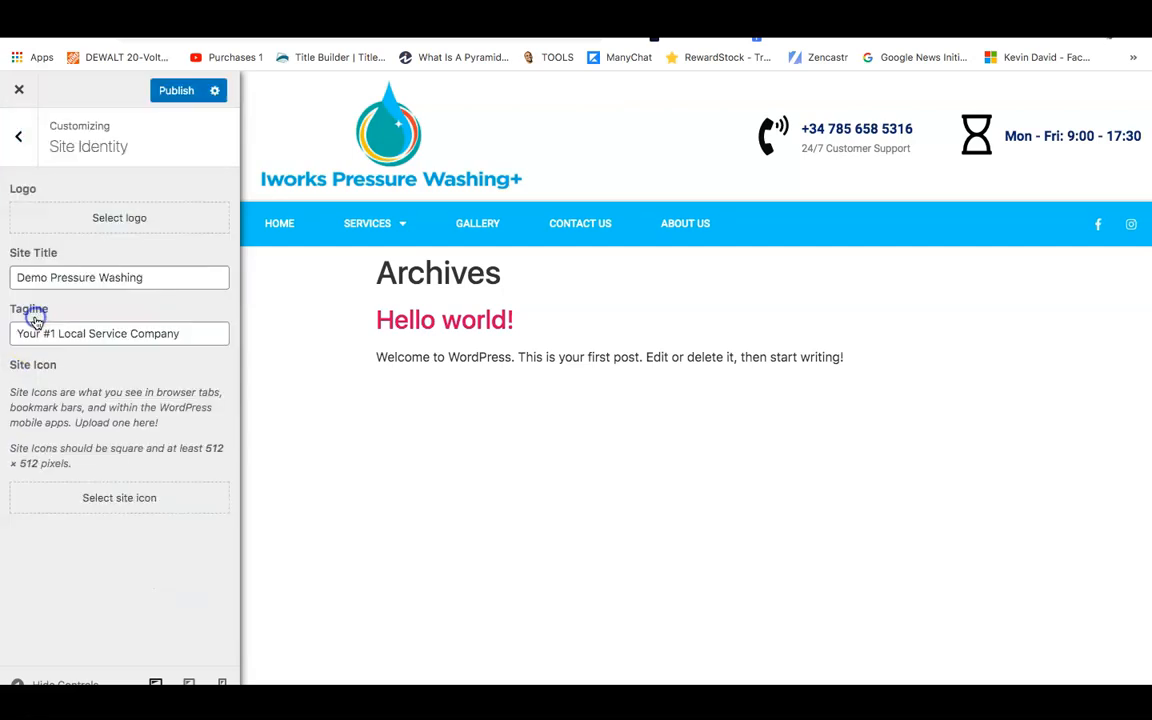
pyautogui.click(114, 210)
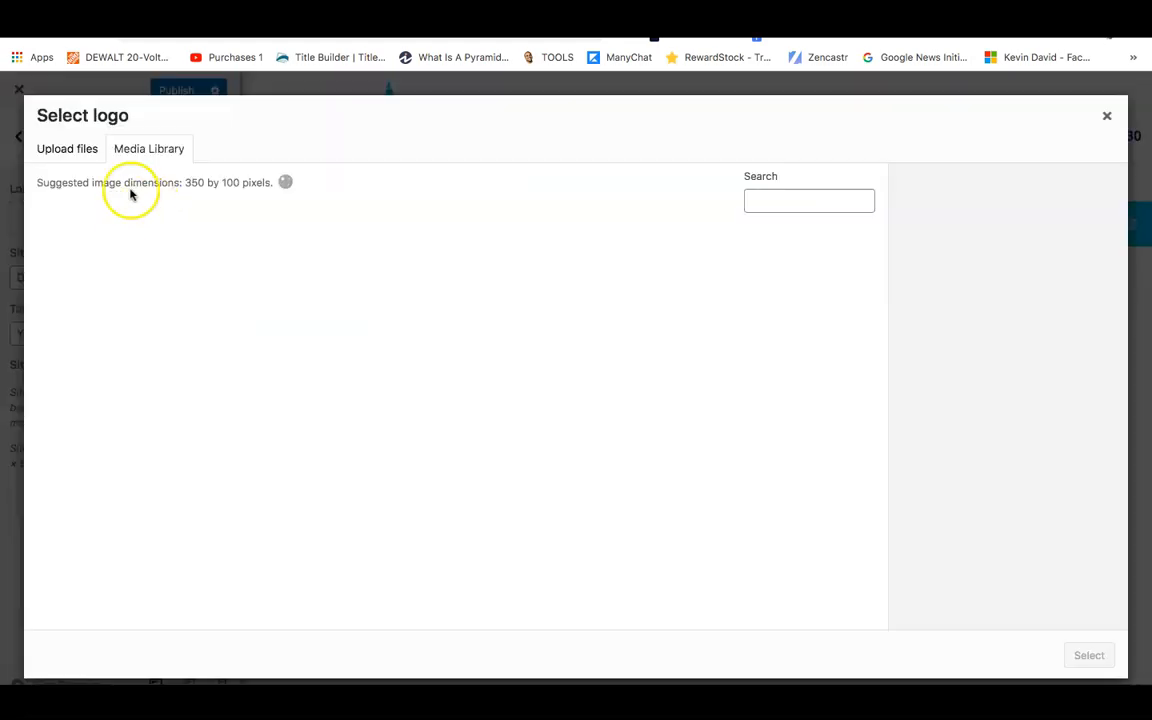
# Upload logo-1024x505.png from Downloads and select it as the site logo.
pyautogui.click(70, 150)
pyautogui.click(530, 399)
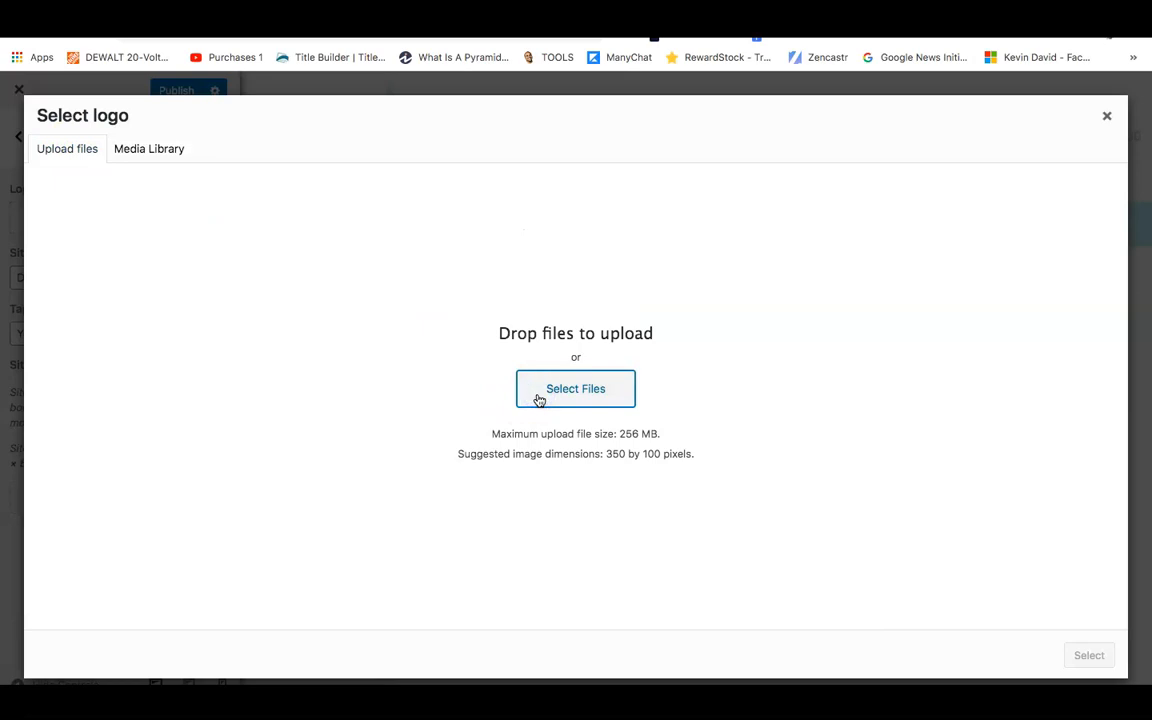
pyautogui.click(578, 388)
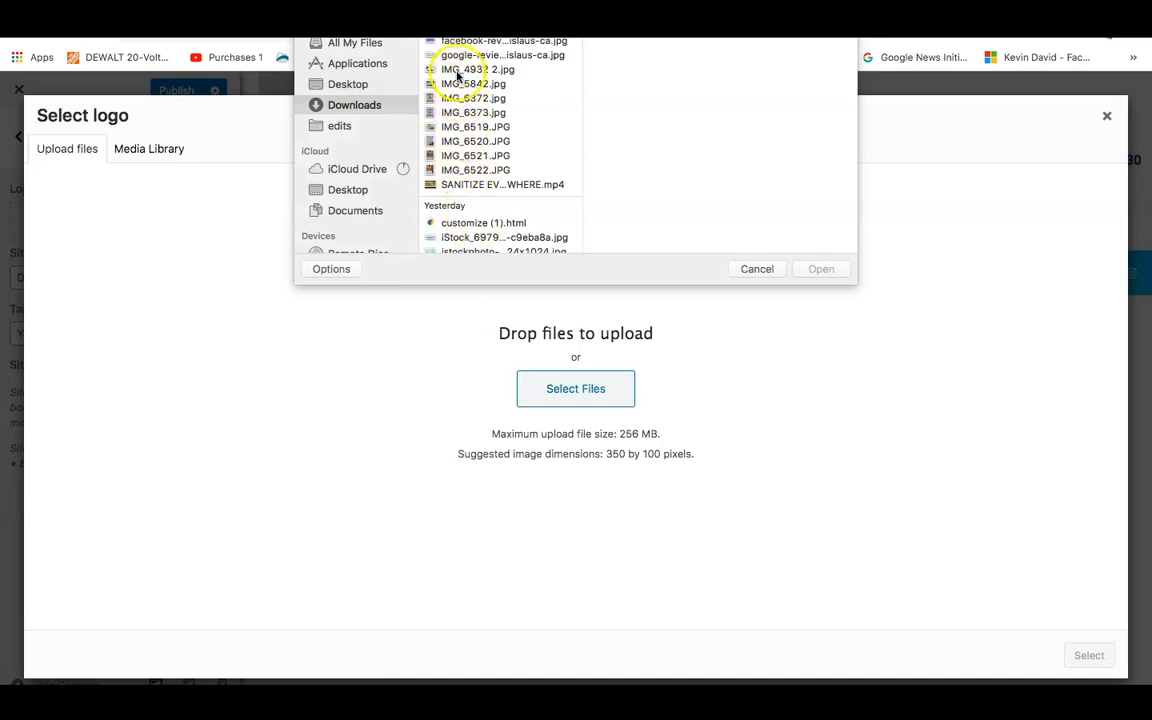
pyautogui.click(470, 129)
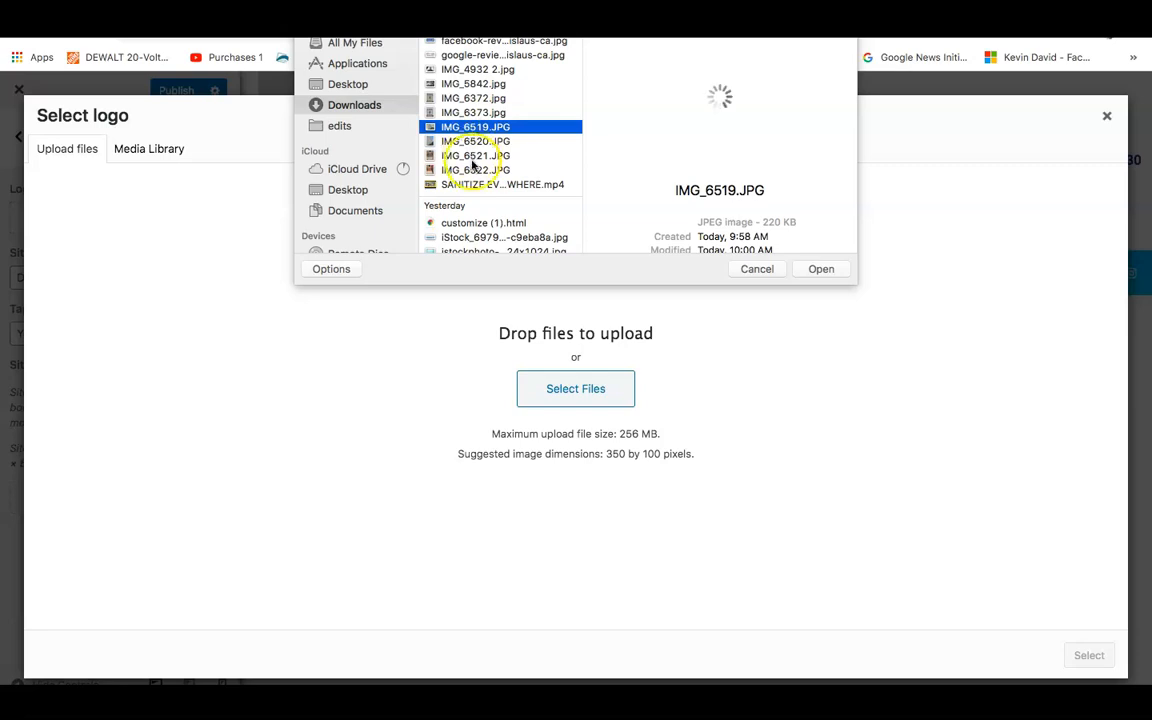
pyautogui.press('Down')
pyautogui.press('Down')
pyautogui.press('Down')
pyautogui.press('Down')
pyautogui.press('Down')
pyautogui.press('Down')
pyautogui.press('Down')
pyautogui.press('Down')
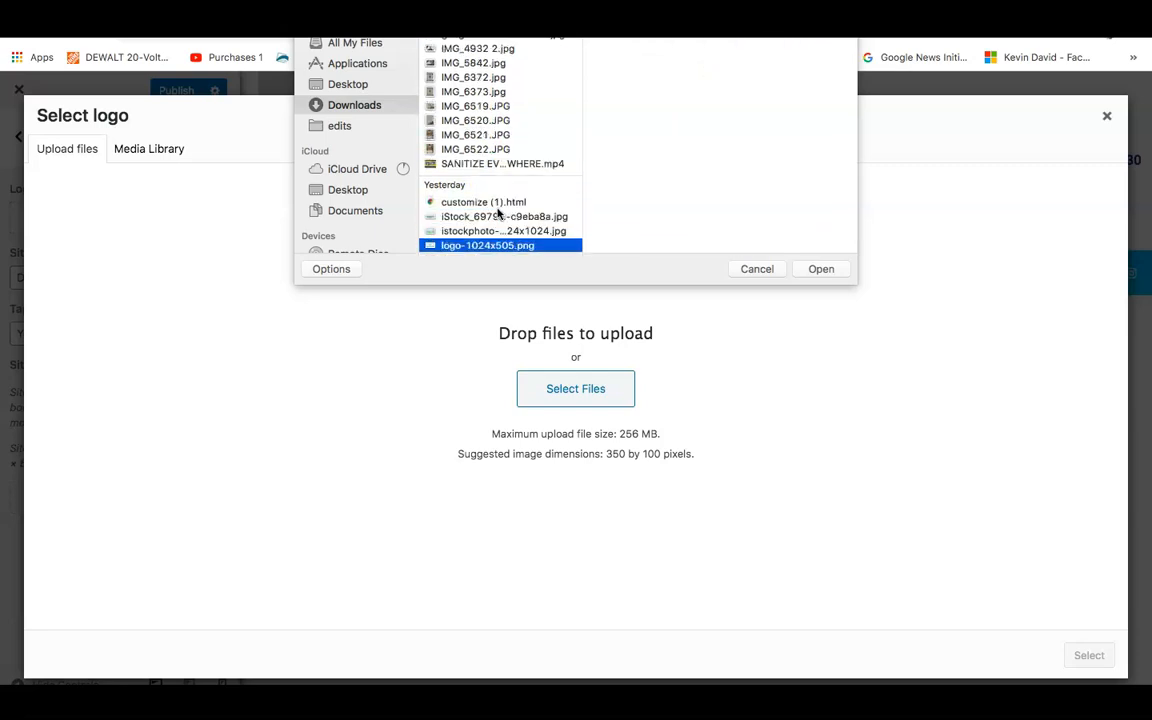
pyautogui.press('Down')
pyautogui.click(500, 232)
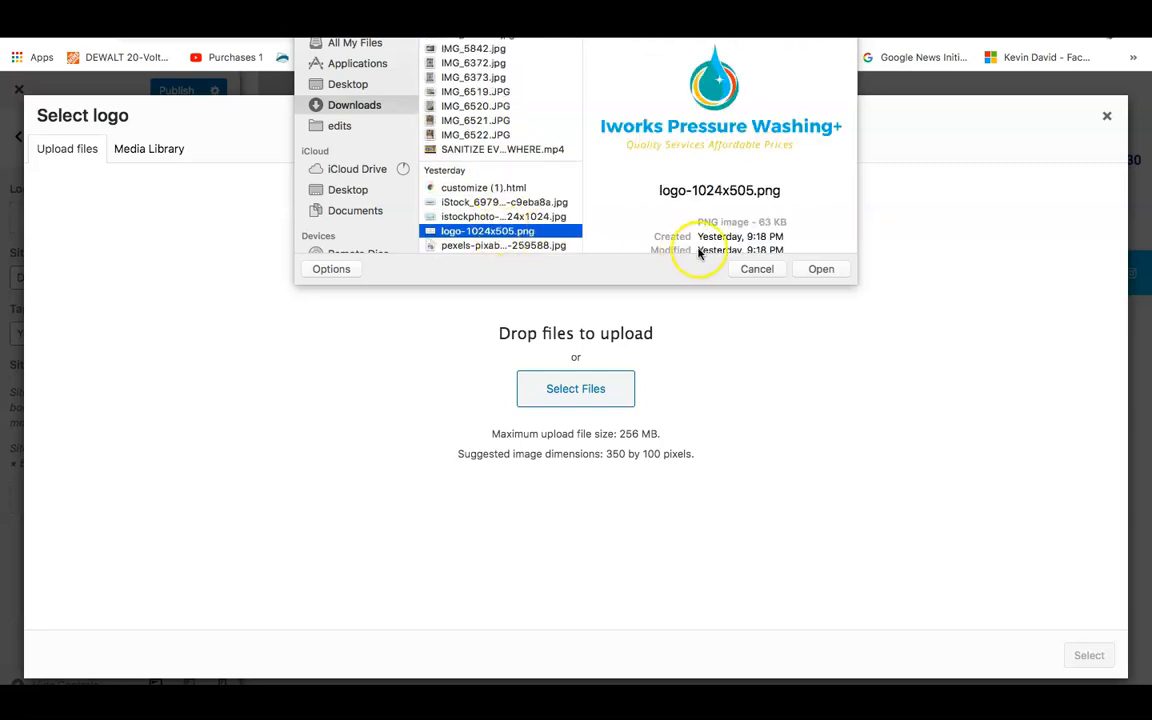
pyautogui.click(825, 268)
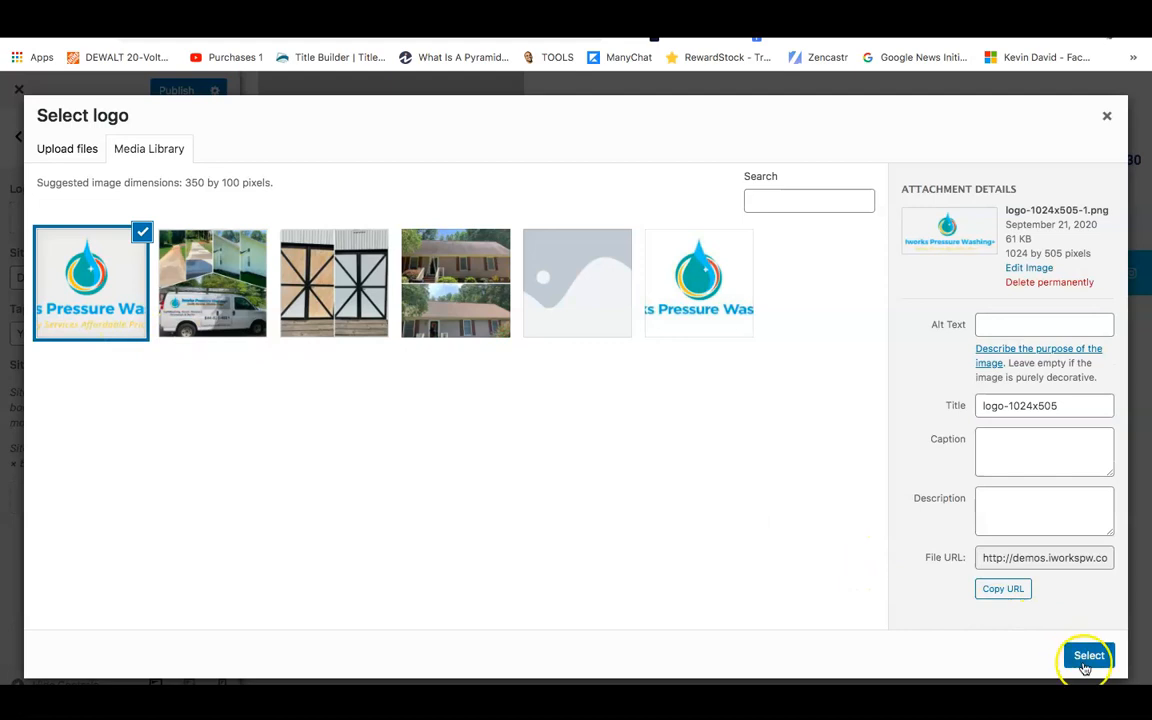
pyautogui.click(1088, 658)
# Adjust the crop to cover the logo's top and tagline, trimming empty left and right space.
pyautogui.moveTo(578, 227); pyautogui.dragTo(558, 168)
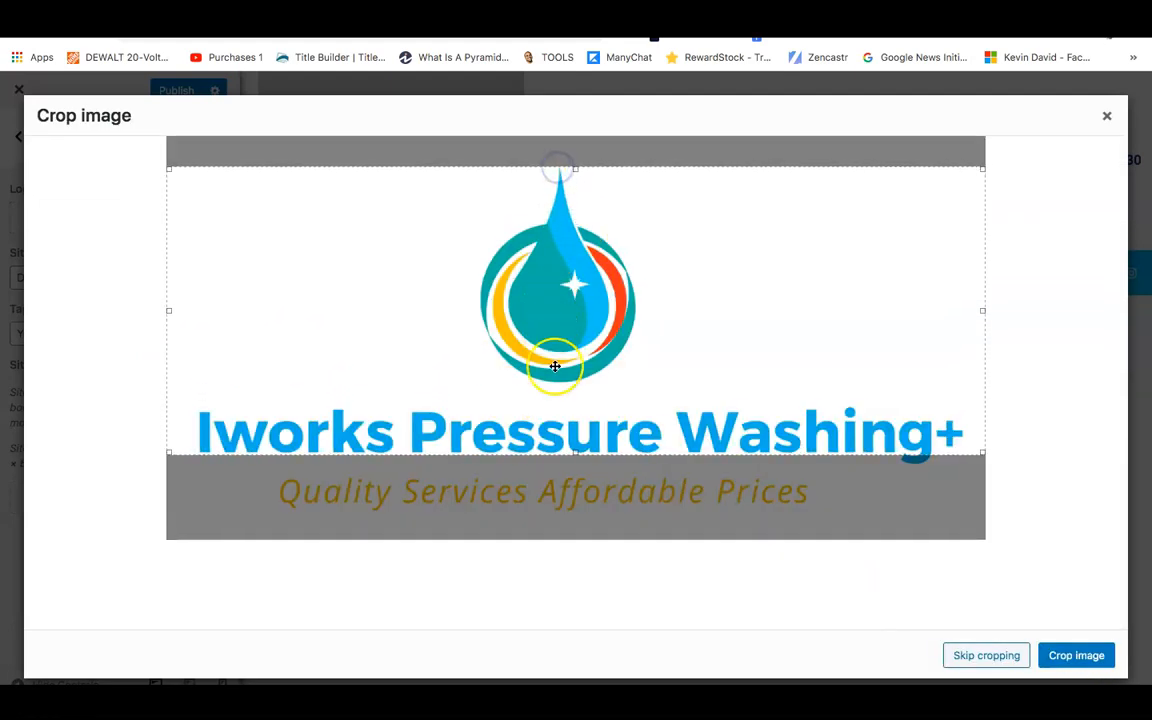
pyautogui.moveTo(576, 452); pyautogui.dragTo(579, 518)
pyautogui.moveTo(167, 341); pyautogui.dragTo(195, 347)
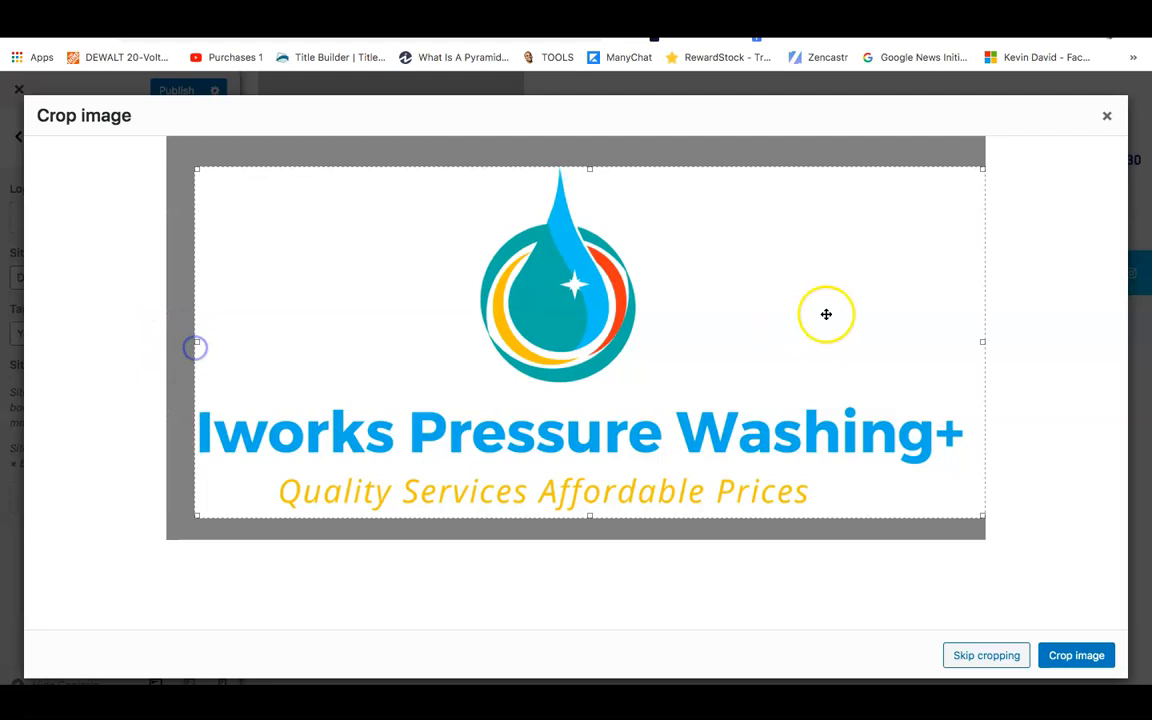
pyautogui.moveTo(982, 341); pyautogui.dragTo(967, 343)
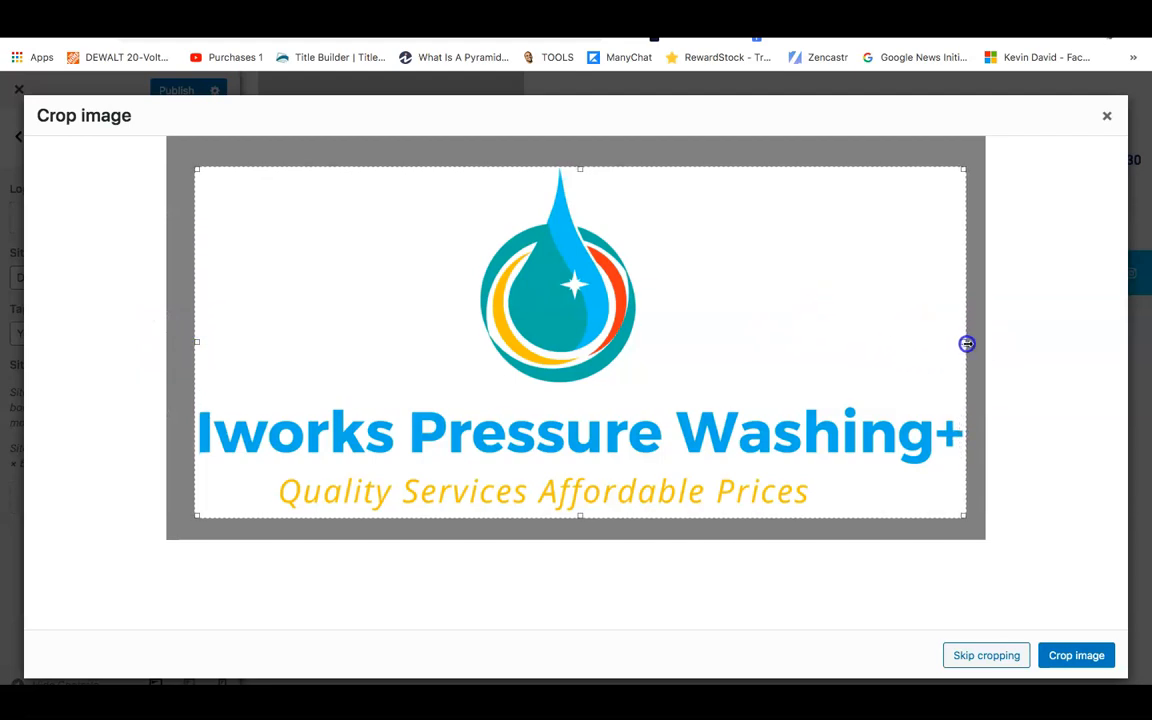
# Apply the logo crop and change the site title to 'Iworks Pressure Washing'.
pyautogui.click(1098, 656)
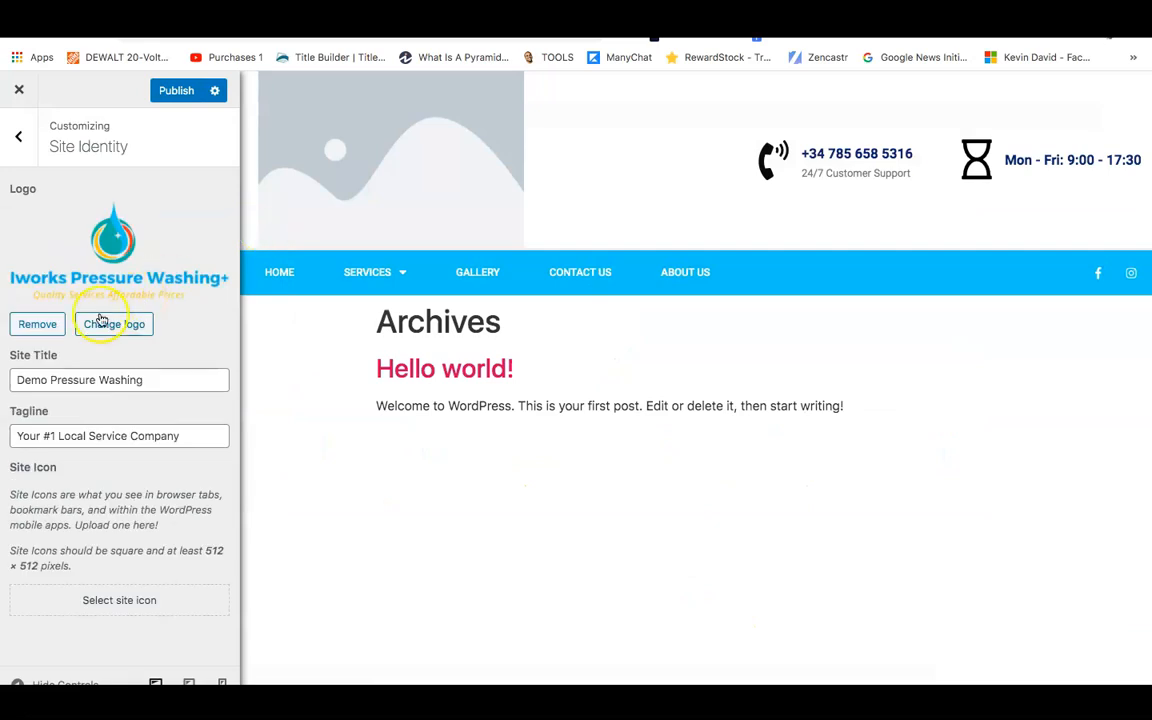
pyautogui.tripleClick(81, 380)
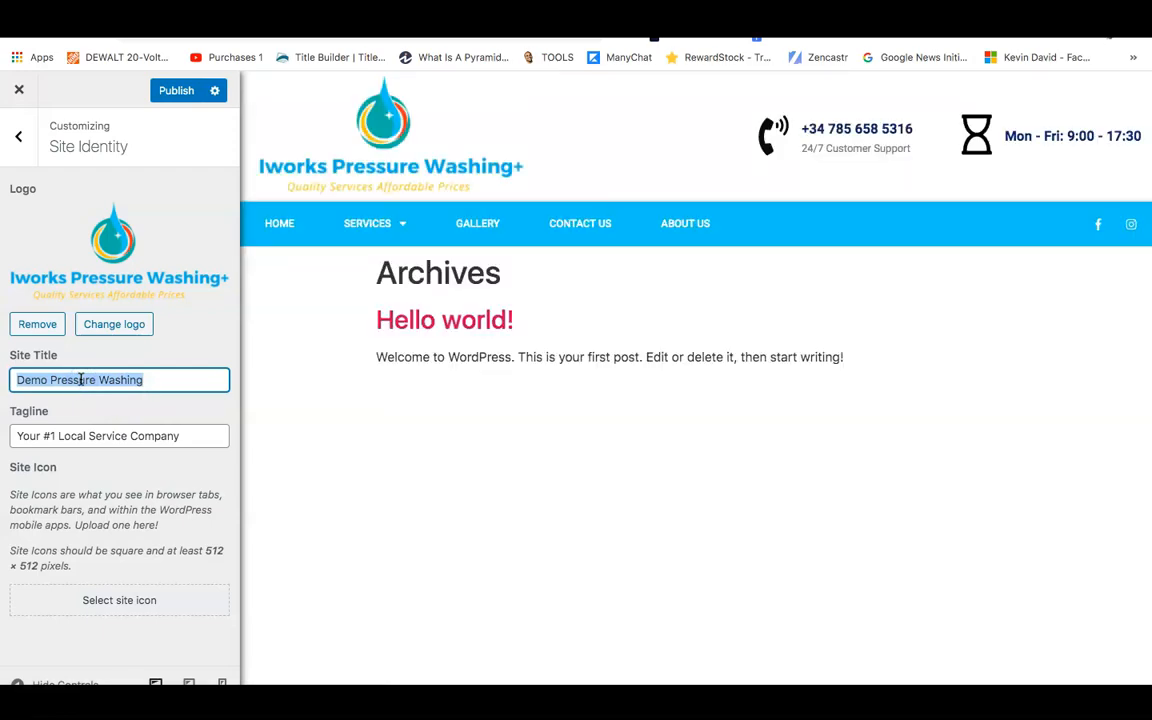
pyautogui.press('BackSpace')
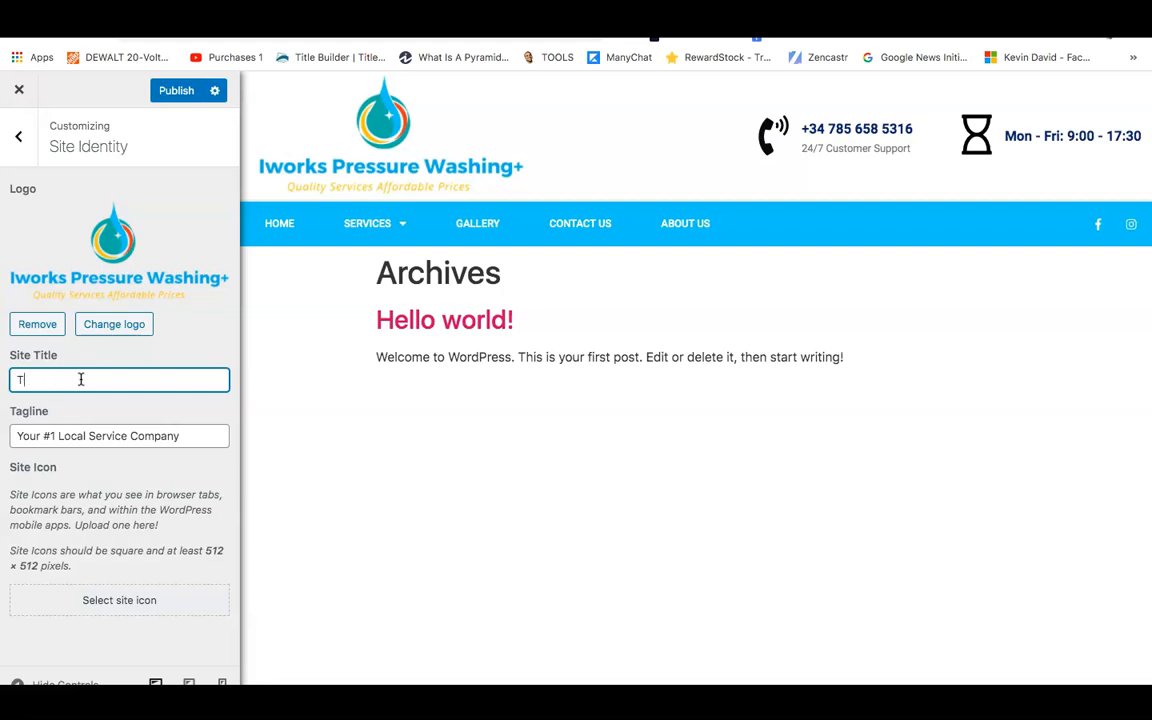
pyautogui.press('BackSpace')
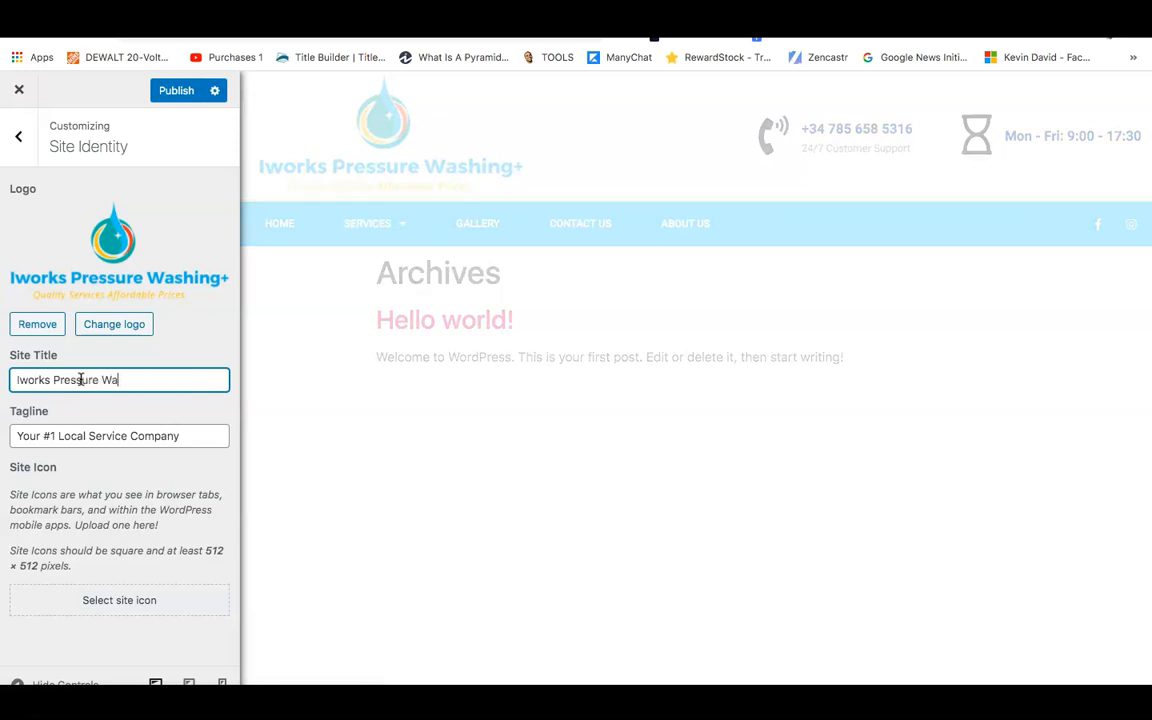
pyautogui.click(19, 142)
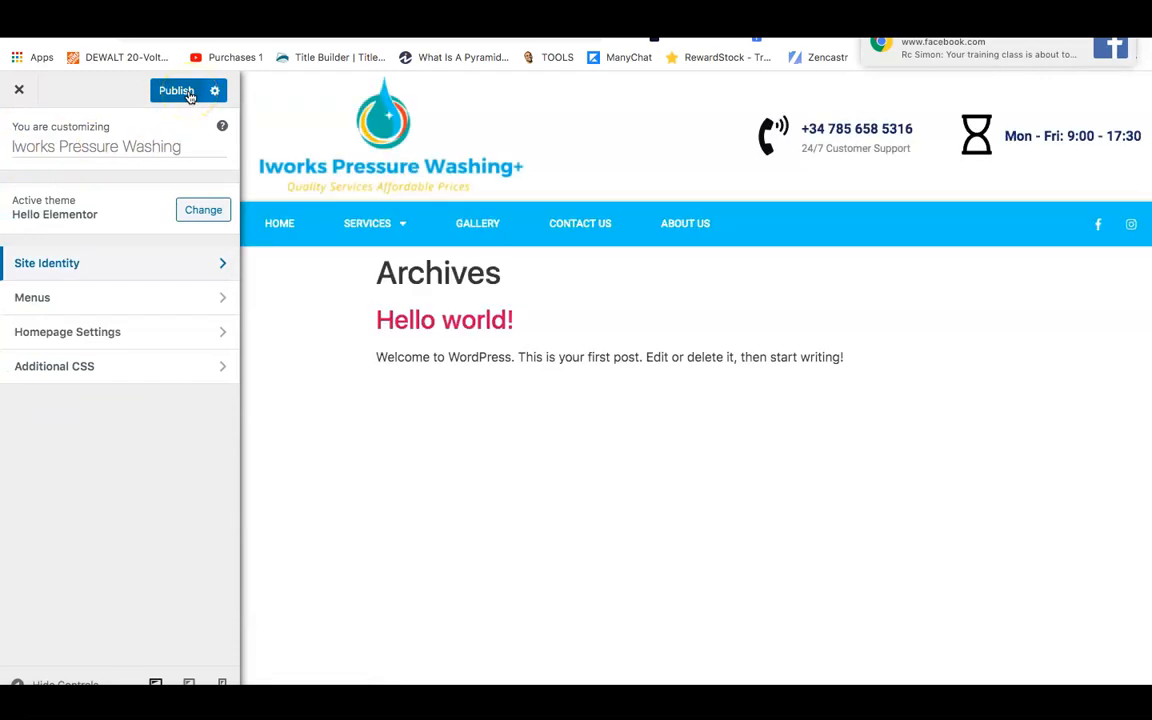
# Publish the Customizer changes and reload the Elementor Header #57 editor to show the new logo.
pyautogui.click(188, 92)
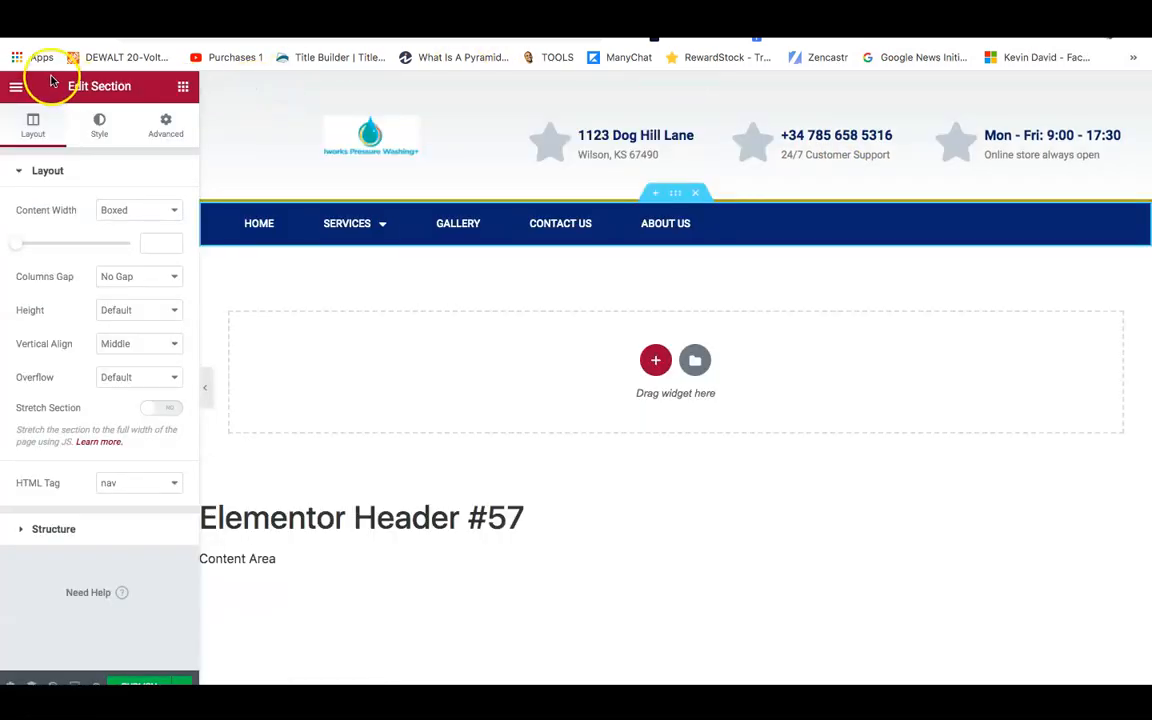
pyautogui.press('super+r')
pyautogui.click(684, 218)
pyautogui.click(694, 222)
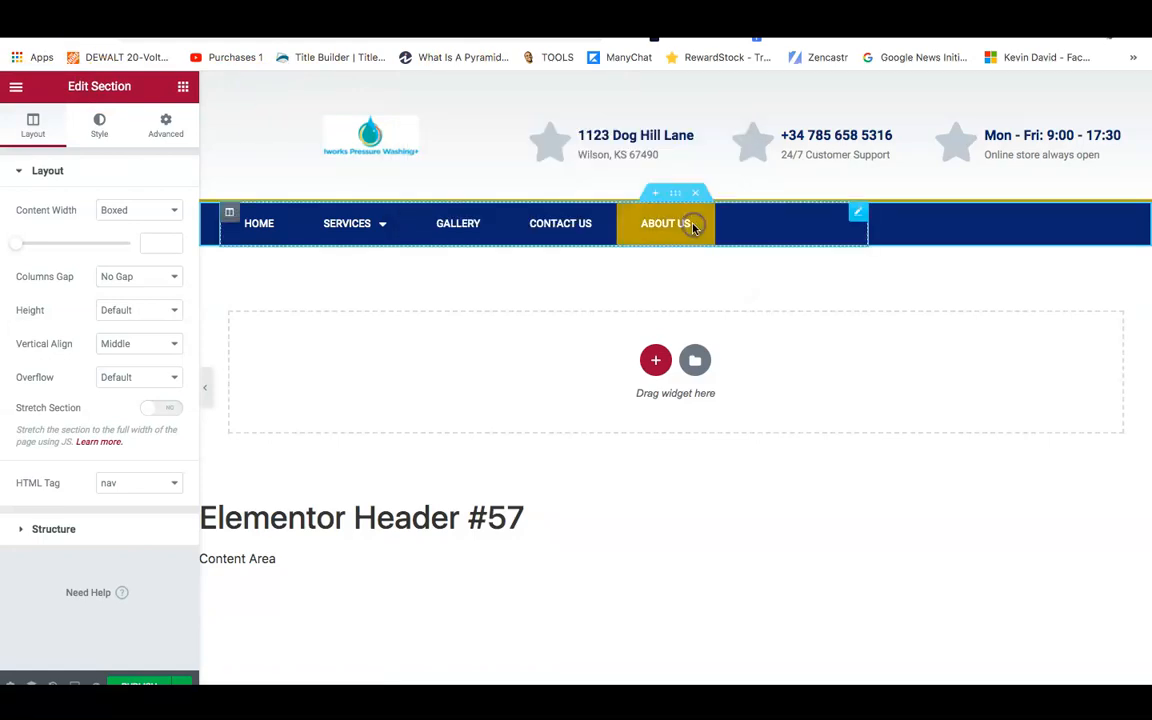
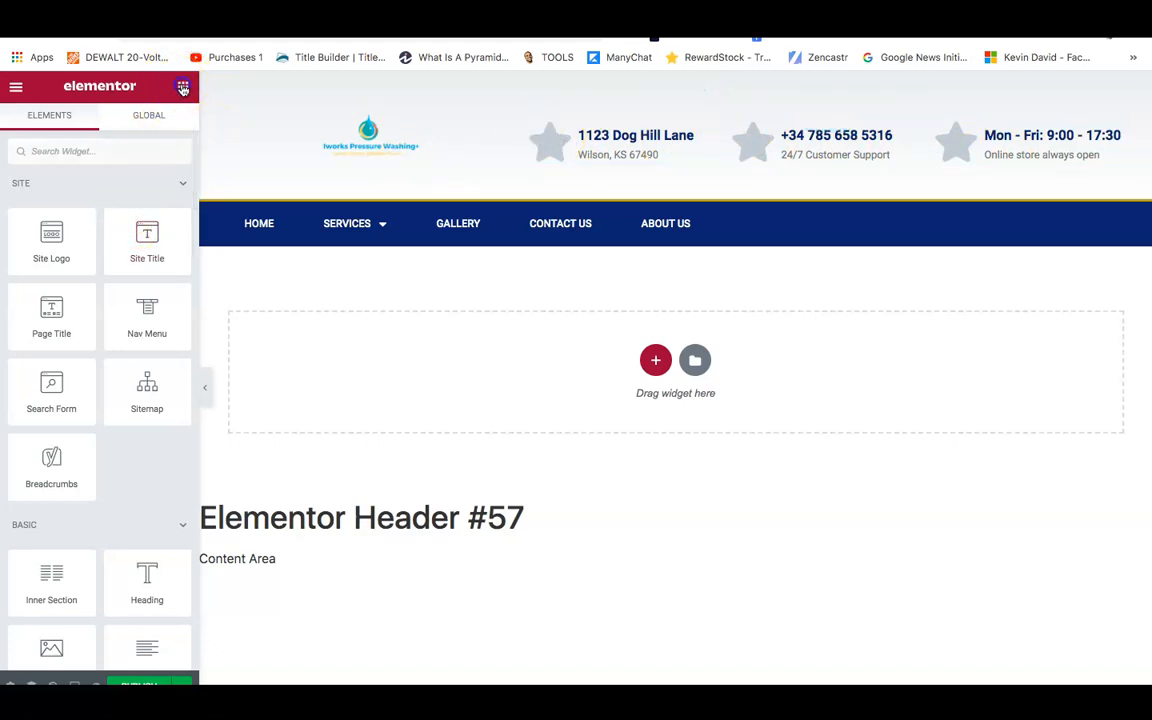
# Select the header logo, try adding a four-column section, then delete it.
pyautogui.scroll(-3, 167, 285)
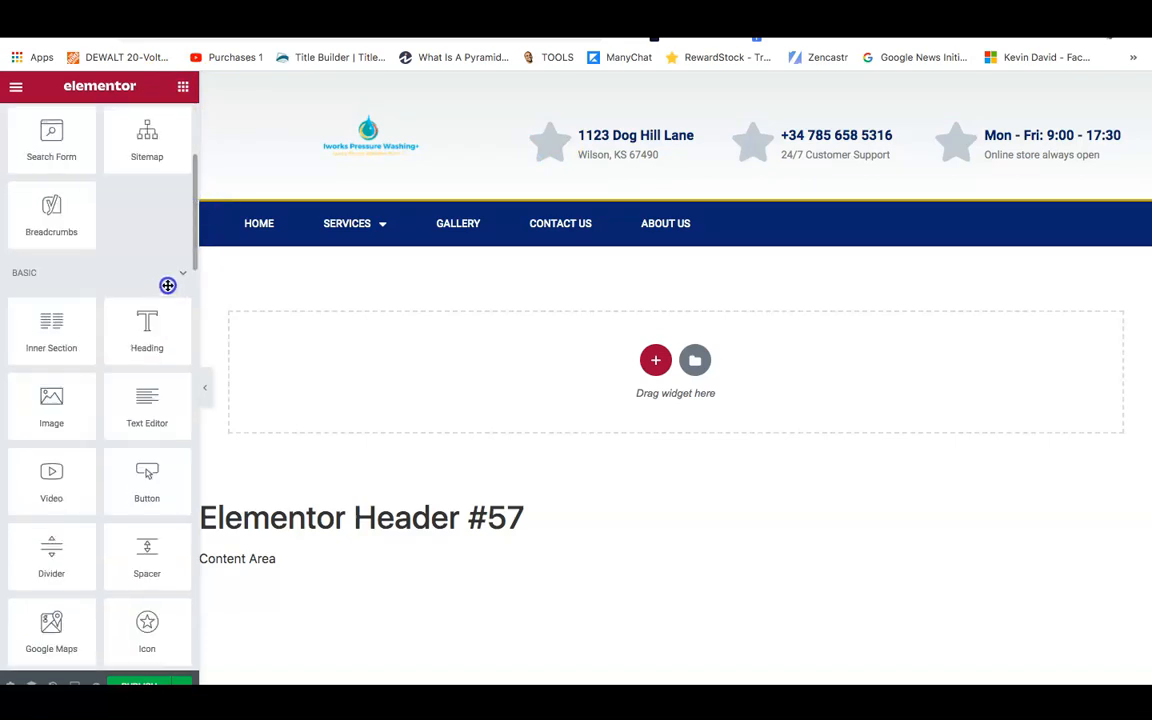
pyautogui.scroll(-3, 166, 300)
pyautogui.scroll(3, 165, 270)
pyautogui.scroll(-1, 163, 278)
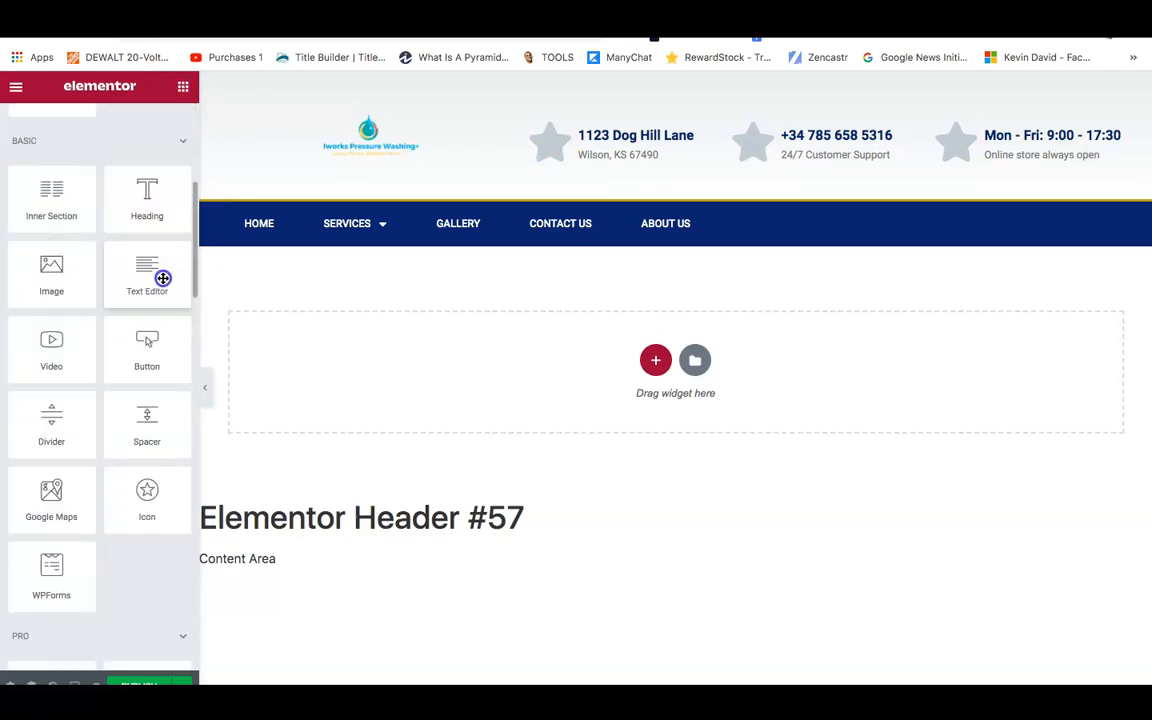
pyautogui.scroll(-1, 162, 279)
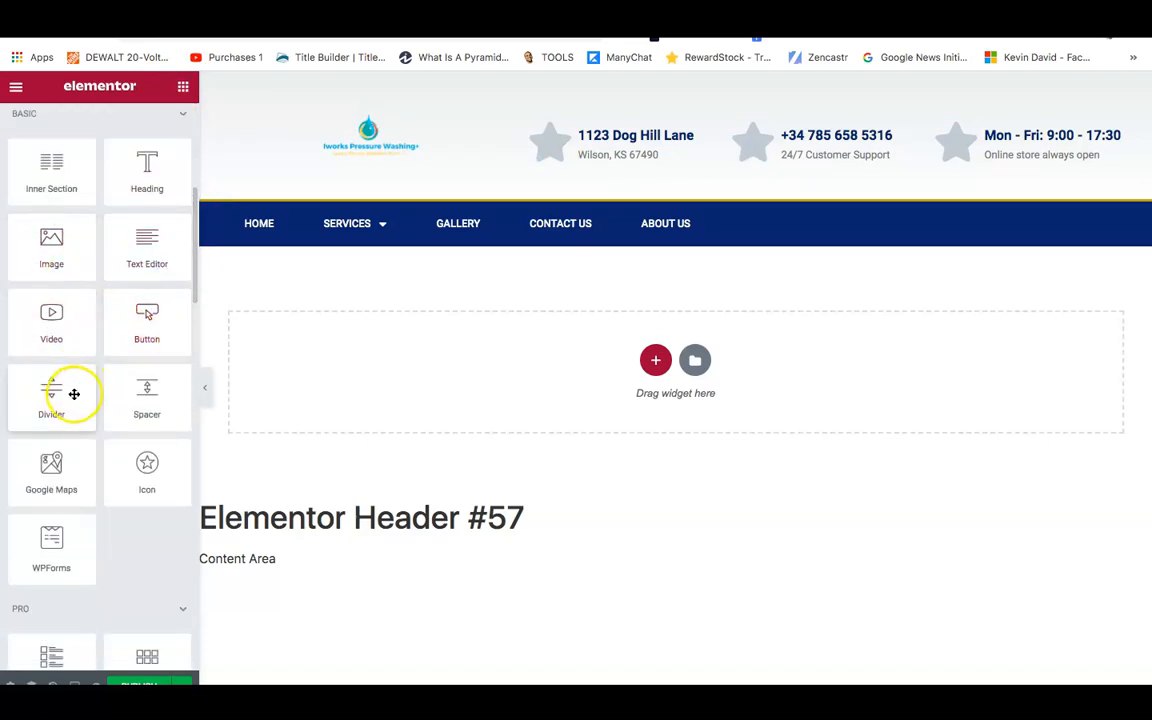
pyautogui.moveTo(193, 290); pyautogui.dragTo(180, 181)
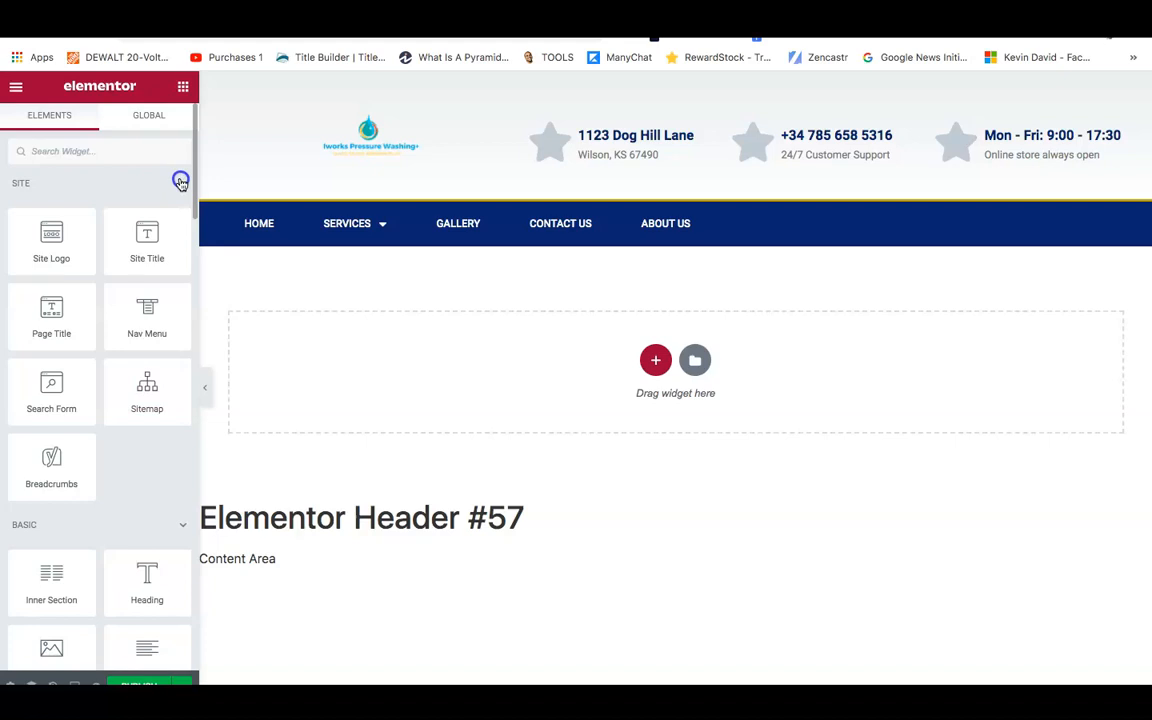
pyautogui.click(373, 148)
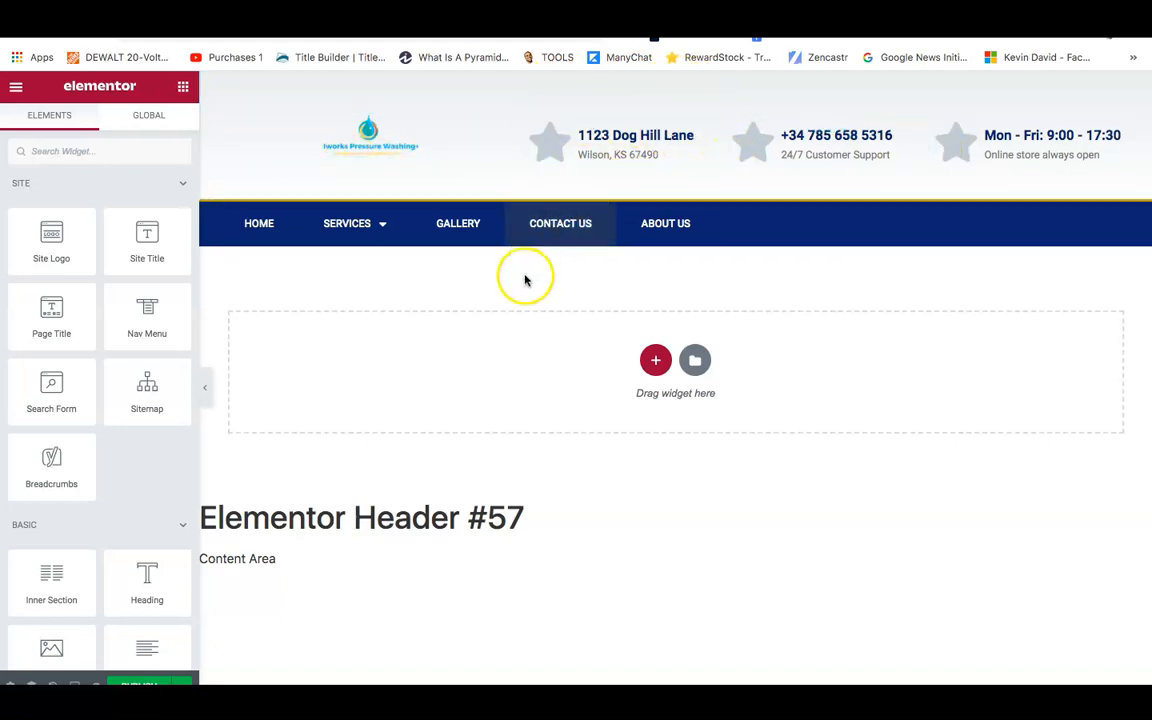
pyautogui.click(655, 362)
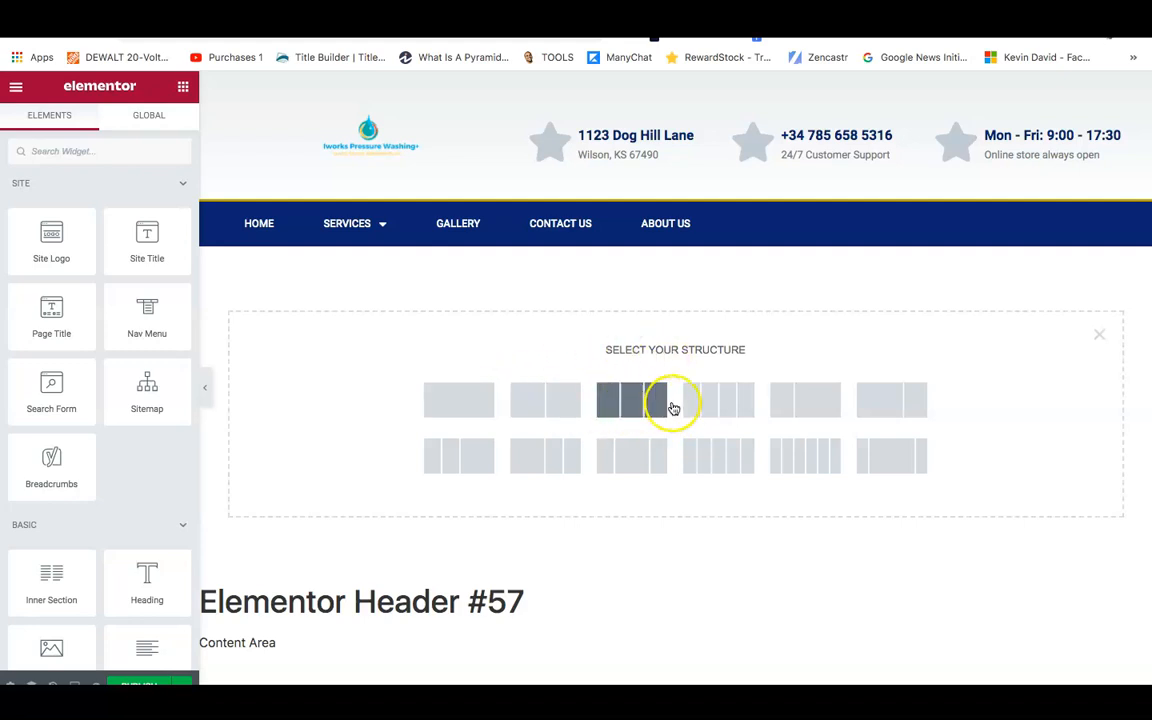
pyautogui.click(732, 410)
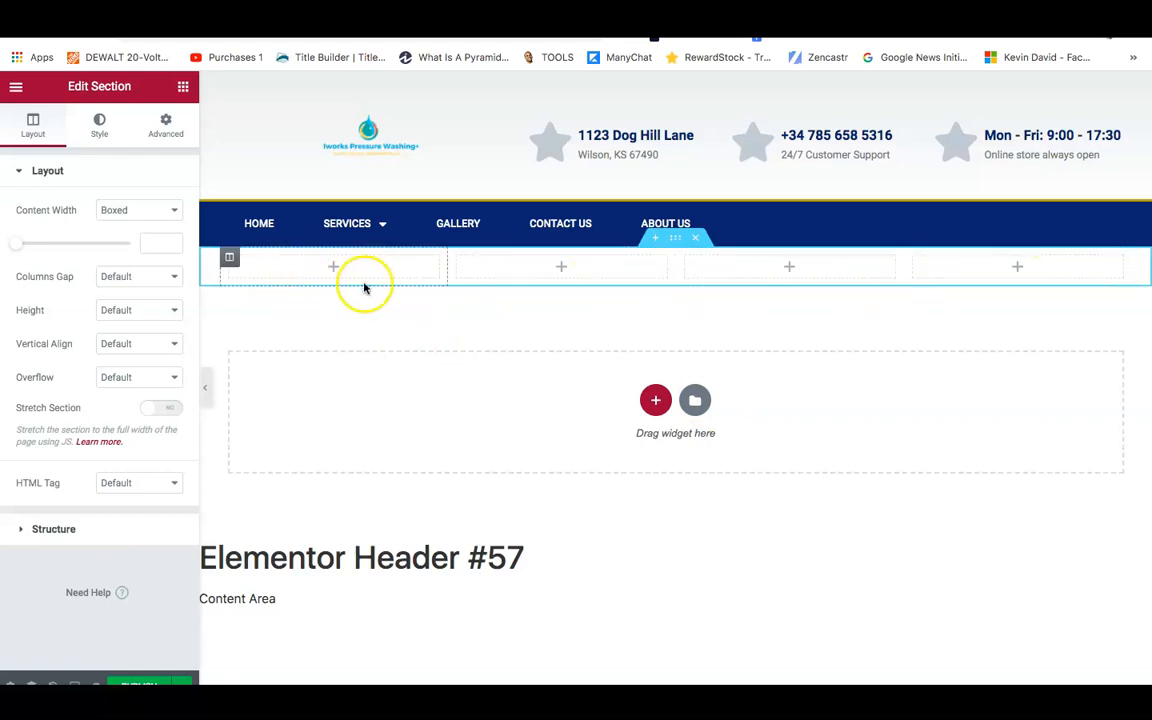
pyautogui.click(695, 238)
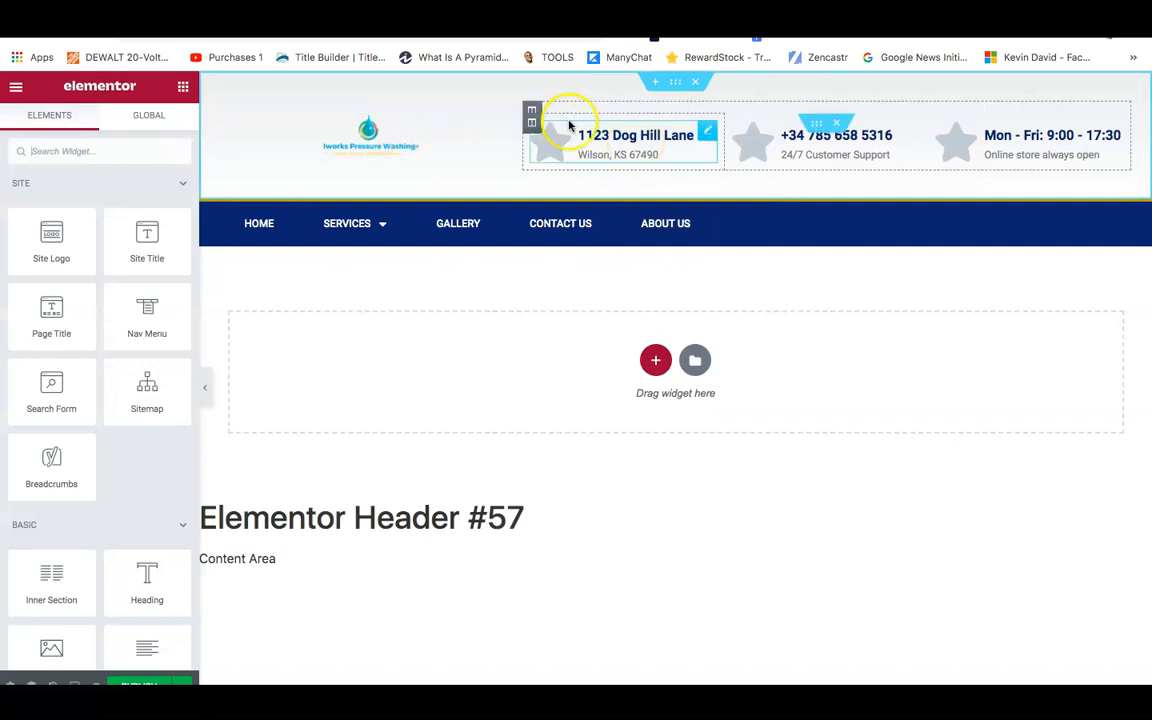
# Give the top header section a Classic near-white #FFFFFFFC background instead of the gradient.
pyautogui.click(673, 86)
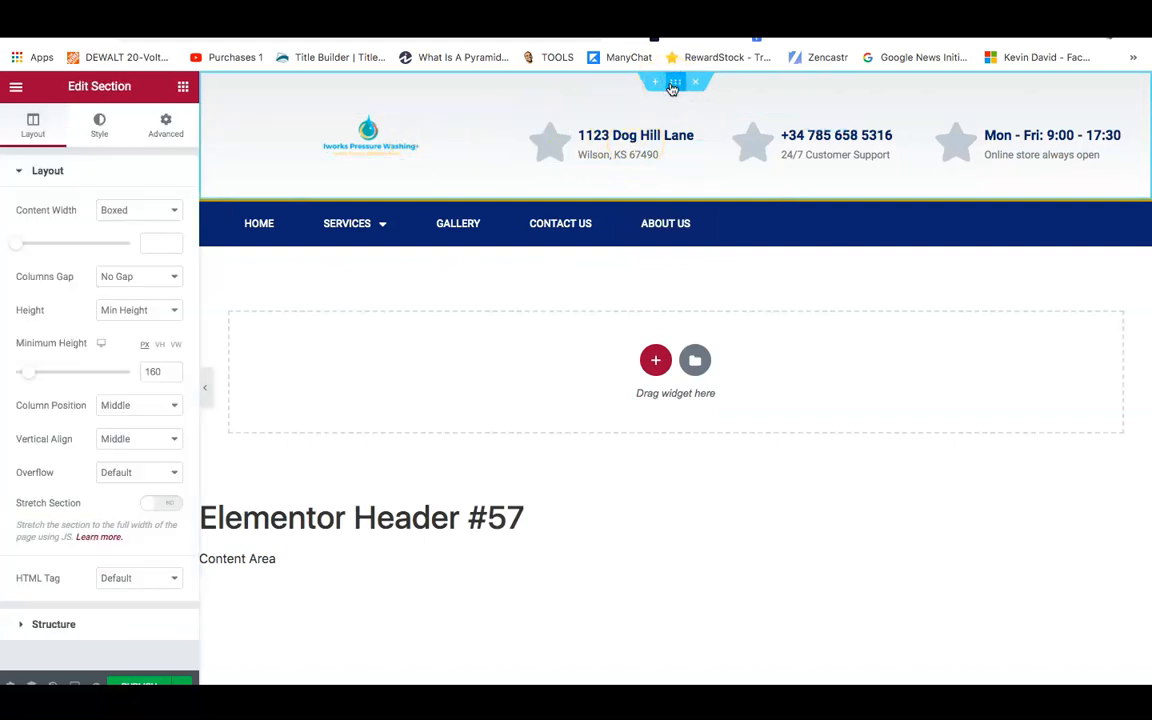
pyautogui.rightClick(673, 88)
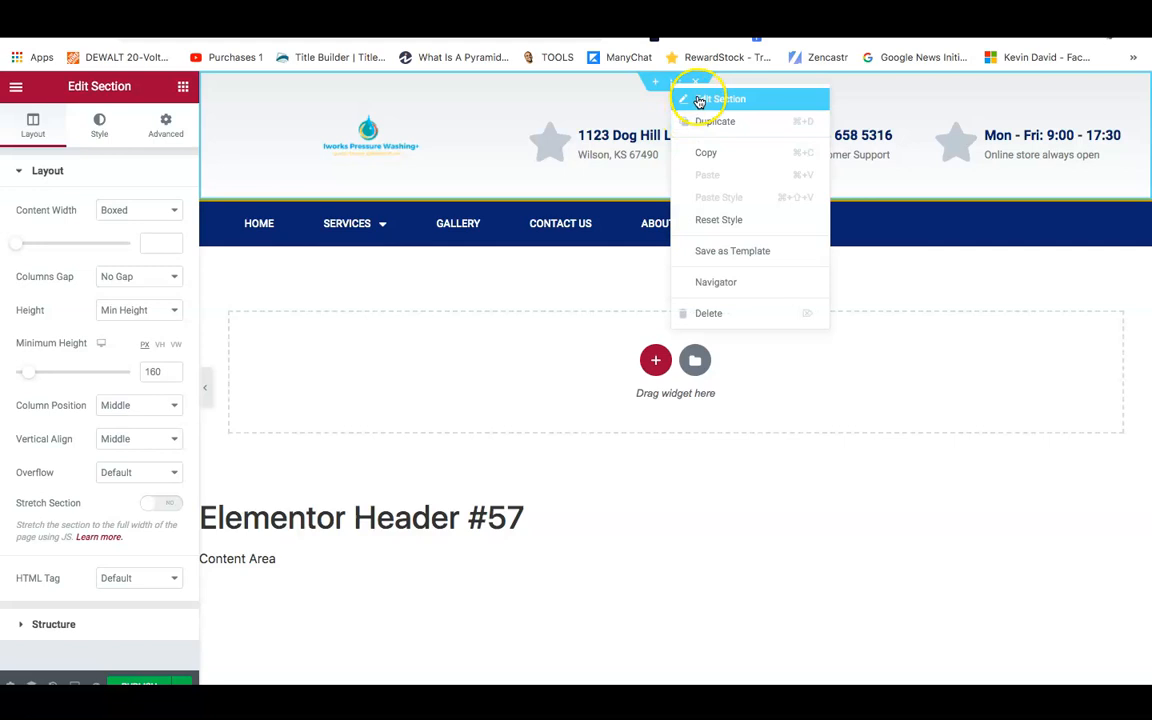
pyautogui.click(699, 101)
pyautogui.moveTo(675, 82); pyautogui.dragTo(547, 95)
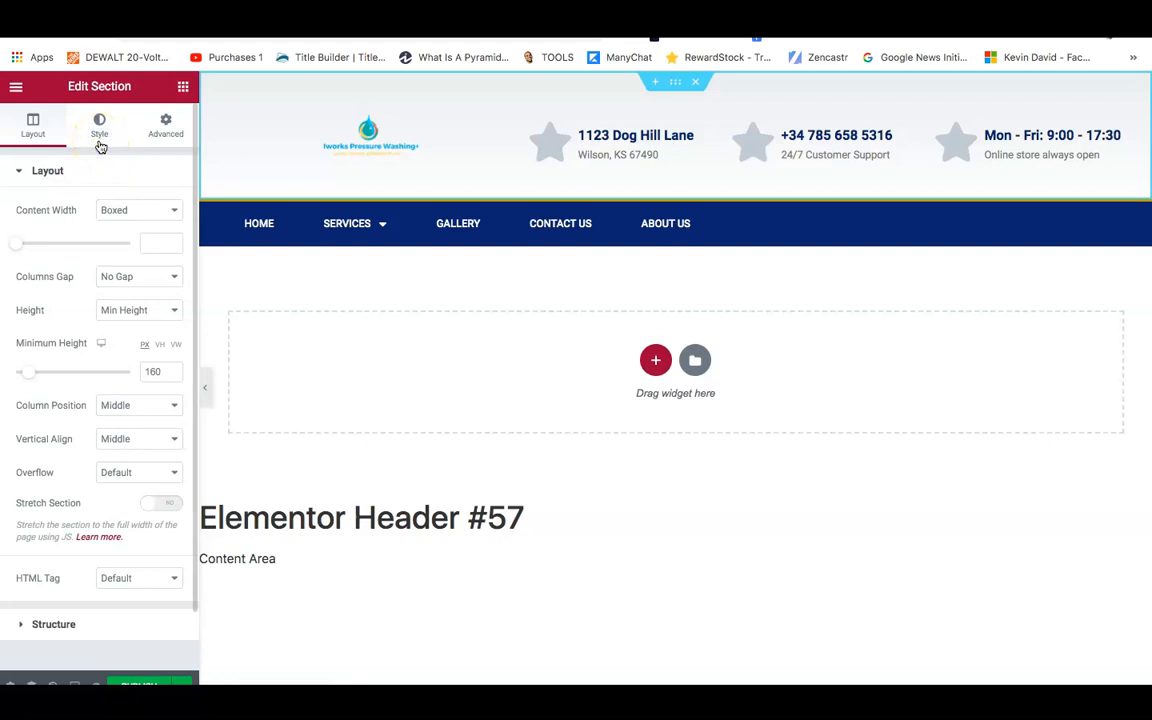
pyautogui.click(100, 125)
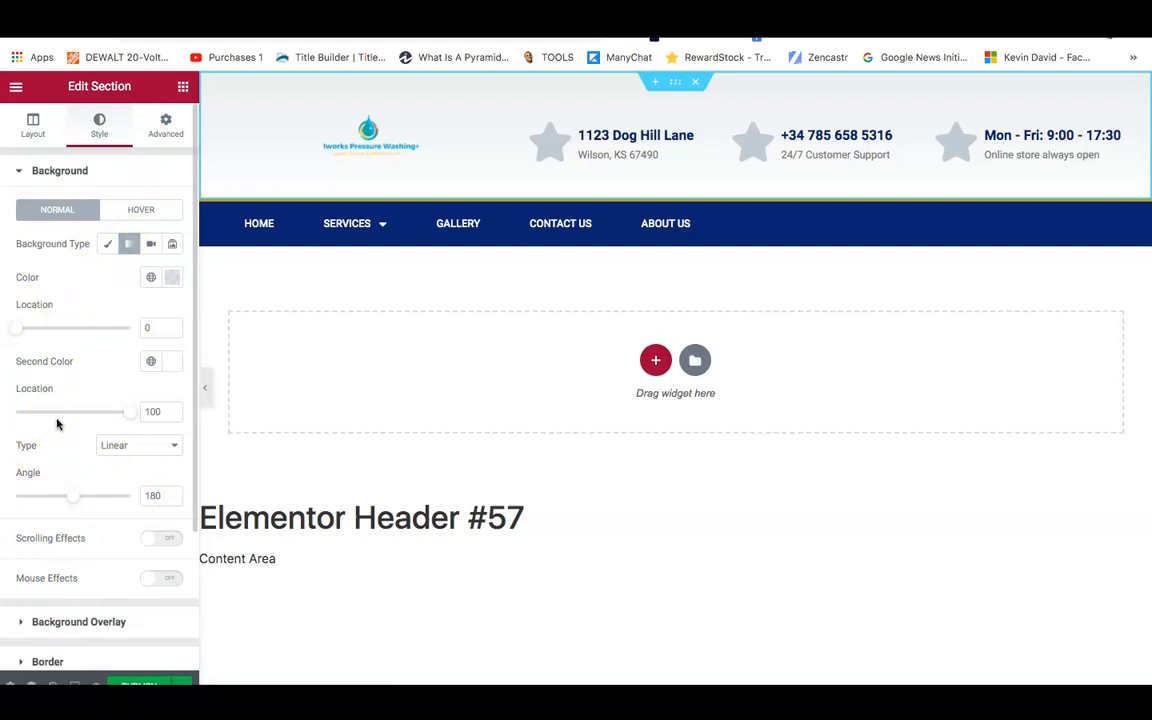
pyautogui.click(106, 244)
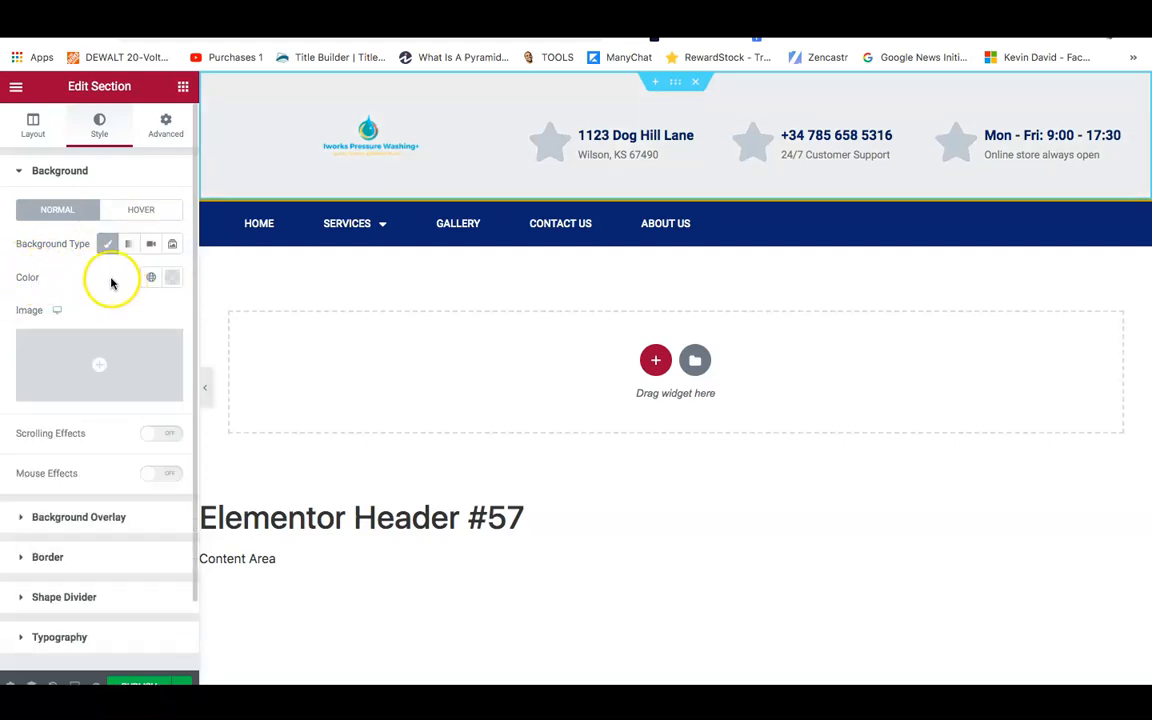
pyautogui.click(172, 277)
pyautogui.moveTo(131, 416); pyautogui.dragTo(100, 365)
pyautogui.moveTo(193, 483); pyautogui.dragTo(219, 483)
pyautogui.moveTo(155, 502); pyautogui.dragTo(271, 513)
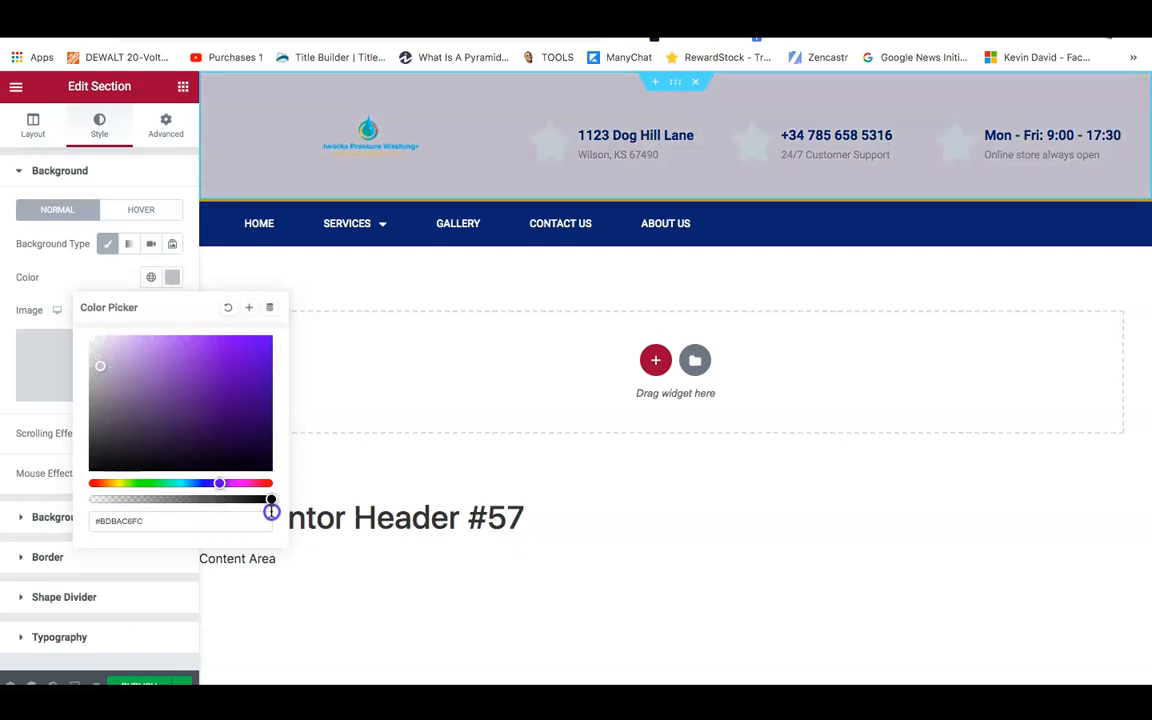
pyautogui.moveTo(167, 396); pyautogui.dragTo(88, 338)
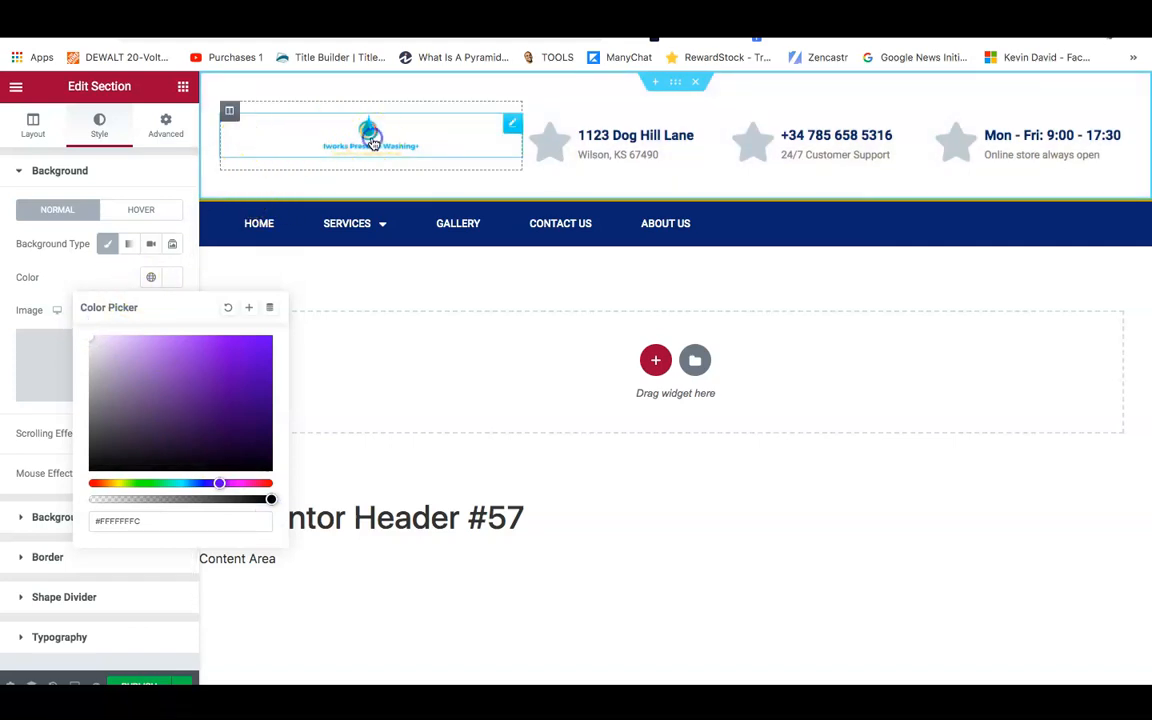
# Widen the header's Site Logo to 330 px in its Style settings.
pyautogui.click(372, 143)
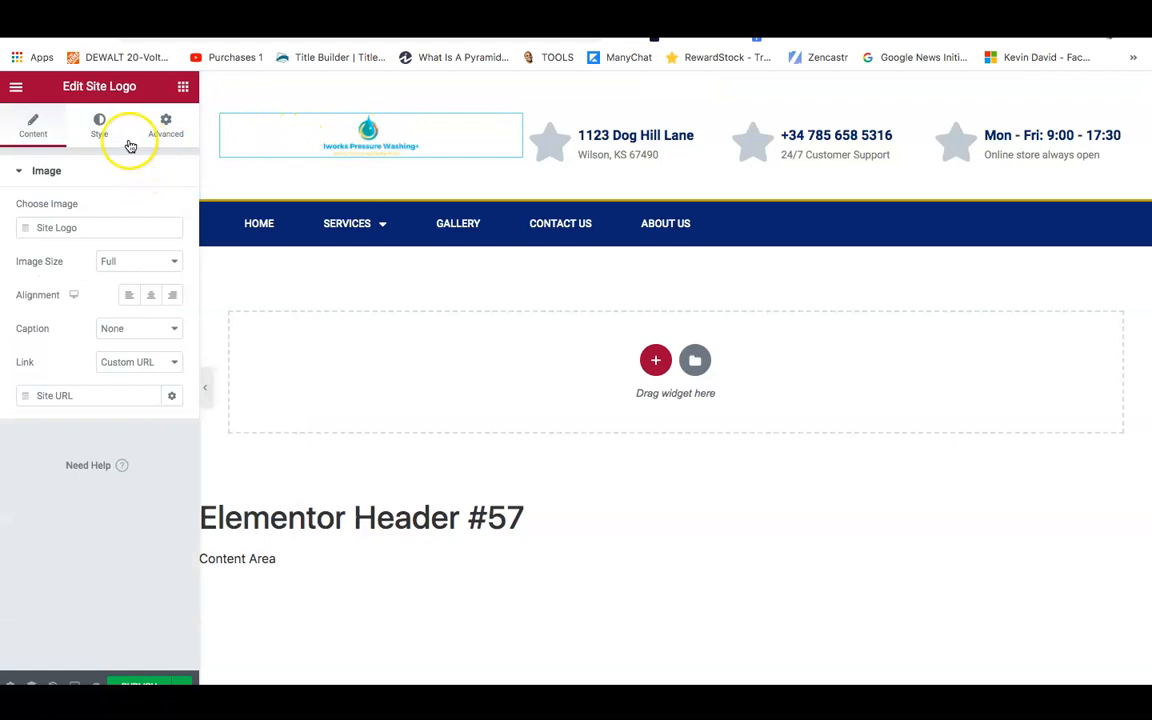
pyautogui.click(97, 137)
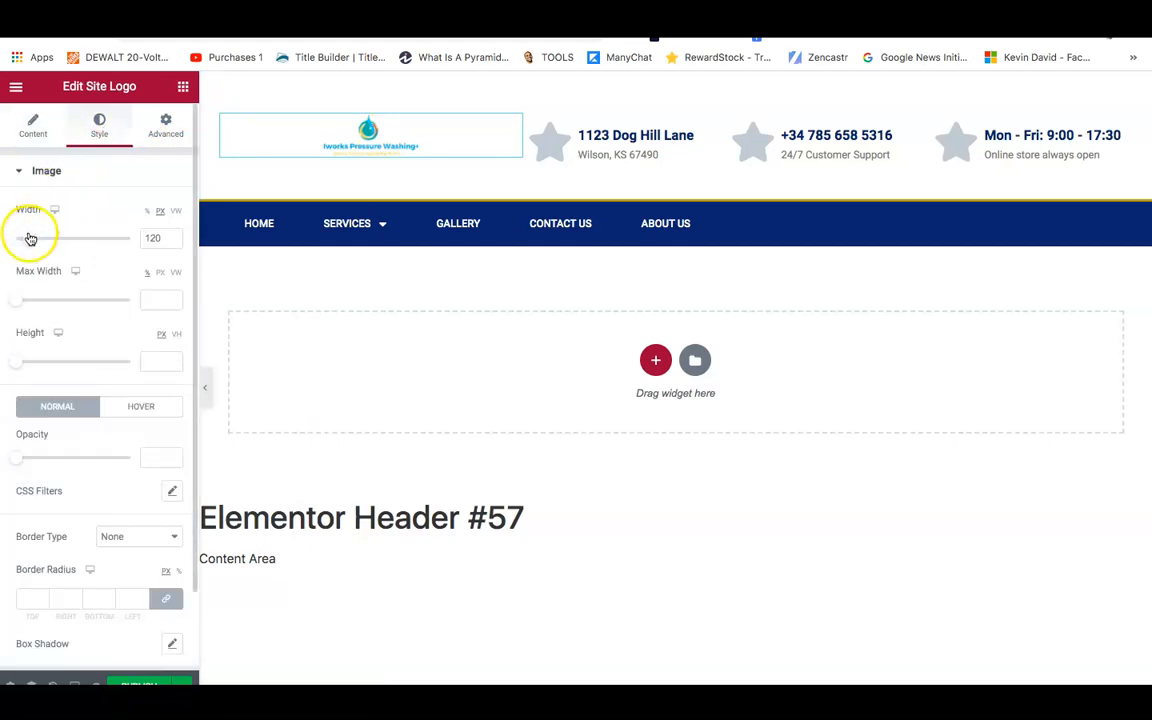
pyautogui.moveTo(30, 239); pyautogui.dragTo(55, 250)
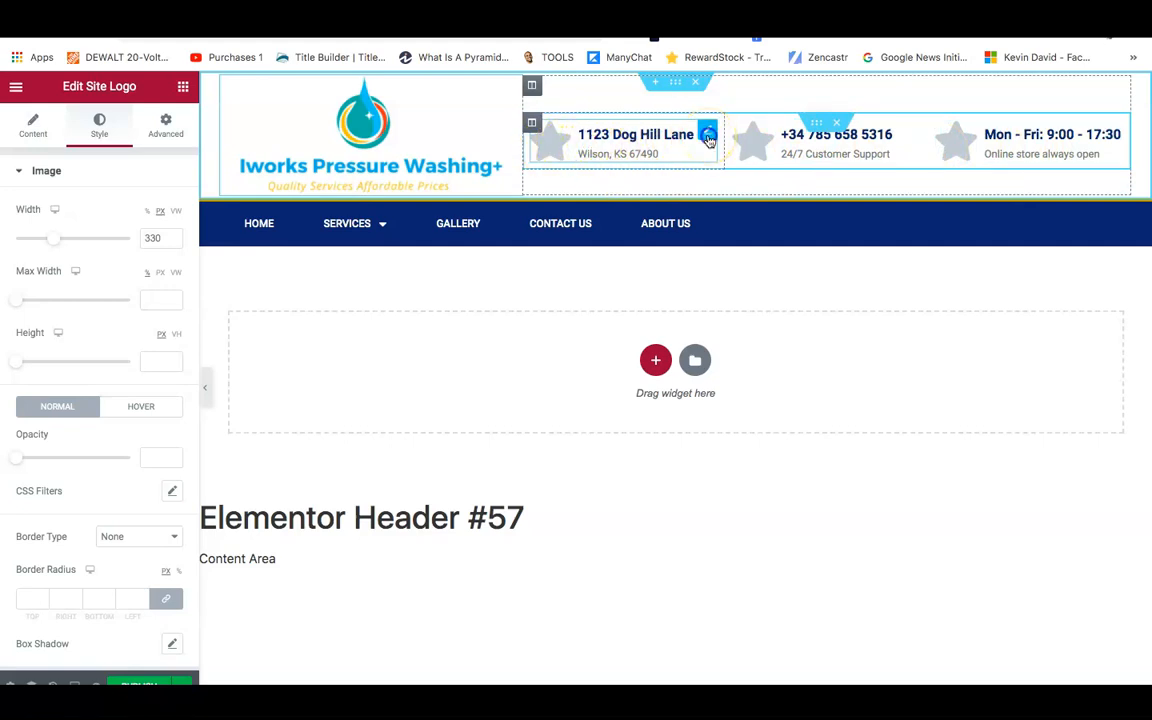
# Replace the first header info box's icon with the Location icon.
pyautogui.rightClick(708, 139)
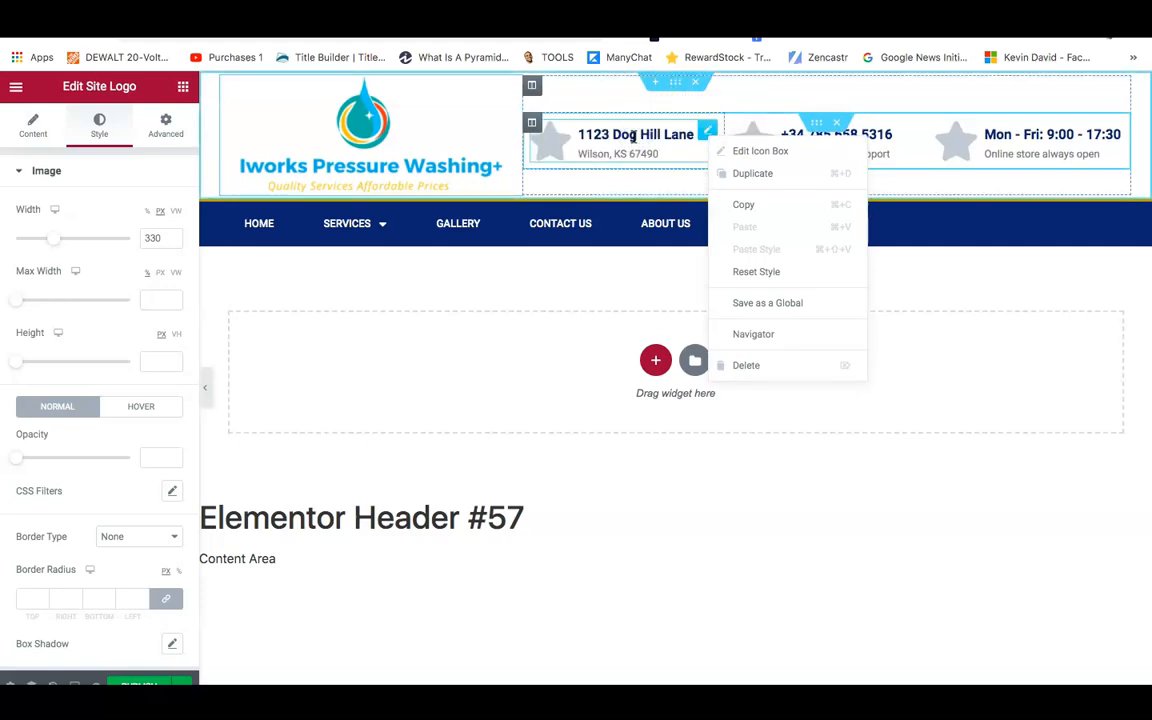
pyautogui.click(583, 138)
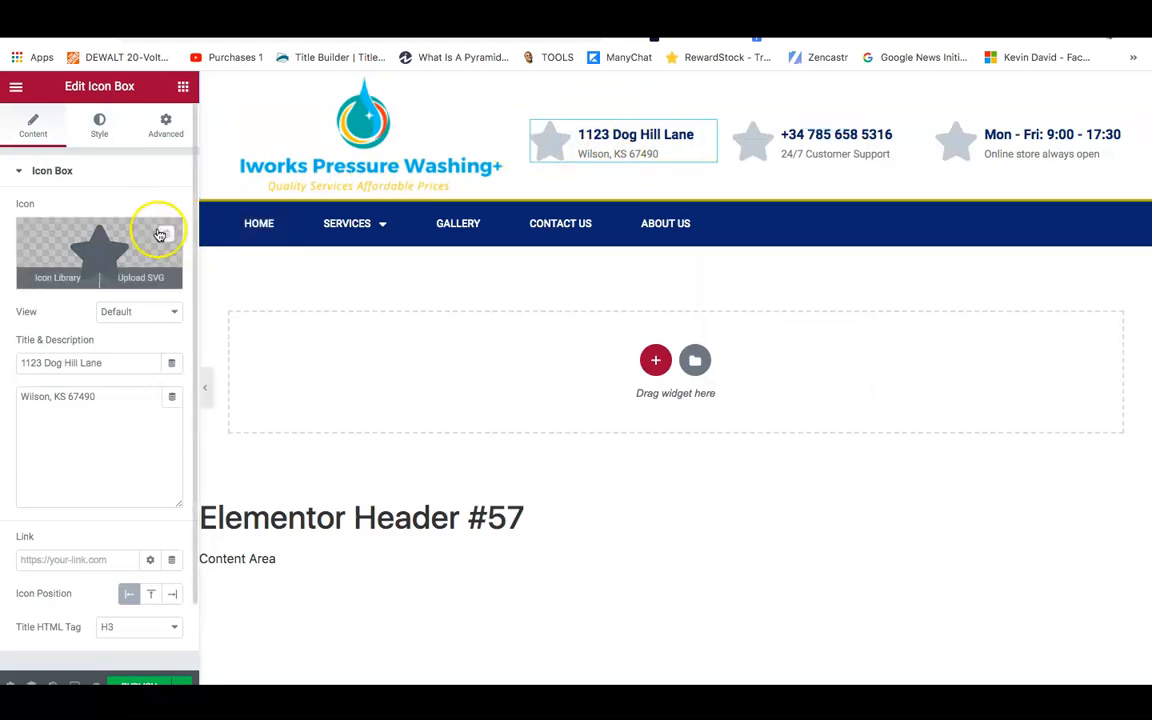
pyautogui.click(71, 270)
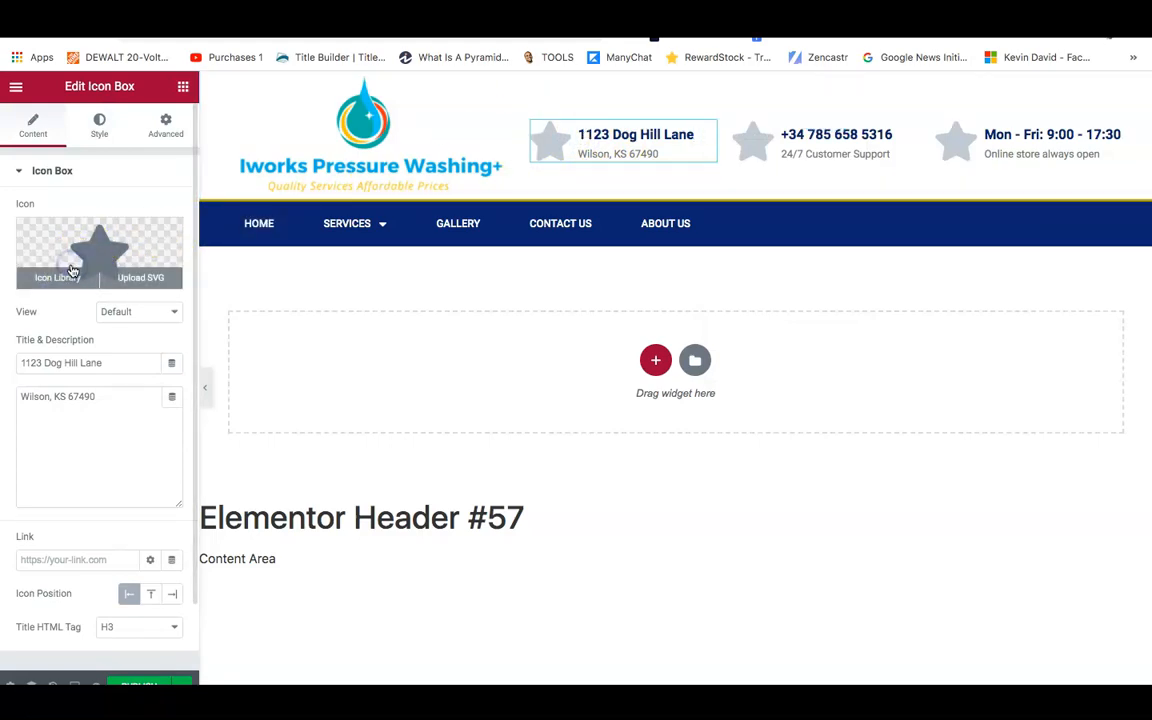
pyautogui.click(500, 157)
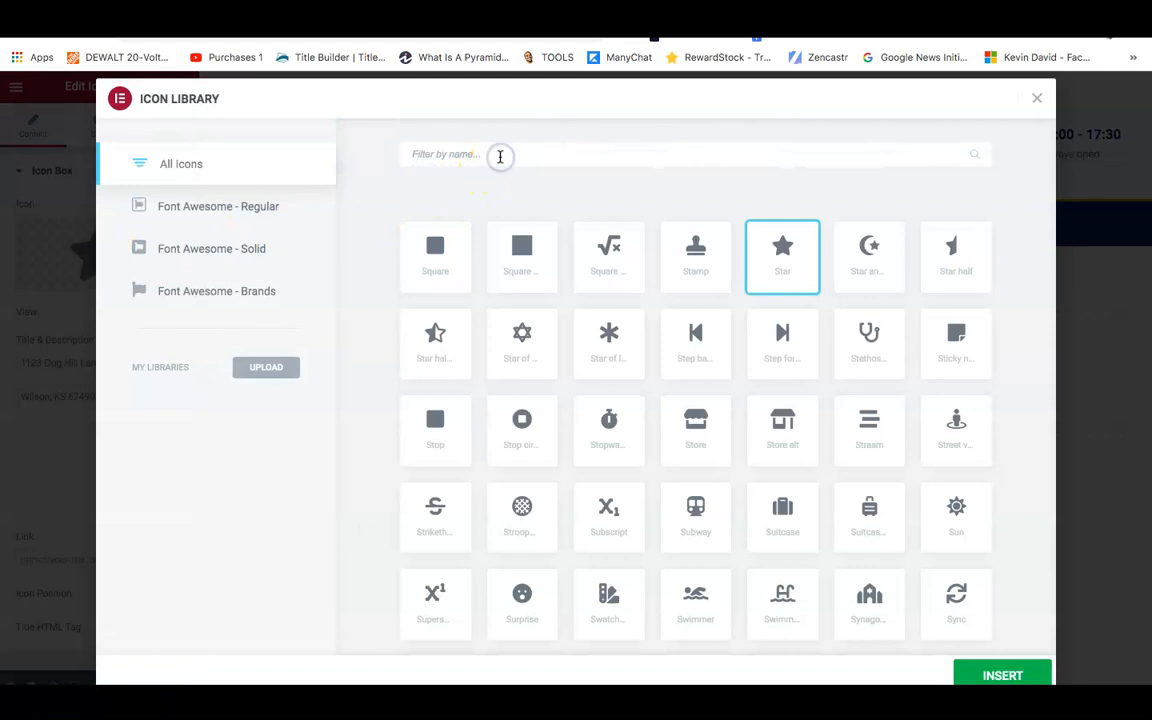
pyautogui.write('loc')
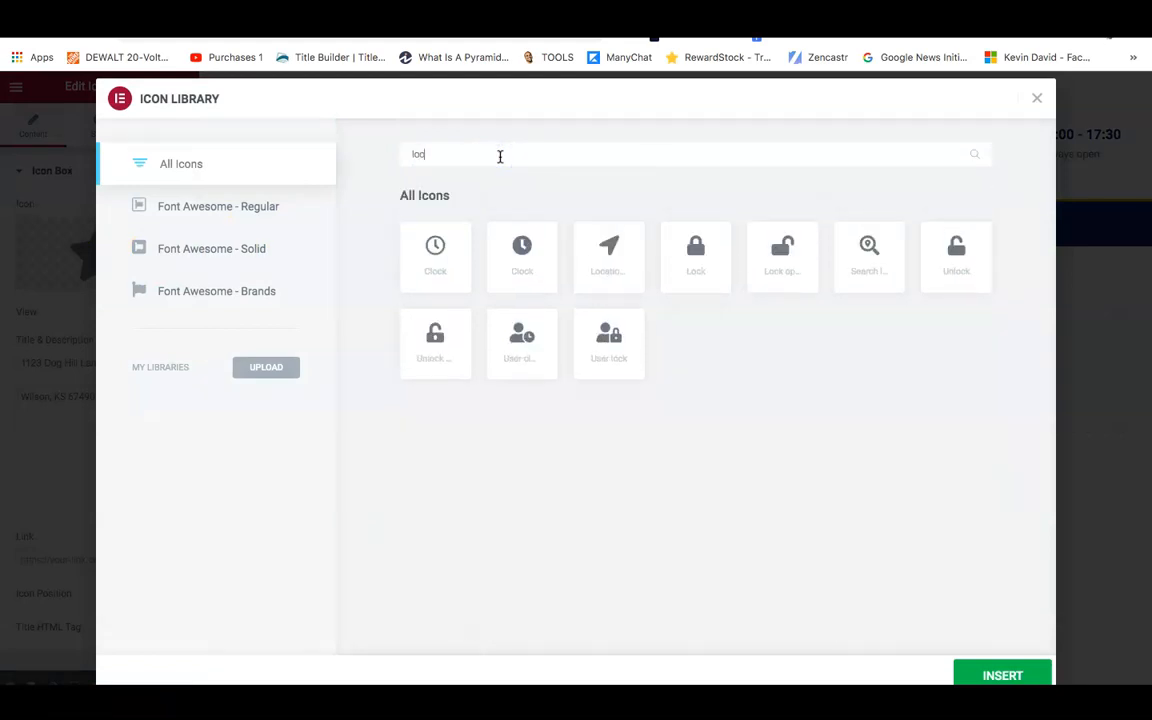
pyautogui.click(630, 258)
pyautogui.click(977, 676)
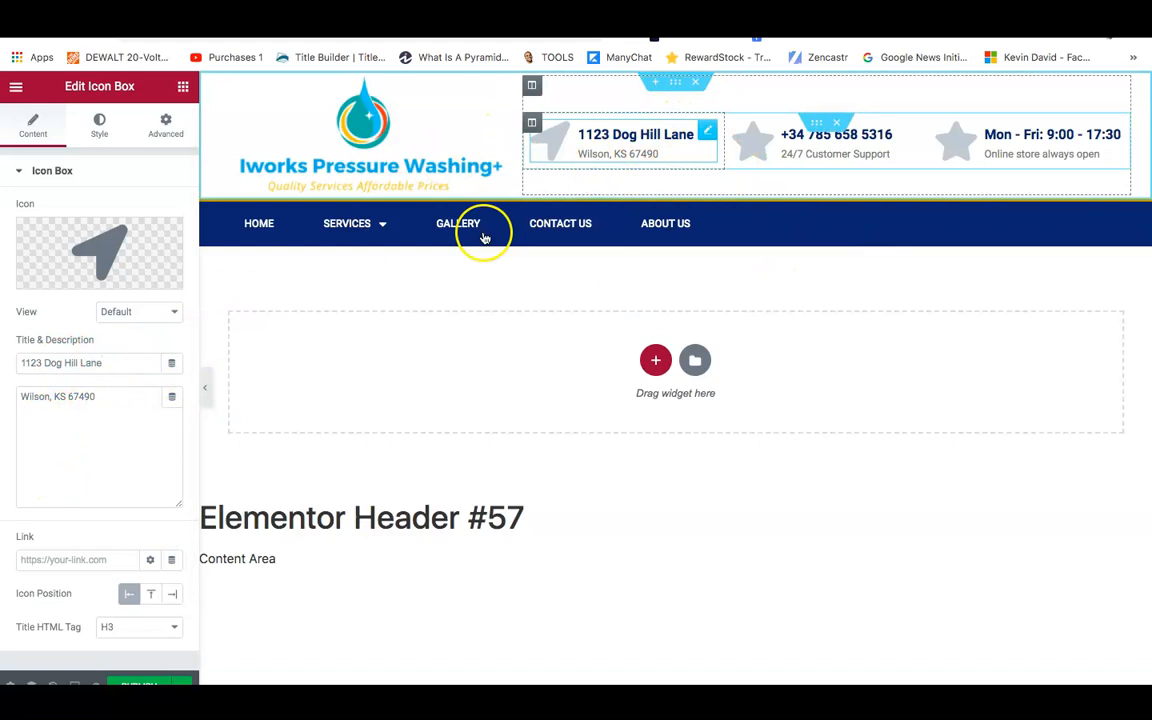
# Retitle the box 'Servicing The Triad' and delete its address description line.
pyautogui.tripleClick(78, 357)
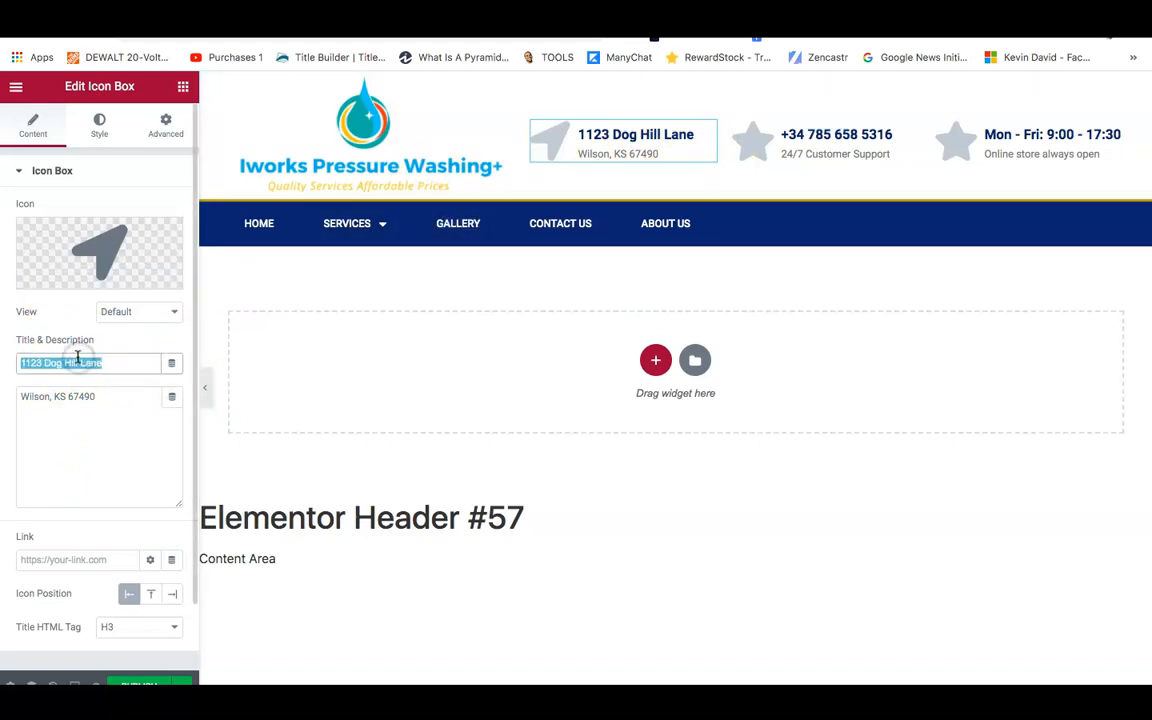
pyautogui.write('Servicing The Triad')
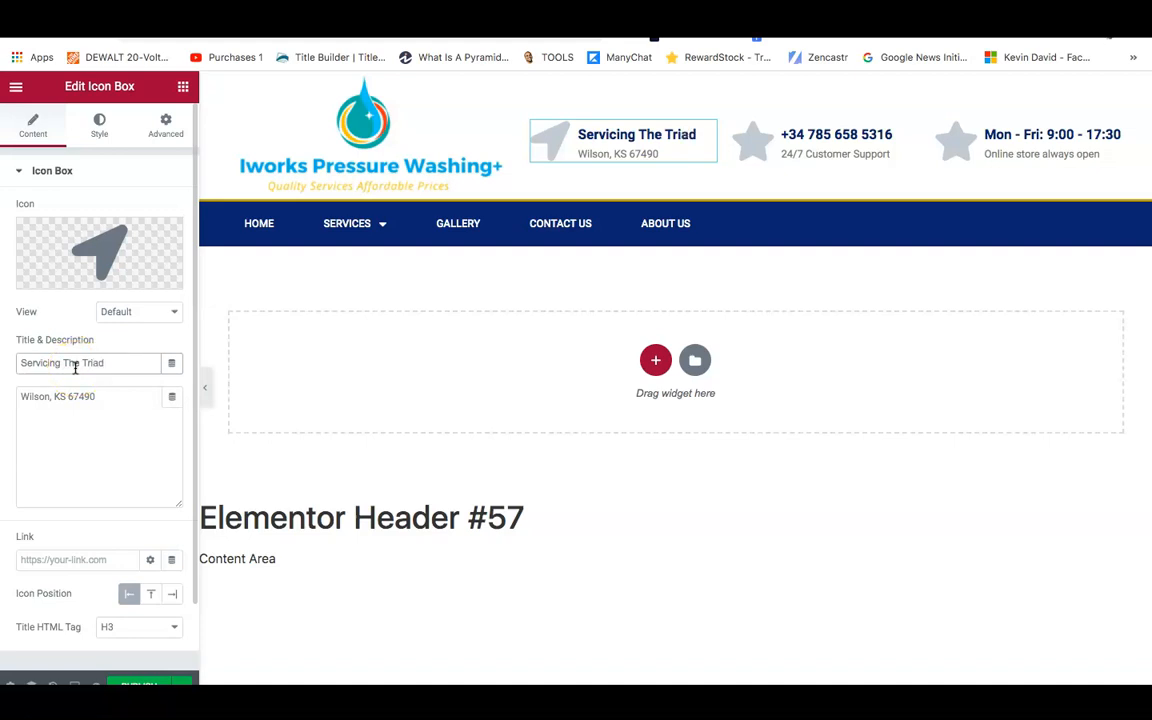
pyautogui.click(89, 404)
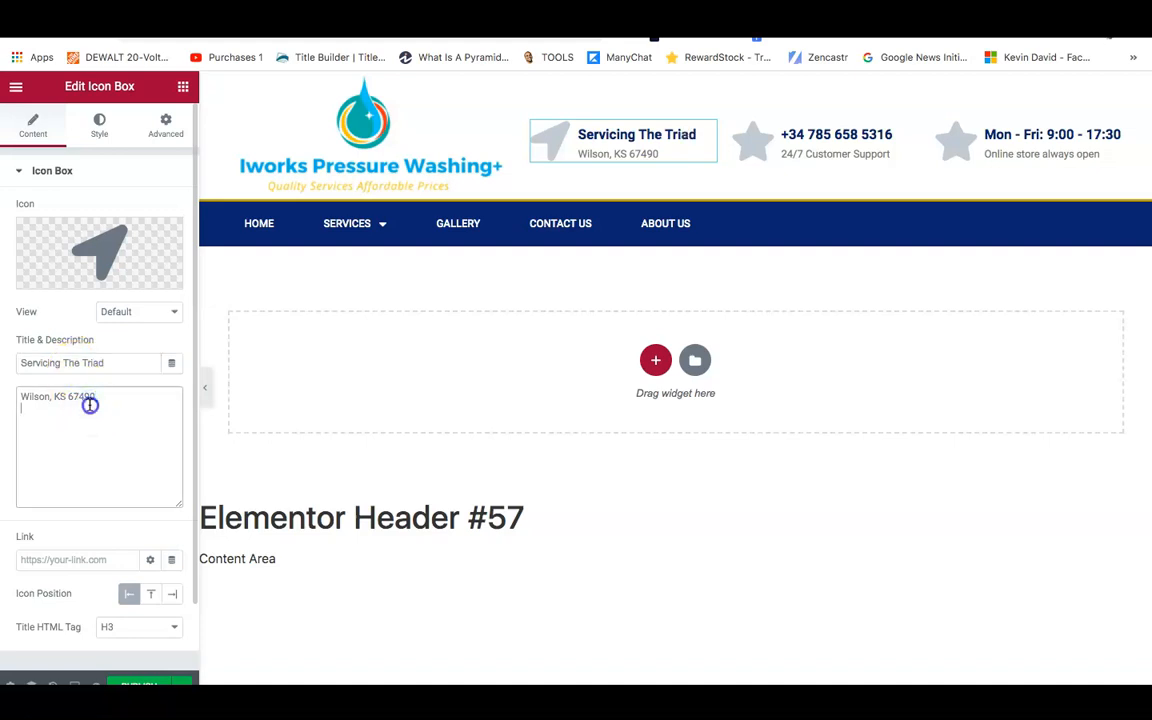
pyautogui.press('BackSpace')
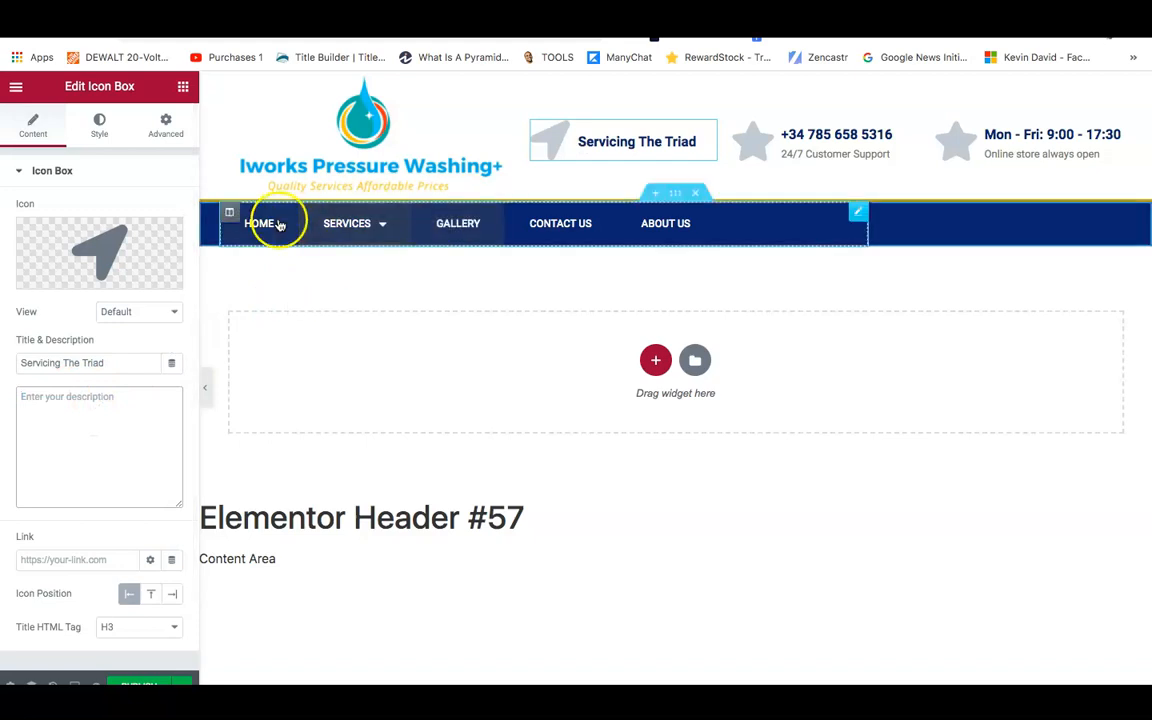
pyautogui.click(110, 135)
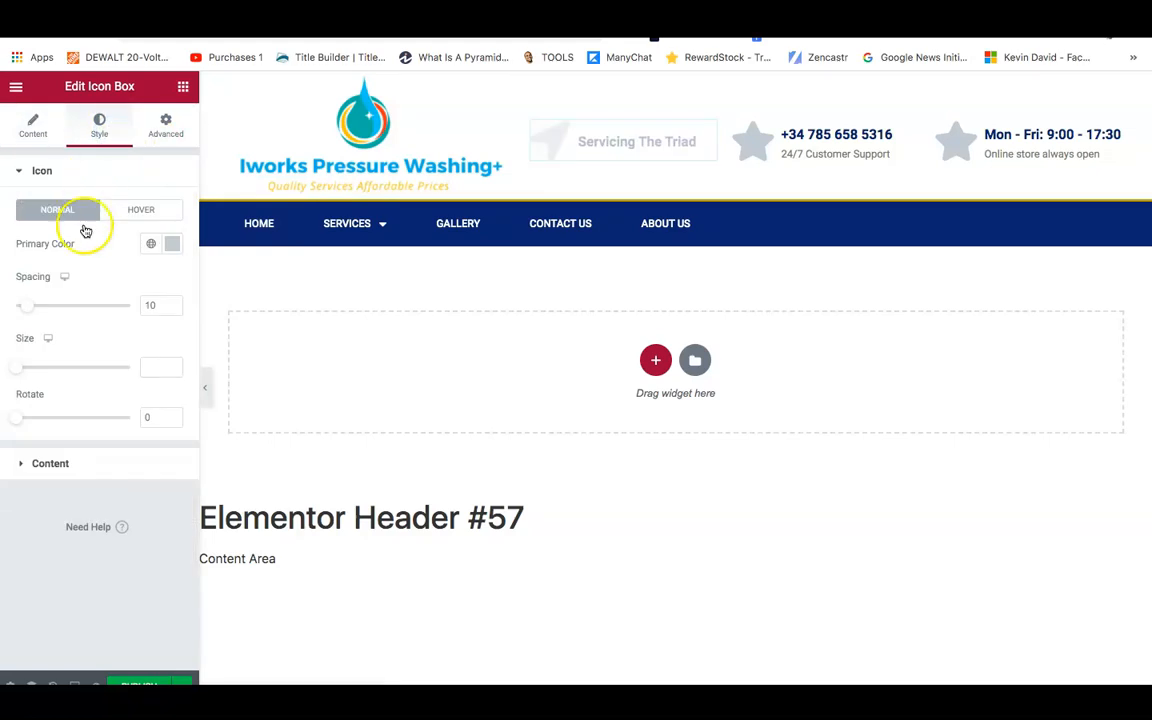
# Sample the logo's yellow #f8bf32 with the eyedropper and apply it to the location icon.
pyautogui.click(176, 246)
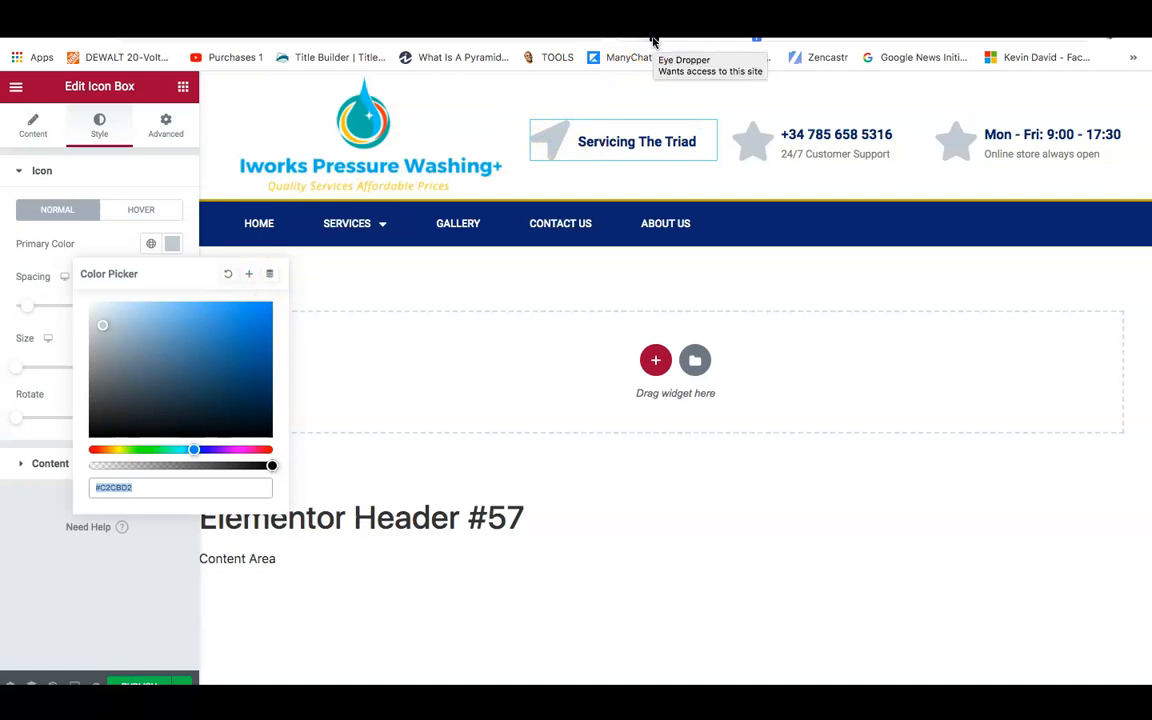
pyautogui.click(653, 40)
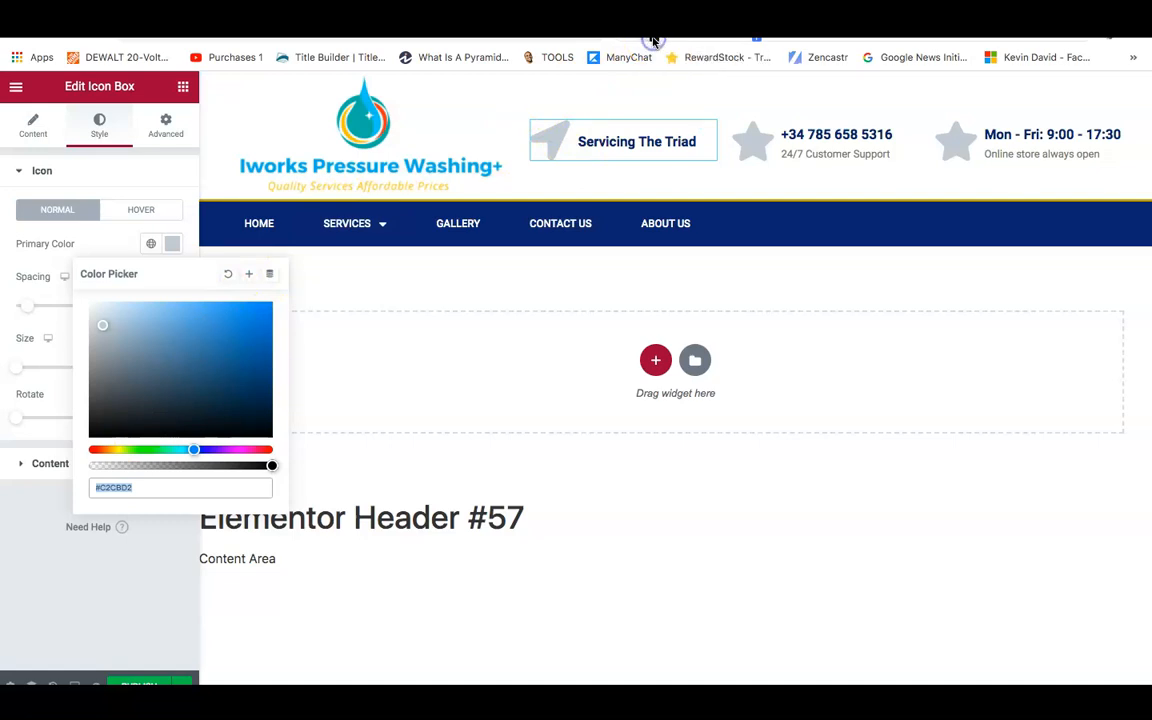
pyautogui.click(303, 92)
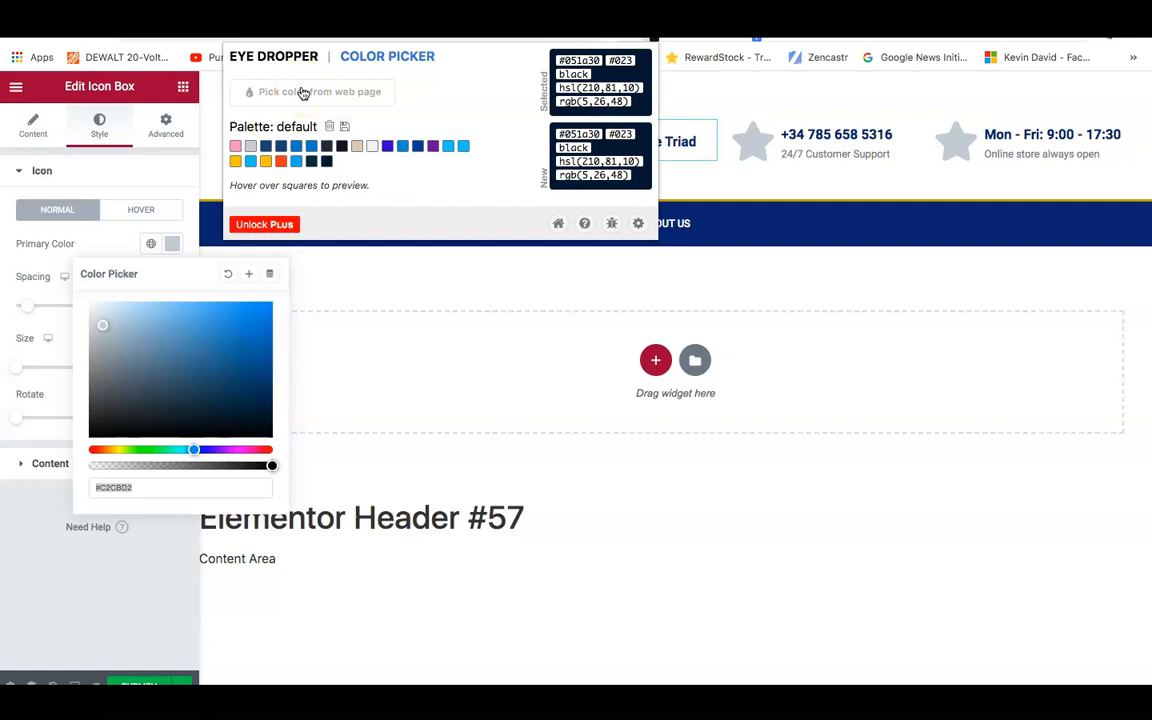
pyautogui.click(298, 95)
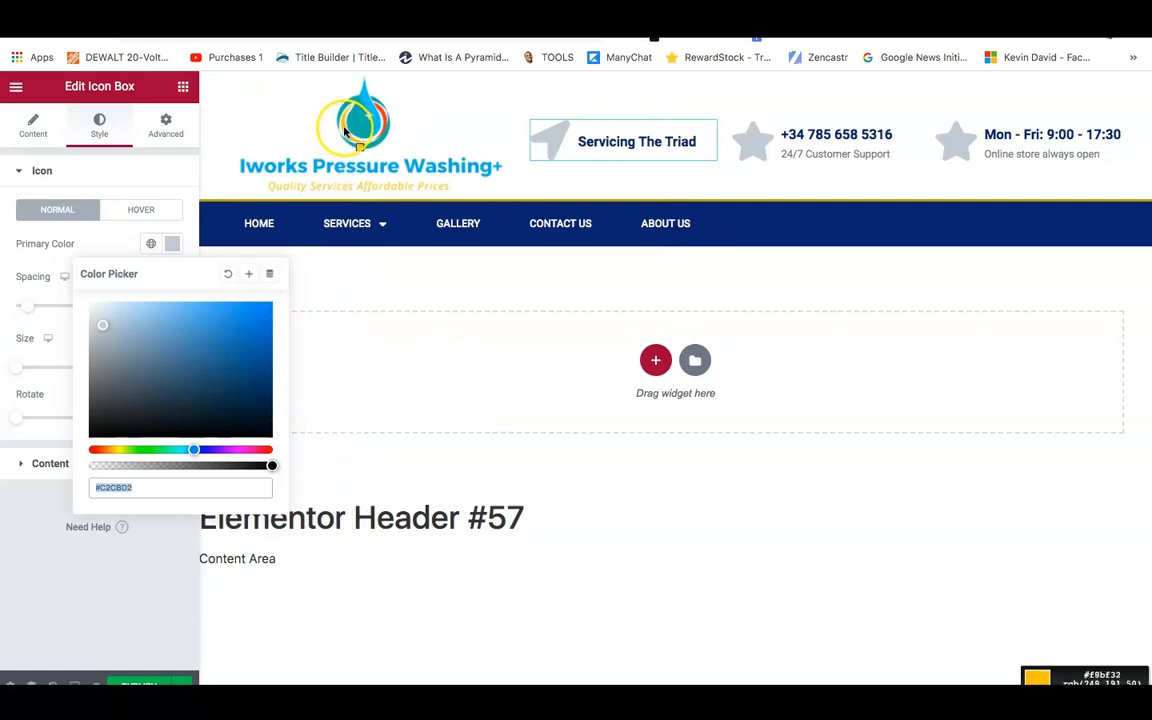
pyautogui.click(345, 131)
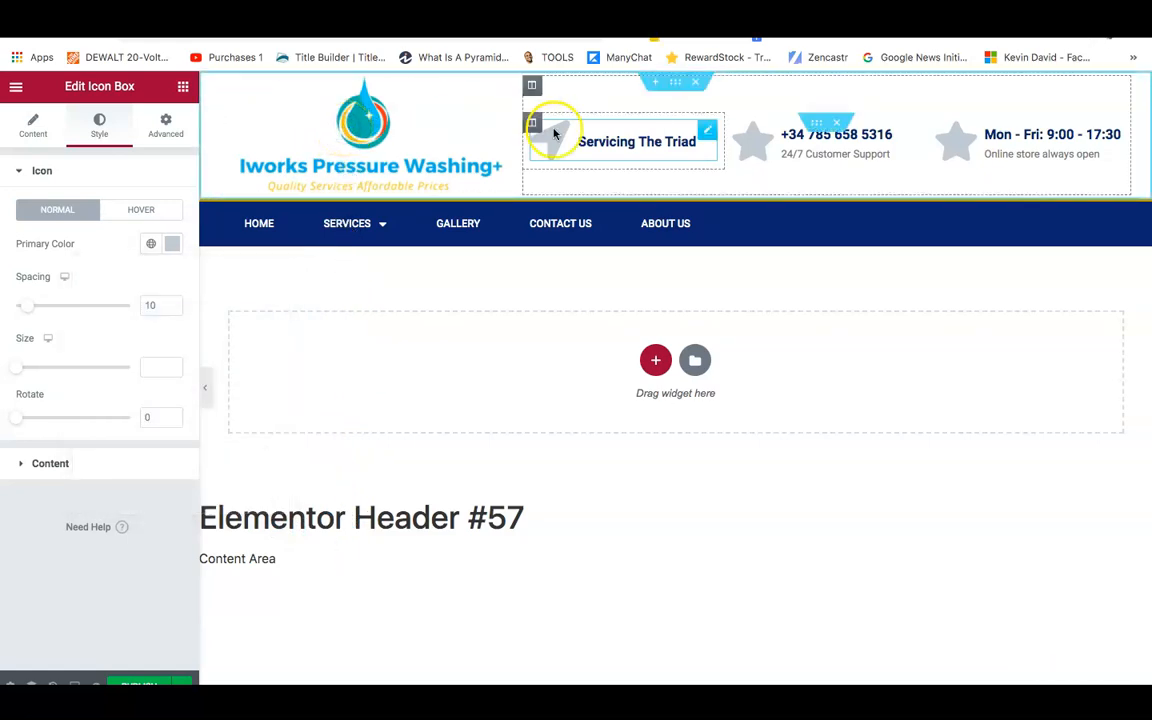
pyautogui.click(172, 244)
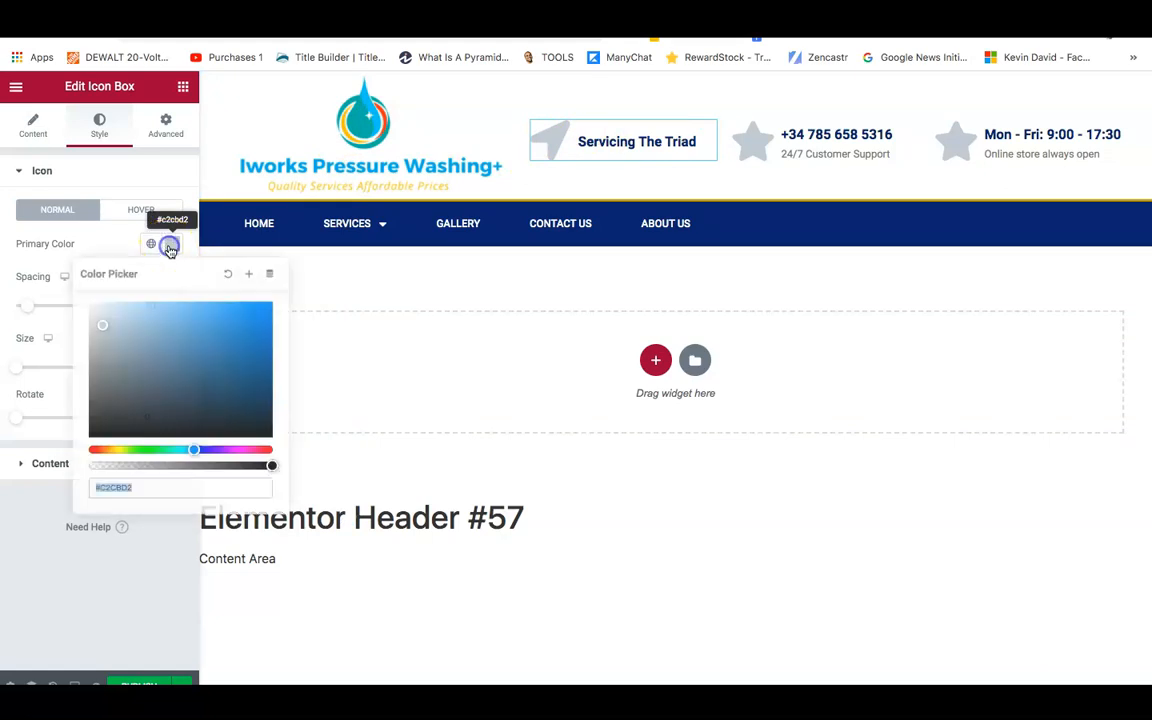
pyautogui.tripleClick(116, 484)
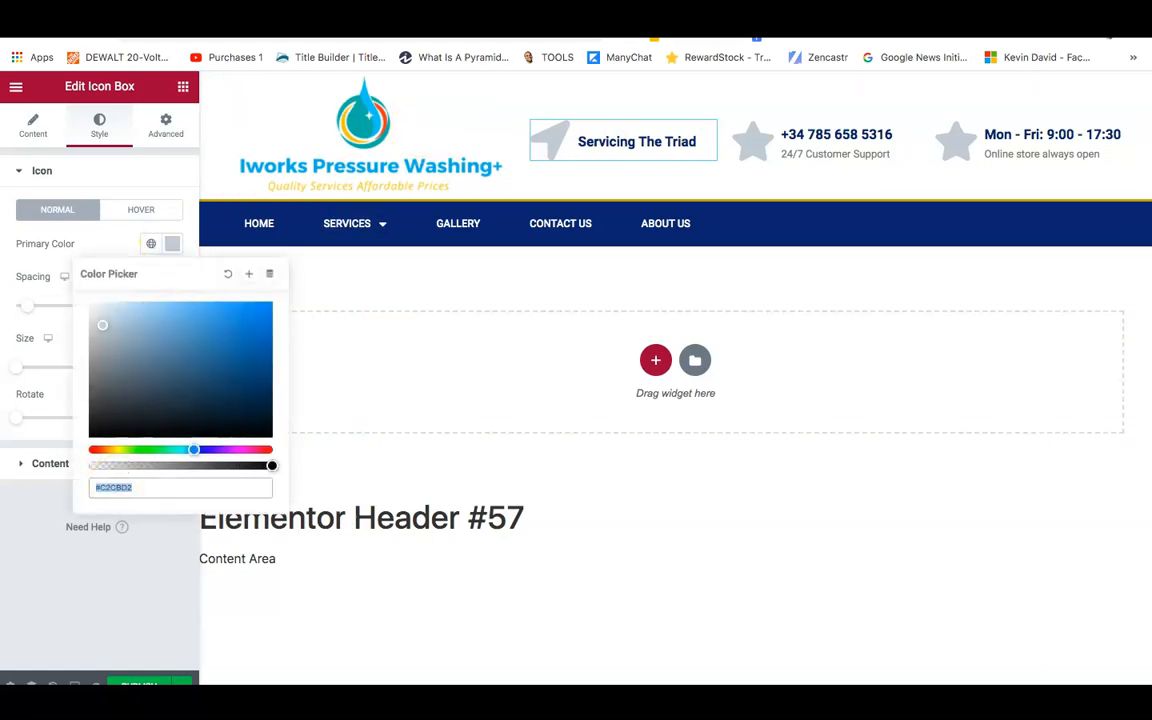
pyautogui.click(649, 33)
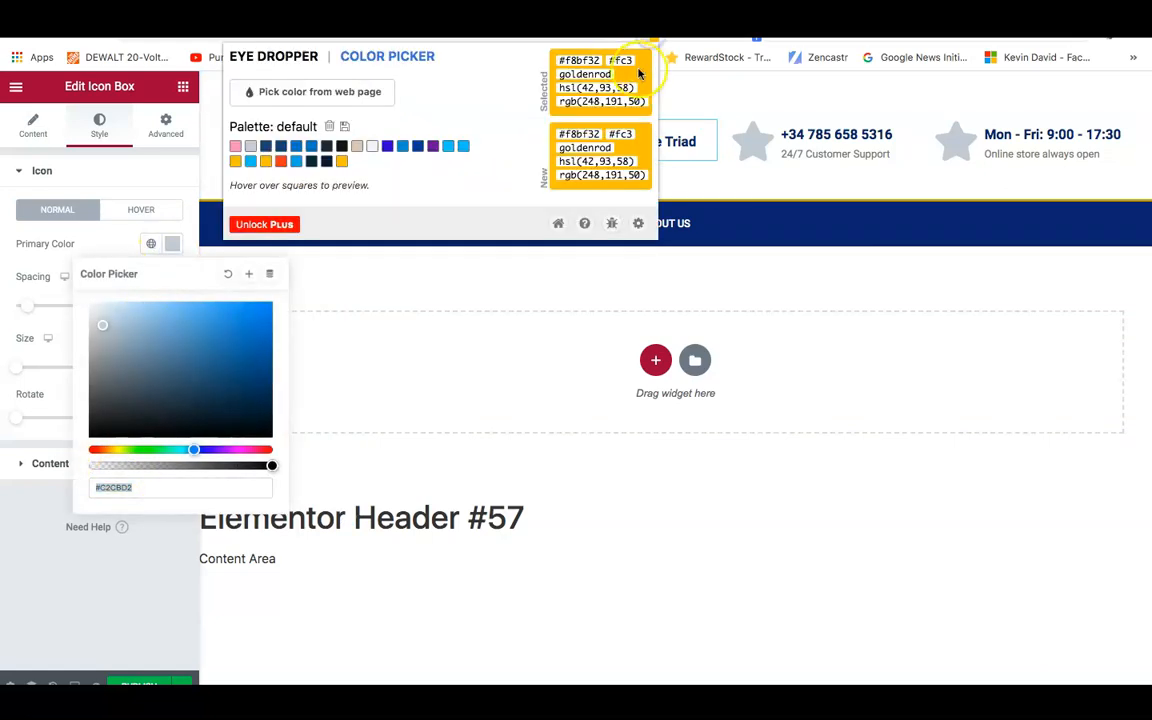
pyautogui.rightClick(575, 58)
pyautogui.click(591, 90)
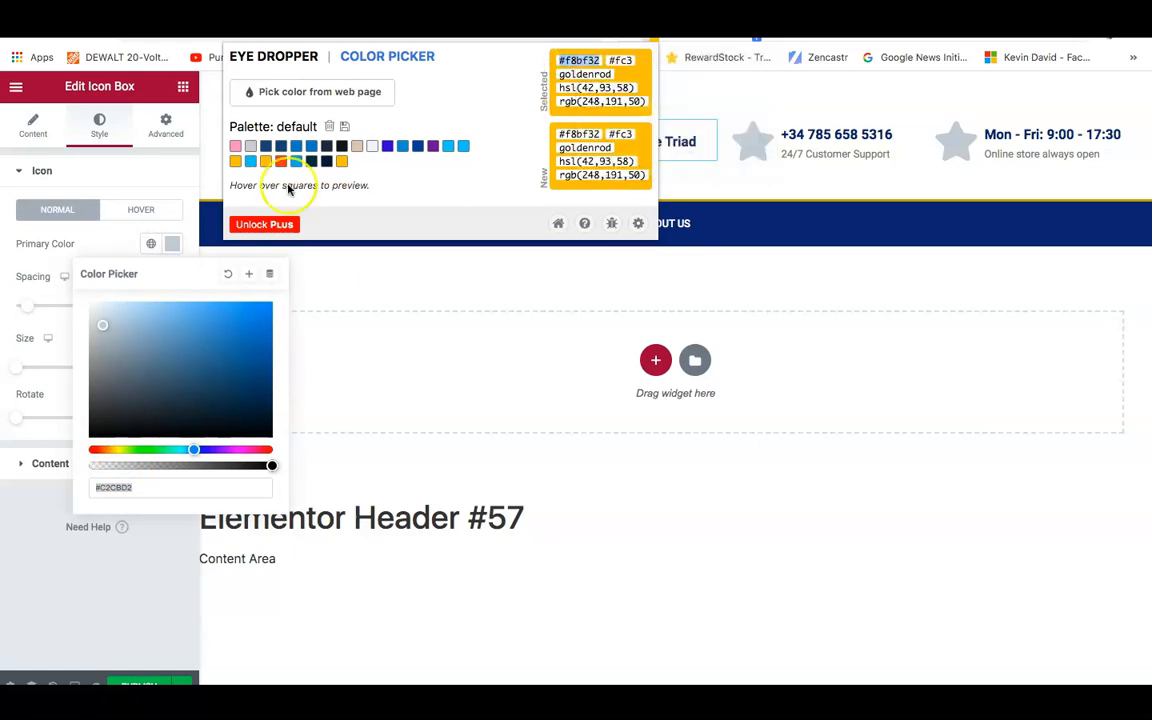
pyautogui.click(133, 490)
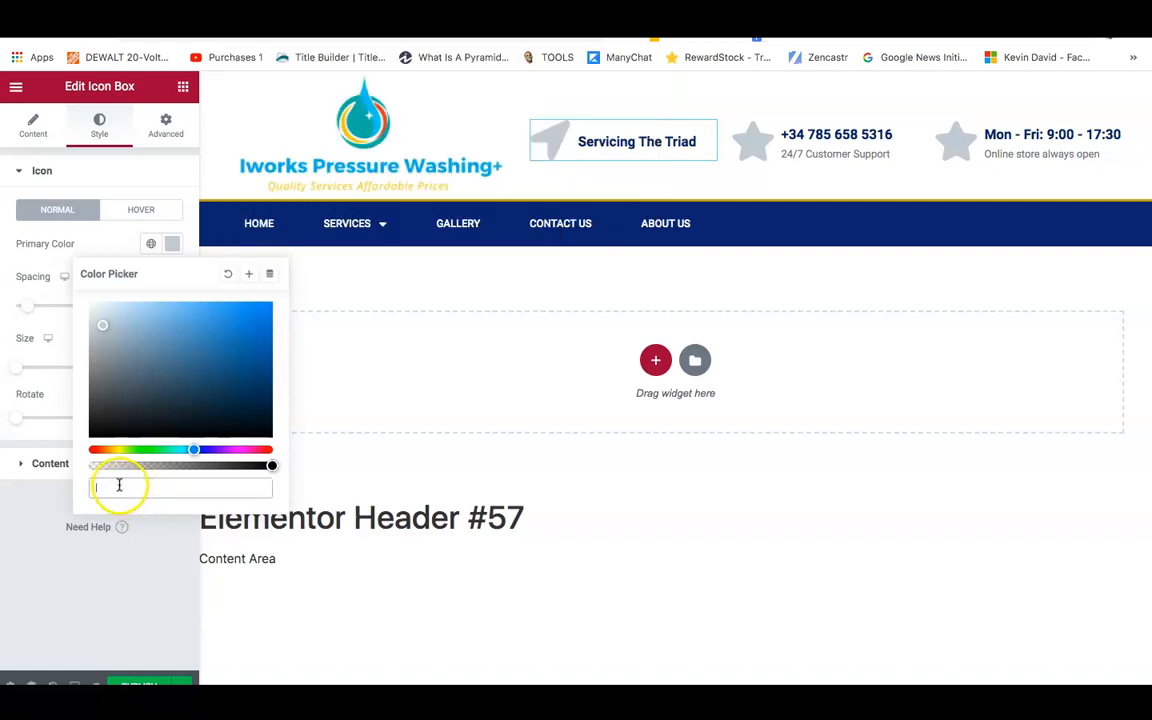
pyautogui.rightClick(119, 485)
pyautogui.click(154, 563)
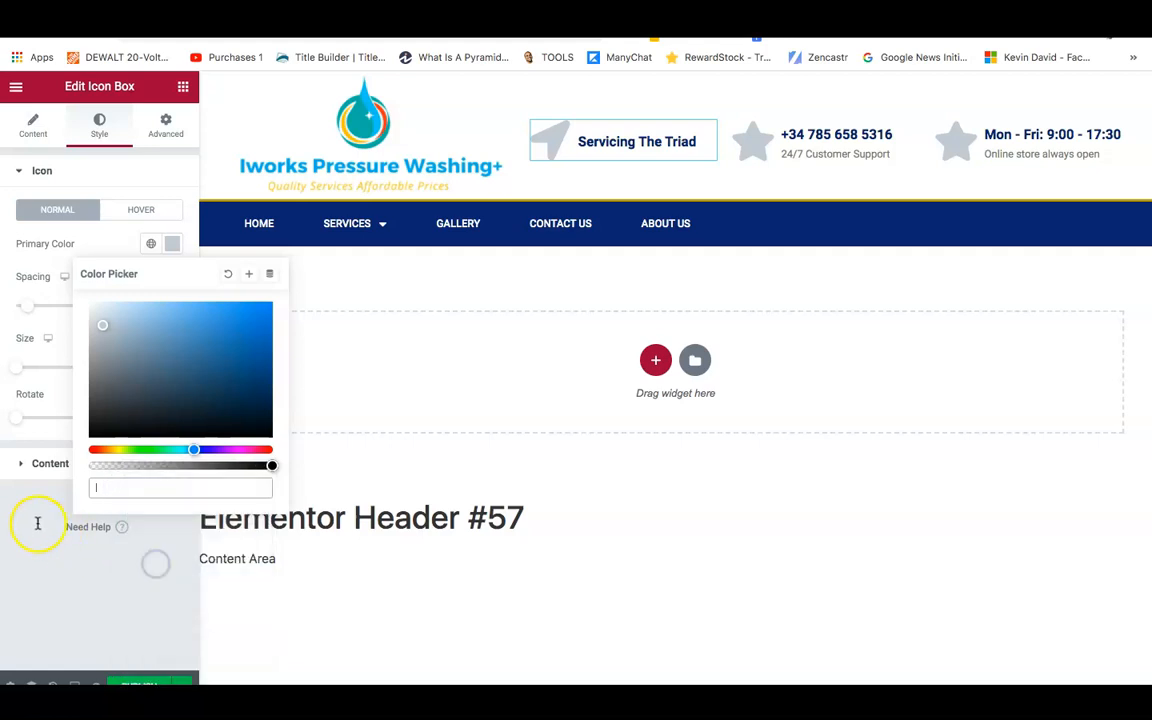
pyautogui.click(31, 519)
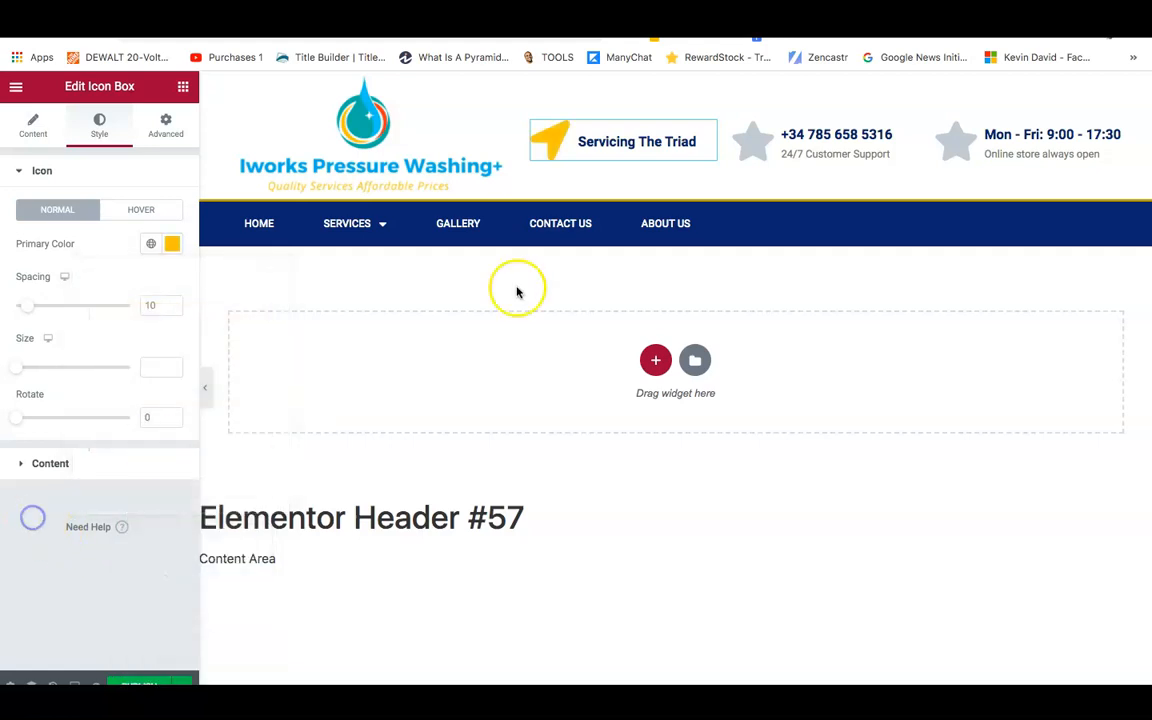
# Set the icon spacing to 11 and size to 51, and make the title black.
pyautogui.click(635, 138)
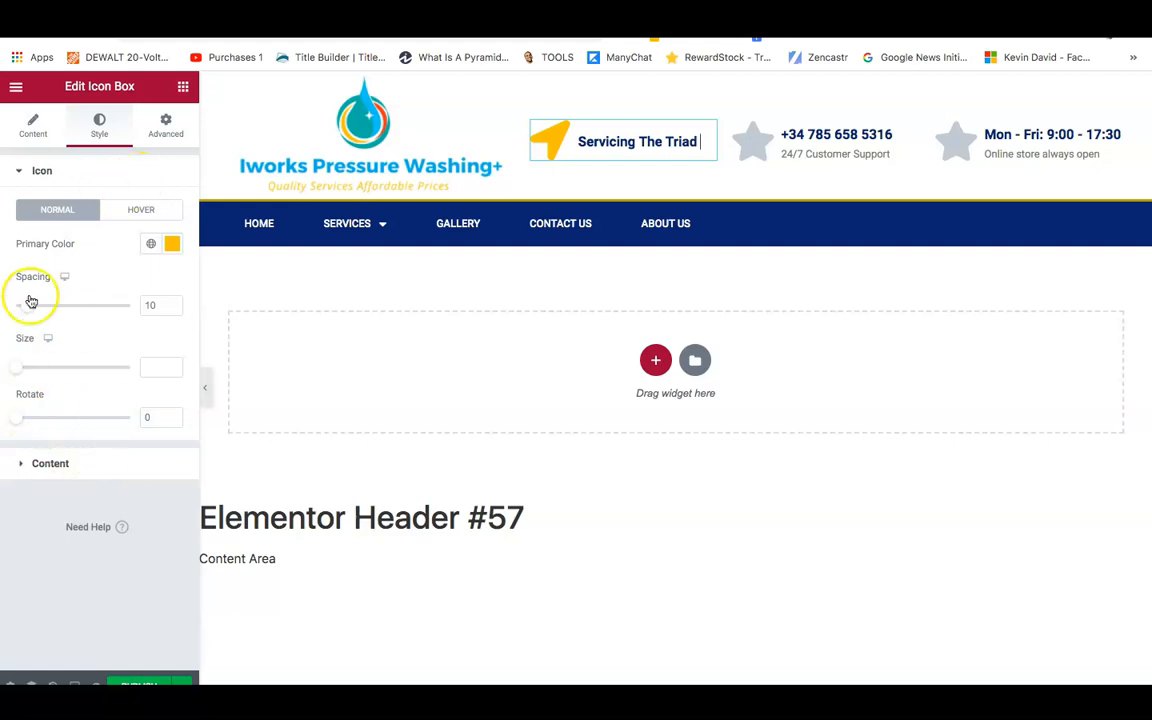
pyautogui.moveTo(31, 307)
pyautogui.mouseDown()
pyautogui.moveTo(59, 307)
pyautogui.moveTo(31, 307)
pyautogui.mouseUp()
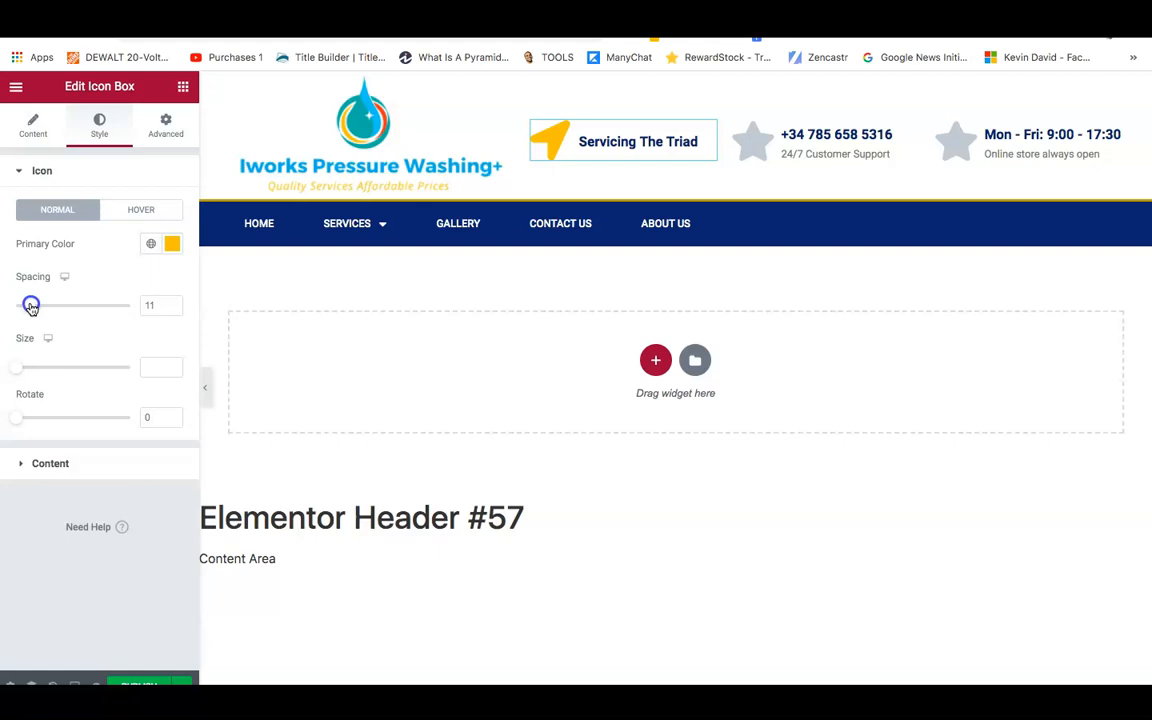
pyautogui.moveTo(17, 367)
pyautogui.mouseDown()
pyautogui.moveTo(62, 370)
pyautogui.moveTo(33, 366)
pyautogui.mouseUp()
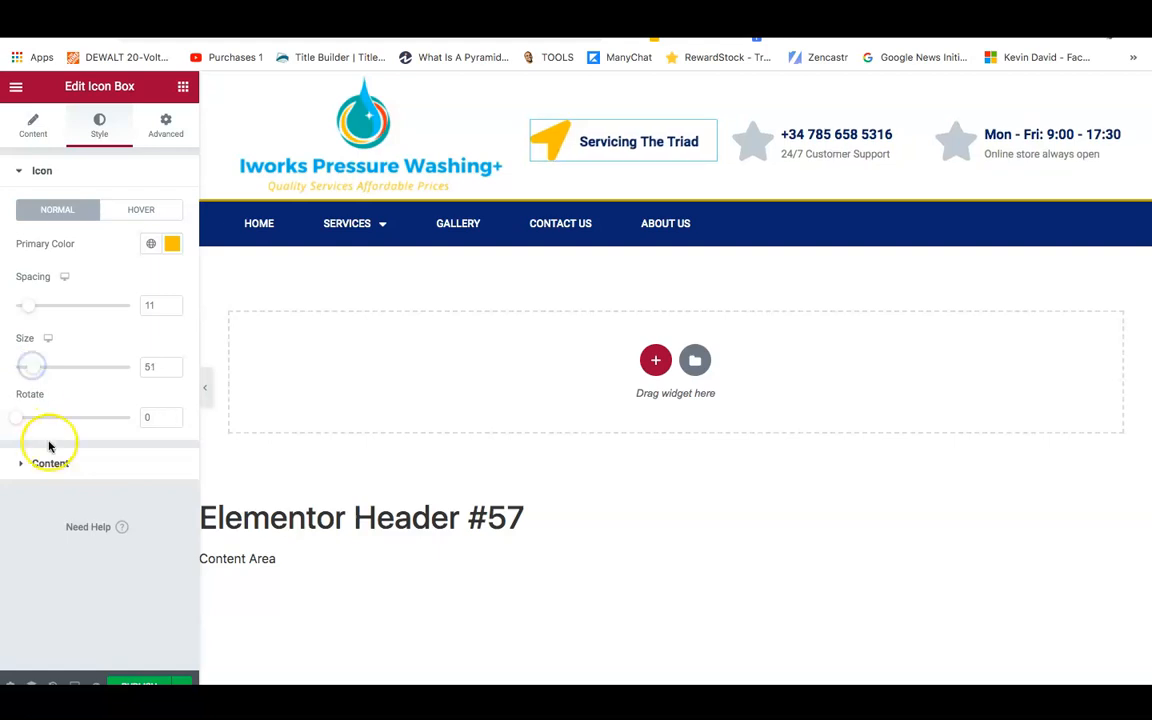
pyautogui.click(25, 468)
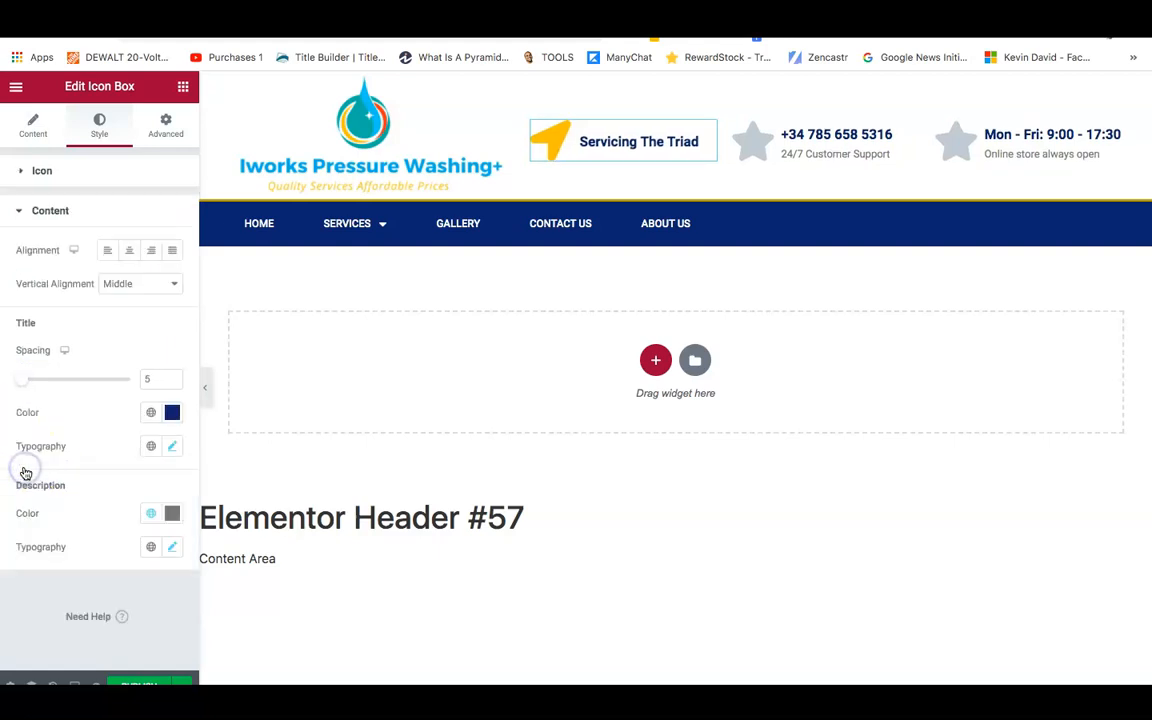
pyautogui.click(171, 413)
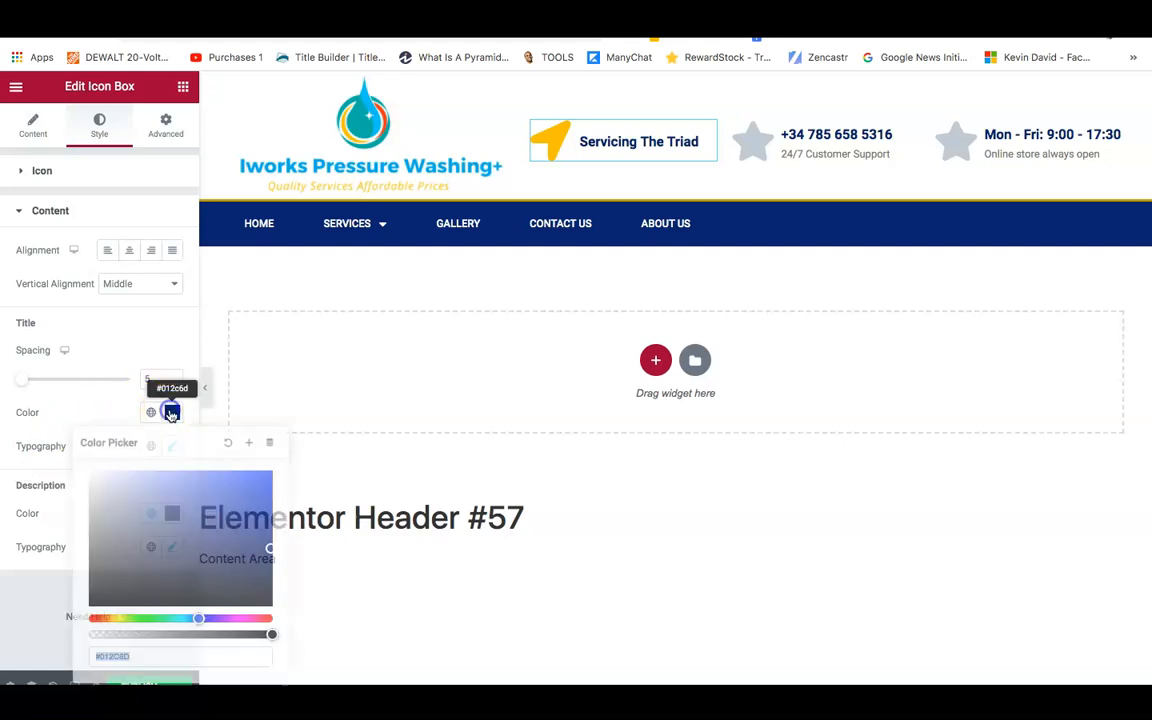
pyautogui.click(100, 605)
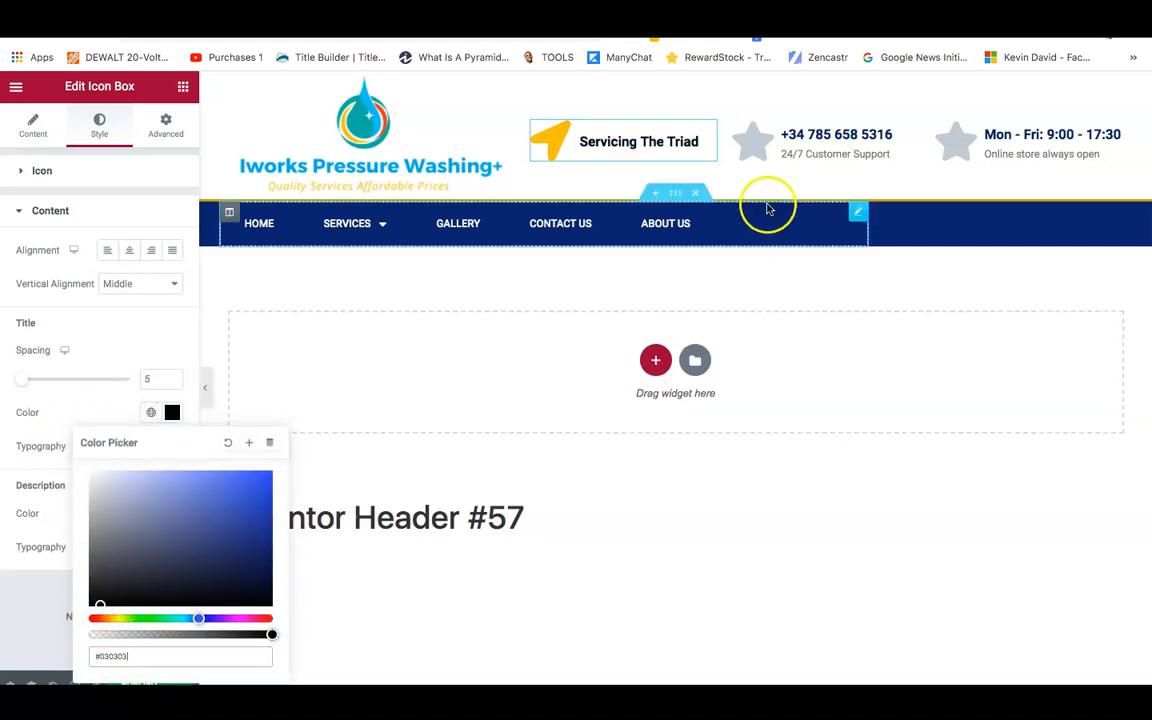
pyautogui.click(787, 148)
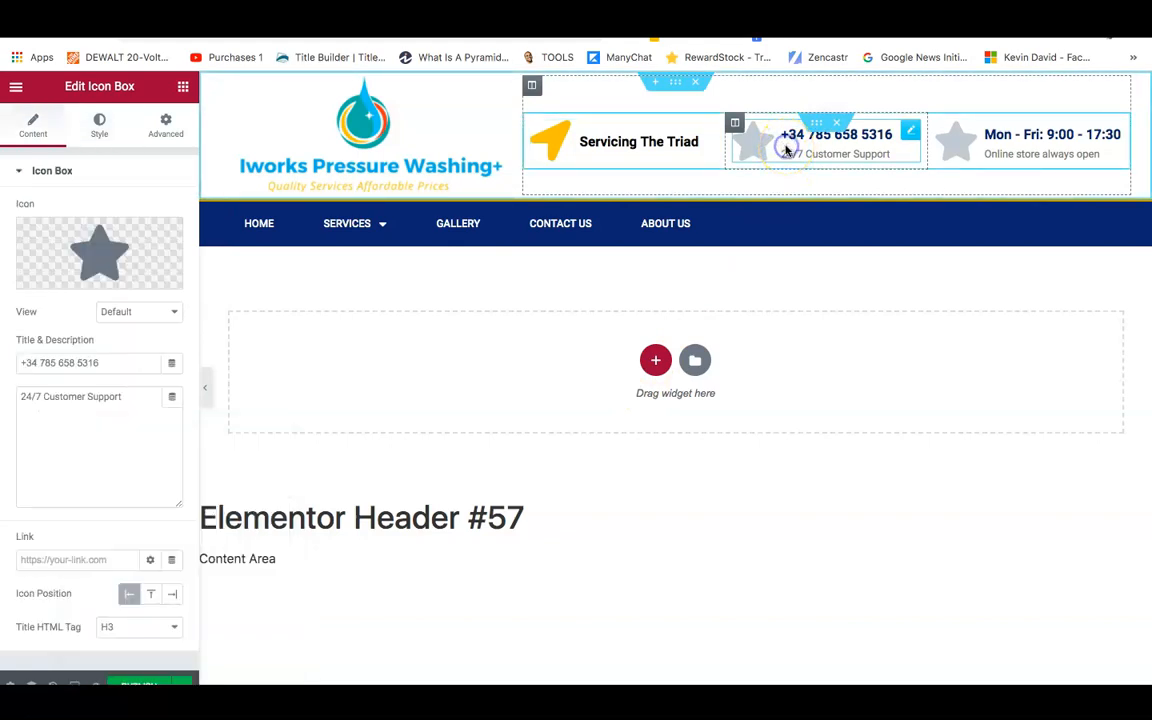
# Replace the phone box's icon with the phone-volume icon.
pyautogui.moveTo(95, 230)
pyautogui.click(50, 279)
pyautogui.click(538, 160)
pyautogui.write('phon')
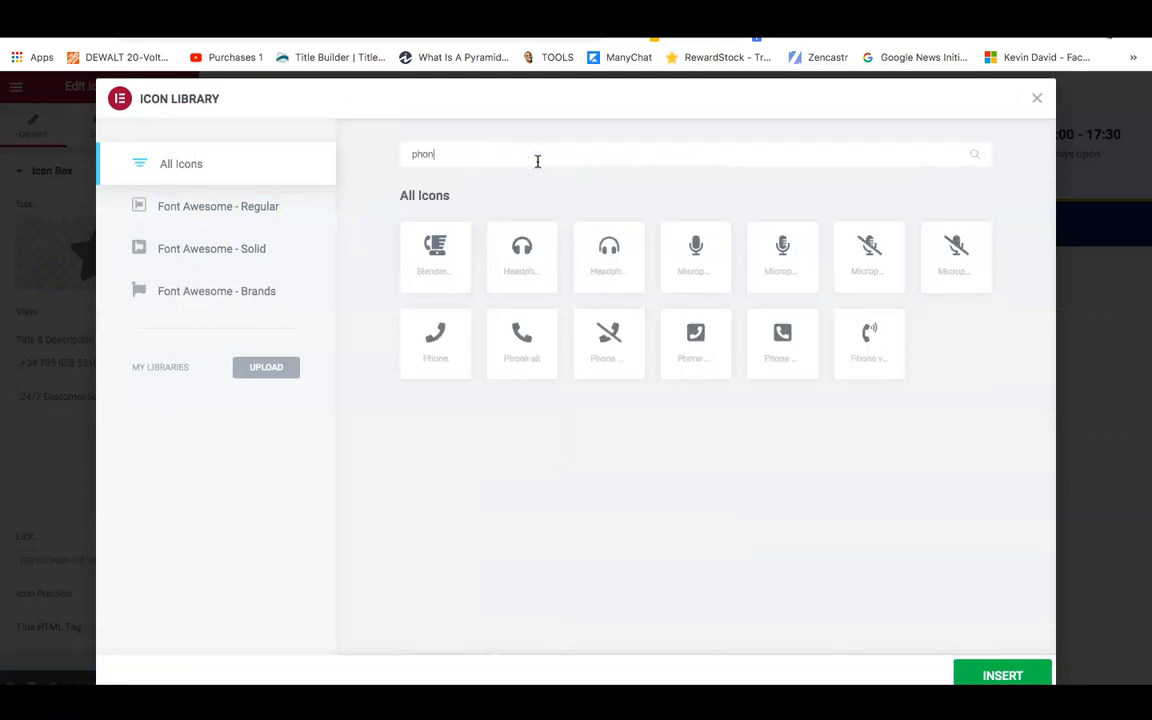
pyautogui.write('e')
pyautogui.click(886, 341)
pyautogui.click(980, 675)
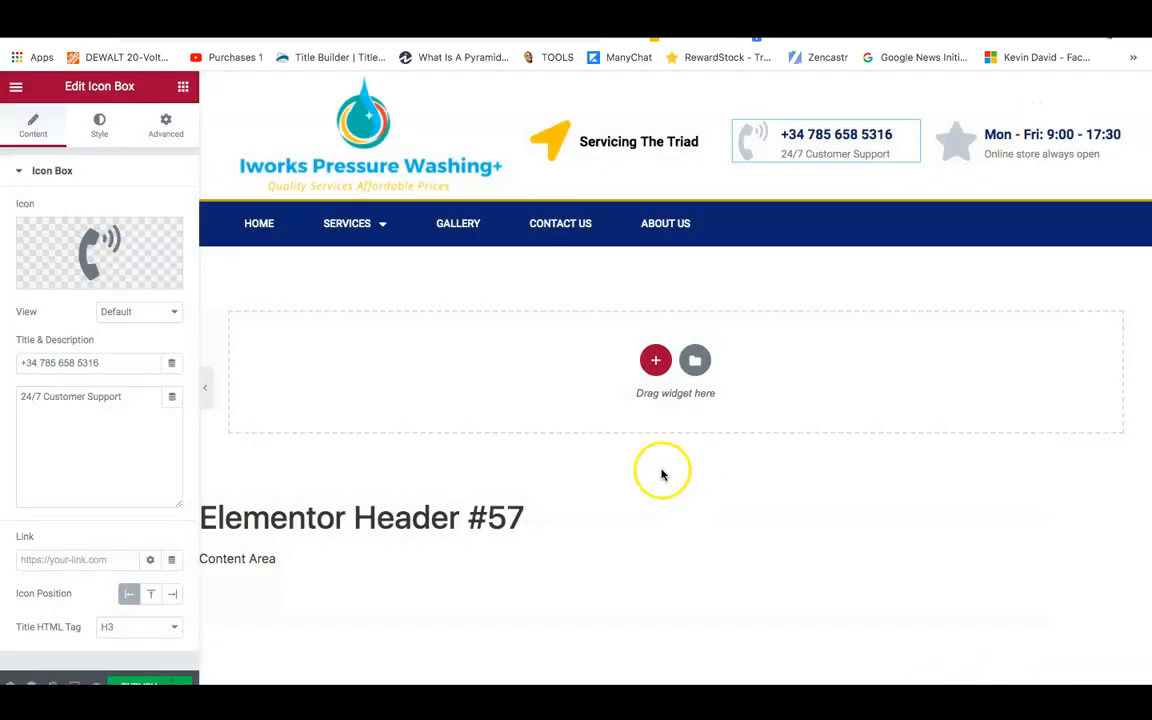
# Remove the '24/7 Customer Support' line and clear the old phone number from the title.
pyautogui.tripleClick(96, 396)
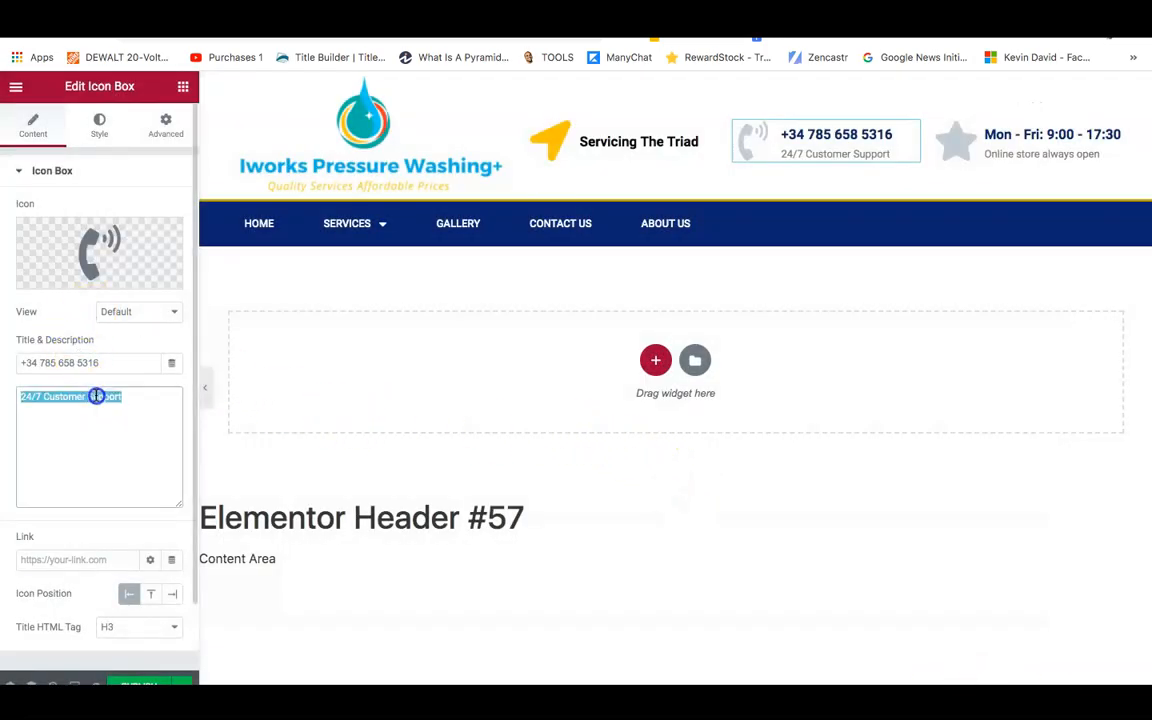
pyautogui.press('BackSpace')
pyautogui.doubleClick(80, 362)
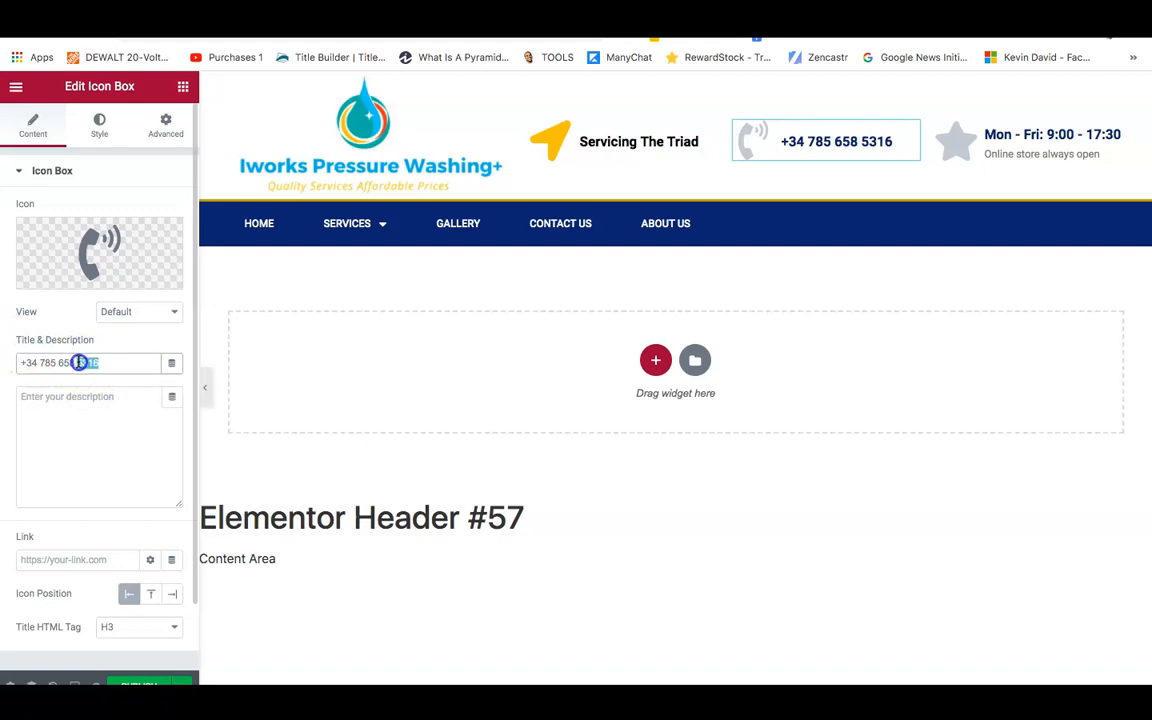
pyautogui.press('BackSpace')
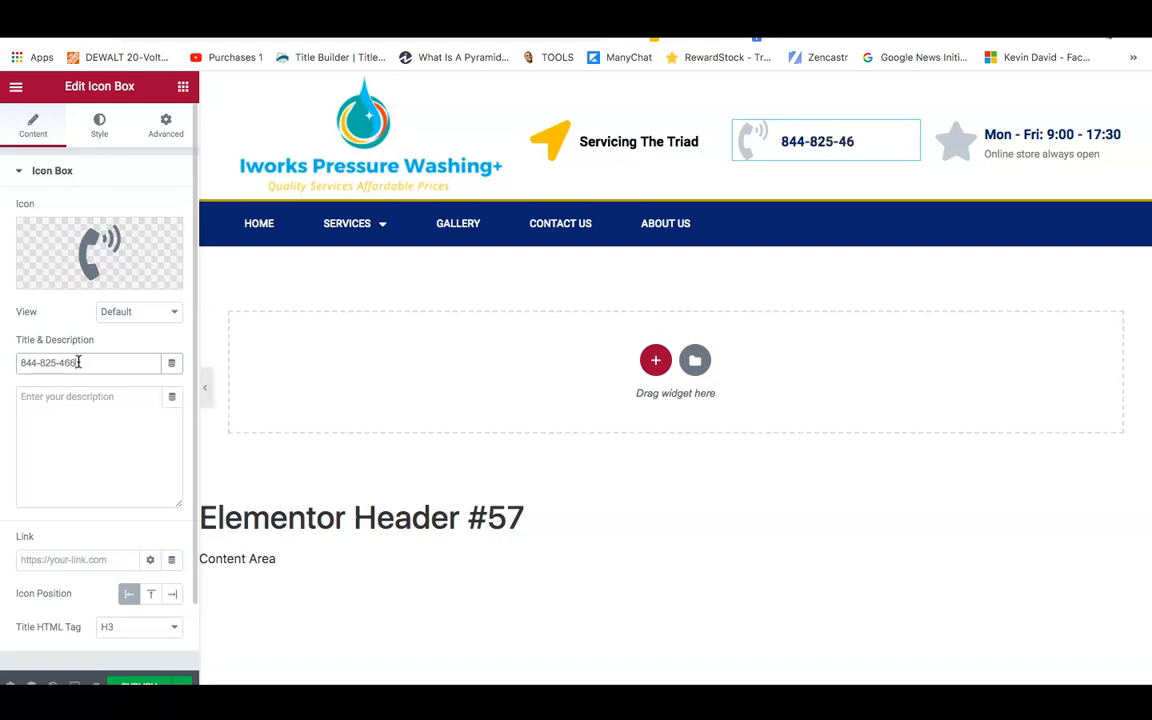
pyautogui.click(100, 127)
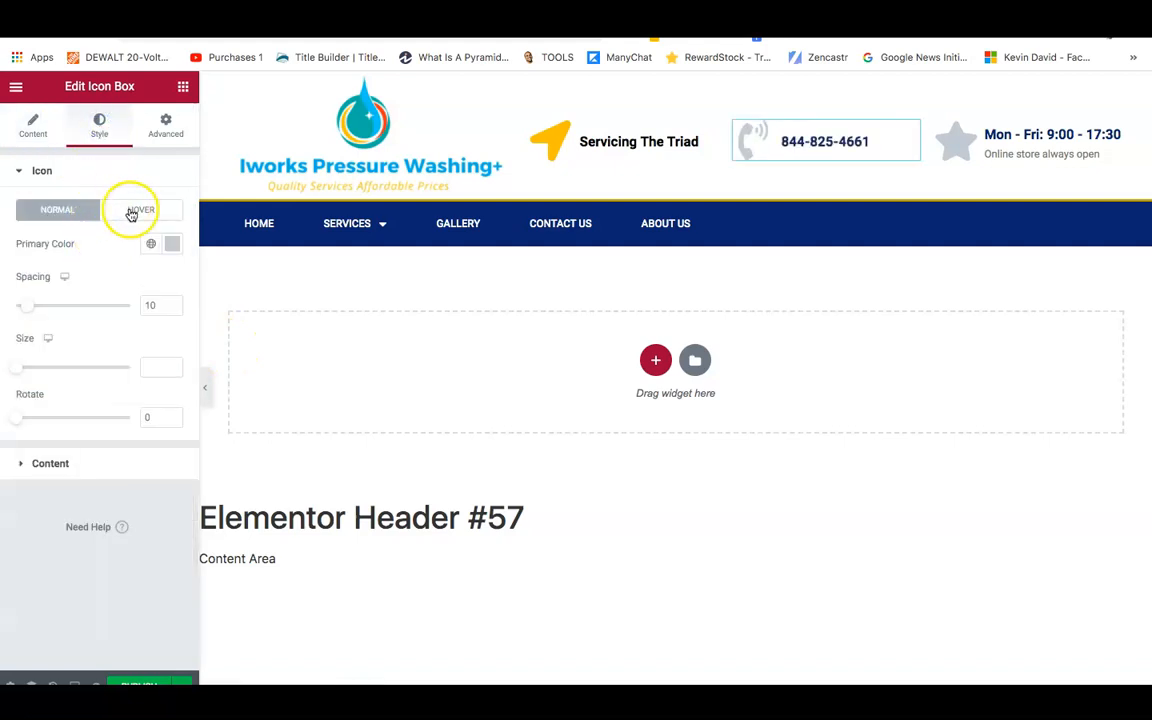
# Paste the yellow #f8bf32 into the phone icon's primary colour.
pyautogui.click(180, 244)
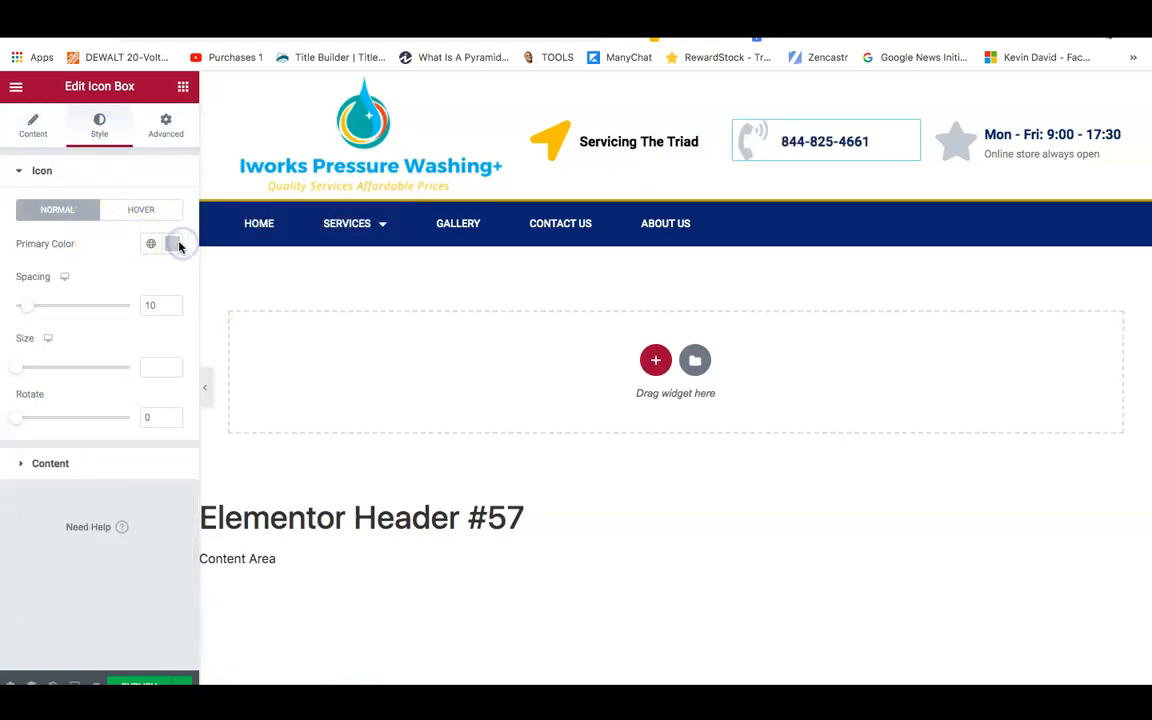
pyautogui.doubleClick(130, 489)
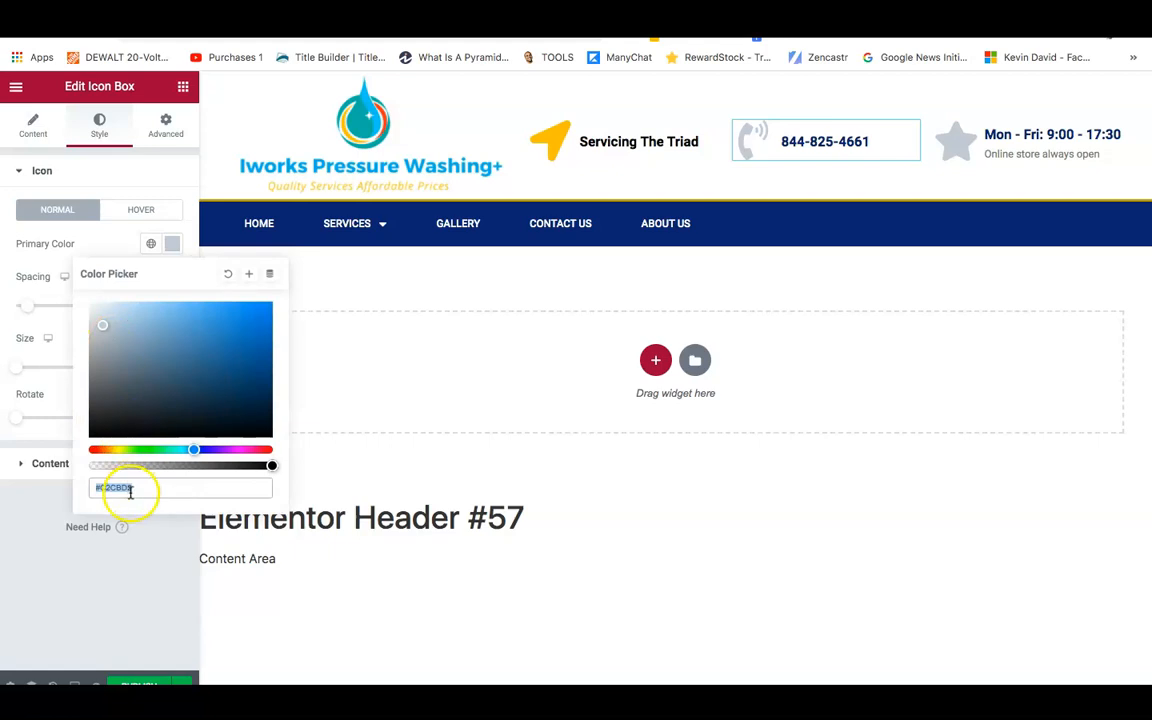
pyautogui.rightClick(130, 489)
pyautogui.click(157, 521)
pyautogui.click(57, 504)
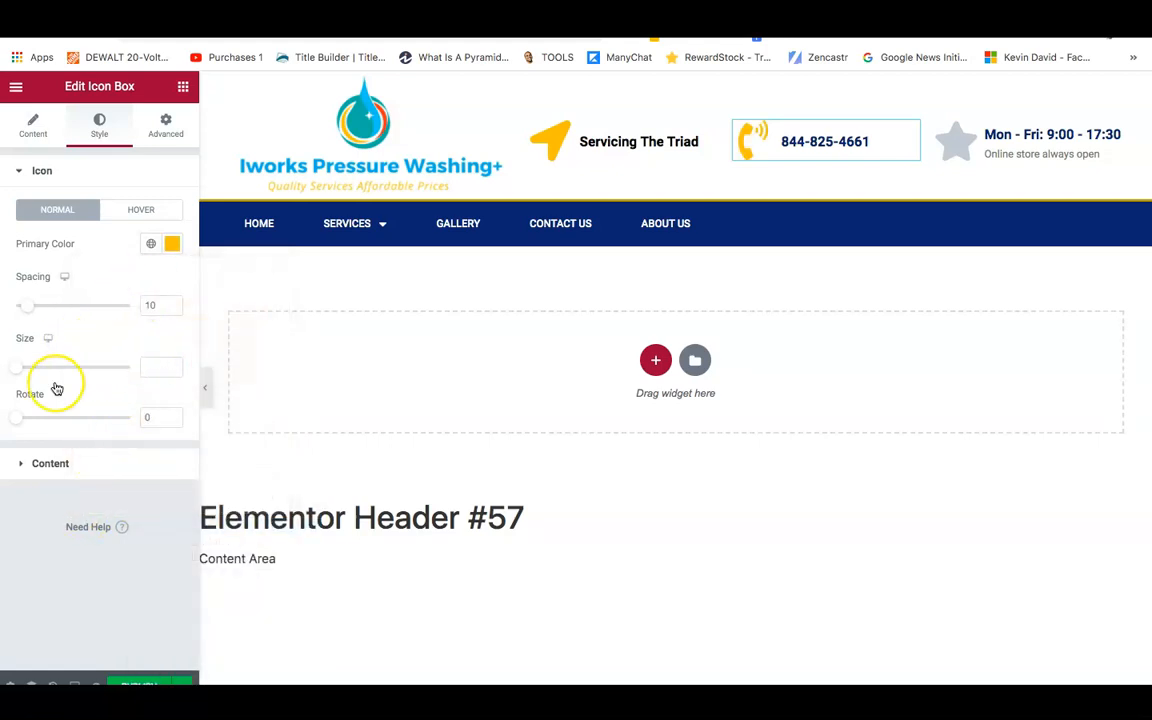
# Make the phone number title black and adjust its Title Typography size.
pyautogui.click(63, 464)
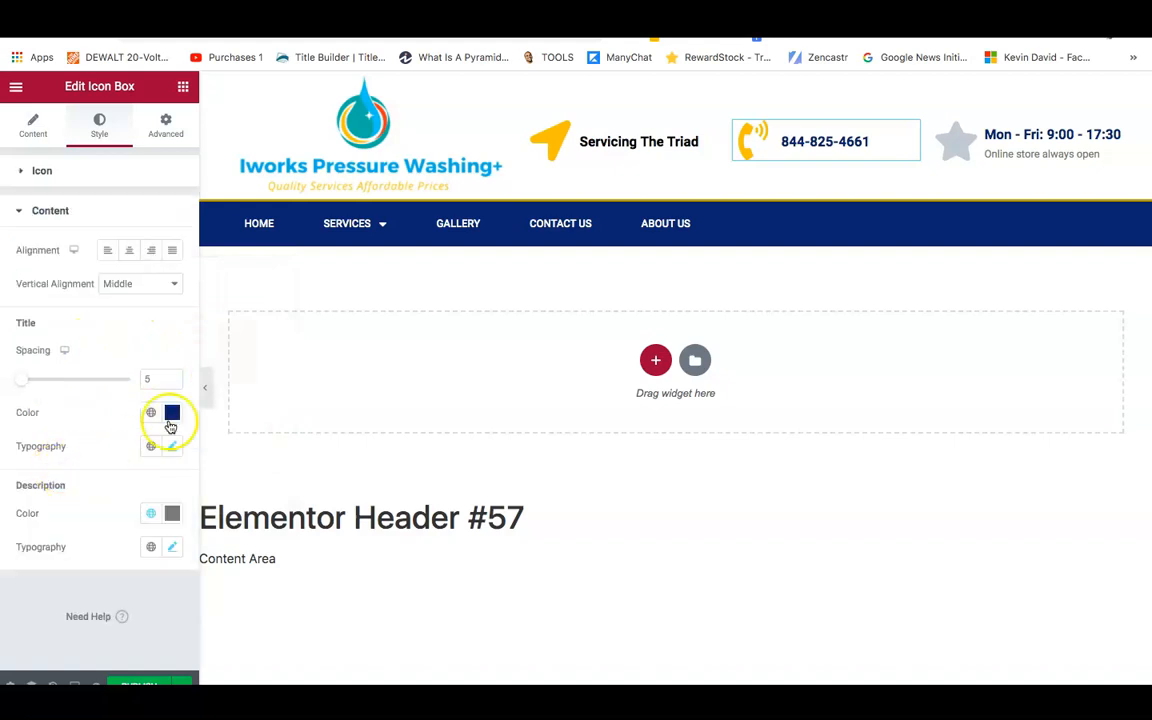
pyautogui.click(172, 412)
pyautogui.click(98, 601)
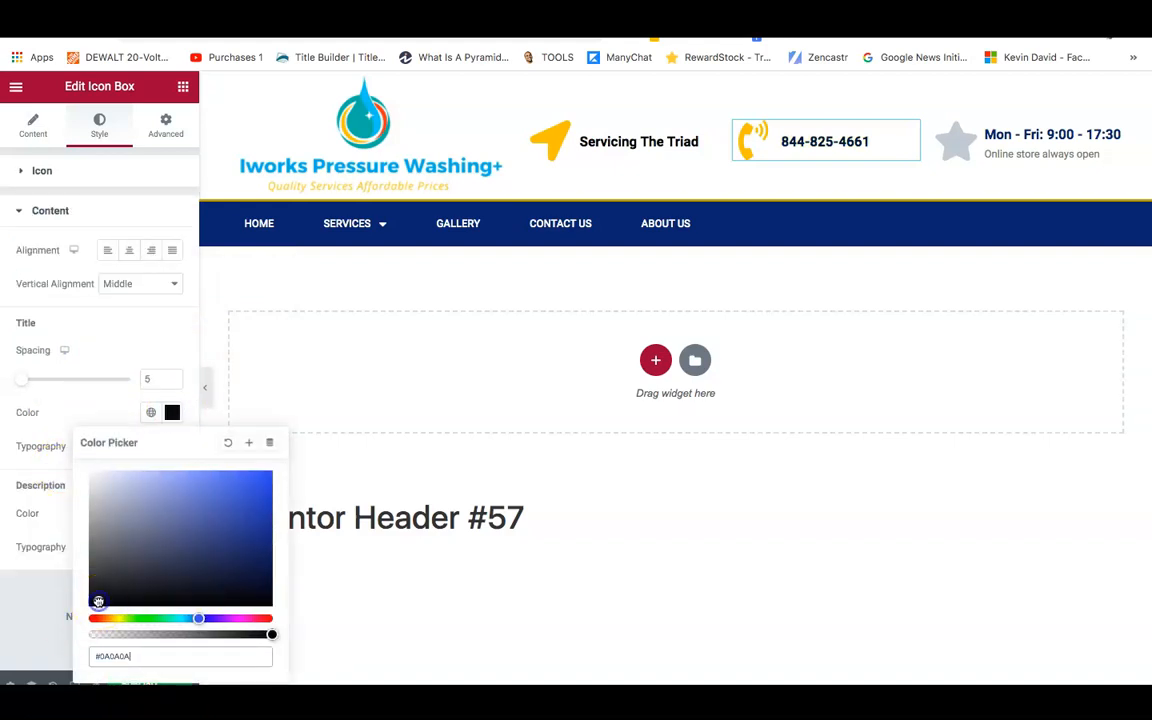
pyautogui.click(30, 618)
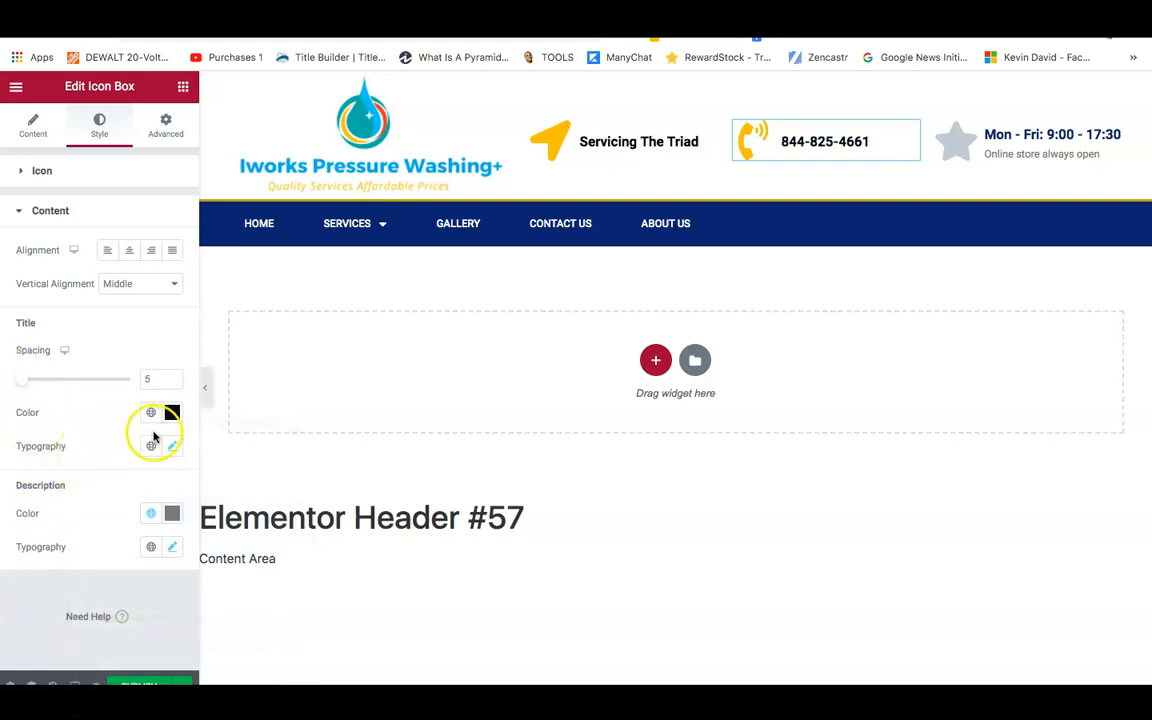
pyautogui.click(176, 452)
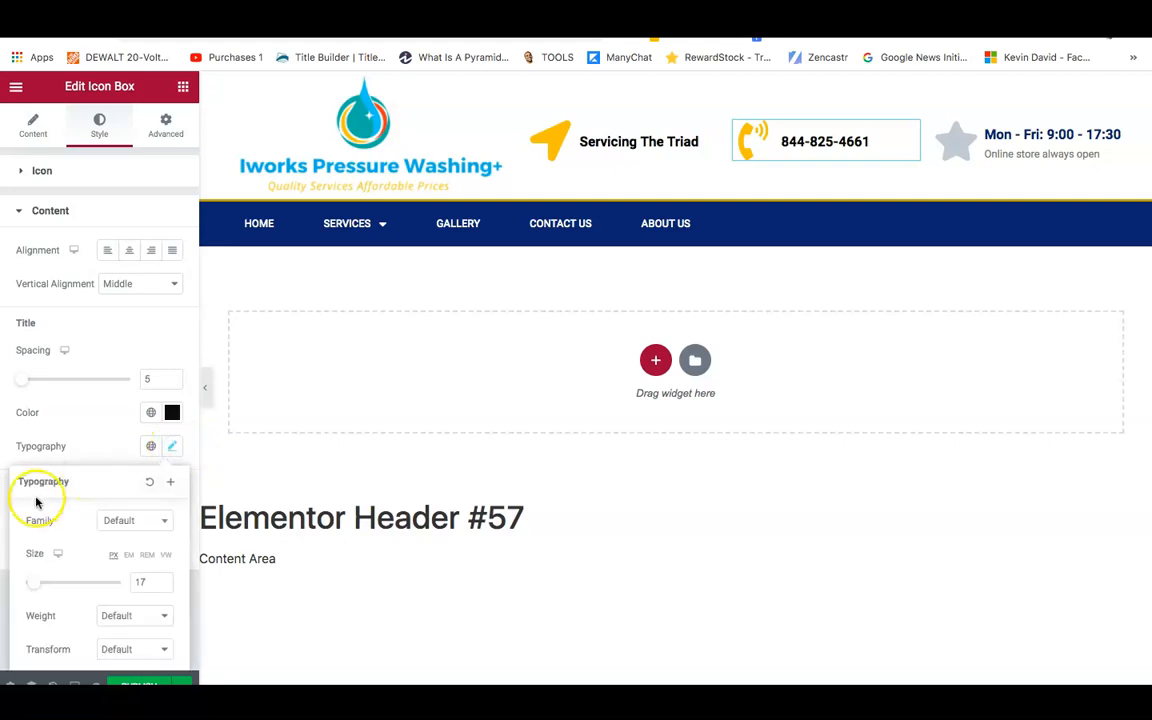
pyautogui.moveTo(35, 583); pyautogui.dragTo(36, 583)
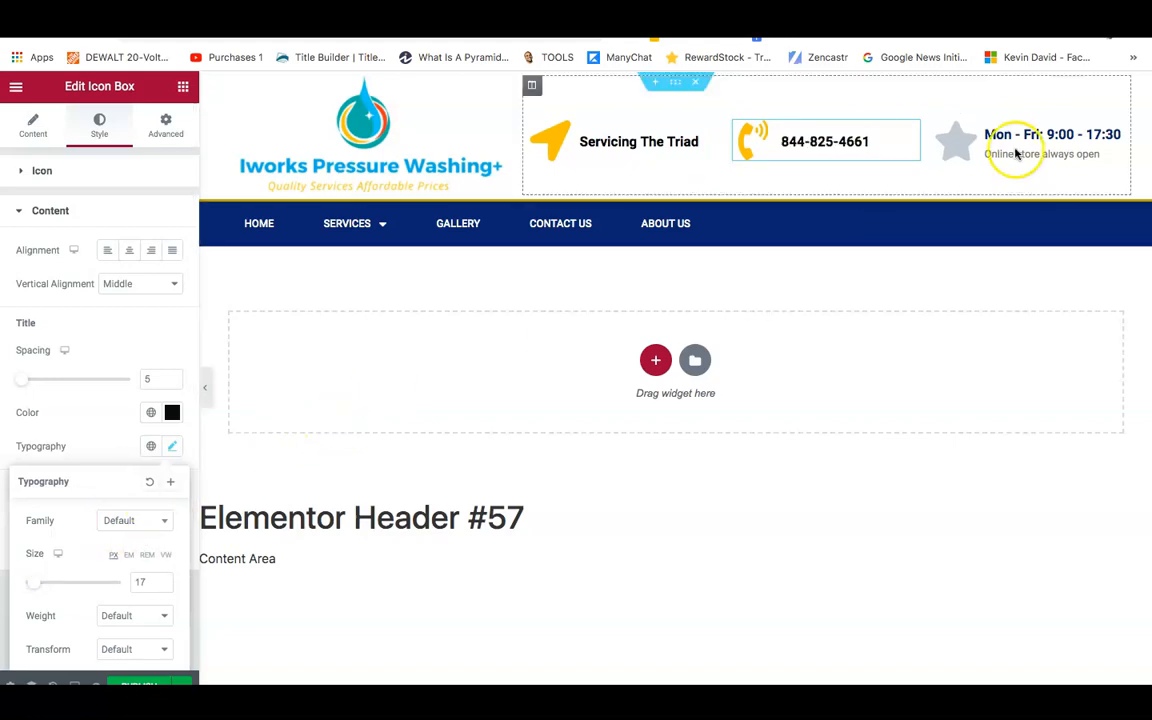
# Replace the opening-hours box's star icon with the outline clock icon.
pyautogui.click(992, 130)
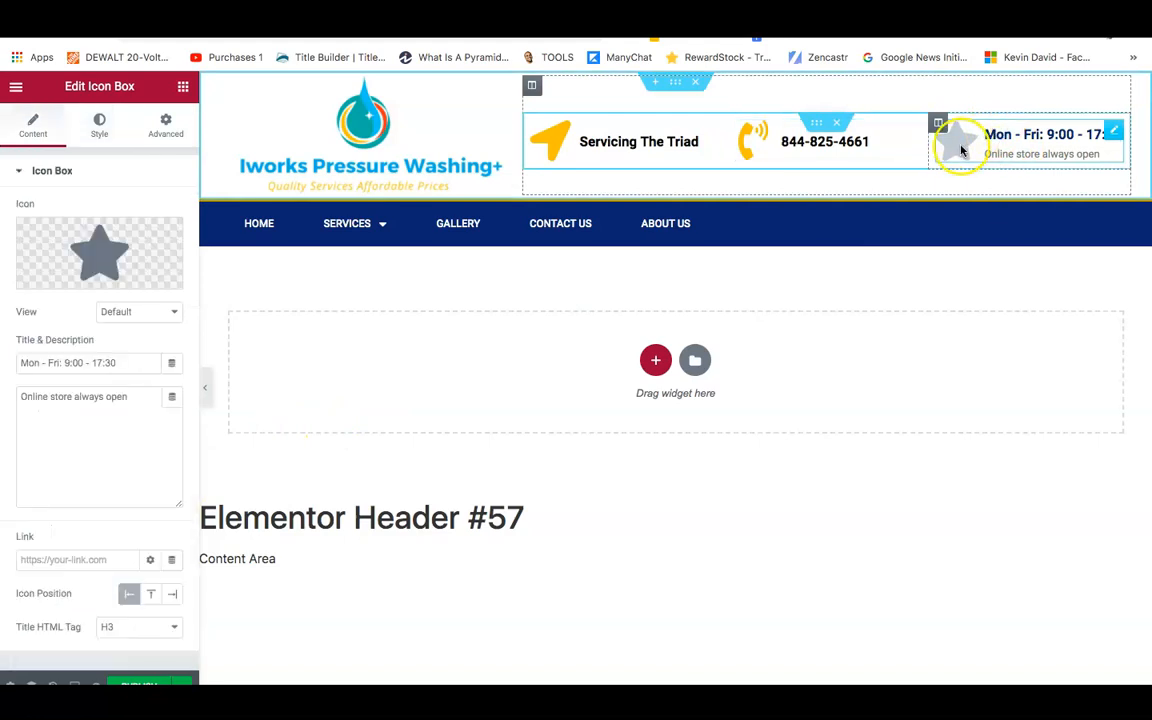
pyautogui.moveTo(44, 234)
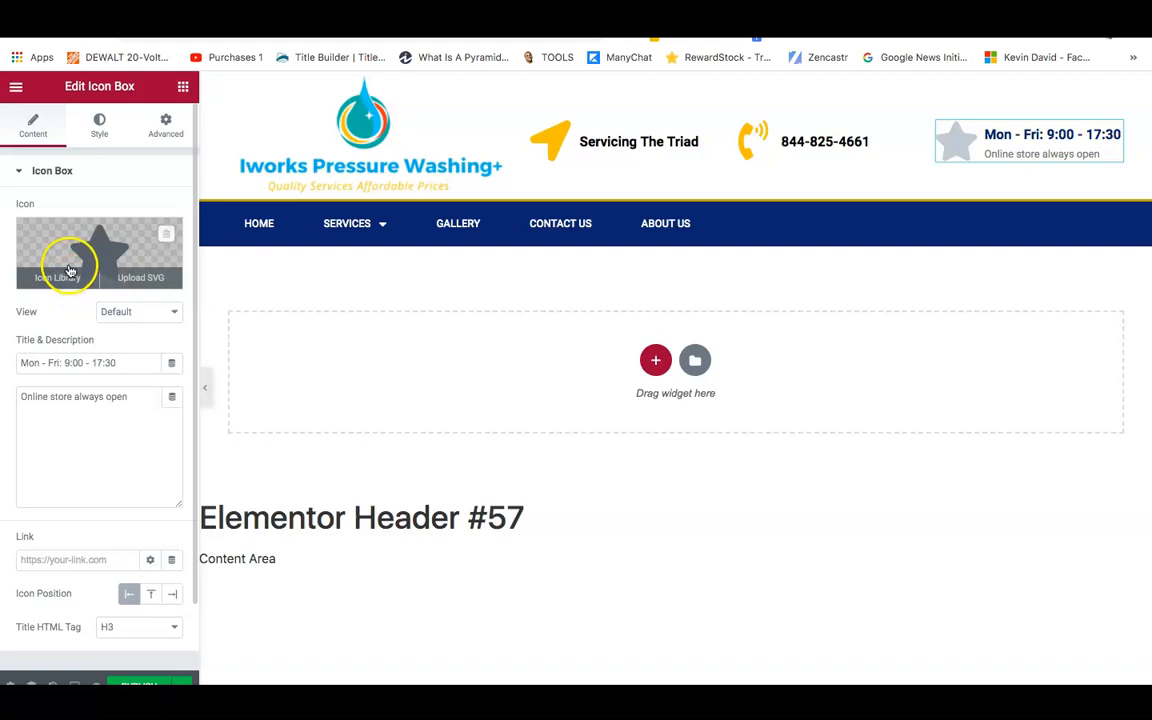
pyautogui.click(64, 270)
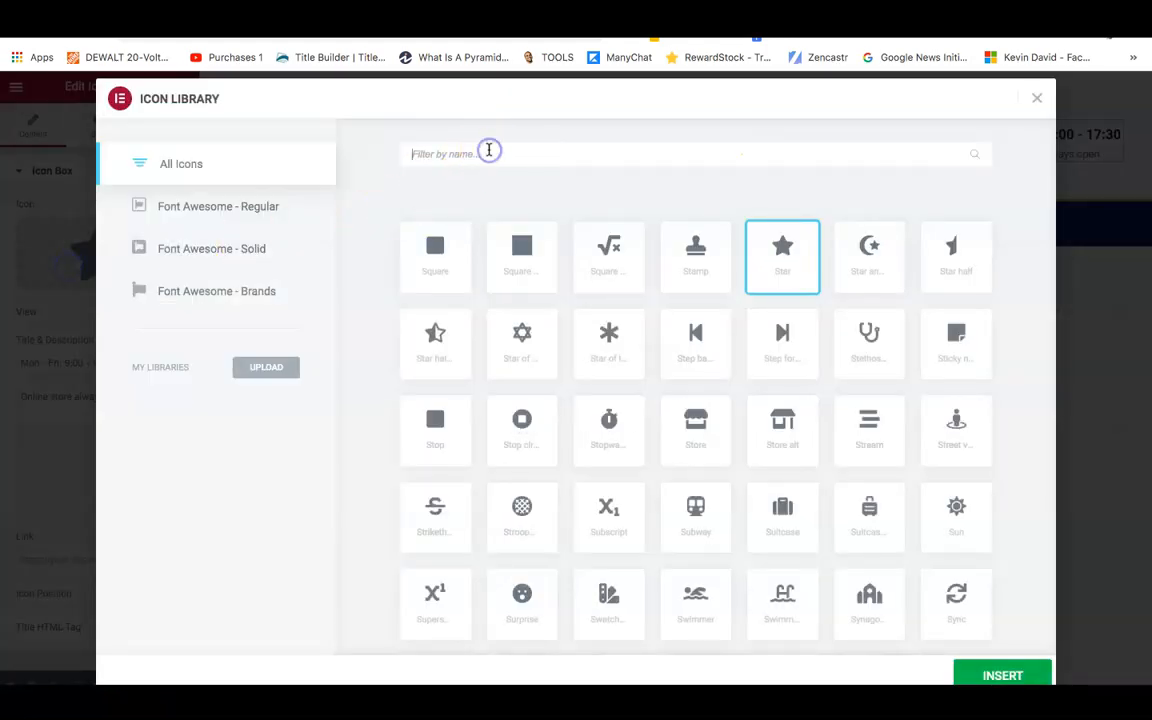
pyautogui.click(488, 153)
pyautogui.write('clock')
pyautogui.click(435, 260)
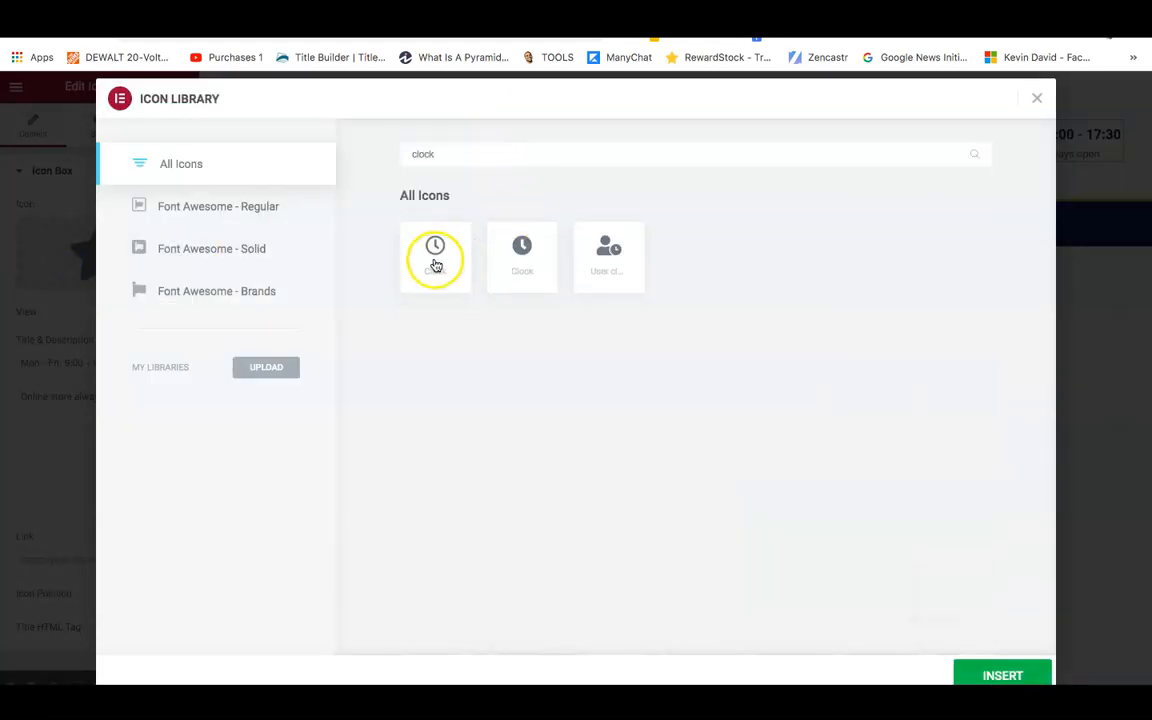
pyautogui.click(522, 258)
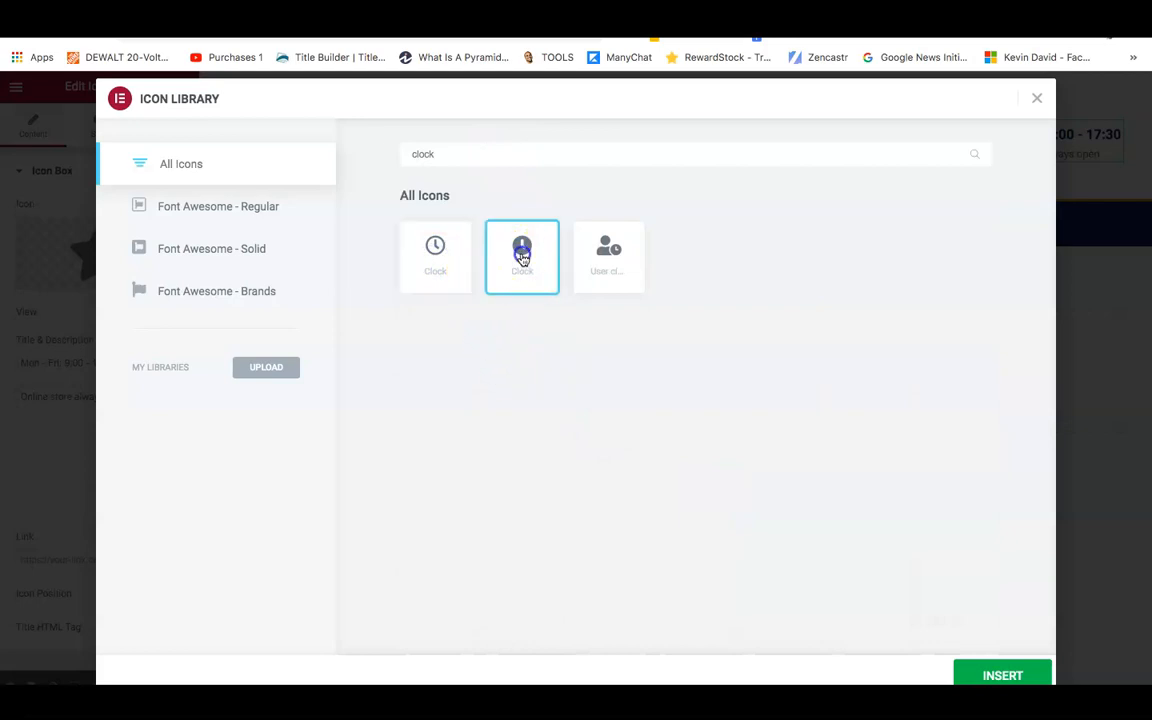
pyautogui.click(435, 256)
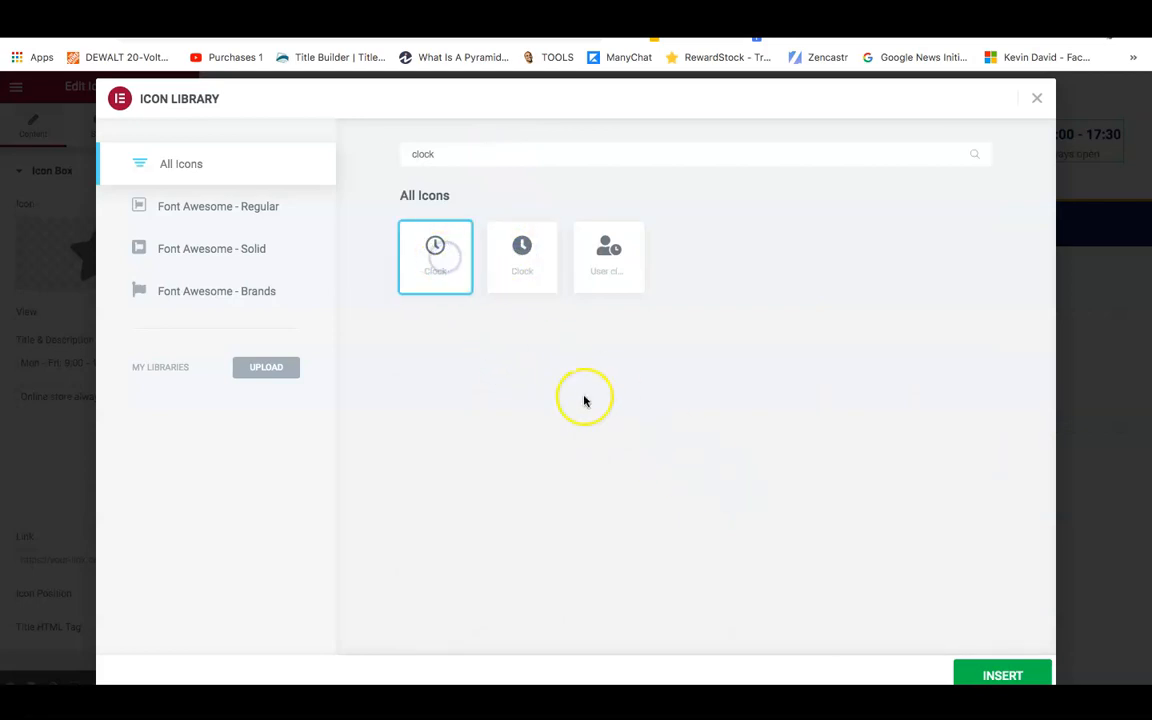
pyautogui.click(1002, 677)
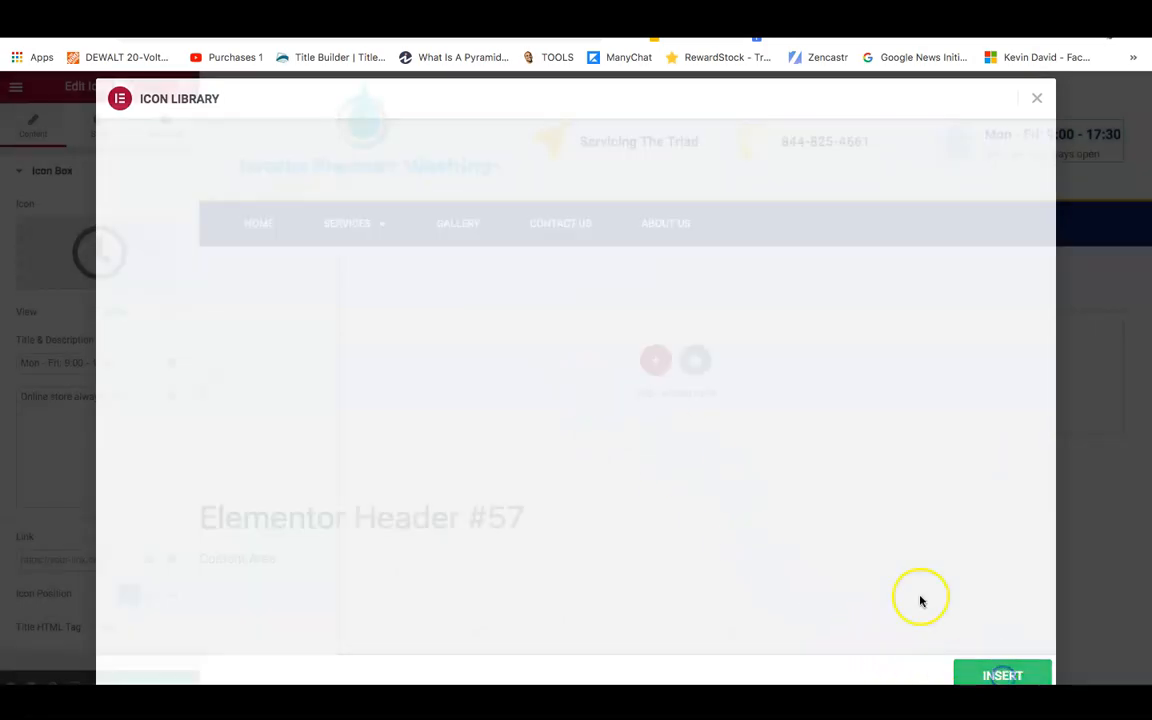
# Delete the 'Online store always open' line and change the title to 'Mon - Fri: 9:00 am- 7:00pm'.
pyautogui.click(75, 393)
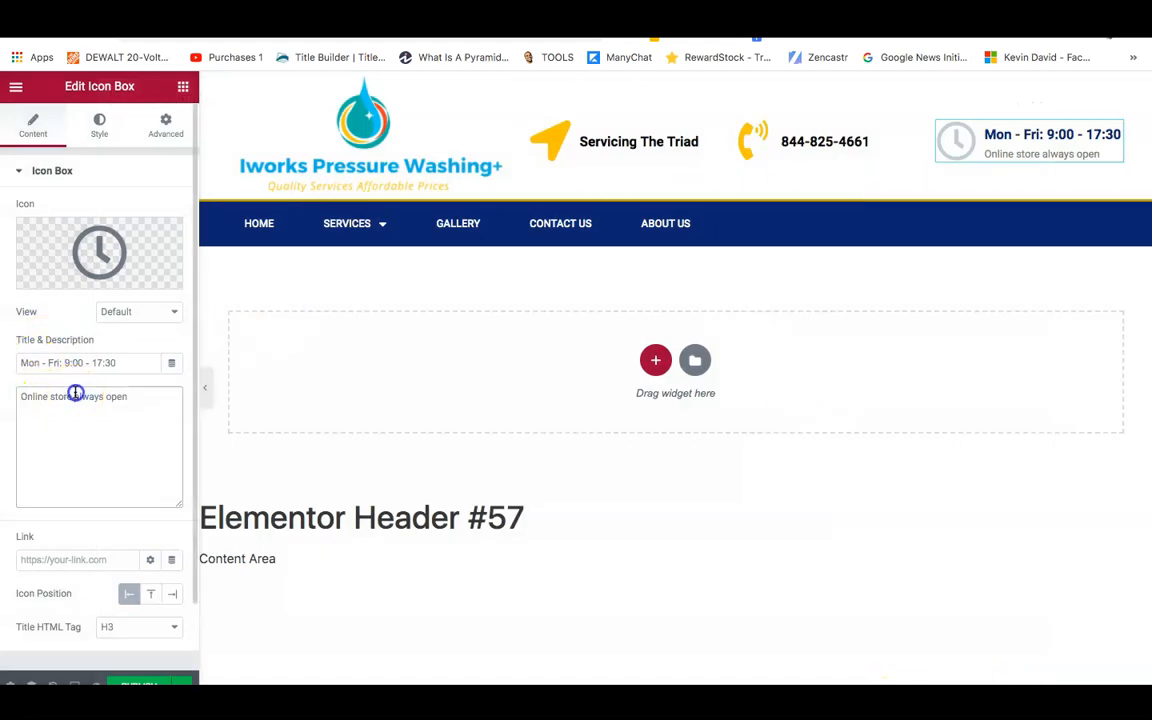
pyautogui.press('BackSpace')
pyautogui.click(127, 359)
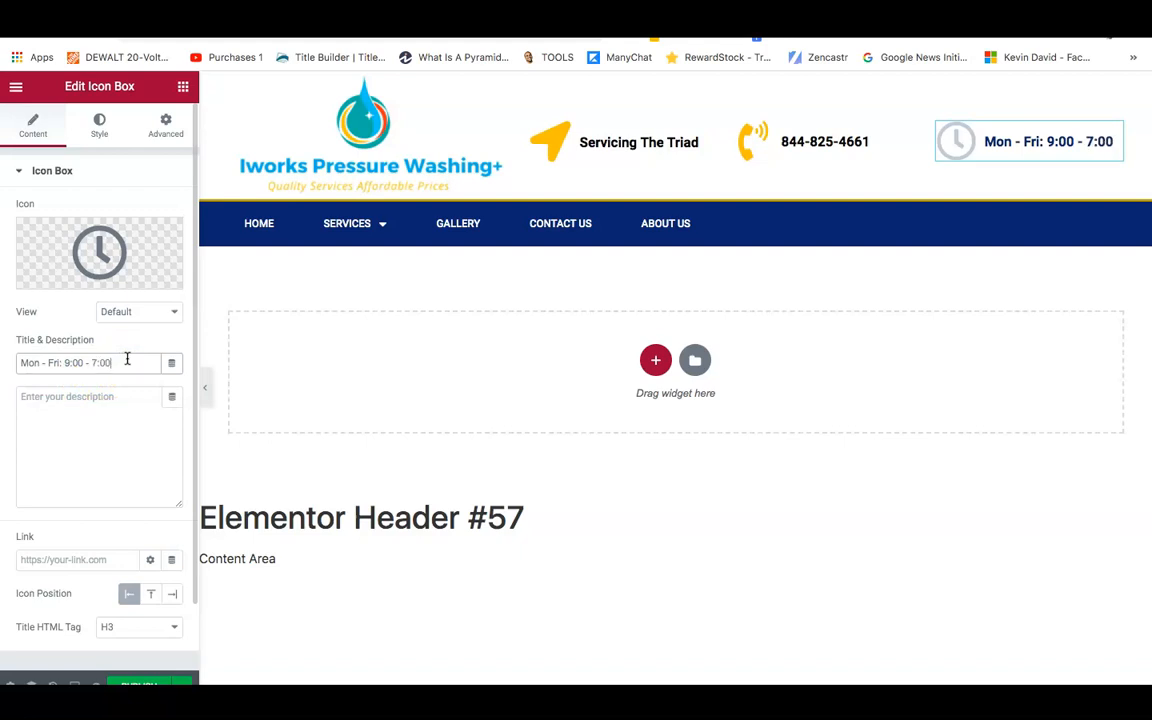
pyautogui.click(90, 361)
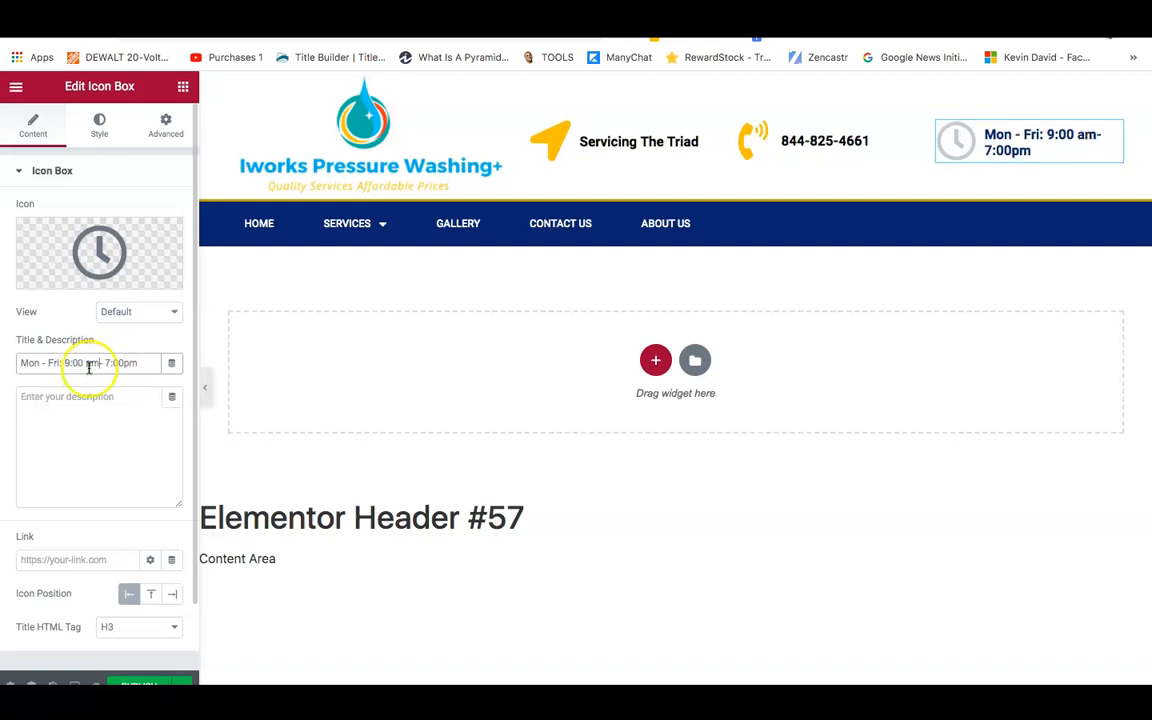
pyautogui.click(99, 127)
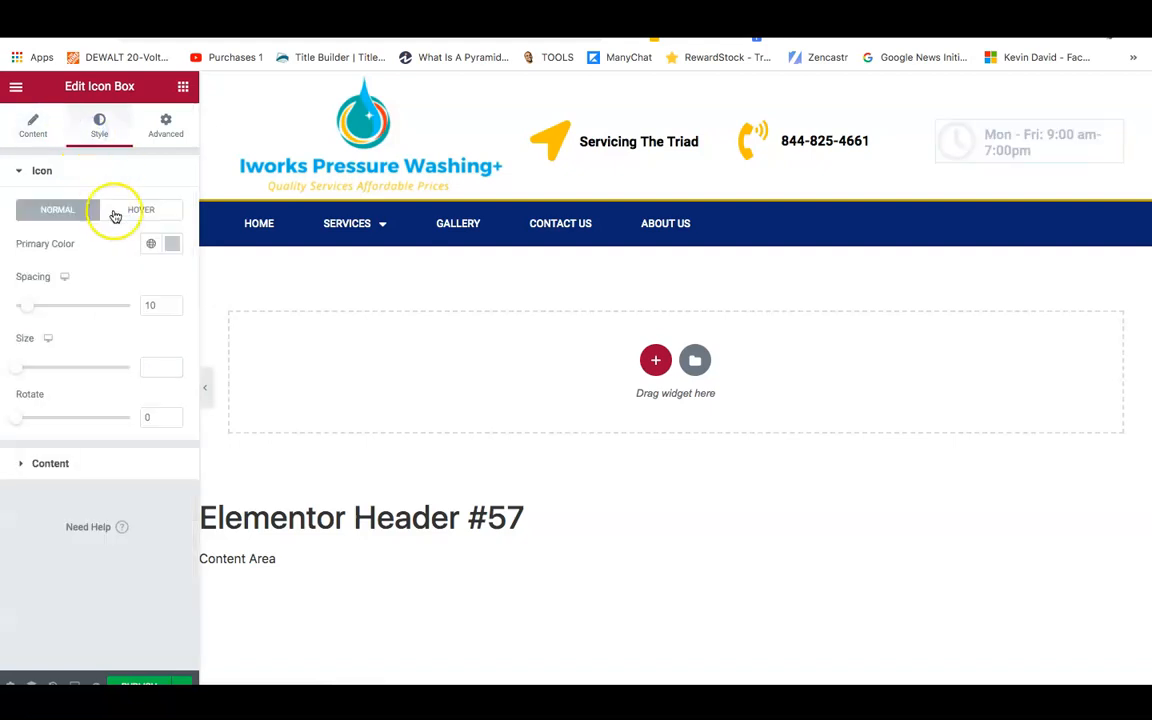
# Paste the yellow colour into the clock icon's primary colour.
pyautogui.click(172, 243)
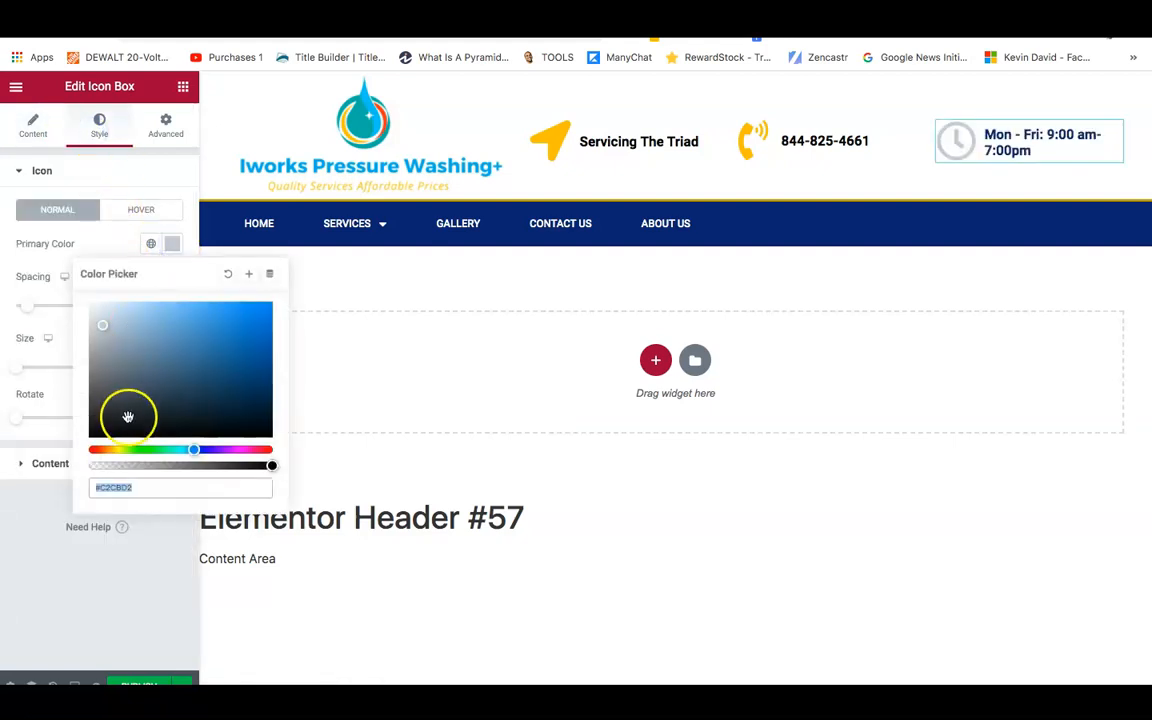
pyautogui.rightClick(126, 485)
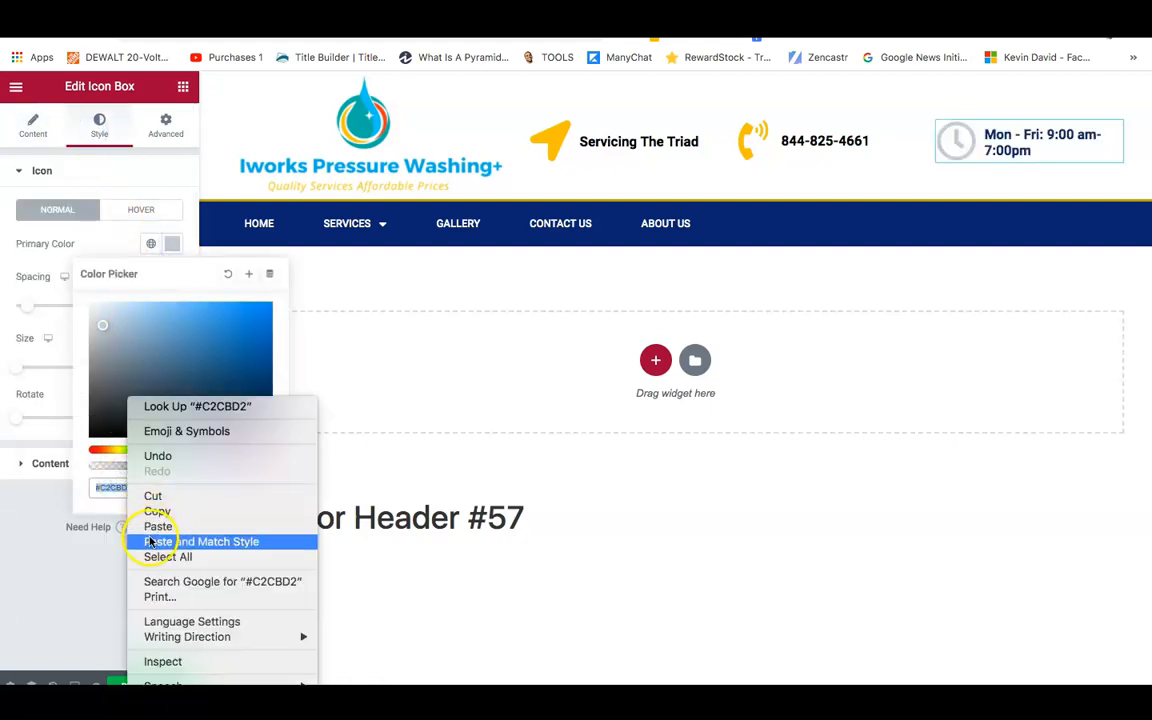
pyautogui.click(157, 526)
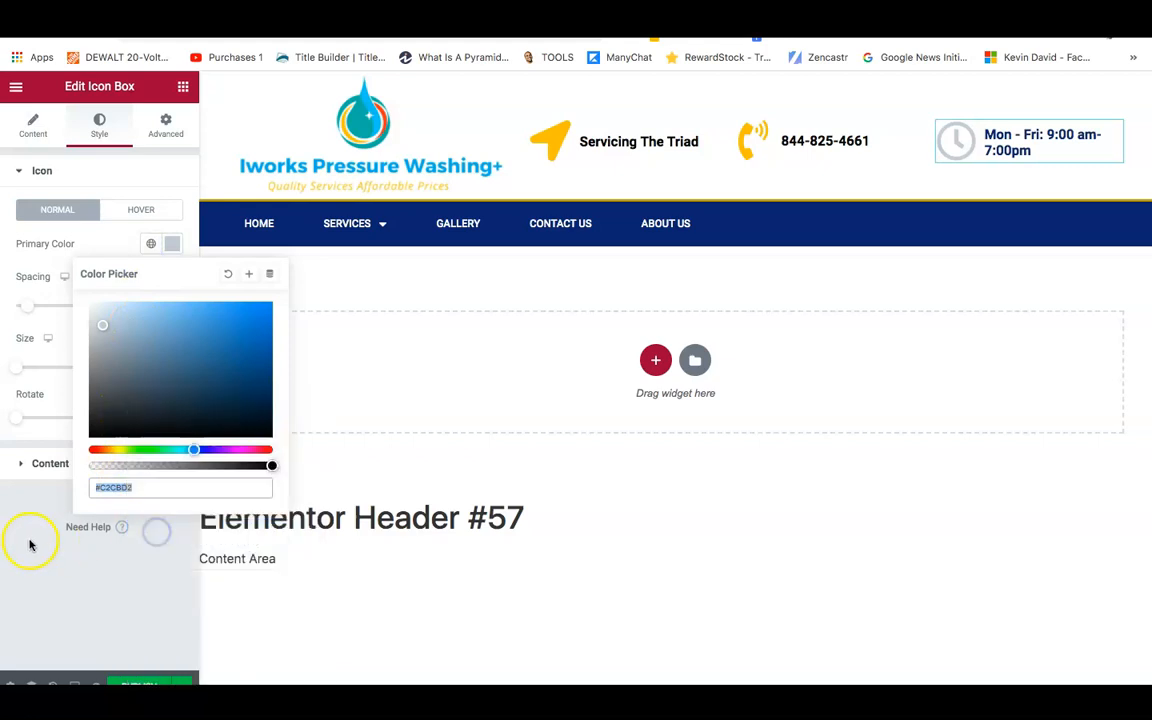
pyautogui.click(20, 541)
# Set the hours title colour to near-black #010102.
pyautogui.click(47, 468)
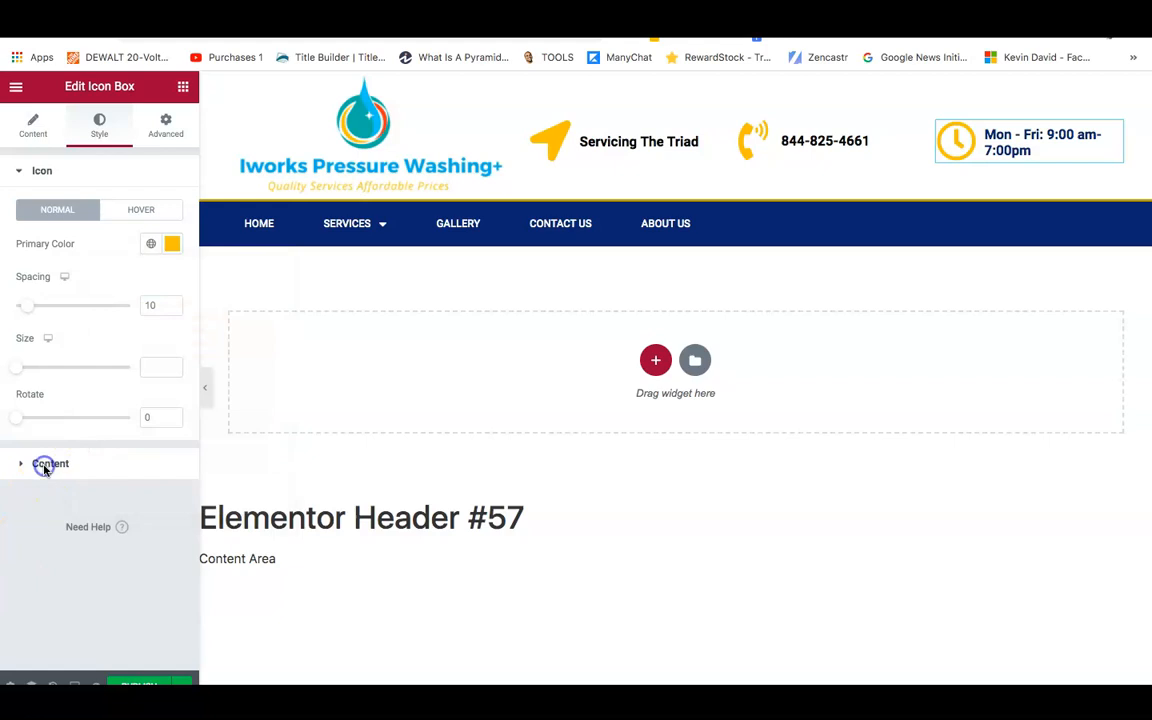
pyautogui.click(44, 466)
pyautogui.click(172, 412)
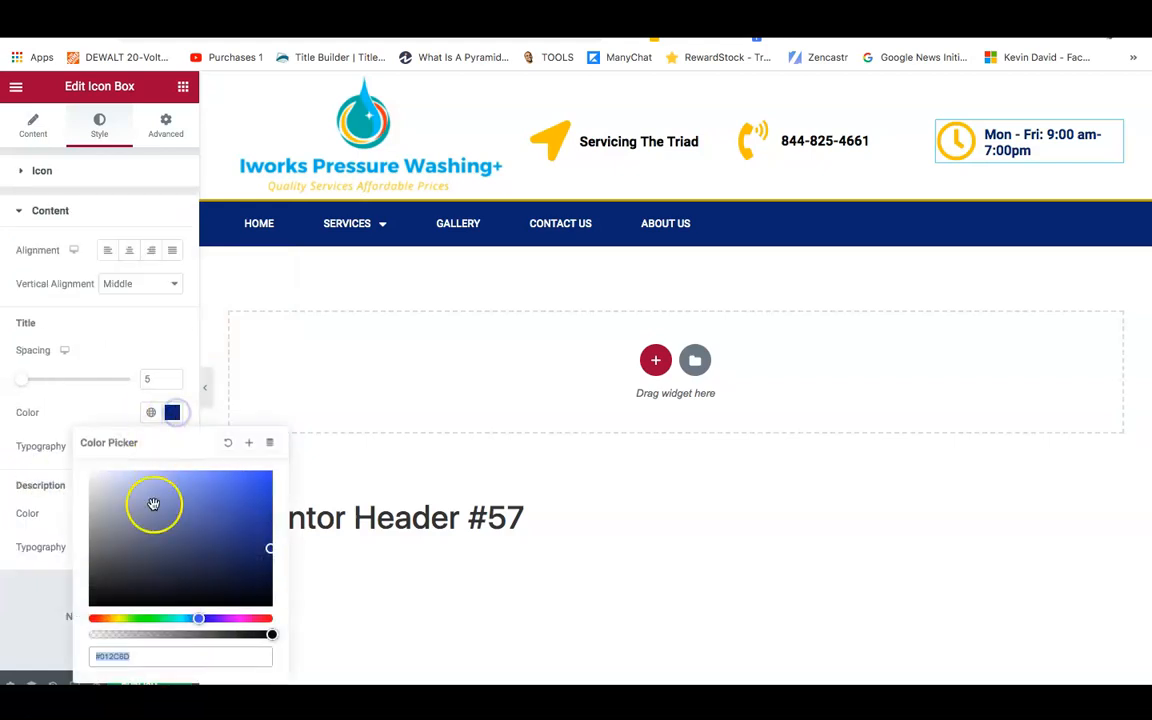
pyautogui.click(99, 606)
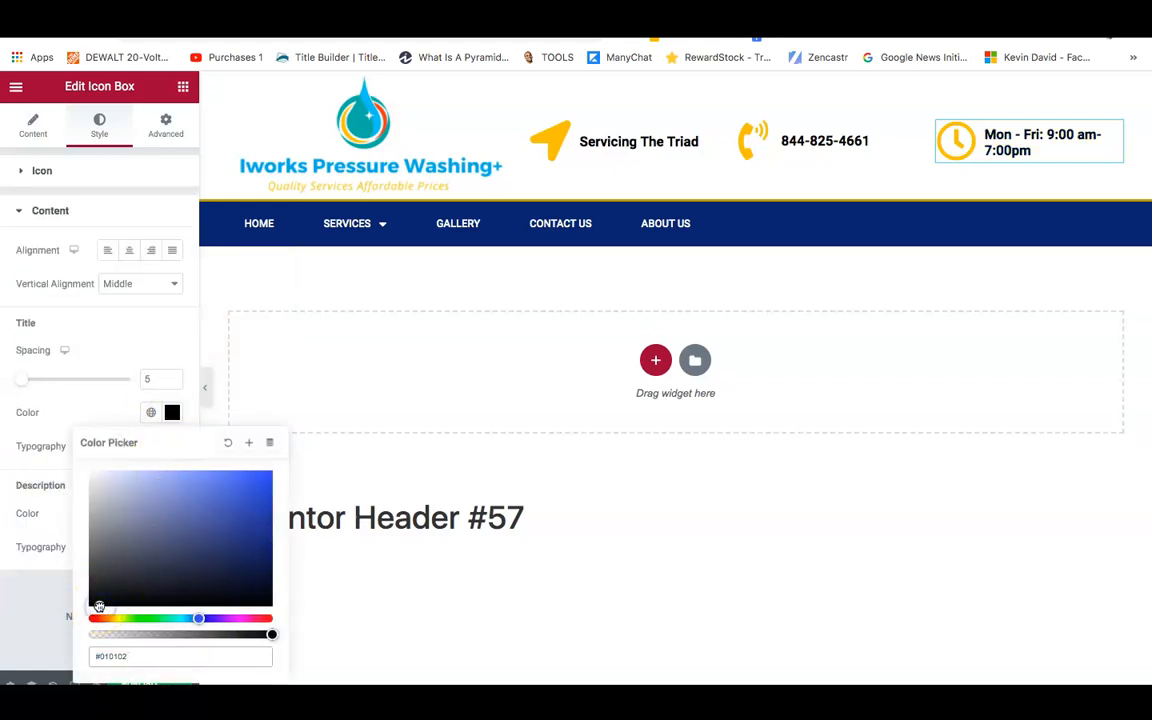
pyautogui.click(5, 628)
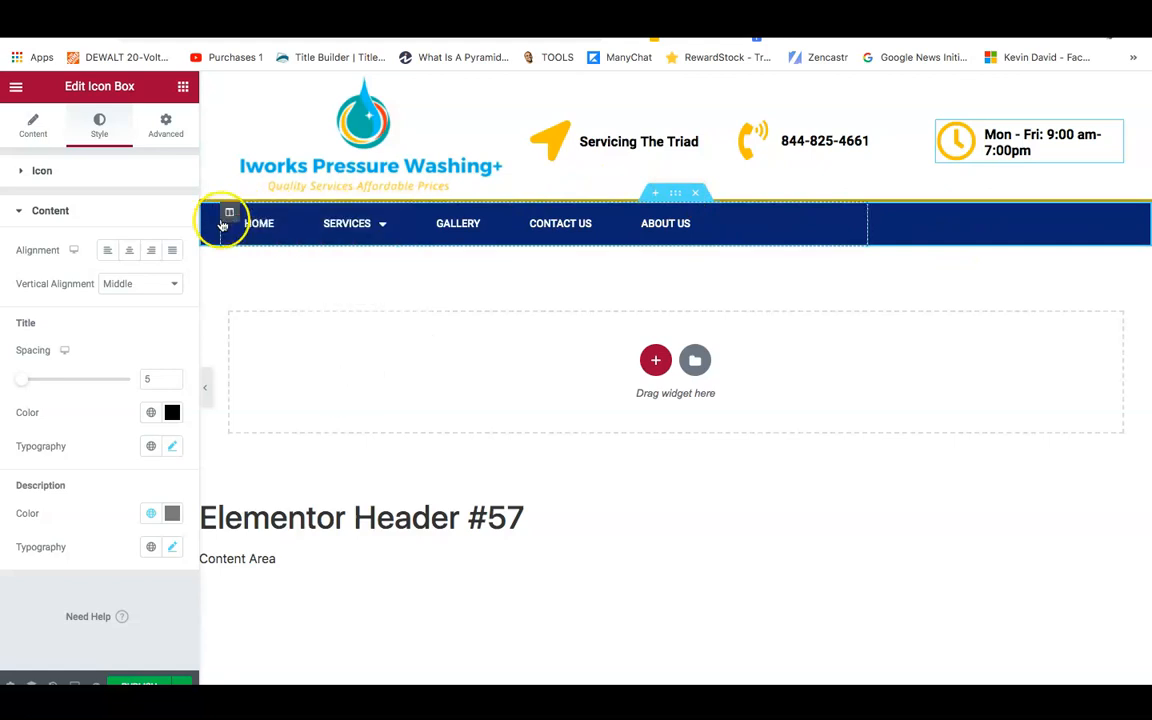
# Change the navigation section's background from dark navy to light blue #27B0EA.
pyautogui.click(677, 196)
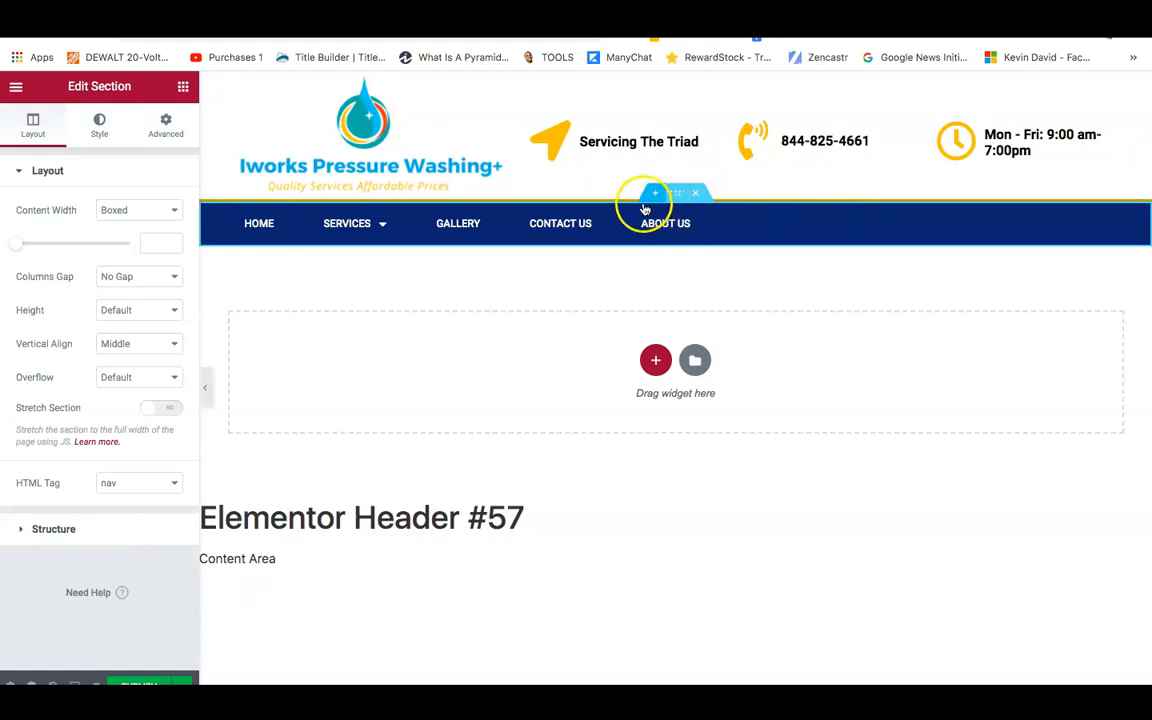
pyautogui.click(100, 135)
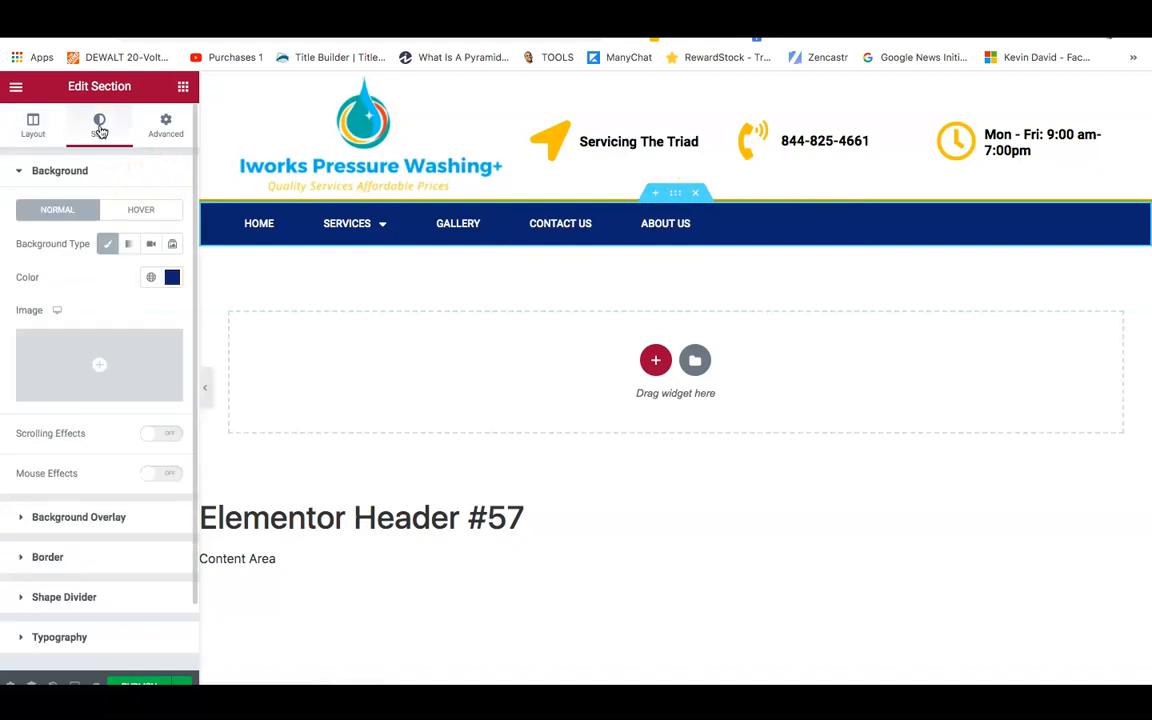
pyautogui.click(172, 282)
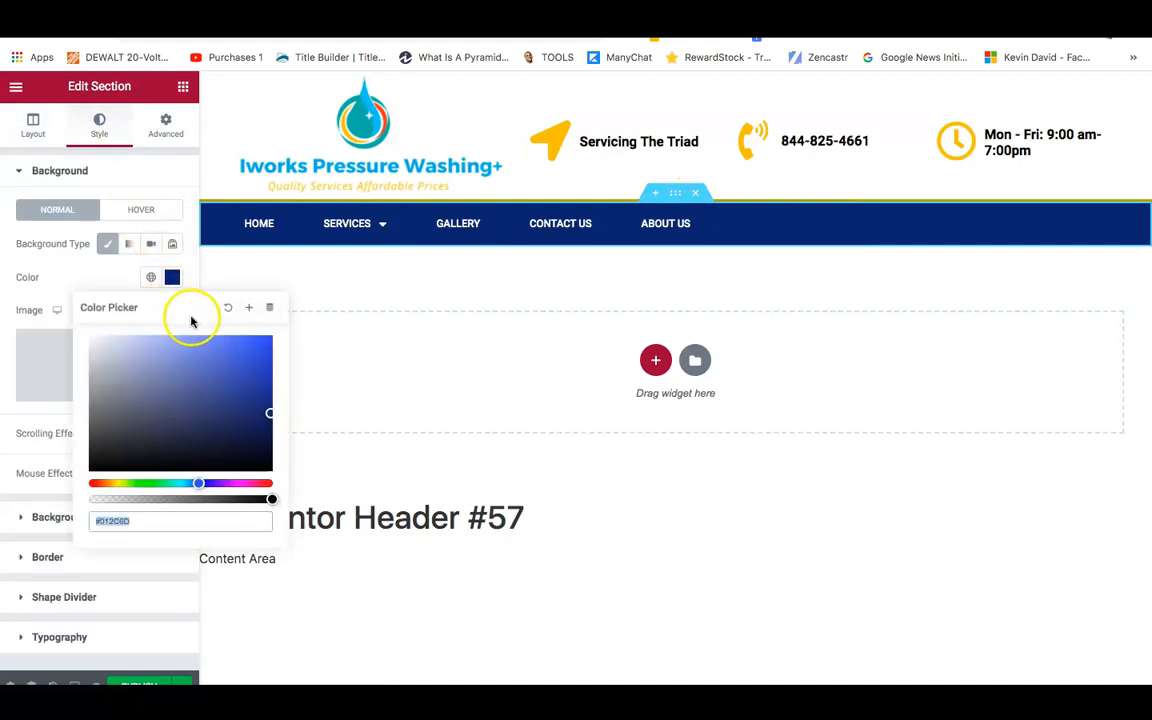
pyautogui.moveTo(266, 416); pyautogui.dragTo(190, 485)
pyautogui.moveTo(198, 432); pyautogui.dragTo(252, 348)
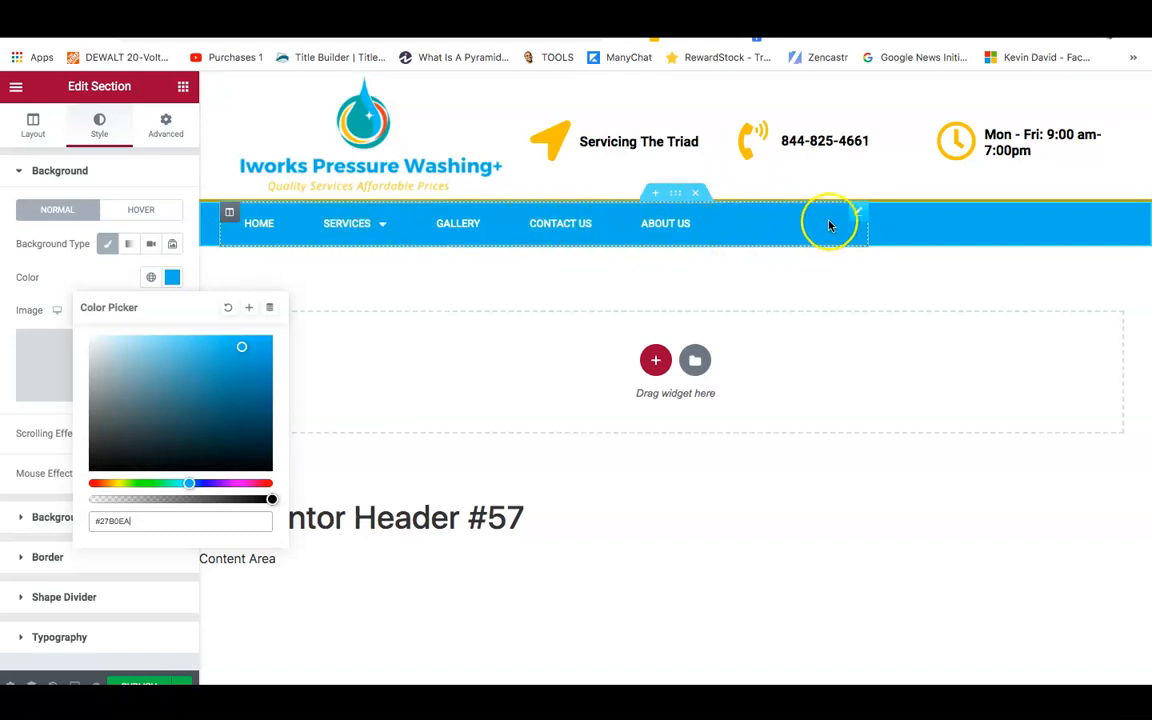
# Set the Nav Menu's hover Pointer Color to the logo yellow #f8bf32.
pyautogui.rightClick(858, 218)
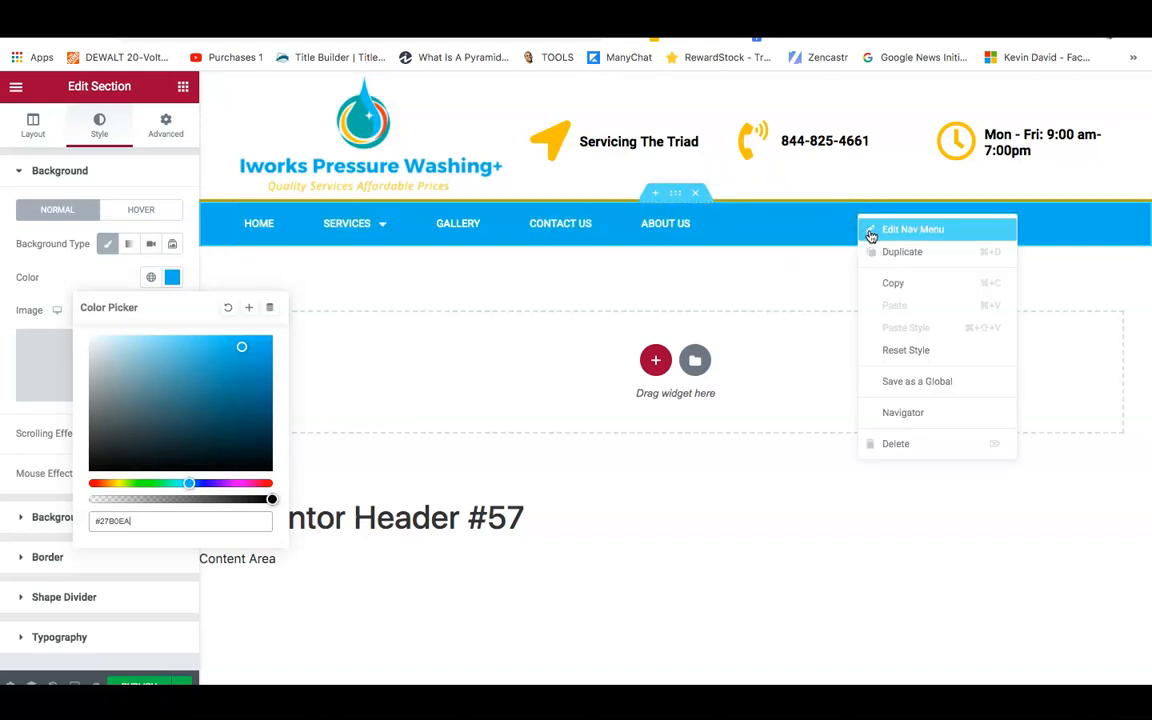
pyautogui.click(871, 232)
pyautogui.moveTo(872, 214); pyautogui.dragTo(776, 224)
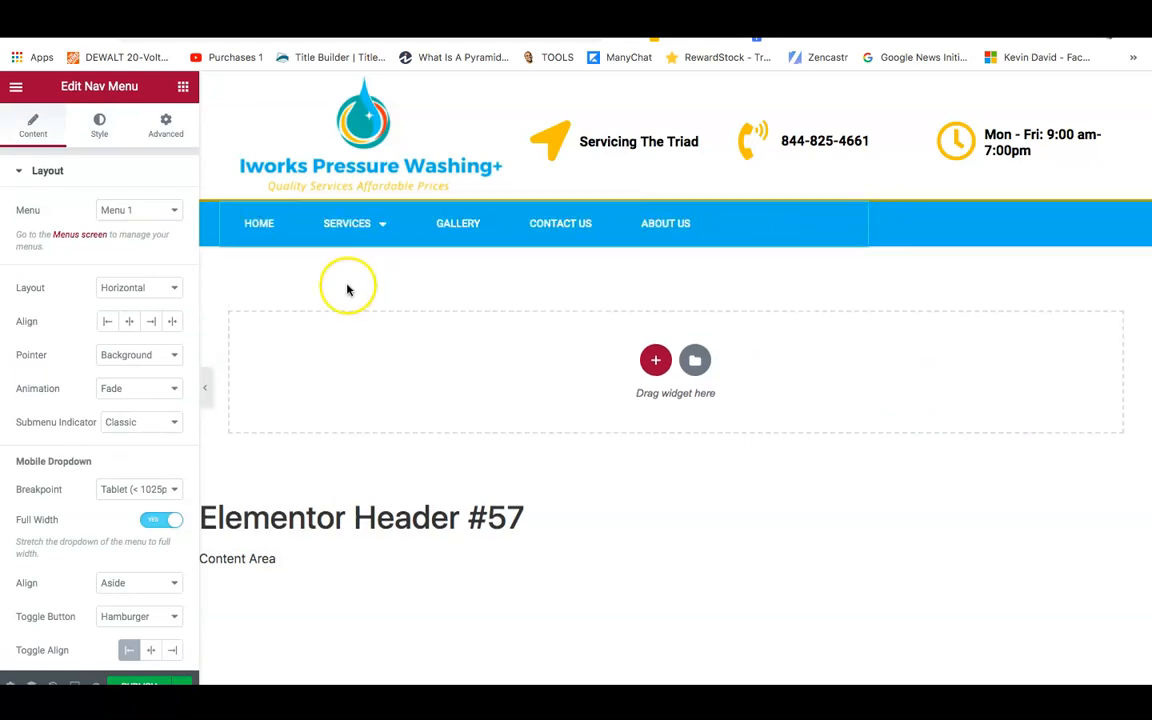
pyautogui.scroll(-1, 188, 173)
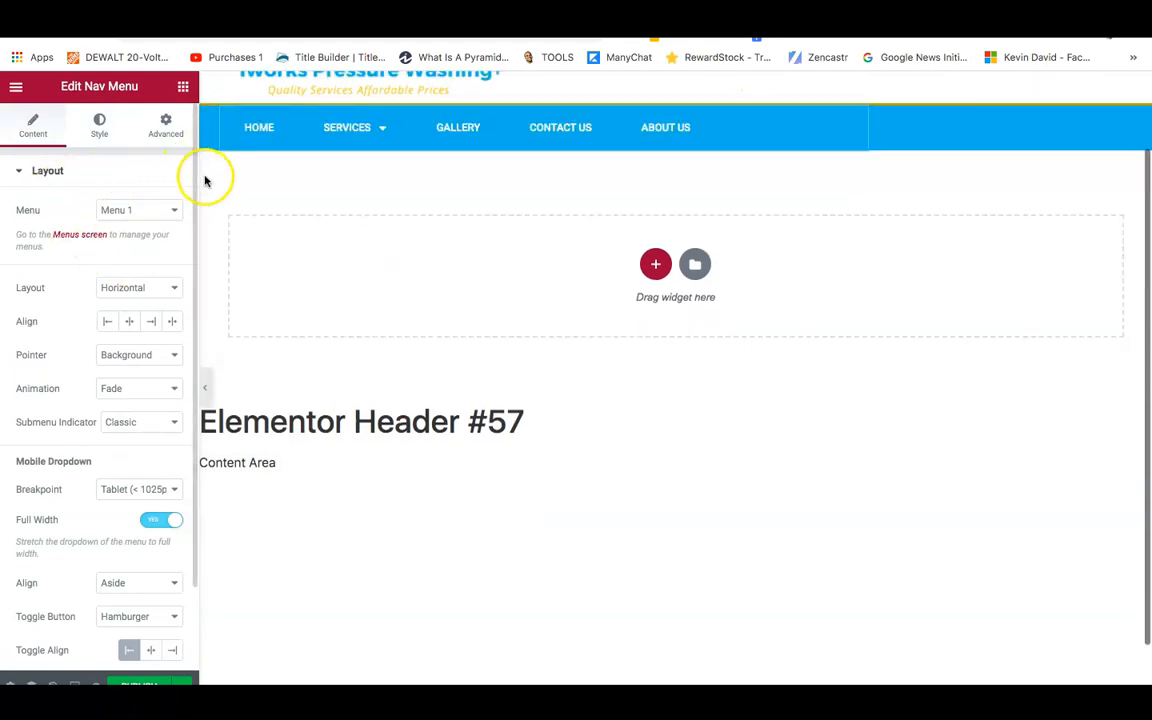
pyautogui.scroll(1, 193, 180)
pyautogui.scroll(-1, 190, 230)
pyautogui.scroll(1, 185, 276)
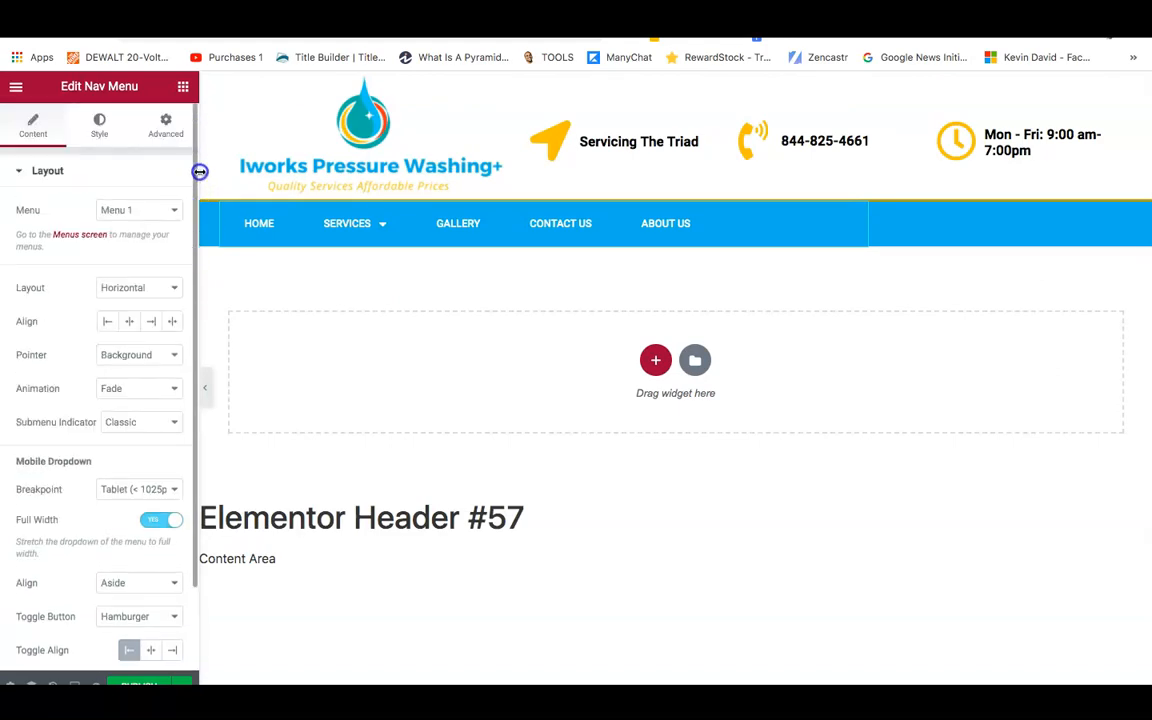
pyautogui.click(98, 137)
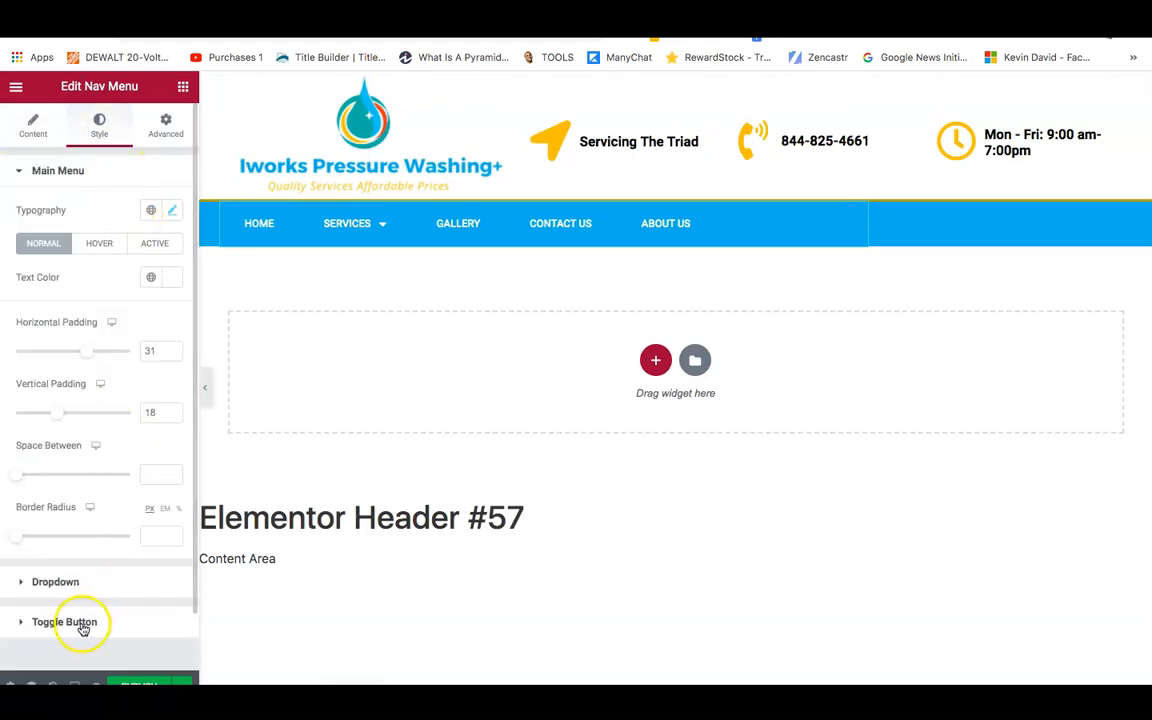
pyautogui.click(100, 244)
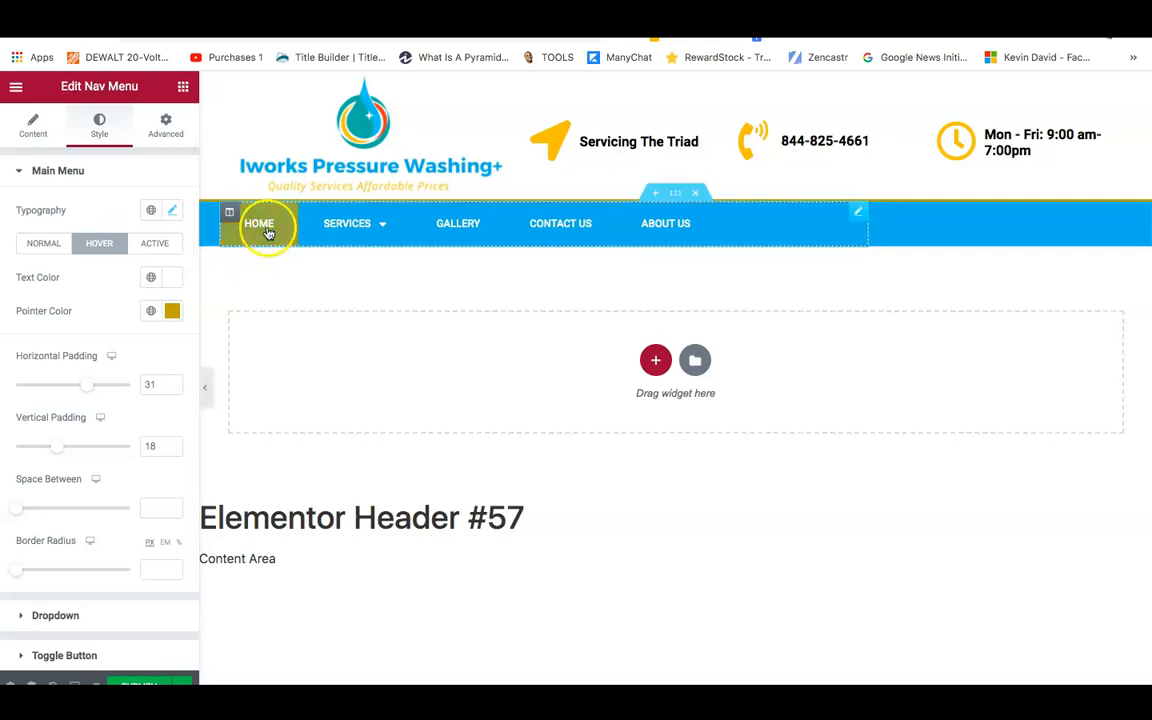
pyautogui.click(169, 313)
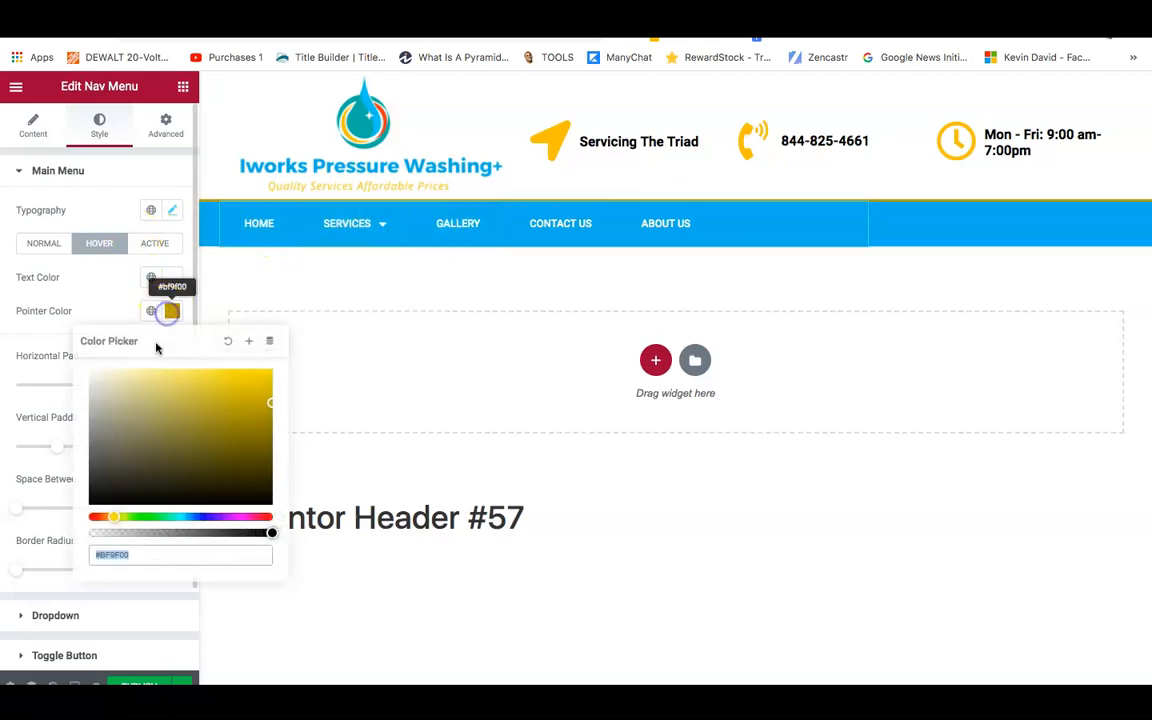
pyautogui.rightClick(140, 553)
pyautogui.click(231, 524)
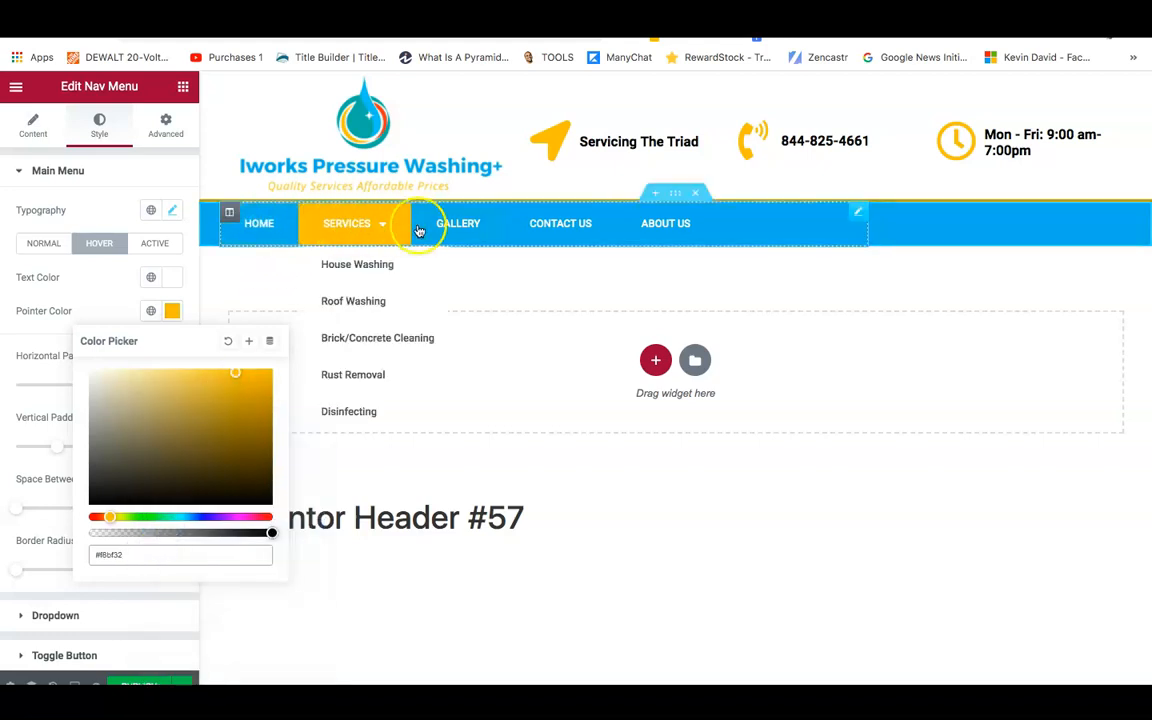
pyautogui.click(4, 360)
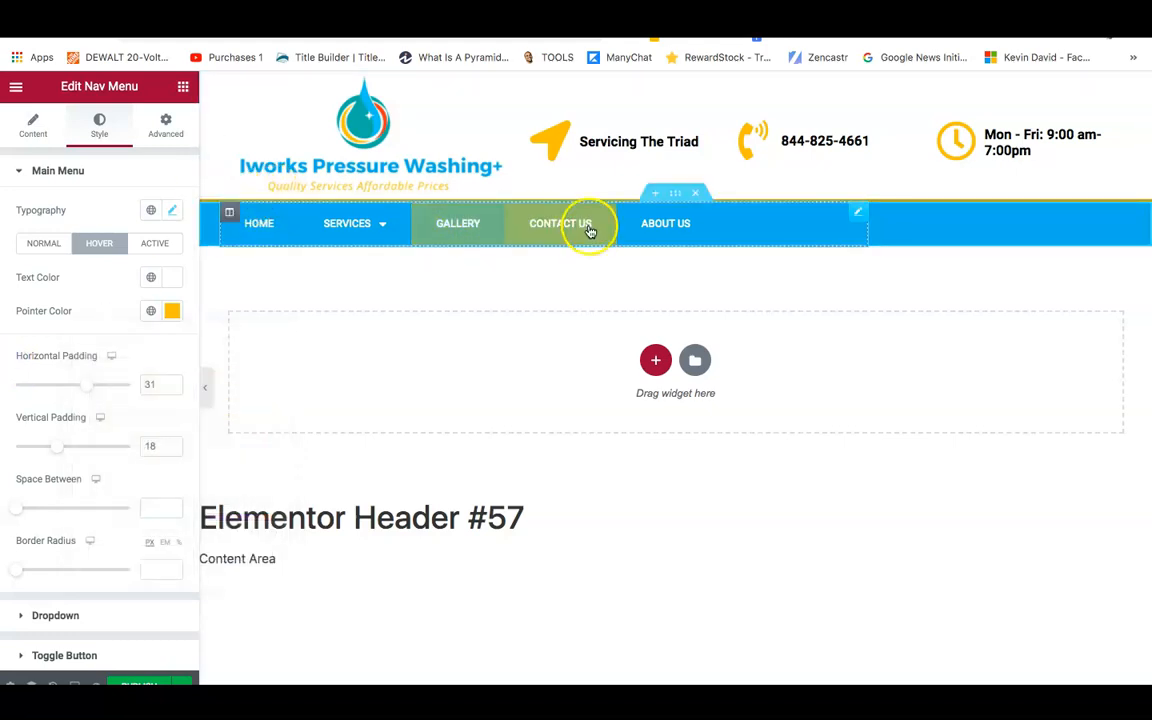
# Set the header section's border colour alpha to zero, then bring up the template's publish settings.
pyautogui.rightClick(676, 196)
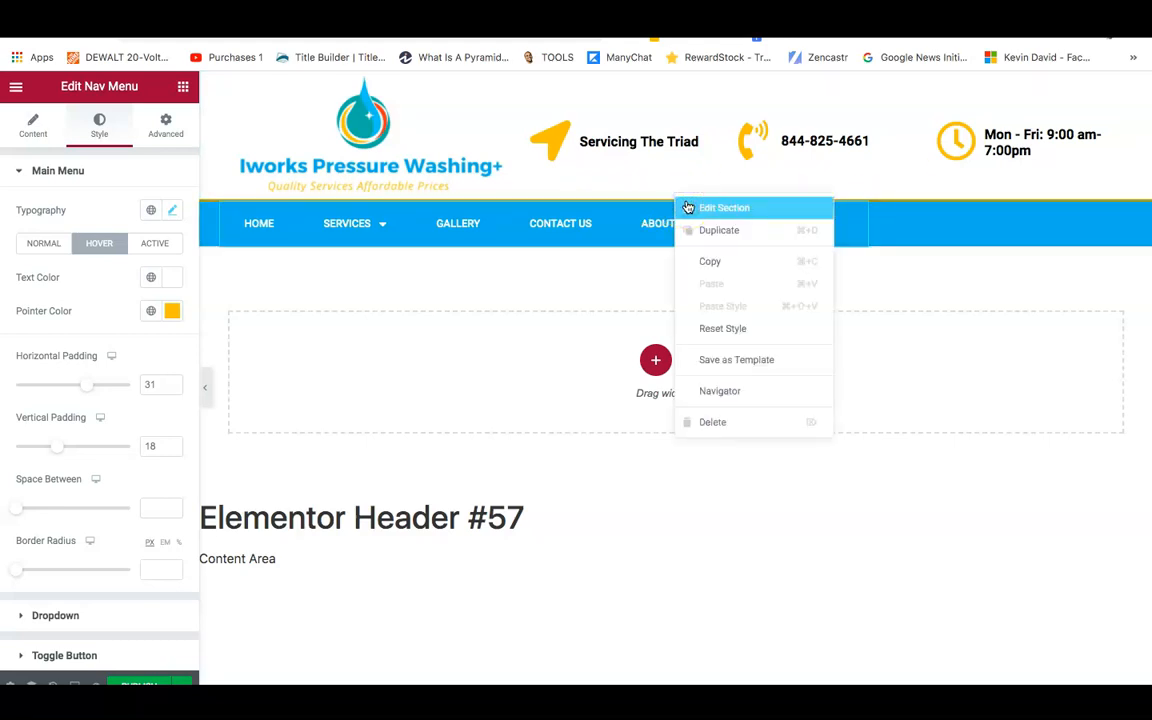
pyautogui.click(720, 208)
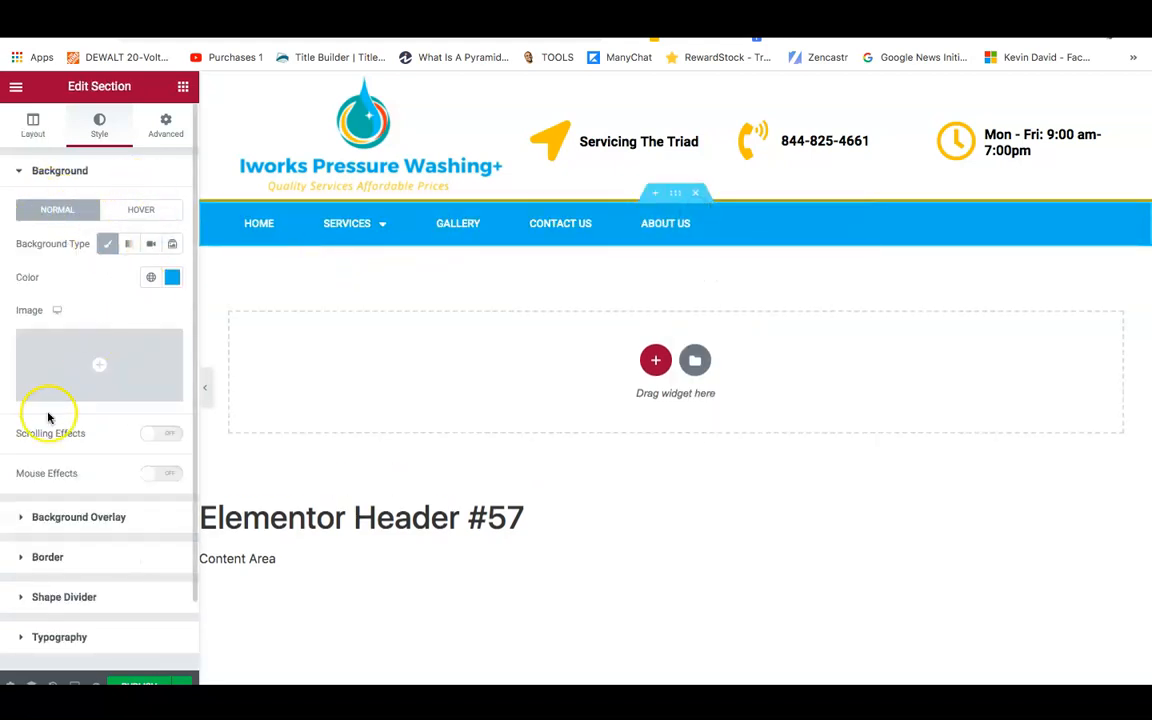
pyautogui.click(38, 600)
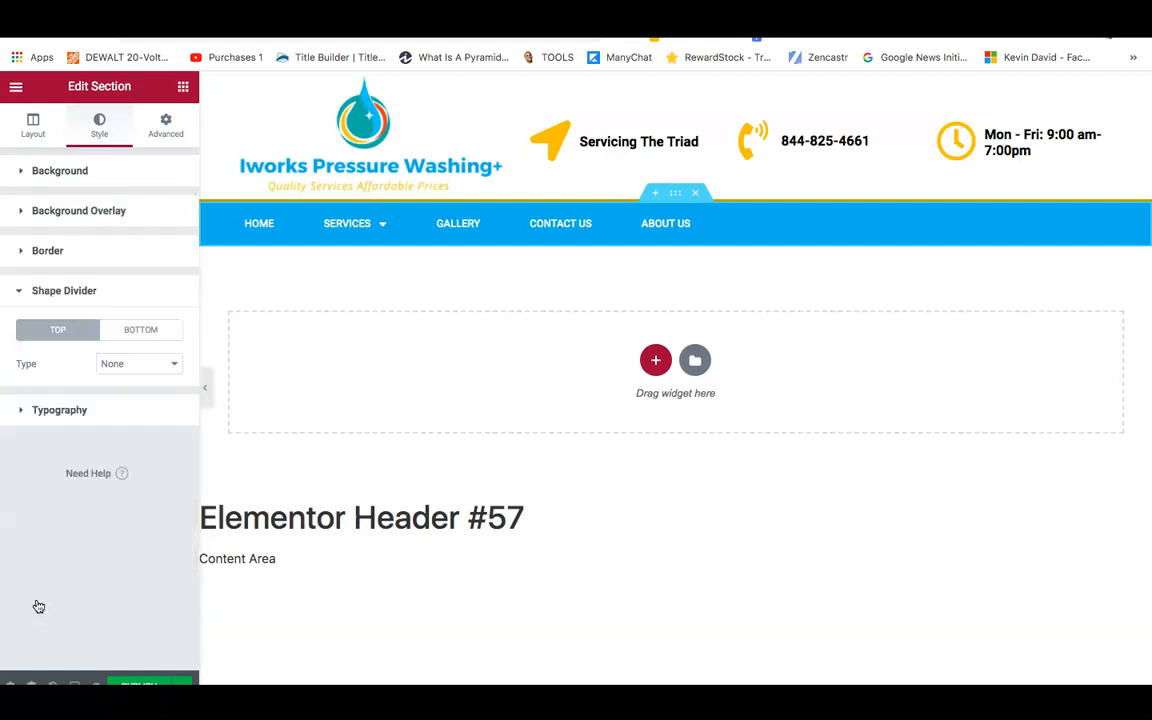
pyautogui.click(45, 258)
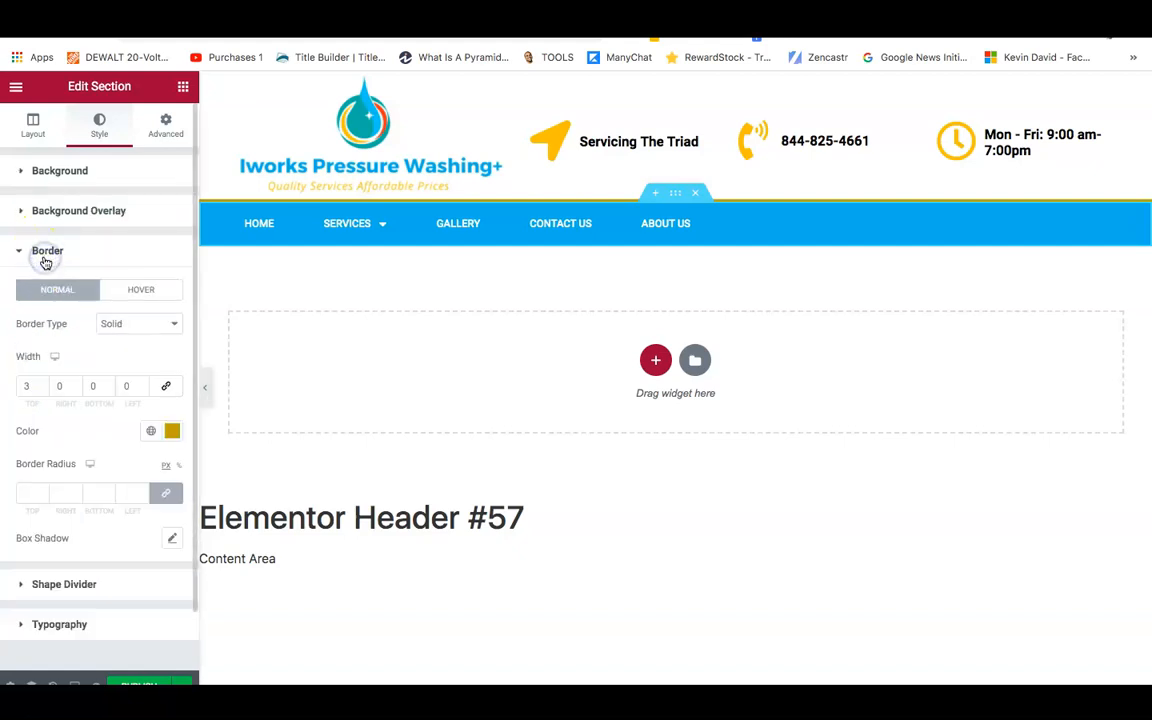
pyautogui.click(172, 431)
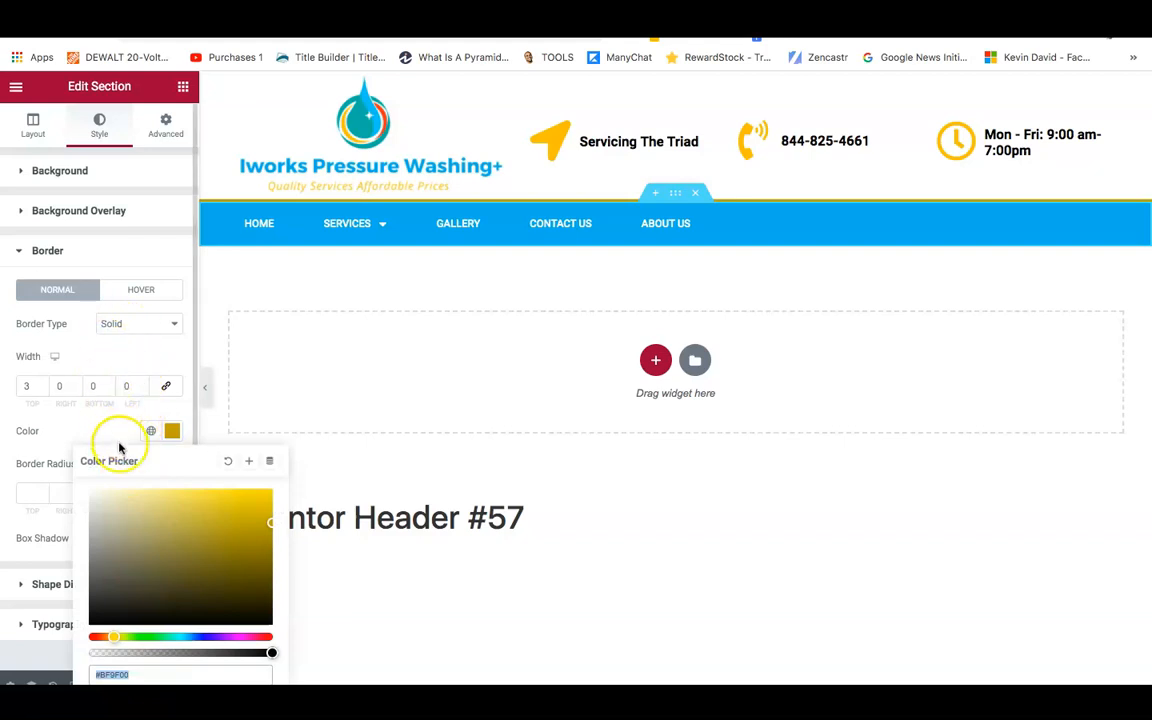
pyautogui.moveTo(258, 663); pyautogui.dragTo(30, 657)
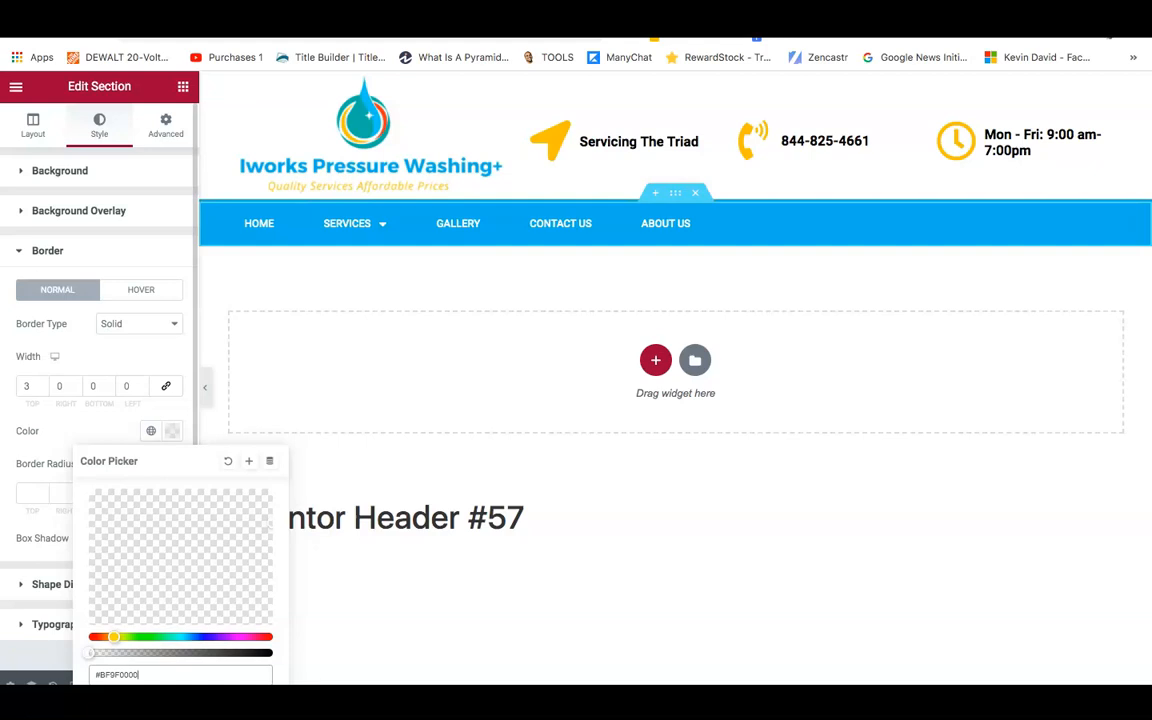
pyautogui.click(2, 655)
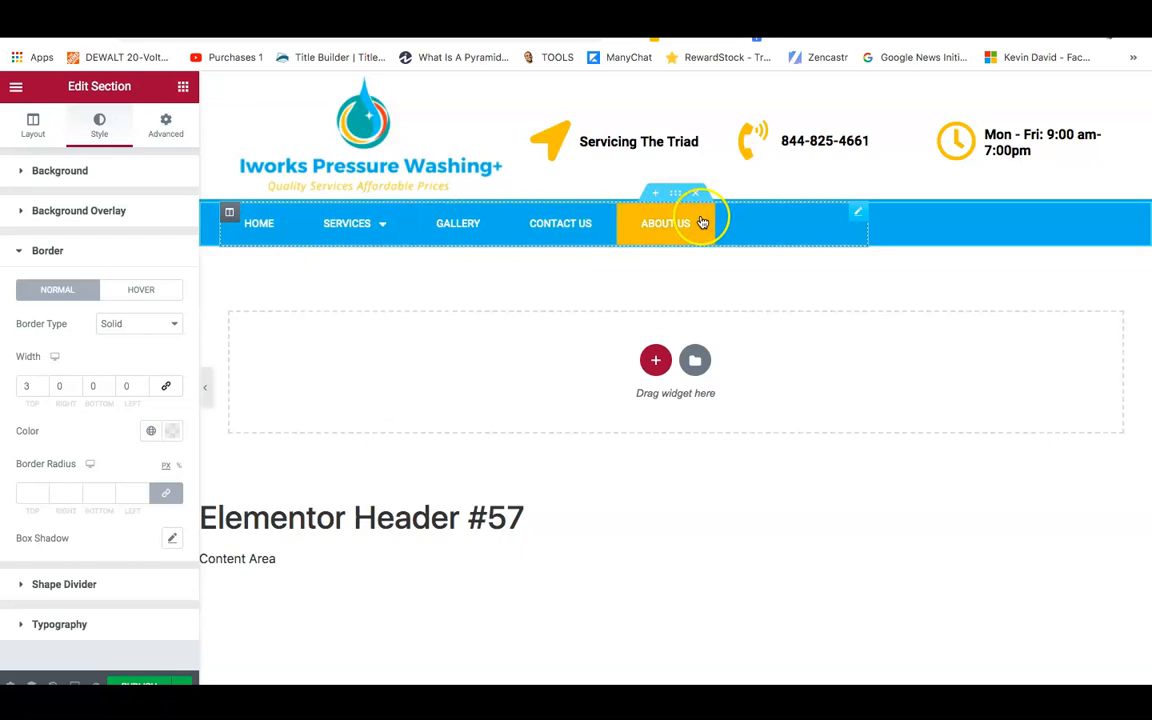
pyautogui.click(140, 684)
# Add an Include / Entire Site display condition and save to publish the header template.
pyautogui.click(540, 480)
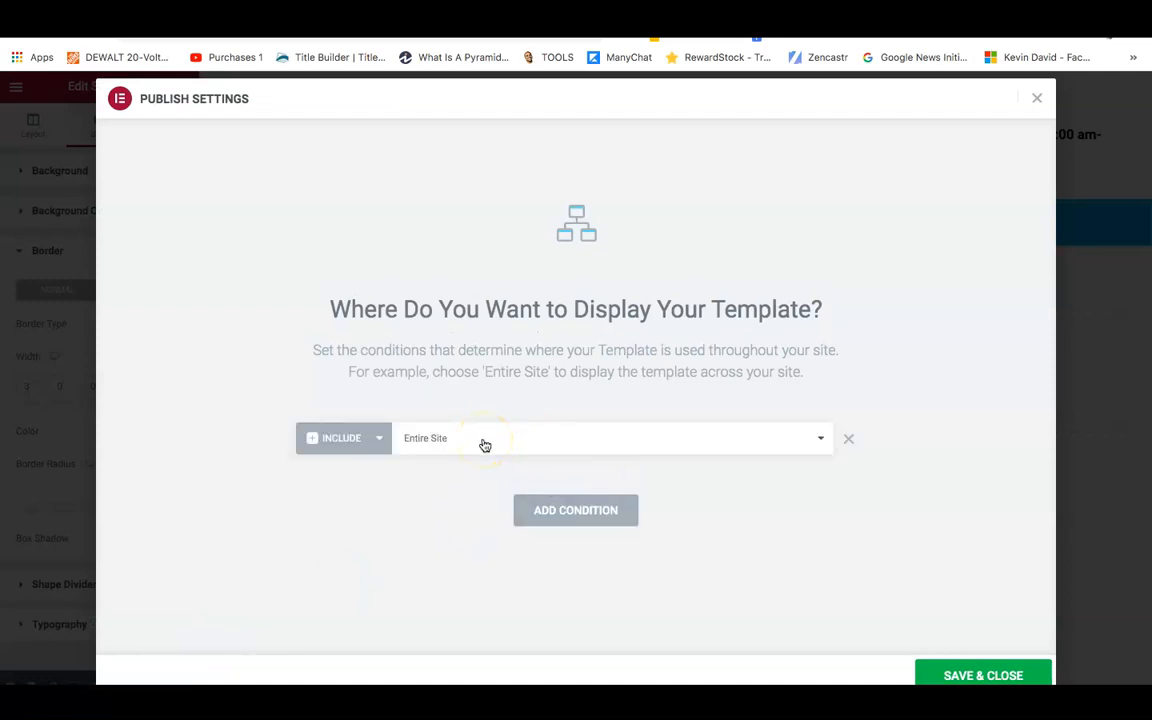
pyautogui.click(707, 443)
pyautogui.click(707, 443)
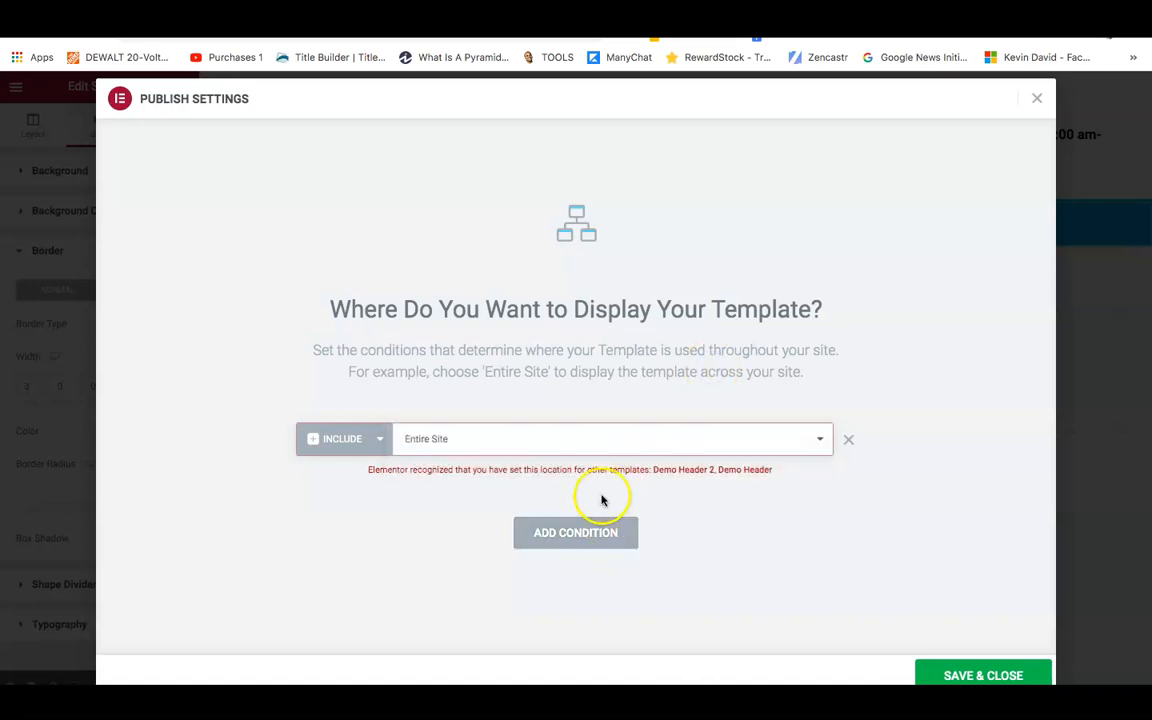
pyautogui.click(966, 675)
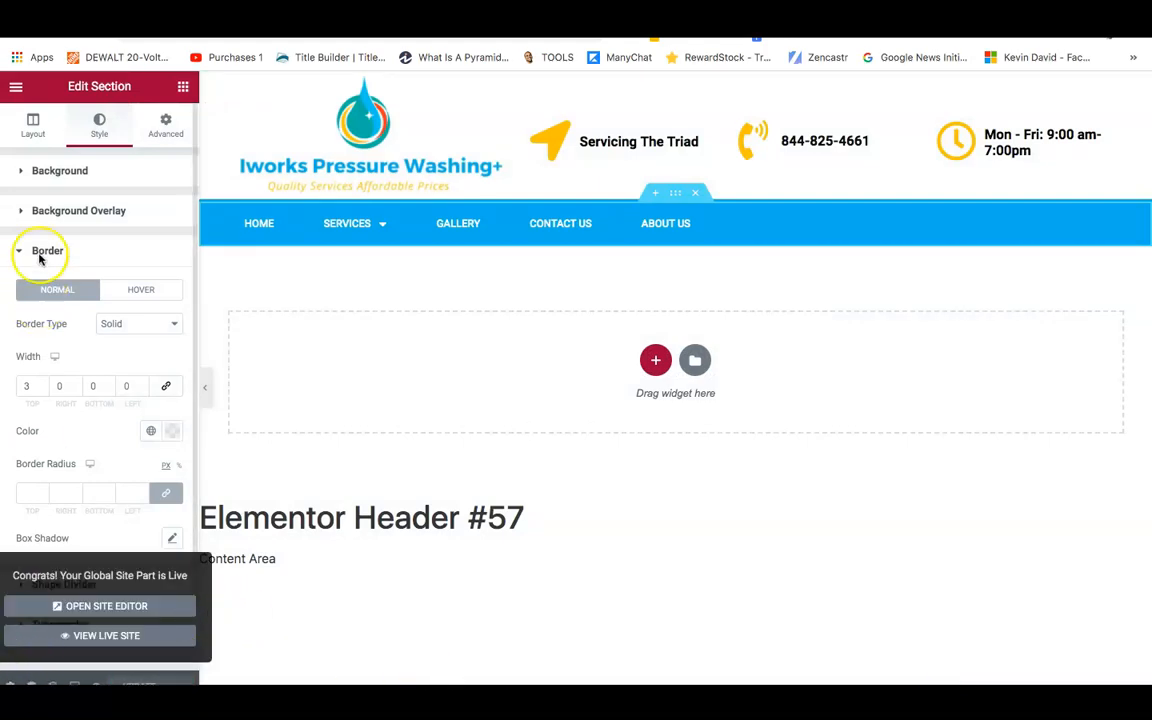
pyautogui.click(16, 86)
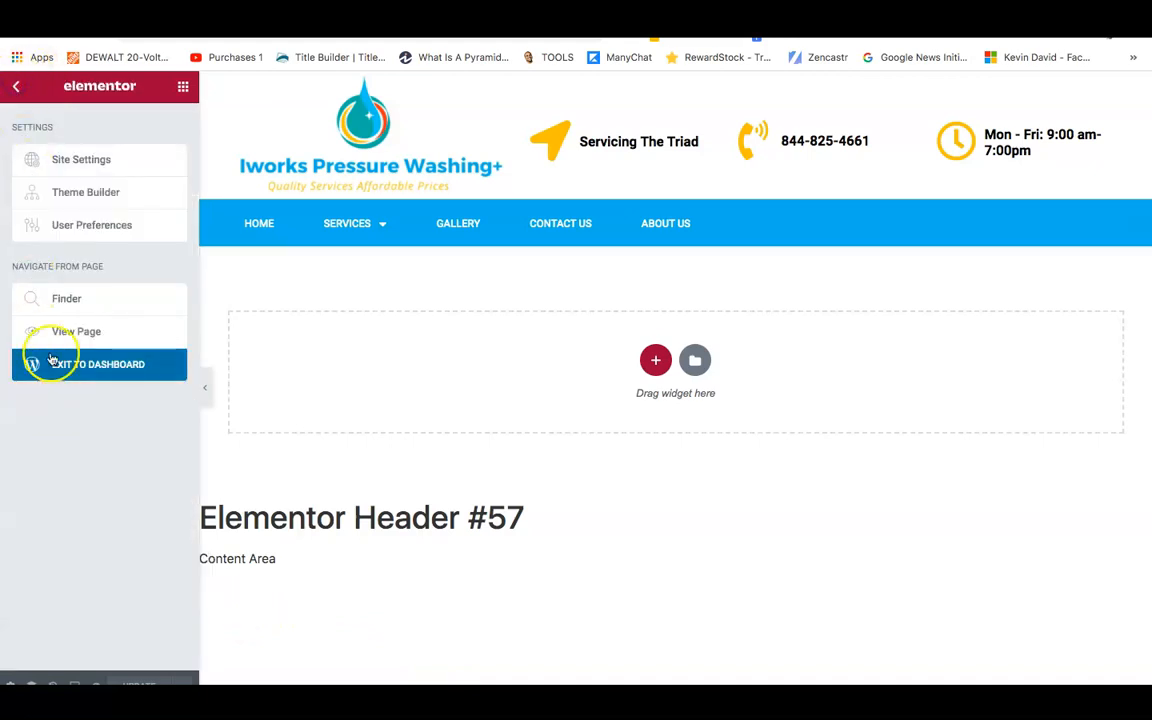
# Exit Elementor to the dashboard and go to Templates > Saved Templates.
pyautogui.click(74, 376)
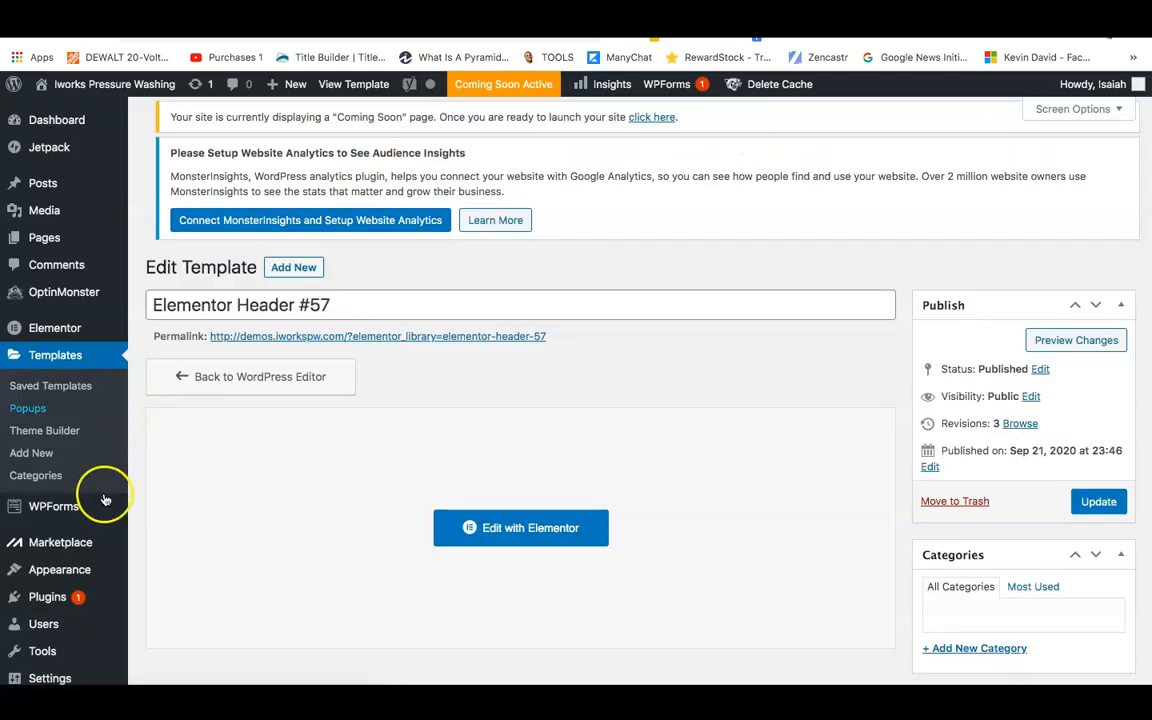
pyautogui.click(302, 130)
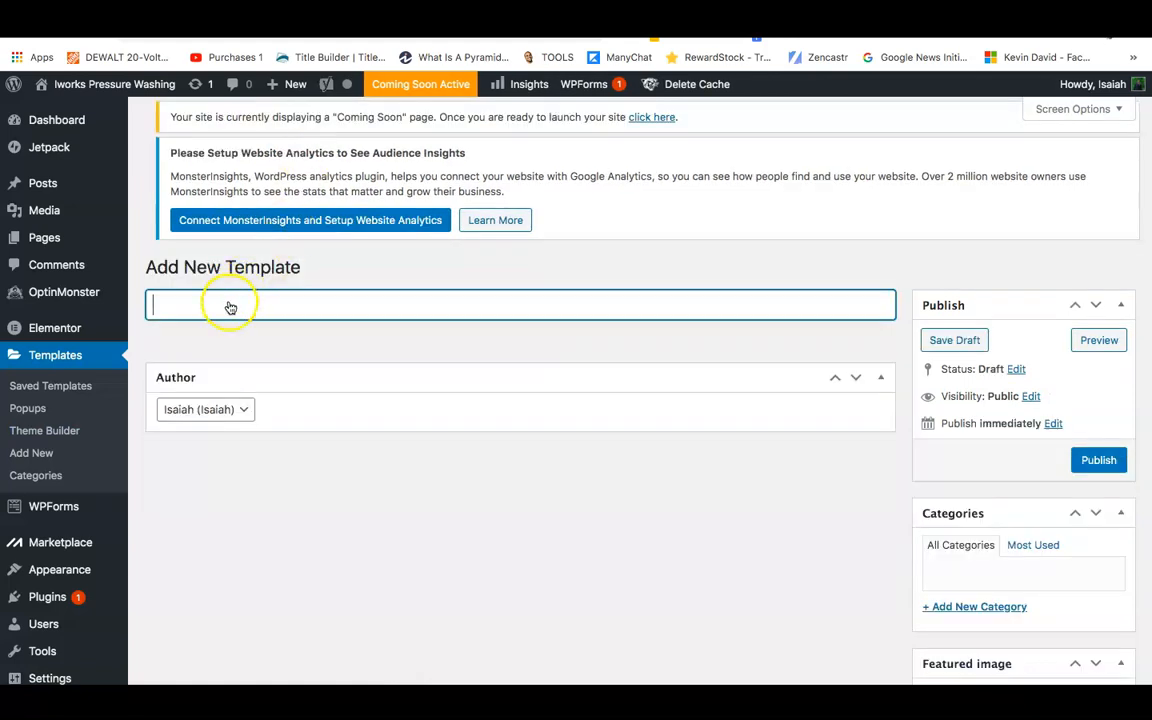
pyautogui.click(229, 304)
pyautogui.click(225, 322)
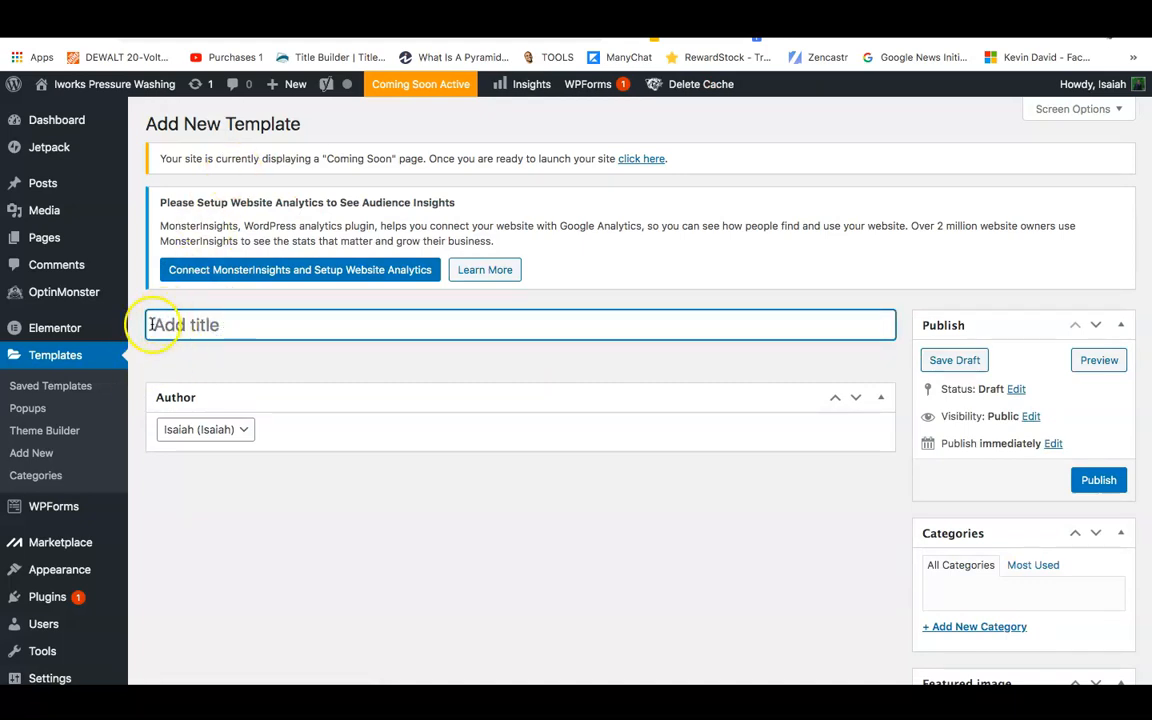
pyautogui.click(26, 359)
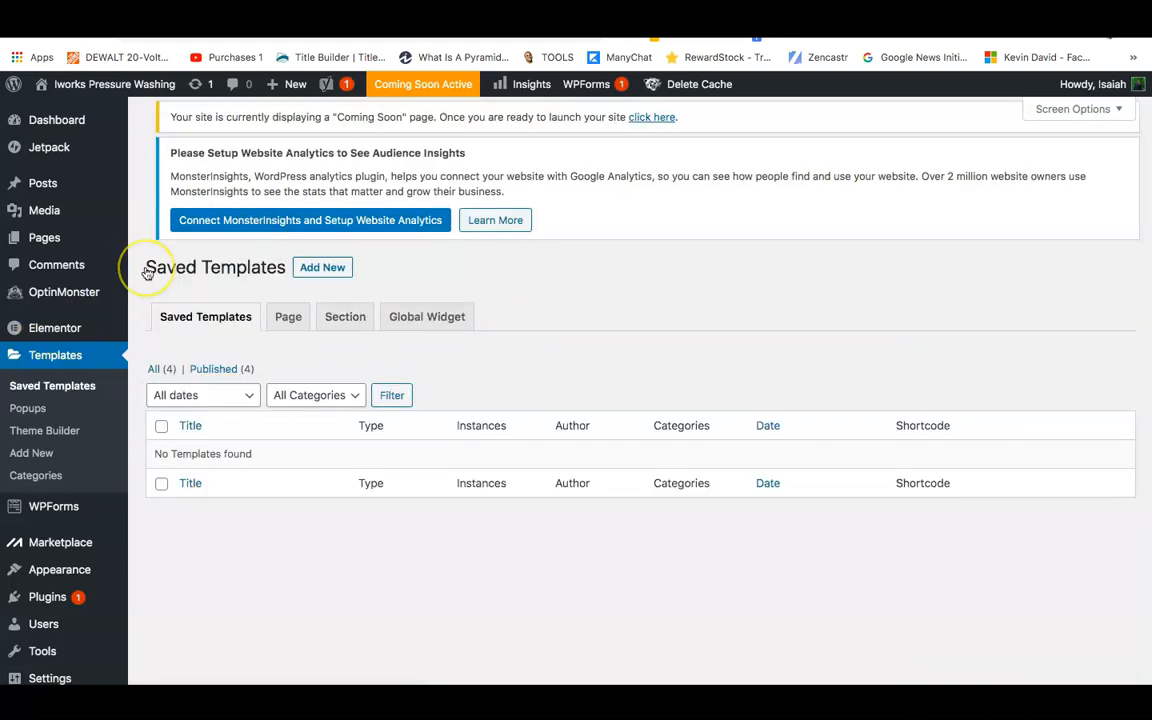
pyautogui.click(322, 124)
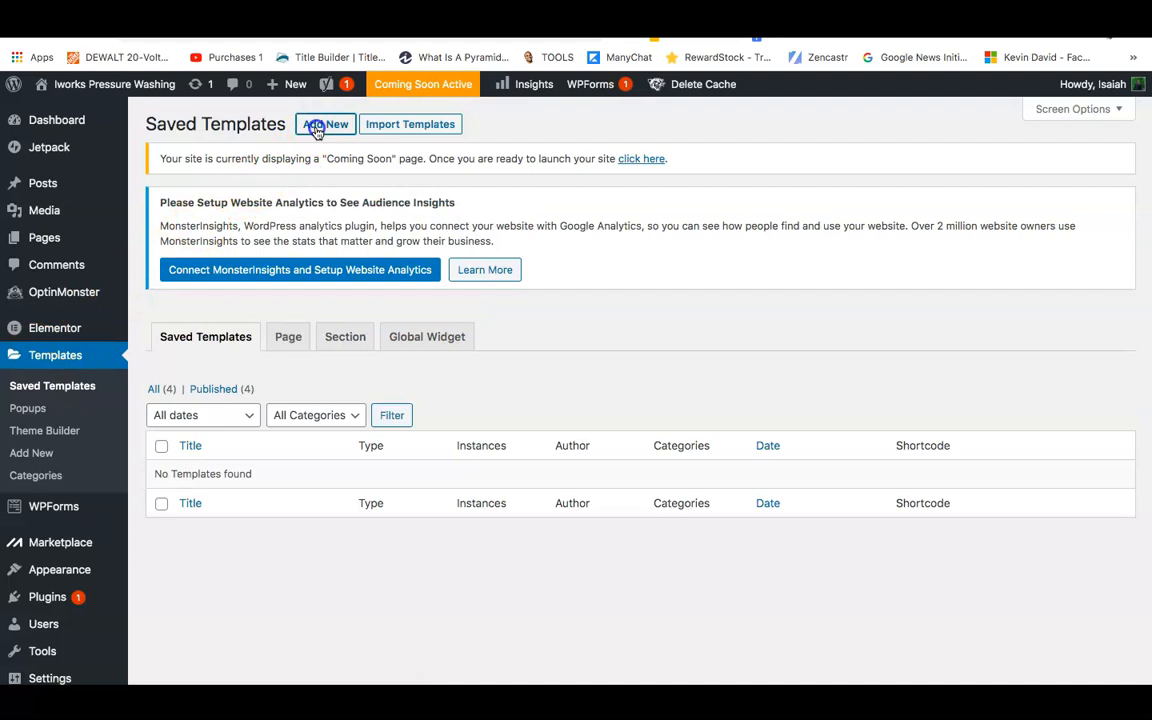
# Create a new template with Footer as its template type.
pyautogui.click(613, 372)
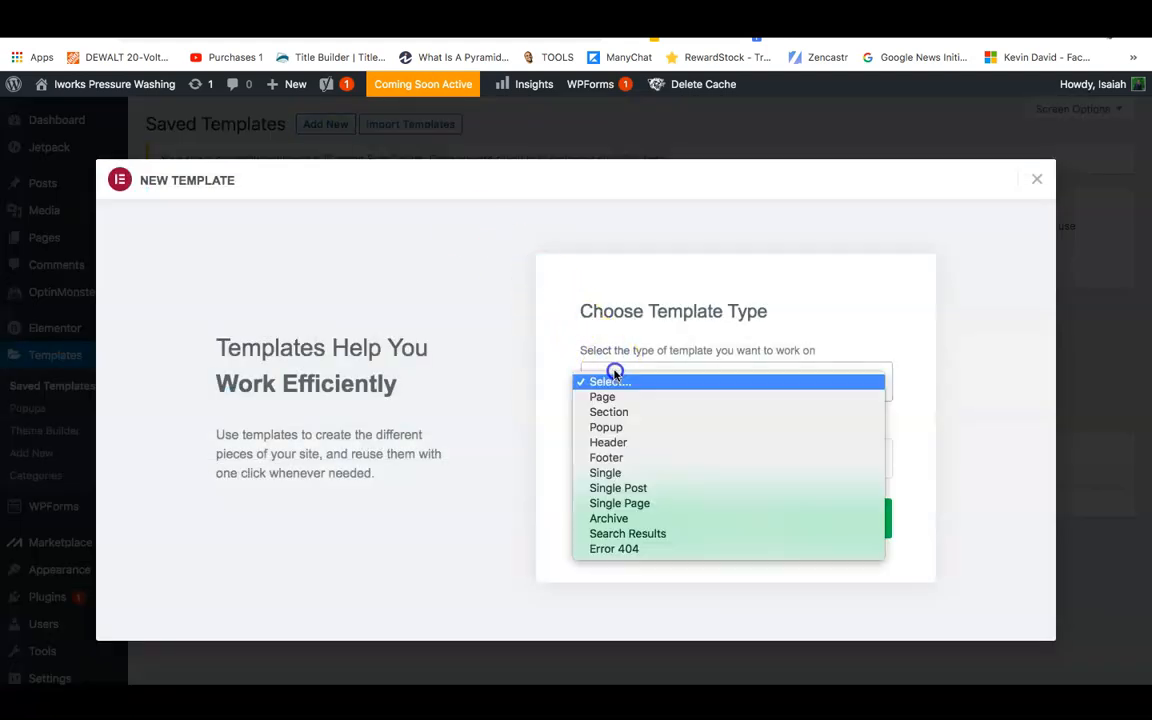
pyautogui.click(611, 446)
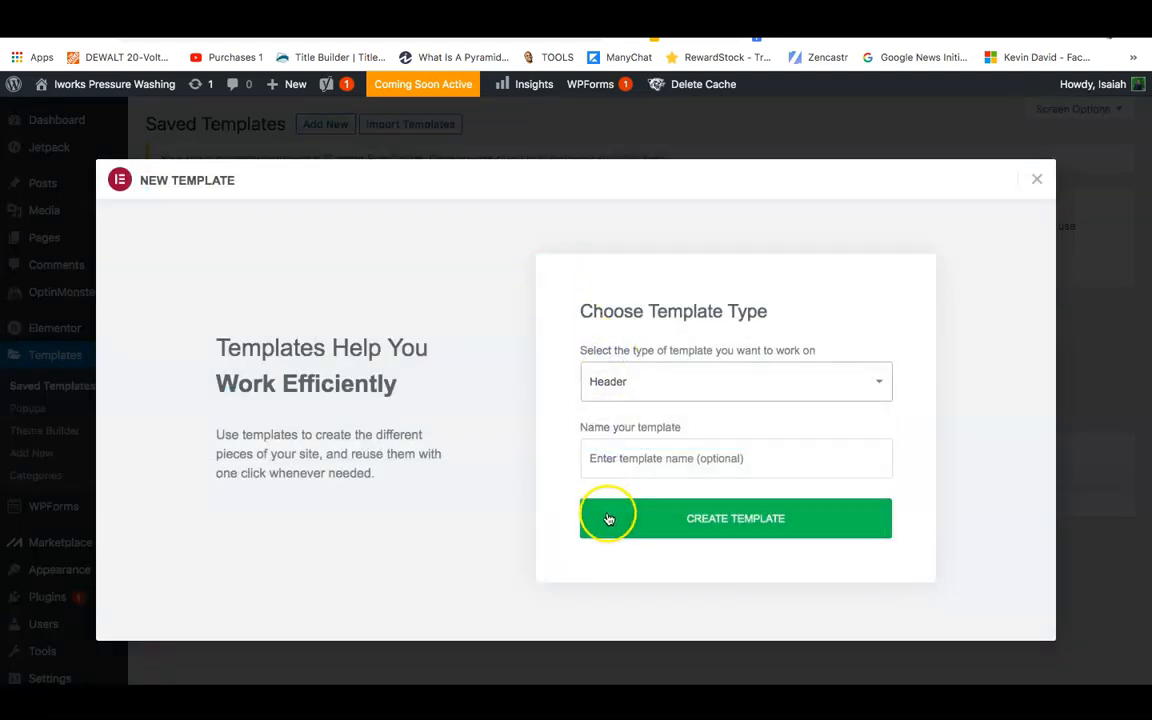
pyautogui.click(621, 395)
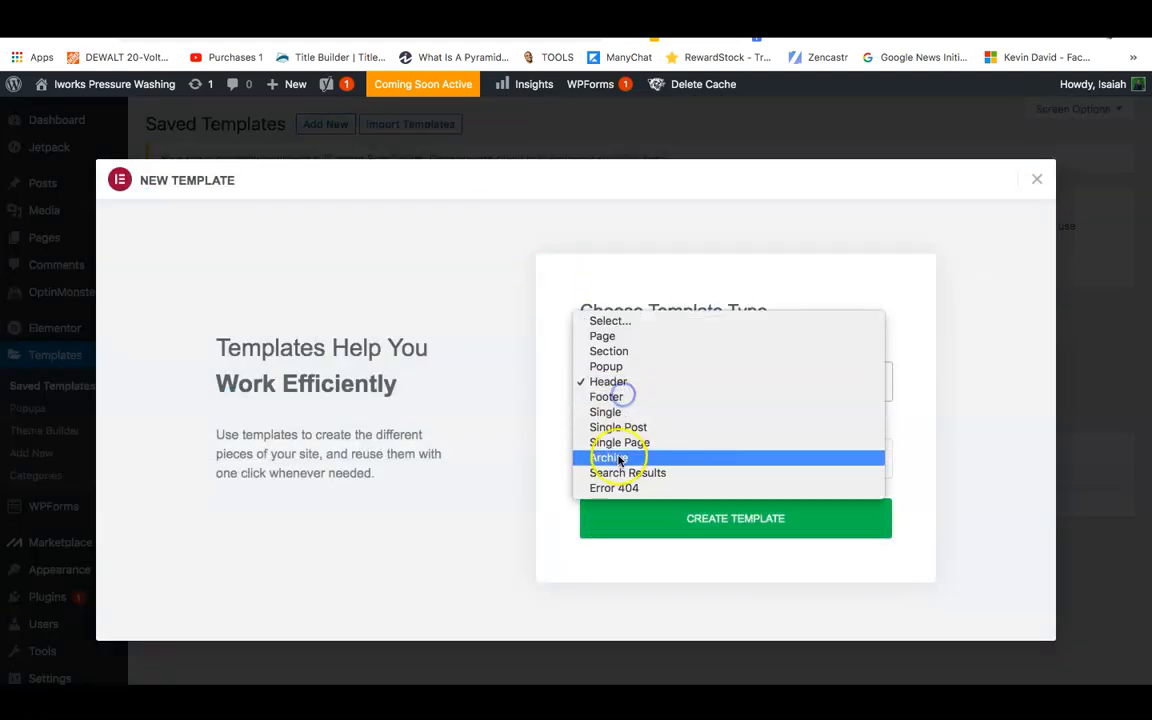
pyautogui.click(611, 398)
pyautogui.click(631, 515)
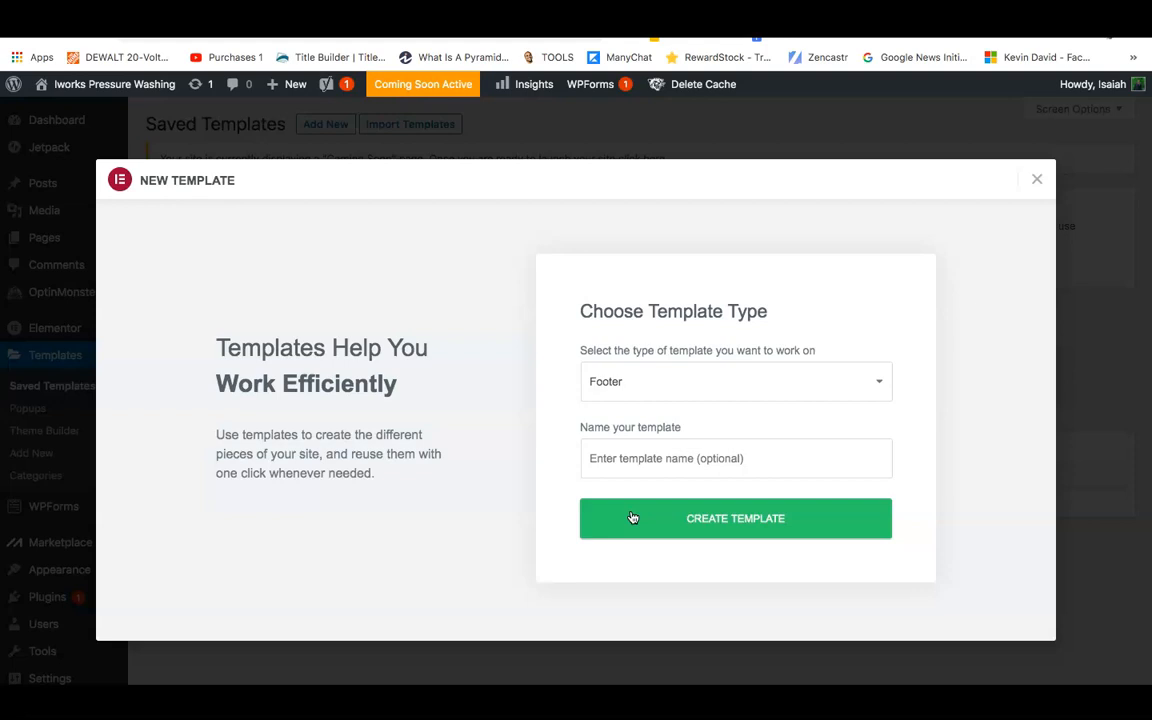
pyautogui.click(632, 517)
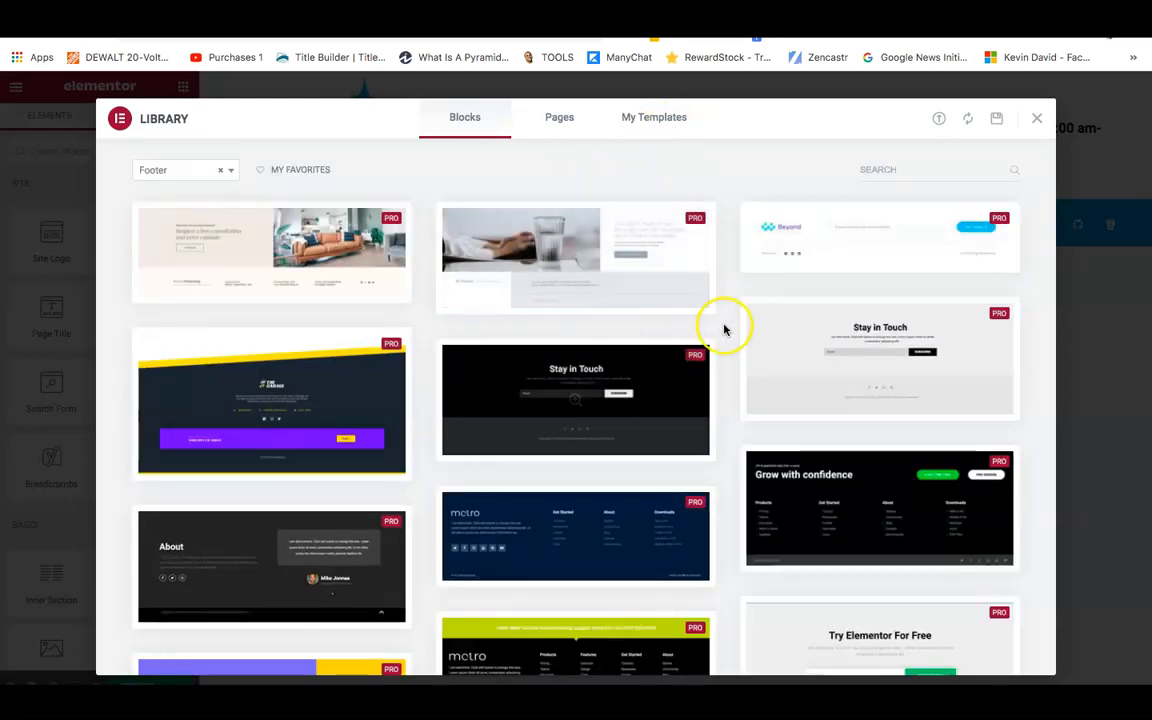
# Insert the dark navy metro footer block from the Library Blocks grid.
pyautogui.scroll(-5, 725, 330)
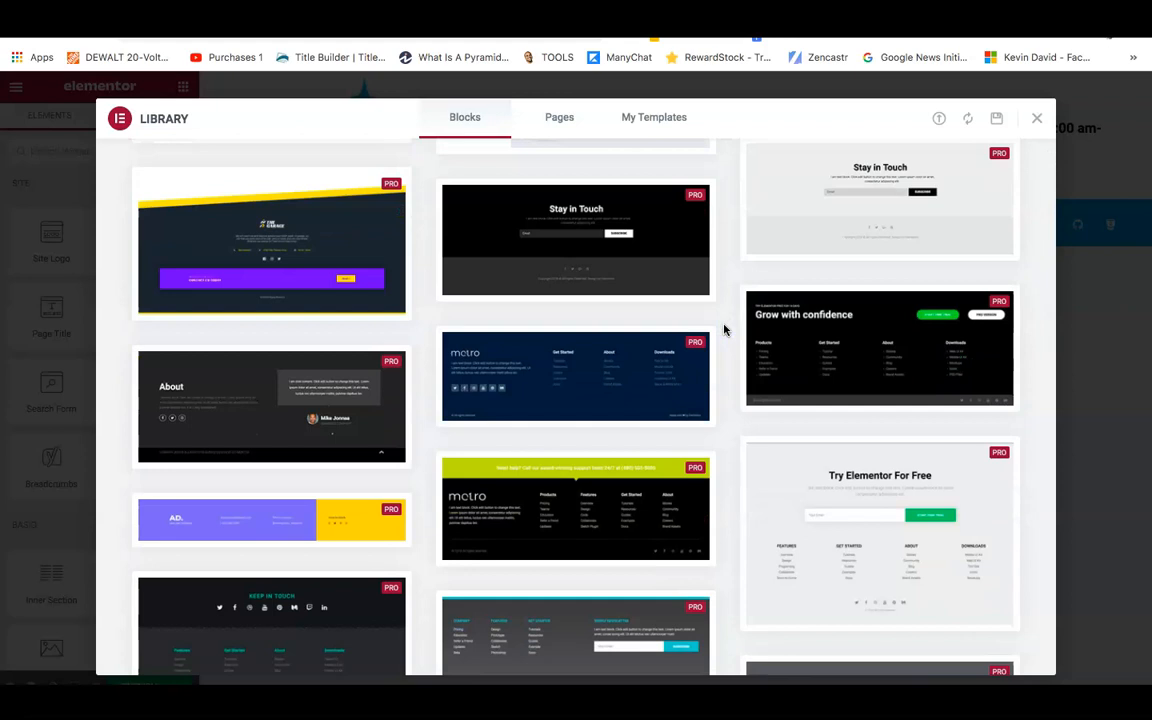
pyautogui.scroll(-4, 725, 330)
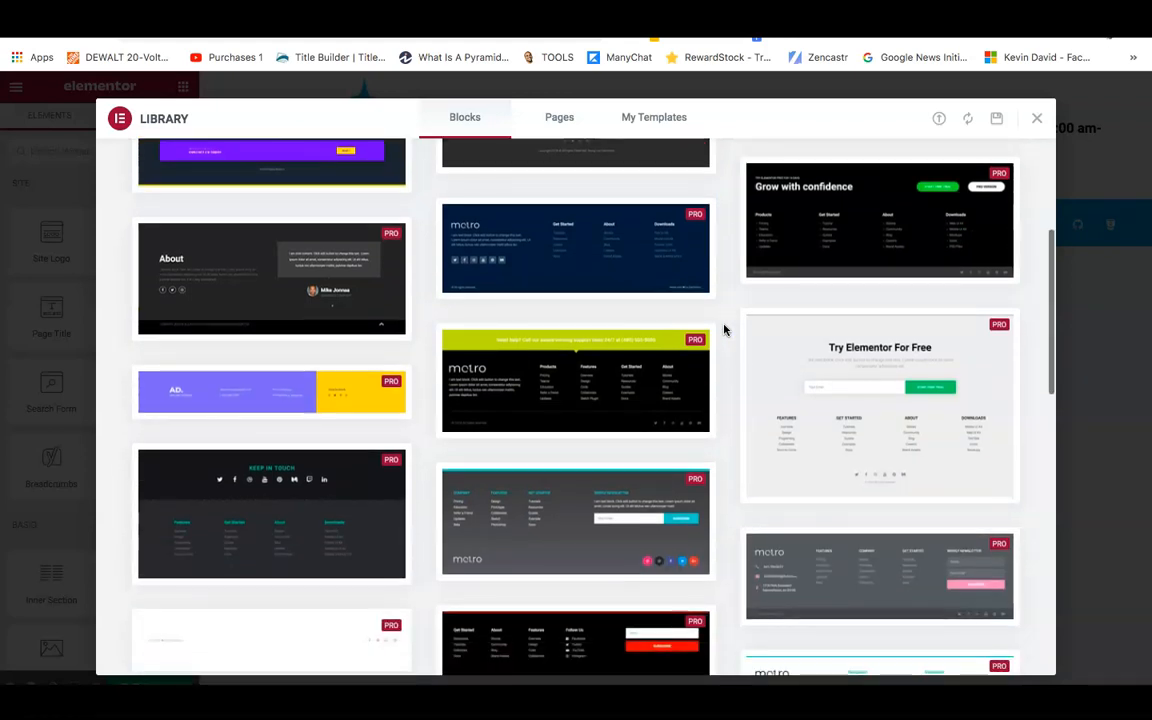
pyautogui.moveTo(567, 222)
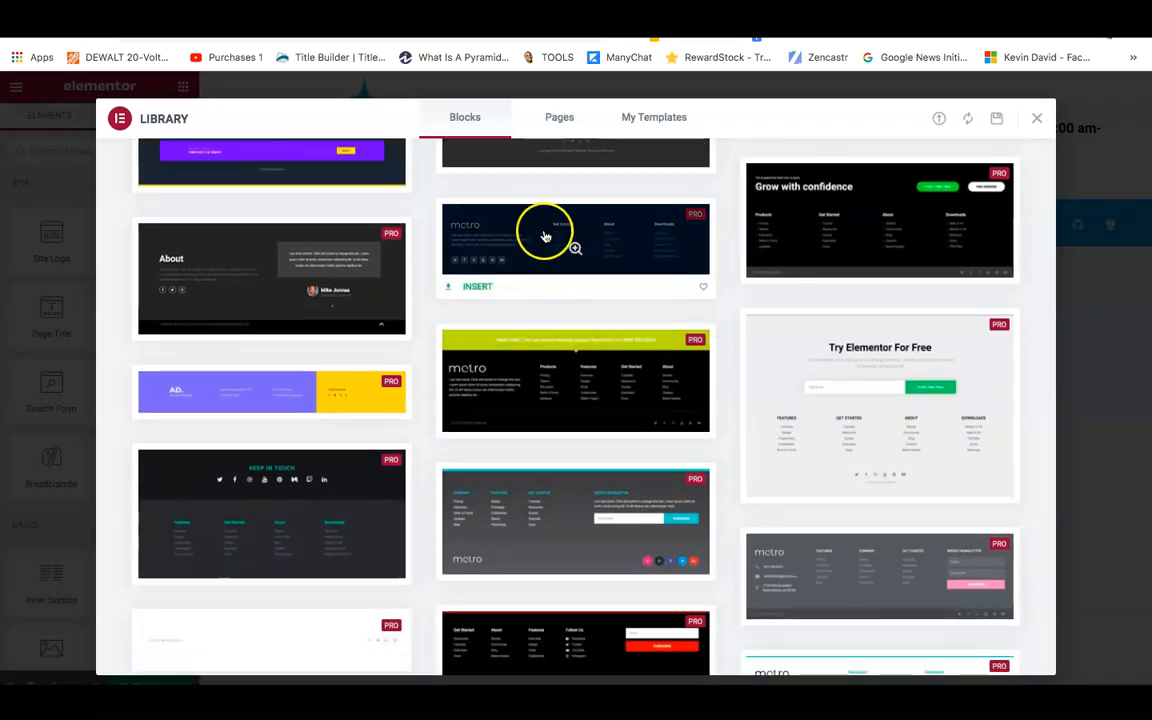
pyautogui.click(470, 288)
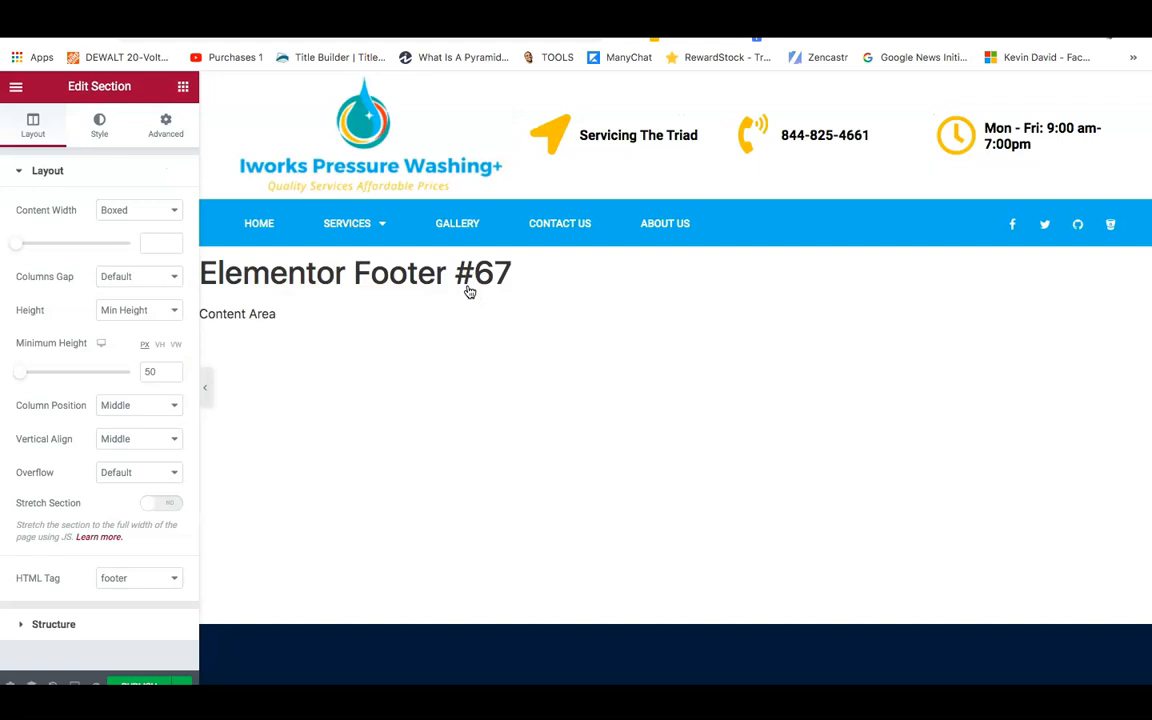
pyautogui.click(577, 426)
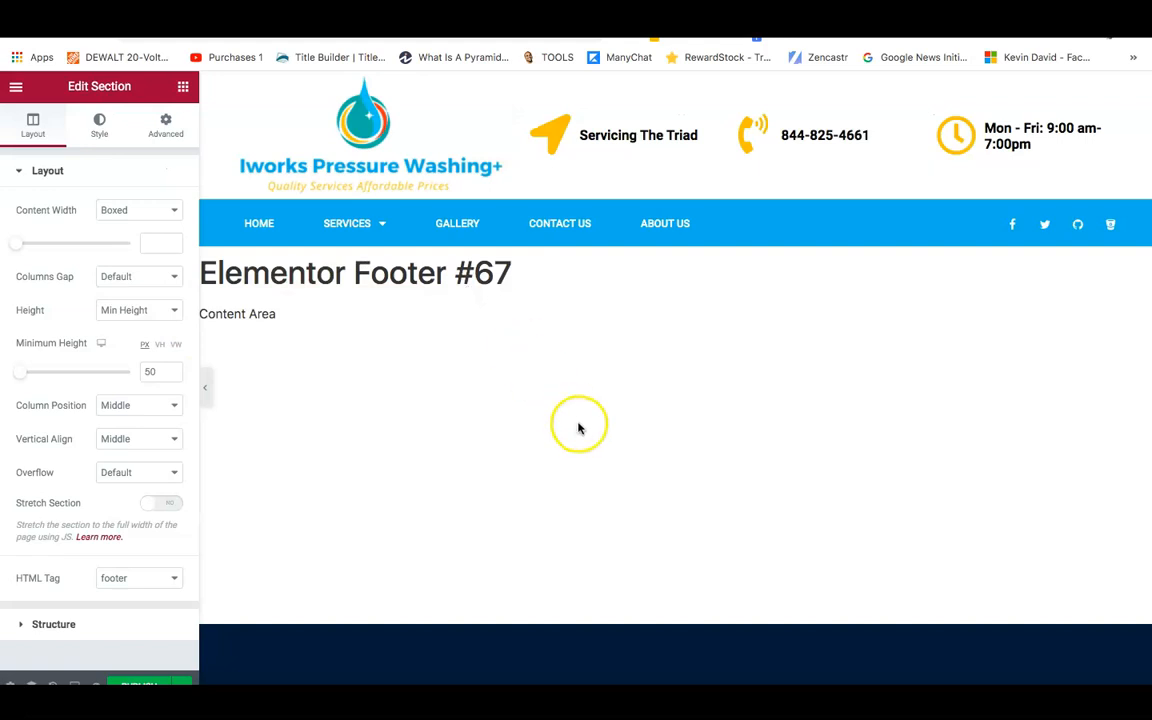
# Scroll down to the footer and delete the placeholder text block from its first column.
pyautogui.click(427, 470)
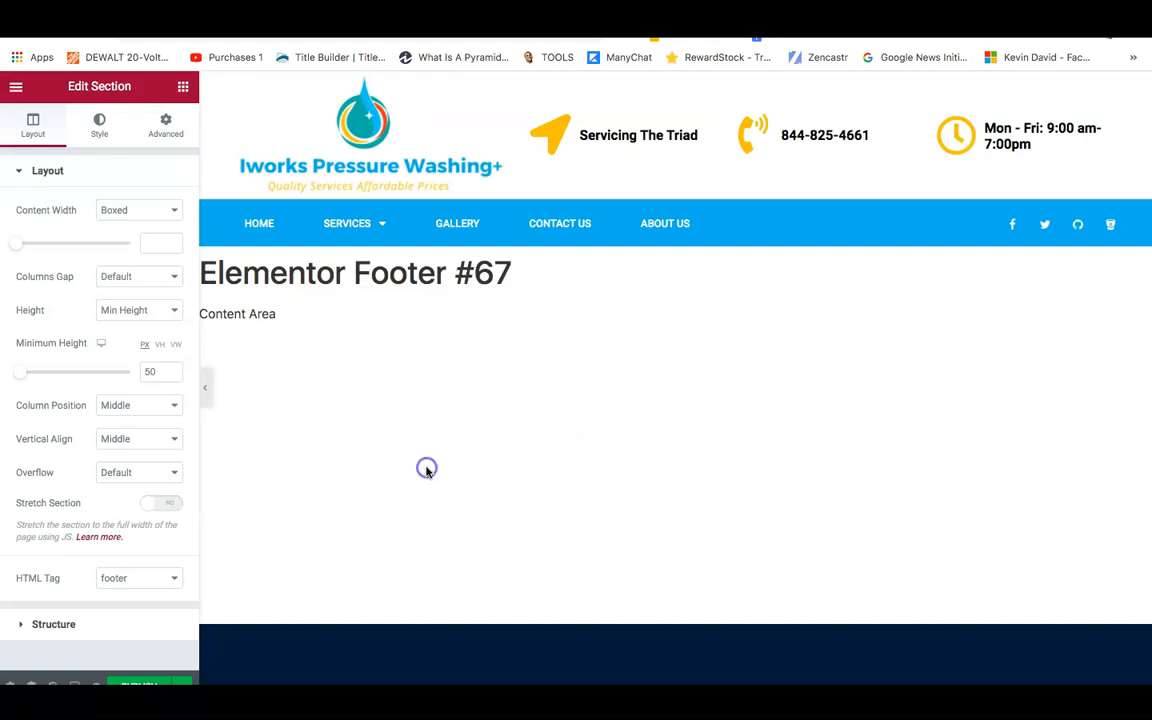
pyautogui.scroll(-1, 427, 470)
pyautogui.scroll(-2, 275, 437)
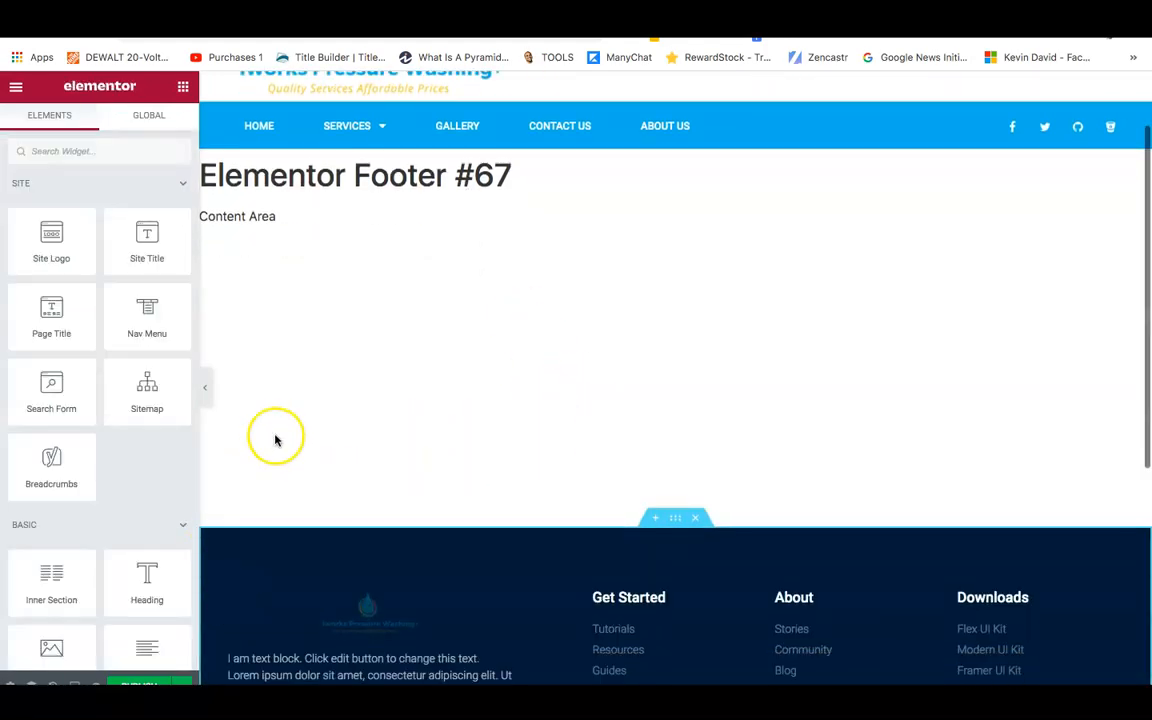
pyautogui.scroll(-1, 320, 406)
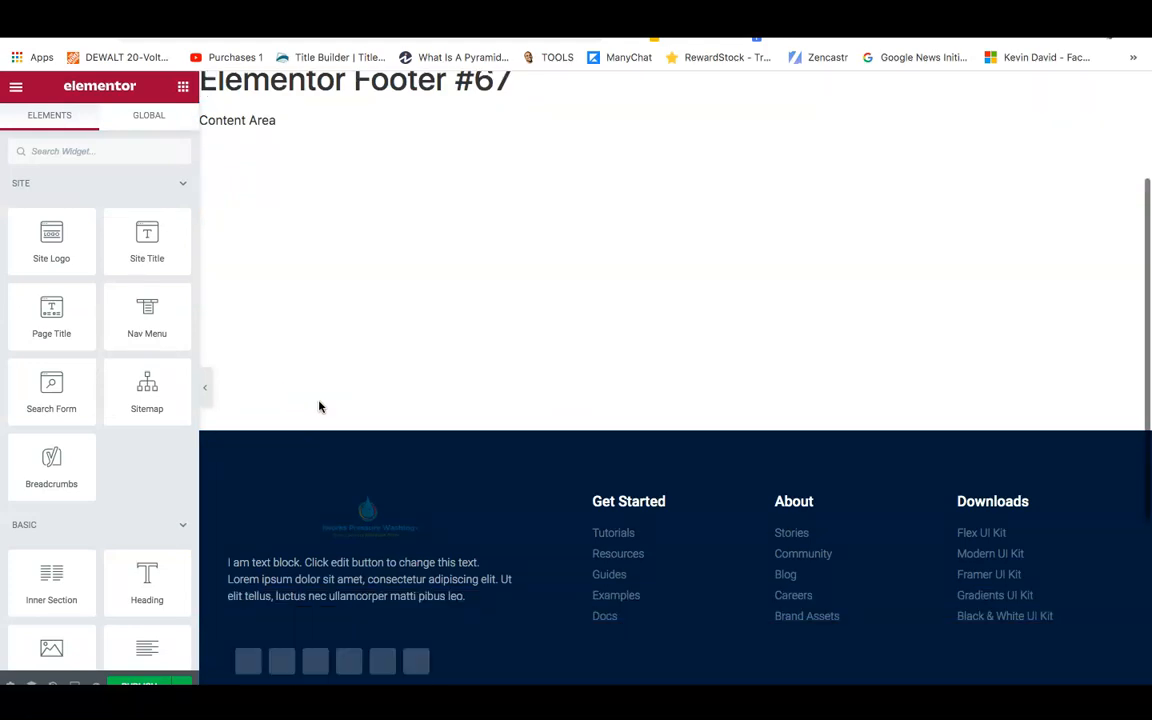
pyautogui.scroll(-2, 378, 597)
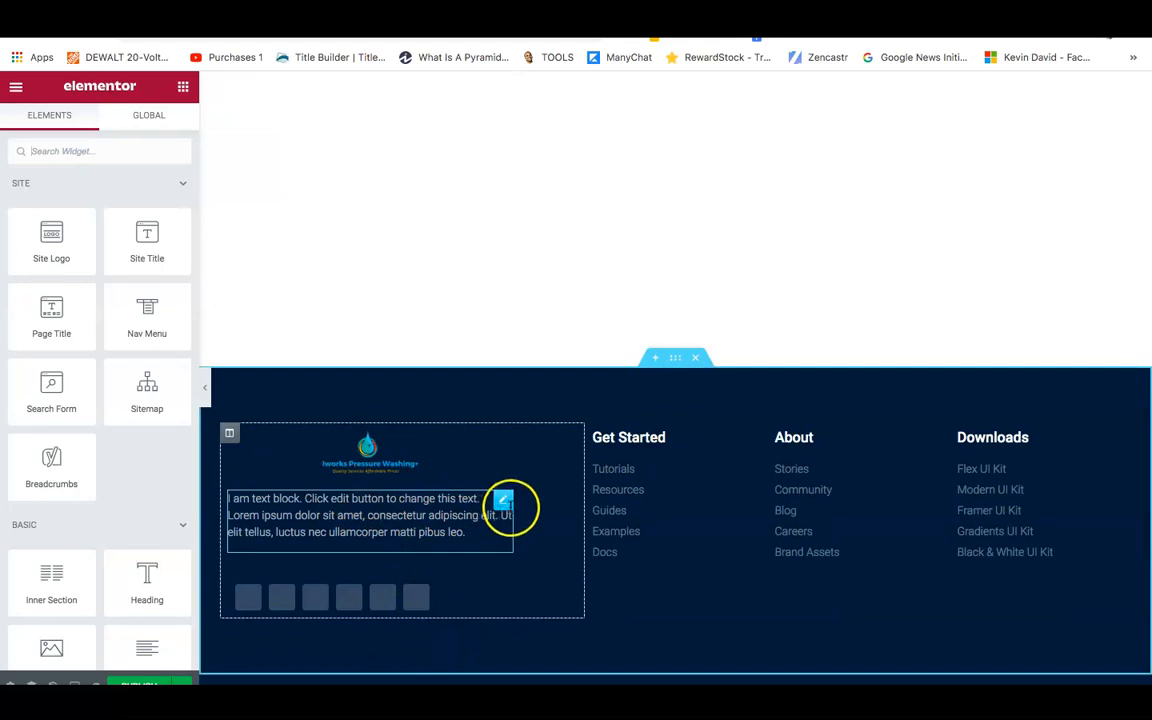
pyautogui.rightClick(502, 500)
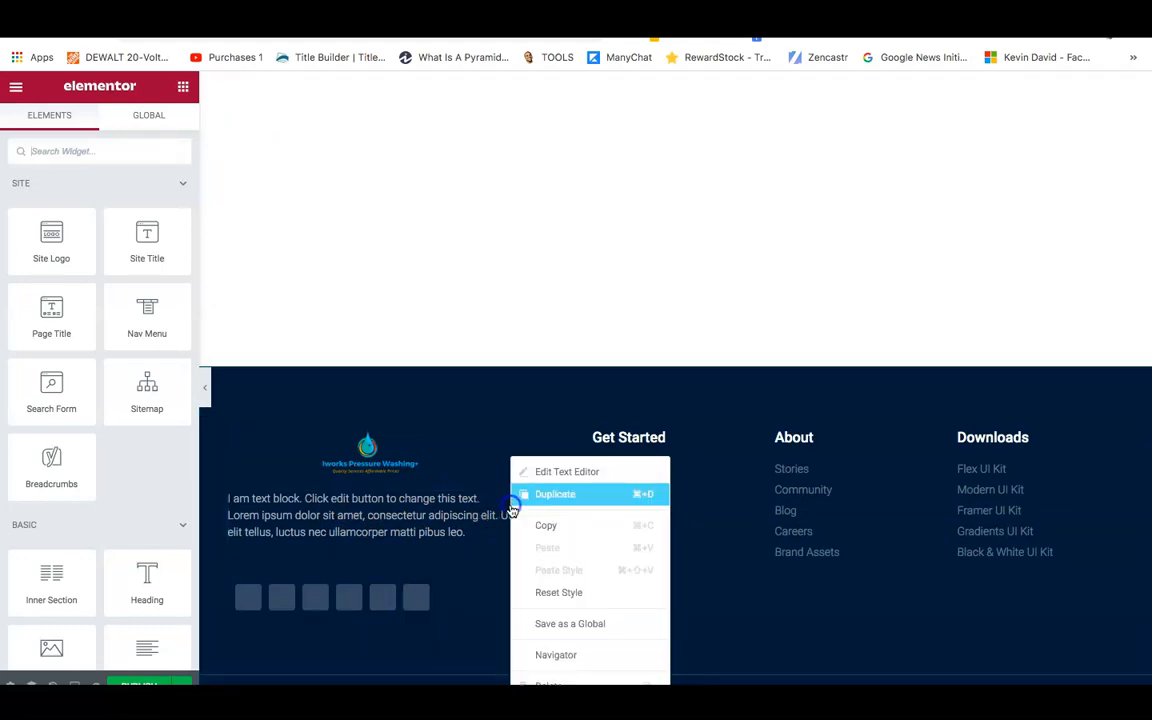
pyautogui.click(545, 682)
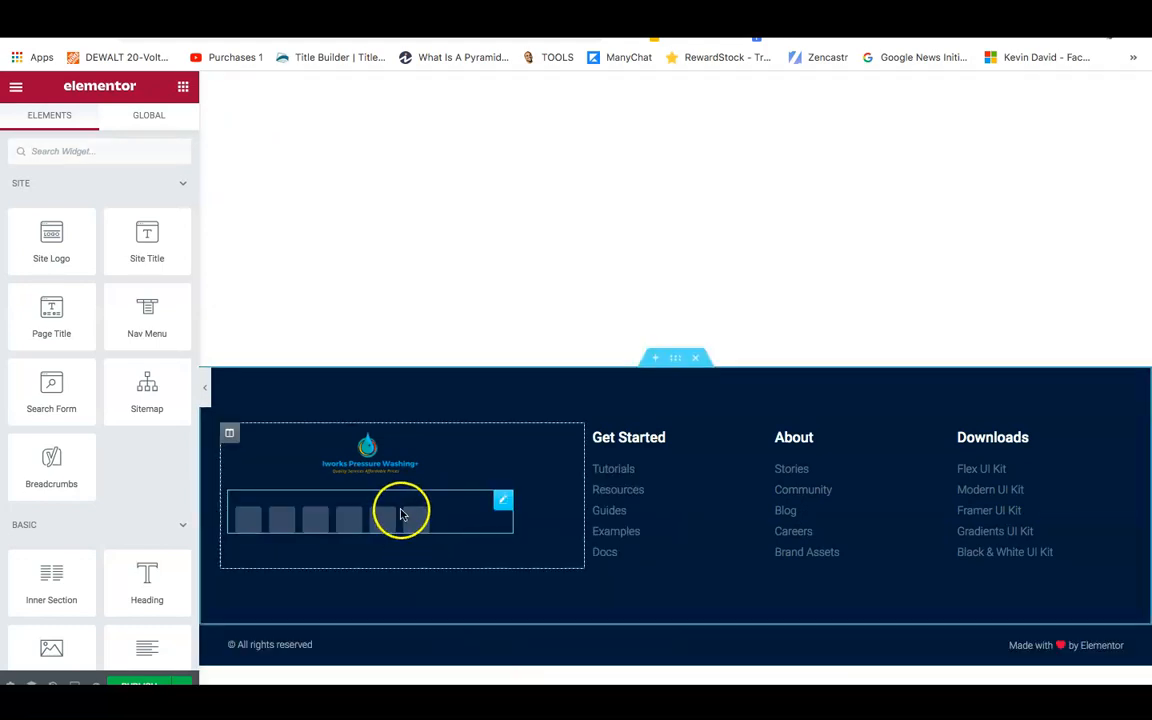
# Delete the footer's social icons so only the logo remains in the first column.
pyautogui.rightClick(505, 498)
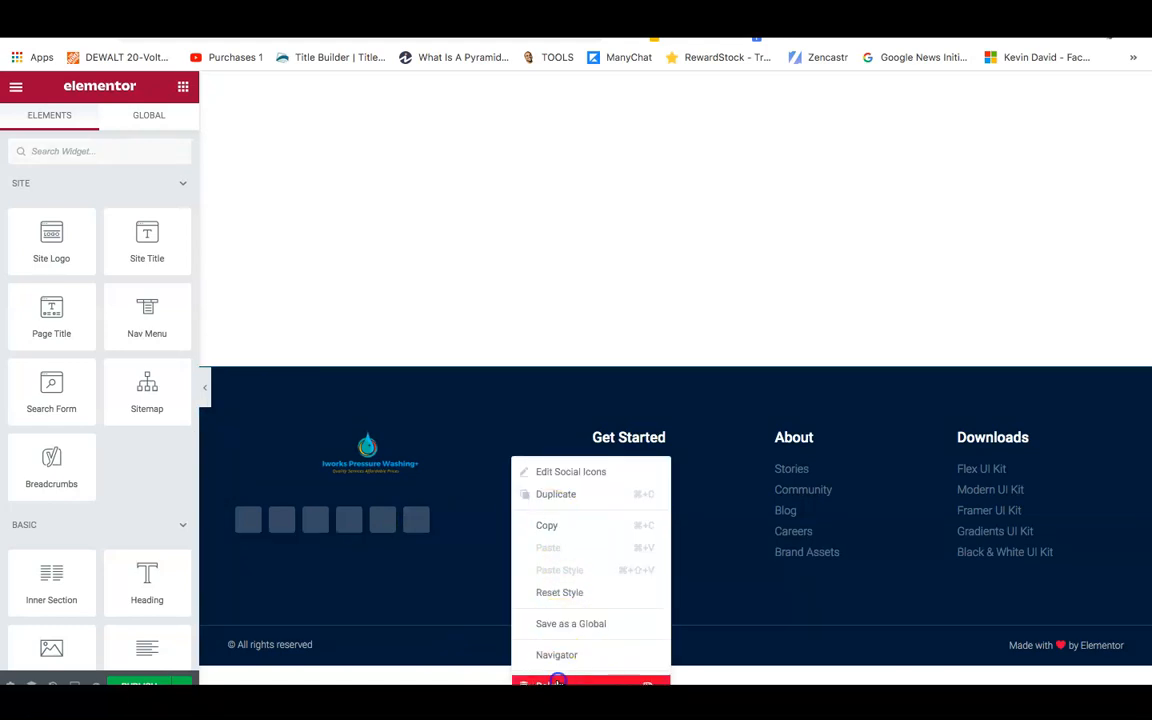
pyautogui.click(548, 682)
pyautogui.click(370, 452)
pyautogui.moveTo(373, 453); pyautogui.dragTo(286, 427)
pyautogui.scroll(-3, 258, 465)
pyautogui.scroll(1, 308, 257)
# Replace the footer's old Site Logo widget with a new Site Logo in the empty first column.
pyautogui.rightClick(286, 427)
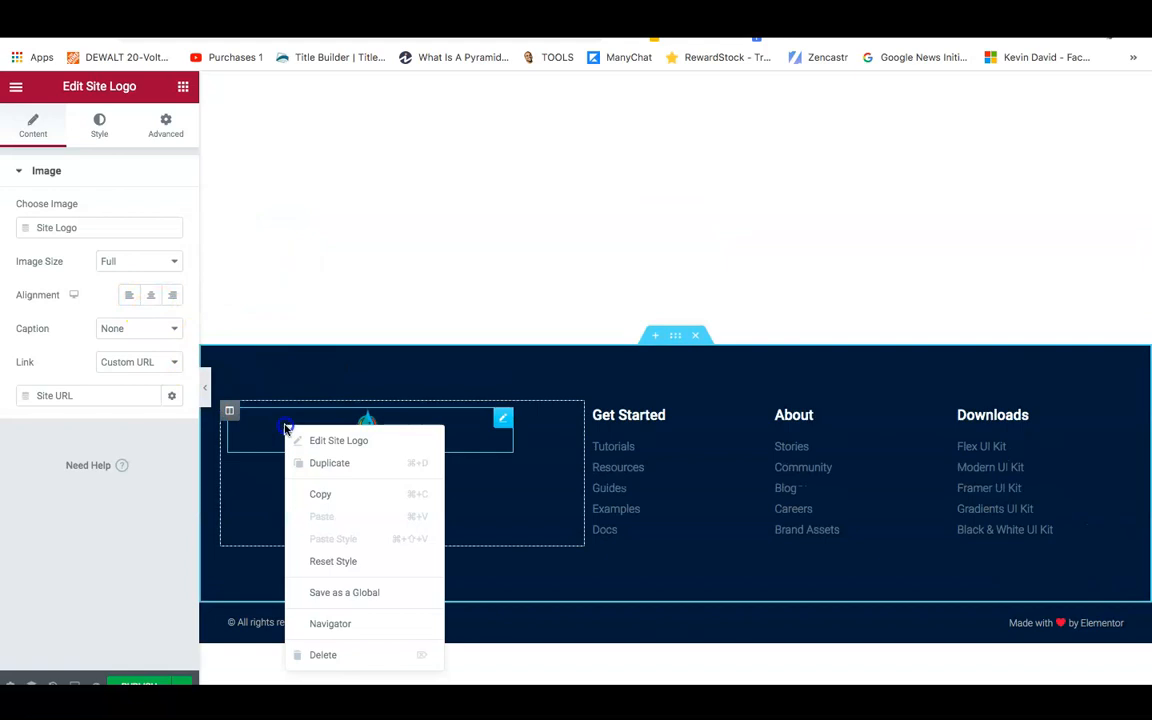
pyautogui.click(355, 655)
pyautogui.moveTo(65, 208); pyautogui.dragTo(355, 478)
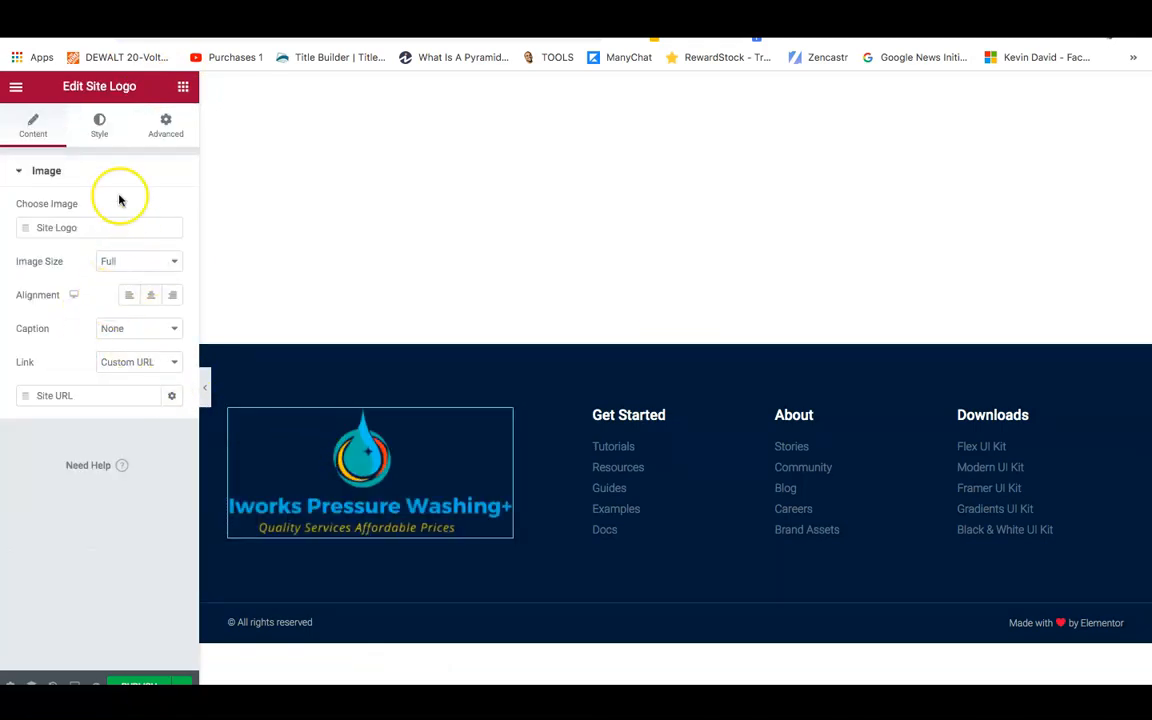
pyautogui.click(183, 87)
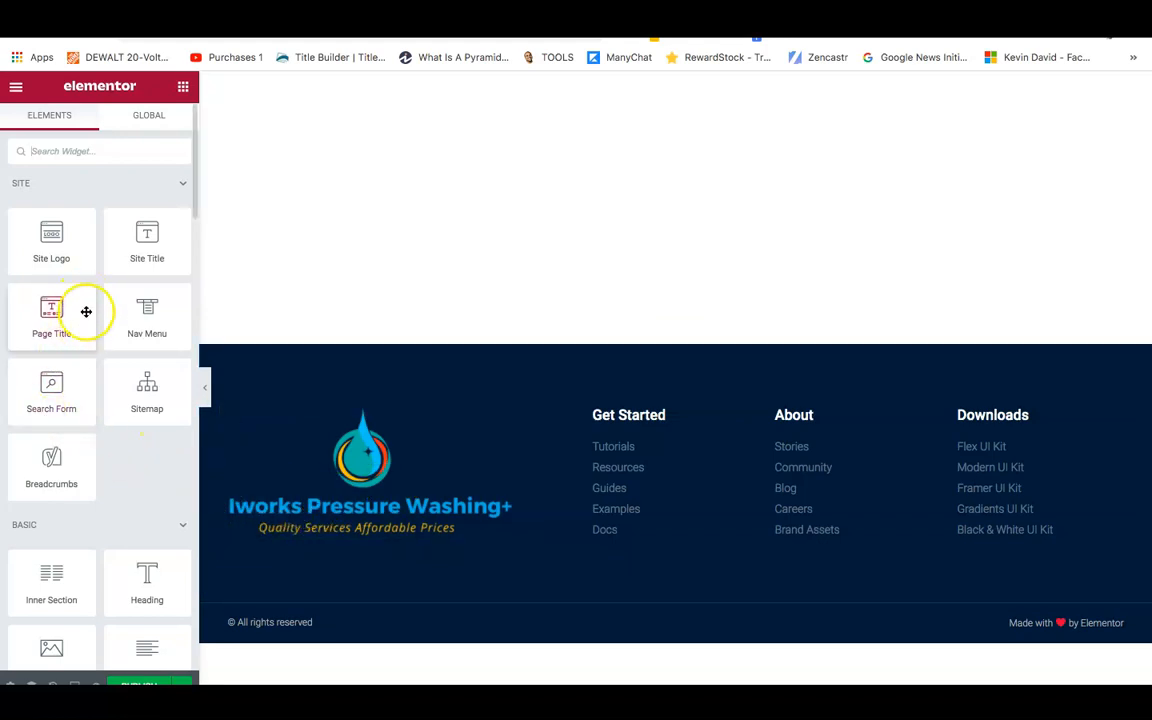
# Add a centre-aligned heading below the footer logo reading 'Call Us At' plus the business phone number.
pyautogui.click(193, 189)
pyautogui.moveTo(193, 189); pyautogui.dragTo(188, 231)
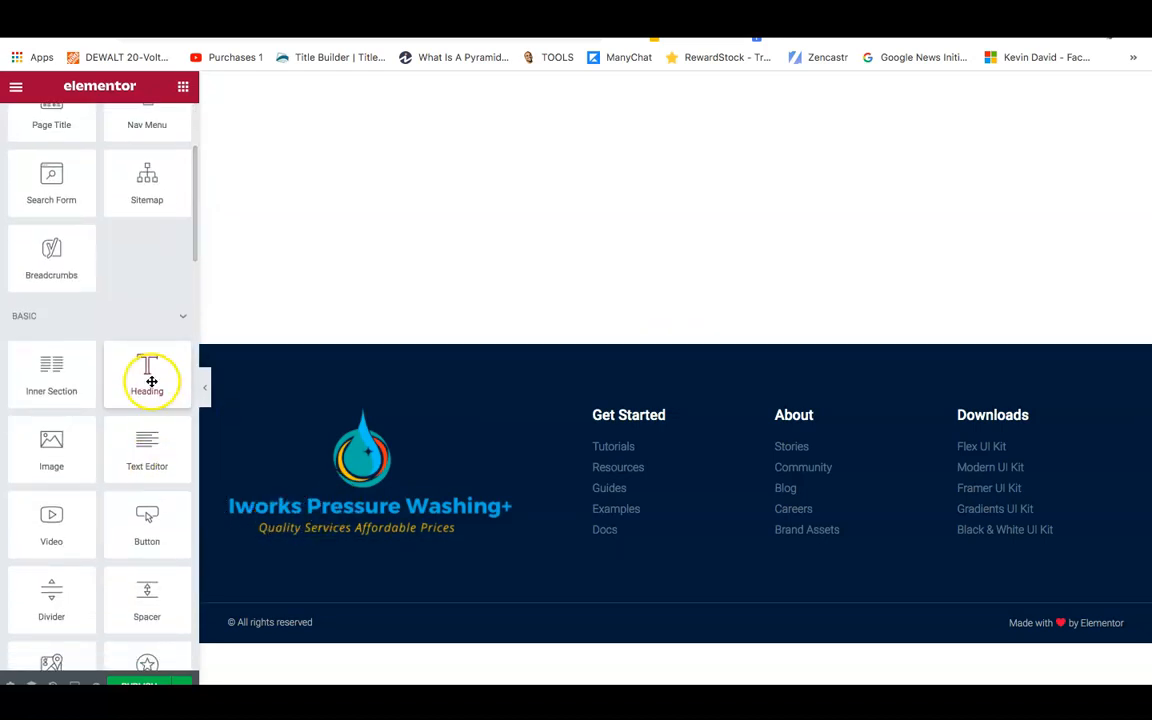
pyautogui.moveTo(151, 381); pyautogui.dragTo(341, 543)
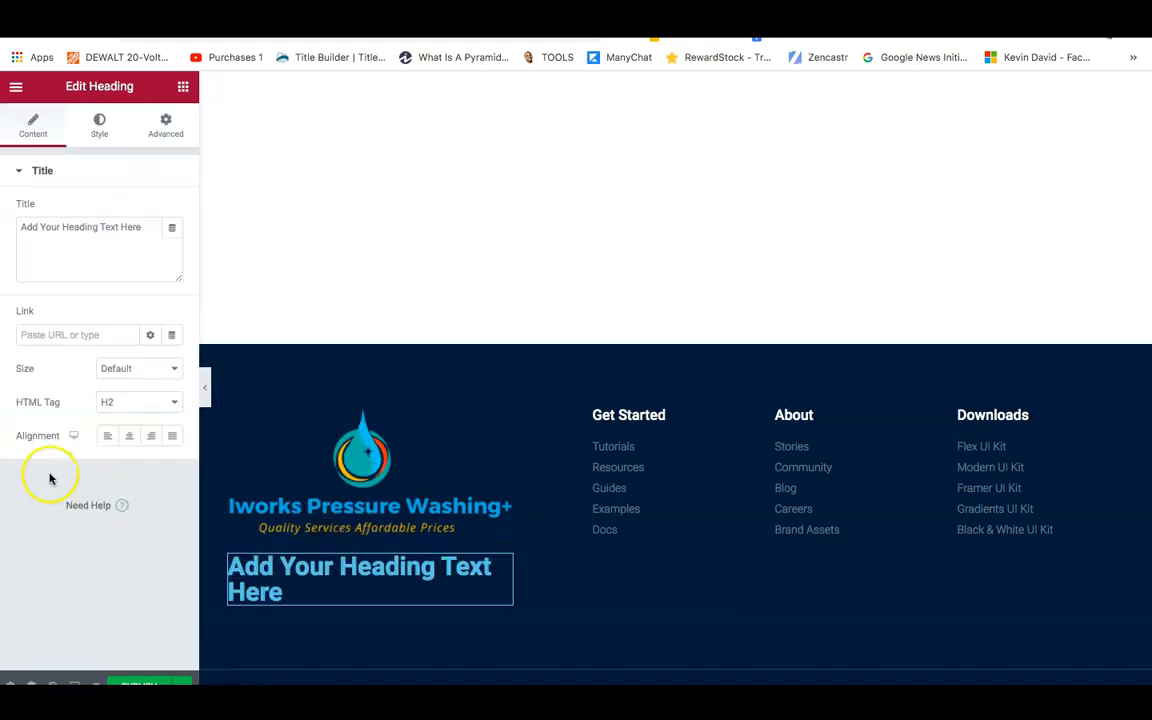
pyautogui.tripleClick(75, 234)
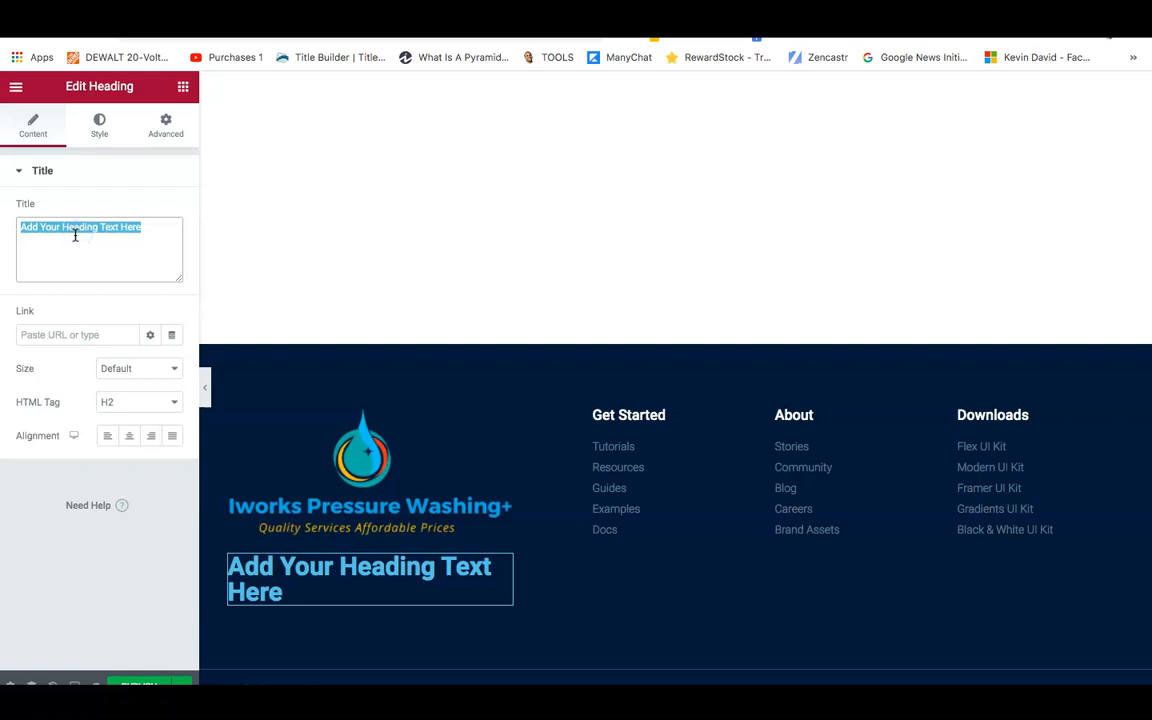
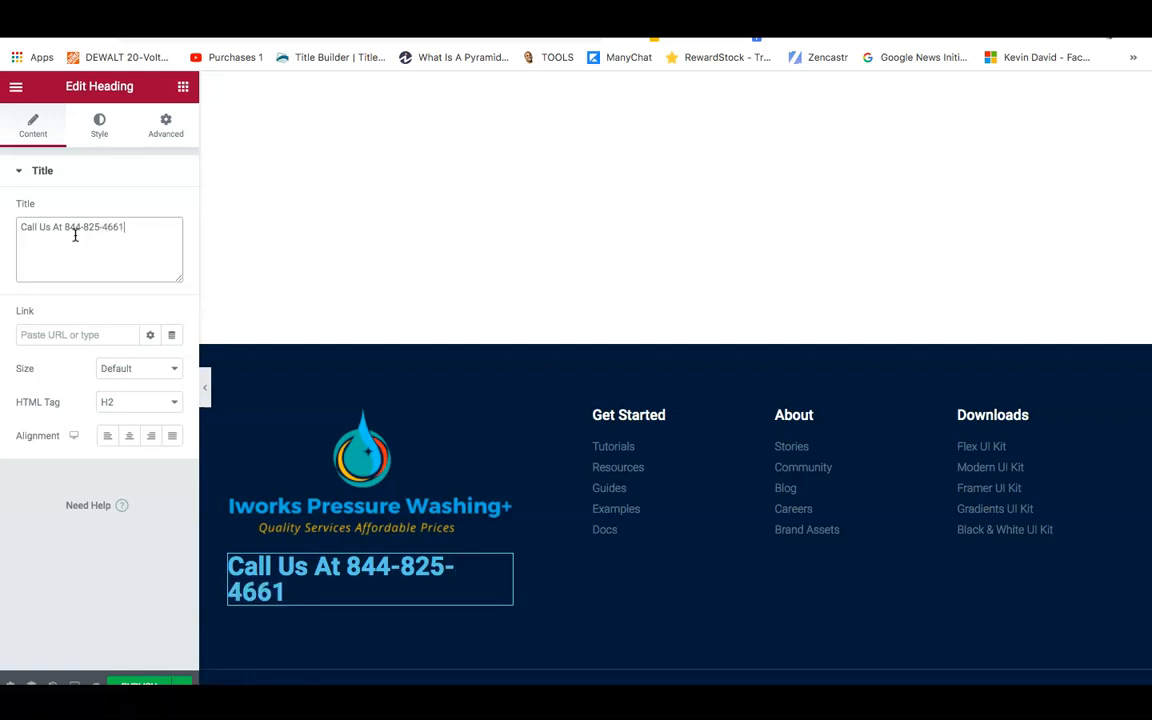
pyautogui.click(128, 438)
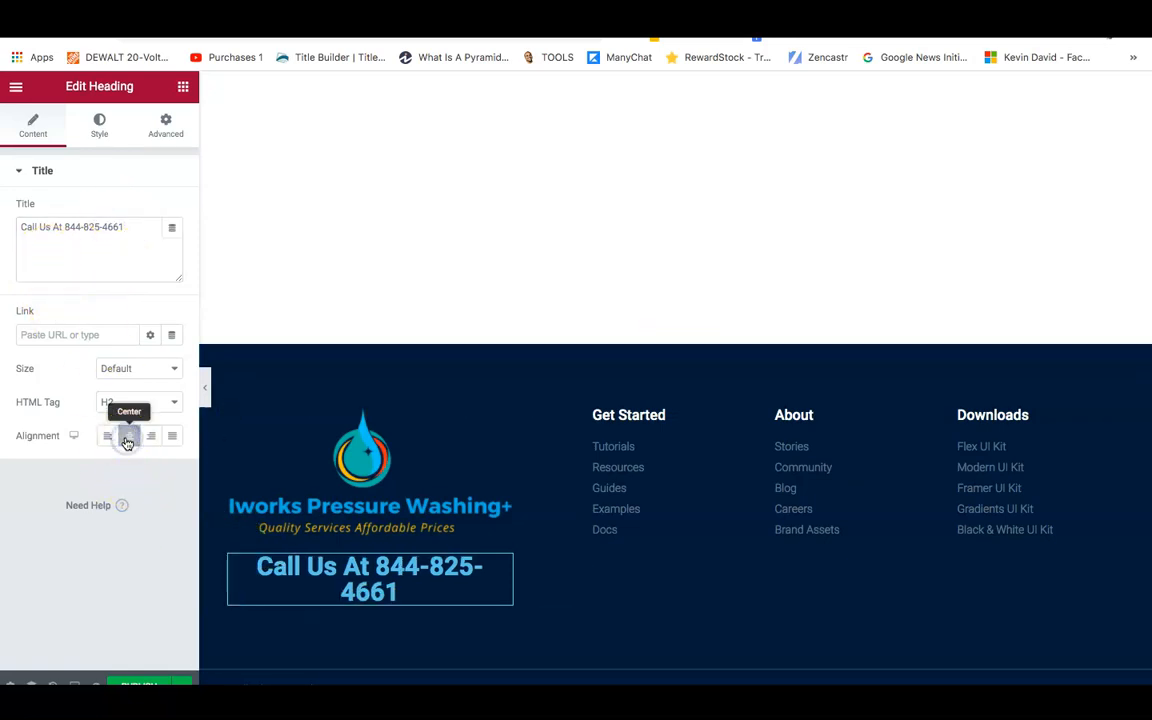
# Make the call-us heading text white and shrink its size so it fits on one line.
pyautogui.click(96, 124)
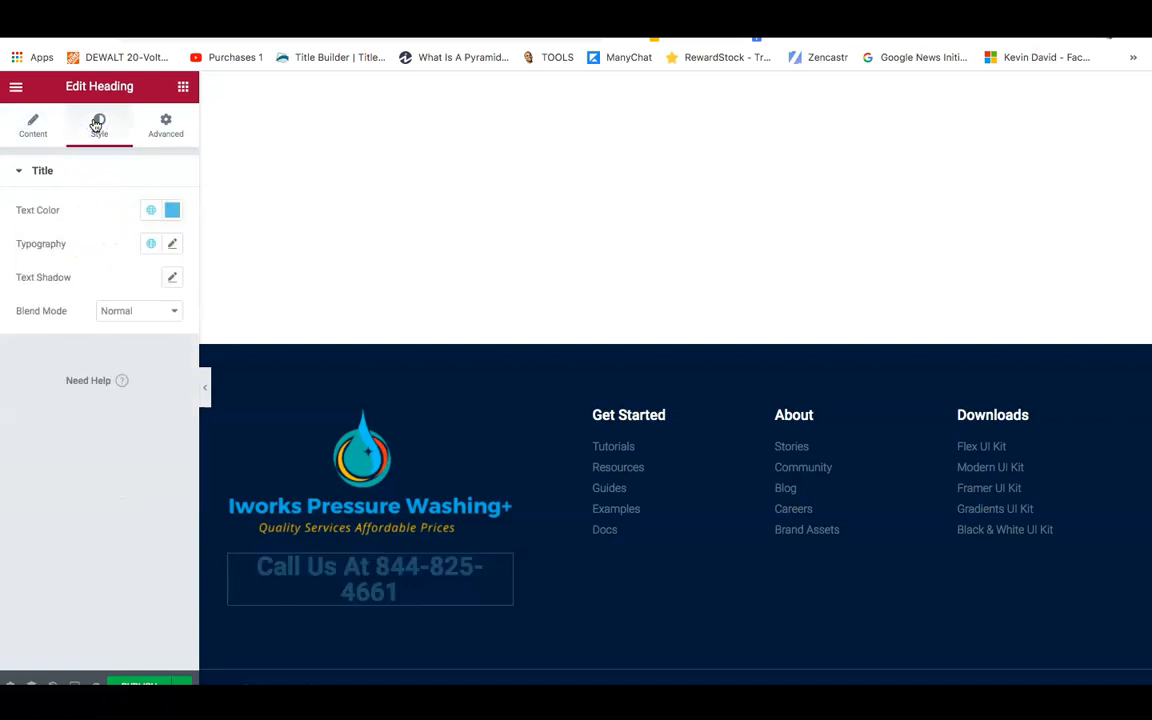
pyautogui.click(172, 211)
pyautogui.moveTo(183, 284); pyautogui.dragTo(89, 268)
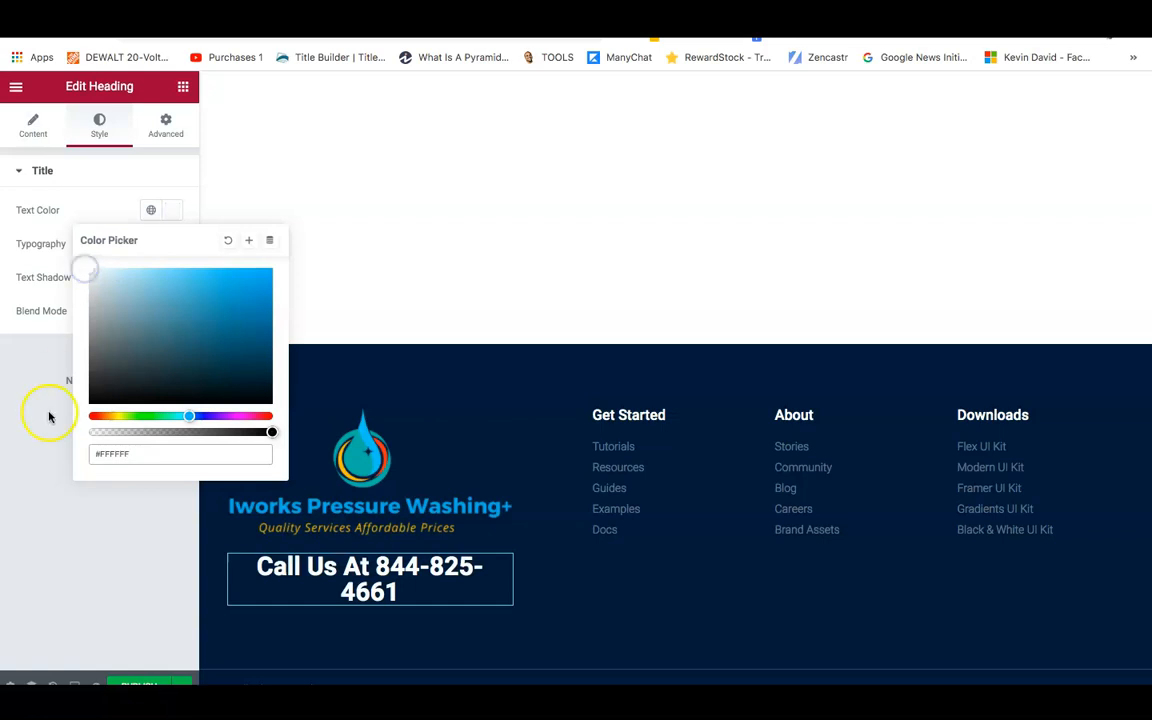
pyautogui.click(23, 444)
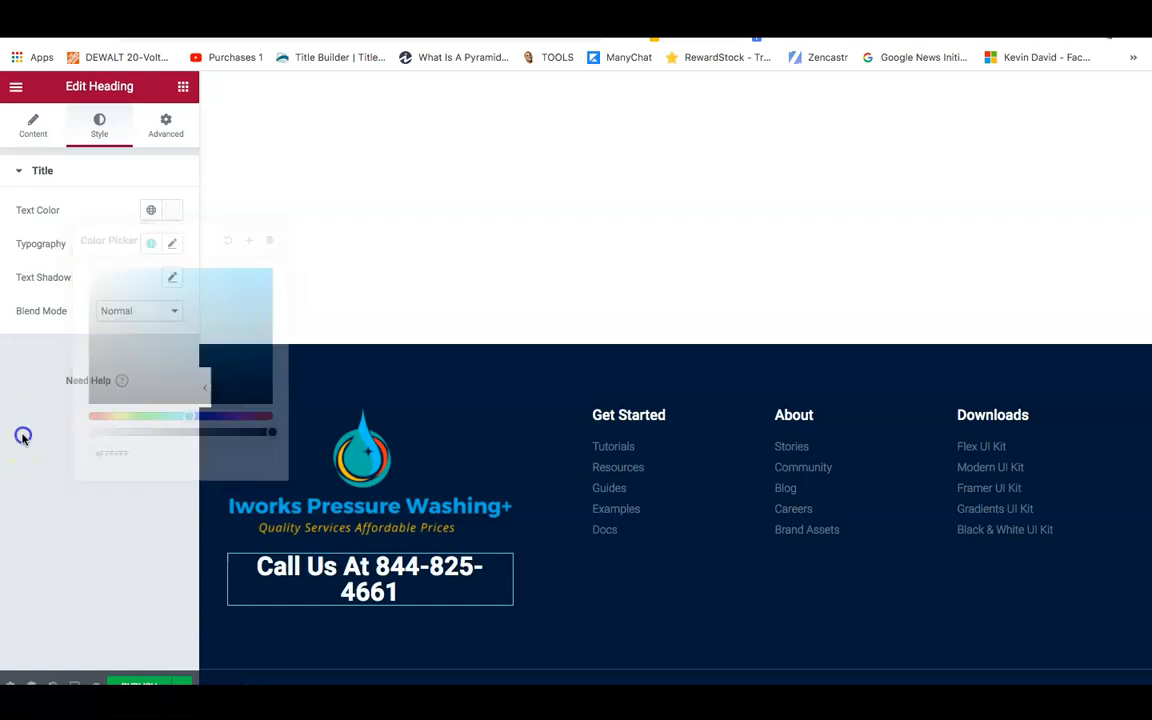
pyautogui.click(172, 246)
pyautogui.moveTo(31, 381); pyautogui.dragTo(41, 383)
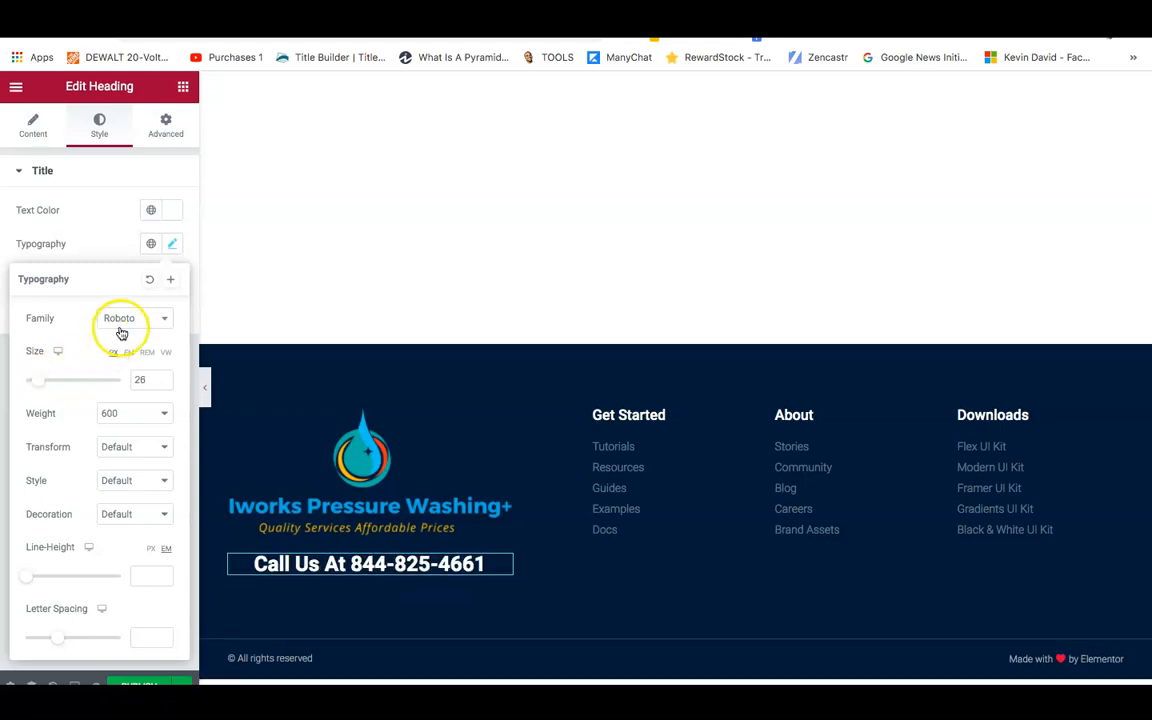
# Set the heading's font family to Arial.
pyautogui.click(151, 321)
pyautogui.click(163, 323)
pyautogui.click(165, 322)
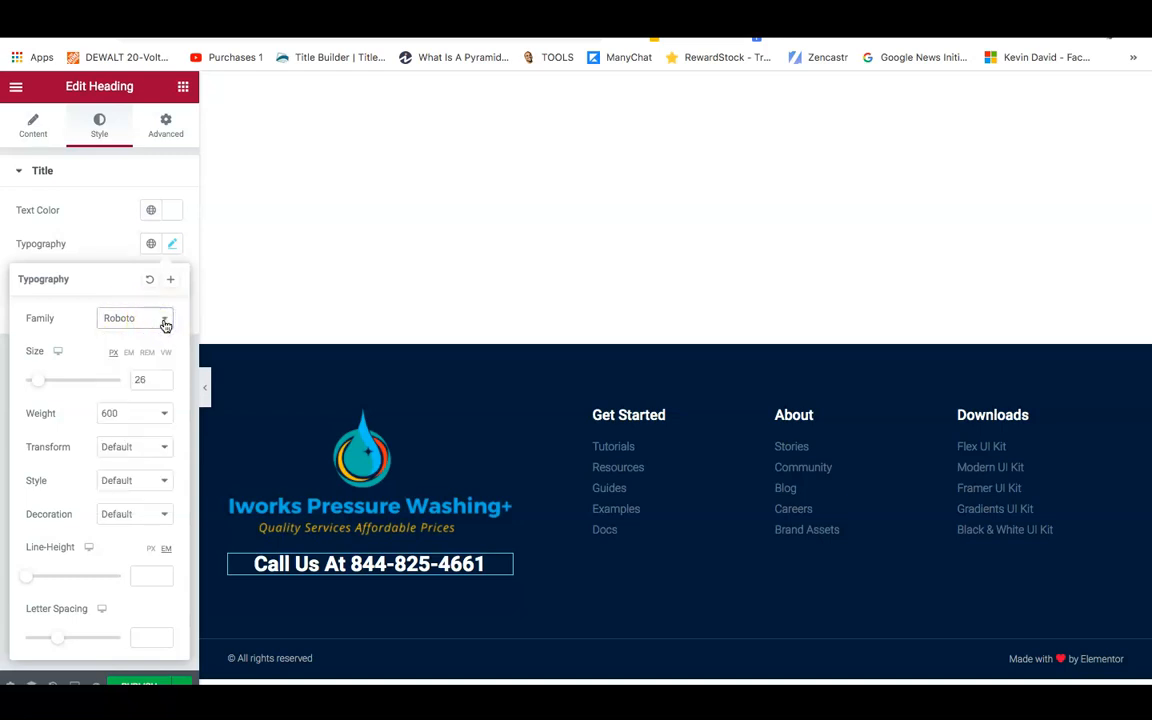
pyautogui.click(165, 324)
pyautogui.click(136, 336)
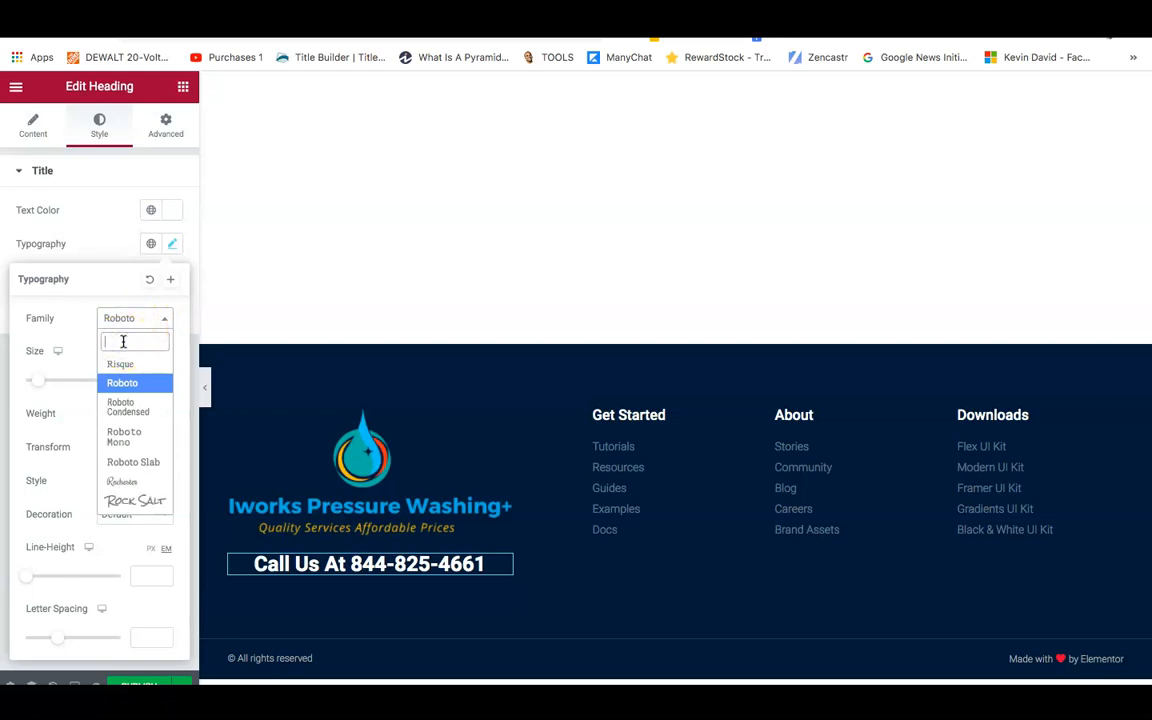
pyautogui.write('de')
pyautogui.click(121, 365)
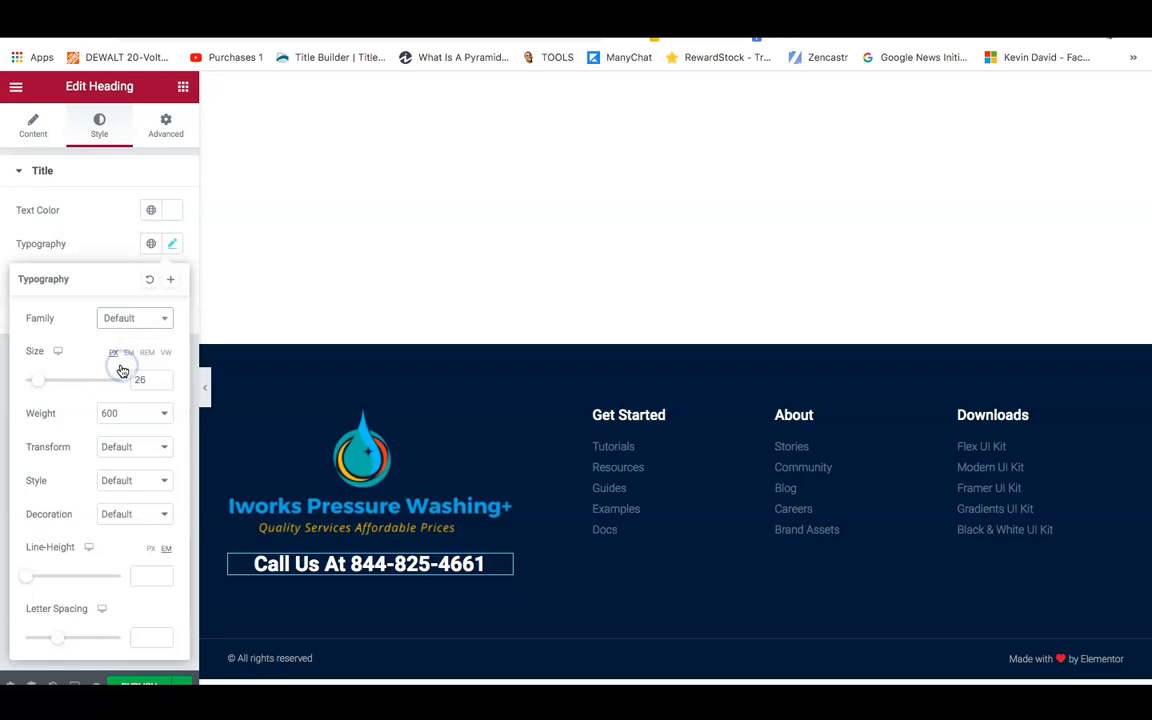
pyautogui.click(144, 317)
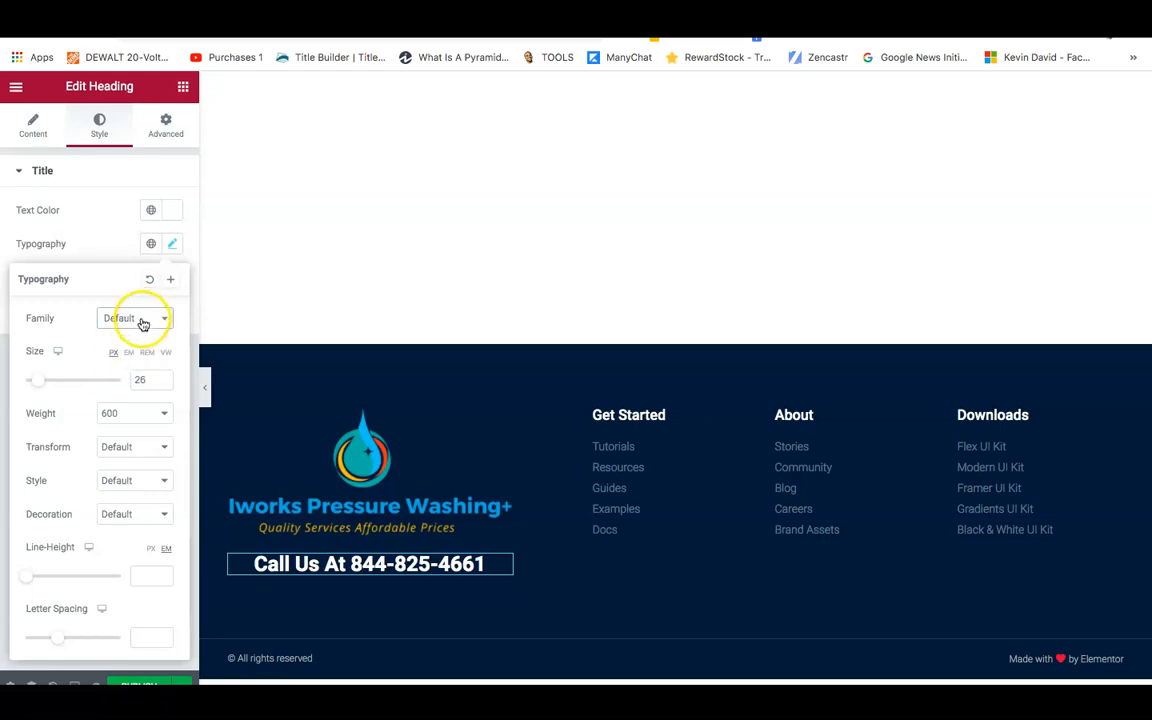
pyautogui.click(155, 325)
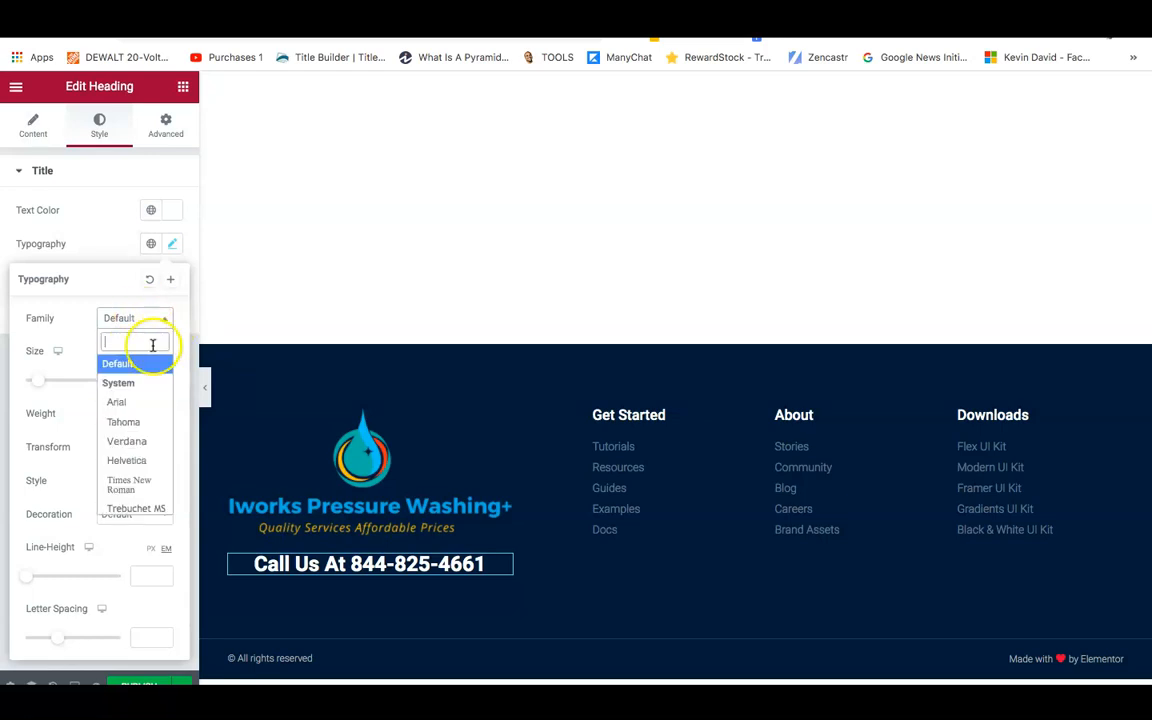
pyautogui.click(128, 403)
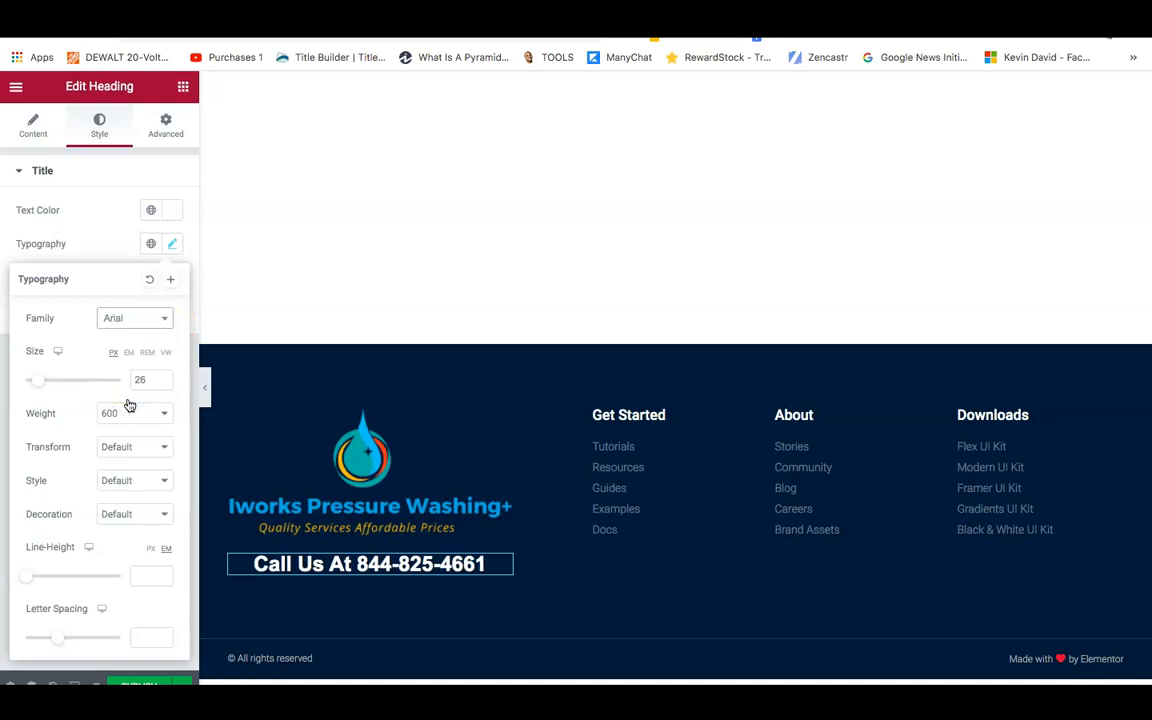
pyautogui.click(138, 325)
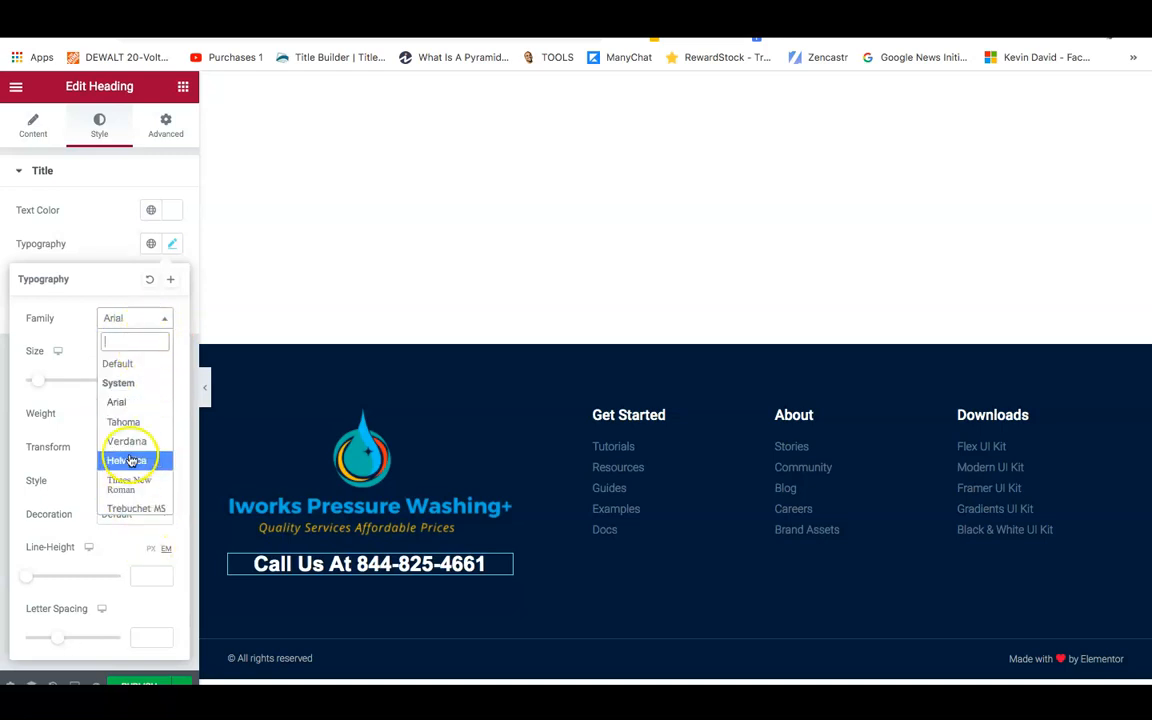
pyautogui.click(131, 485)
pyautogui.click(130, 322)
pyautogui.click(150, 318)
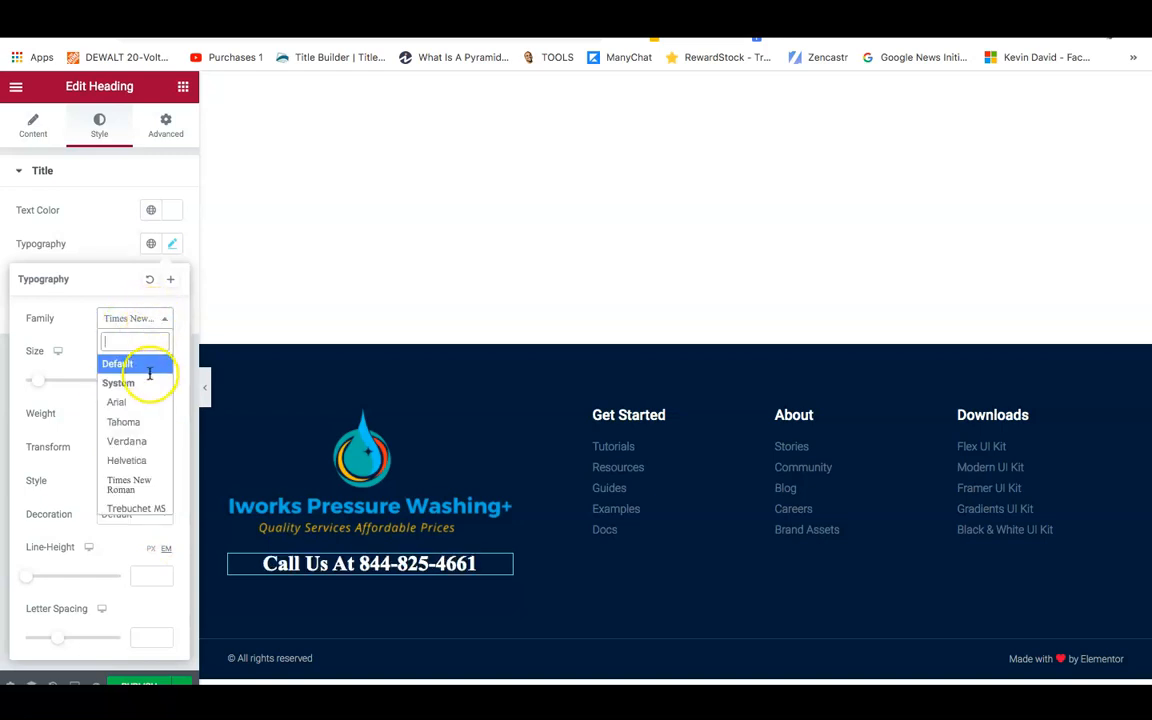
pyautogui.click(140, 404)
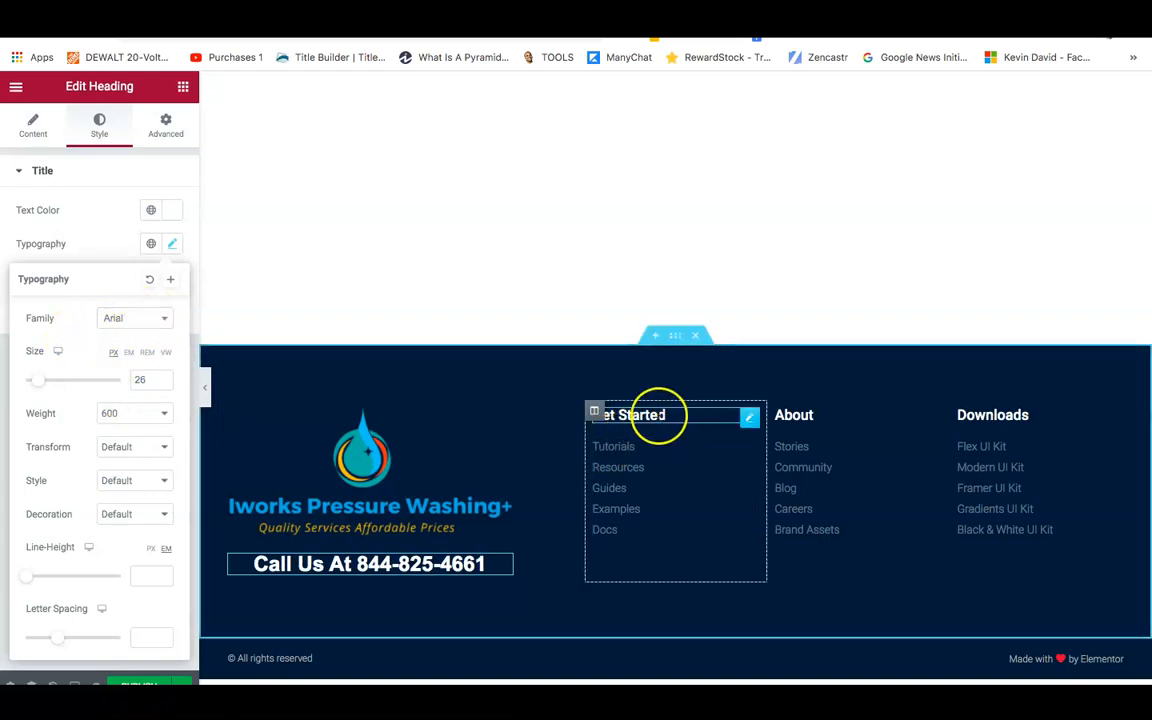
# Delete each footer column's heading and its Tutorials, About and Downloads link list.
pyautogui.rightClick(756, 427)
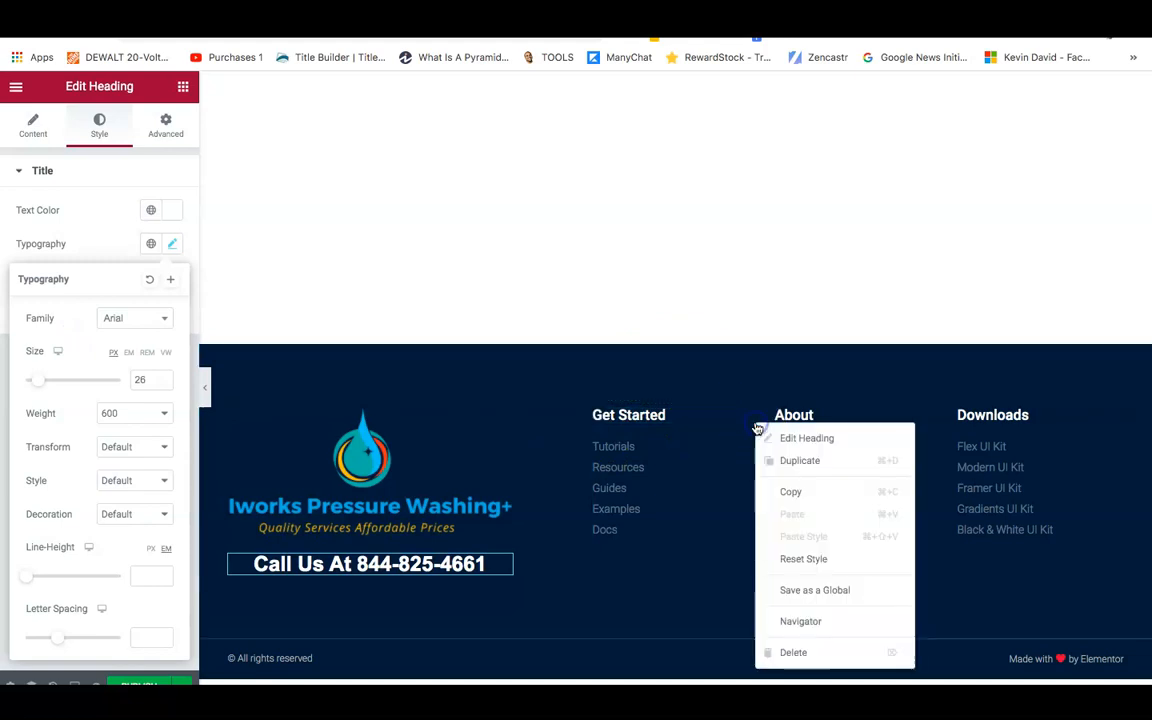
pyautogui.click(808, 655)
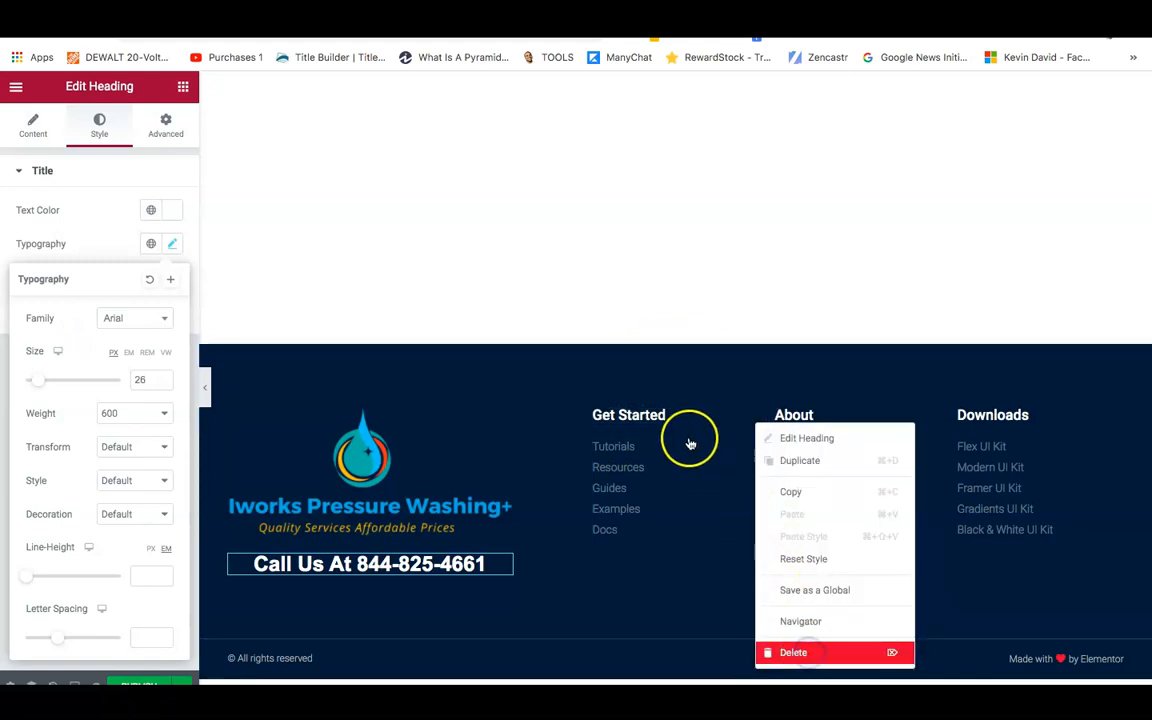
pyautogui.rightClick(756, 421)
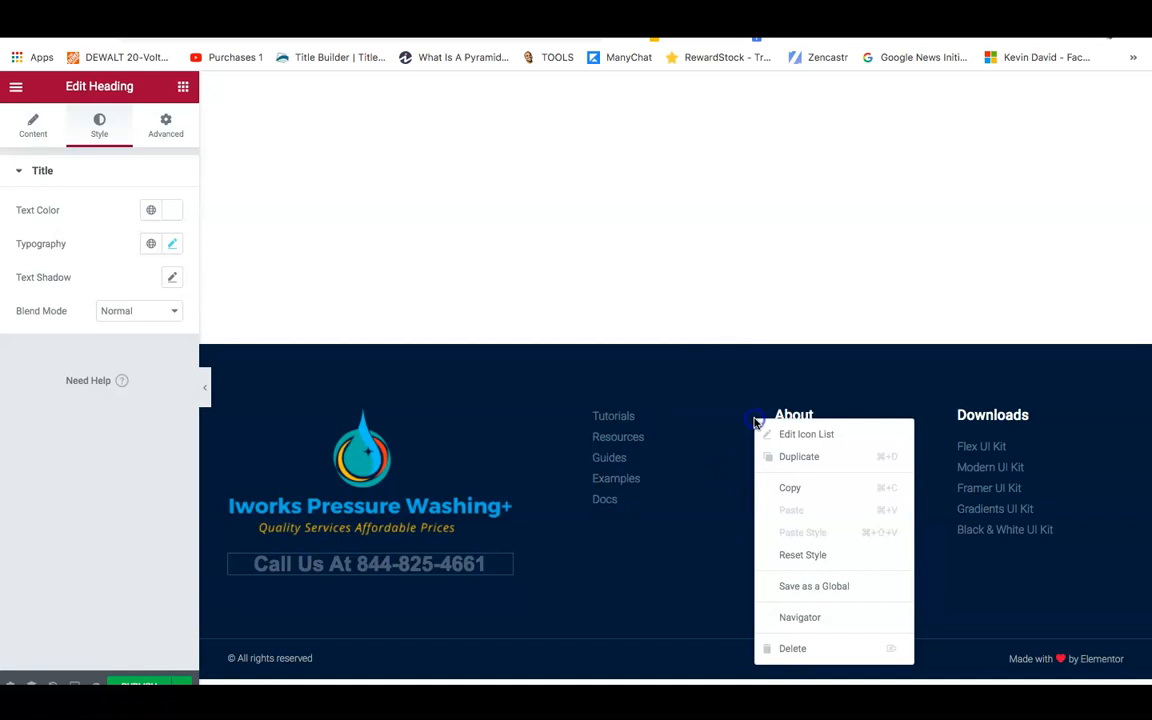
pyautogui.click(780, 647)
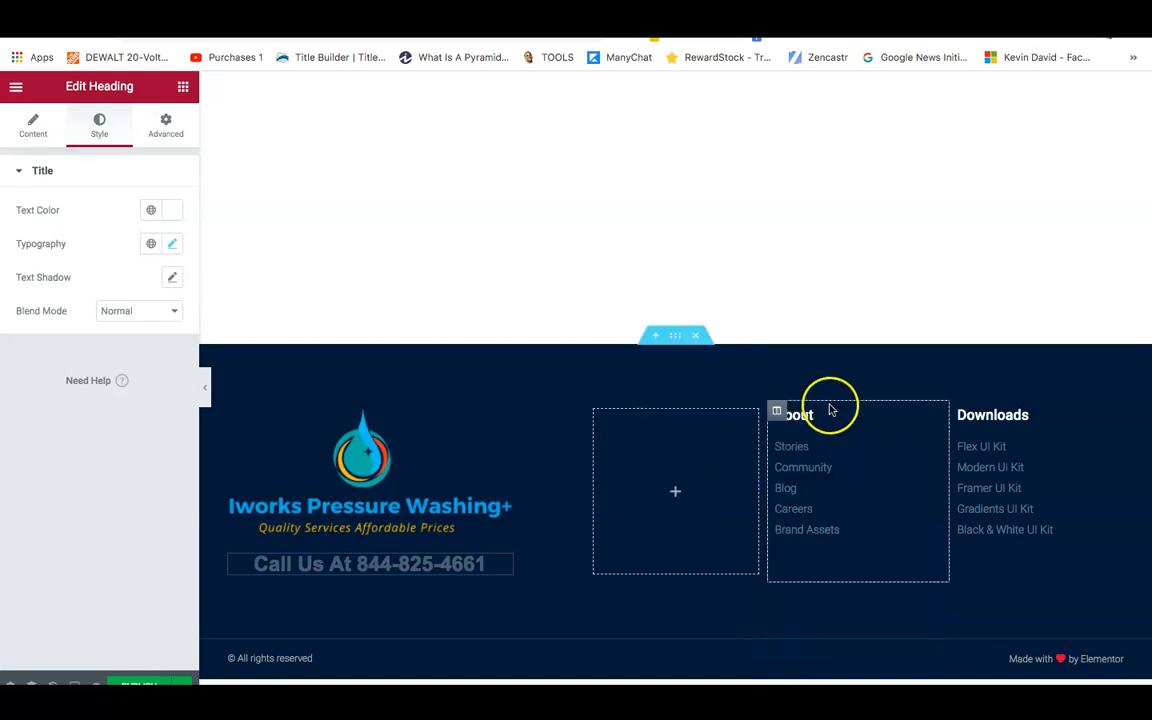
pyautogui.rightClick(922, 416)
pyautogui.click(950, 647)
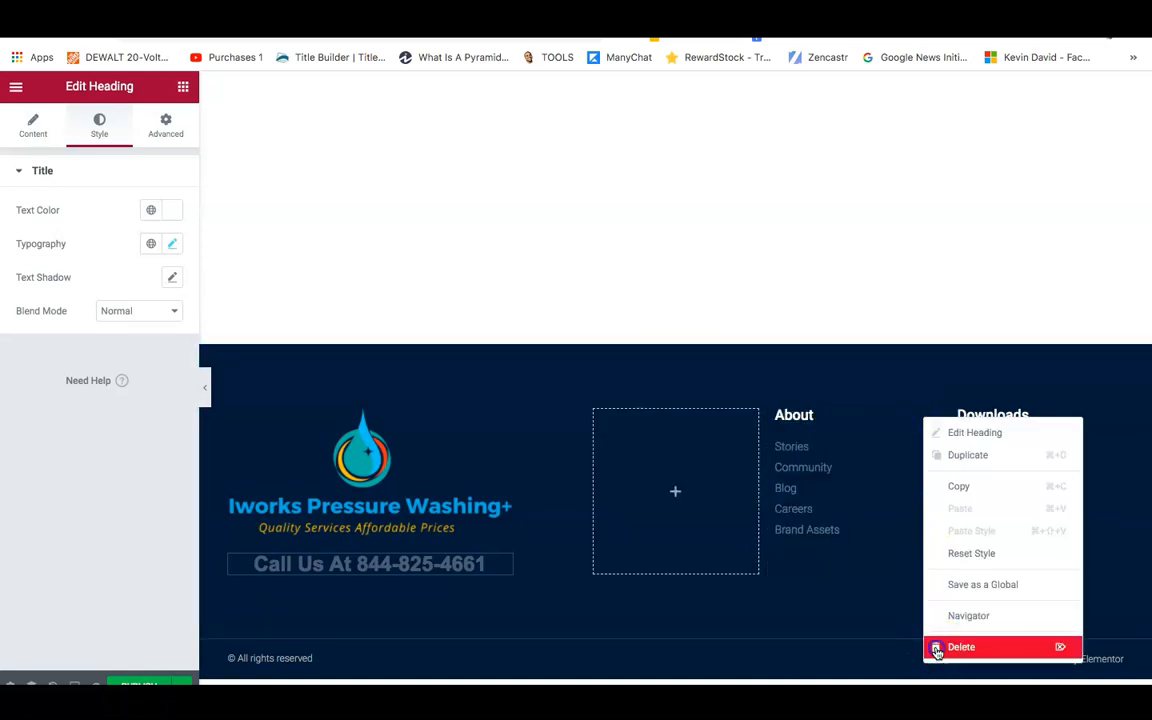
pyautogui.rightClick(933, 421)
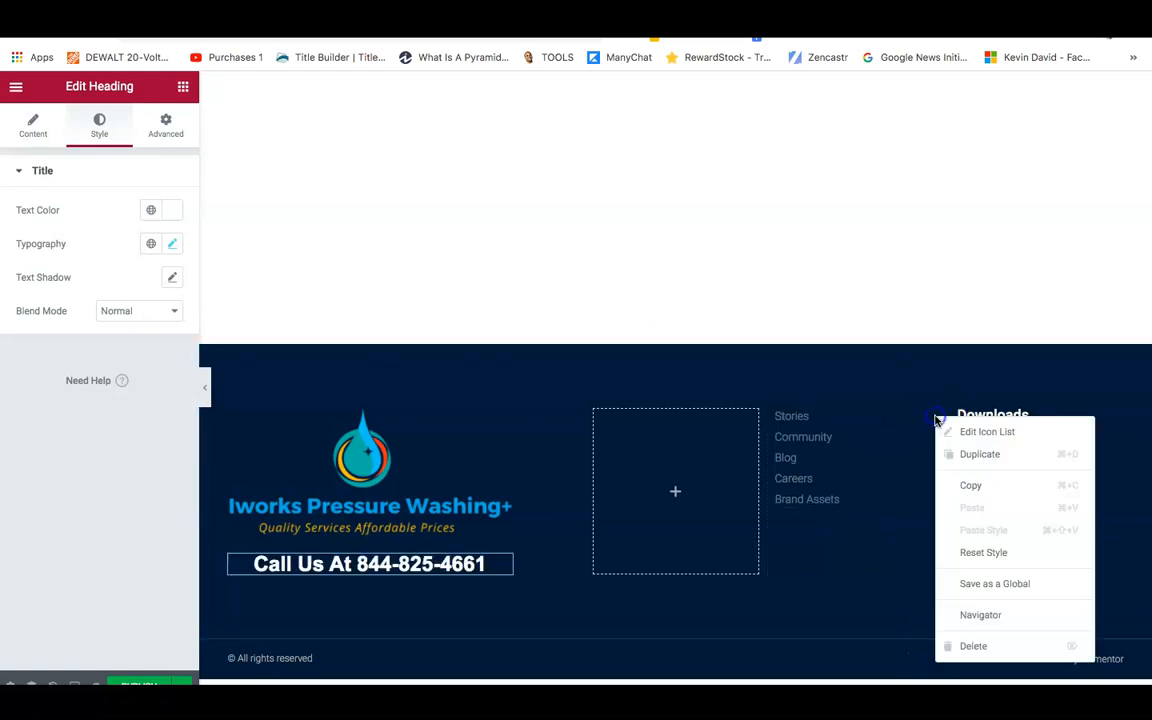
pyautogui.click(955, 646)
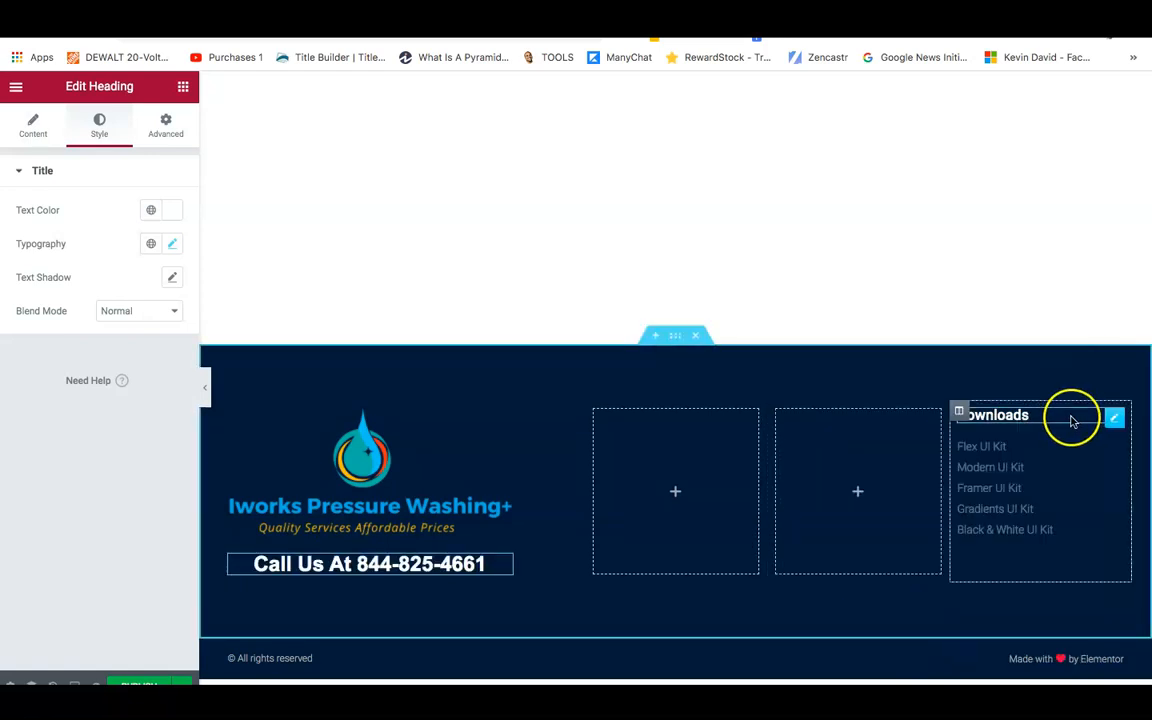
pyautogui.rightClick(1110, 416)
pyautogui.click(1028, 648)
pyautogui.rightClick(1111, 420)
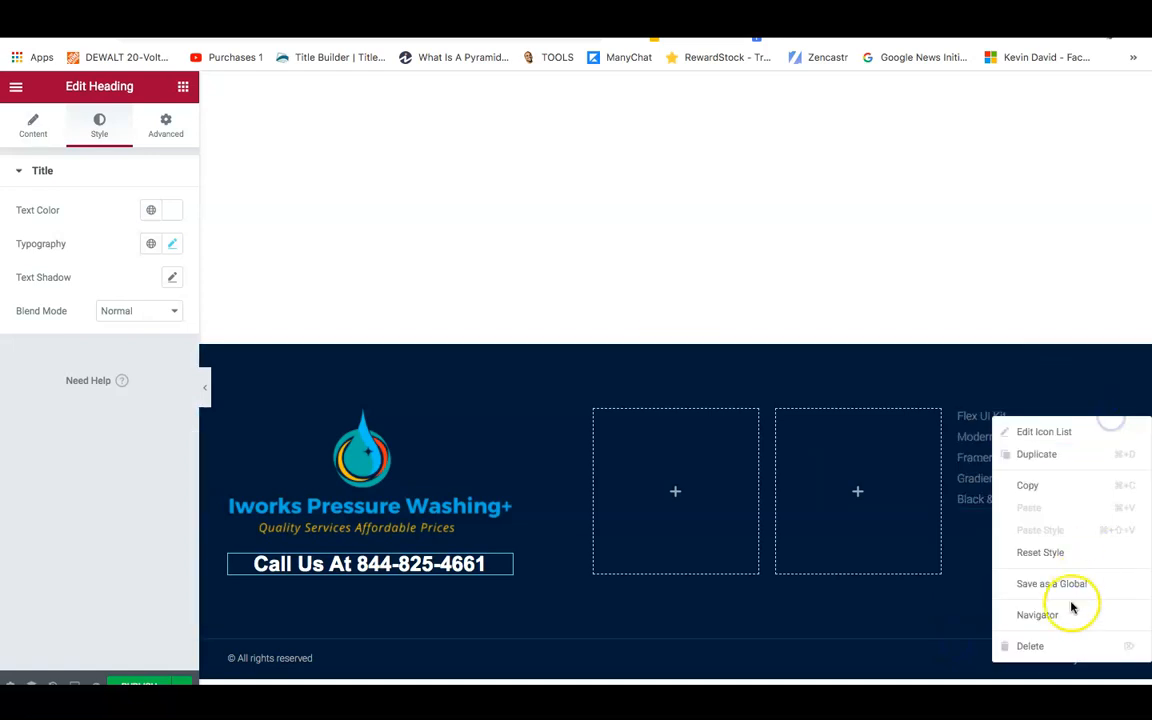
pyautogui.click(1052, 650)
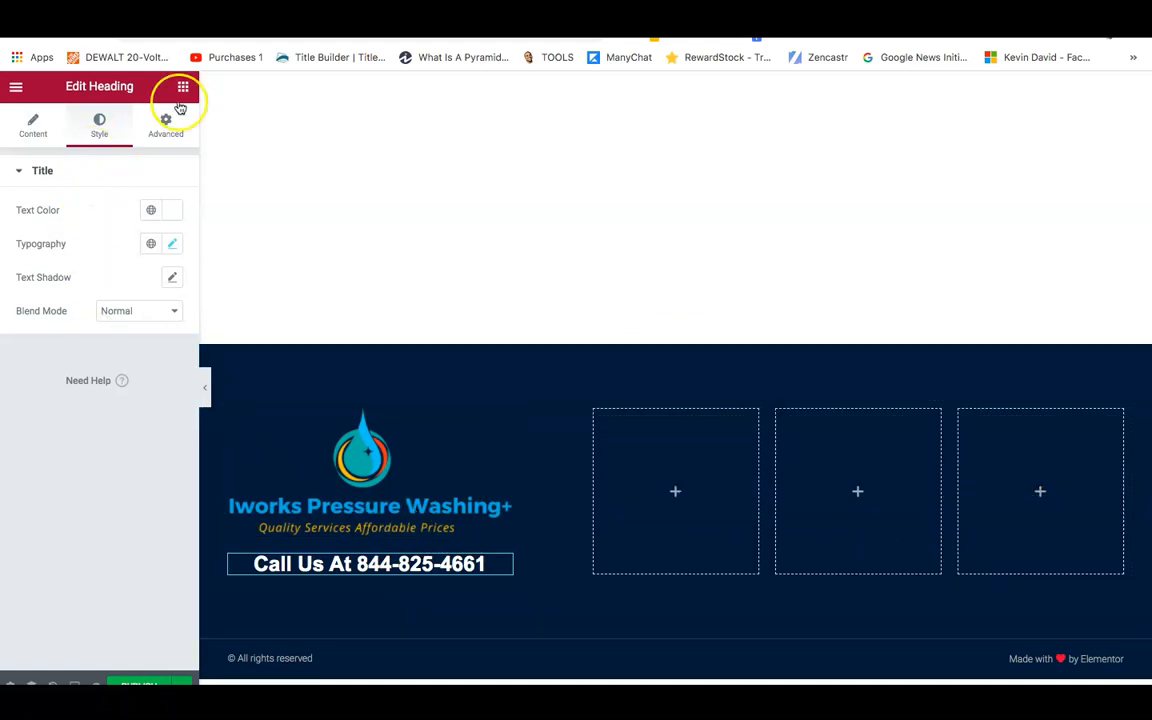
# Drag a Nav Menu widget into the first empty footer column, set to Vertical layout and Center alignment.
pyautogui.click(184, 88)
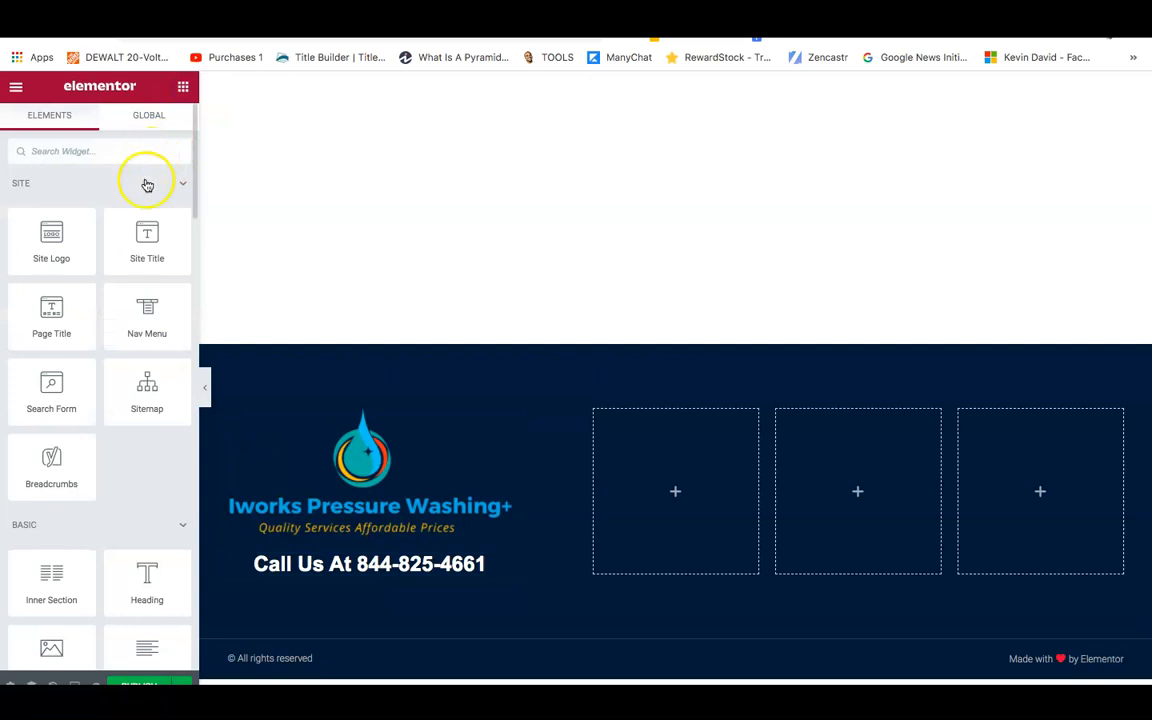
pyautogui.moveTo(501, 432); pyautogui.dragTo(674, 489)
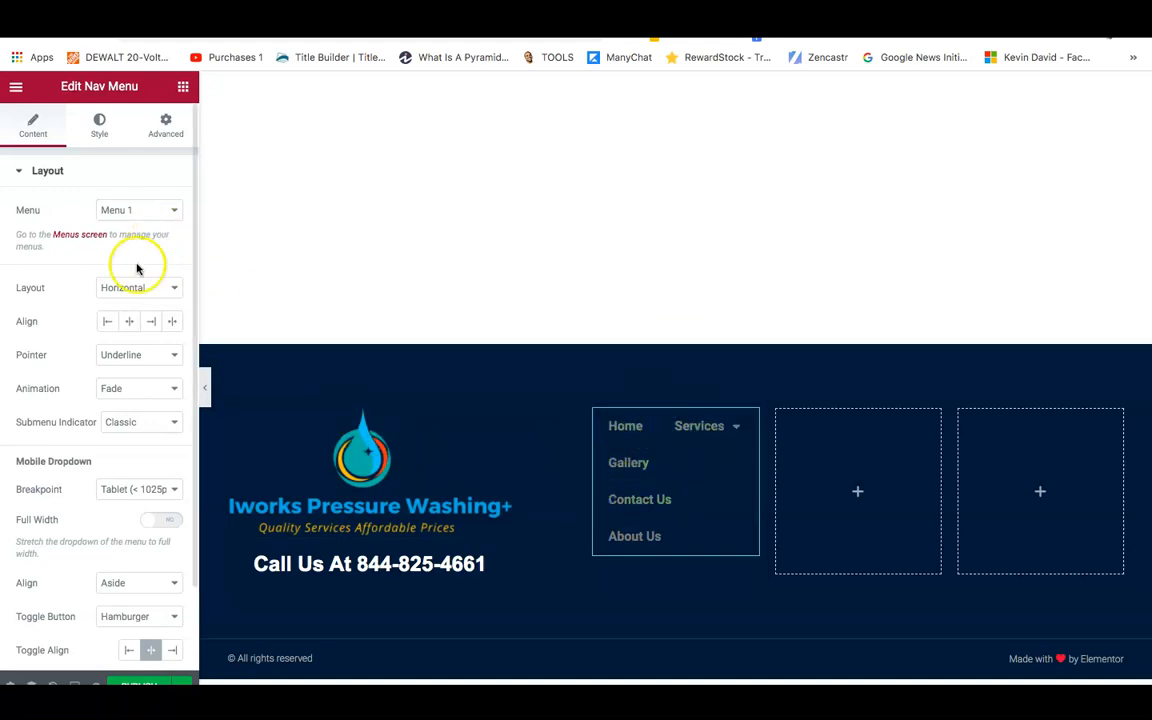
pyautogui.click(116, 288)
pyautogui.click(118, 301)
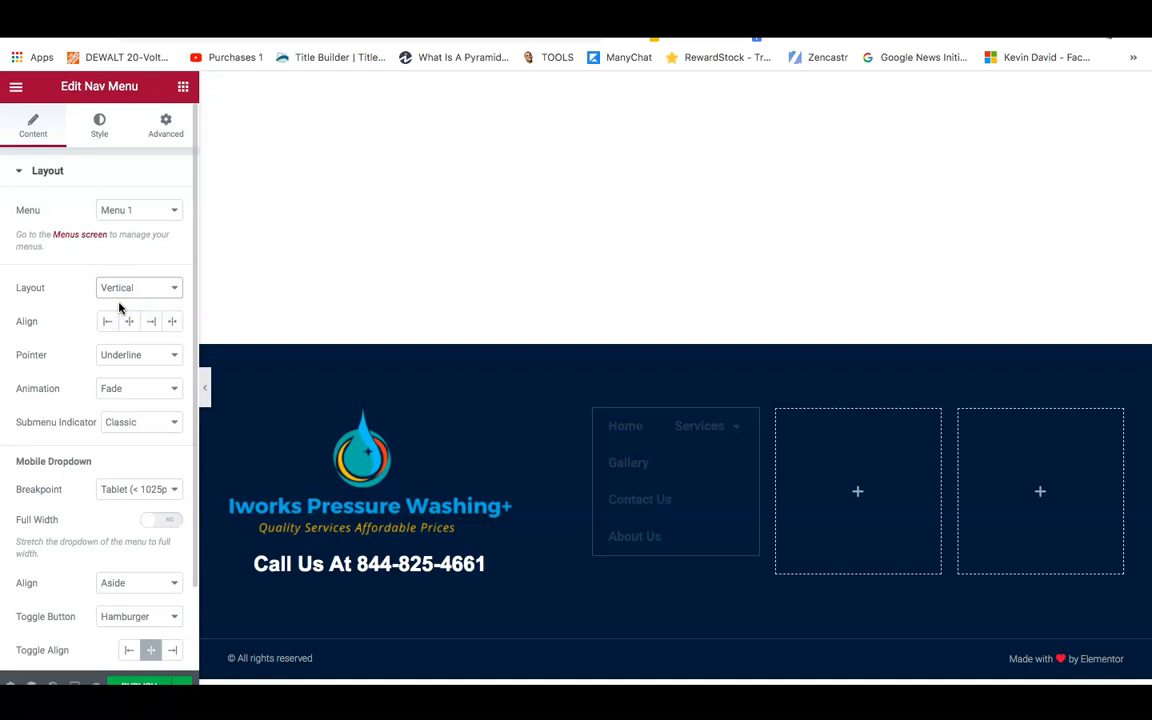
pyautogui.click(130, 324)
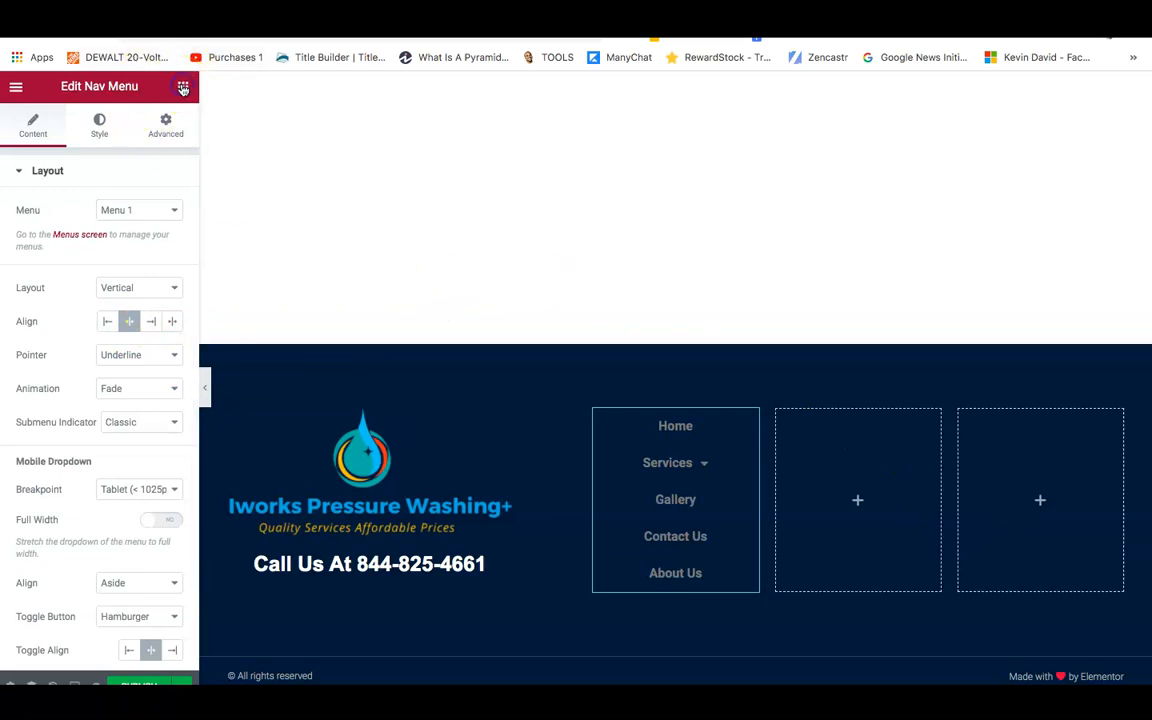
pyautogui.click(183, 89)
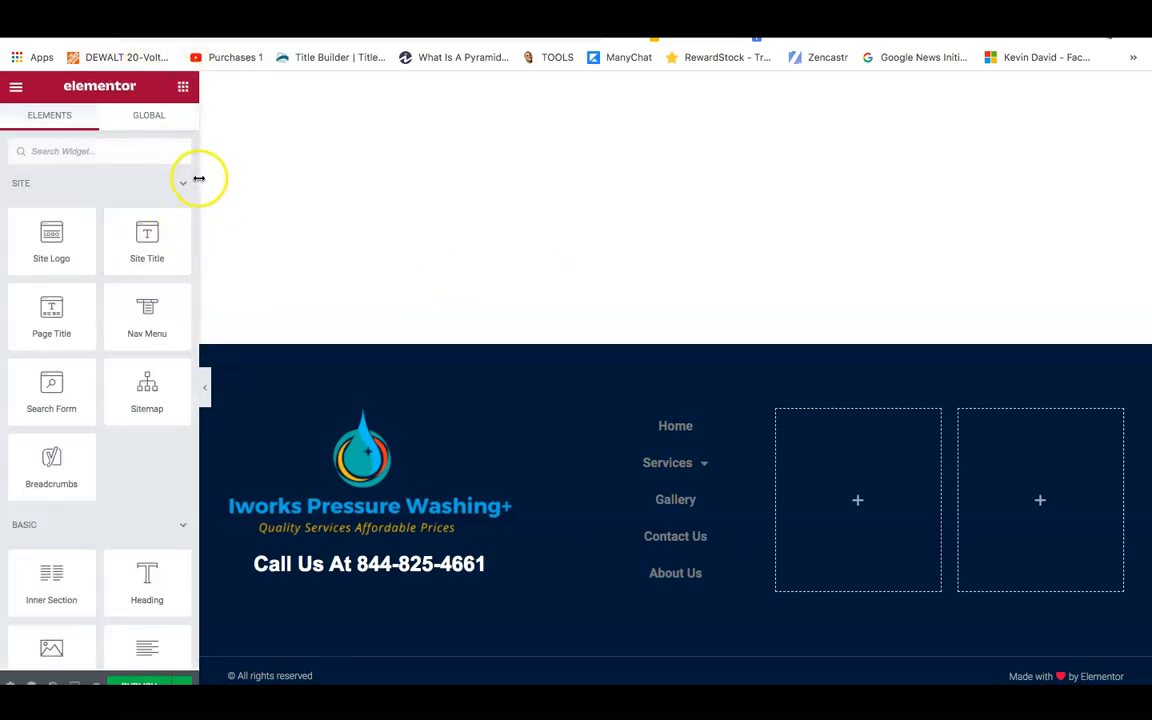
# Drag the Google Maps widget into the rightmost footer column.
pyautogui.moveTo(190, 180); pyautogui.dragTo(198, 421)
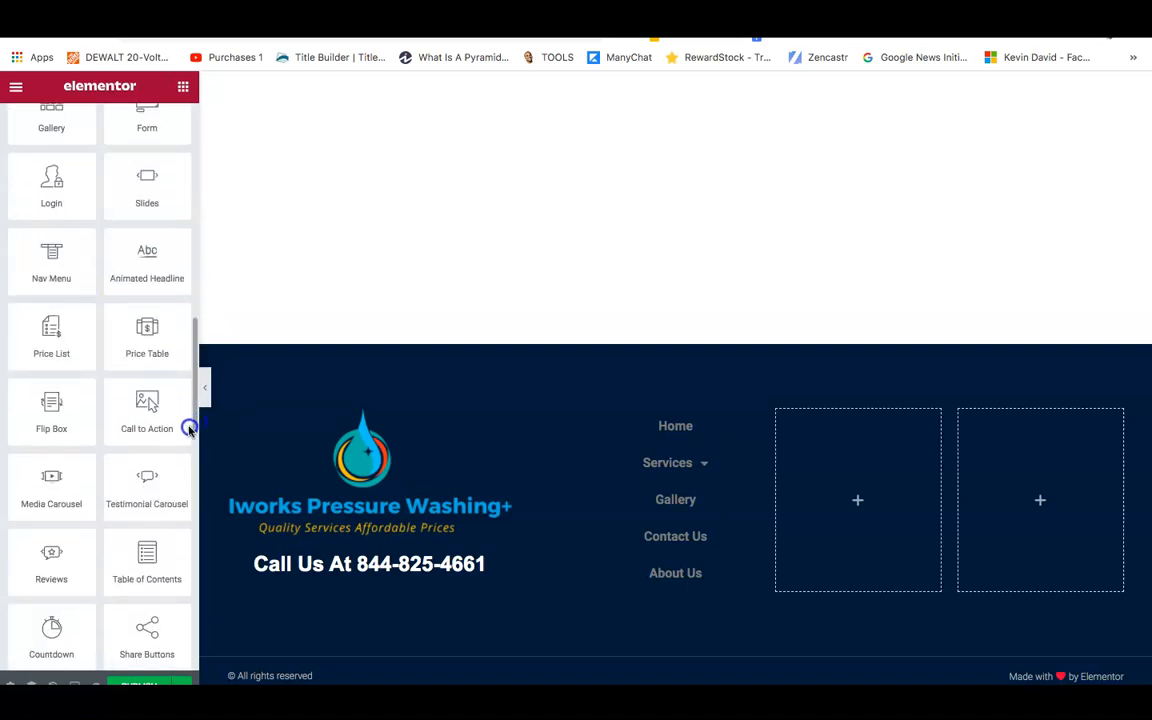
pyautogui.scroll(-4, 170, 465)
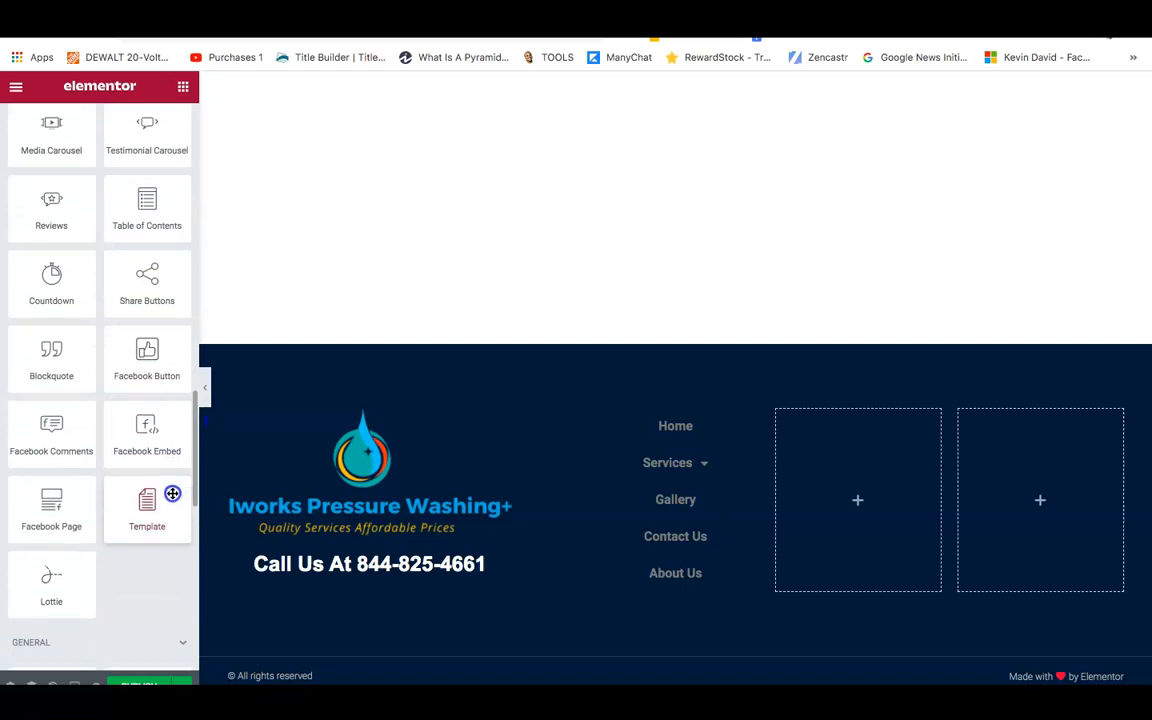
pyautogui.scroll(-1, 172, 495)
pyautogui.scroll(-8, 162, 530)
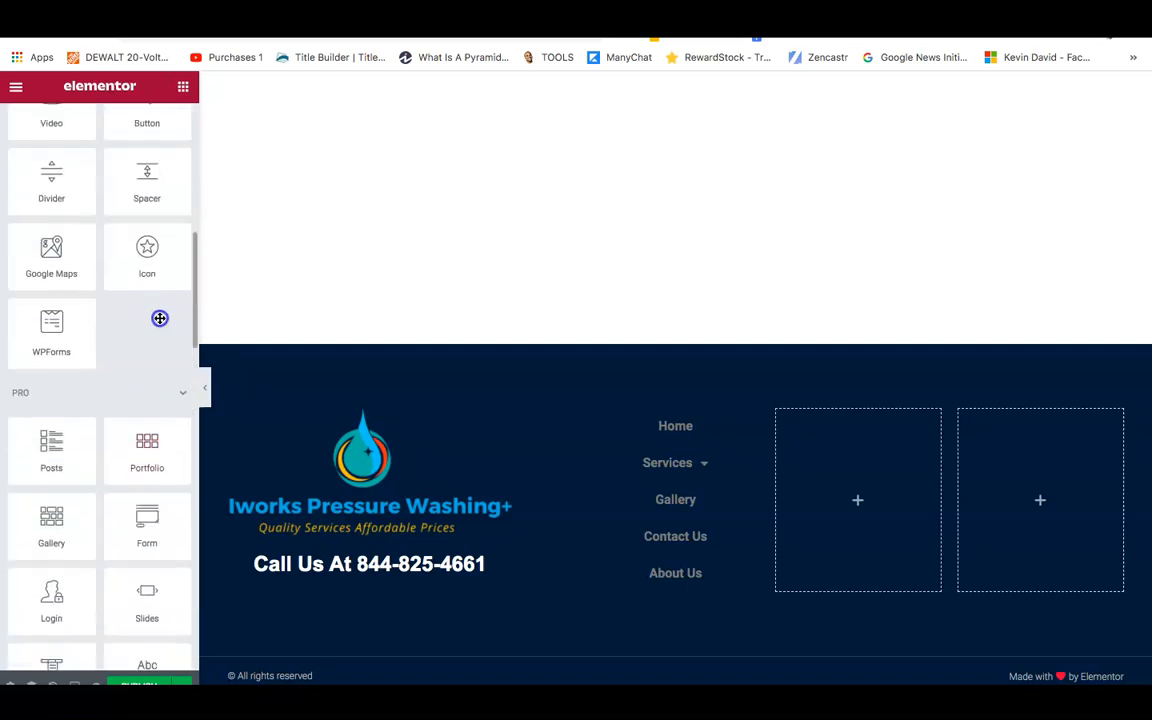
pyautogui.scroll(2, 159, 315)
pyautogui.moveTo(51, 347); pyautogui.dragTo(1010, 493)
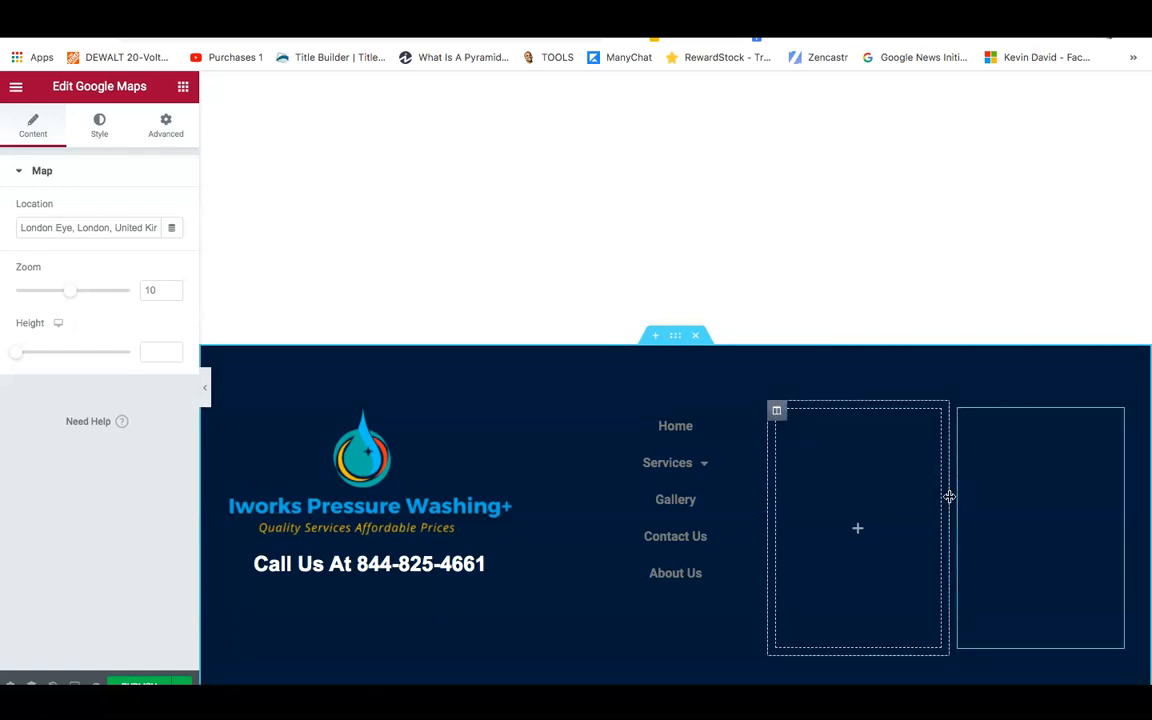
# Replace the map's location with 'greensboro, NC'.
pyautogui.click(964, 510)
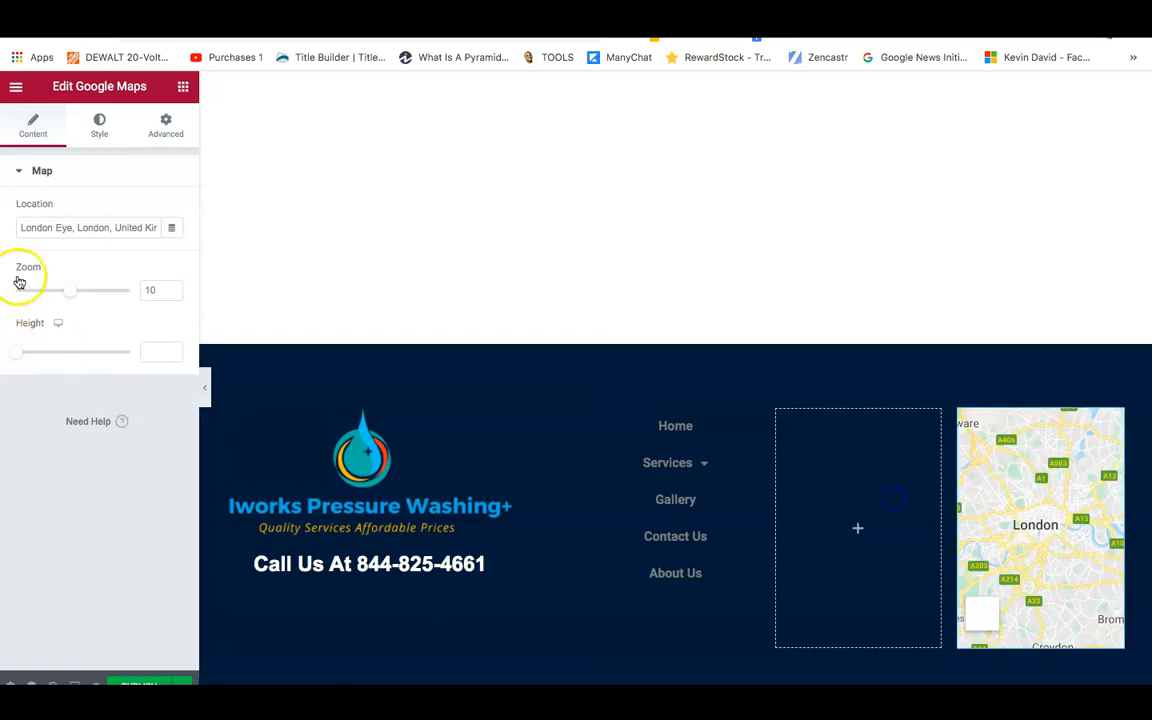
pyautogui.tripleClick(62, 227)
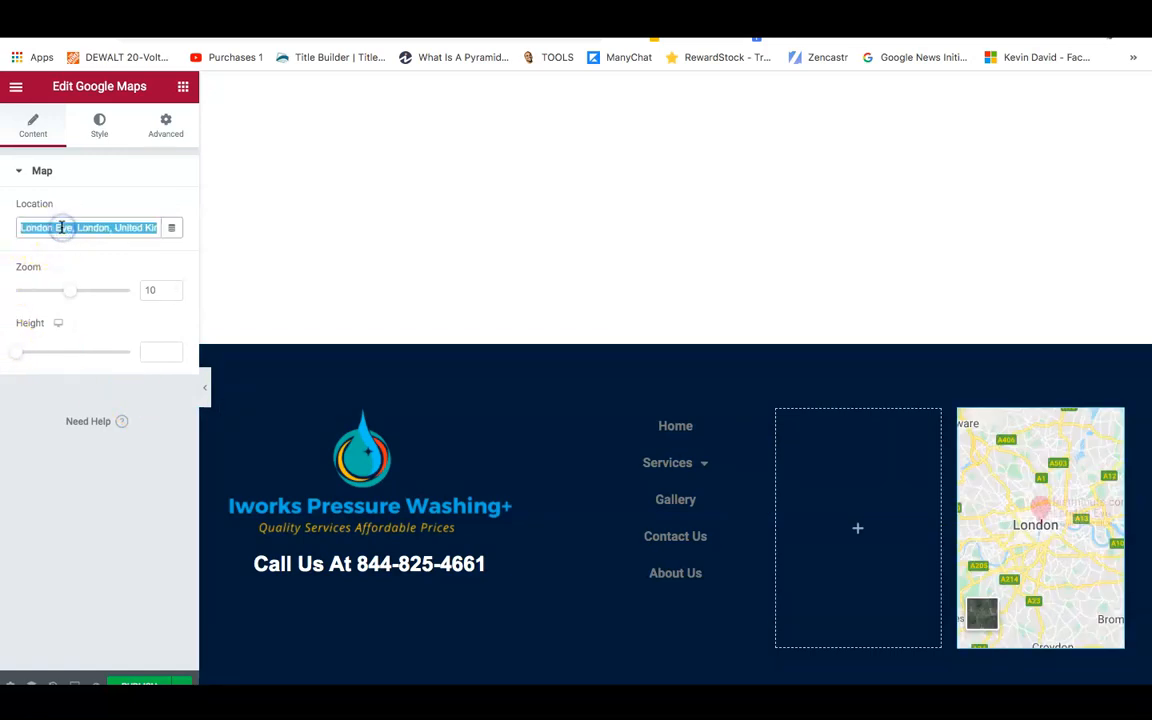
pyautogui.write('greensboro, NC')
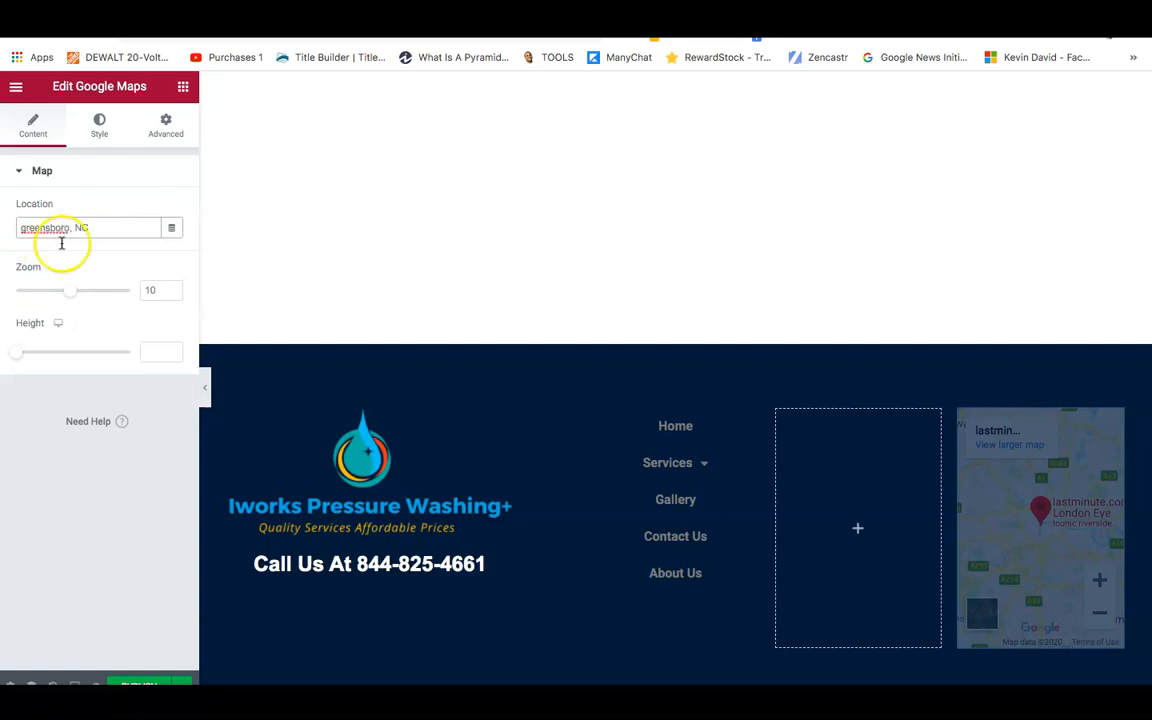
pyautogui.click(4, 387)
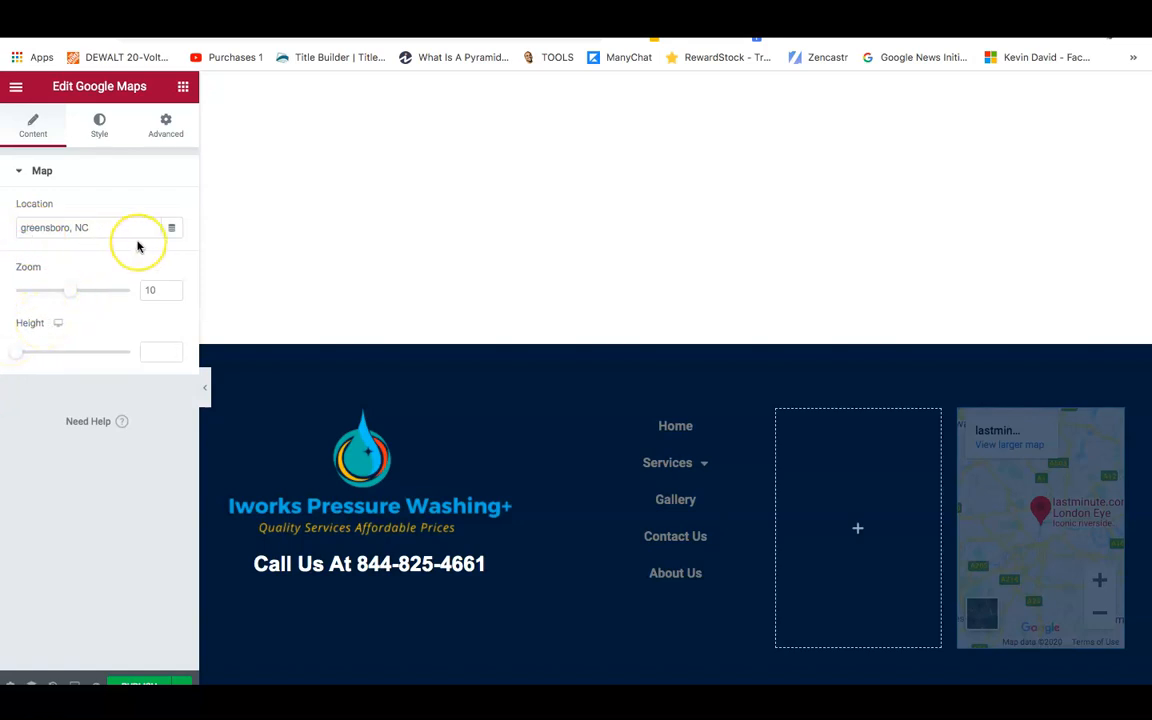
pyautogui.click(184, 89)
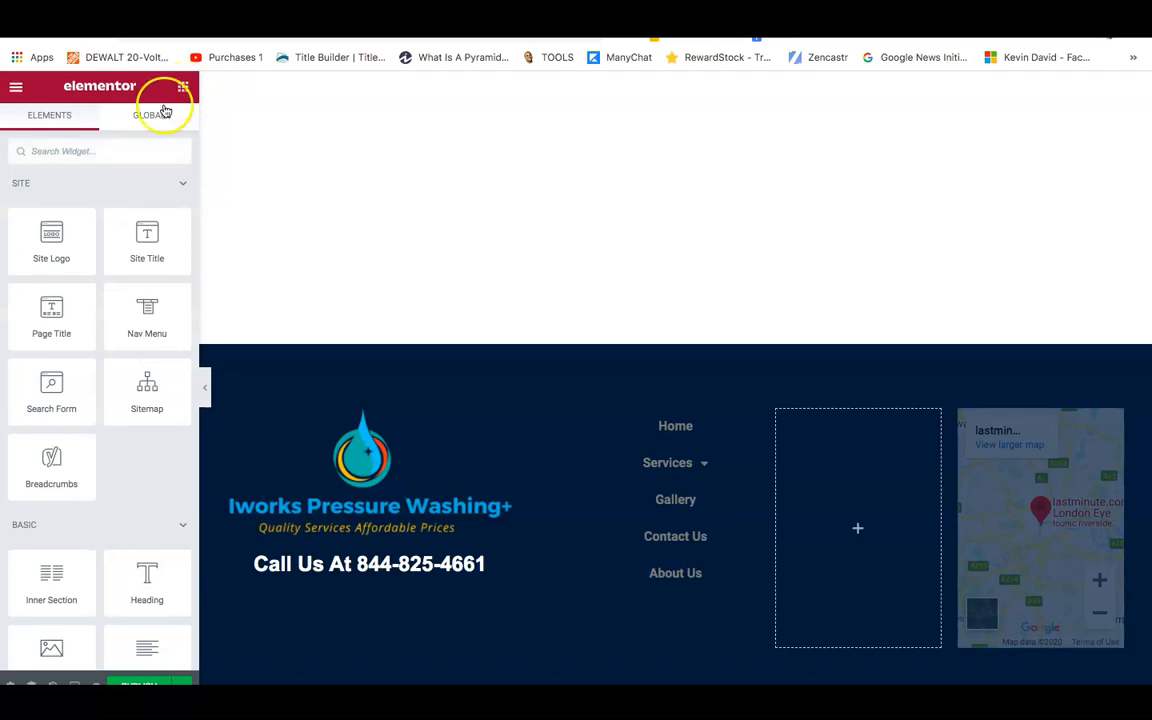
# Replace a footer text block's placeholder with 'Areas We Service...' and a bulleted 'xxx xxxx' line.
pyautogui.moveTo(193, 151); pyautogui.dragTo(190, 226)
pyautogui.moveTo(159, 278); pyautogui.dragTo(320, 418)
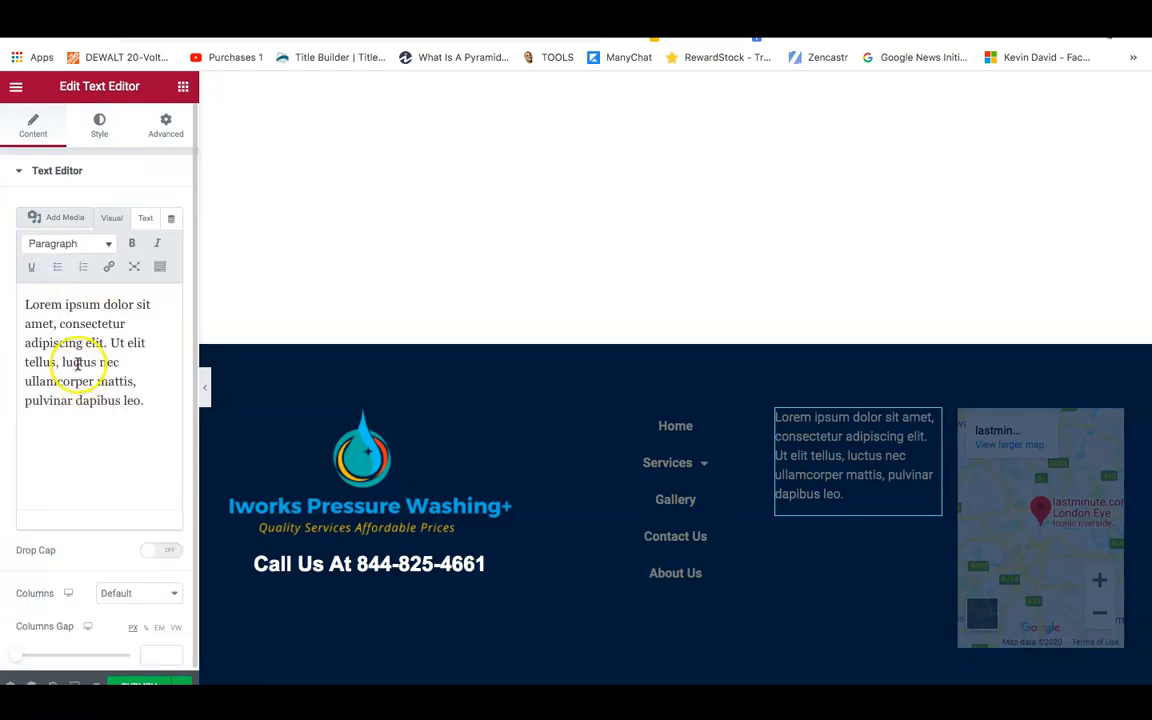
pyautogui.hotkey('ctrl', 'a')
pyautogui.press('BackSpace')
pyautogui.click(41, 303)
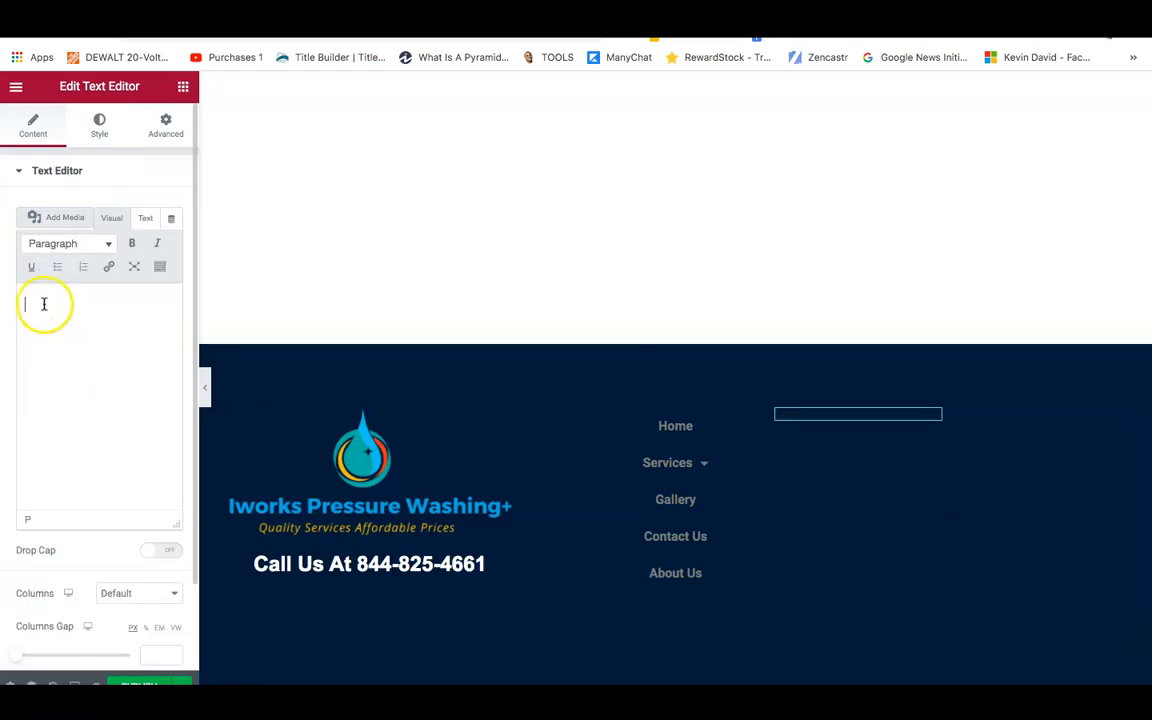
pyautogui.write('Area')
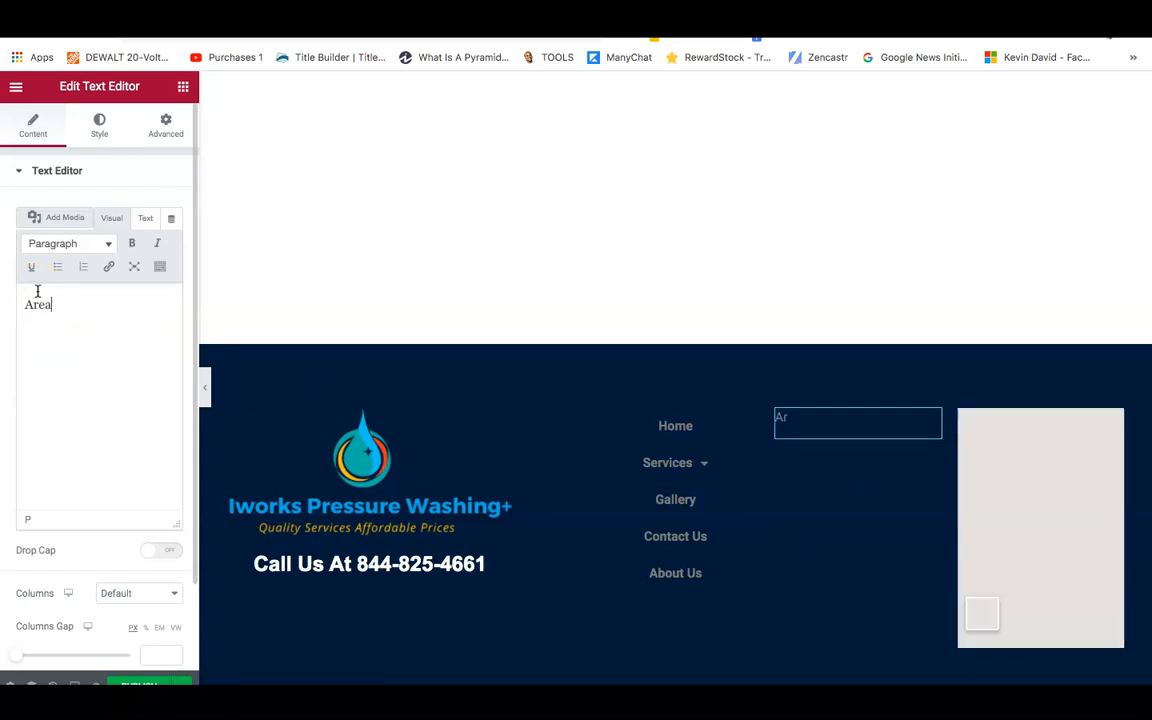
pyautogui.write('s We Service.')
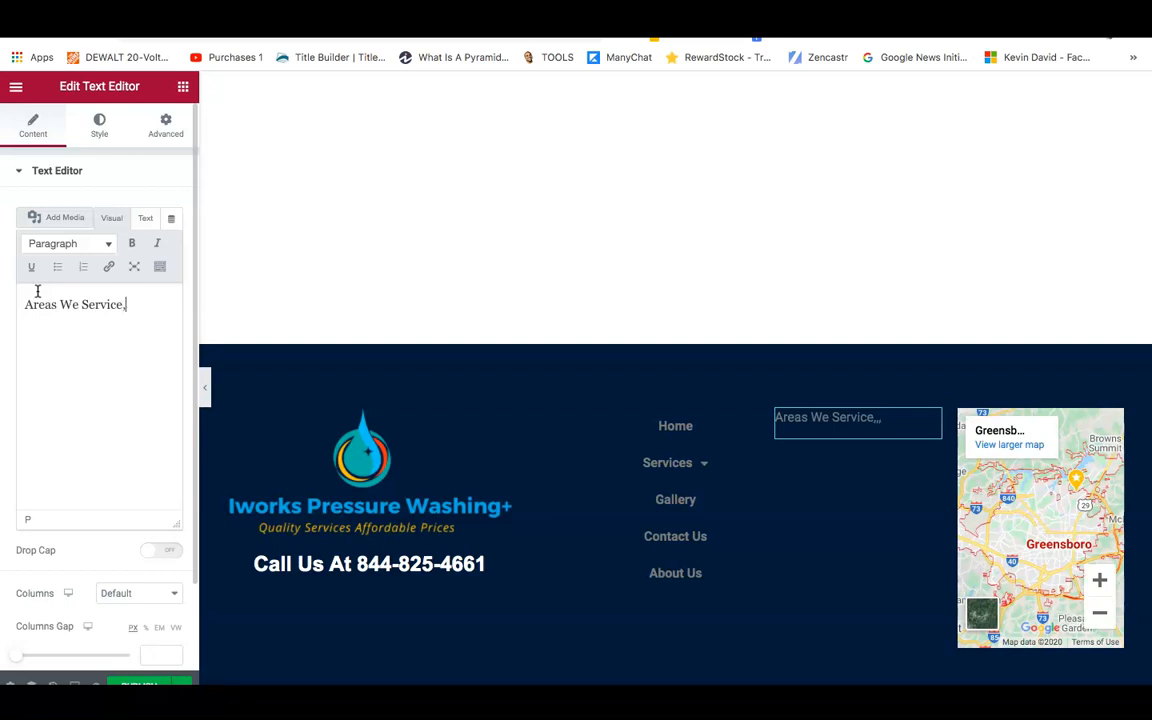
pyautogui.write('..')
pyautogui.press('Return')
pyautogui.click(57, 267)
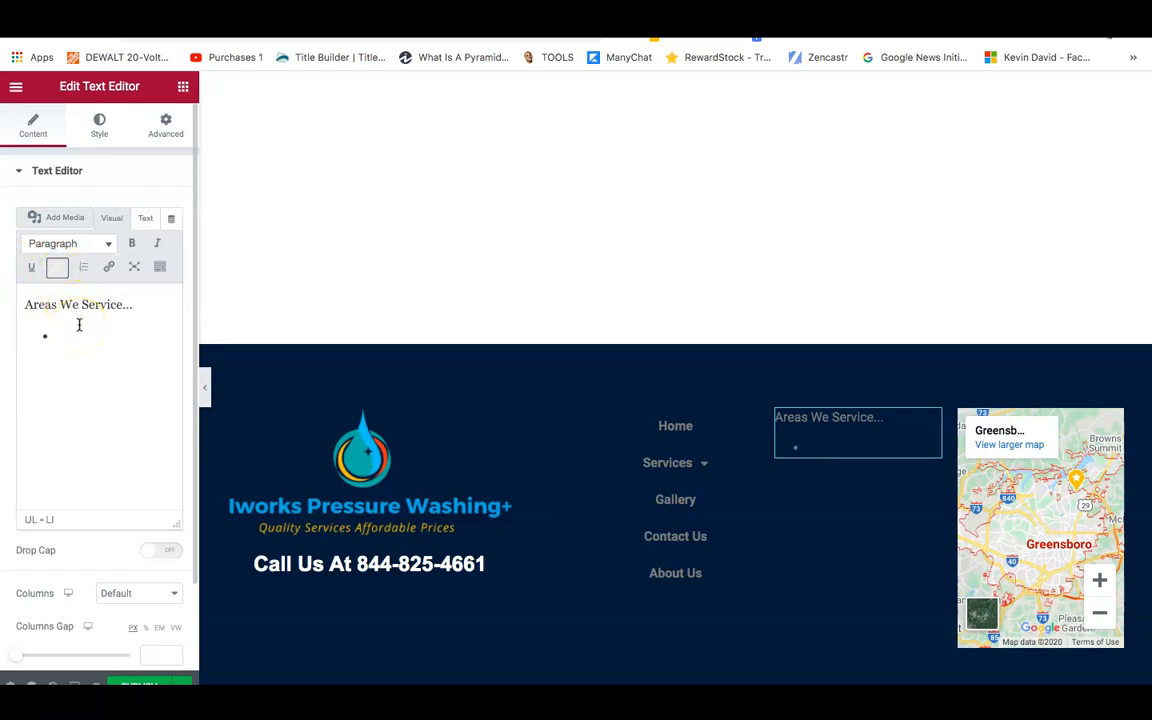
pyautogui.write('xxx')
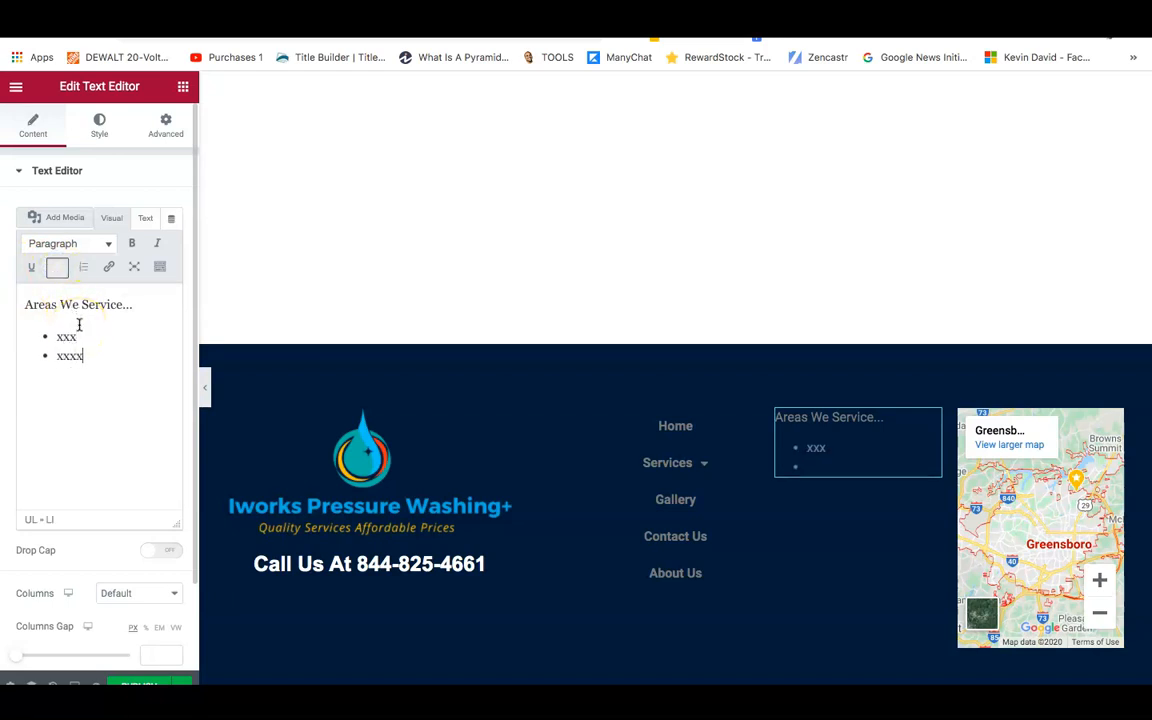
pyautogui.write(' xxxxx')
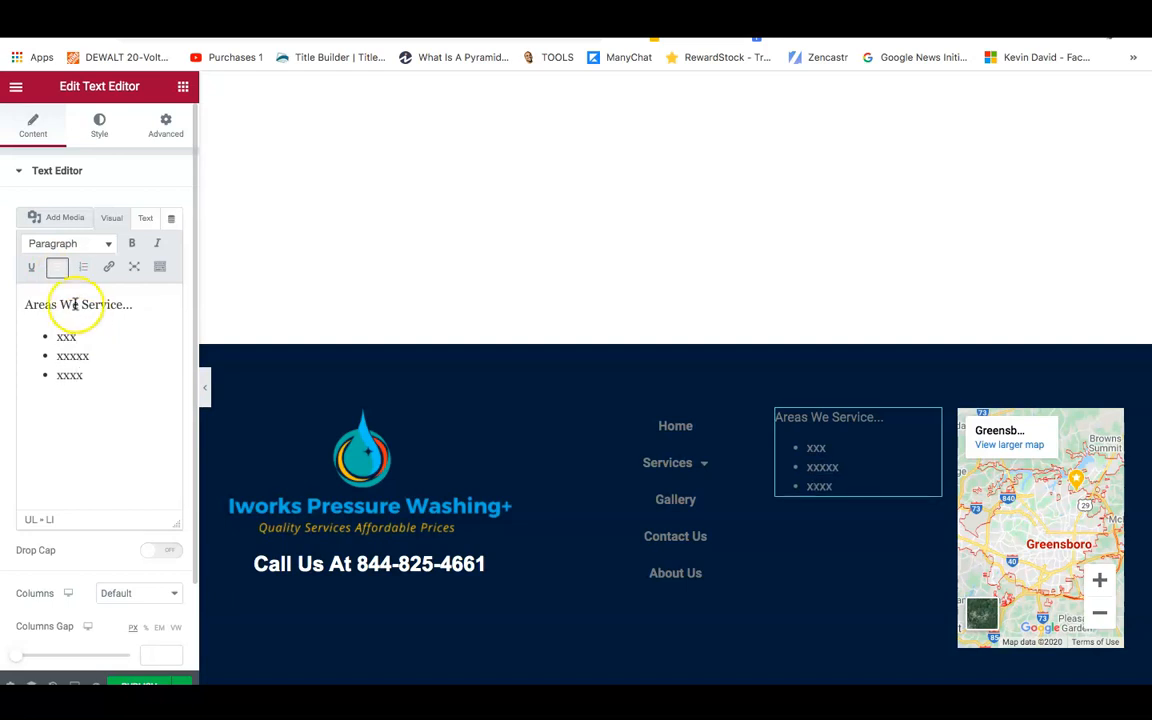
# Centre the text and change its colour to a light grey.
pyautogui.click(91, 133)
pyautogui.click(126, 212)
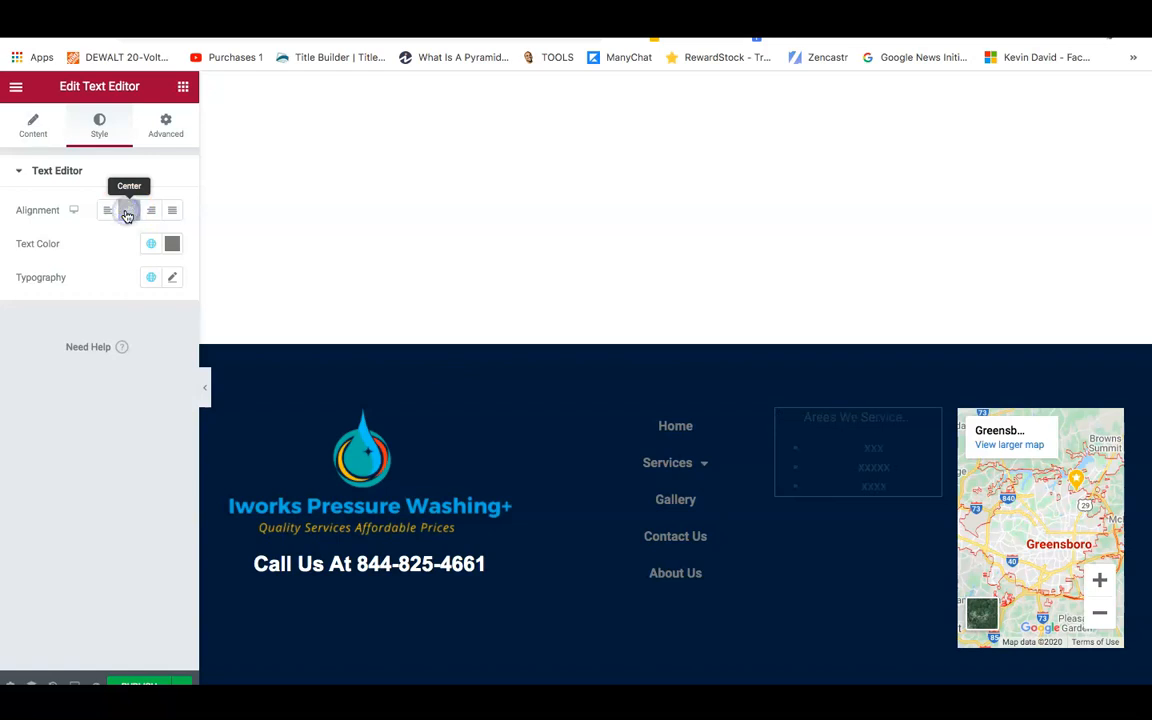
pyautogui.click(171, 244)
pyautogui.moveTo(113, 404); pyautogui.dragTo(95, 307)
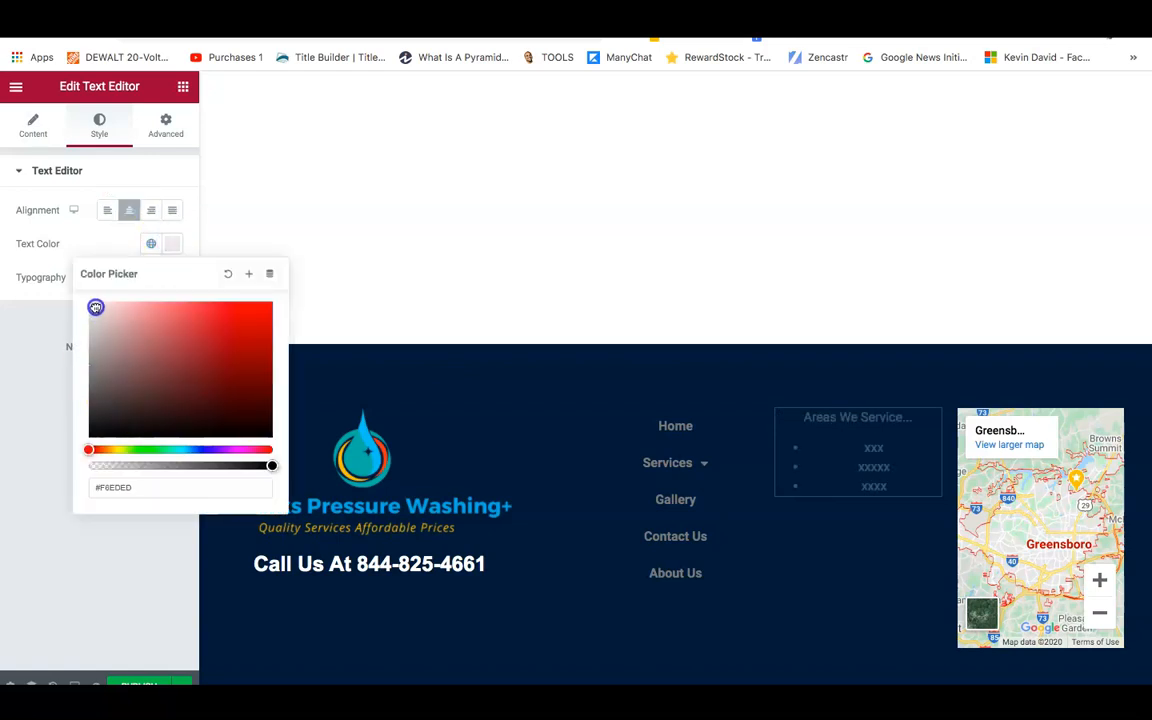
pyautogui.click(13, 342)
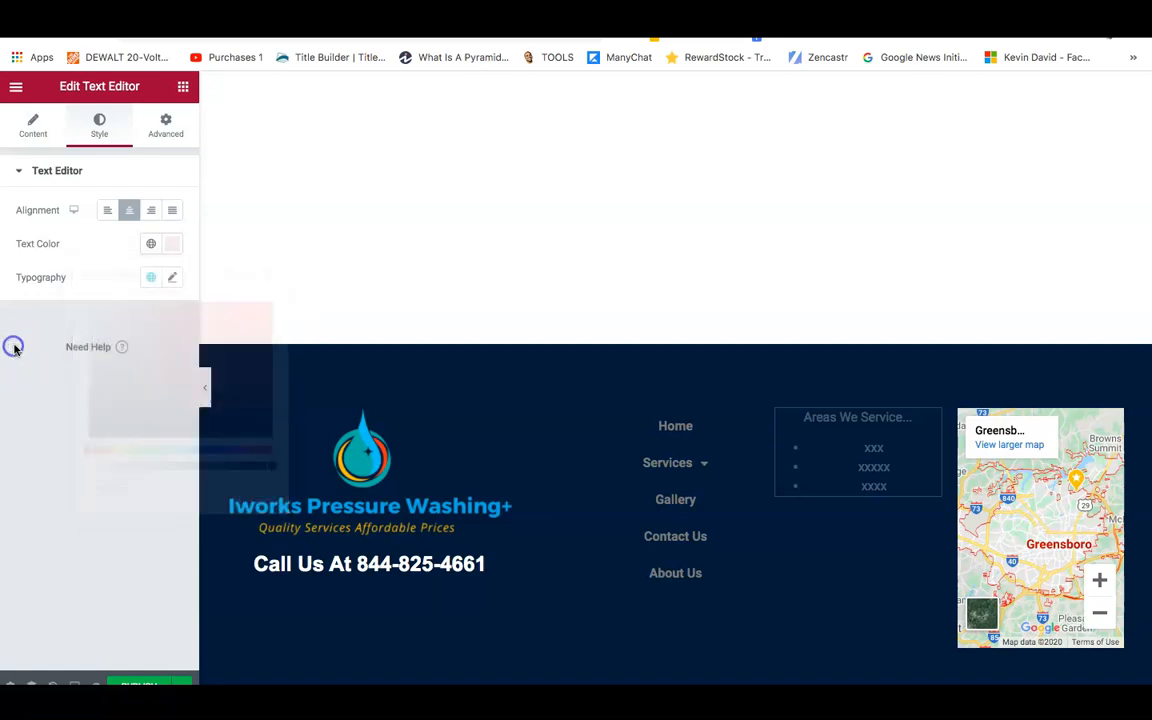
pyautogui.click(172, 246)
pyautogui.moveTo(95, 307); pyautogui.dragTo(88, 313)
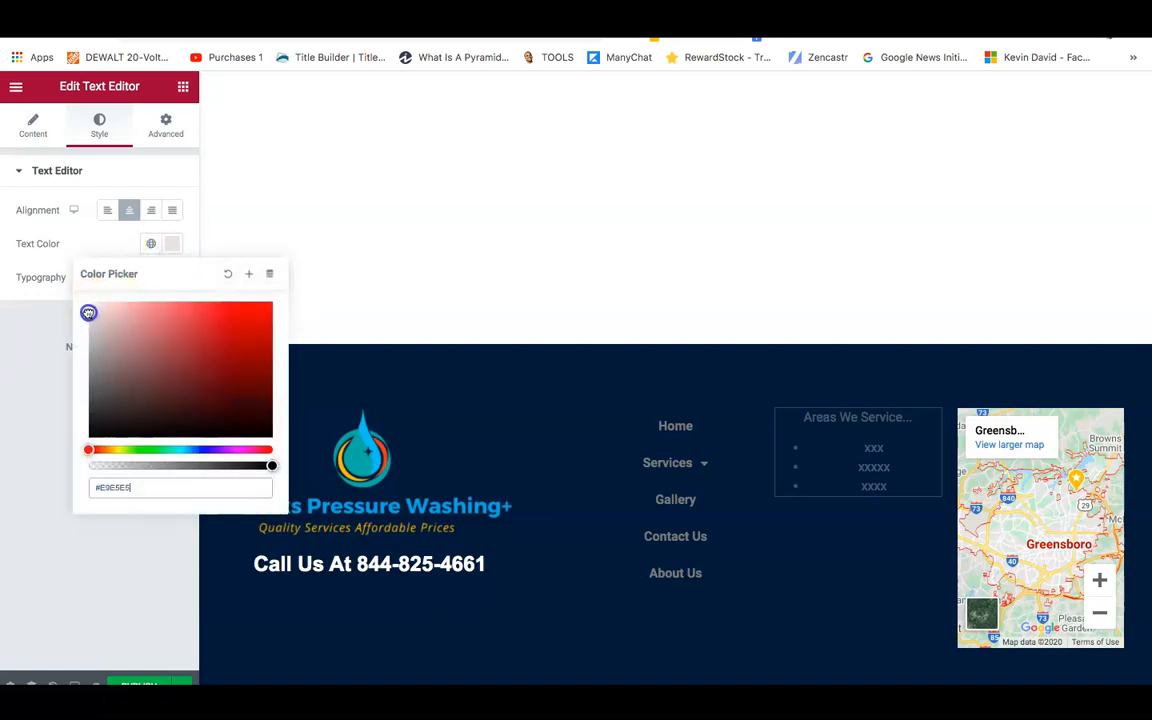
pyautogui.click(15, 334)
# Set the text size to 36, then delete the Areas We Service widget.
pyautogui.click(174, 276)
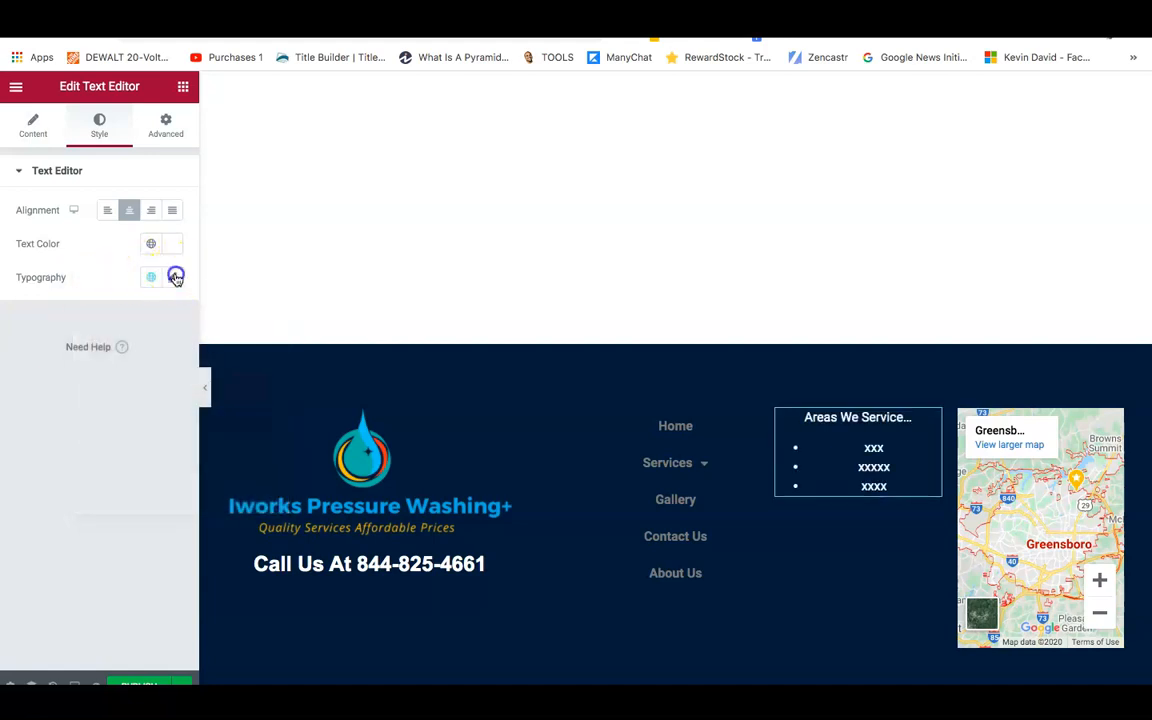
pyautogui.moveTo(36, 418); pyautogui.dragTo(44, 414)
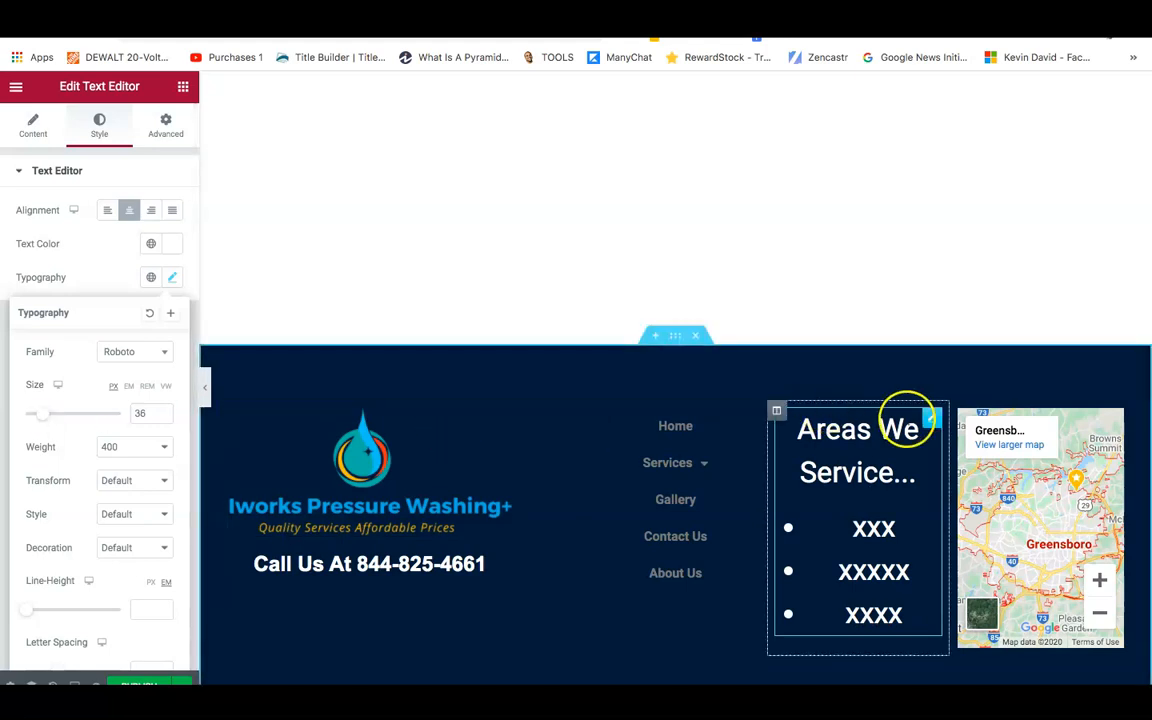
pyautogui.rightClick(931, 424)
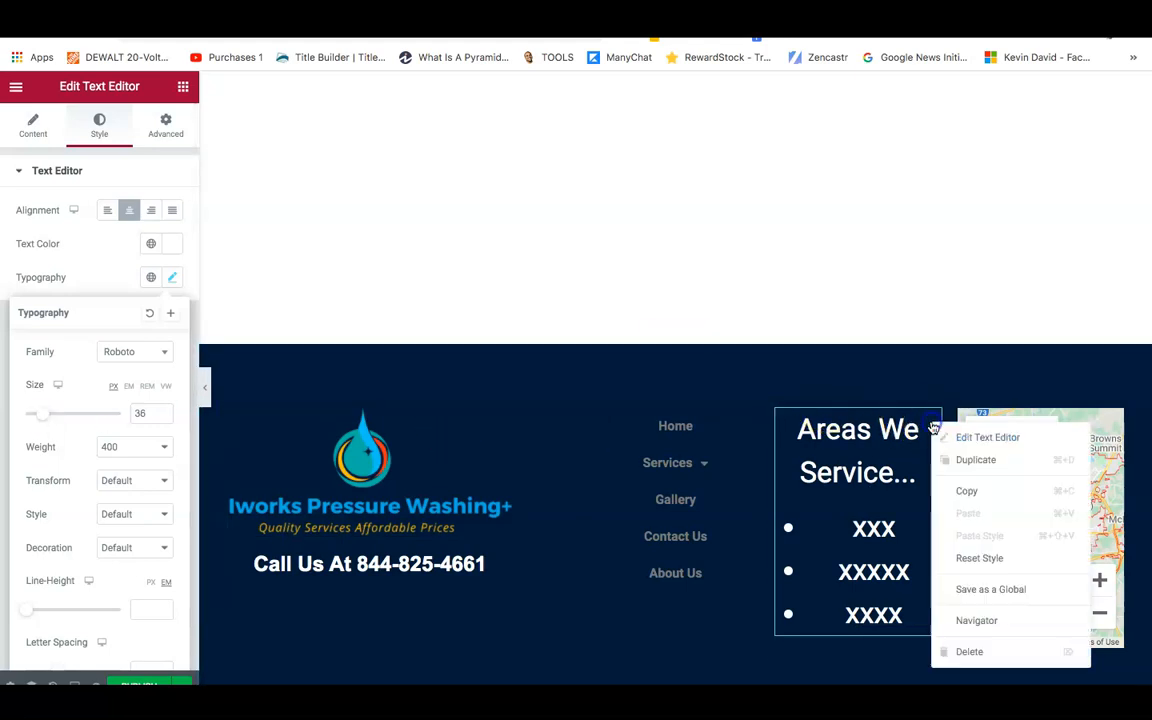
pyautogui.click(970, 653)
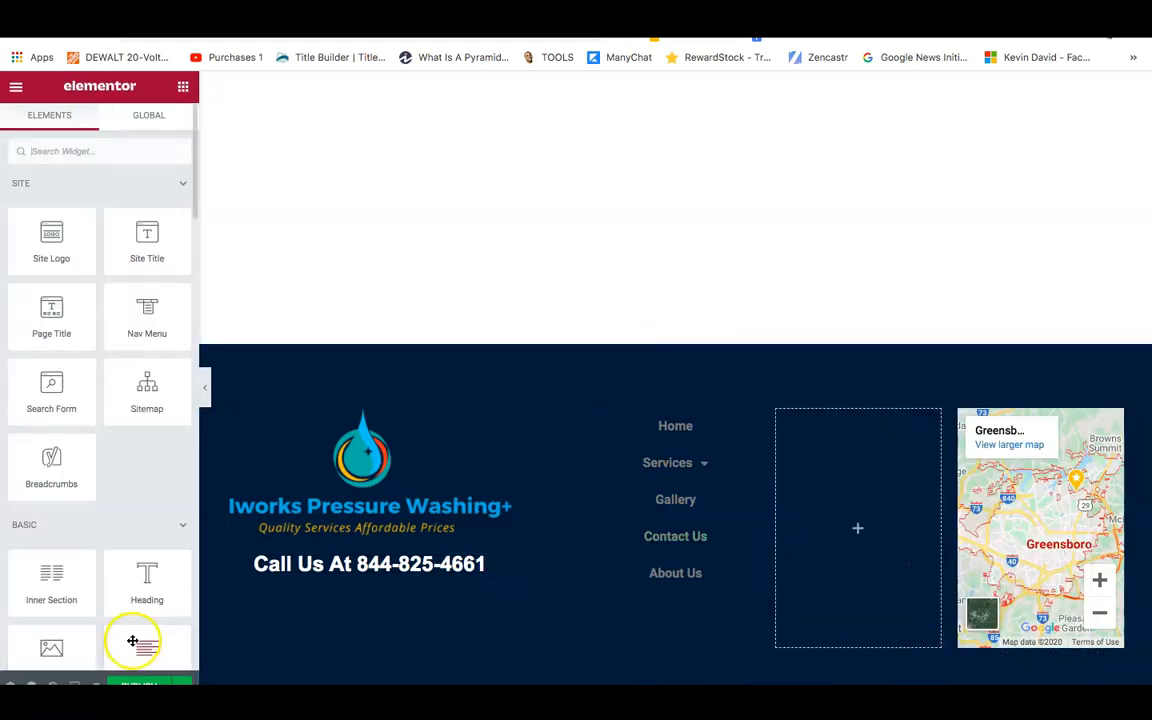
# Publish the footer template with an Include / Entire Site display condition.
pyautogui.click(139, 683)
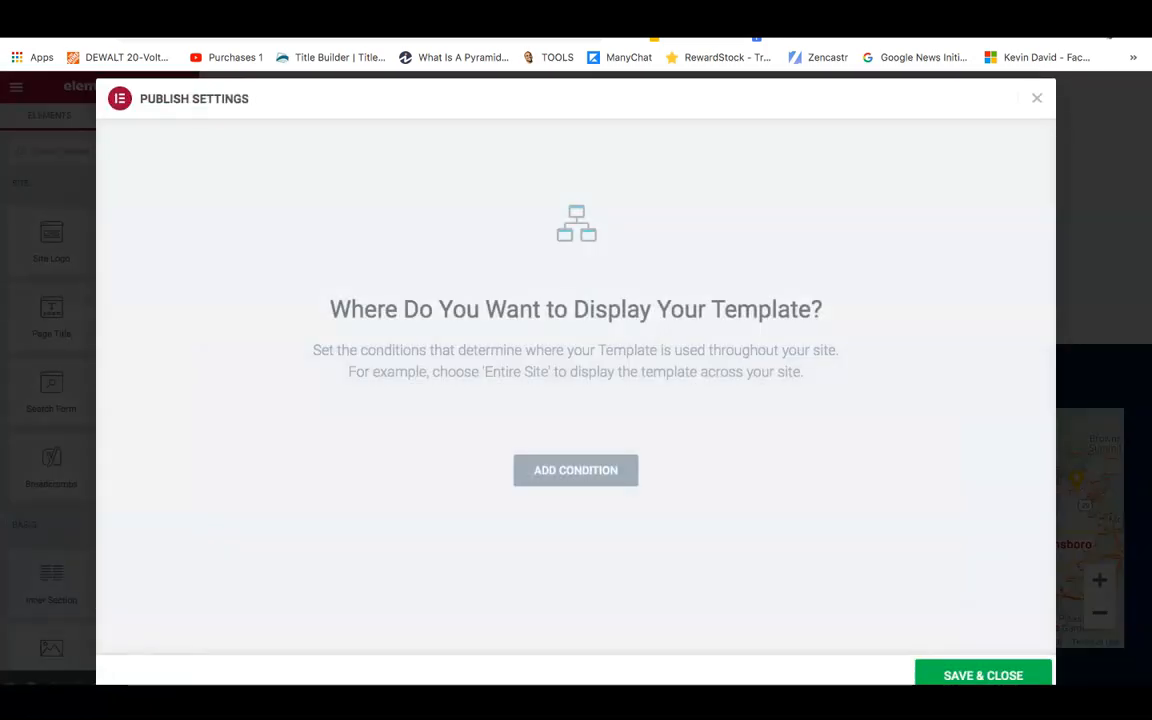
pyautogui.click(538, 478)
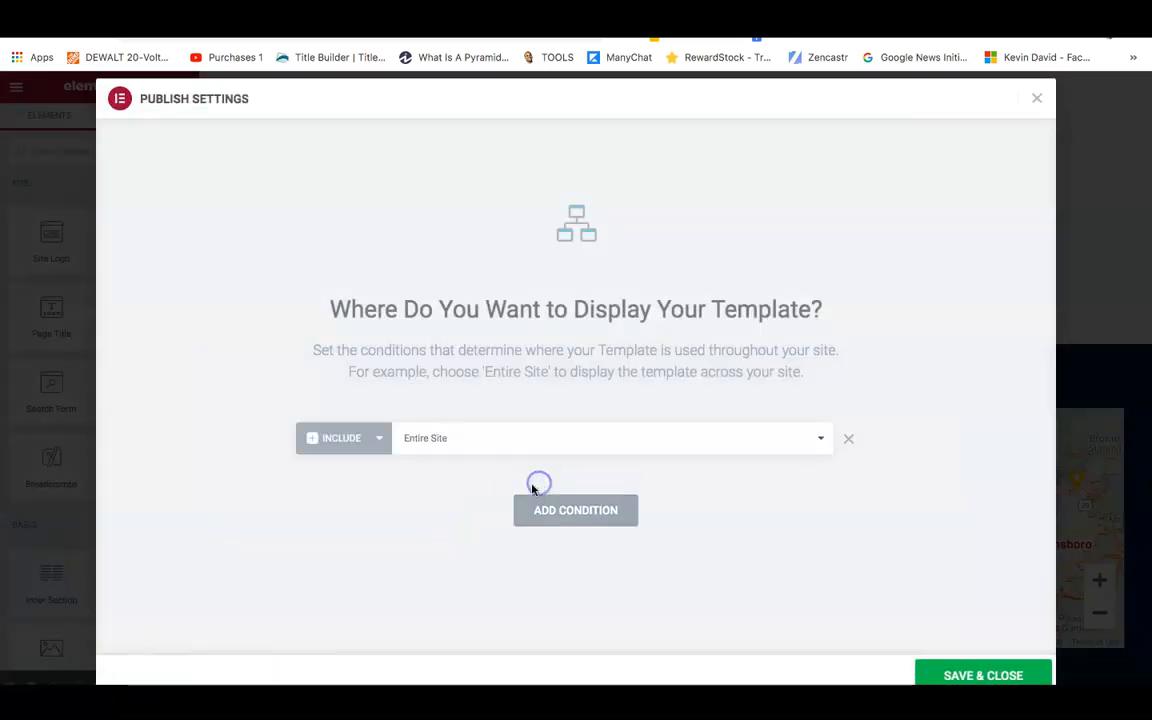
pyautogui.click(945, 676)
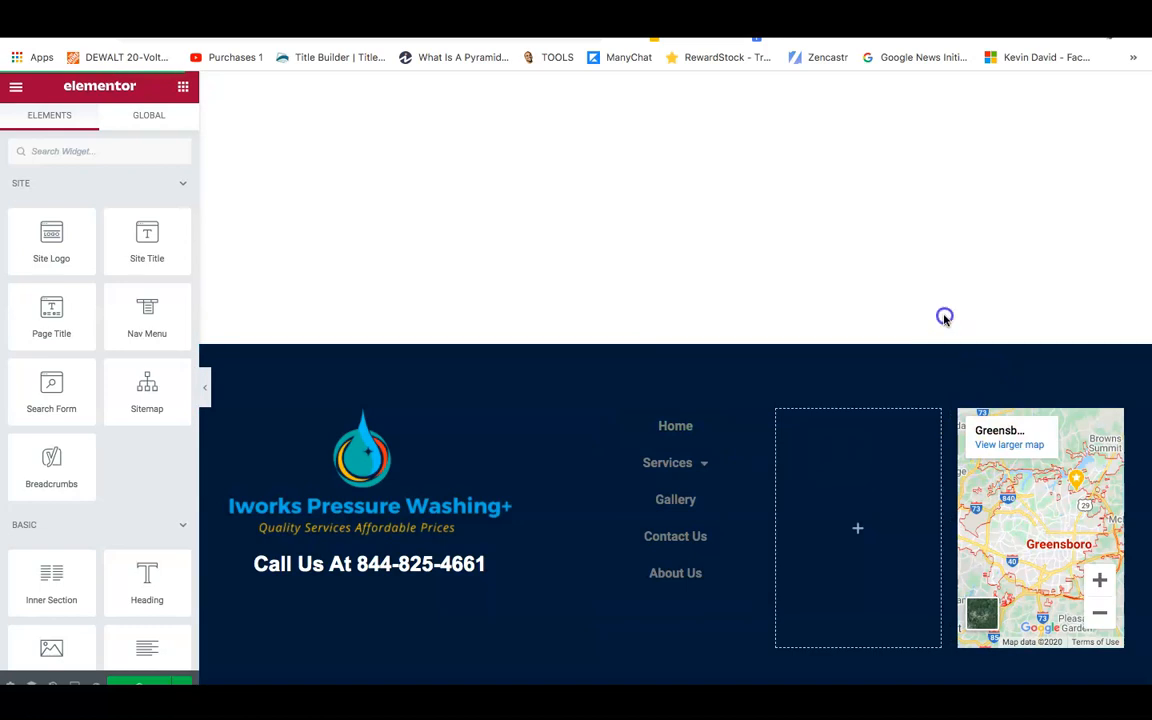
pyautogui.scroll(1, 944, 321)
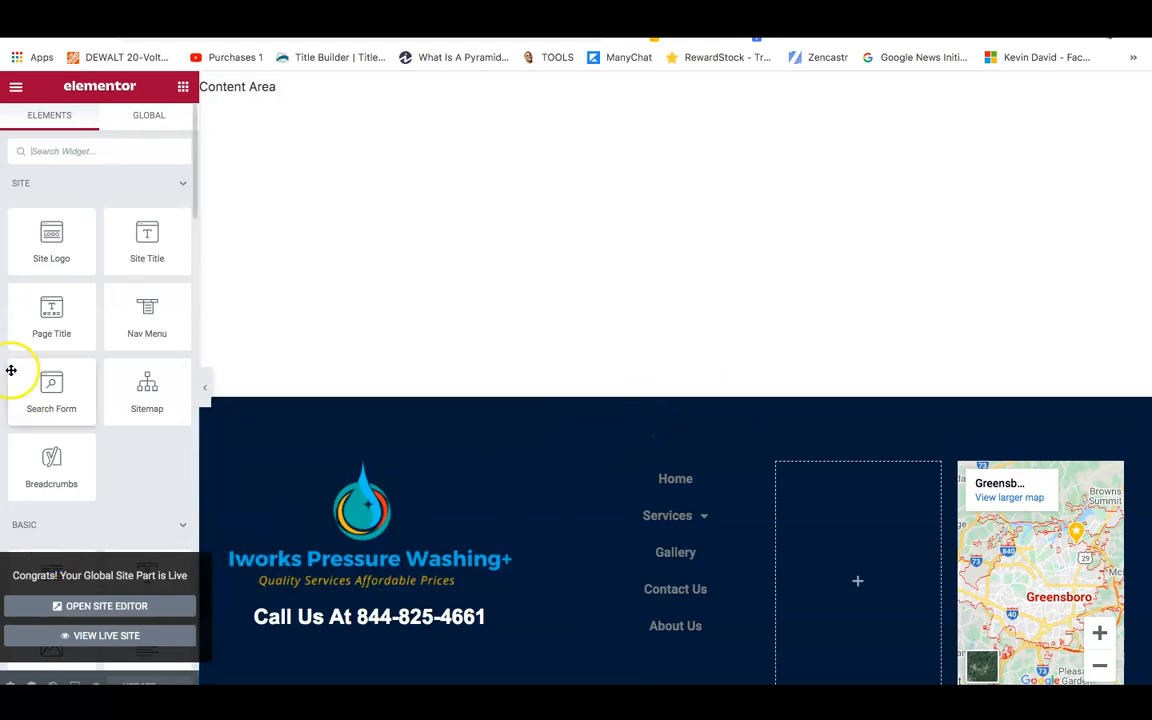
# Exit Elementor to the dashboard and go to Pages > All Pages.
pyautogui.click(16, 89)
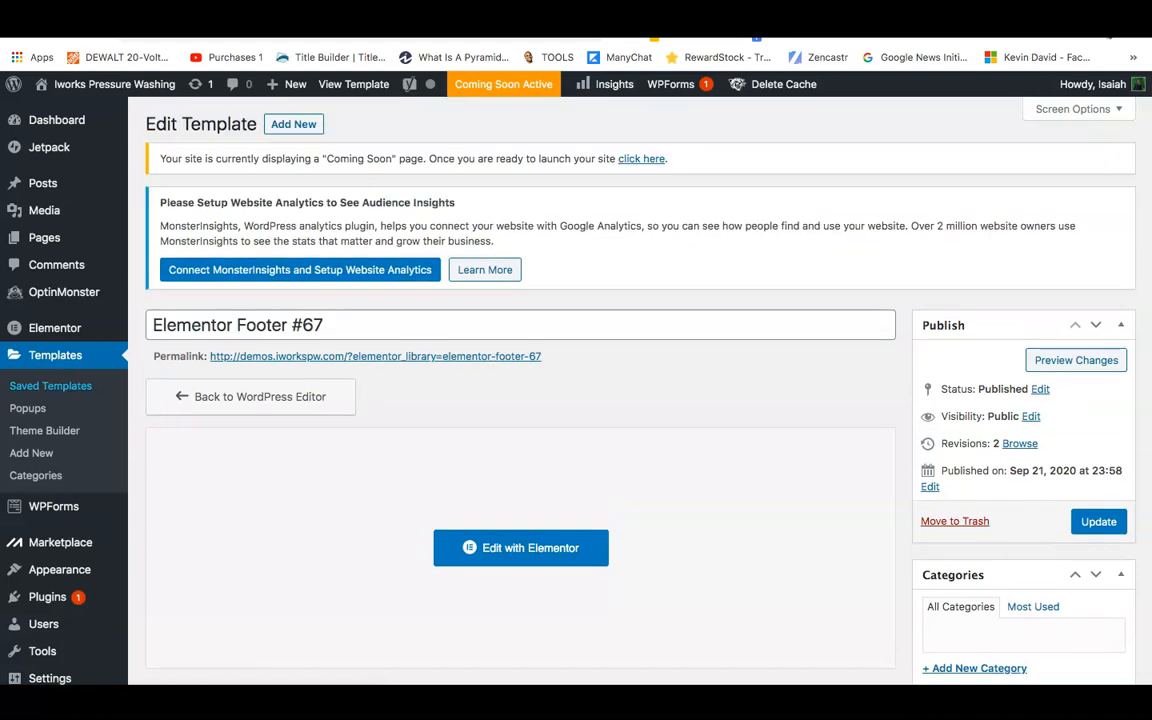
pyautogui.moveTo(33, 239)
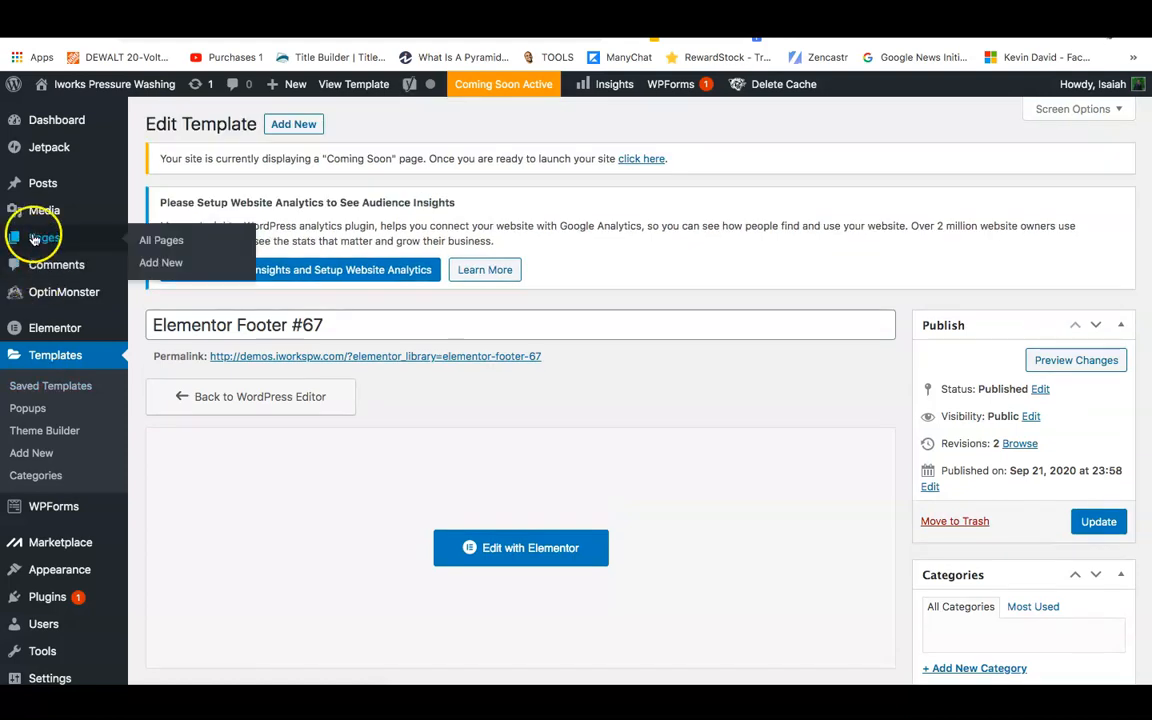
pyautogui.click(166, 249)
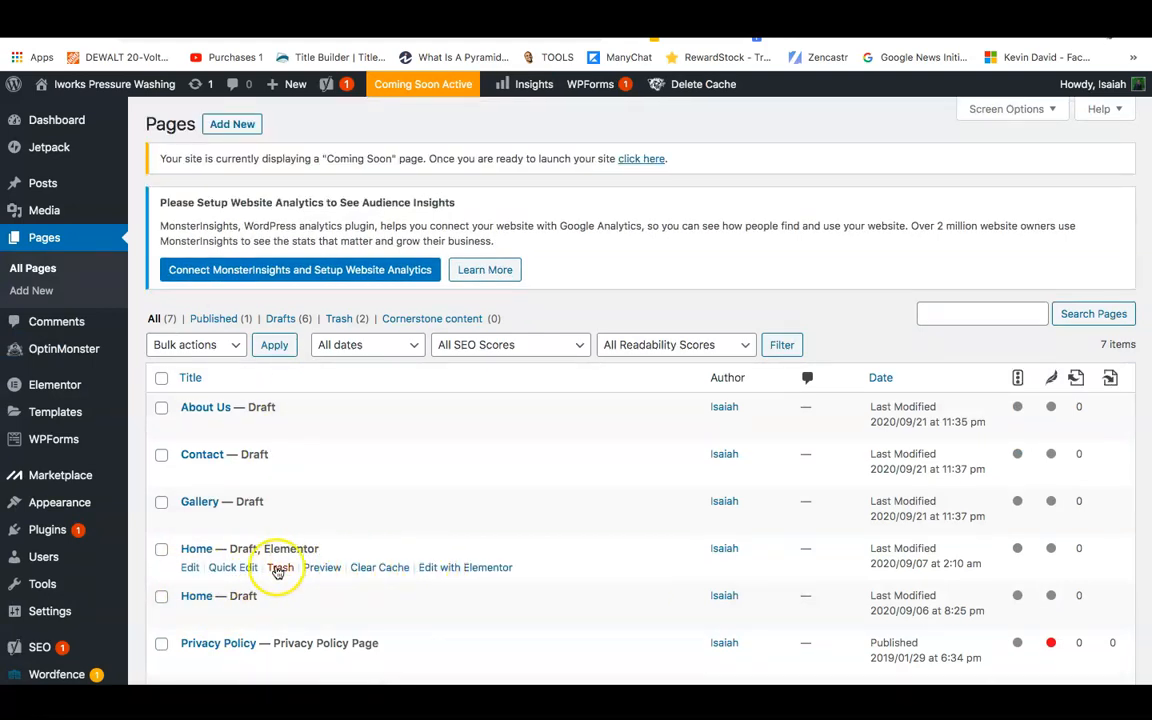
# Move the second 'Home — Draft' to Trash via Bulk actions and open the other Home page for editing.
pyautogui.click(161, 597)
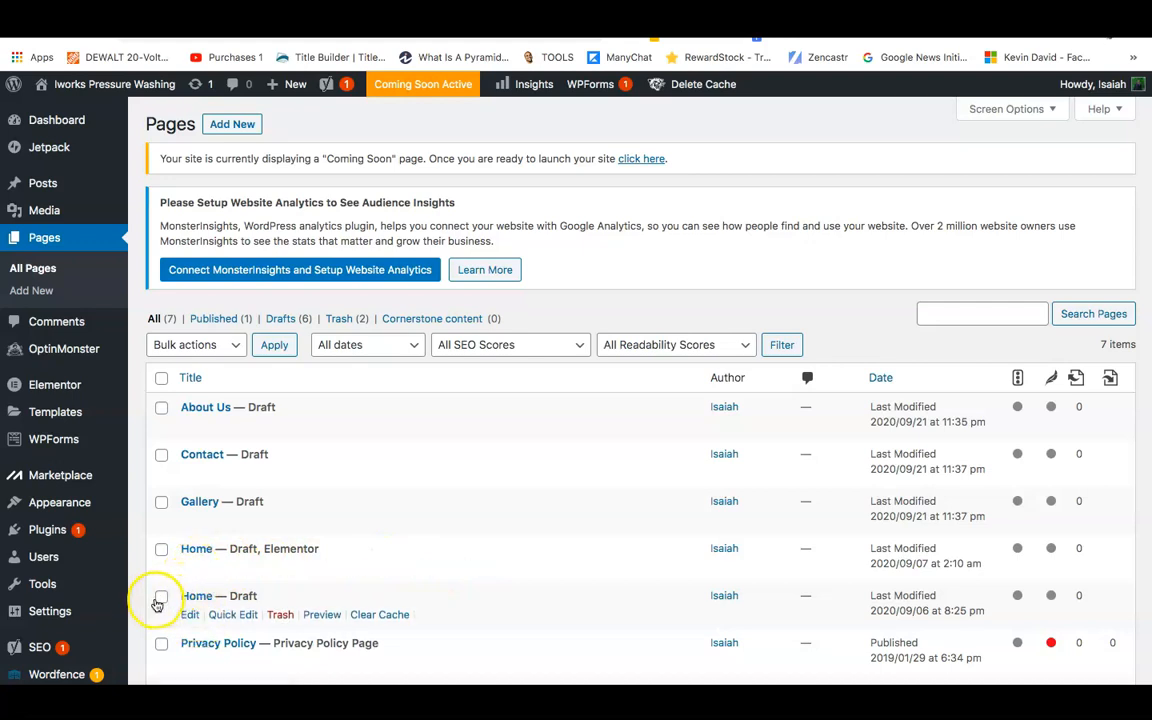
pyautogui.click(233, 342)
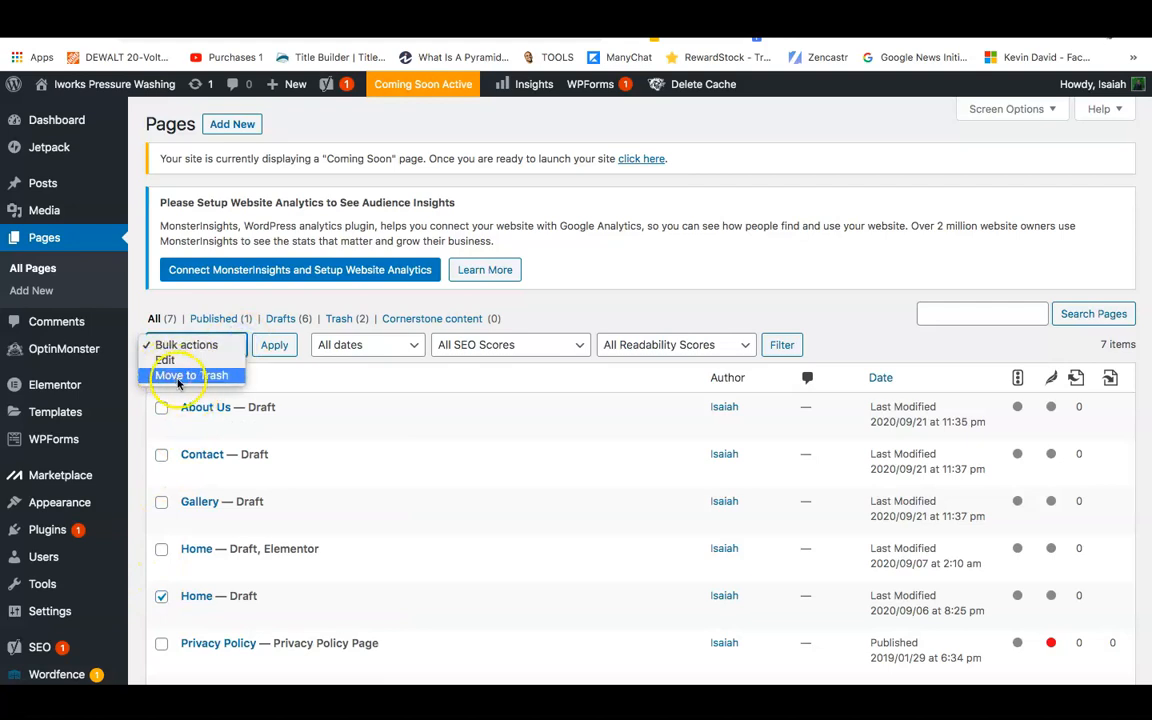
pyautogui.click(176, 376)
pyautogui.click(258, 347)
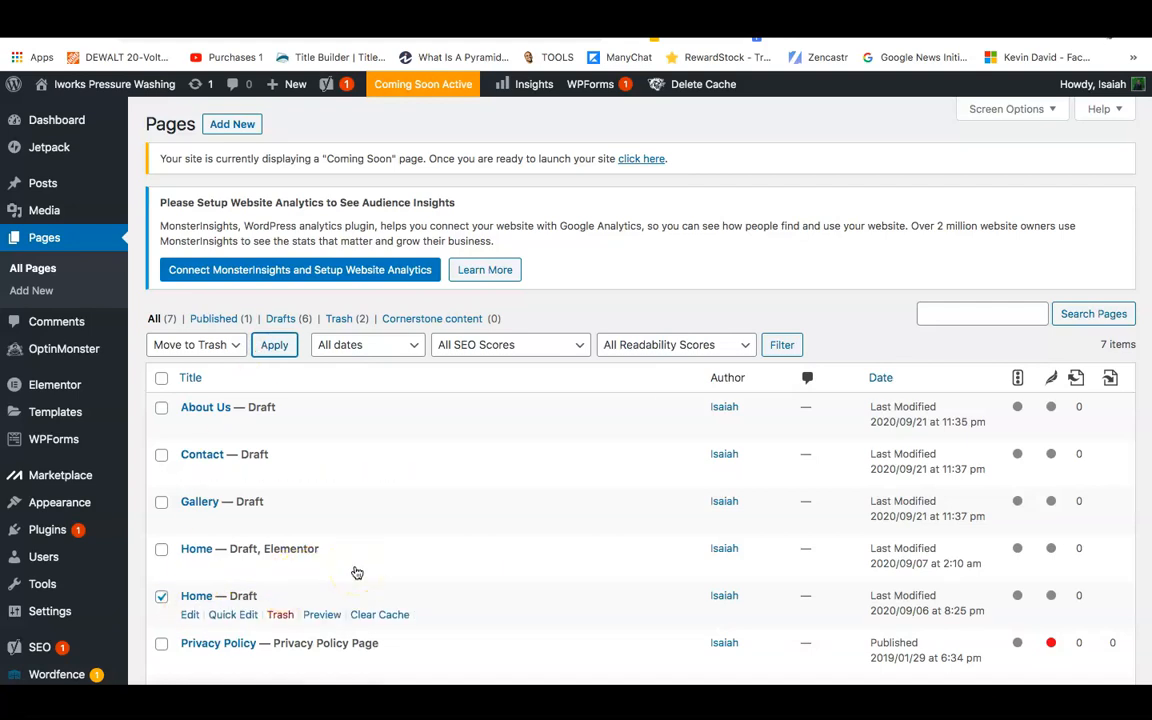
pyautogui.click(459, 599)
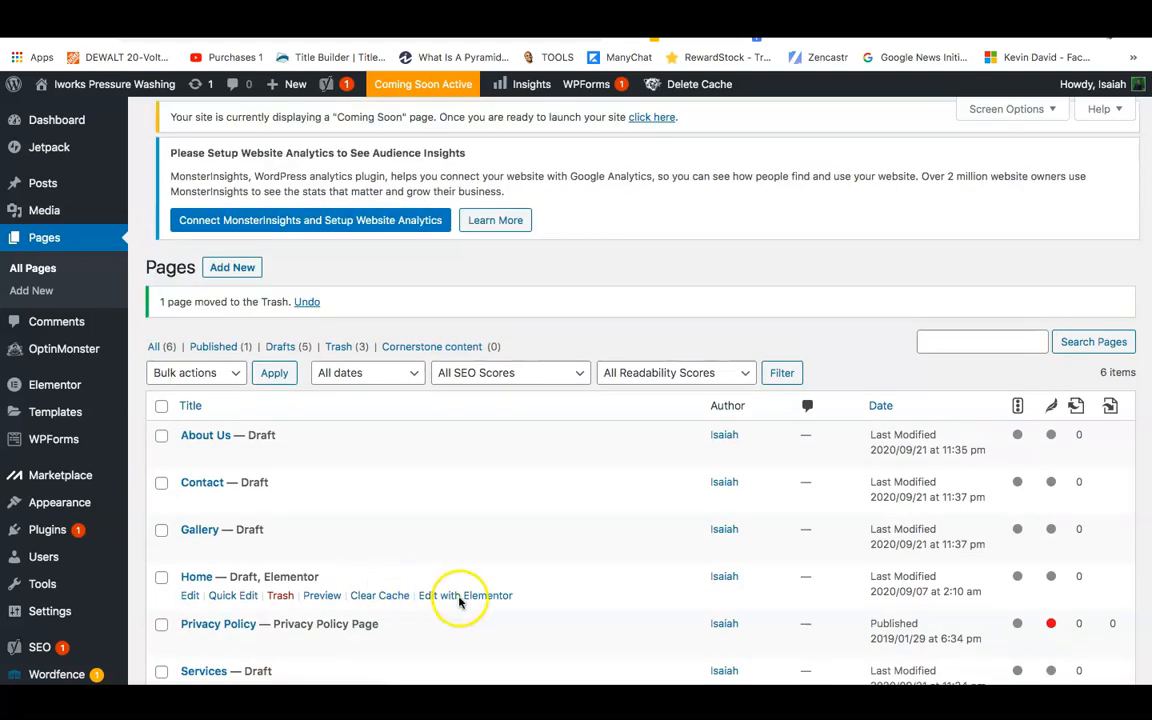
pyautogui.click(189, 614)
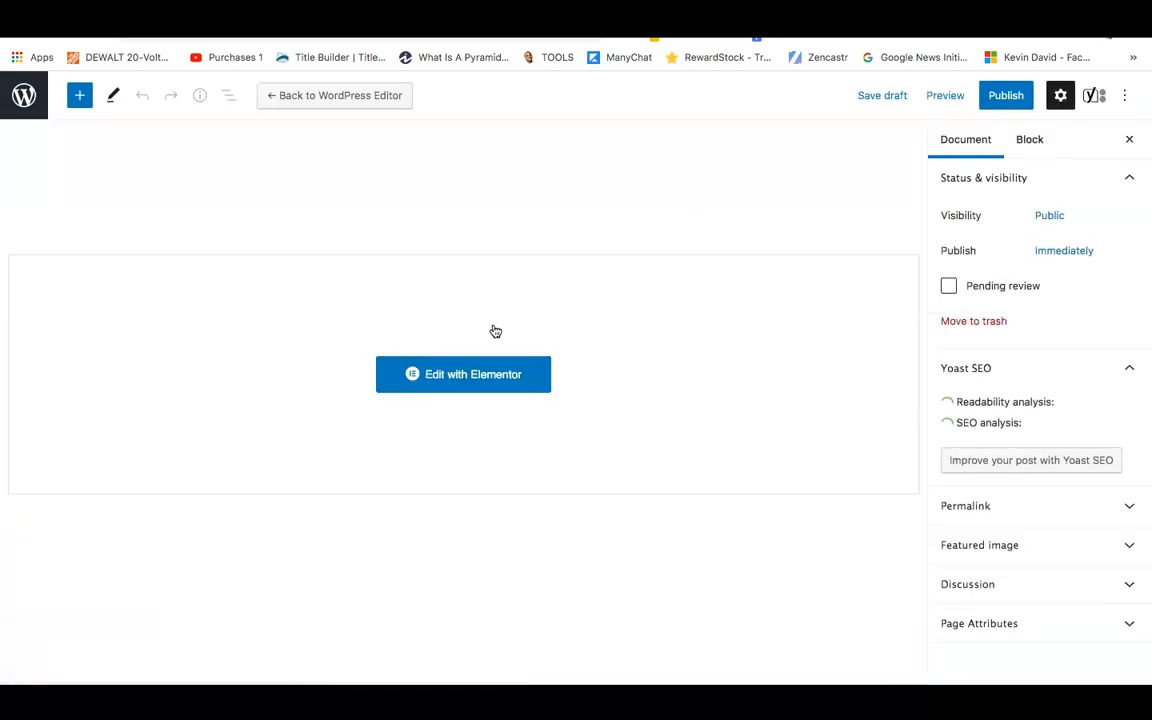
# Launch Edit with Elementor and let the Home page load in the Elementor editor.
pyautogui.click(445, 372)
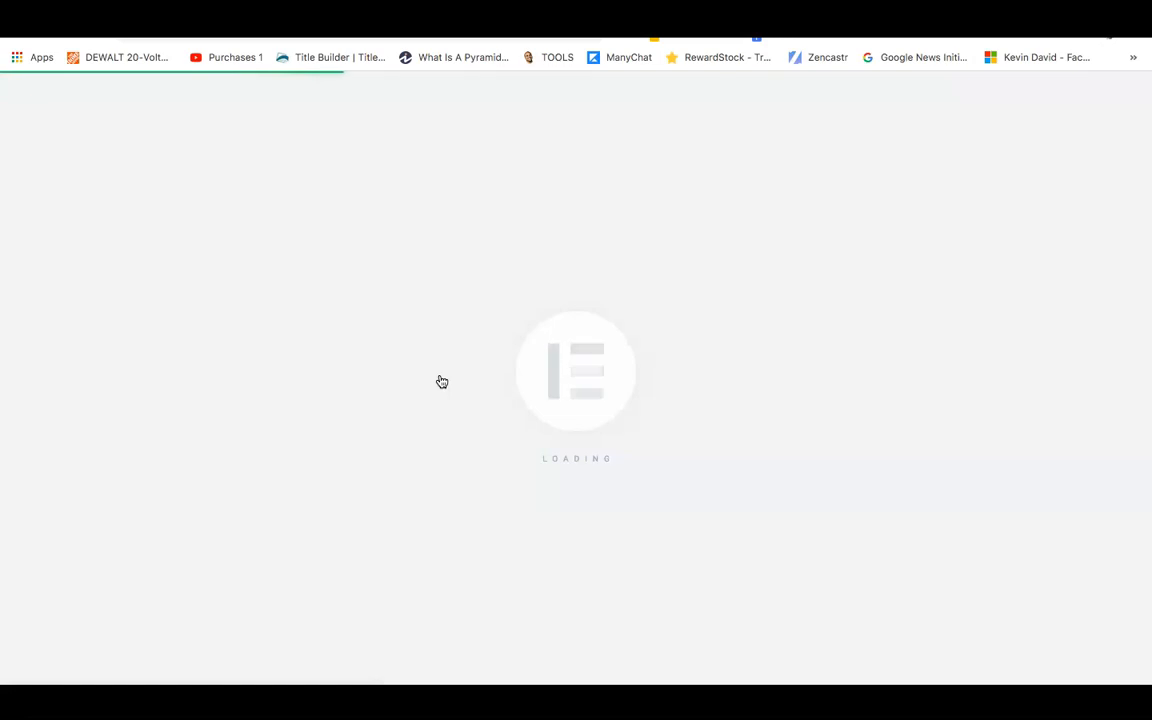
pyautogui.click(299, 431)
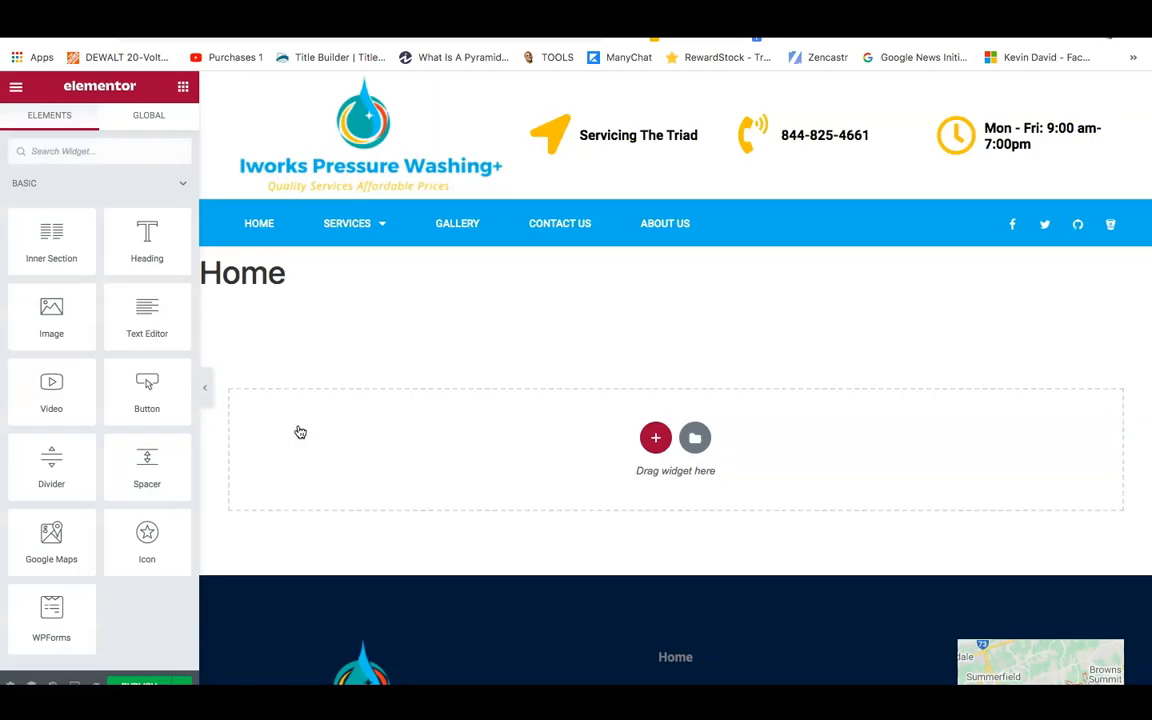
pyautogui.click(285, 437)
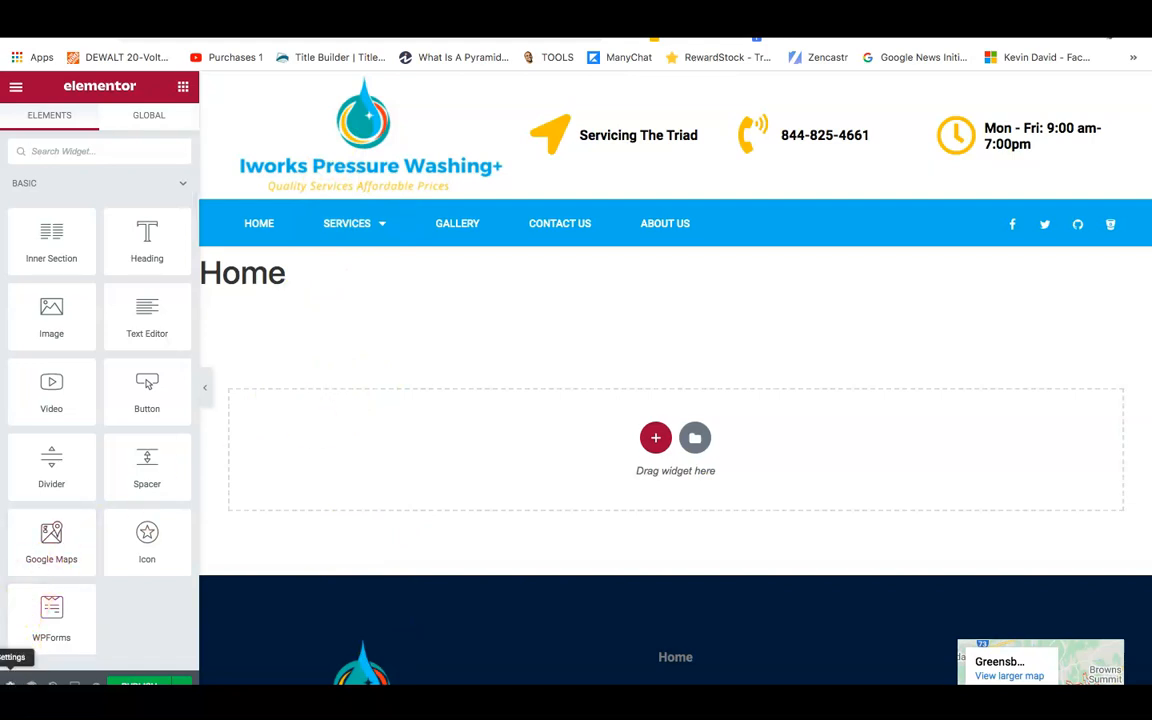
# Switch Hide Title on in Page Settings and insert a two-column section at the top.
pyautogui.click(10, 685)
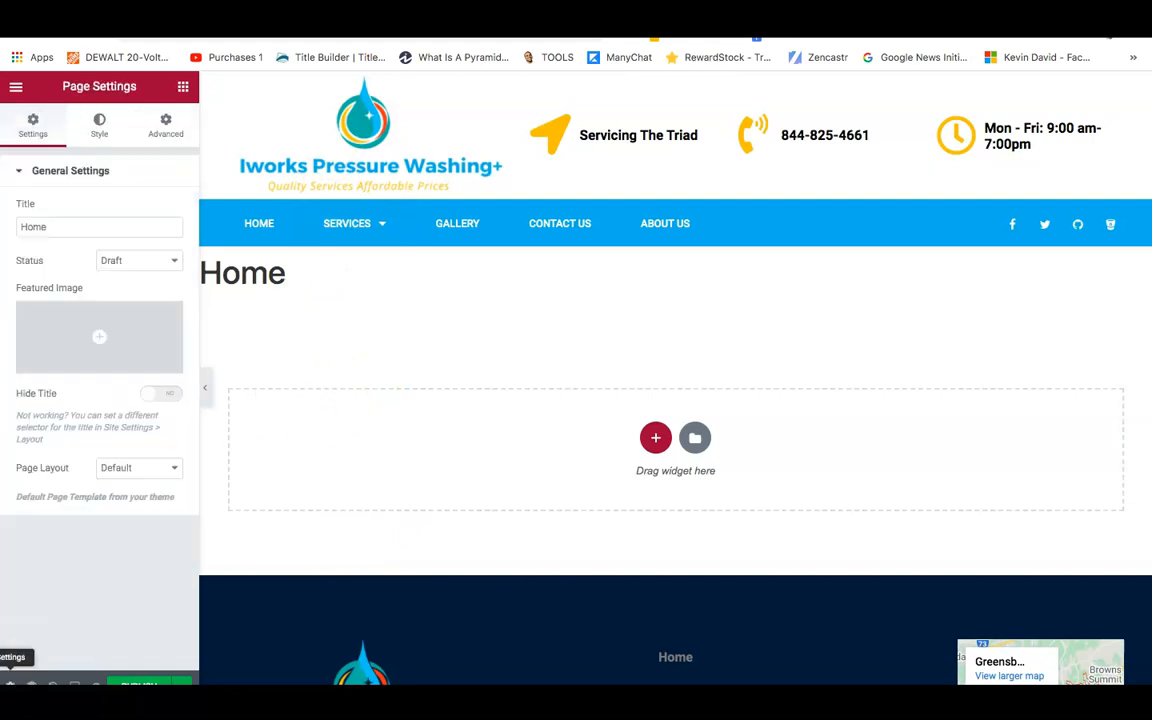
pyautogui.click(153, 397)
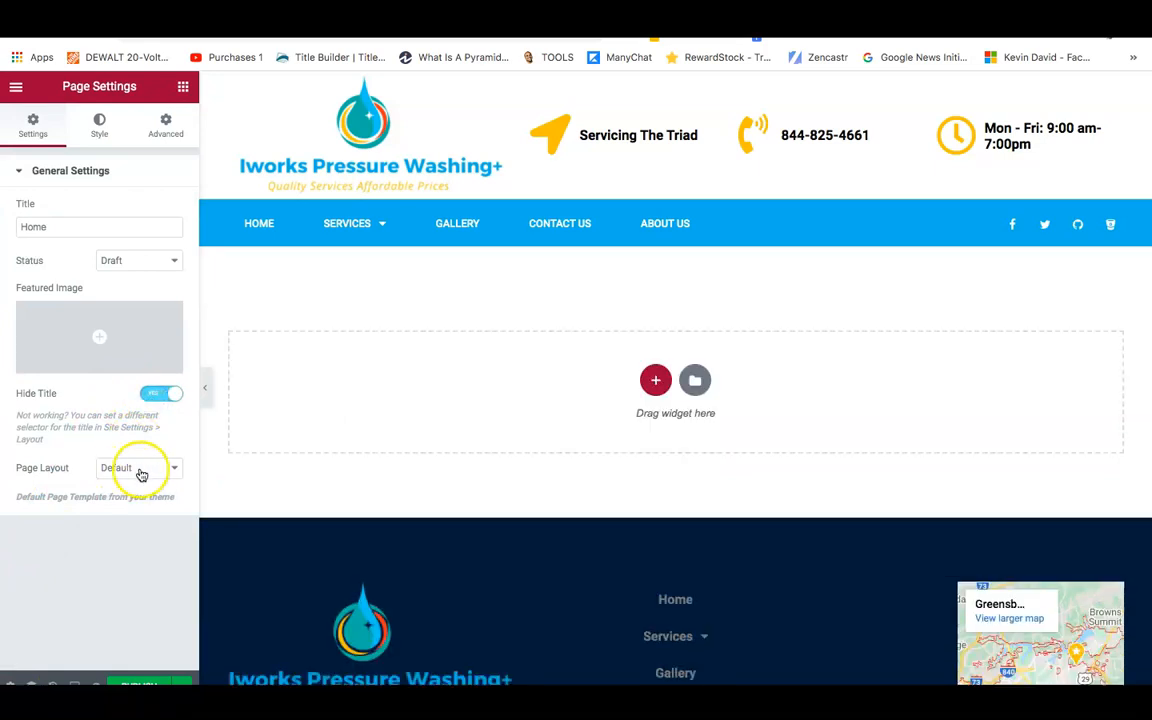
pyautogui.click(184, 99)
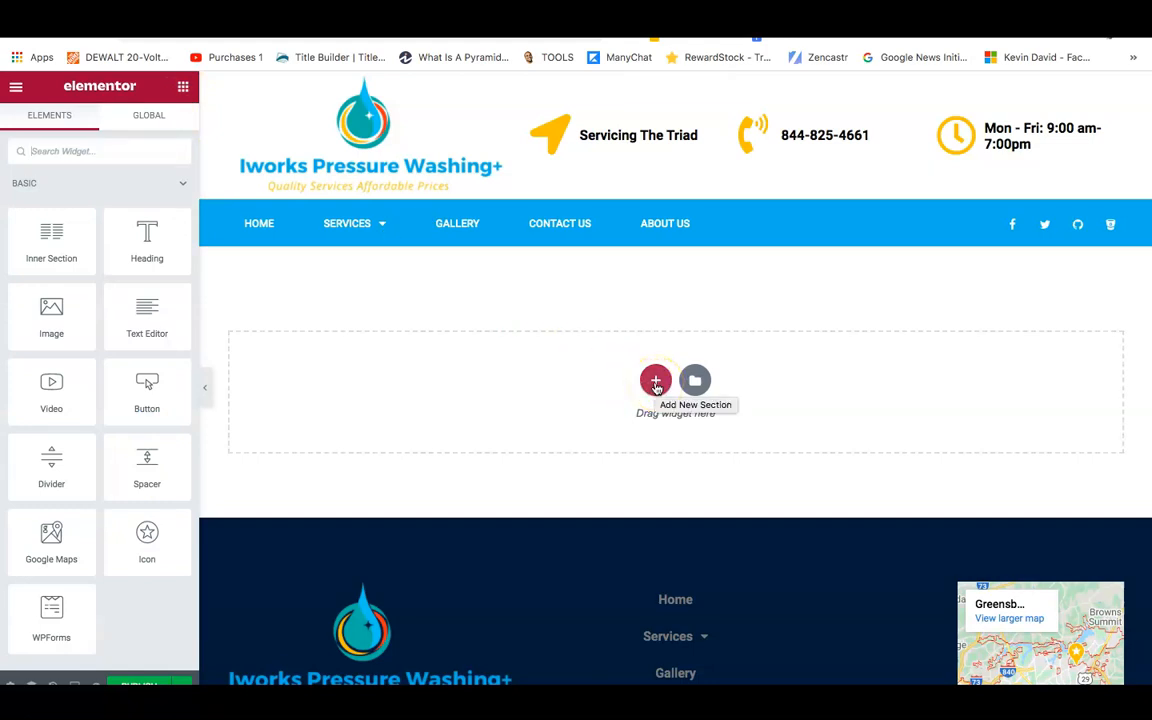
pyautogui.click(655, 381)
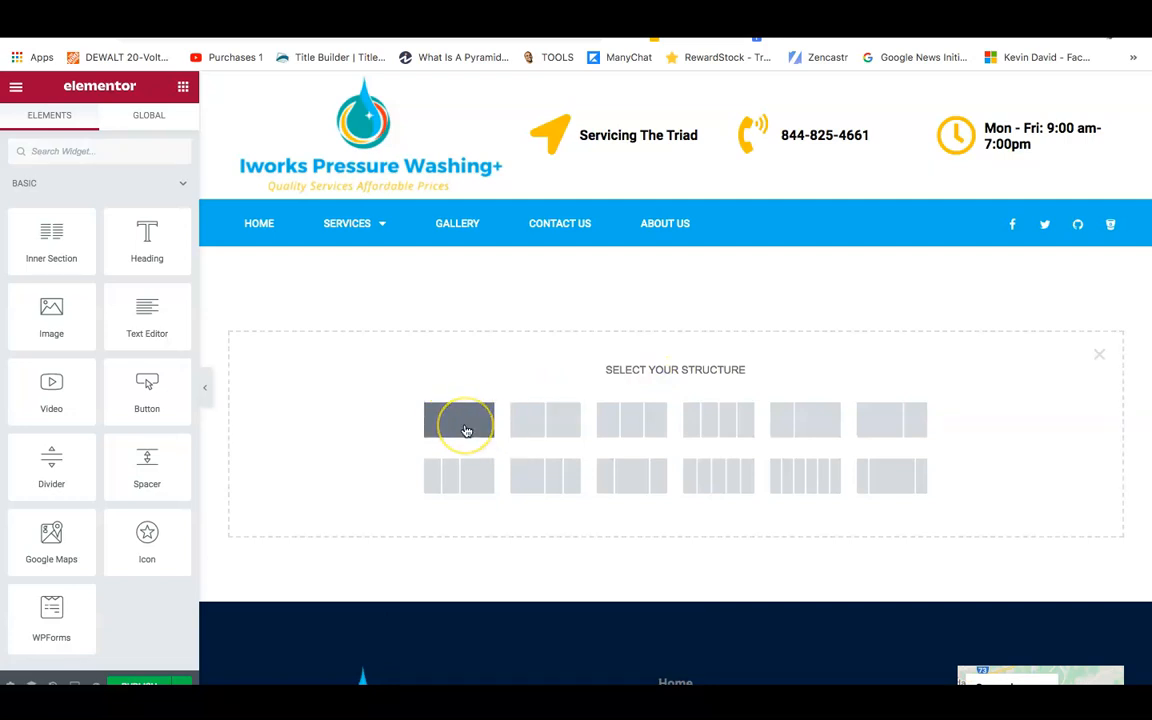
pyautogui.click(546, 424)
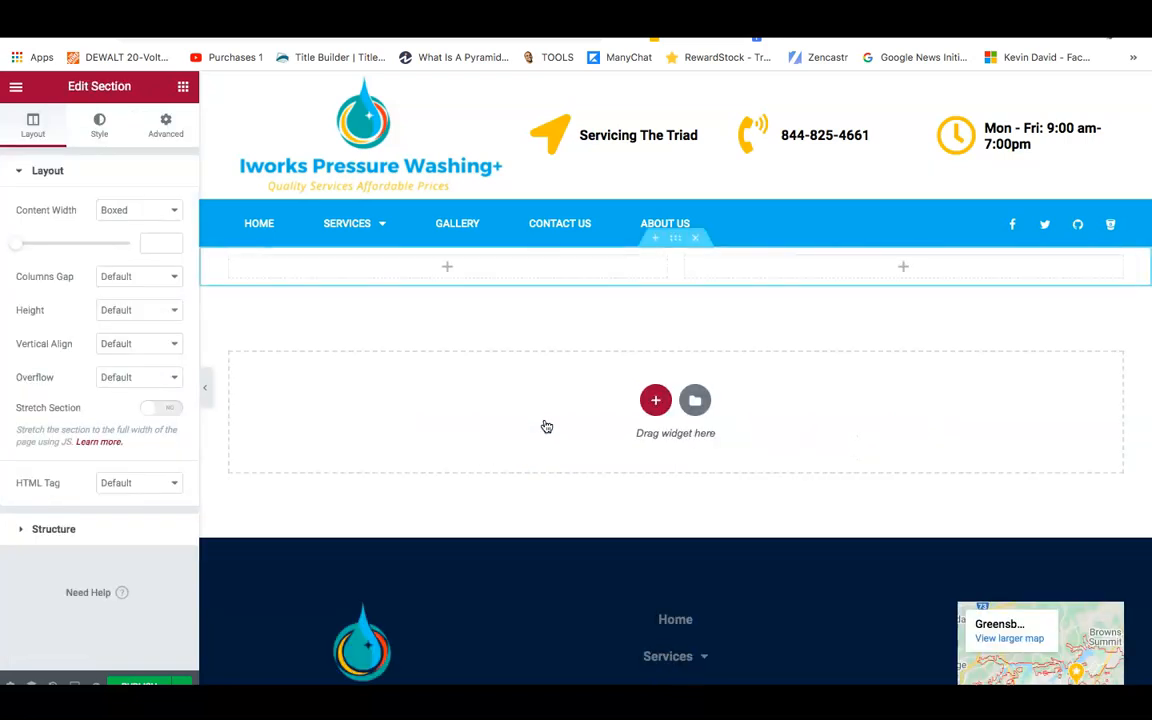
# Give the new section a slideshow background with 5013 ms duration and open its image gallery.
pyautogui.rightClick(678, 245)
pyautogui.moveTo(679, 251); pyautogui.dragTo(653, 260)
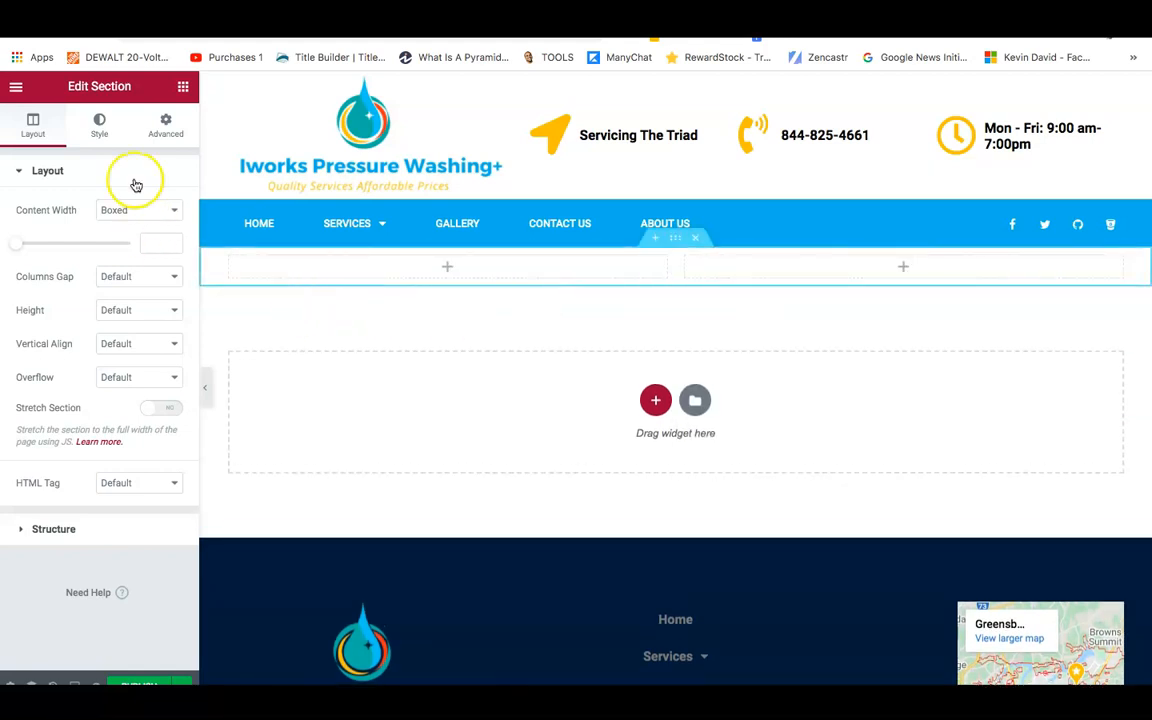
pyautogui.click(99, 128)
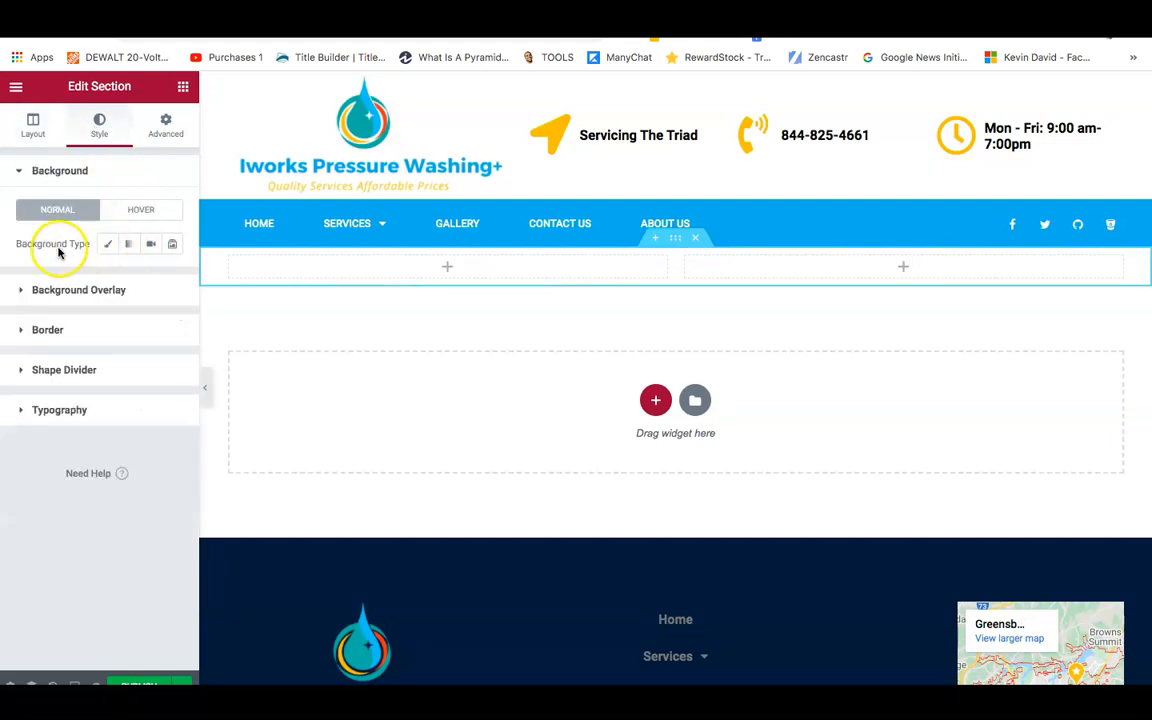
pyautogui.click(172, 244)
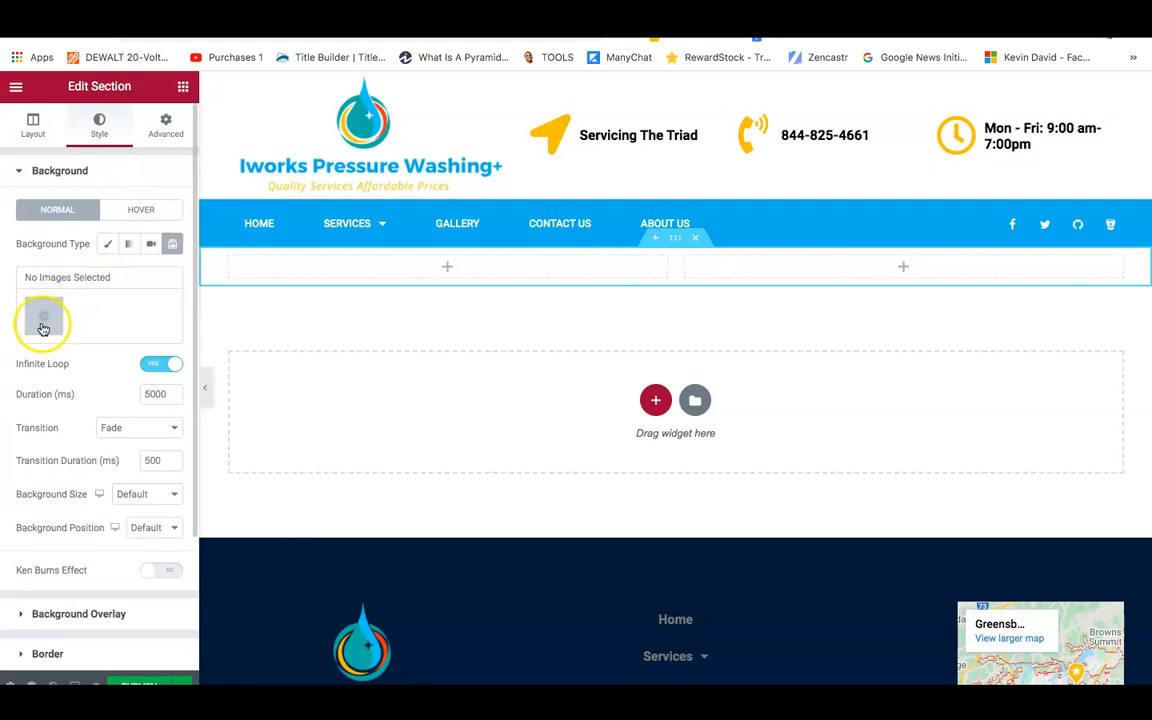
pyautogui.click(172, 395)
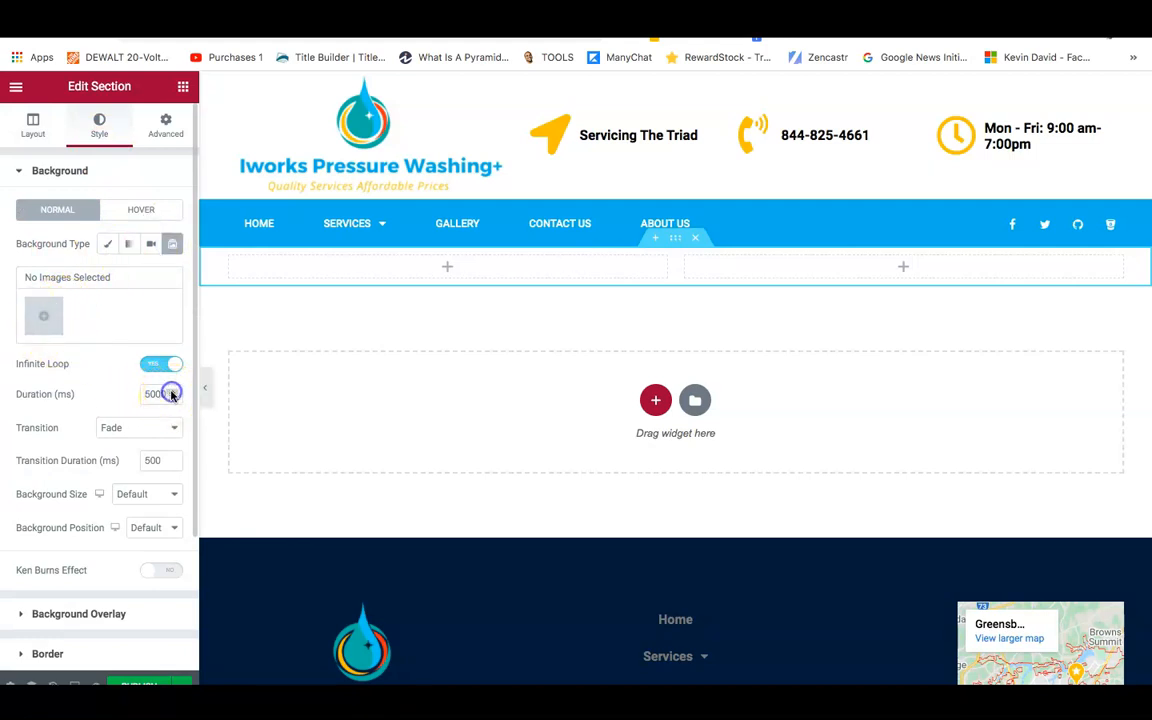
pyautogui.click(172, 395)
pyautogui.click(172, 395)
pyautogui.click(172, 395)
pyautogui.click(172, 395)
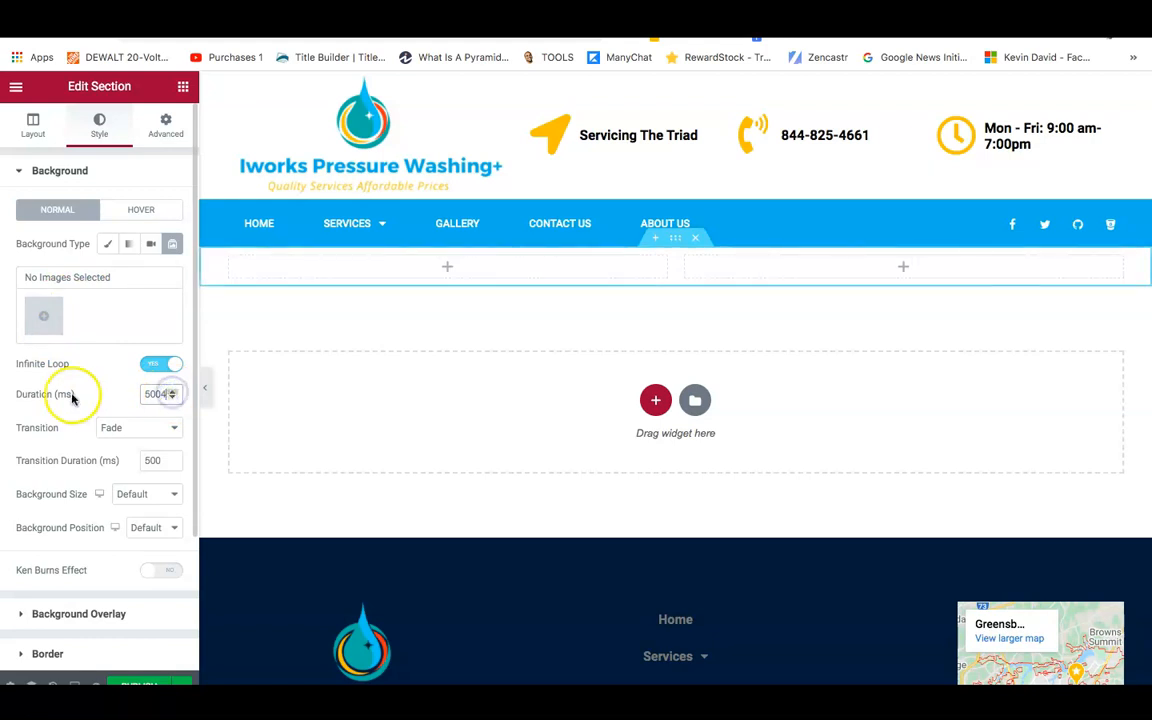
pyautogui.click(45, 316)
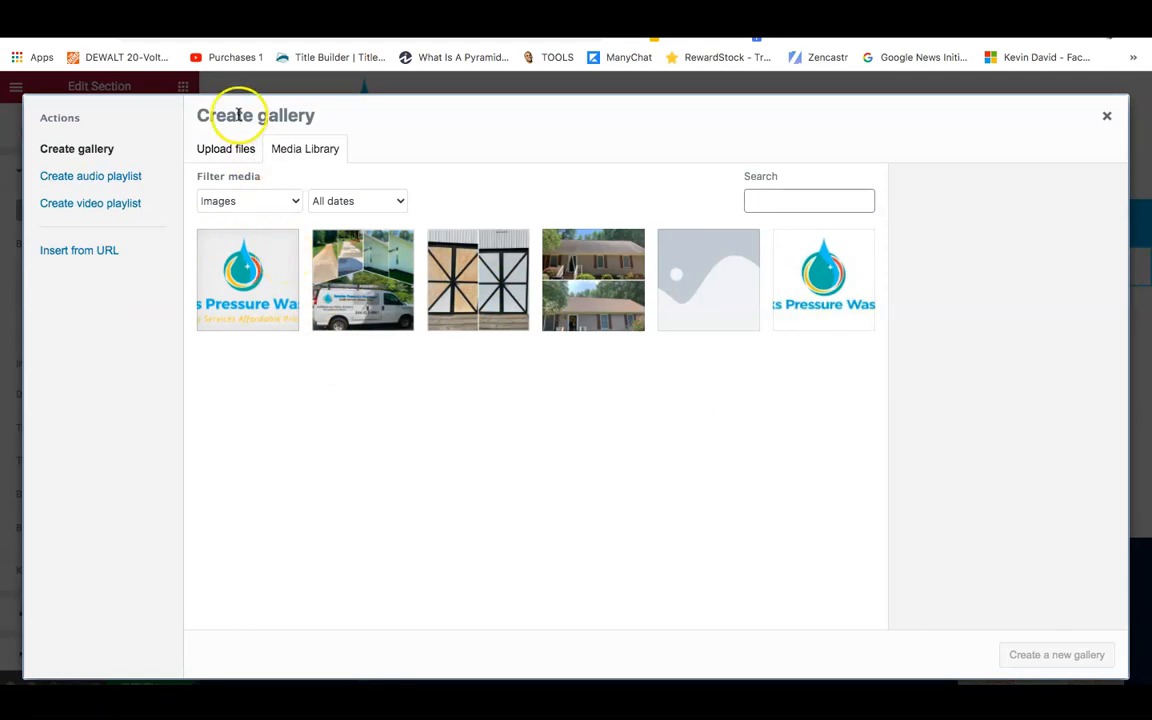
# Upload pexels-pixabay-259588.jpg from Downloads to the media library.
pyautogui.click(231, 148)
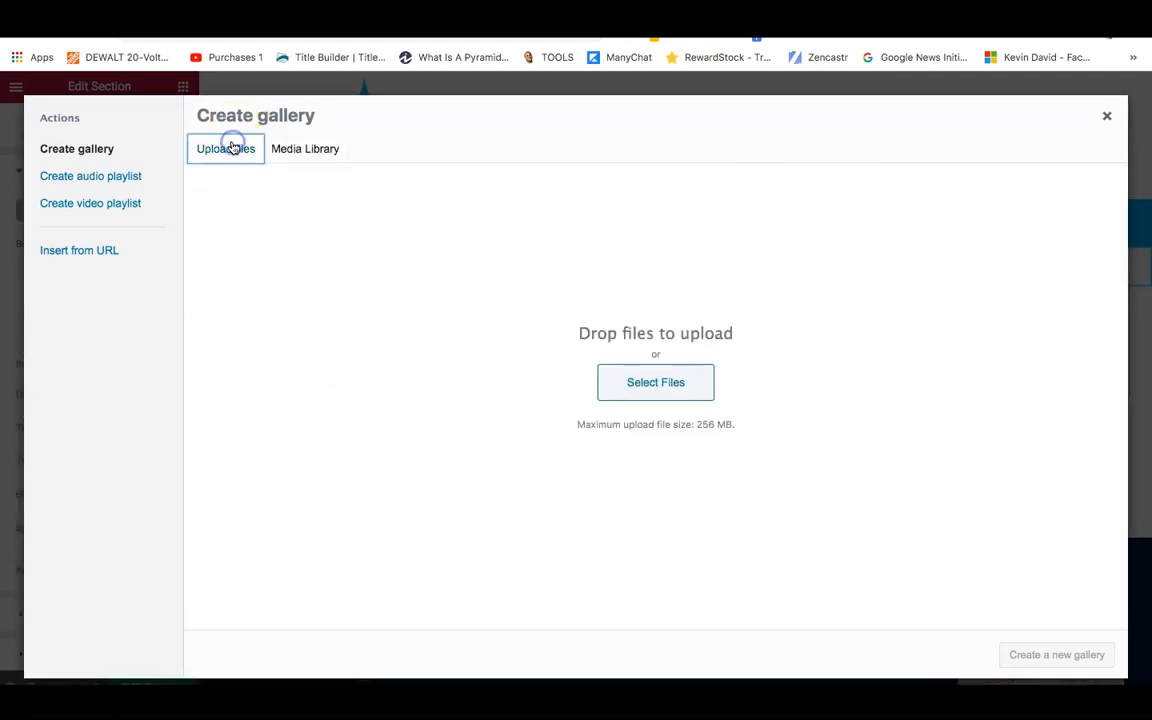
pyautogui.click(668, 387)
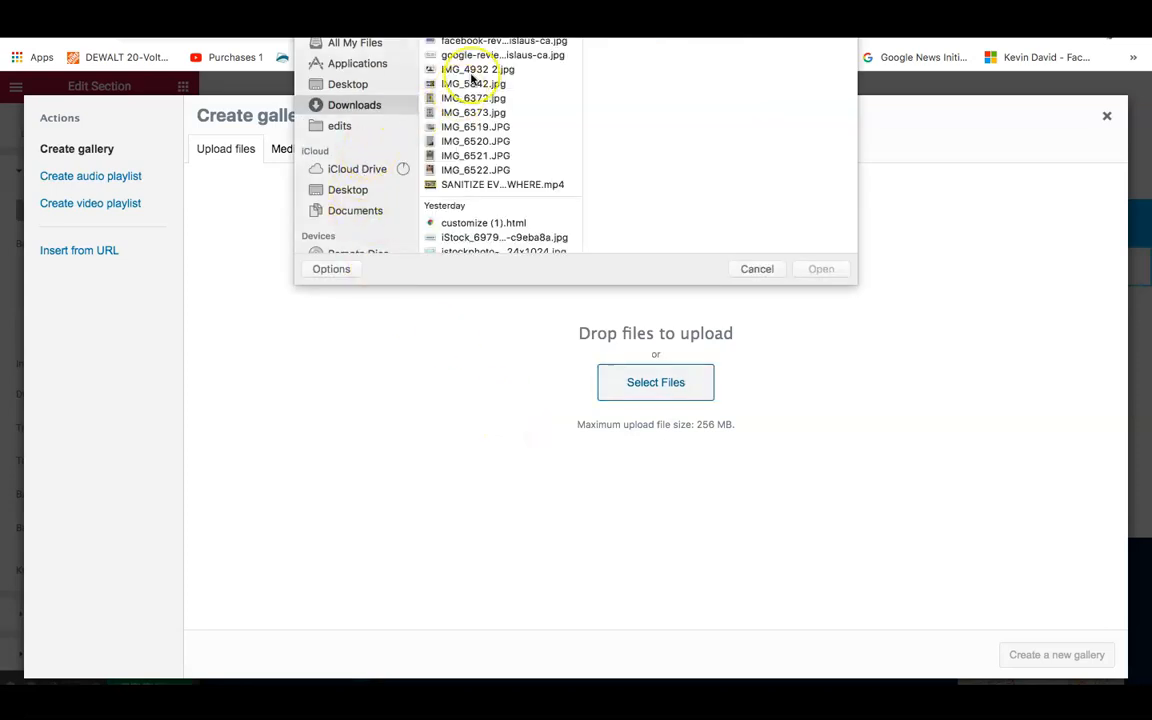
pyautogui.click(476, 86)
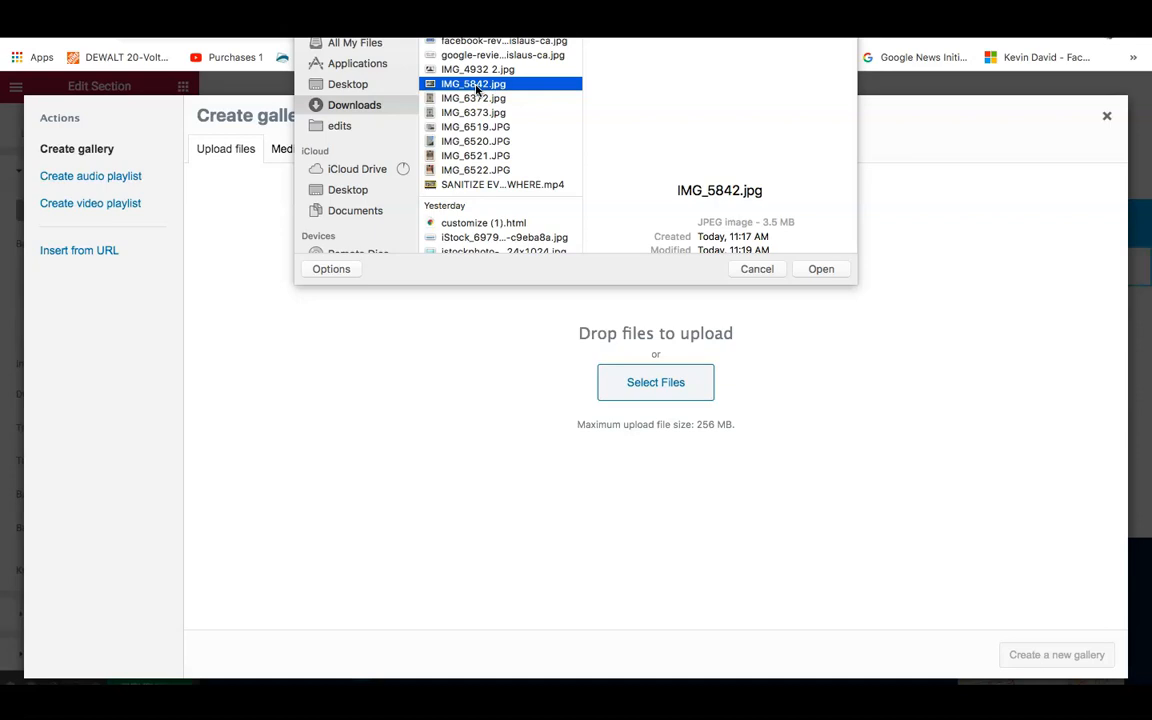
pyautogui.press('Down')
pyautogui.press('Down')
pyautogui.press('Down')
pyautogui.press('Down')
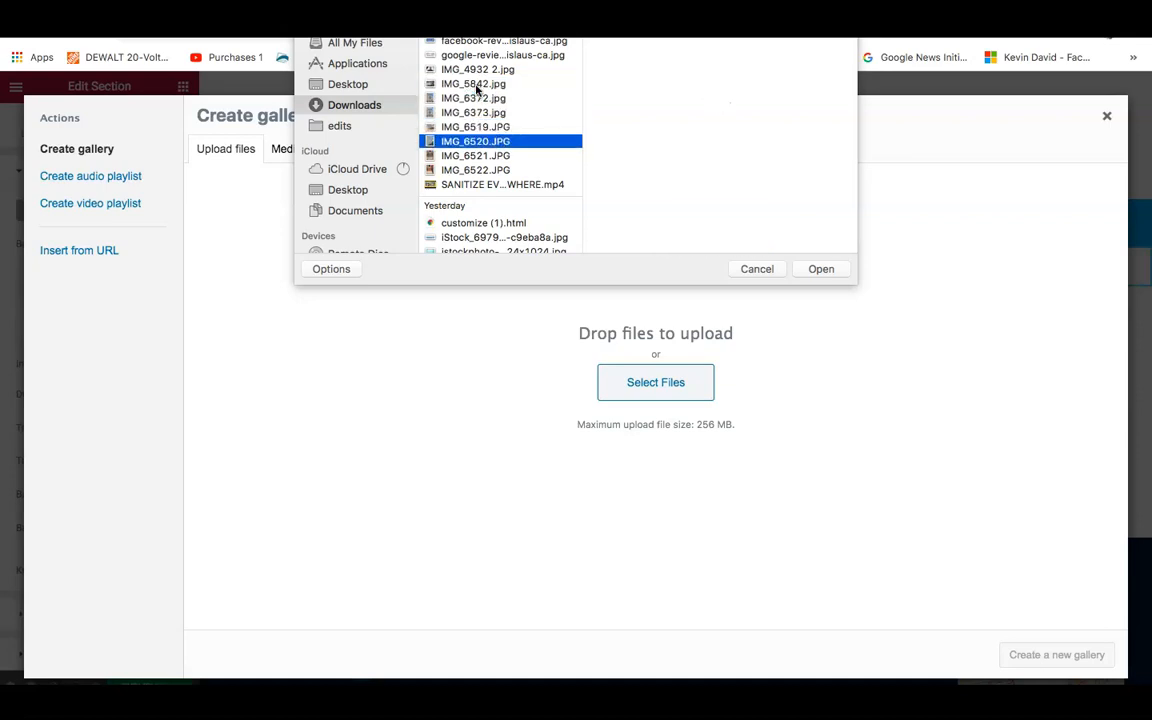
pyautogui.press('Down')
pyautogui.press('Down')
pyautogui.press('Down')
pyautogui.press('Down')
pyautogui.press('Down')
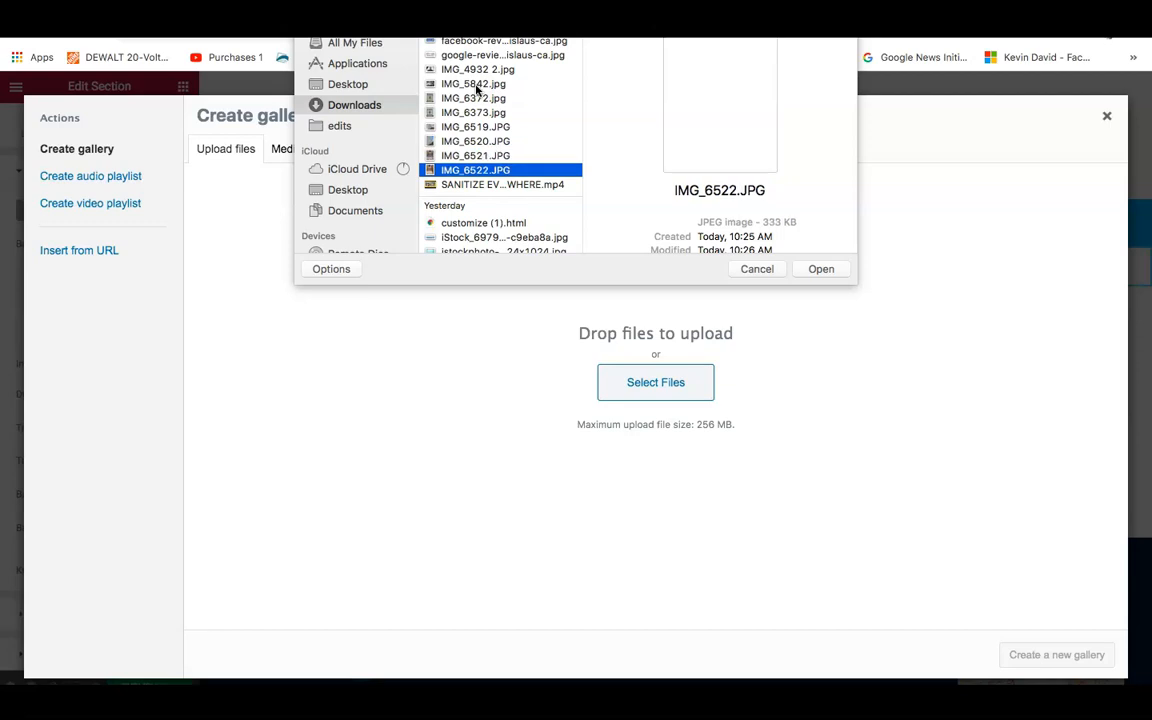
pyautogui.press('Down')
pyautogui.press('Down')
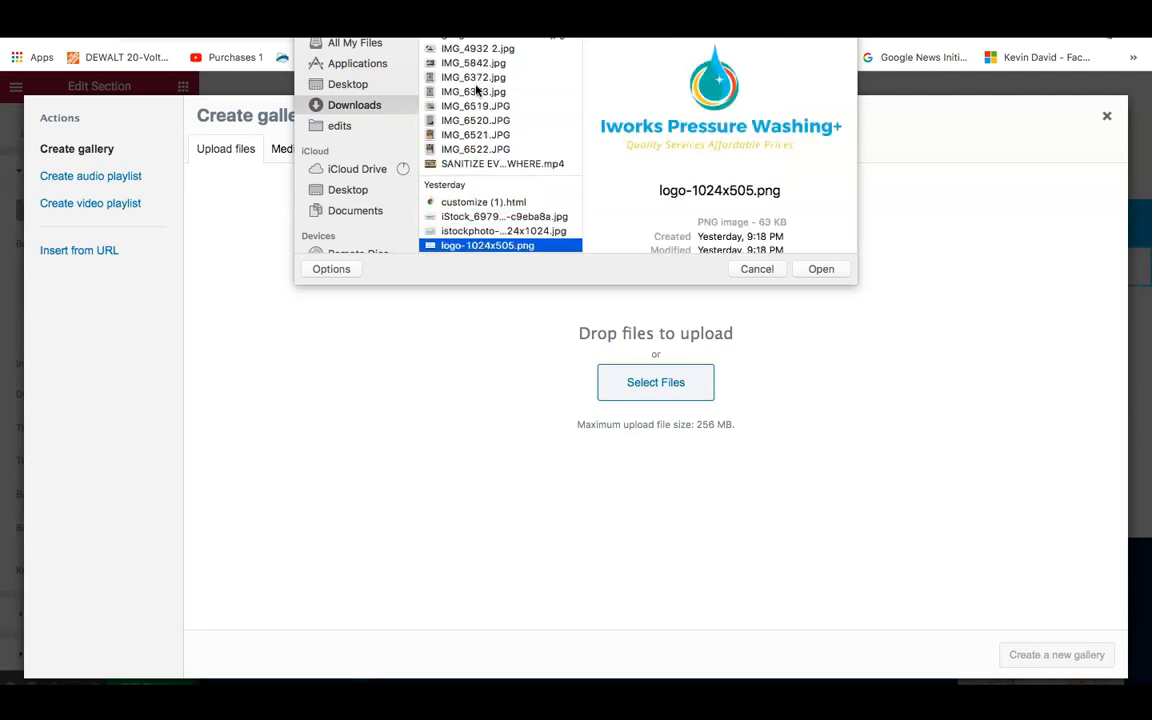
pyautogui.press('Down')
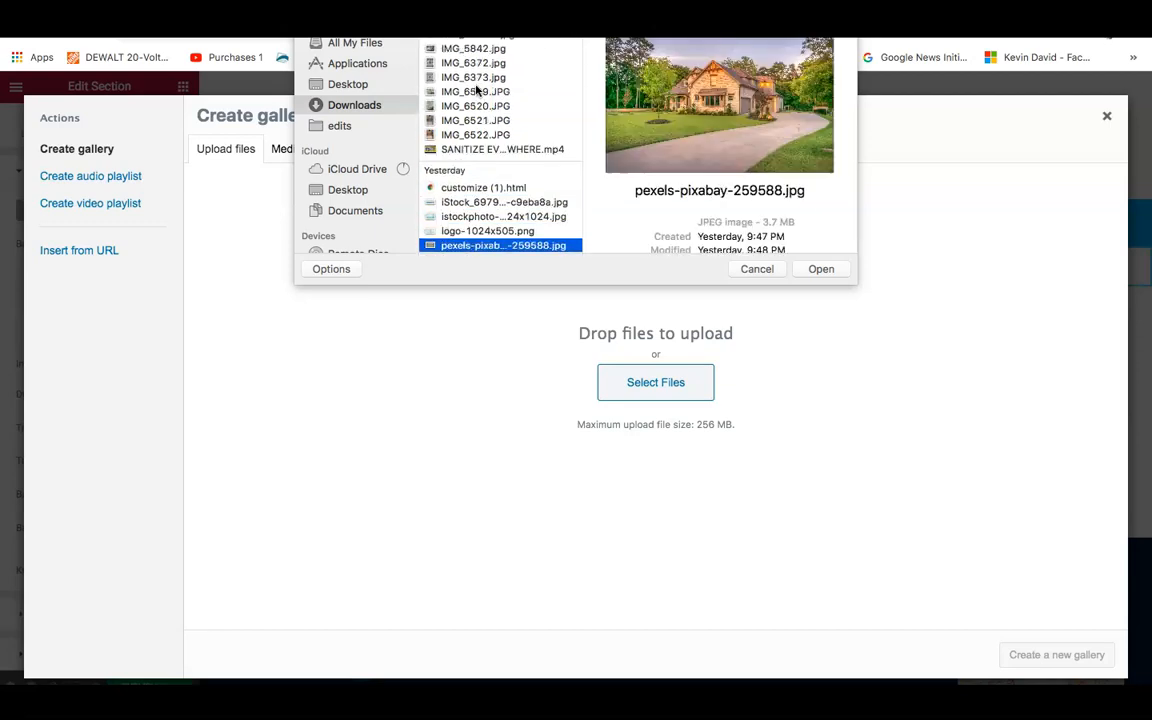
pyautogui.click(818, 268)
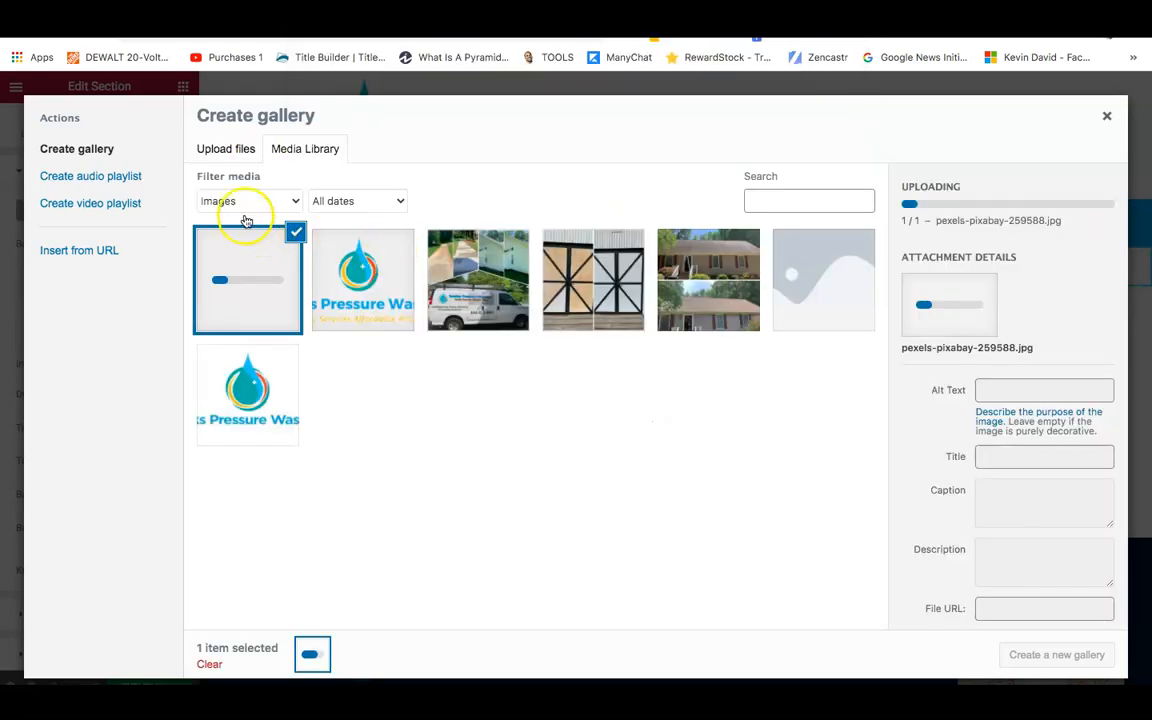
# Upload pexels-pixabay-259751.jpg from Downloads to the media library.
pyautogui.click(218, 150)
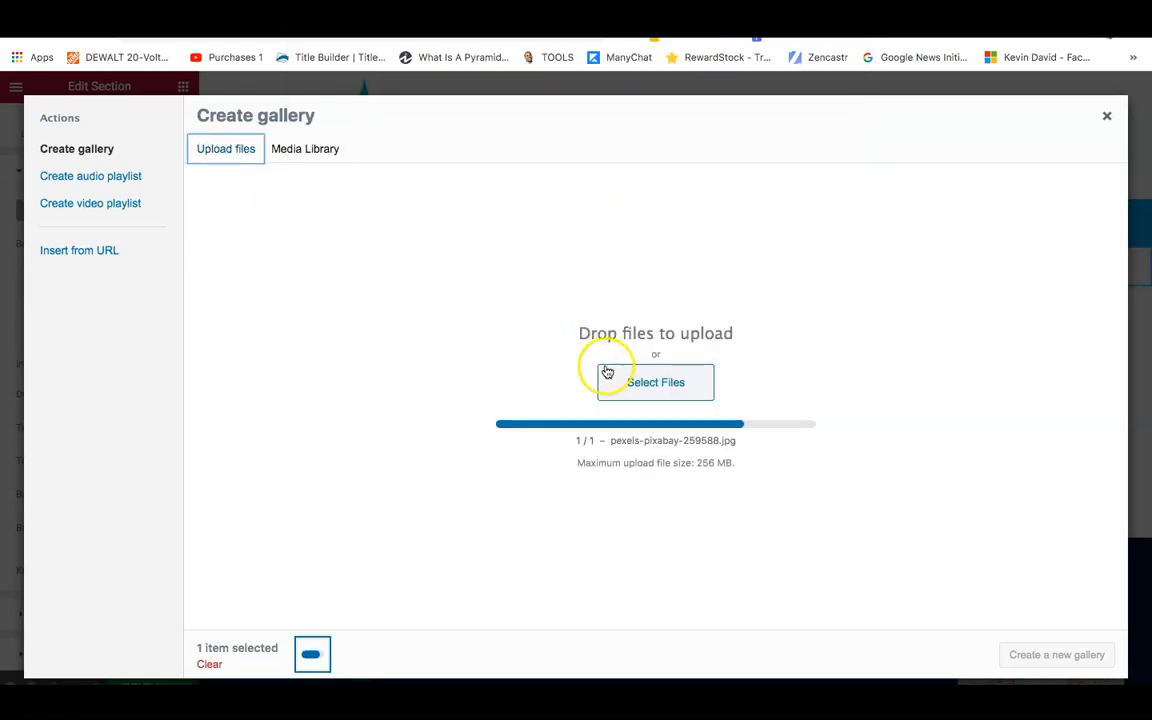
pyautogui.click(625, 381)
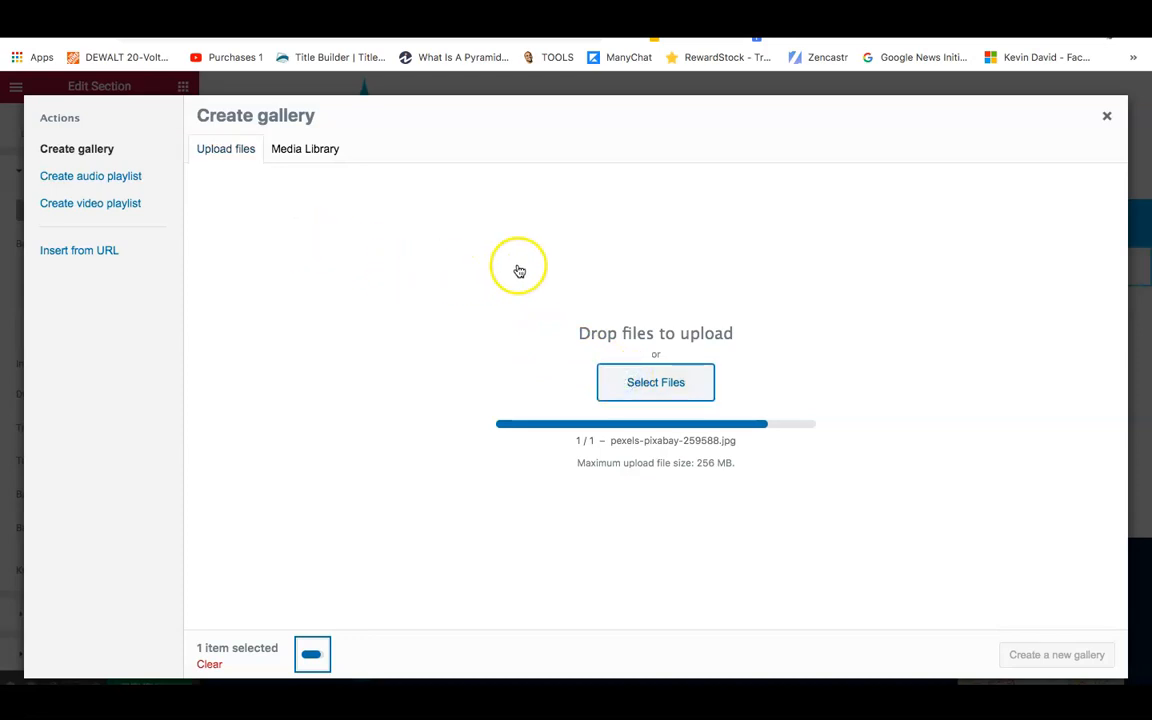
pyautogui.press('Down')
pyautogui.press('Down')
pyautogui.press('Down')
pyautogui.press('Down')
pyautogui.press('Down')
pyautogui.press('Down')
pyautogui.press('Down')
pyautogui.press('Down')
pyautogui.press('Down')
pyautogui.press('Down')
pyautogui.press('Down')
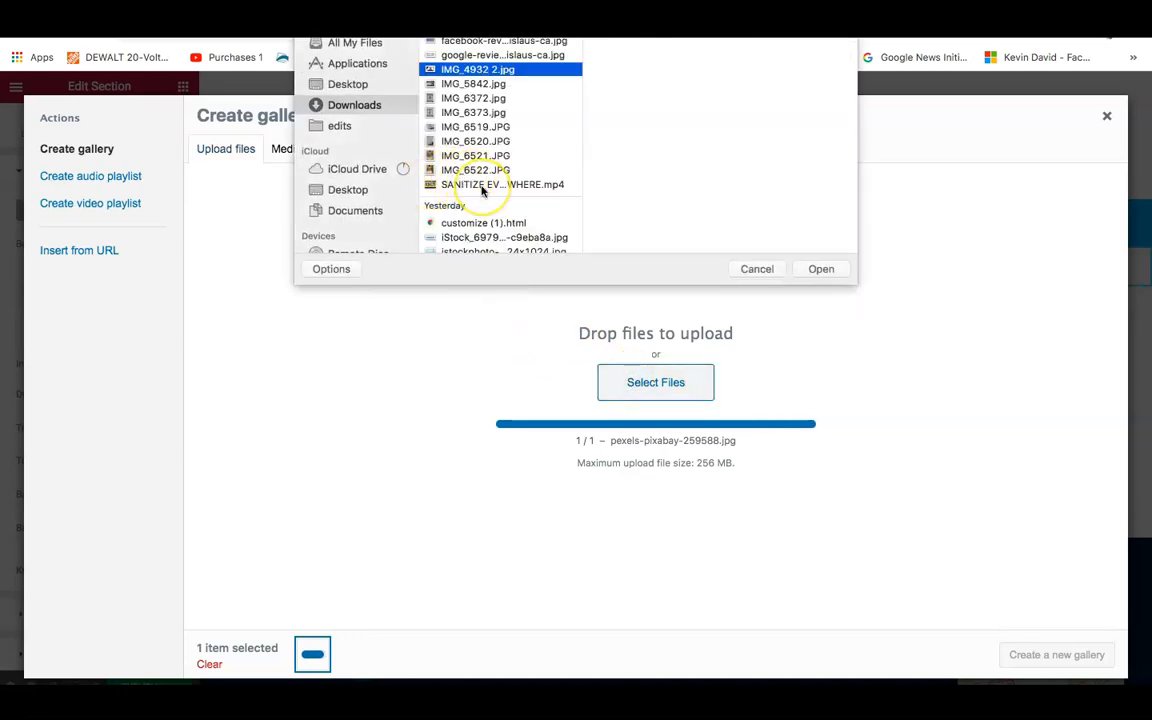
pyautogui.press('Down')
pyautogui.press('Down')
pyautogui.press('Down')
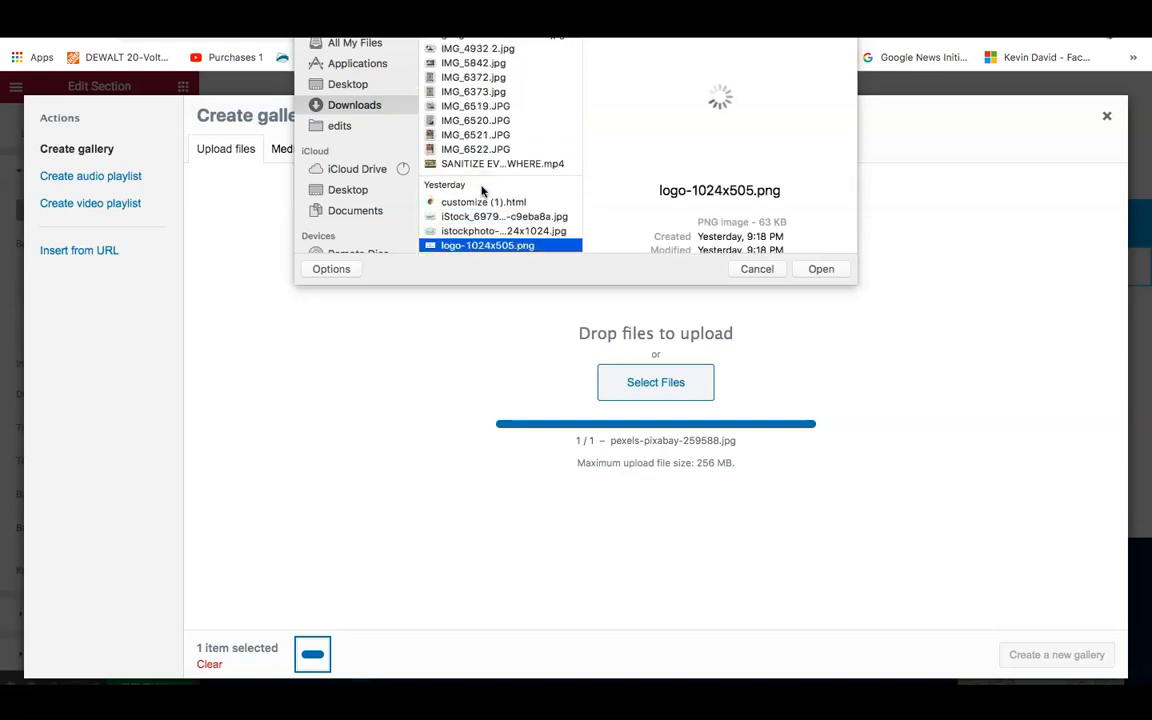
pyautogui.press('Down')
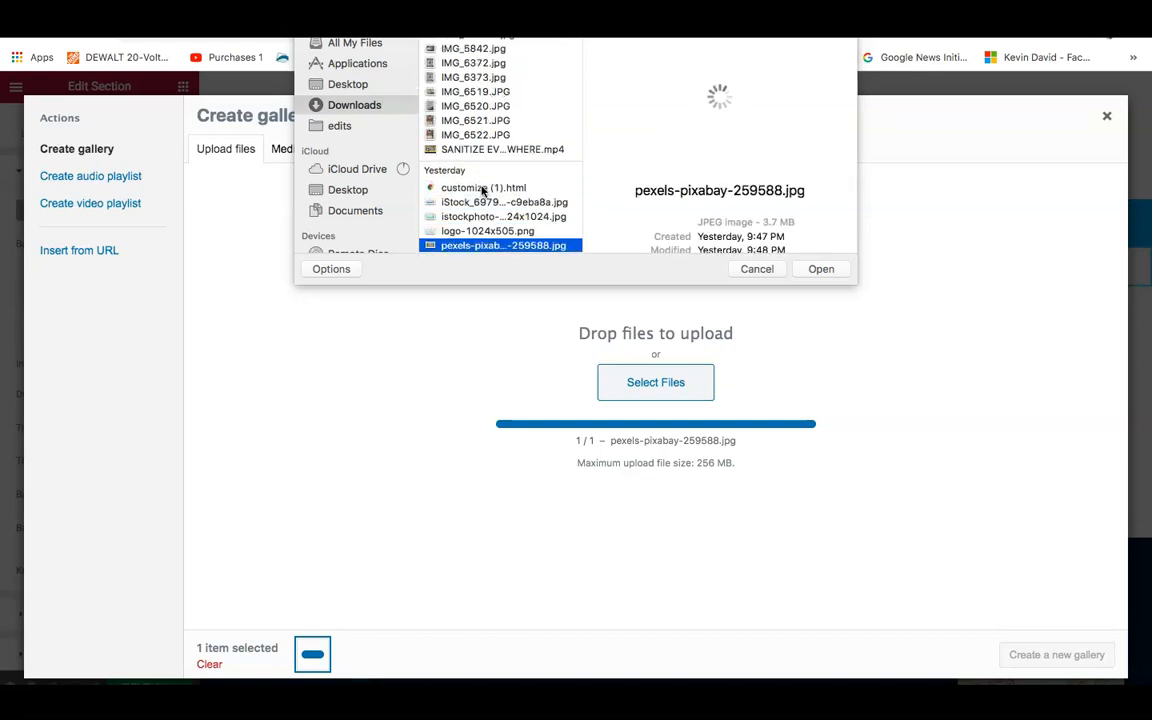
pyautogui.press('Down')
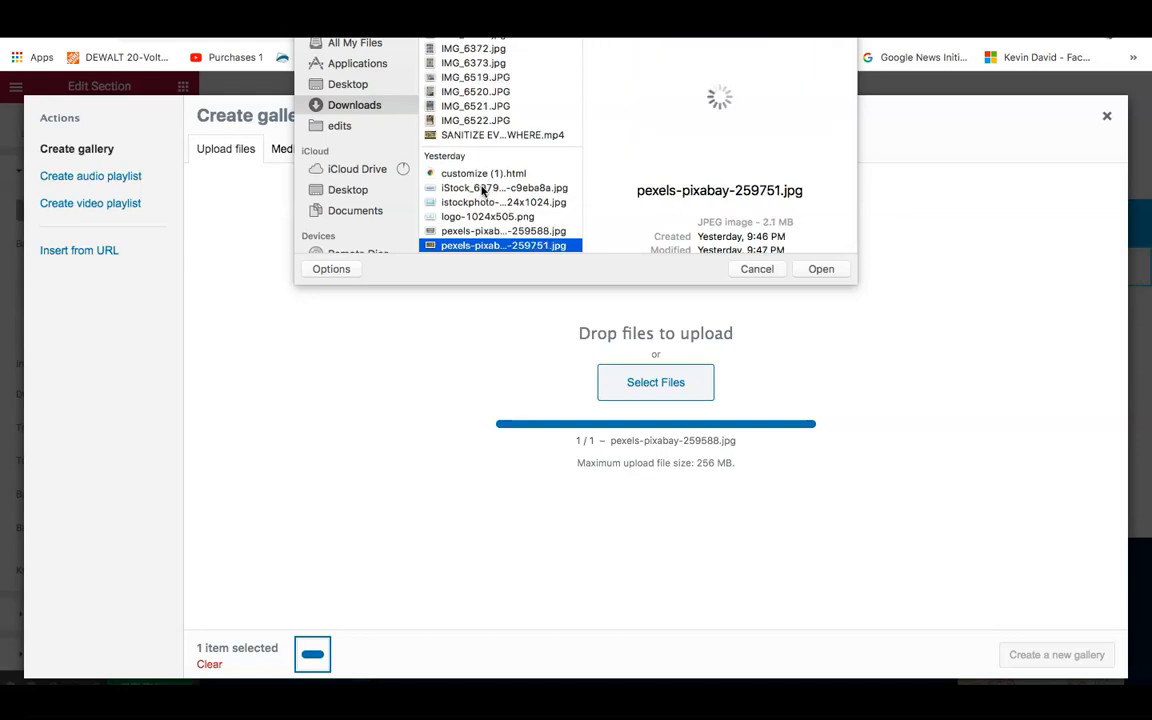
pyautogui.press('Down')
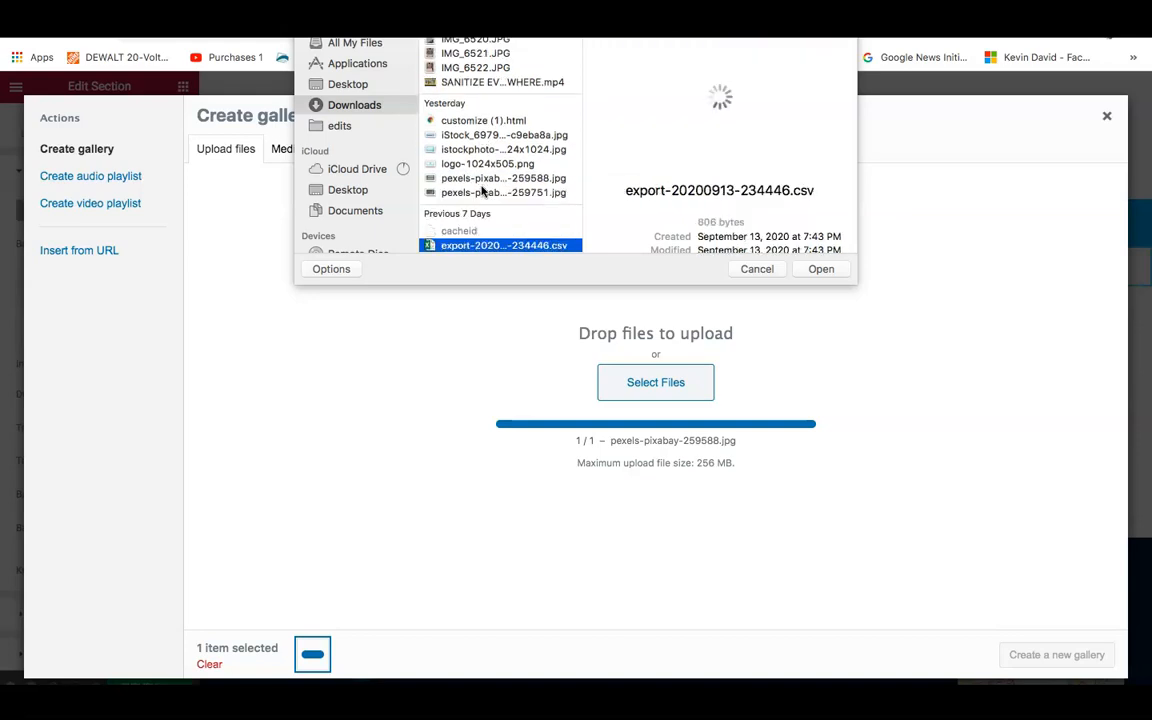
pyautogui.click(482, 192)
pyautogui.click(820, 272)
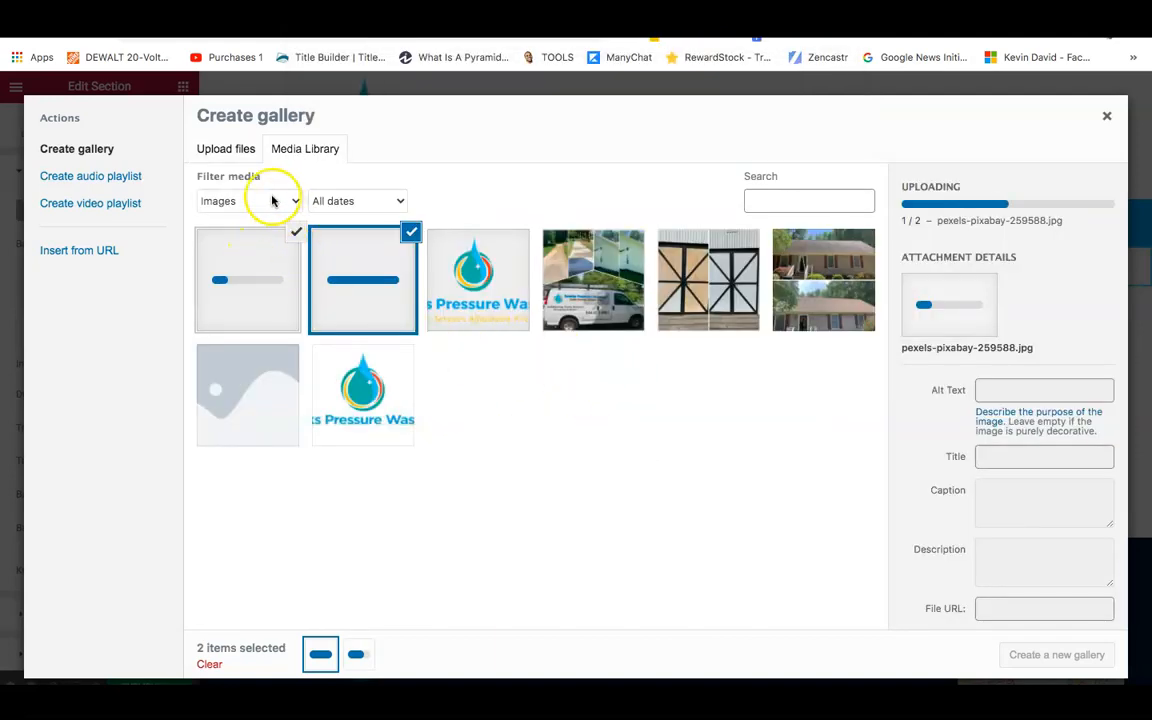
# Upload another house photo and select three house images for the slideshow gallery.
pyautogui.click(227, 149)
pyautogui.click(627, 382)
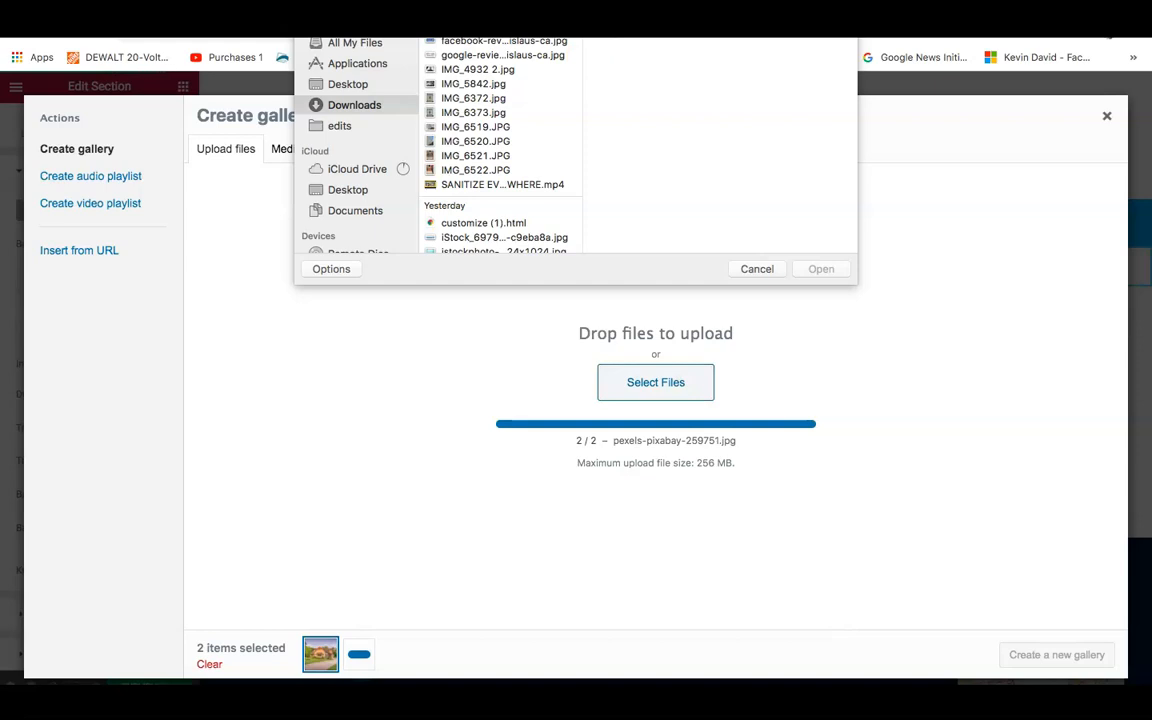
pyautogui.write('p')
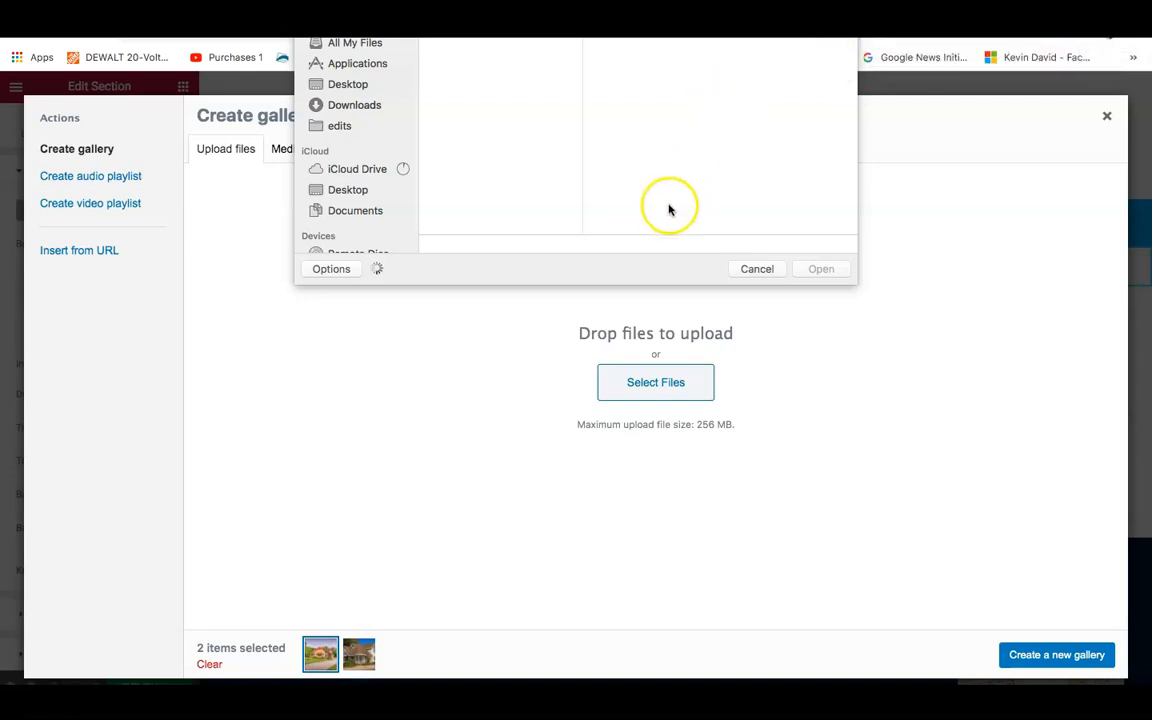
pyautogui.moveTo(584, 680)
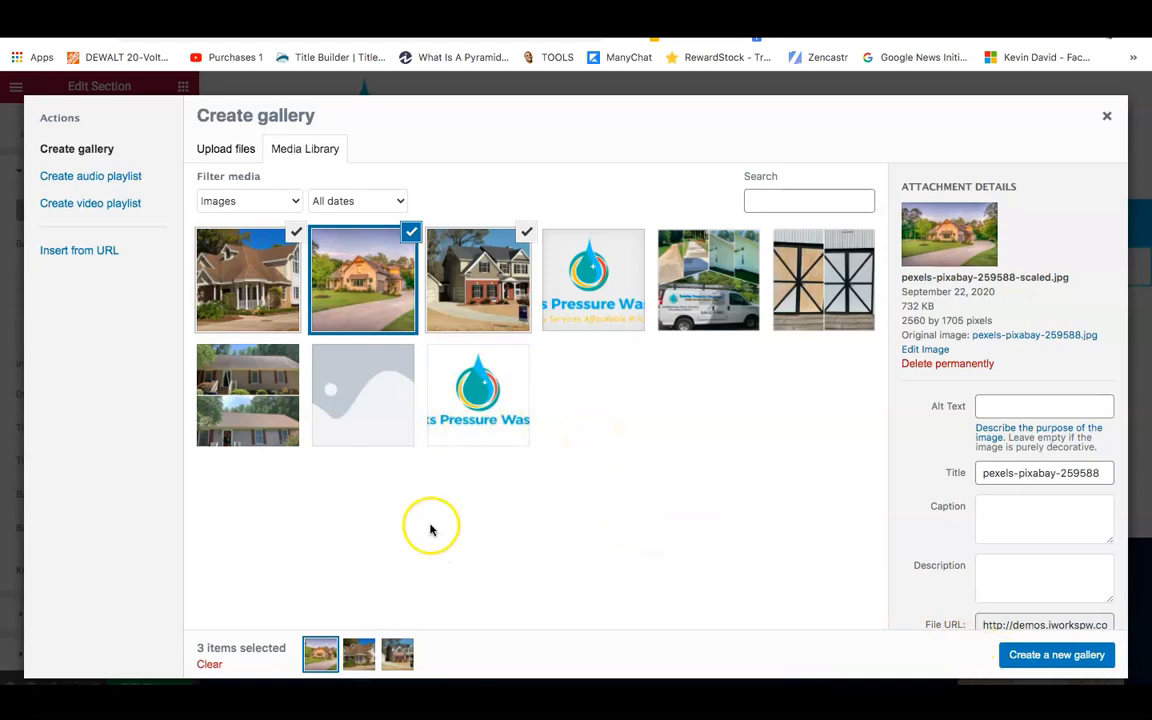
pyautogui.click(1026, 657)
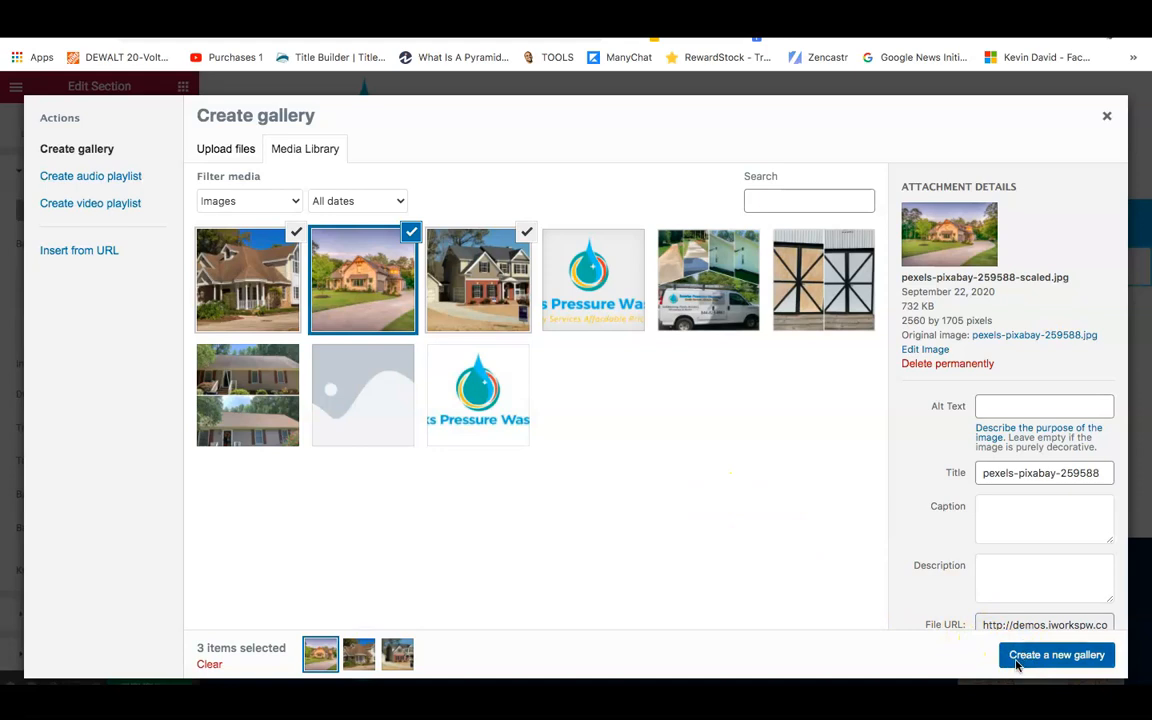
# Create a gallery of the three house photos as the hero's slideshow background.
pyautogui.click(1016, 664)
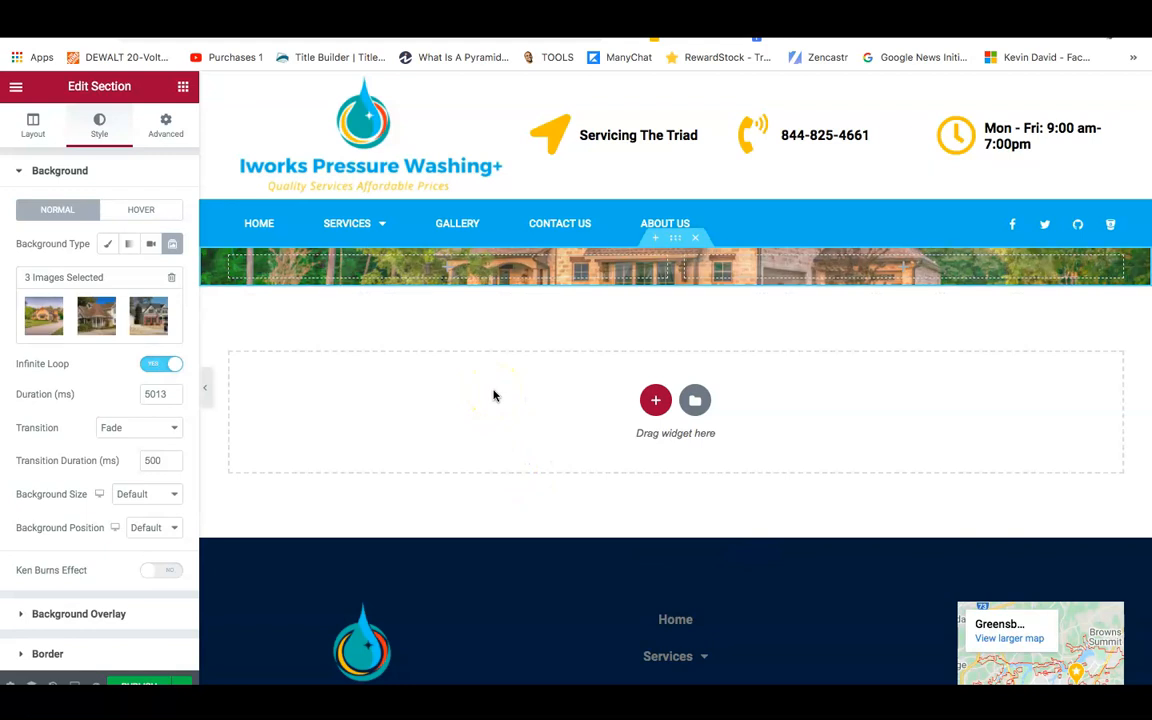
pyautogui.click(184, 90)
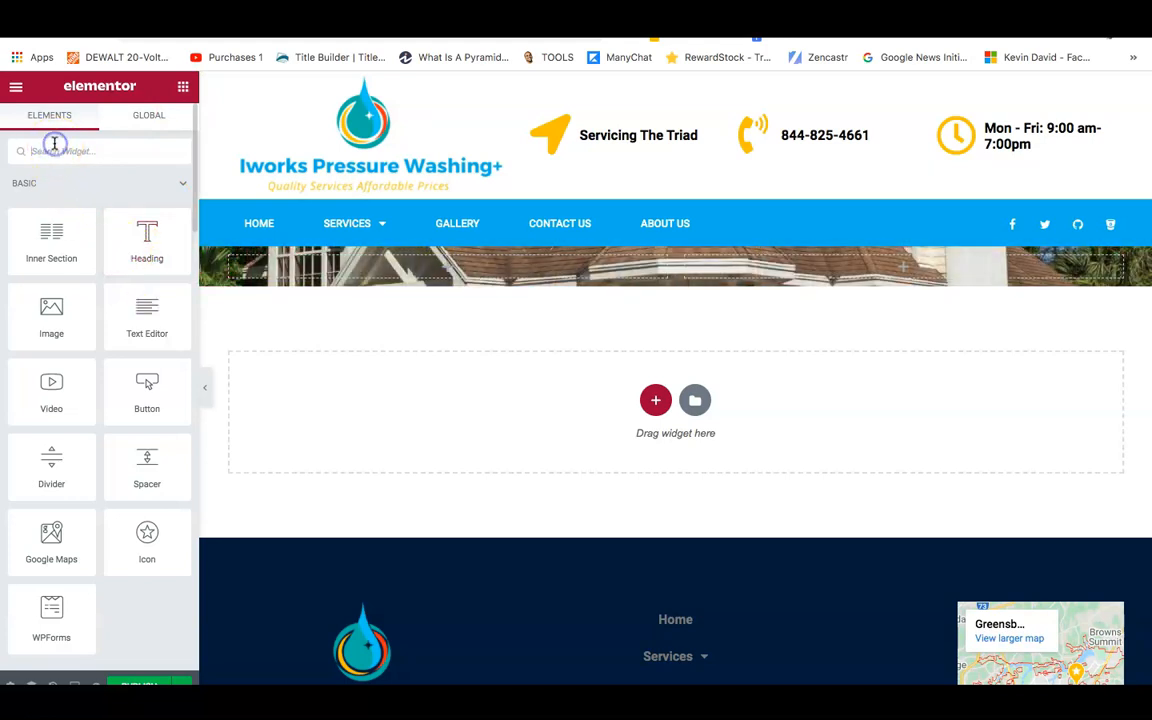
# Add a Form widget to the hero's right column with a heading above its Name field.
pyautogui.write('for')
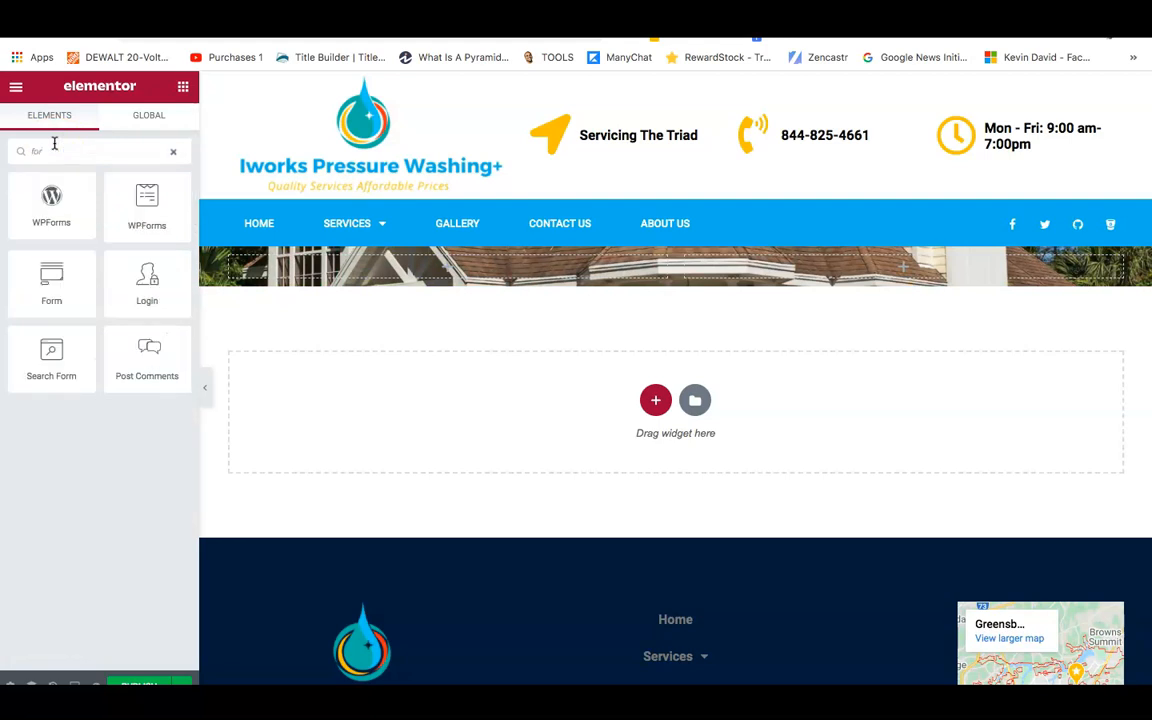
pyautogui.write('m')
pyautogui.moveTo(36, 288); pyautogui.dragTo(882, 278)
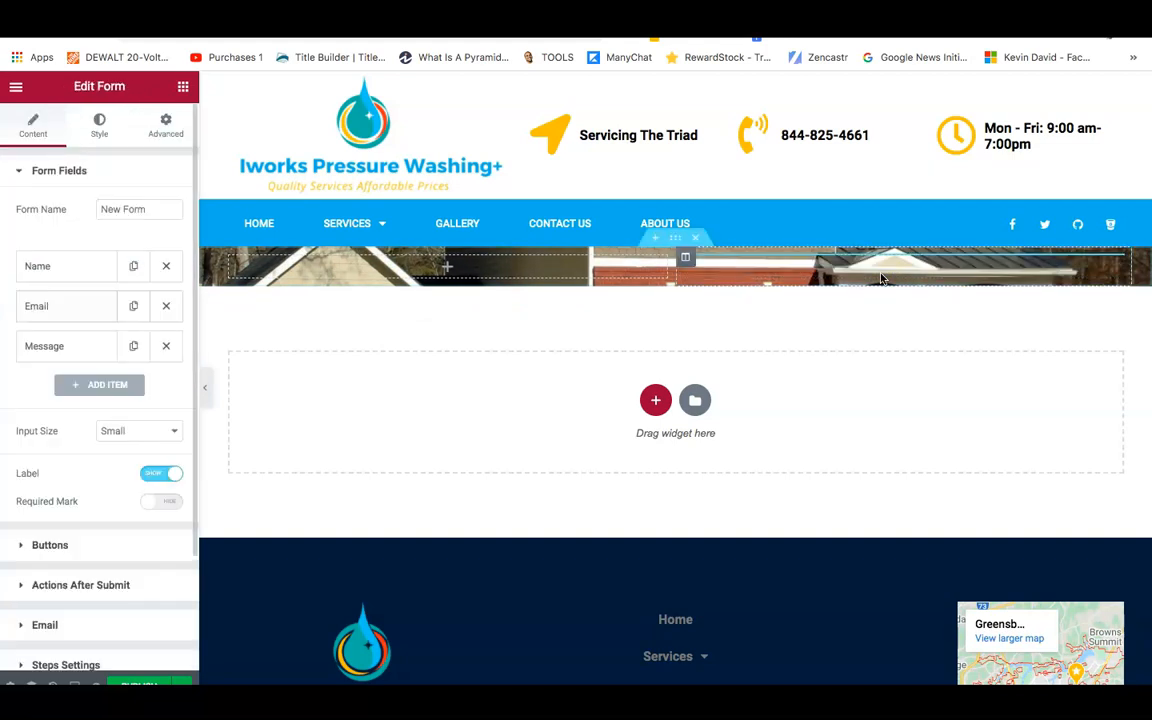
pyautogui.click(183, 87)
pyautogui.moveTo(138, 237); pyautogui.dragTo(828, 266)
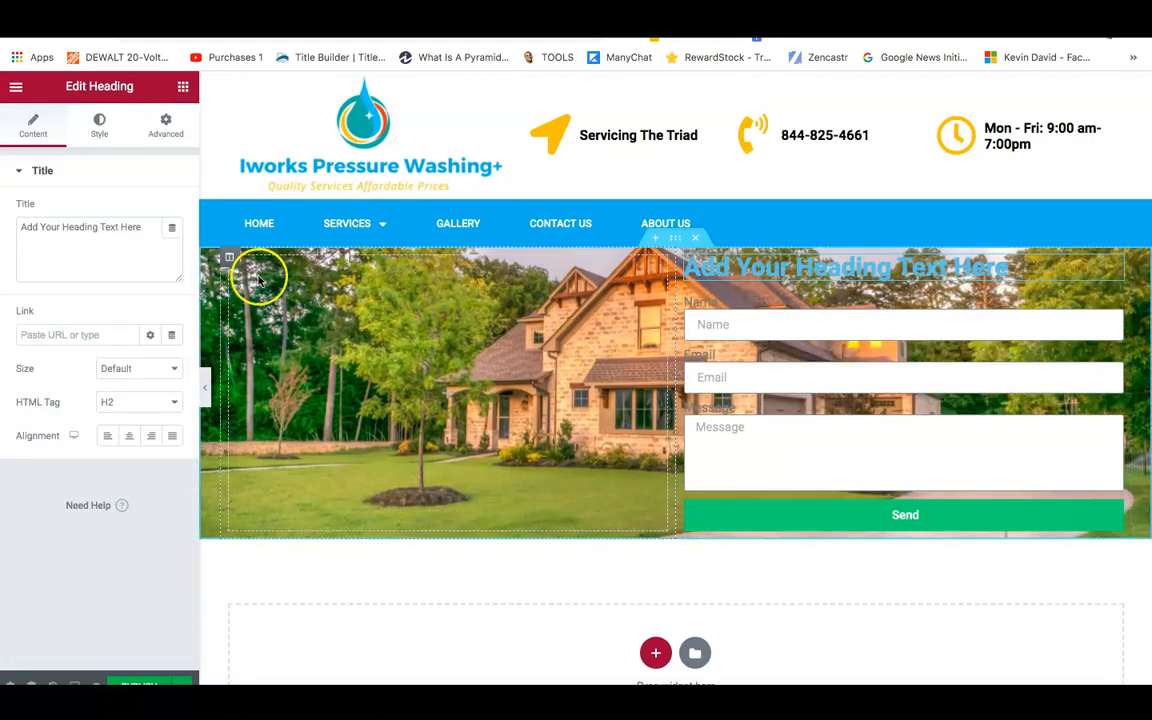
# Stack an animated headline, a heading and a text block in the hero's left column.
pyautogui.click(183, 88)
pyautogui.click(115, 213)
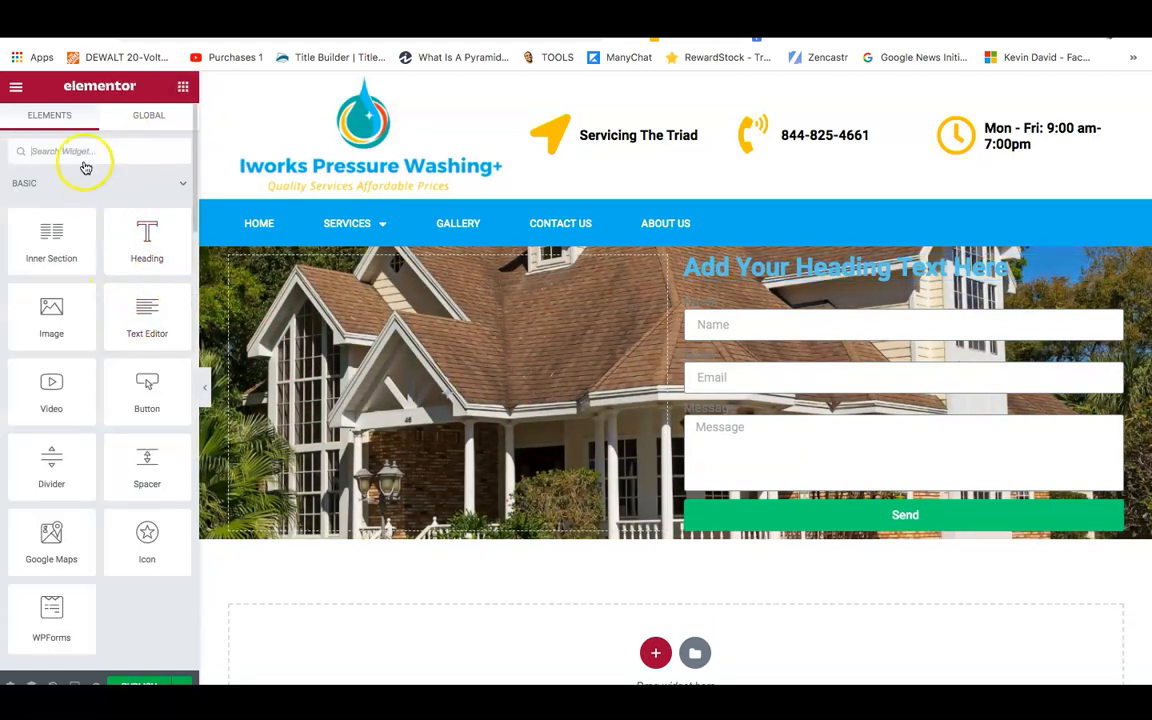
pyautogui.write('ani')
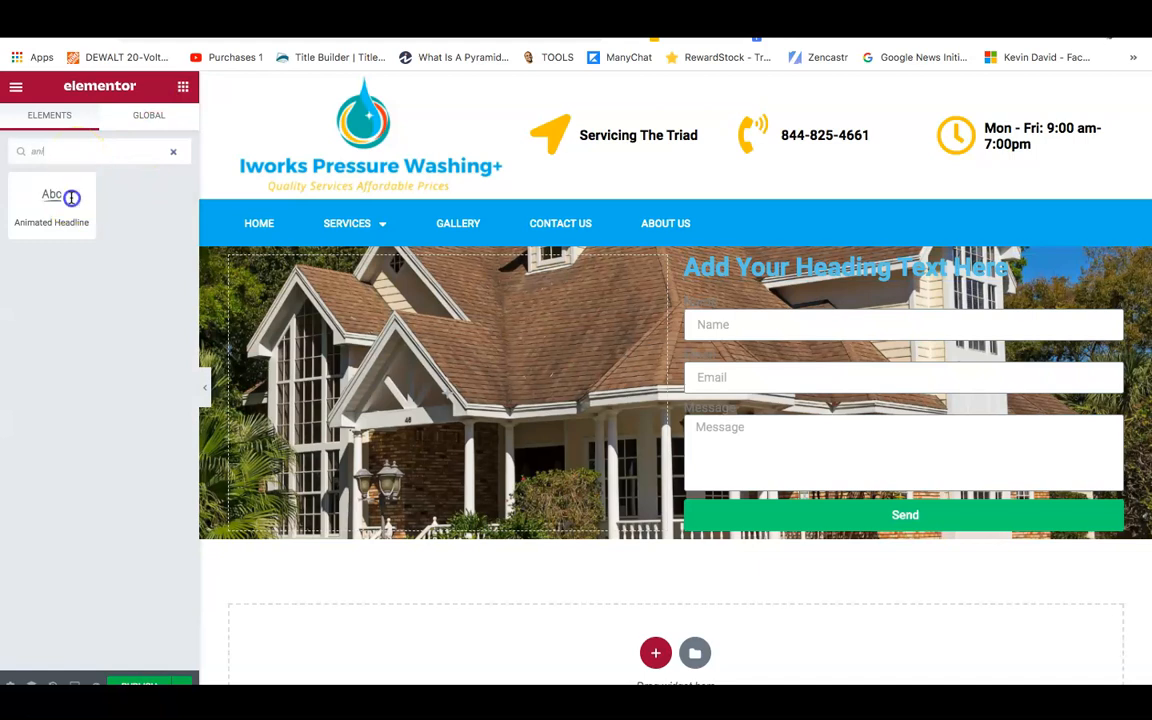
pyautogui.moveTo(85, 226); pyautogui.dragTo(412, 361)
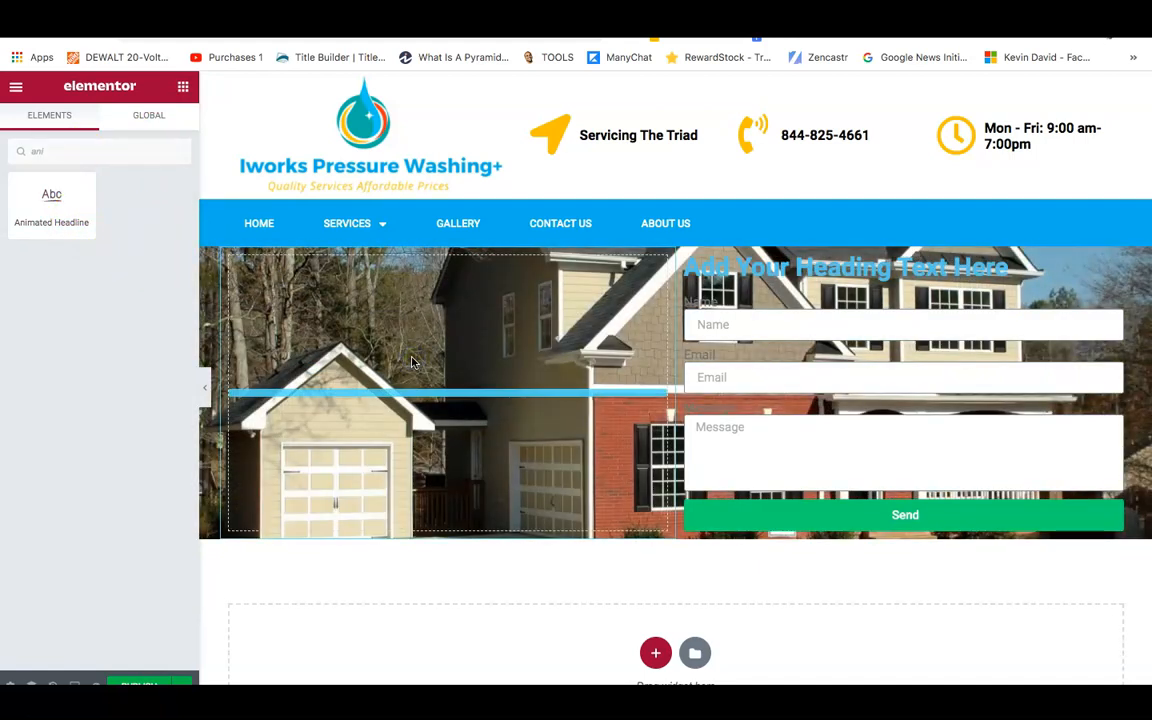
pyautogui.click(195, 96)
pyautogui.moveTo(147, 240); pyautogui.dragTo(416, 297)
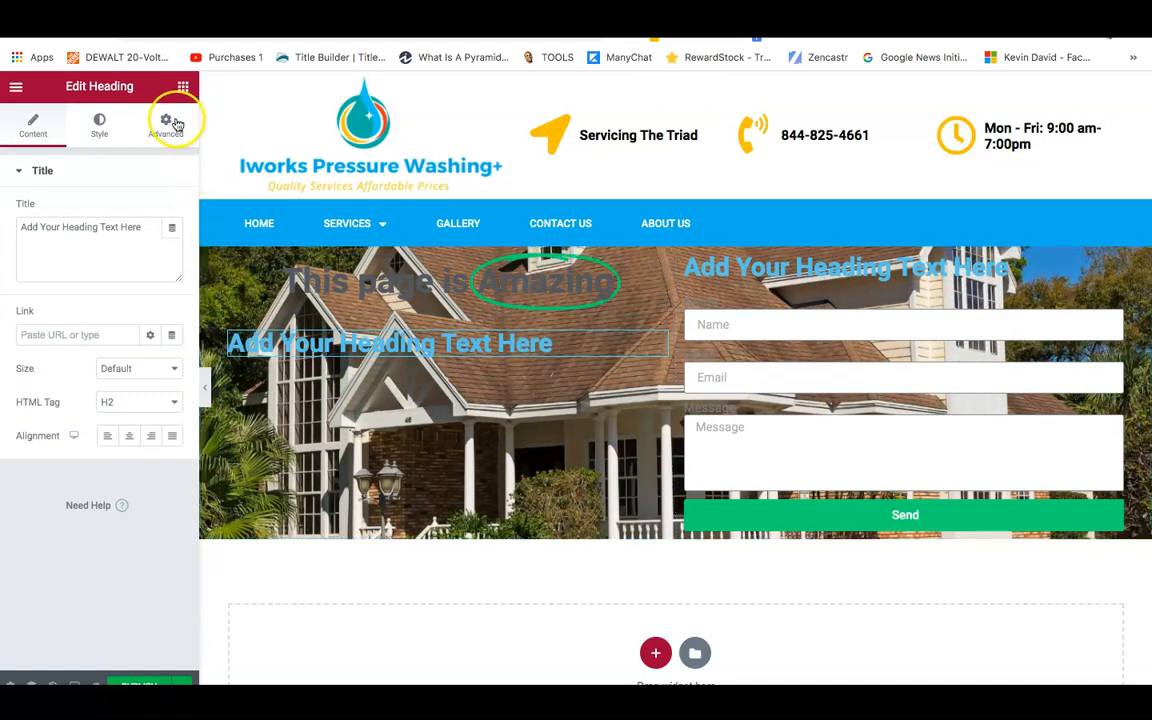
pyautogui.click(182, 90)
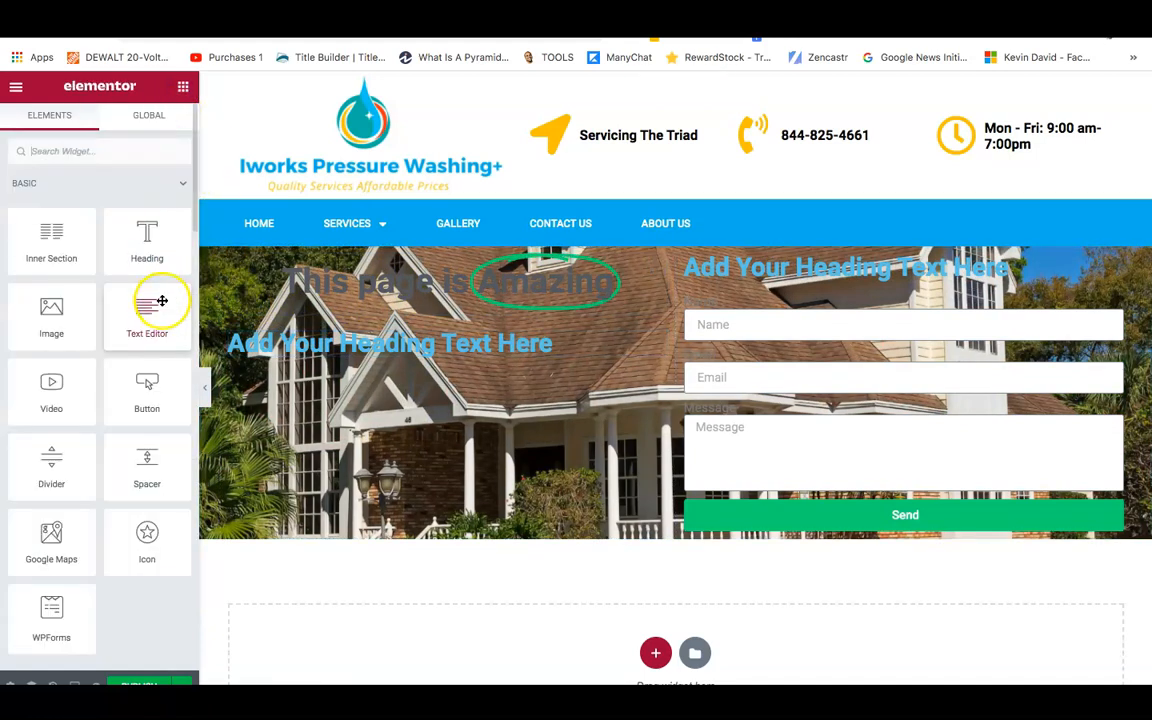
pyautogui.moveTo(143, 311); pyautogui.dragTo(379, 357)
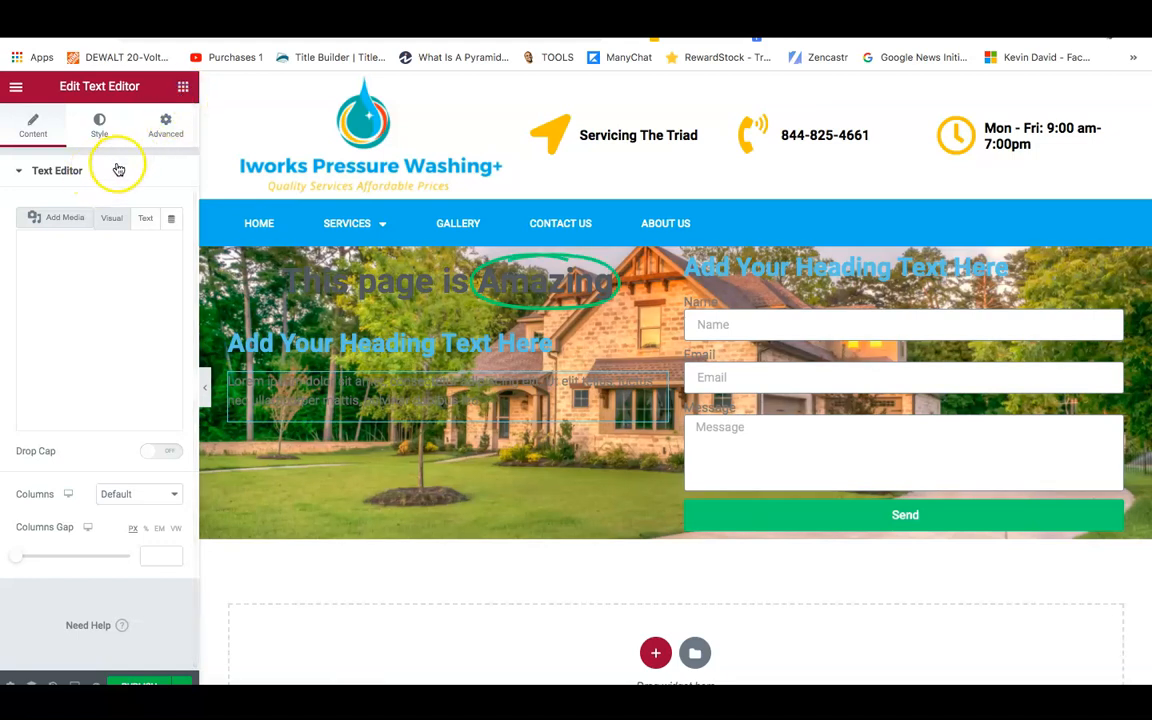
# Add a second animated headline below the left column's text block.
pyautogui.click(183, 88)
pyautogui.click(97, 150)
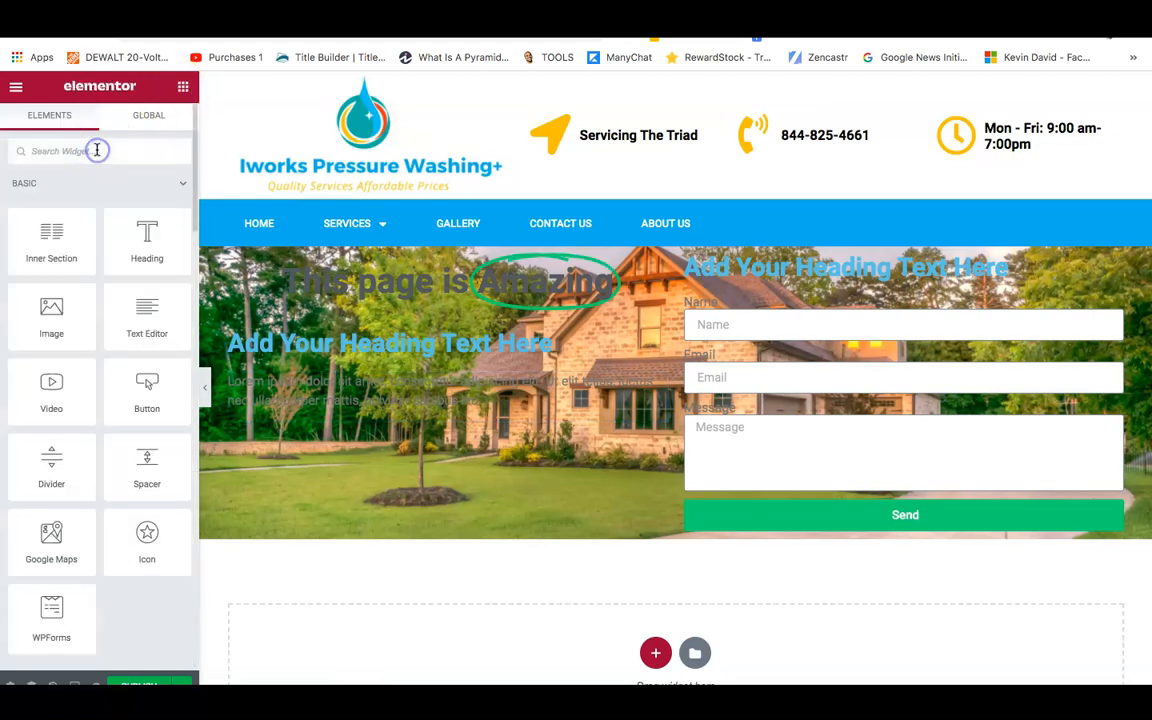
pyautogui.write('ani')
pyautogui.moveTo(85, 200); pyautogui.dragTo(413, 424)
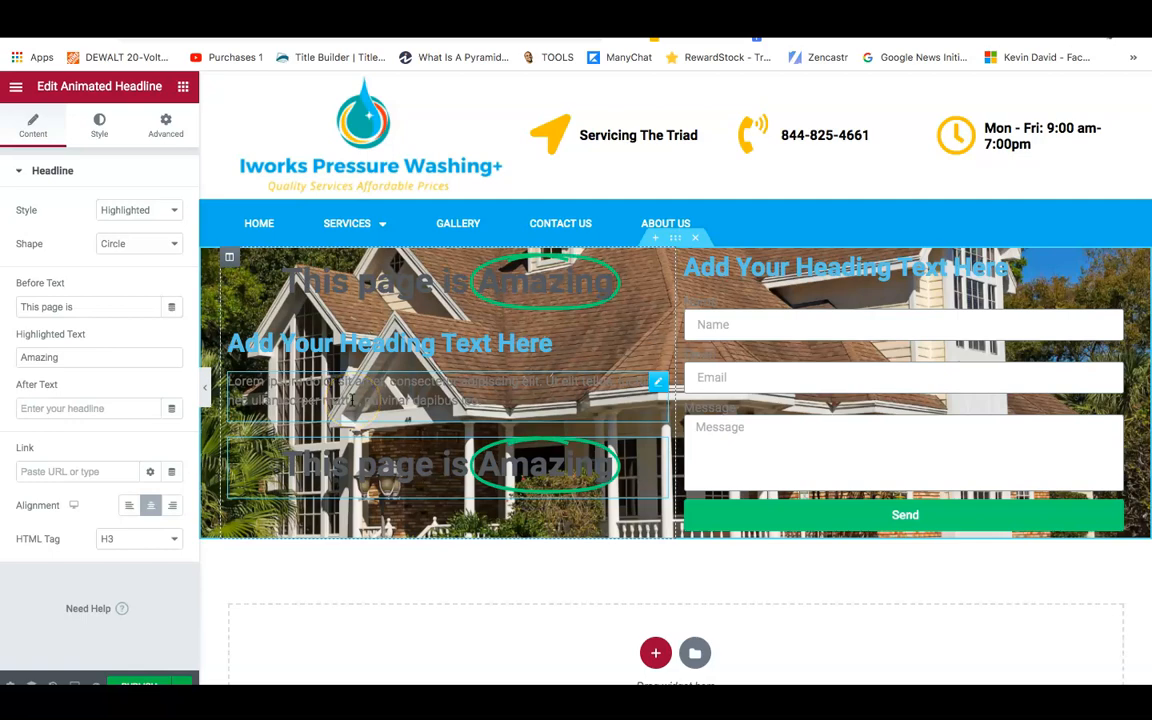
pyautogui.click(728, 373)
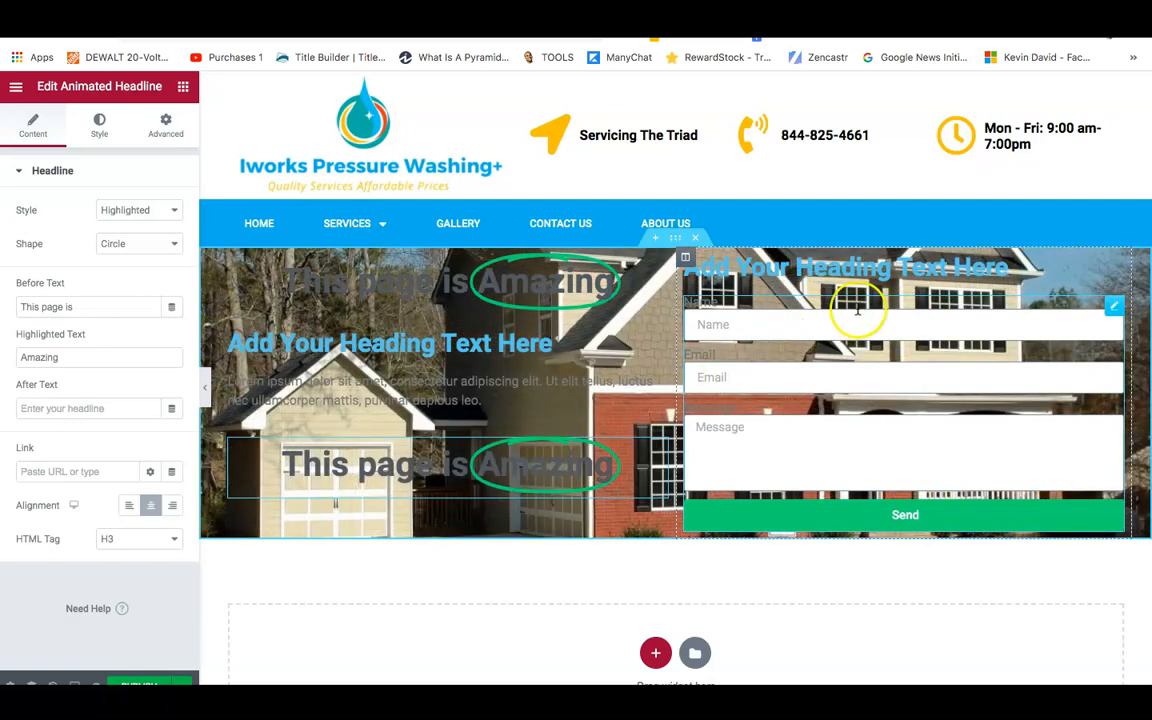
# Retitle the form heading 'Quick Quote Request' and centre it.
pyautogui.click(839, 265)
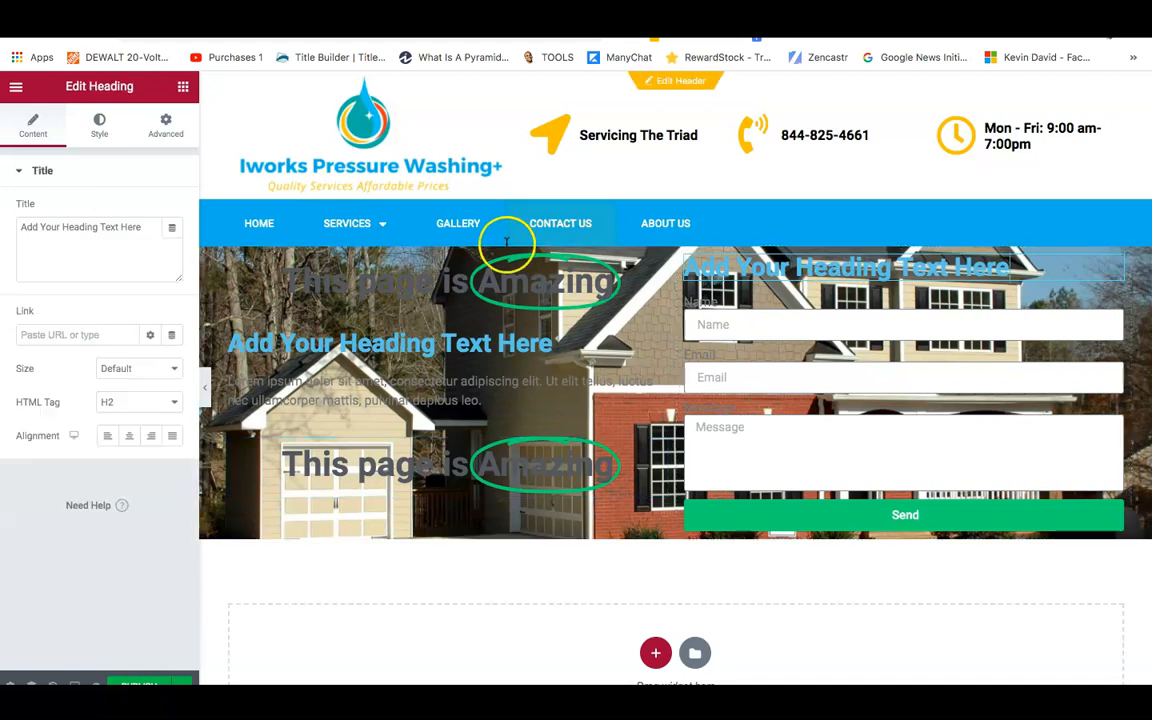
pyautogui.click(93, 217)
pyautogui.tripleClick(95, 224)
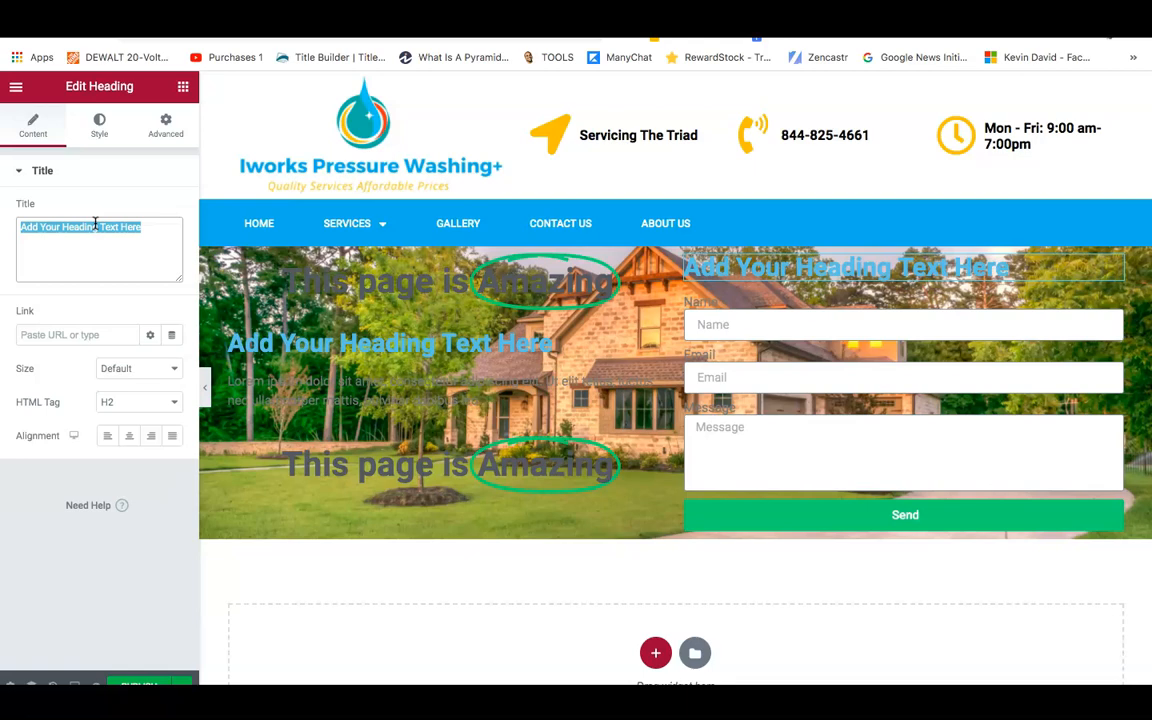
pyautogui.write('Quo')
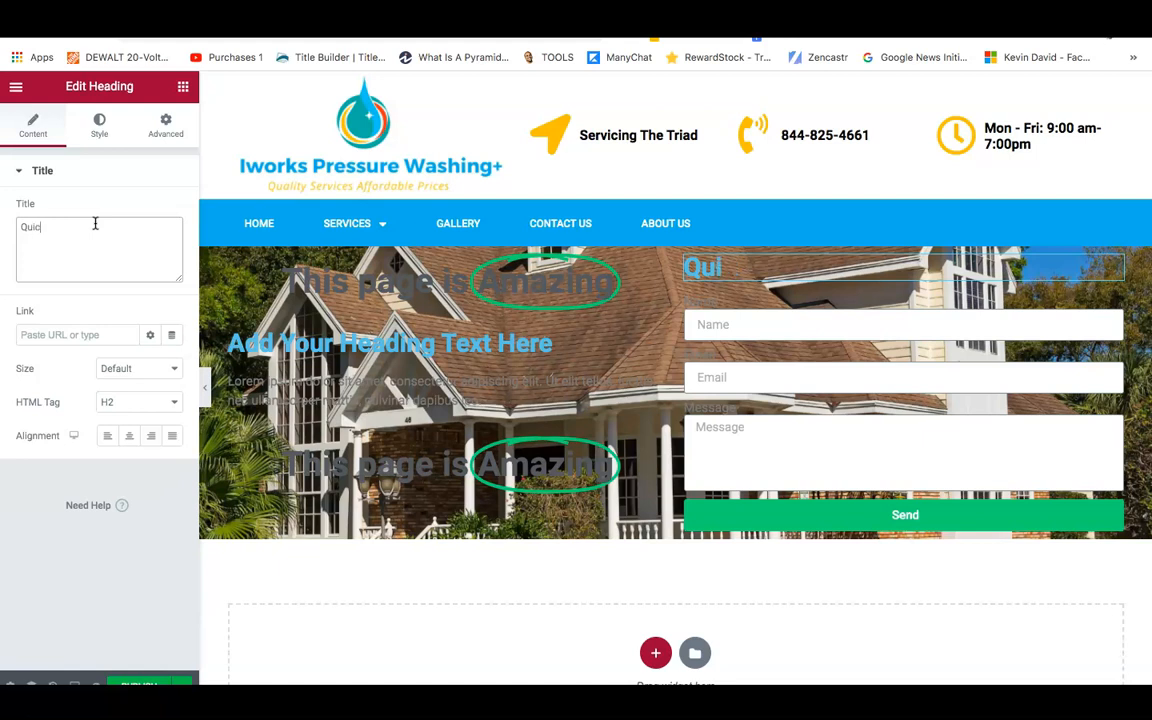
pyautogui.write('ote Request')
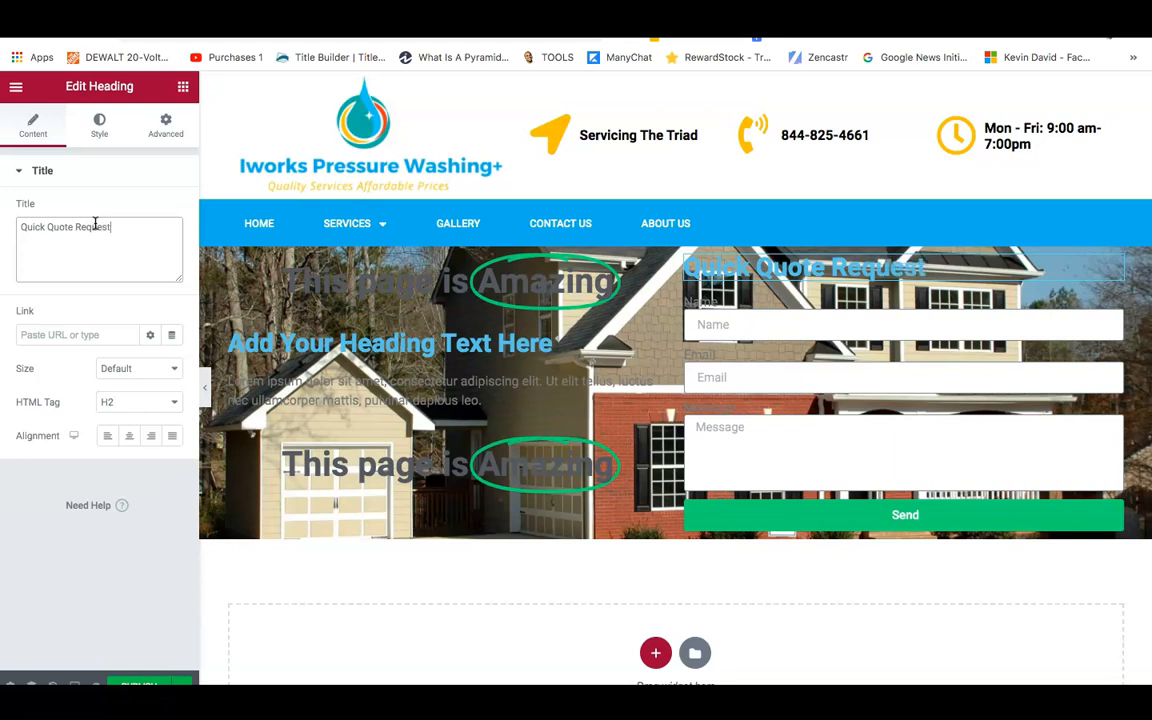
pyautogui.click(128, 437)
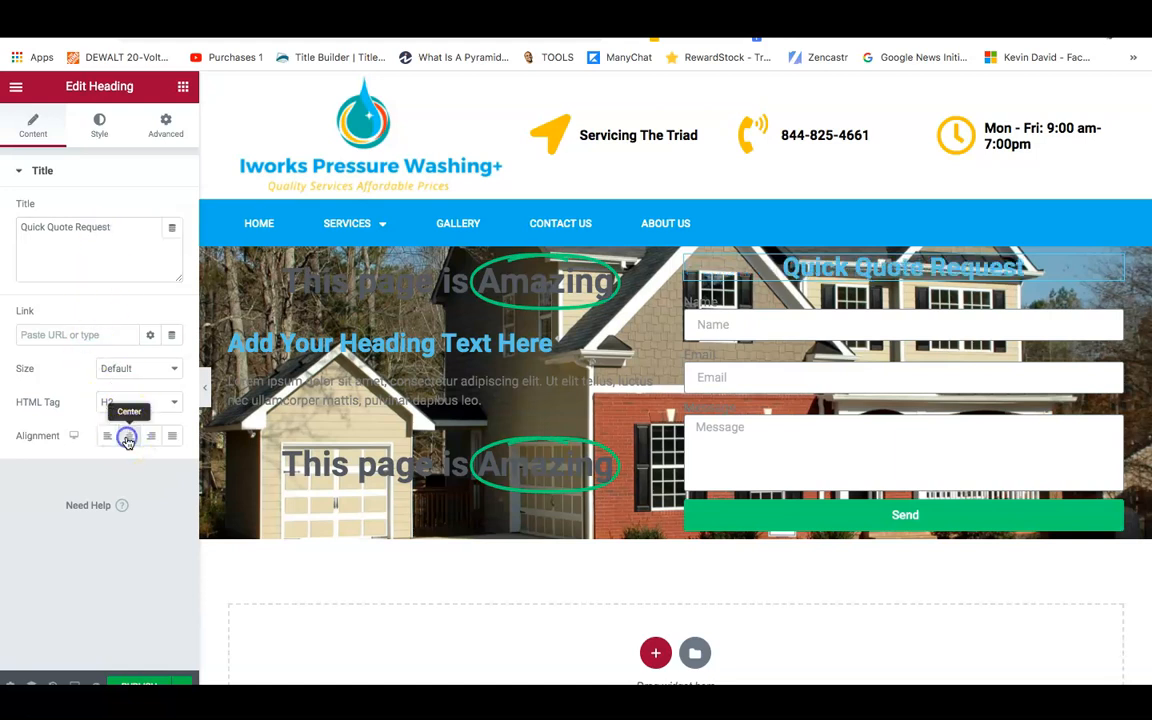
# Make the heading's text colour white.
pyautogui.click(92, 134)
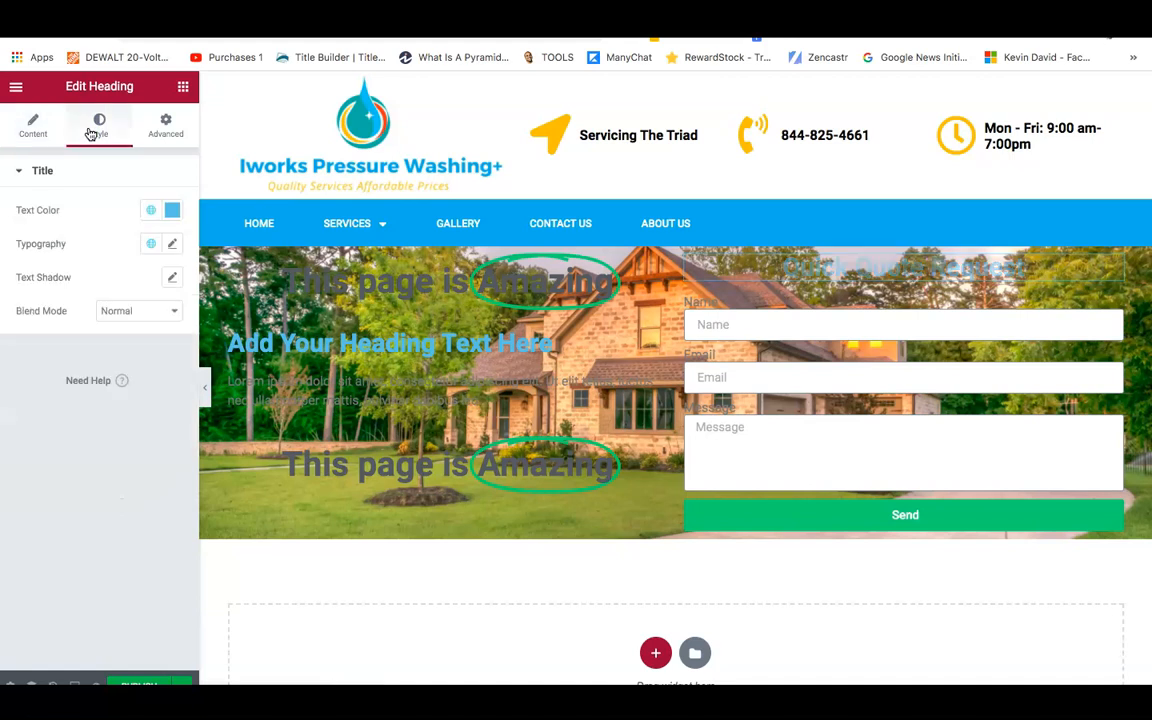
pyautogui.click(173, 213)
pyautogui.moveTo(185, 285); pyautogui.dragTo(90, 263)
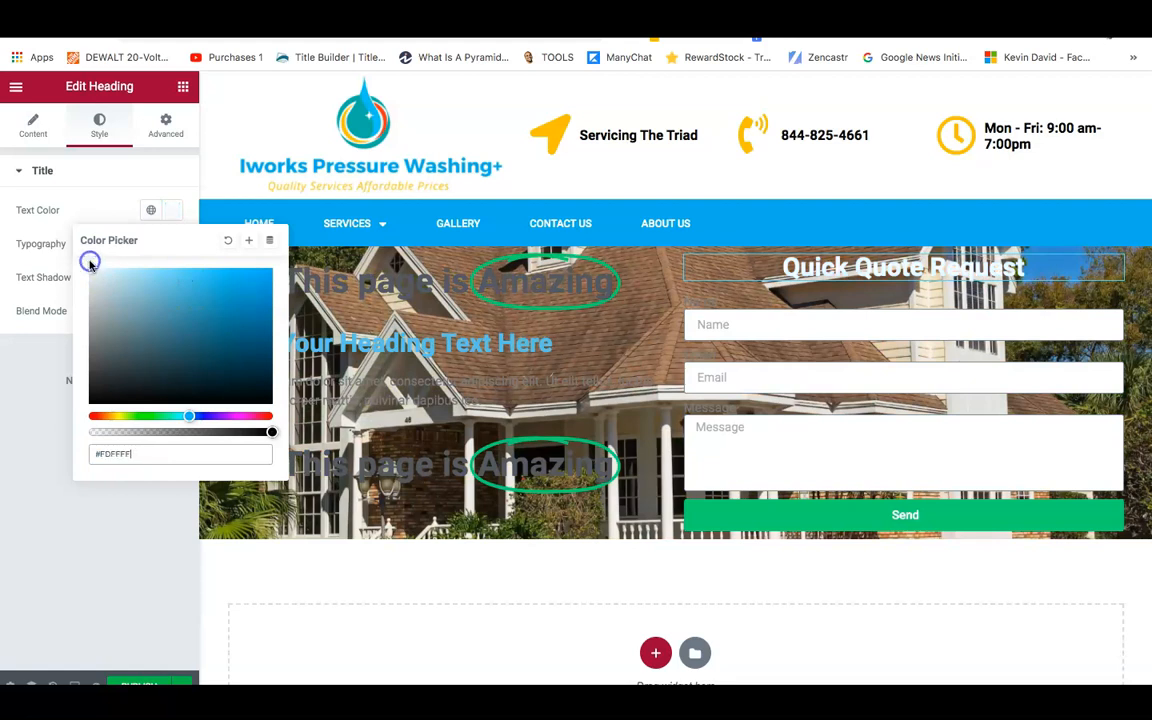
pyautogui.click(9, 321)
# Give the heading a fully opaque black text shadow with blur 26.
pyautogui.click(173, 279)
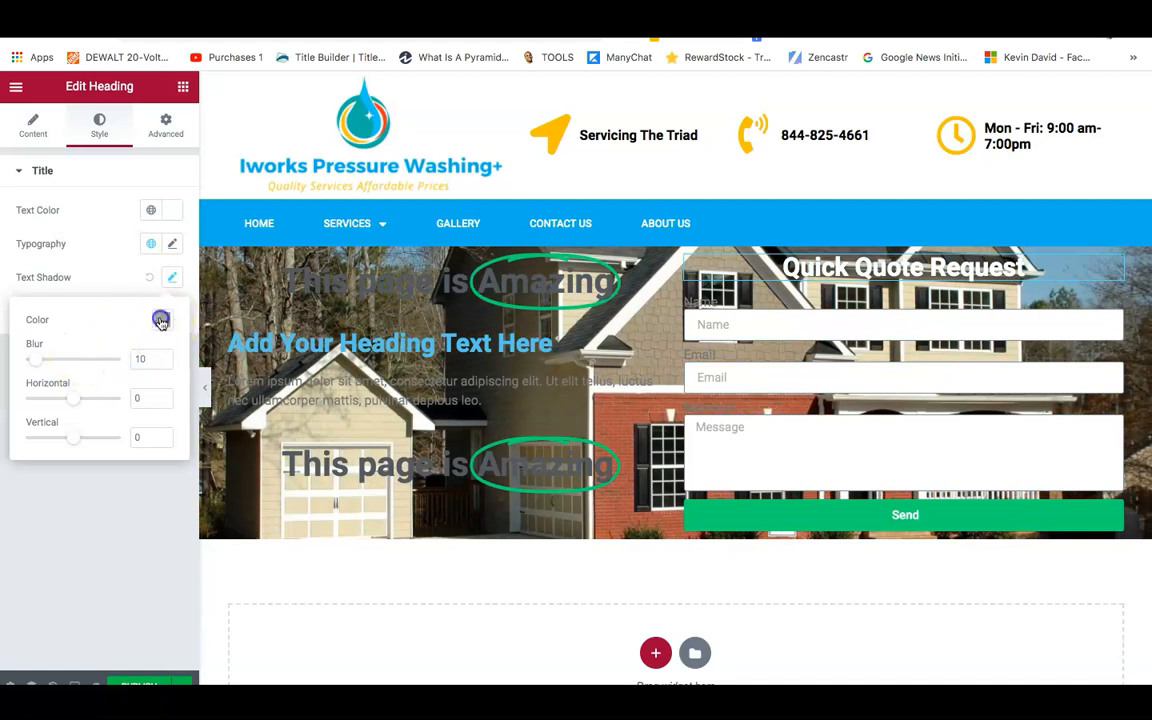
pyautogui.click(160, 320)
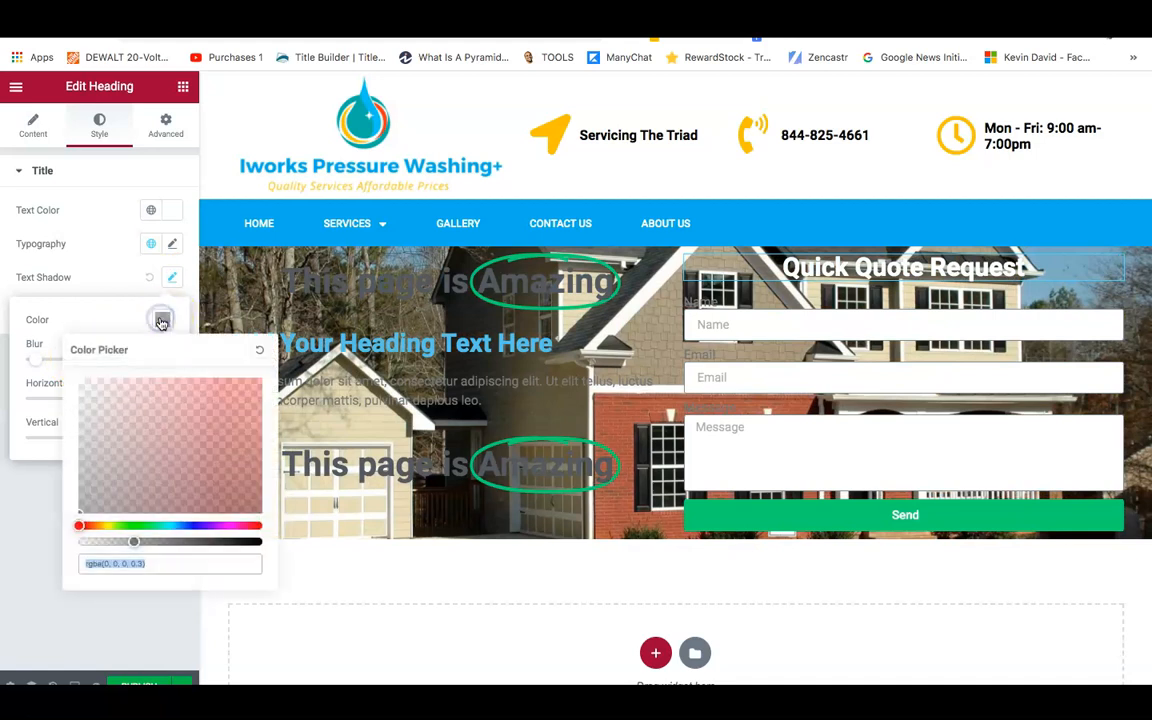
pyautogui.click(136, 541)
pyautogui.moveTo(131, 541); pyautogui.dragTo(262, 553)
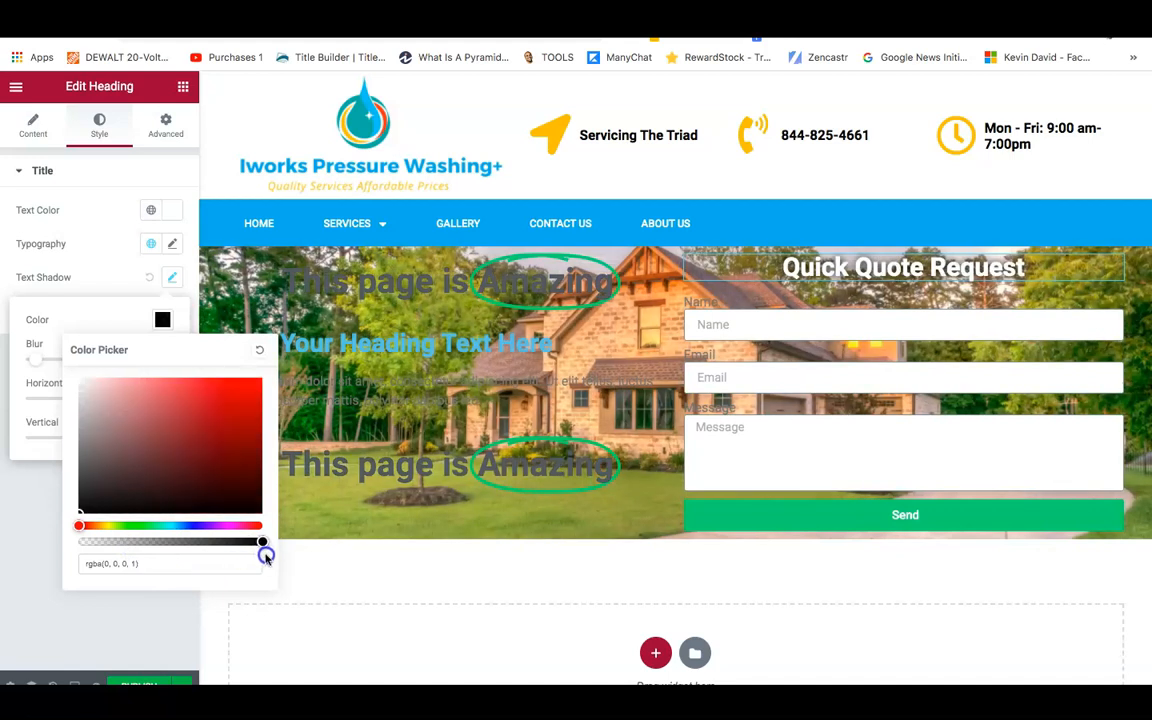
pyautogui.click(5, 561)
pyautogui.click(171, 276)
pyautogui.moveTo(41, 355); pyautogui.dragTo(52, 363)
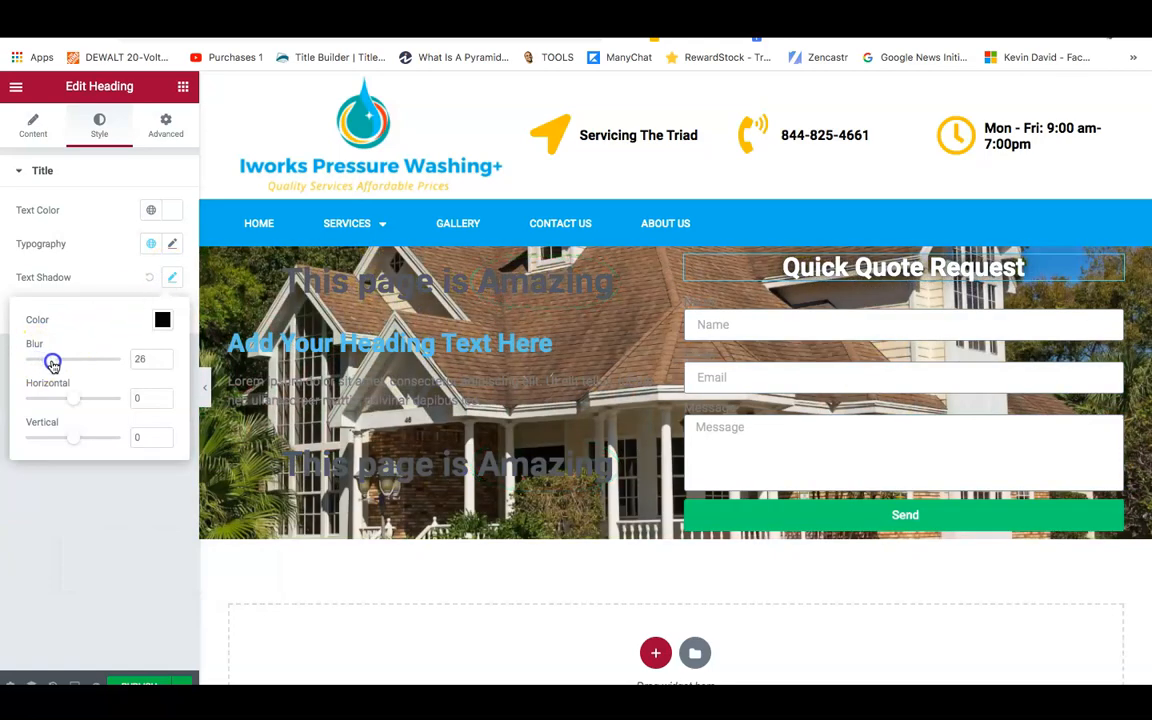
pyautogui.click(21, 472)
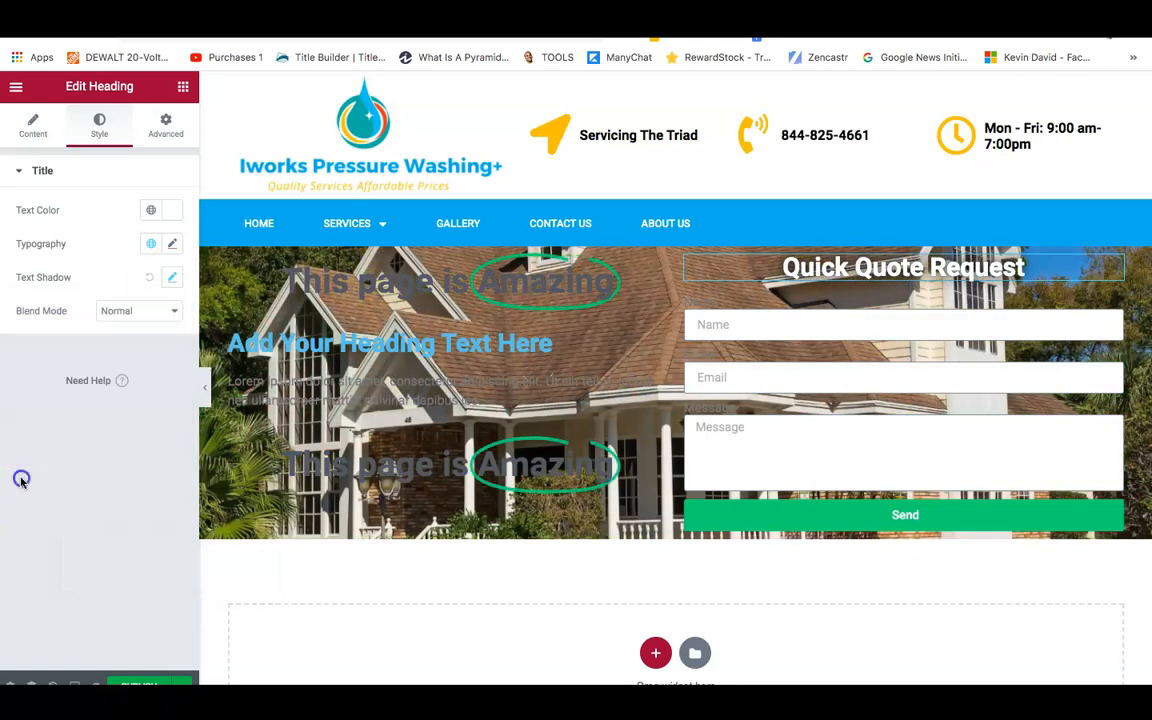
# Set the heading's typography size to 40 px.
pyautogui.click(170, 245)
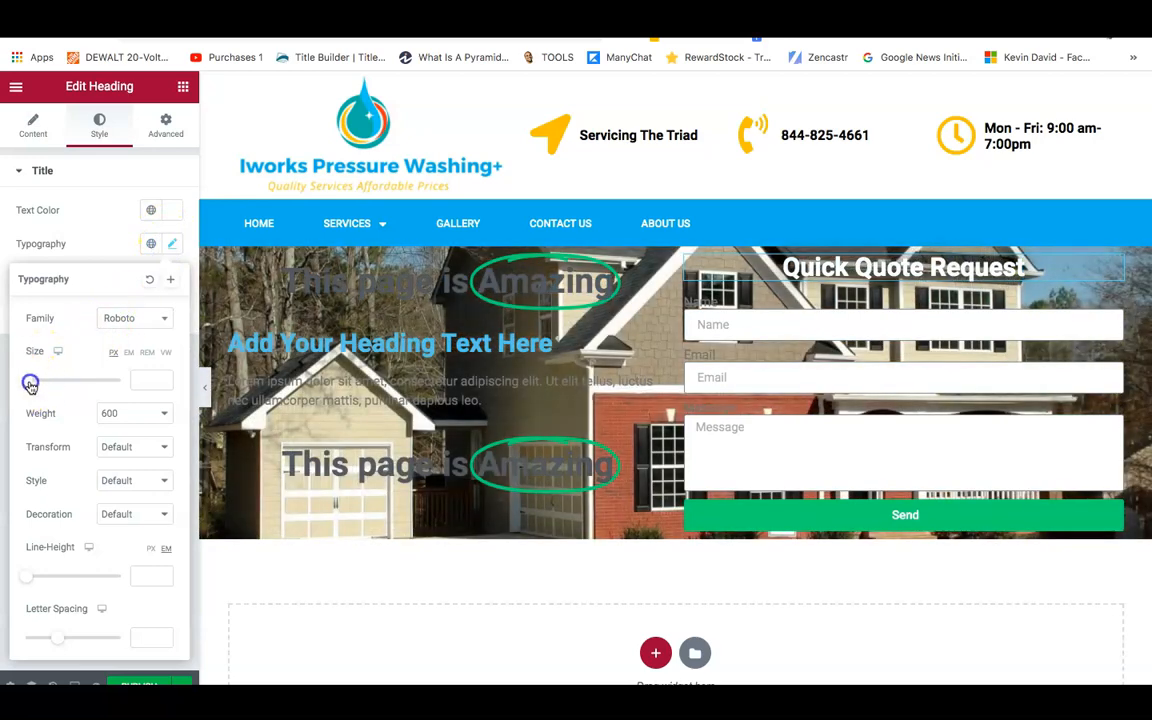
pyautogui.moveTo(30, 385); pyautogui.dragTo(45, 389)
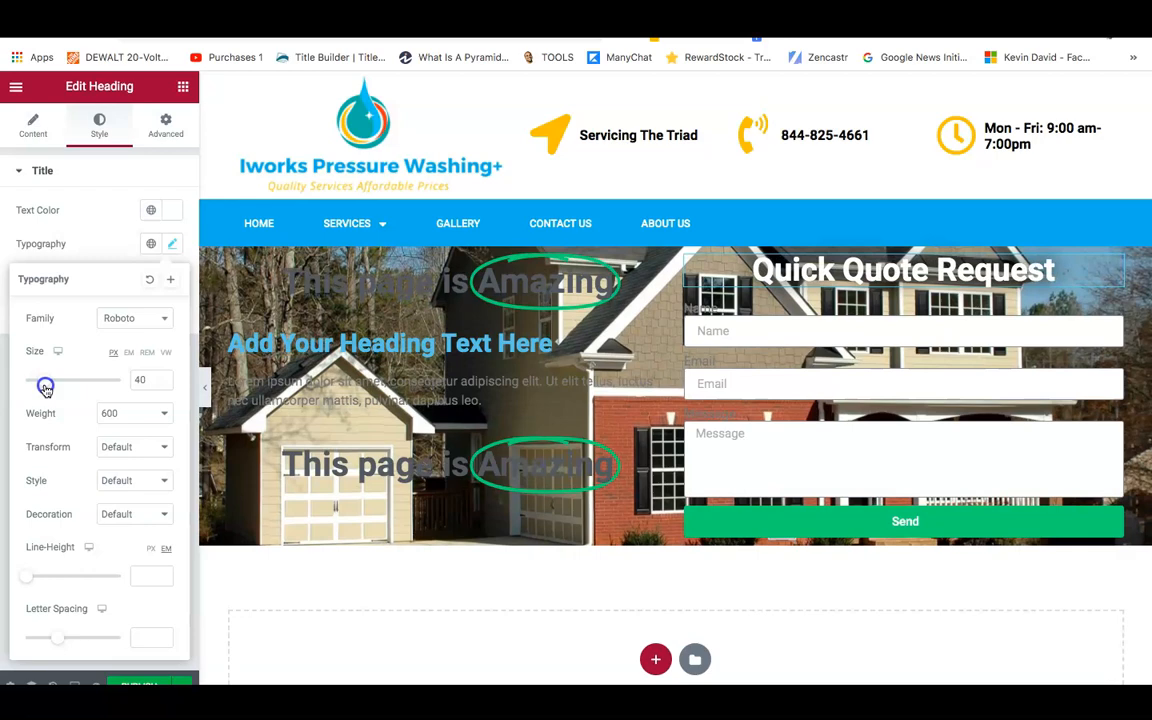
pyautogui.click(172, 244)
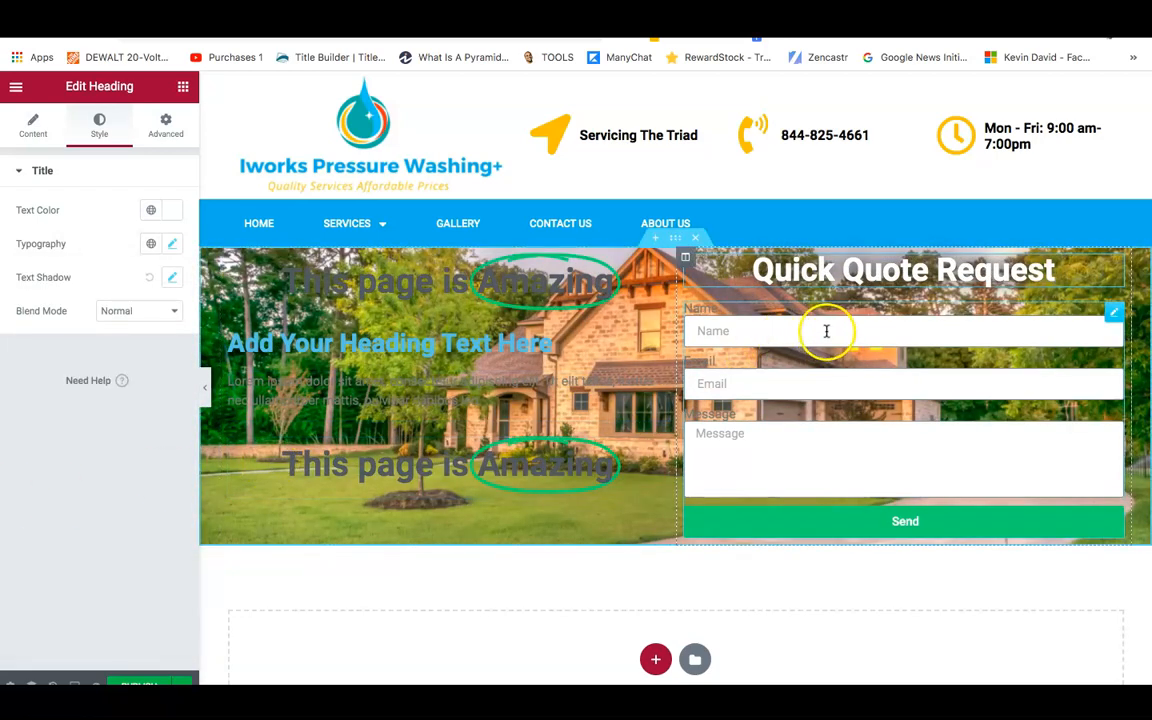
# Open the quote form for editing and delete its Message field.
pyautogui.rightClick(1112, 313)
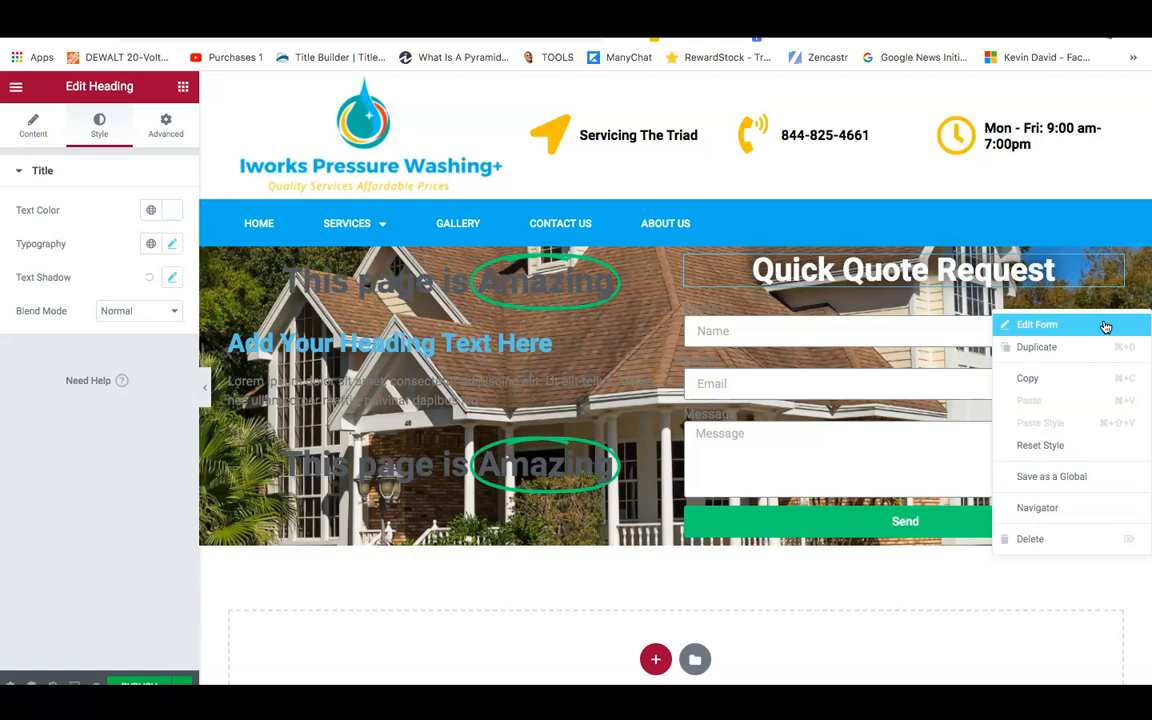
pyautogui.click(1029, 327)
pyautogui.moveTo(1029, 329); pyautogui.dragTo(987, 327)
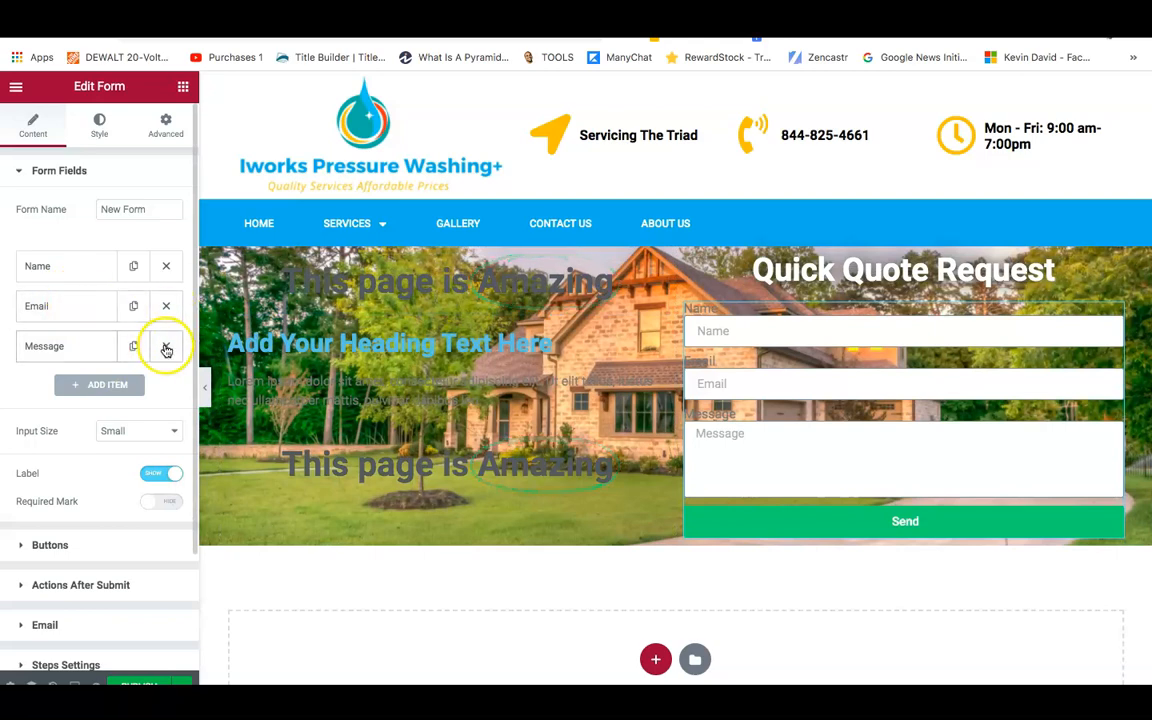
pyautogui.click(166, 347)
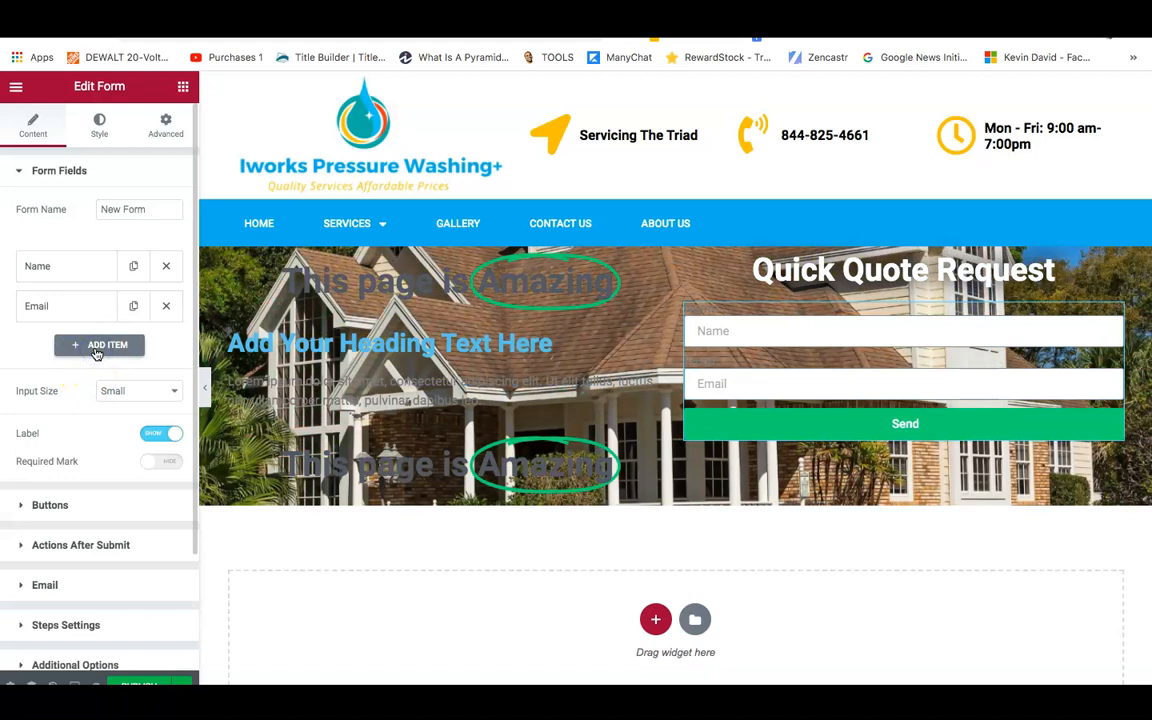
# Add a new third form field labelled 'Phone'.
pyautogui.click(96, 350)
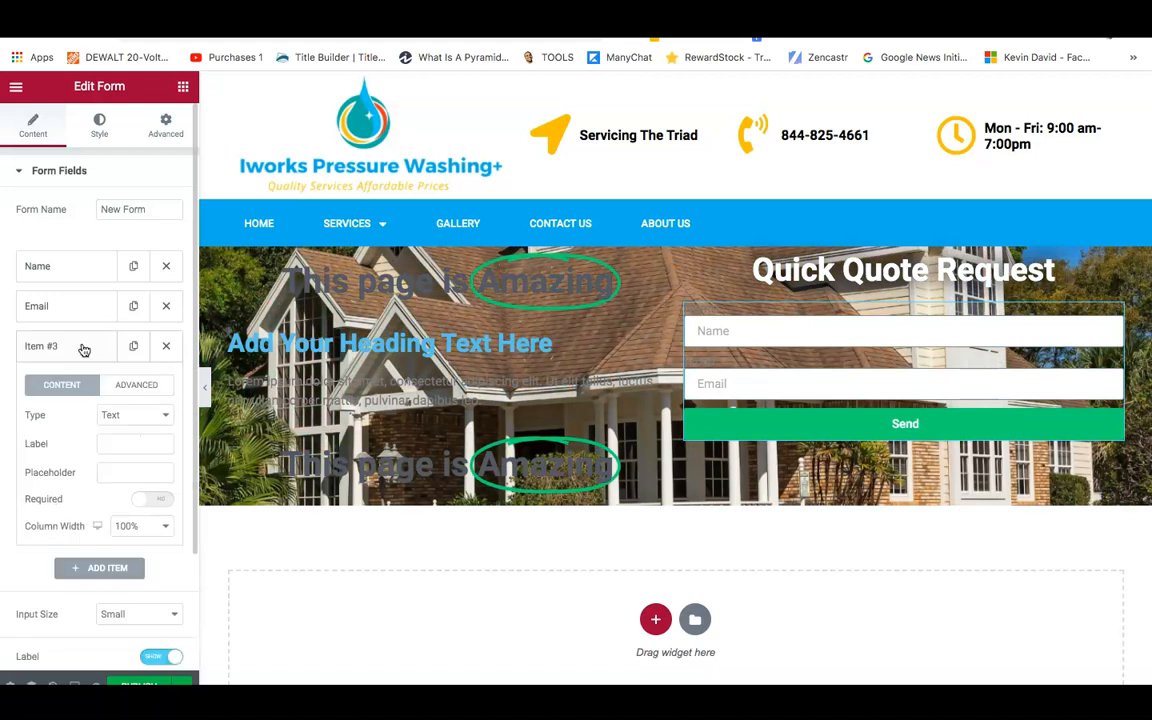
pyautogui.click(112, 442)
pyautogui.write('Pho')
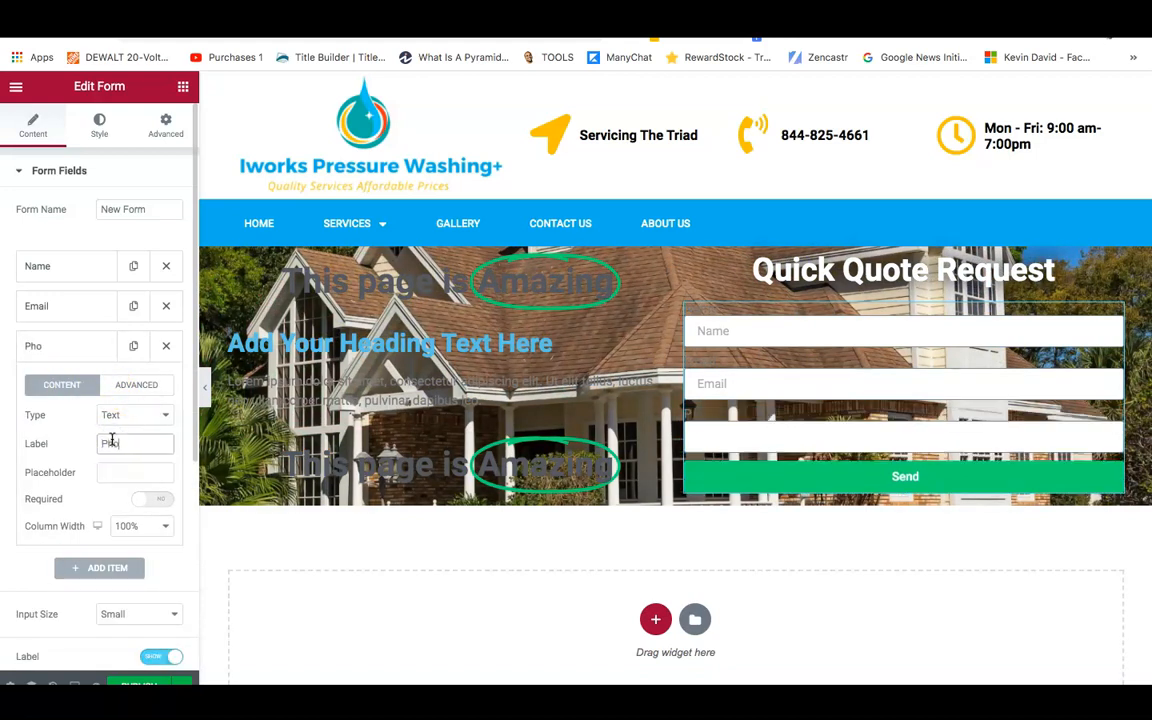
pyautogui.write('ne')
pyautogui.click(120, 470)
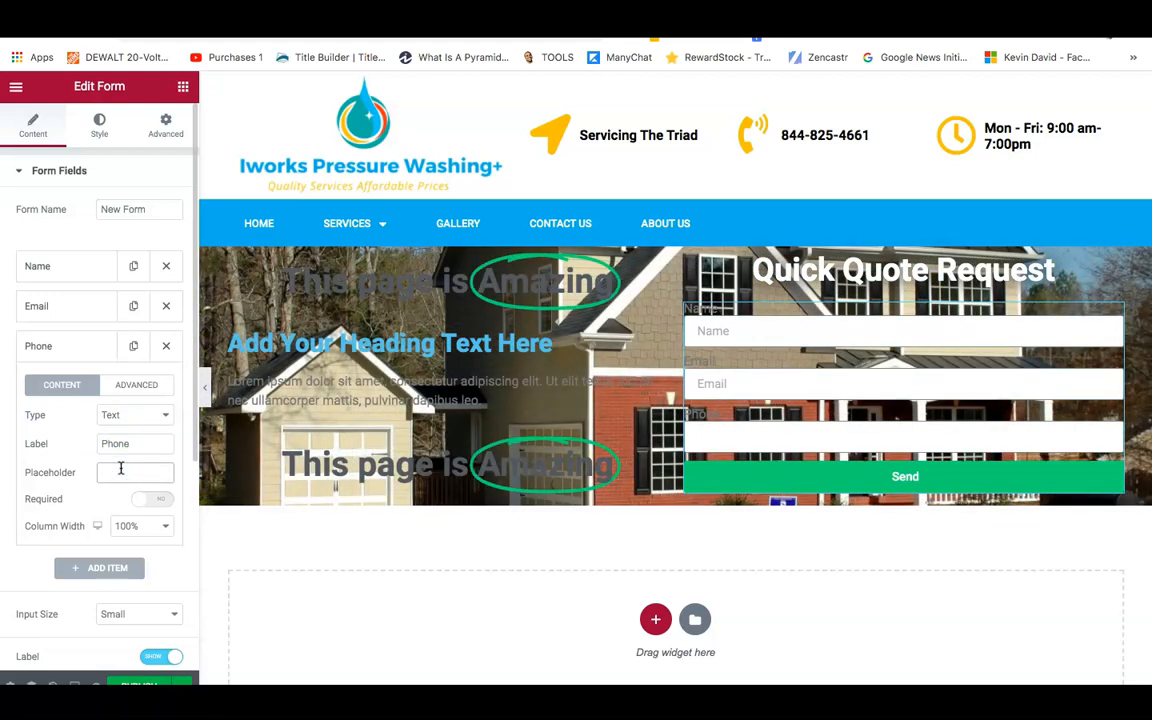
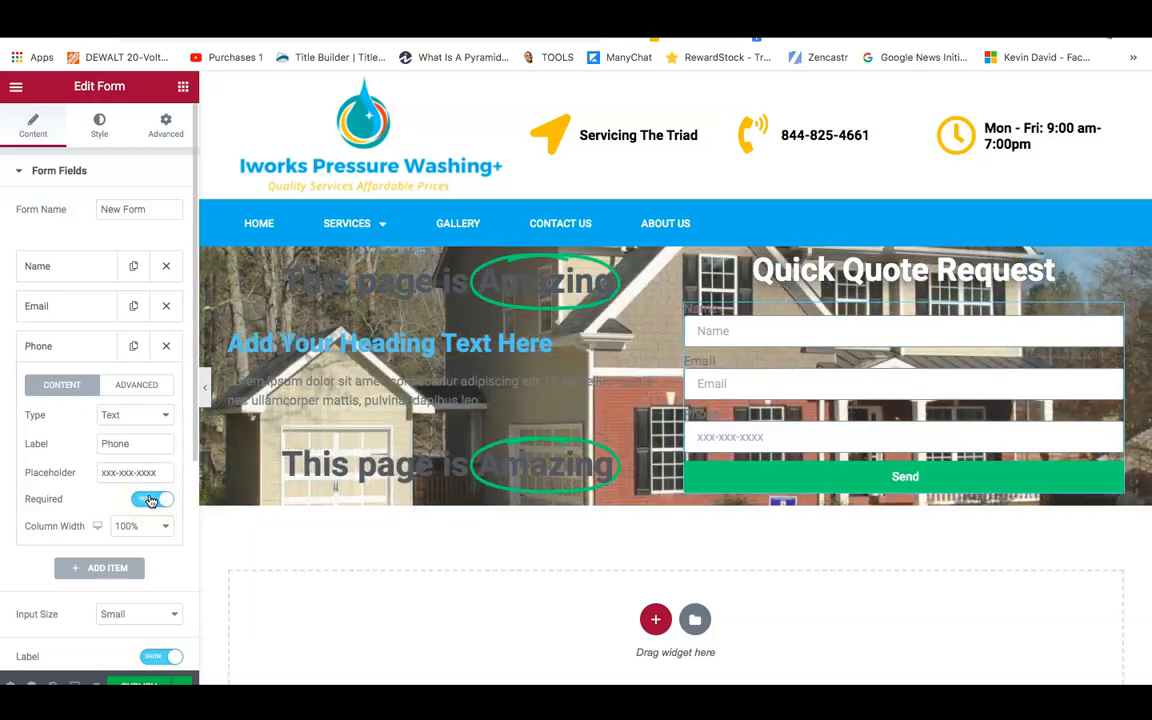
# Add a new blank Item #4 below the Phone field in Form Fields.
pyautogui.click(69, 577)
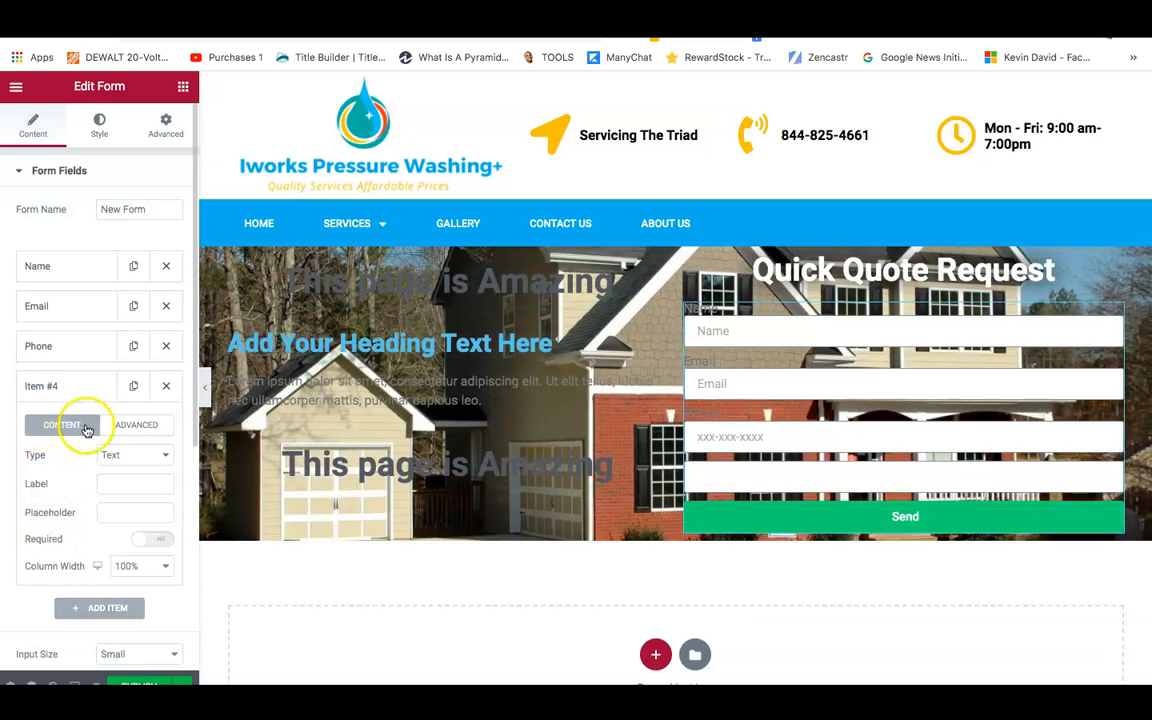
# Make Item #4 a Select field labelled 'Property Type'.
pyautogui.click(112, 456)
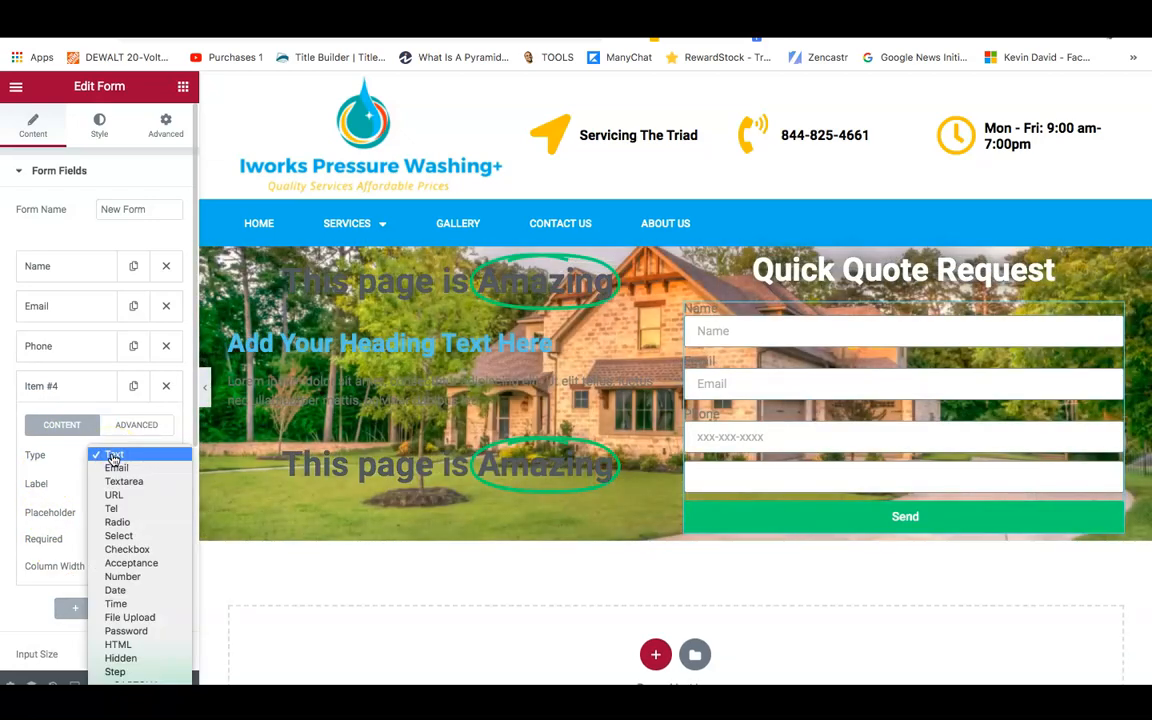
pyautogui.click(110, 484)
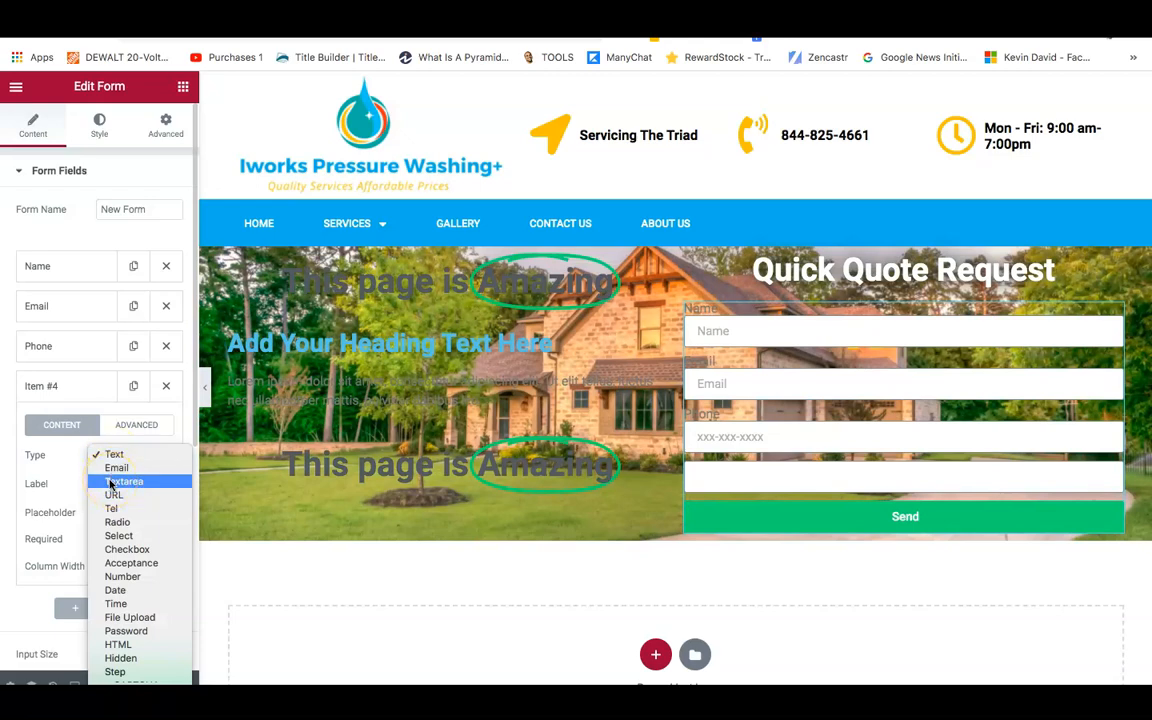
pyautogui.click(110, 538)
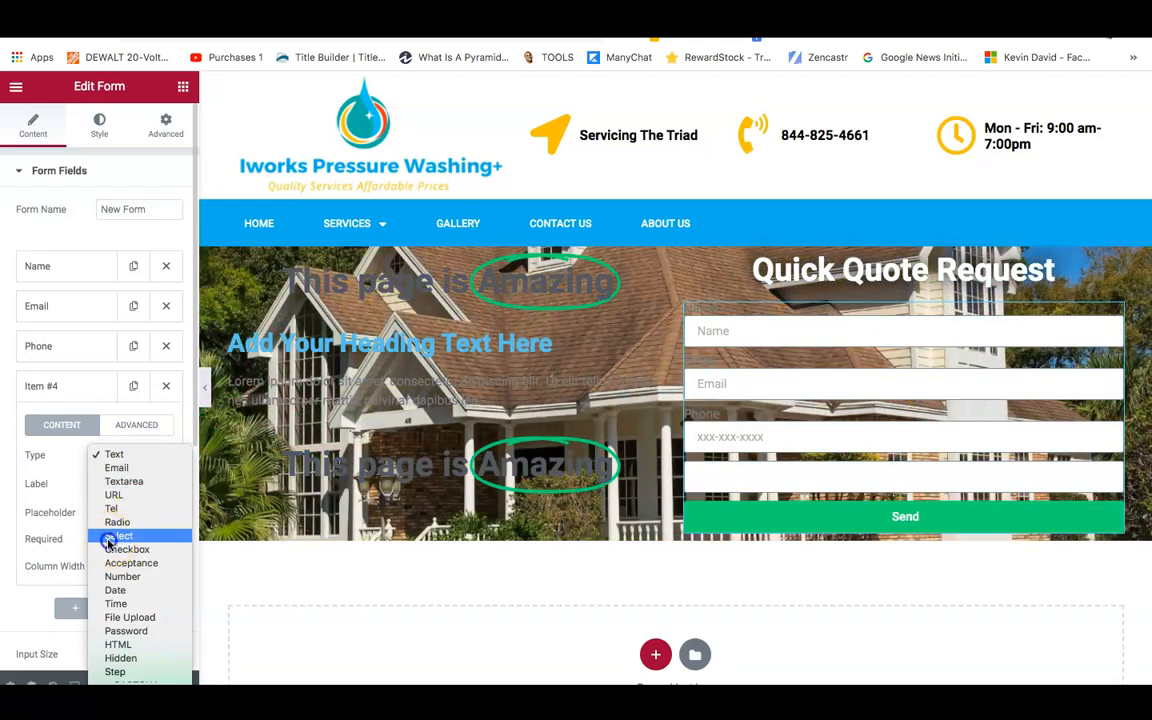
pyautogui.click(116, 483)
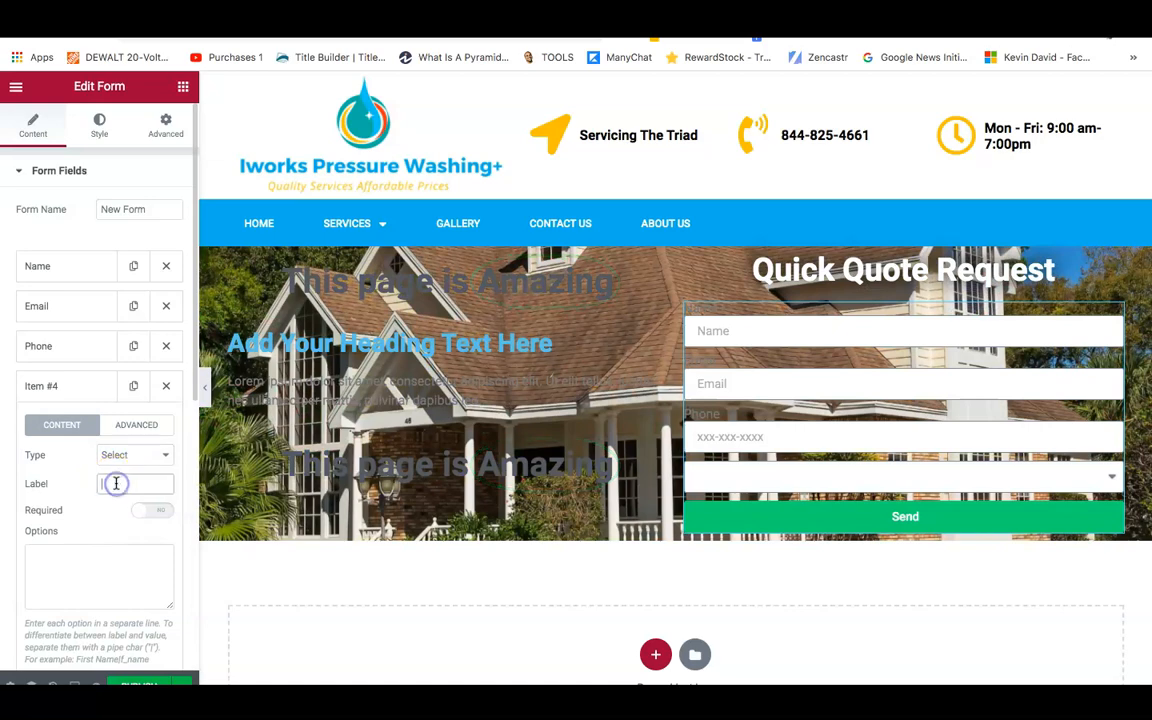
pyautogui.write('P')
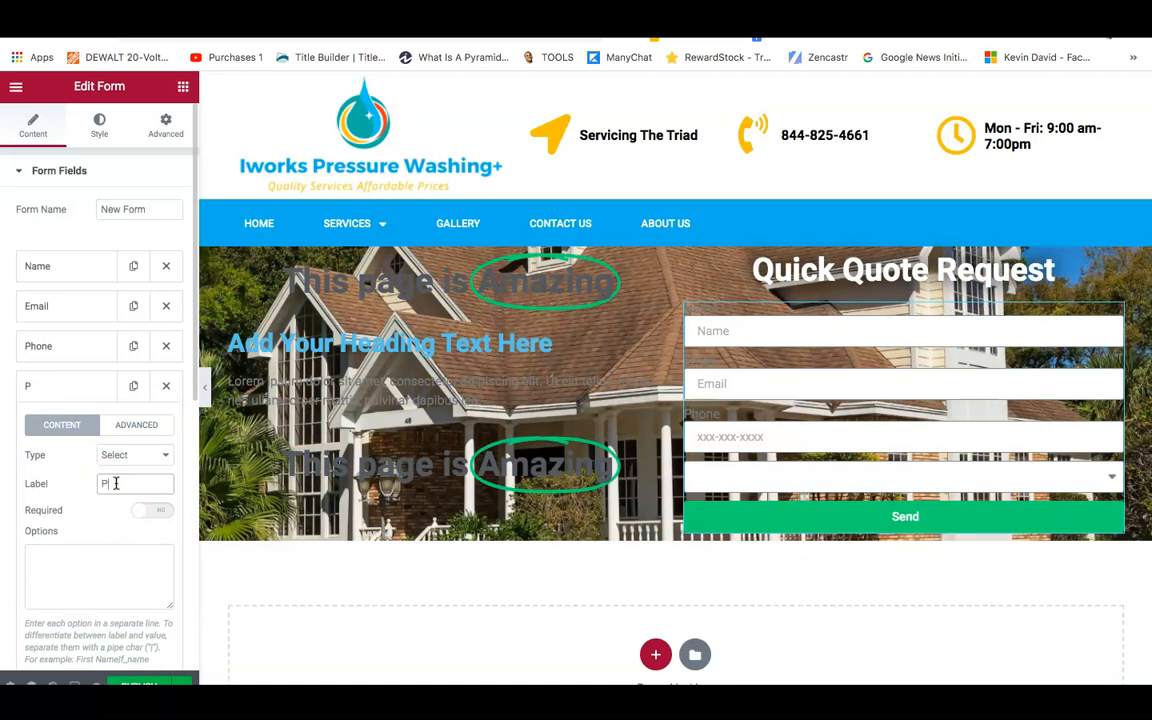
pyautogui.write('ropery Type')
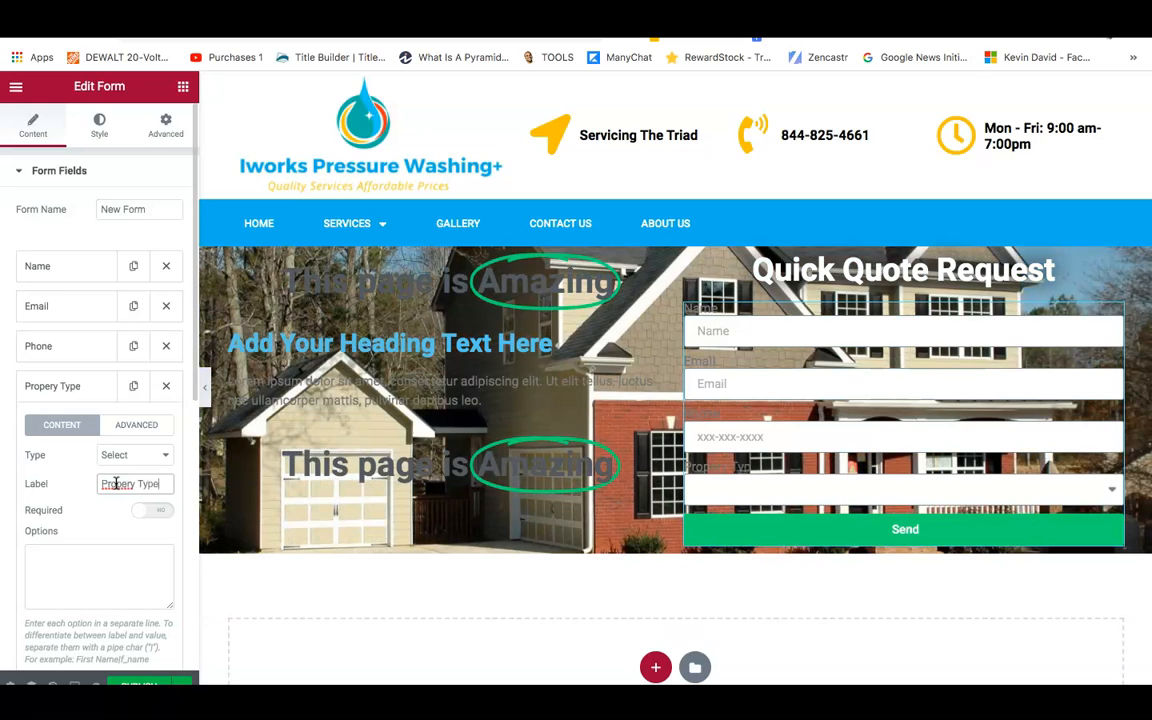
pyautogui.click(120, 484)
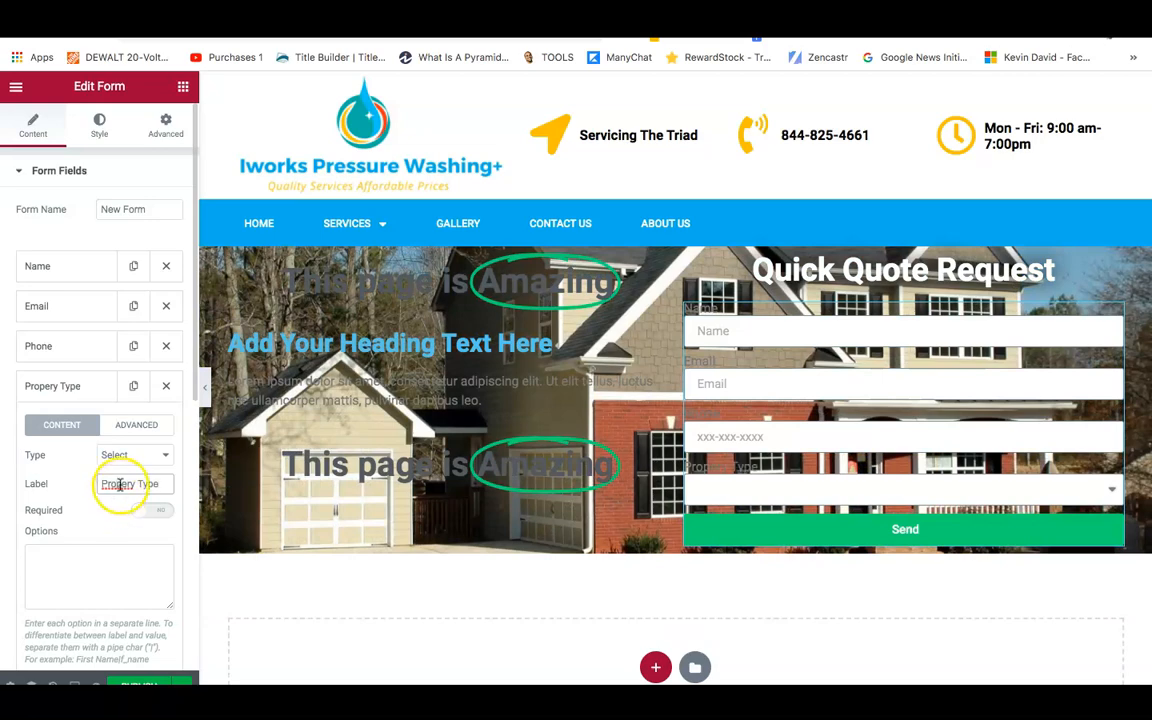
pyautogui.click(127, 484)
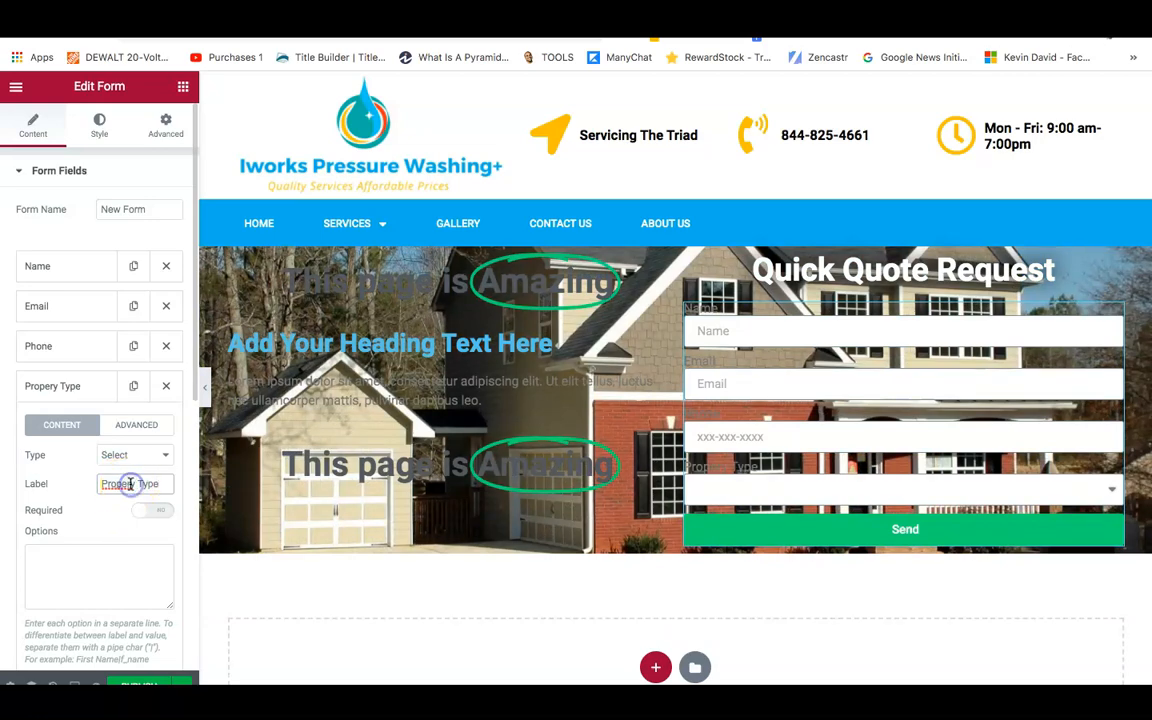
pyautogui.write('t')
# Give the dropdown the options Residential, Commercial and Multi-Unit, one per line.
pyautogui.click(72, 555)
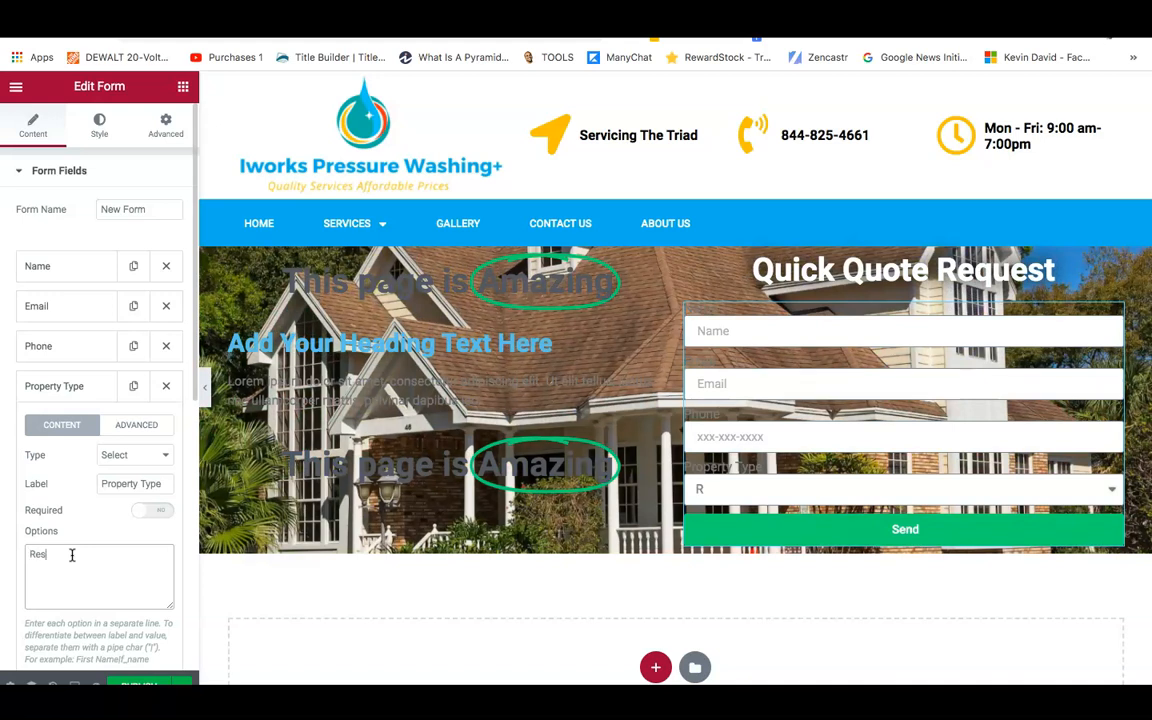
pyautogui.write('Residential')
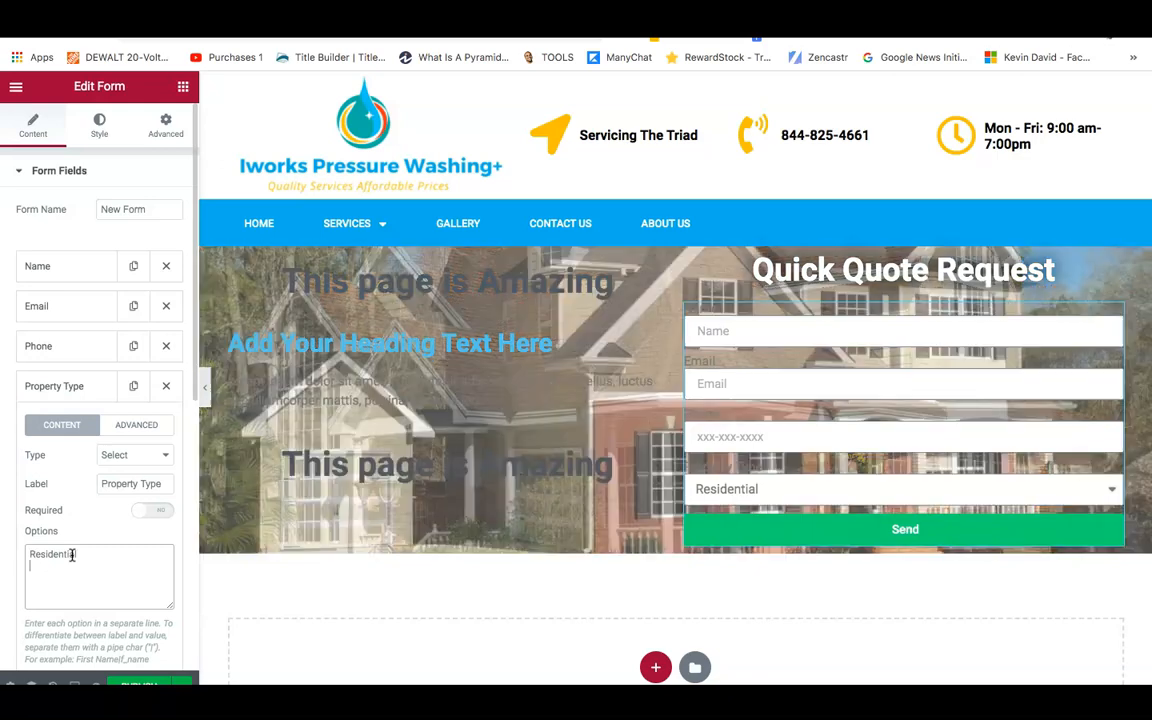
pyautogui.press('Return')
pyautogui.write('Commercia')
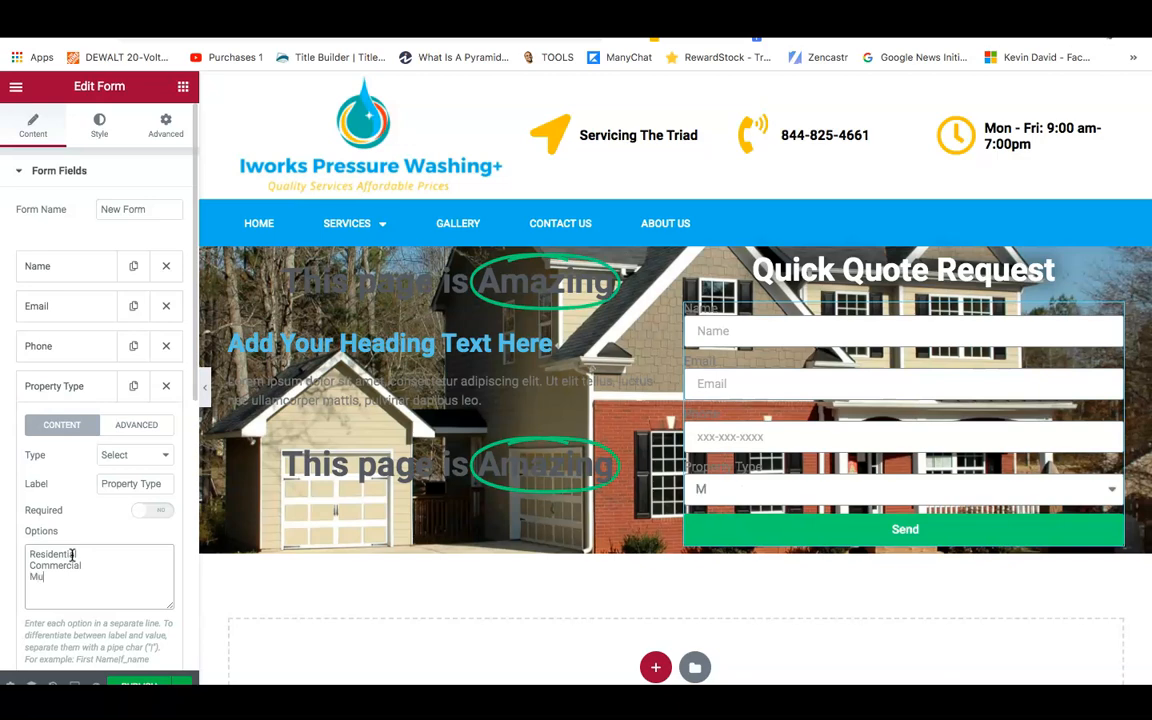
pyautogui.write('l Mul')
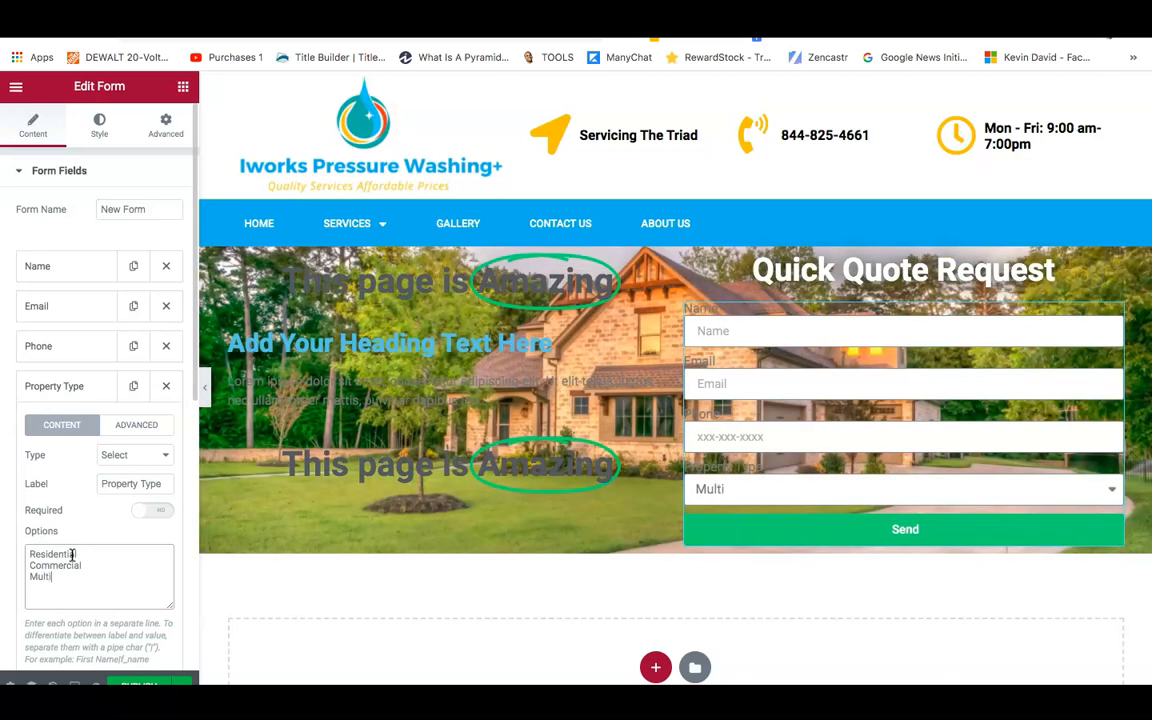
pyautogui.write('ti-Unit')
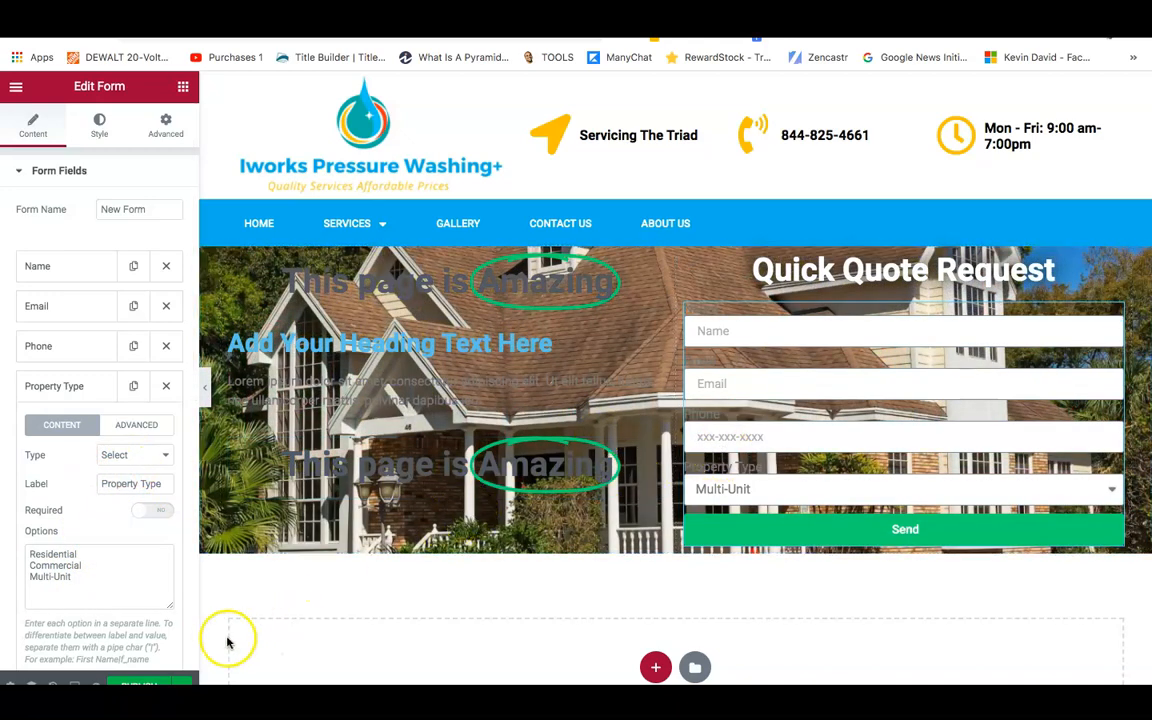
pyautogui.click(35, 386)
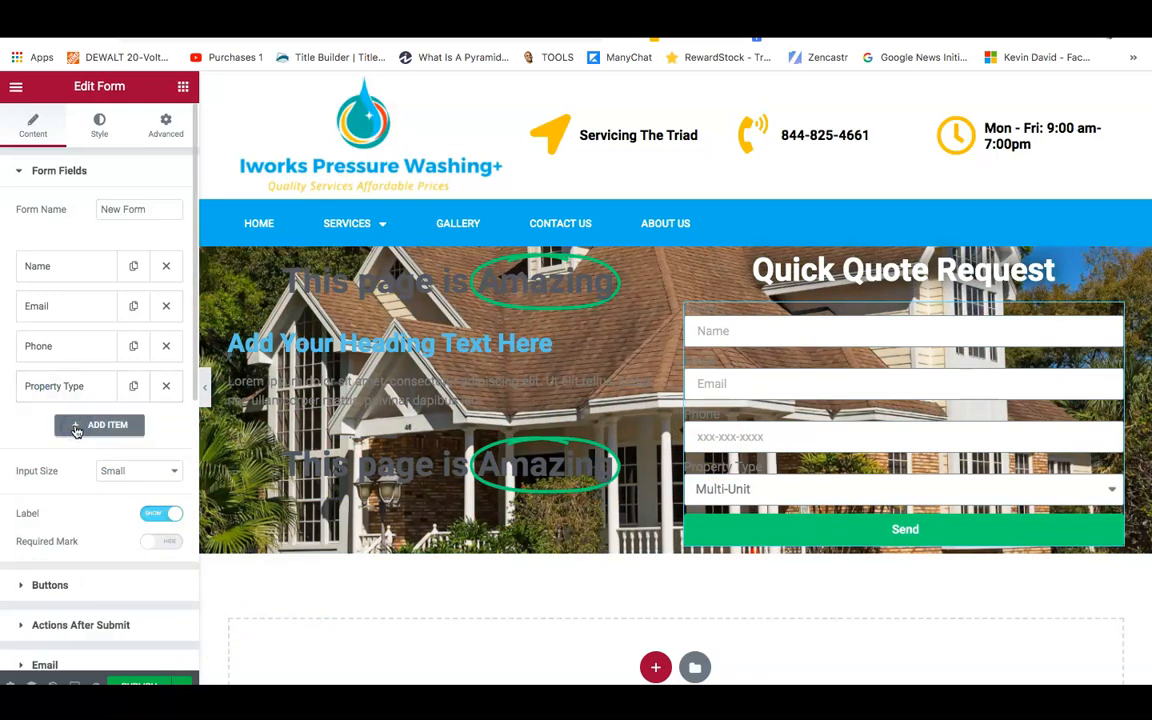
# Add a fifth field labelled Address with 'Address' as its placeholder.
pyautogui.click(87, 425)
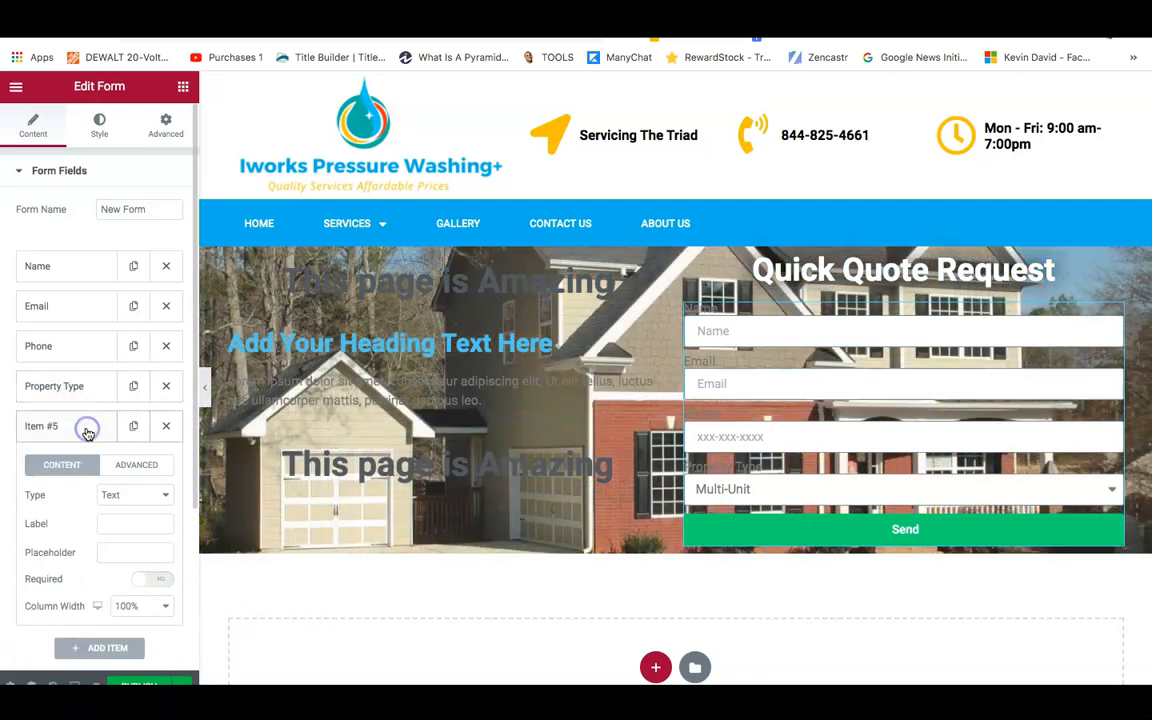
pyautogui.click(85, 427)
pyautogui.click(83, 428)
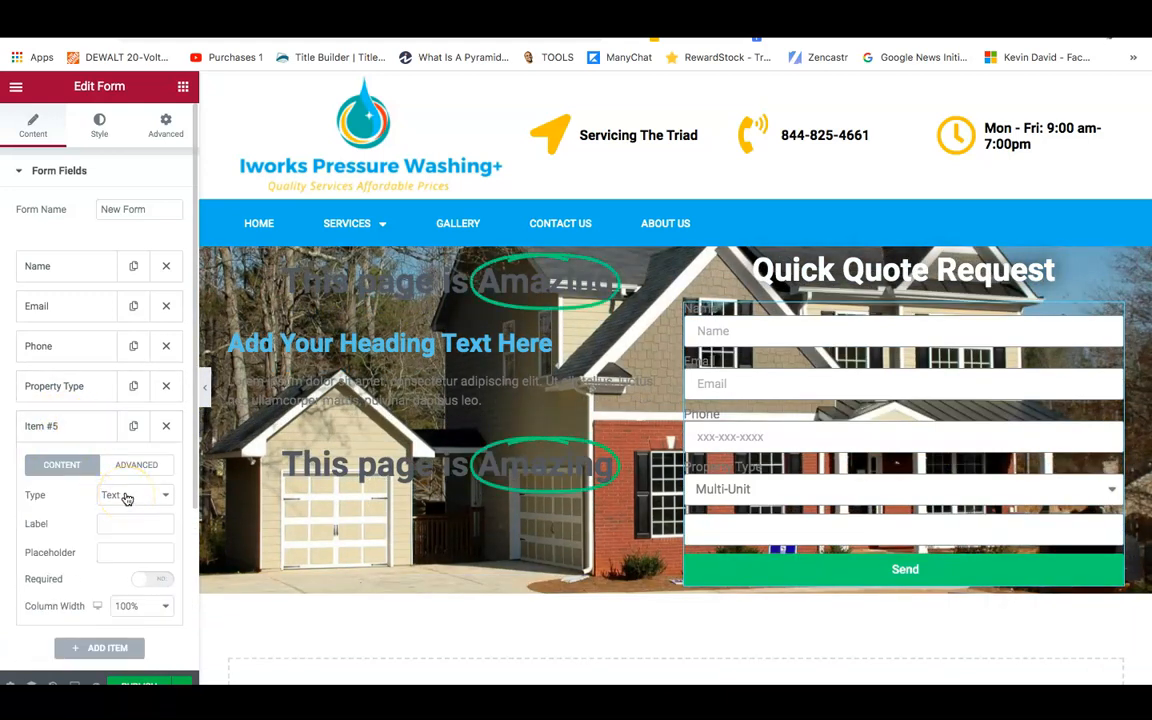
pyautogui.click(119, 523)
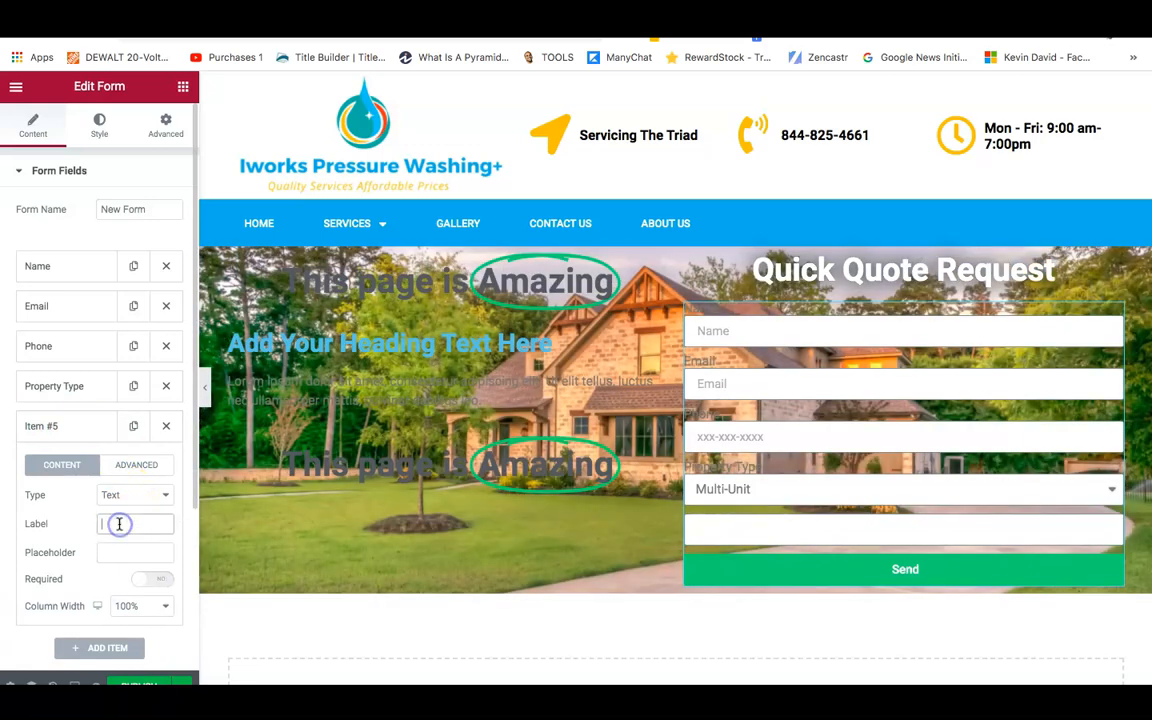
pyautogui.write('Address')
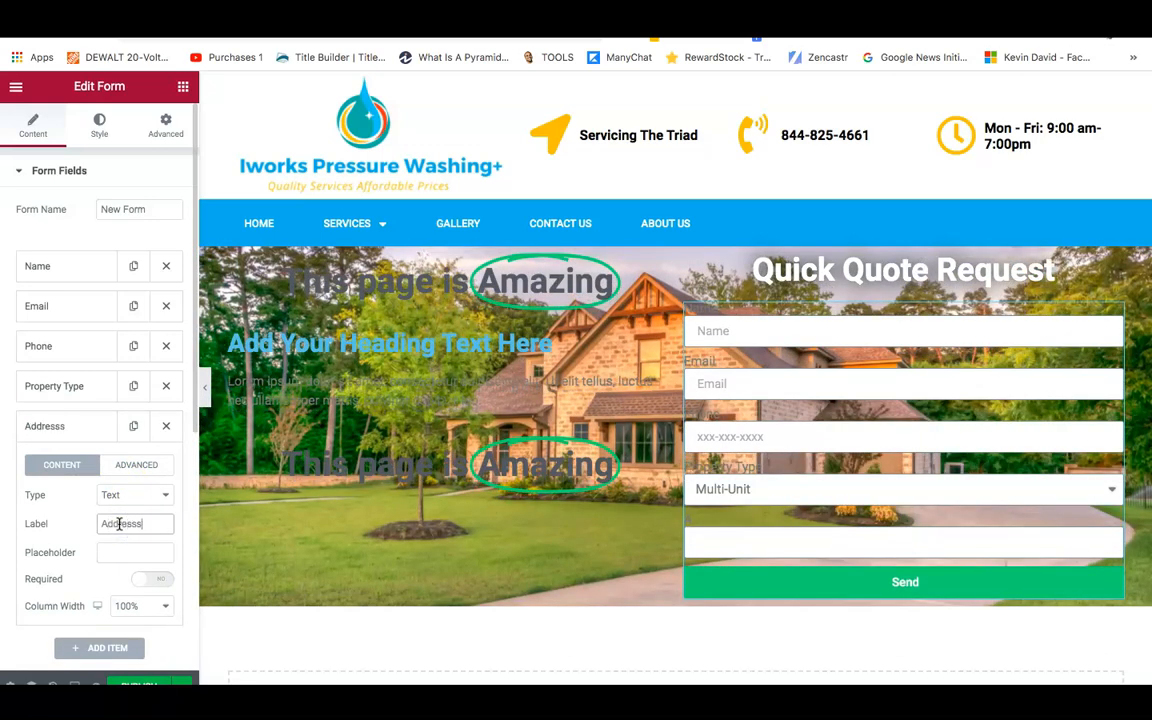
pyautogui.click(117, 551)
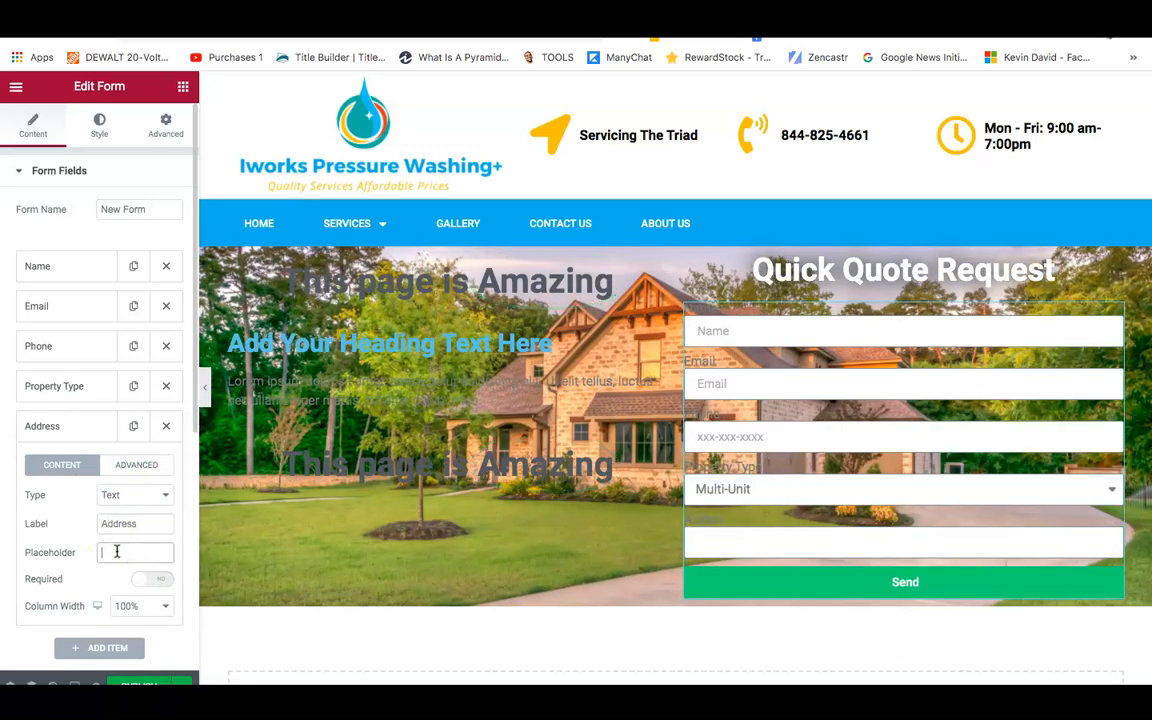
pyautogui.write('Addre')
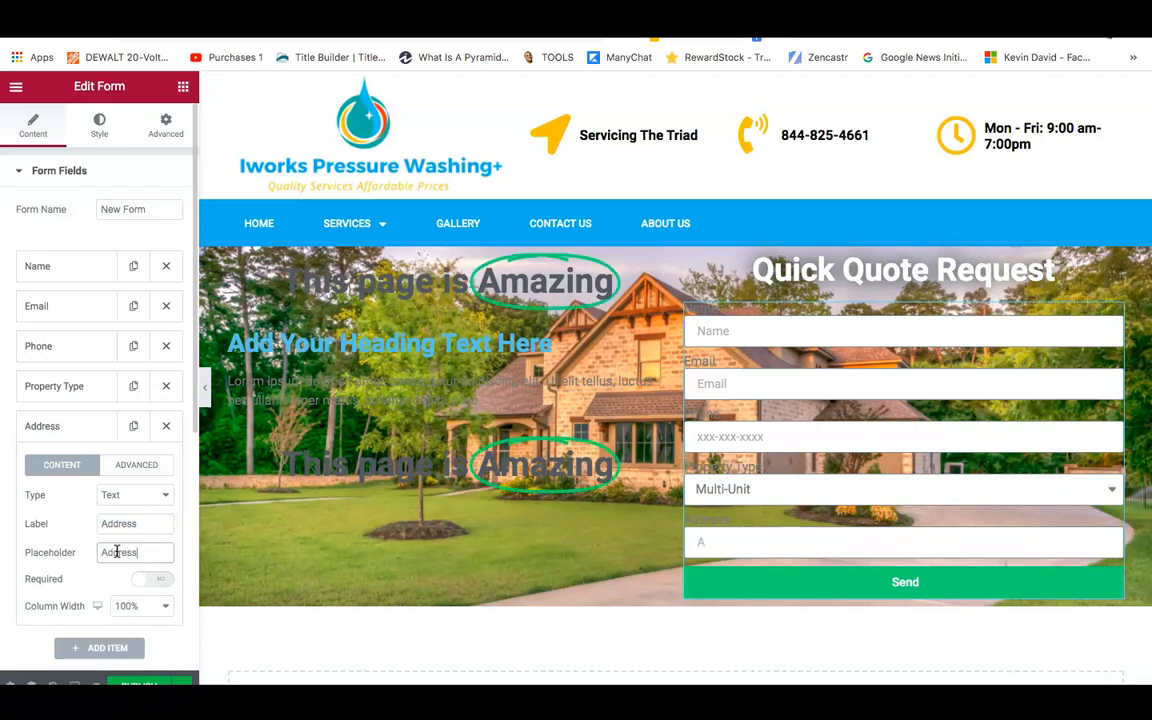
pyautogui.write('ss')
# Add a sixth field with City as both label and placeholder.
pyautogui.click(105, 650)
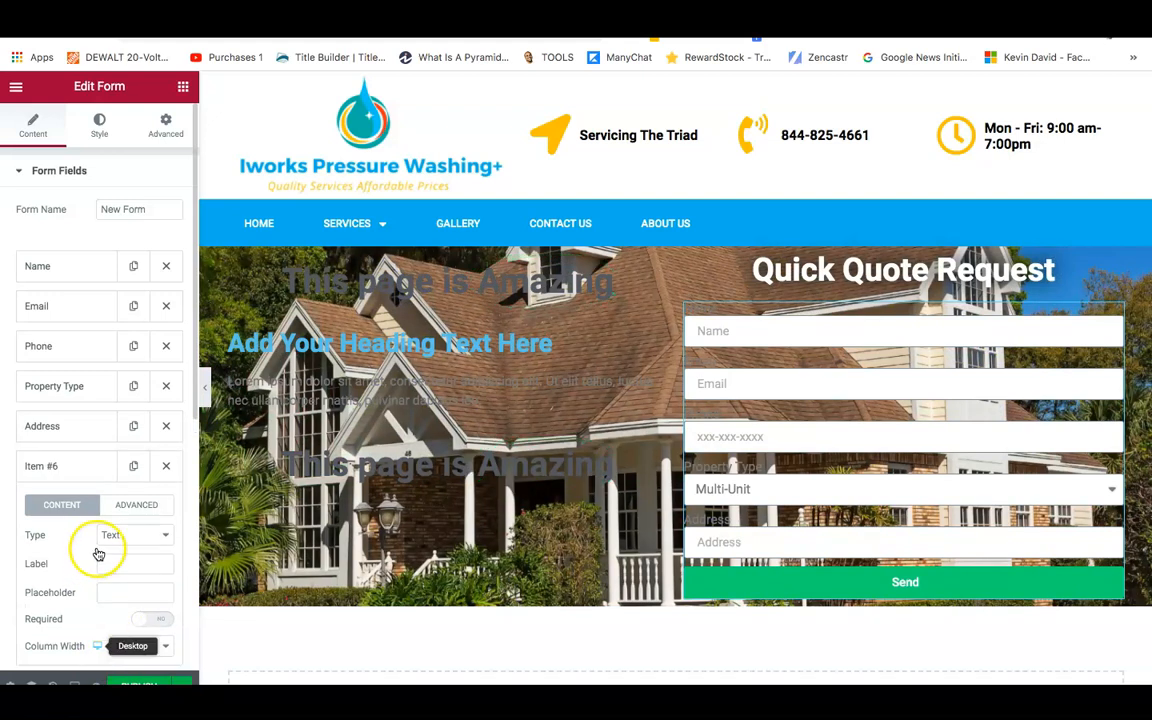
pyautogui.click(114, 560)
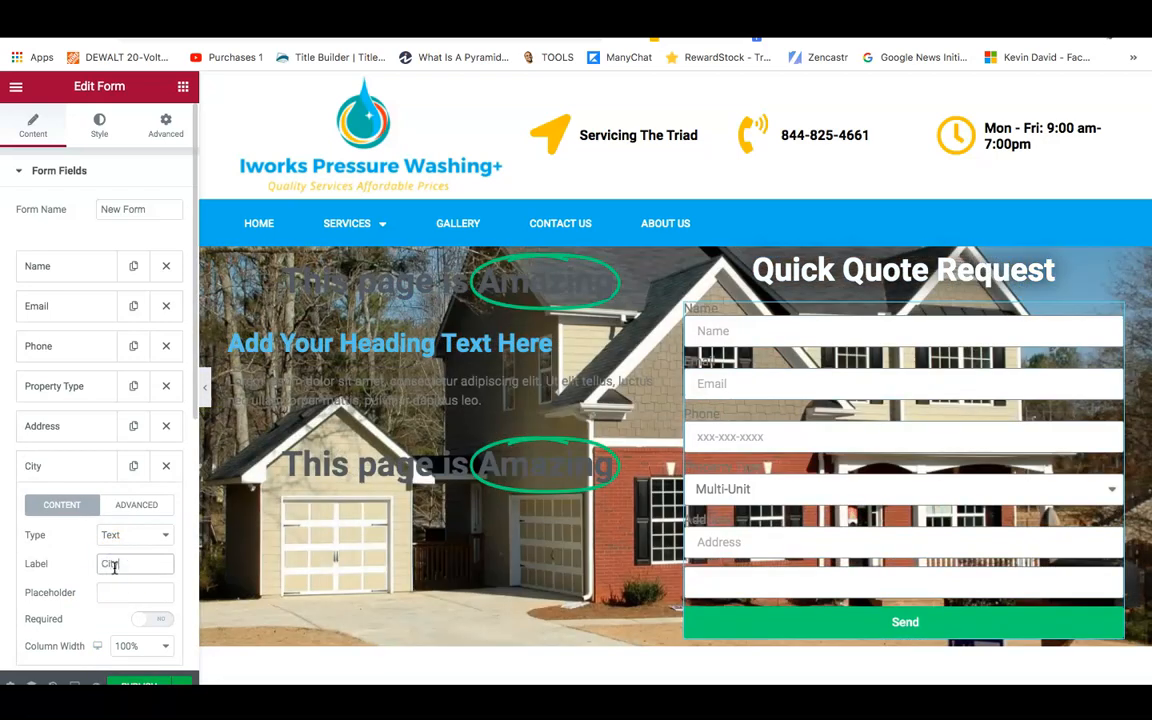
pyautogui.write('City')
pyautogui.click(116, 596)
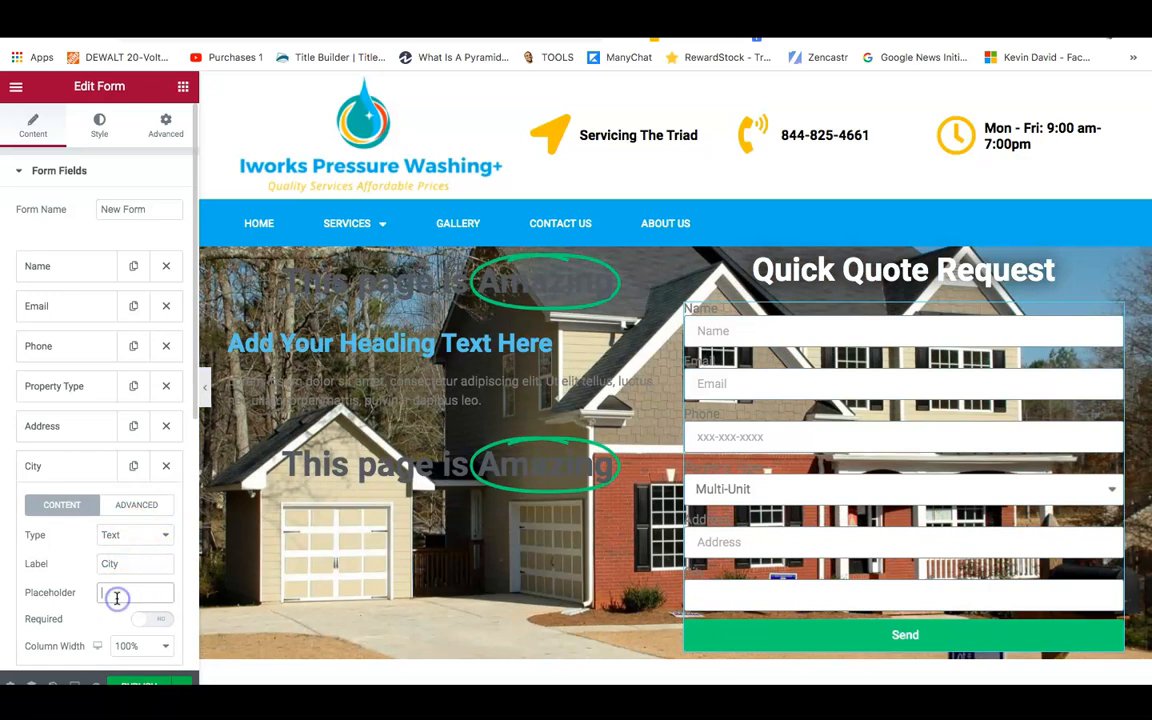
pyautogui.write('City')
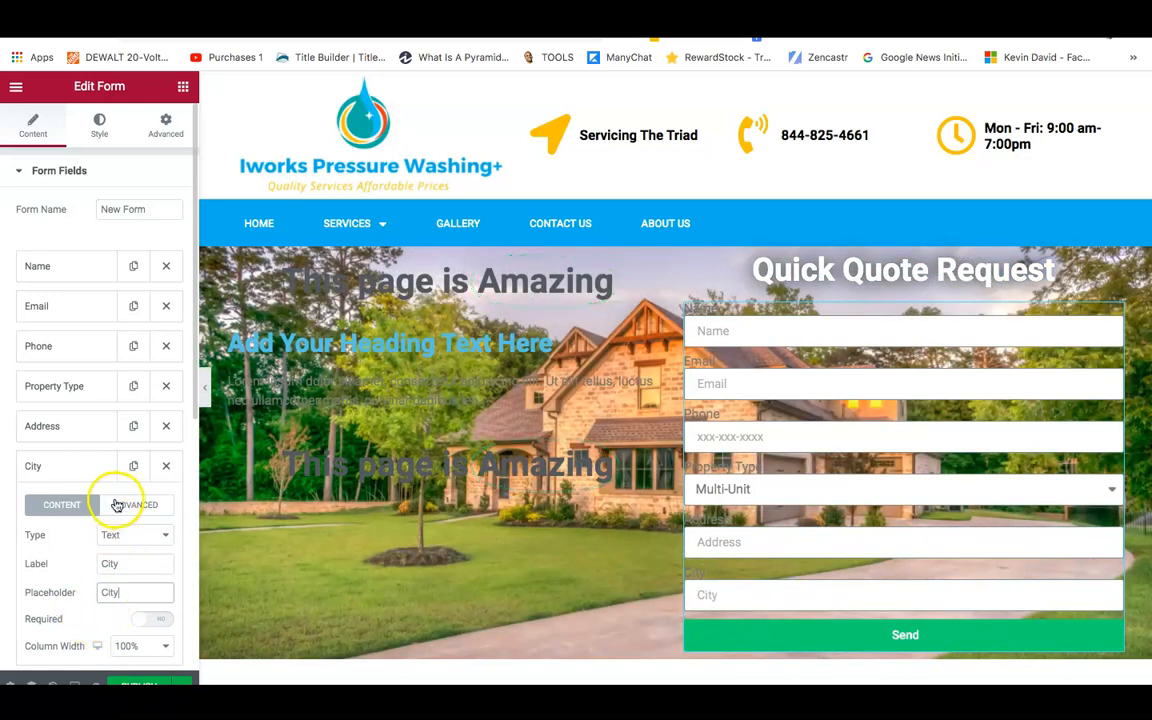
pyautogui.click(53, 466)
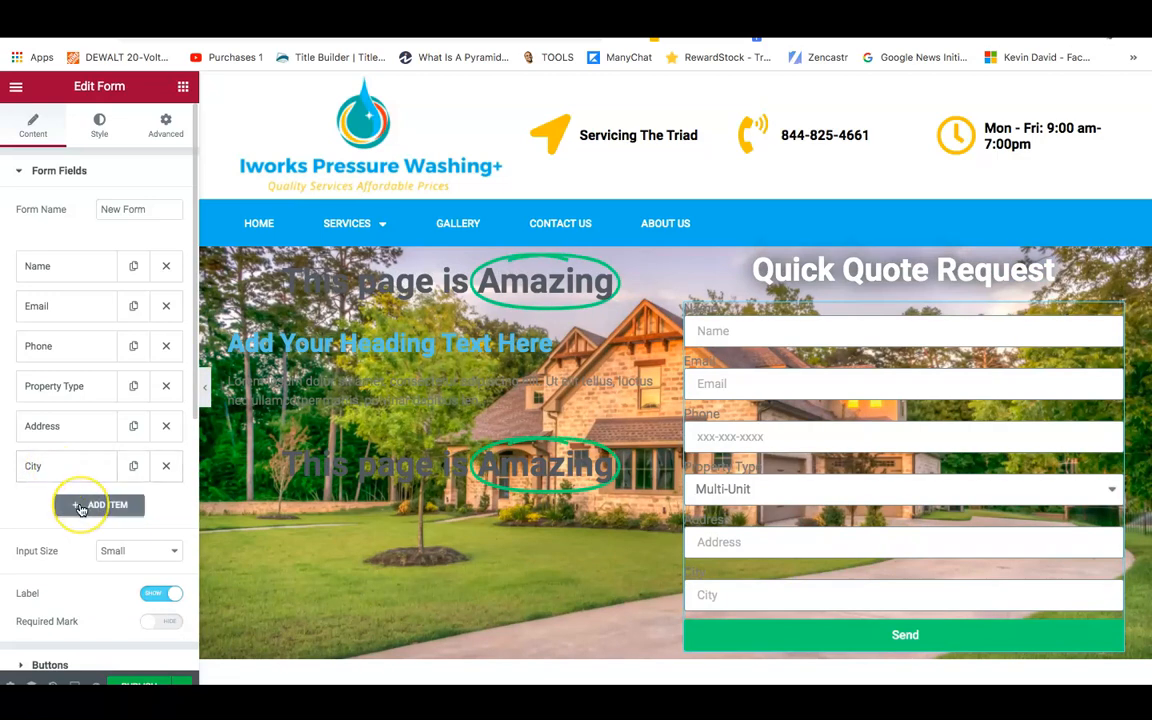
# Add a seventh field with Zip Code as both label and placeholder.
pyautogui.click(80, 506)
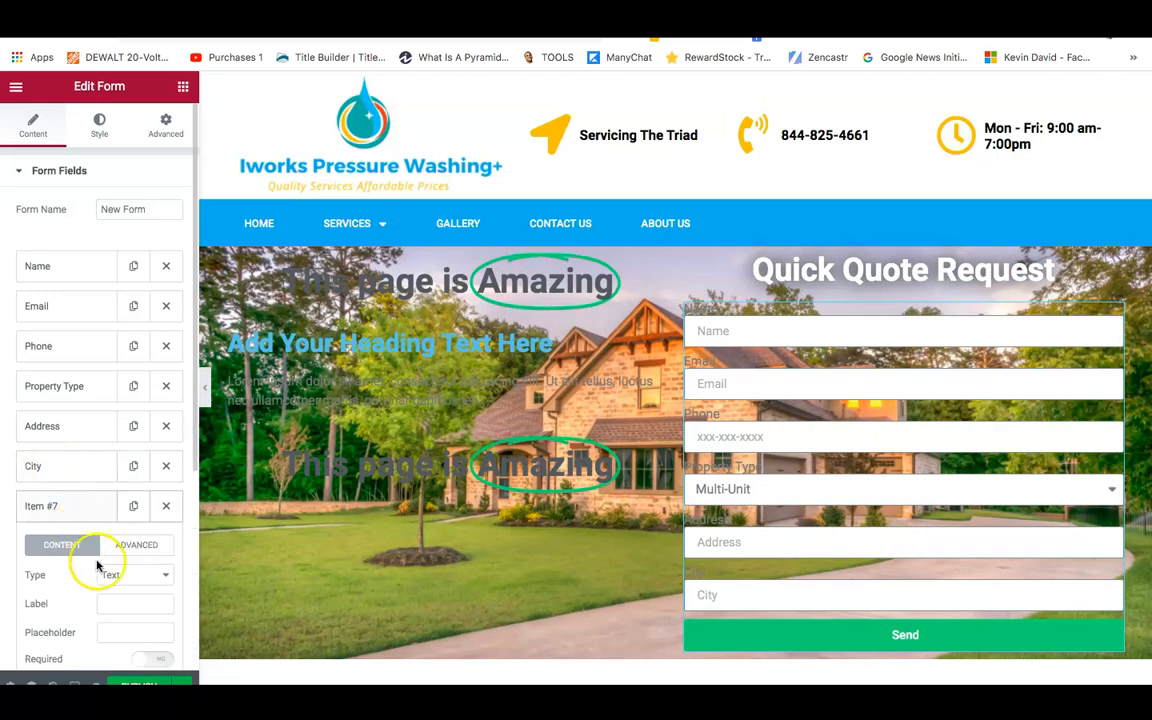
pyautogui.click(138, 603)
pyautogui.write('Zip Code')
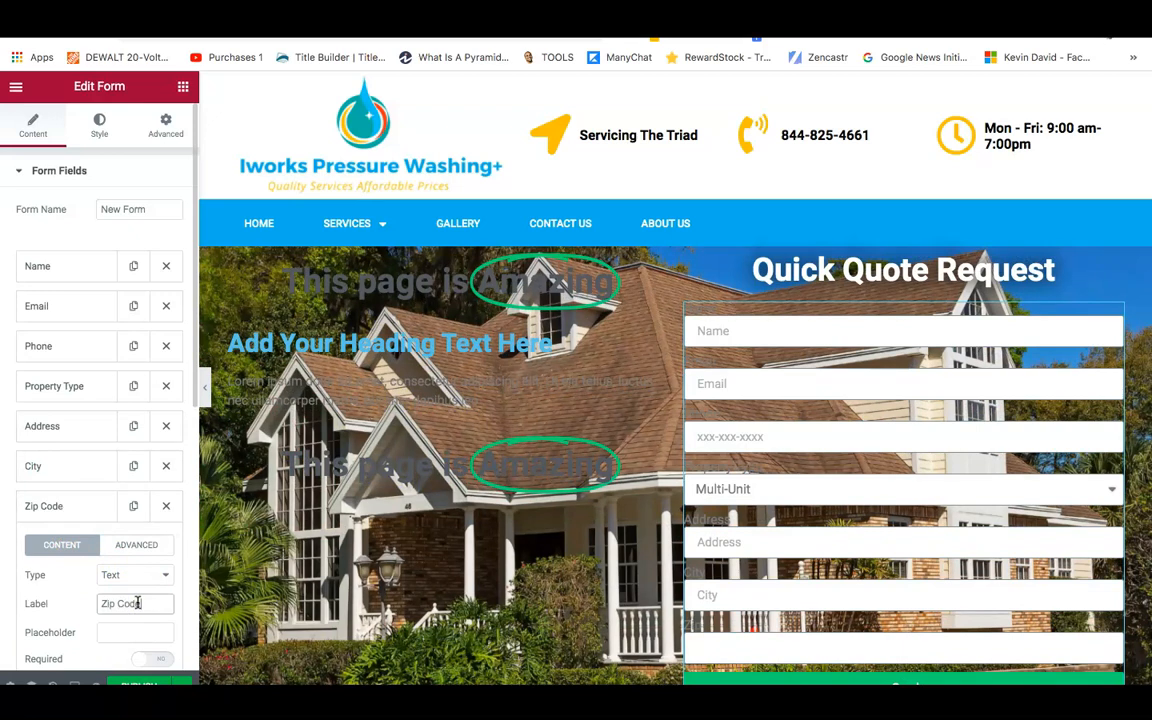
pyautogui.click(131, 626)
pyautogui.write('Zip Code')
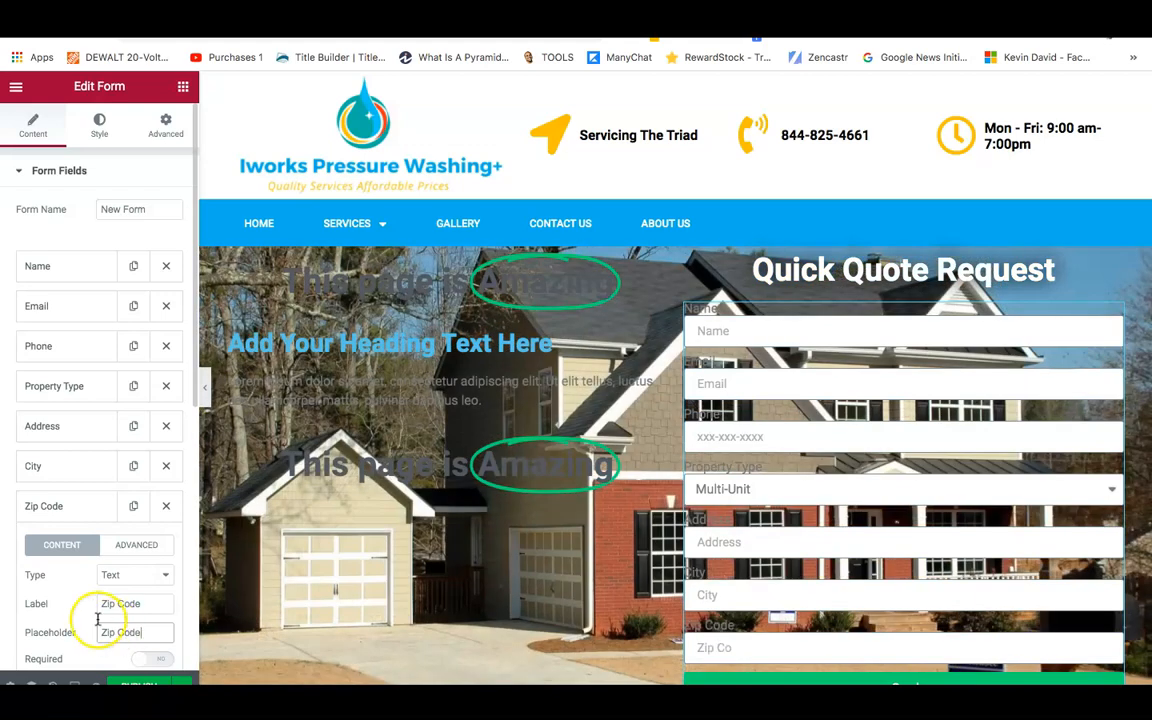
pyautogui.click(72, 506)
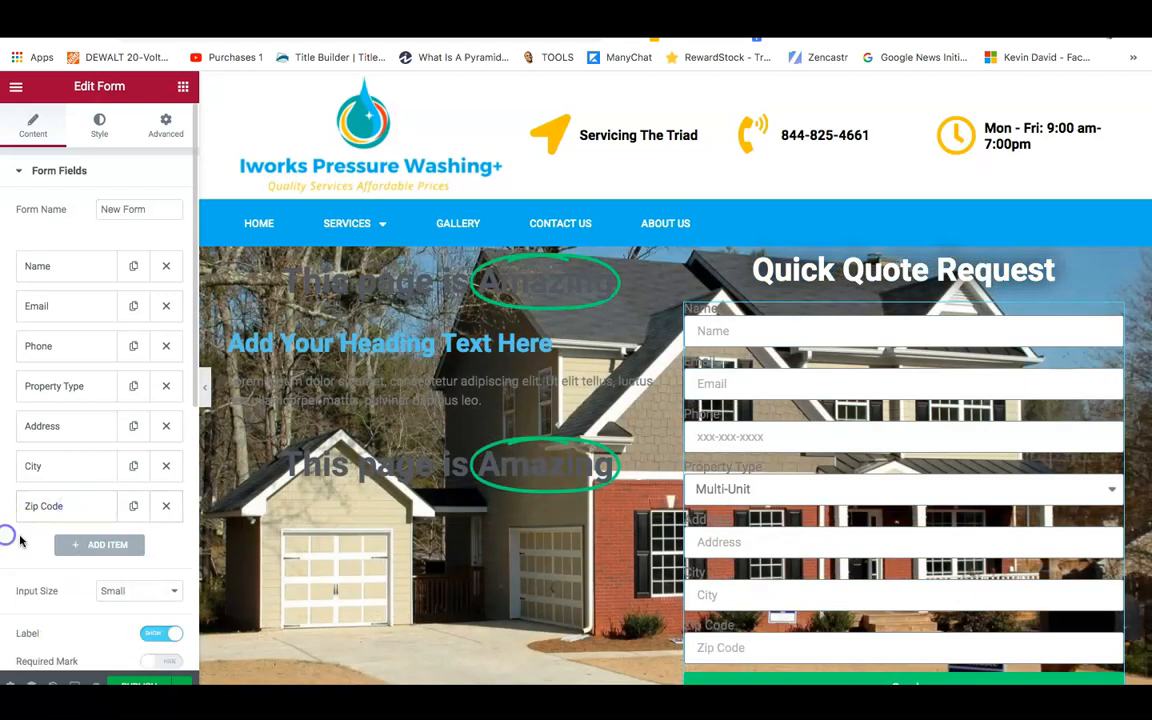
# Add an eighth field of type Radio labelled 'Services Of Interest'.
pyautogui.click(87, 548)
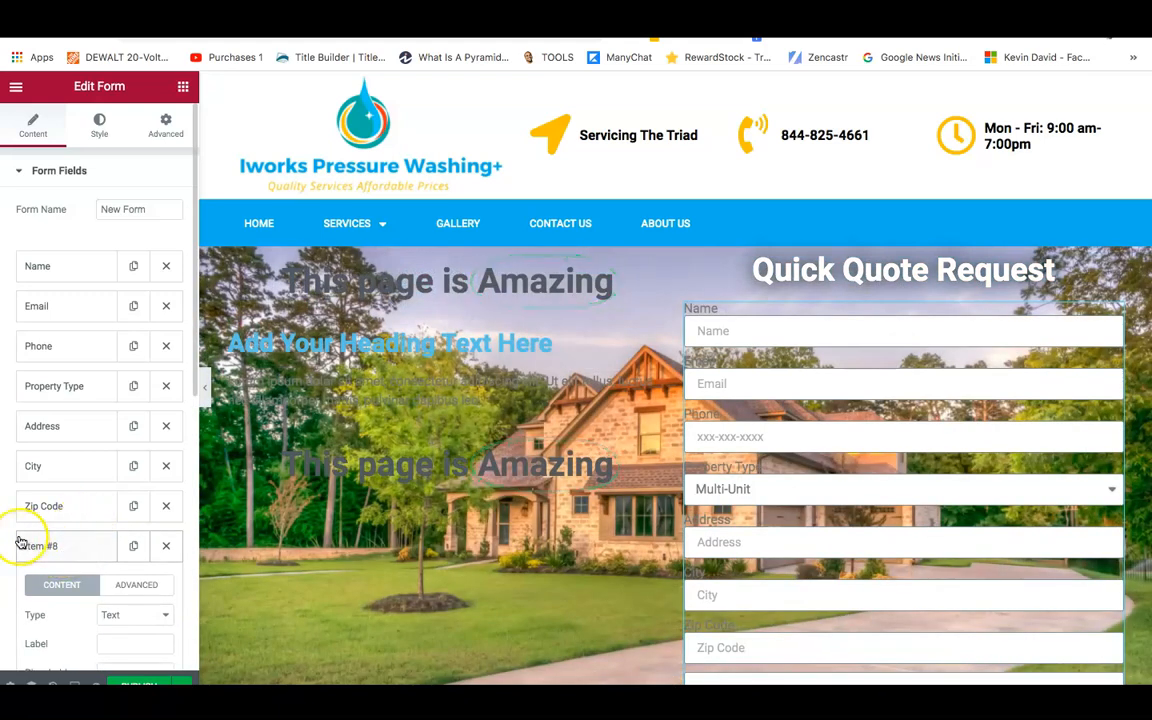
pyautogui.scroll(-4, 12, 541)
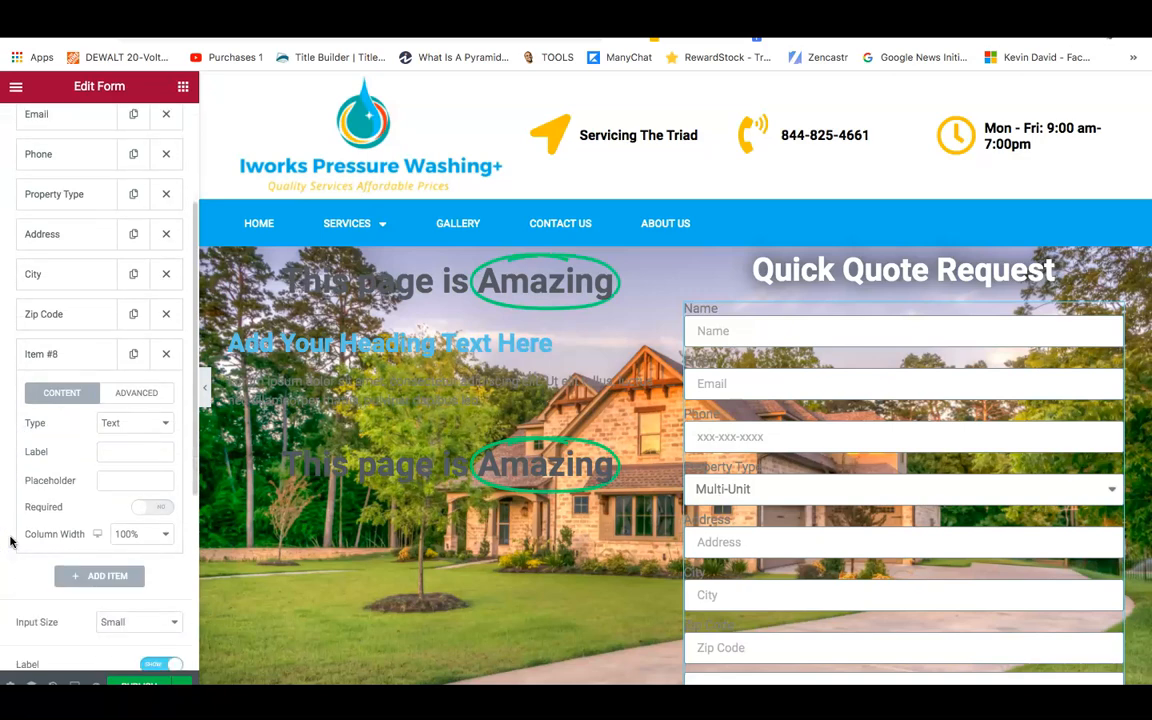
pyautogui.scroll(-1, 10, 541)
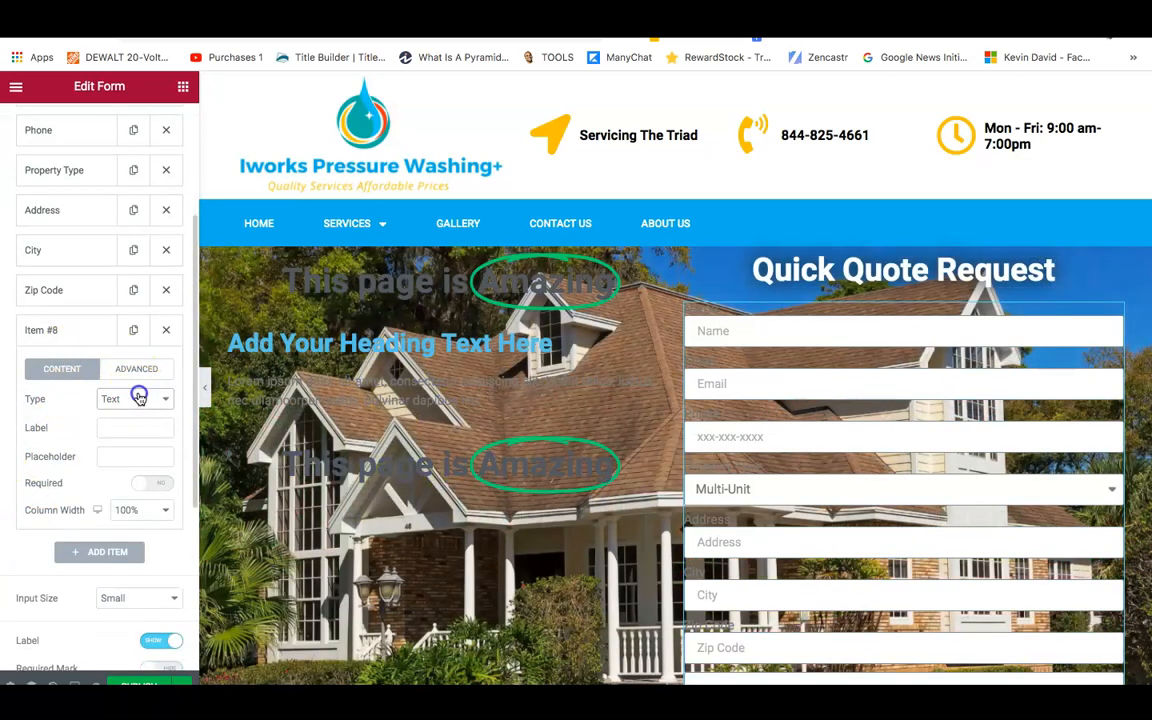
pyautogui.click(140, 399)
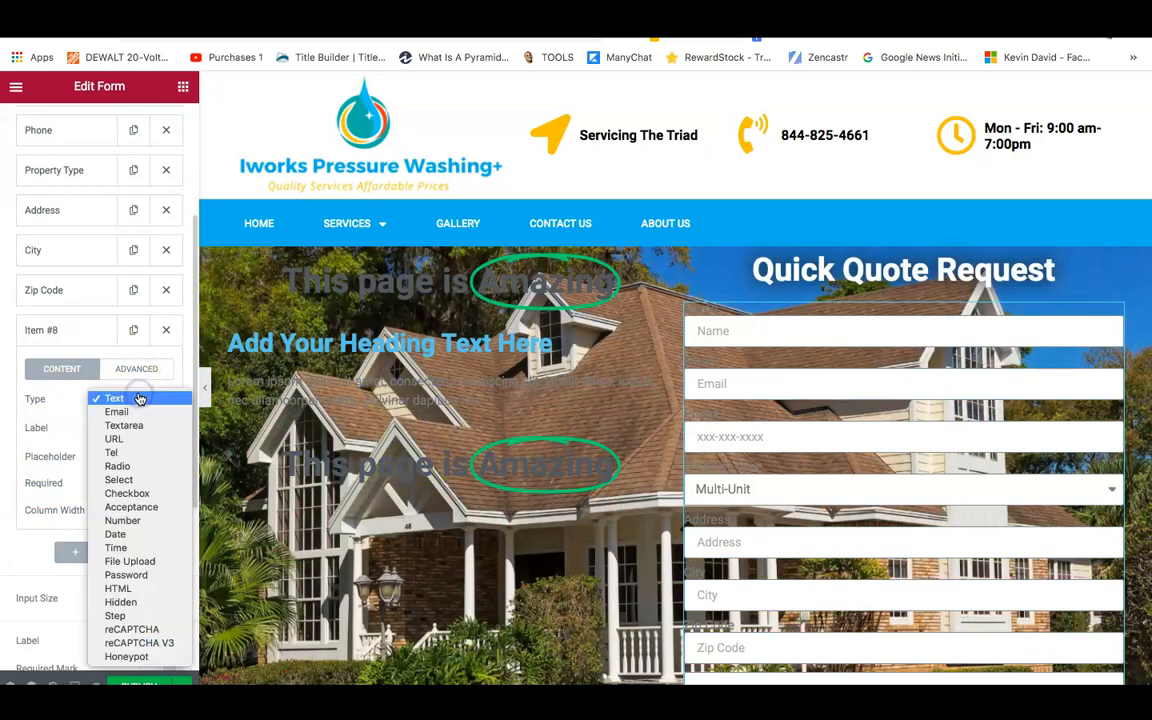
pyautogui.click(120, 459)
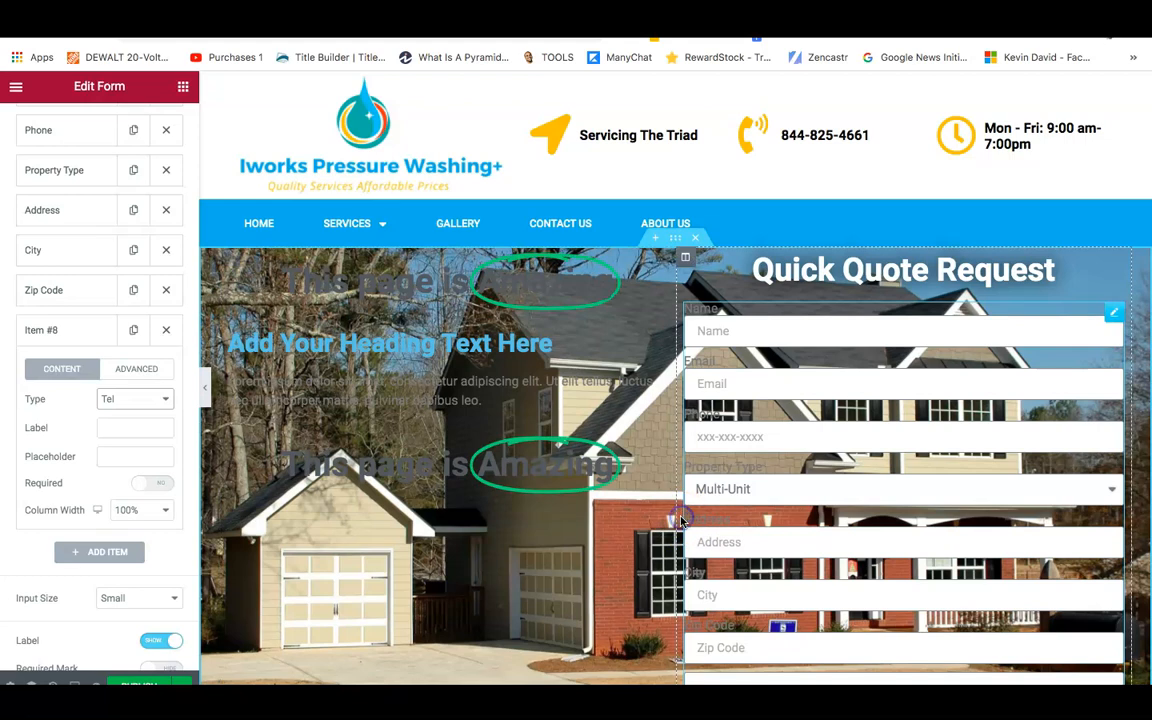
pyautogui.press('Down')
pyautogui.press('Down')
pyautogui.press('Down')
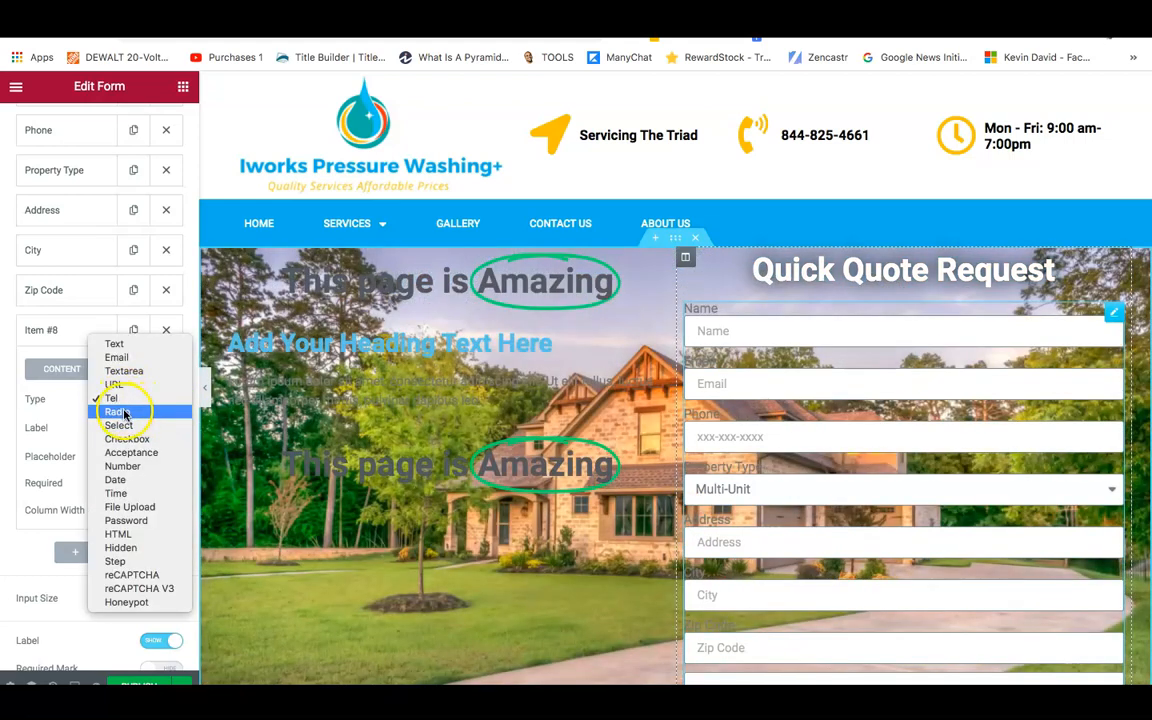
pyautogui.click(118, 412)
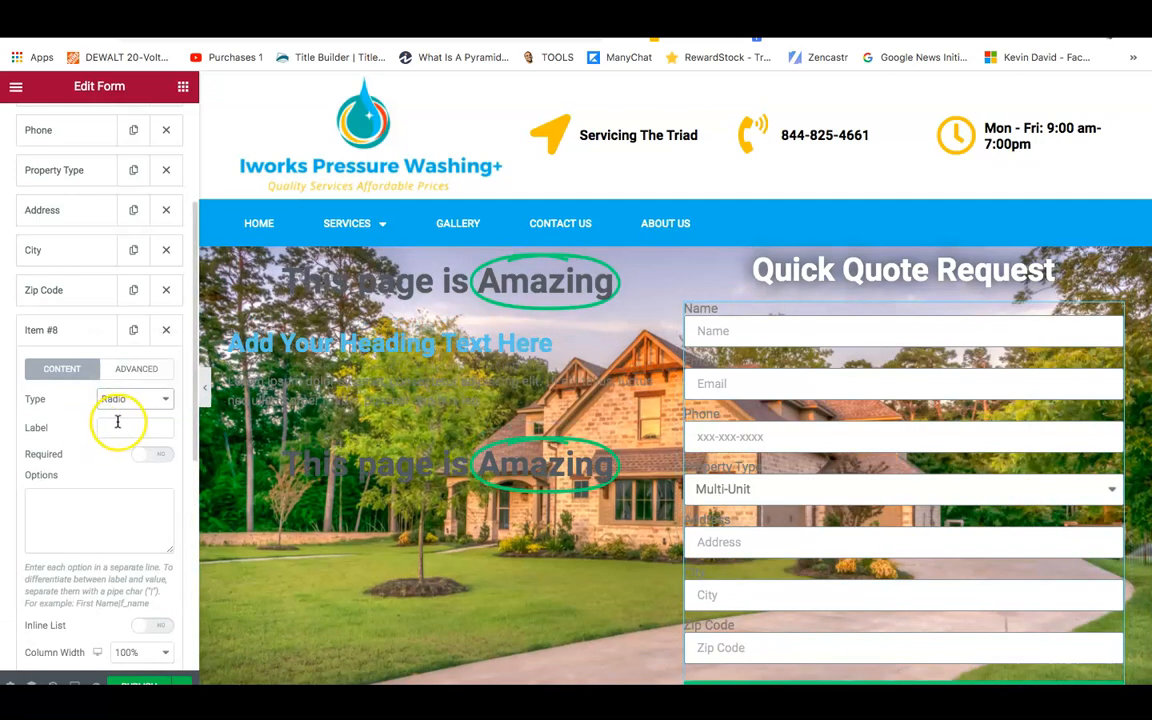
pyautogui.click(119, 426)
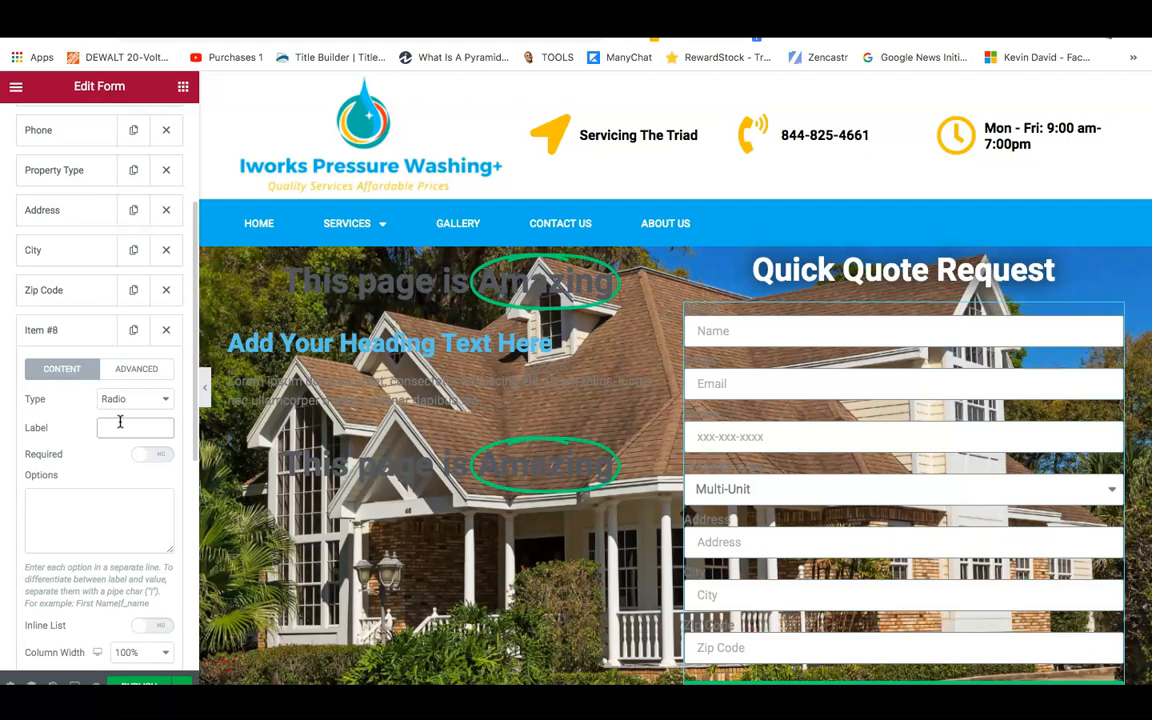
pyautogui.write('ervices Of')
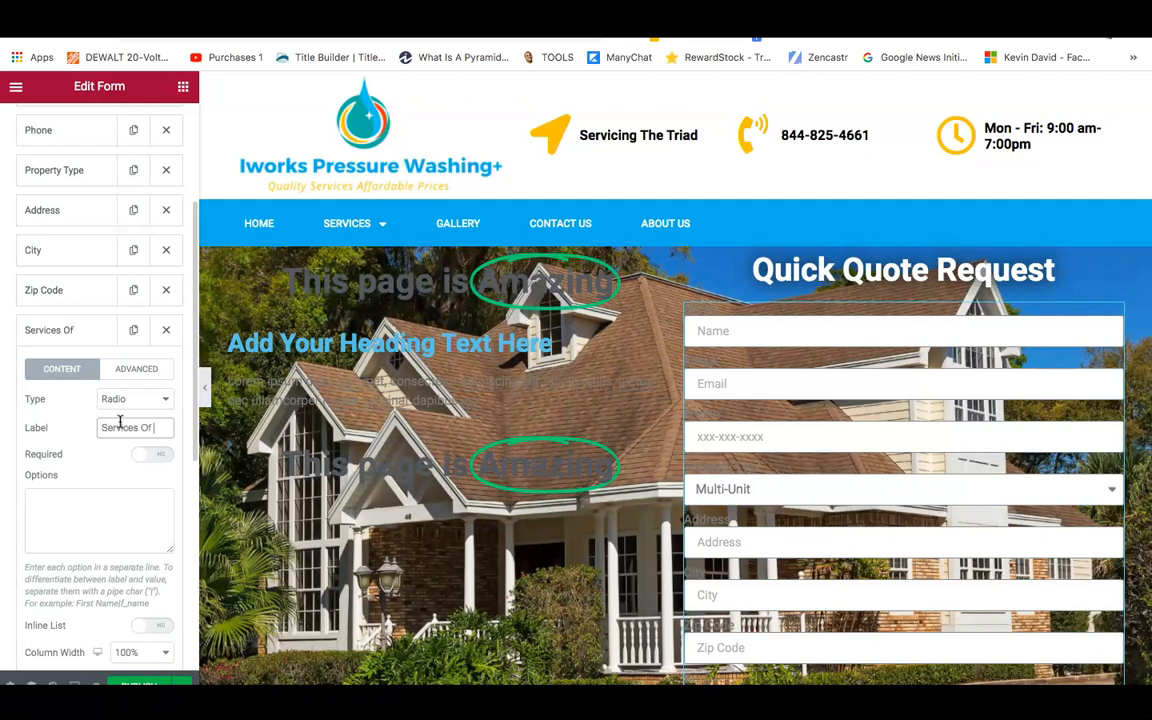
pyautogui.write(' Interest')
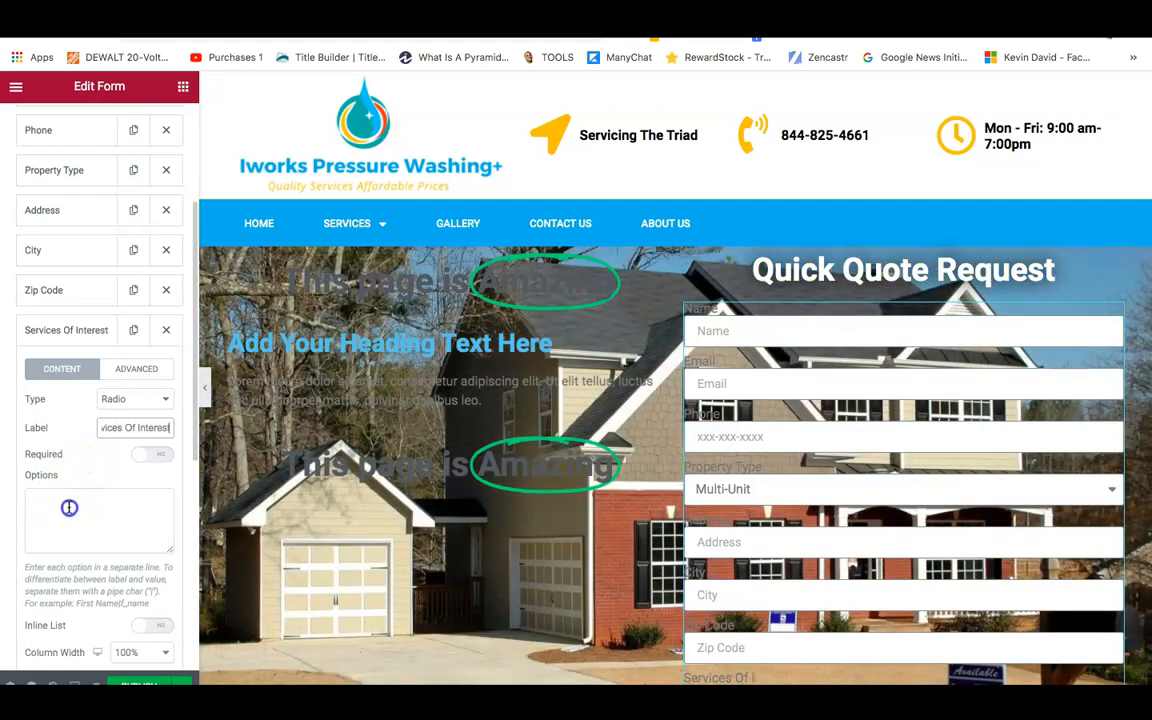
# Enter the options House Wash, Roof Wash, Concrete/Brick Cleaning and Deck Wash.
pyautogui.click(69, 508)
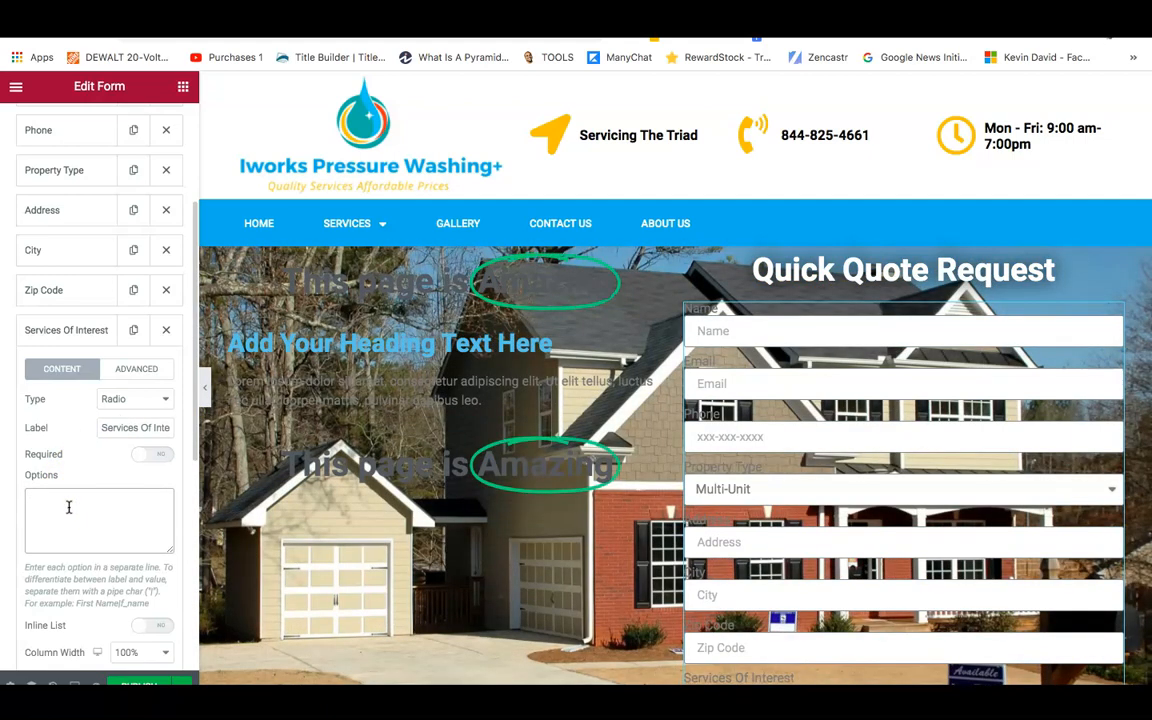
pyautogui.write('House')
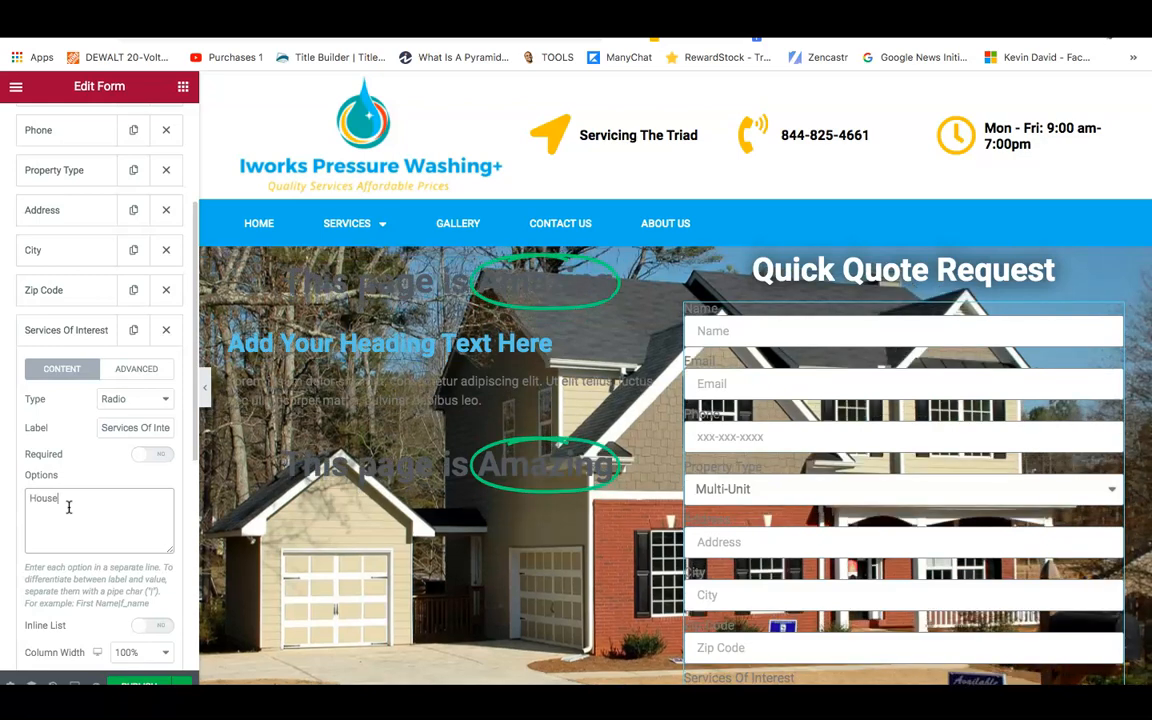
pyautogui.write(' Wash')
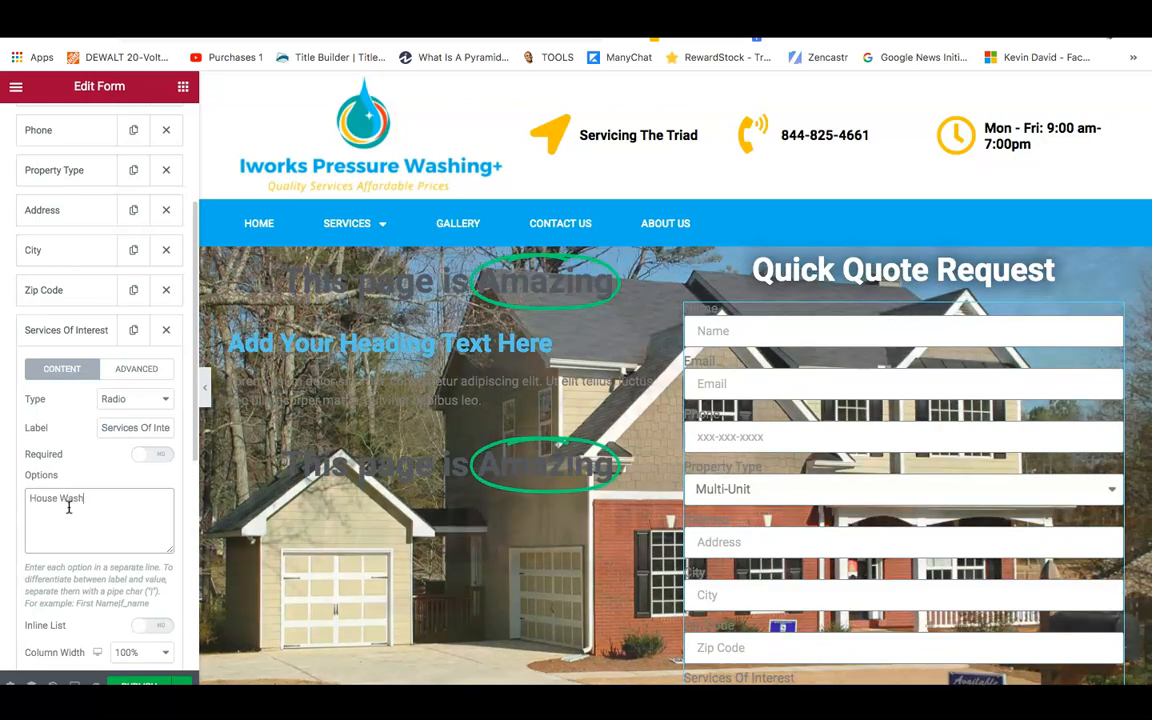
pyautogui.press('Return')
pyautogui.write('Roof Wash')
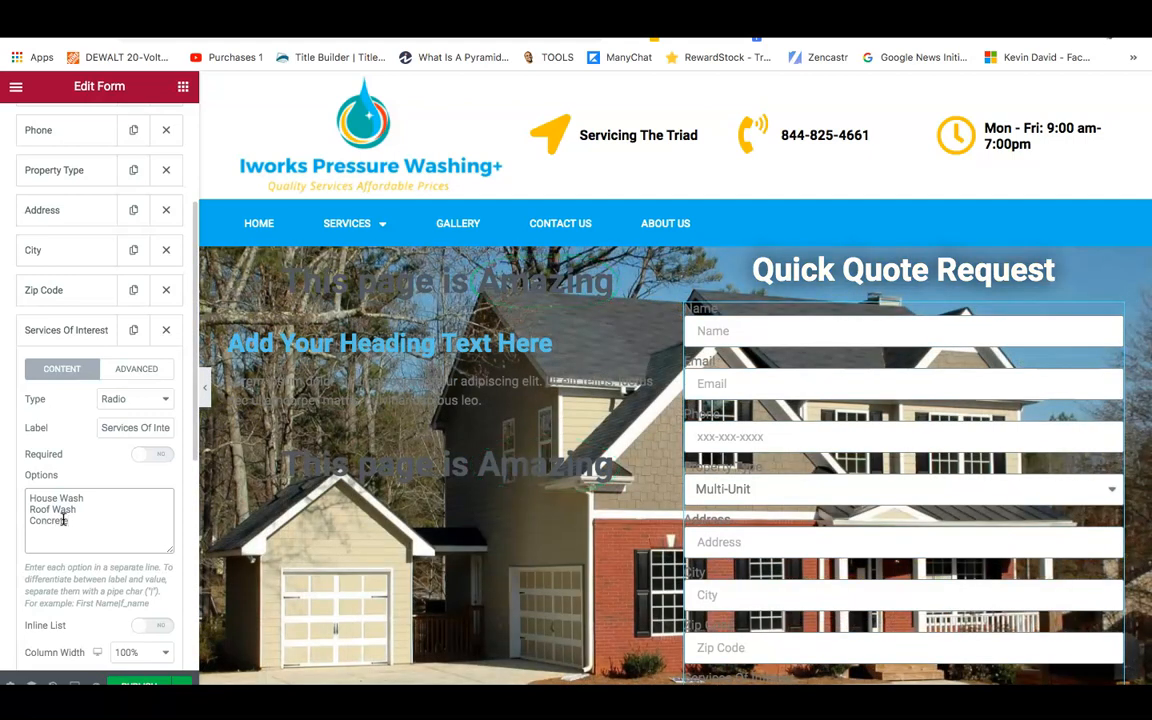
pyautogui.write('/Brick Cle')
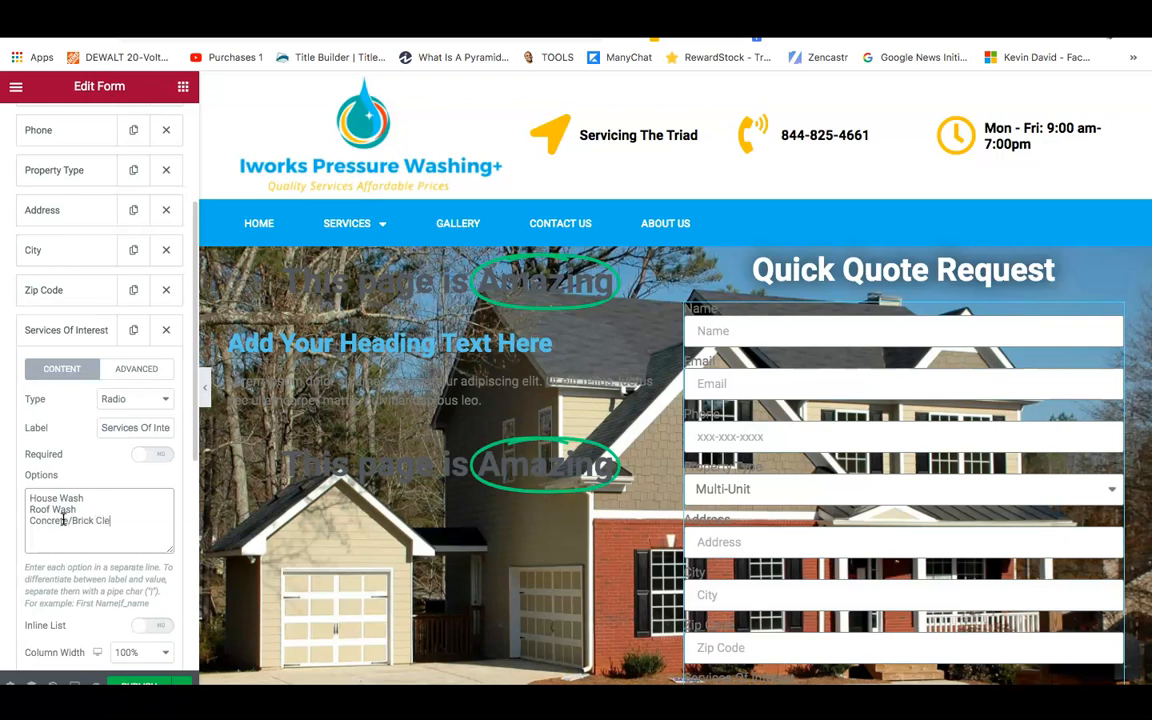
pyautogui.write('anin')
pyautogui.write('g')
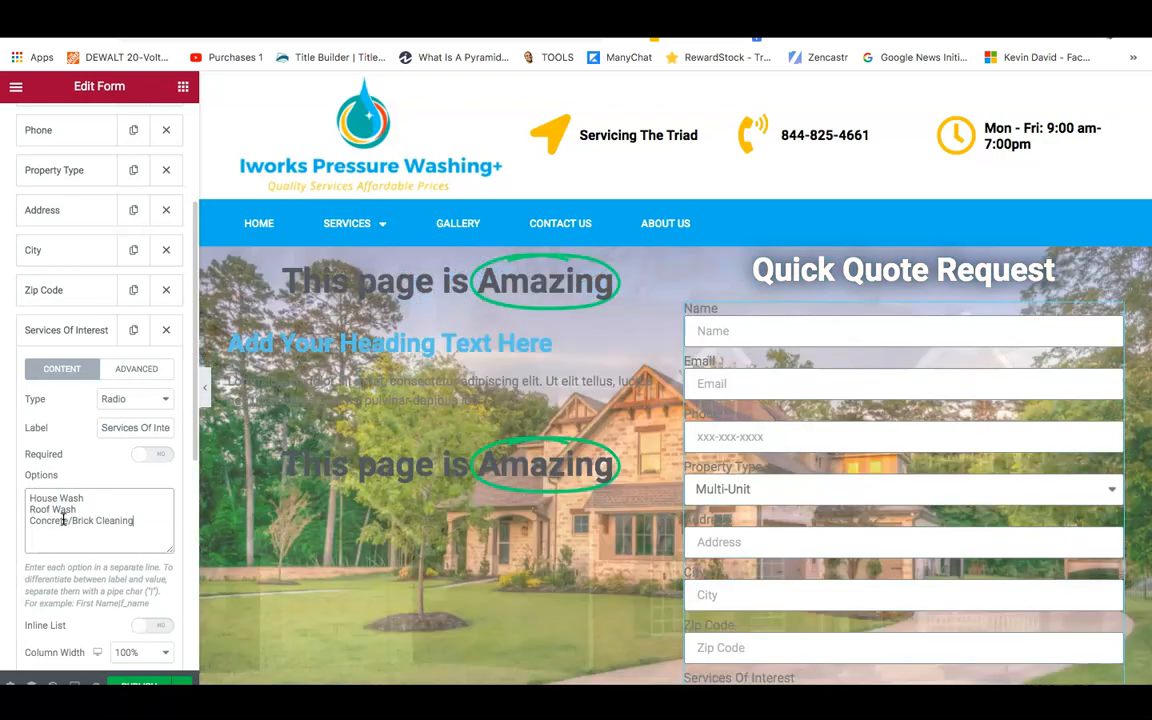
pyautogui.press('Return')
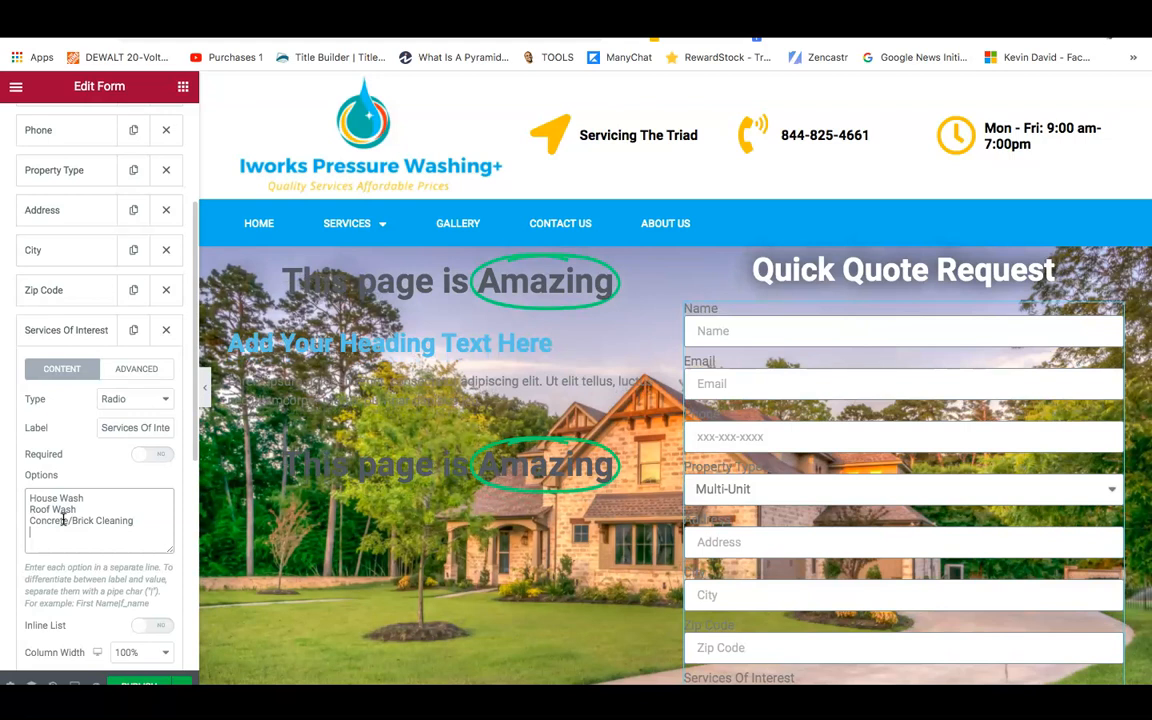
pyautogui.write('Deck')
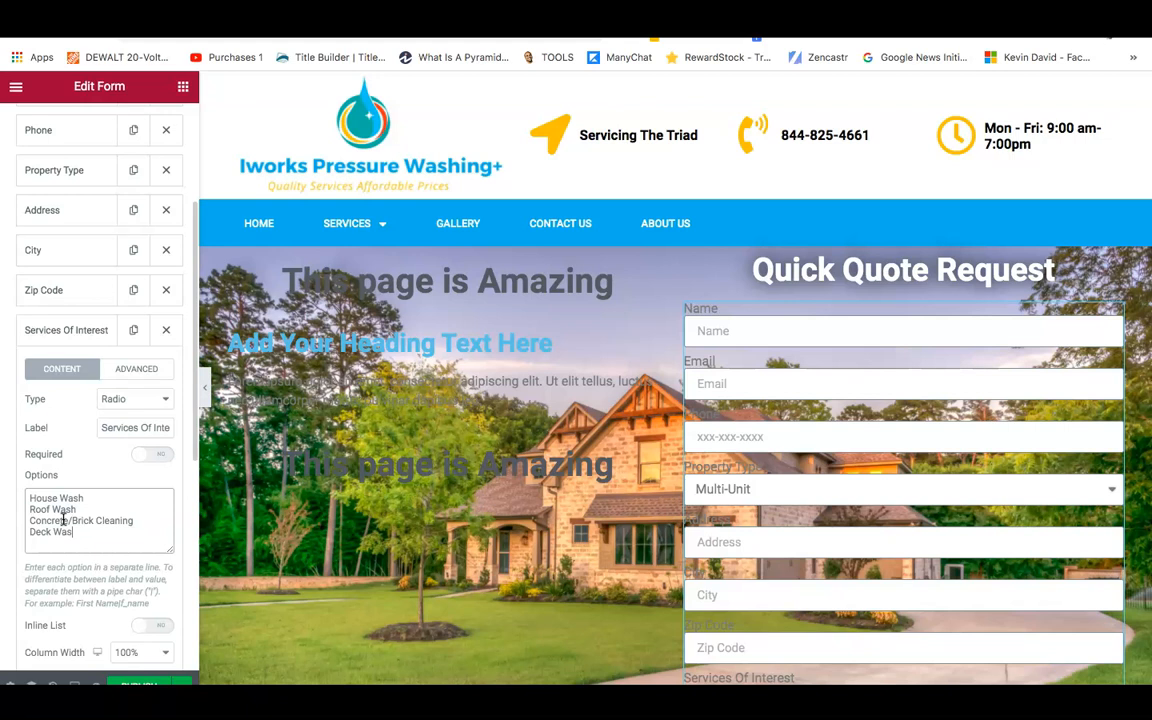
pyautogui.write('Wash')
pyautogui.write('h')
pyautogui.press('Return')
pyautogui.write('h')
# Remove the stray line and add Carpet Cleaning and Sanitation/Disinfection options.
pyautogui.click(101, 527)
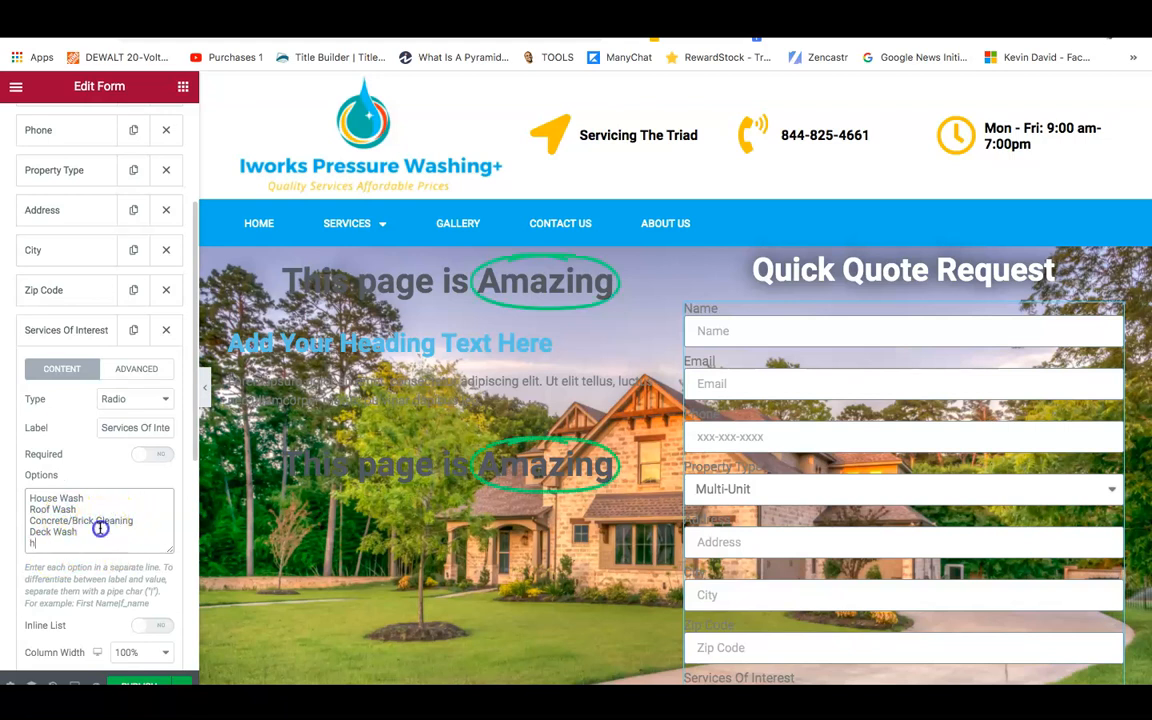
pyautogui.click(47, 539)
pyautogui.press('BackSpace')
pyautogui.press('BackSpace')
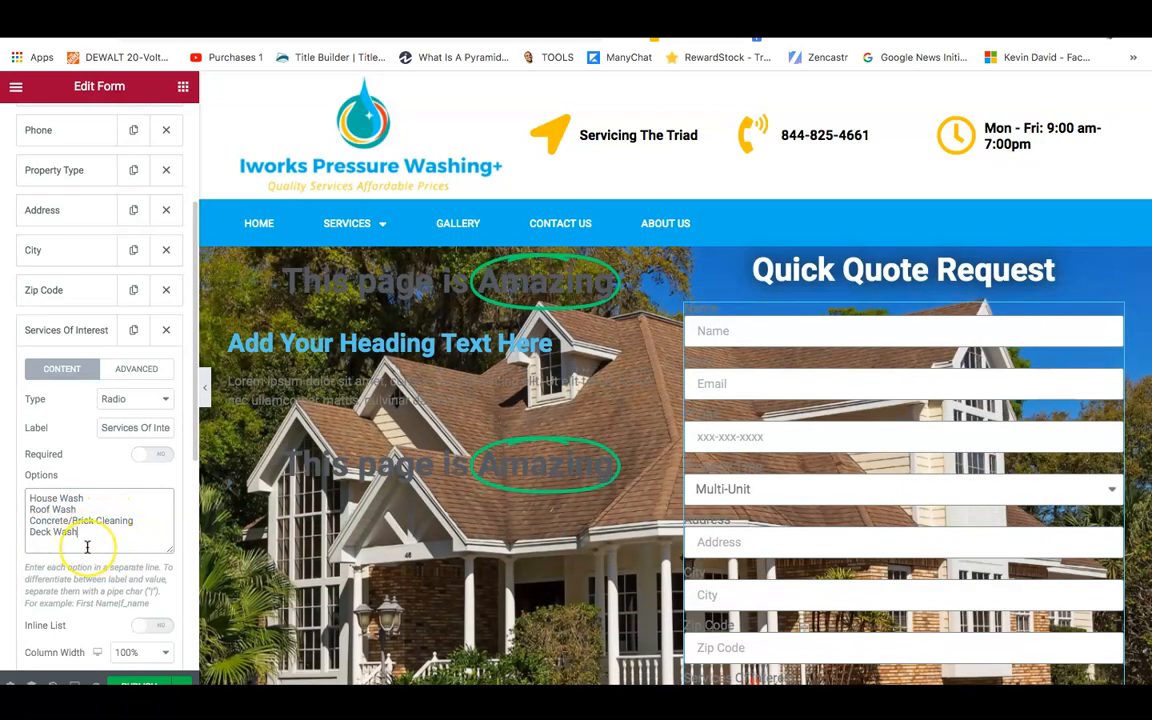
pyautogui.click(90, 538)
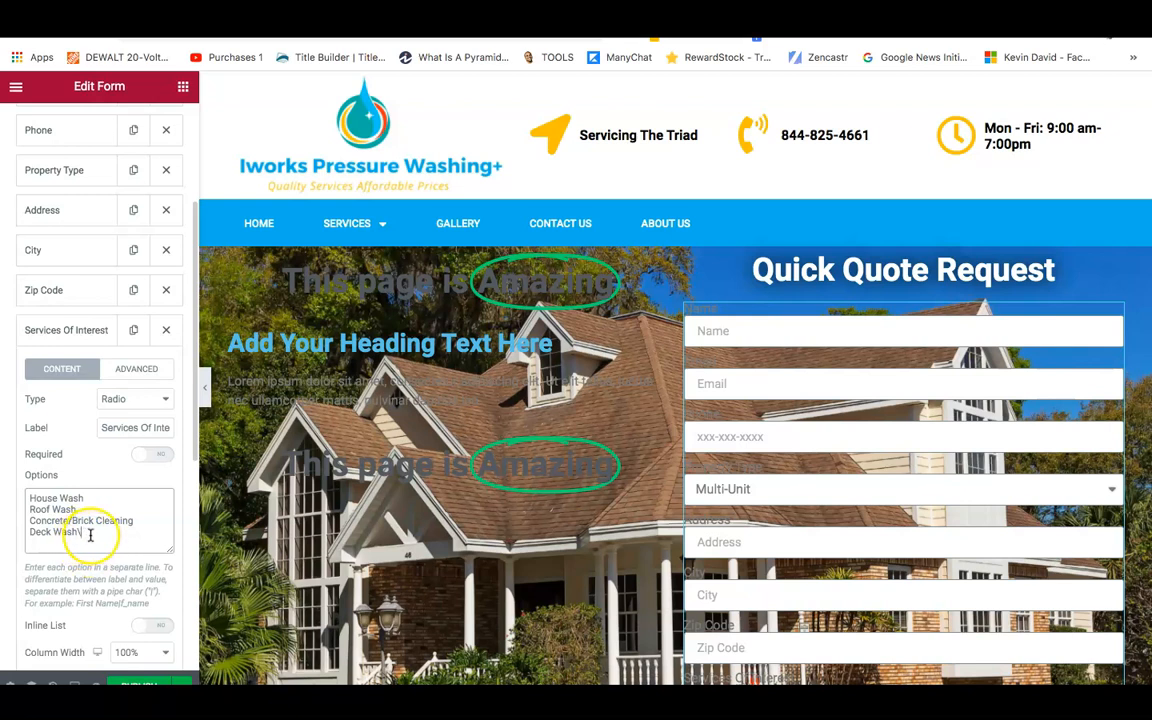
pyautogui.click(89, 535)
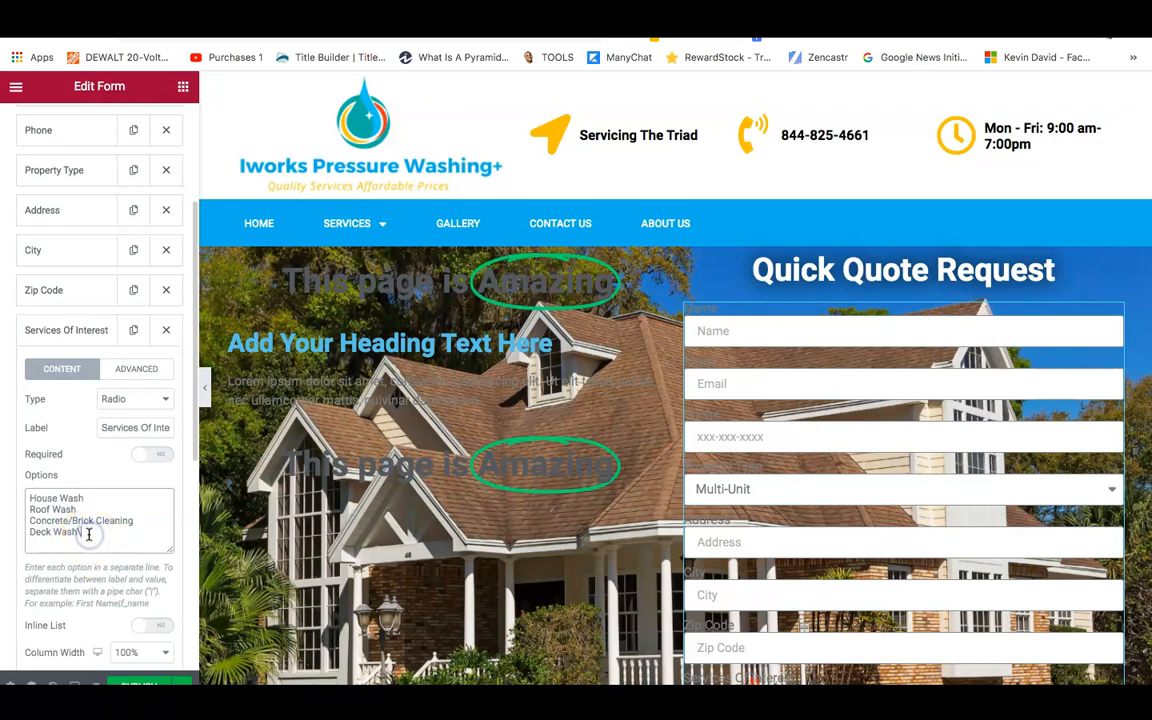
pyautogui.press('BackSpace')
pyautogui.press('BackSpace')
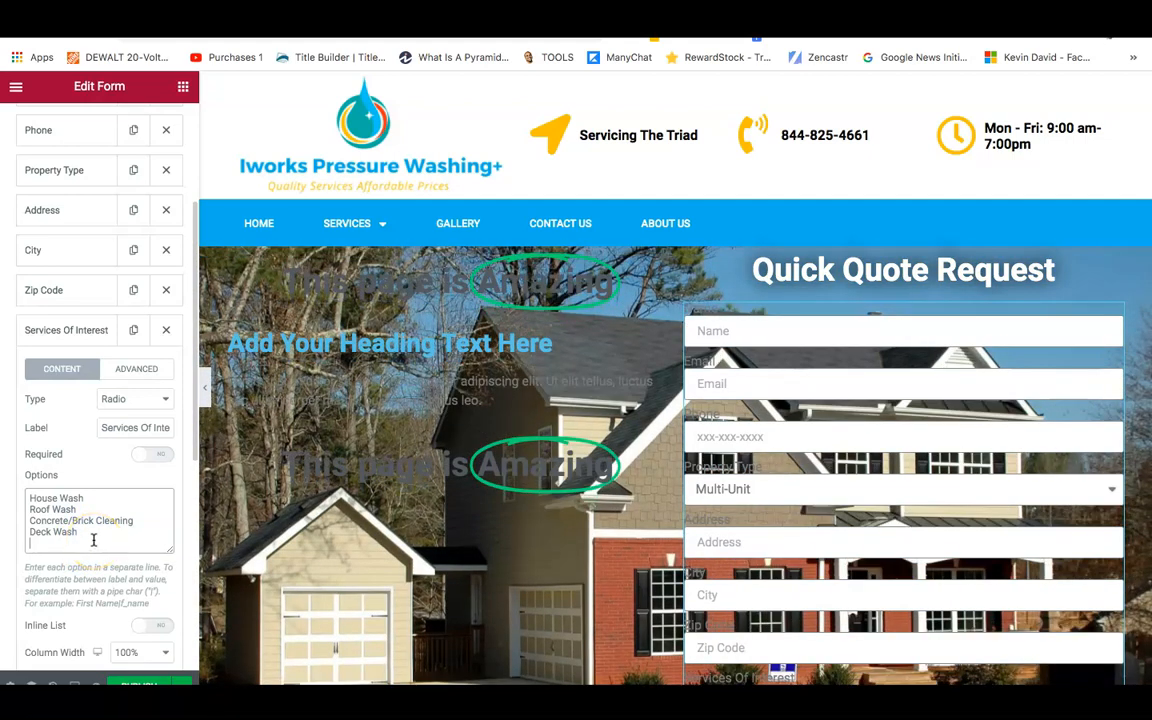
pyautogui.write('arpet')
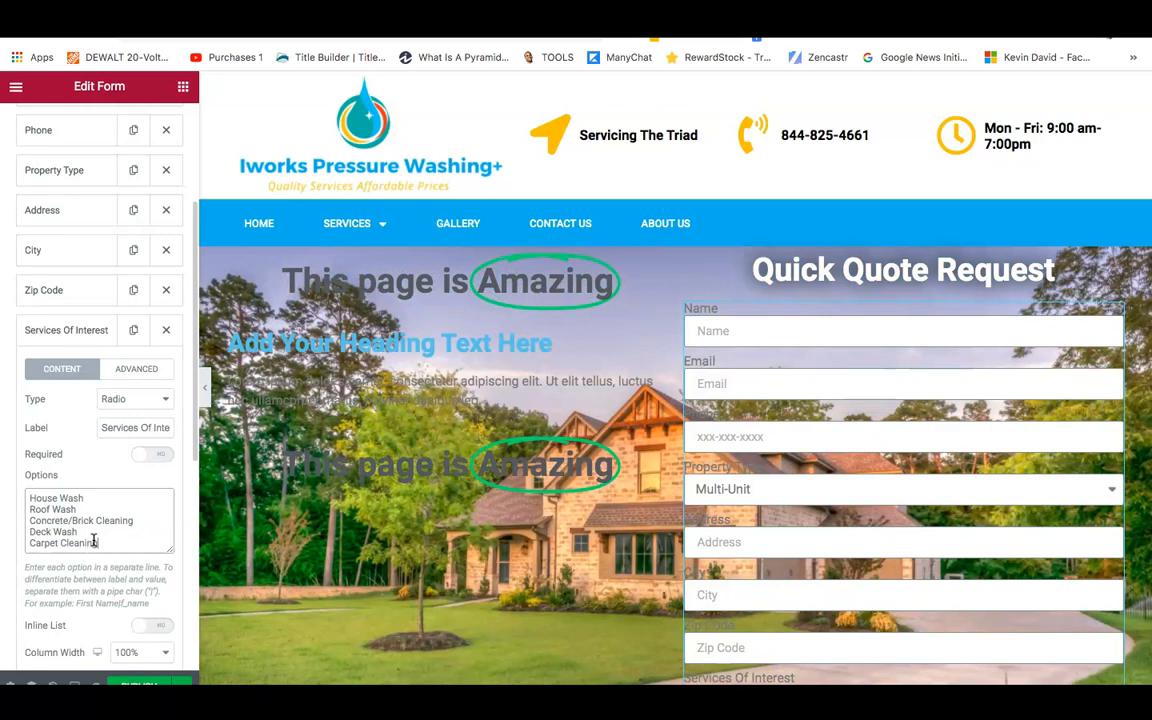
pyautogui.write(' Cleaning')
pyautogui.press('Return')
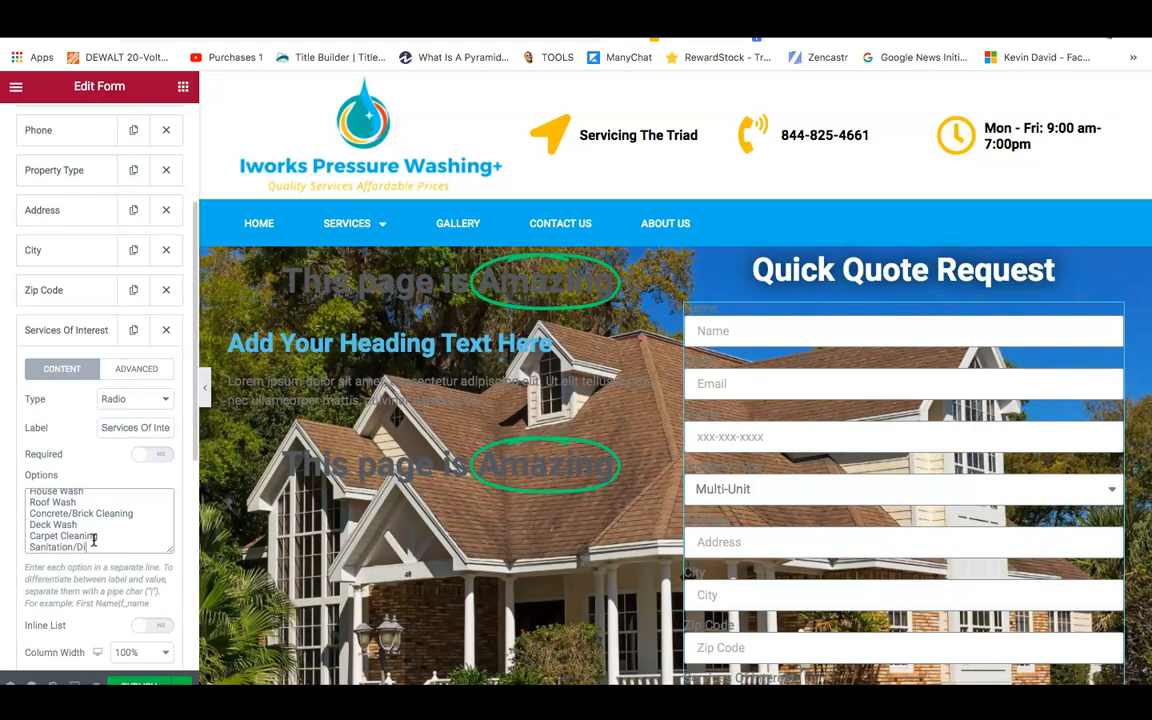
pyautogui.write('sinfection')
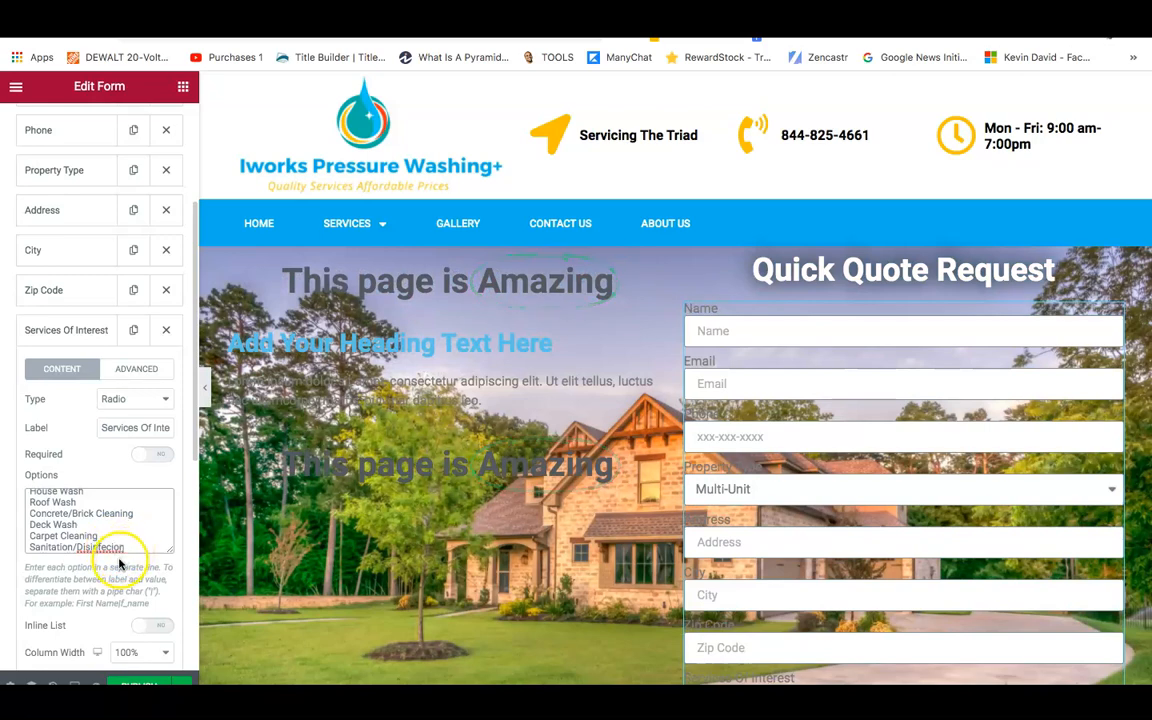
pyautogui.click(109, 547)
pyautogui.write('t')
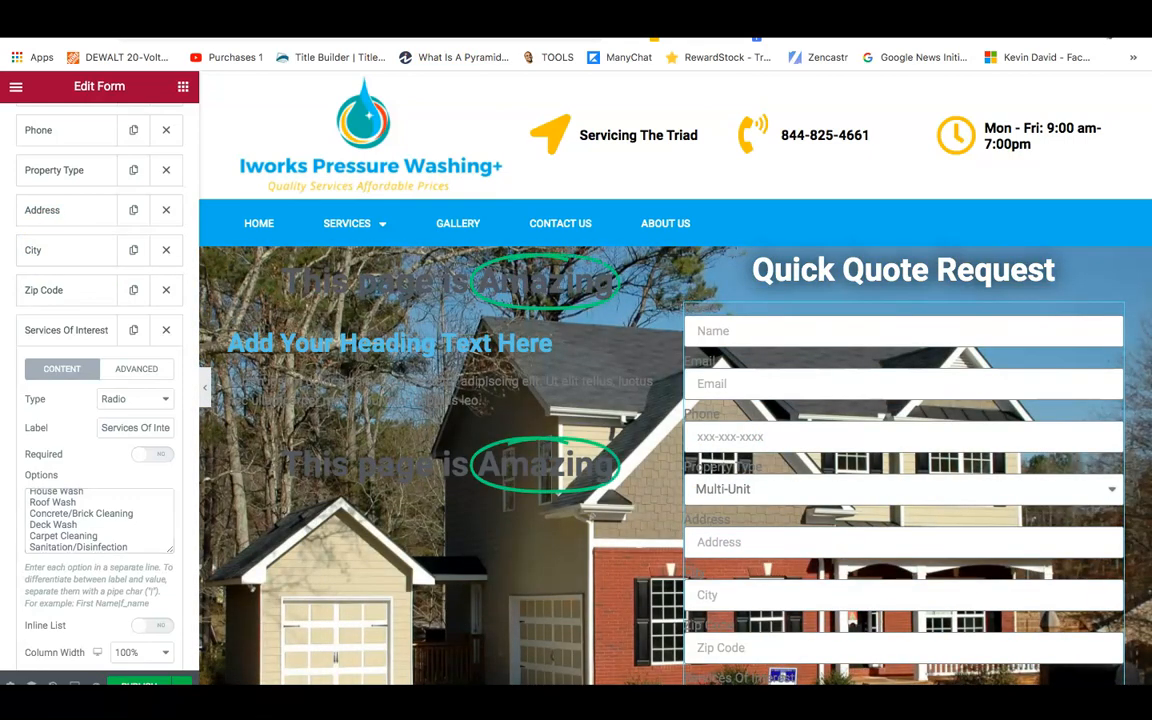
pyautogui.click(840, 20)
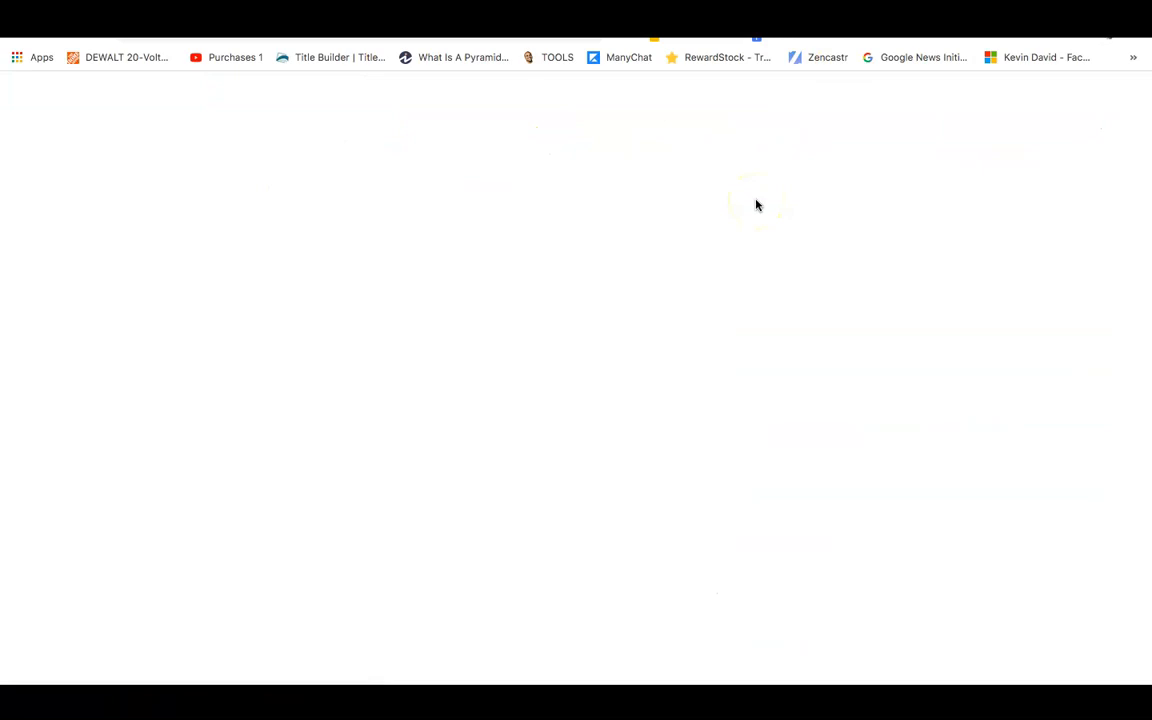
# Scroll through the quote form on the live home page, then return to the Elementor editor.
pyautogui.click(703, 307)
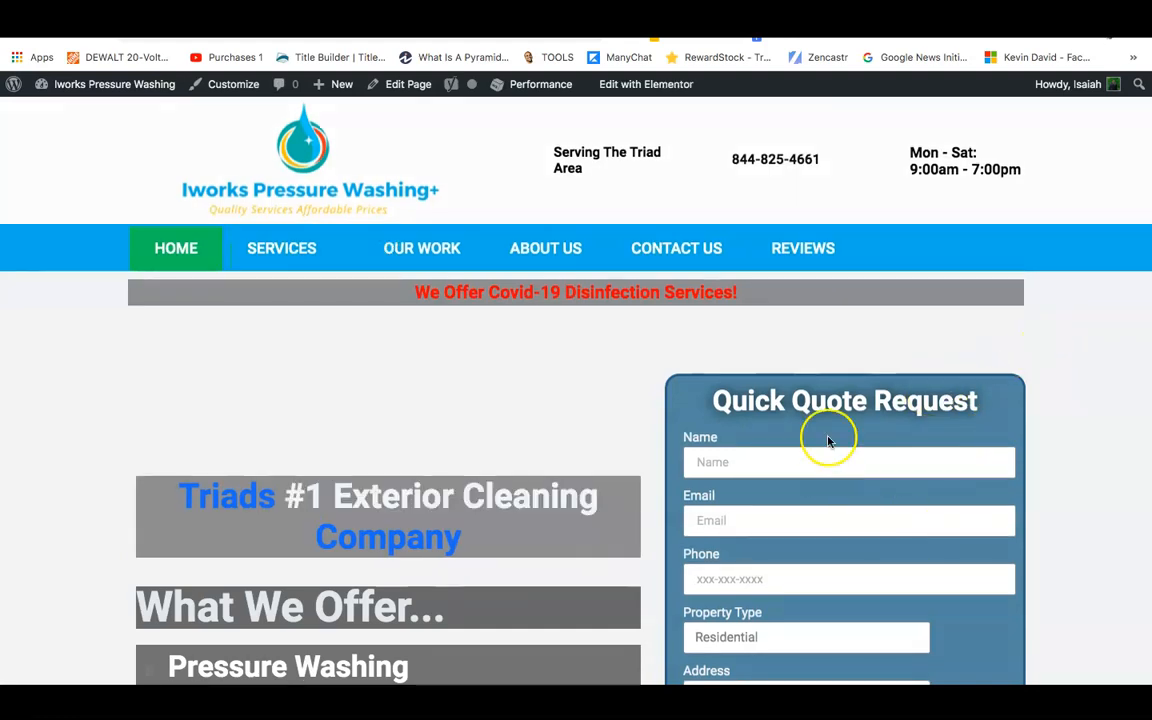
pyautogui.scroll(-1, 845, 414)
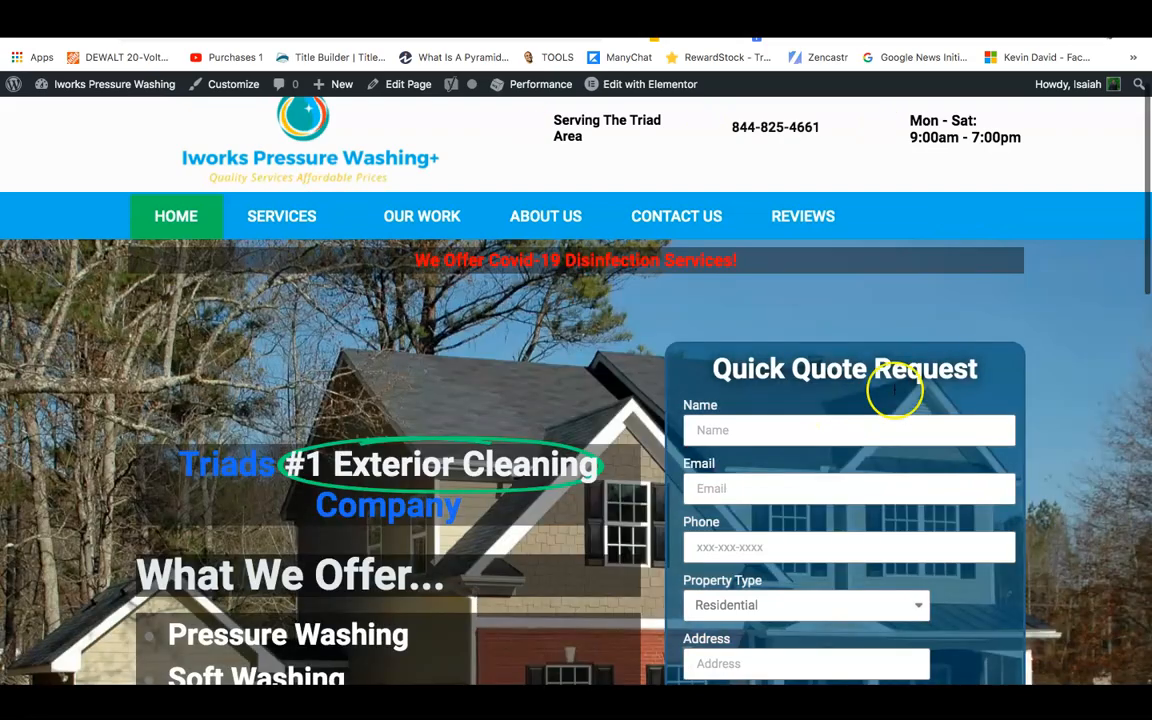
pyautogui.scroll(-2, 1143, 247)
pyautogui.scroll(-5, 1140, 250)
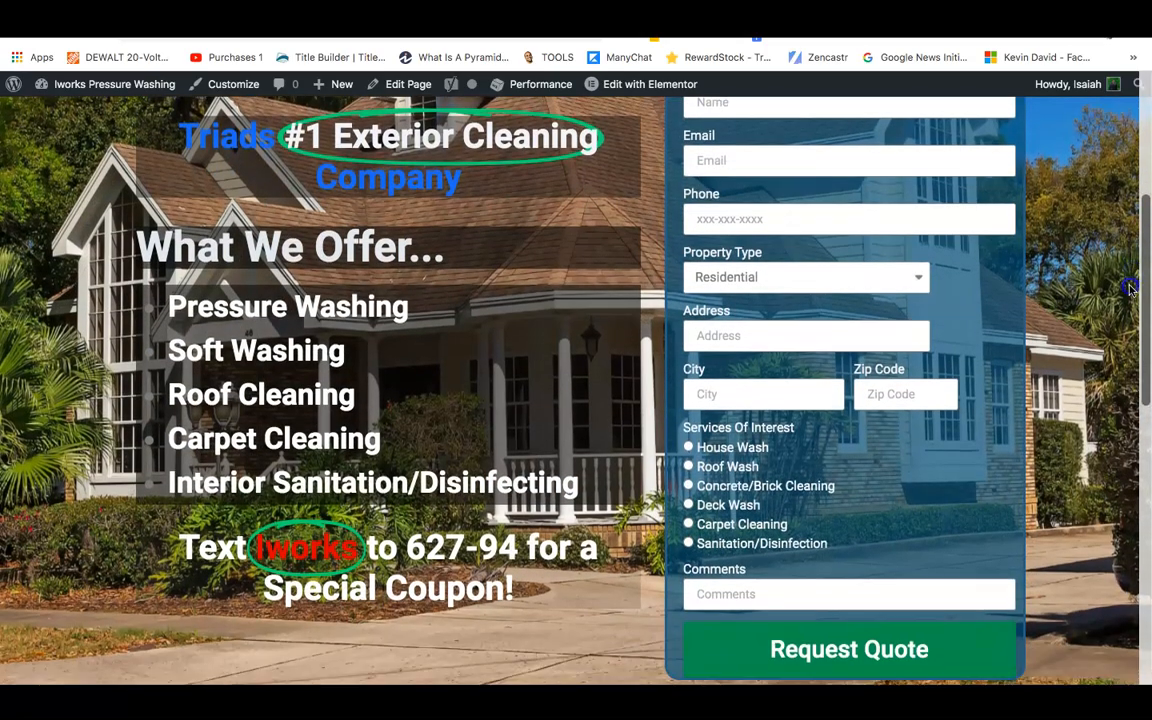
pyautogui.moveTo(1130, 288)
pyautogui.mouseDown()
pyautogui.moveTo(1129, 251)
pyautogui.moveTo(1130, 285)
pyautogui.mouseUp()
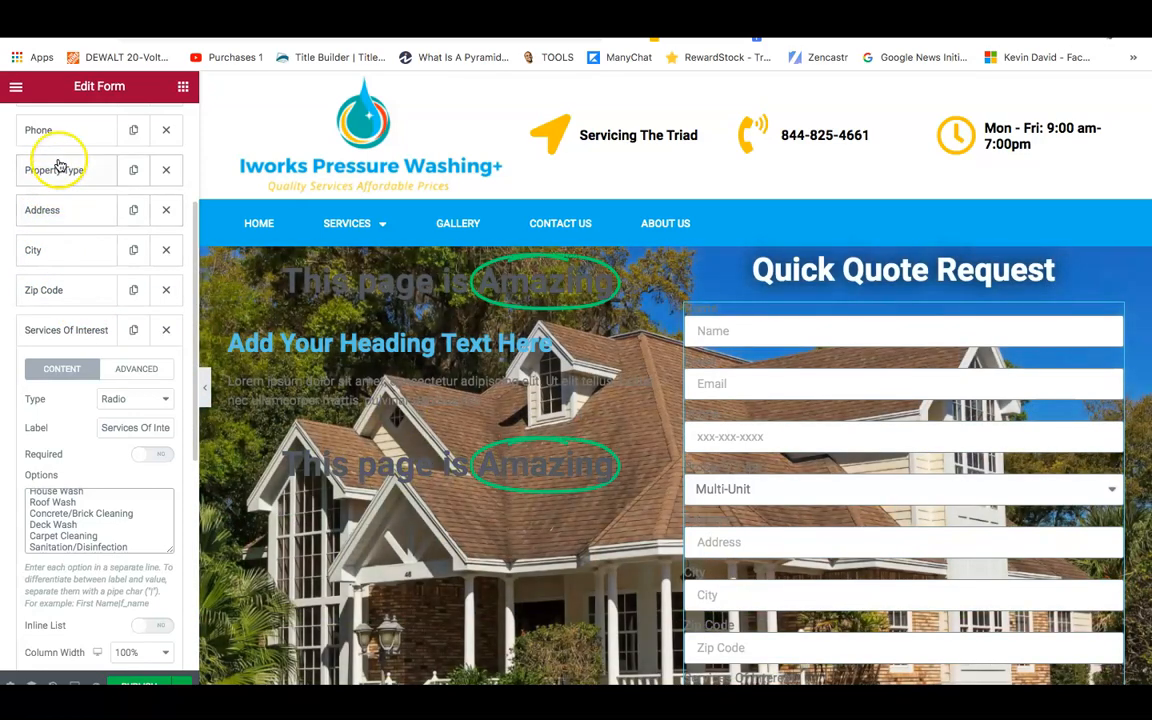
# Set the Property Type and Address fields' column width to 66%.
pyautogui.click(61, 172)
pyautogui.click(128, 222)
pyautogui.click(57, 206)
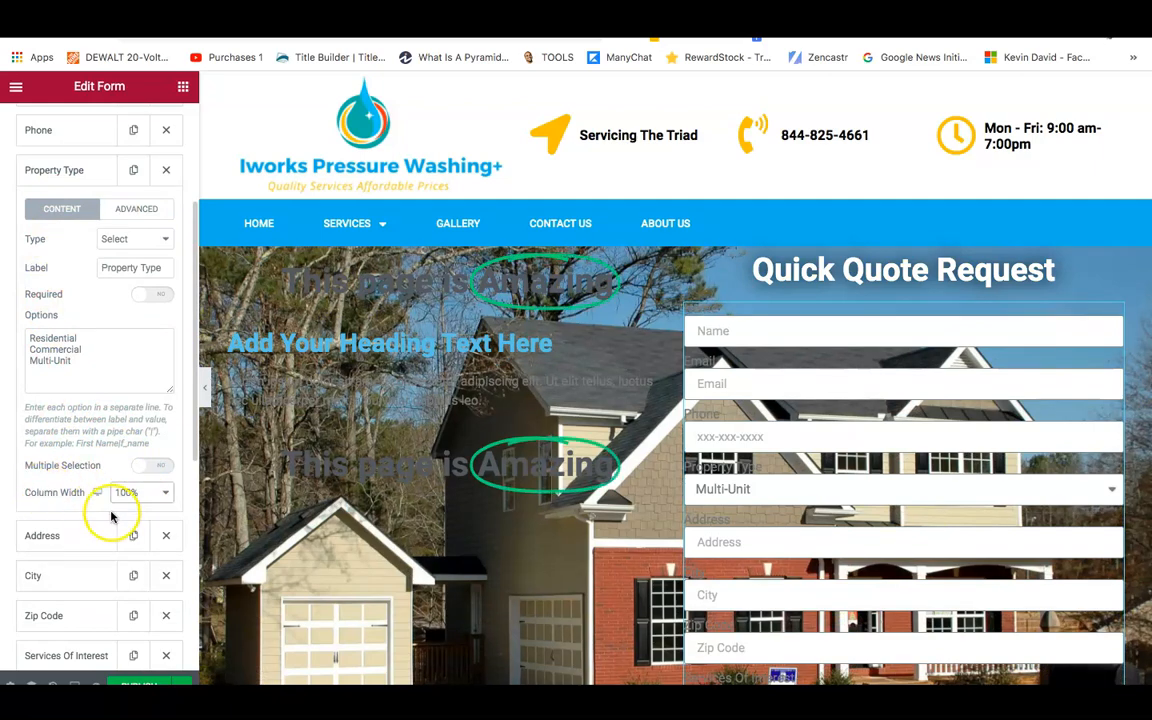
pyautogui.click(145, 500)
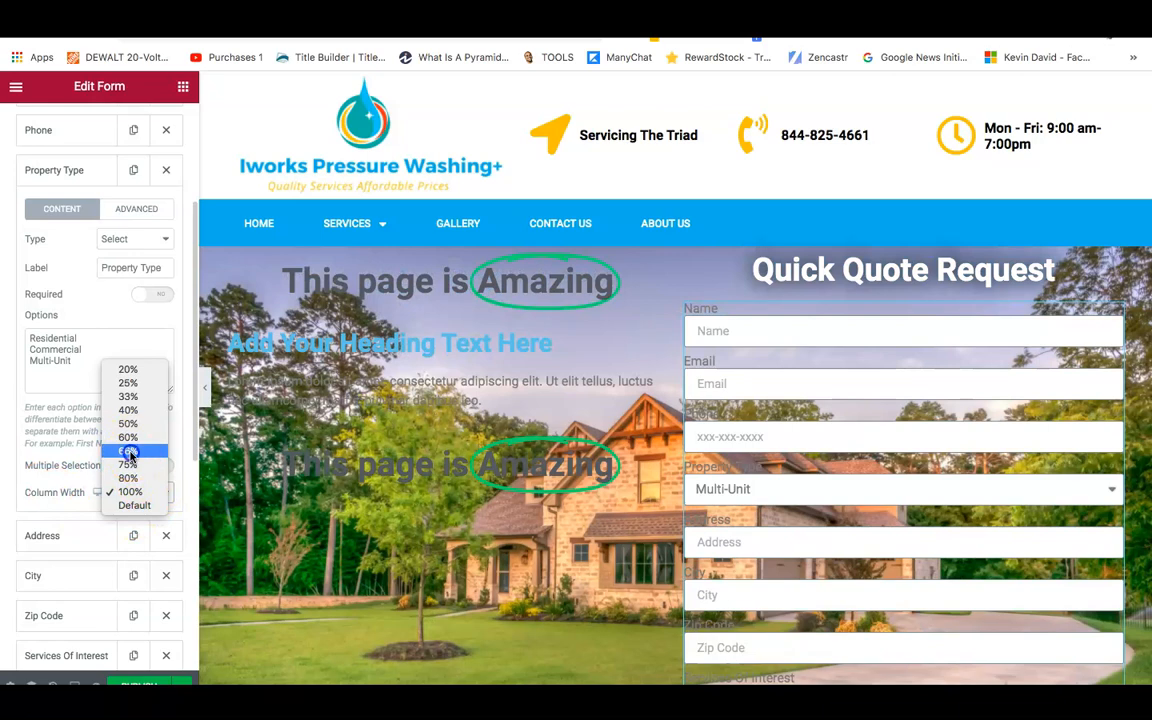
pyautogui.click(130, 453)
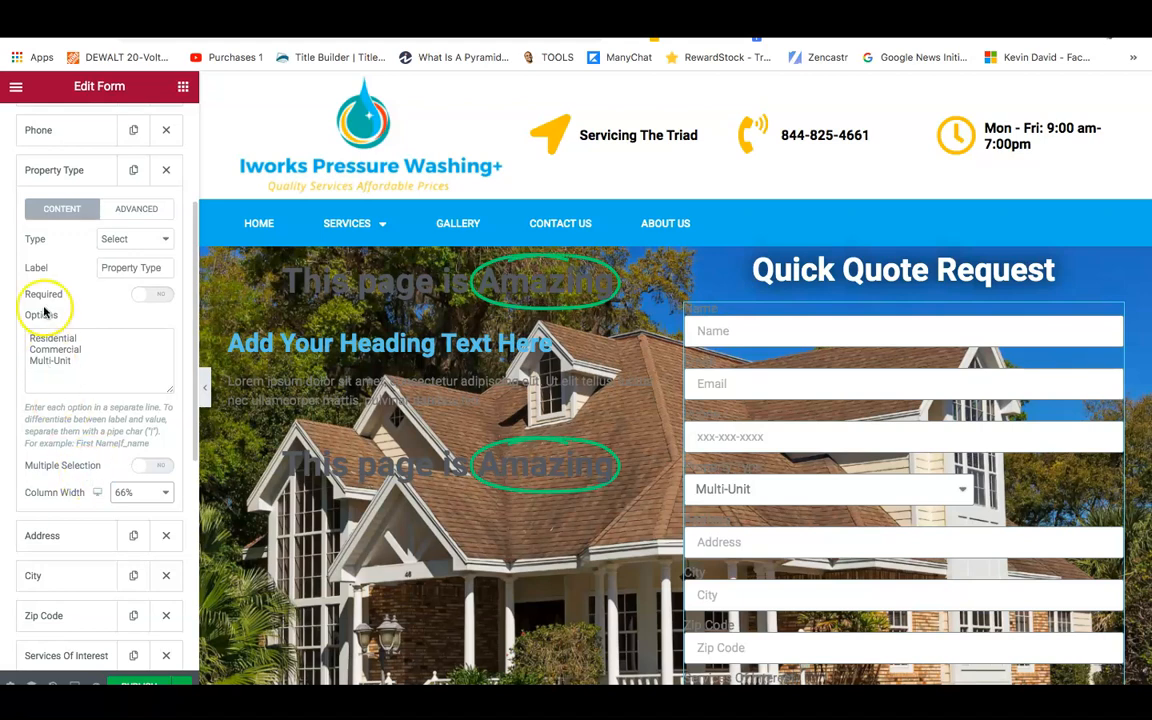
pyautogui.click(43, 535)
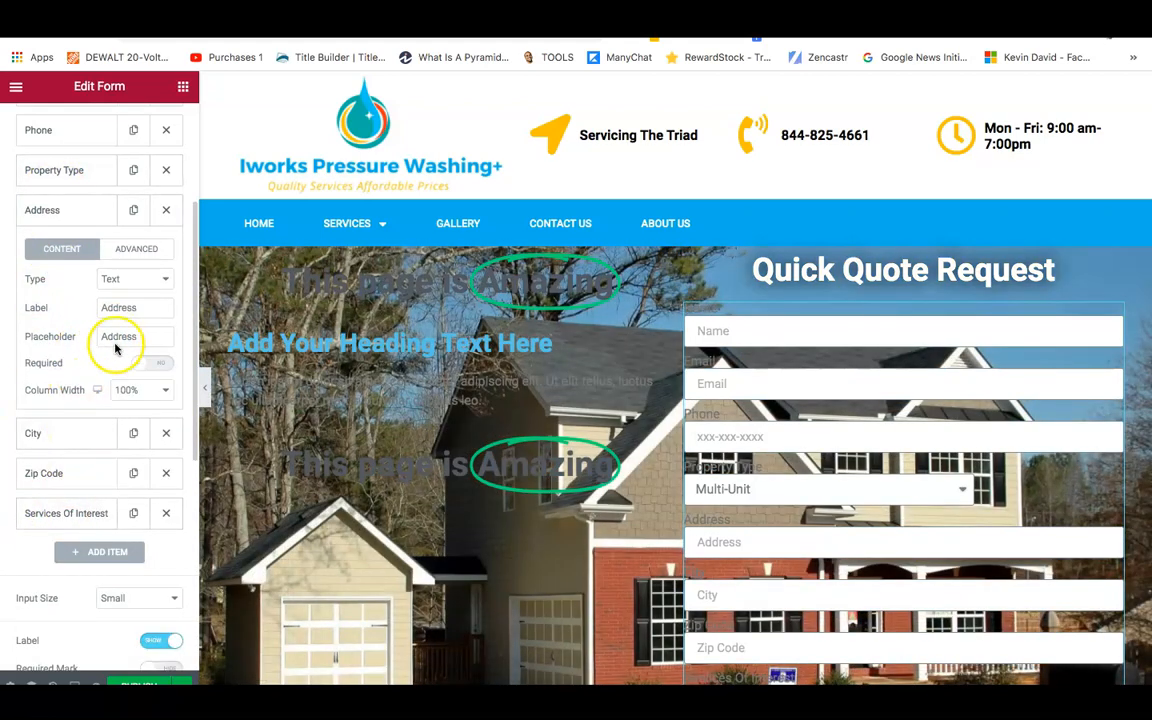
pyautogui.click(127, 398)
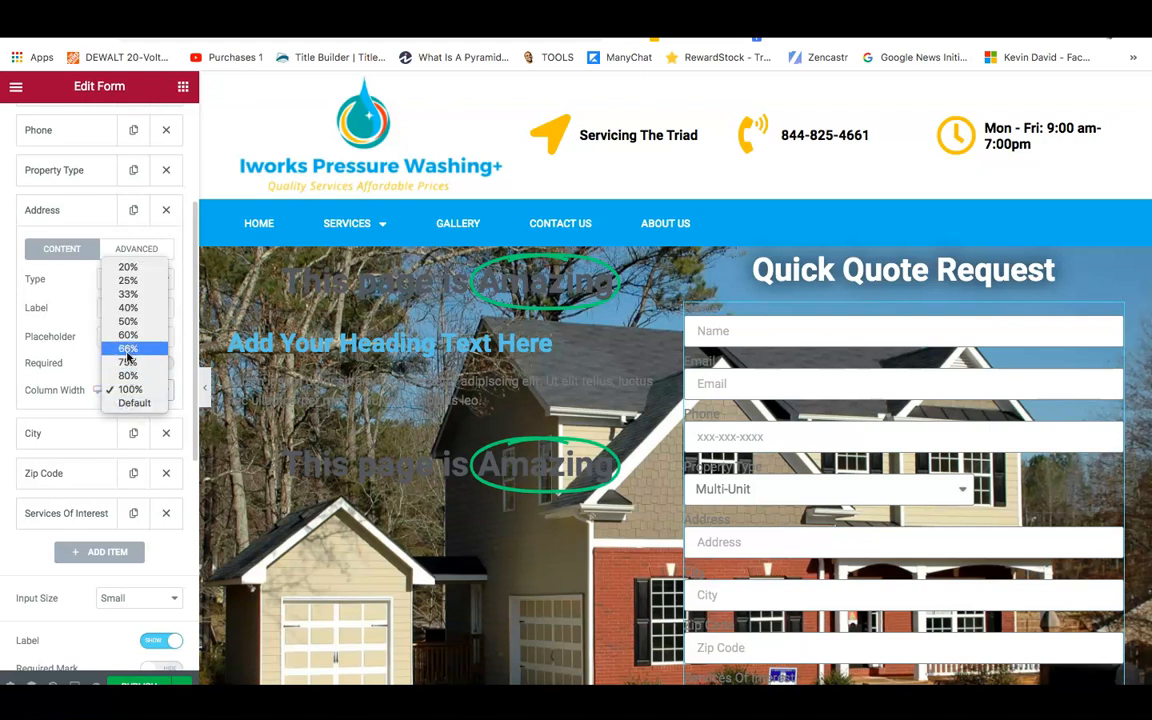
pyautogui.click(127, 355)
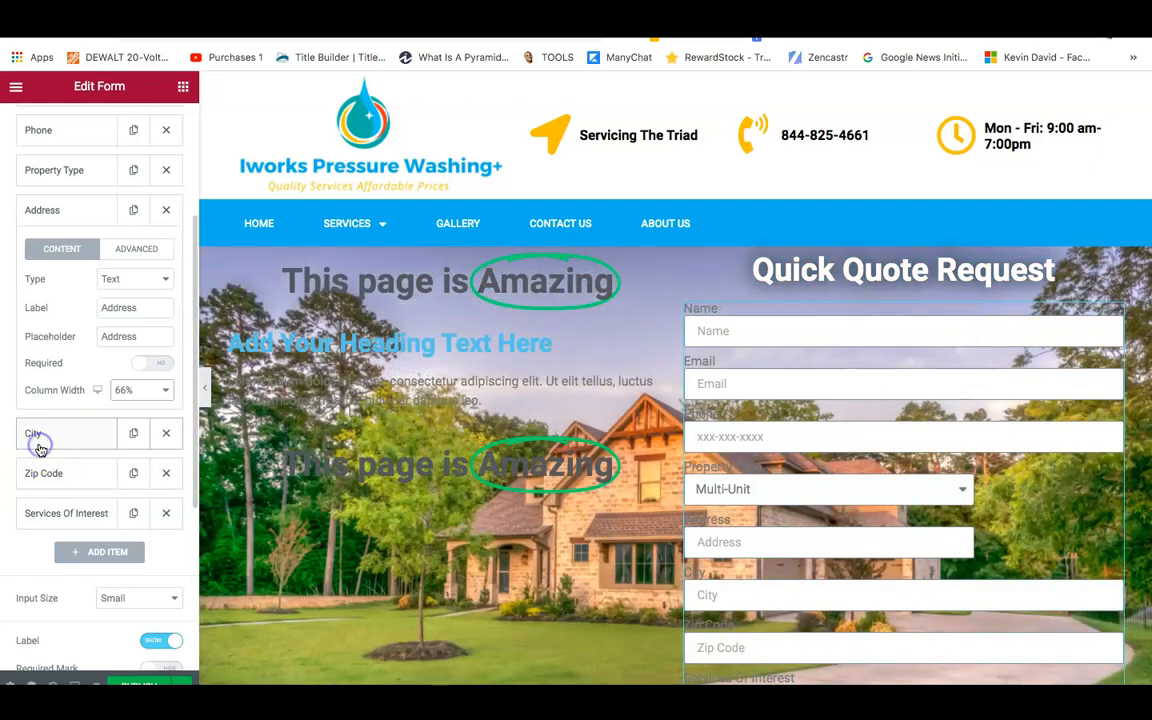
# Set the City field's column width to 50% and Zip Code to 33%.
pyautogui.click(72, 437)
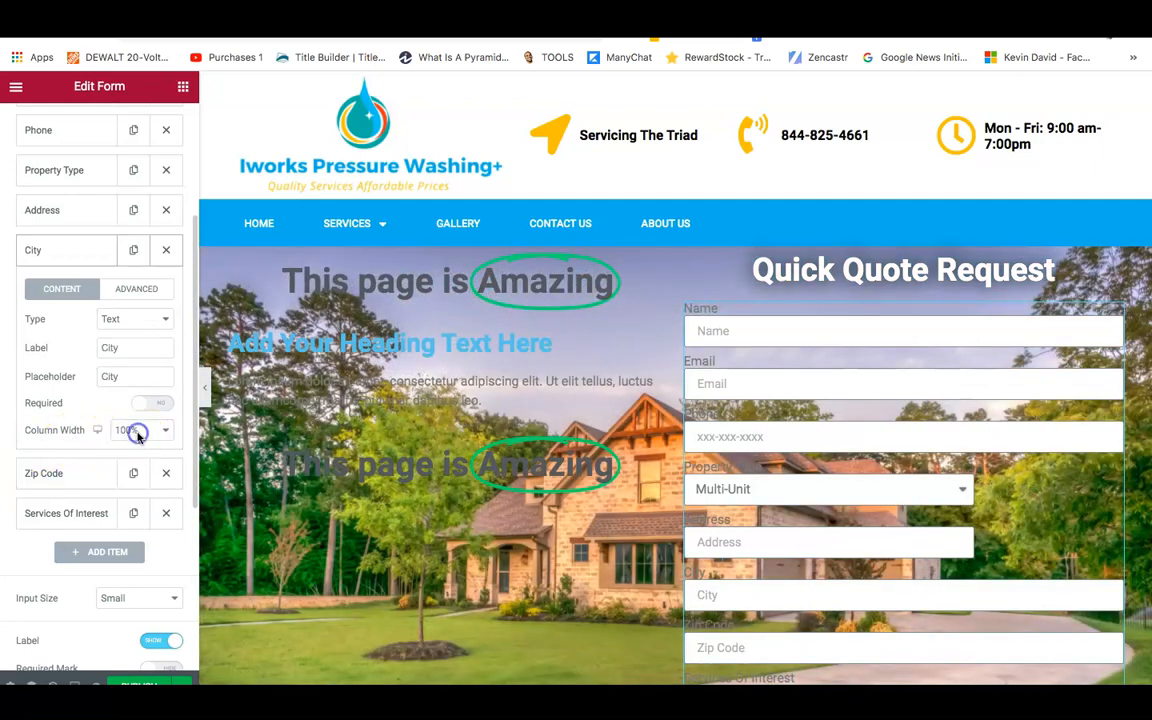
pyautogui.click(128, 430)
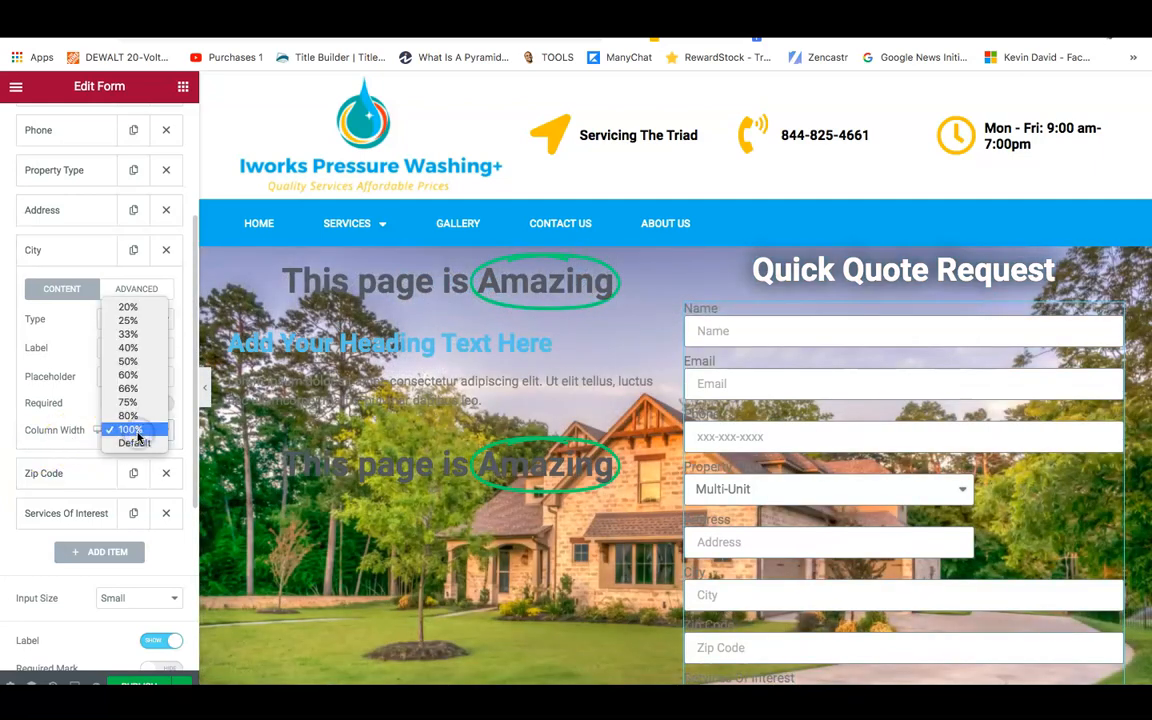
pyautogui.click(131, 338)
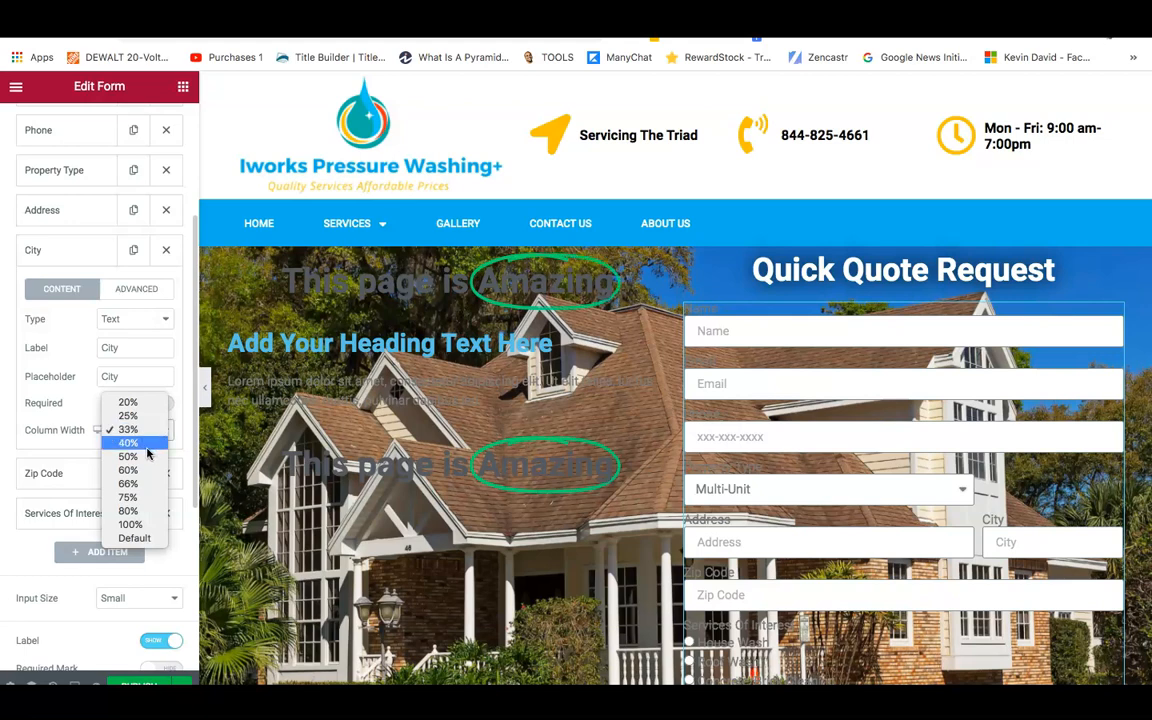
pyautogui.click(147, 453)
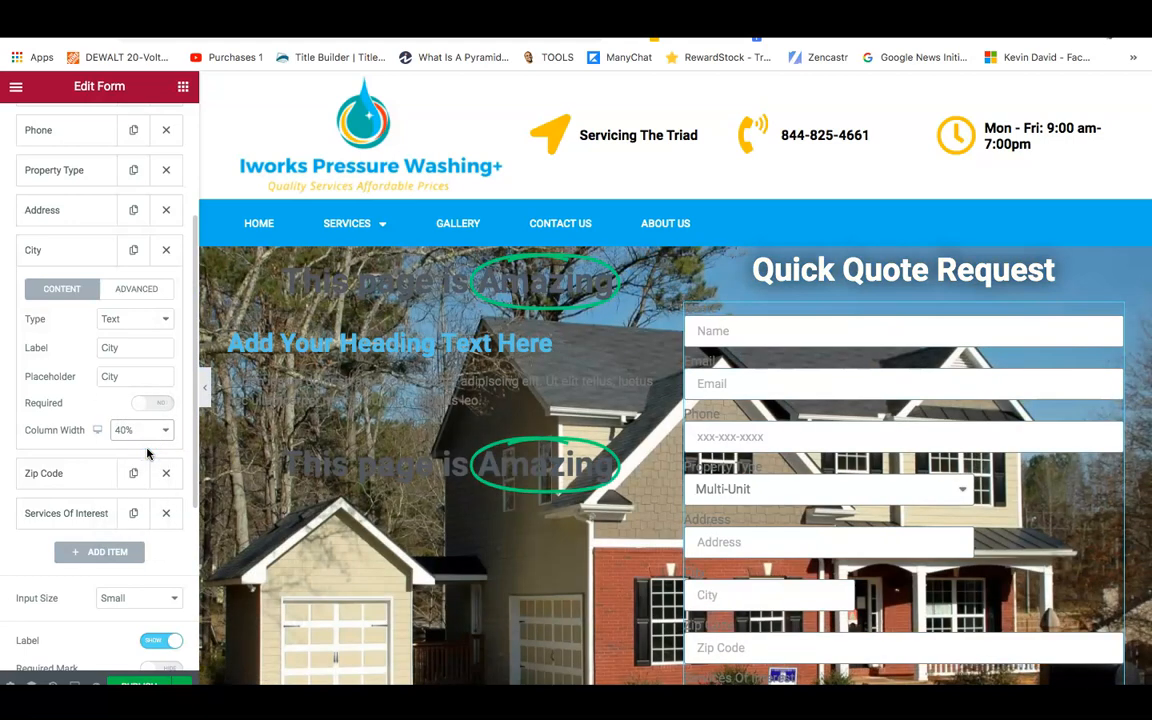
pyautogui.click(141, 431)
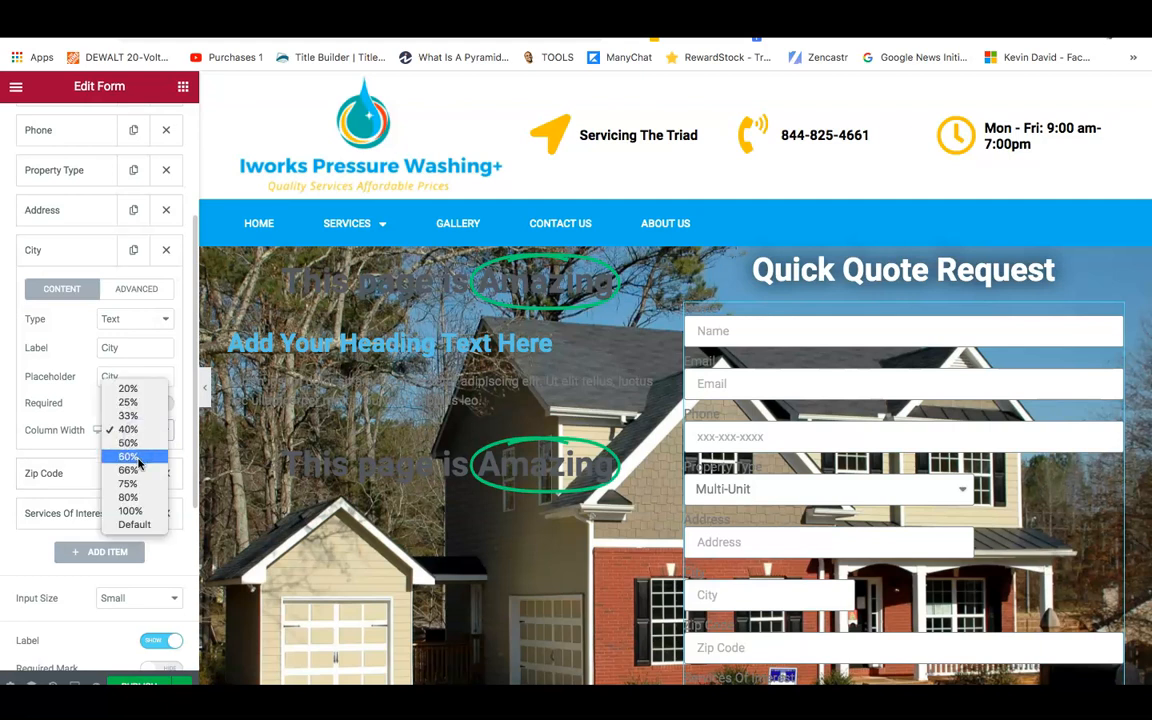
pyautogui.click(128, 443)
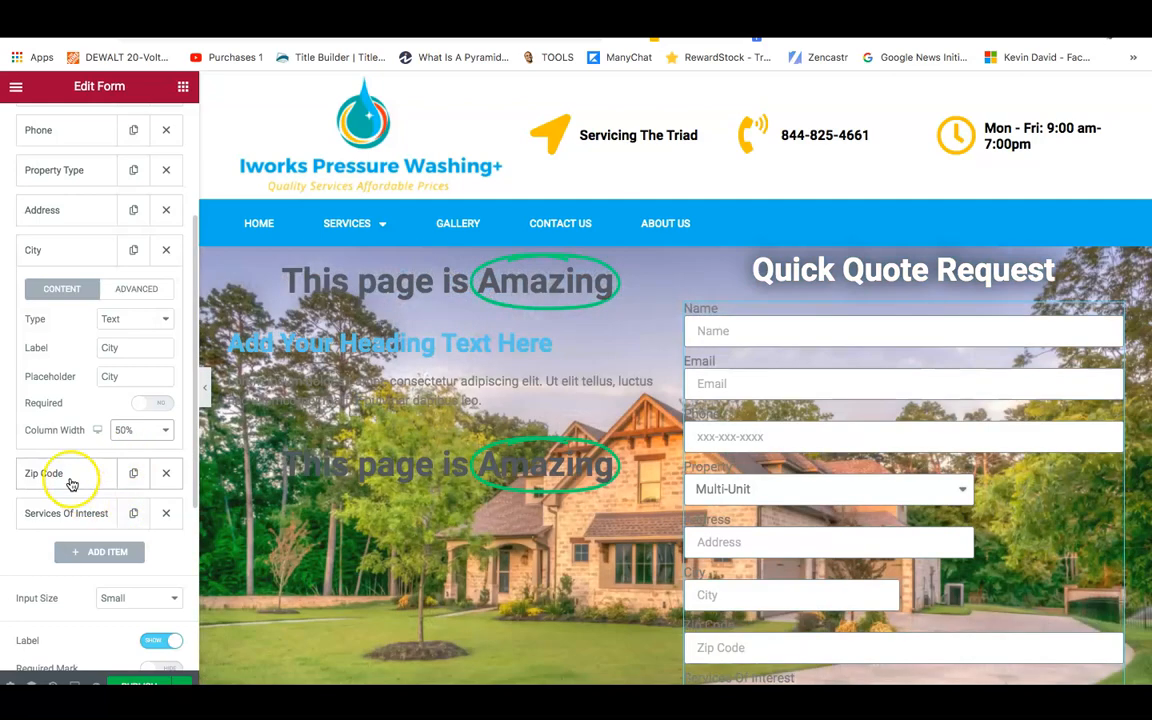
pyautogui.click(71, 479)
pyautogui.click(130, 470)
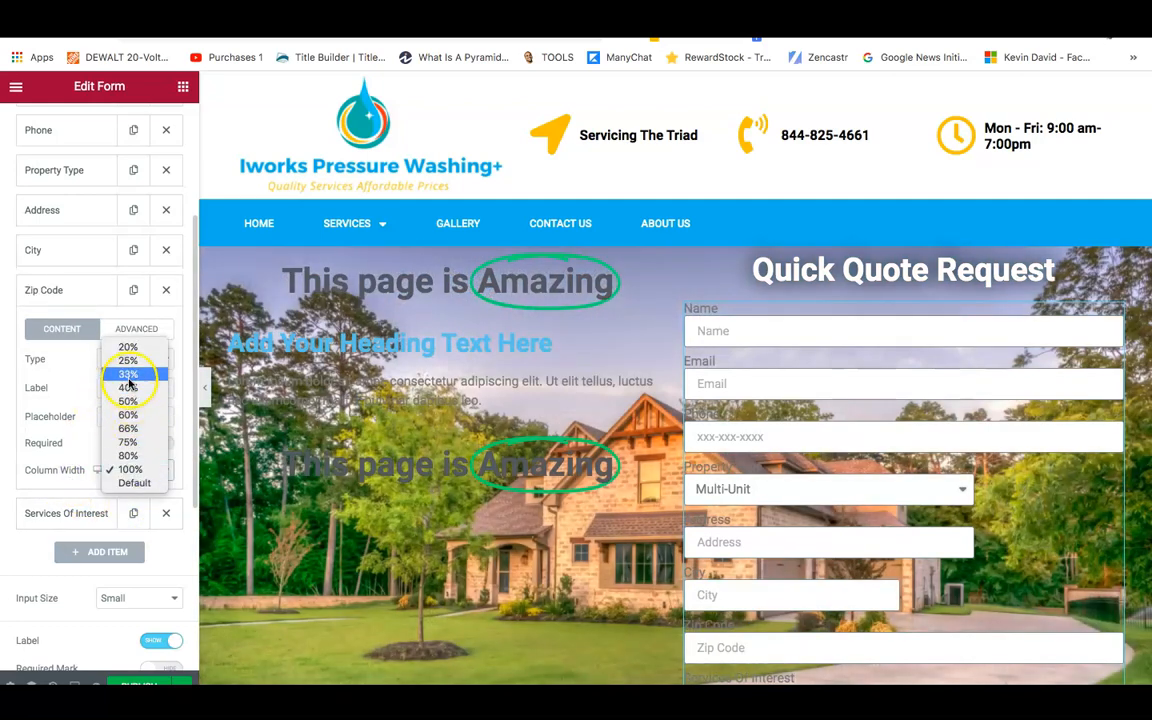
pyautogui.click(130, 383)
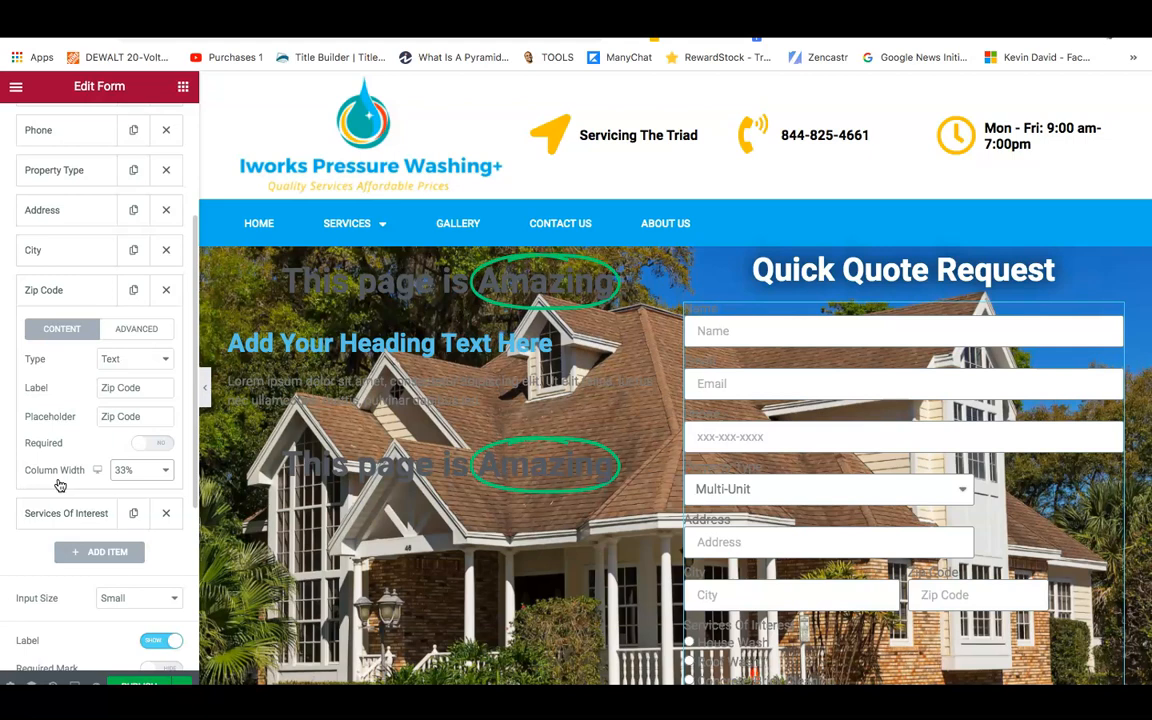
# Add a ninth field after Services Of Interest labelled Comments with 'Comments' placeholder.
pyautogui.click(70, 550)
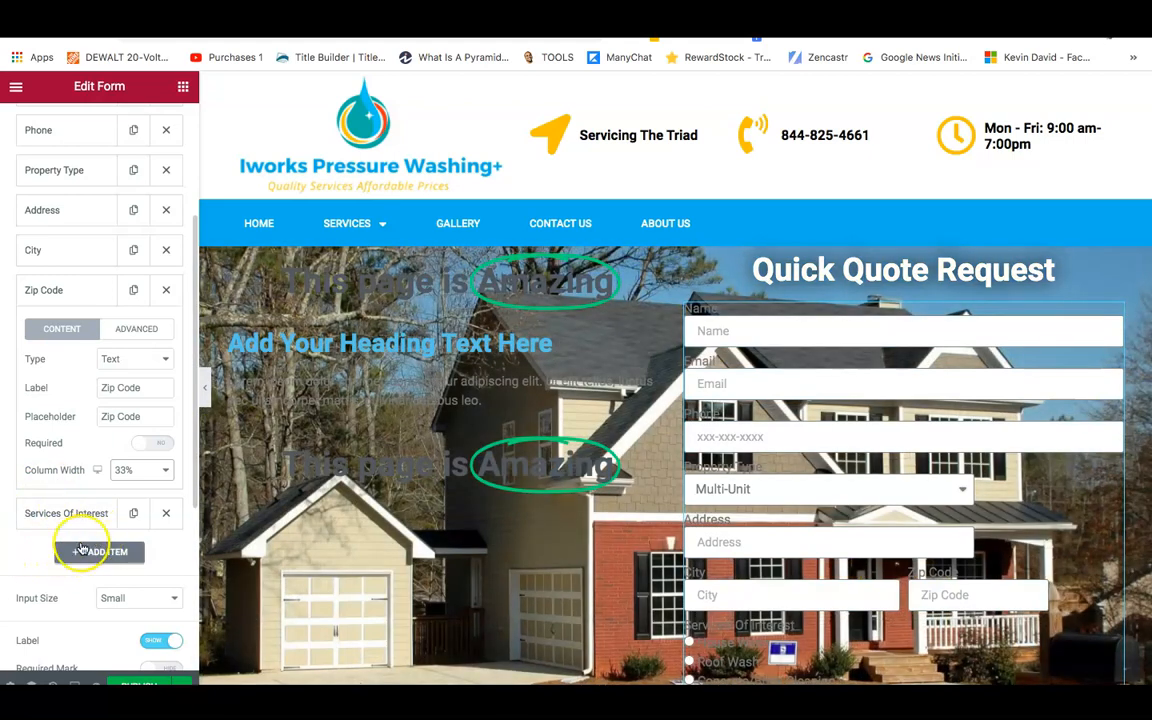
pyautogui.click(90, 552)
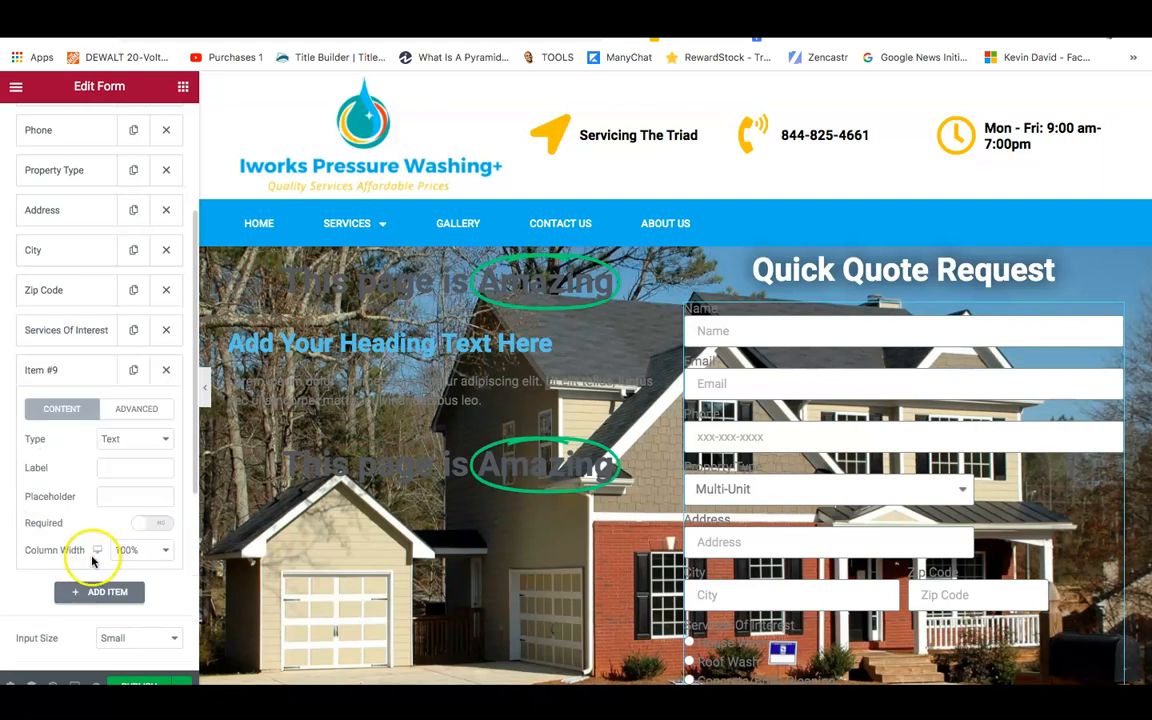
pyautogui.click(110, 468)
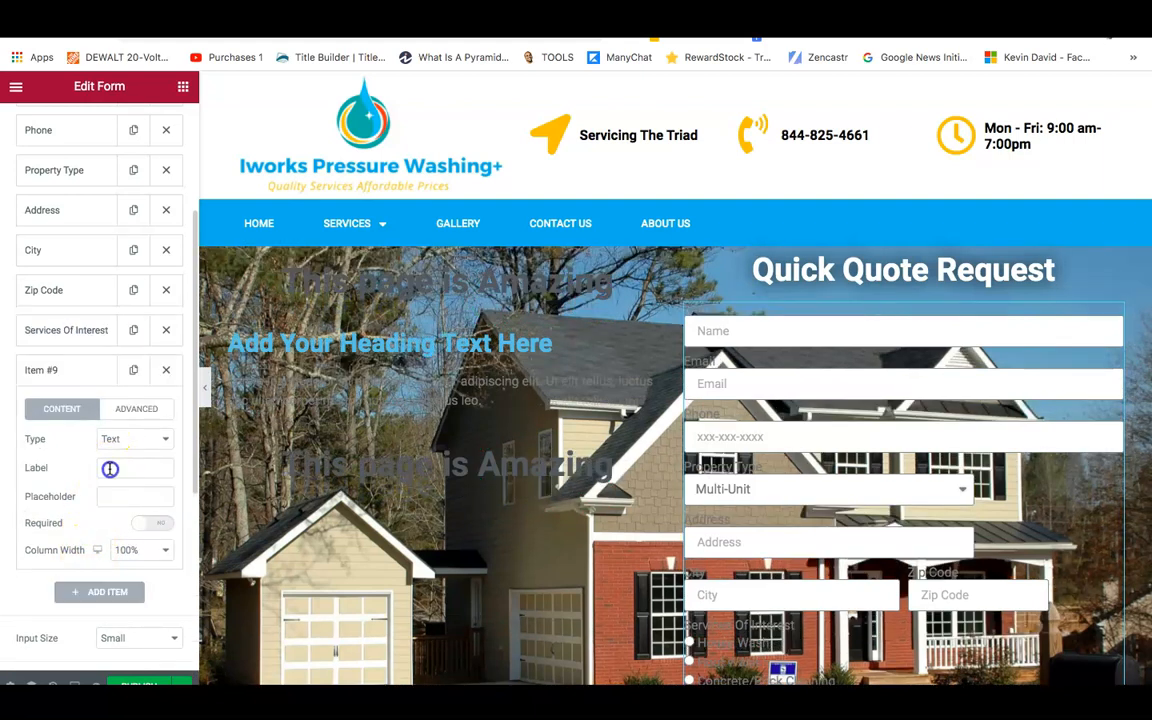
pyautogui.write('Comments')
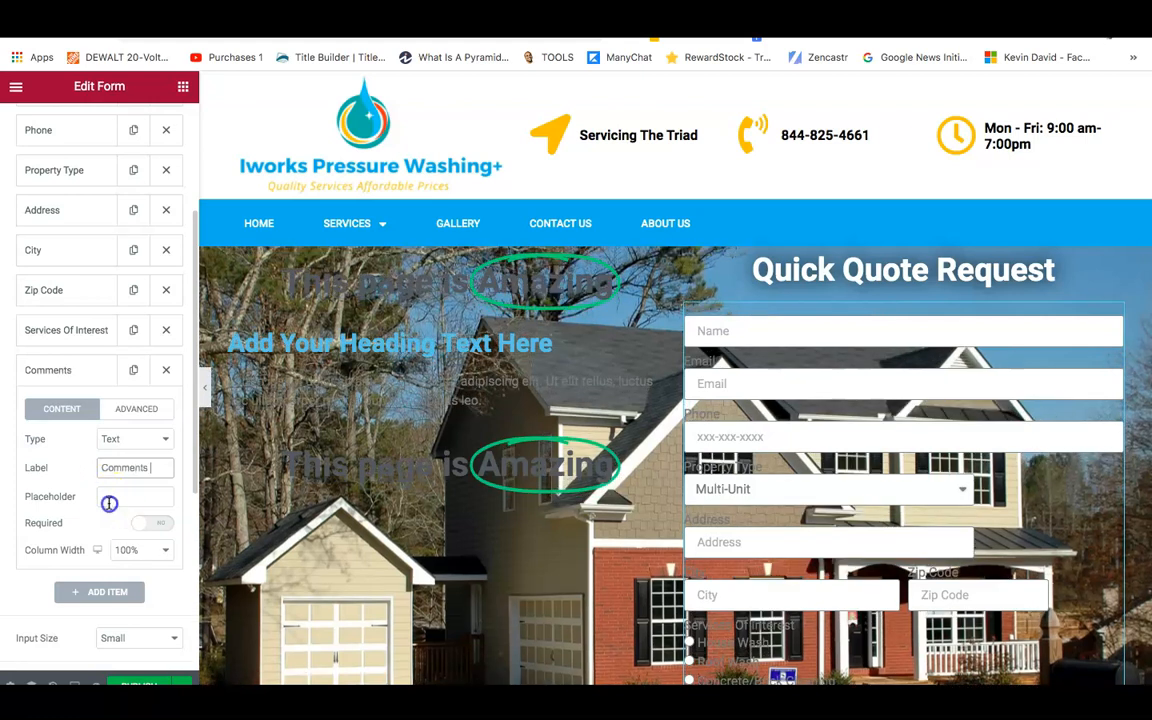
pyautogui.click(109, 499)
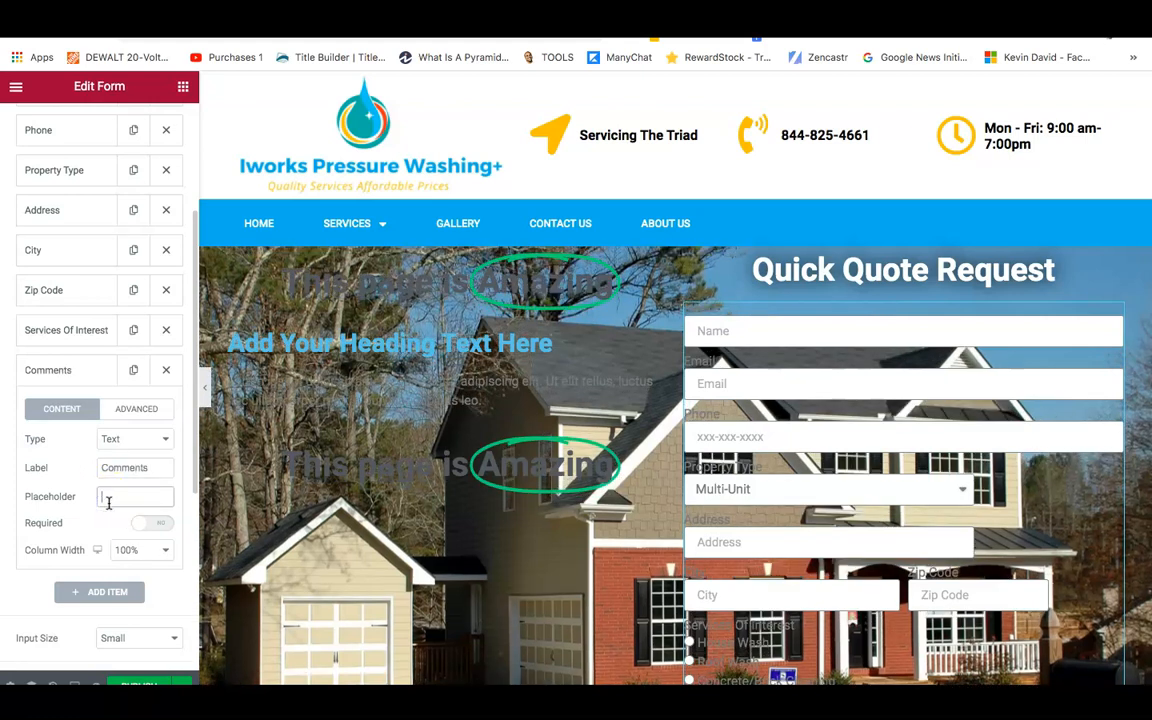
pyautogui.write('Comments')
pyautogui.click(124, 550)
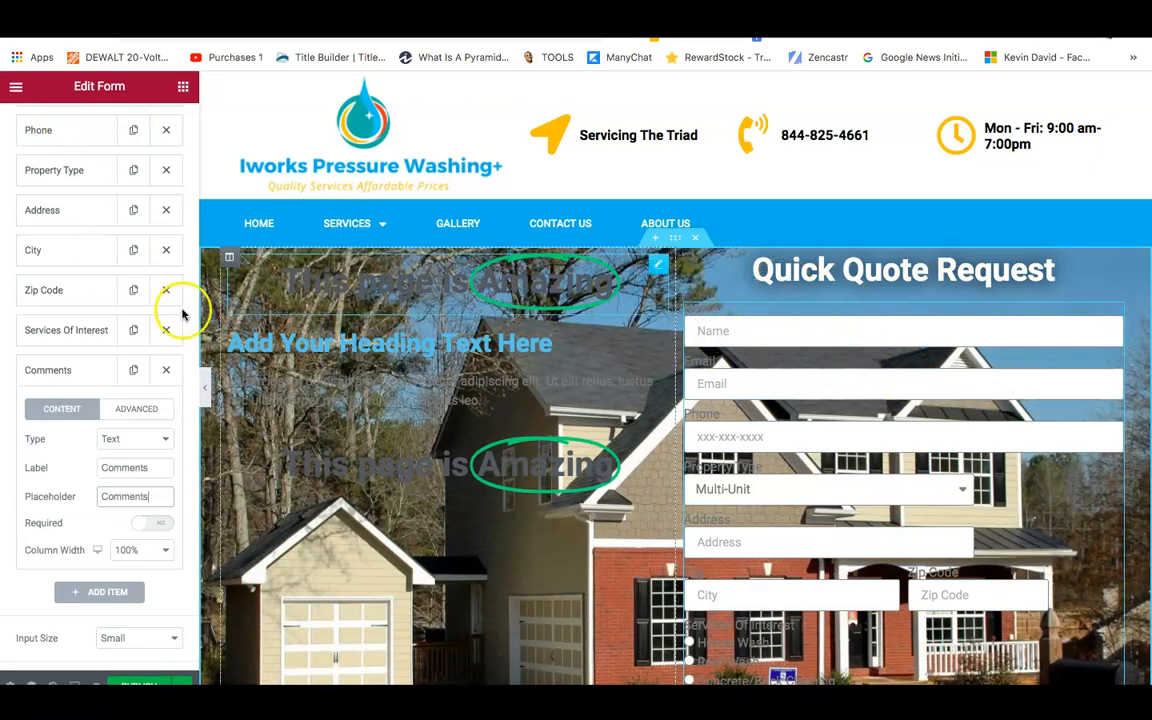
pyautogui.scroll(-4, 188, 310)
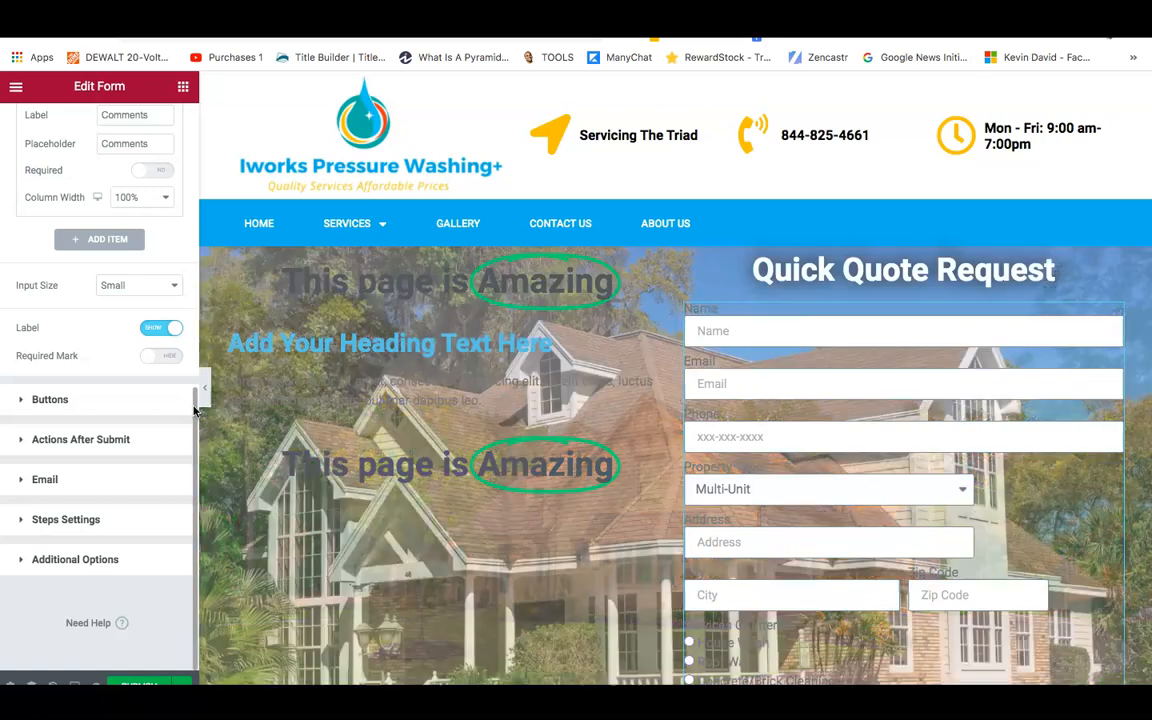
# Open Edit Column for the quote form's column and show its Advanced tab.
pyautogui.moveTo(193, 372); pyautogui.dragTo(191, 116)
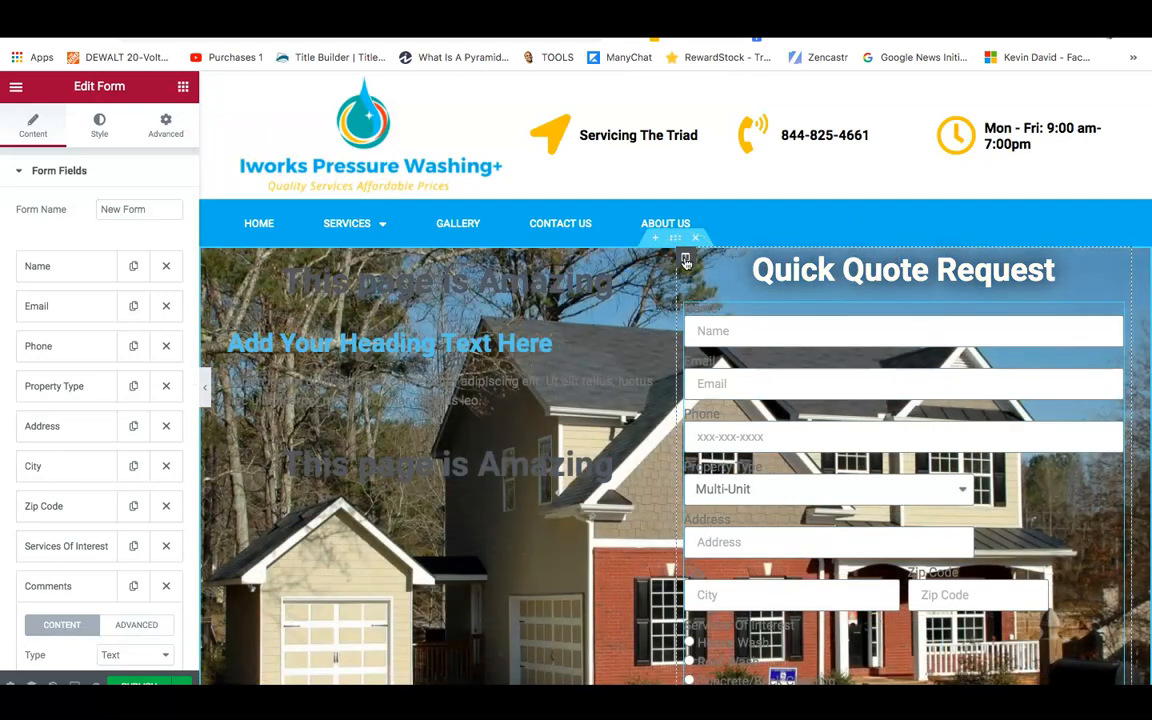
pyautogui.rightClick(685, 261)
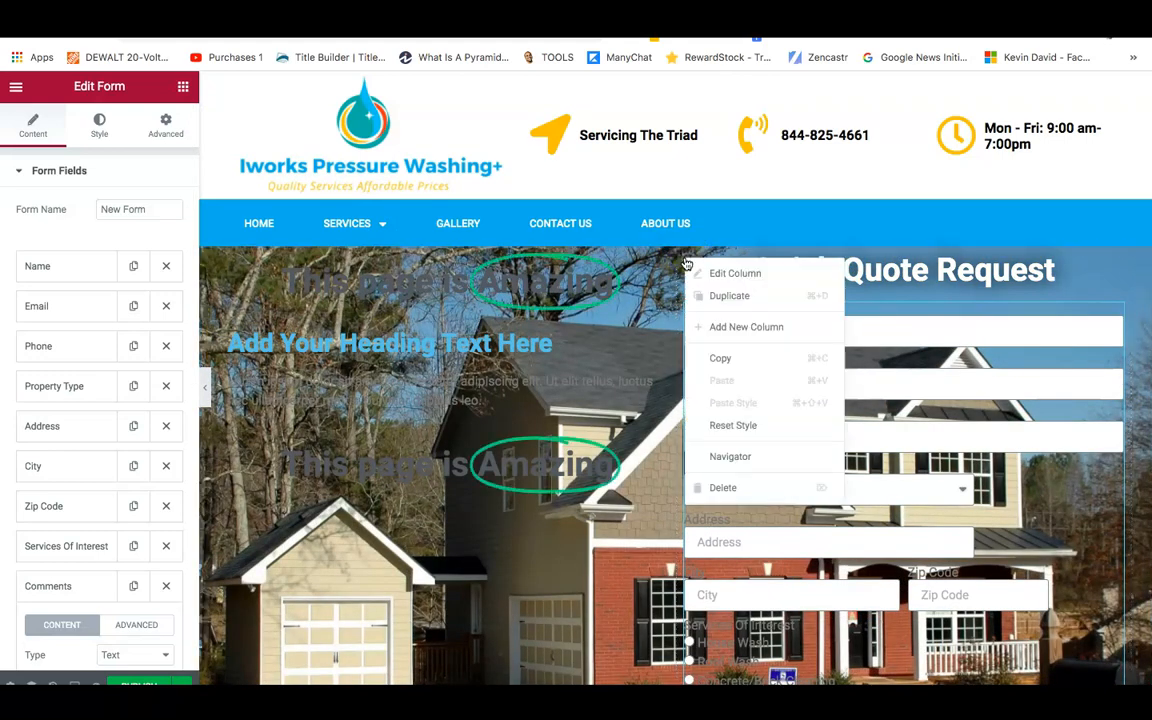
pyautogui.click(735, 276)
pyautogui.moveTo(735, 278); pyautogui.dragTo(778, 287)
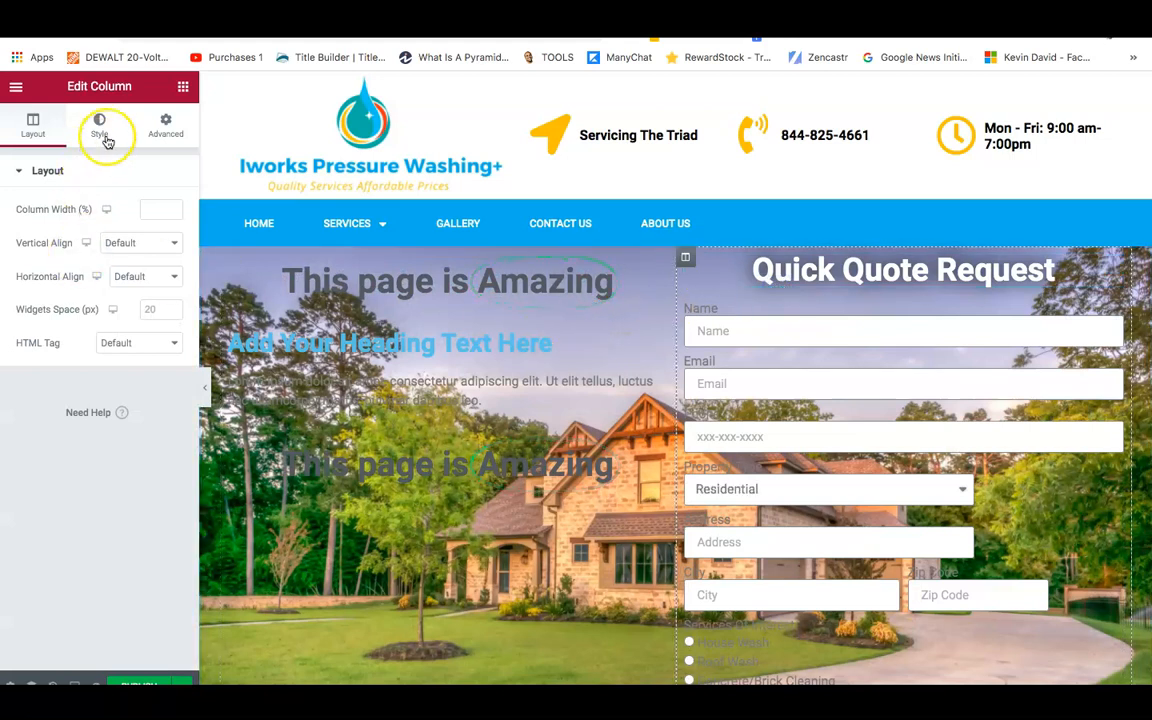
pyautogui.click(166, 126)
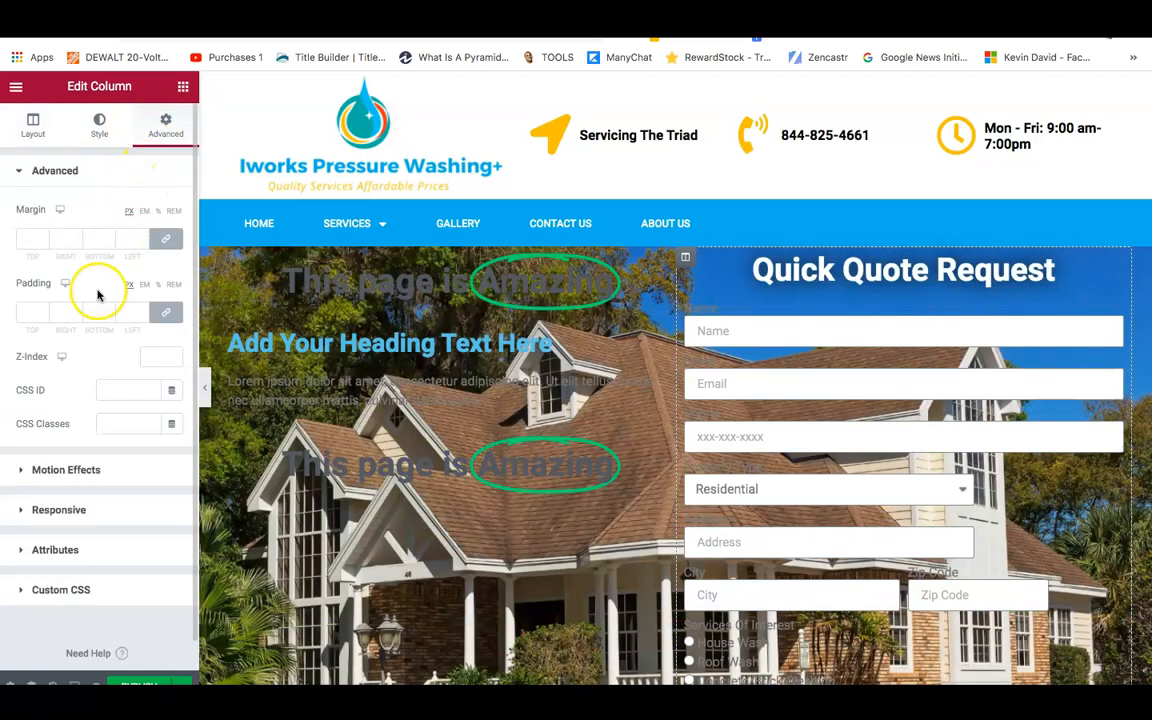
# Give the column a solid border 6 px wide on all sides.
pyautogui.click(97, 127)
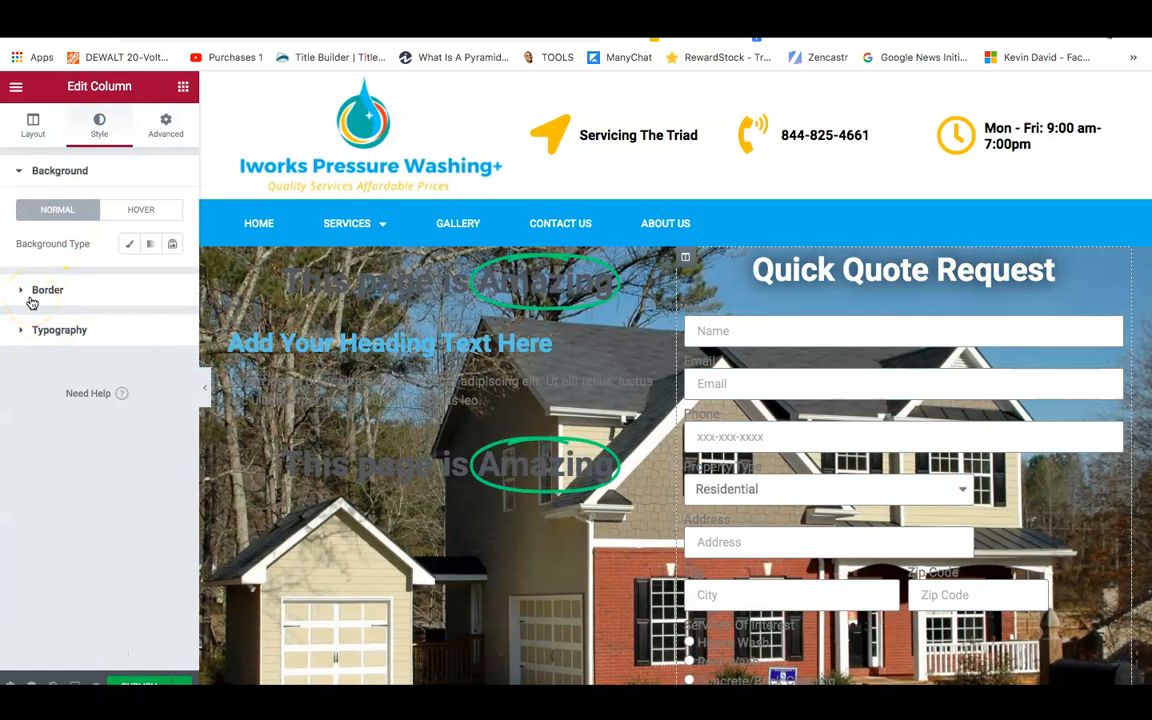
pyautogui.click(37, 292)
pyautogui.click(37, 290)
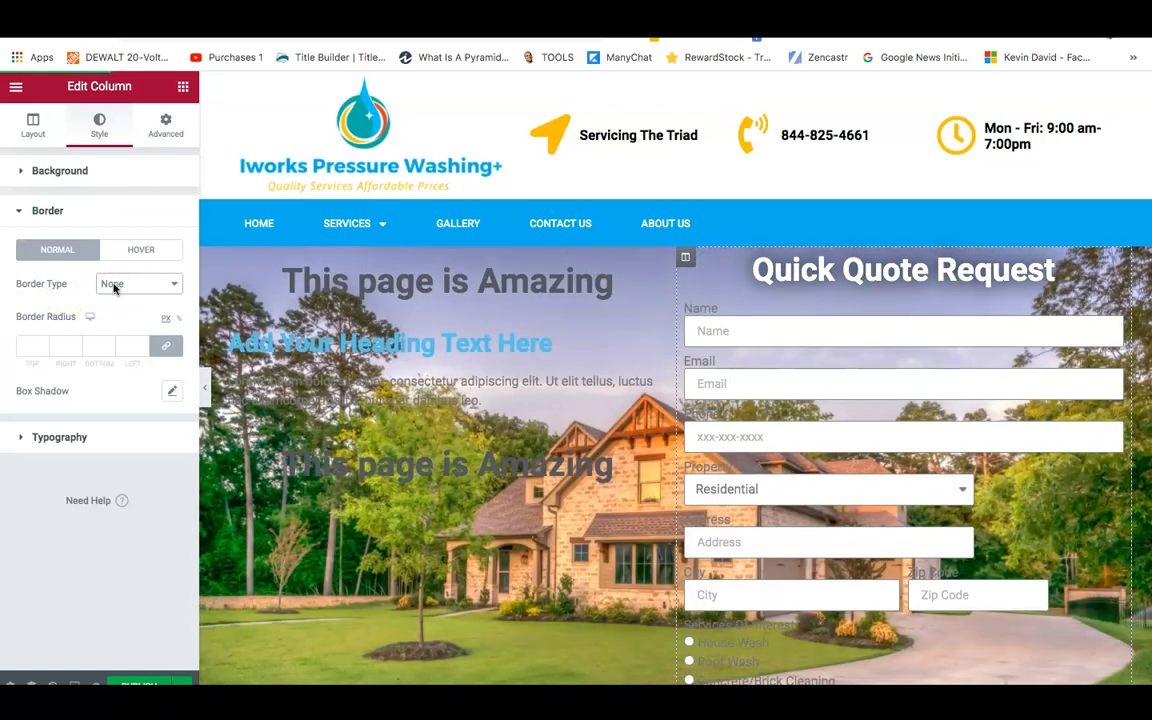
pyautogui.click(114, 287)
pyautogui.click(118, 300)
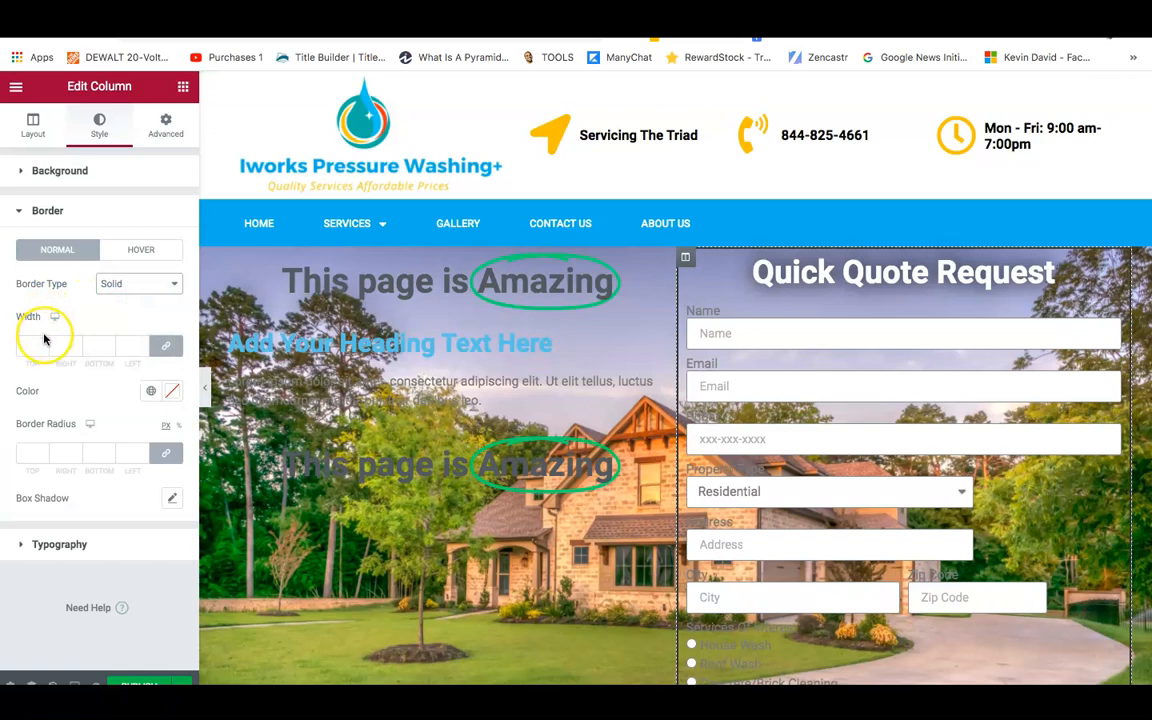
pyautogui.click(43, 345)
pyautogui.write('2')
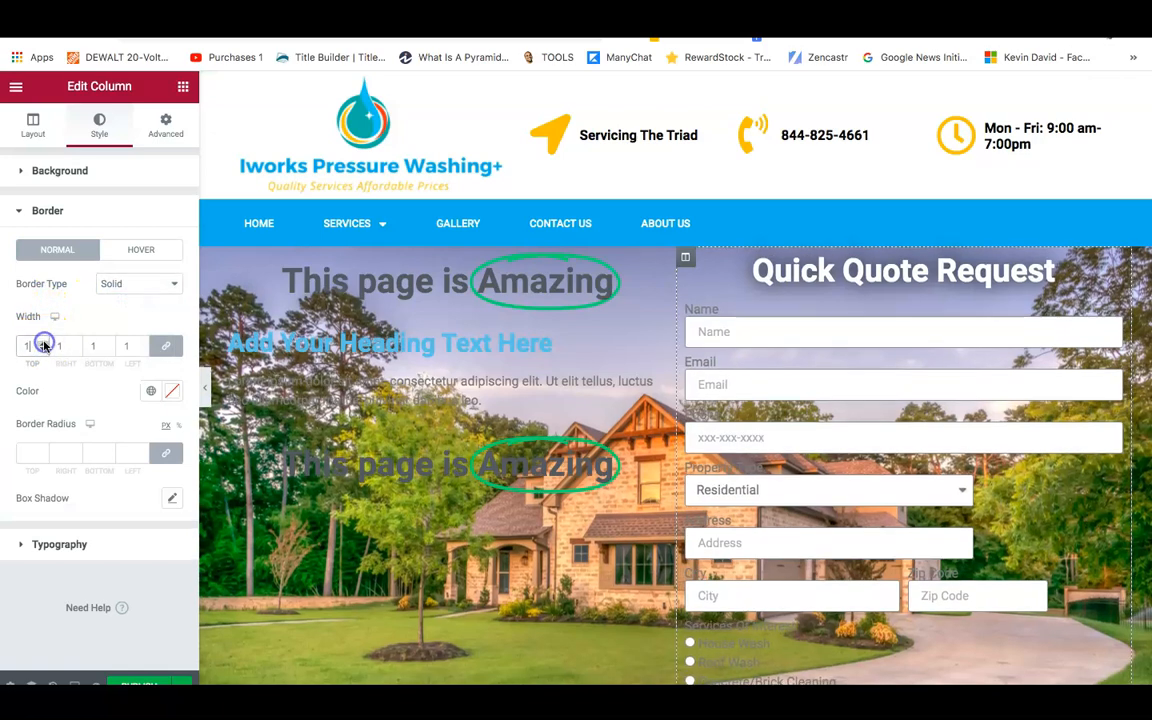
pyautogui.click(43, 343)
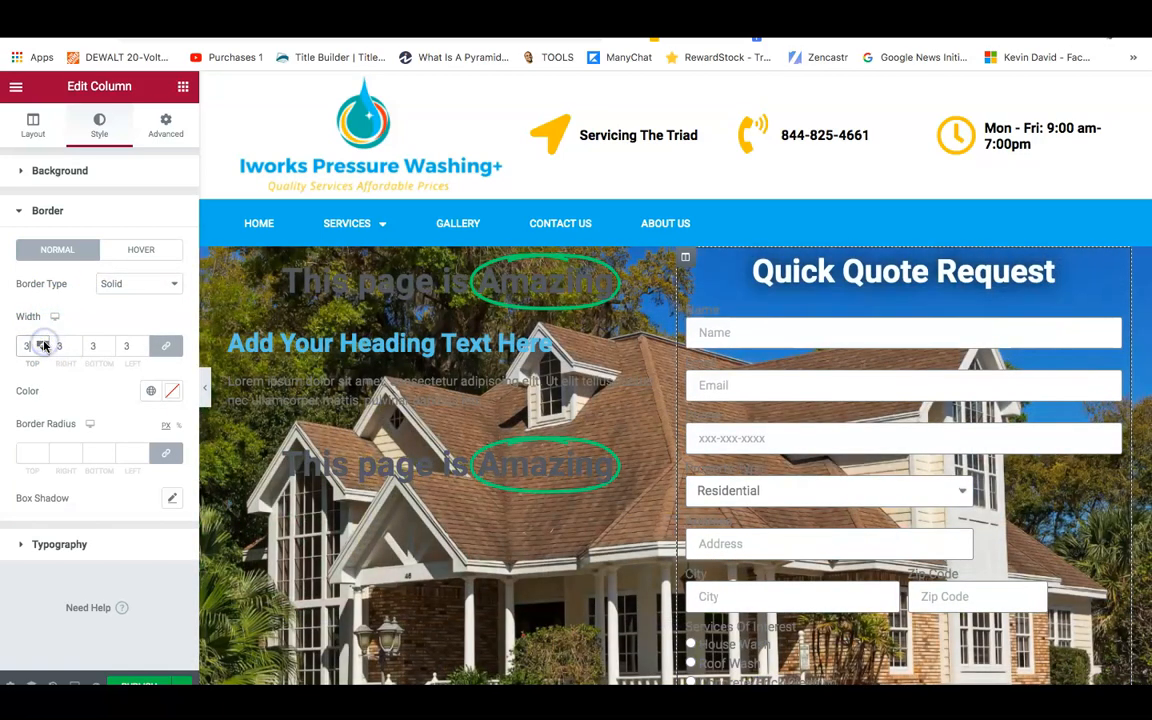
pyautogui.click(43, 343)
pyautogui.click(43, 343)
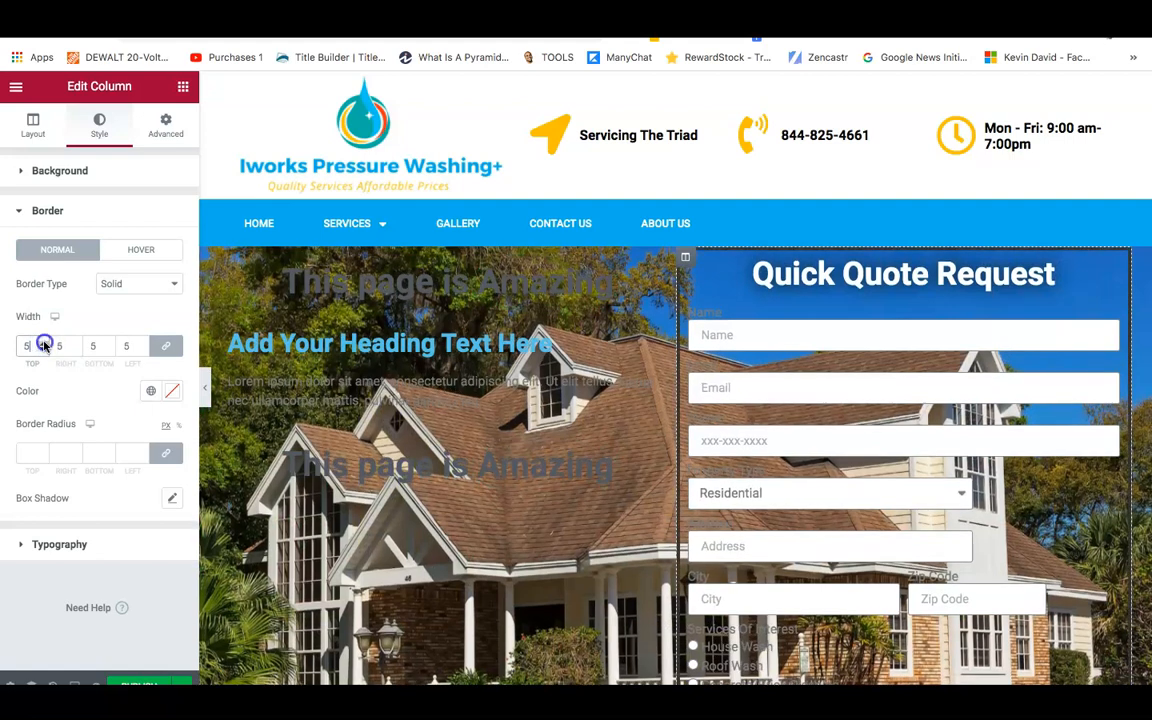
pyautogui.click(43, 343)
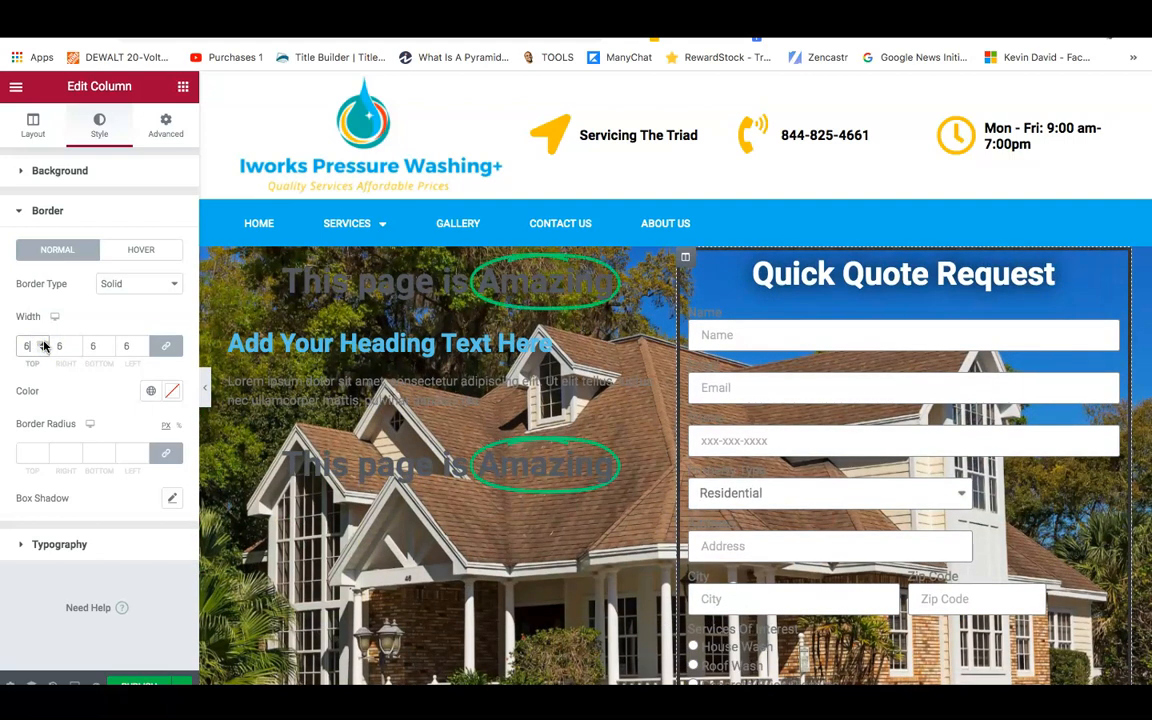
# Round the column's corners to a radius of about 17.
pyautogui.click(38, 453)
pyautogui.click(41, 454)
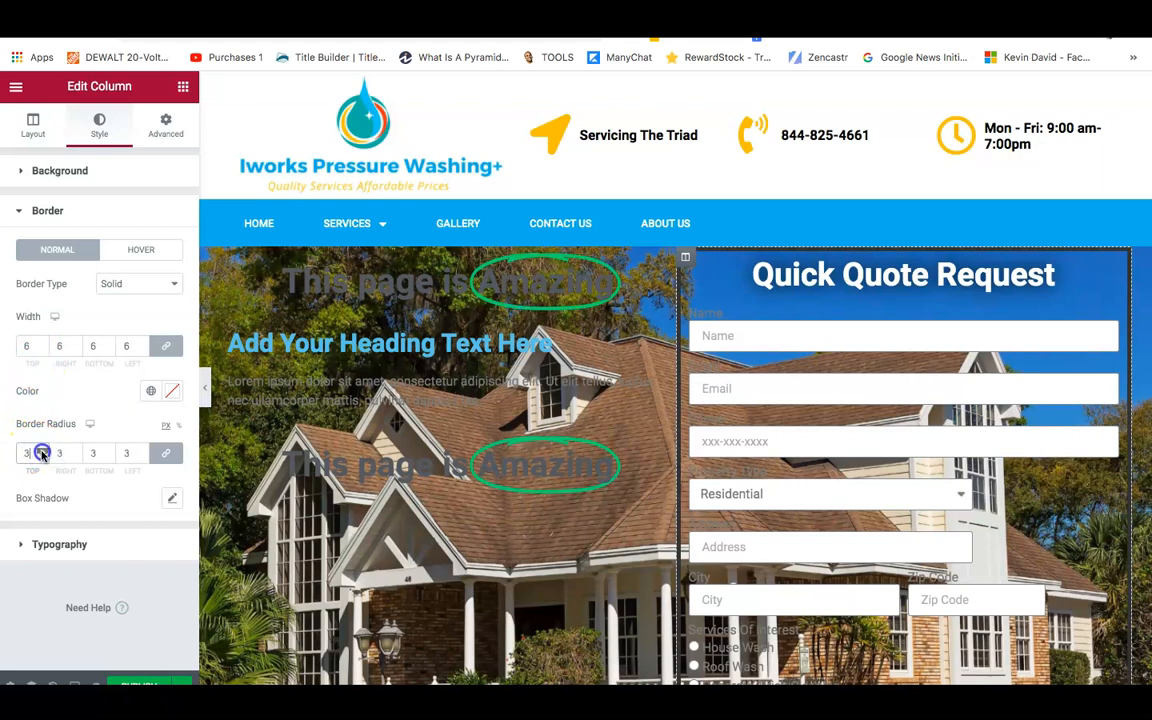
pyautogui.click(42, 451)
pyautogui.click(42, 451)
pyautogui.click(42, 451)
pyautogui.click(43, 451)
pyautogui.click(43, 452)
pyautogui.click(43, 452)
pyautogui.click(43, 452)
pyautogui.click(43, 452)
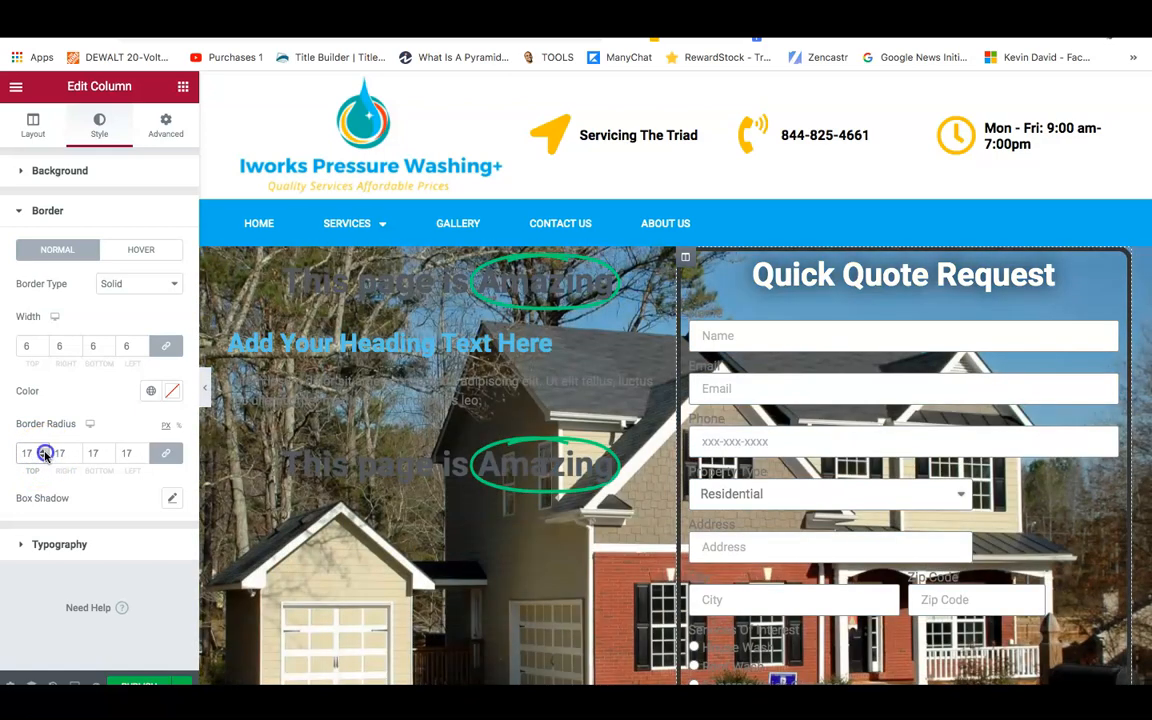
pyautogui.click(43, 452)
pyautogui.click(43, 452)
pyautogui.click(43, 452)
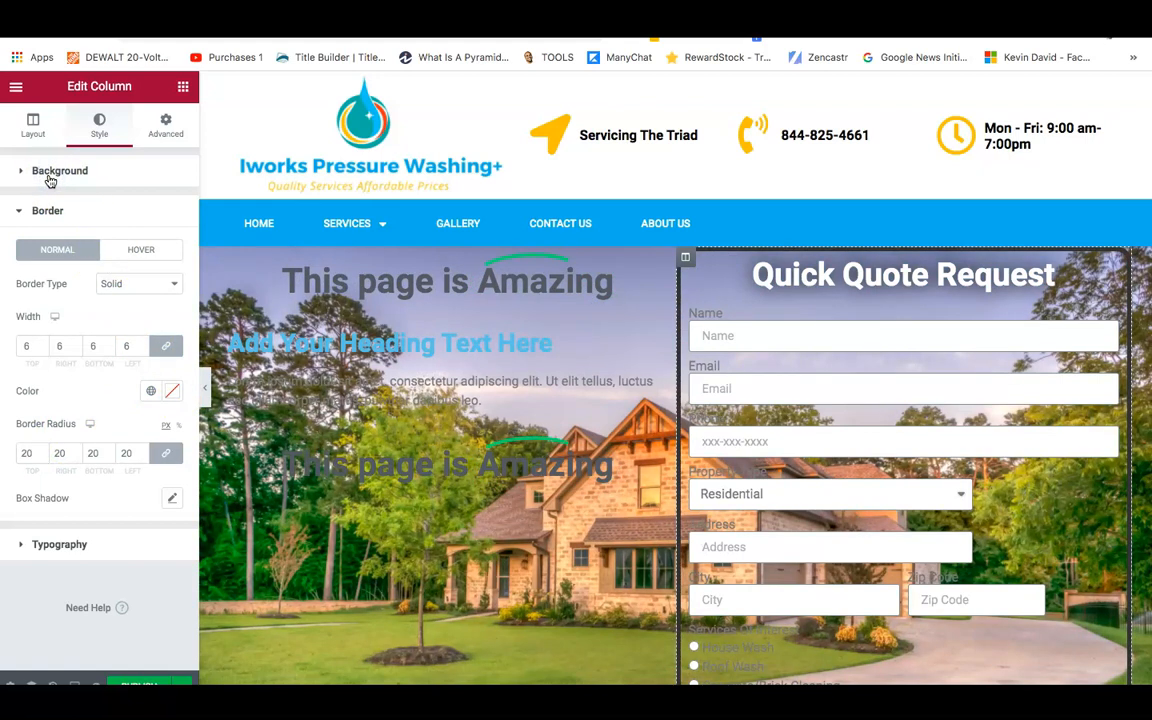
# Give the column a Classic background in dark blue #194B69.
pyautogui.click(20, 176)
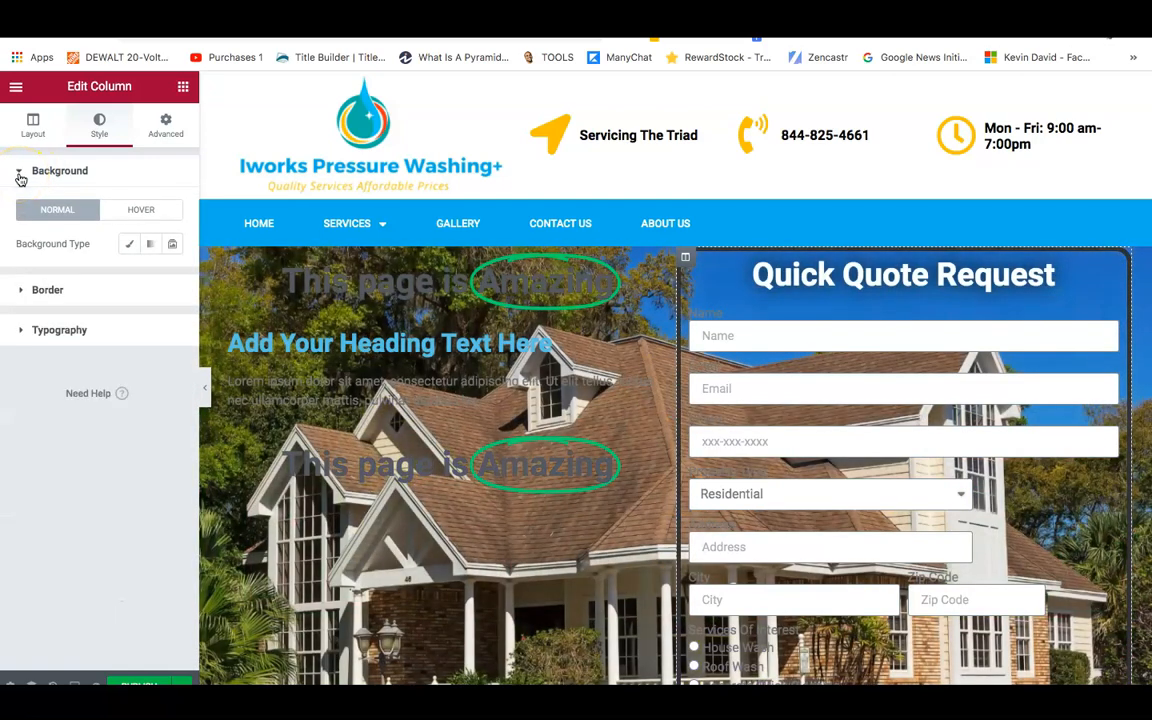
pyautogui.click(131, 248)
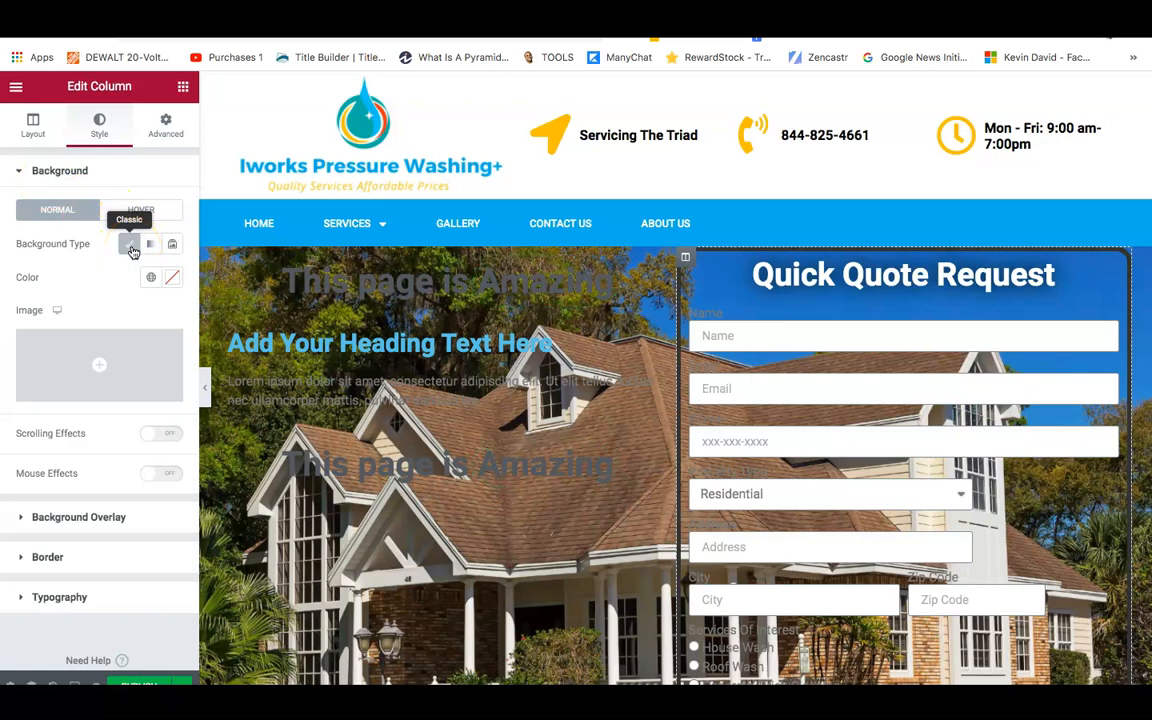
pyautogui.click(172, 281)
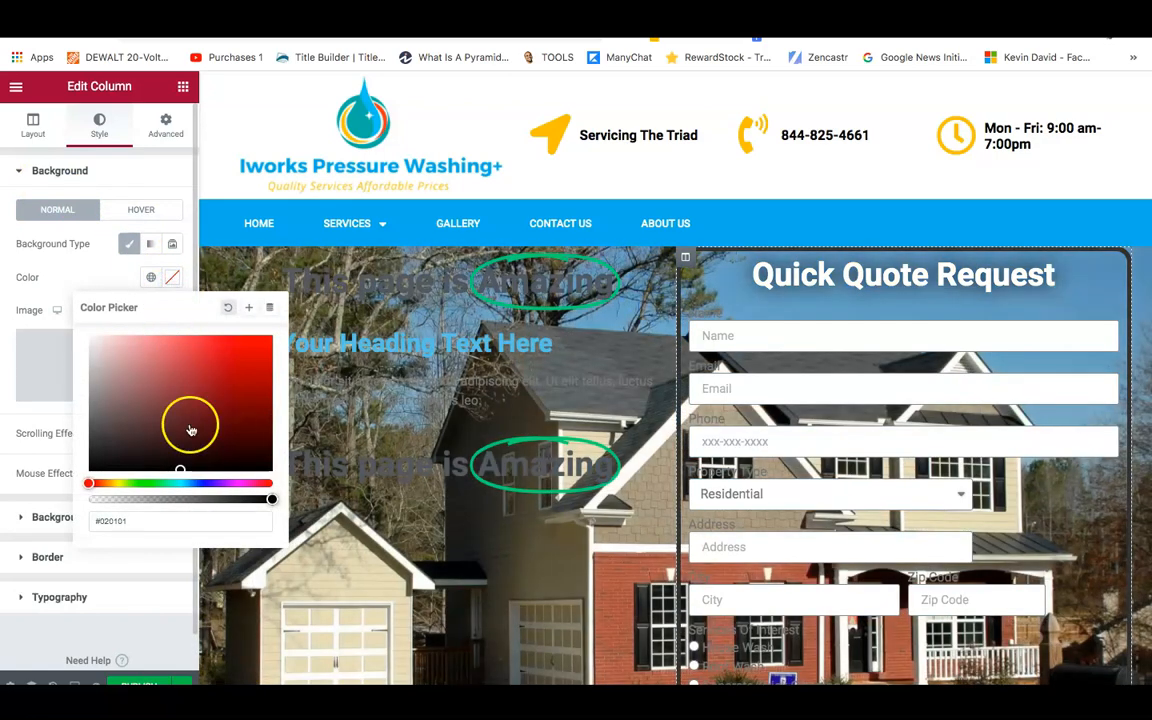
pyautogui.moveTo(177, 479); pyautogui.dragTo(105, 483)
pyautogui.moveTo(201, 483); pyautogui.dragTo(204, 483)
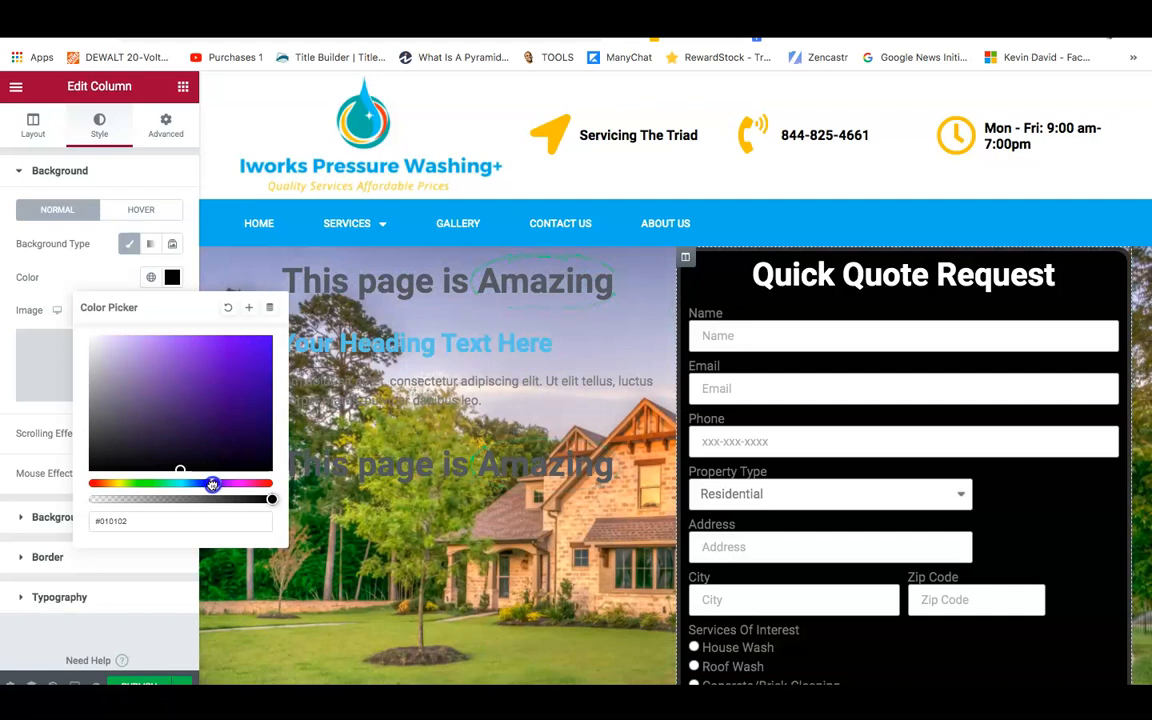
pyautogui.click(192, 484)
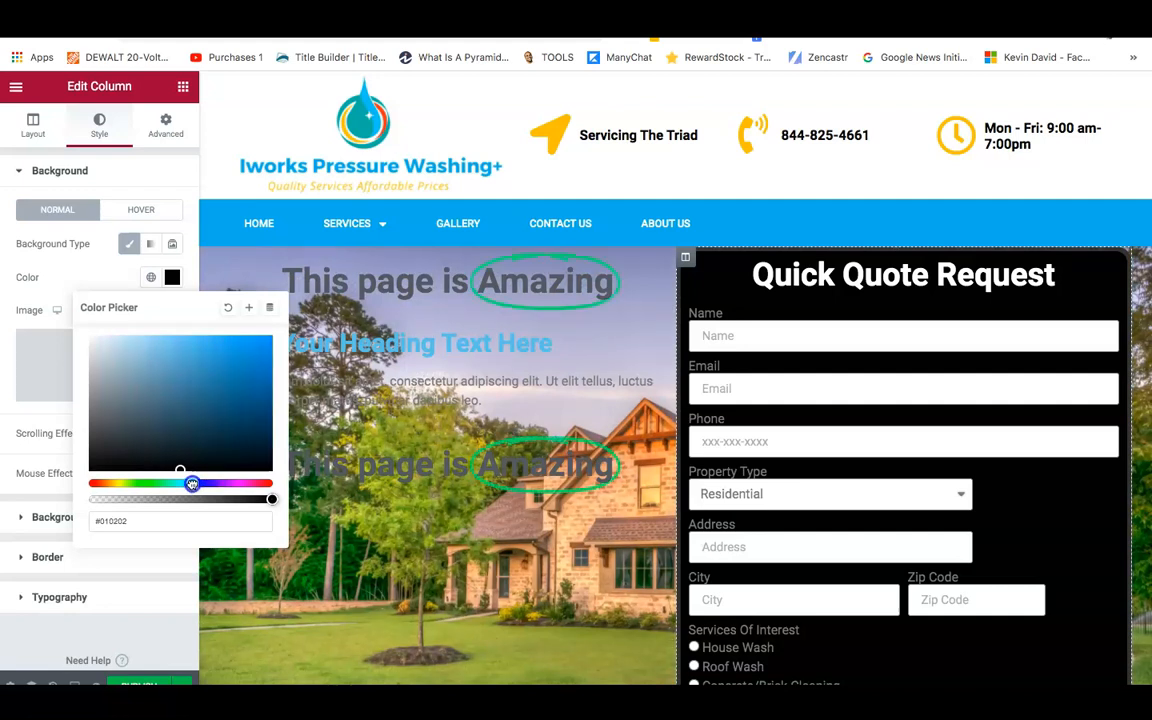
pyautogui.click(255, 410)
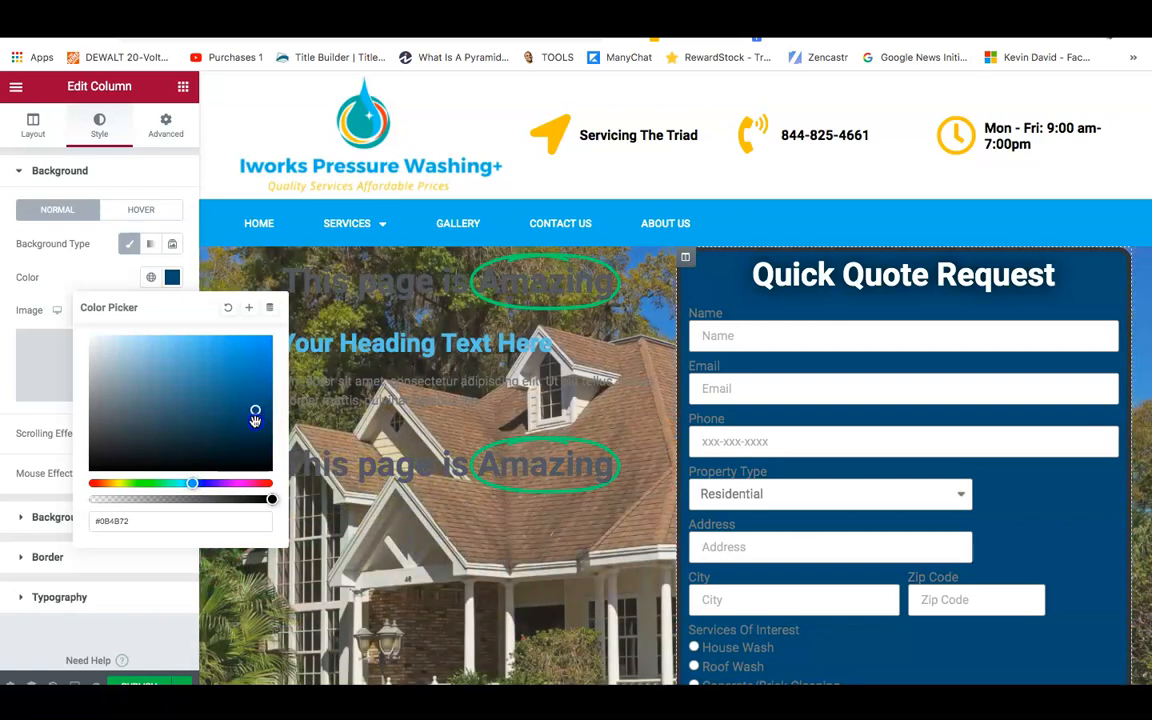
pyautogui.click(253, 433)
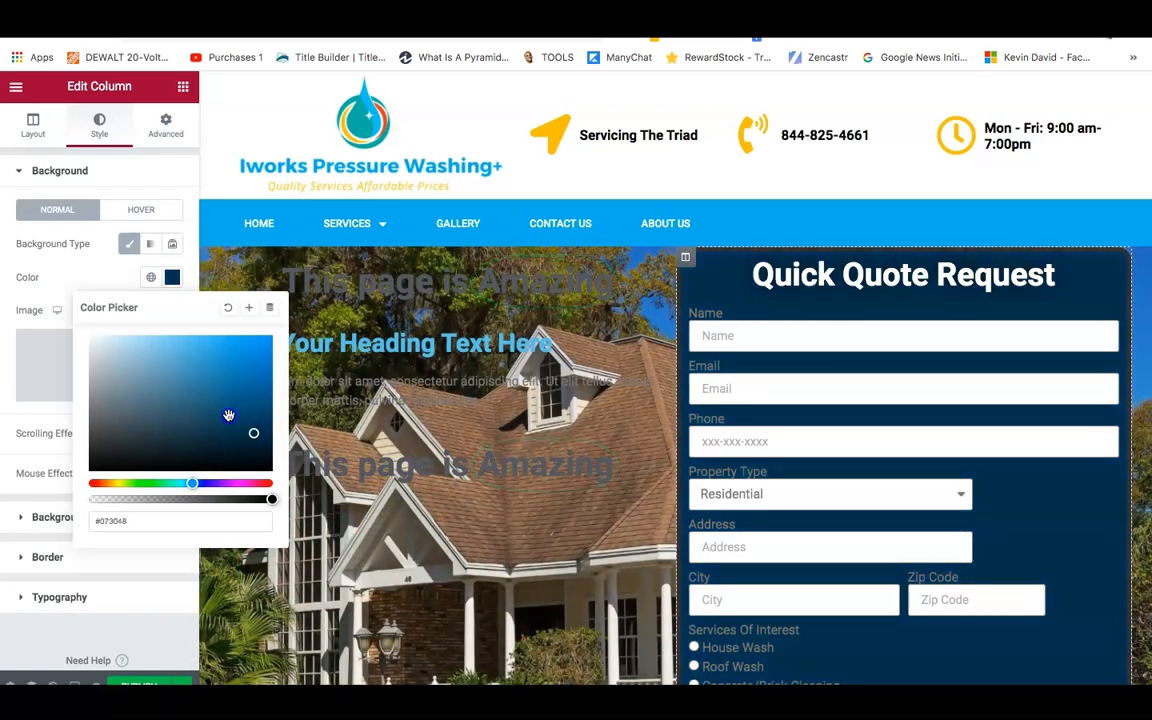
pyautogui.click(228, 415)
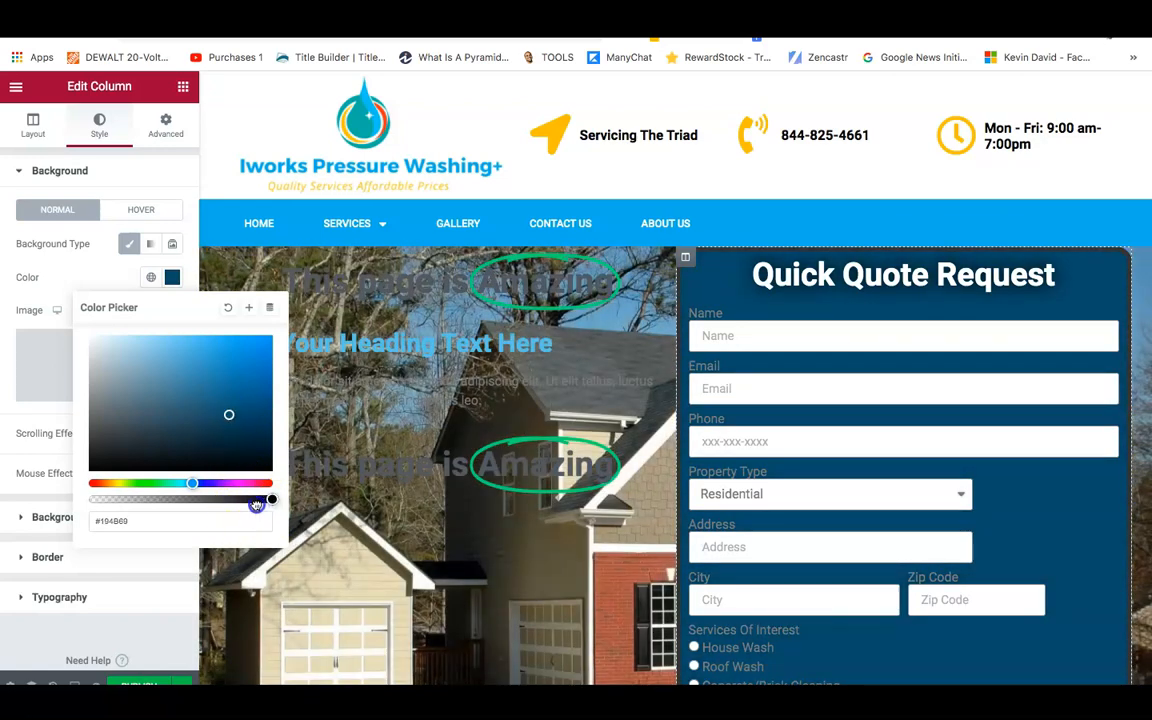
# Lower the background opacity to #194B6994 and copy that colour code.
pyautogui.click(211, 500)
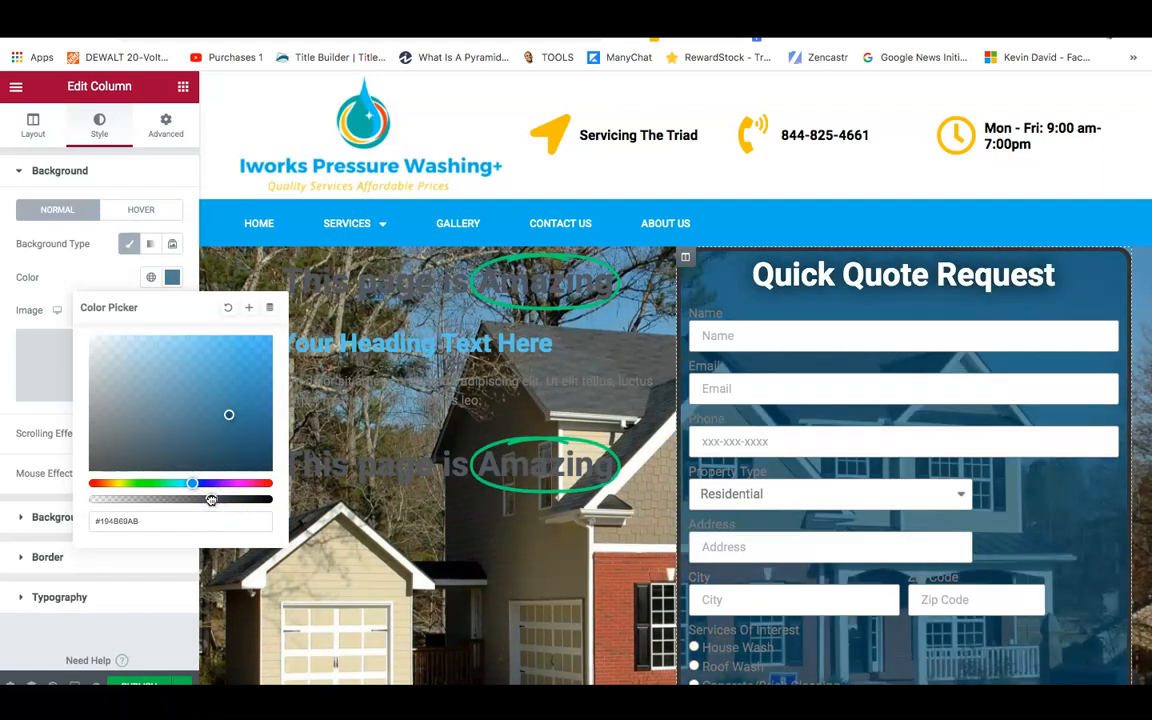
pyautogui.moveTo(203, 500); pyautogui.dragTo(196, 500)
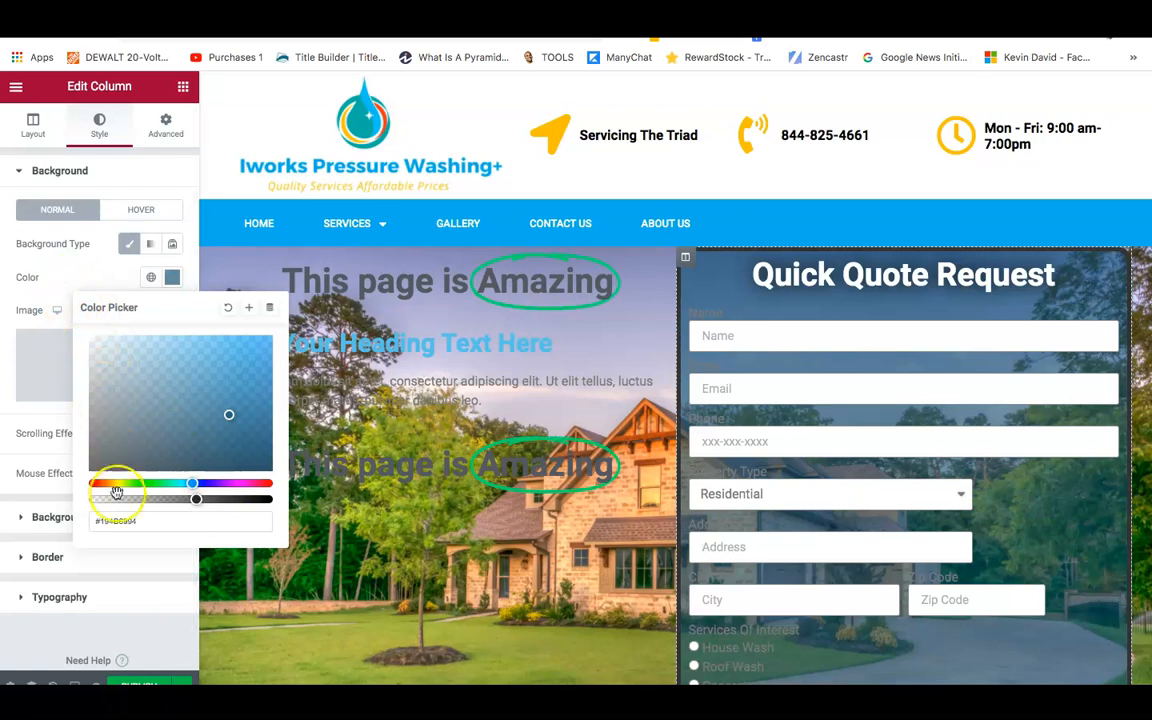
pyautogui.tripleClick(140, 524)
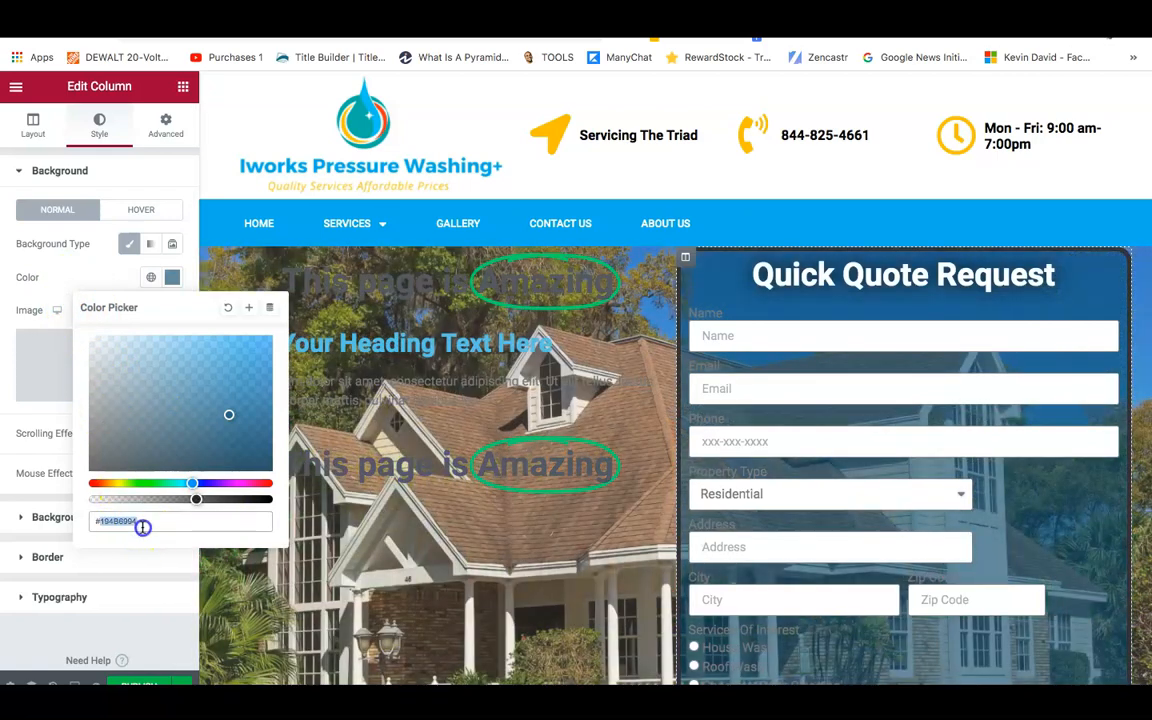
pyautogui.rightClick(142, 527)
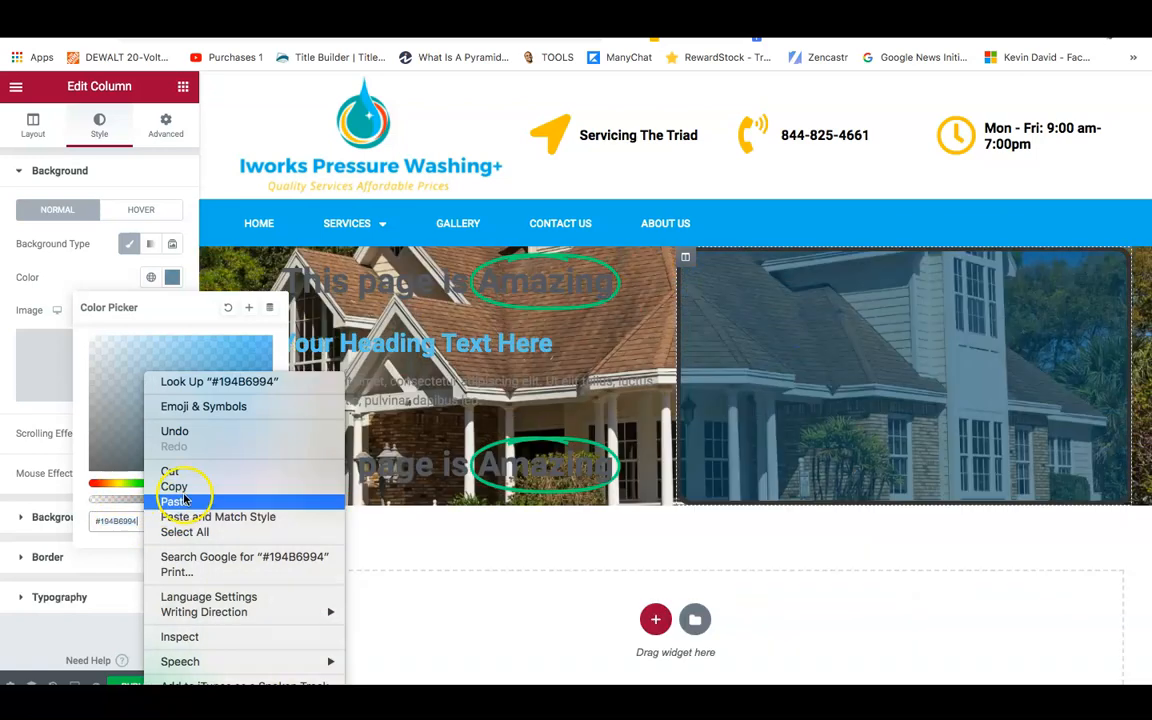
pyautogui.click(178, 488)
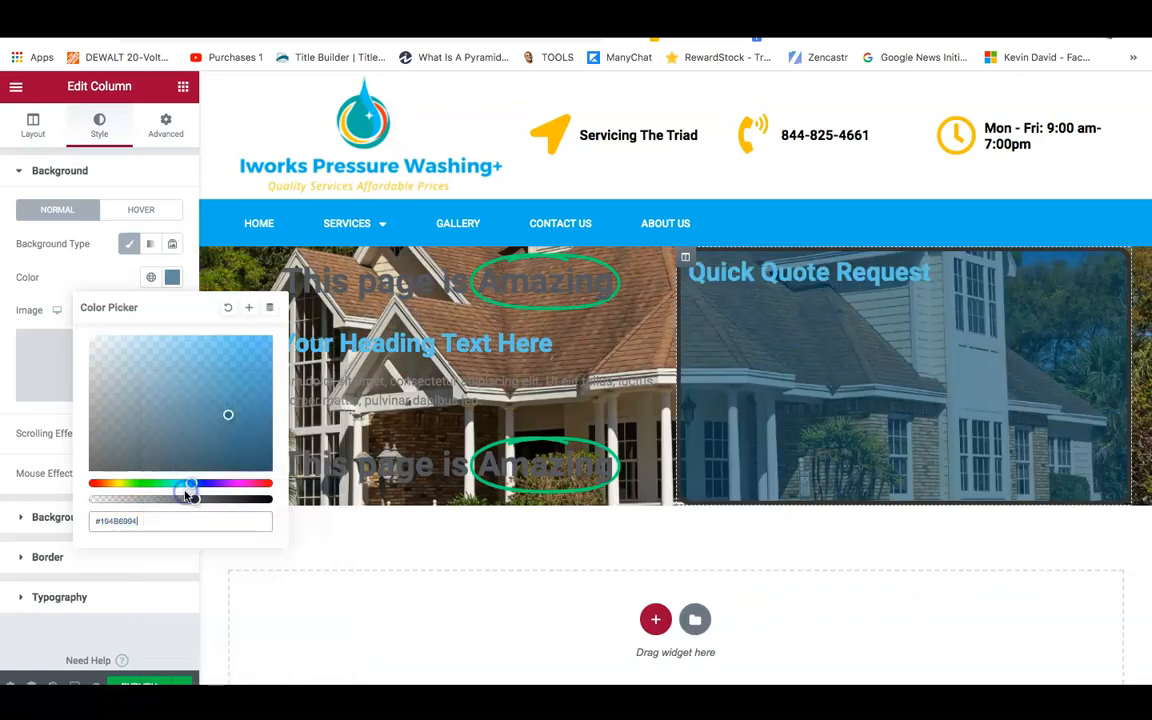
pyautogui.click(8, 401)
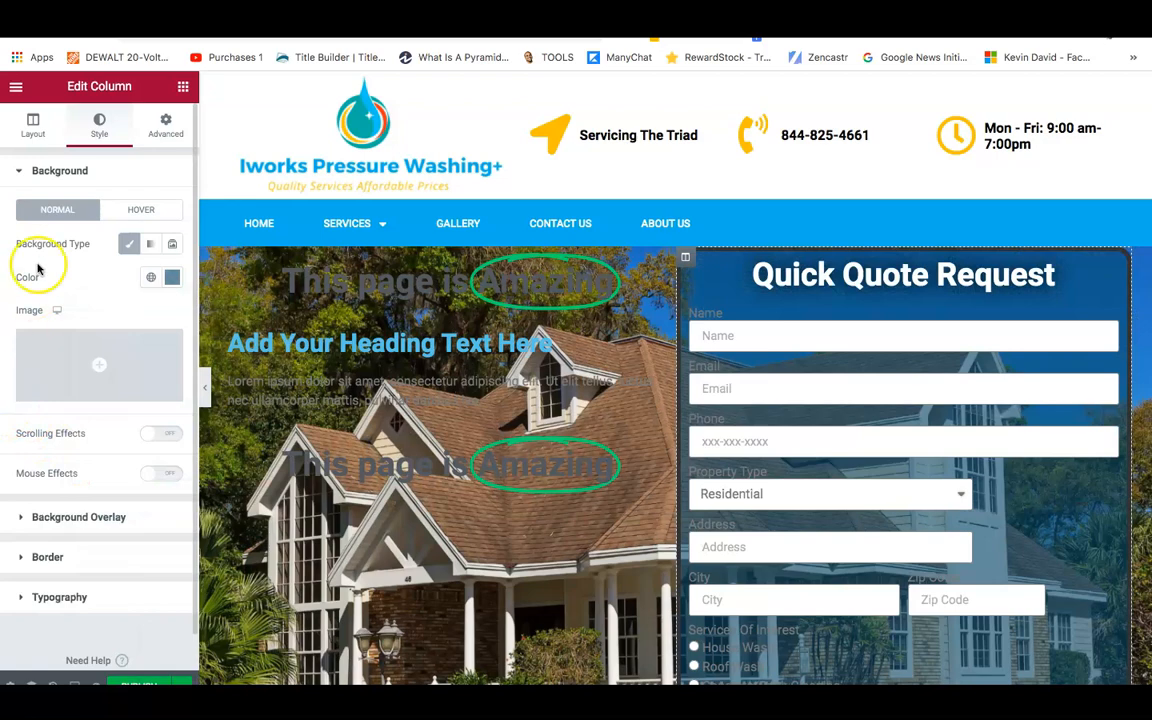
# Open the column's border colour picker and paste a copied hex code into it.
pyautogui.click(60, 558)
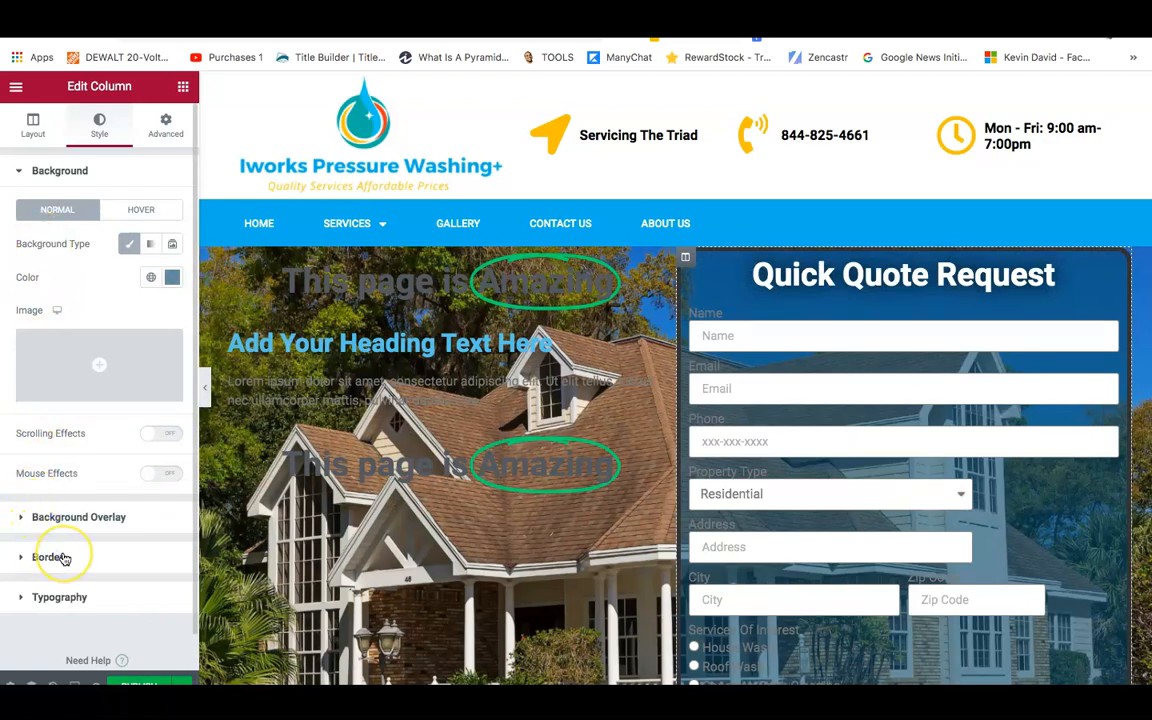
pyautogui.click(64, 558)
pyautogui.scroll(-1, 48, 612)
pyautogui.click(172, 407)
pyautogui.click(153, 652)
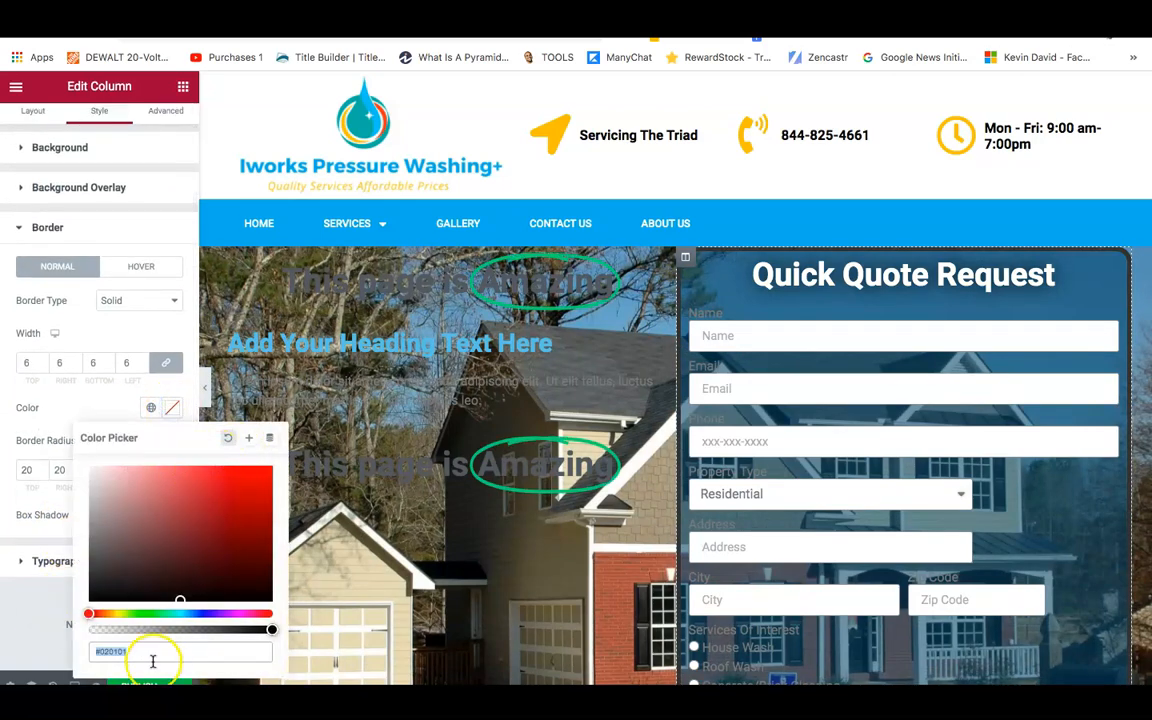
pyautogui.click(144, 651)
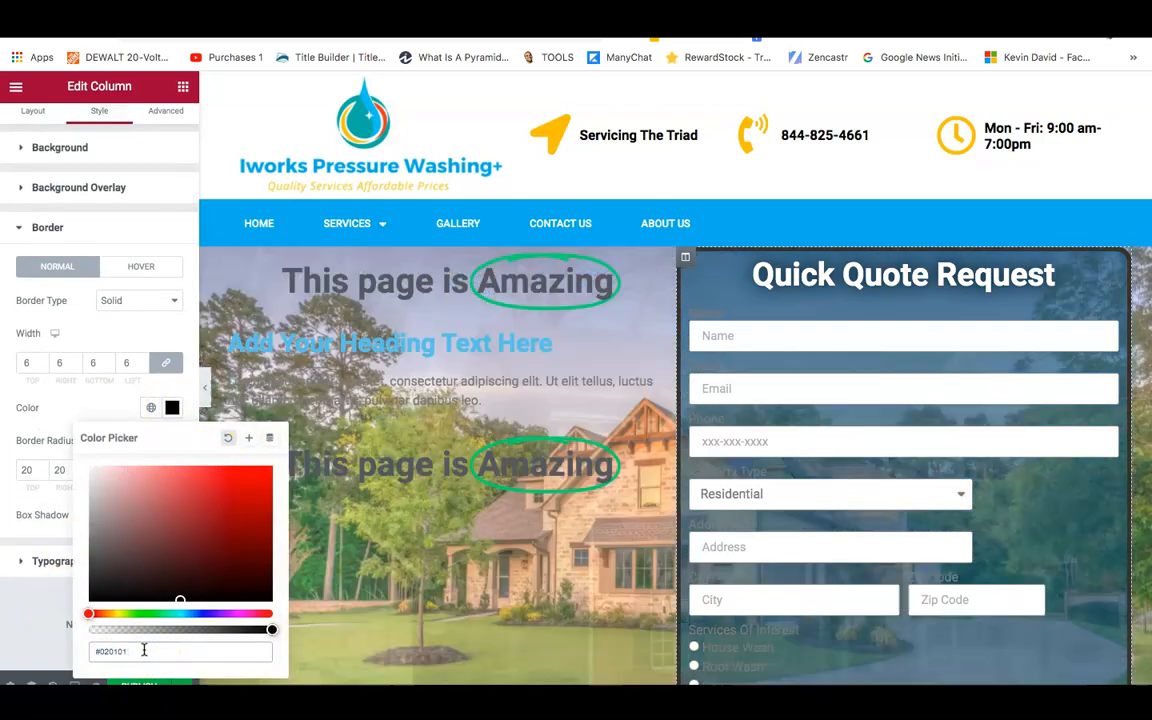
pyautogui.rightClick(144, 651)
pyautogui.press('Escape')
pyautogui.press('BackSpace')
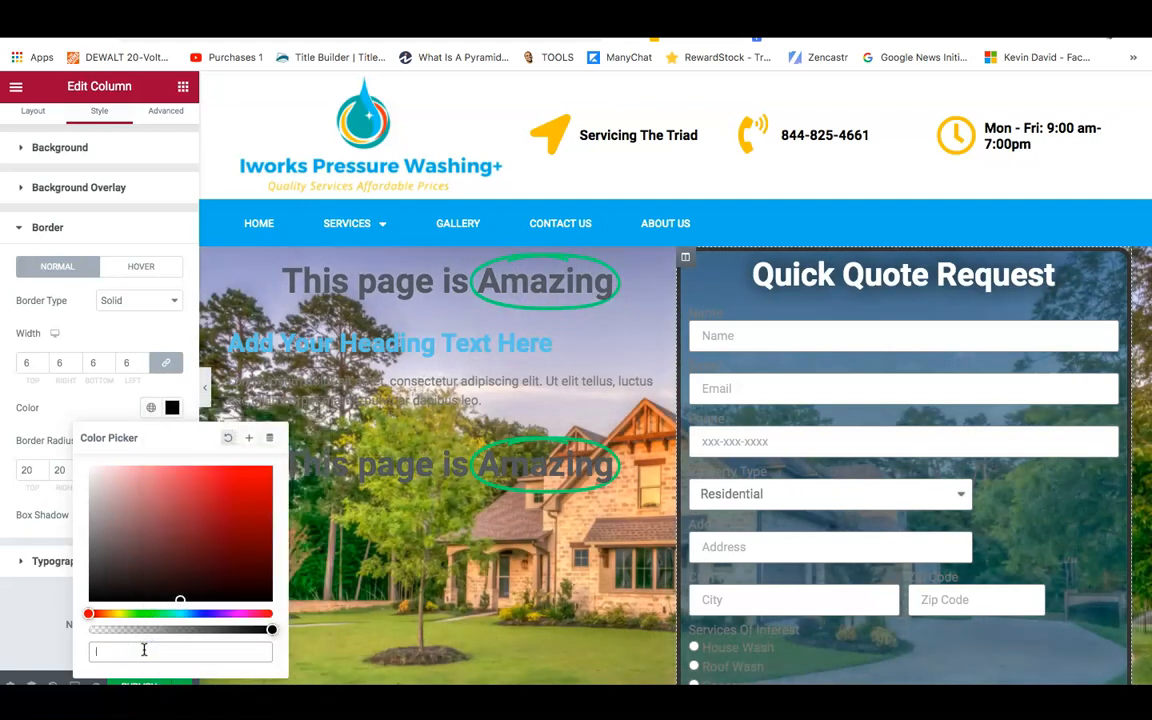
pyautogui.rightClick(144, 651)
pyautogui.click(190, 560)
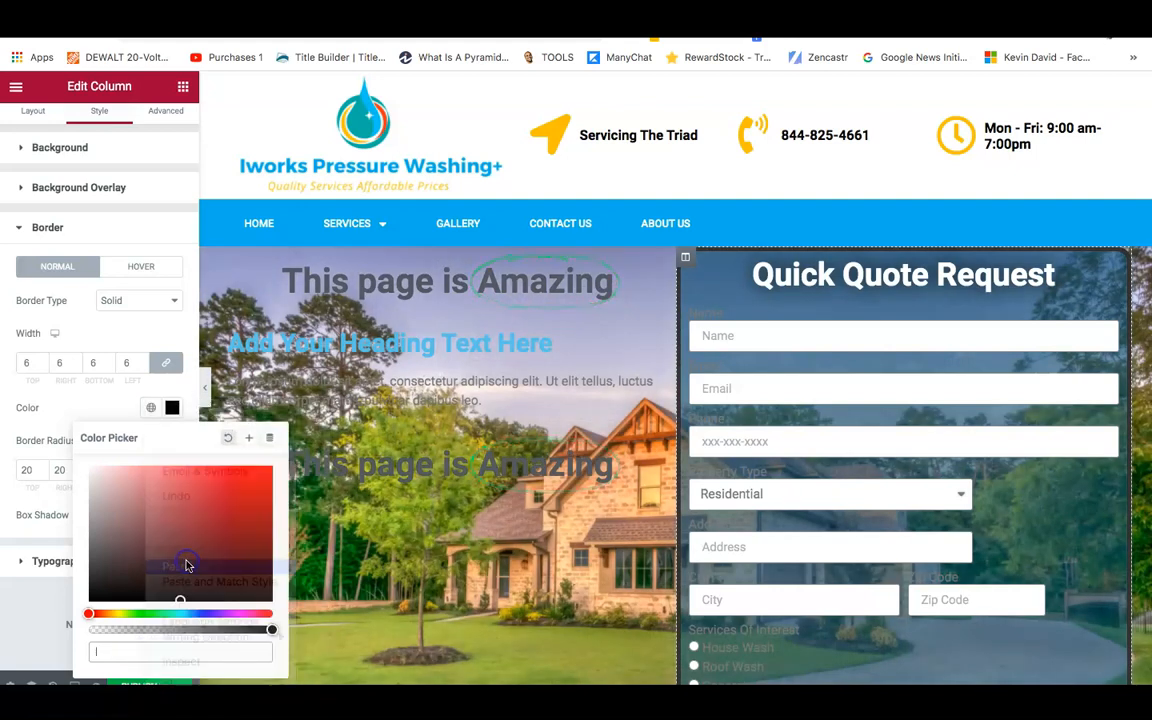
pyautogui.hotkey('ctrl', 'v')
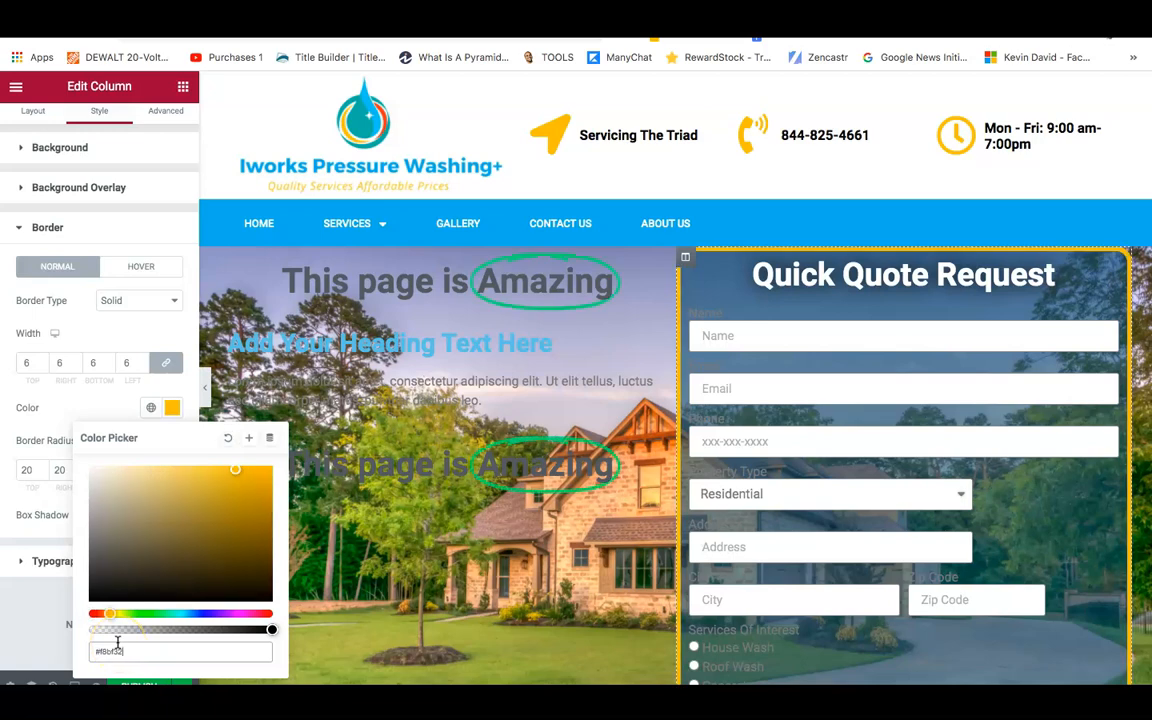
# Adjust the border colour to dark blue with lowered alpha, #0A4D808C.
pyautogui.tripleClick(140, 652)
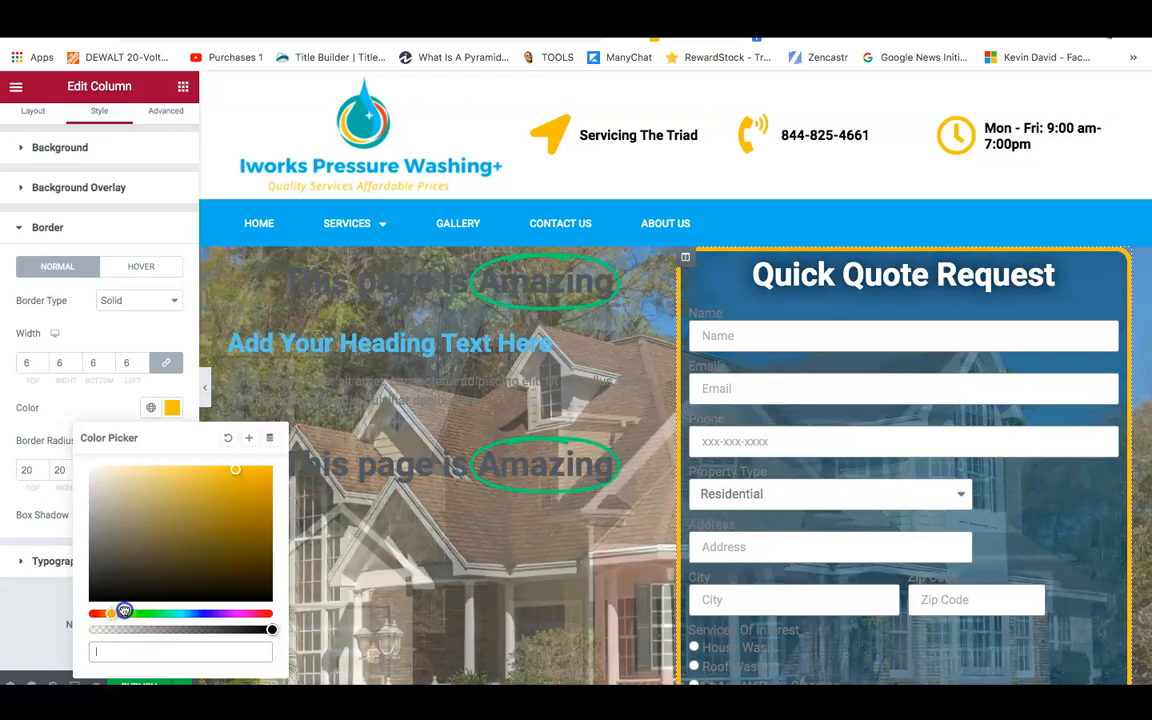
pyautogui.click(185, 614)
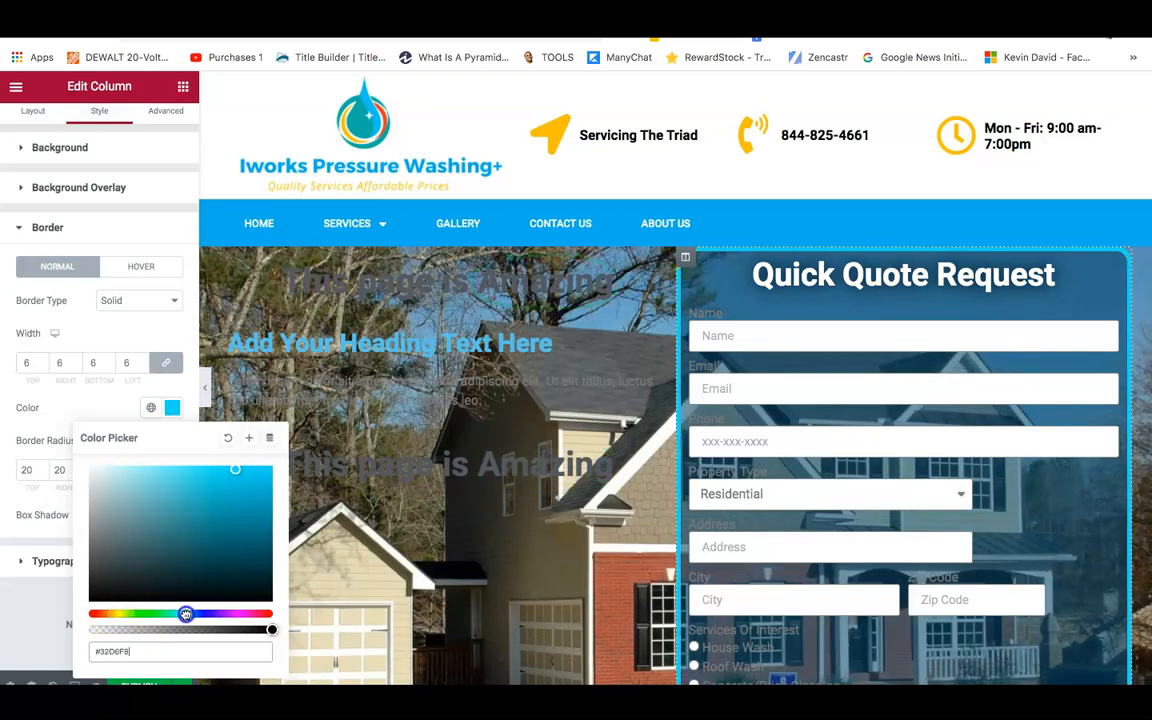
pyautogui.moveTo(195, 612); pyautogui.dragTo(193, 613)
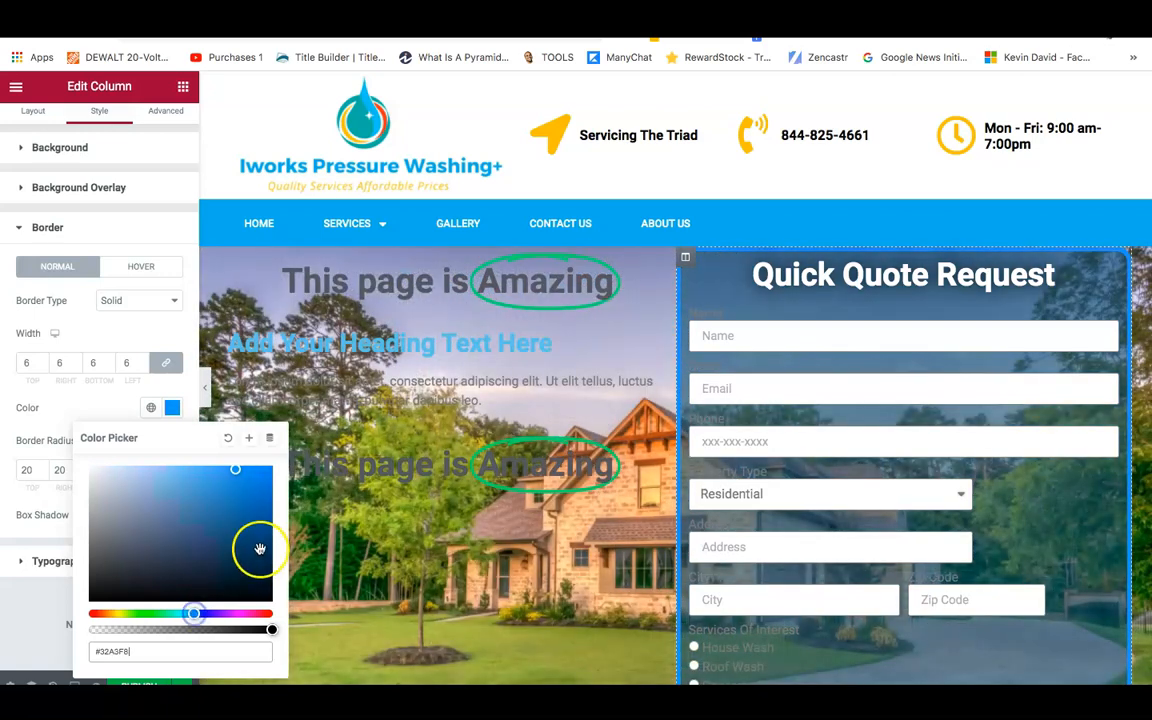
pyautogui.click(258, 533)
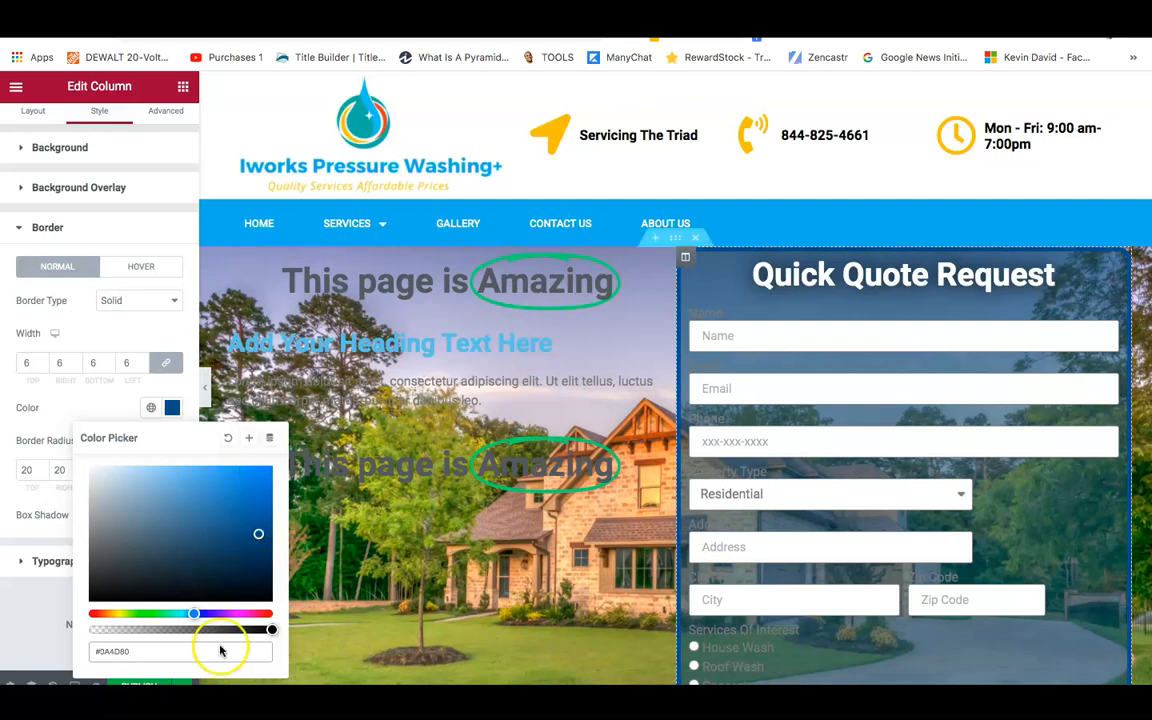
pyautogui.moveTo(270, 630); pyautogui.dragTo(188, 629)
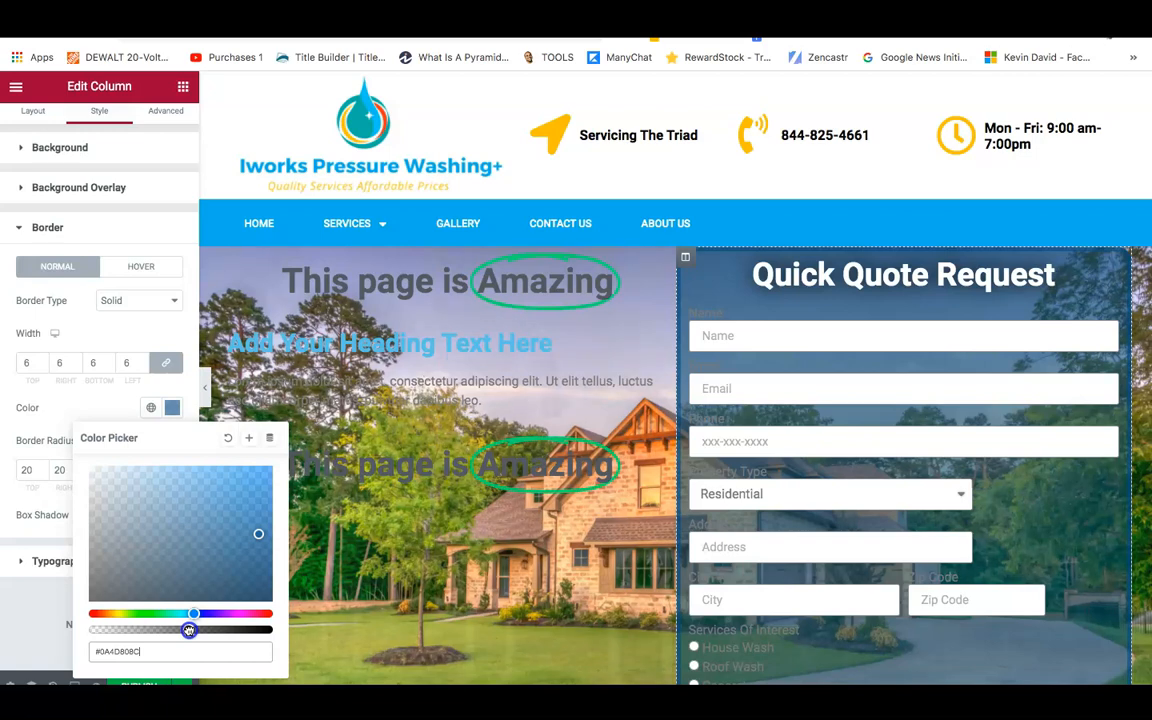
pyautogui.click(34, 612)
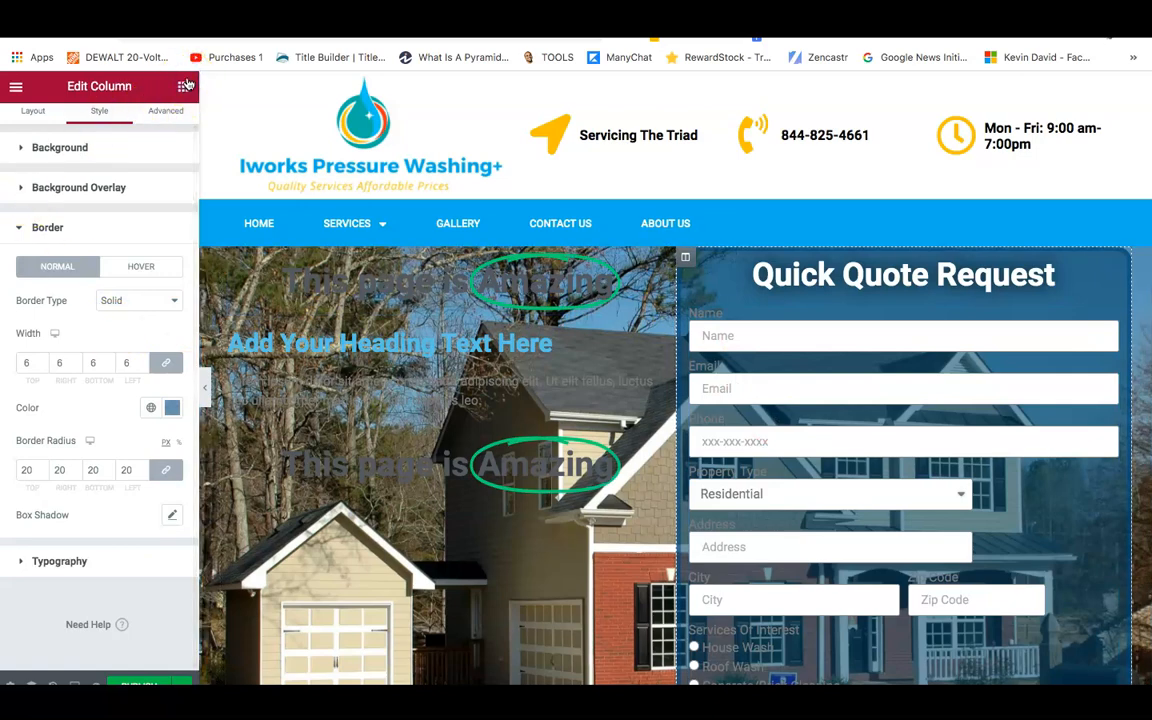
# Drop a Spacer widget found via 'sp', then open the quote column's right-click action menu.
pyautogui.click(184, 86)
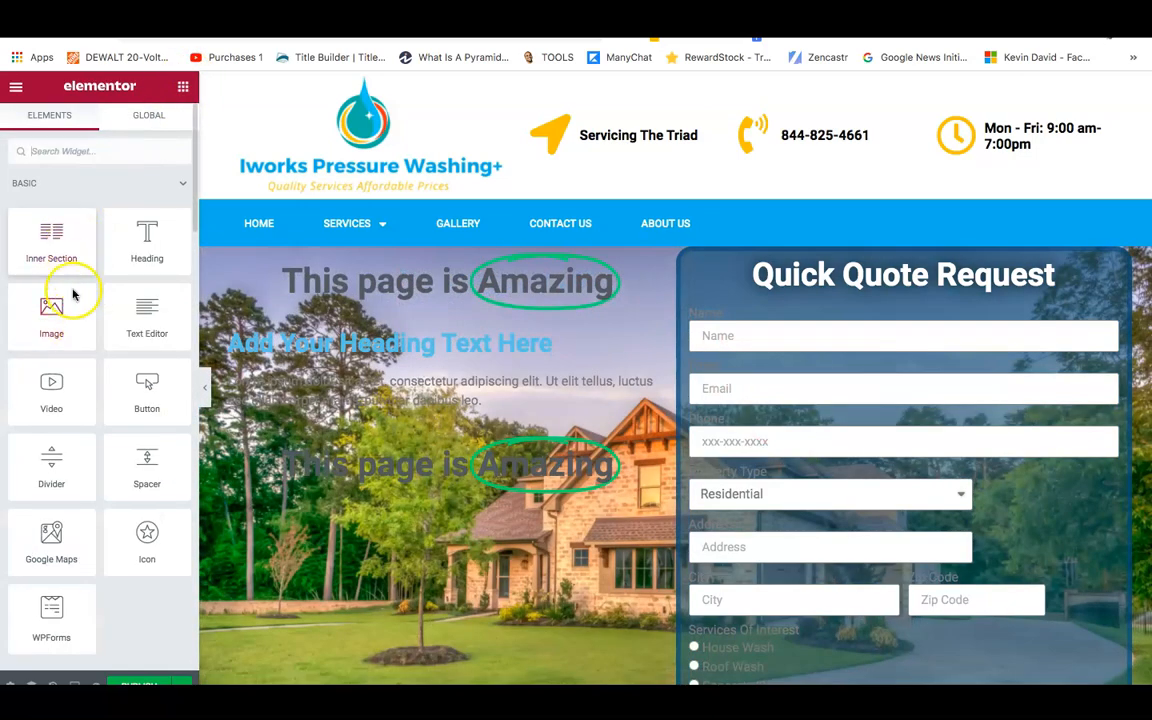
pyautogui.click(105, 156)
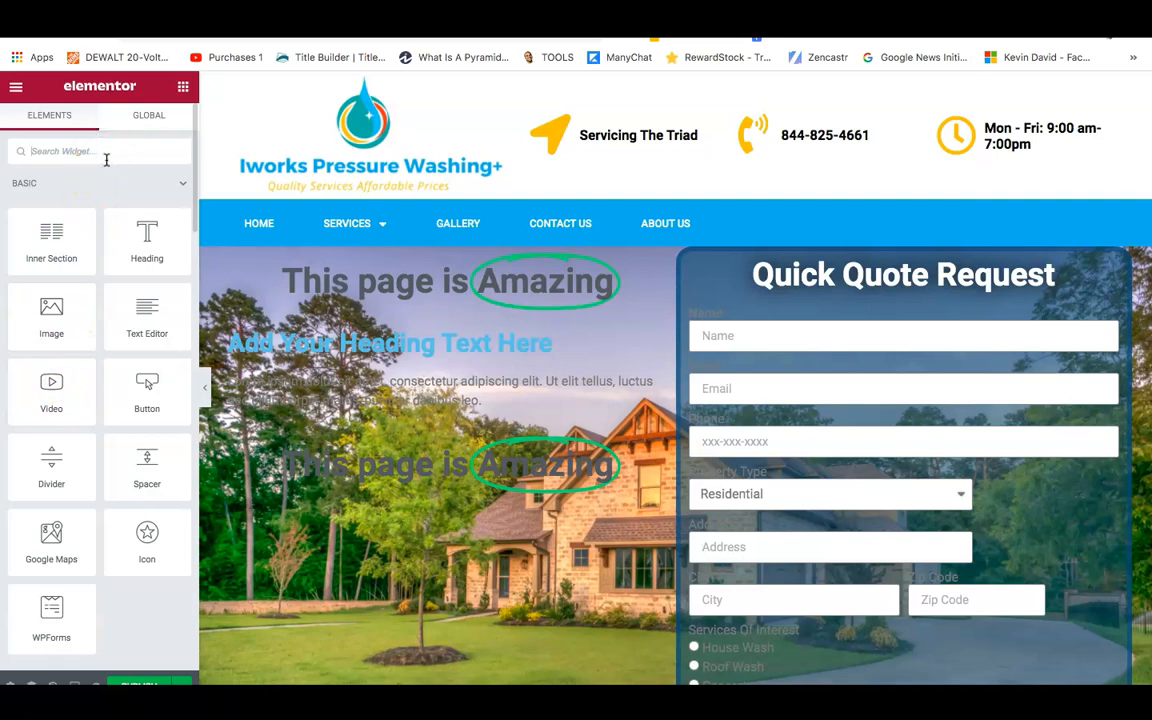
pyautogui.write('sp')
pyautogui.moveTo(51, 200)
pyautogui.mouseDown()
pyautogui.moveTo(630, 252)
pyautogui.moveTo(668, 275)
pyautogui.moveTo(686, 250)
pyautogui.moveTo(715, 260)
pyautogui.moveTo(664, 257)
pyautogui.moveTo(678, 252)
pyautogui.moveTo(663, 244)
pyautogui.moveTo(517, 257)
pyautogui.moveTo(681, 250)
pyautogui.moveTo(735, 262)
pyautogui.moveTo(650, 257)
pyautogui.moveTo(724, 262)
pyautogui.moveTo(458, 303)
pyautogui.moveTo(147, 247)
pyautogui.moveTo(56, 202)
pyautogui.mouseUp()
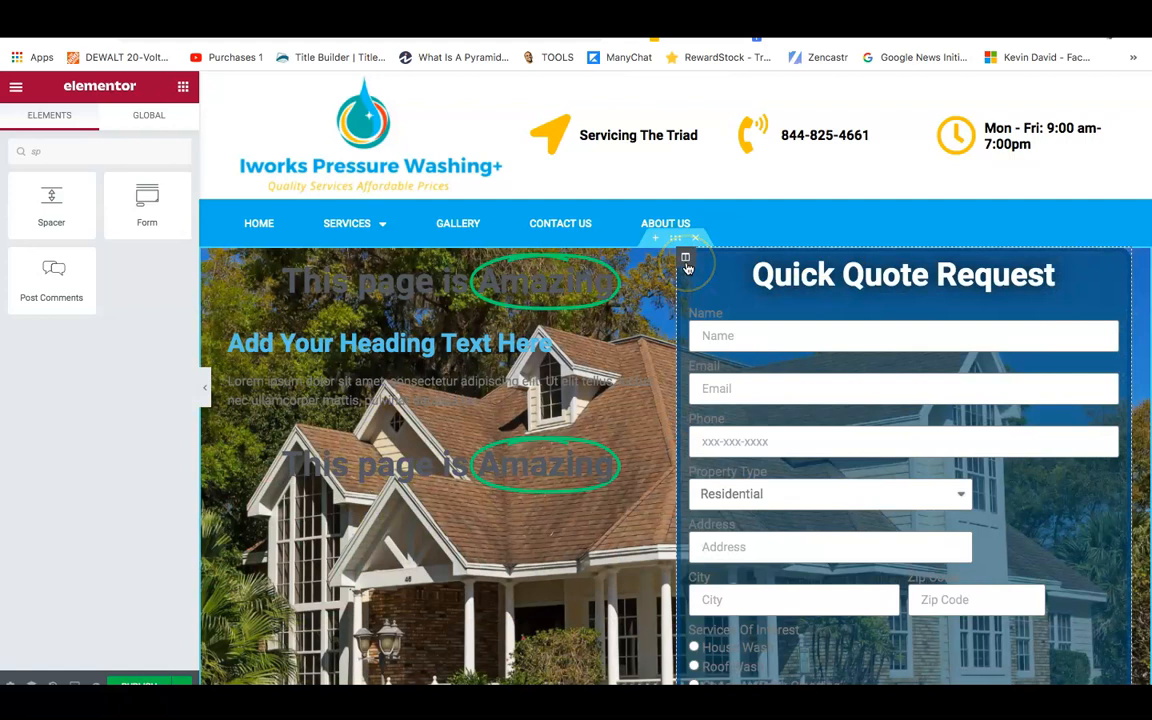
pyautogui.click(687, 260)
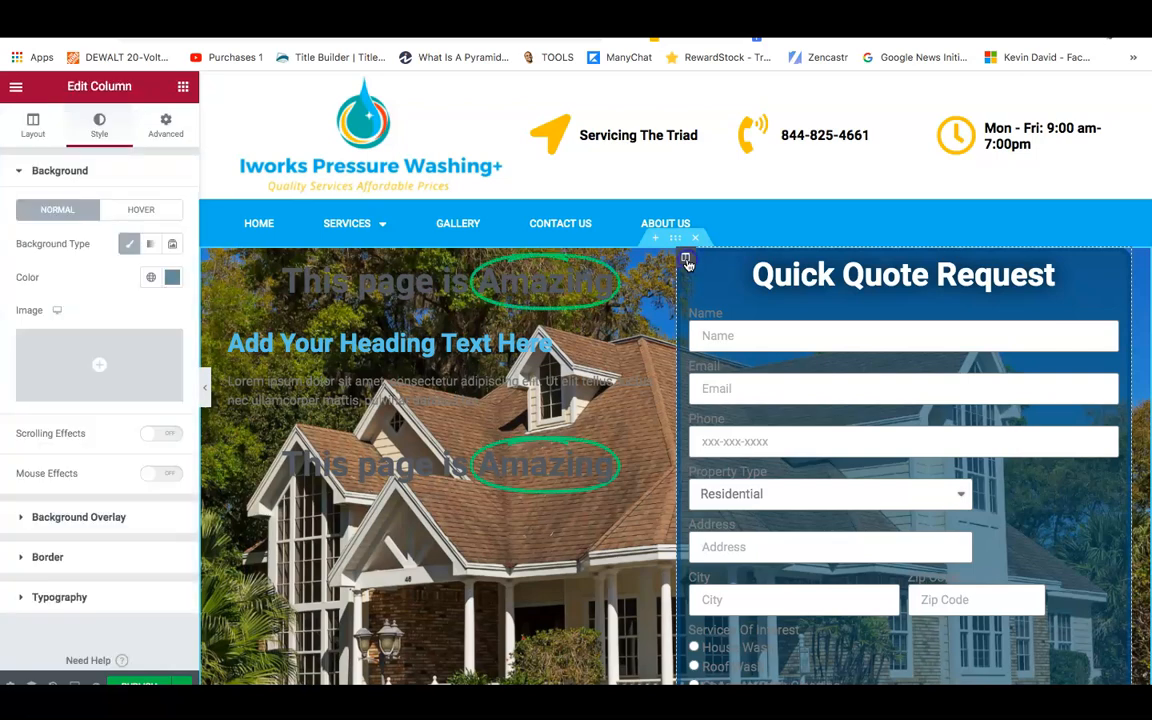
pyautogui.rightClick(687, 260)
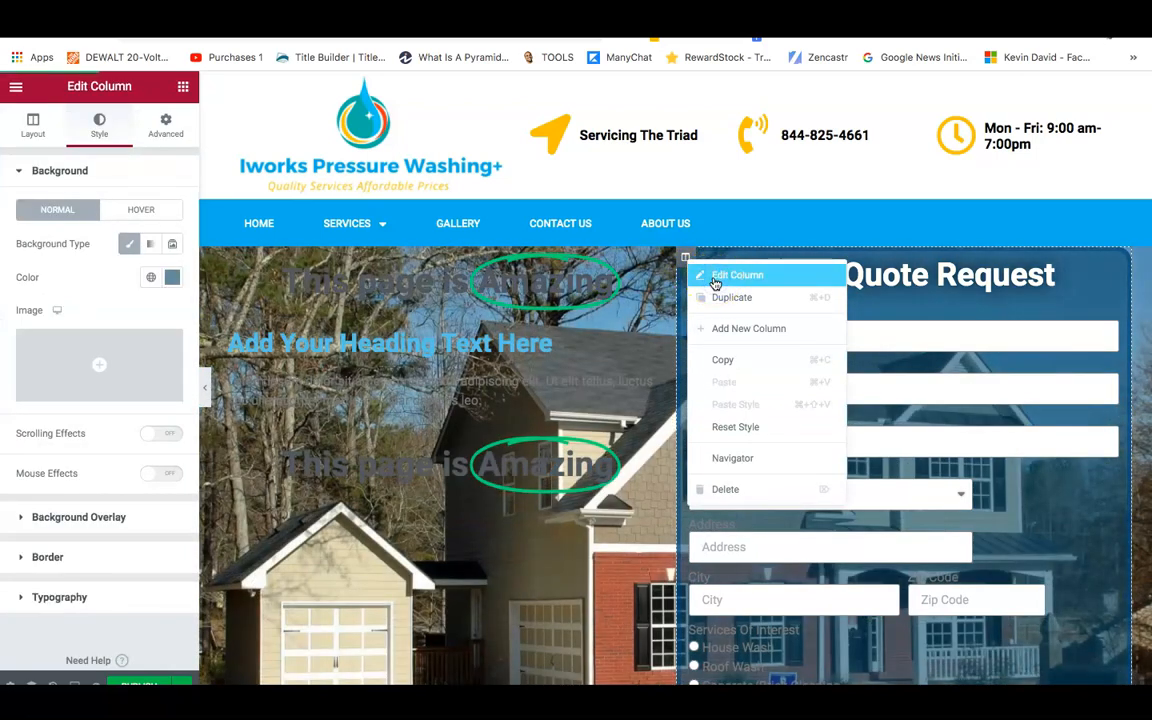
# Set an unlinked 55 px top margin on the quote column and widen the left hero column to about 55%.
pyautogui.click(759, 284)
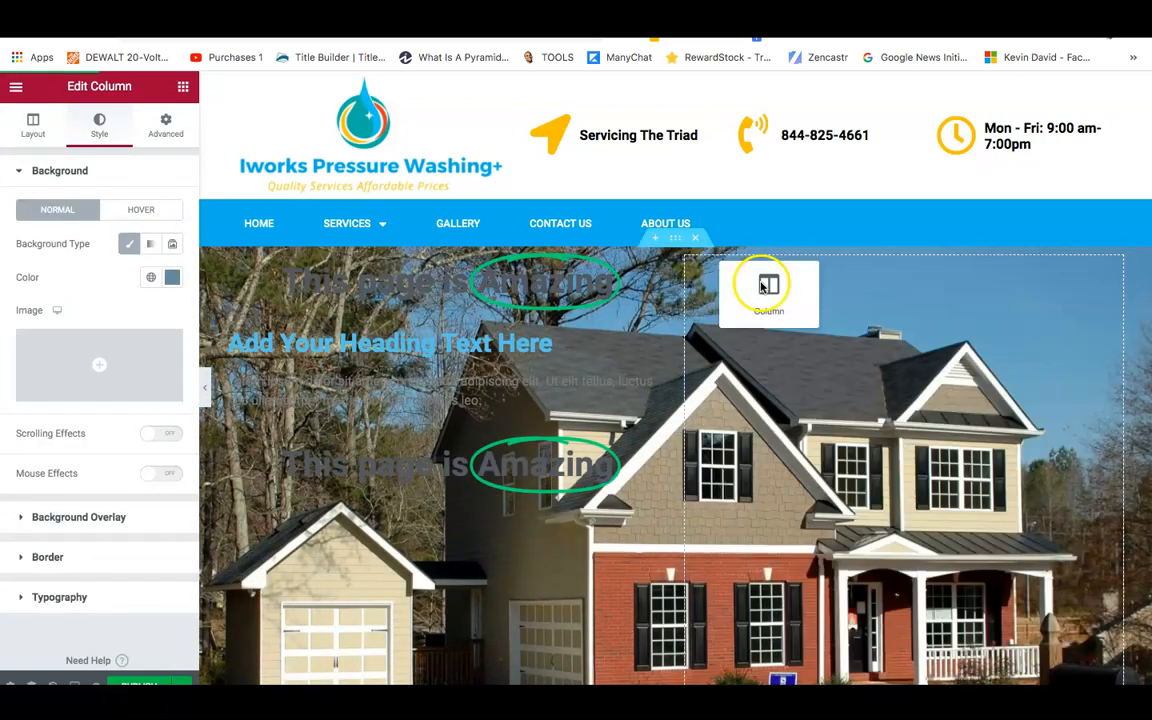
pyautogui.click(162, 133)
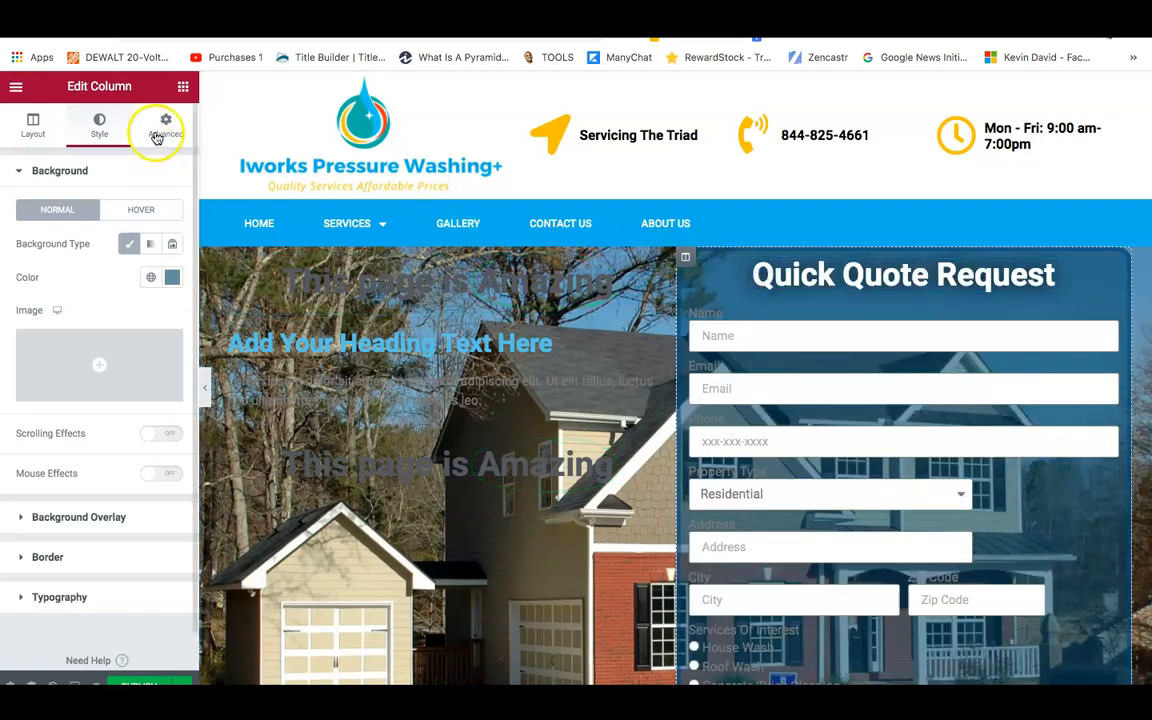
pyautogui.click(165, 243)
pyautogui.click(43, 238)
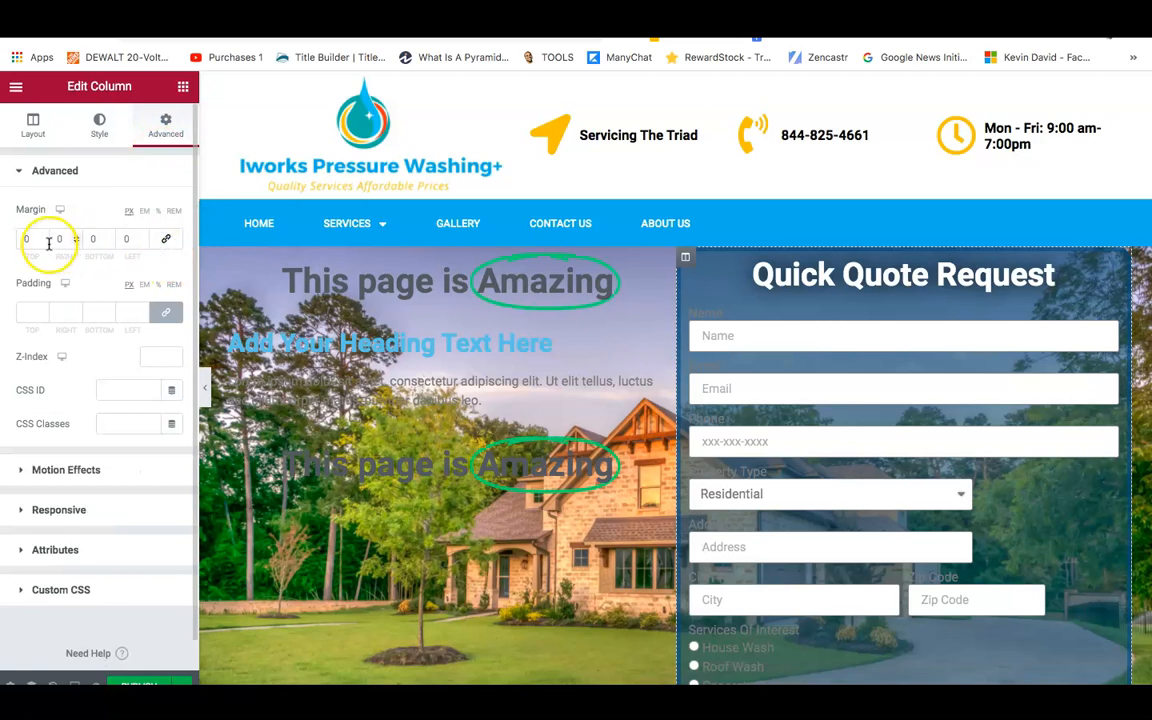
pyautogui.write('1')
pyautogui.press('Up')
pyautogui.press('Up')
pyautogui.press('Up')
pyautogui.press('Up')
pyautogui.press('Up')
pyautogui.press('Up')
pyautogui.press('Up')
pyautogui.press('Up')
pyautogui.press('Up')
pyautogui.press('Up')
pyautogui.press('Up')
pyautogui.press('Up')
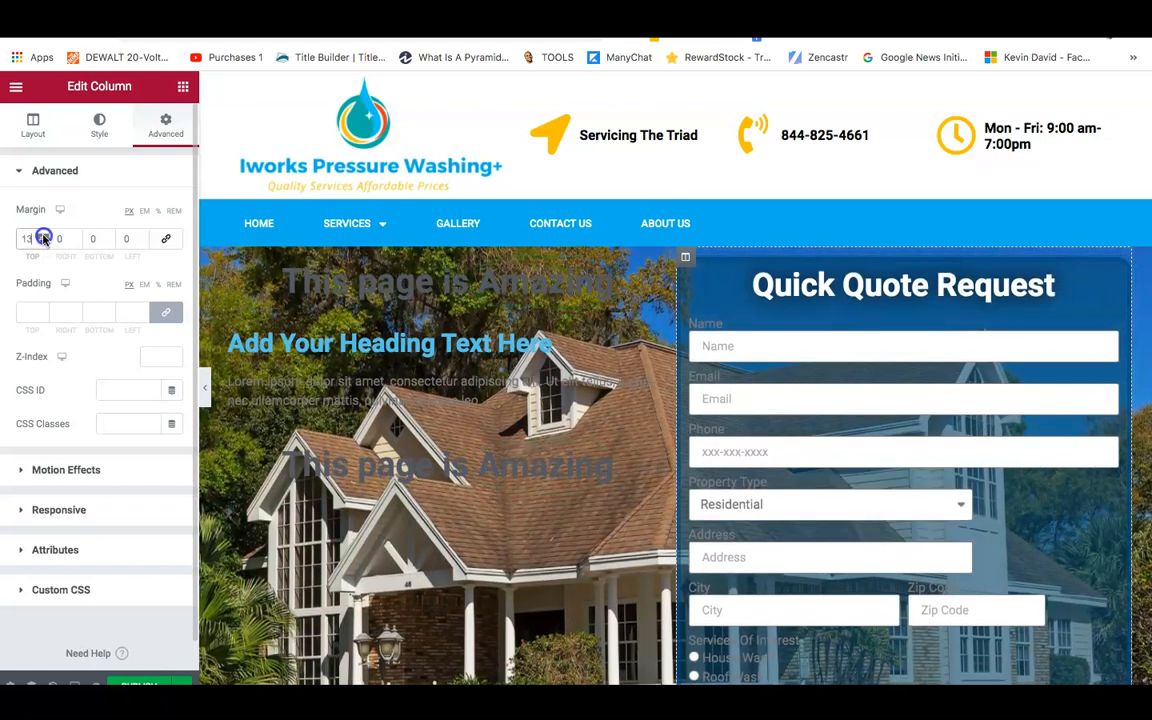
pyautogui.press('Up')
pyautogui.press('Up')
pyautogui.press('Up')
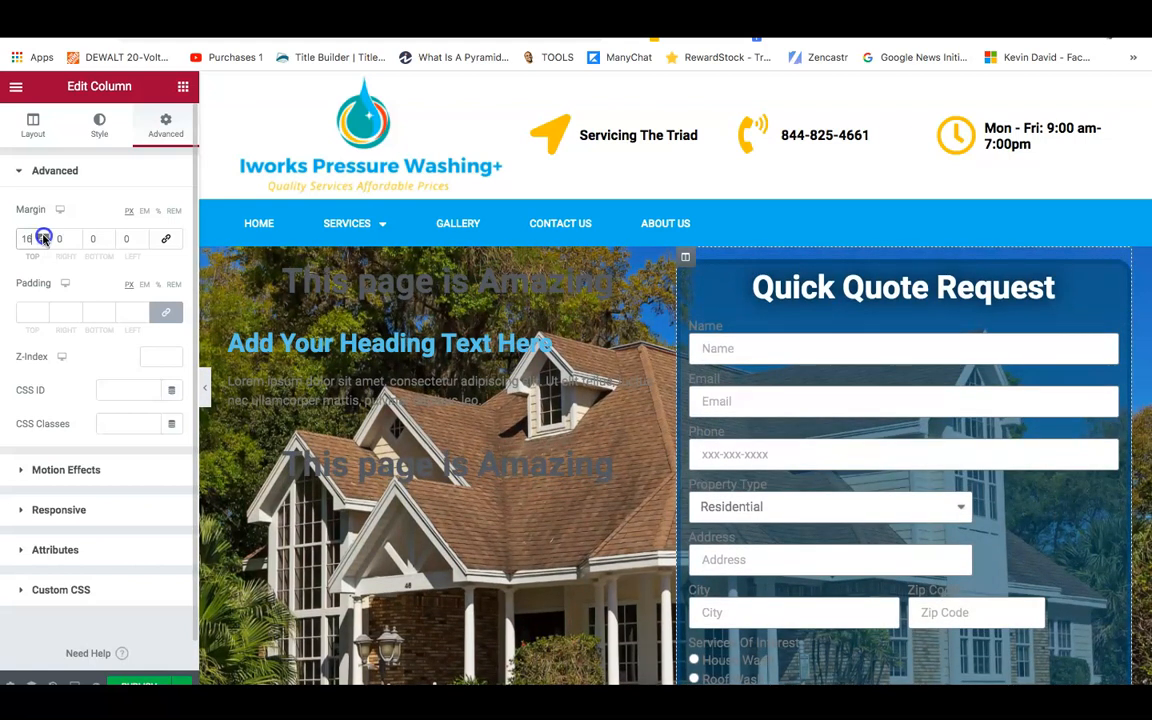
pyautogui.press('Up')
pyautogui.press('Up')
pyautogui.press('Up')
pyautogui.press('Up')
pyautogui.press('Up')
pyautogui.press('Up')
pyautogui.press('Up')
pyautogui.press('Up')
pyautogui.press('Up')
pyautogui.press('Up')
pyautogui.press('Up')
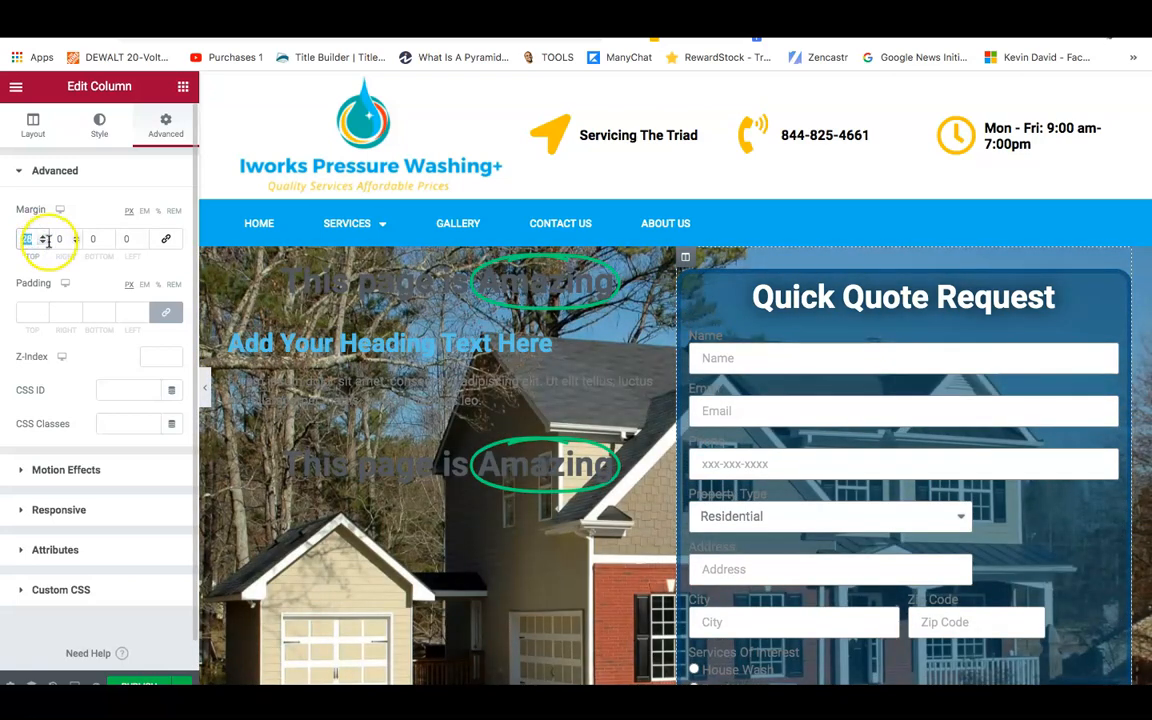
pyautogui.write('0')
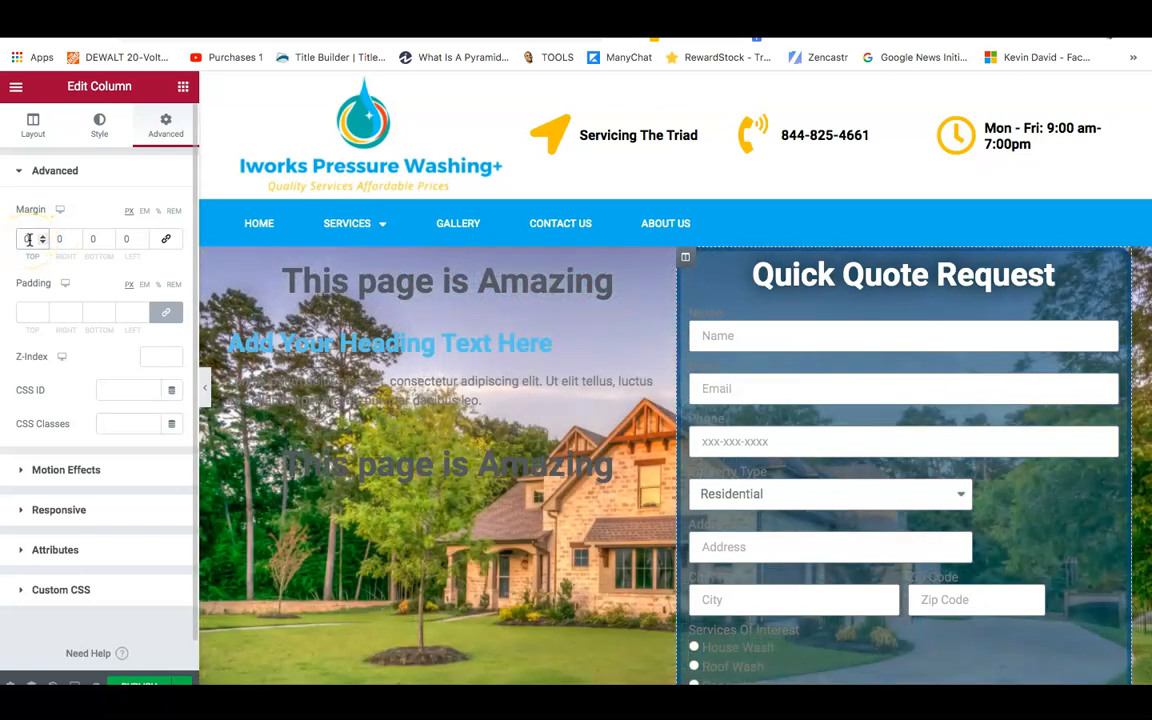
pyautogui.write('40')
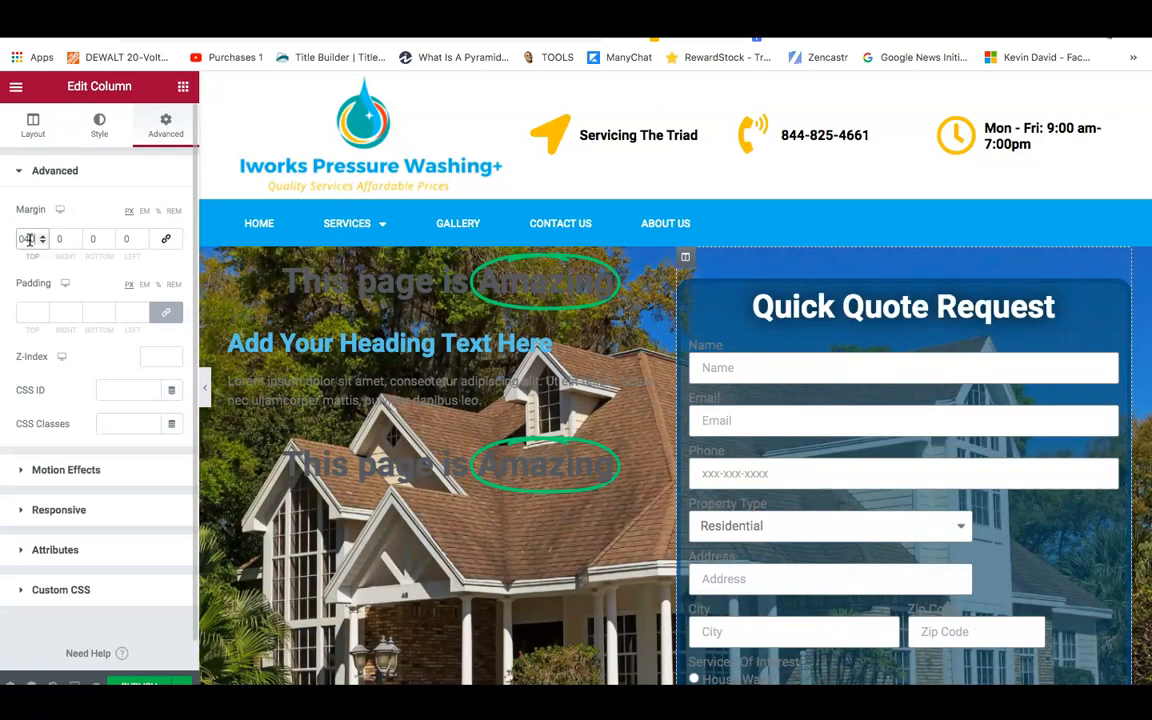
pyautogui.press('BackSpace')
pyautogui.press('BackSpace')
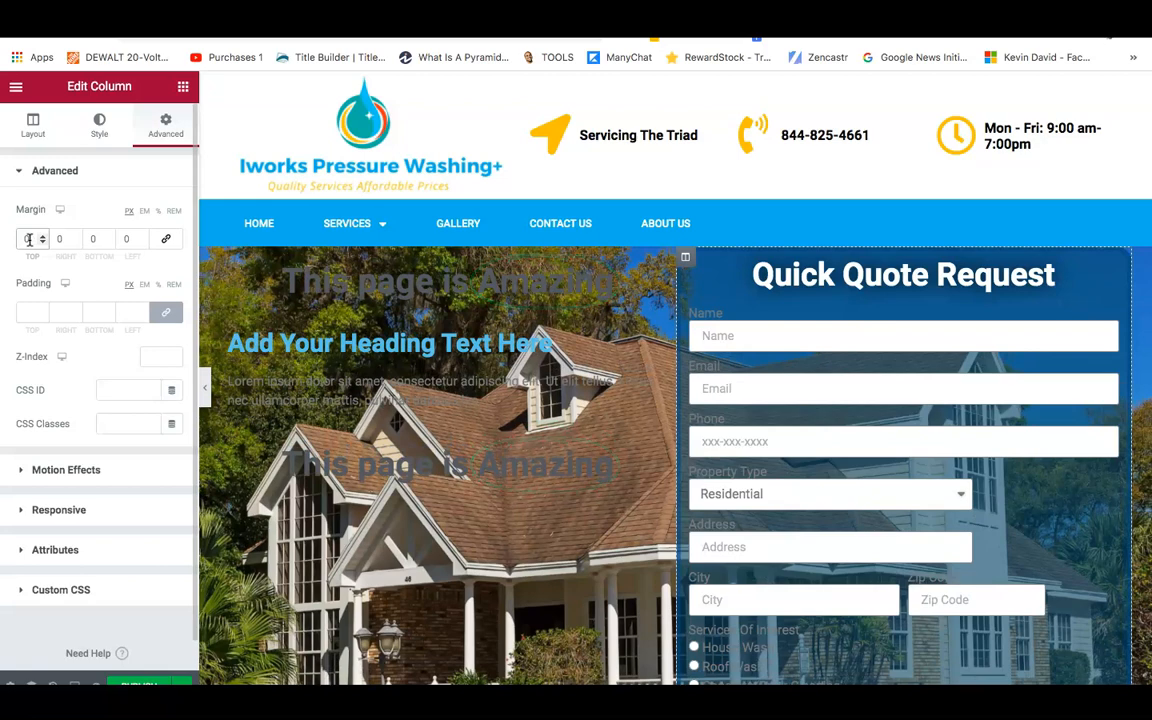
pyautogui.write('55')
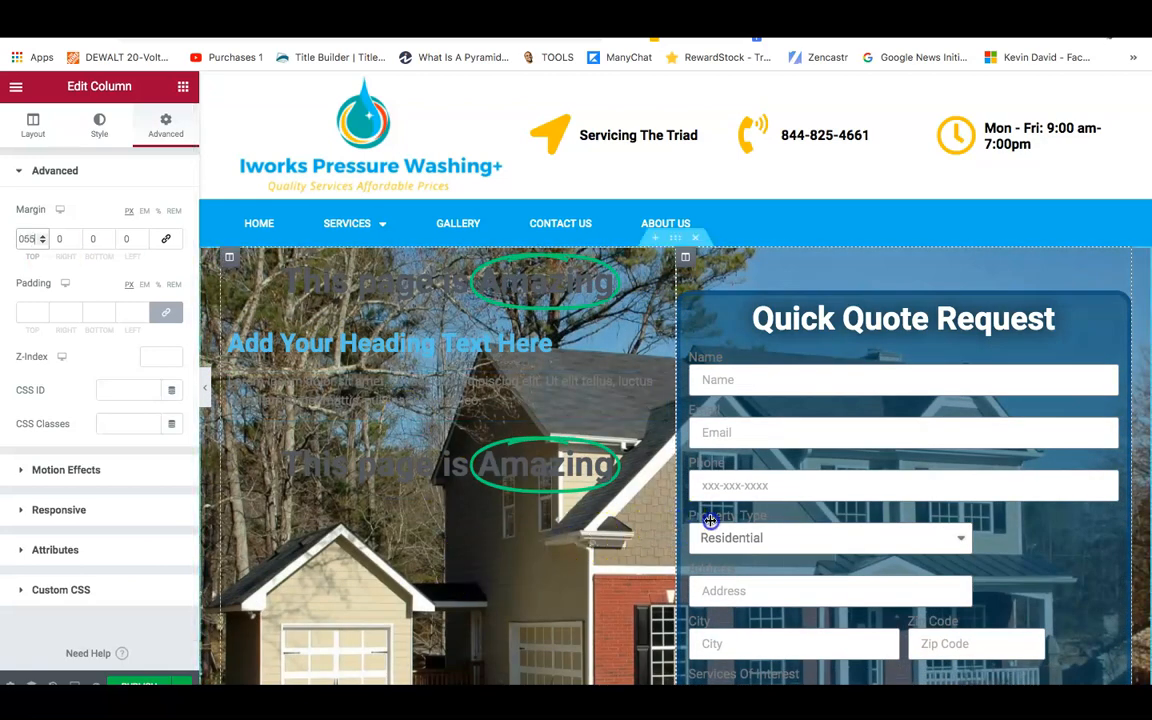
pyautogui.moveTo(717, 521); pyautogui.dragTo(769, 527)
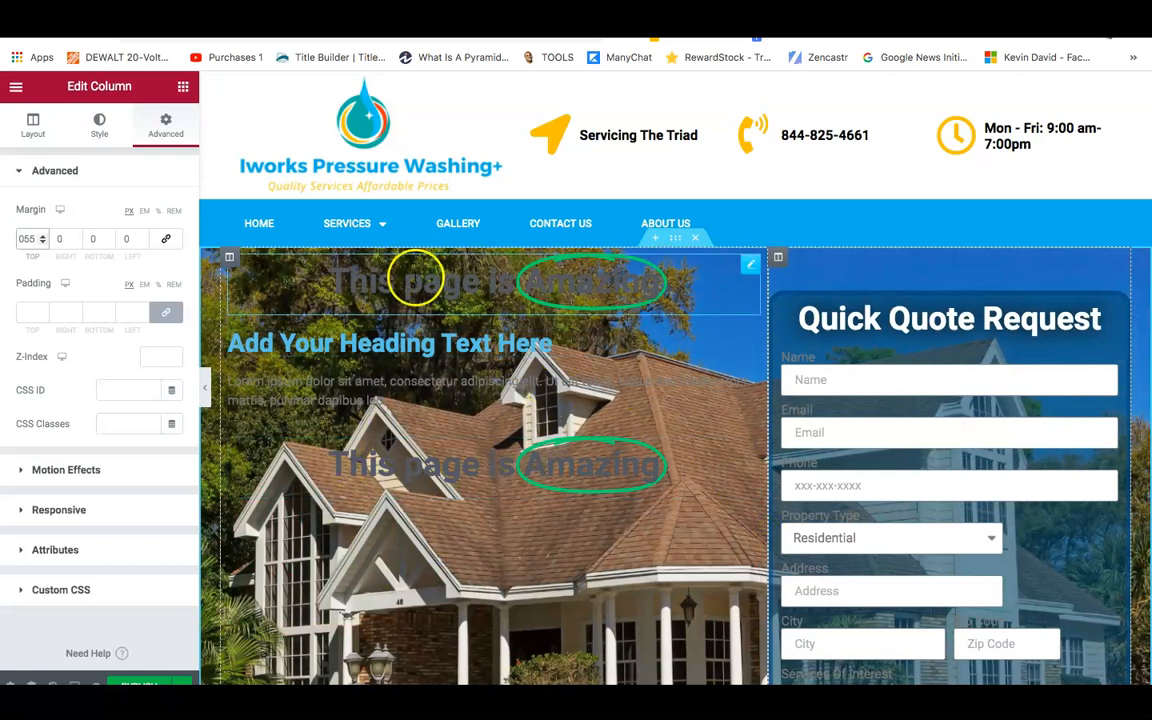
# Place a Spacer above the hero headline and increase its height.
pyautogui.click(182, 93)
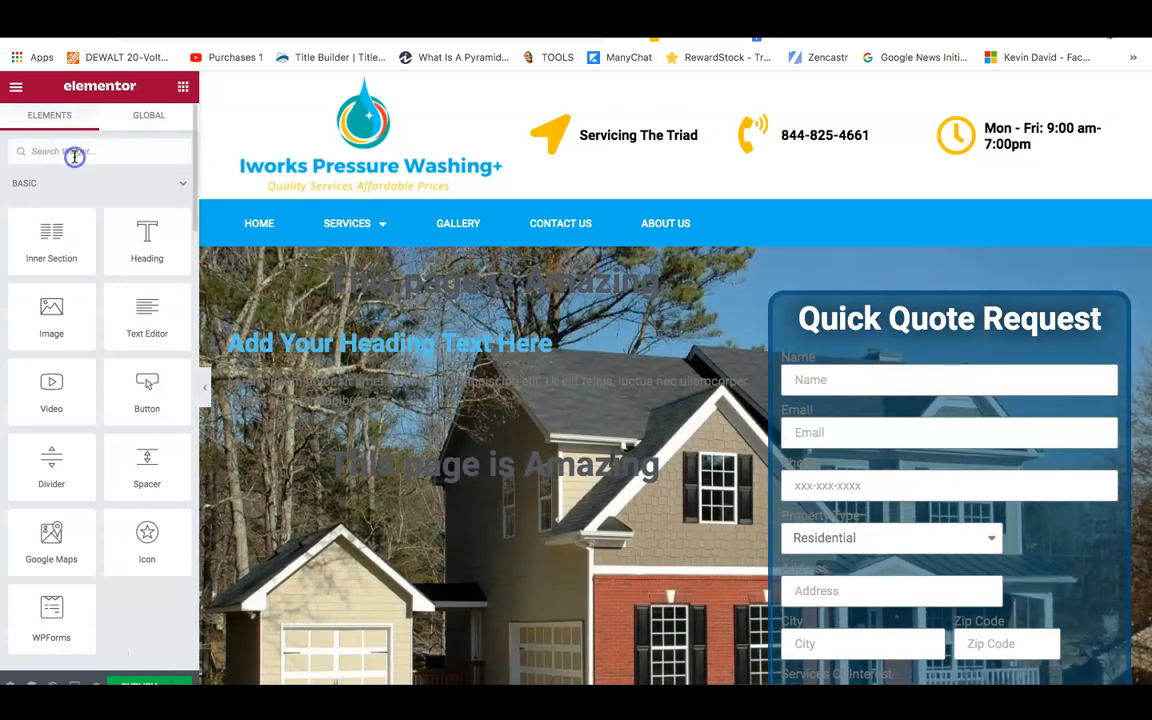
pyautogui.write('spac')
pyautogui.moveTo(13, 206); pyautogui.dragTo(466, 250)
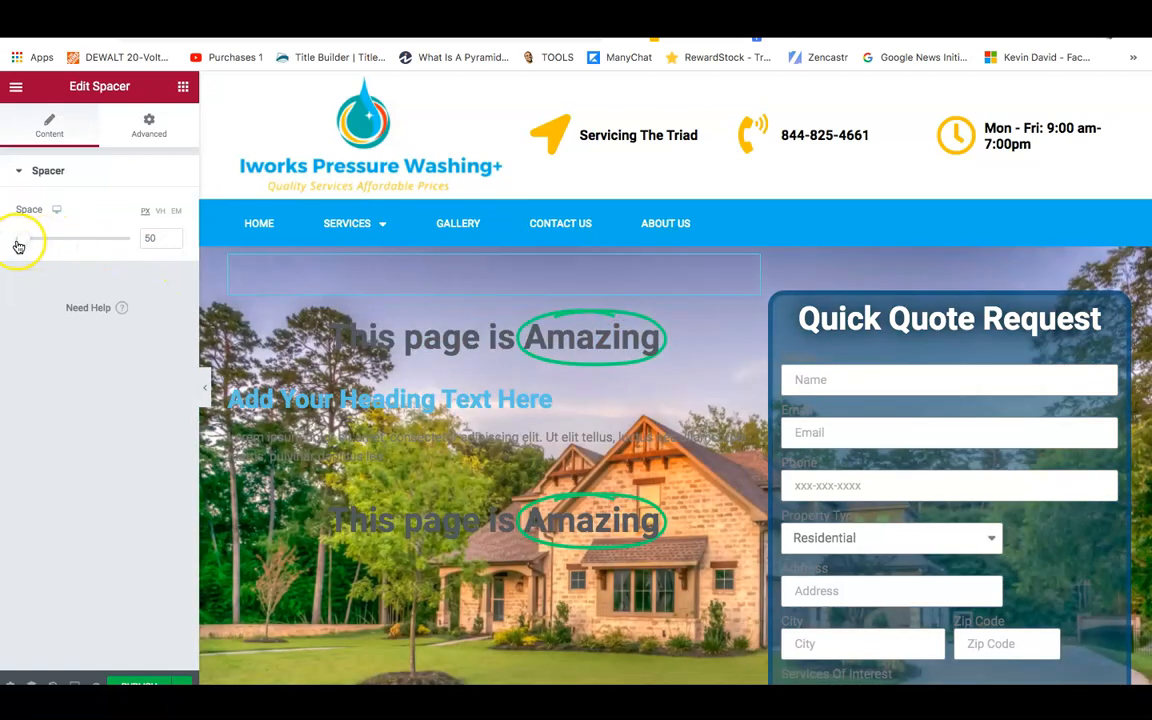
pyautogui.moveTo(23, 245); pyautogui.dragTo(40, 245)
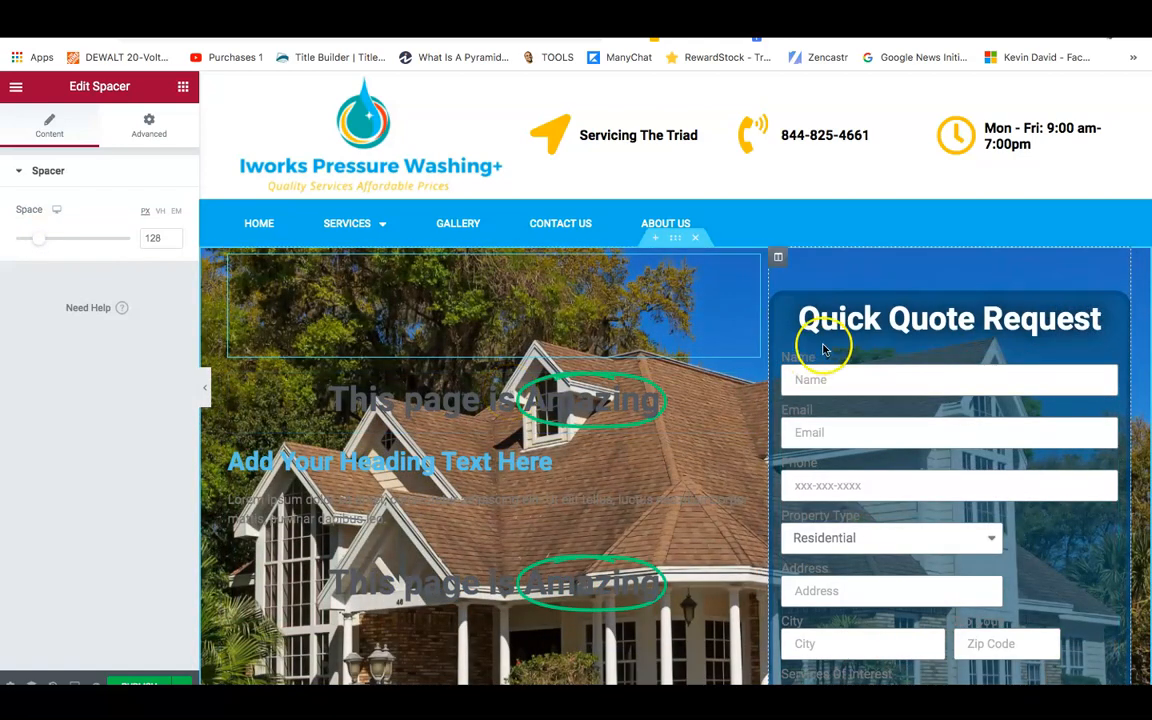
# Select the Quick Quote Request form widget to open its Edit Form settings.
pyautogui.scroll(-5, 1120, 348)
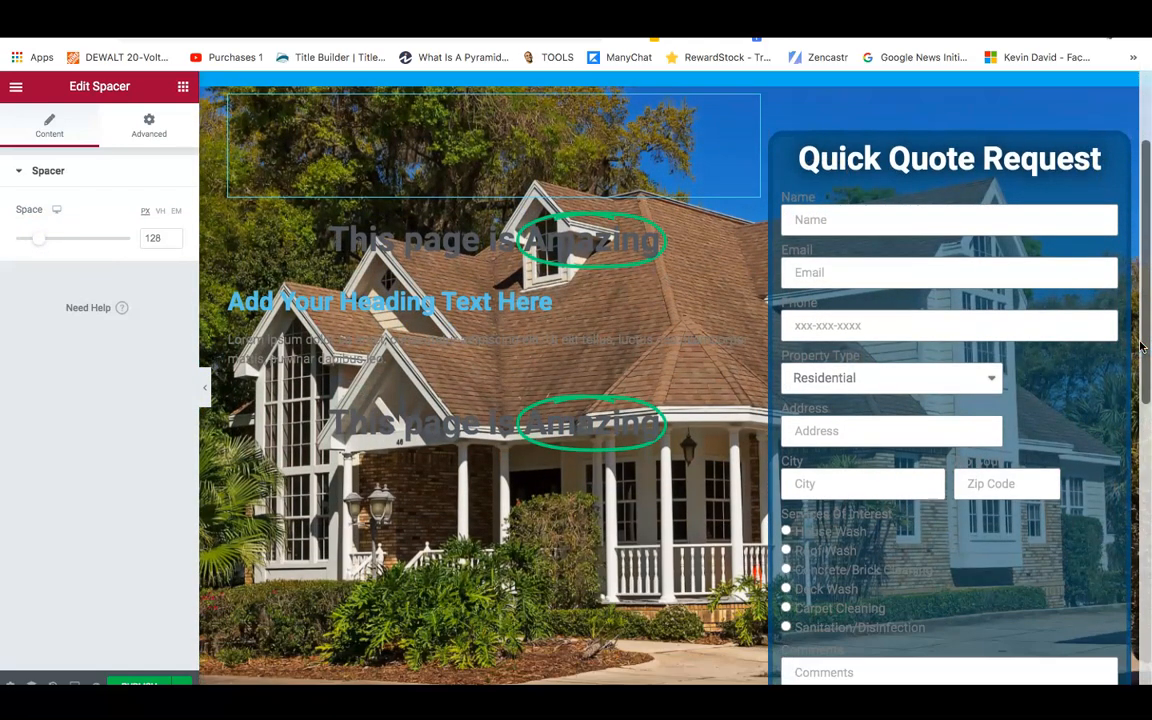
pyautogui.click(955, 628)
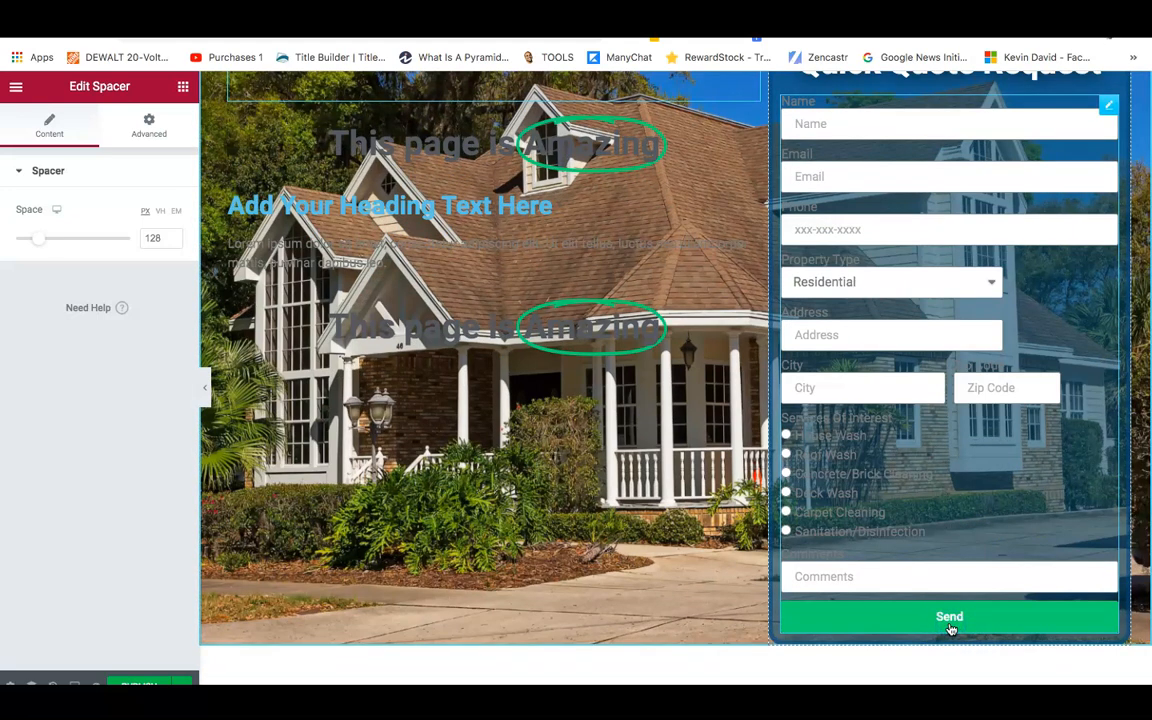
pyautogui.click(862, 618)
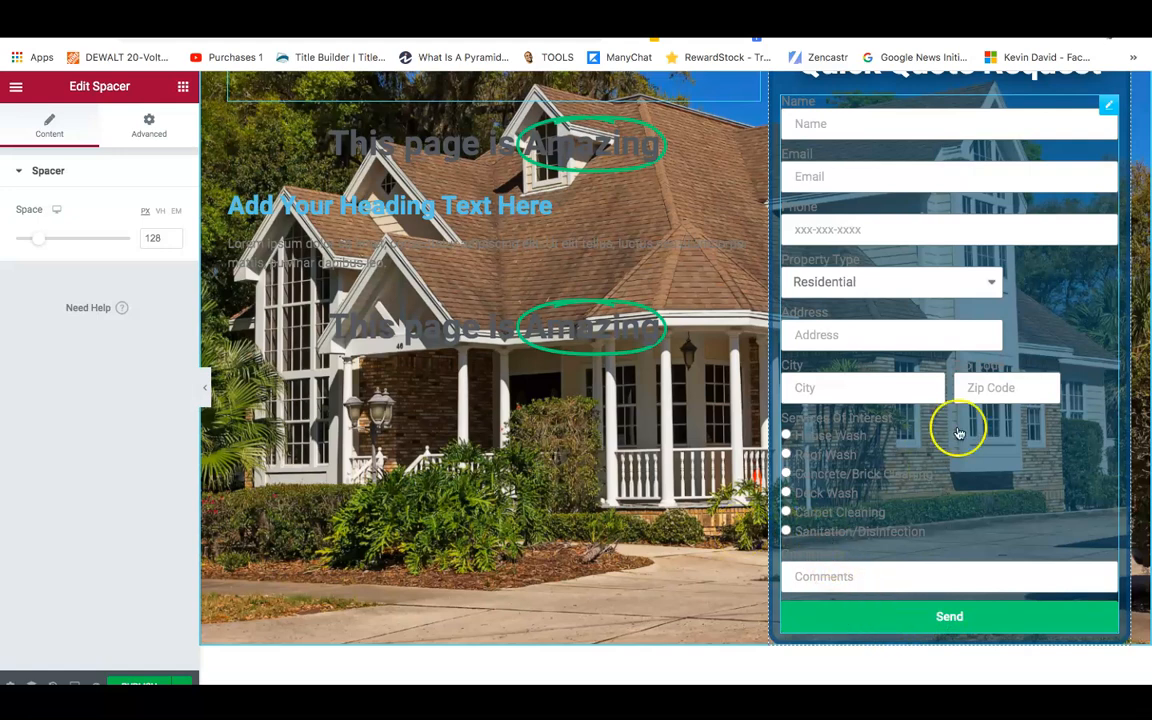
pyautogui.click(948, 617)
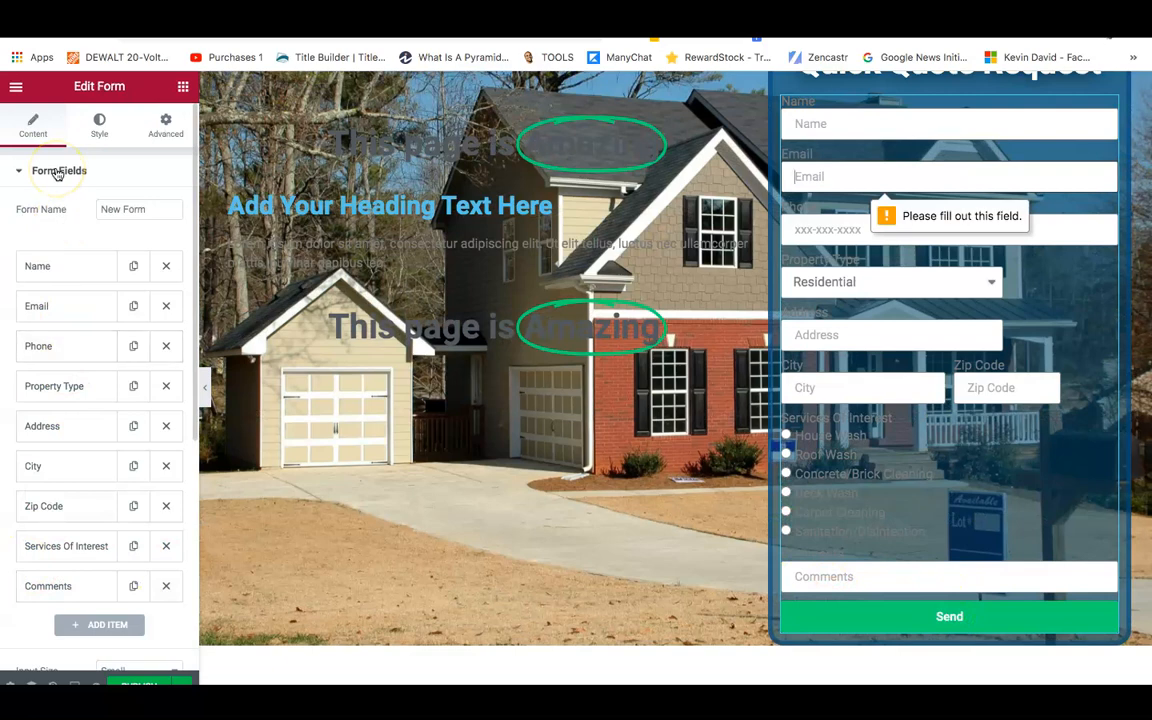
# Collapse the form fields and set the submit button size to Large.
pyautogui.click(57, 172)
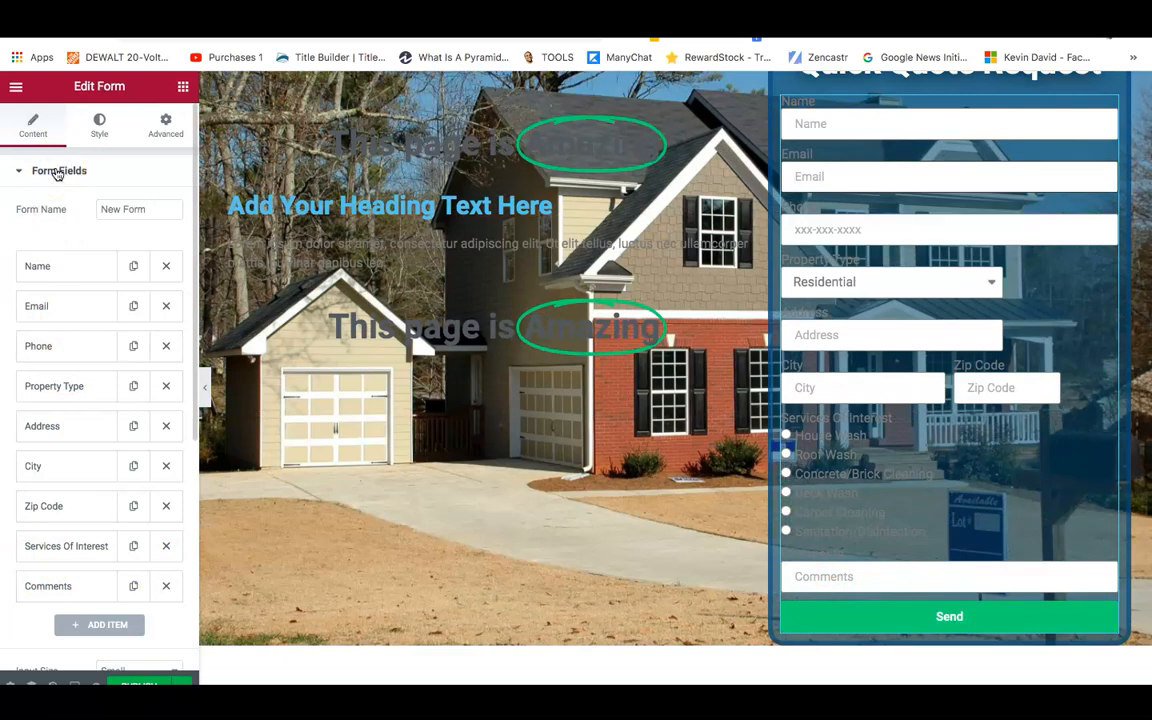
pyautogui.click(15, 172)
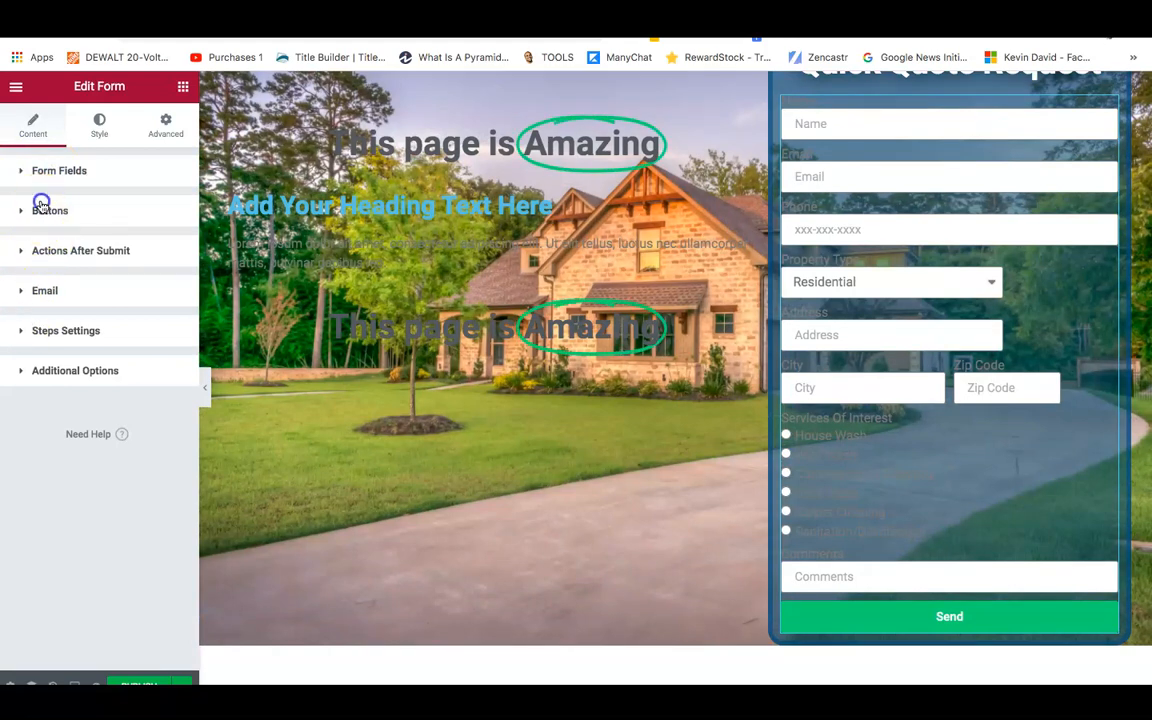
pyautogui.click(42, 207)
pyautogui.click(100, 140)
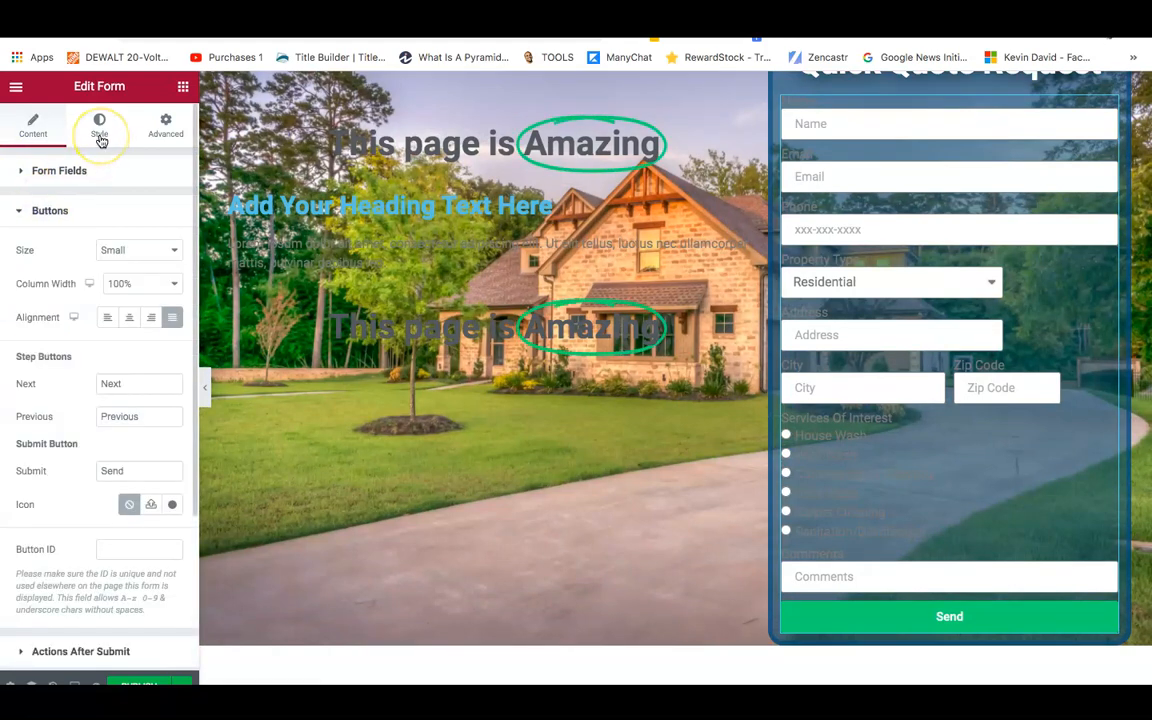
pyautogui.click(122, 252)
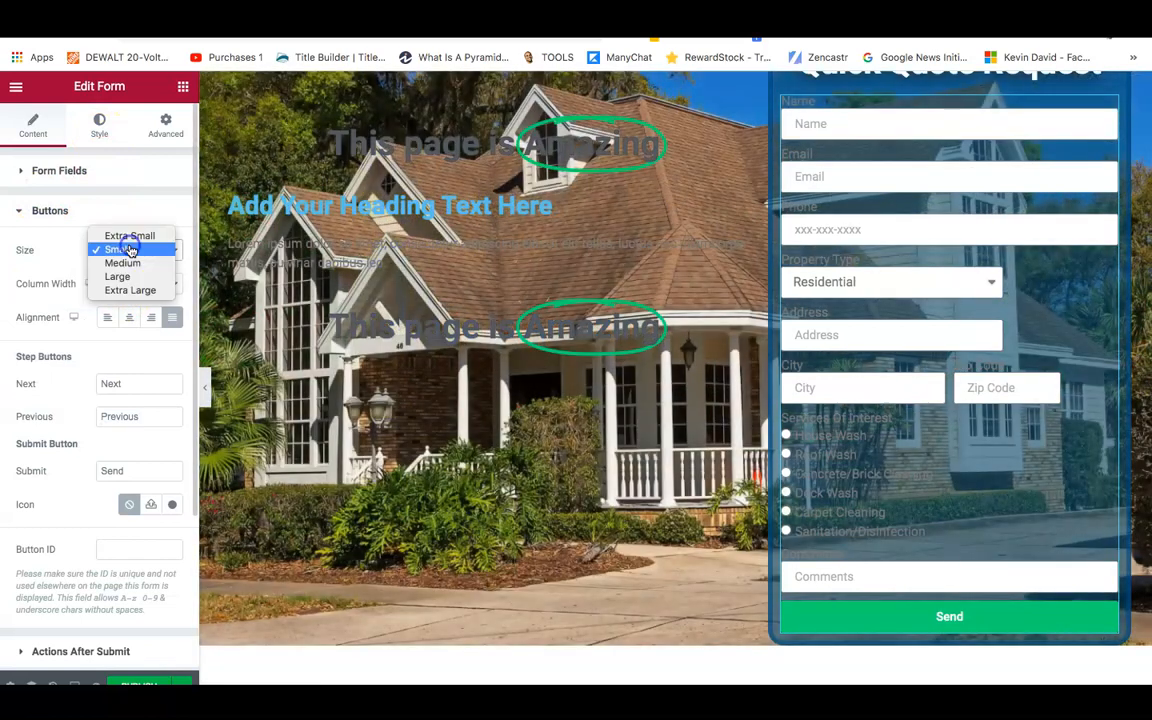
pyautogui.click(118, 276)
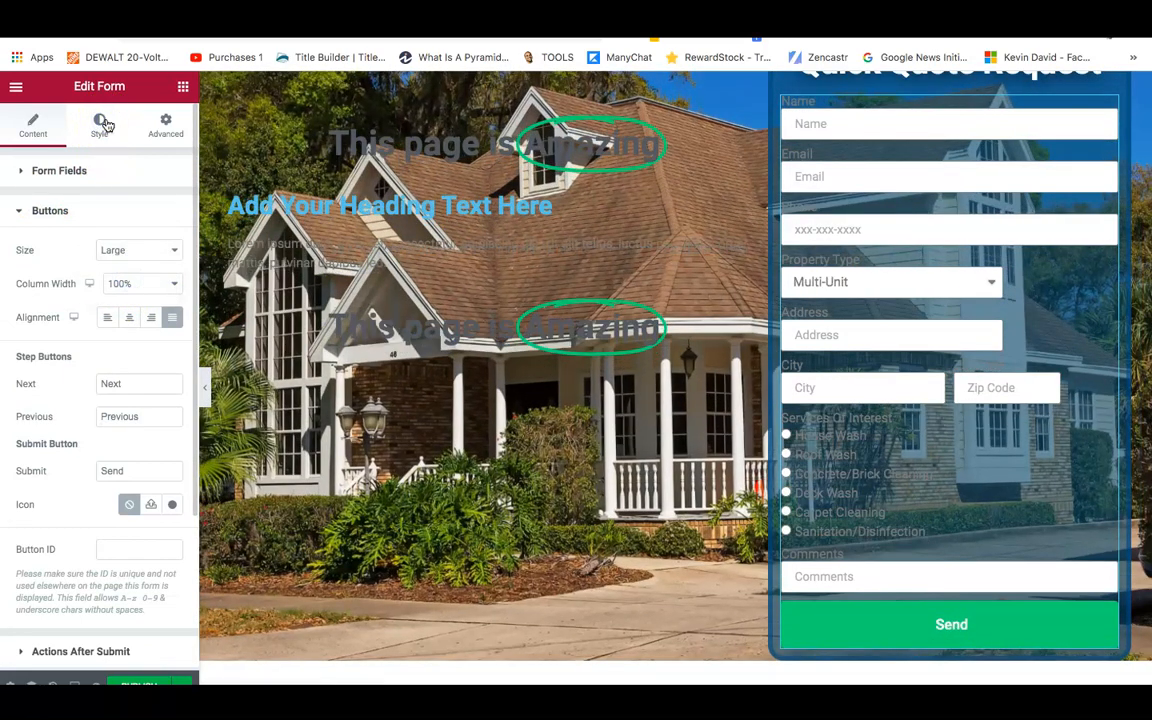
# Change the submit button label from 'Send' to 'Request Quote'.
pyautogui.click(102, 124)
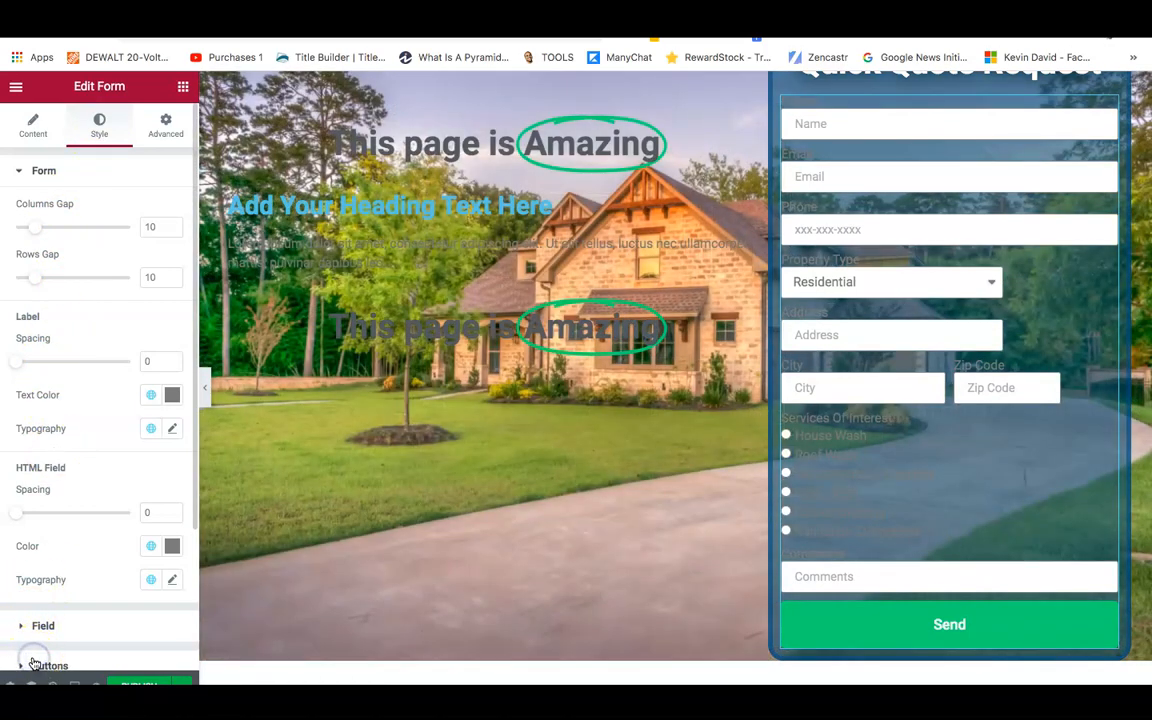
pyautogui.click(34, 664)
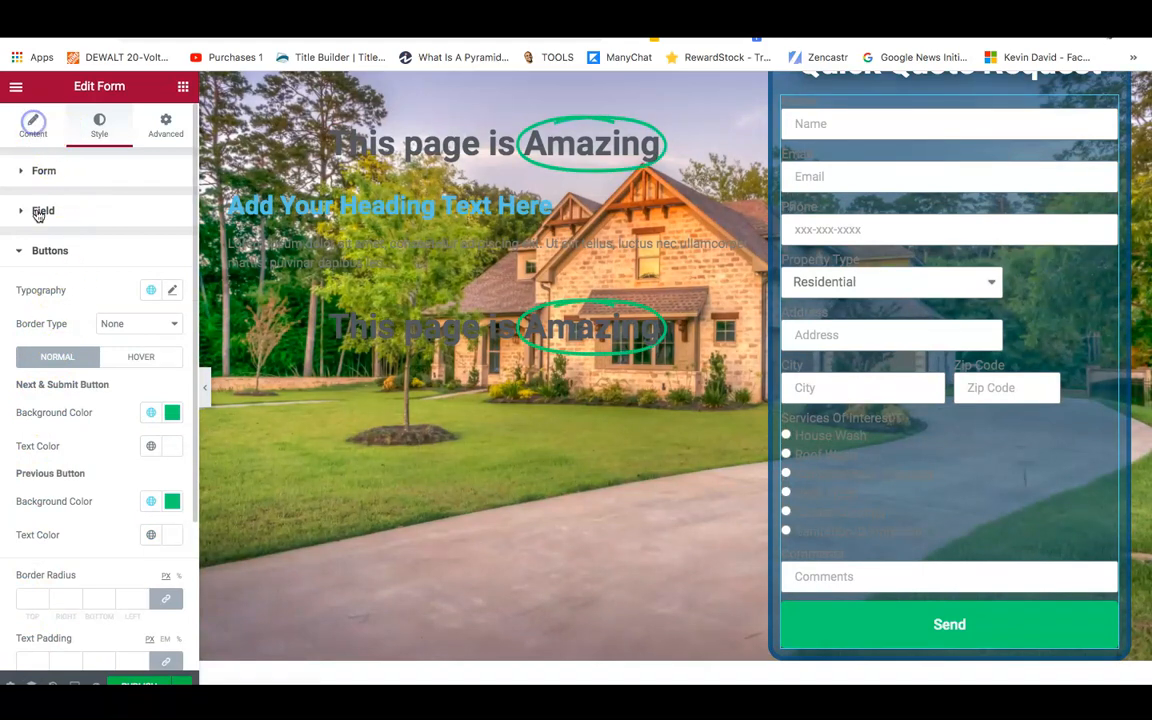
pyautogui.click(30, 127)
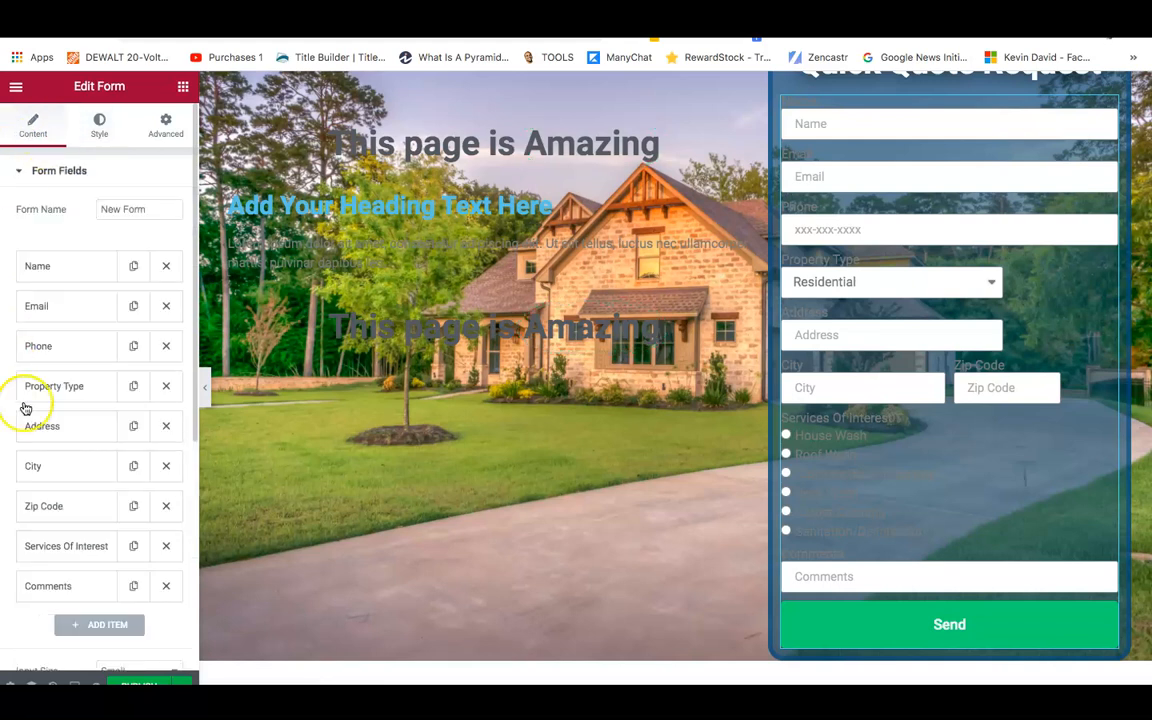
pyautogui.scroll(-6, 27, 610)
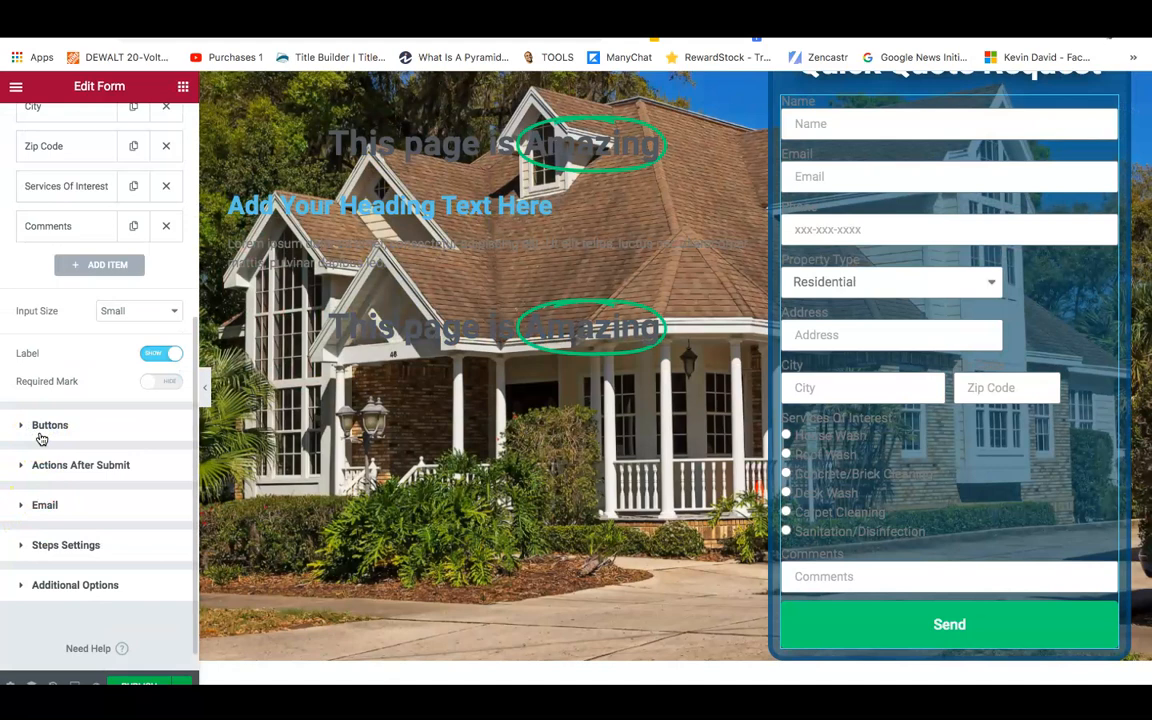
pyautogui.click(50, 425)
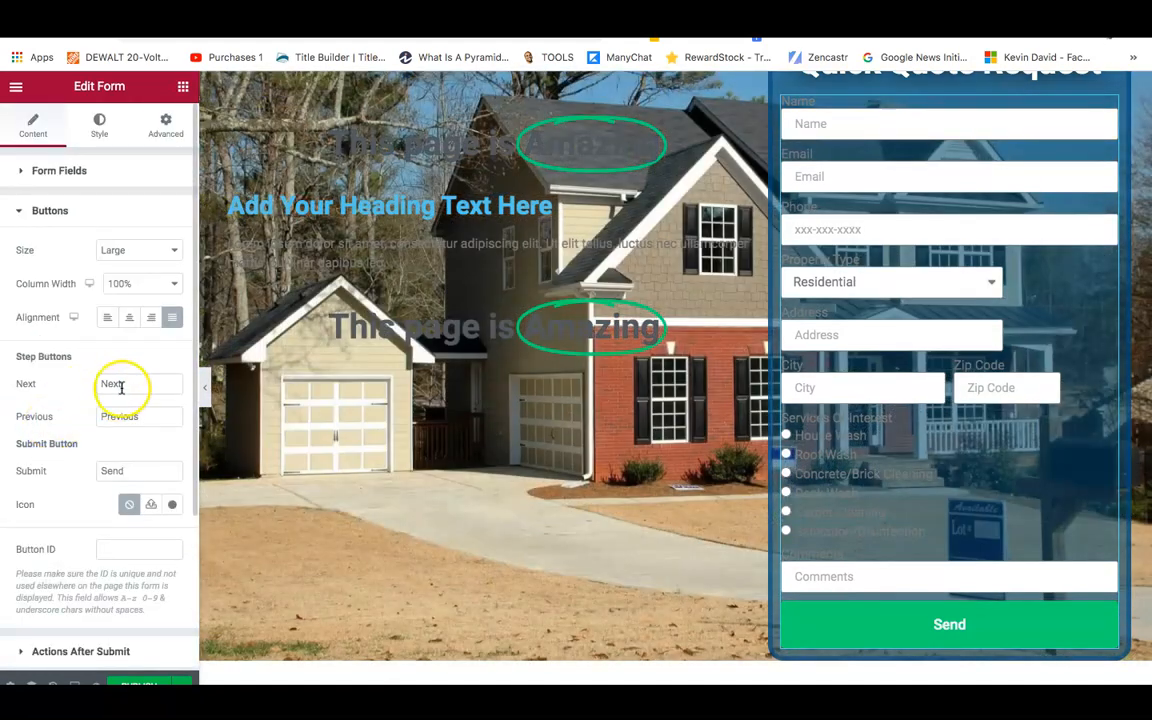
pyautogui.doubleClick(134, 472)
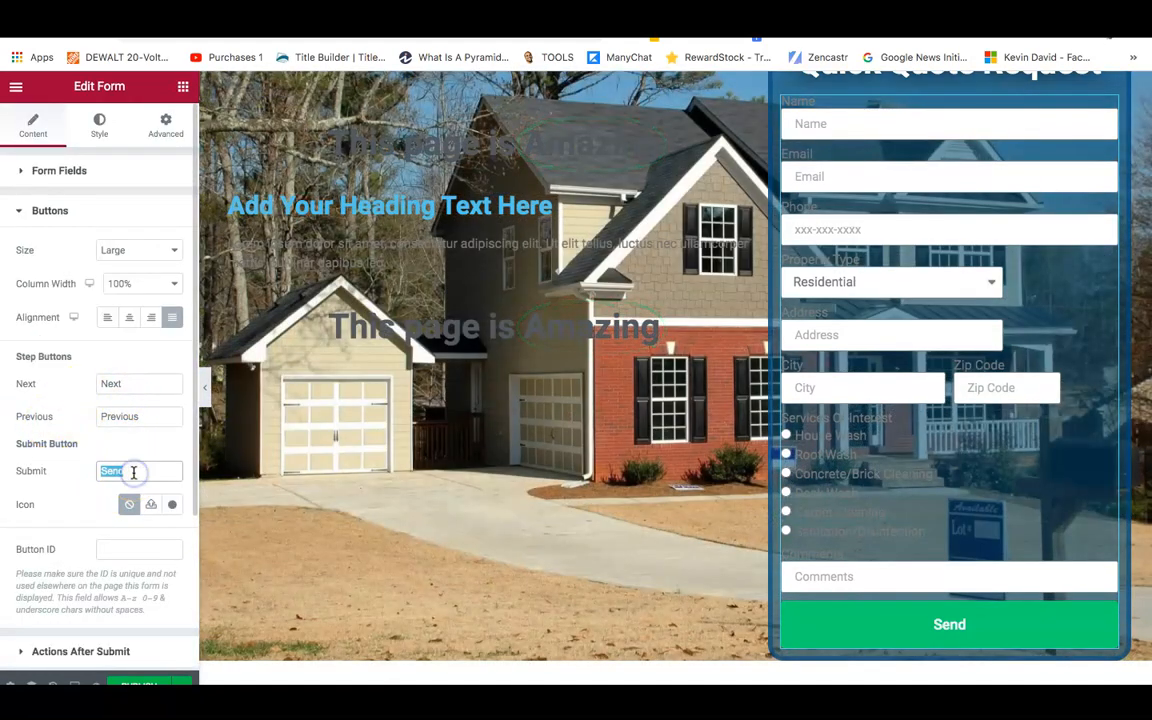
pyautogui.write('Reque')
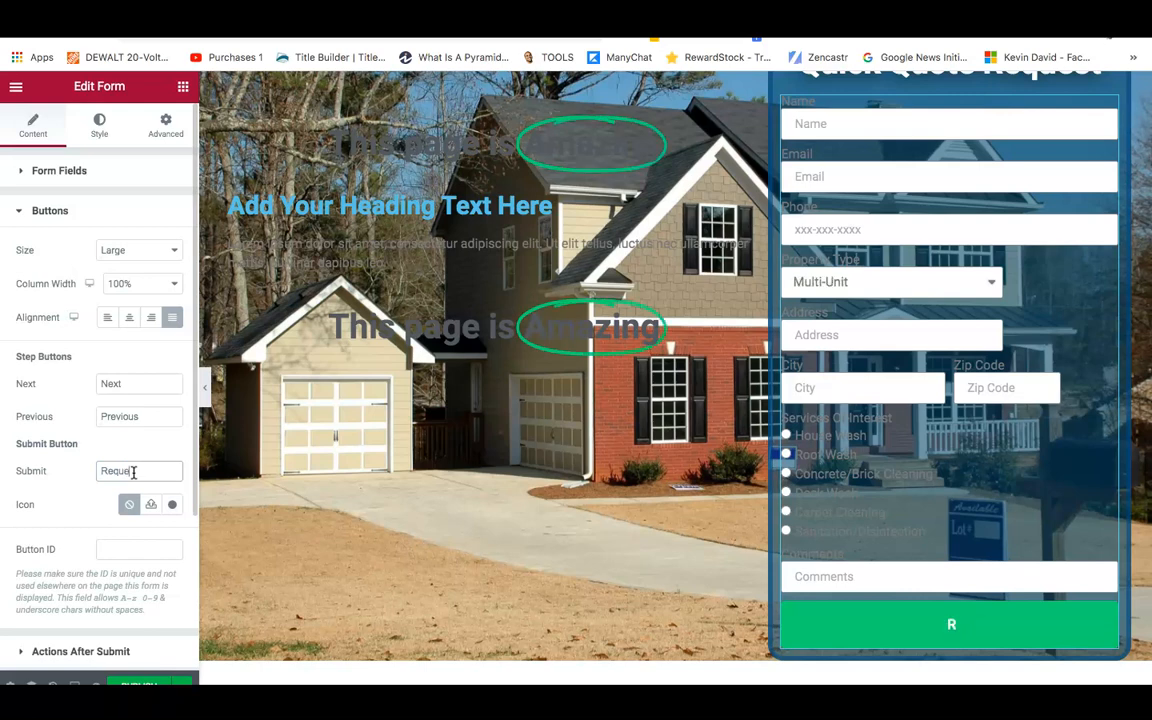
pyautogui.write('st Quote')
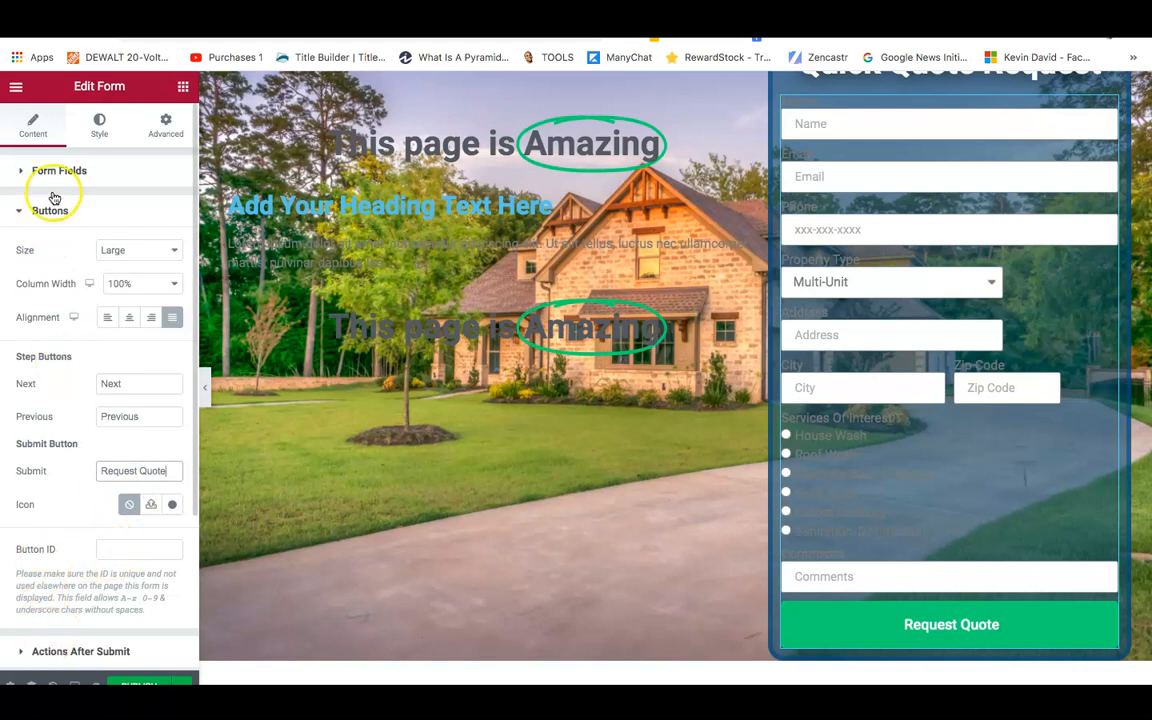
# Set the button text typography size to 28.
pyautogui.click(99, 131)
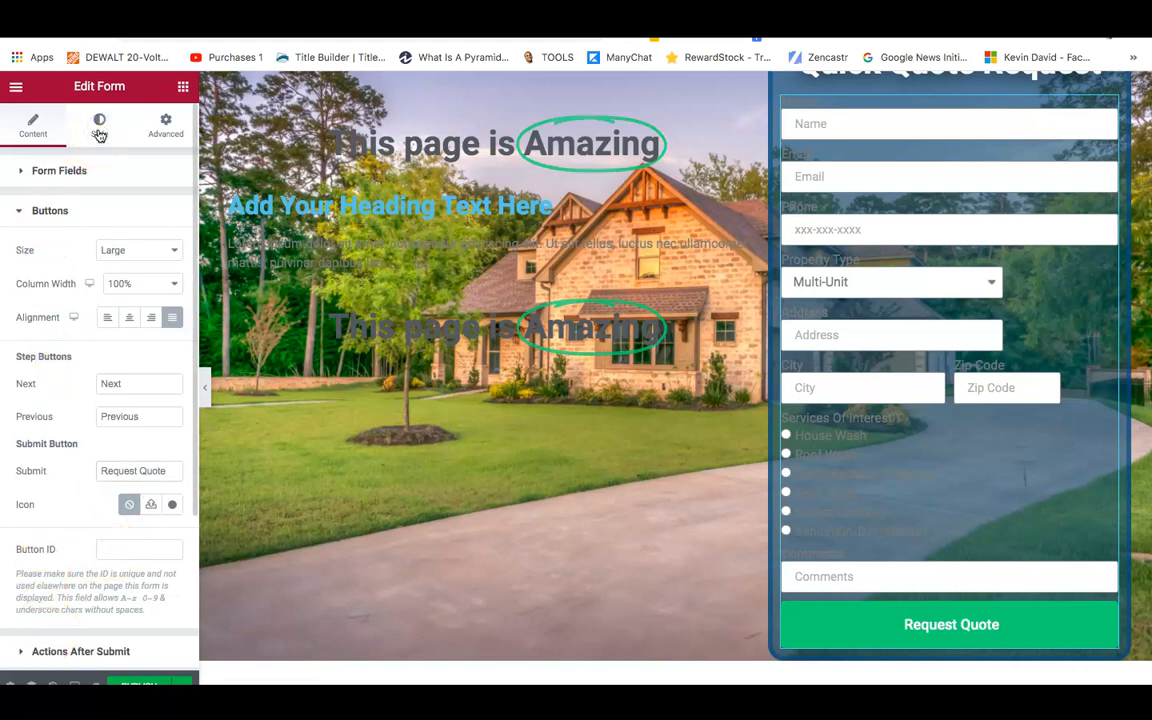
pyautogui.click(99, 131)
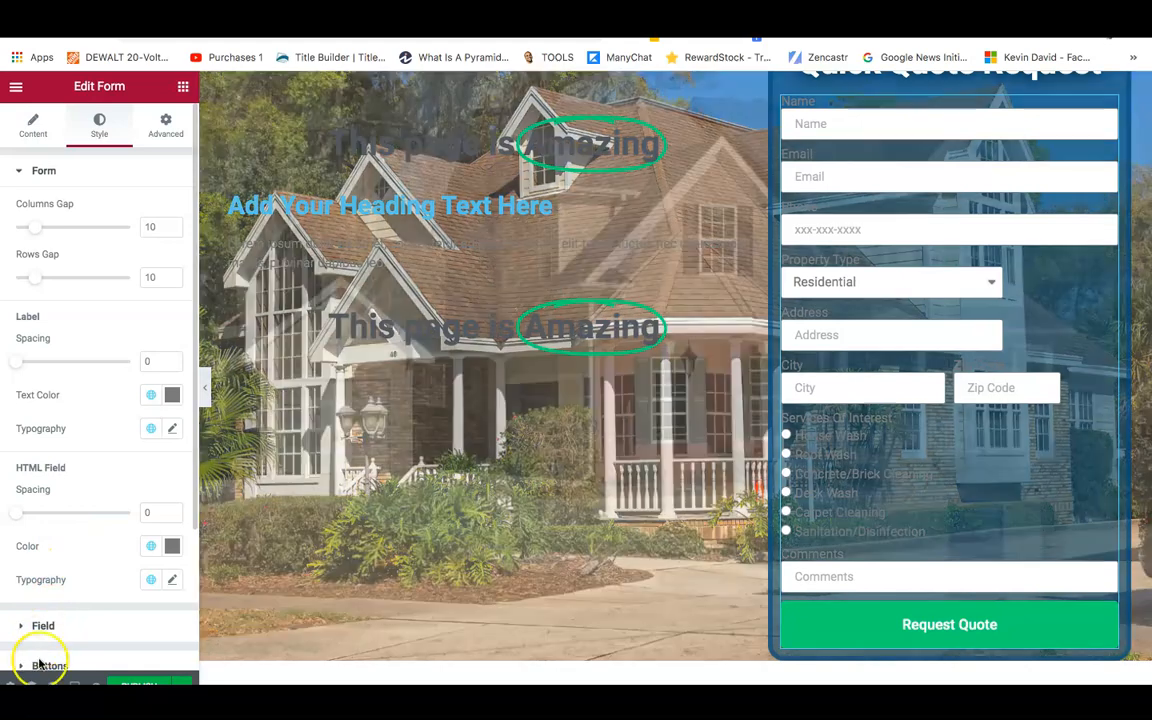
pyautogui.click(39, 665)
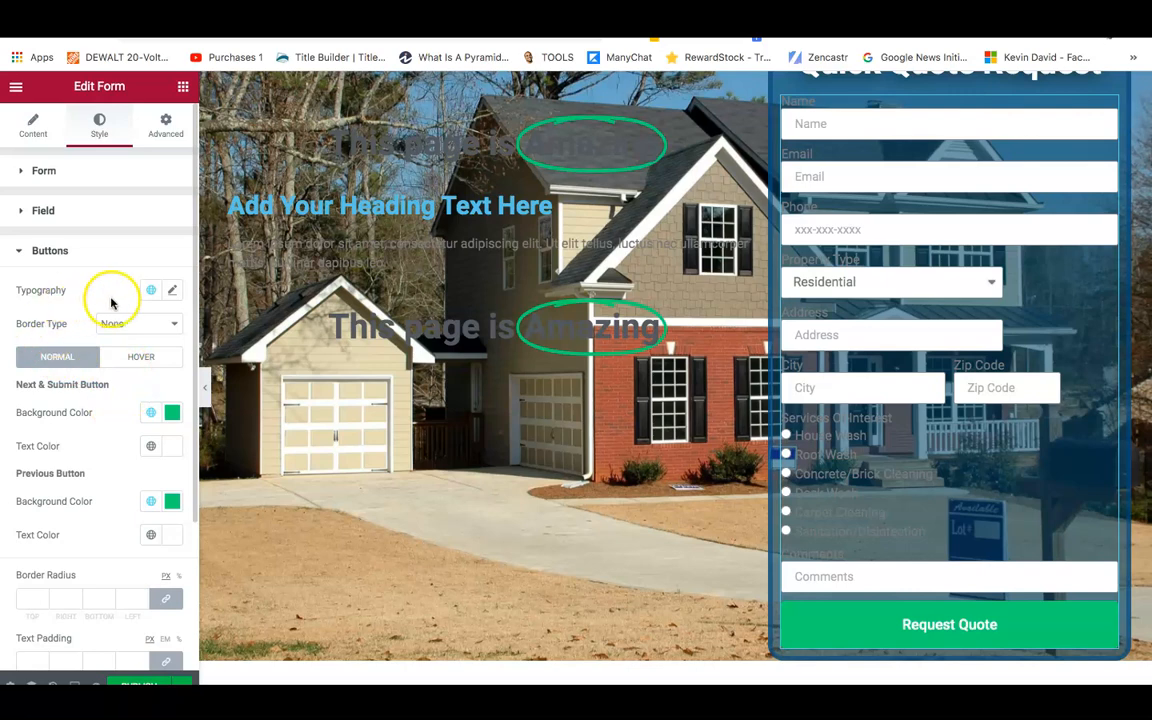
pyautogui.click(173, 290)
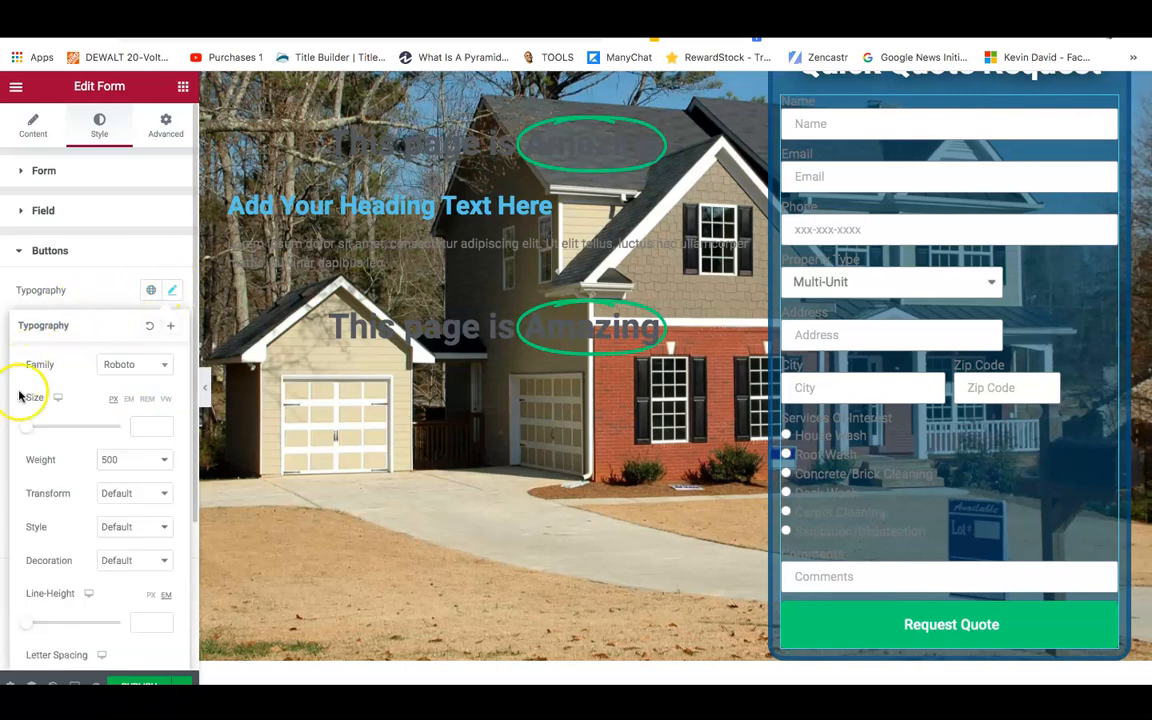
pyautogui.moveTo(24, 437); pyautogui.dragTo(38, 437)
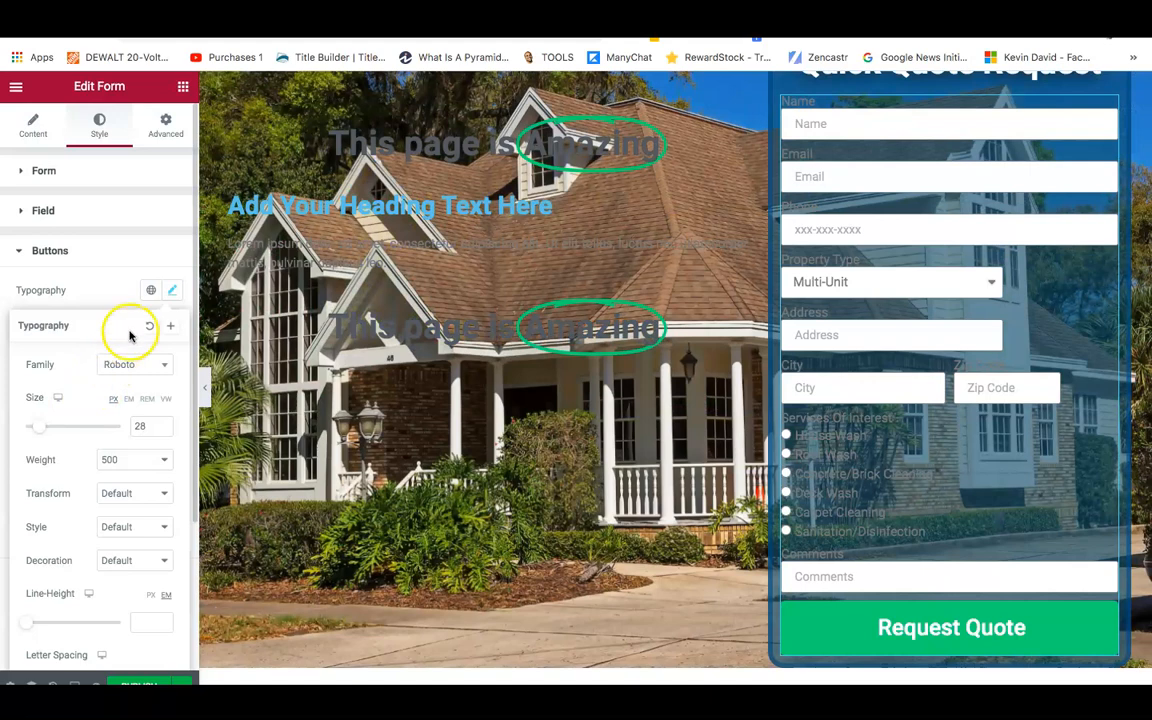
pyautogui.click(108, 280)
# Make the button's green background slightly translucent, #61CE70C4.
pyautogui.click(172, 414)
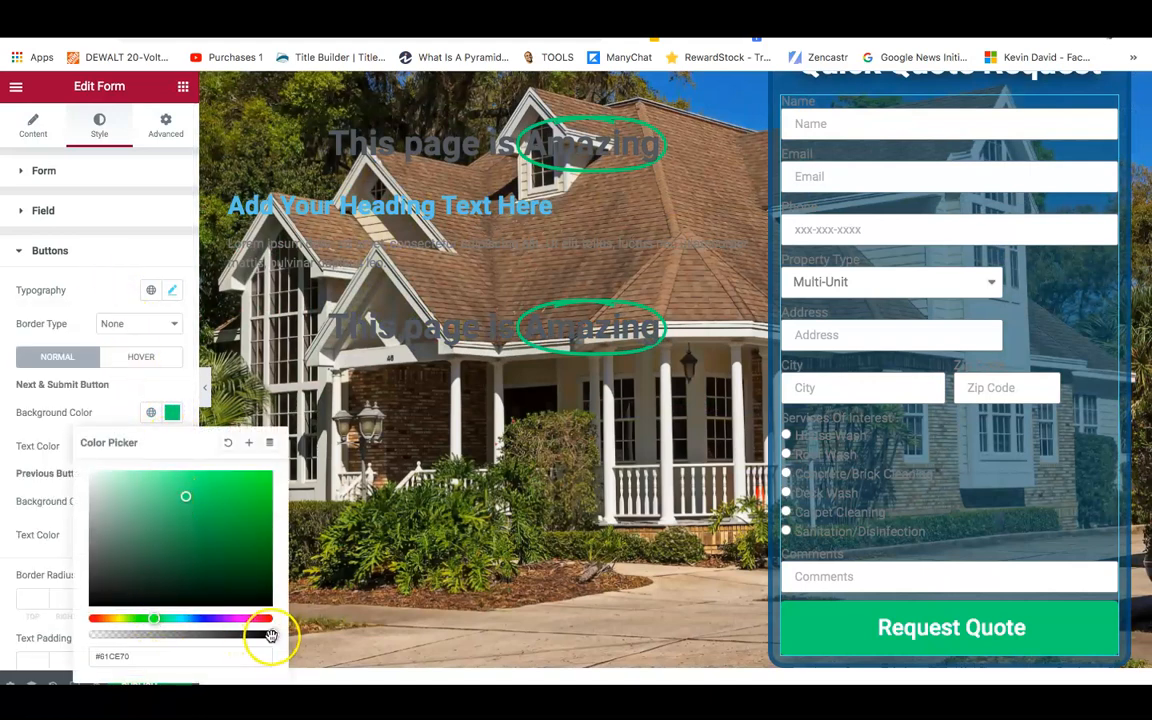
pyautogui.click(231, 637)
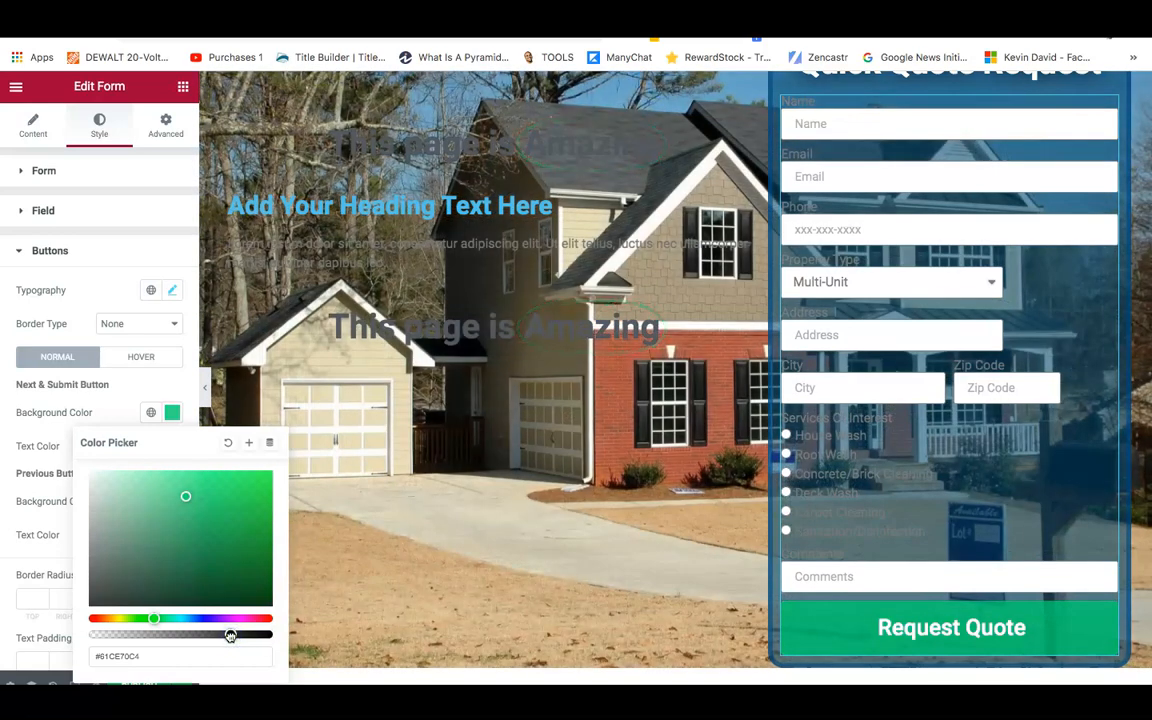
pyautogui.click(20, 184)
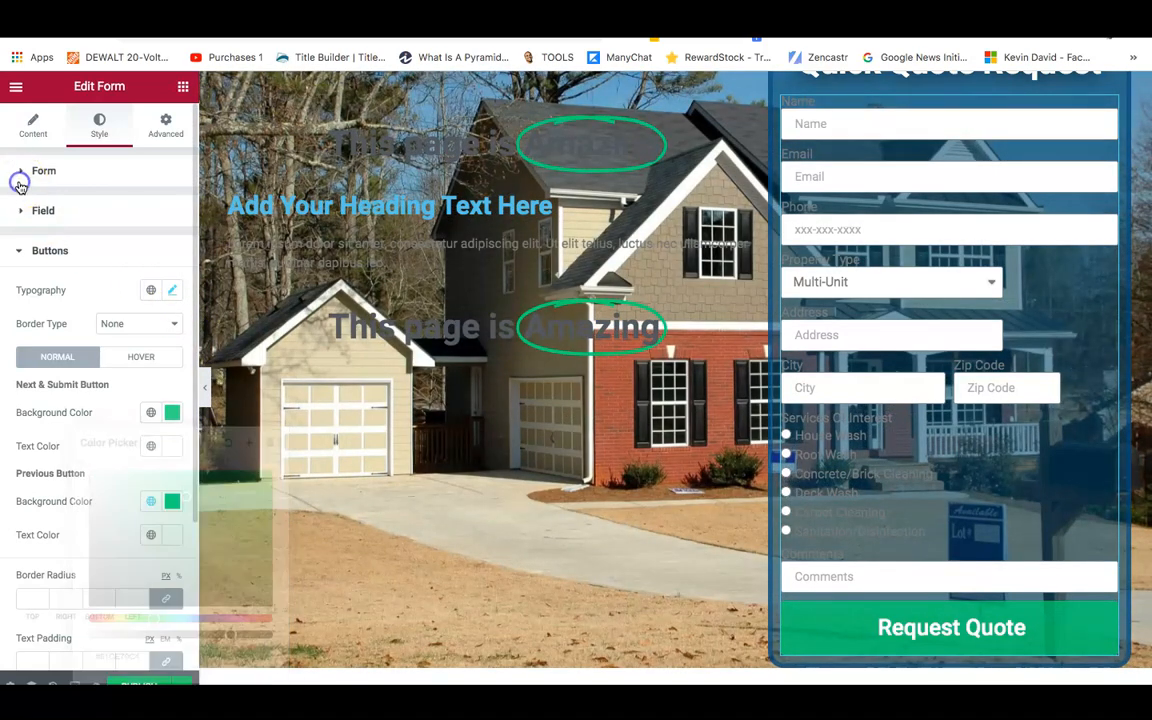
# Set the form's label text colour to near-white #FDFCFC.
pyautogui.click(20, 184)
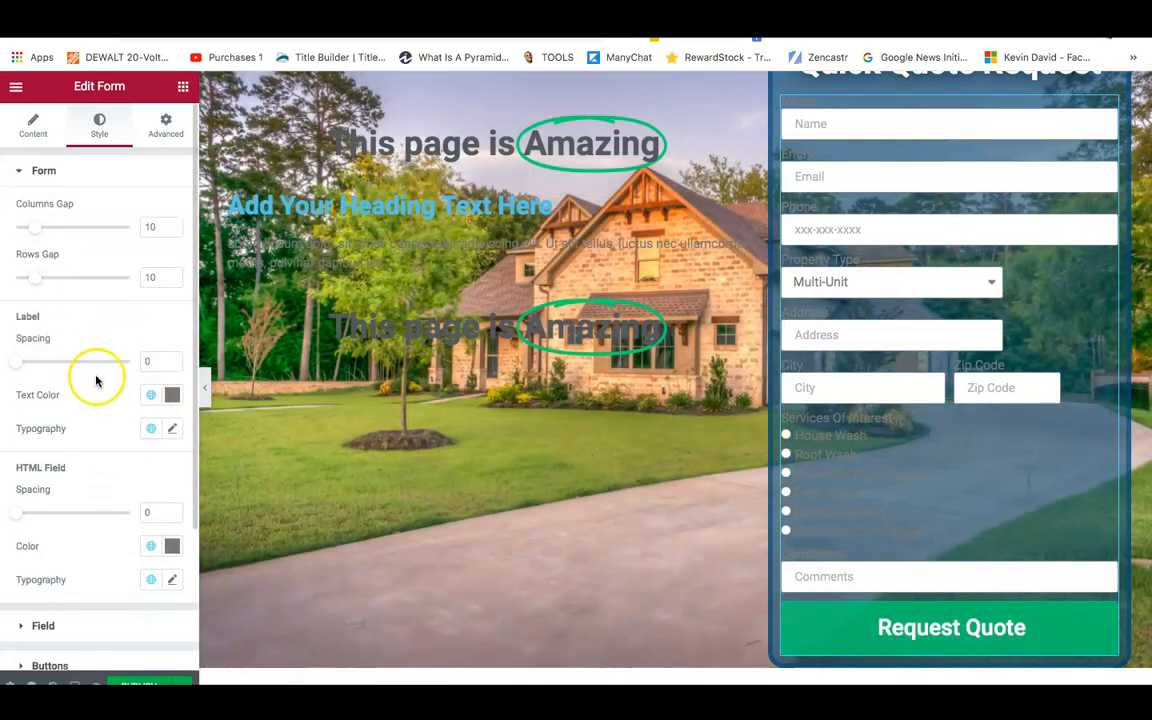
pyautogui.click(169, 430)
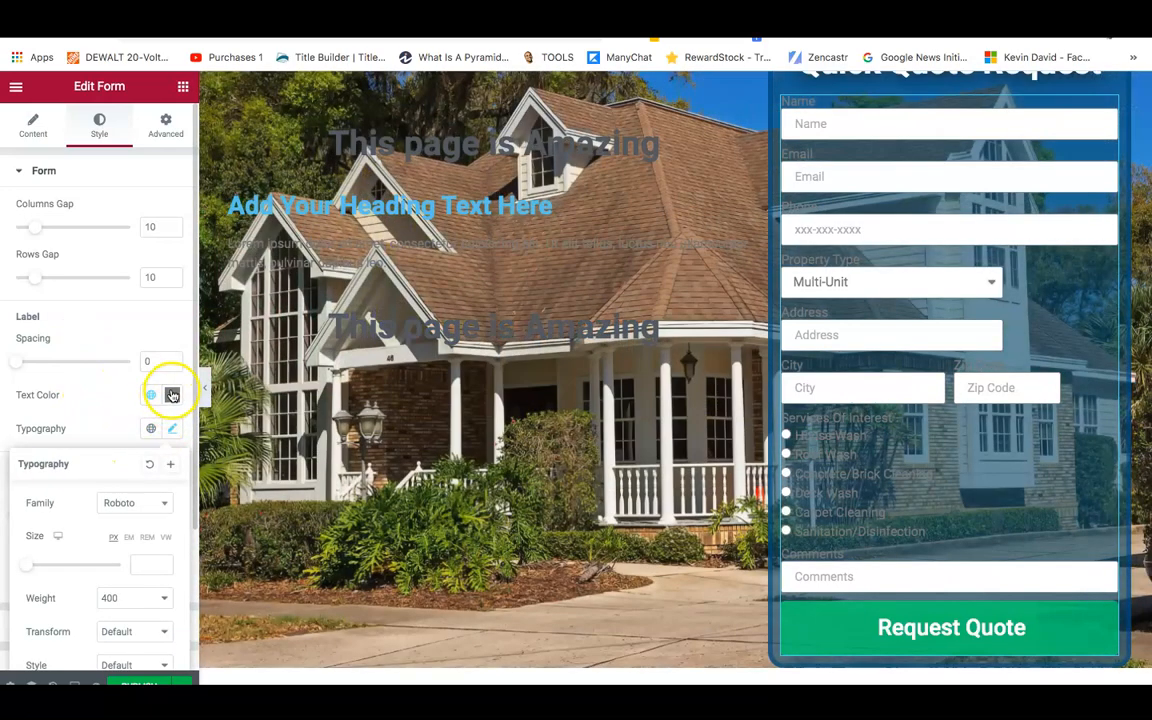
pyautogui.click(172, 395)
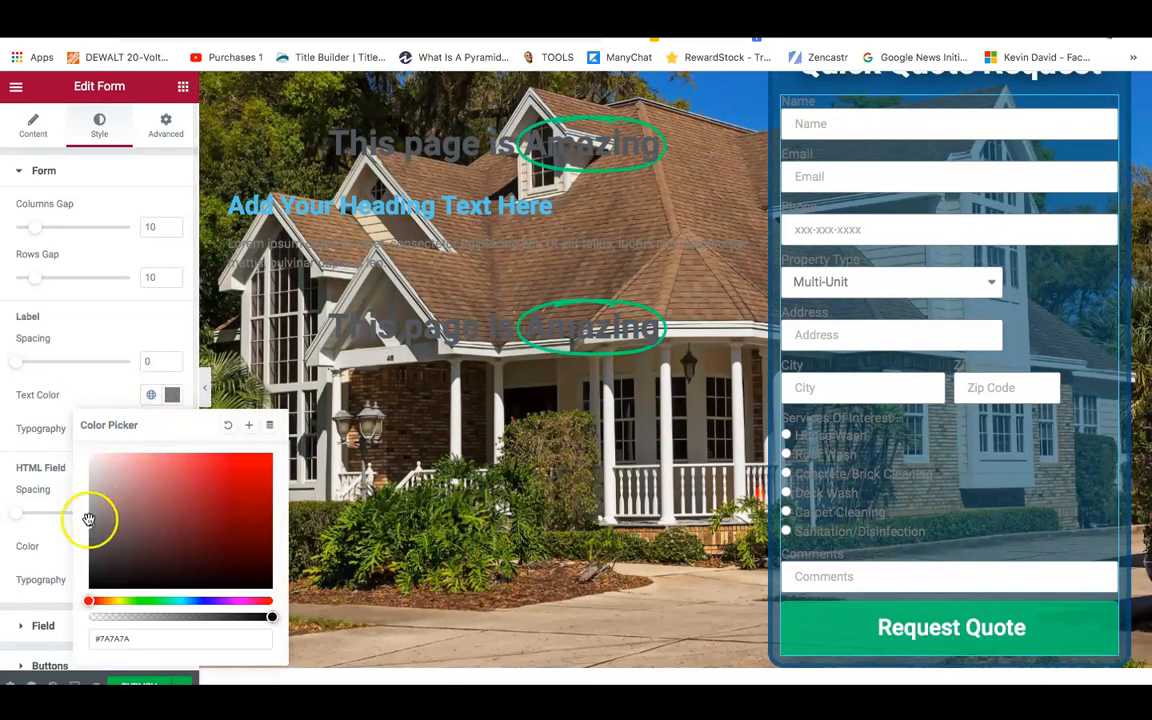
pyautogui.moveTo(101, 460); pyautogui.dragTo(91, 456)
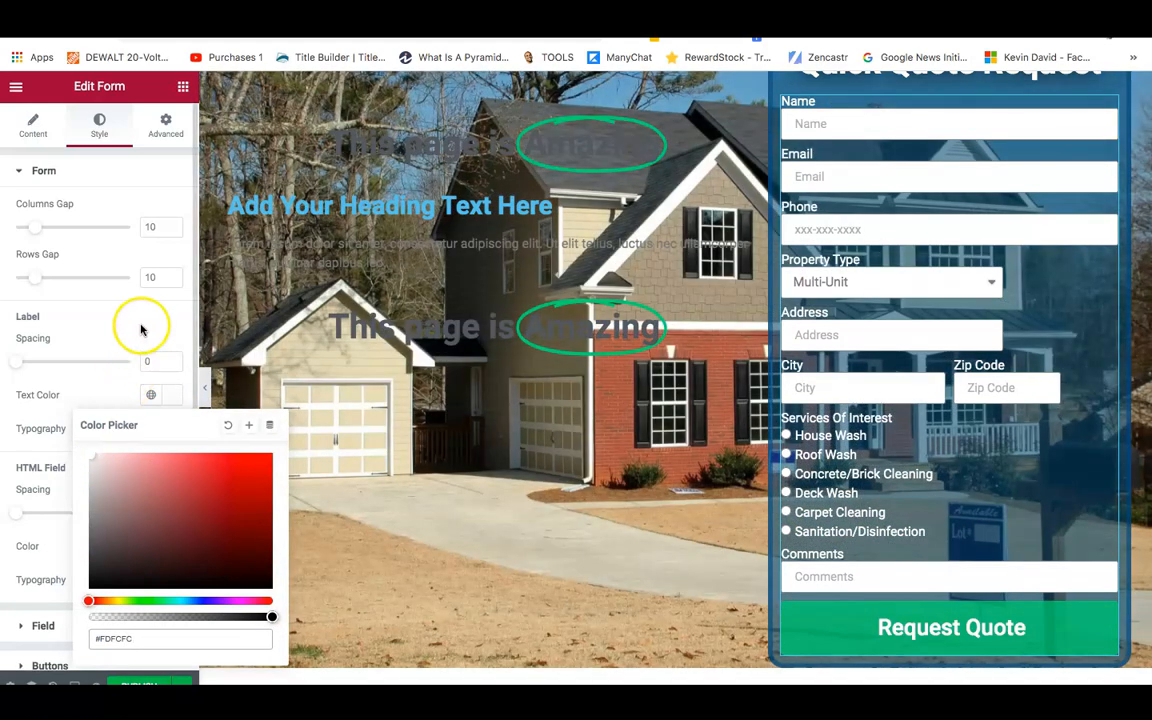
pyautogui.click(141, 324)
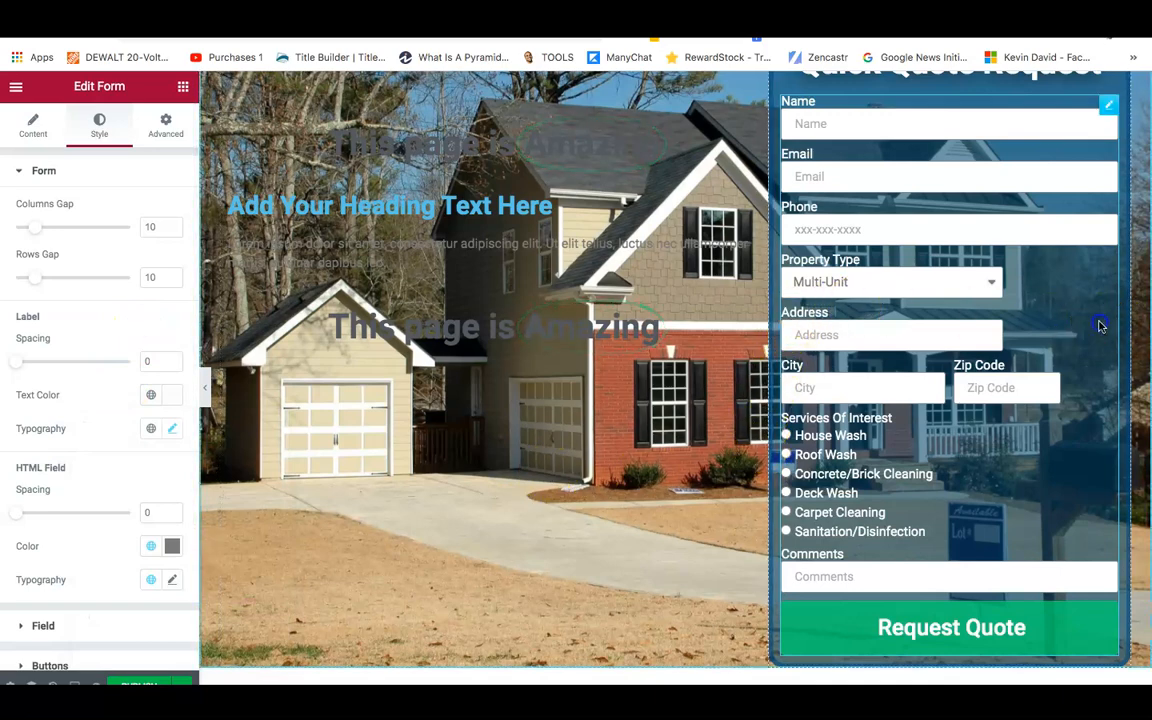
pyautogui.scroll(2, 1139, 330)
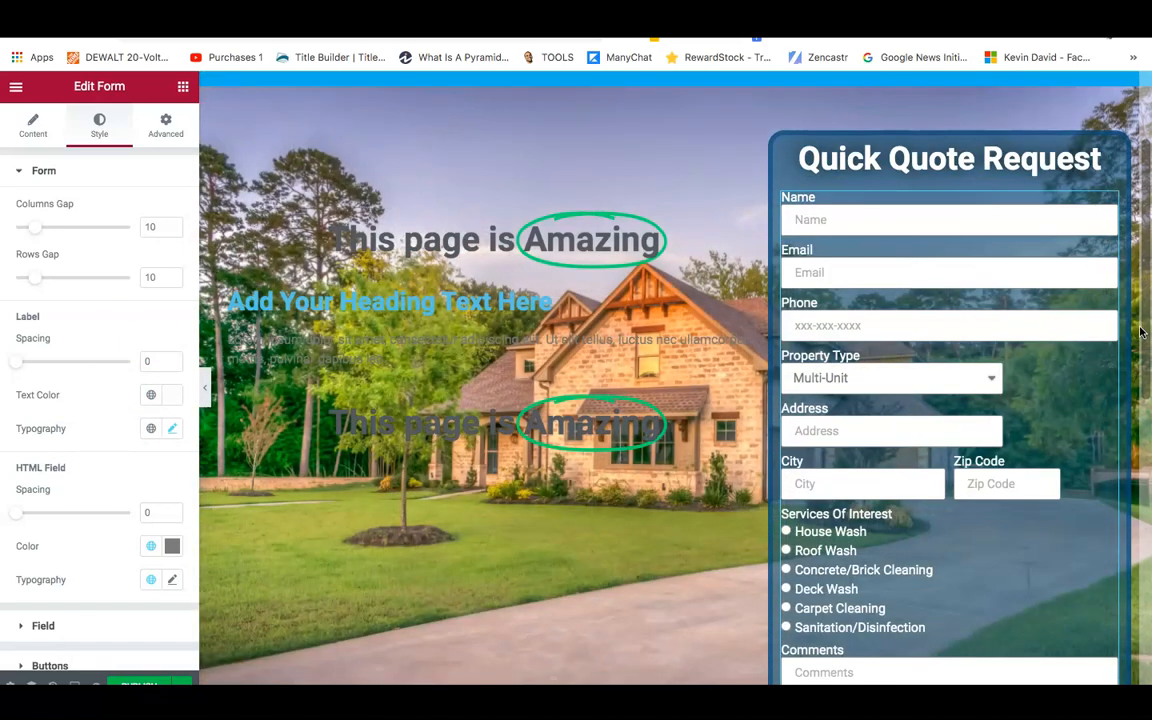
pyautogui.scroll(-1, 862, 320)
pyautogui.scroll(2, 862, 320)
pyautogui.scroll(-2, 862, 320)
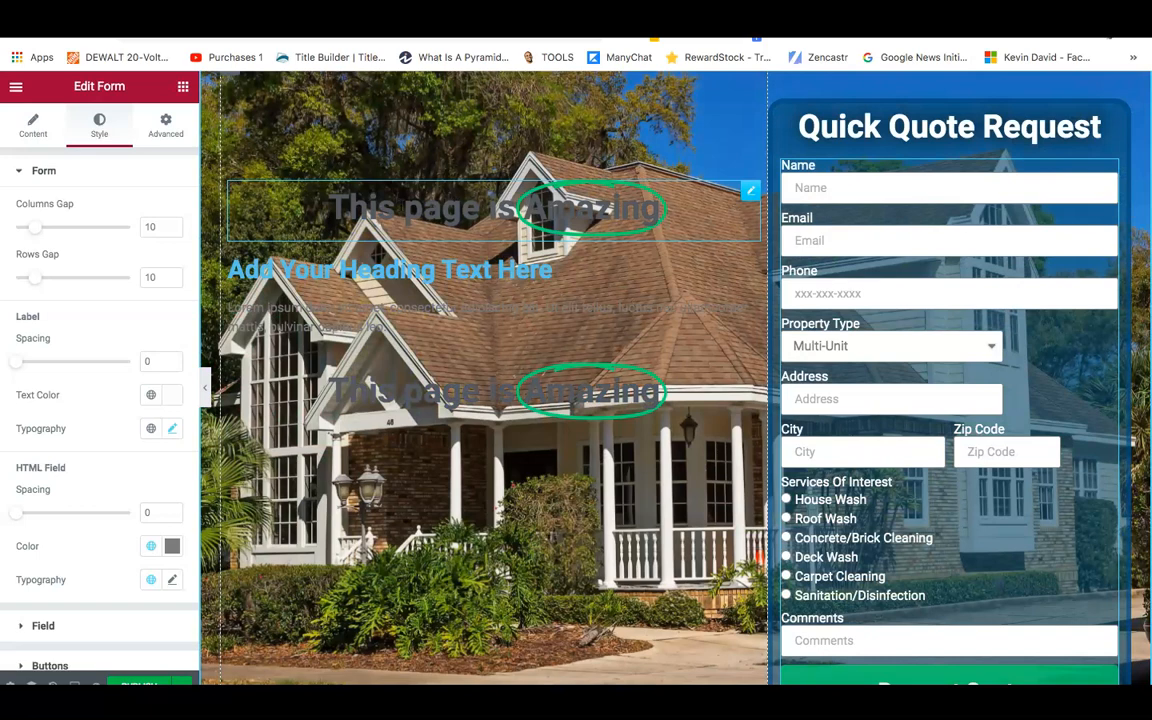
# Open the hero's animated headline settings with the browser window maximised.
pyautogui.click(750, 193)
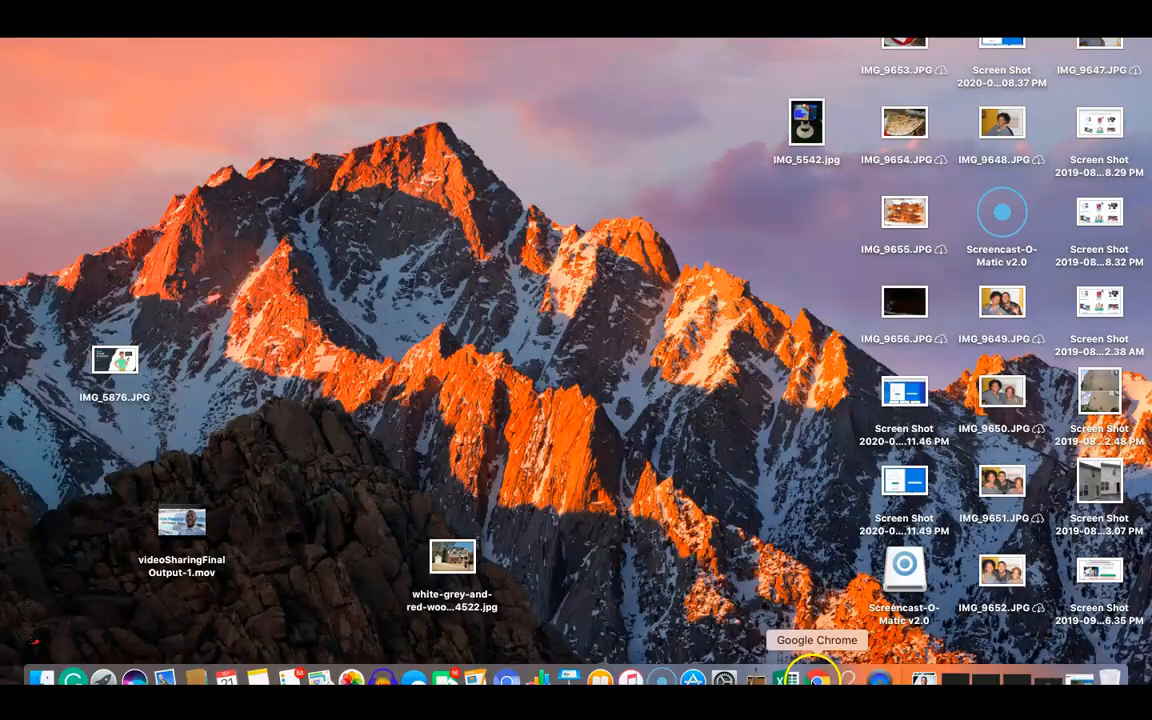
pyautogui.click(815, 675)
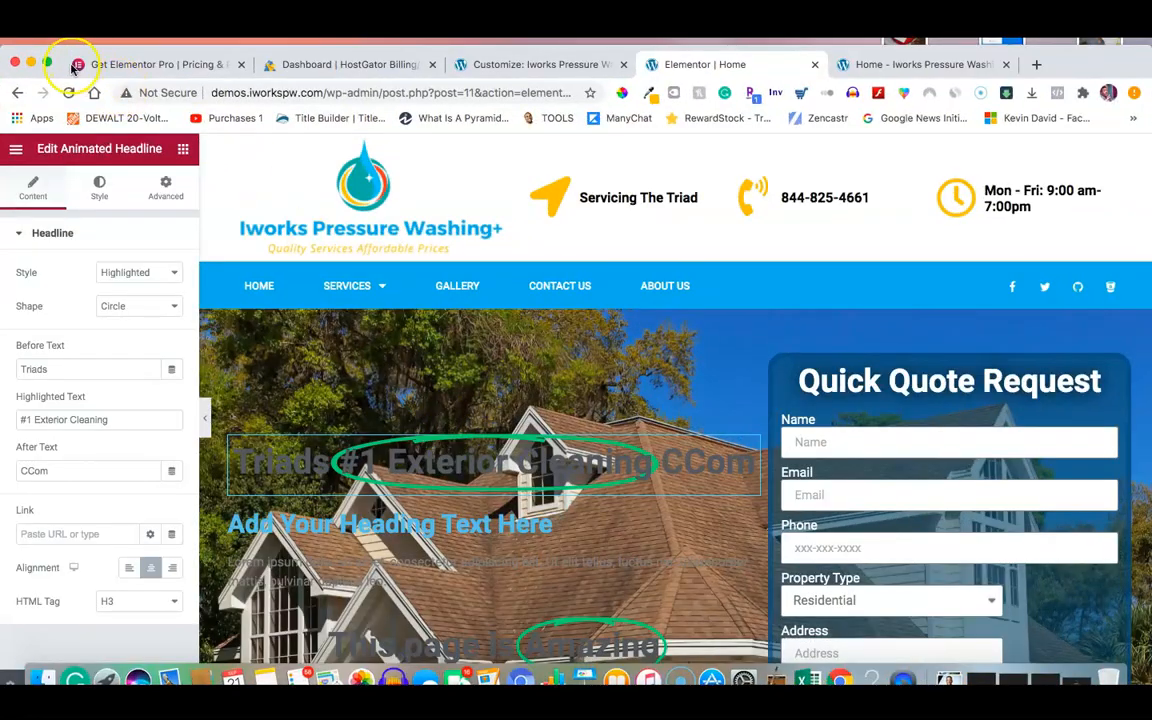
pyautogui.click(46, 62)
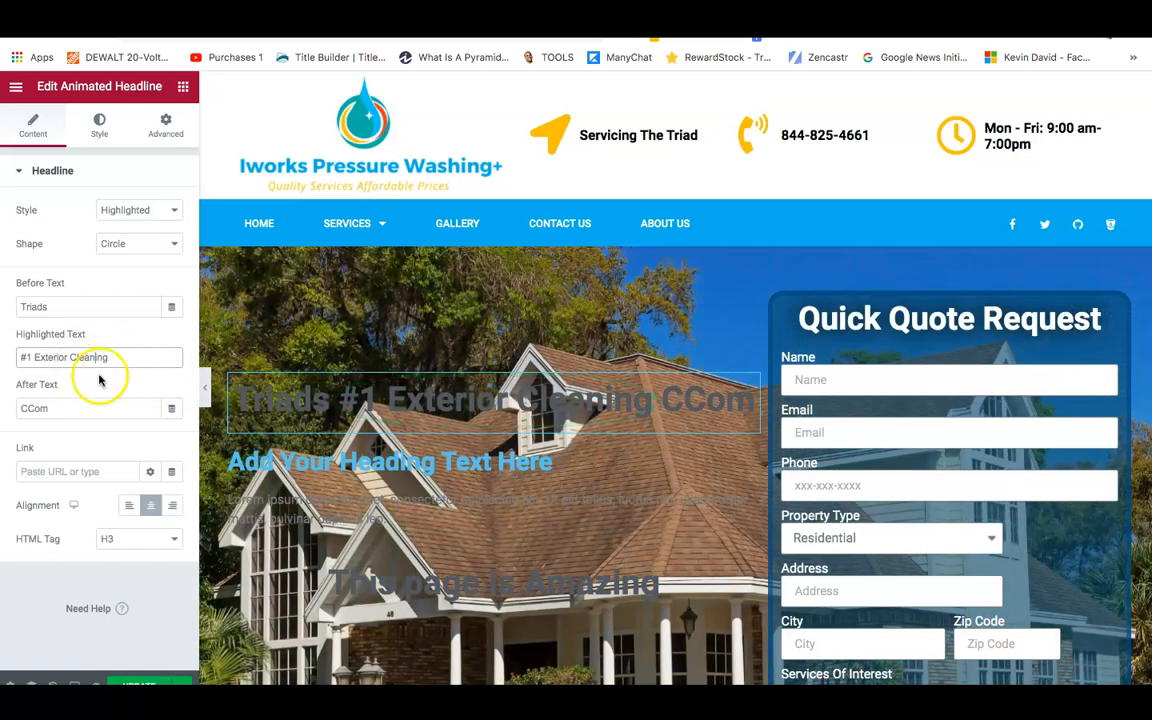
# Fix the headline's After Text so it ends with 'Company'.
pyautogui.click(62, 408)
pyautogui.press('BackSpace')
pyautogui.press('BackSpace')
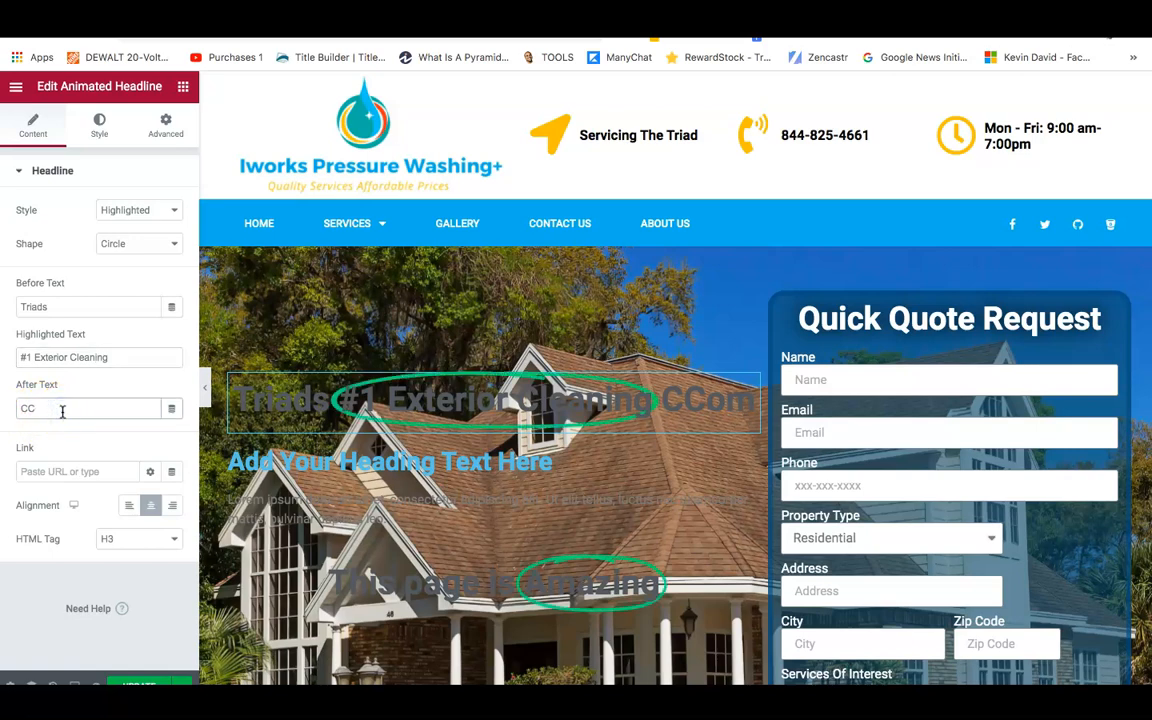
pyautogui.press('BackSpace')
pyautogui.write('ompany')
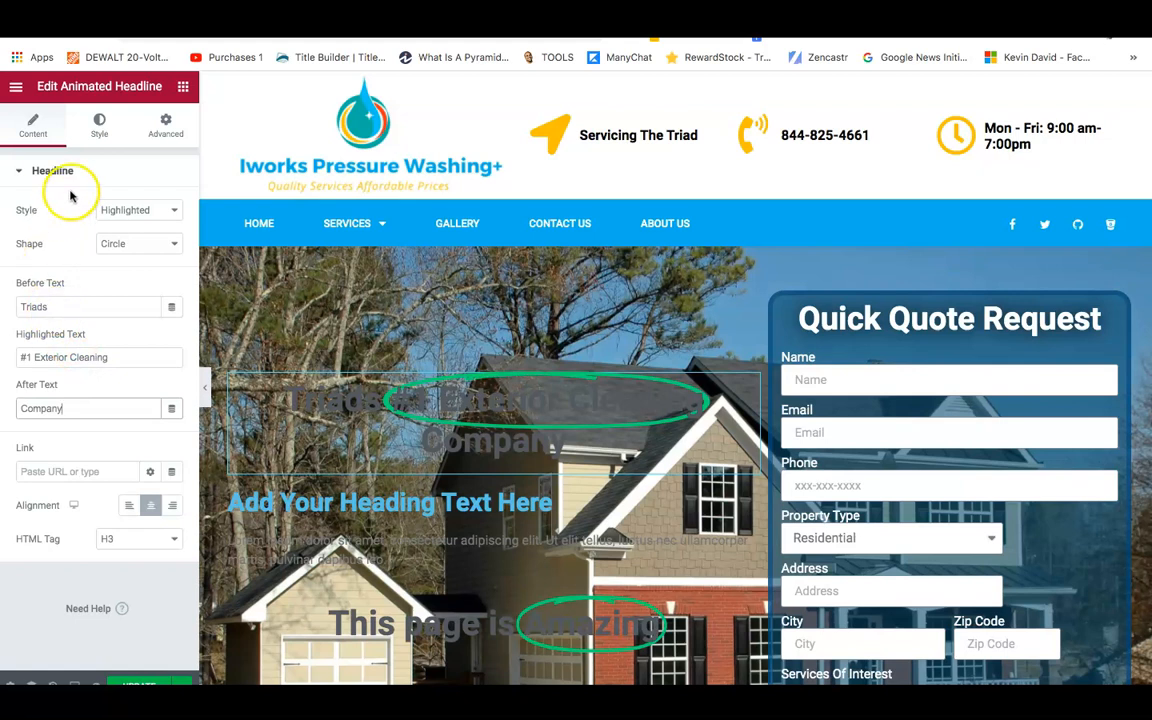
pyautogui.click(90, 138)
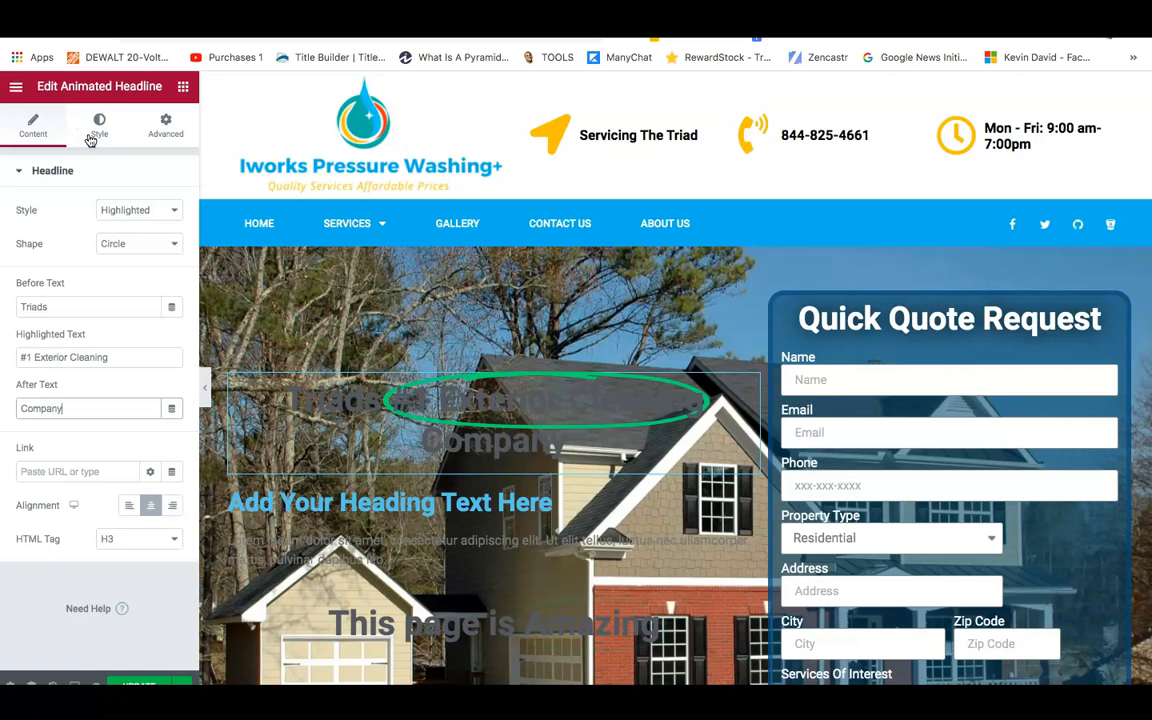
# Set the headline's animated (circled) text colour to near-white #F1F3F6.
pyautogui.click(173, 212)
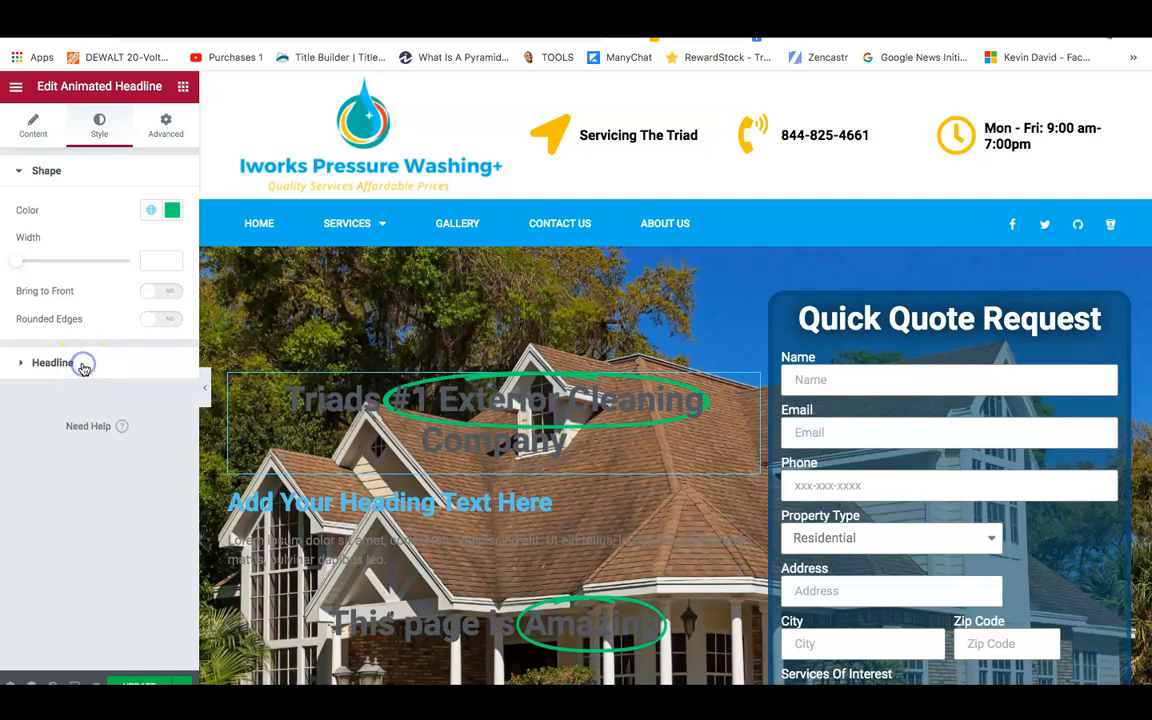
pyautogui.click(84, 368)
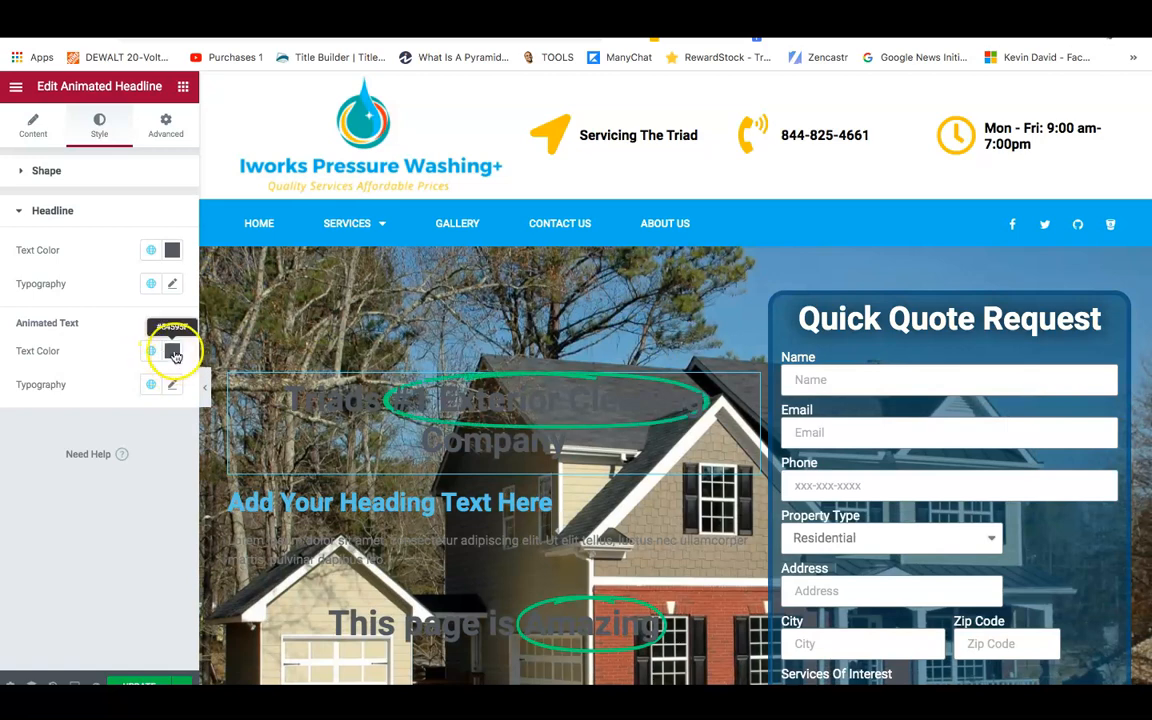
pyautogui.click(173, 353)
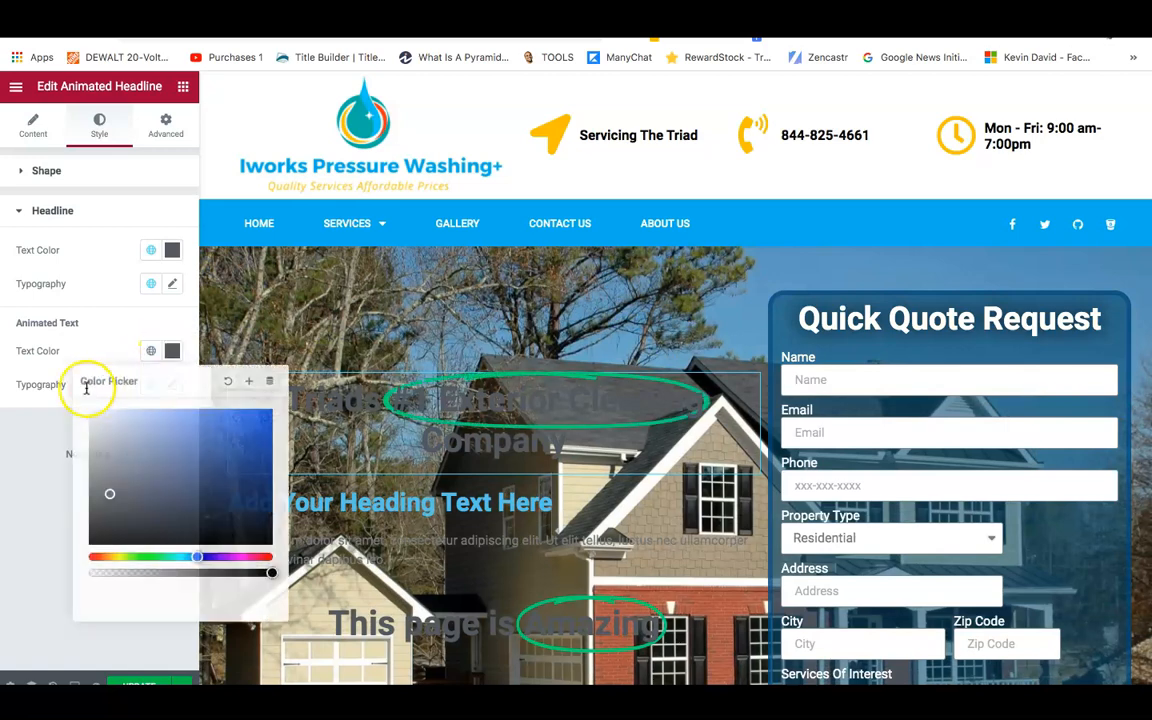
pyautogui.click(105, 478)
pyautogui.moveTo(100, 446); pyautogui.dragTo(92, 414)
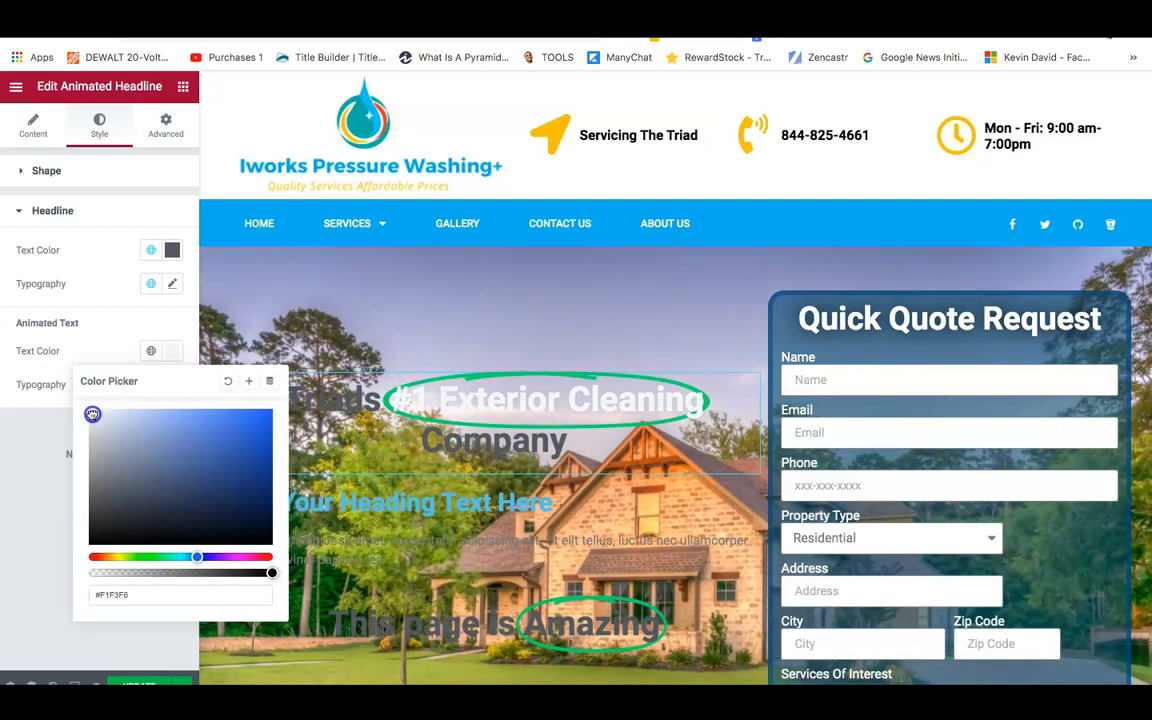
pyautogui.click(32, 450)
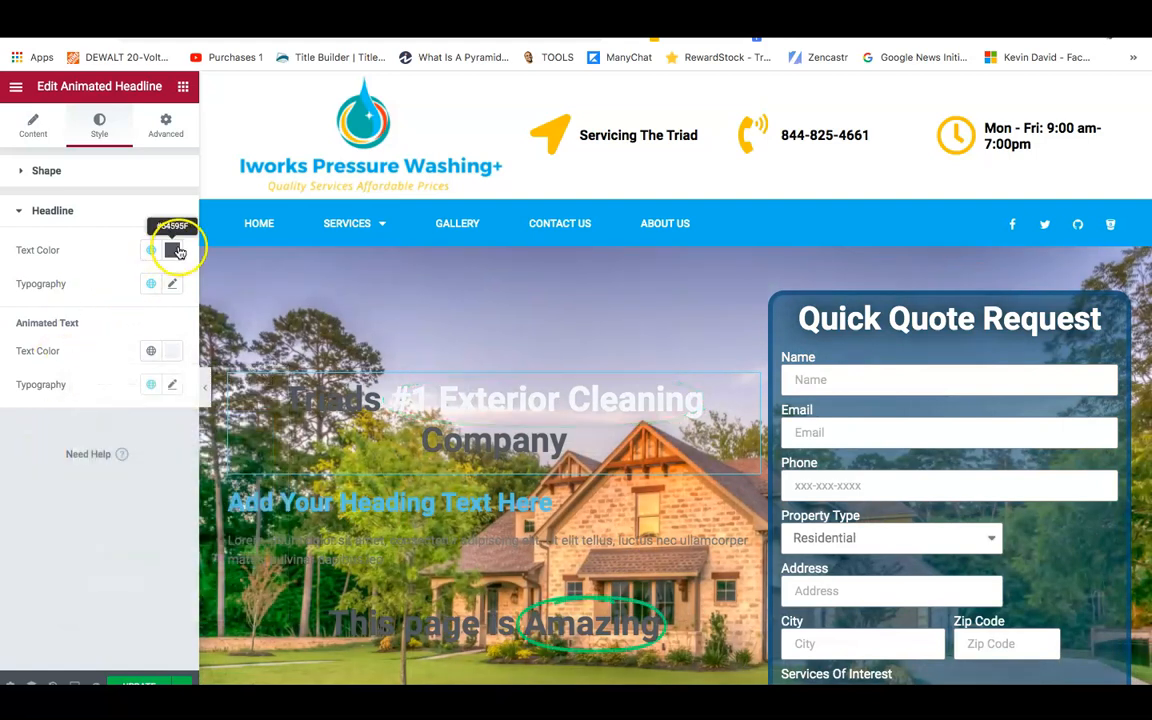
# Set the main headline text colour to blue #1D71D5.
pyautogui.click(176, 251)
pyautogui.click(111, 396)
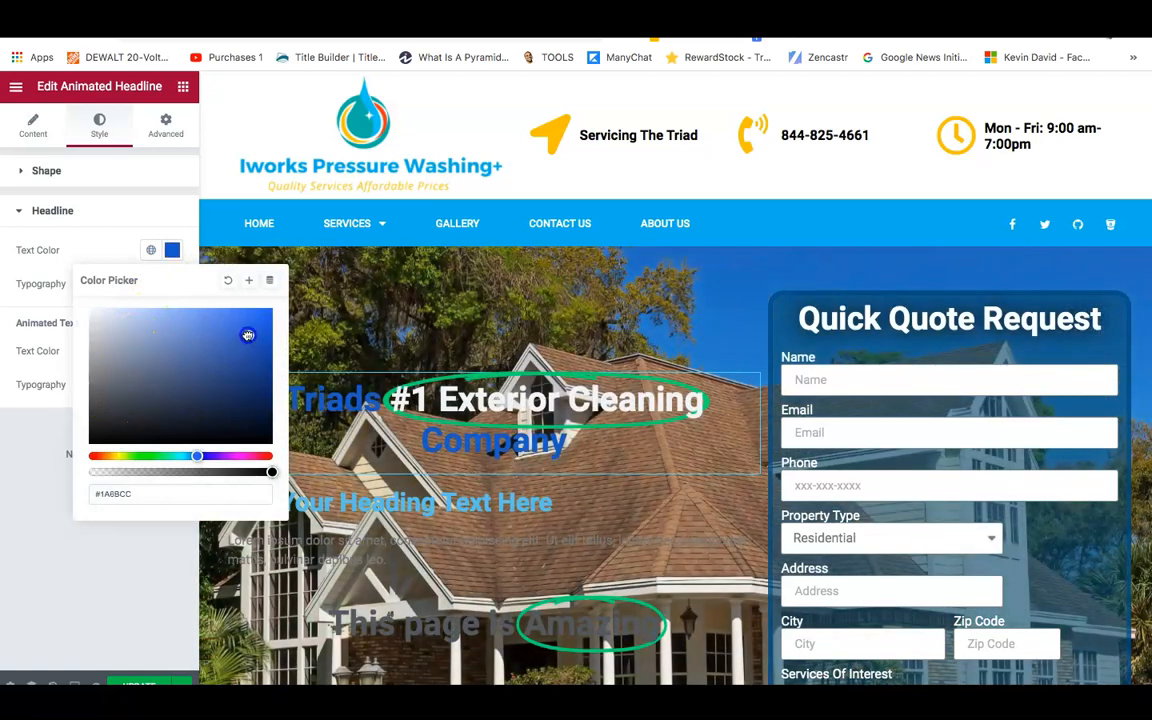
pyautogui.moveTo(241, 329)
pyautogui.mouseDown()
pyautogui.moveTo(244, 347)
pyautogui.moveTo(259, 337)
pyautogui.mouseUp()
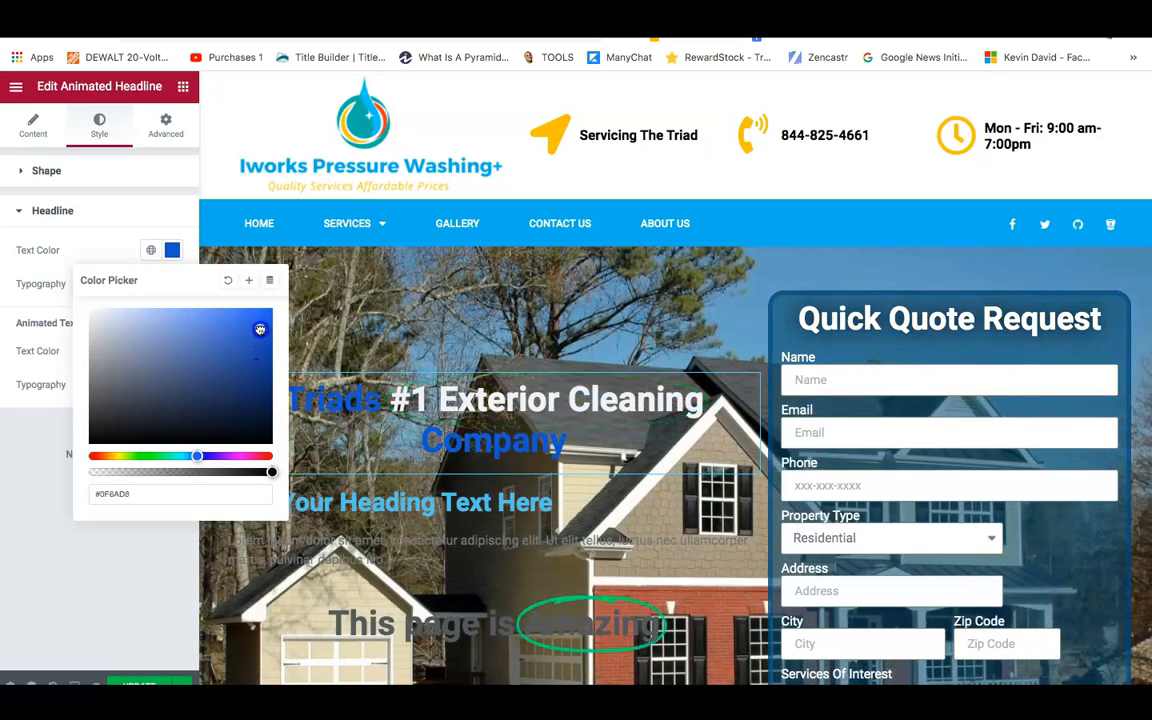
pyautogui.moveTo(249, 336); pyautogui.dragTo(247, 331)
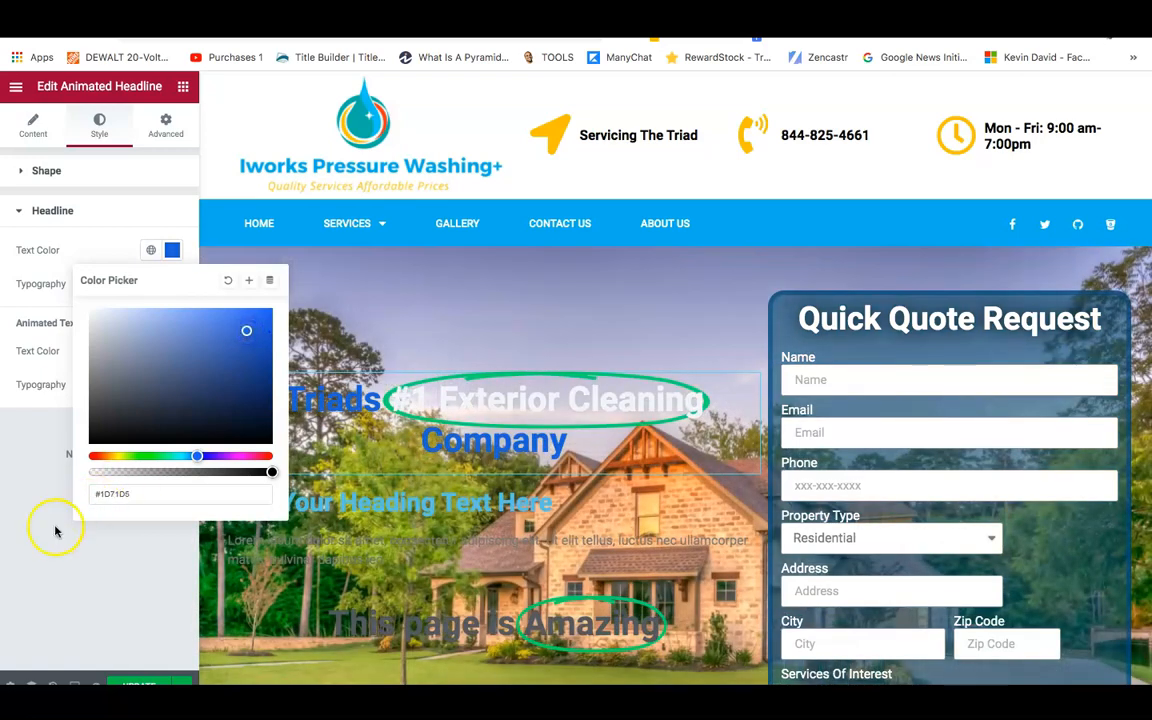
pyautogui.click(21, 525)
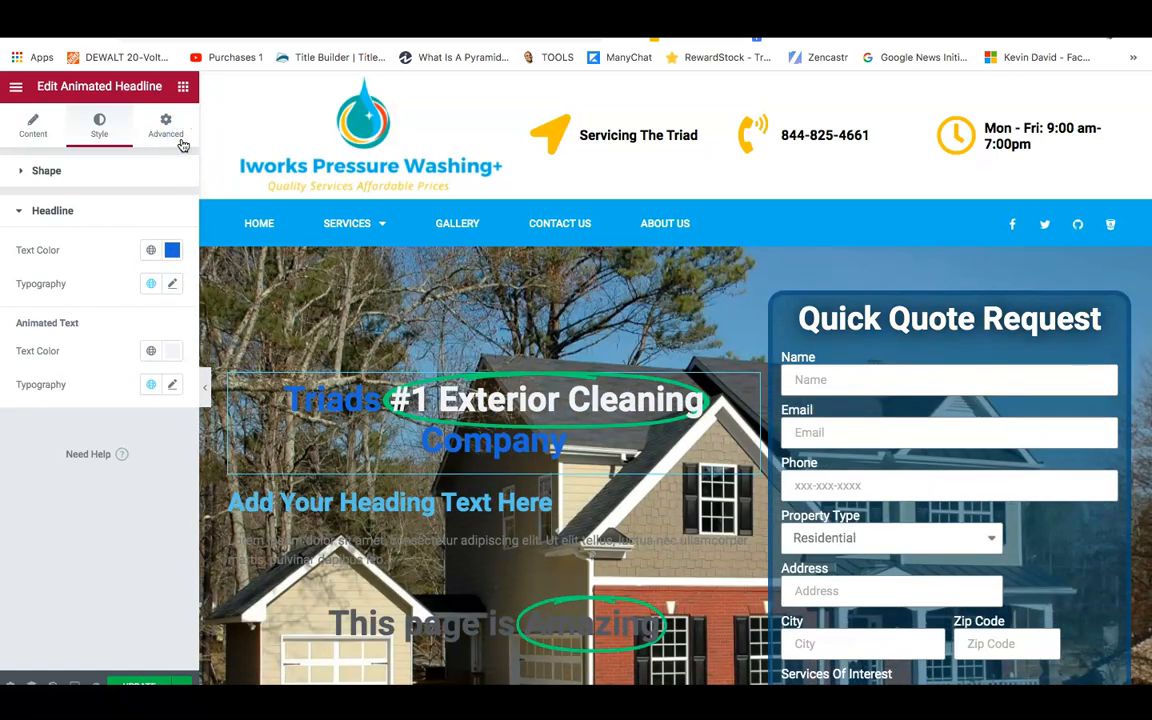
# Give the headline a Classic black background at about 60% opacity, #0201016B.
pyautogui.click(168, 127)
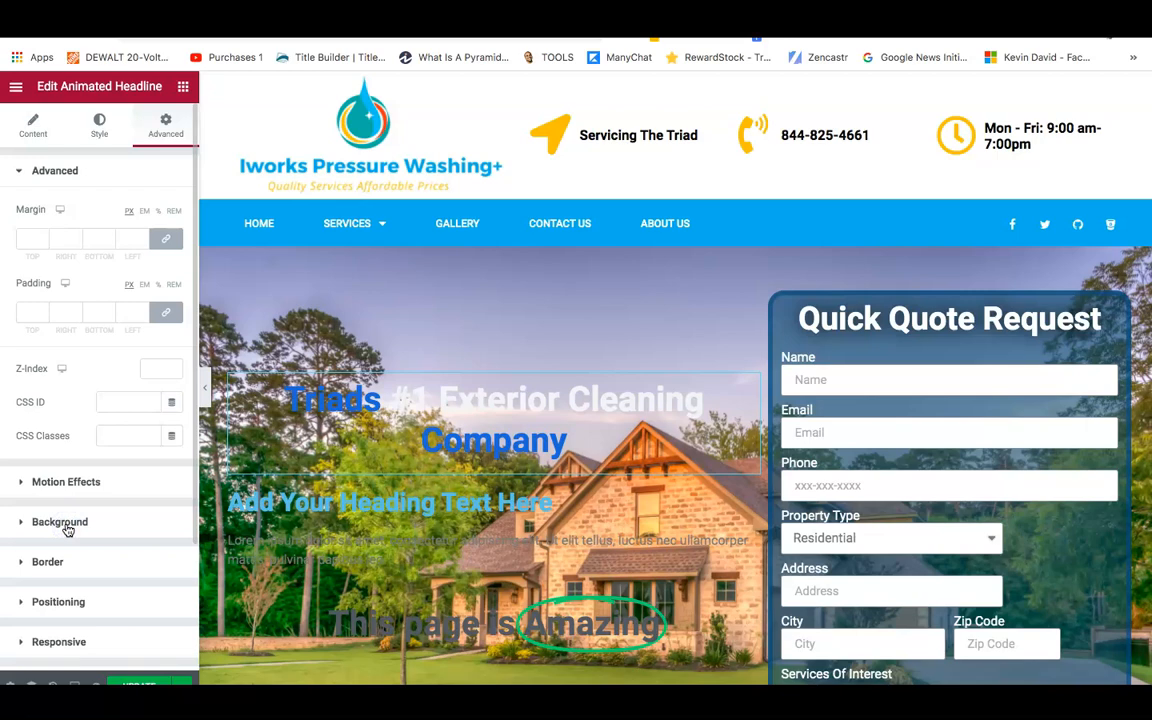
pyautogui.click(67, 522)
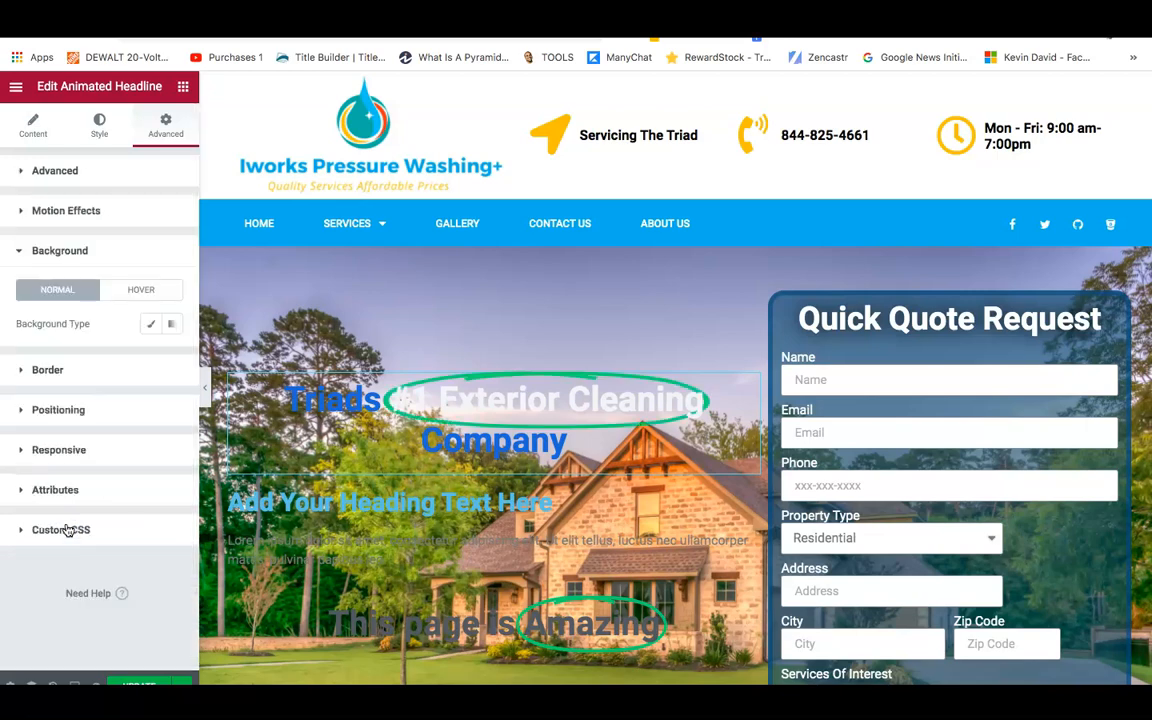
pyautogui.click(151, 323)
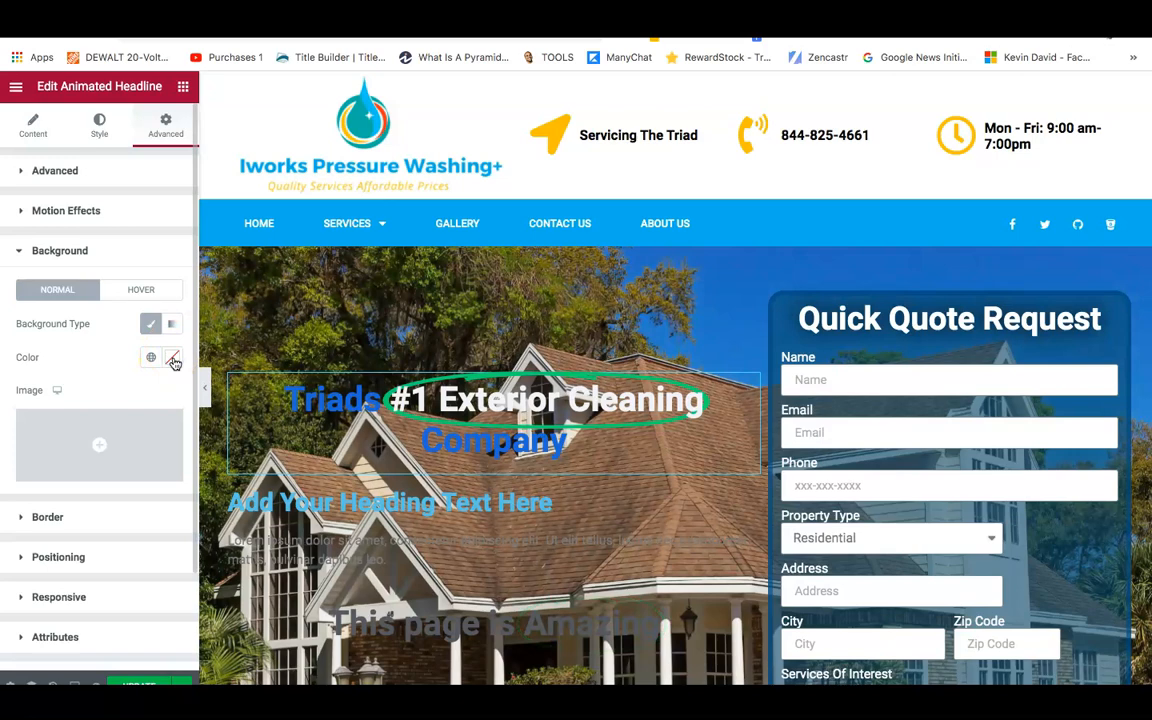
pyautogui.click(172, 358)
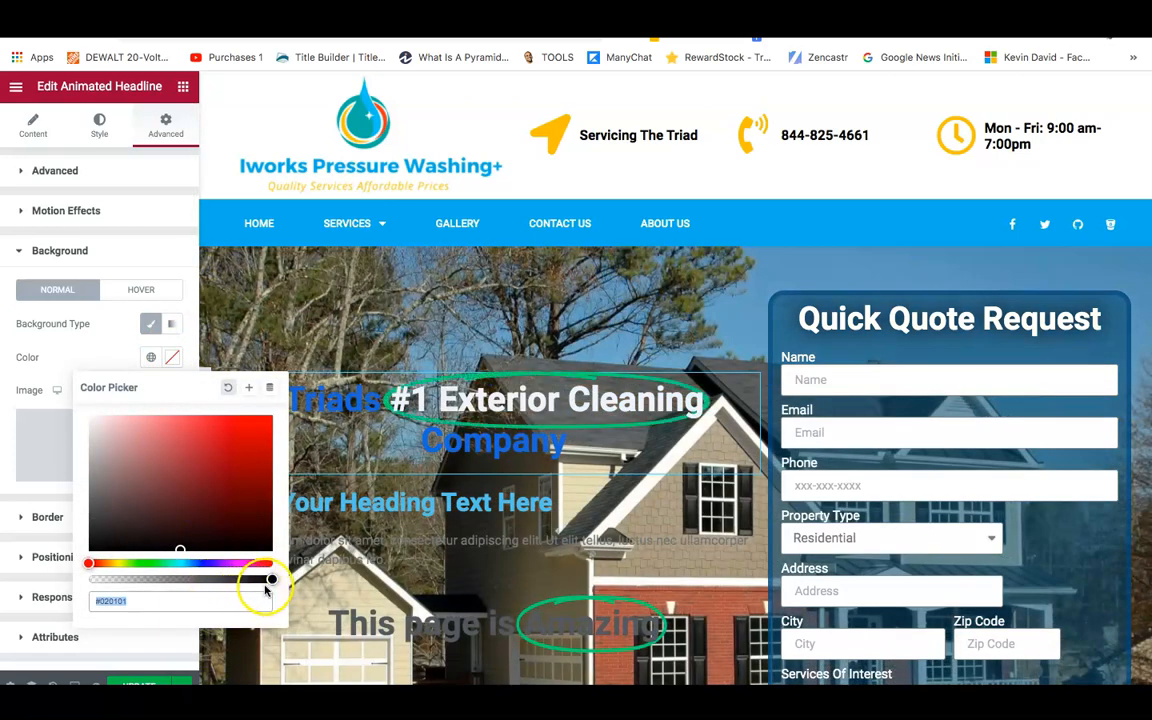
pyautogui.click(267, 579)
pyautogui.moveTo(272, 581); pyautogui.dragTo(172, 579)
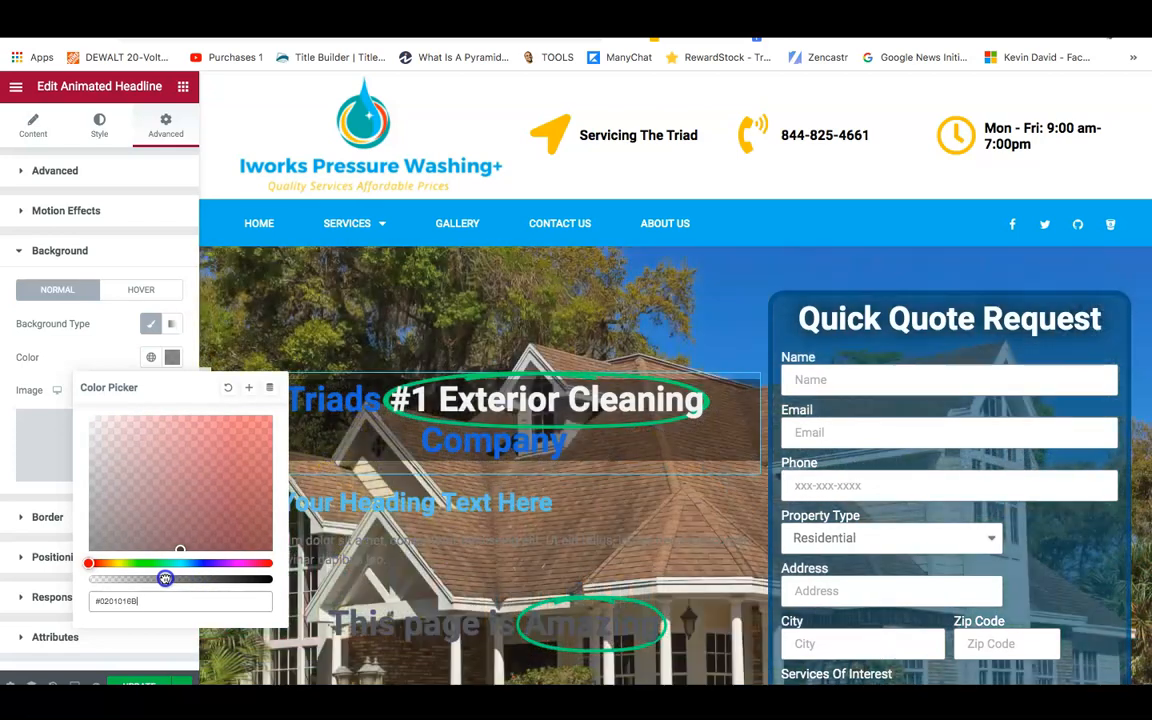
pyautogui.click(9, 424)
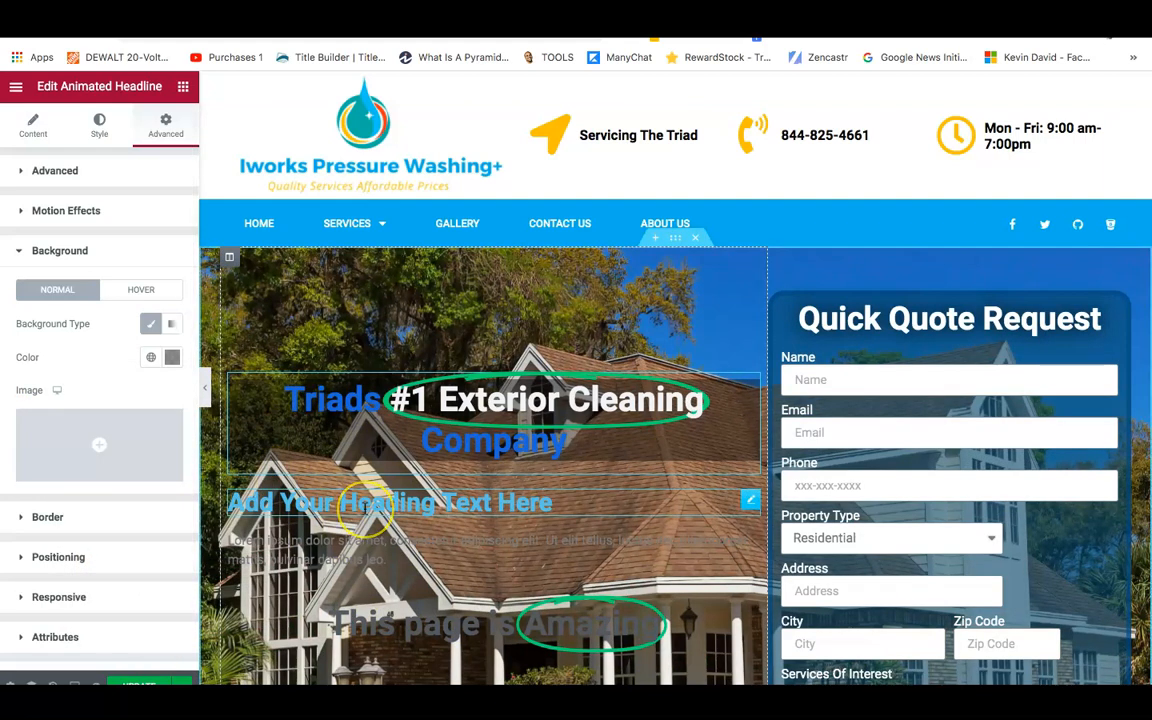
# Retitle the placeholder heading 'What We Offer...' and keep it left-aligned after trying center.
pyautogui.click(334, 501)
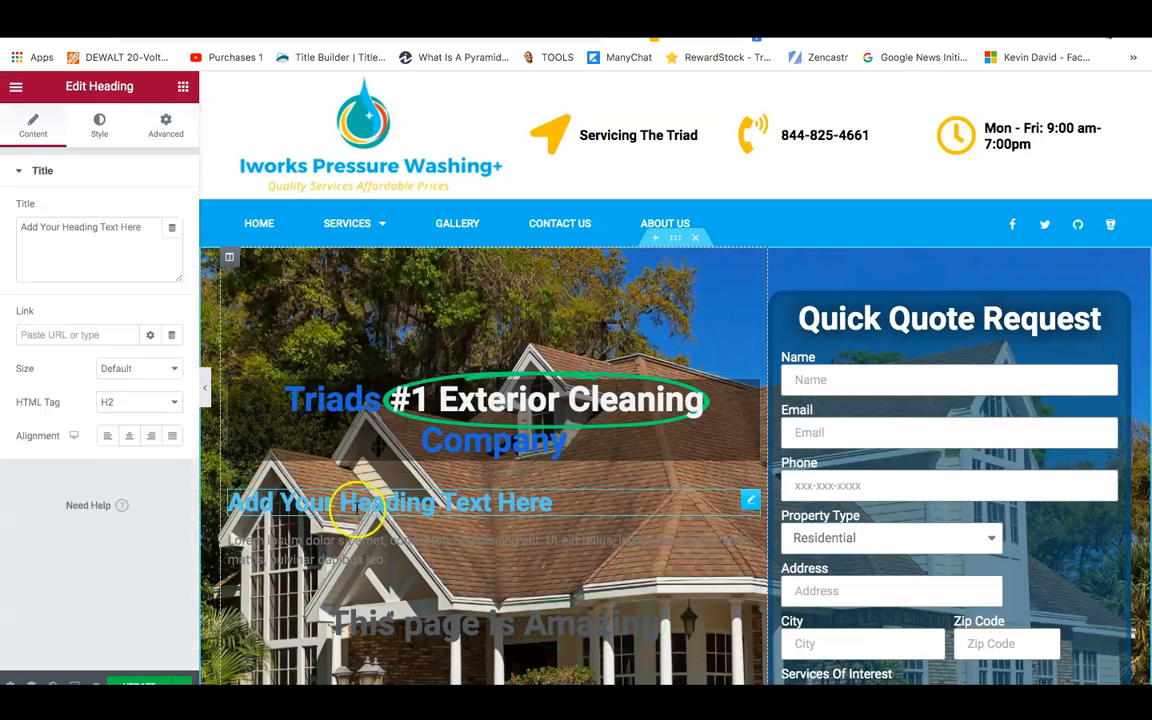
pyautogui.doubleClick(80, 227)
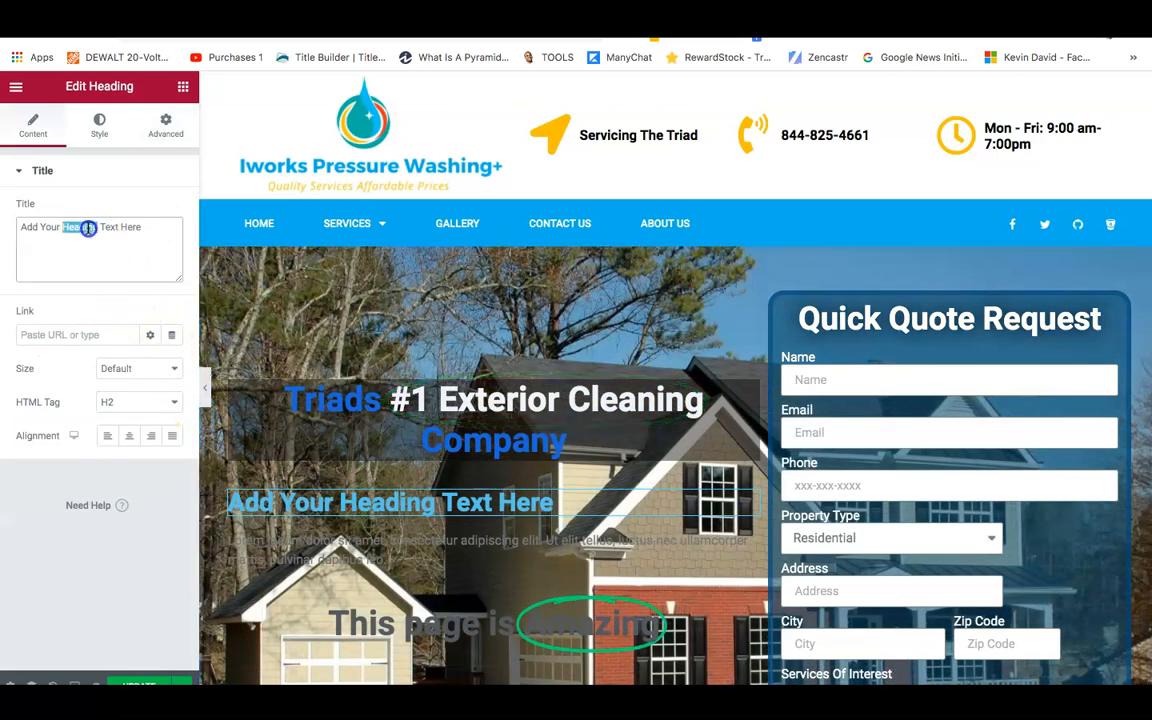
pyautogui.write('W')
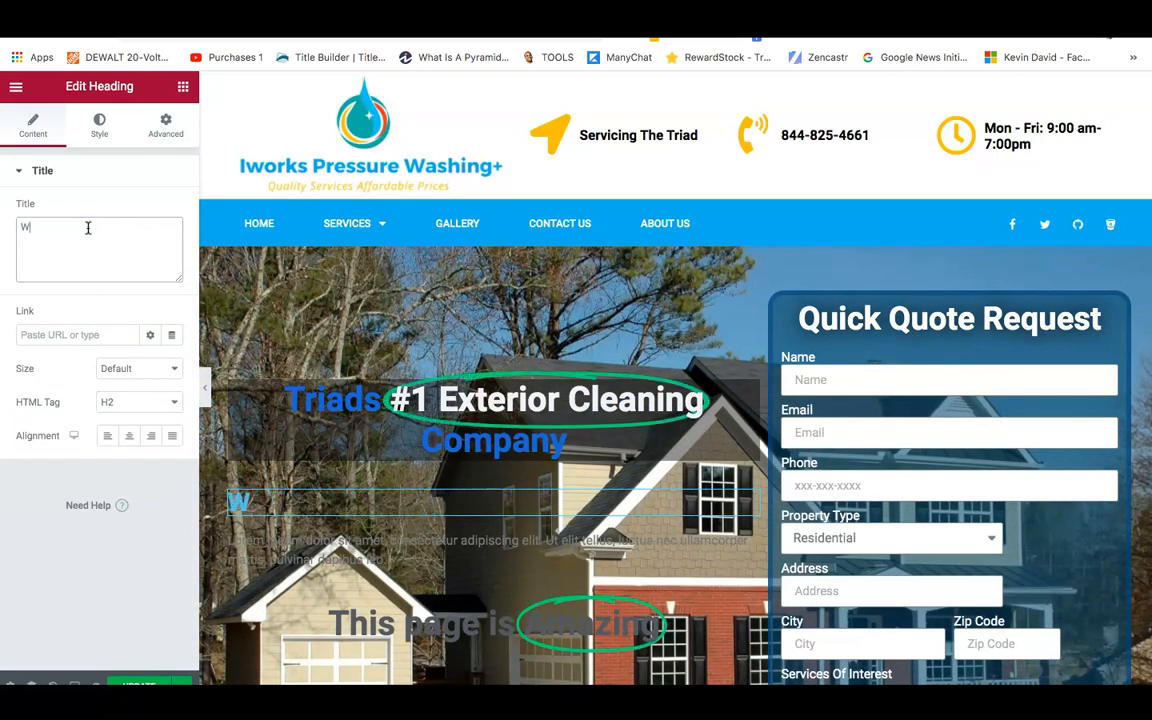
pyautogui.write('Off')
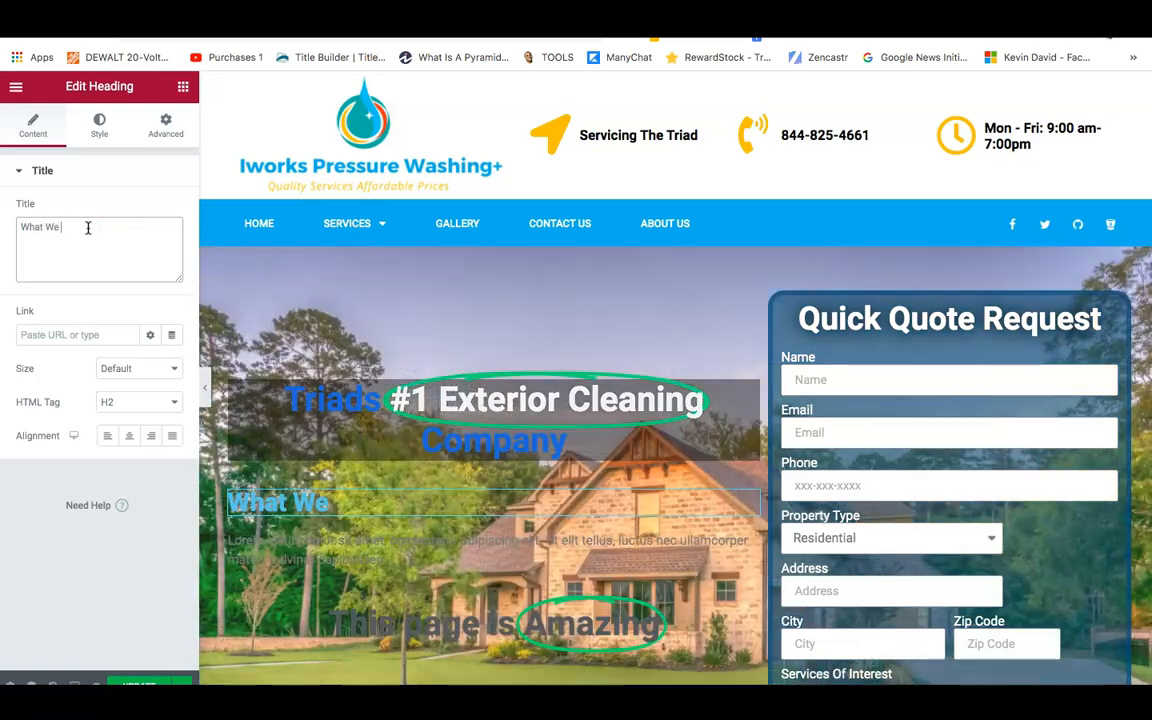
pyautogui.write('er...')
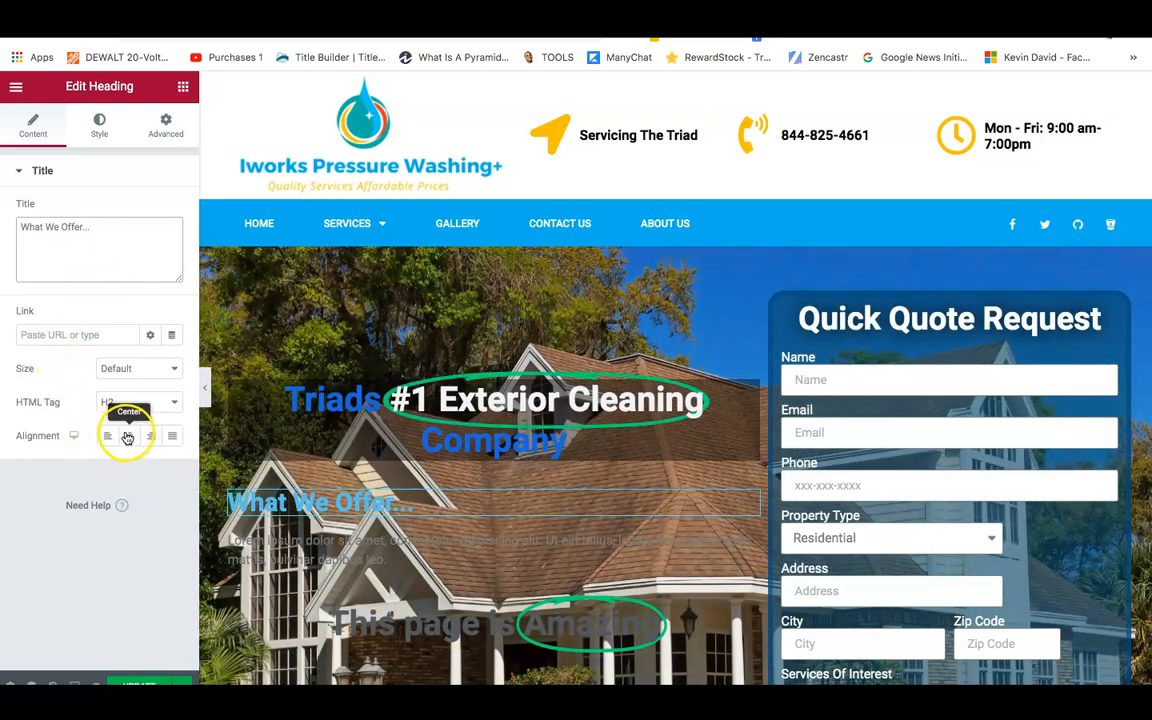
pyautogui.click(127, 437)
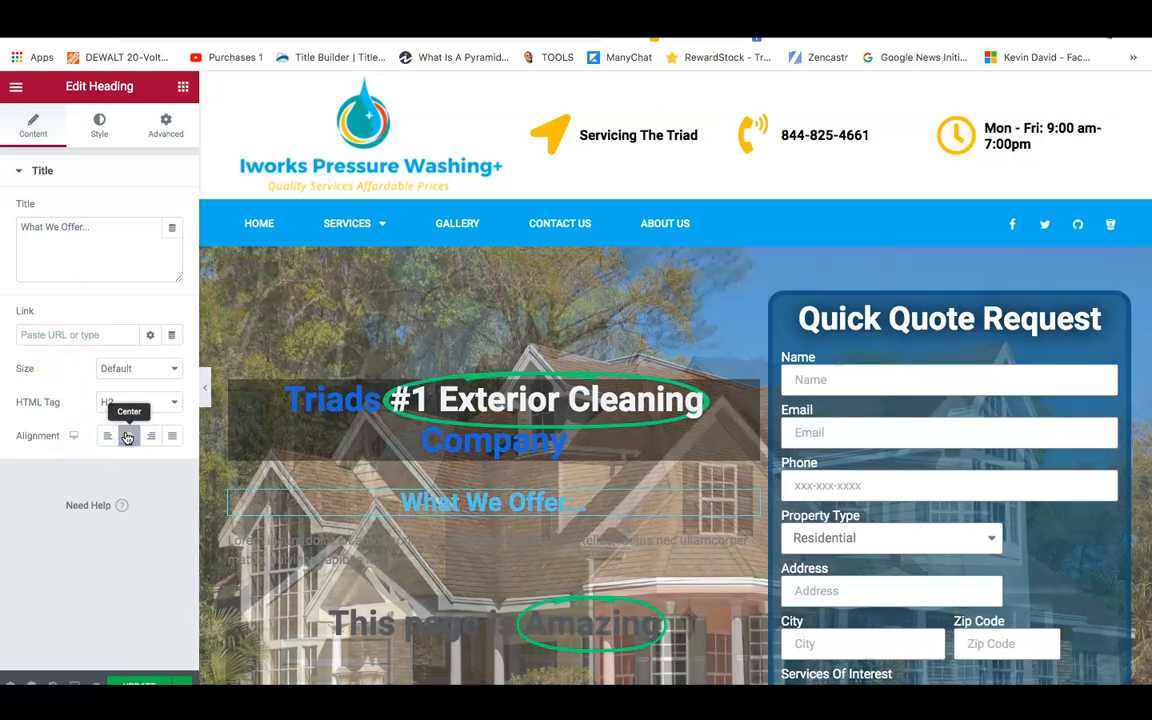
pyautogui.click(105, 437)
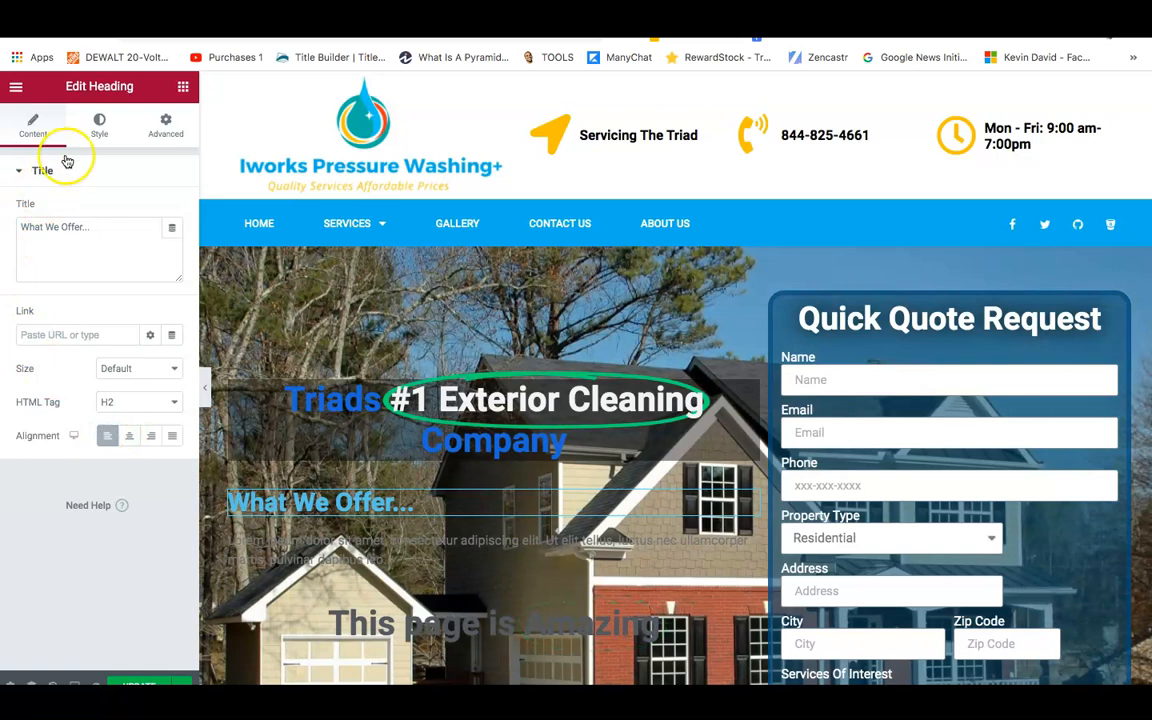
# Make the What We Offer... heading text white and enlarge its typography size.
pyautogui.click(94, 133)
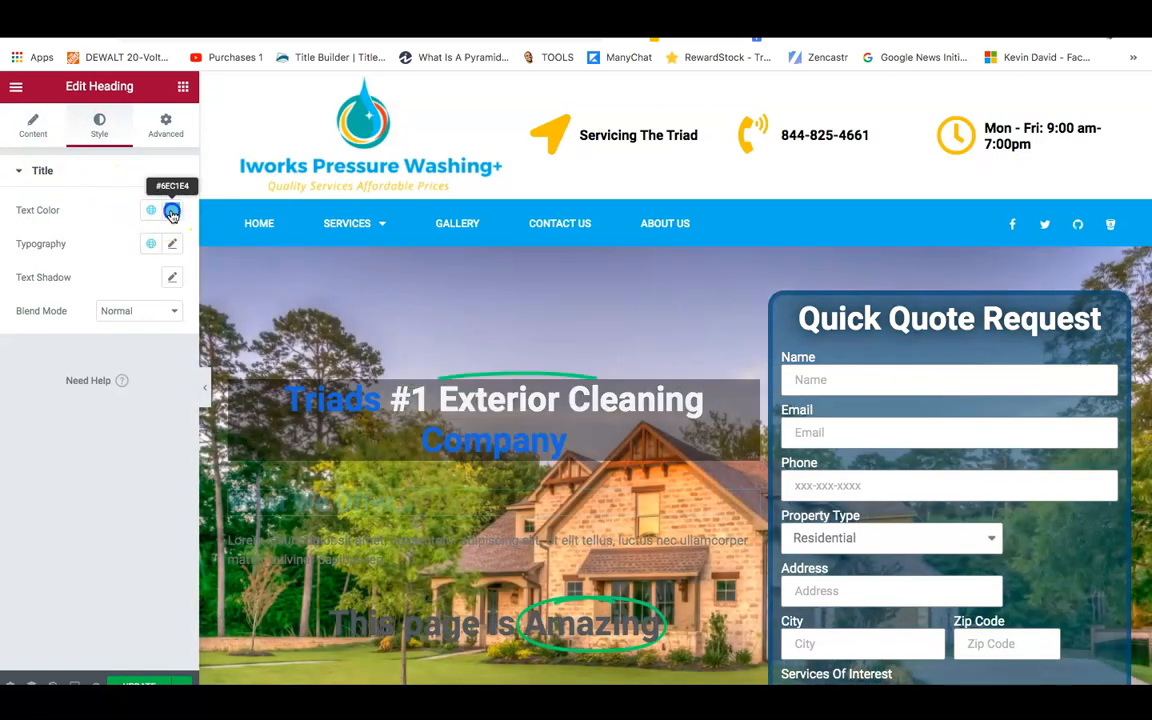
pyautogui.click(171, 210)
pyautogui.moveTo(184, 282); pyautogui.dragTo(85, 269)
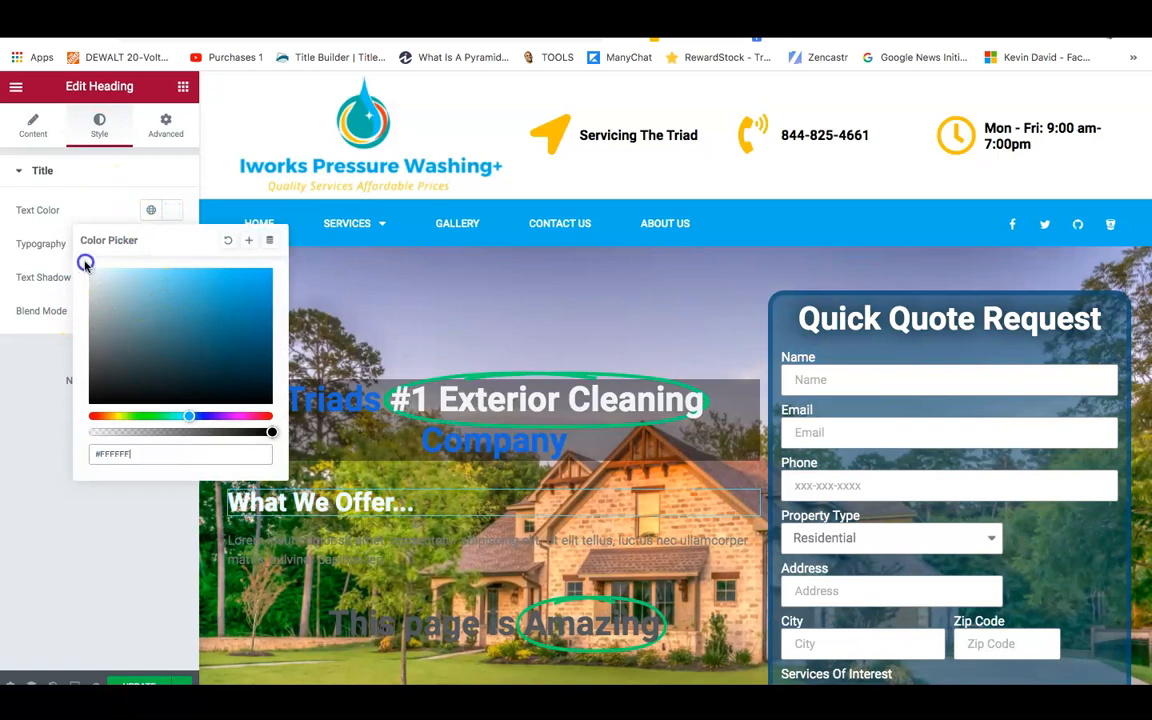
pyautogui.click(13, 395)
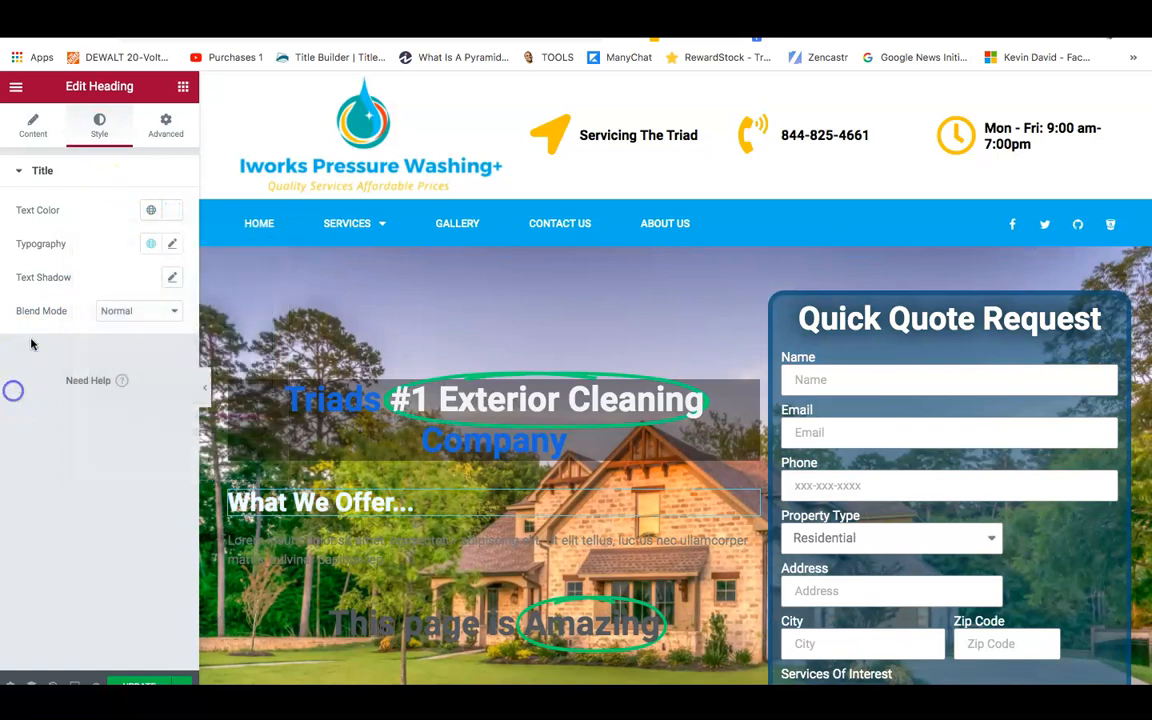
pyautogui.click(170, 250)
pyautogui.moveTo(44, 382); pyautogui.dragTo(54, 384)
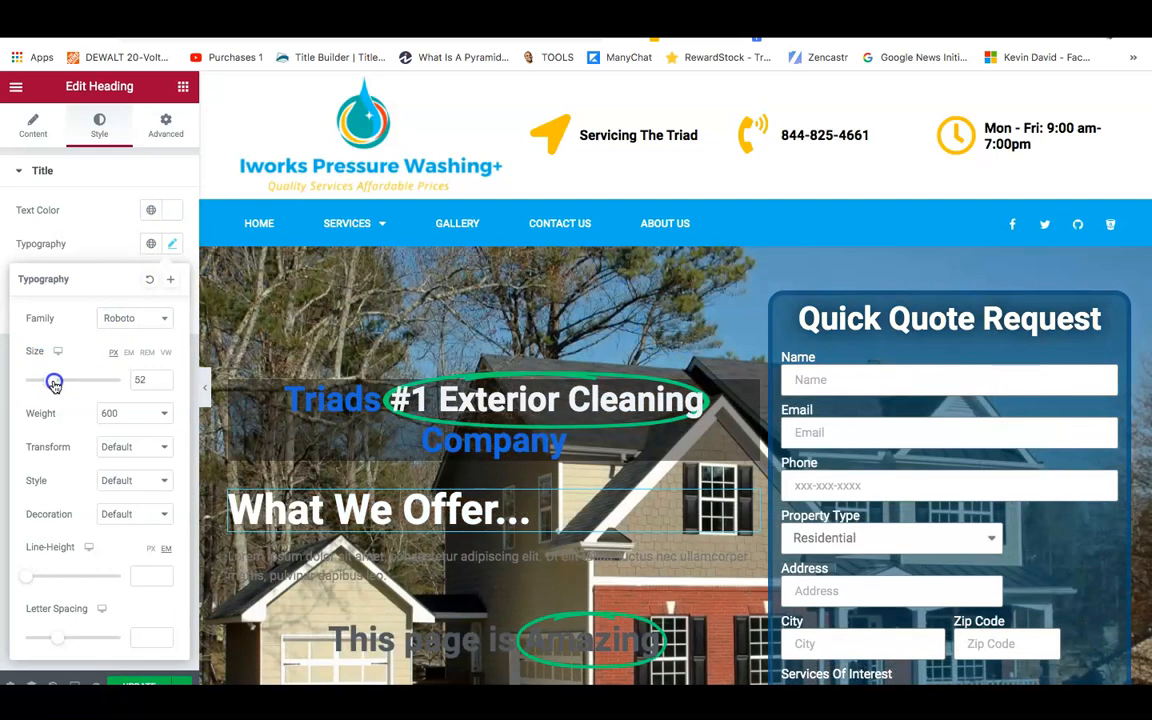
pyautogui.click(103, 244)
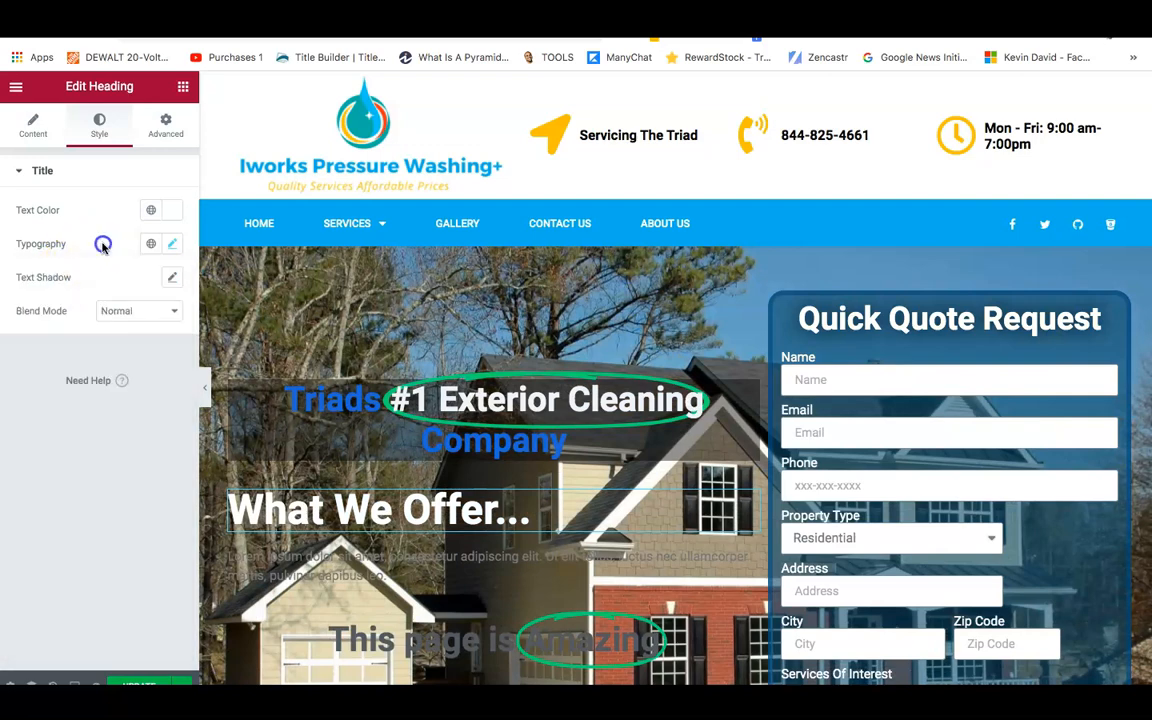
# Give the heading a near-opaque black text shadow, rgba(0,0,0,0.99).
pyautogui.click(172, 277)
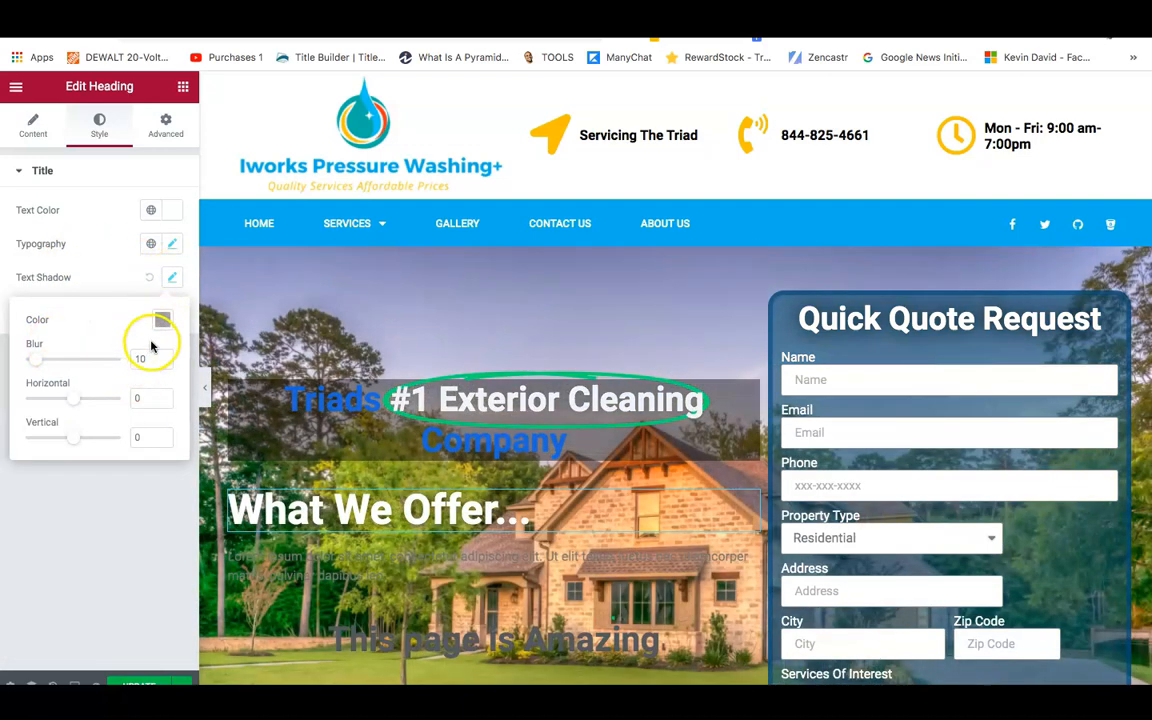
pyautogui.click(162, 319)
pyautogui.moveTo(134, 541); pyautogui.dragTo(258, 551)
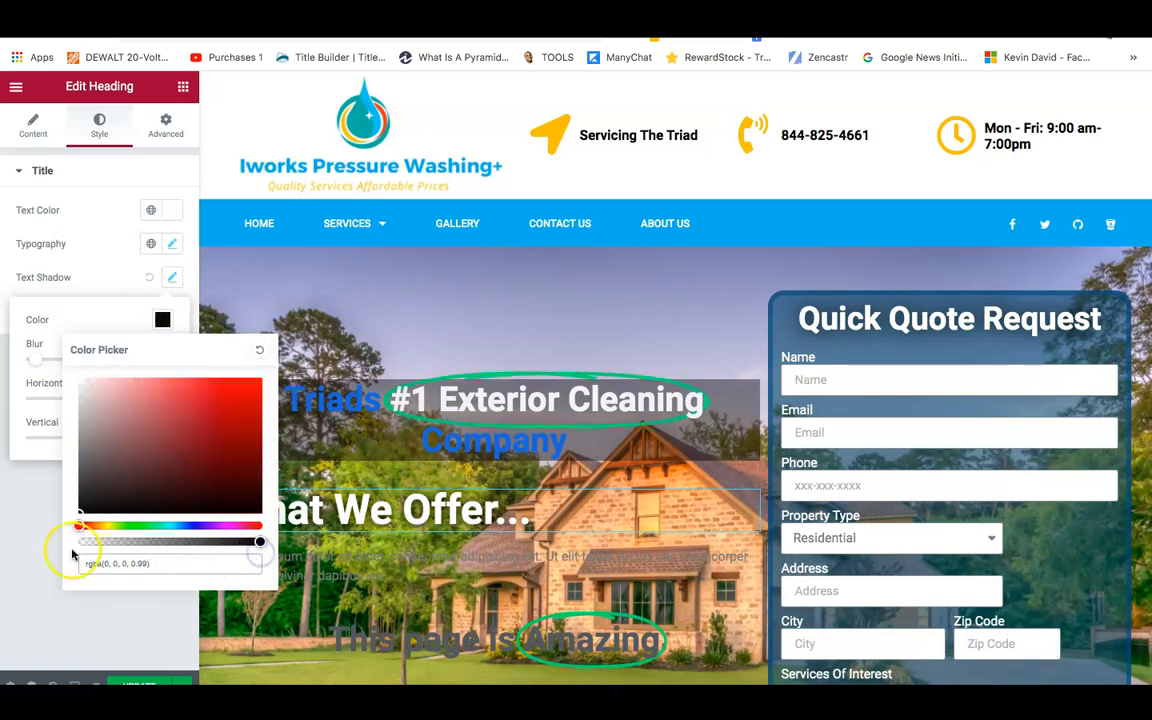
pyautogui.click(33, 551)
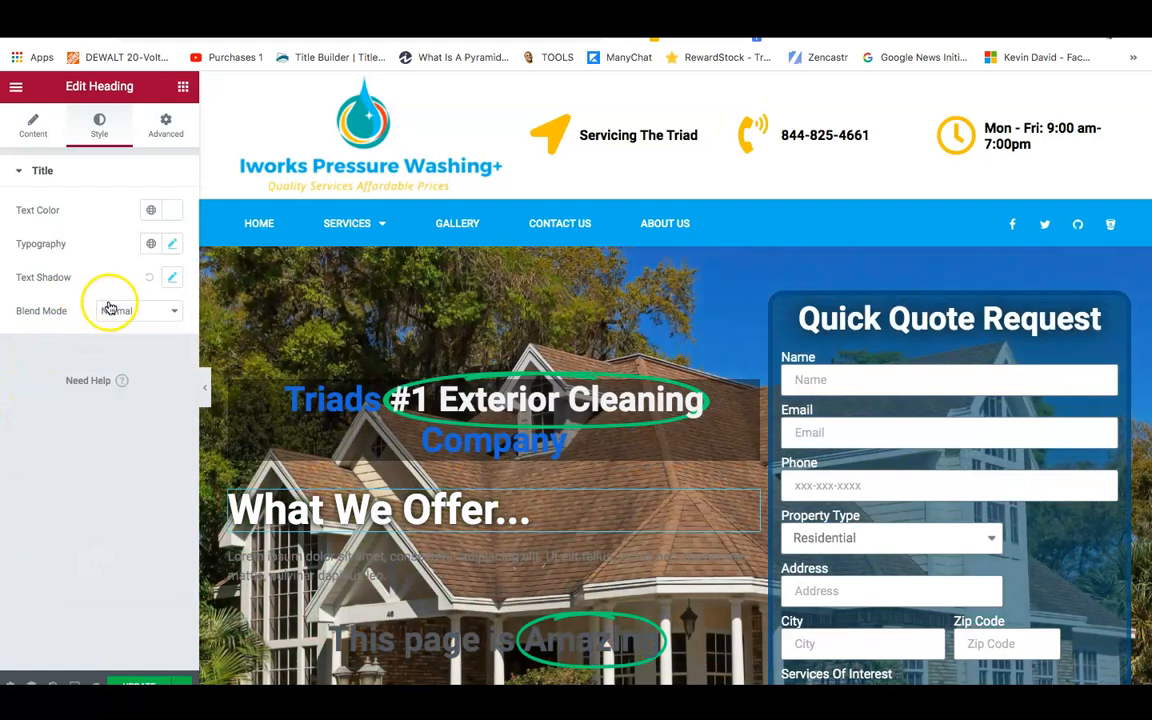
pyautogui.click(150, 133)
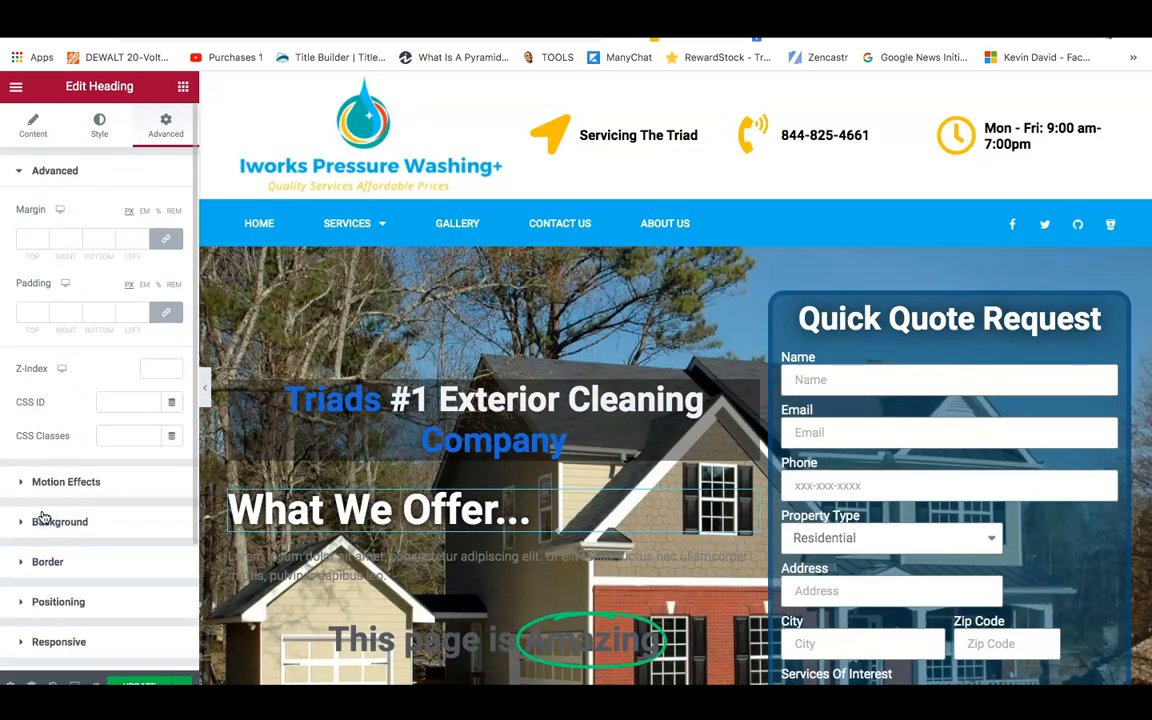
# Set a classic black heading background with lowered alpha, colour #0201014F.
pyautogui.click(43, 517)
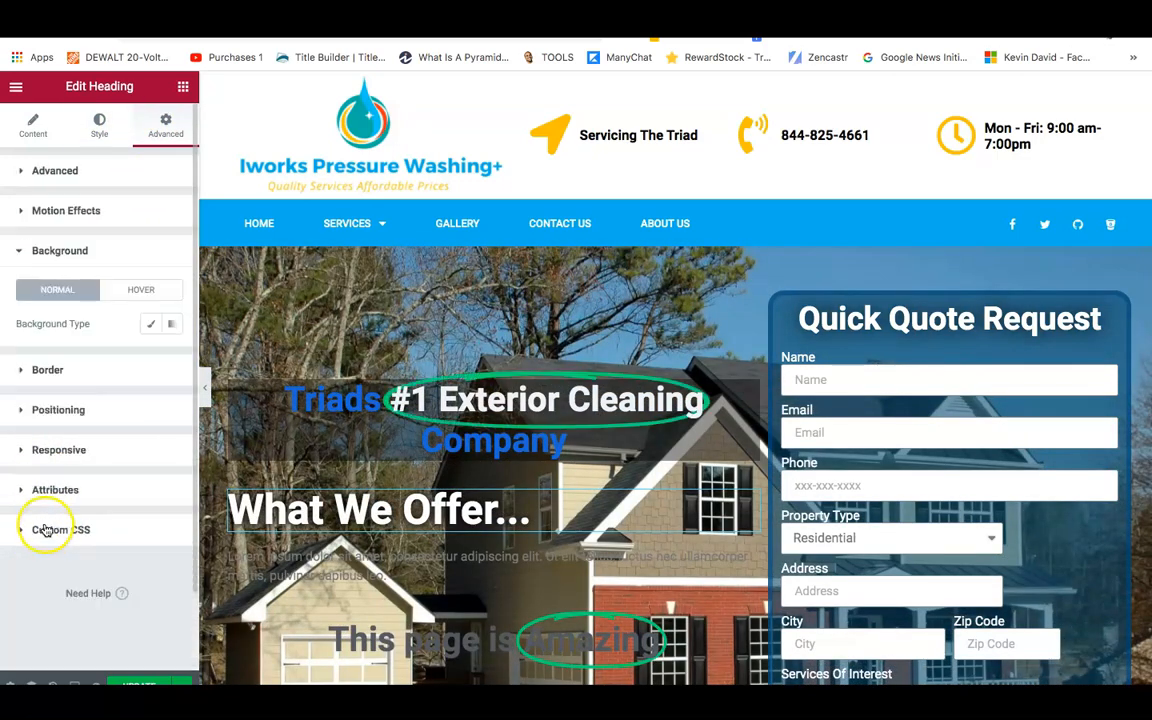
pyautogui.click(151, 327)
pyautogui.click(170, 357)
pyautogui.click(265, 580)
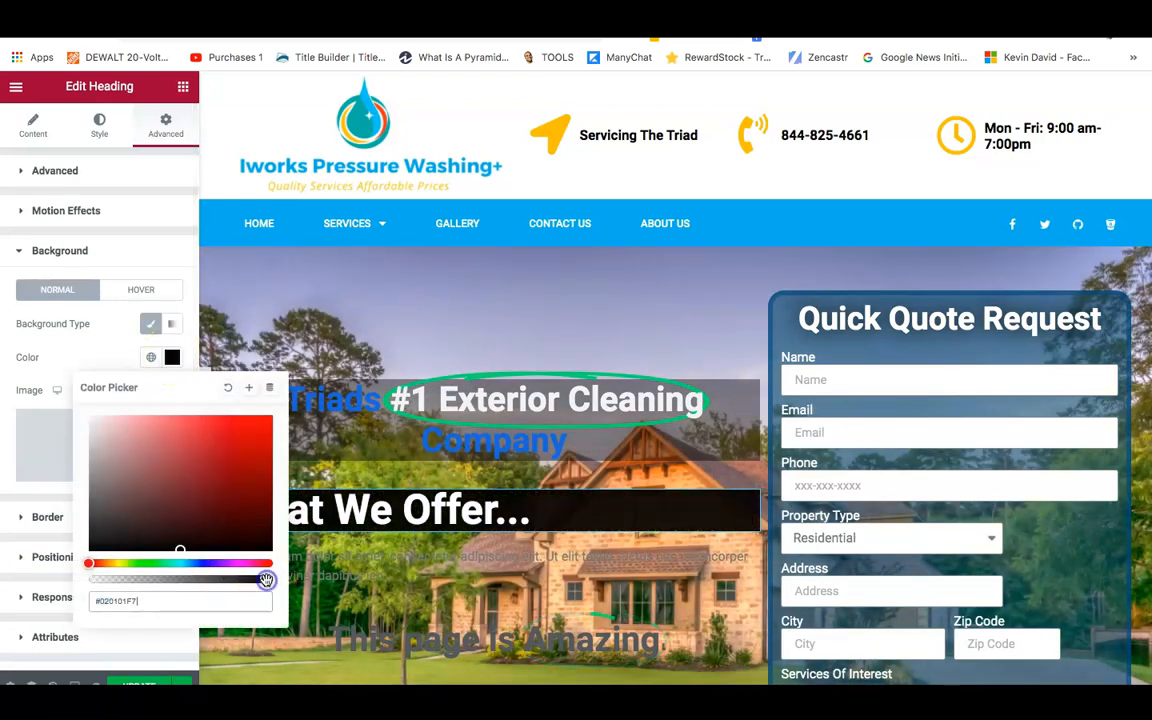
pyautogui.moveTo(243, 581); pyautogui.dragTo(146, 588)
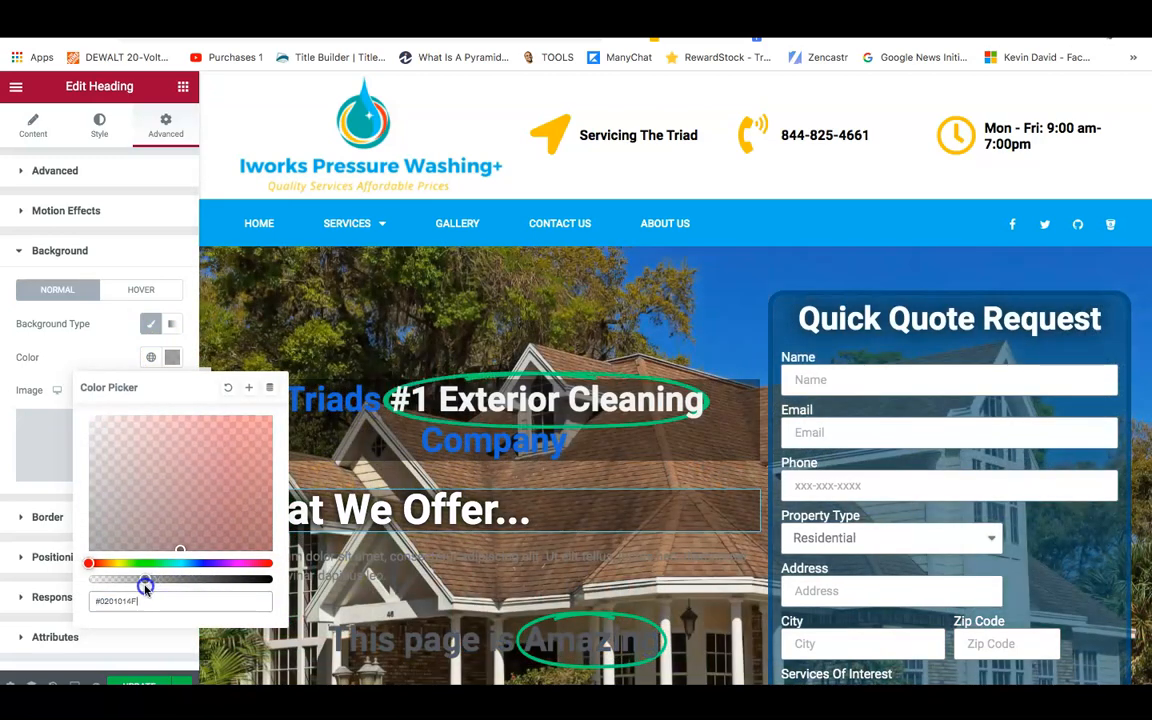
pyautogui.click(160, 228)
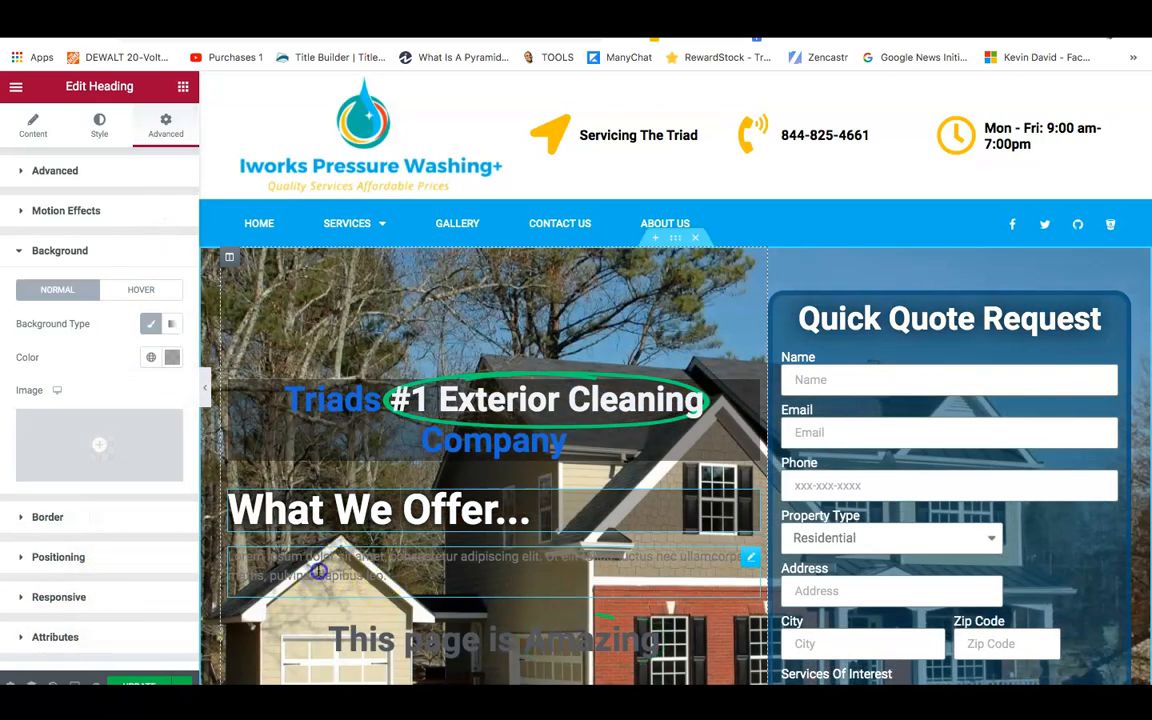
# Replace the lorem ipsum paragraph with a bulleted list of the five service names.
pyautogui.click(318, 572)
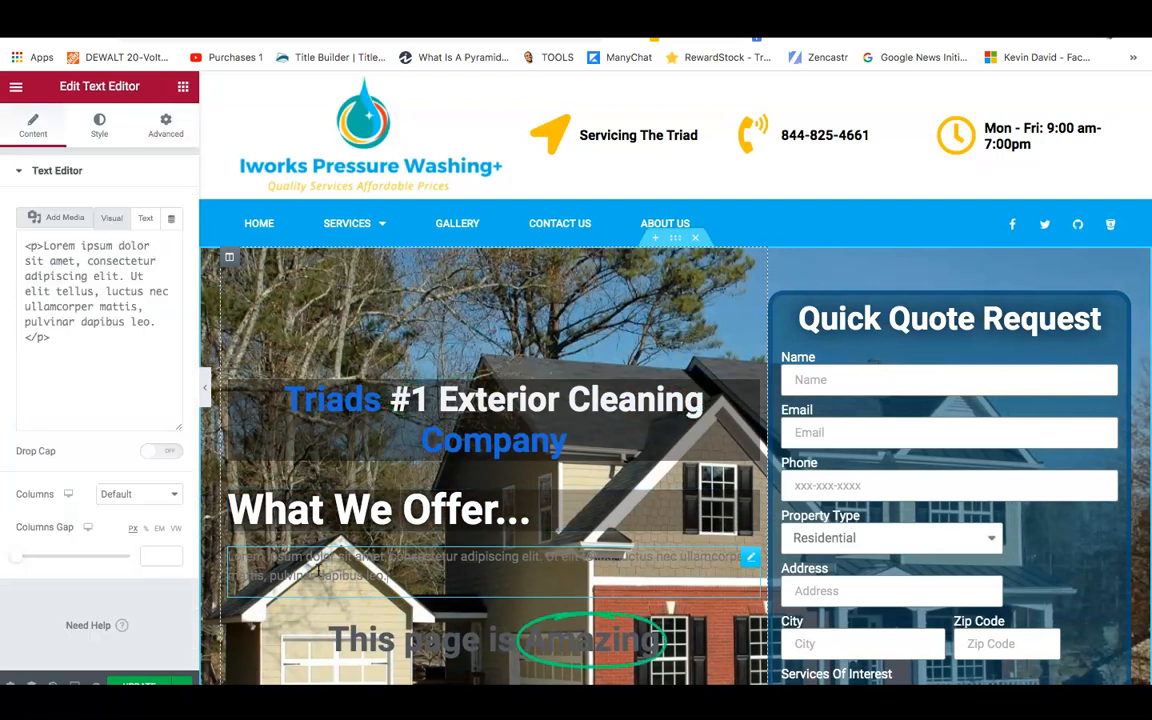
pyautogui.click(56, 241)
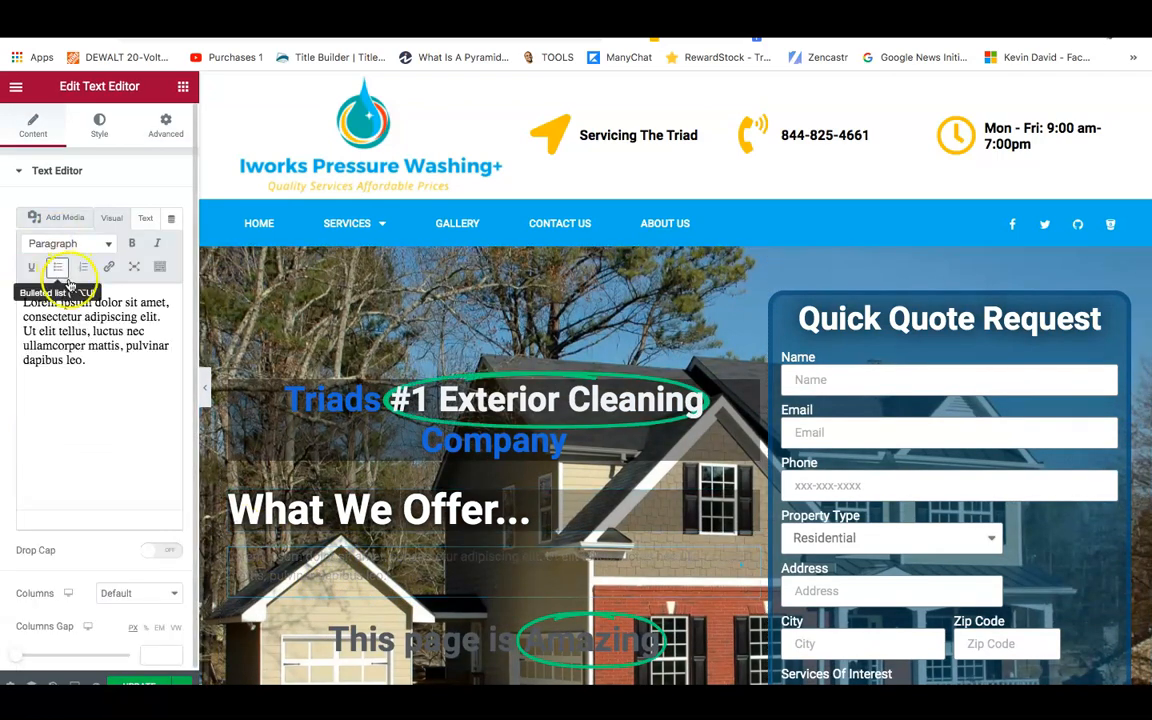
pyautogui.tripleClick(85, 342)
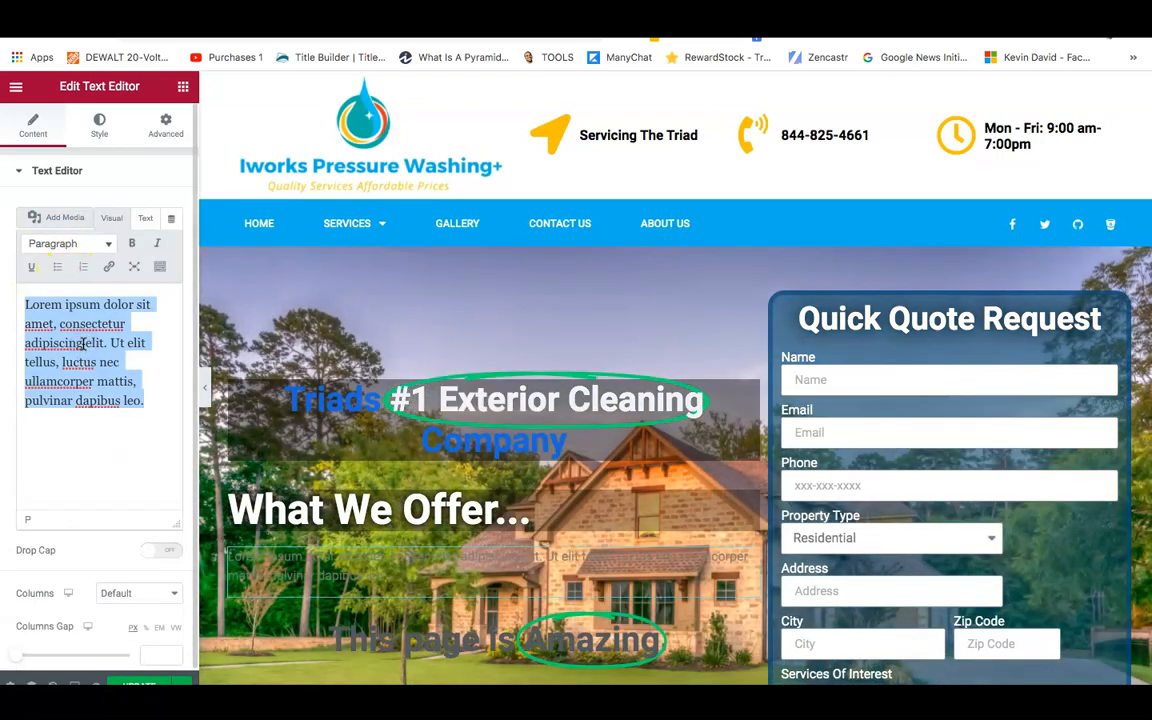
pyautogui.press('BackSpace')
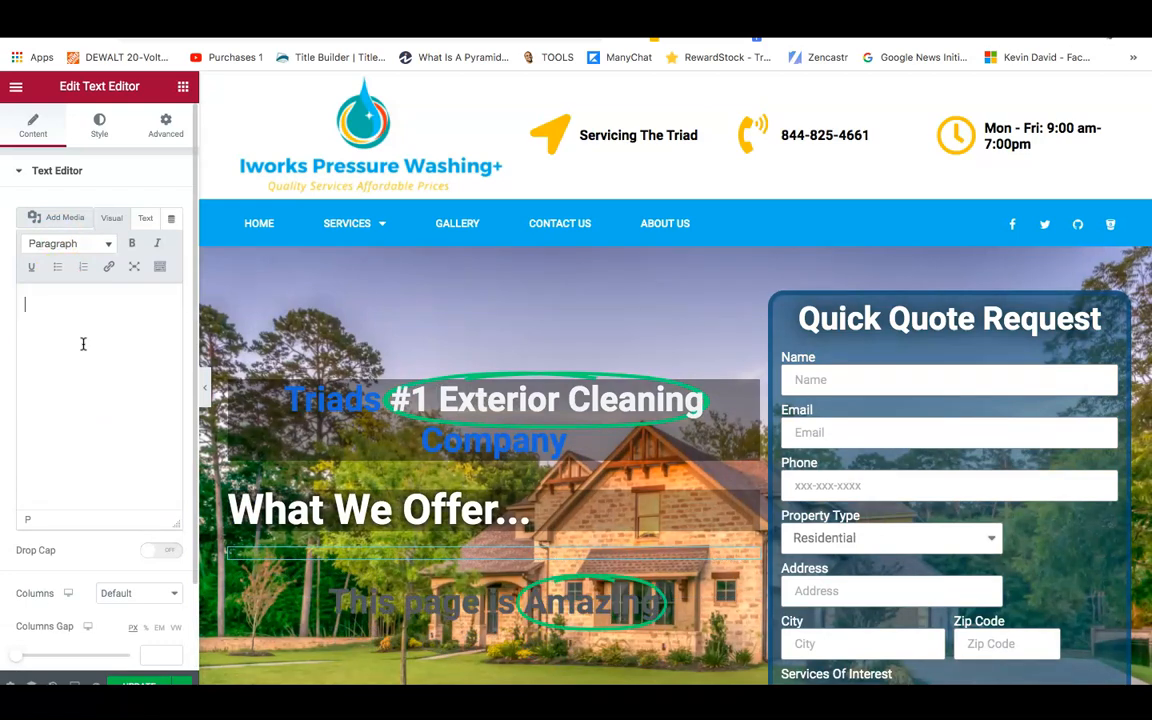
pyautogui.click(59, 265)
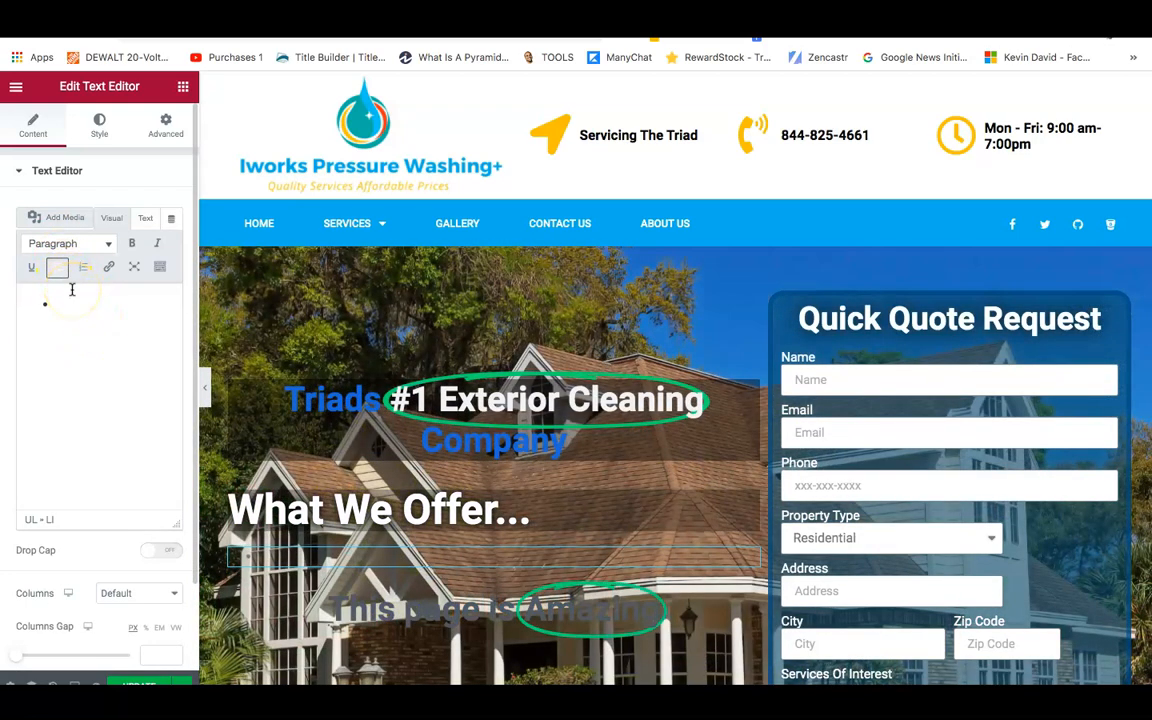
pyautogui.write('Pressure Washi')
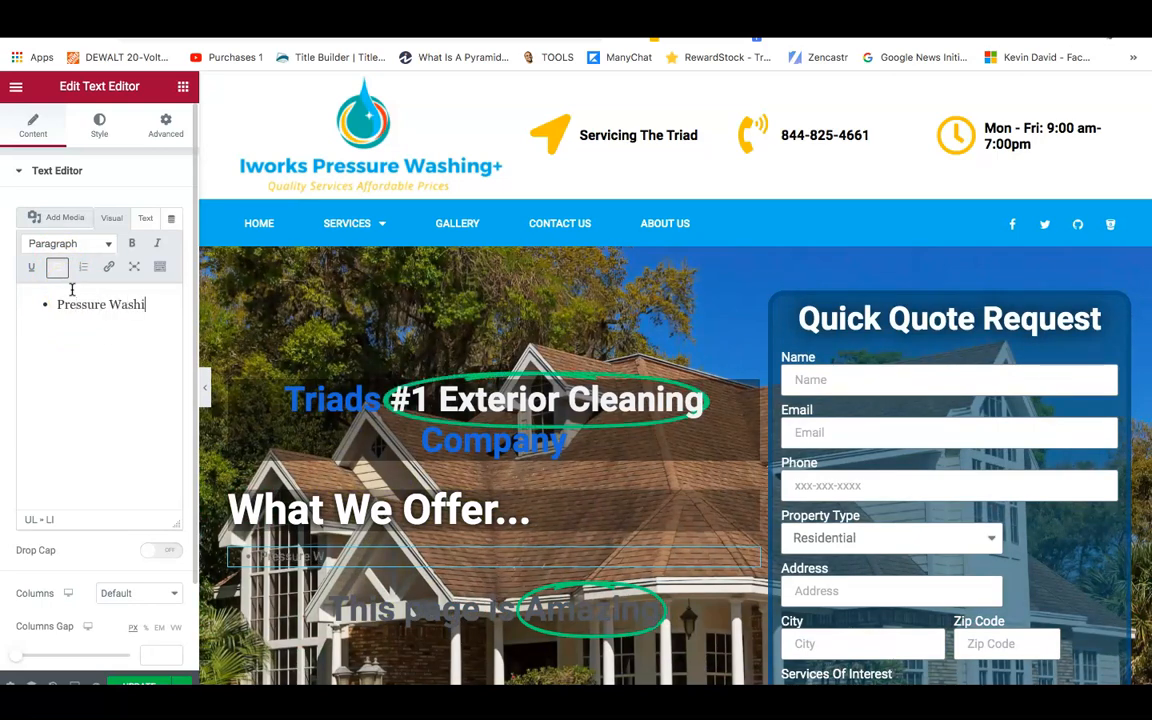
pyautogui.write('Soft Washing')
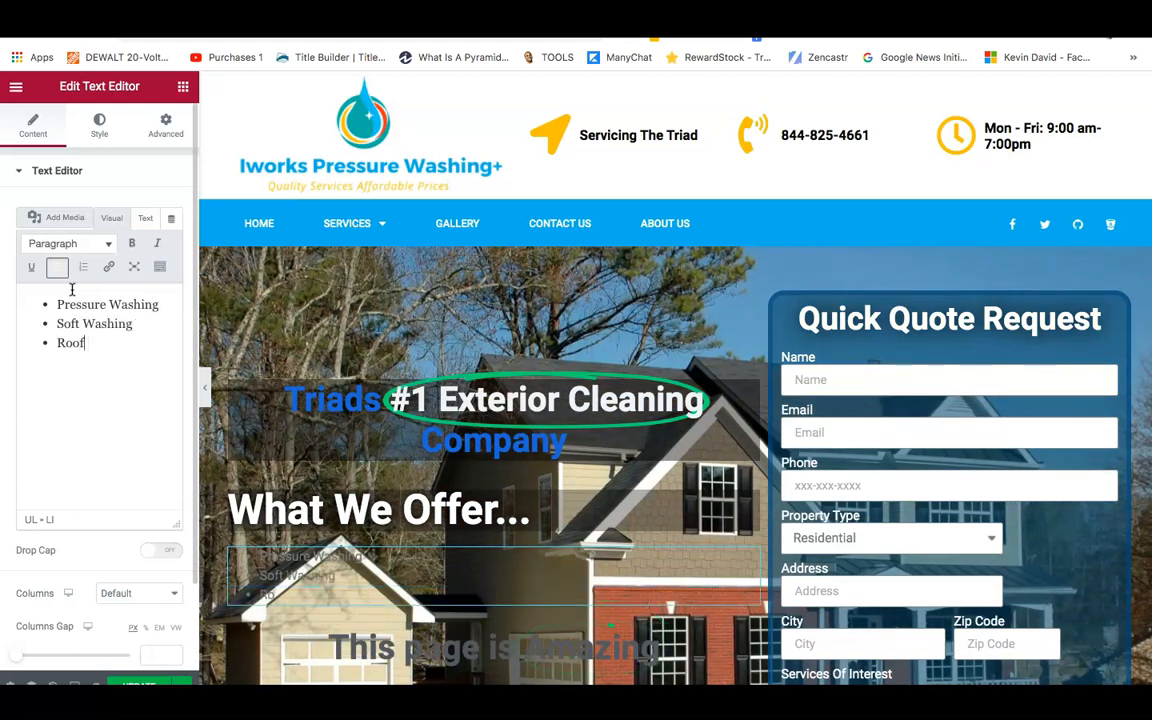
pyautogui.write('ani')
pyautogui.write('n')
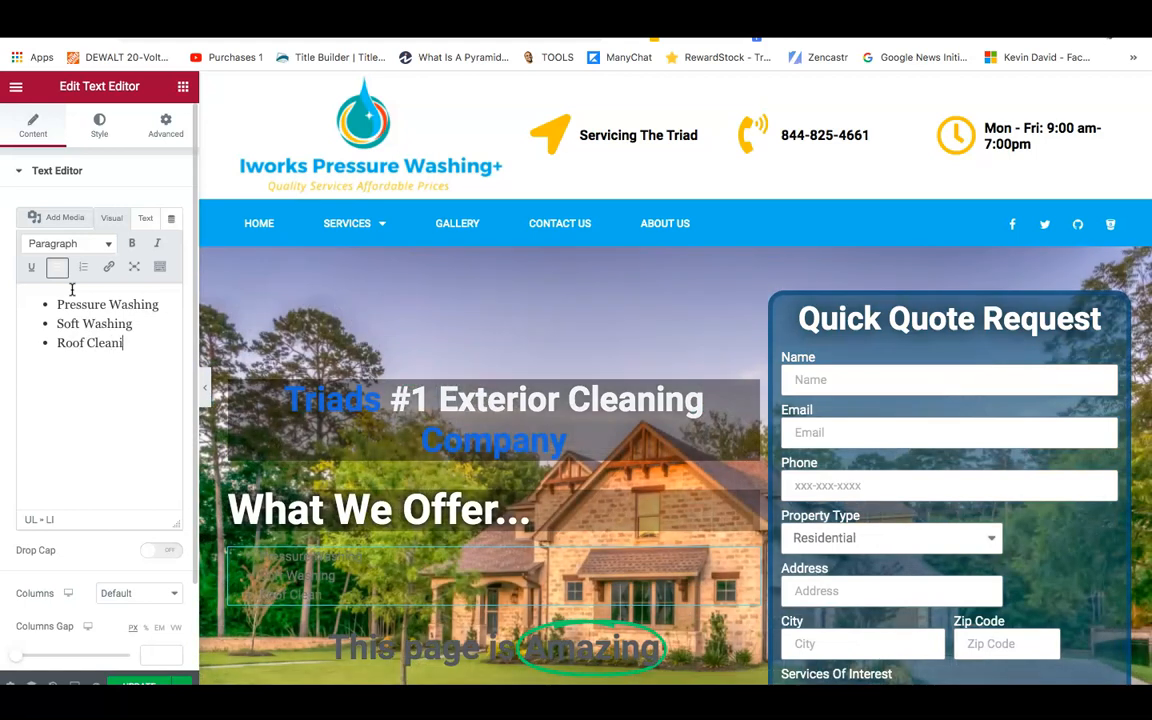
pyautogui.write('f')
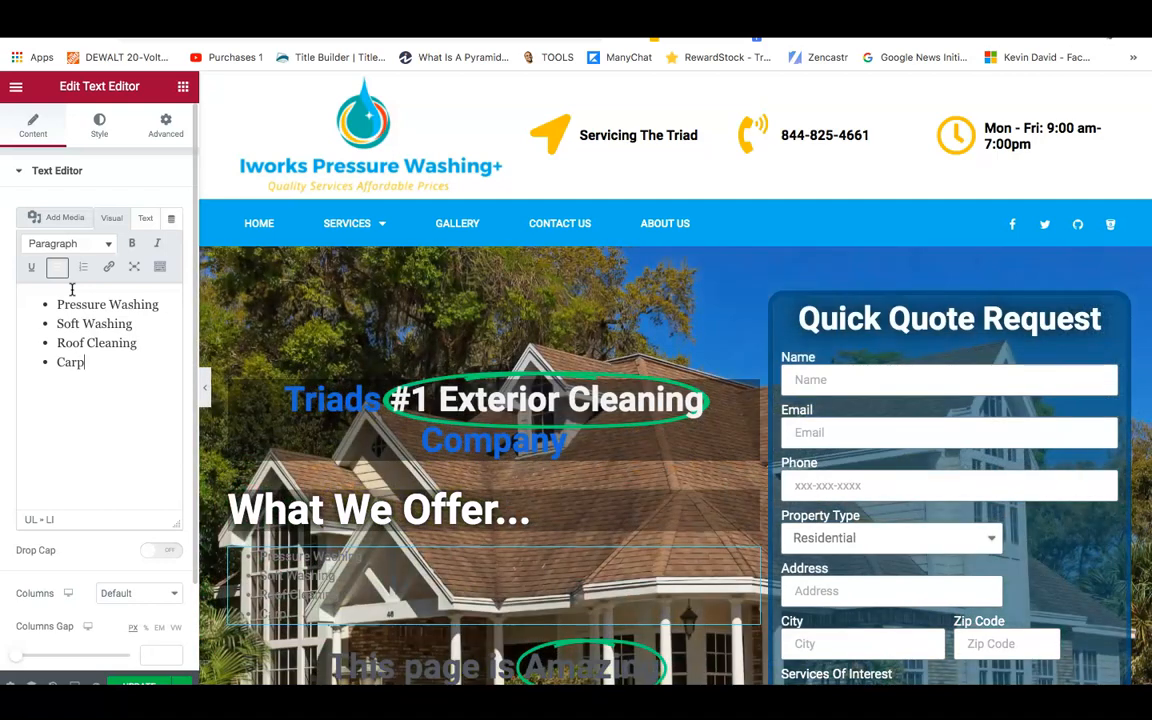
pyautogui.write('et')
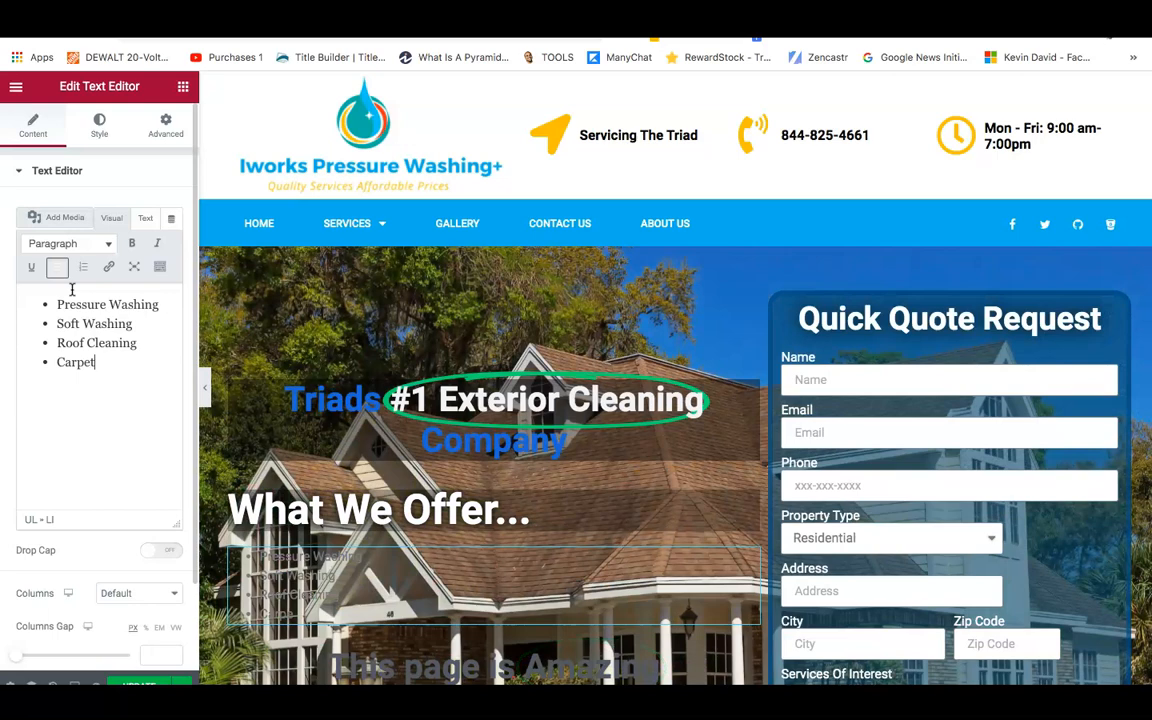
pyautogui.write(' Cleaning')
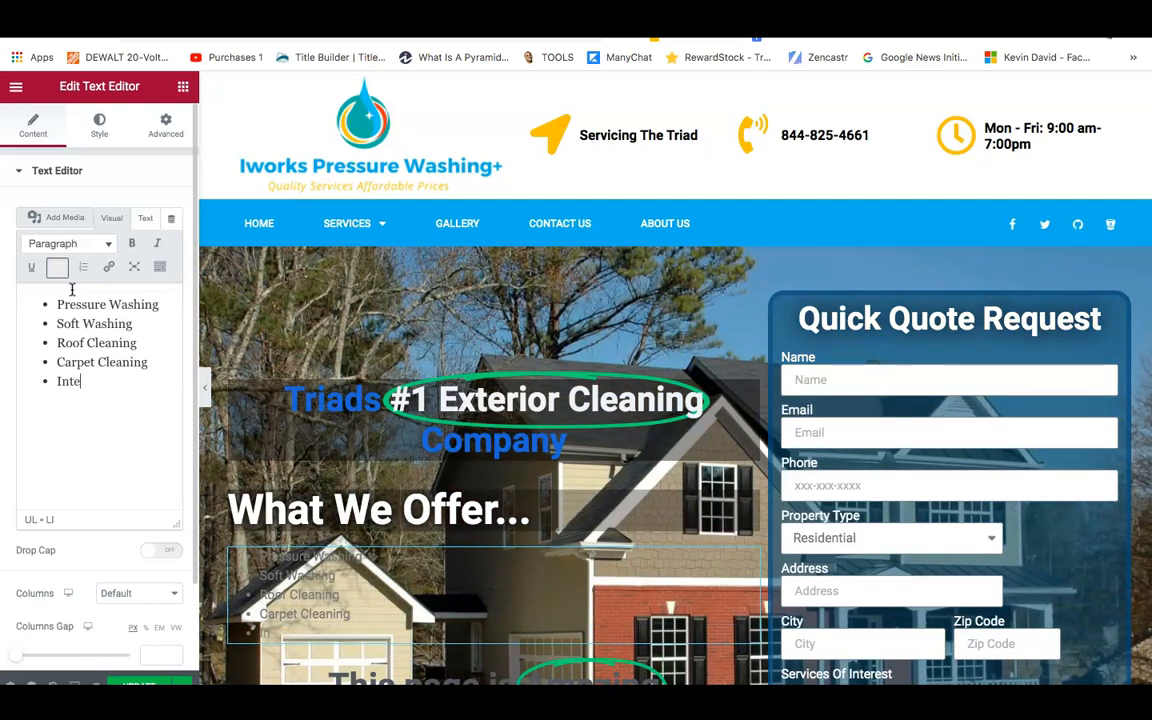
pyautogui.write('or')
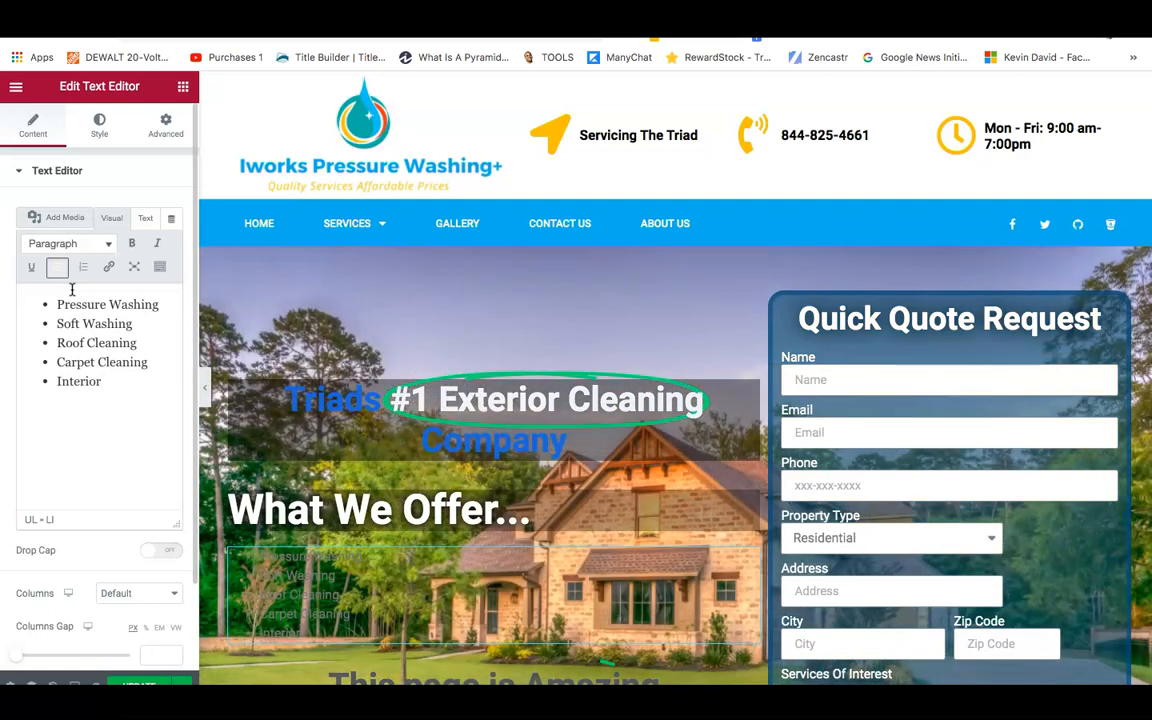
pyautogui.write(' Sanitation/Dis')
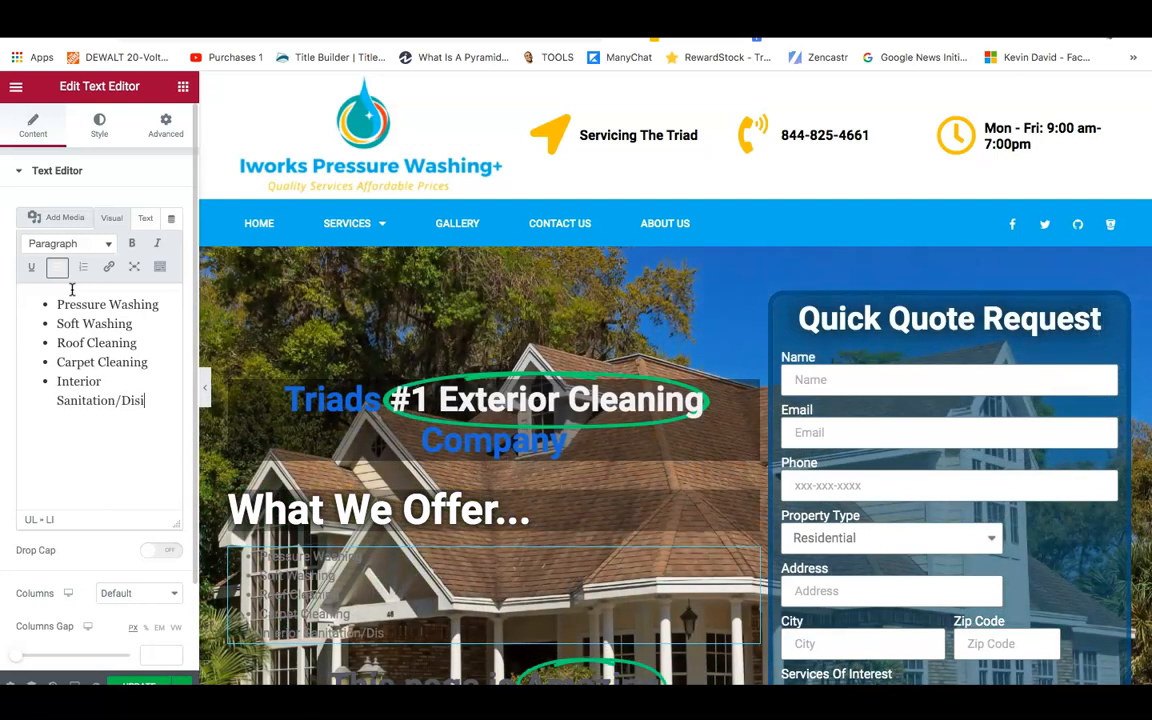
pyautogui.write('infecting')
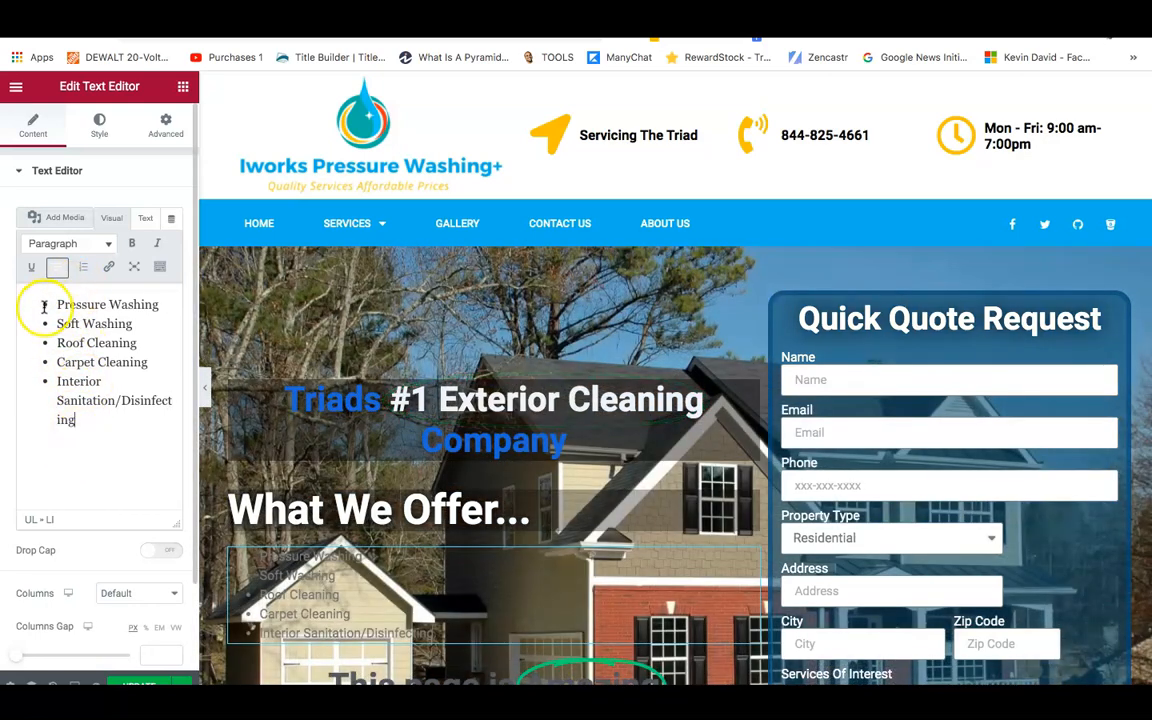
# Make all the service list items white.
pyautogui.moveTo(57, 306); pyautogui.dragTo(116, 437)
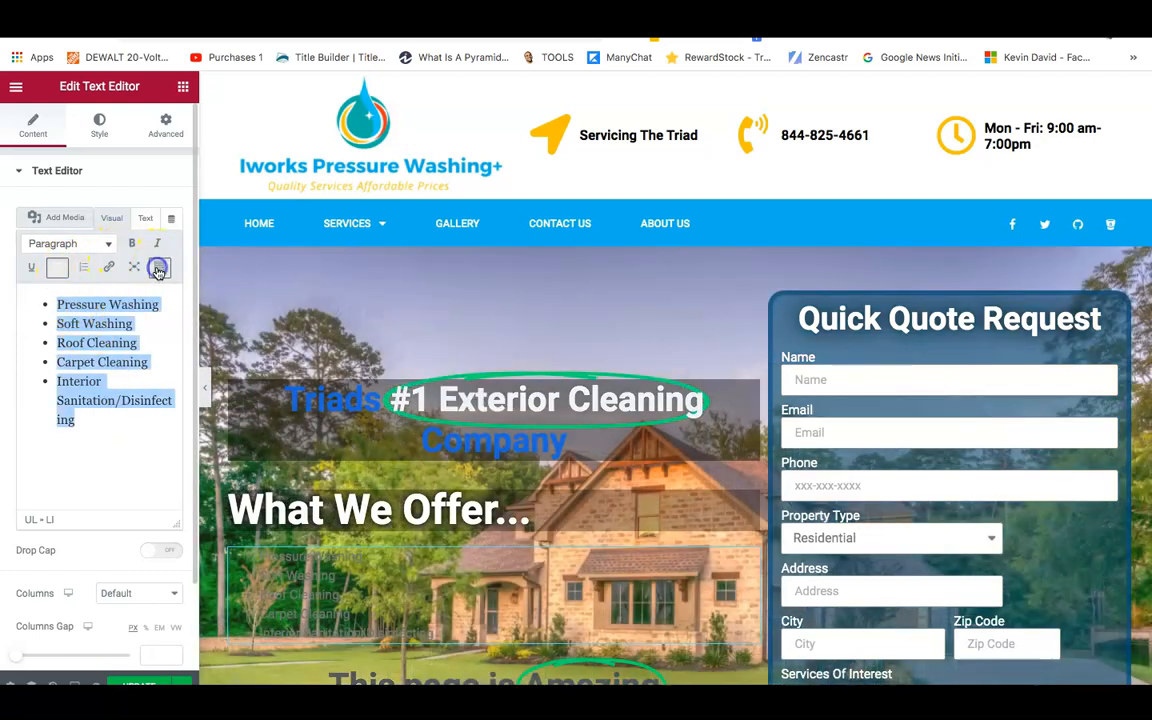
pyautogui.click(160, 265)
pyautogui.click(101, 297)
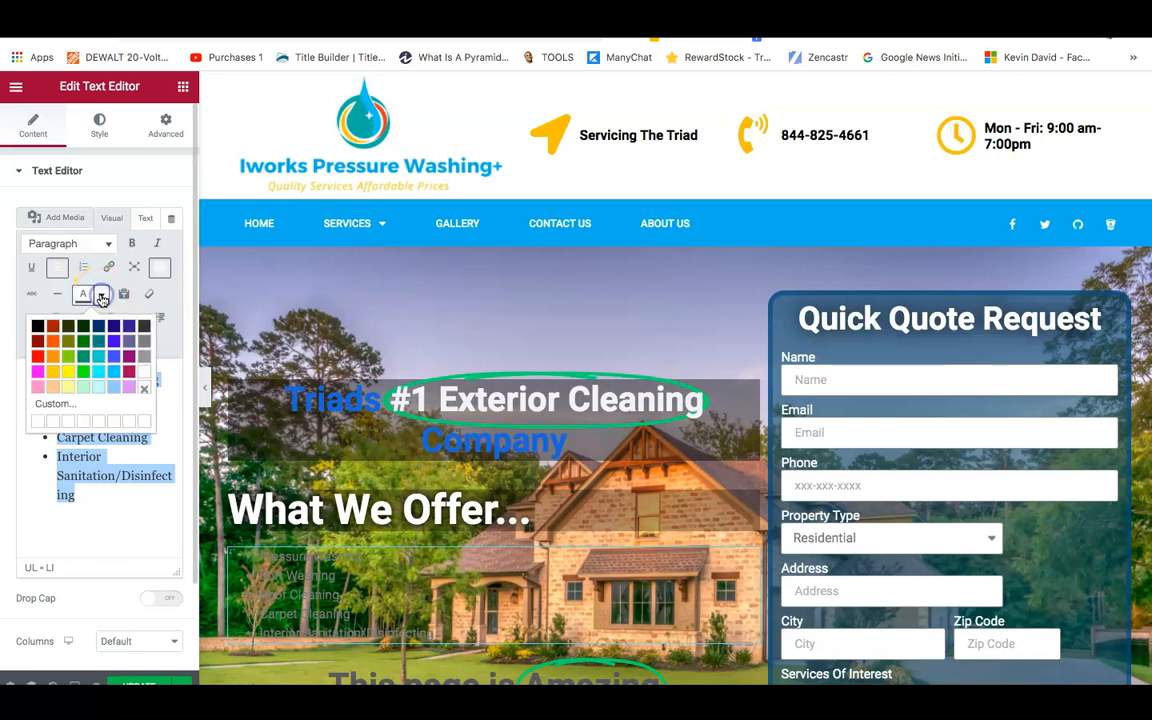
pyautogui.click(142, 376)
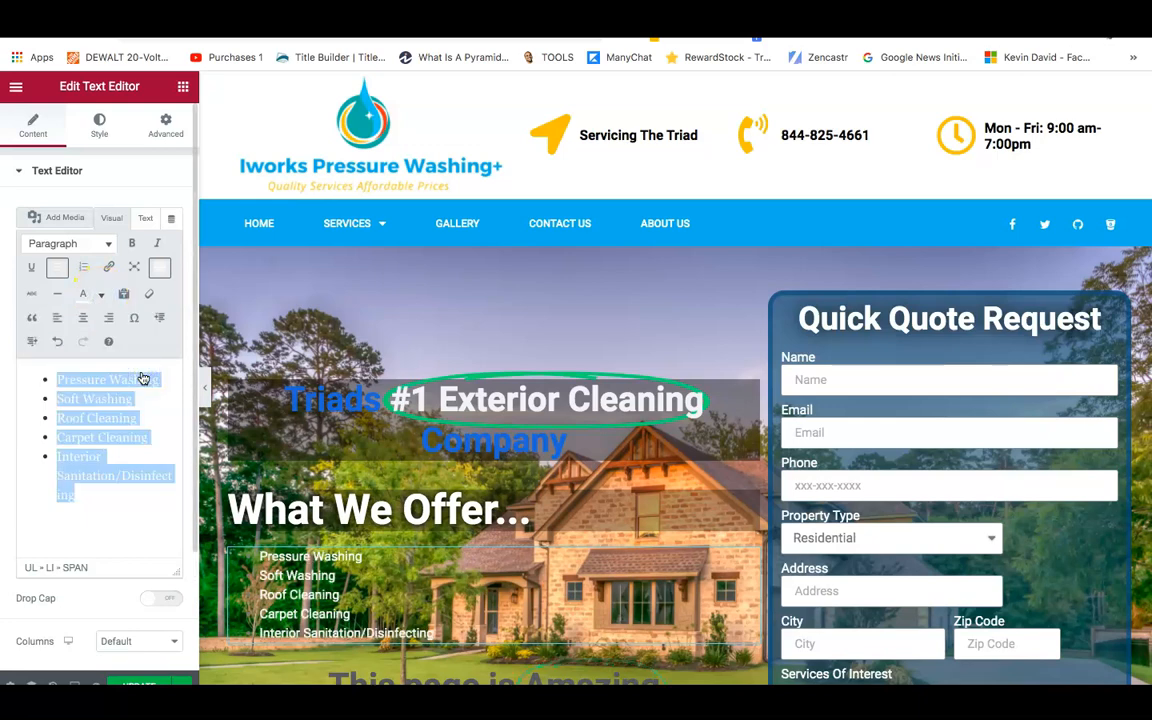
# Format the service list items as Heading 3, then switch them to Heading 2.
pyautogui.click(61, 243)
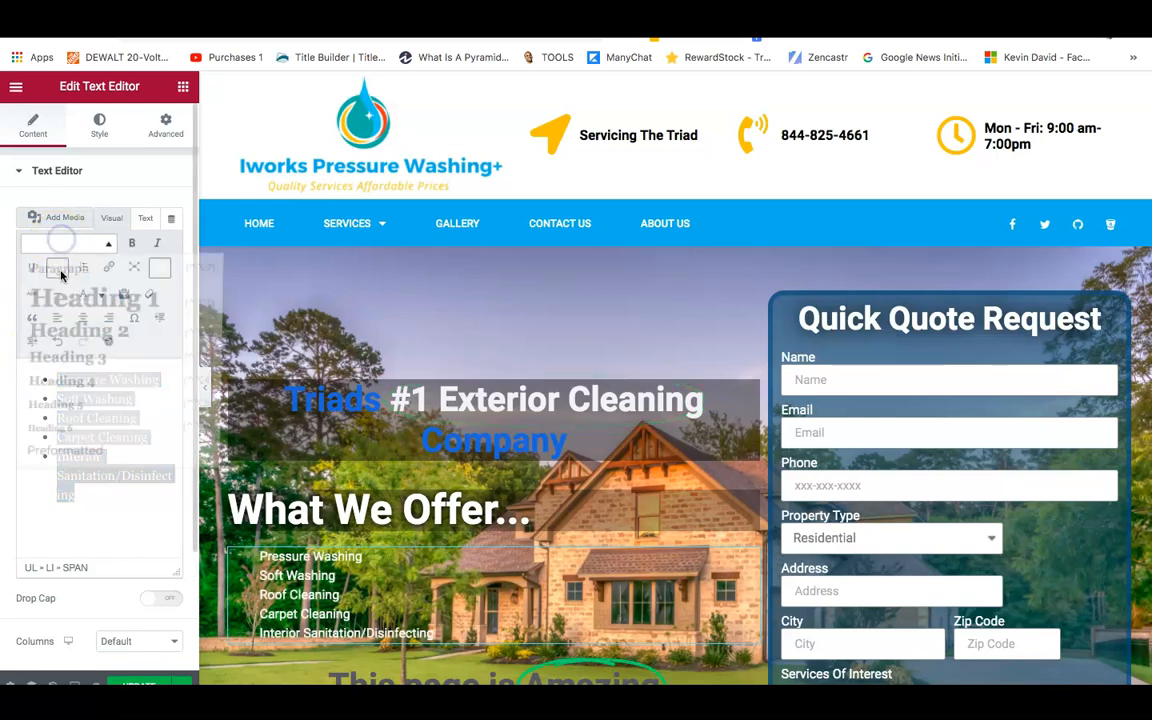
pyautogui.click(56, 357)
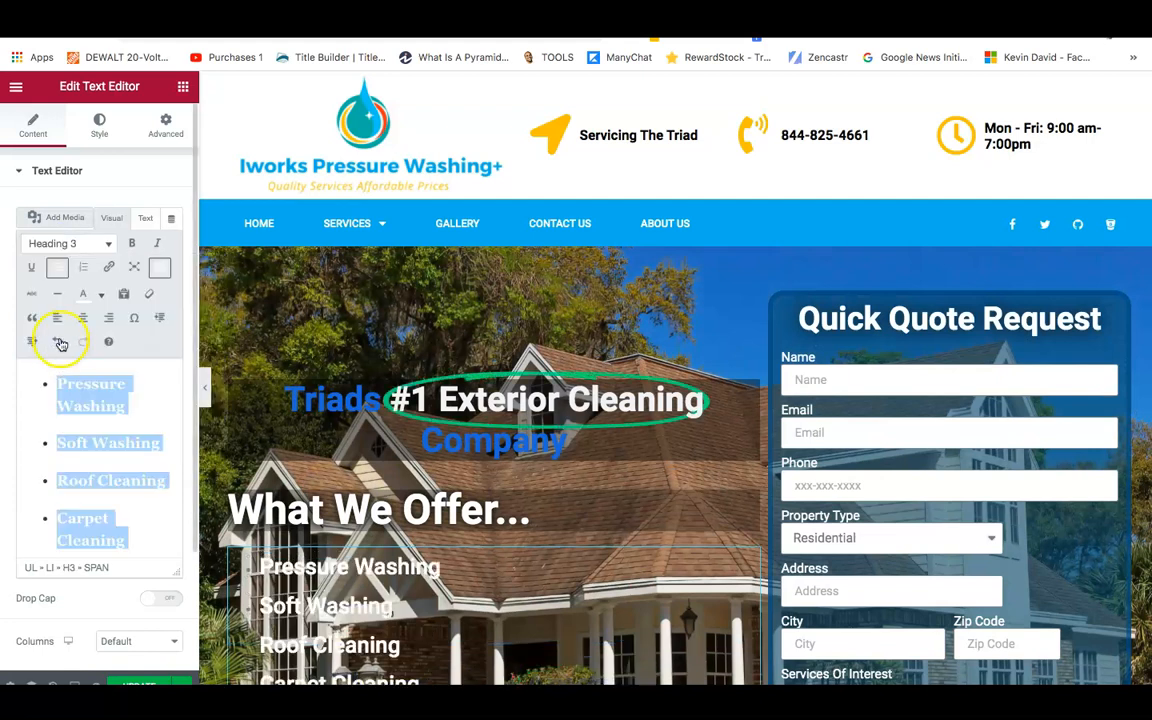
pyautogui.click(62, 240)
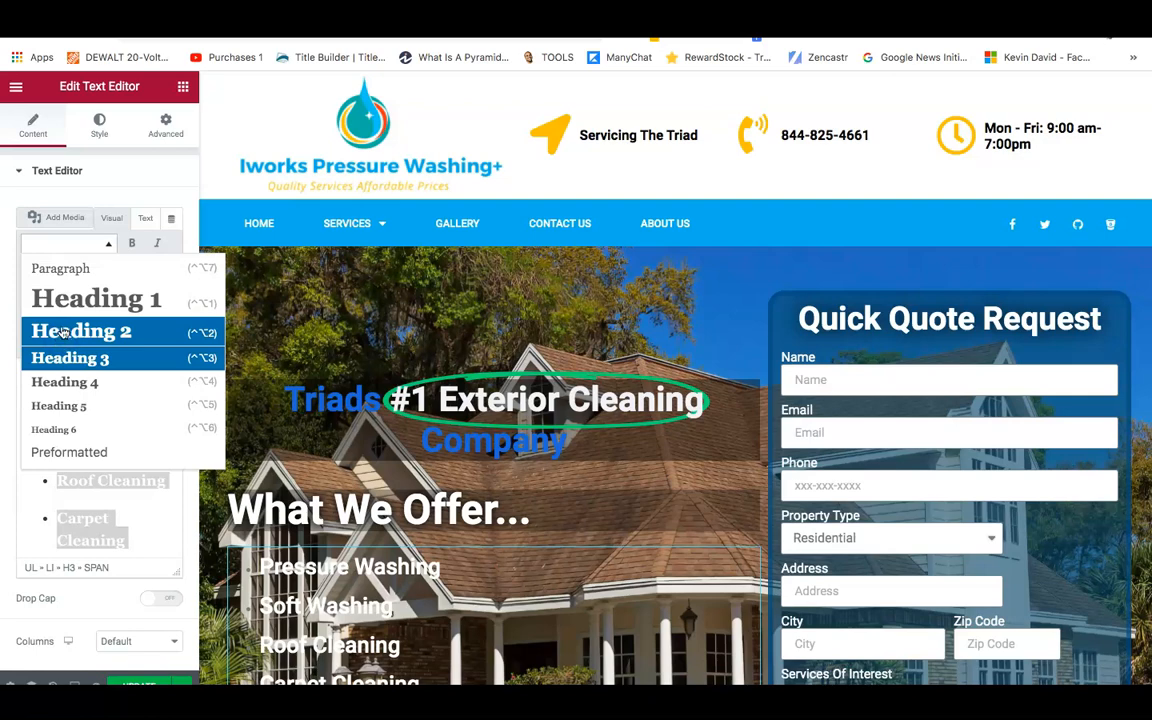
pyautogui.click(62, 332)
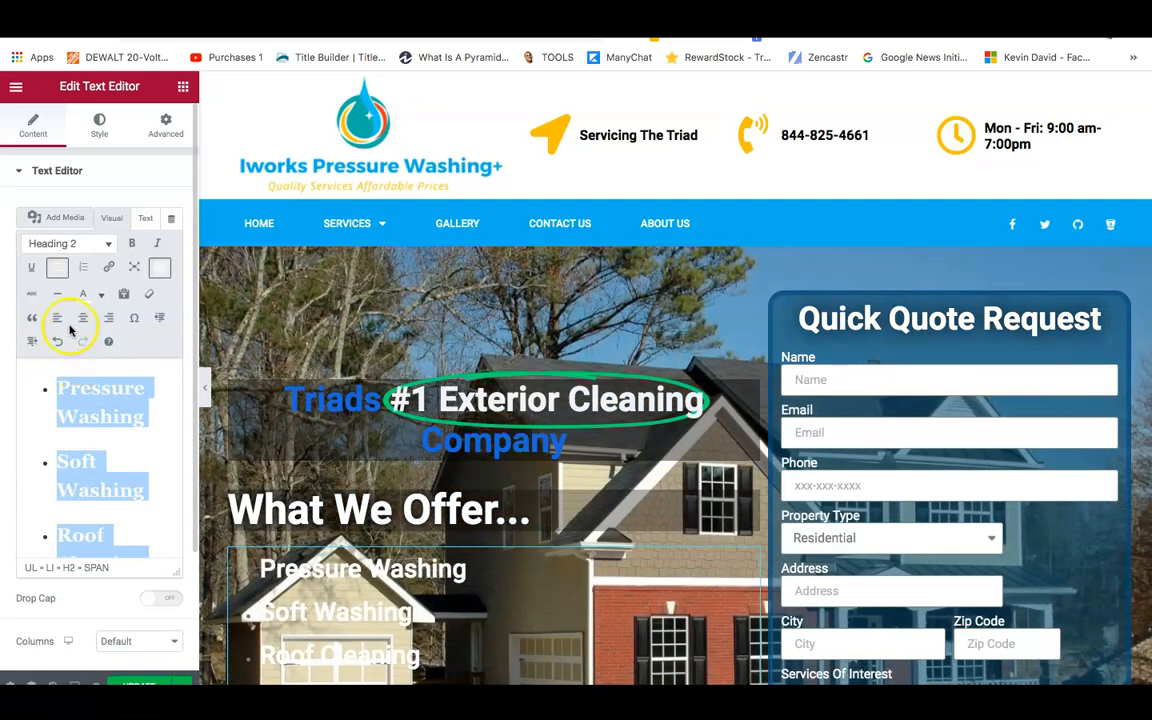
# Set the services list typography size to 28 in the Style tab.
pyautogui.click(90, 132)
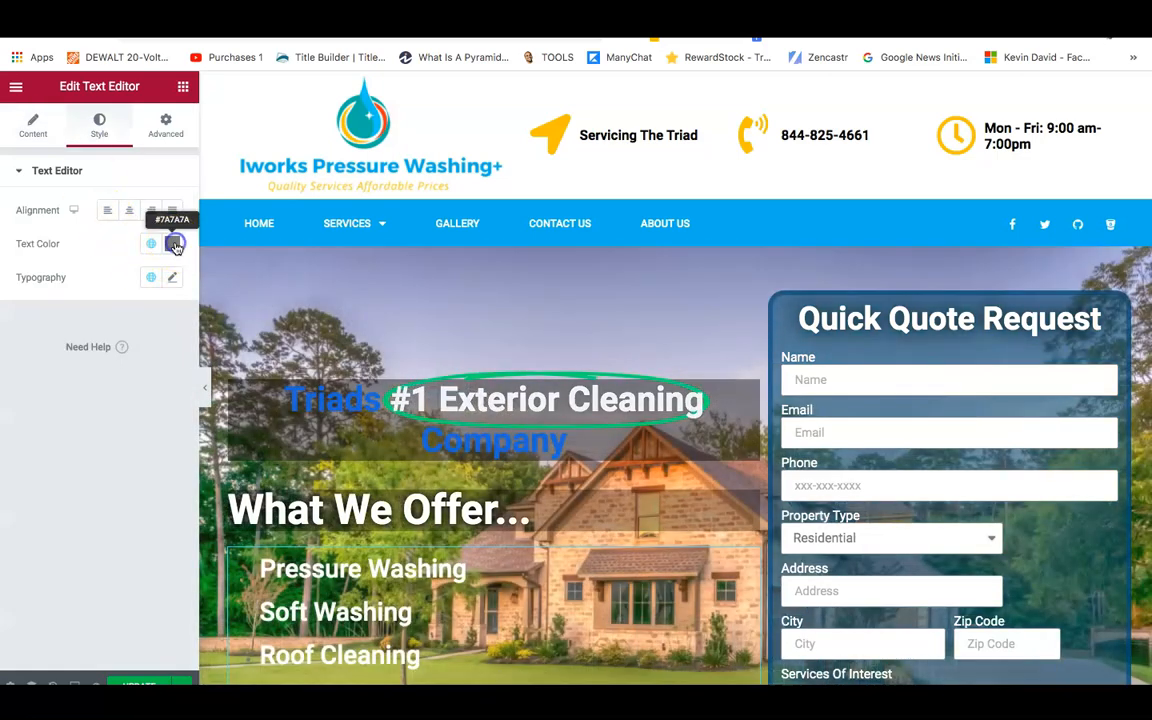
pyautogui.click(174, 244)
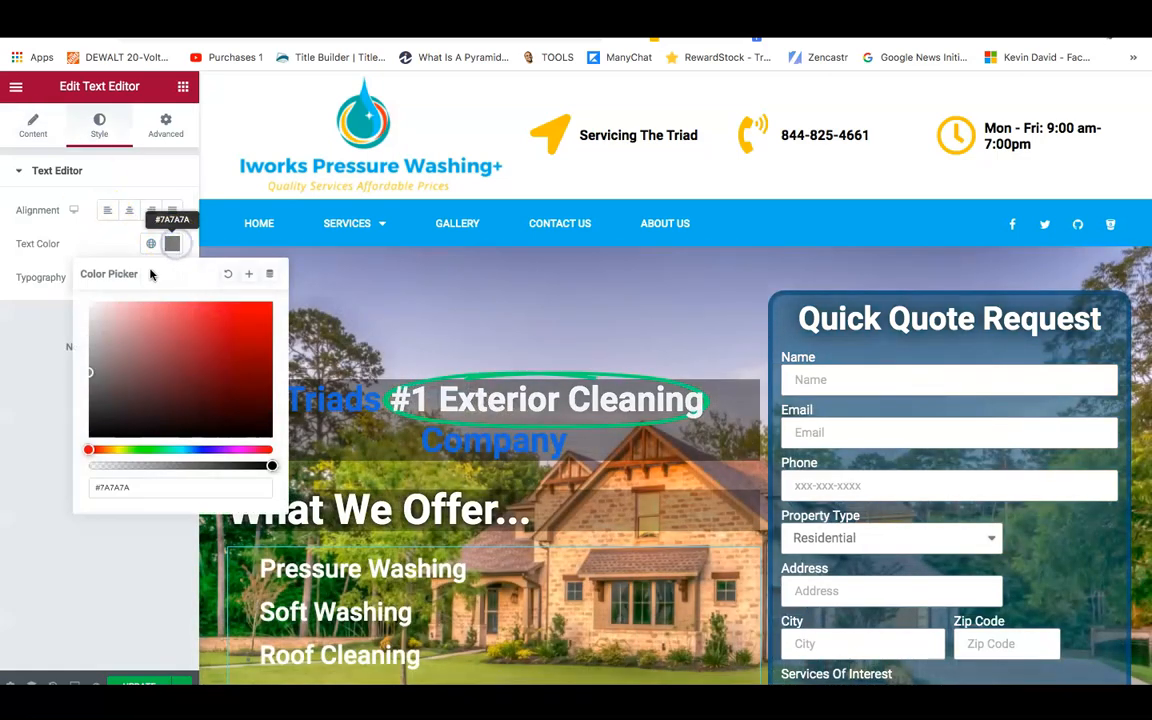
pyautogui.rightClick(86, 297)
pyautogui.click(55, 330)
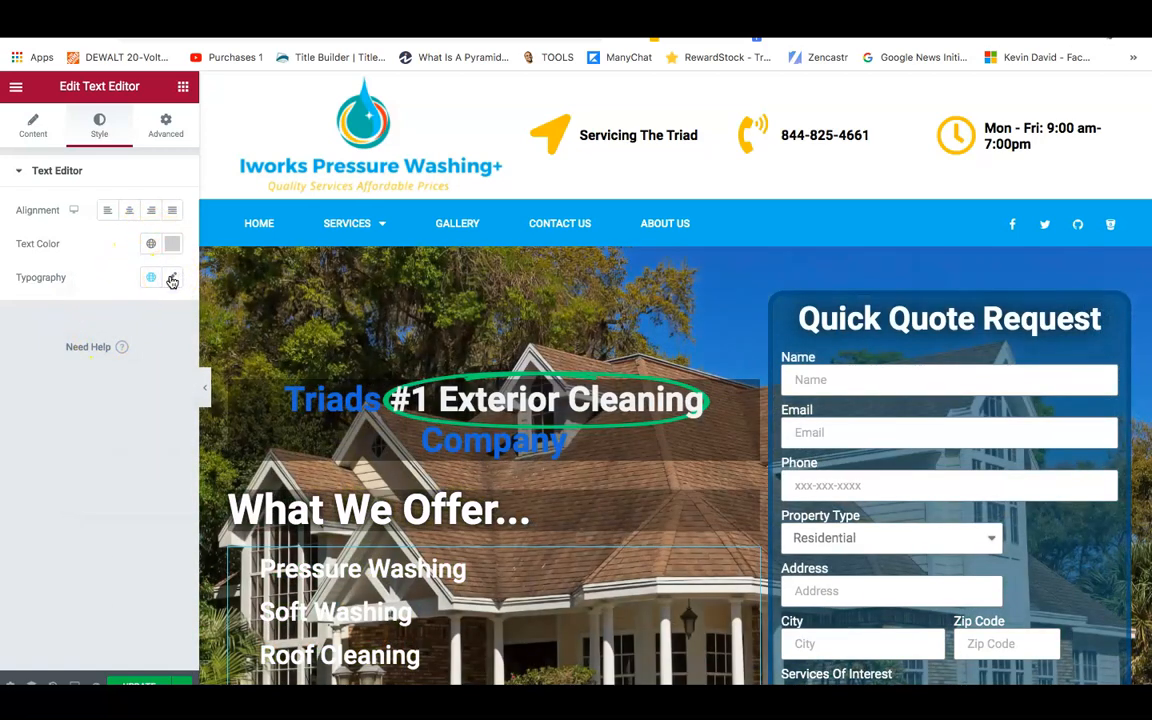
pyautogui.click(172, 280)
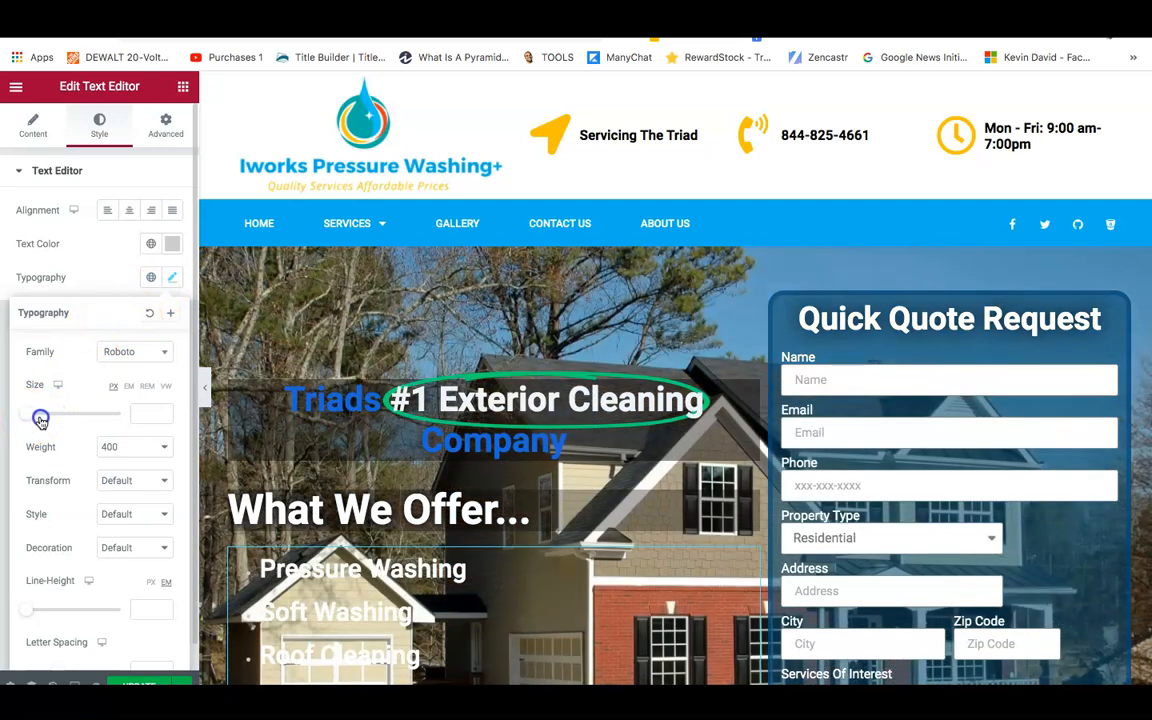
pyautogui.moveTo(42, 420); pyautogui.dragTo(39, 419)
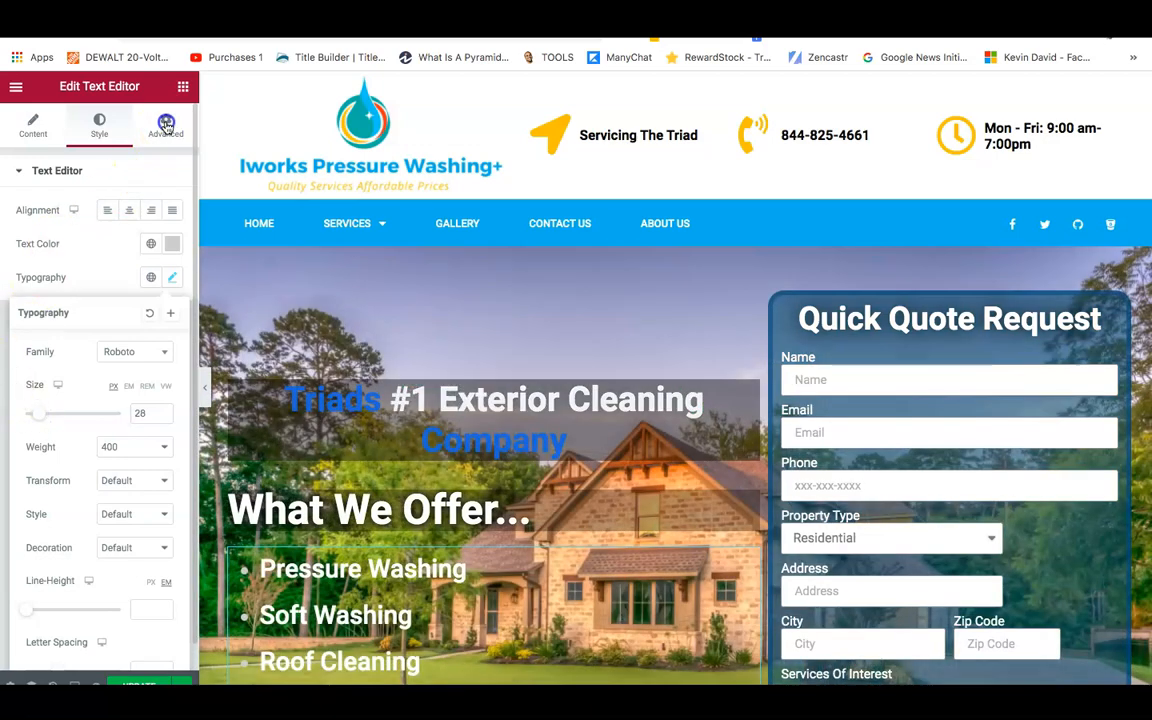
# Give the services list a classic translucent near-black background, colour #02010178.
pyautogui.click(166, 124)
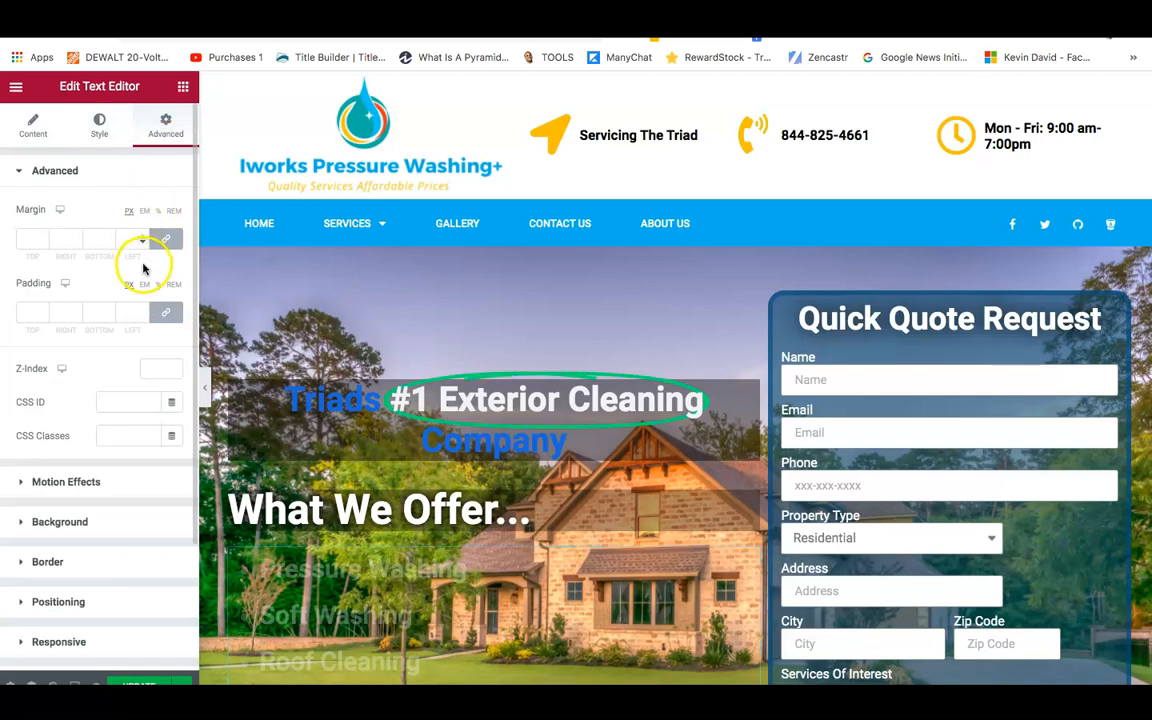
pyautogui.click(72, 528)
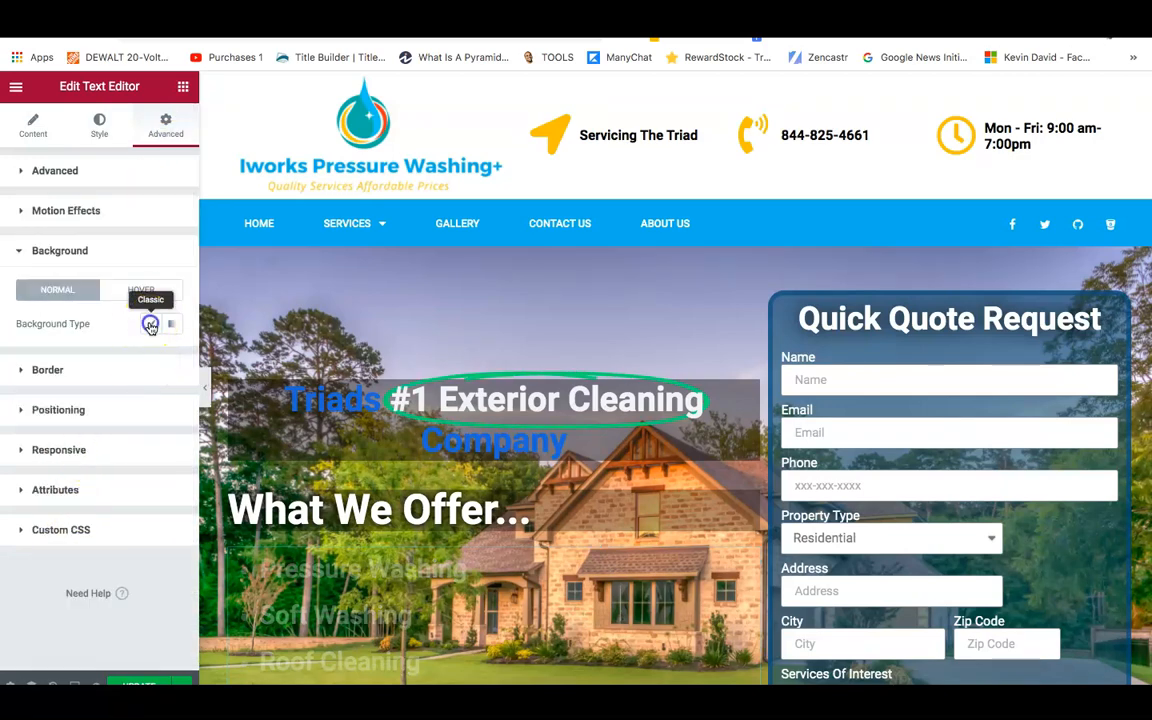
pyautogui.click(150, 323)
pyautogui.click(167, 357)
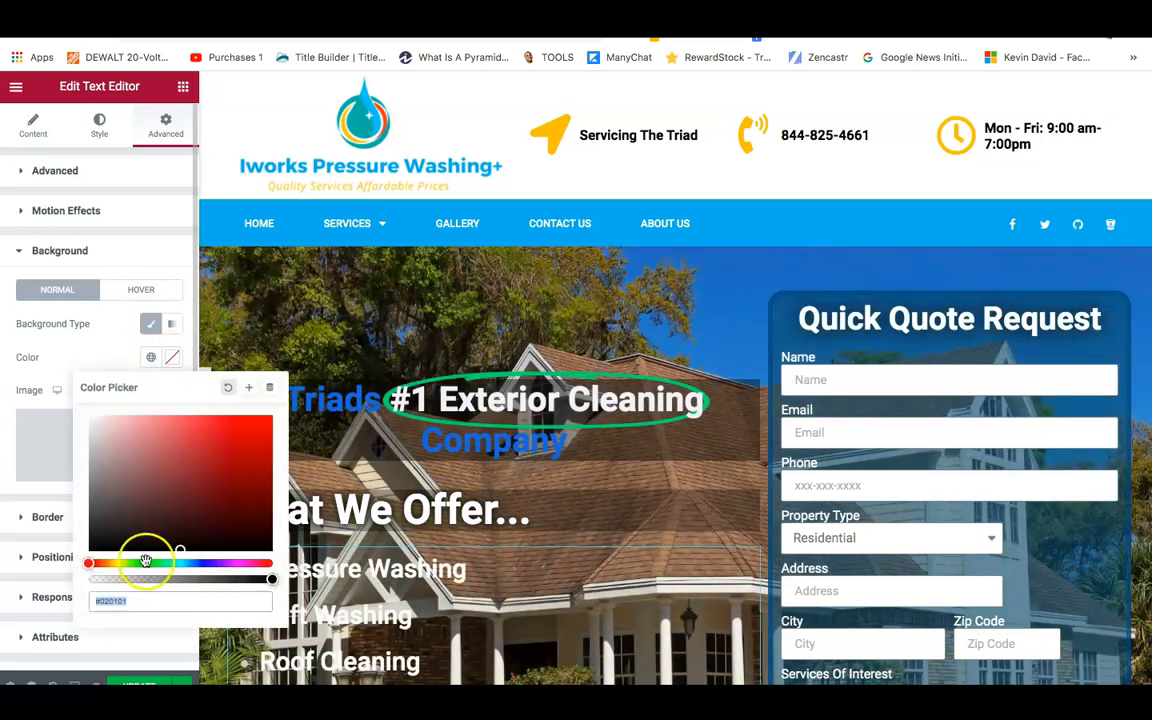
pyautogui.moveTo(272, 578); pyautogui.dragTo(184, 582)
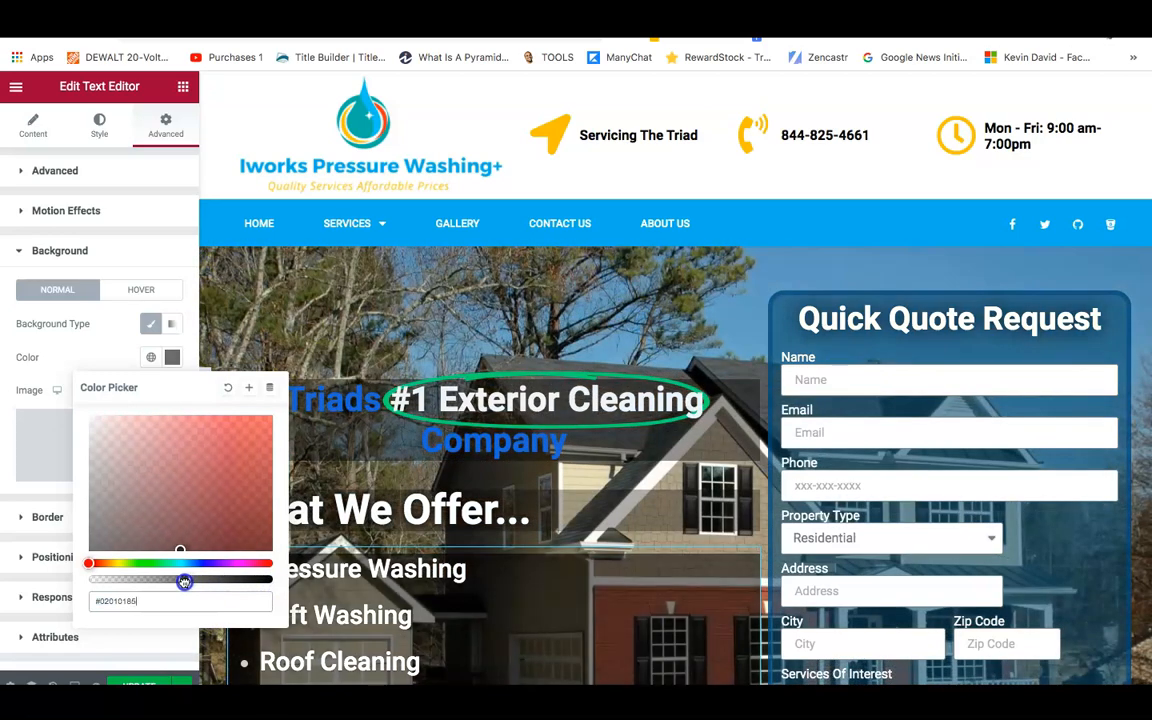
pyautogui.moveTo(186, 582); pyautogui.dragTo(173, 583)
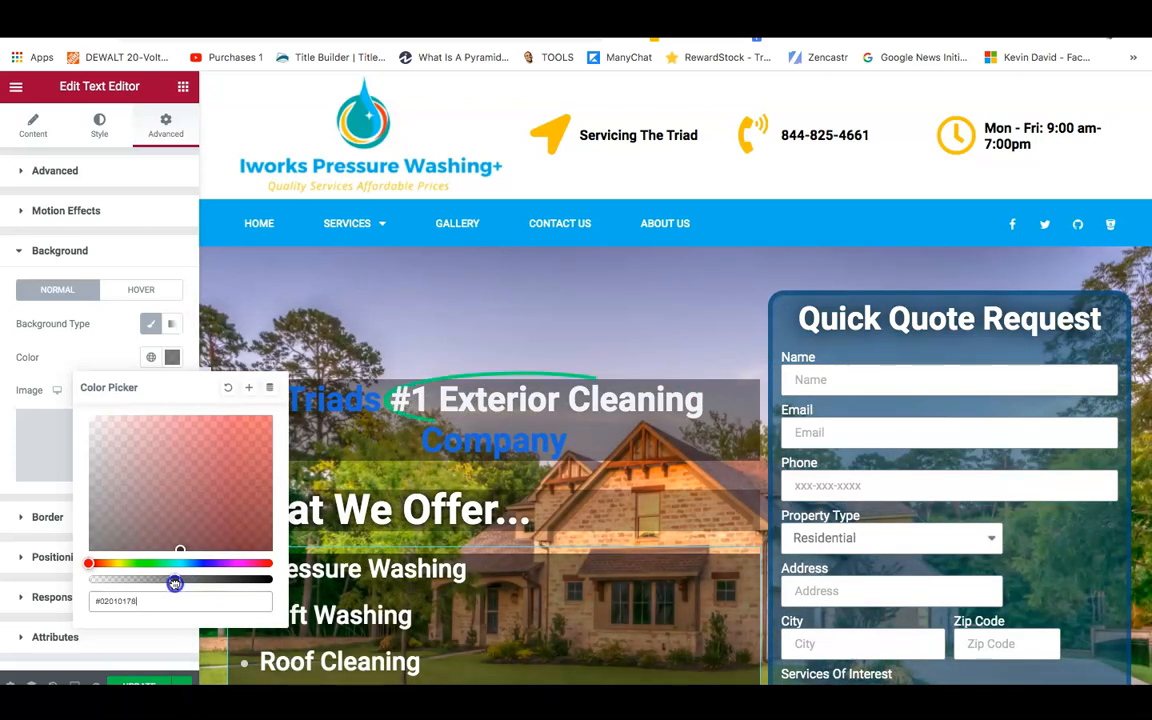
pyautogui.click(14, 620)
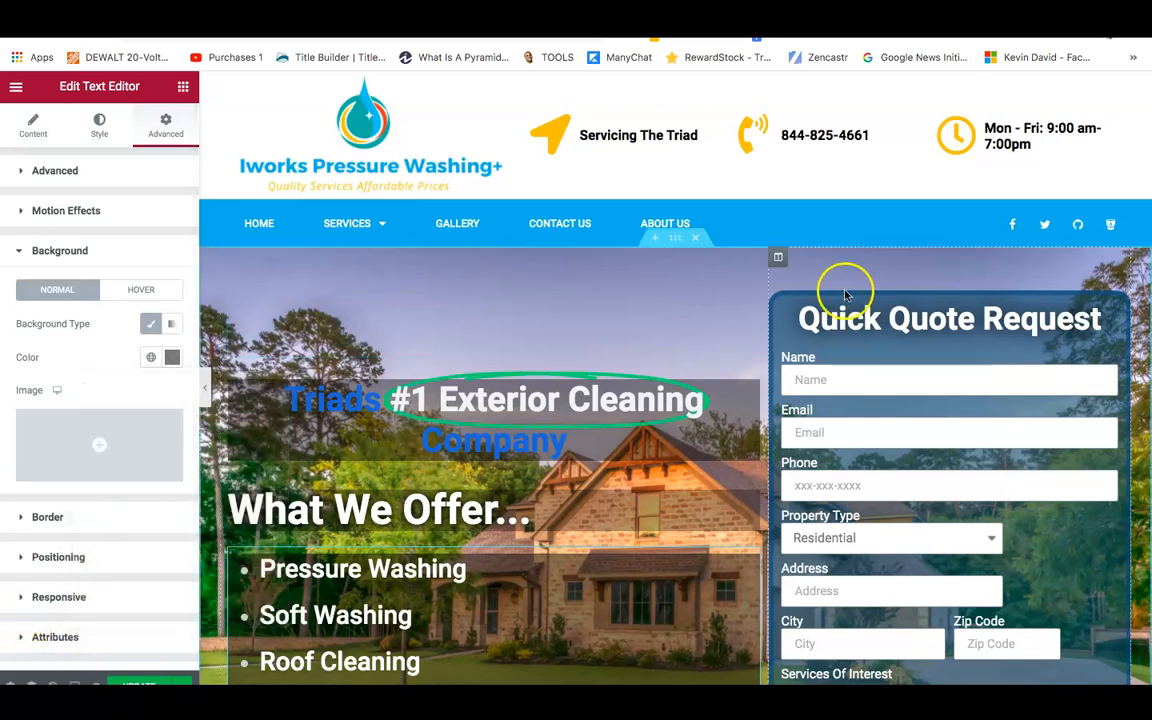
# Scroll down and select the 'This page is Amazing' animated headline.
pyautogui.scroll(-3, 1143, 350)
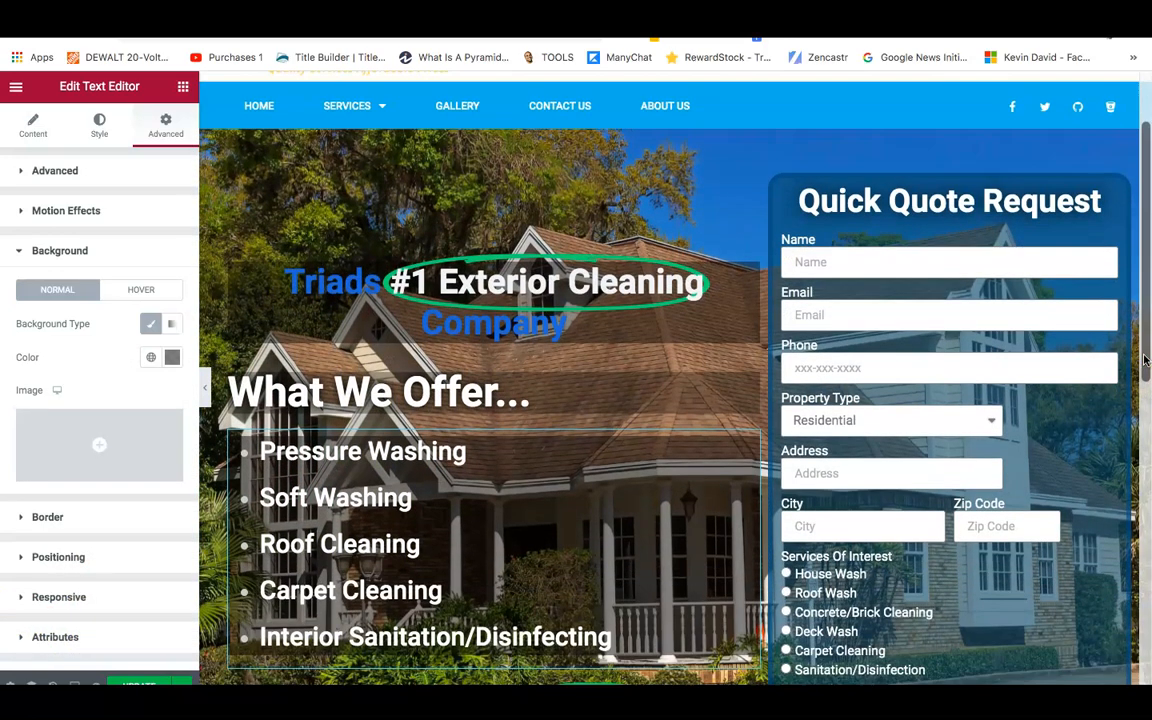
pyautogui.scroll(-1, 1145, 360)
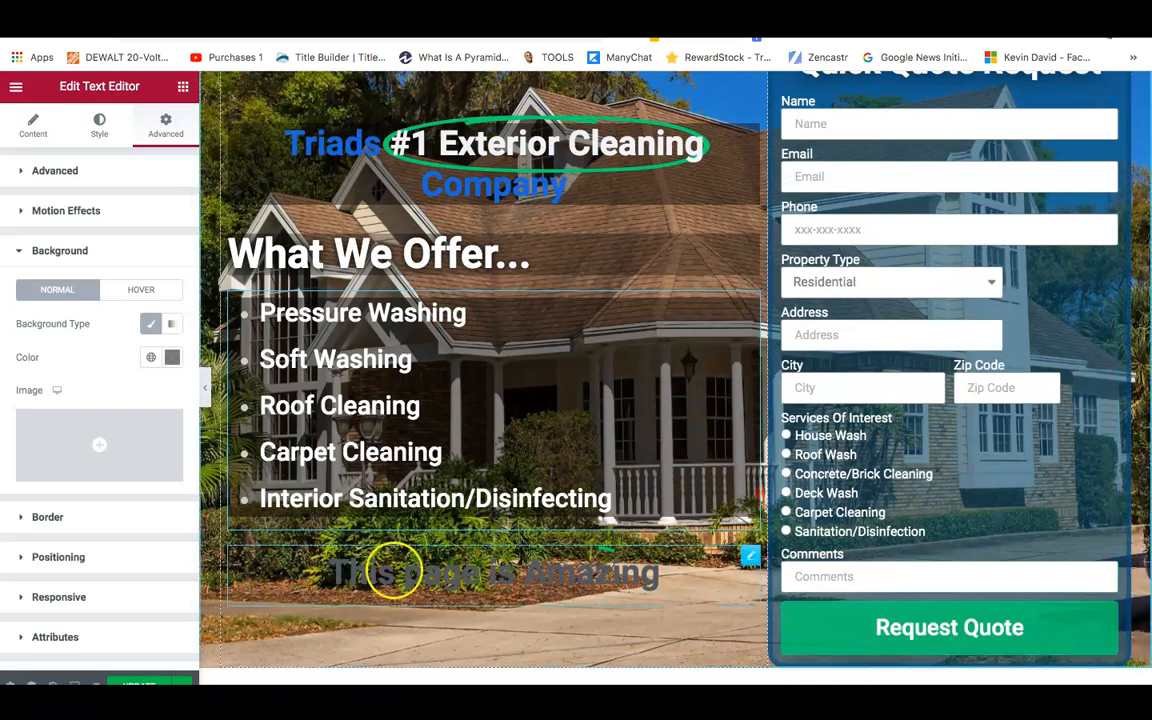
pyautogui.click(431, 584)
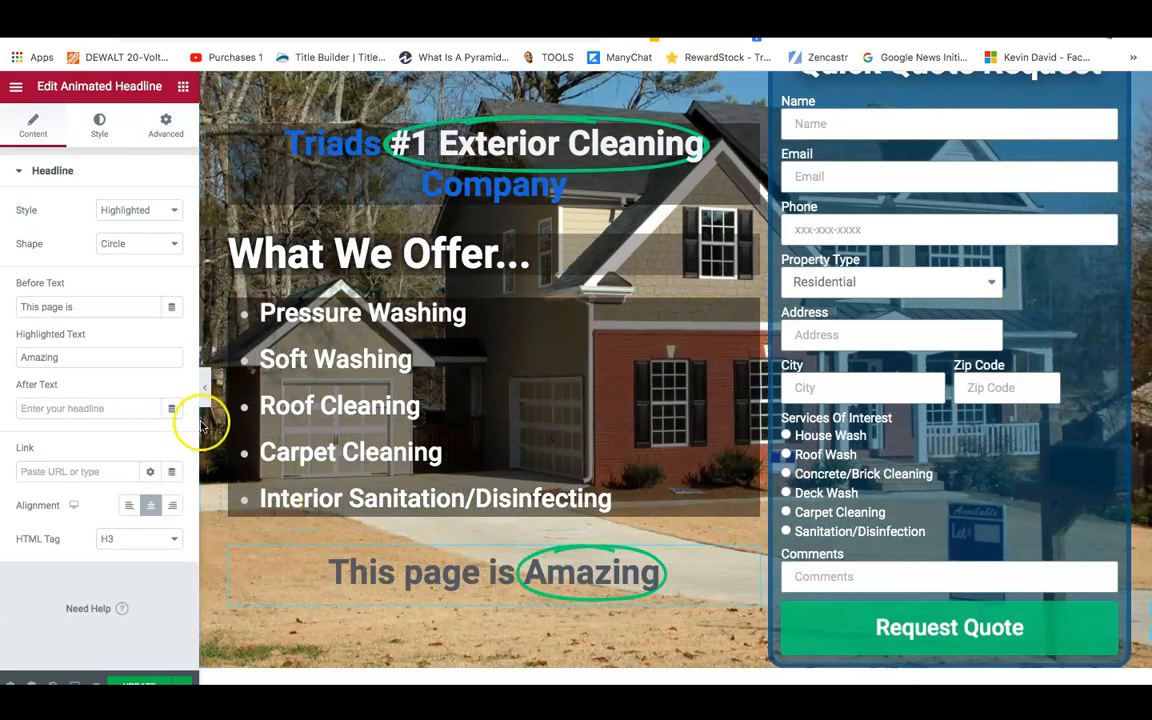
# Change the headline's Before Text to 'Text' and Highlighted Text to 'Iworks'.
pyautogui.doubleClick(87, 305)
pyautogui.click(87, 305)
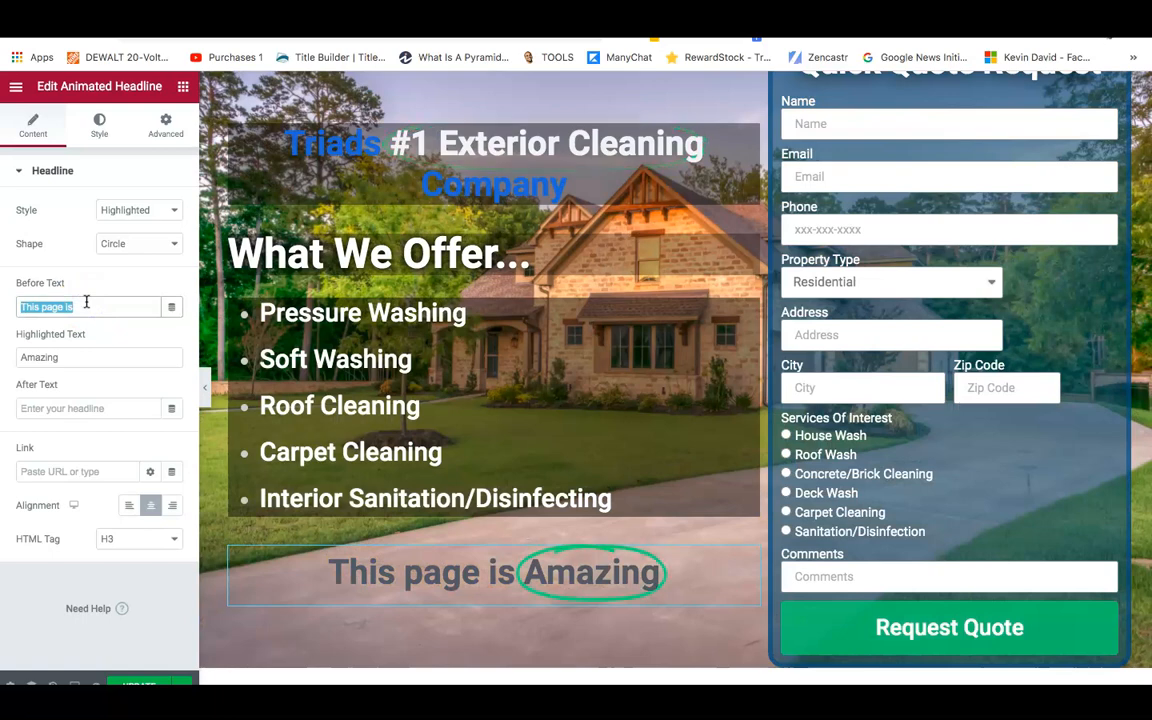
pyautogui.write('T')
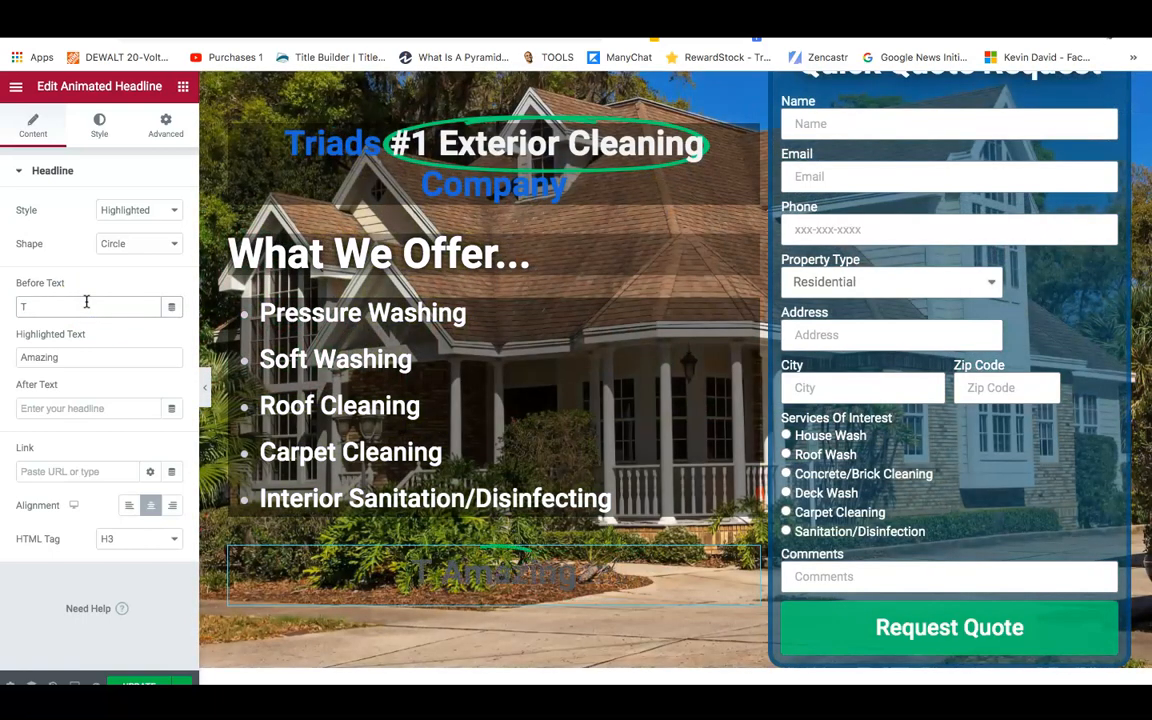
pyautogui.write('ext')
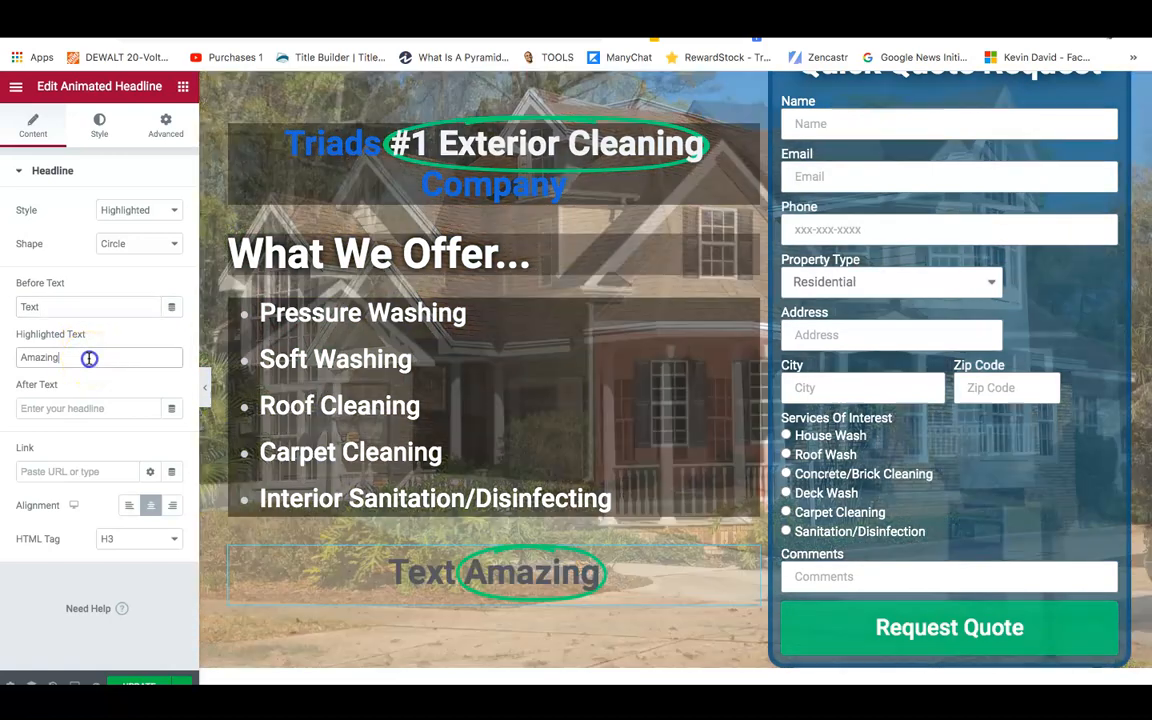
pyautogui.doubleClick(89, 358)
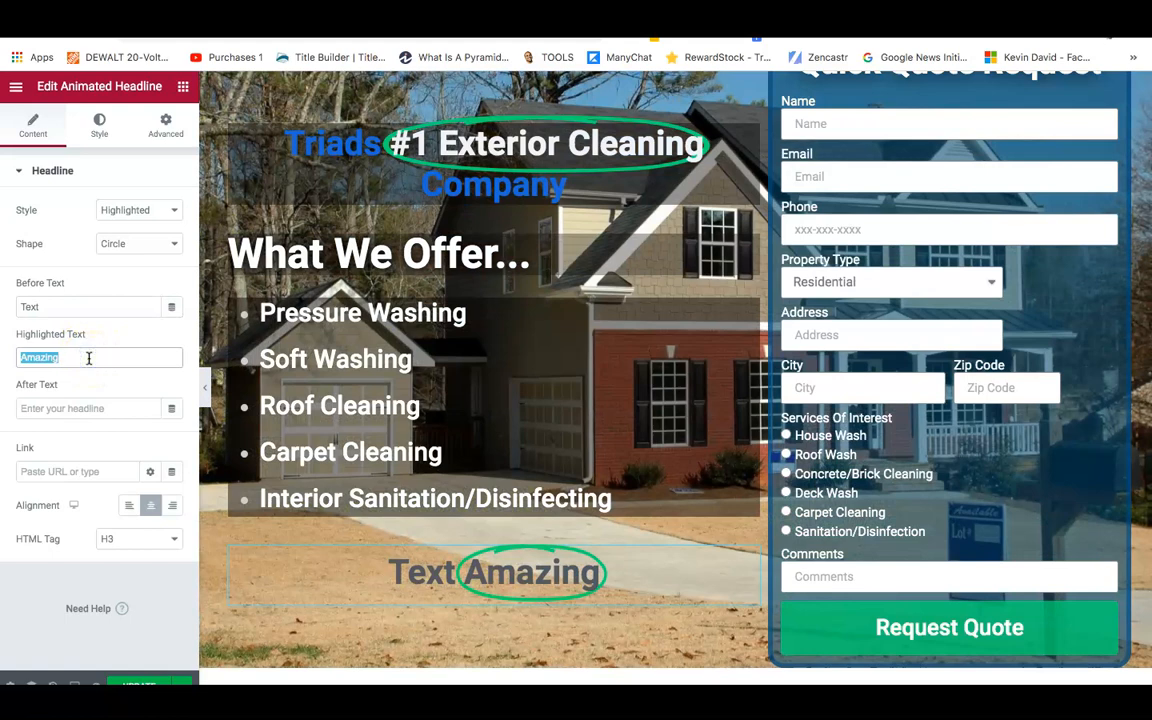
pyautogui.write('Iworks')
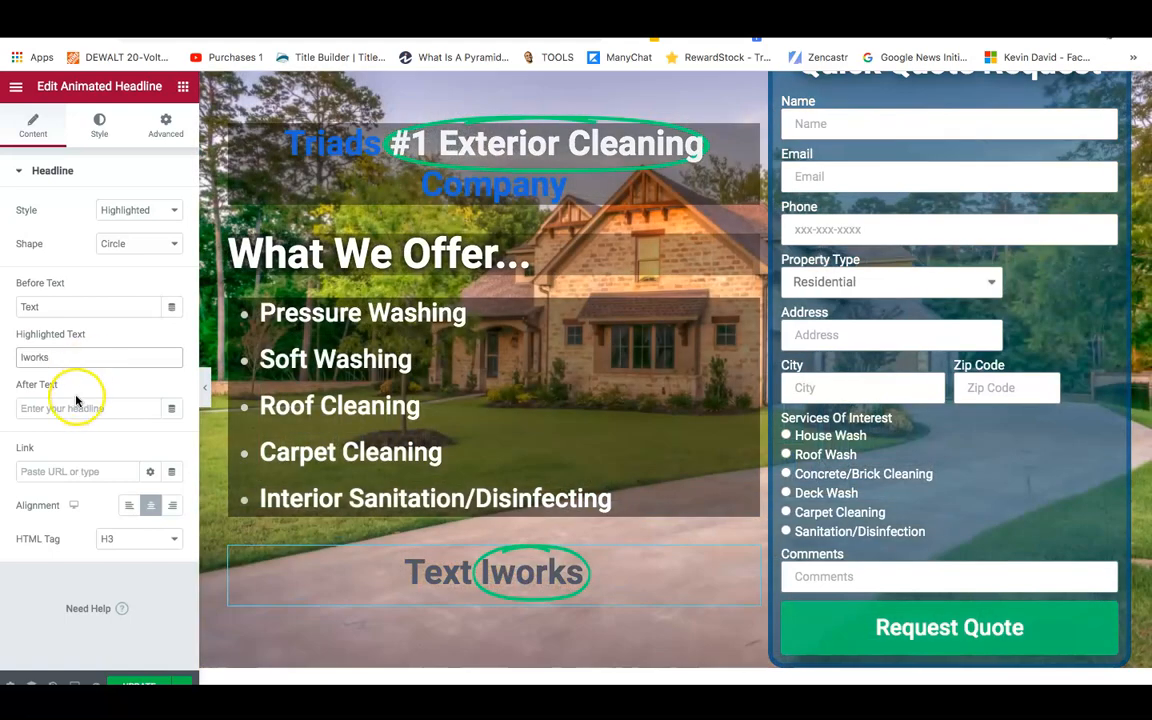
pyautogui.click(73, 413)
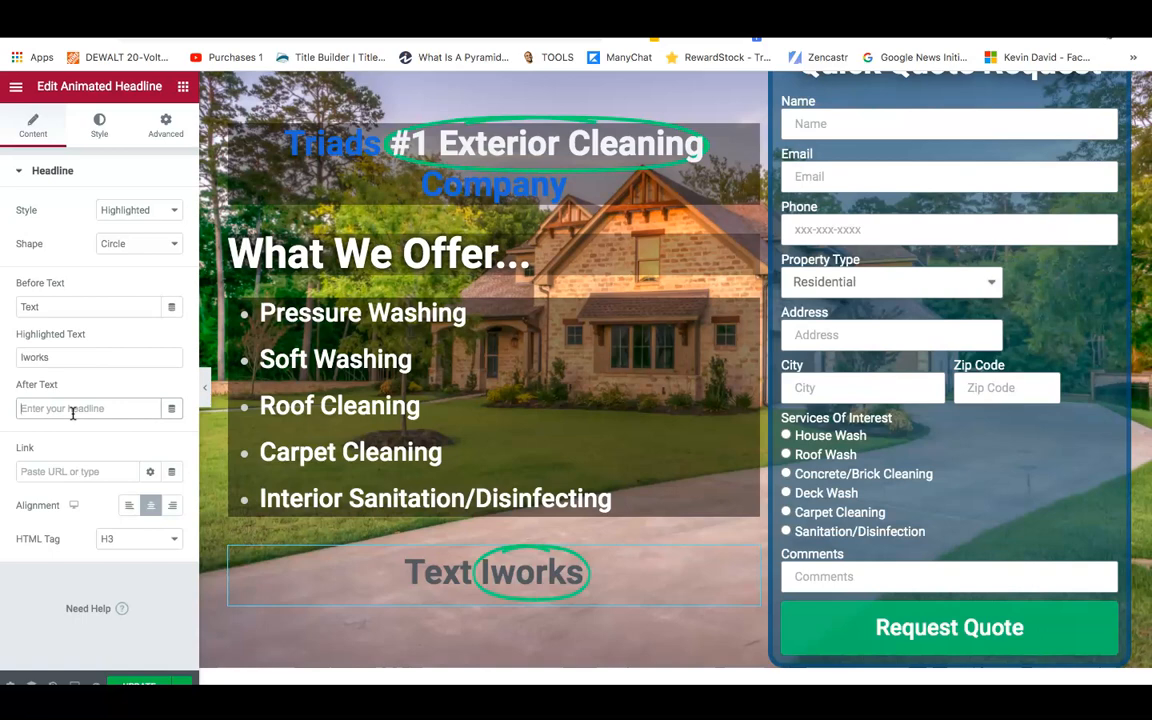
pyautogui.click(72, 410)
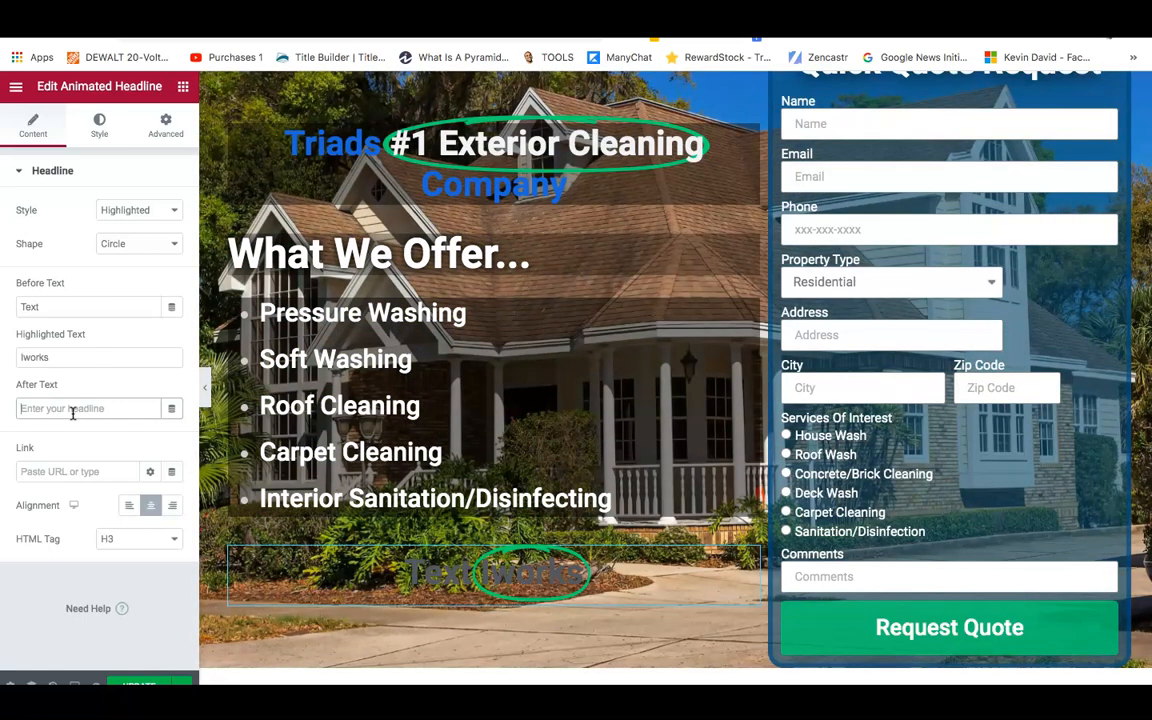
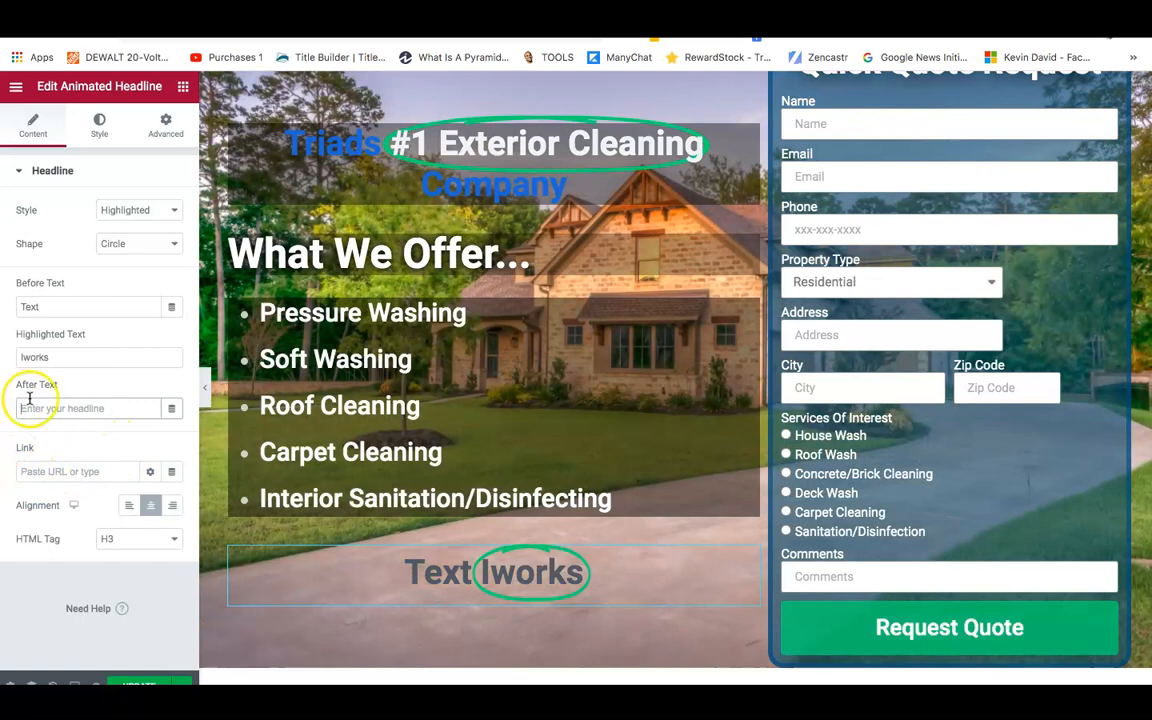
# Enter '627-94 For a Special Coupon' as the animated headline's After Text.
pyautogui.click(70, 409)
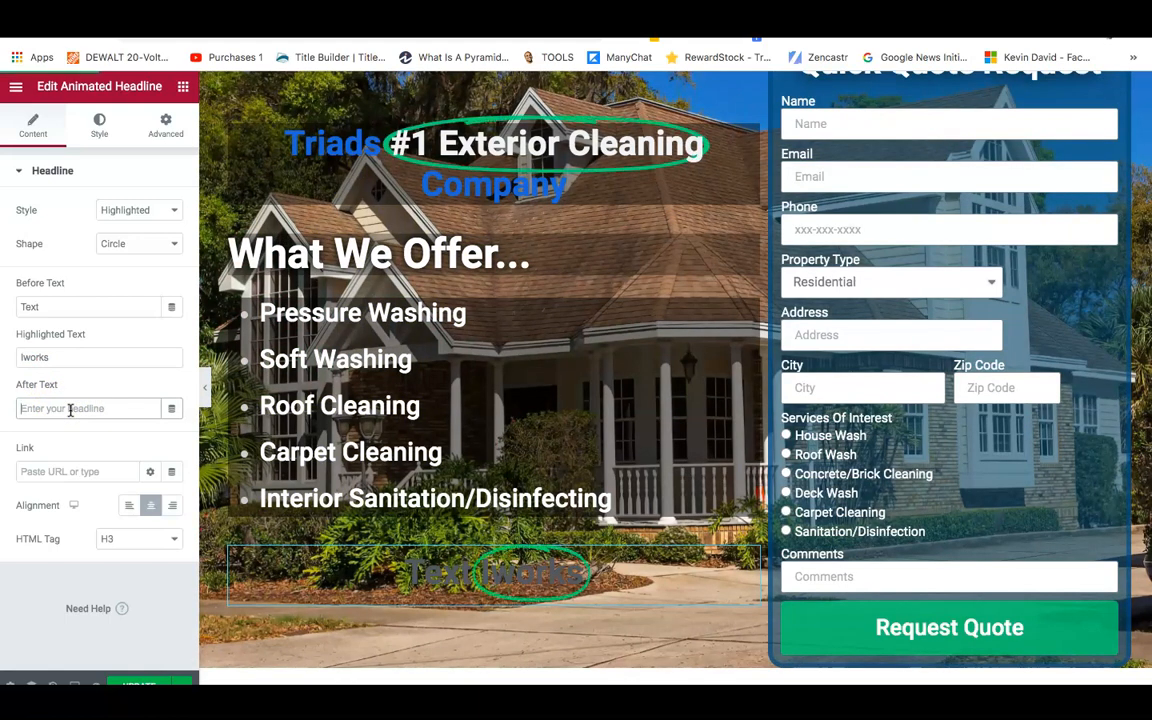
pyautogui.write('27')
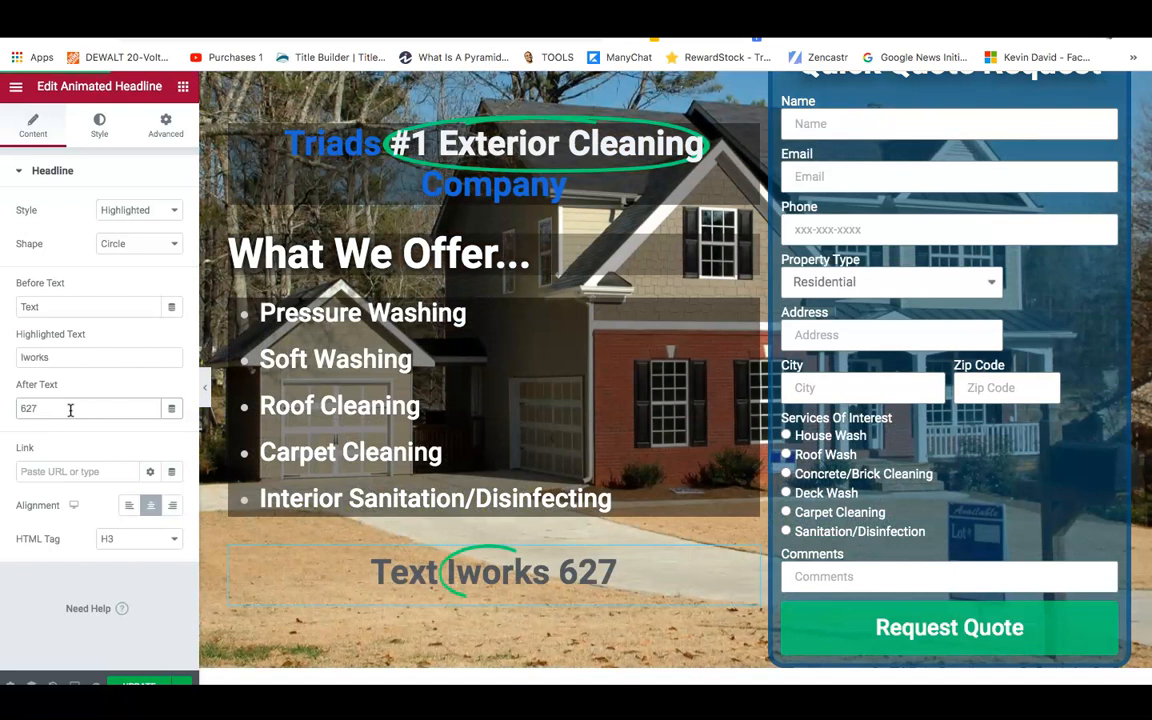
pyautogui.write('-94')
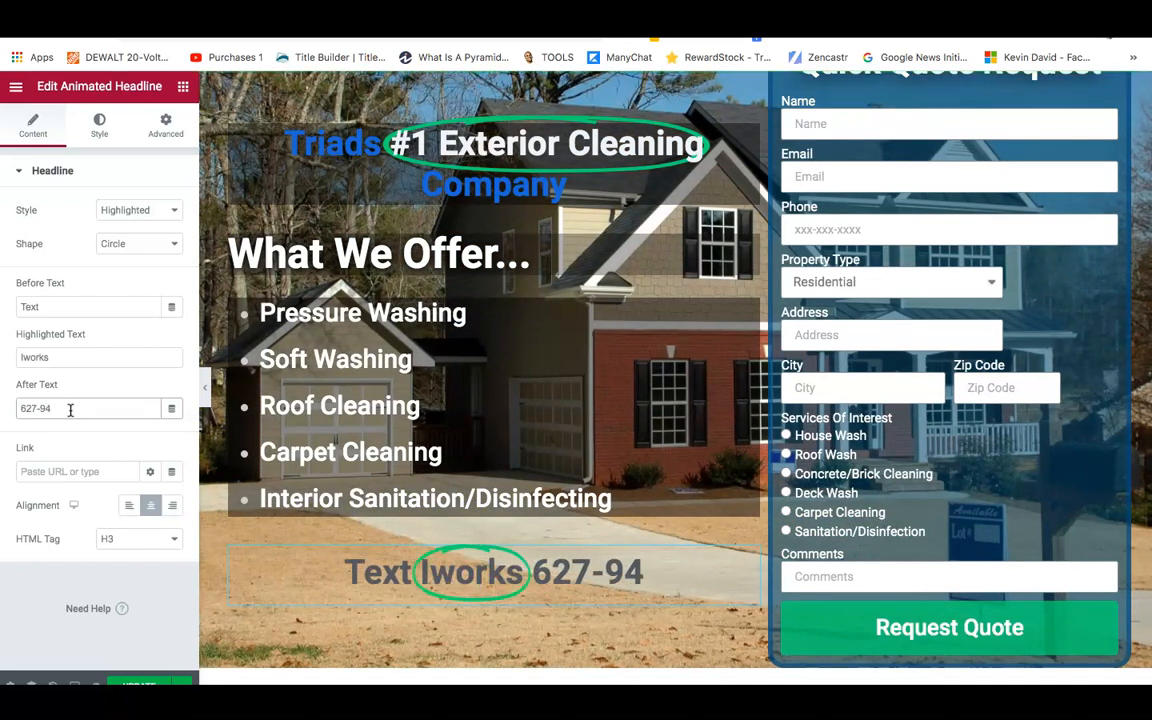
pyautogui.write(' For')
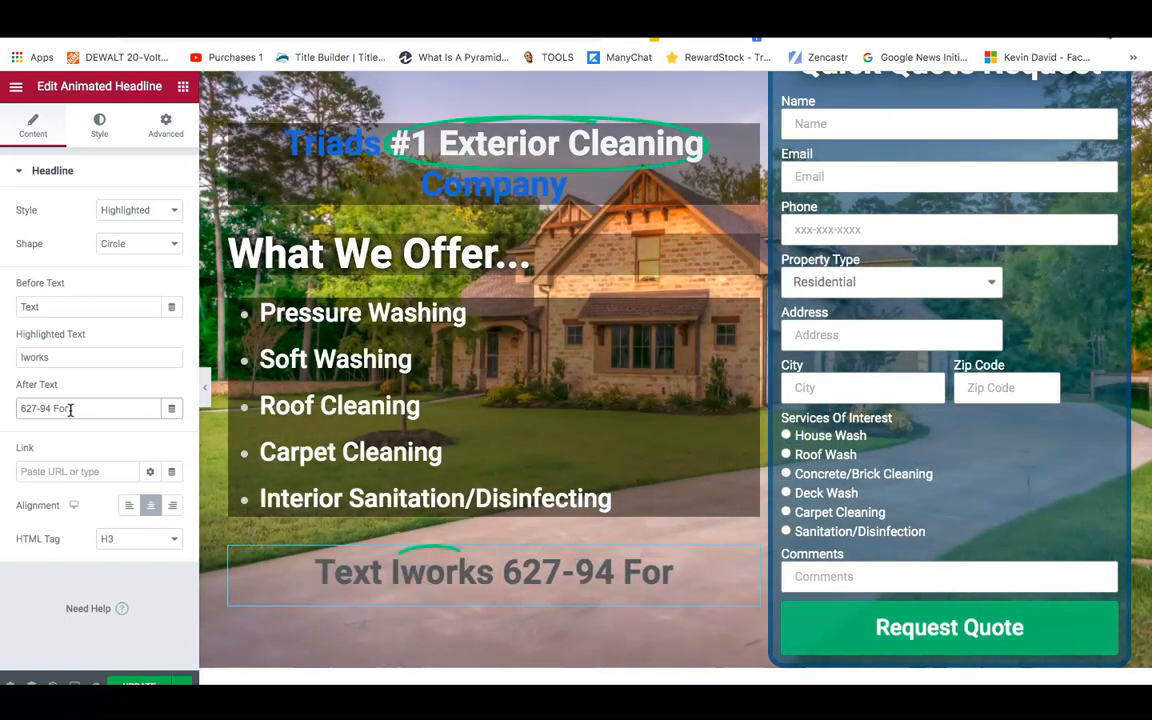
pyautogui.write(' a ')
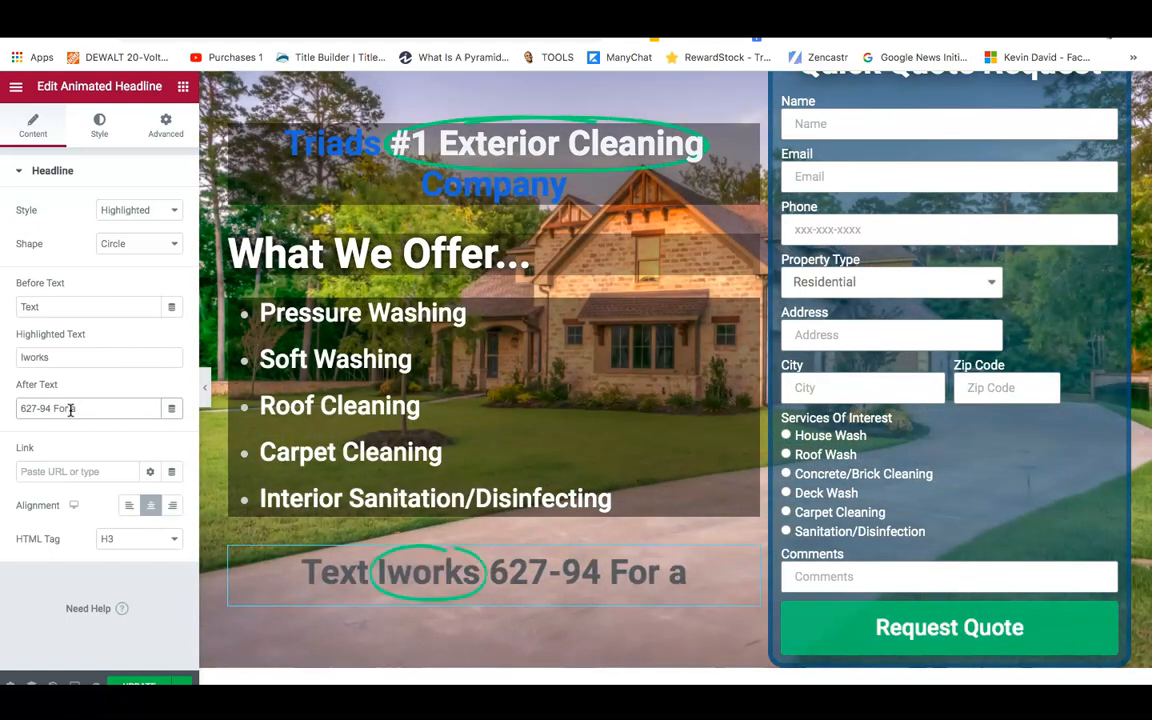
pyautogui.write('Spe')
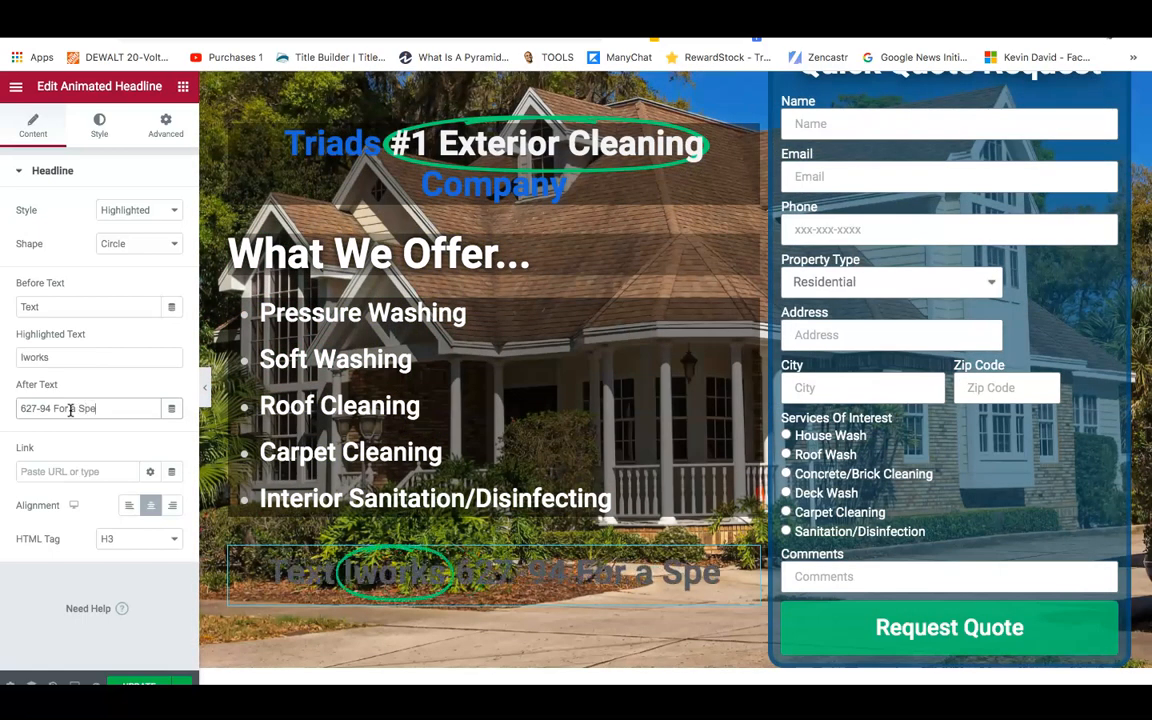
pyautogui.write('cial Co')
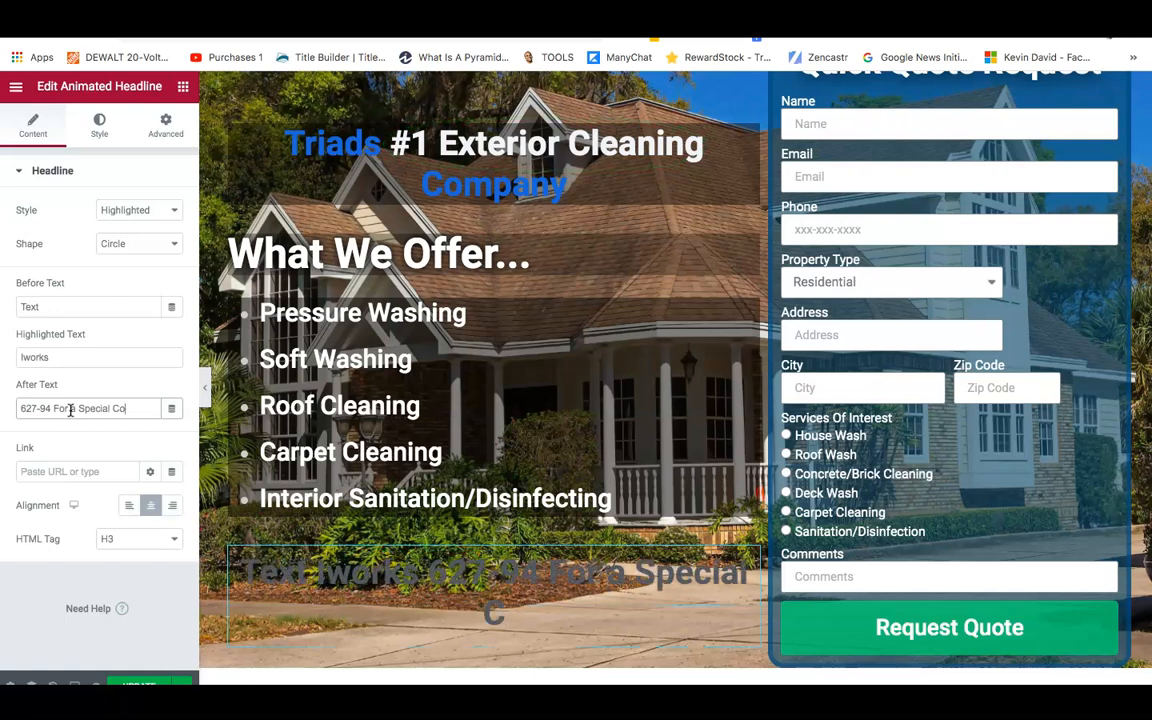
pyautogui.write('upon')
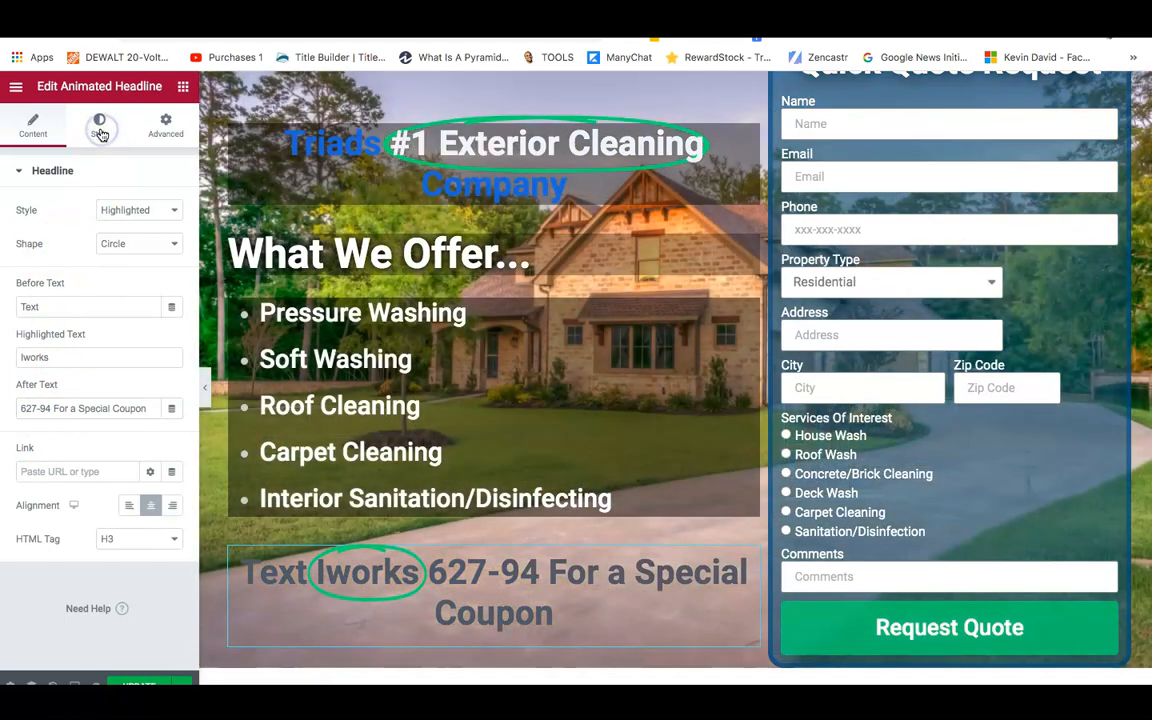
# Set the headline's text colour to near-white #FBFCFC.
pyautogui.click(100, 127)
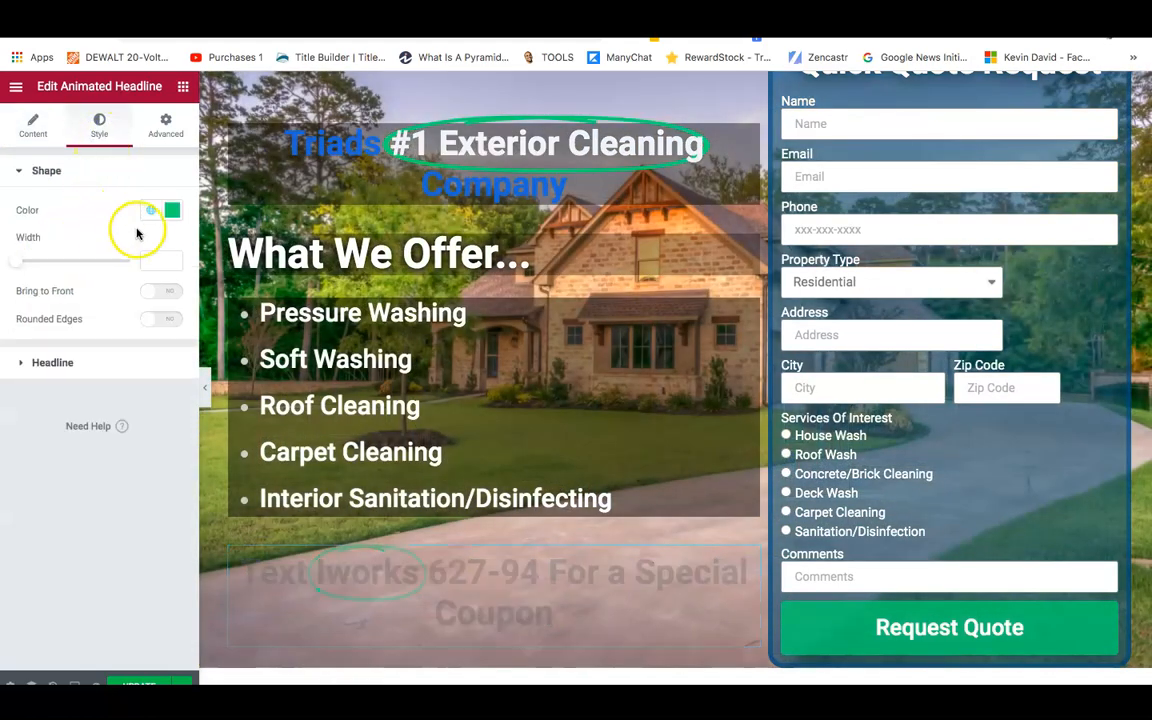
pyautogui.click(100, 364)
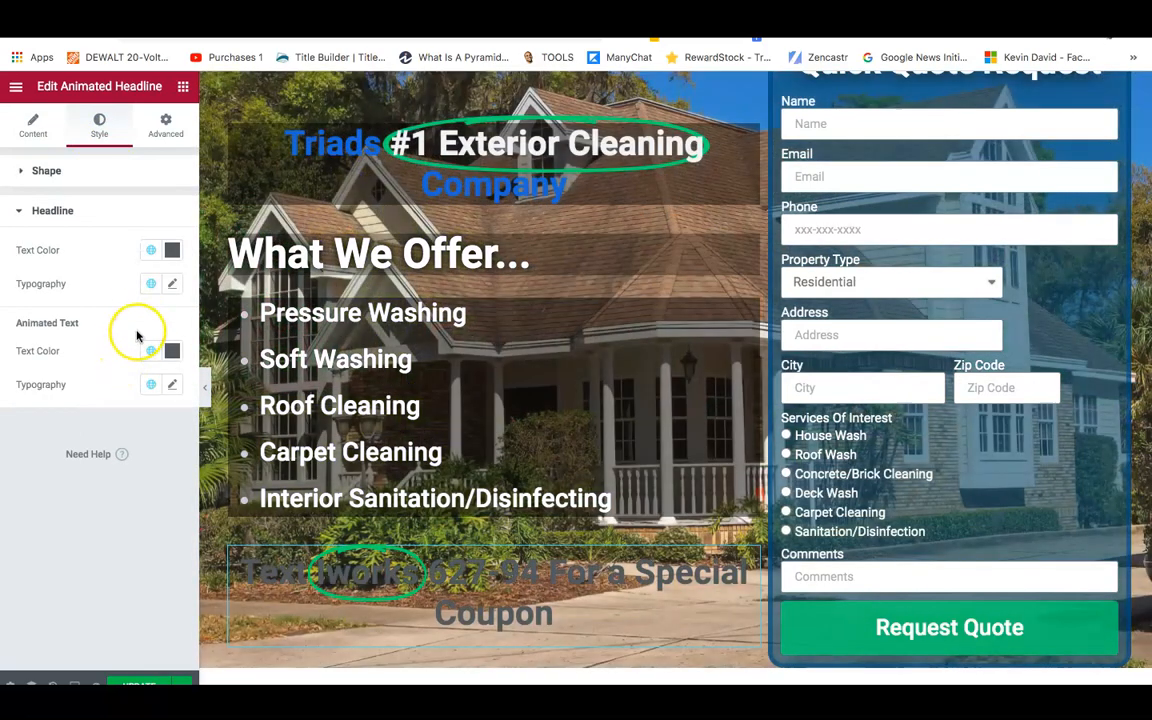
pyautogui.click(172, 251)
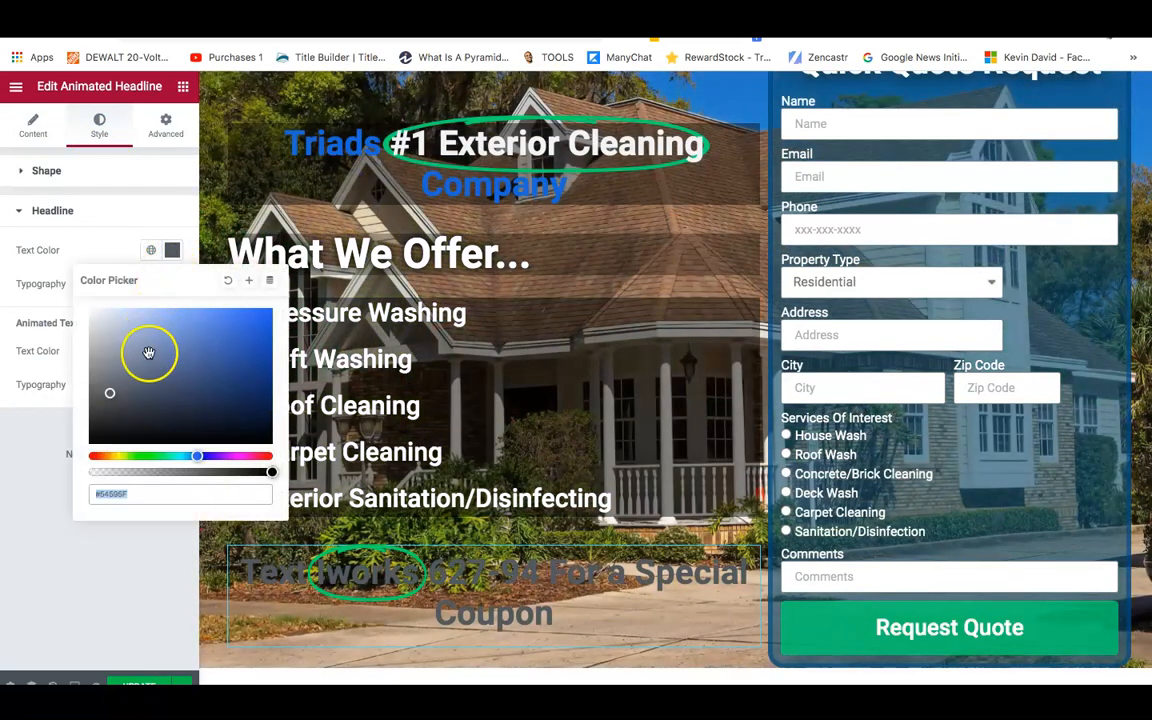
pyautogui.moveTo(110, 393); pyautogui.dragTo(89, 311)
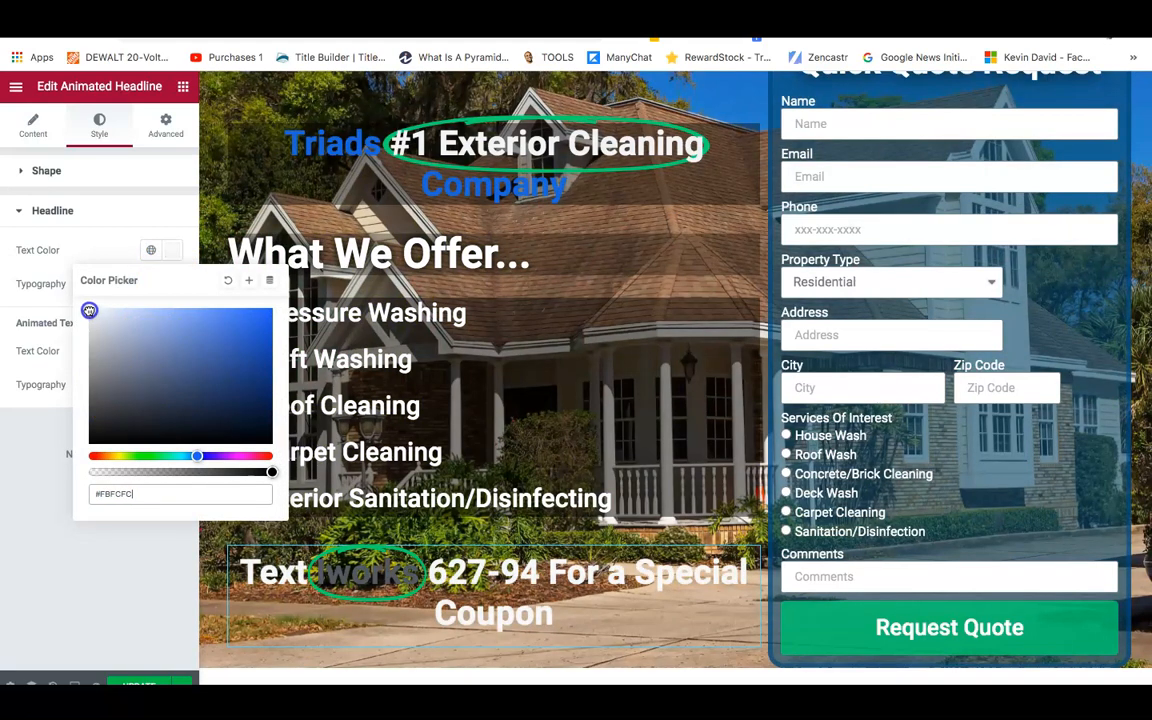
pyautogui.click(14, 435)
# Make the highlighted word Iworks bright red, #DD100D.
pyautogui.click(172, 352)
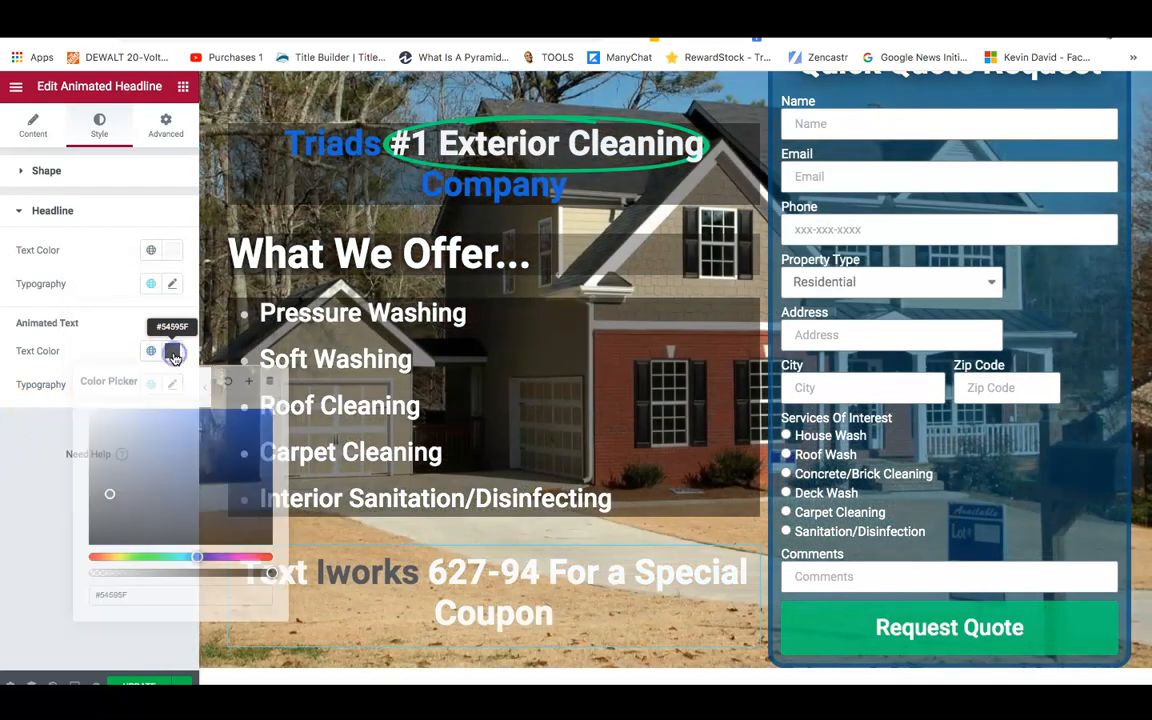
pyautogui.moveTo(175, 560); pyautogui.dragTo(89, 561)
pyautogui.moveTo(221, 429); pyautogui.dragTo(262, 427)
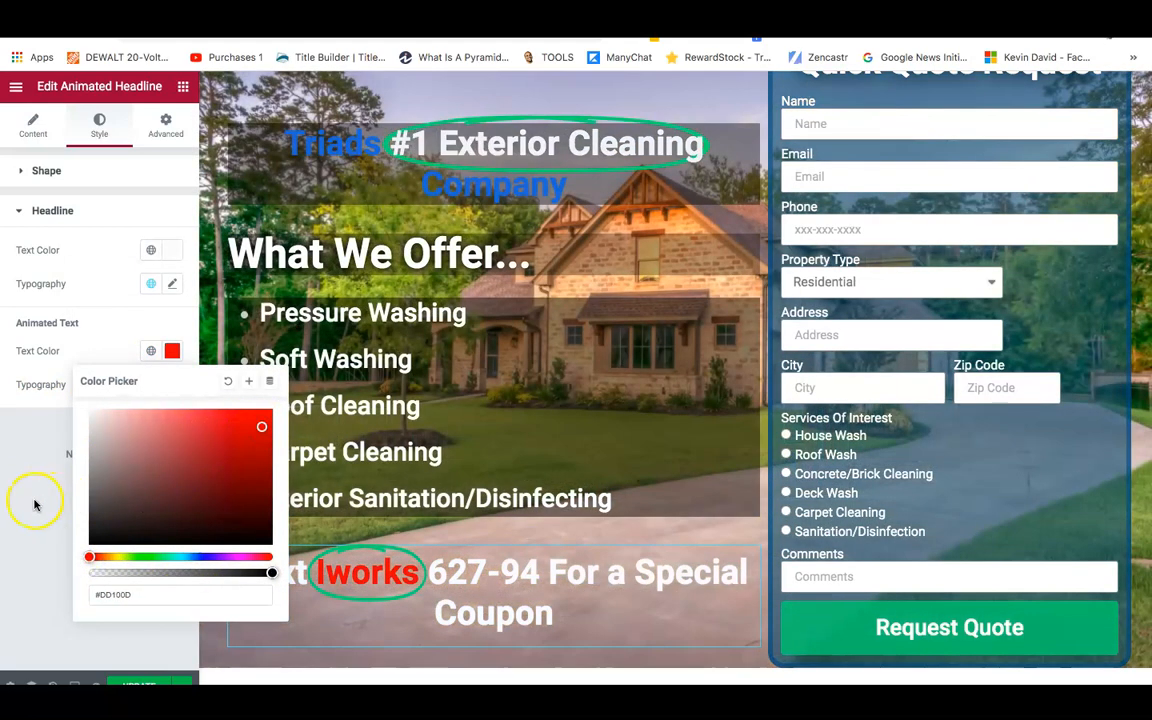
pyautogui.click(34, 503)
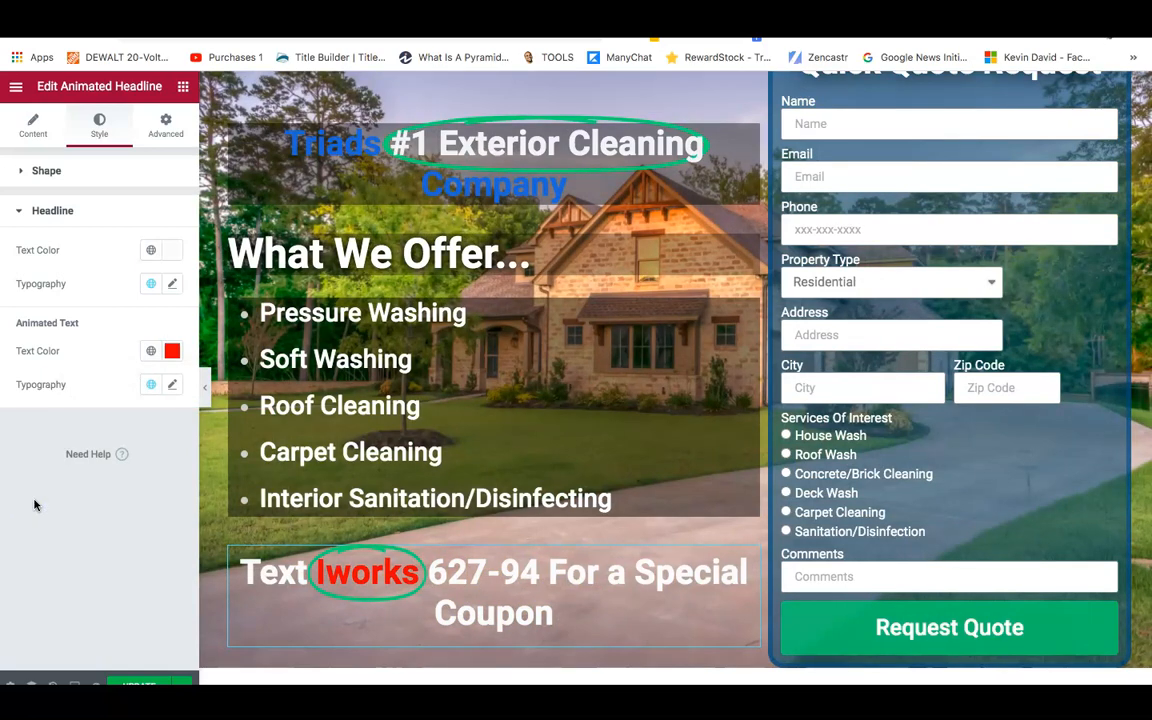
pyautogui.click(38, 126)
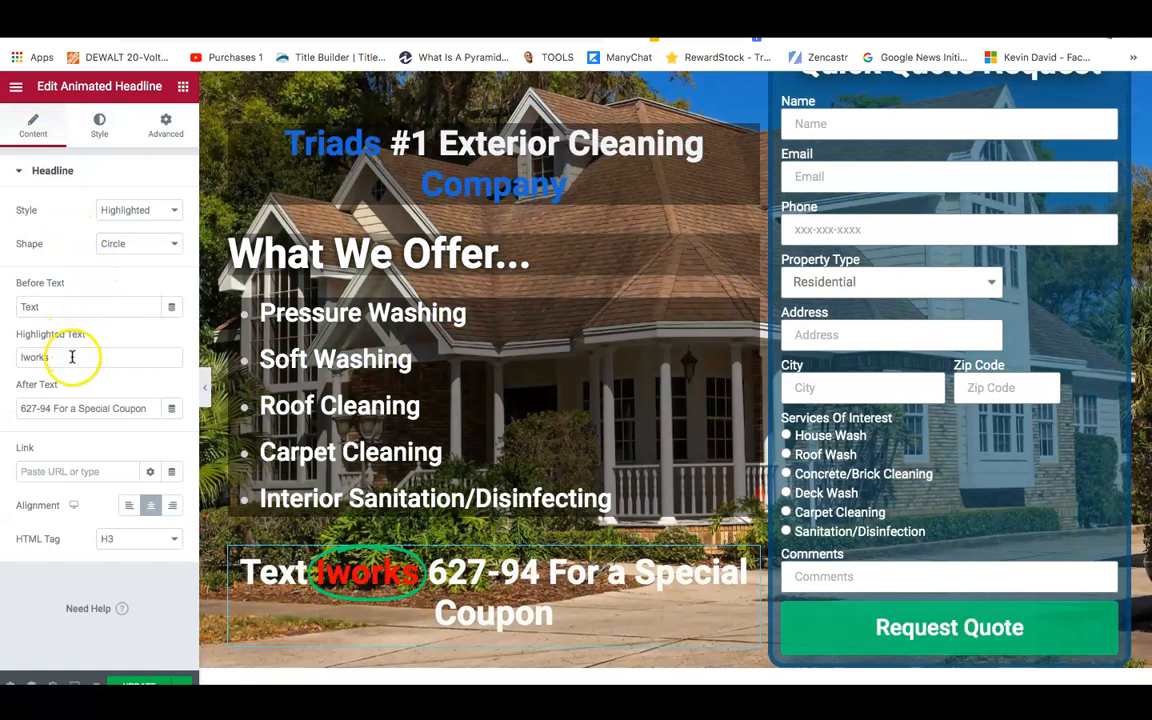
# Change the After Text to 'to 627-94 For a Special Coupon!'.
pyautogui.click(21, 409)
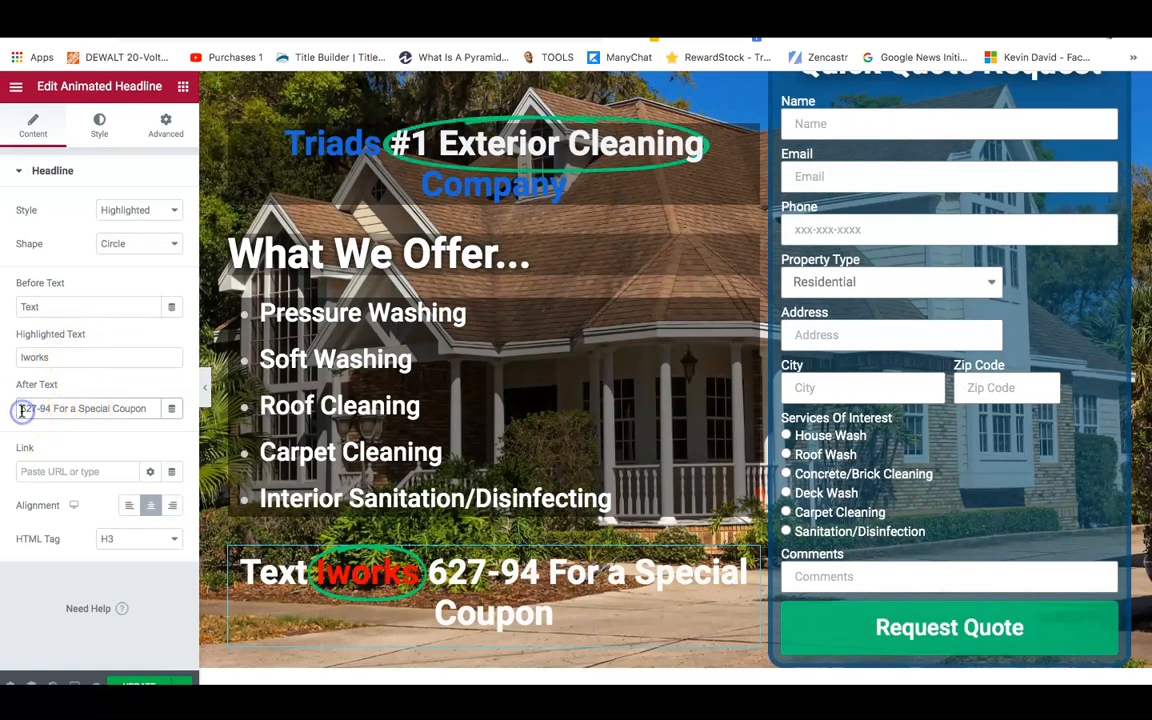
pyautogui.write('to')
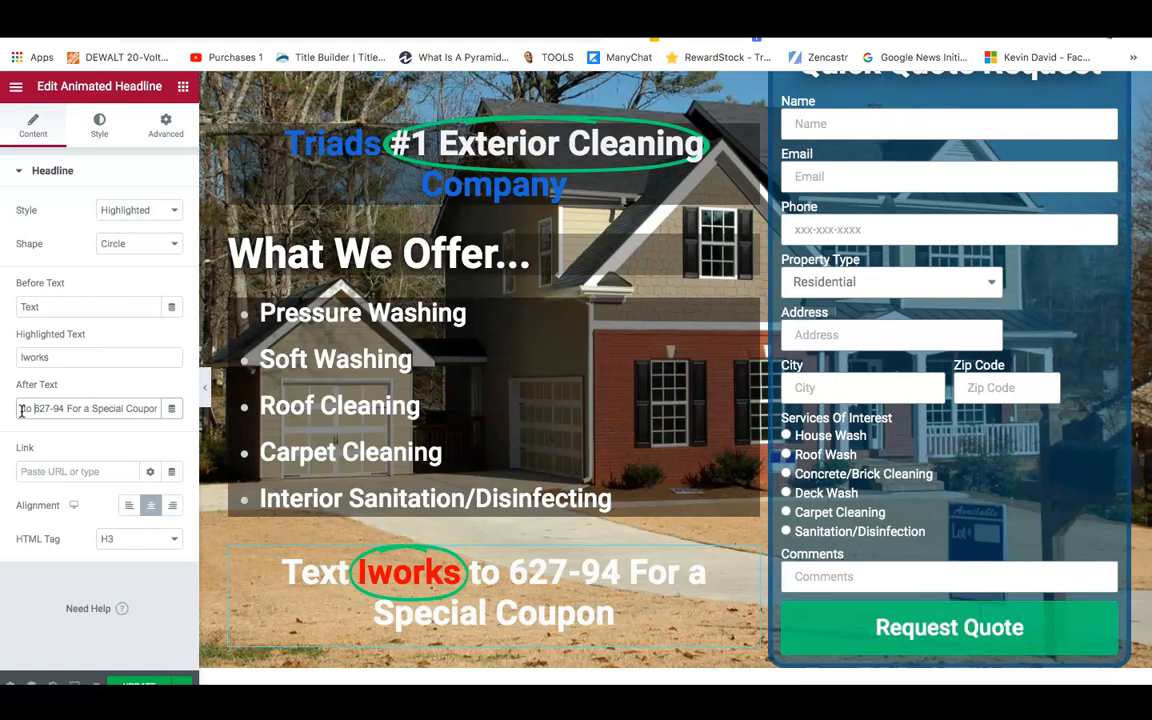
pyautogui.click(150, 408)
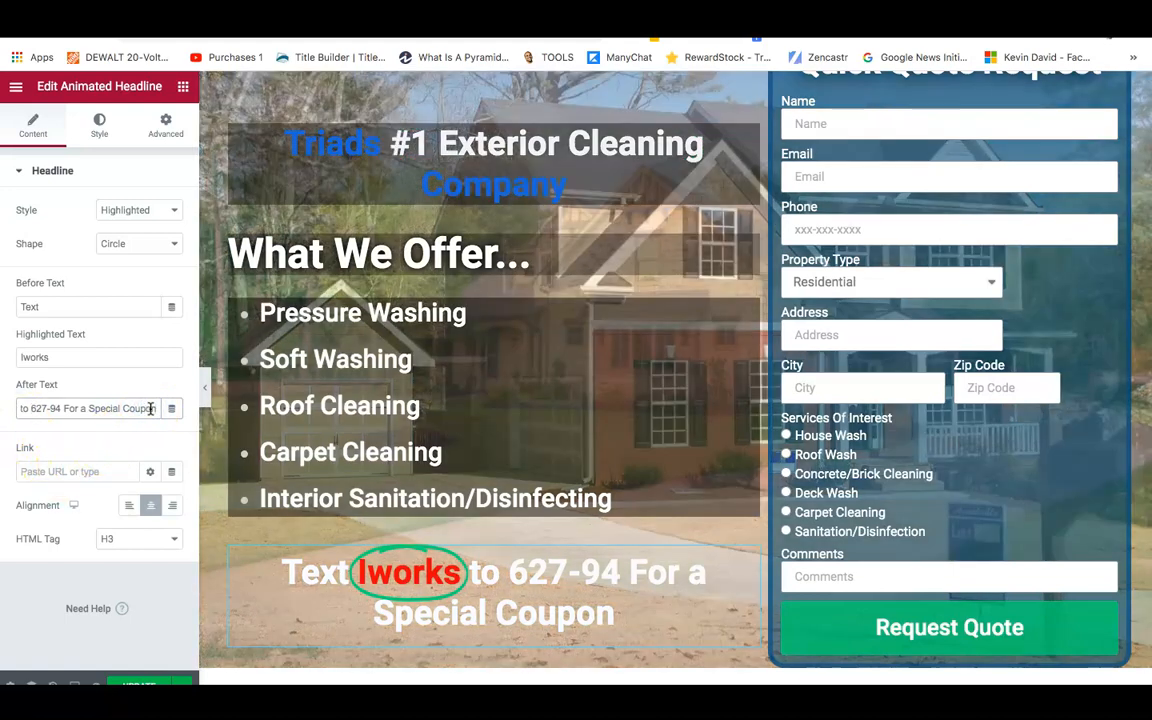
pyautogui.write('!')
pyautogui.click(28, 624)
# Give the headline a classic mostly transparent dark background, #02010126.
pyautogui.click(168, 131)
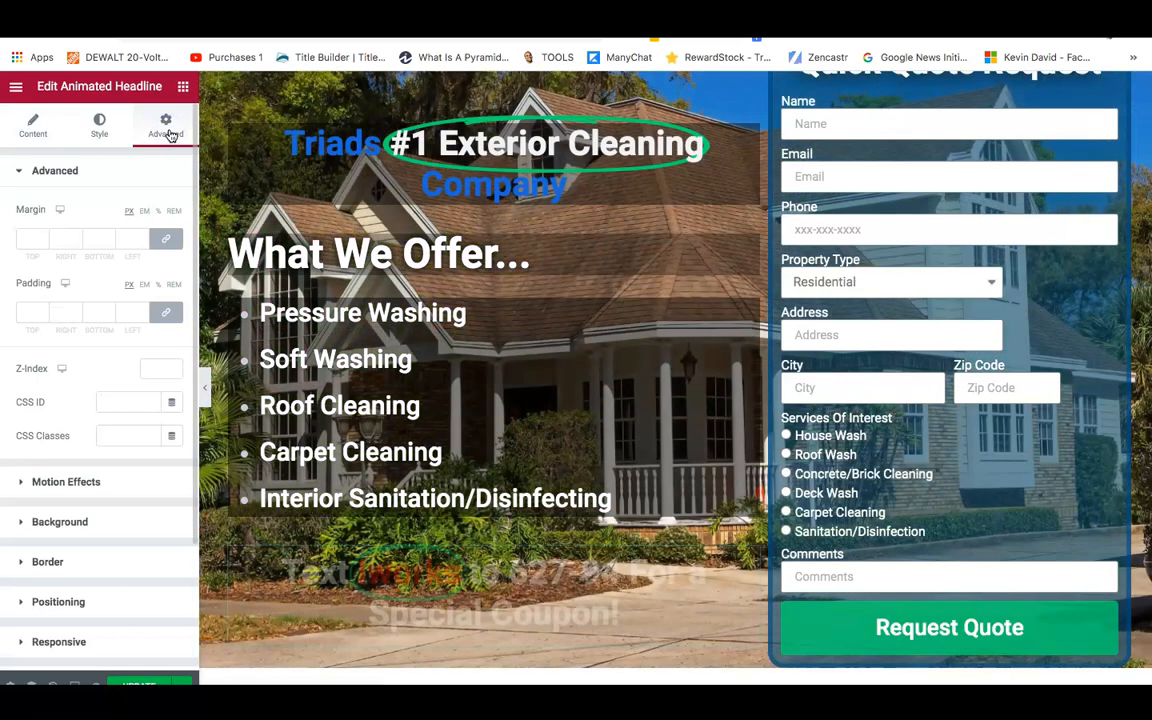
pyautogui.click(82, 521)
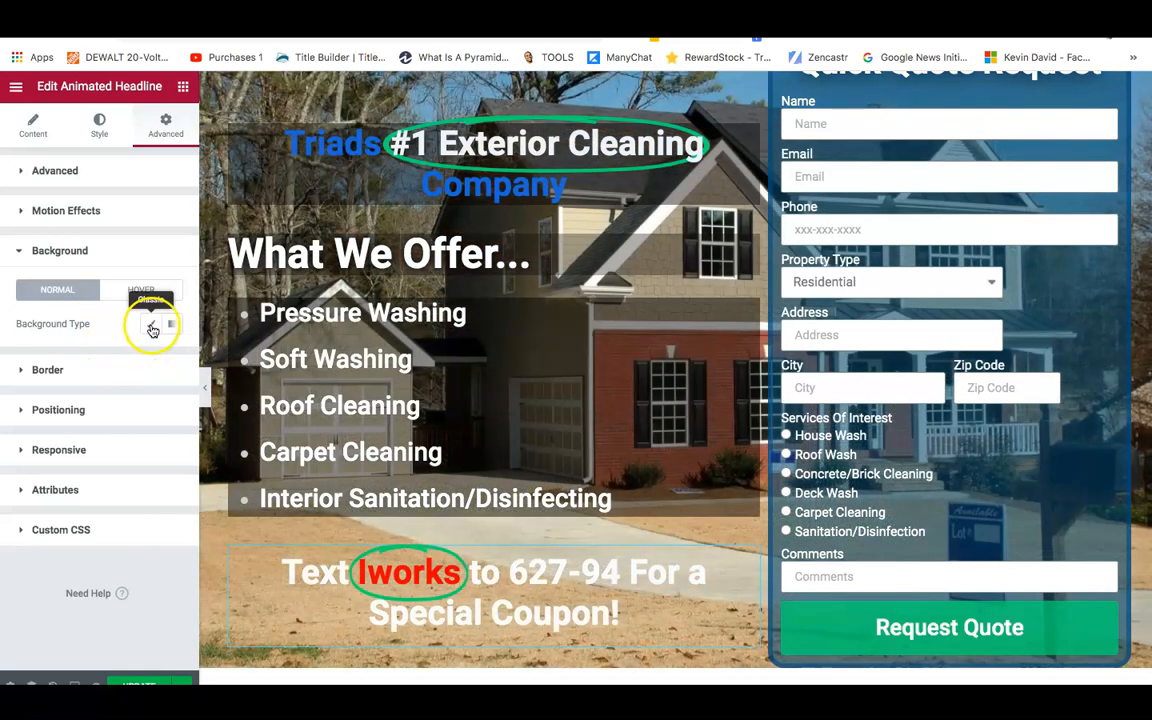
pyautogui.click(151, 326)
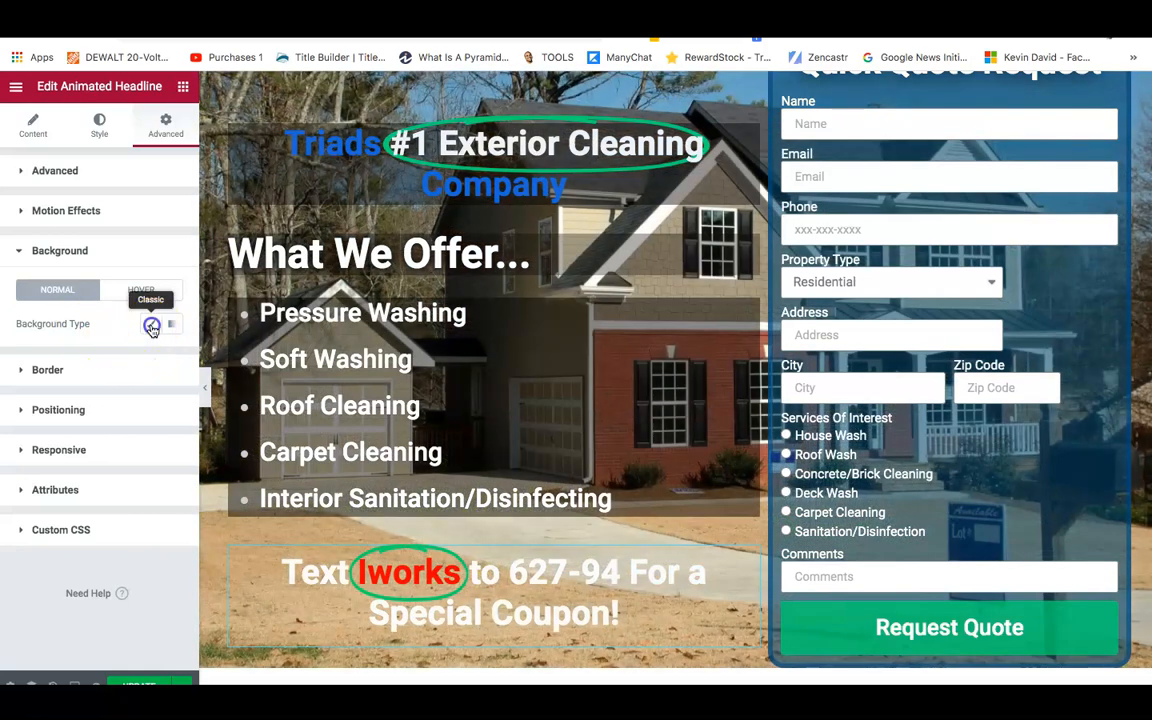
pyautogui.click(172, 357)
pyautogui.moveTo(265, 581); pyautogui.dragTo(118, 579)
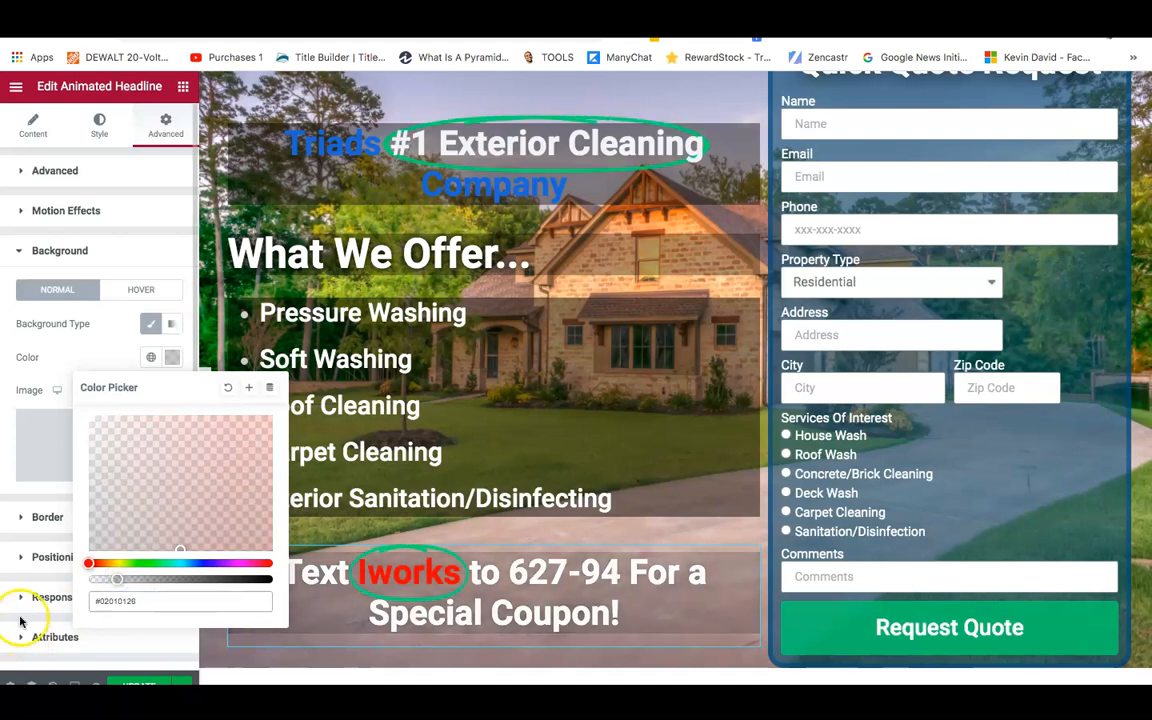
pyautogui.click(20, 621)
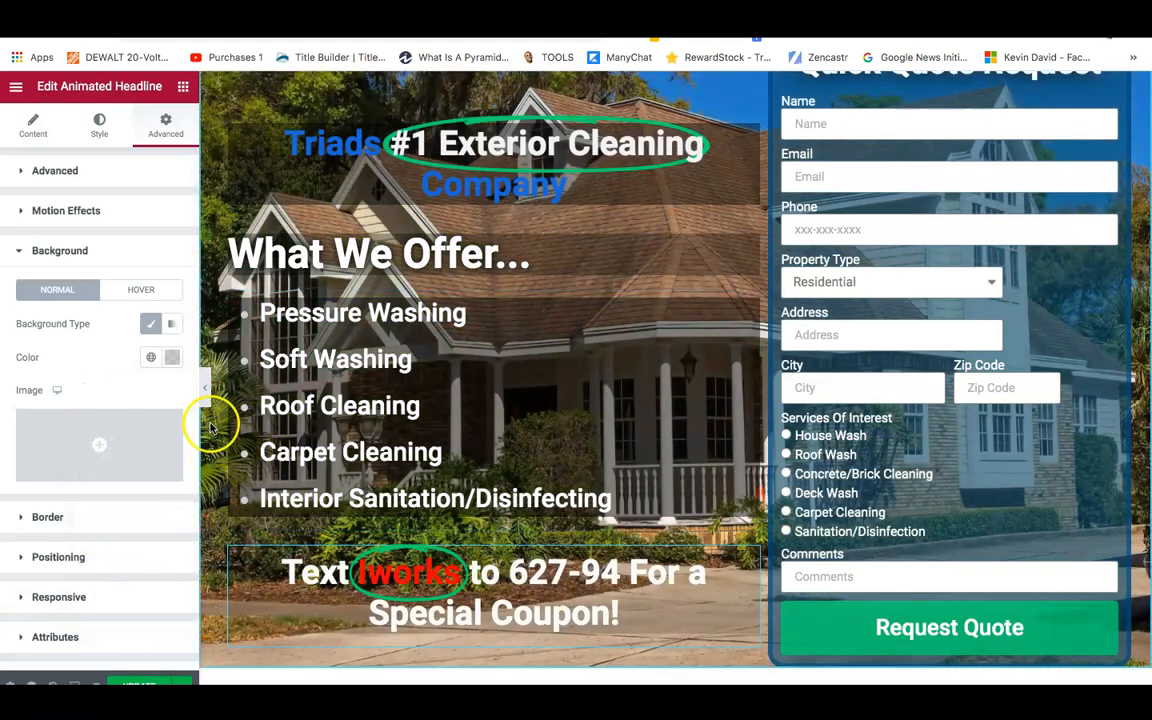
pyautogui.scroll(3, 211, 418)
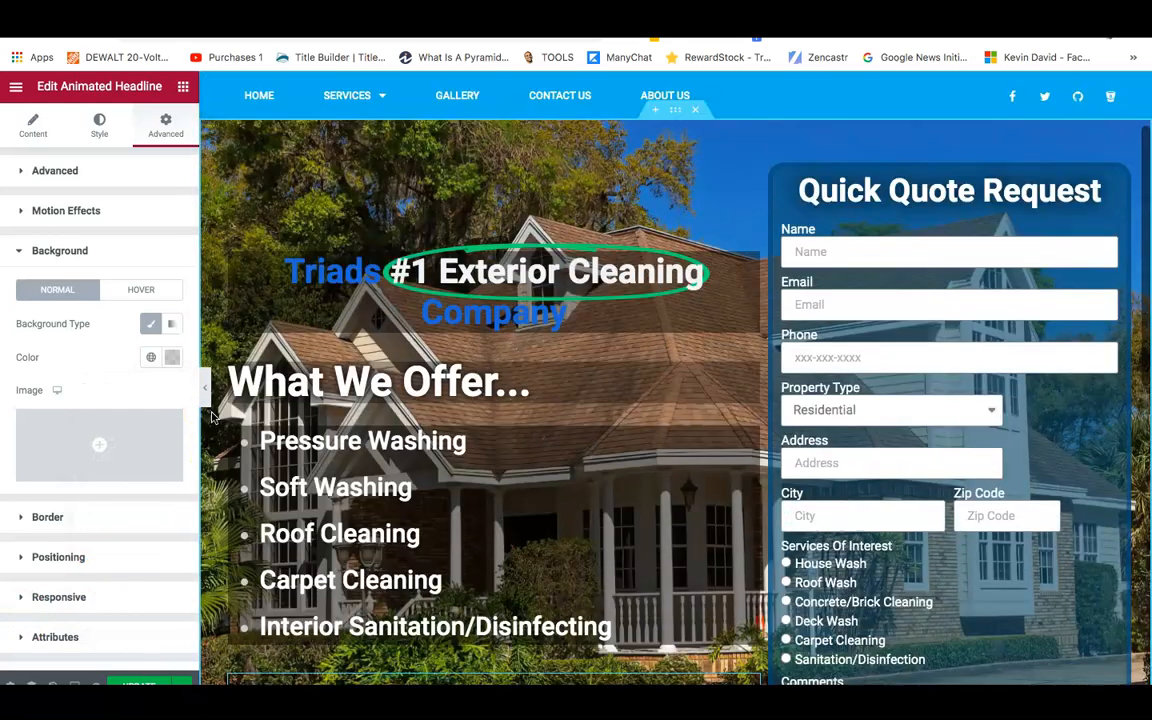
pyautogui.scroll(-3, 211, 418)
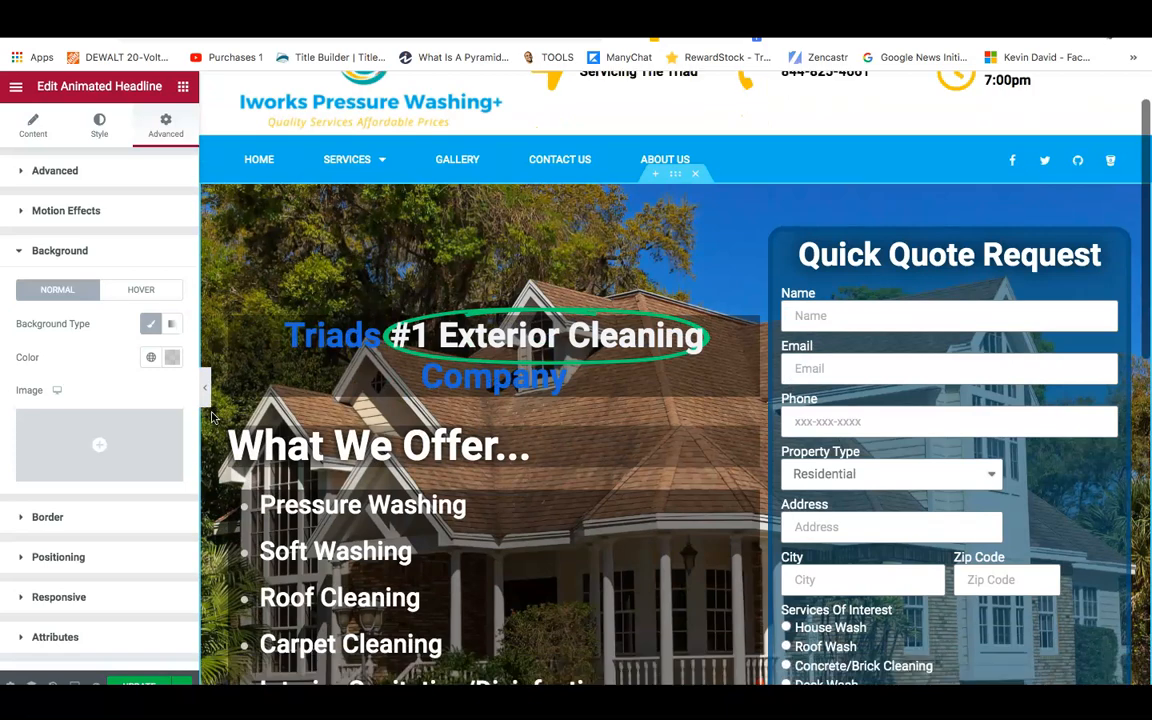
pyautogui.scroll(-1, 424, 527)
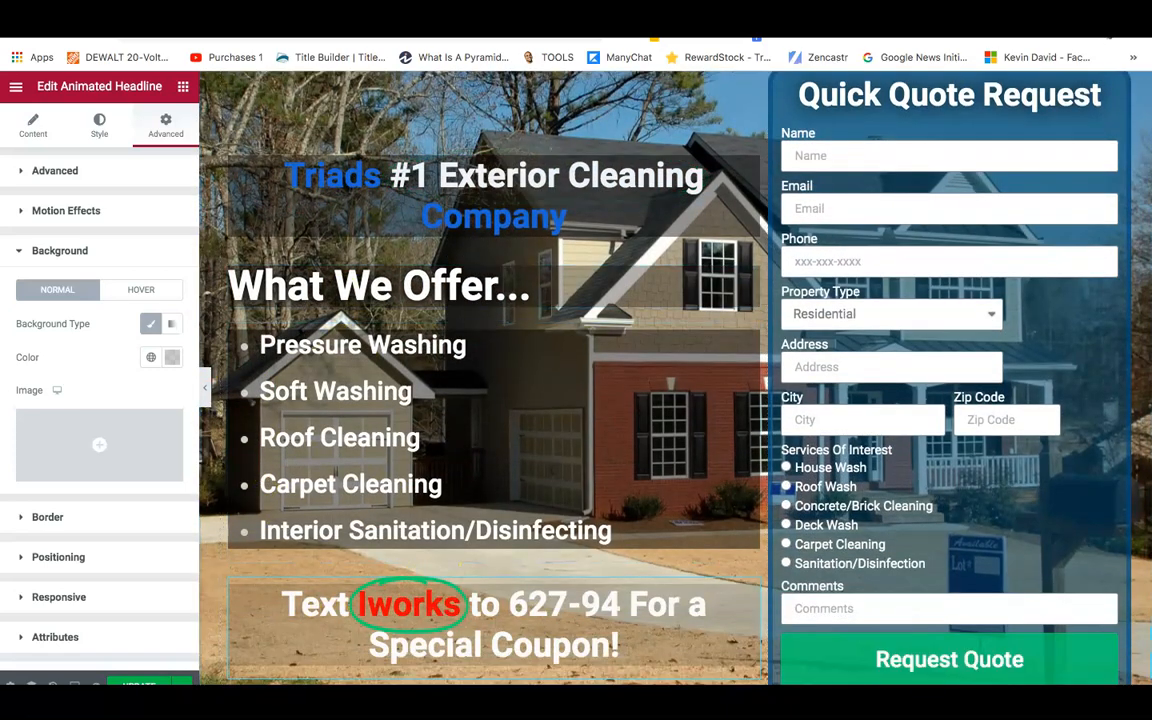
pyautogui.scroll(1, 632, 475)
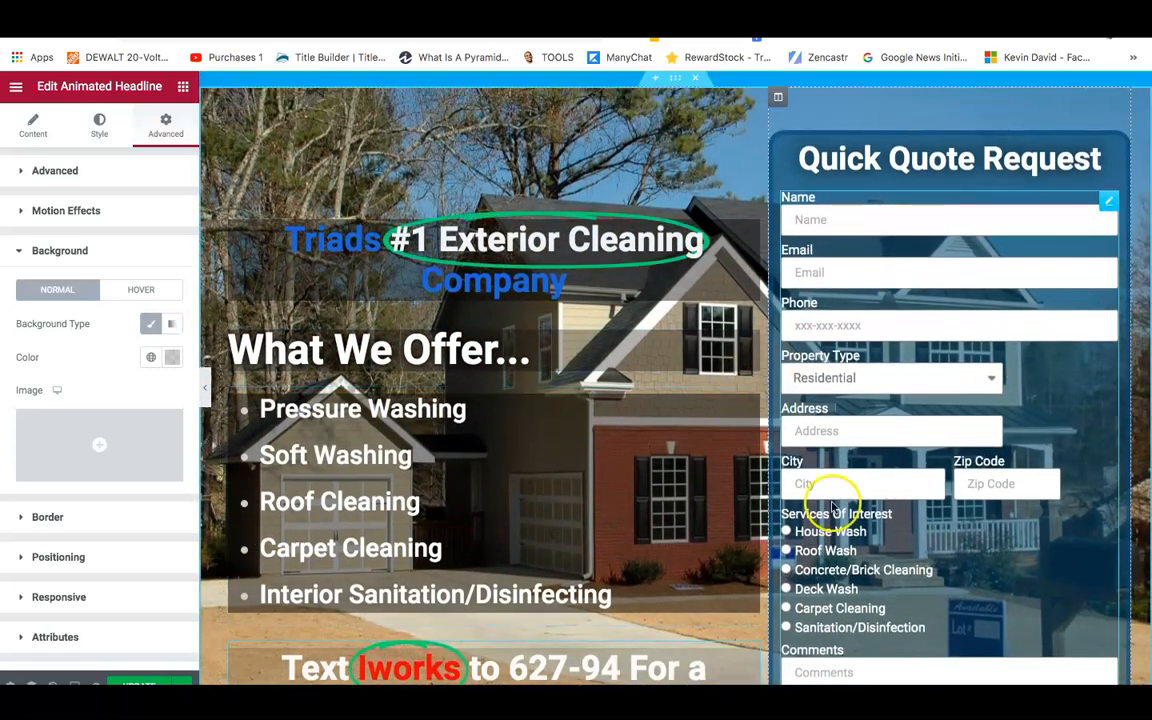
pyautogui.scroll(-2, 1008, 605)
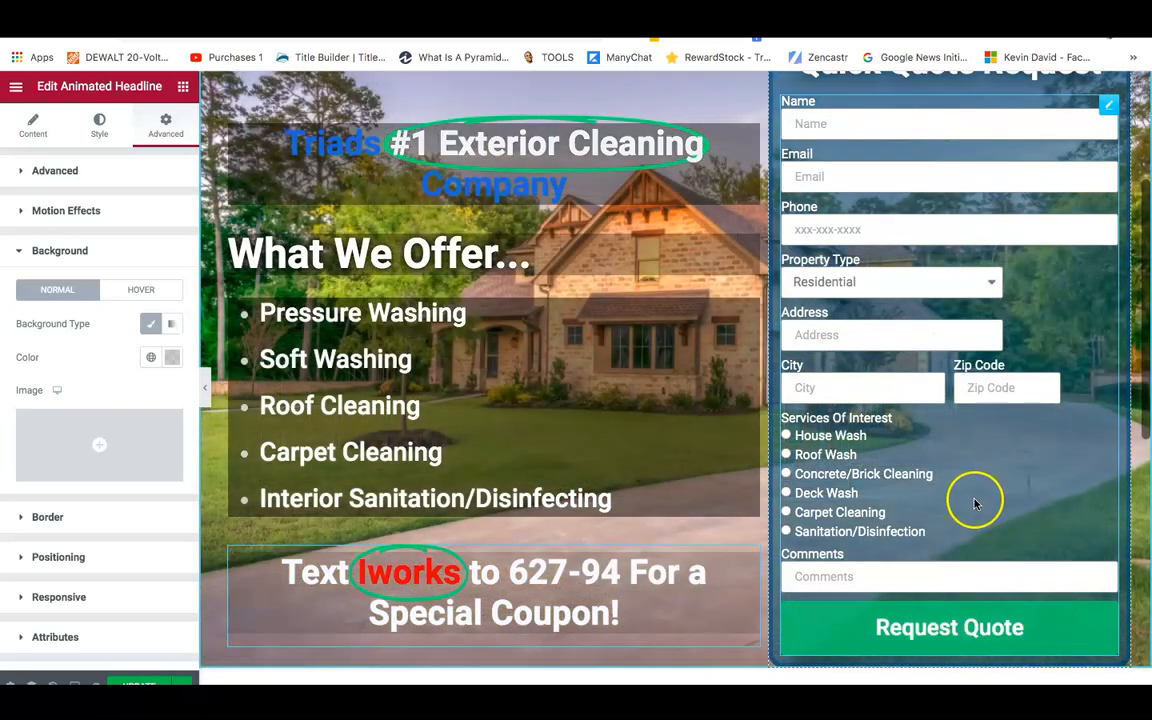
pyautogui.scroll(-1, 860, 410)
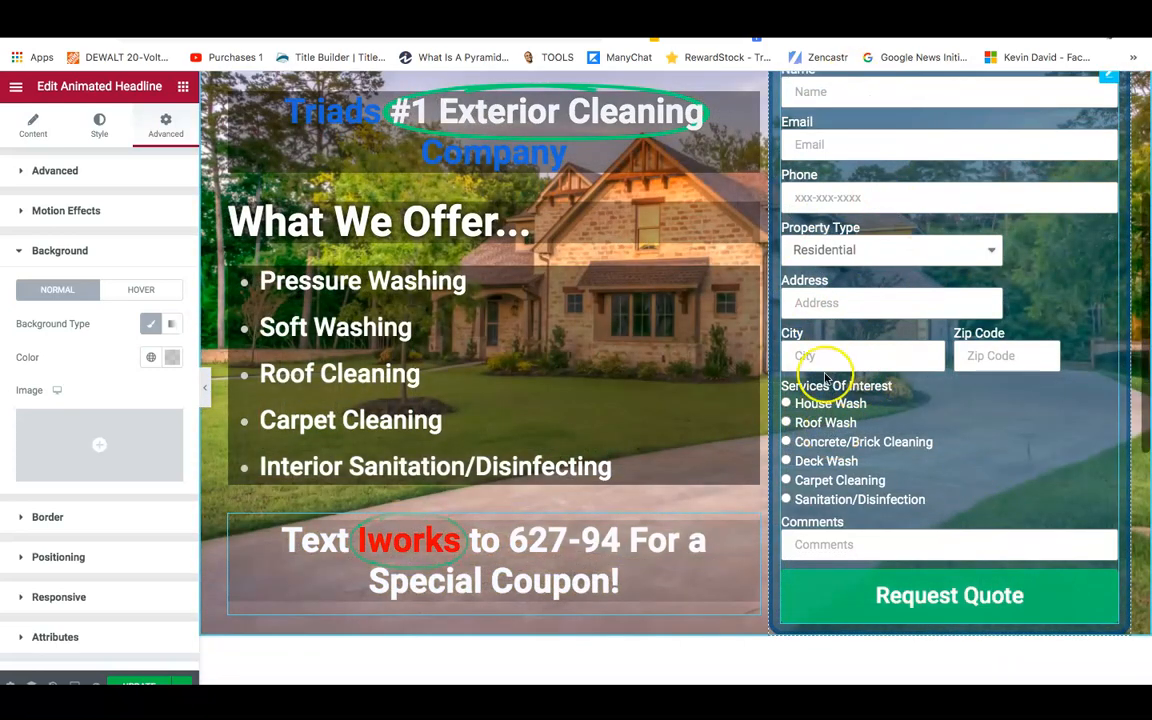
pyautogui.scroll(2, 840, 250)
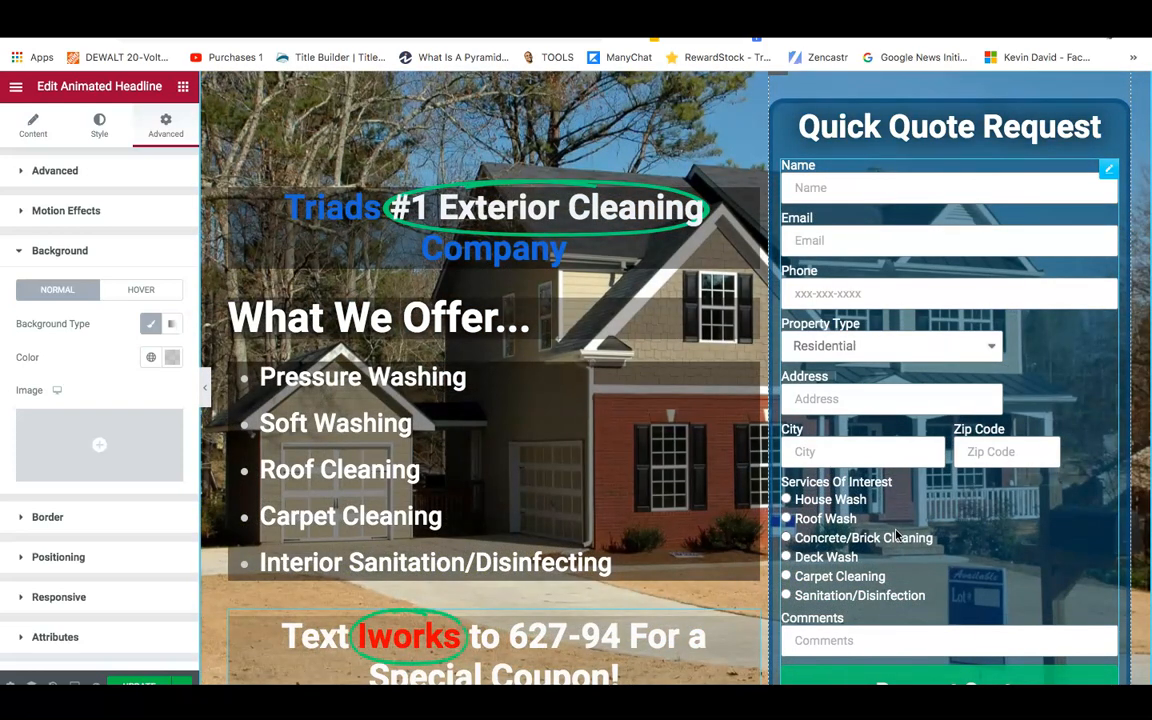
pyautogui.scroll(-3, 896, 535)
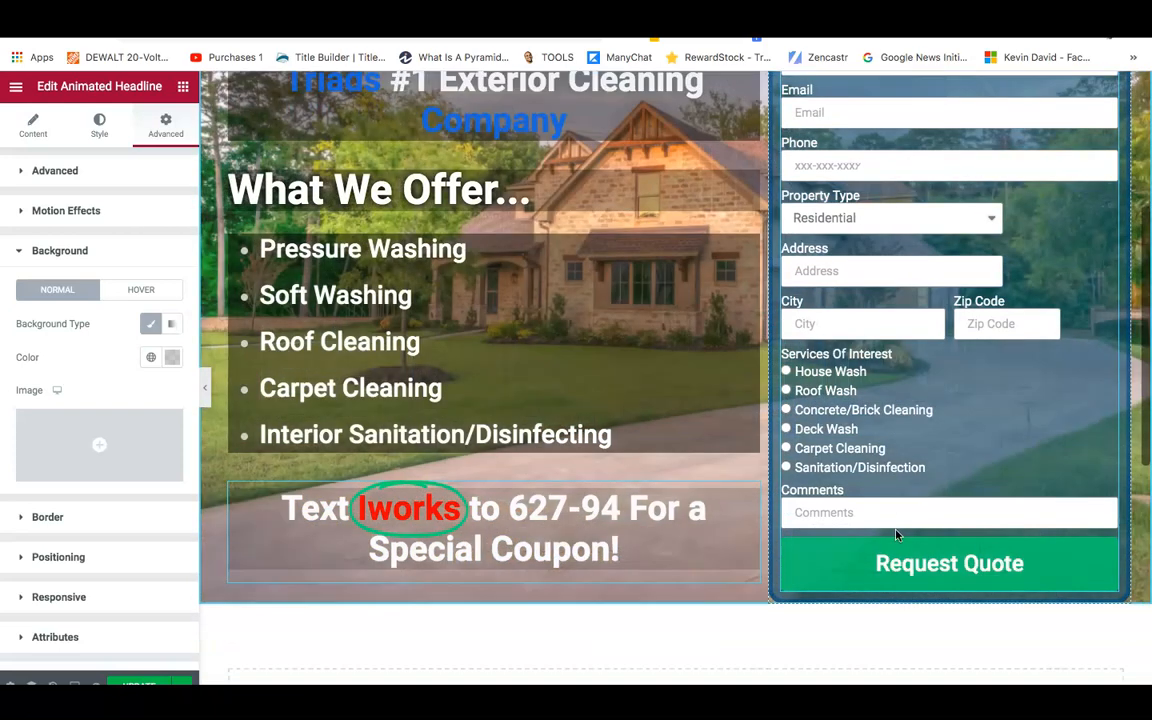
pyautogui.scroll(-1, 896, 535)
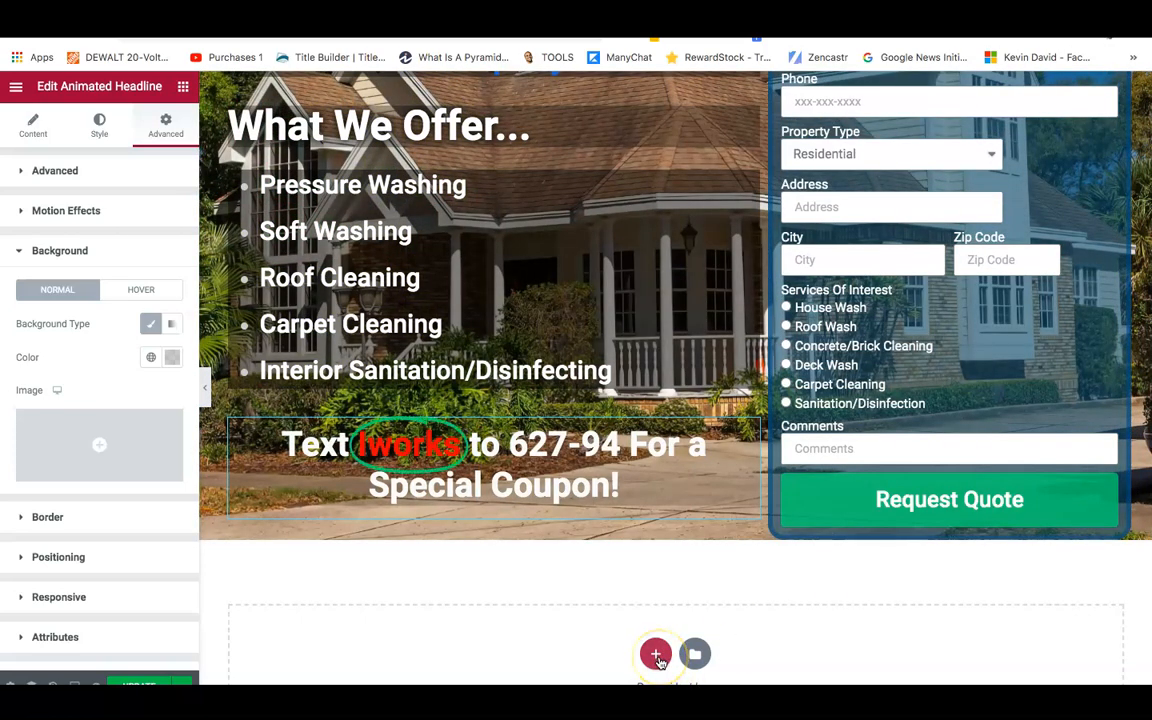
# Add a one-column section below the hero with a classic dark blue #0A4460 background.
pyautogui.click(656, 656)
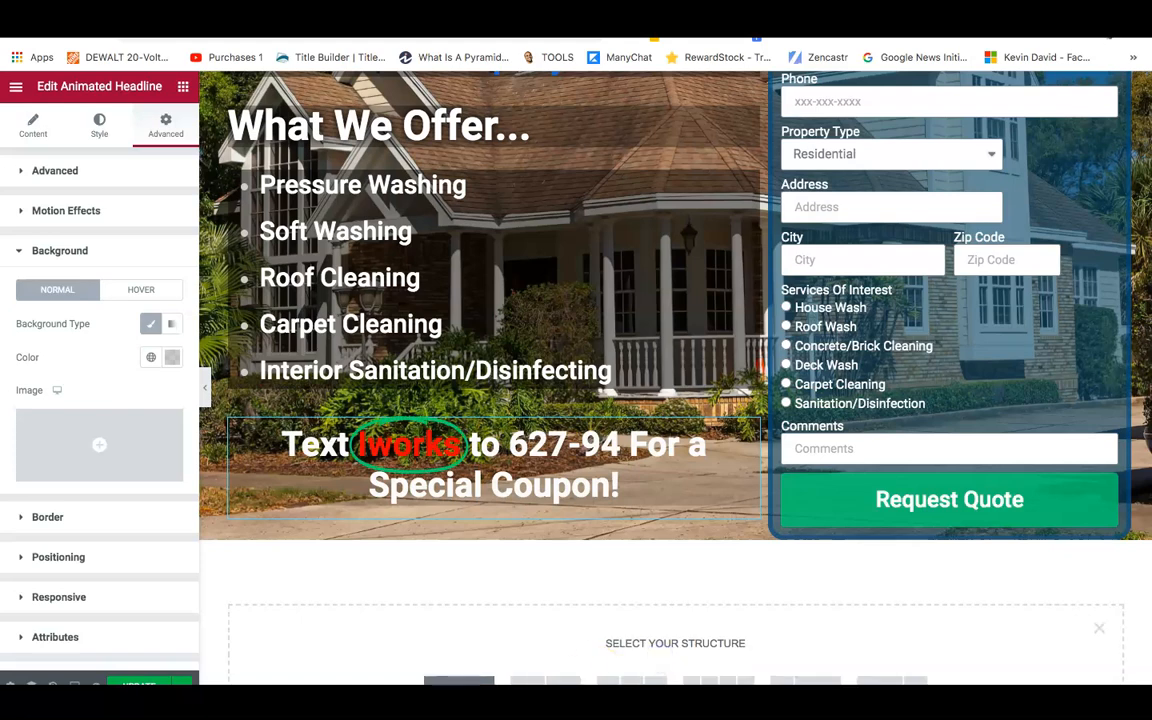
pyautogui.click(472, 682)
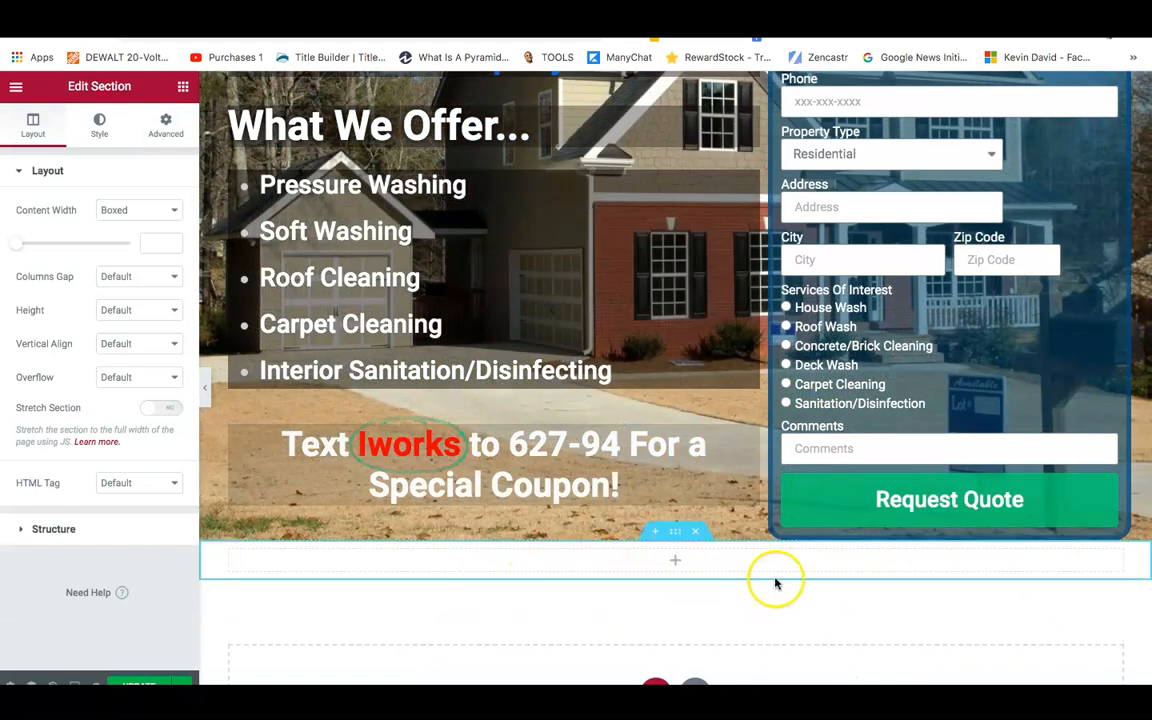
pyautogui.rightClick(678, 537)
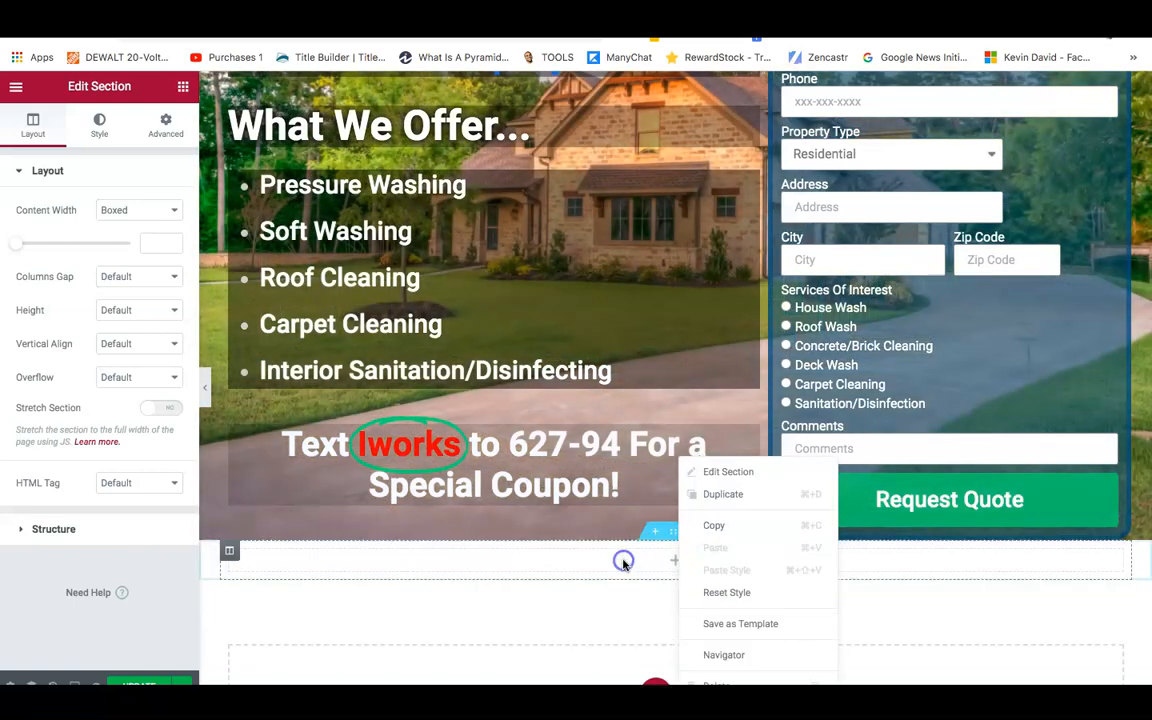
pyautogui.click(100, 120)
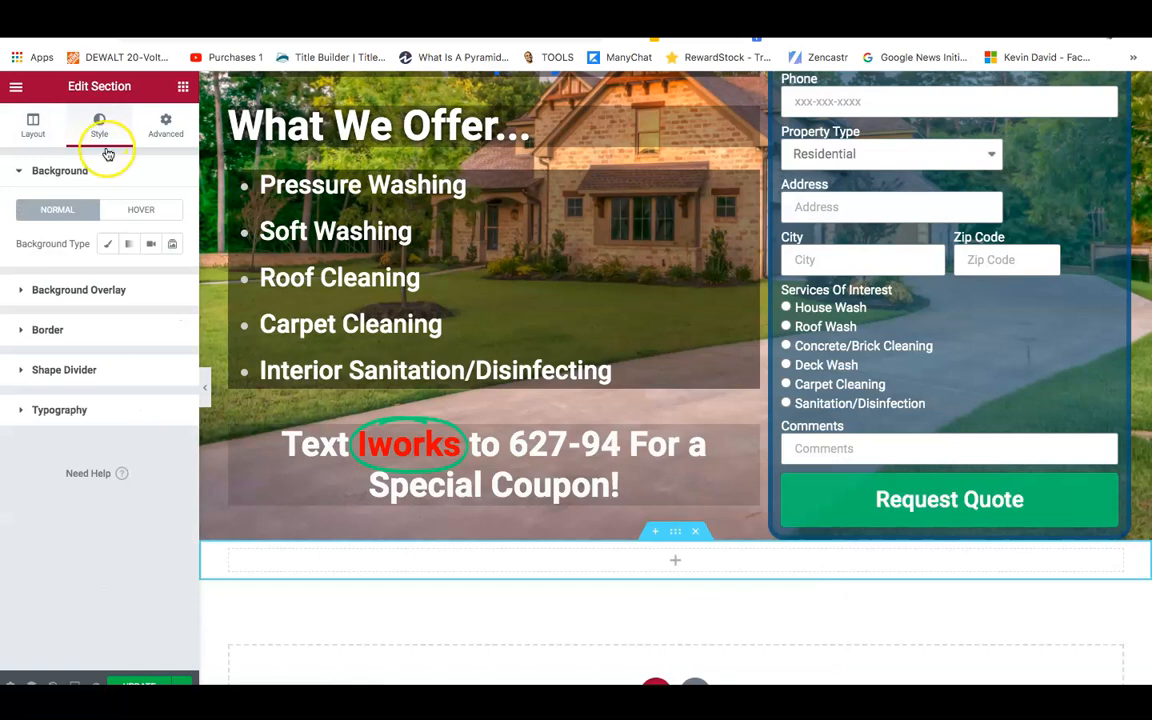
pyautogui.click(107, 246)
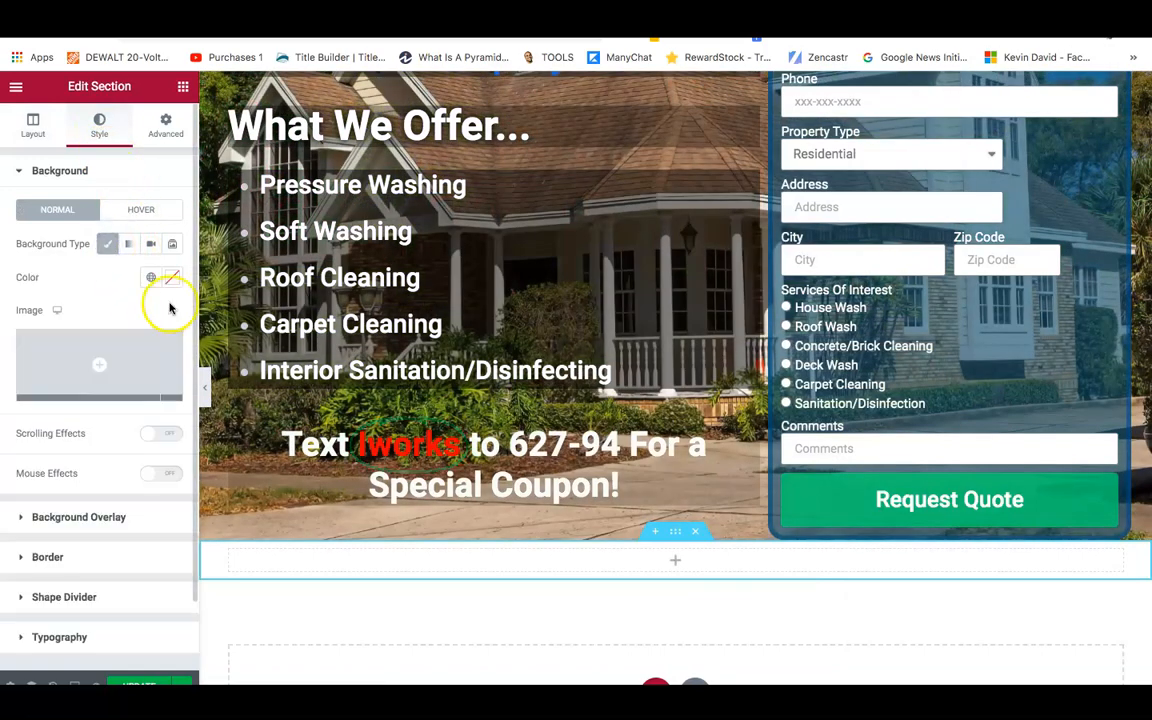
pyautogui.click(172, 277)
pyautogui.moveTo(187, 486)
pyautogui.mouseDown()
pyautogui.moveTo(198, 483)
pyautogui.moveTo(188, 484)
pyautogui.mouseUp()
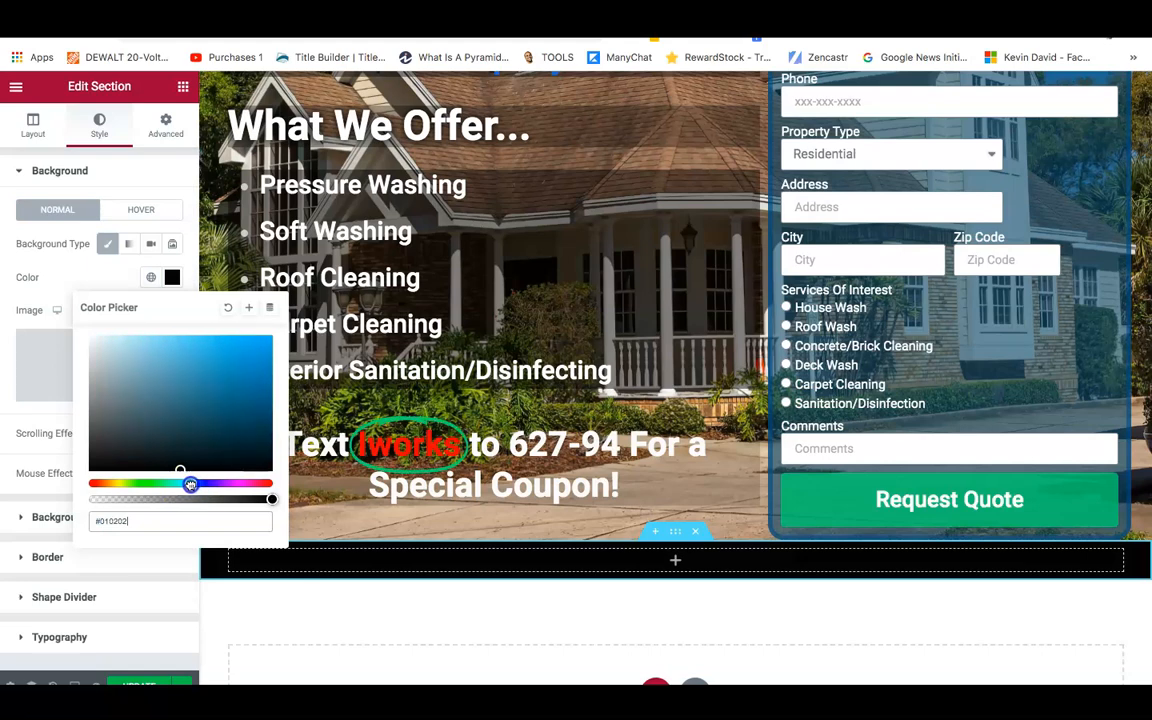
pyautogui.moveTo(172, 436); pyautogui.dragTo(254, 426)
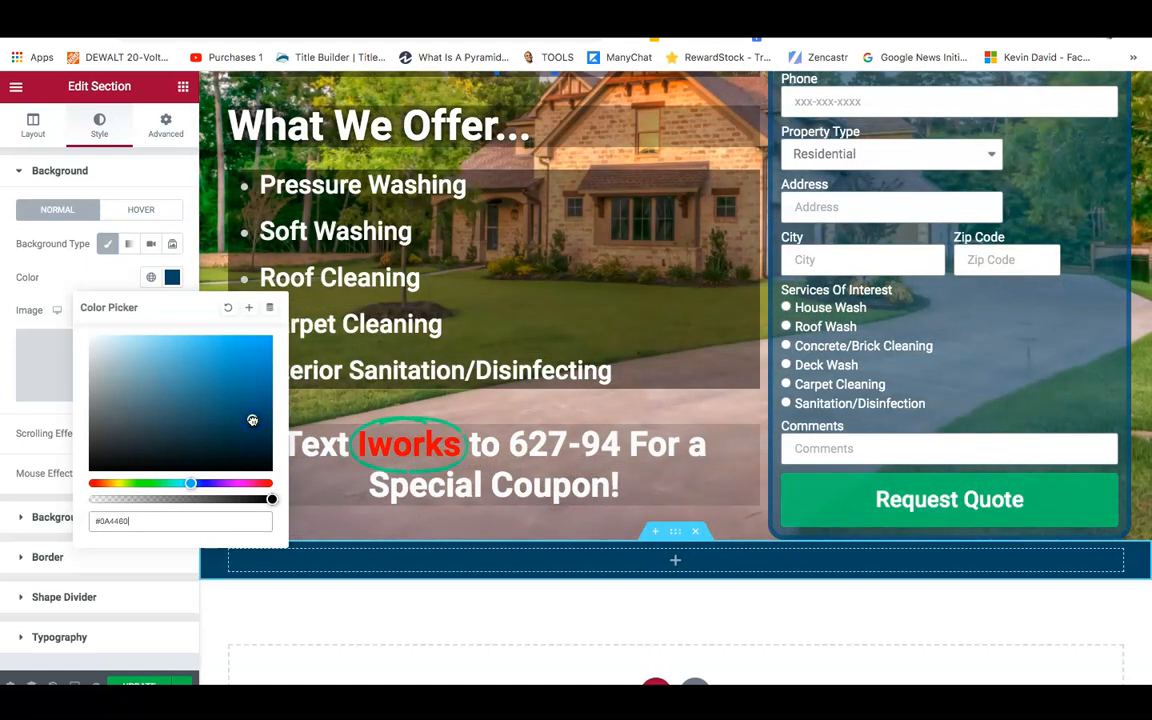
pyautogui.click(183, 86)
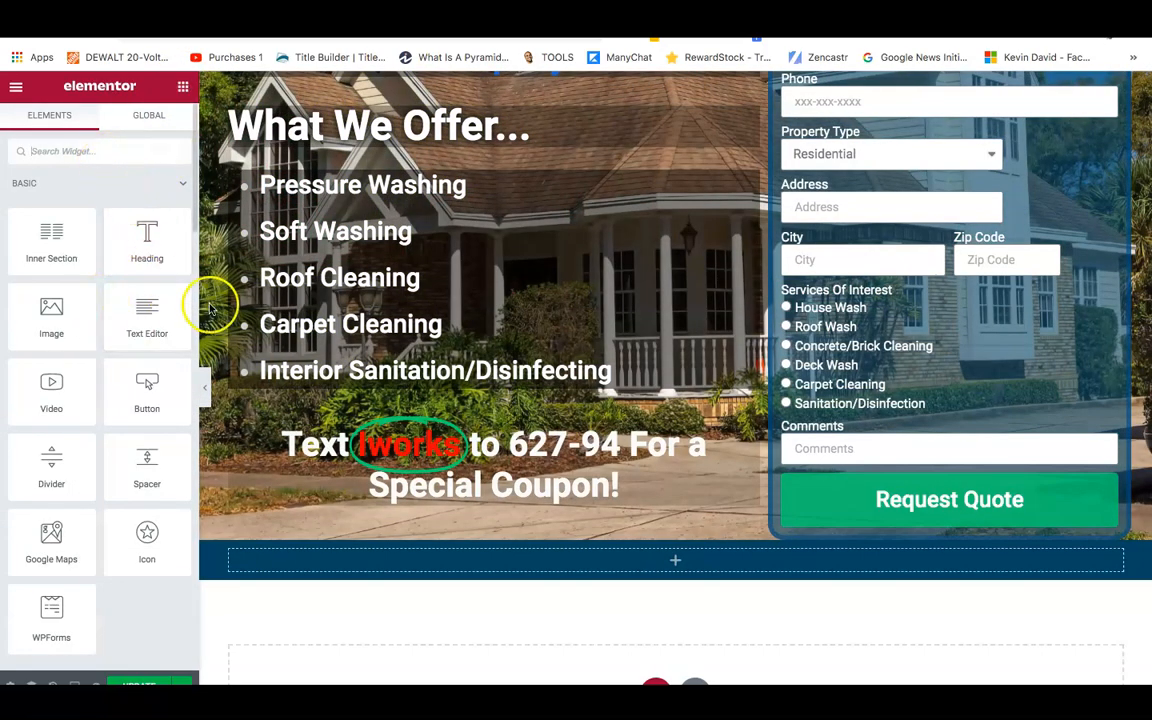
# Drag the PRO Media Carousel widget into the empty dark blue section.
pyautogui.click(193, 213)
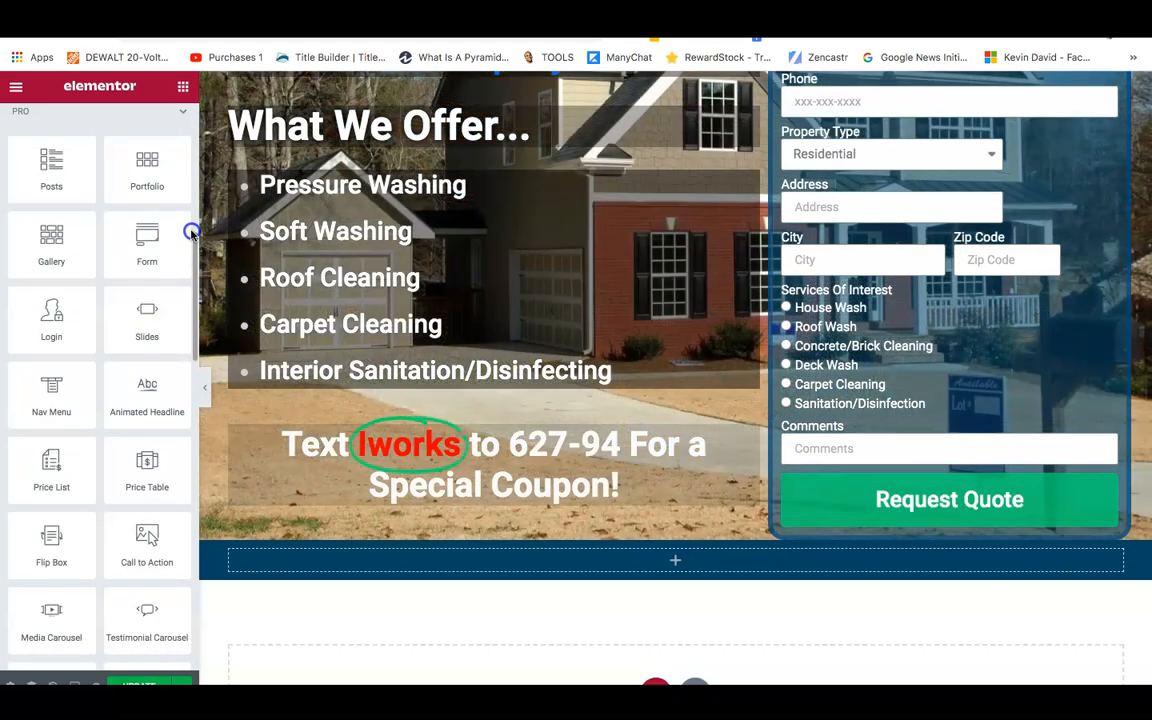
pyautogui.moveTo(77, 623); pyautogui.dragTo(643, 561)
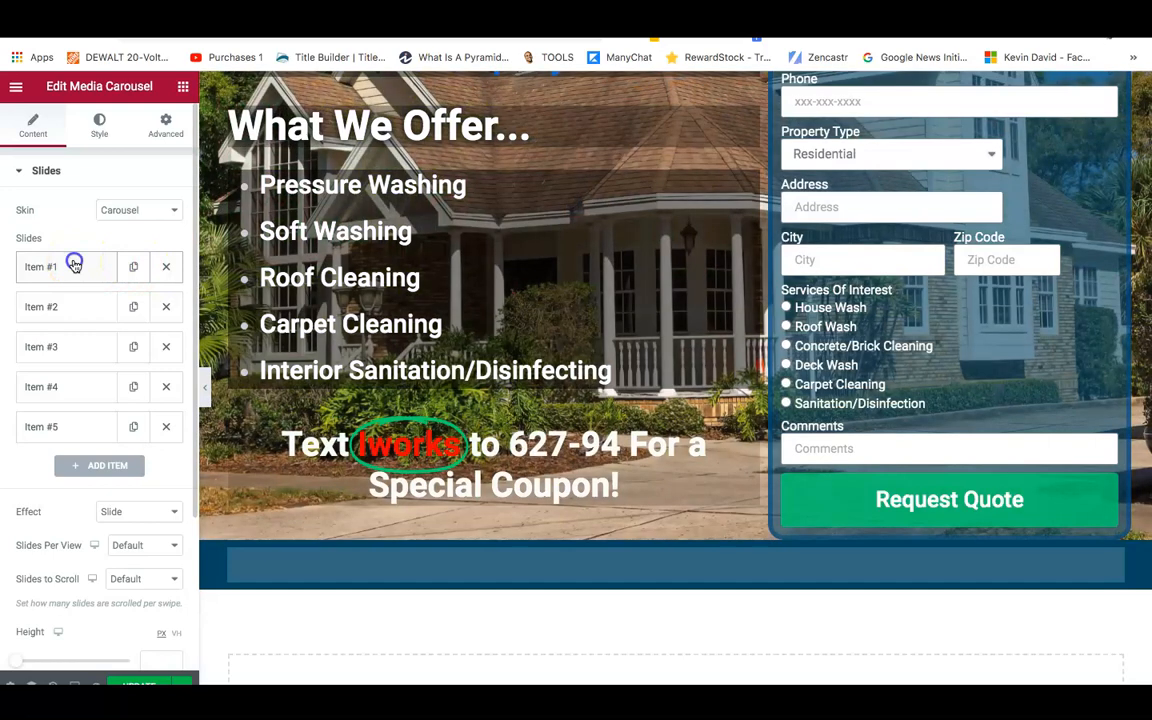
# Put the two-house before-and-after photo into the first carousel slide.
pyautogui.click(74, 266)
pyautogui.click(74, 370)
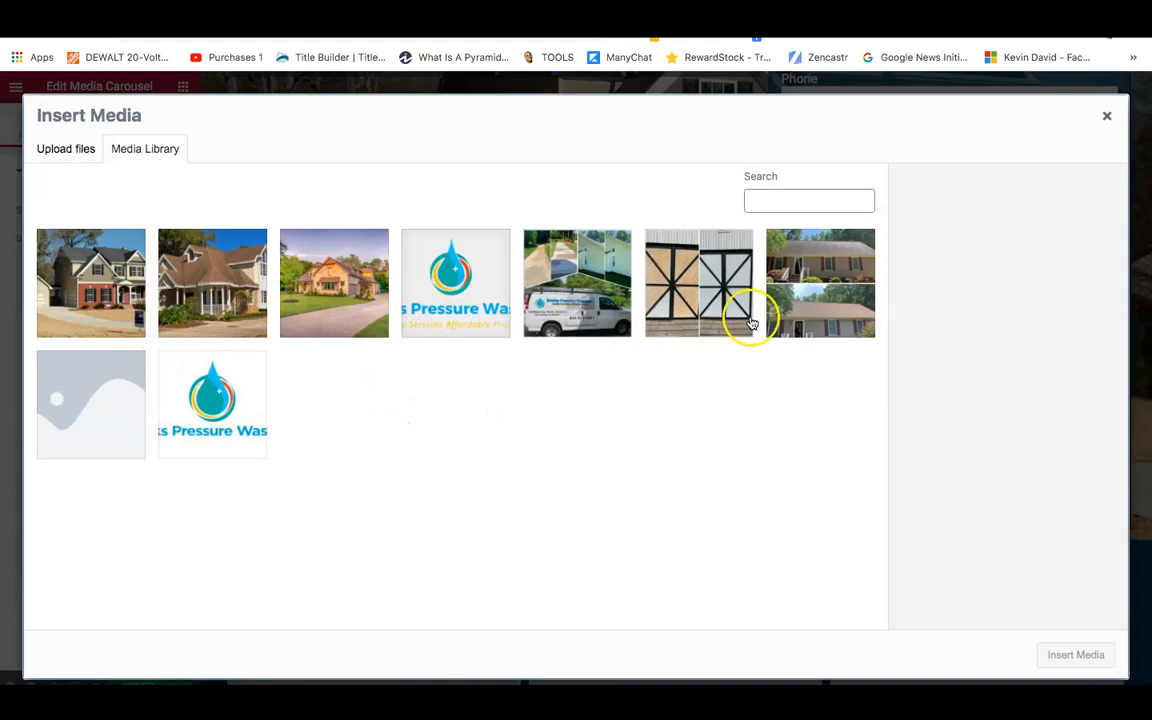
pyautogui.click(831, 298)
pyautogui.click(692, 295)
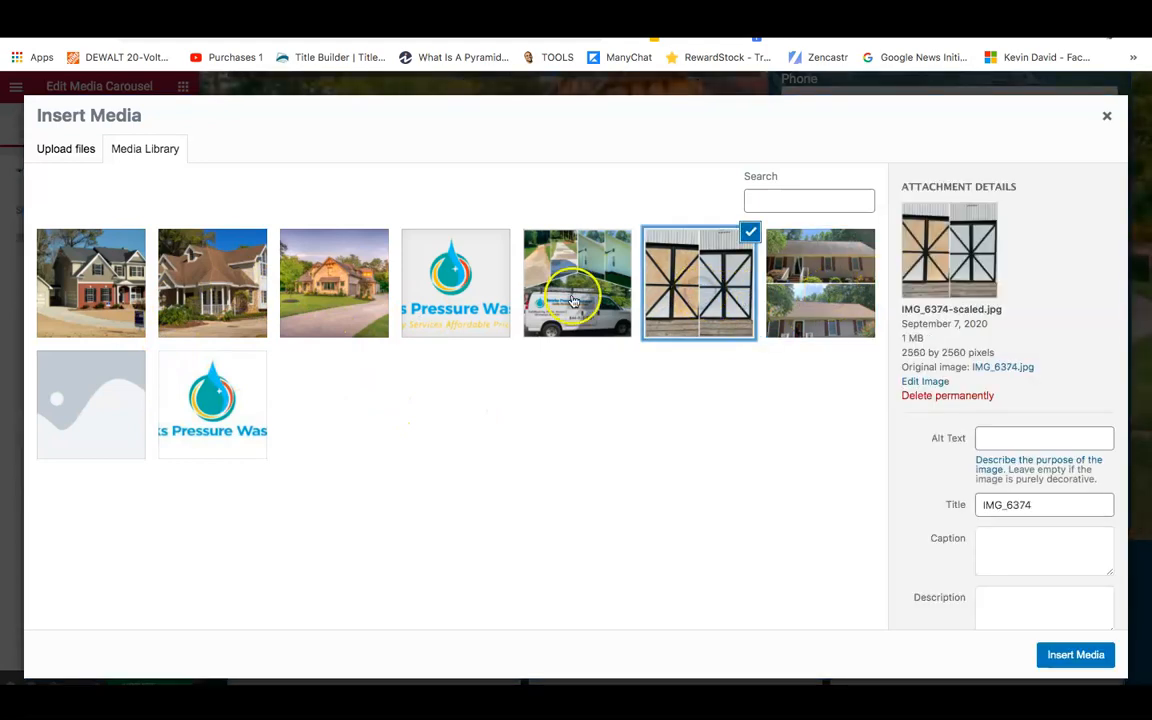
pyautogui.click(575, 300)
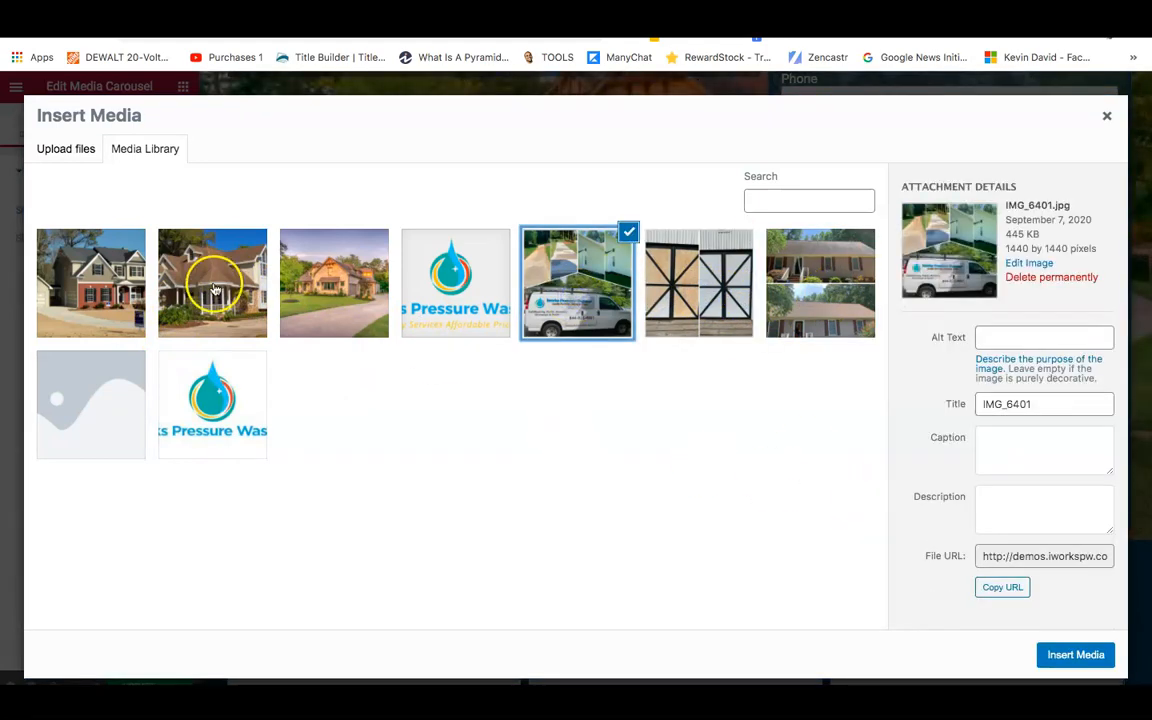
pyautogui.click(183, 287)
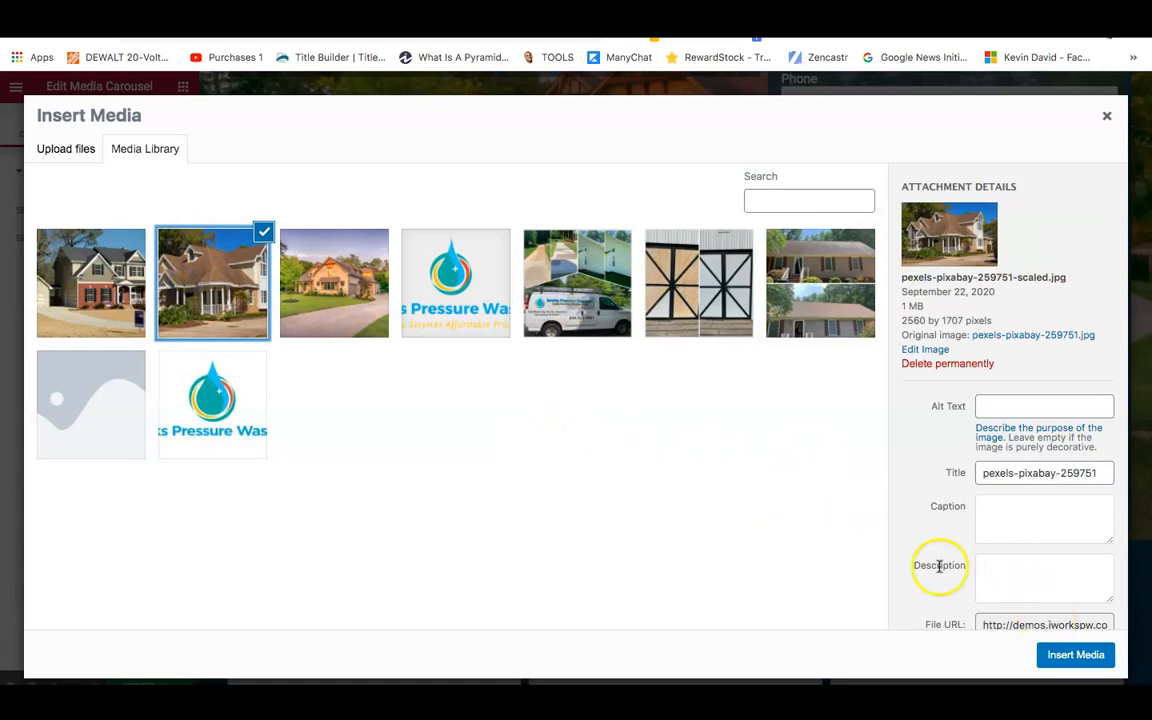
pyautogui.click(805, 285)
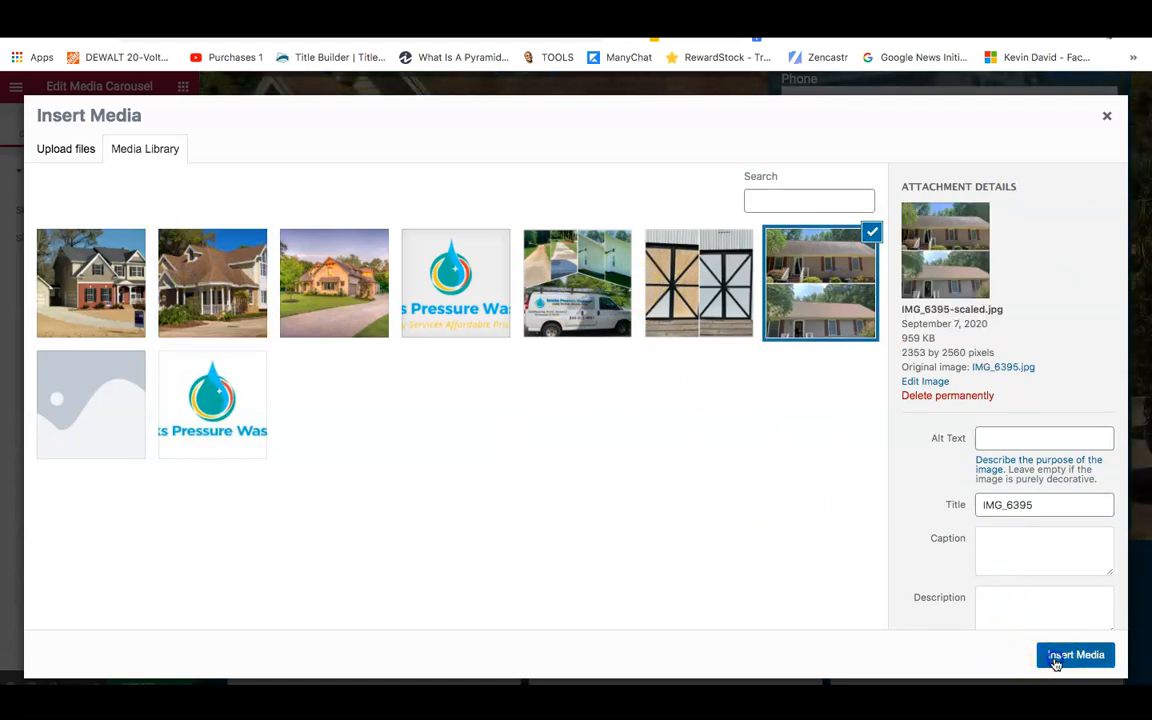
pyautogui.click(1075, 655)
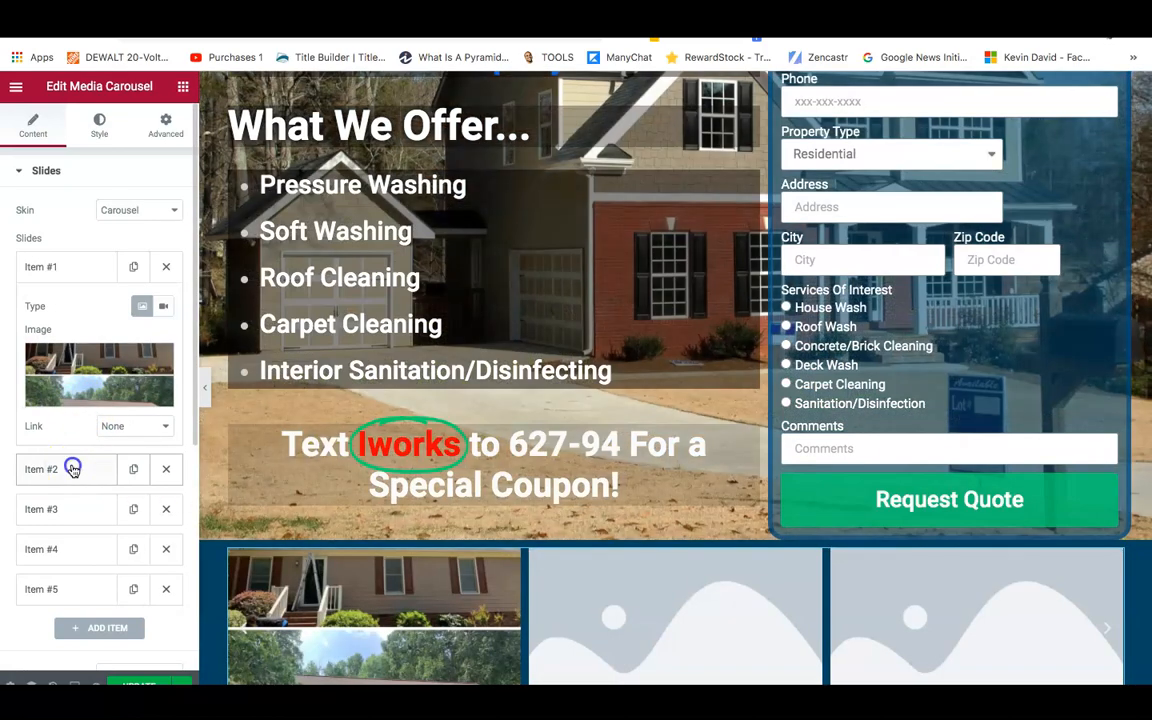
# Fill slide two with the barn-door photo and slide three with the work-van photo.
pyautogui.click(73, 469)
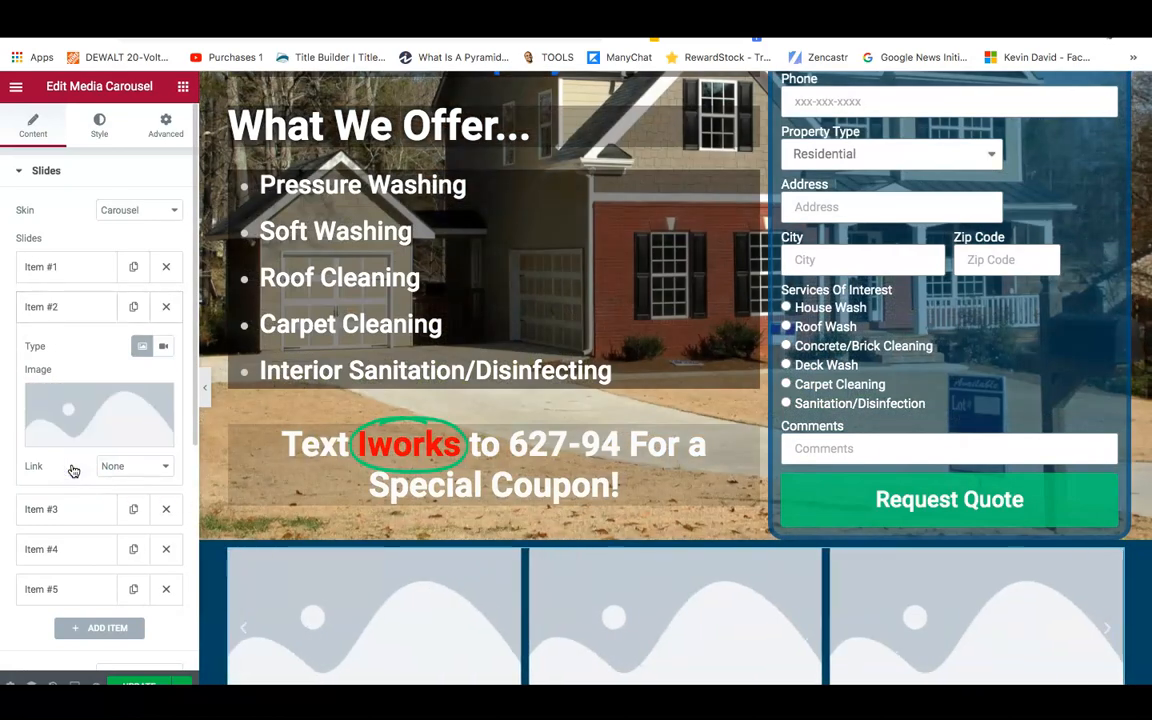
pyautogui.click(98, 392)
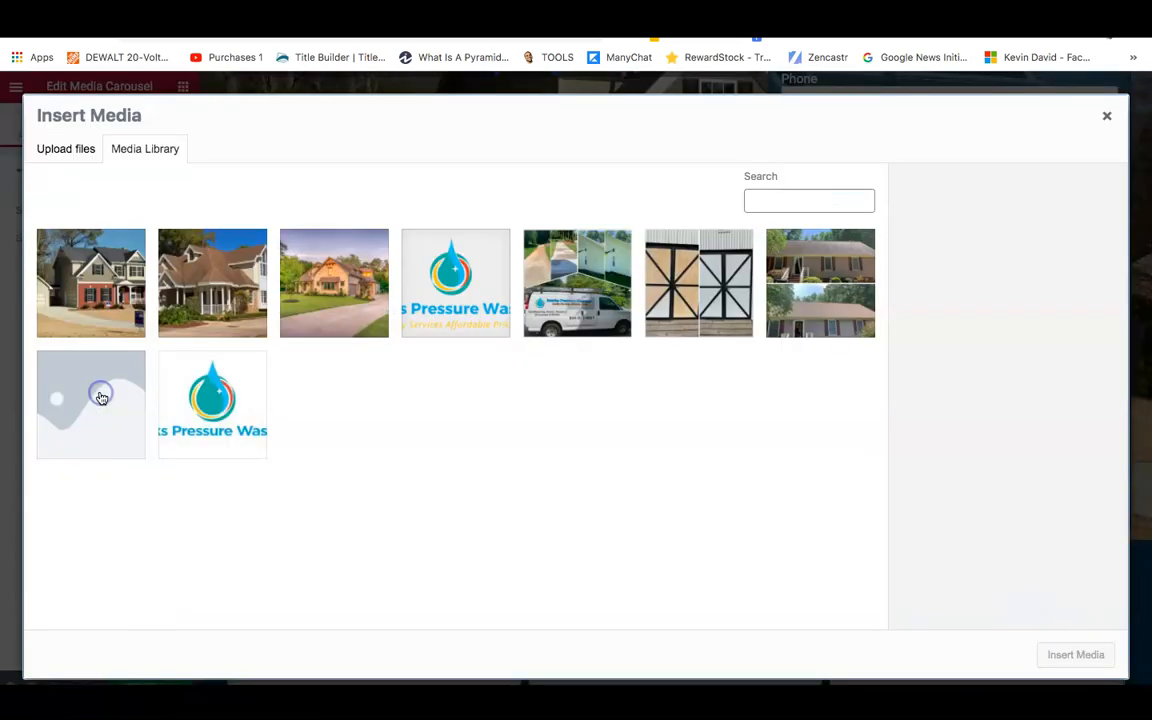
pyautogui.click(668, 300)
pyautogui.click(1062, 654)
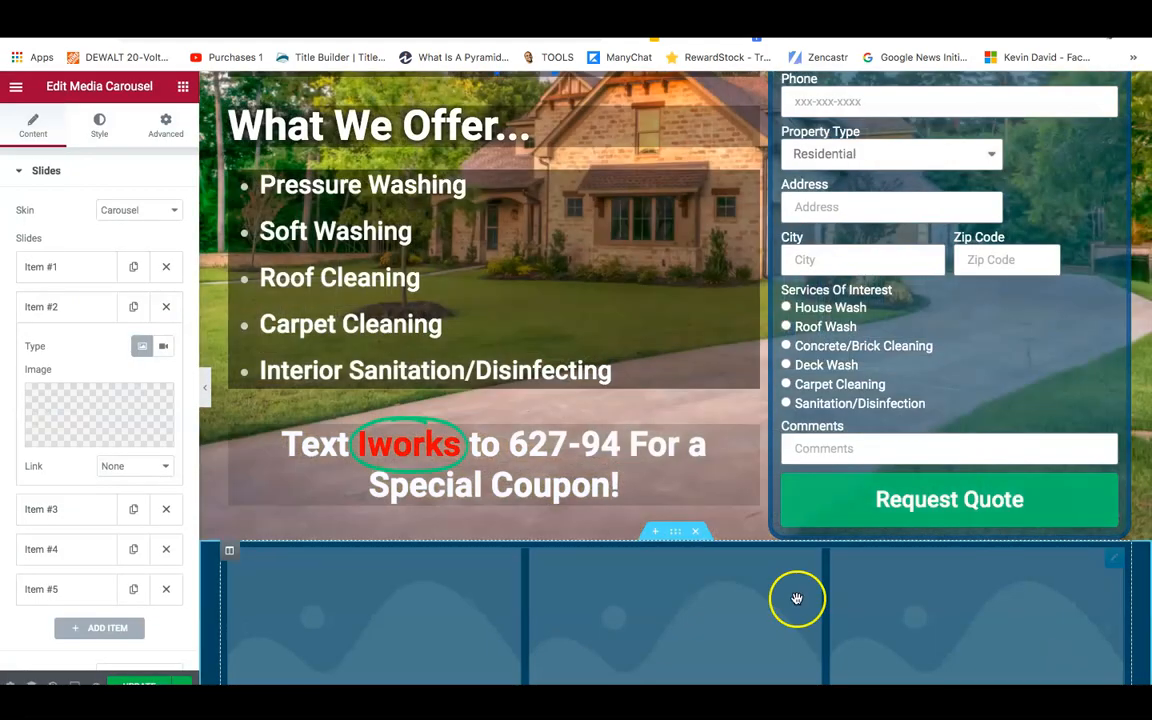
pyautogui.click(53, 510)
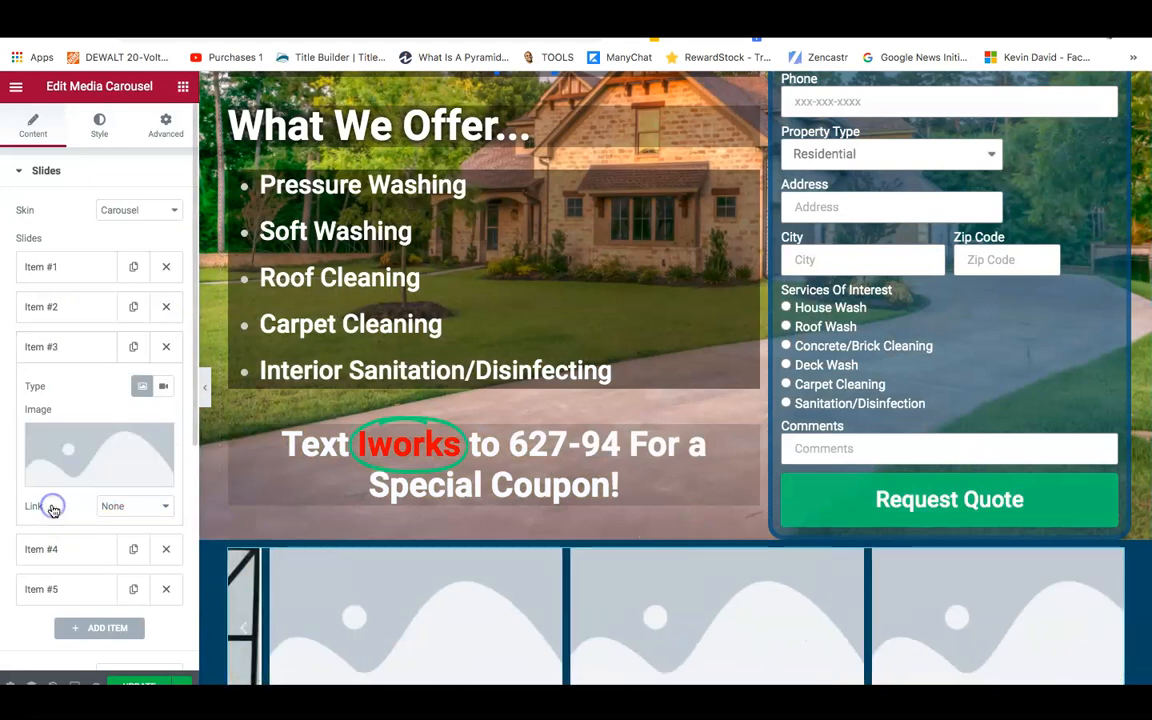
pyautogui.click(72, 453)
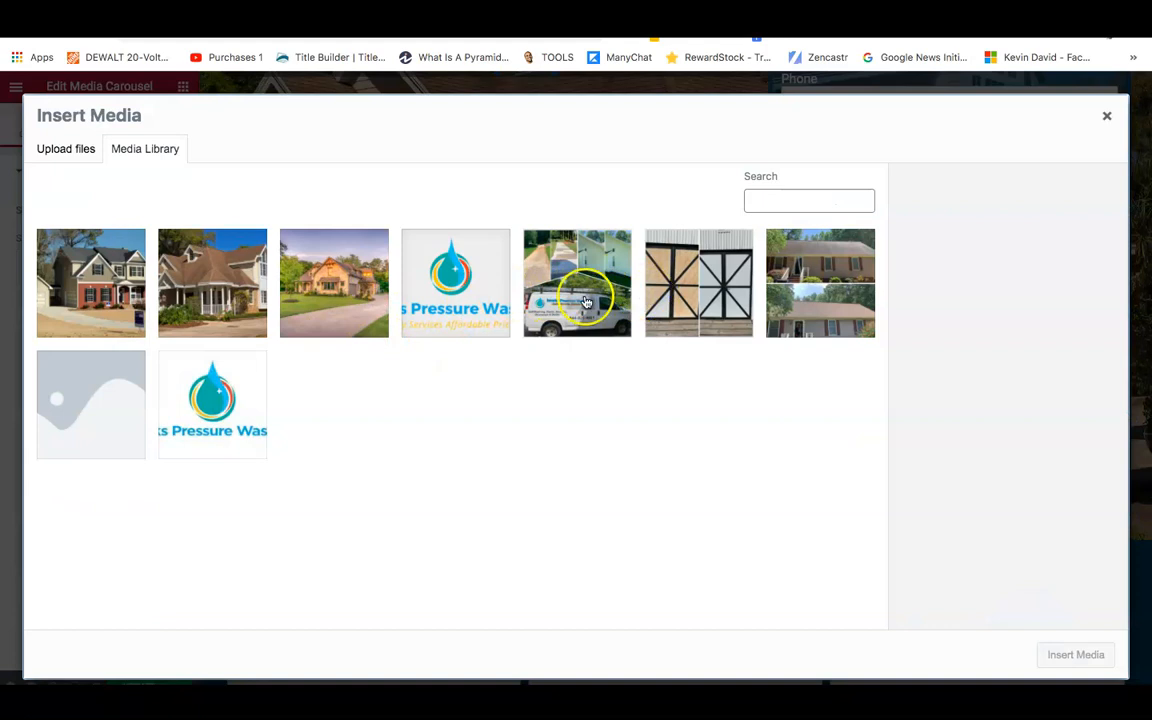
pyautogui.click(586, 302)
pyautogui.click(1070, 656)
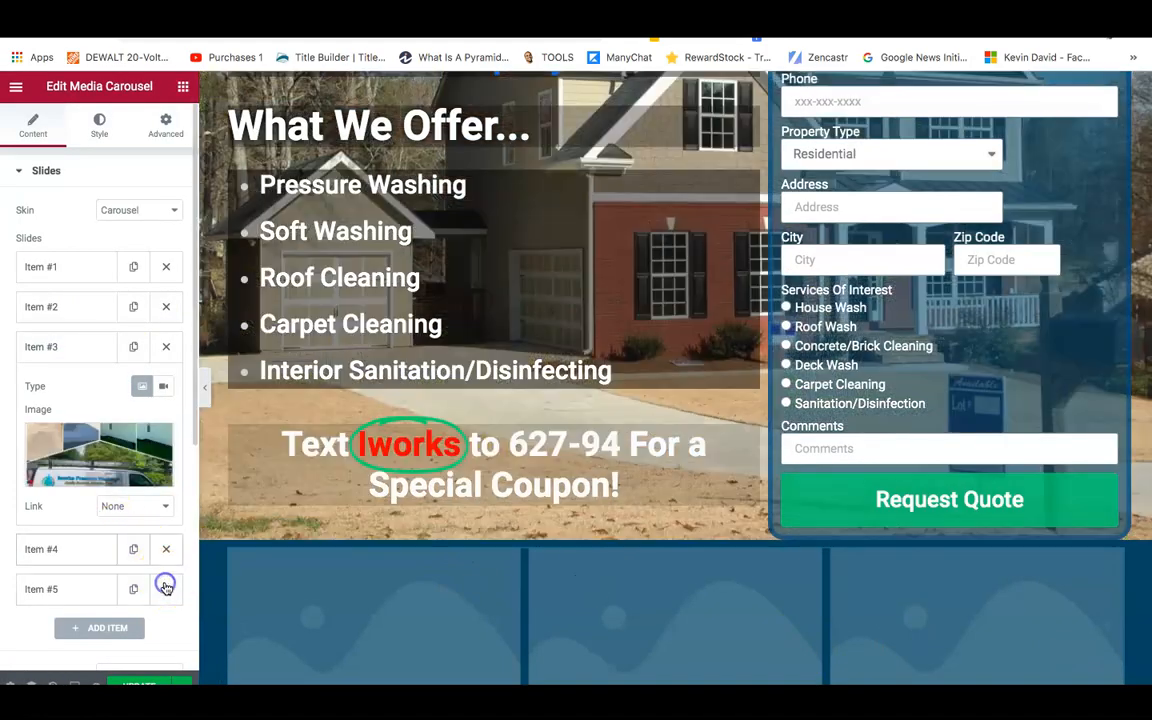
# Delete the fifth slide and give slide four the brown-roofed house photo.
pyautogui.click(166, 588)
pyautogui.click(51, 549)
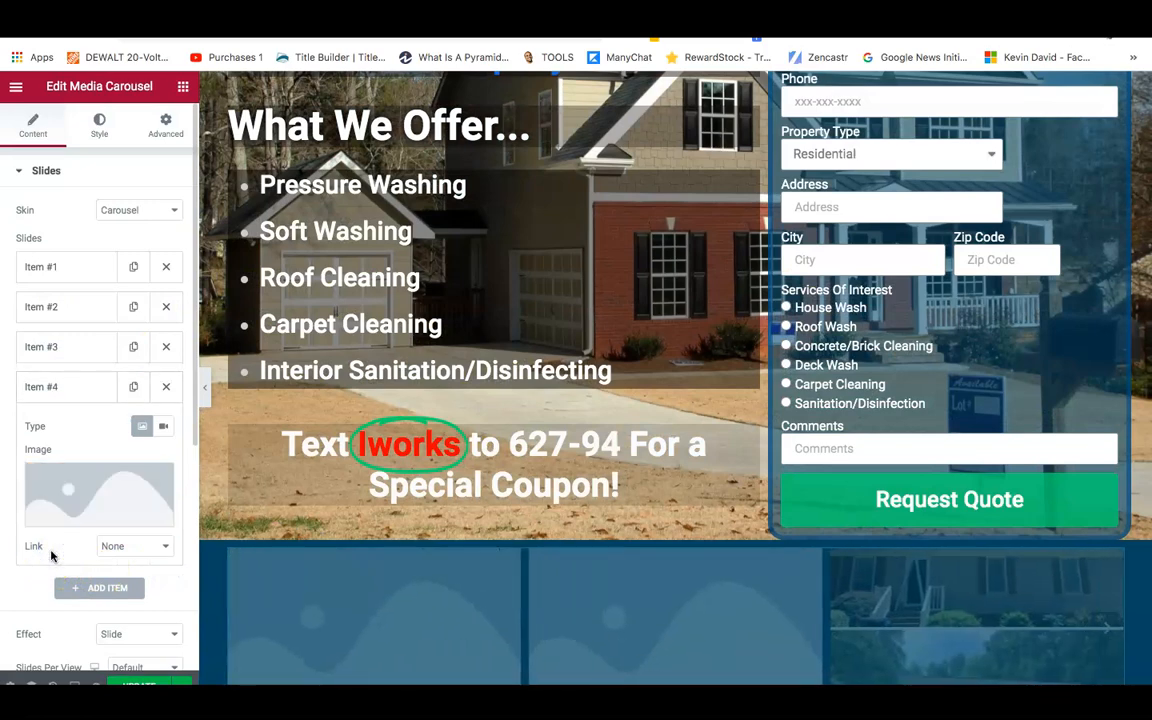
pyautogui.click(64, 490)
pyautogui.click(205, 295)
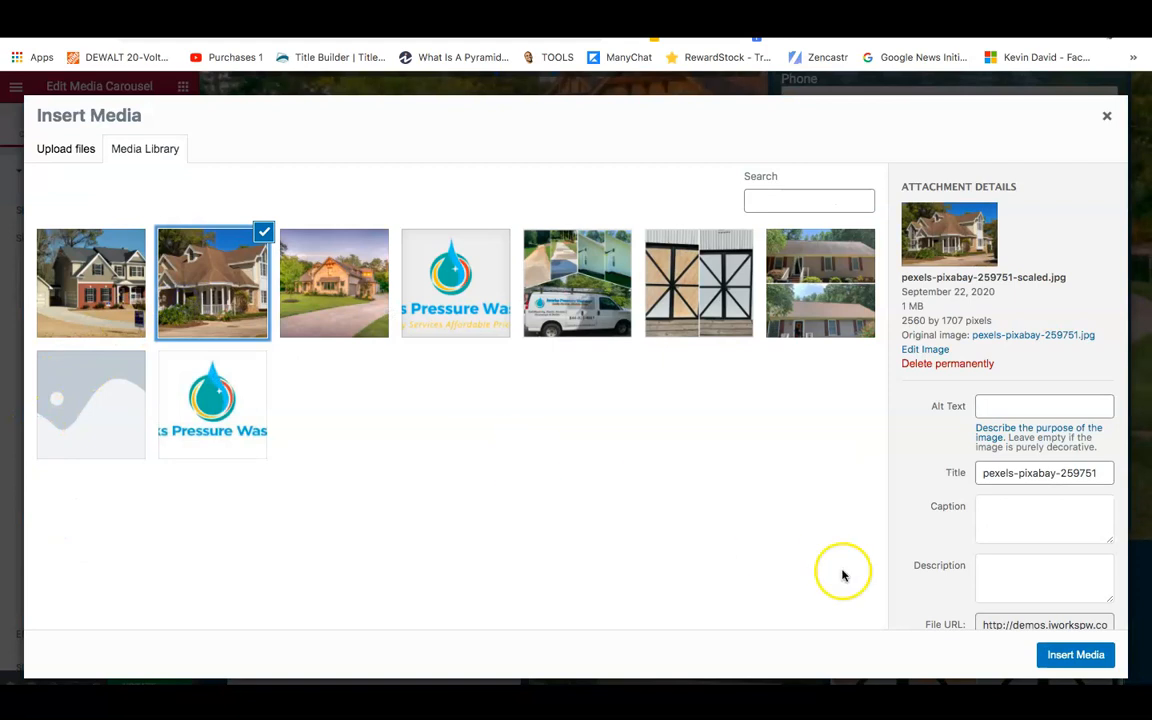
pyautogui.click(1074, 654)
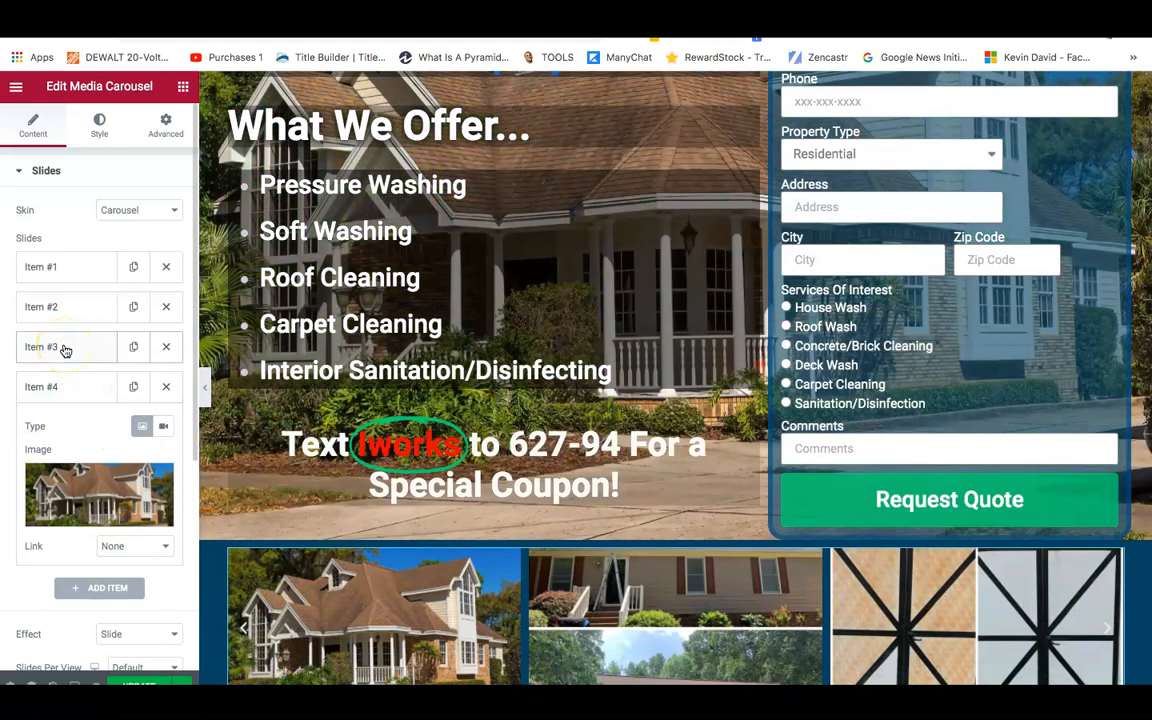
pyautogui.click(62, 347)
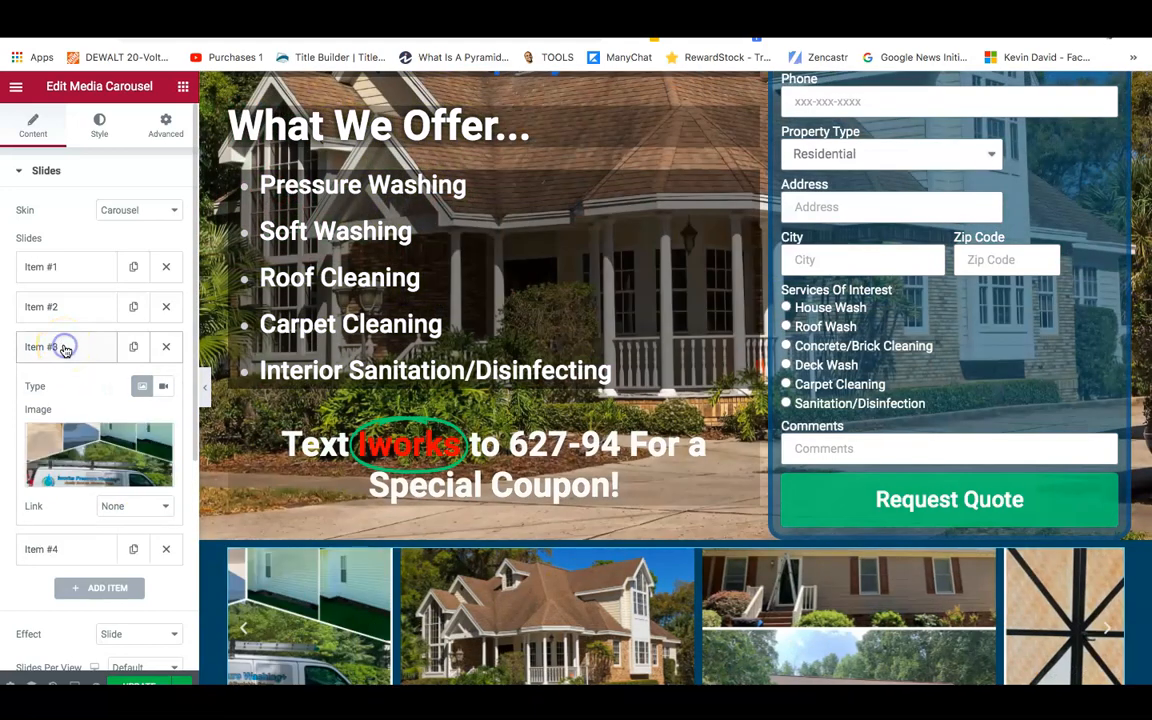
pyautogui.click(65, 267)
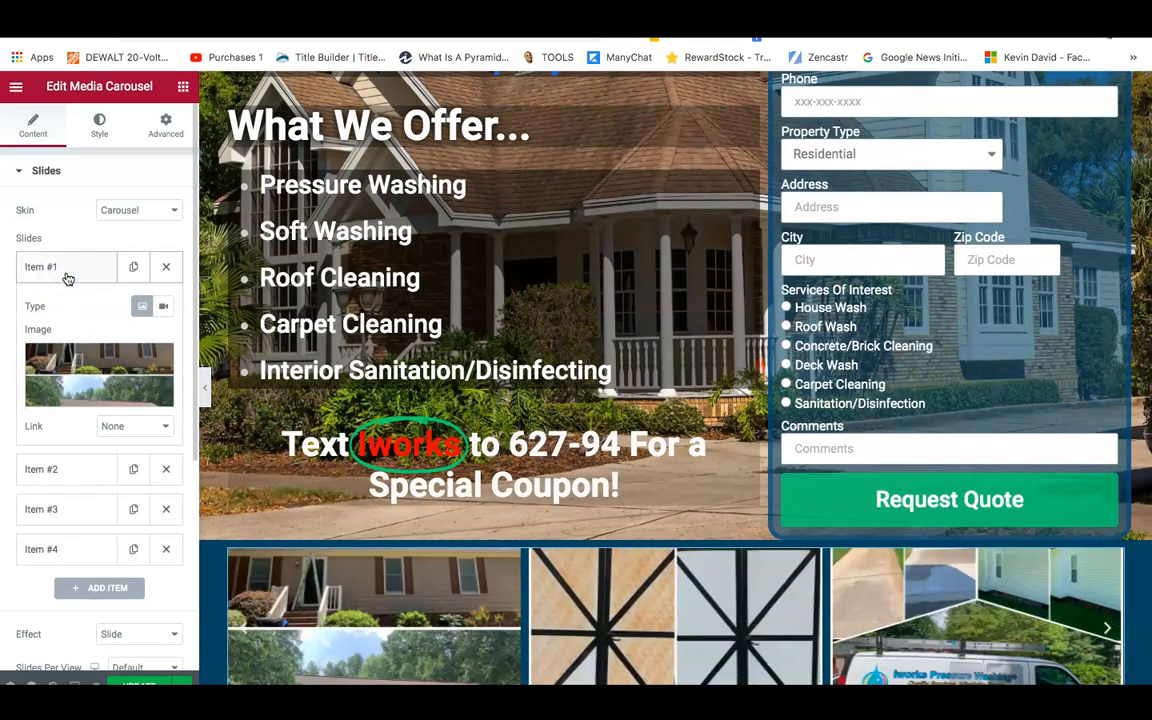
pyautogui.click(66, 268)
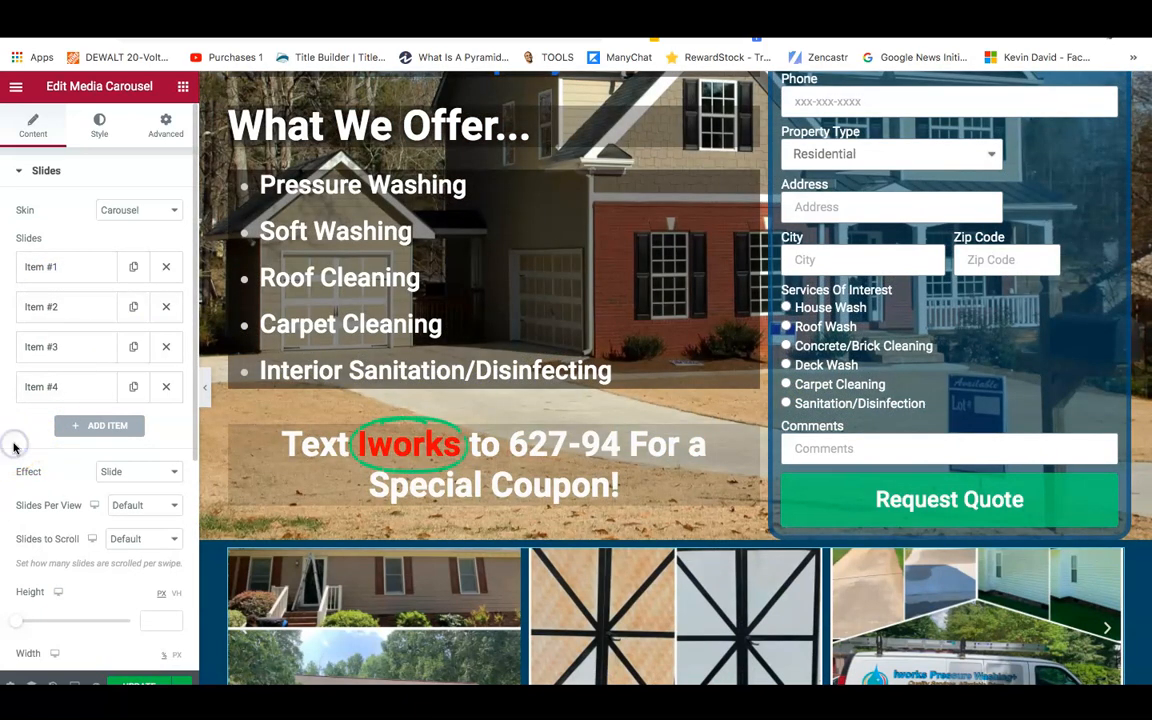
# Reinsert the two-house IMG_6395 photo into slide one and keep the Slide transition effect.
pyautogui.scroll(-1, 14, 445)
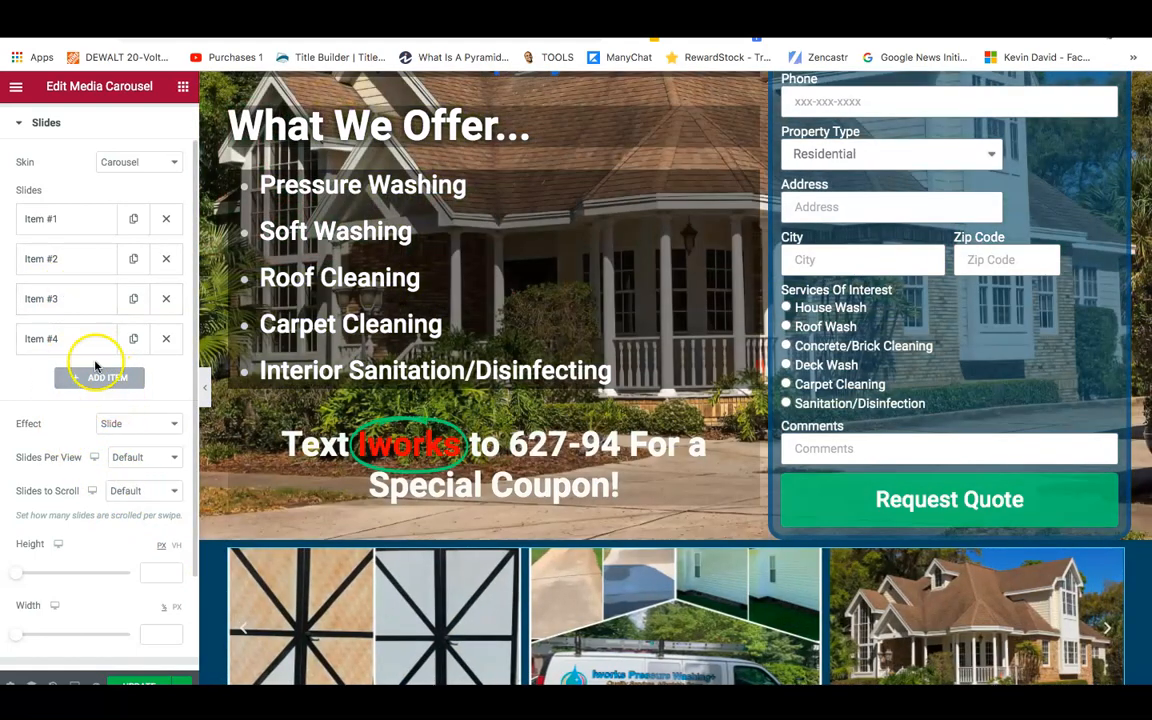
pyautogui.click(60, 220)
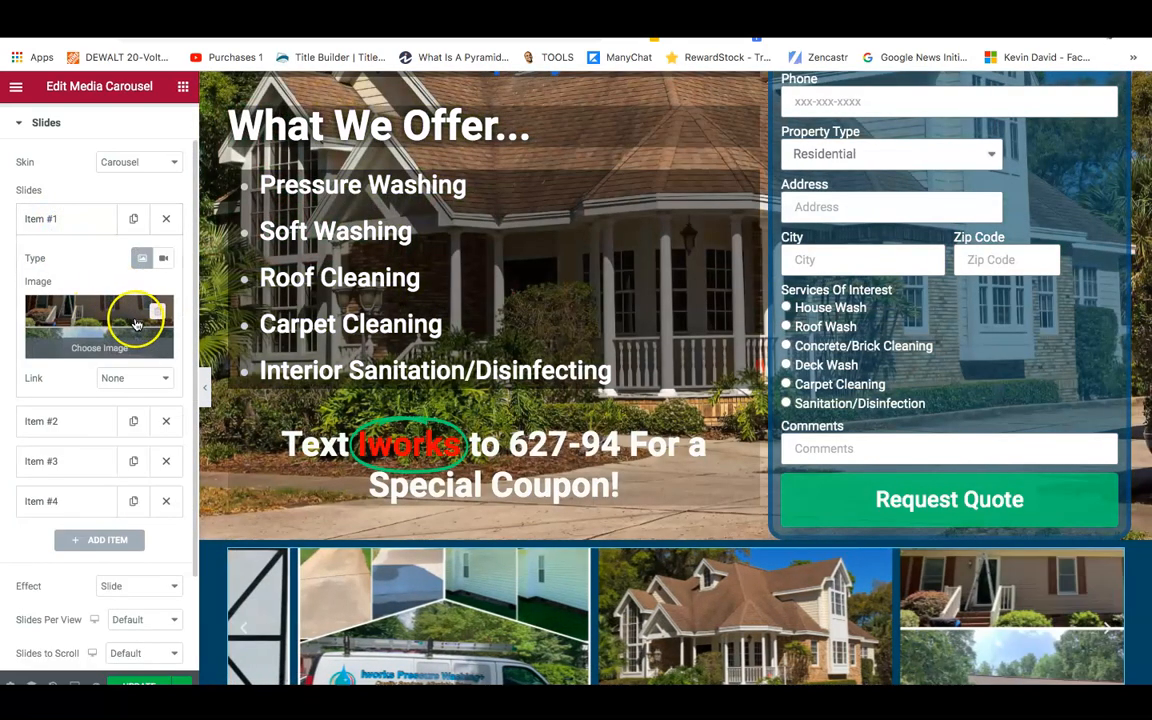
pyautogui.moveTo(103, 329)
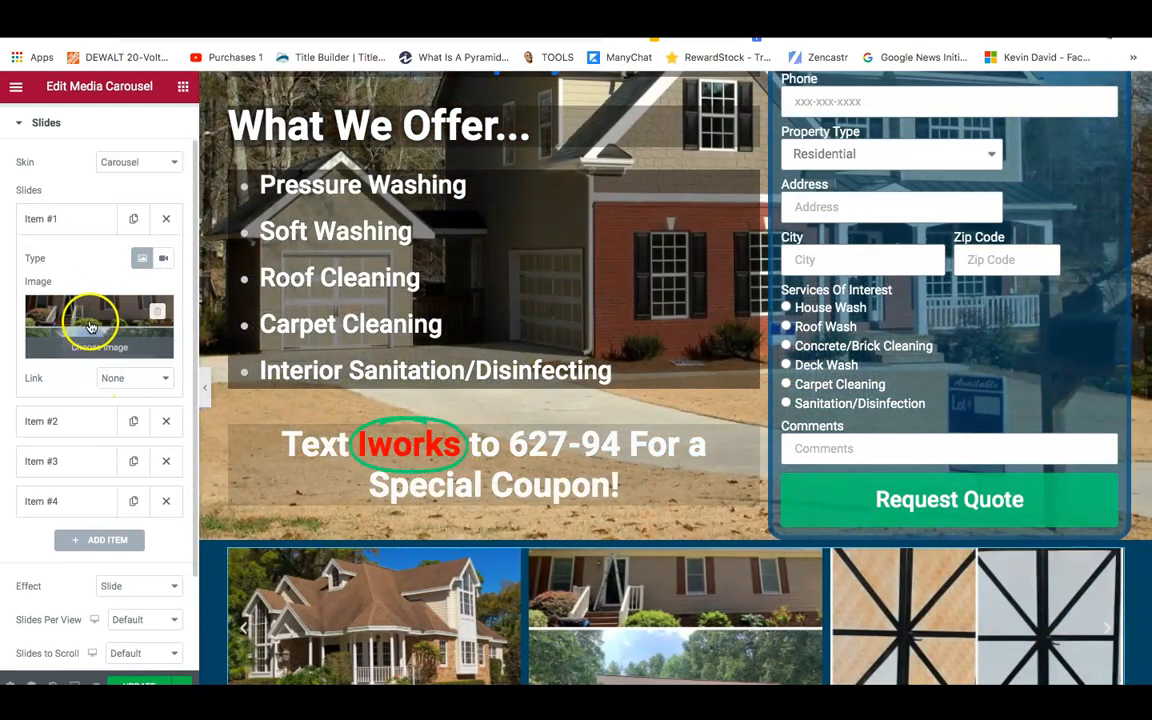
pyautogui.click(90, 326)
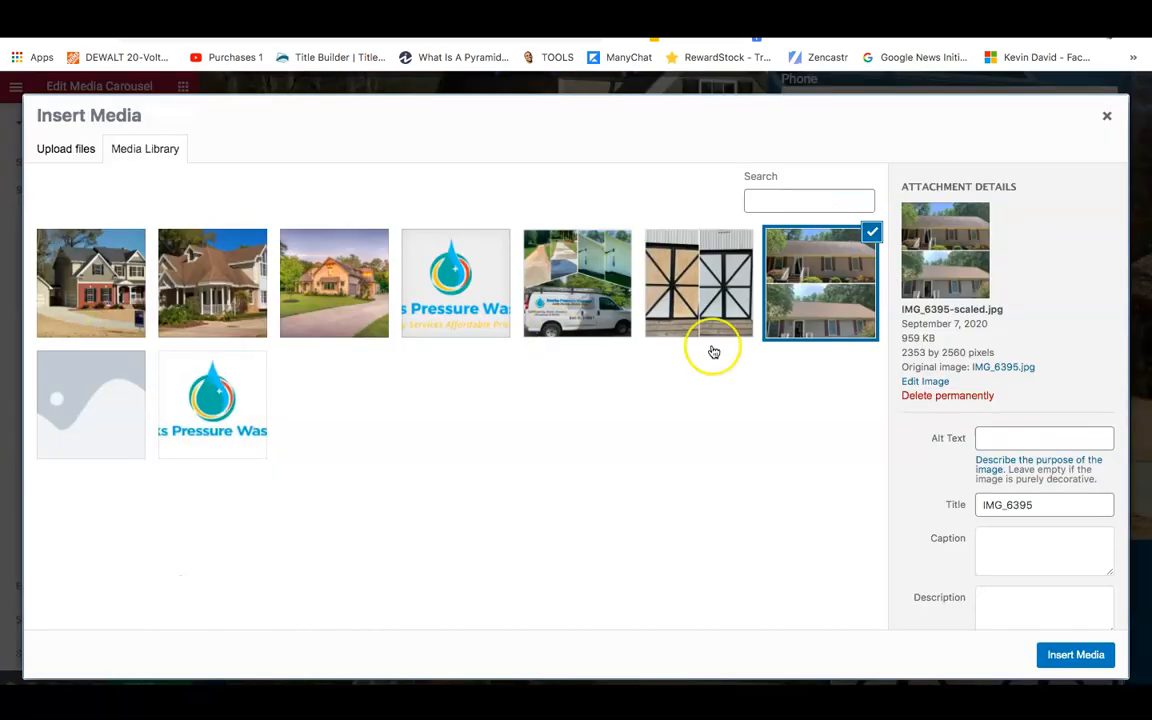
pyautogui.click(1075, 654)
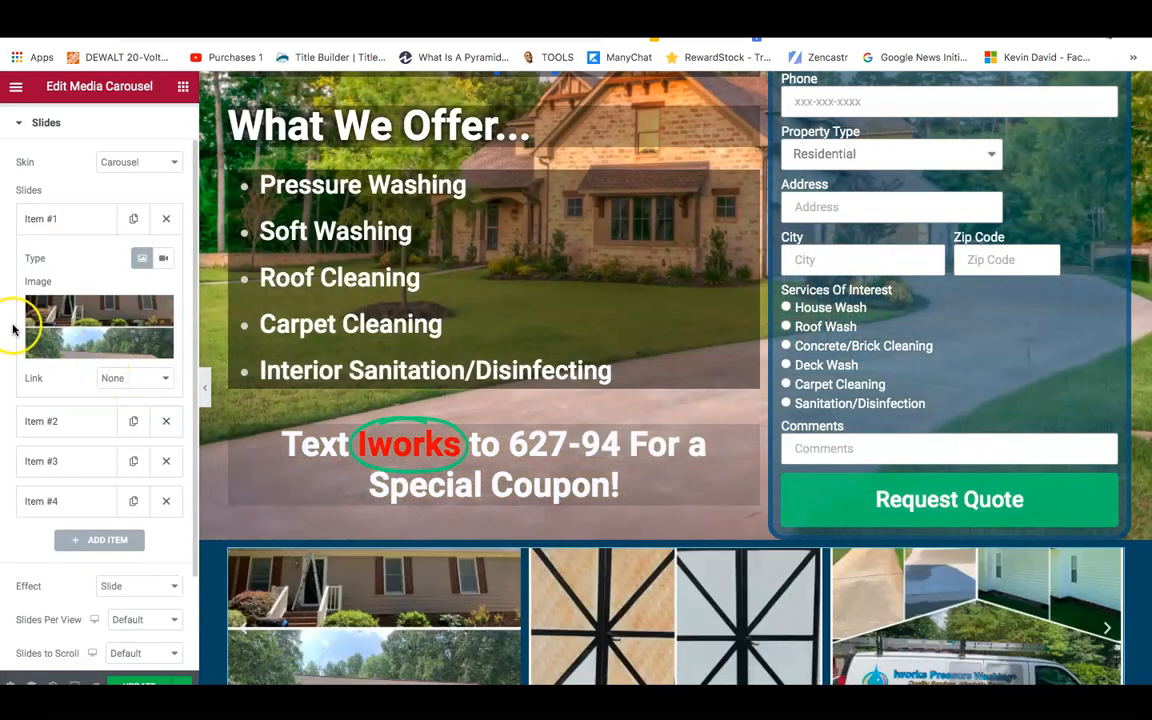
pyautogui.click(114, 596)
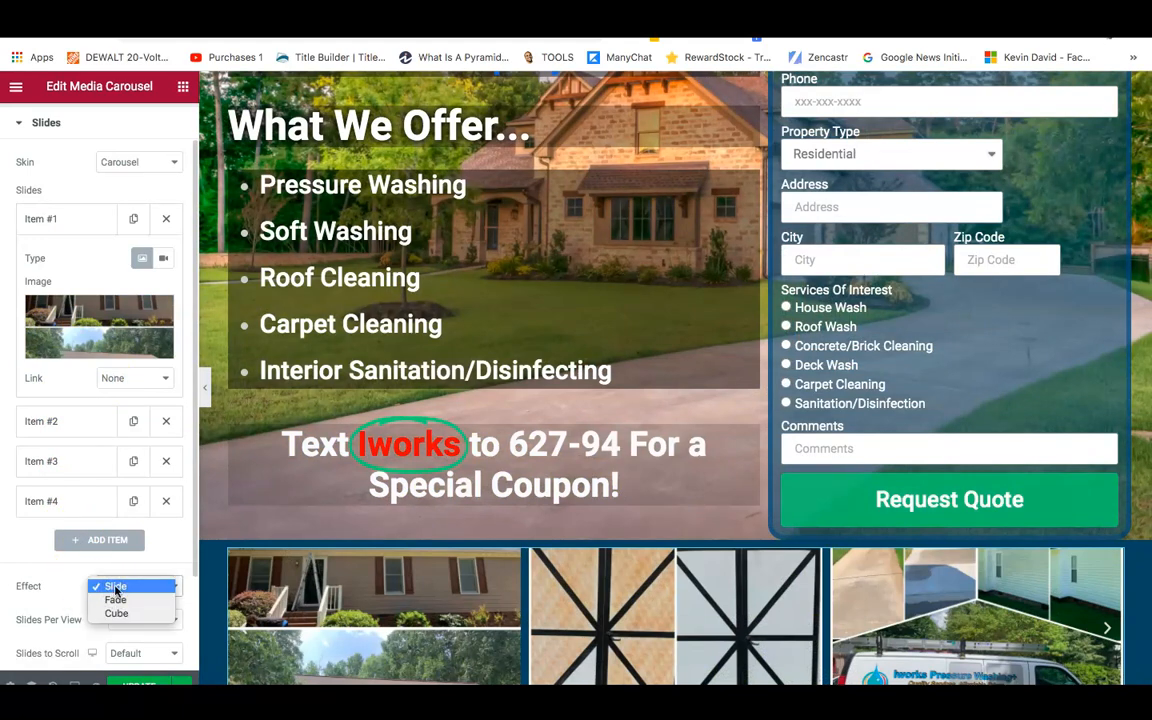
pyautogui.click(115, 587)
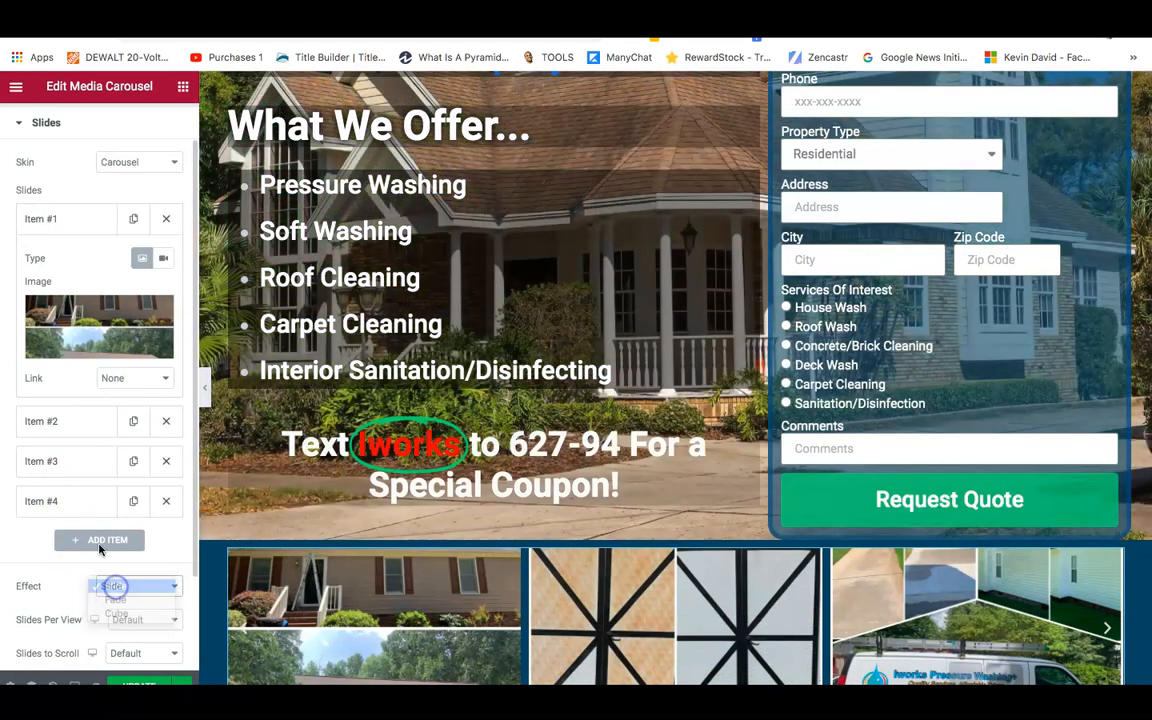
pyautogui.click(87, 121)
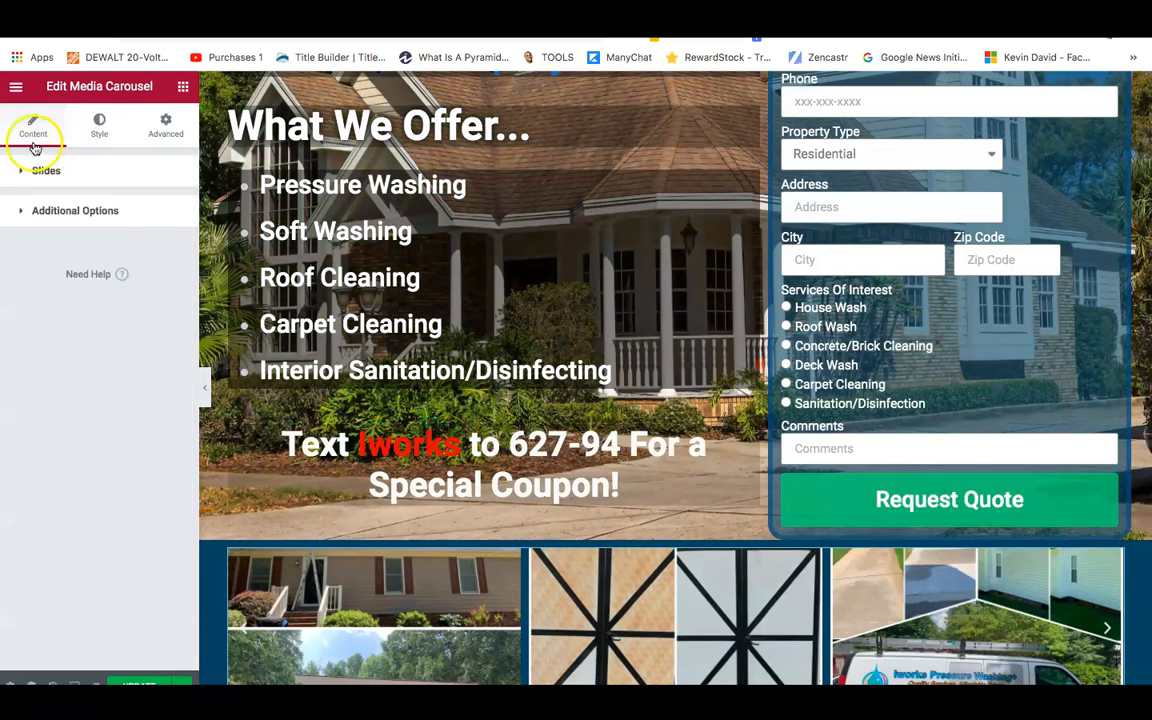
# Switch the carousel's Image Size to Medium Large and scroll the preview to check the photos.
pyautogui.click(87, 222)
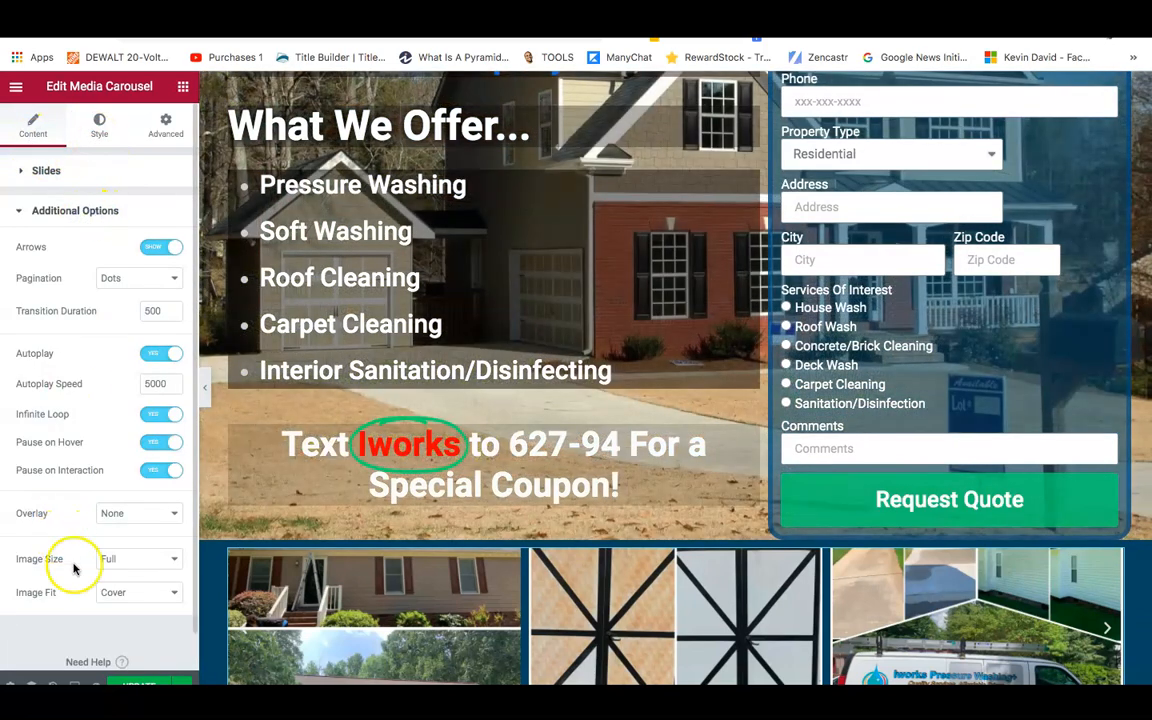
pyautogui.click(123, 564)
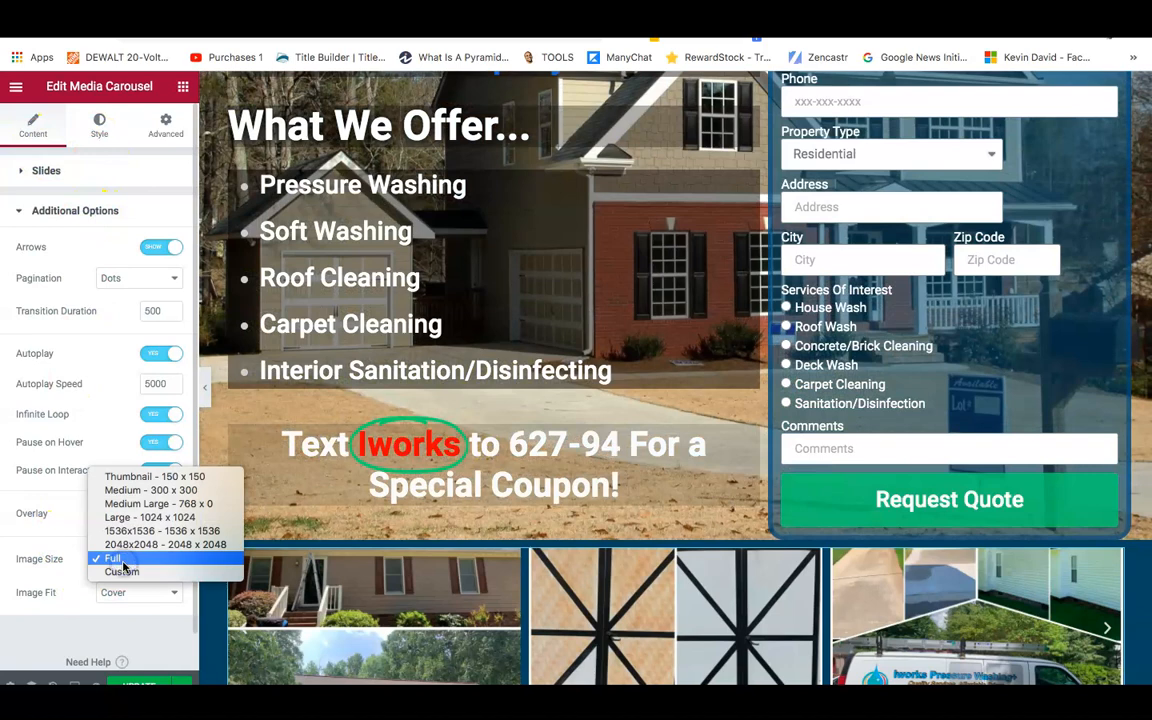
pyautogui.click(125, 490)
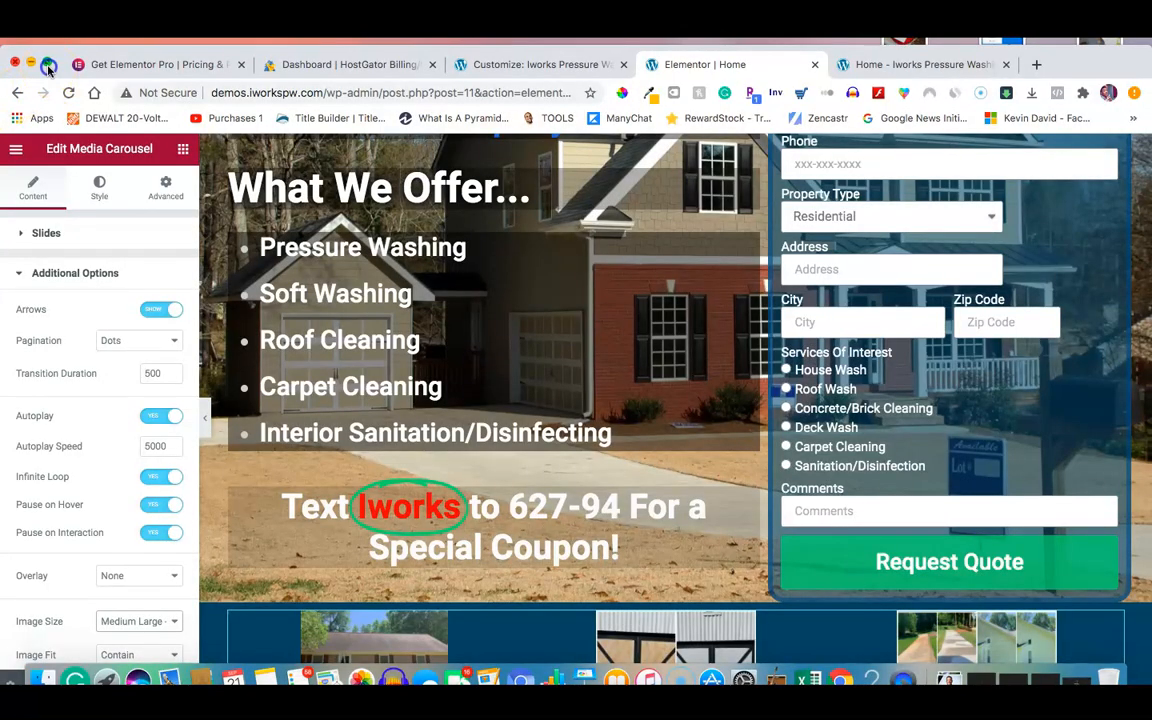
pyautogui.click(47, 64)
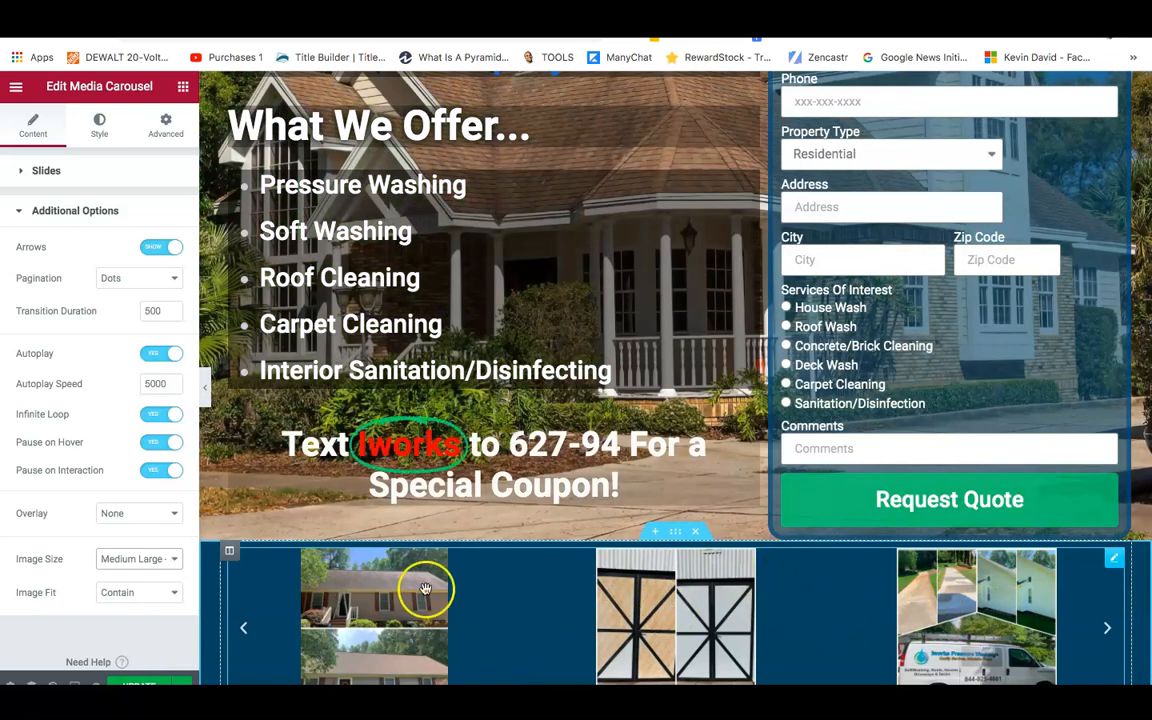
pyautogui.scroll(-2, 212, 576)
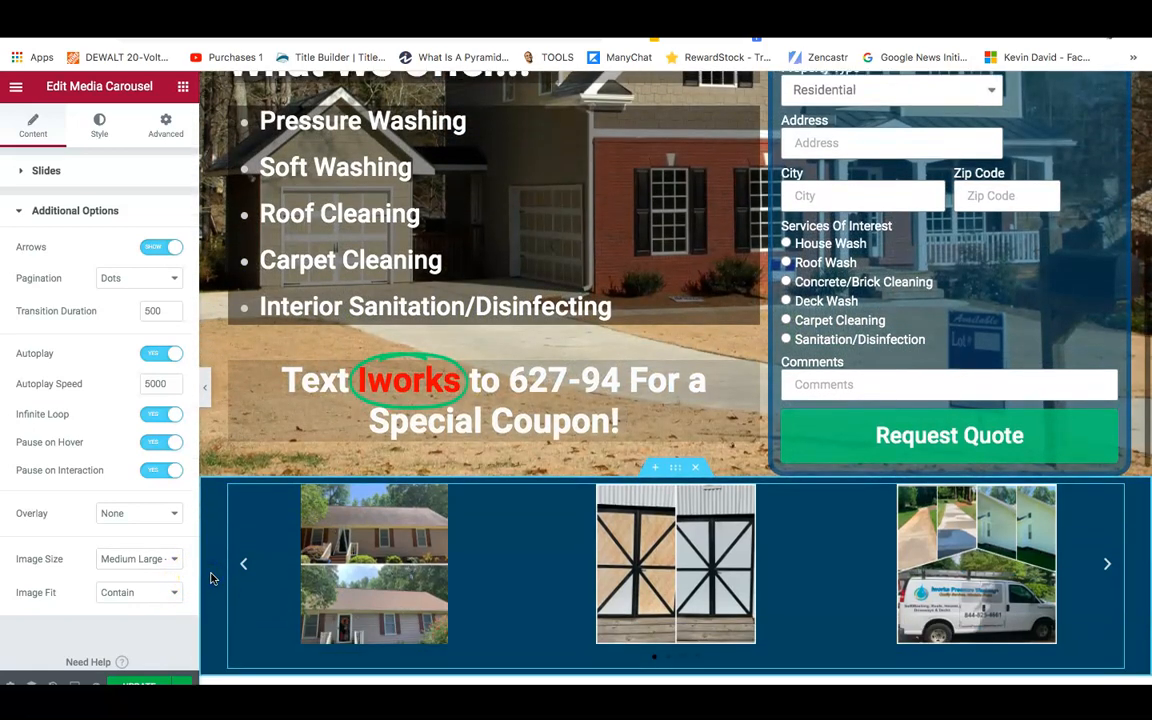
pyautogui.scroll(-4, 212, 576)
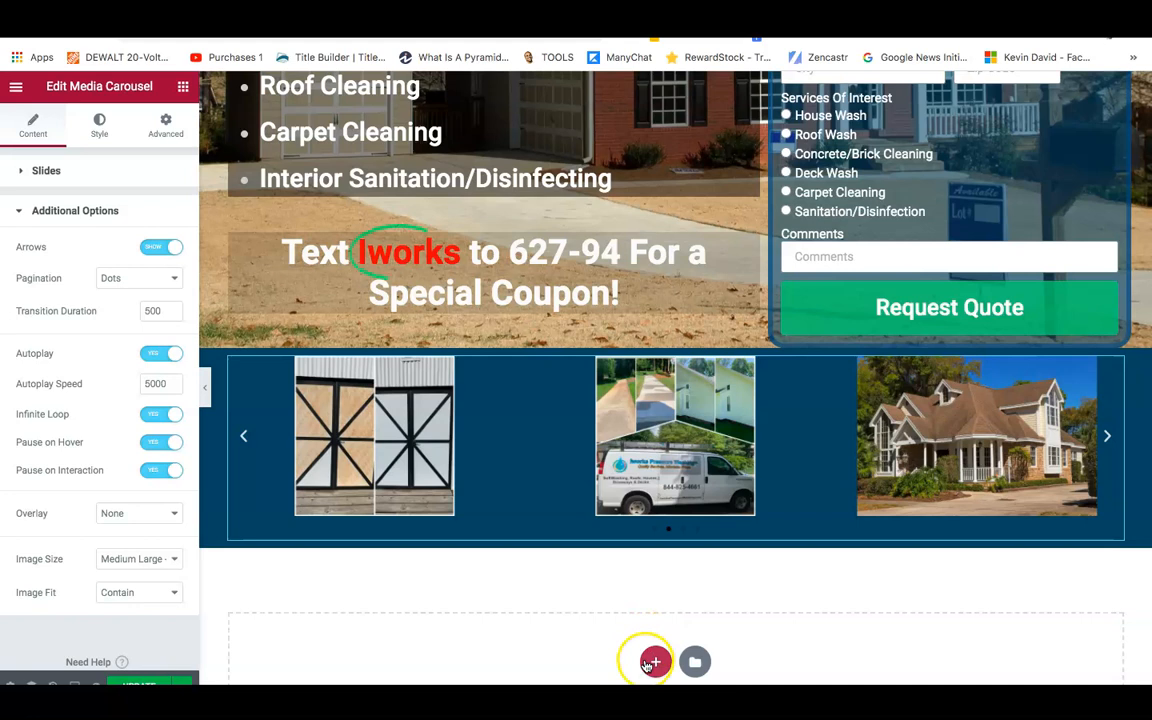
# Insert a two-column structure beneath the work-photo carousel and open its Style settings.
pyautogui.click(652, 662)
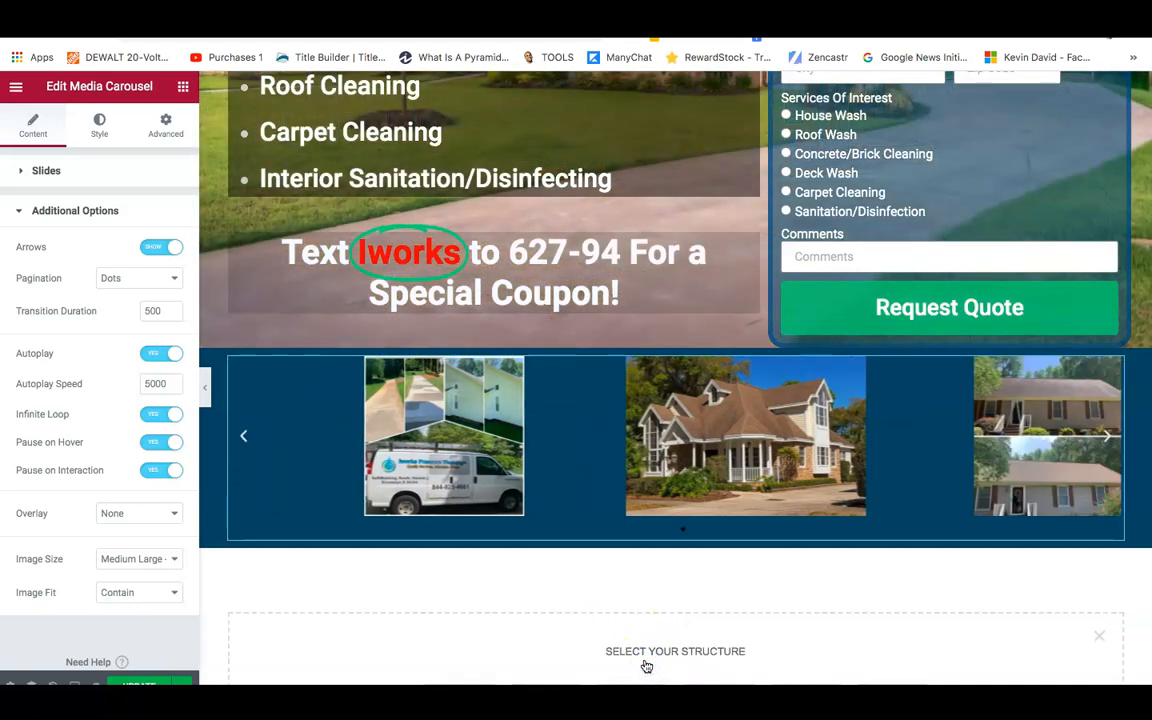
pyautogui.click(661, 647)
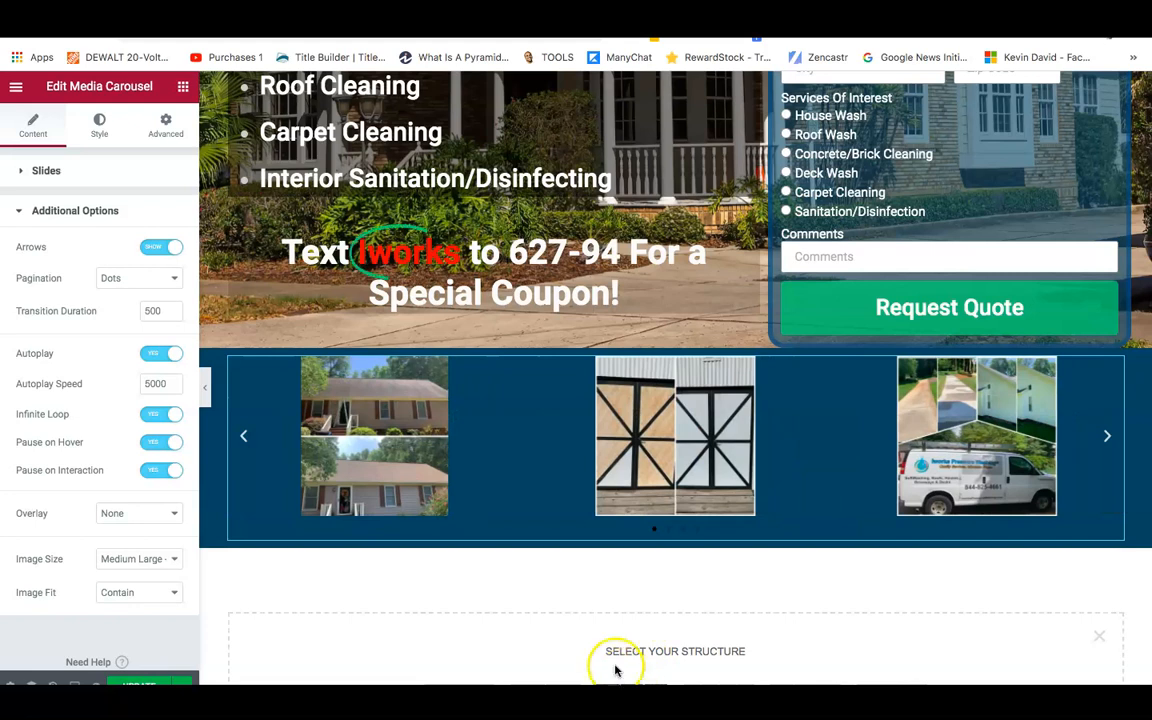
pyautogui.scroll(-5, 620, 670)
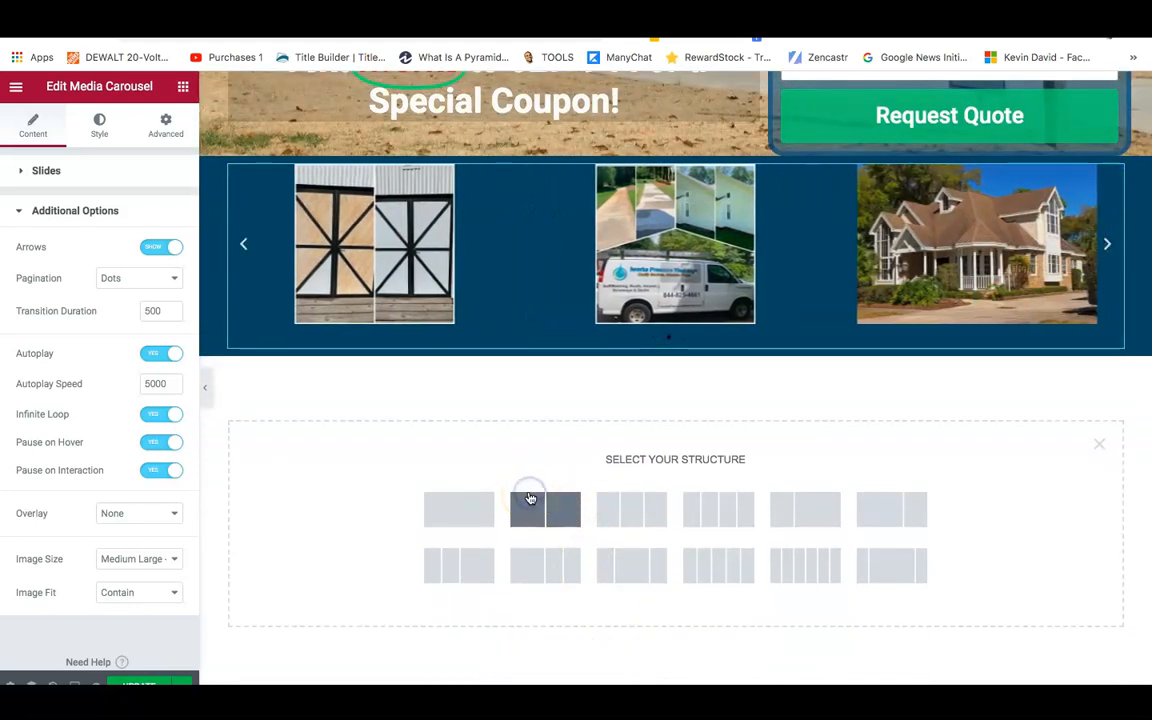
pyautogui.click(531, 499)
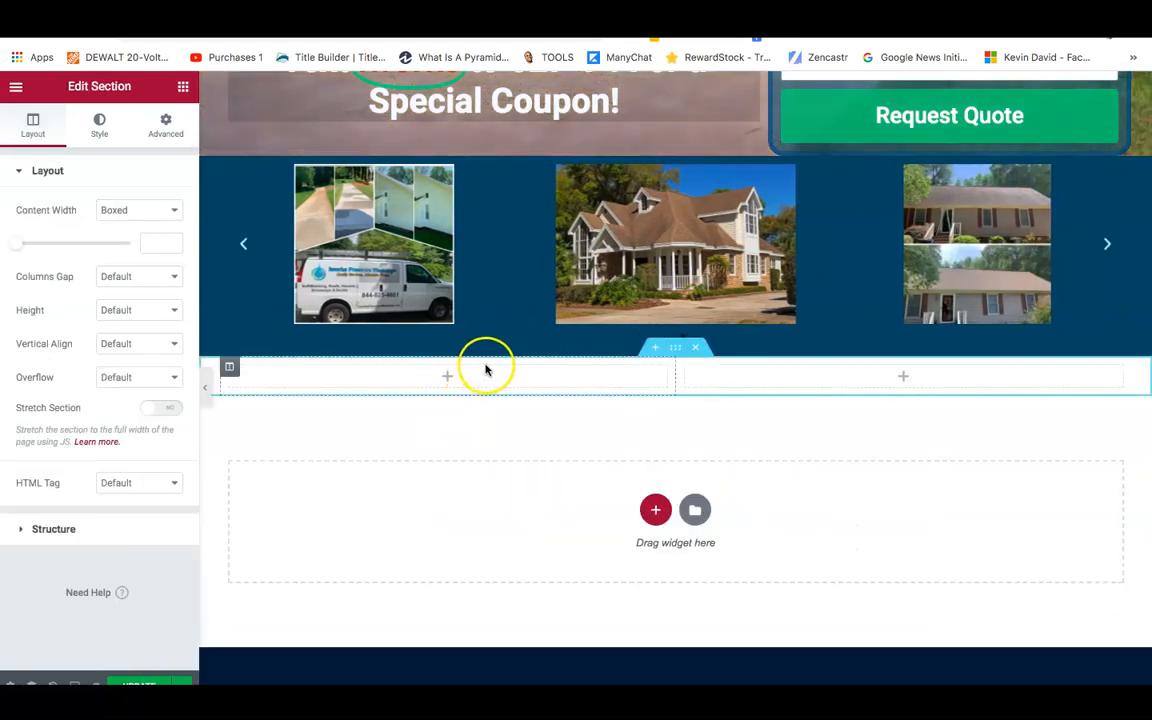
pyautogui.rightClick(676, 352)
pyautogui.moveTo(676, 348); pyautogui.dragTo(442, 357)
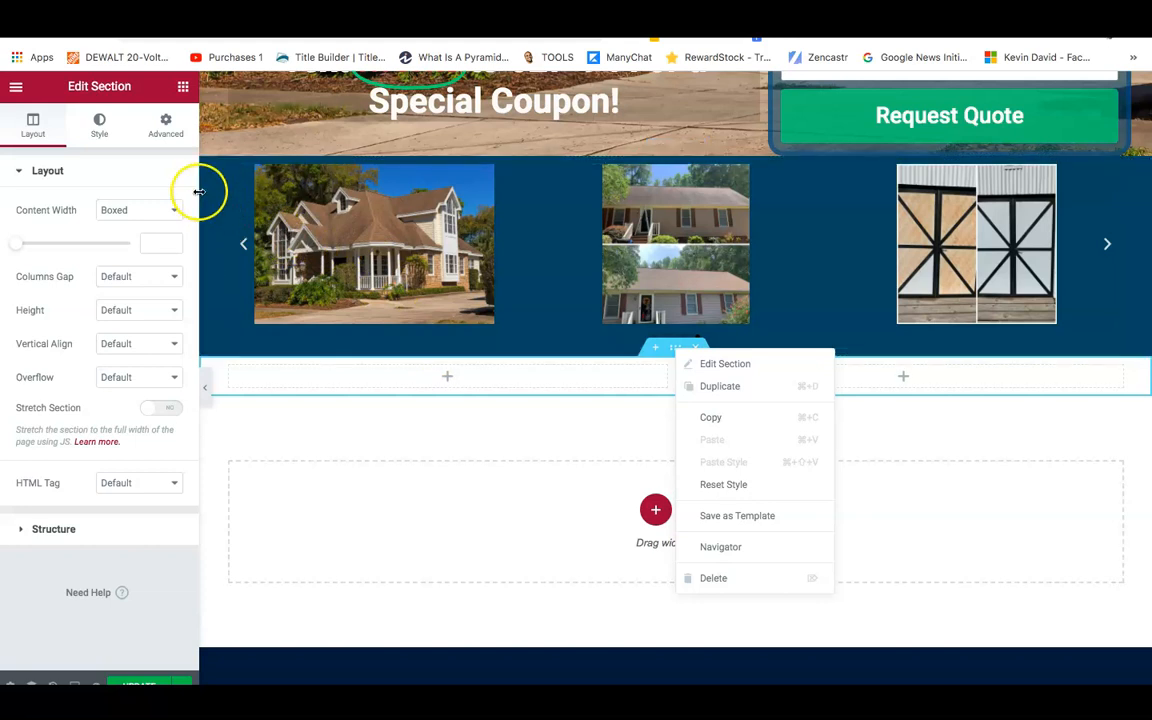
pyautogui.click(100, 128)
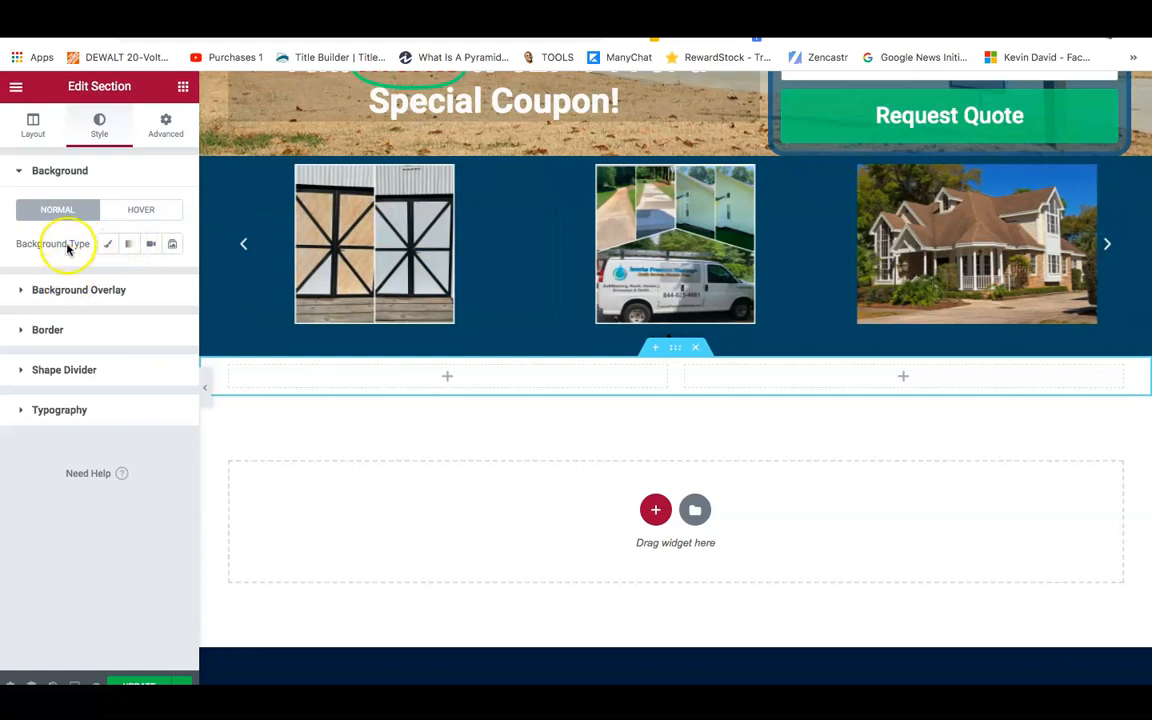
# Set the long-driveway house photo as the section background, sized to Cover.
pyautogui.click(106, 244)
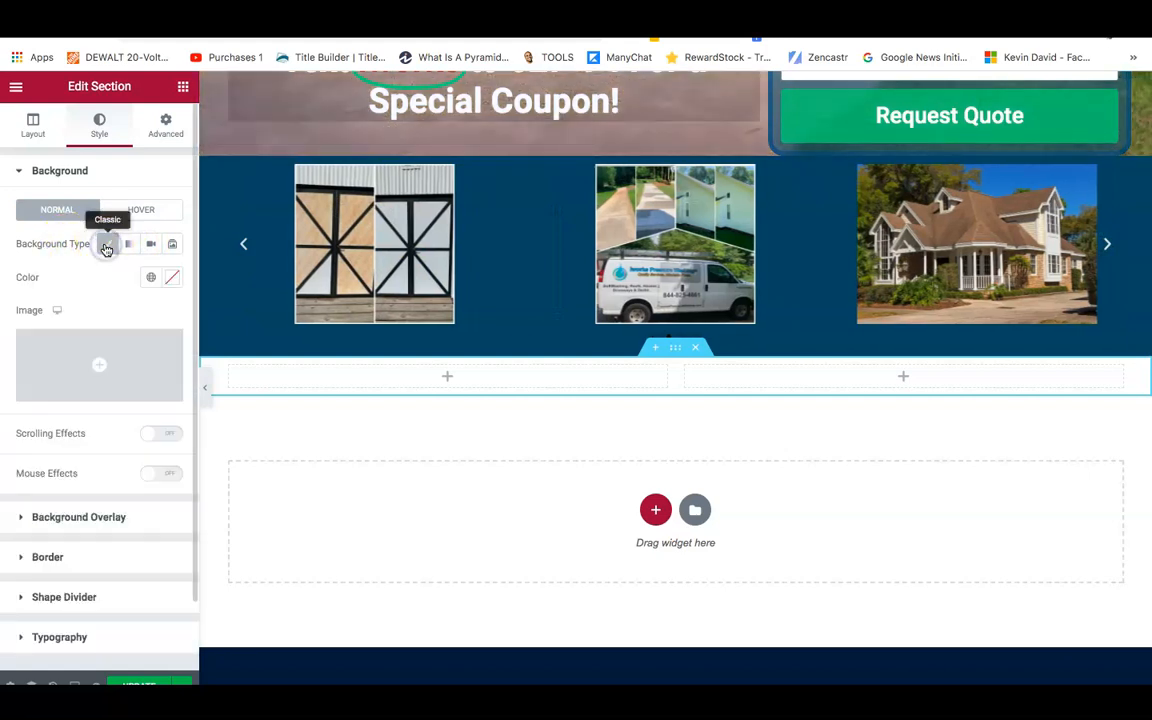
pyautogui.click(90, 352)
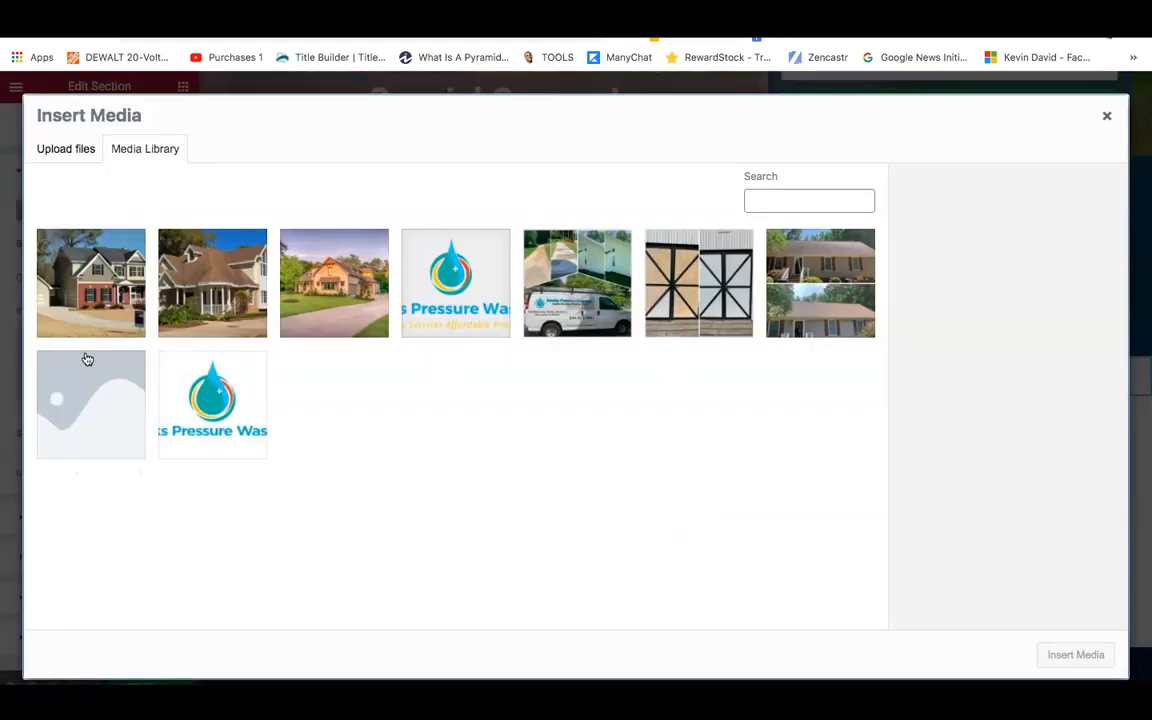
pyautogui.click(327, 289)
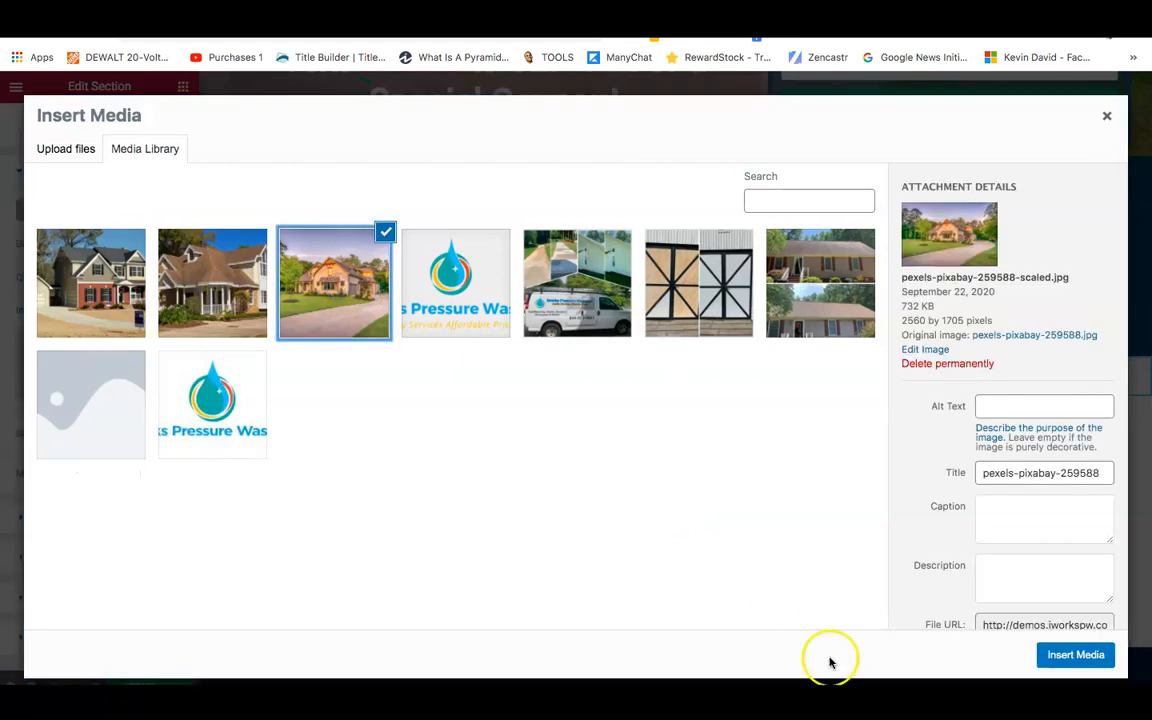
pyautogui.click(1070, 657)
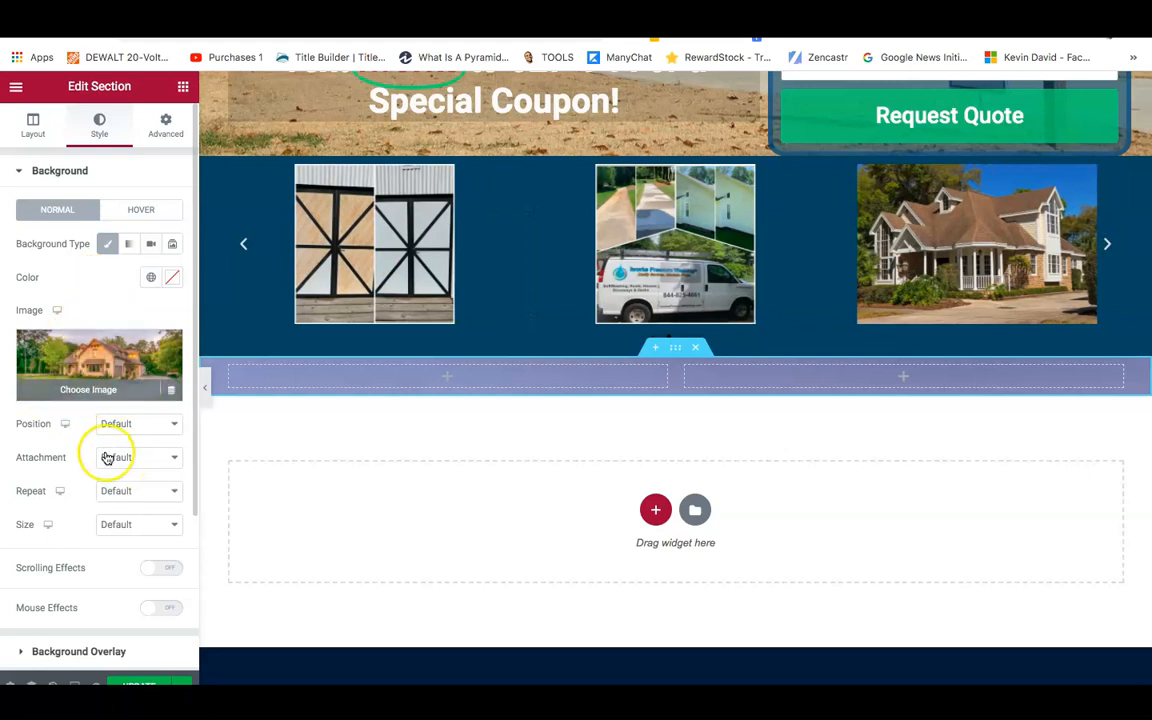
pyautogui.click(134, 526)
pyautogui.click(118, 552)
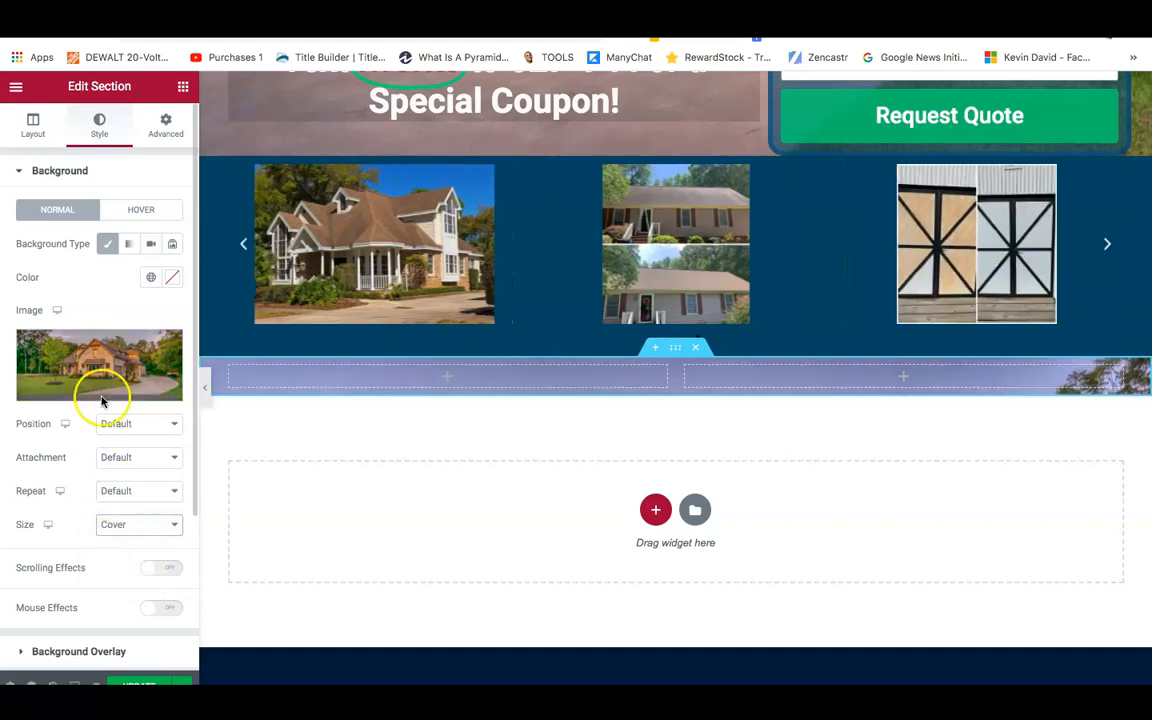
# Add a classic dark background overlay at 0.5 opacity.
pyautogui.click(62, 650)
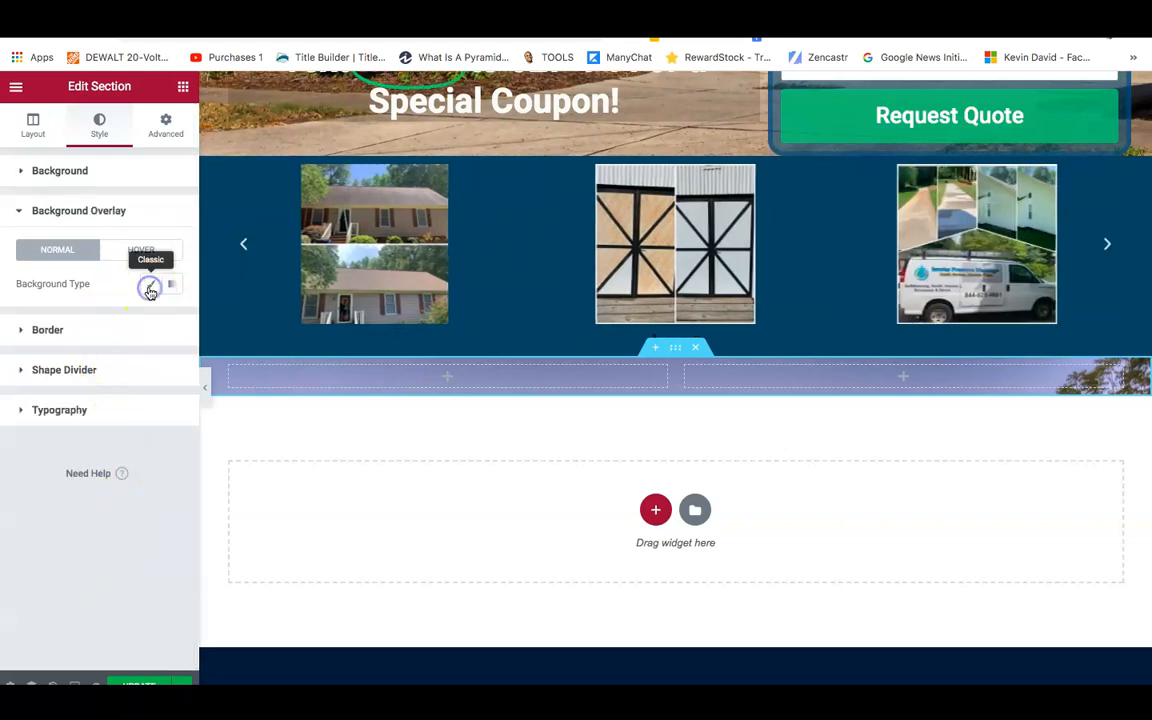
pyautogui.click(149, 289)
pyautogui.click(172, 317)
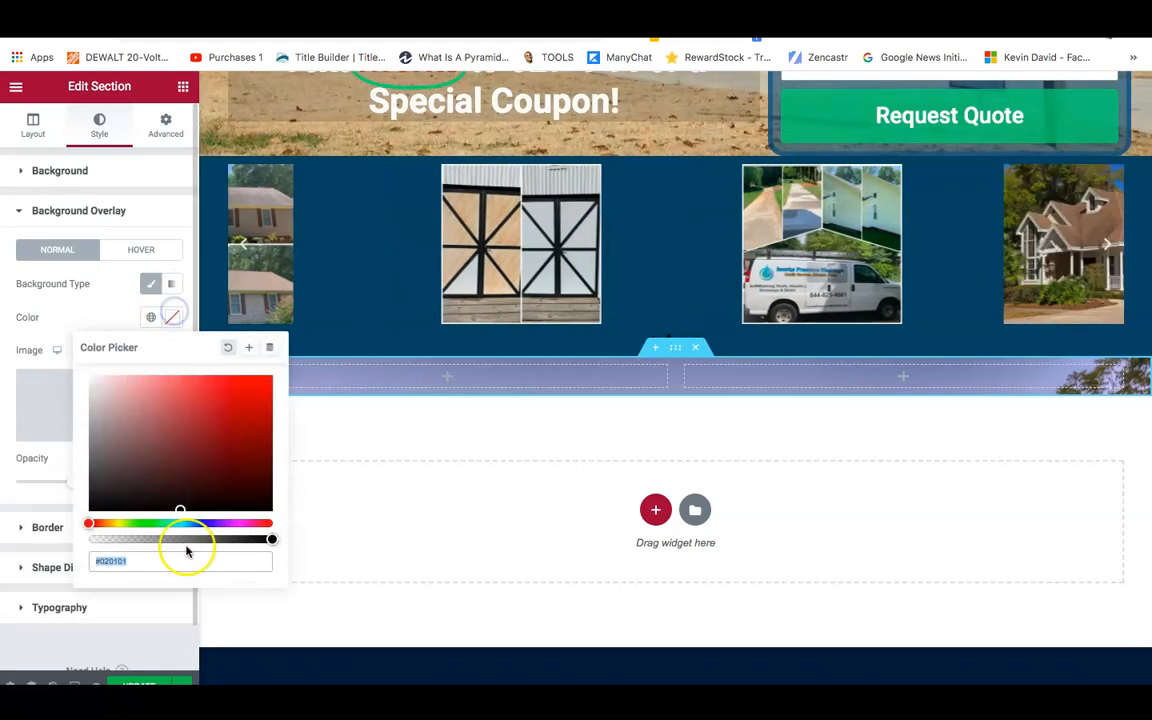
pyautogui.moveTo(268, 539); pyautogui.dragTo(190, 539)
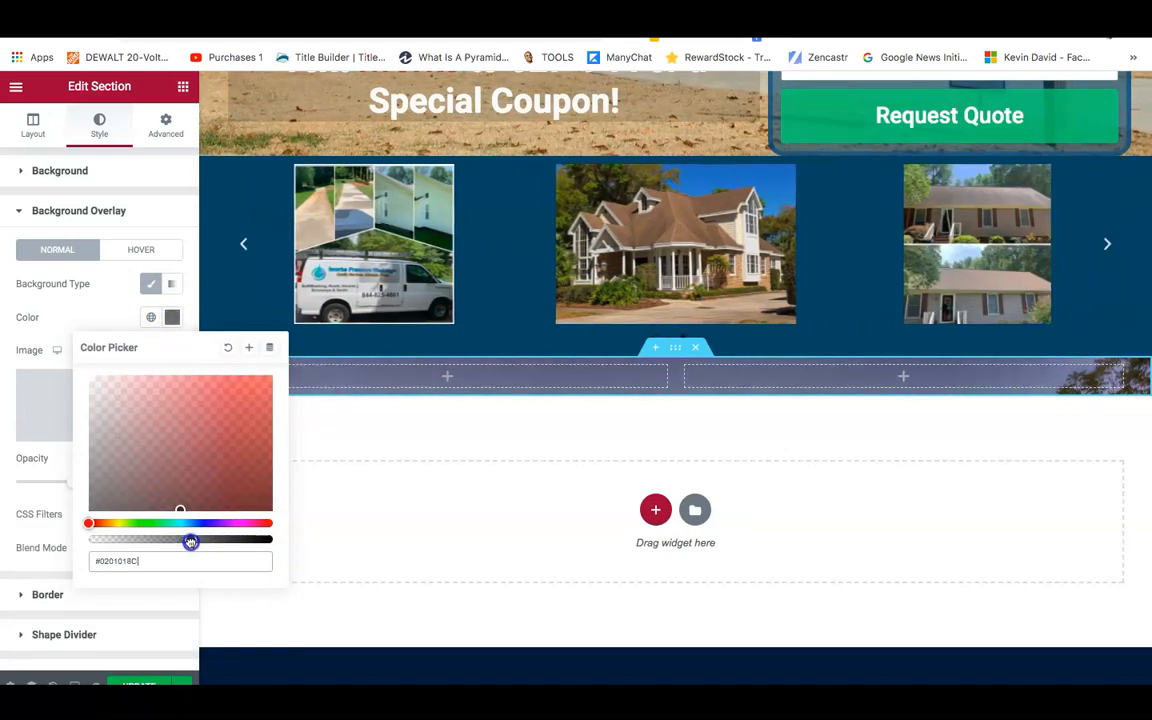
pyautogui.click(6, 450)
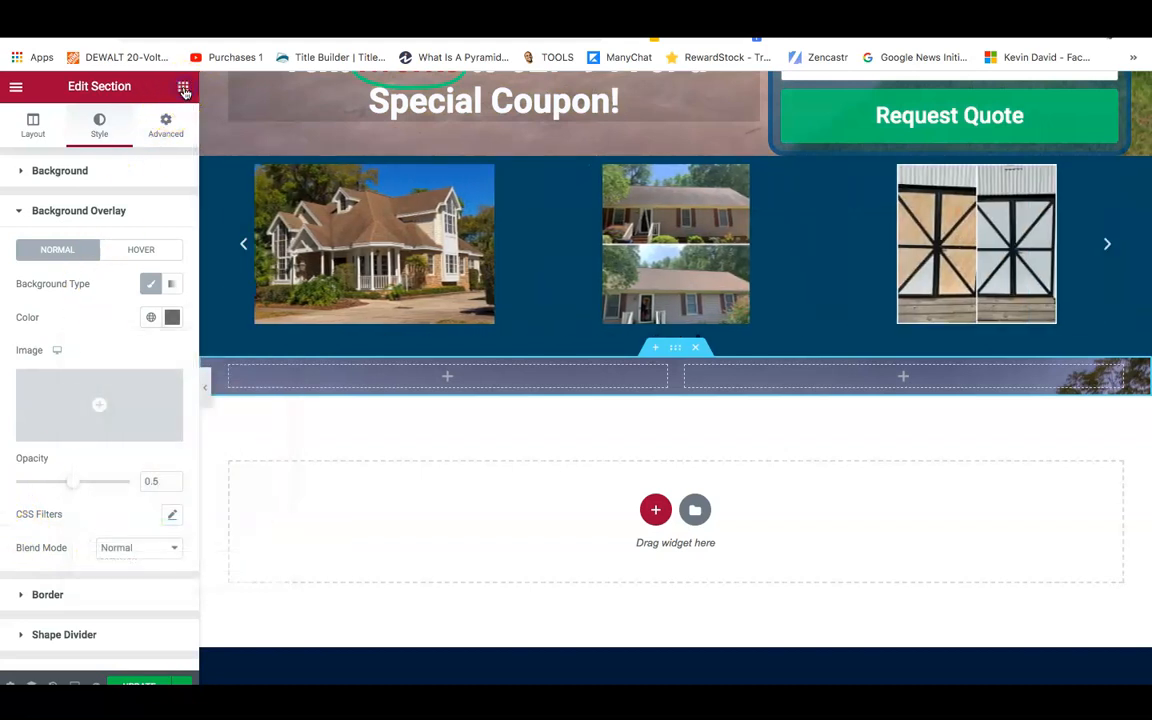
pyautogui.click(184, 91)
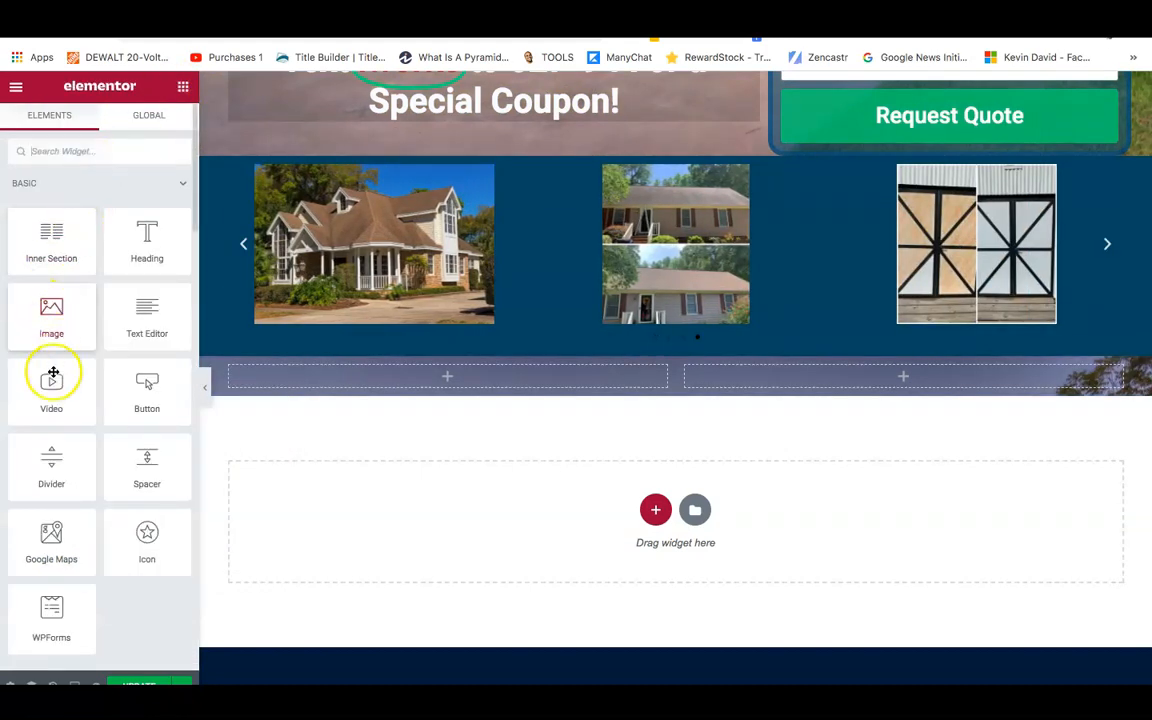
# Drop a Video widget into the right column and a Heading widget into the left column.
pyautogui.moveTo(53, 391); pyautogui.dragTo(895, 378)
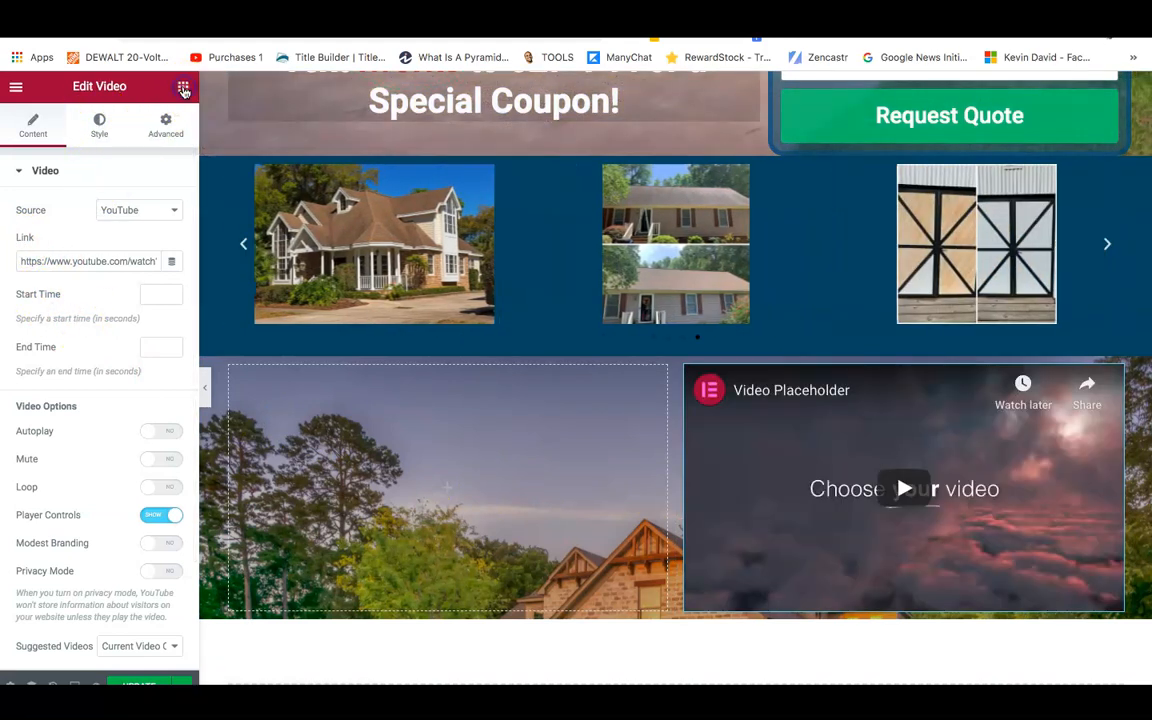
pyautogui.click(183, 88)
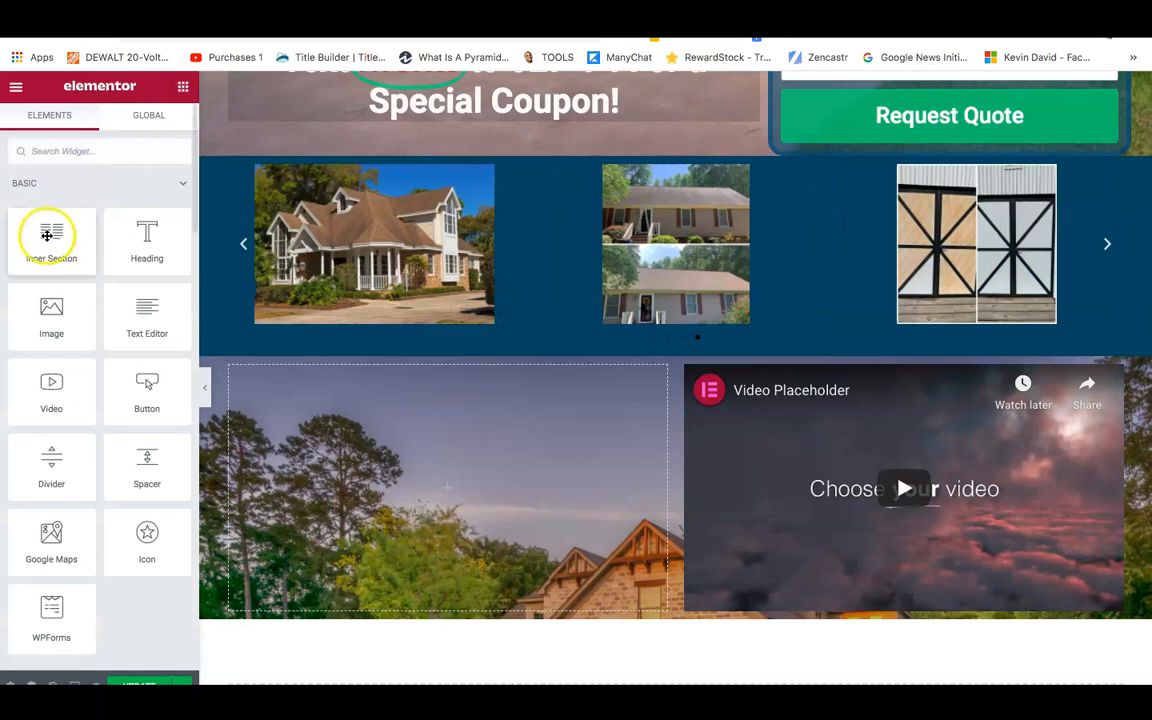
pyautogui.moveTo(143, 246); pyautogui.dragTo(448, 486)
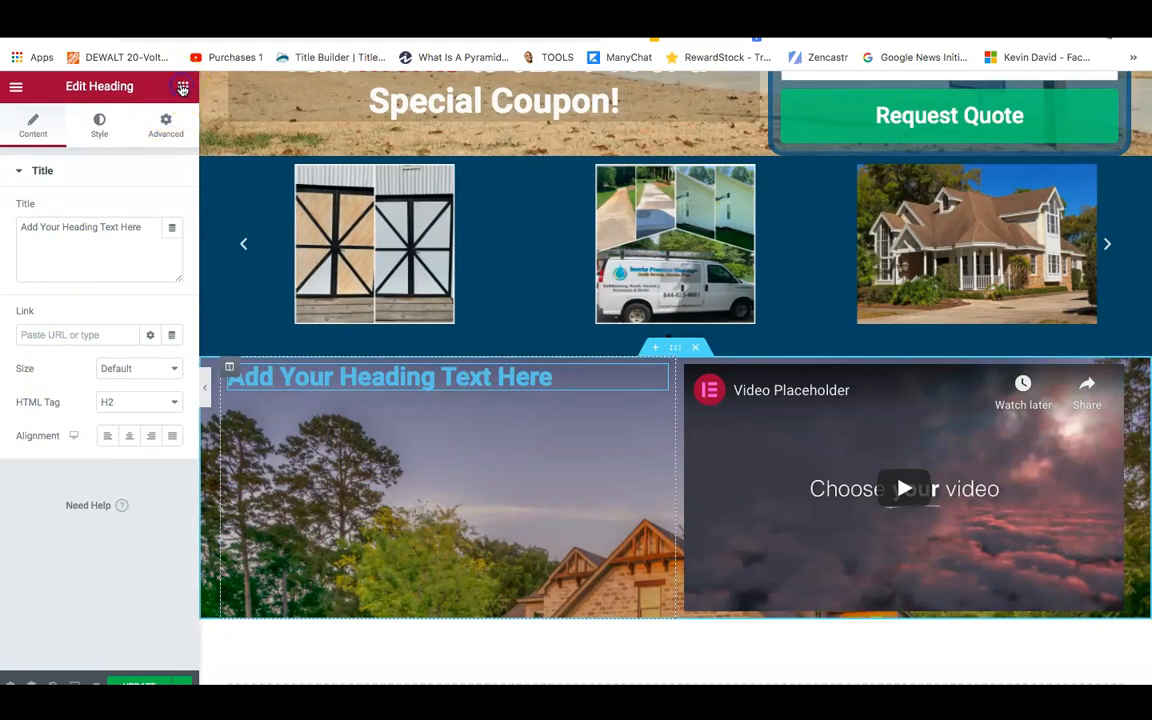
# Add an Icon widget below the heading and a Spacer above it in the left column.
pyautogui.click(106, 149)
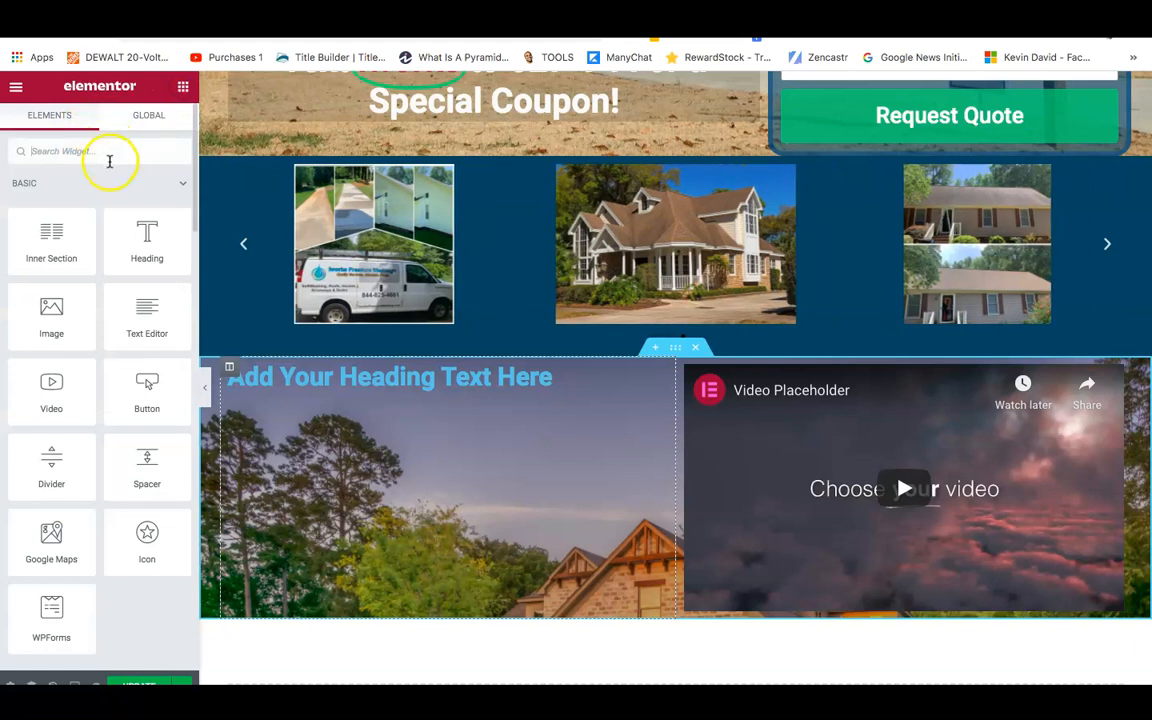
pyautogui.write('icon')
pyautogui.moveTo(51, 200); pyautogui.dragTo(381, 388)
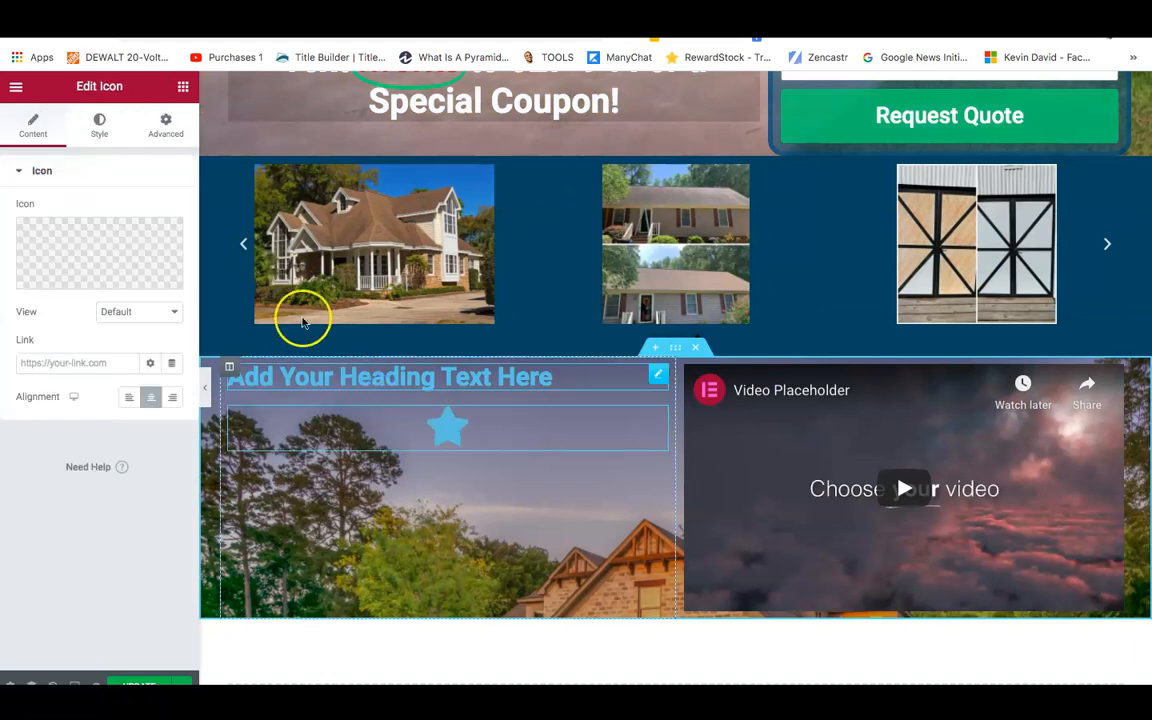
pyautogui.click(183, 87)
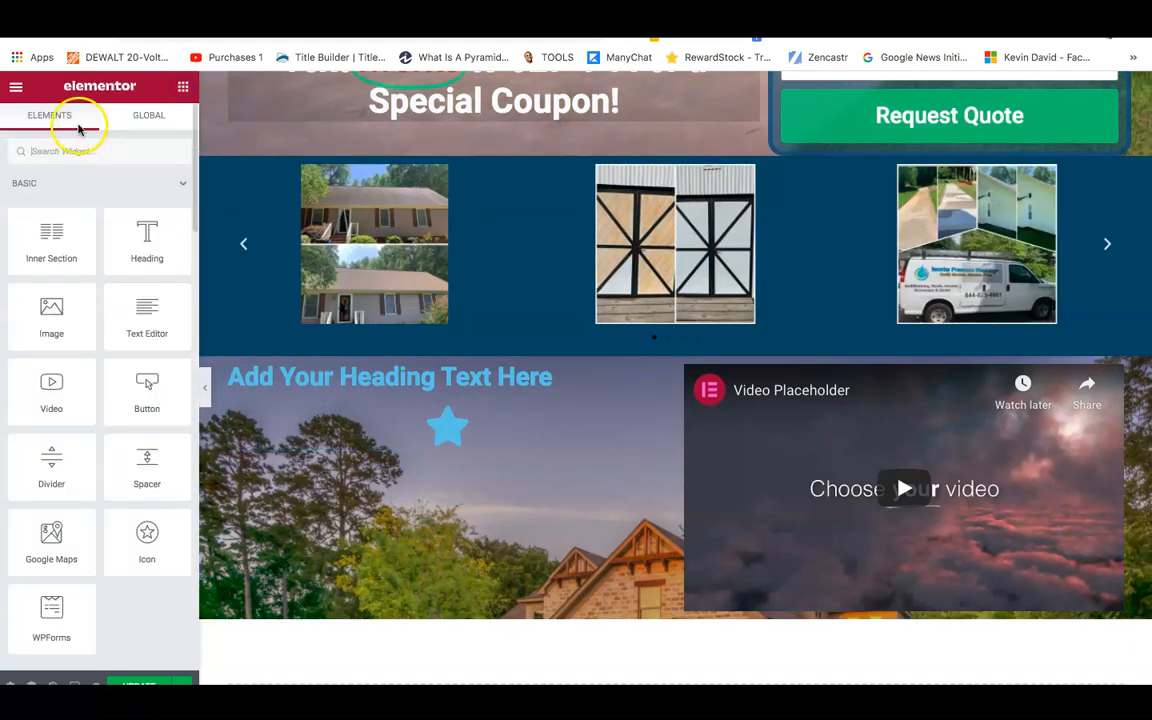
pyautogui.write('sp')
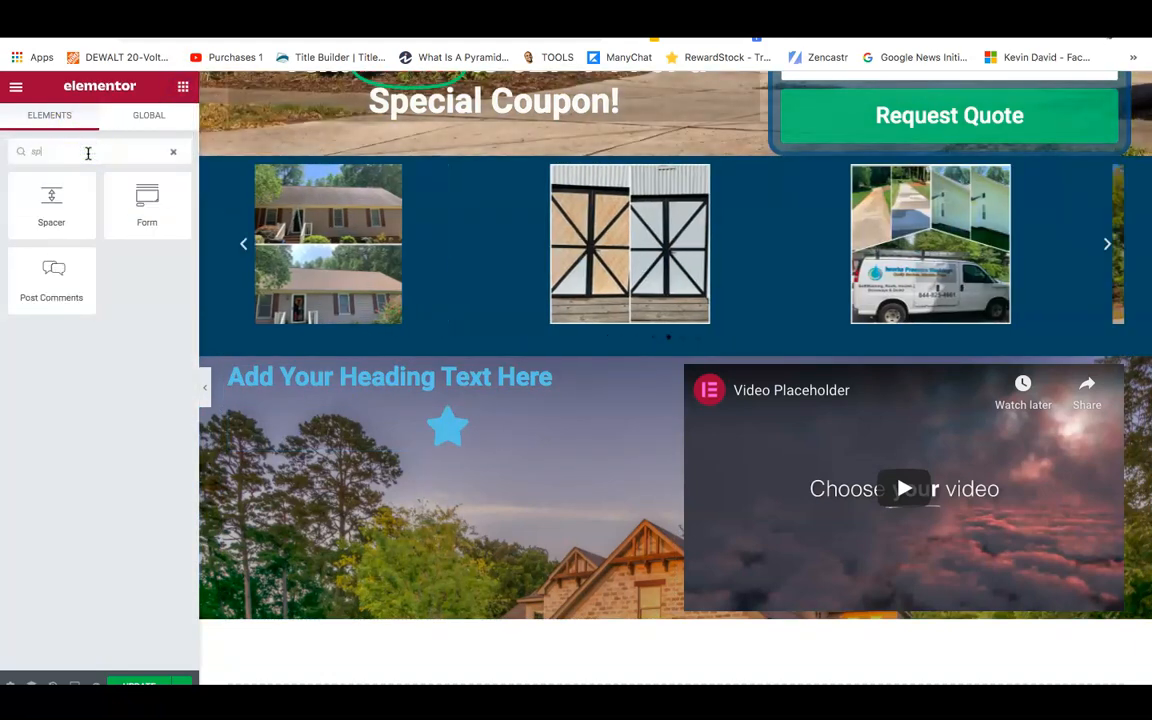
pyautogui.moveTo(57, 193); pyautogui.dragTo(407, 368)
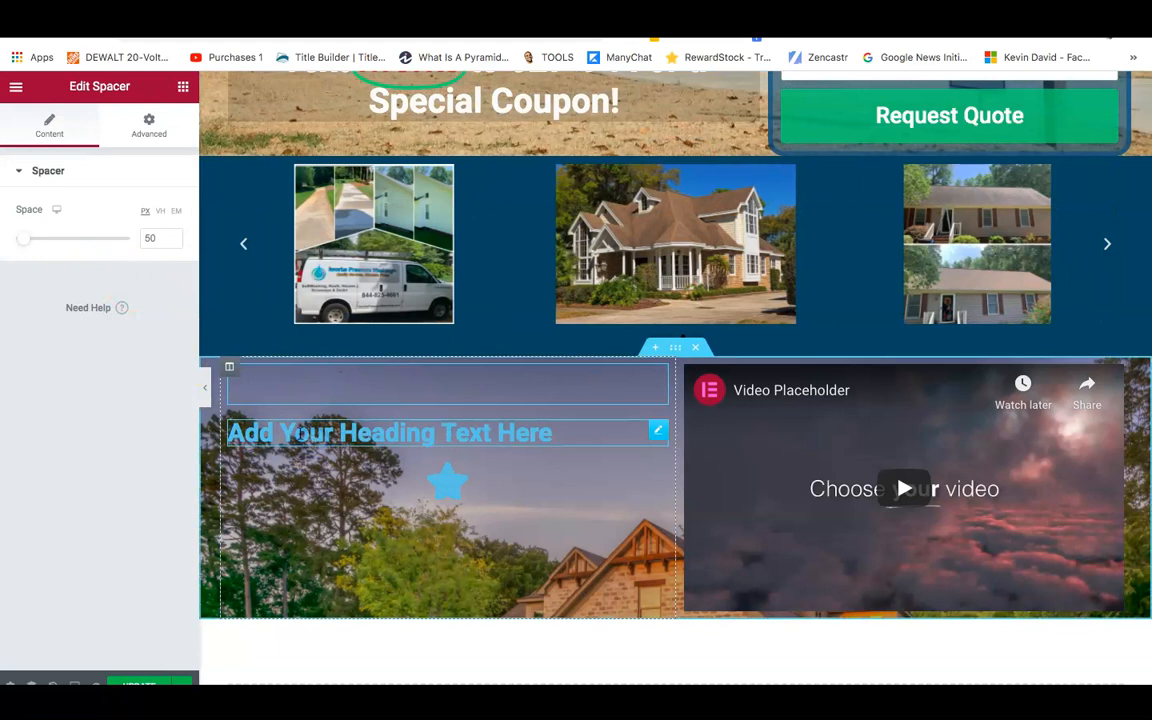
# Change the heading text to 'Check Out Our Commercial!' and centre it.
pyautogui.click(303, 435)
pyautogui.tripleClick(45, 236)
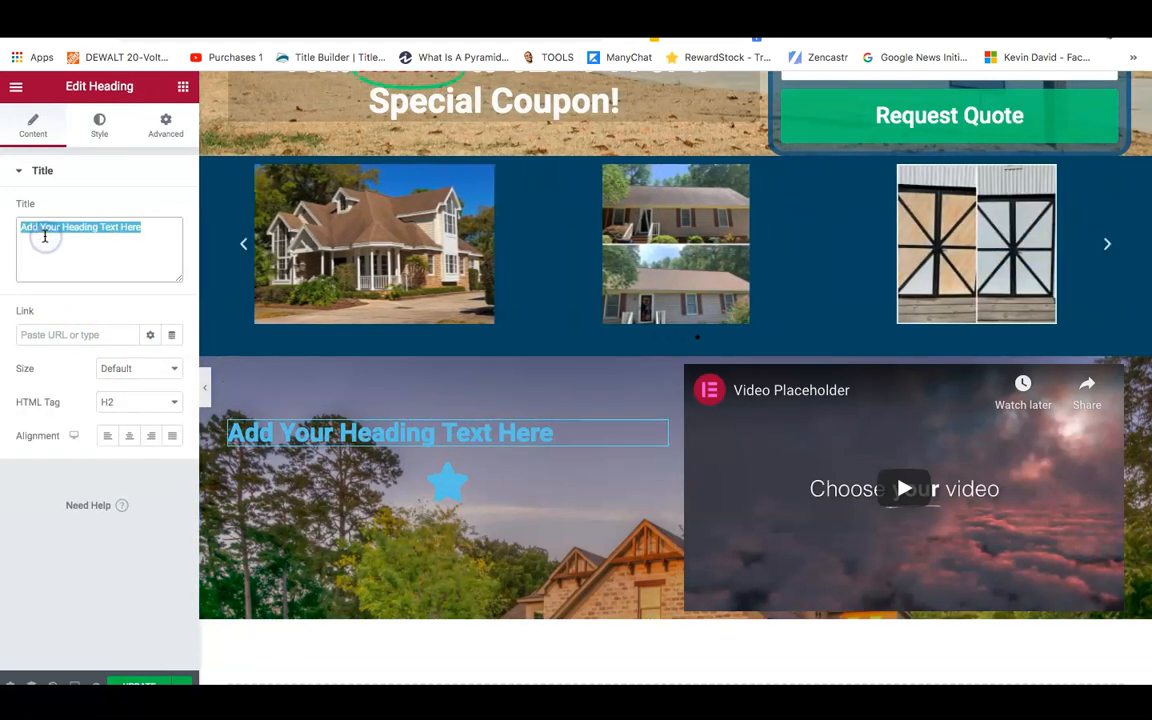
pyautogui.write('Check Out')
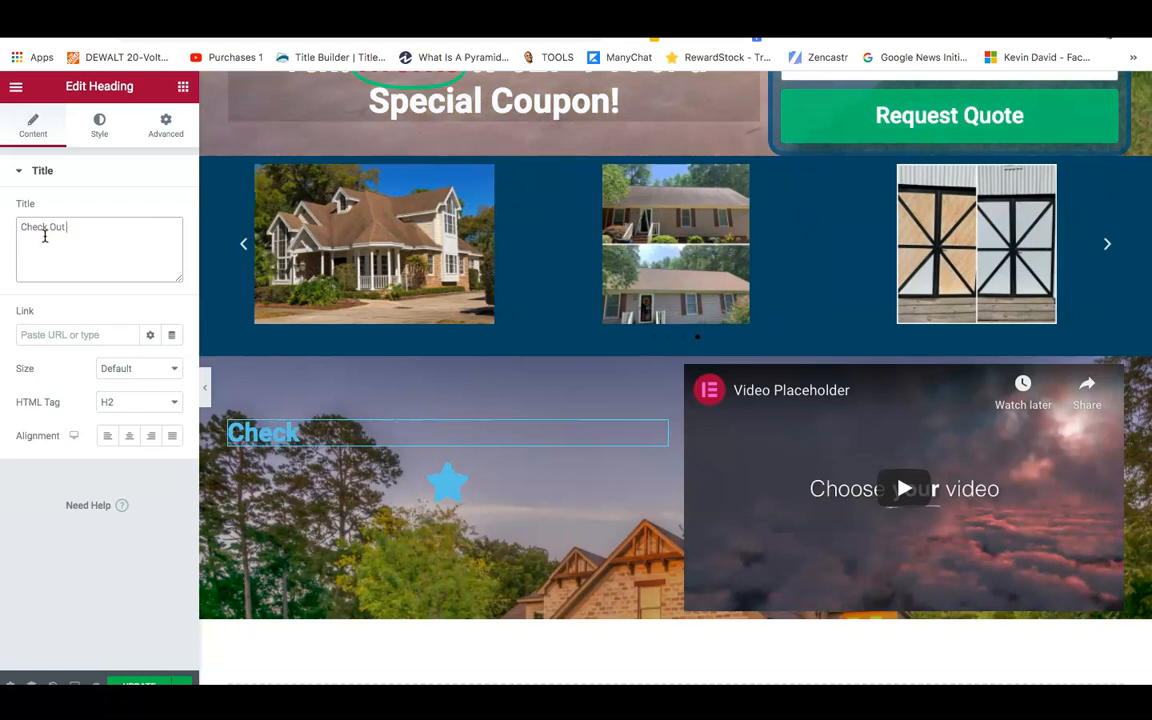
pyautogui.write(' Our Co')
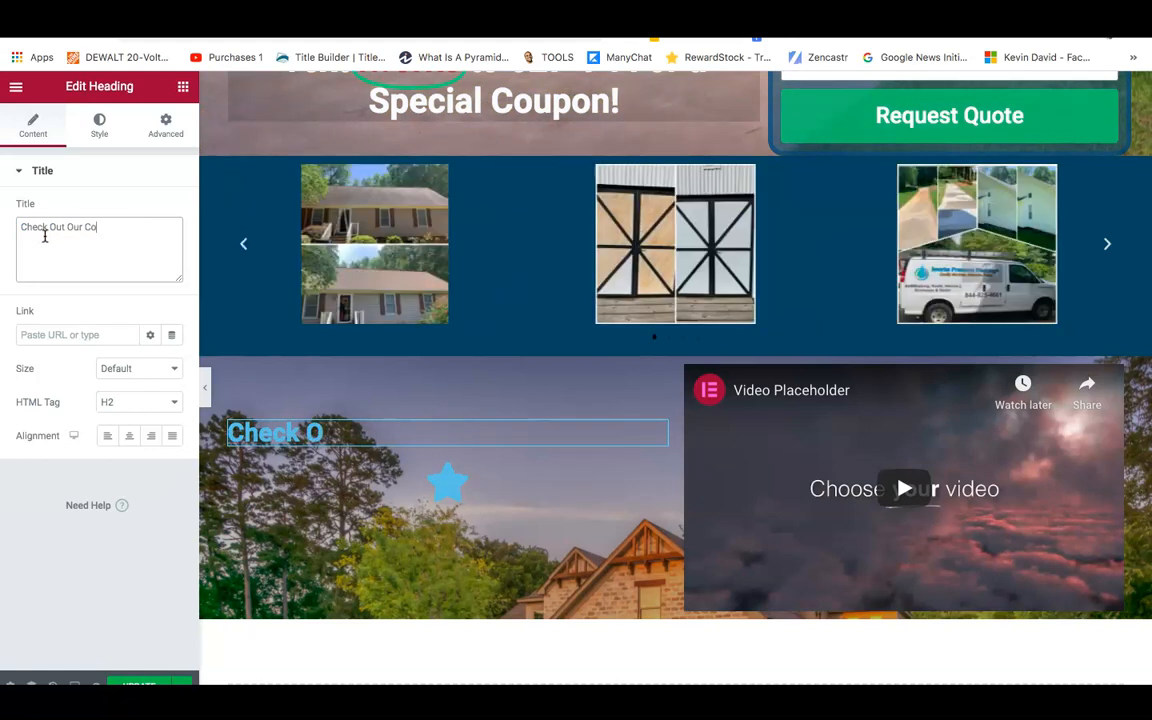
pyautogui.write('mmercial!')
pyautogui.click(128, 435)
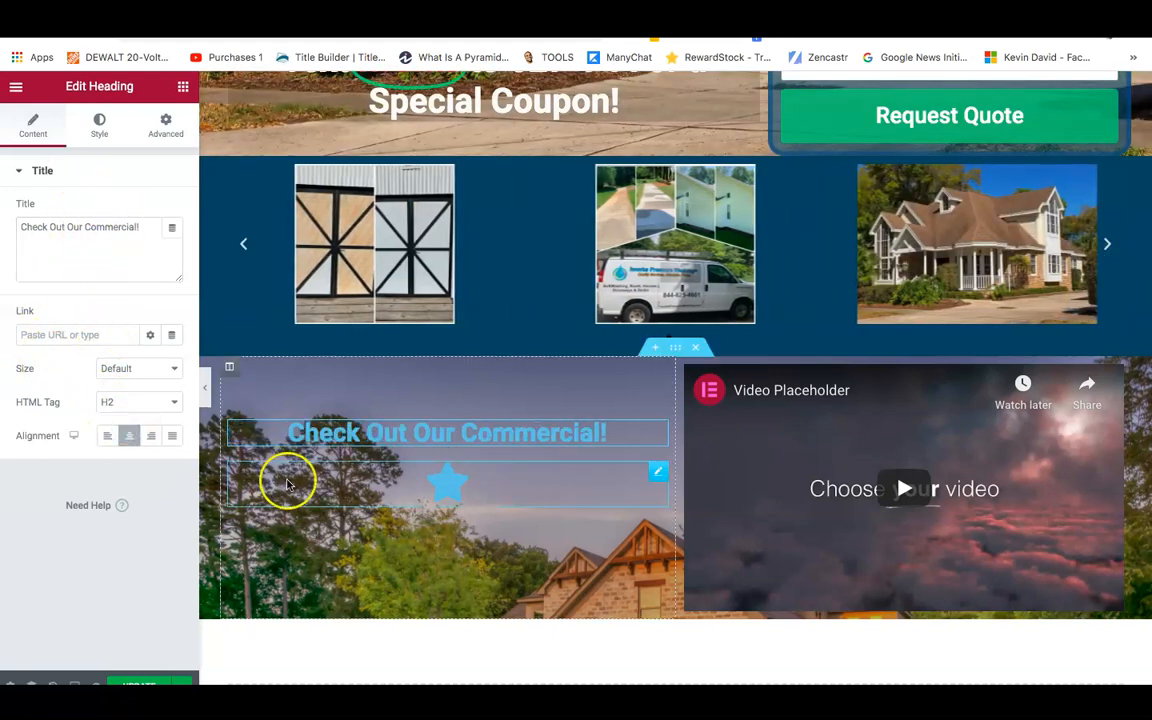
# Style the heading in near-white text with font size 65 and weight 600.
pyautogui.click(97, 136)
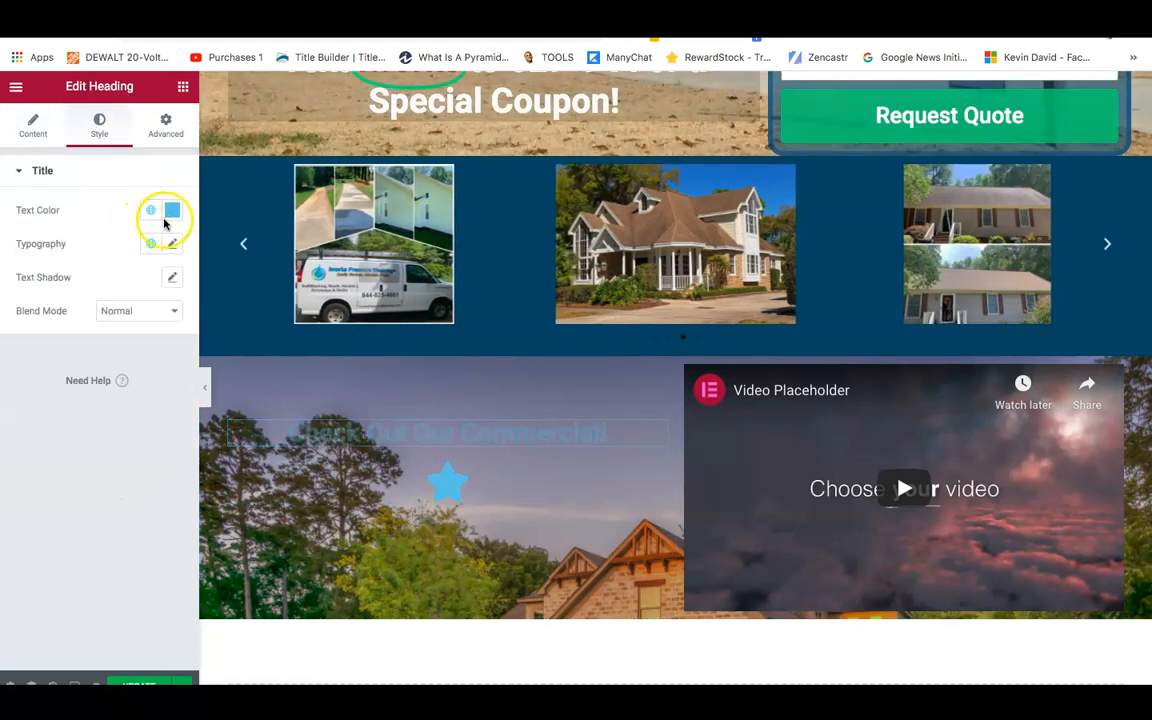
pyautogui.click(170, 211)
pyautogui.moveTo(170, 282); pyautogui.dragTo(88, 280)
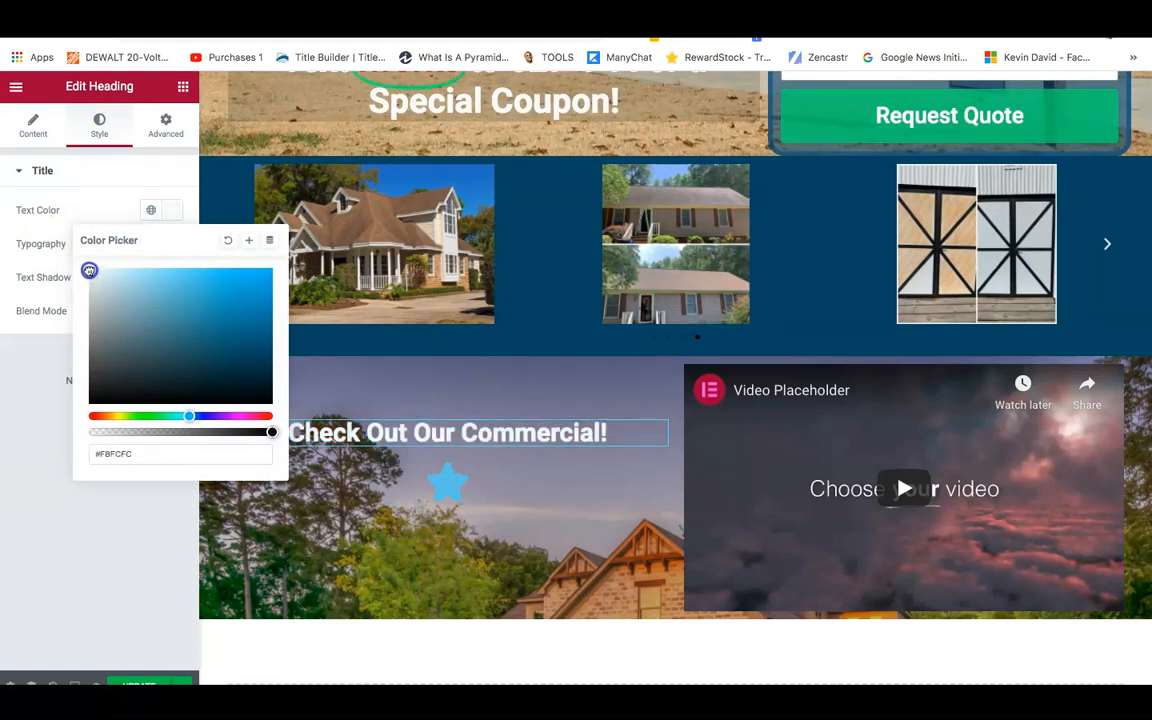
pyautogui.click(121, 247)
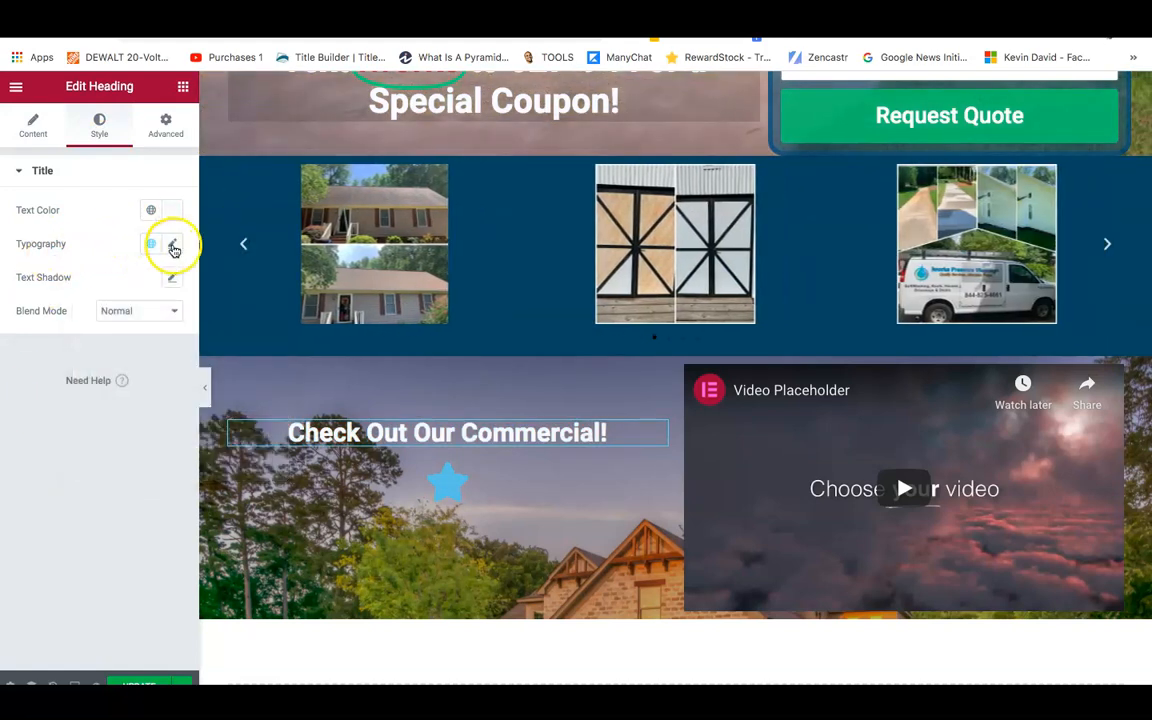
pyautogui.click(172, 246)
pyautogui.moveTo(23, 383); pyautogui.dragTo(53, 386)
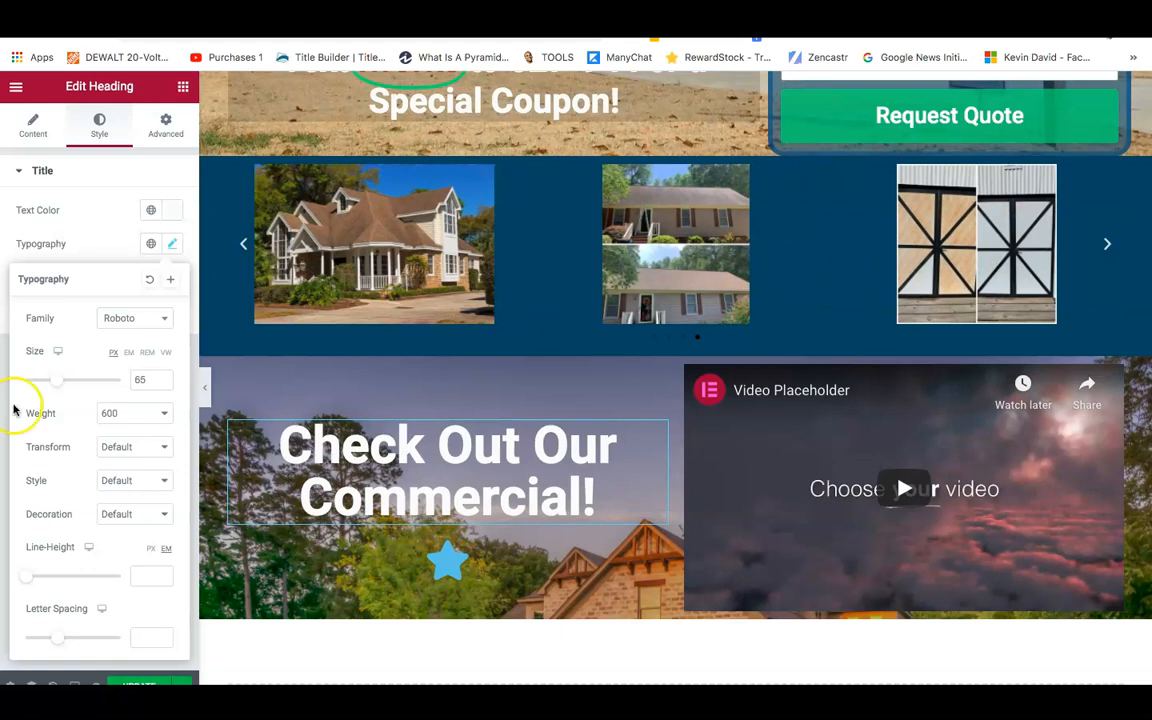
pyautogui.click(443, 555)
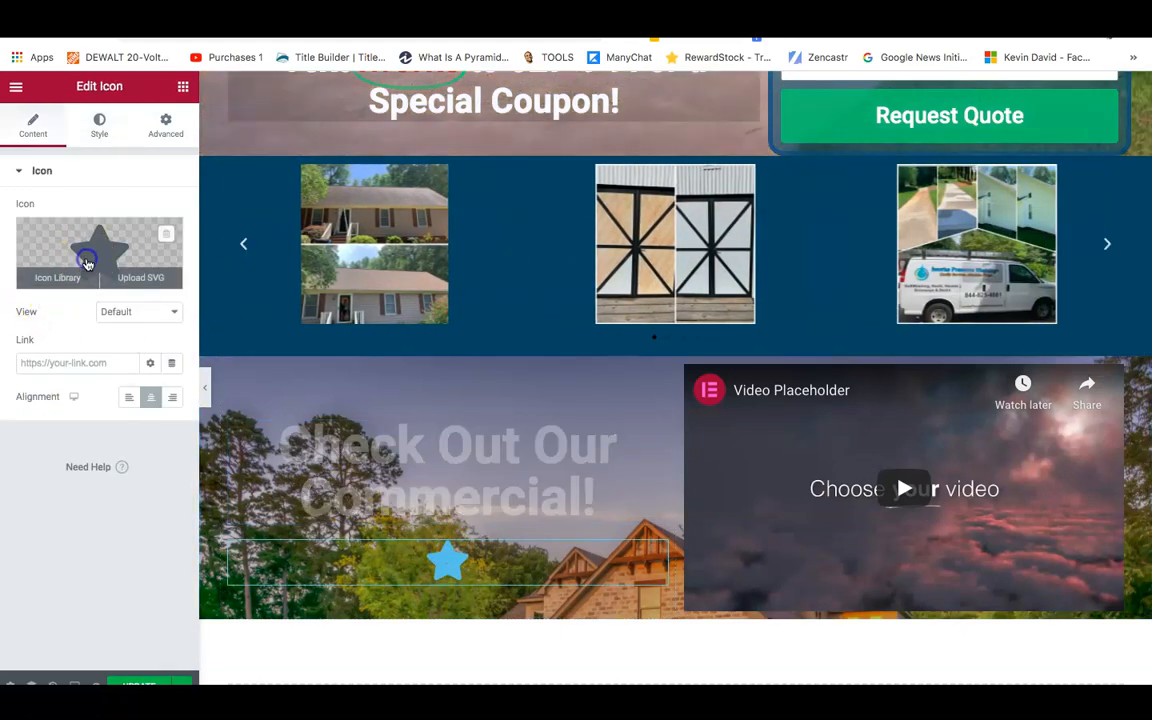
# Replace the star icon with a long right-pointing arrow from the icon library.
pyautogui.click(87, 264)
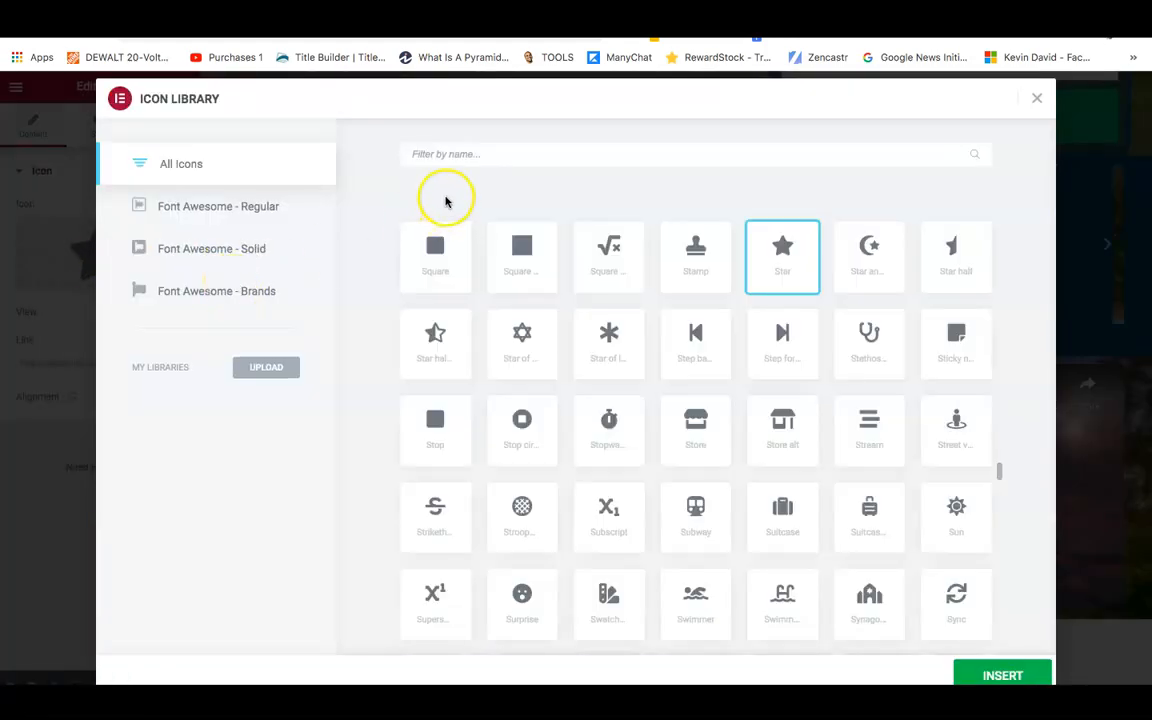
pyautogui.write('arrow')
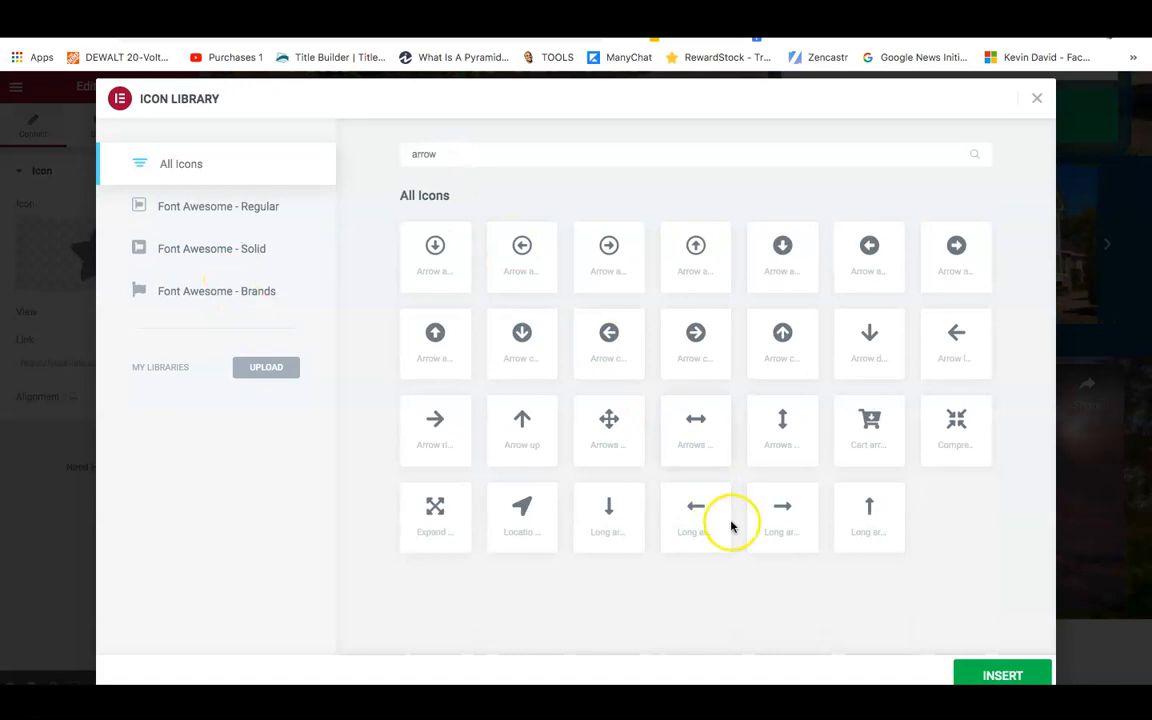
pyautogui.click(789, 532)
pyautogui.click(990, 675)
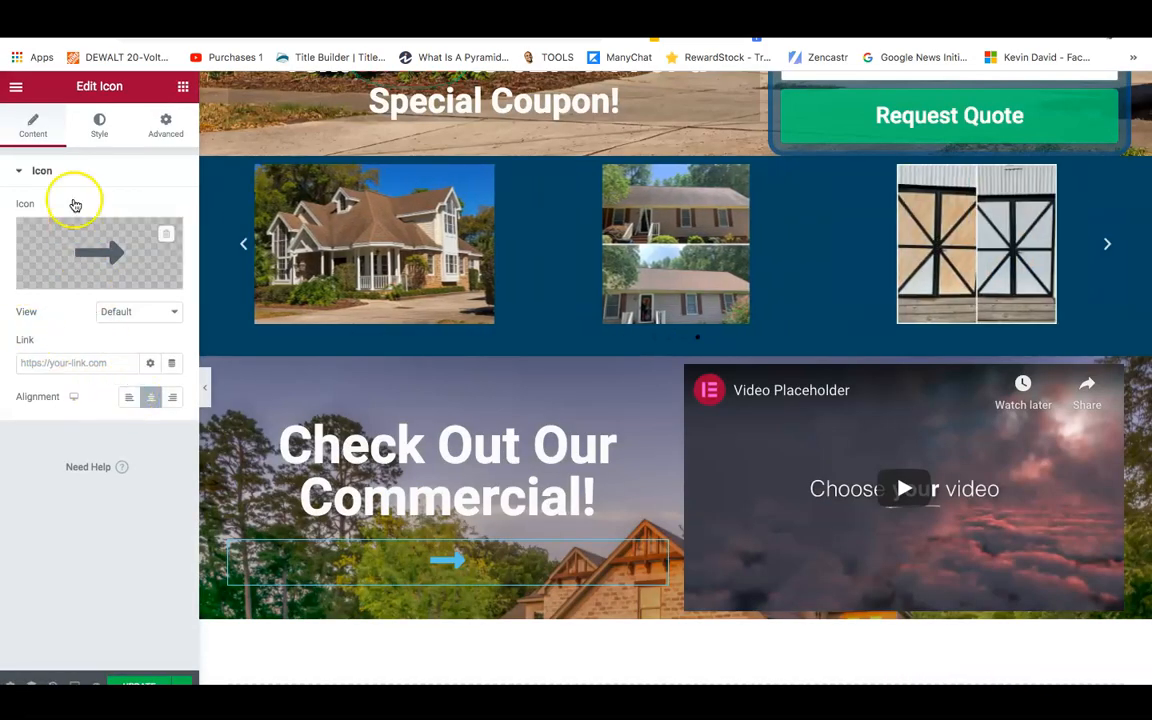
# Colour the arrow golden yellow (#E4B90F) and enlarge it to size 92.
pyautogui.click(105, 137)
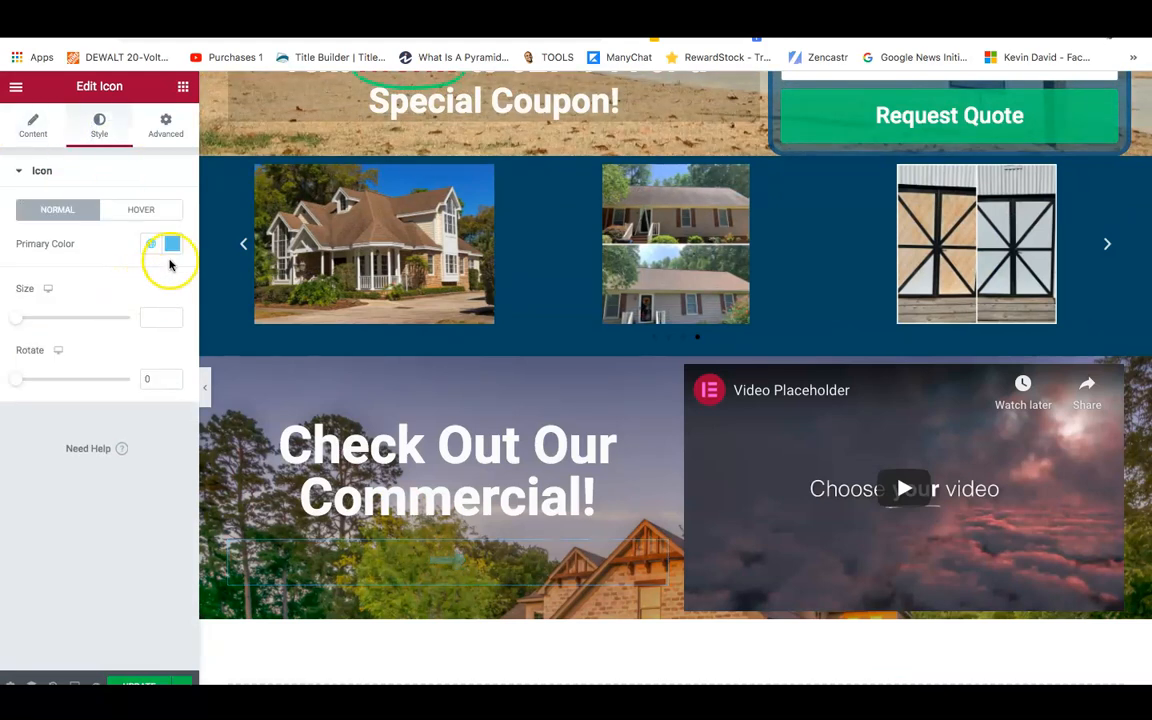
pyautogui.click(173, 246)
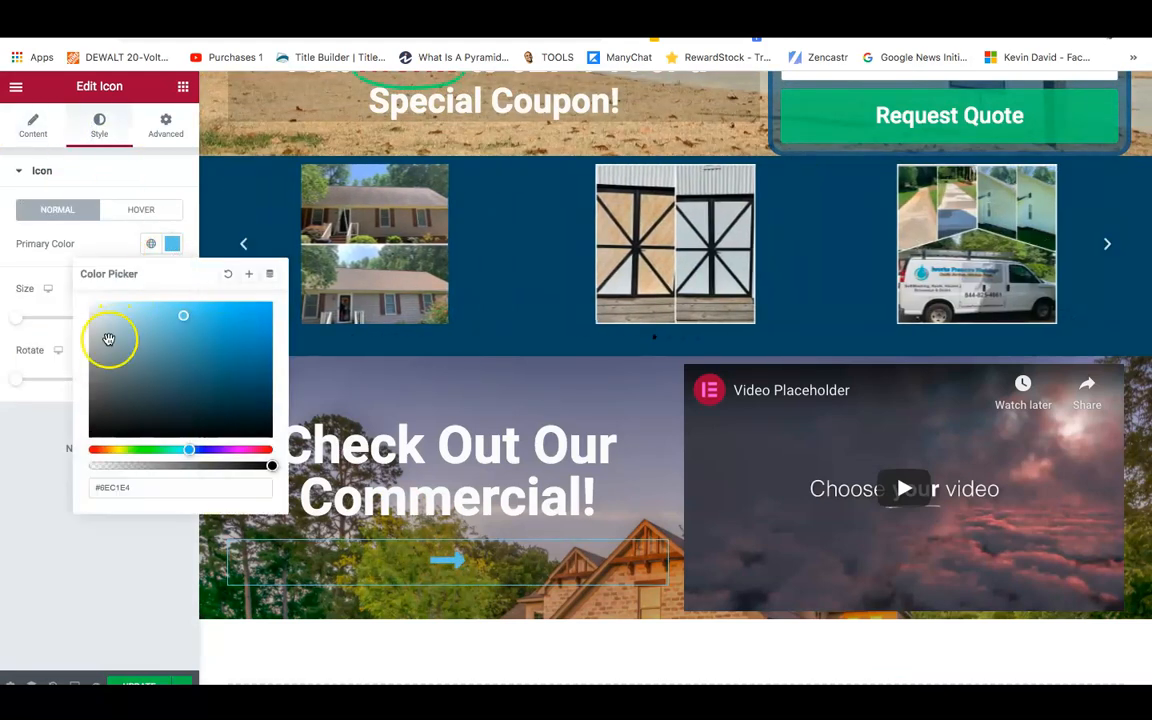
pyautogui.click(116, 452)
pyautogui.moveTo(117, 452); pyautogui.dragTo(111, 453)
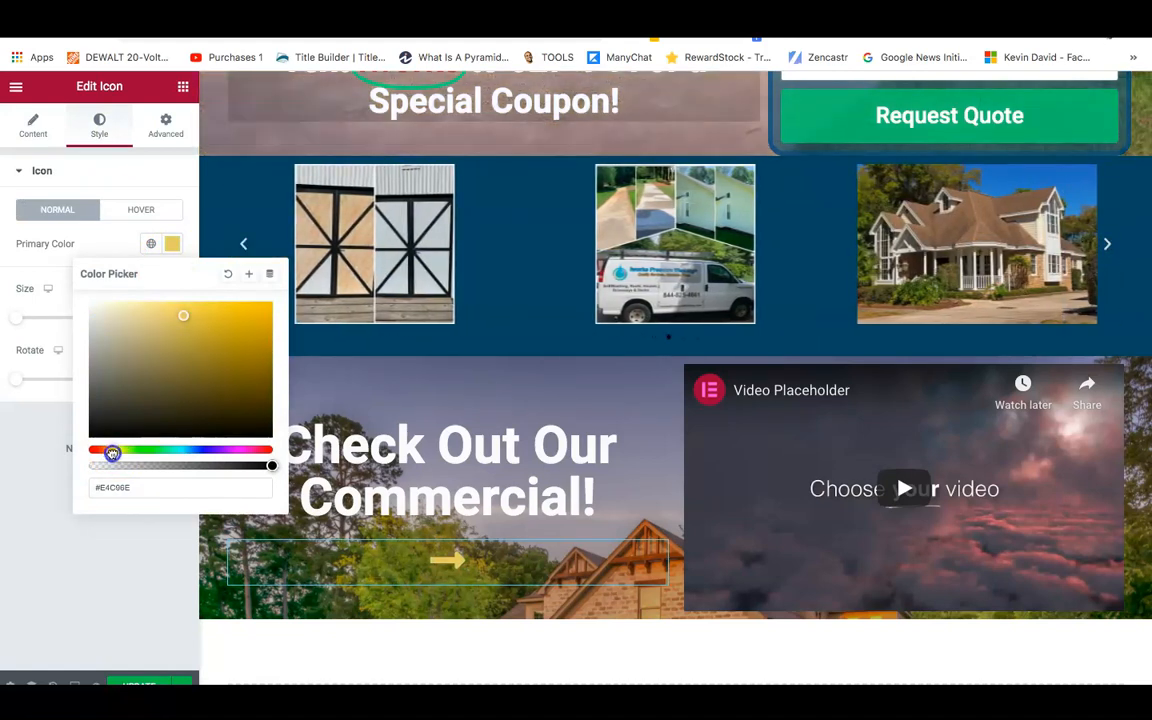
pyautogui.moveTo(178, 340); pyautogui.dragTo(187, 314)
pyautogui.moveTo(258, 316); pyautogui.dragTo(259, 316)
pyautogui.click(32, 434)
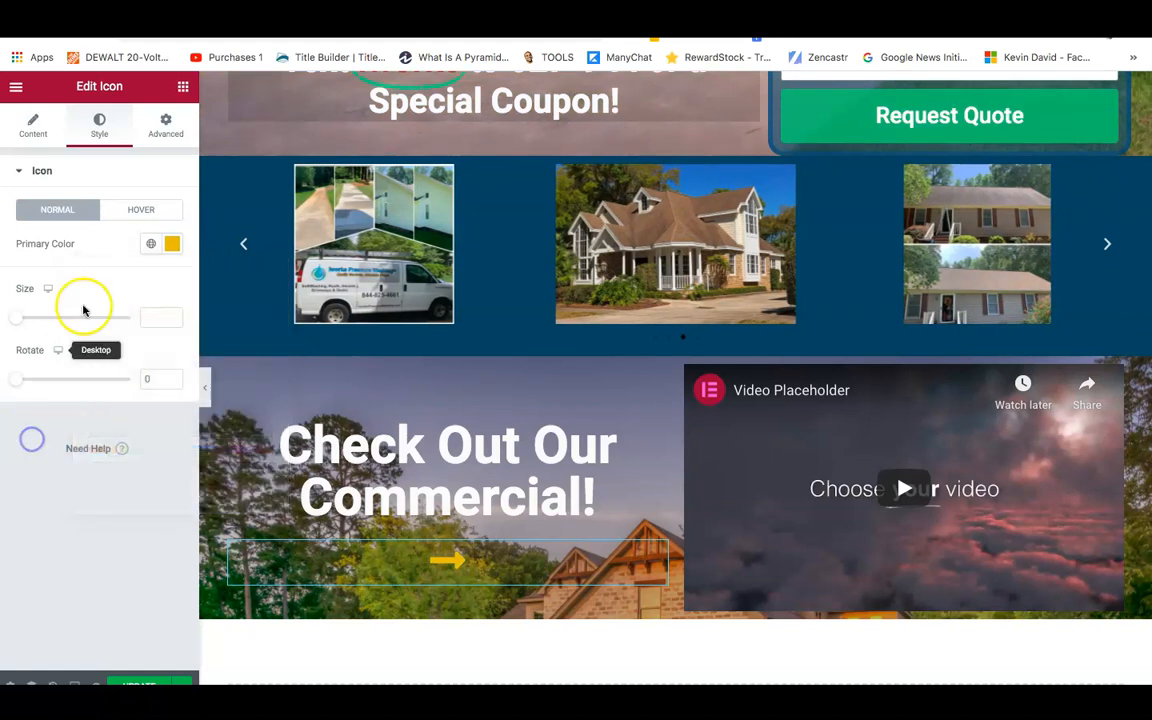
pyautogui.moveTo(15, 322); pyautogui.dragTo(46, 319)
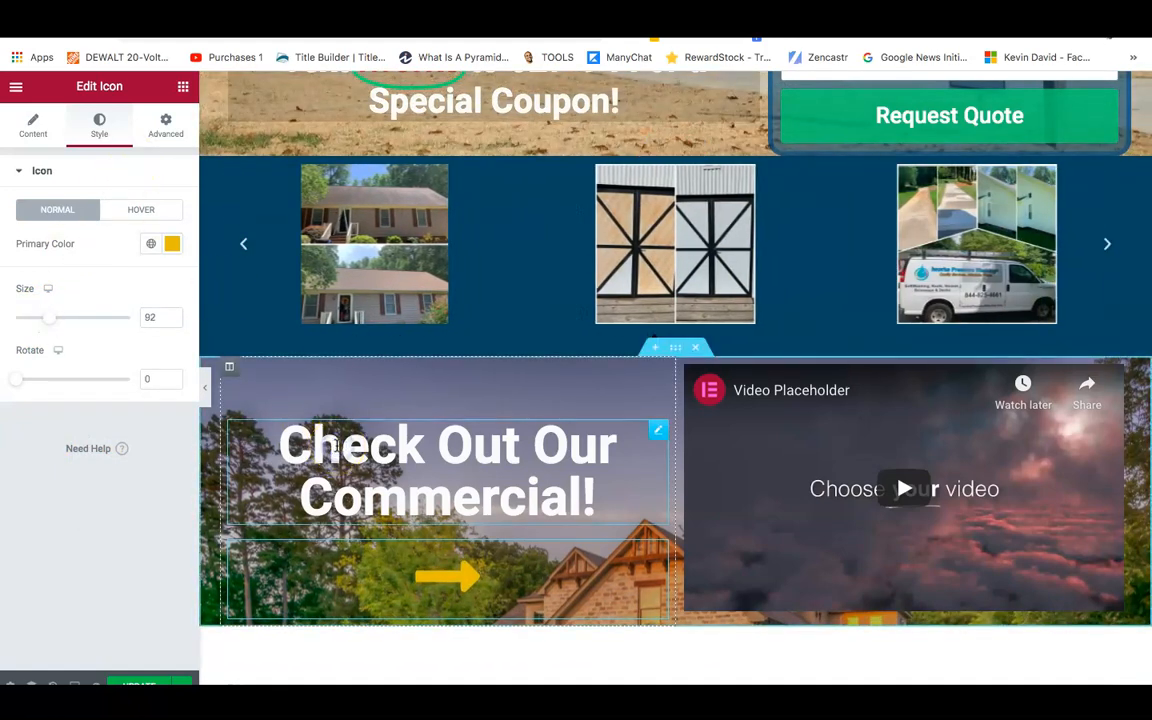
pyautogui.click(300, 445)
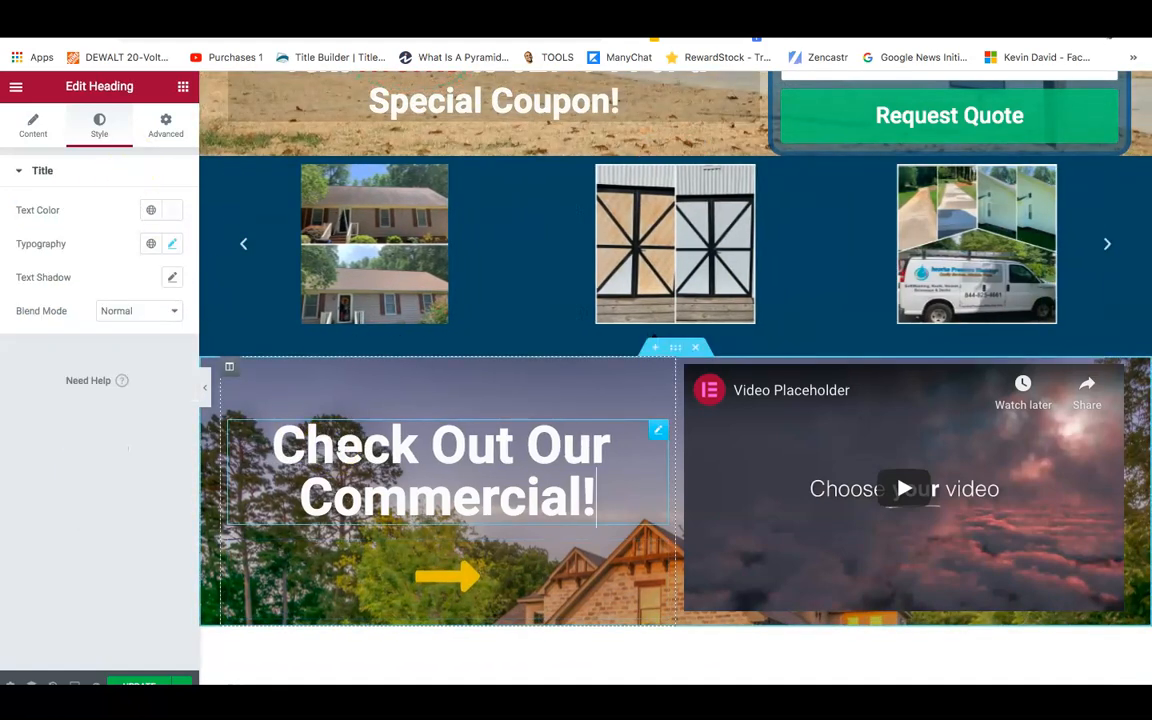
# Set the heading's Advanced background colour to a semi-transparent dark #02010168.
pyautogui.click(168, 134)
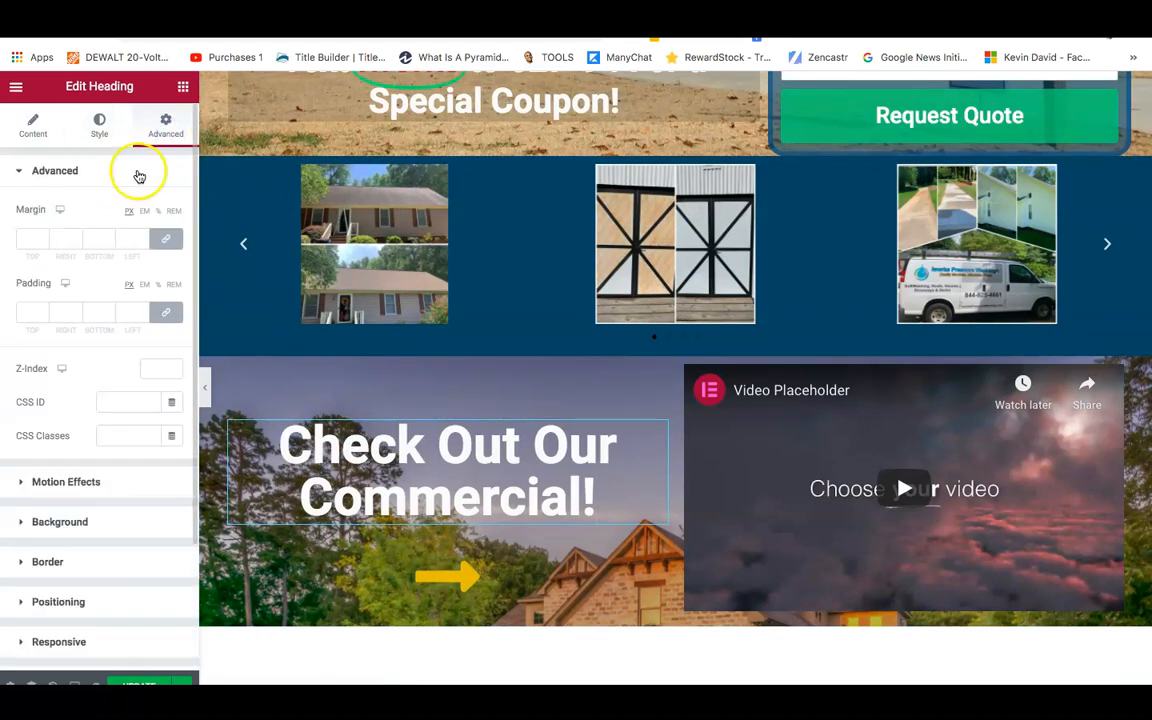
pyautogui.click(49, 525)
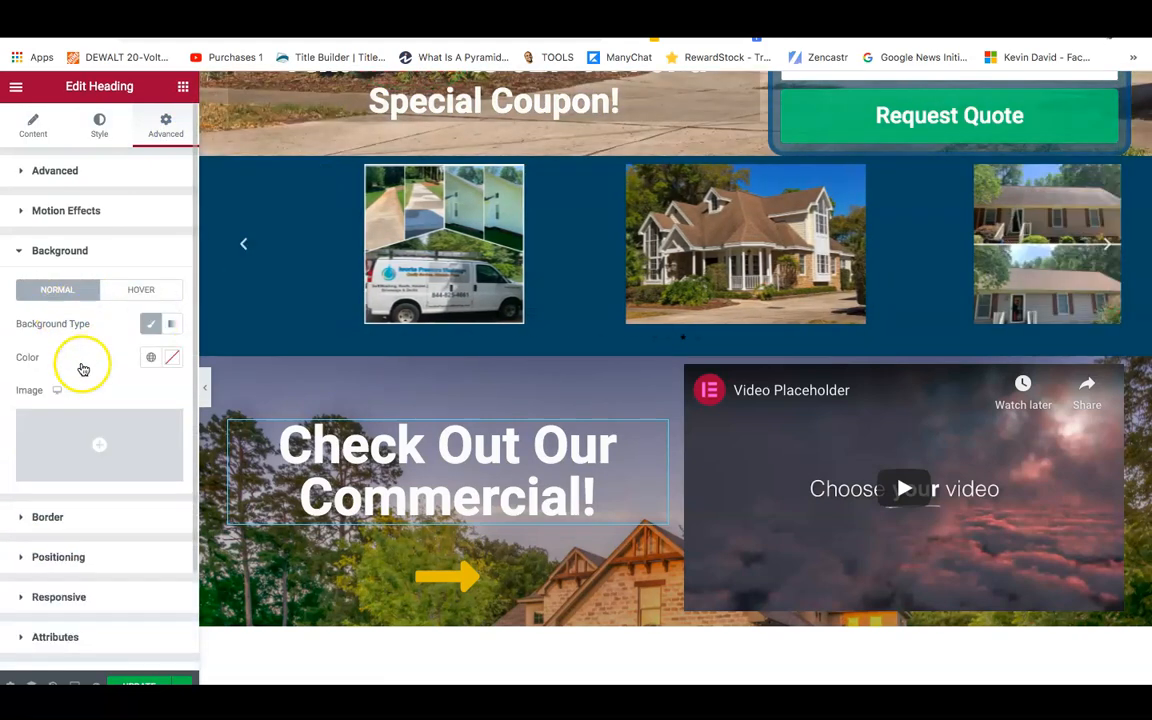
pyautogui.click(168, 357)
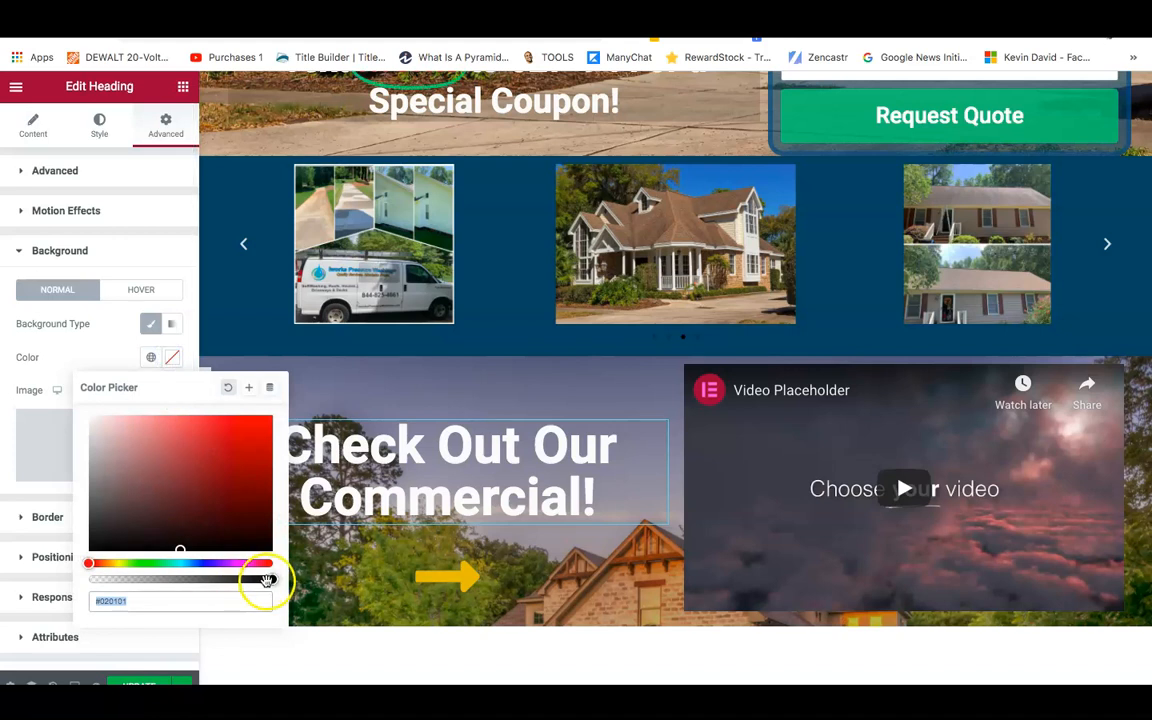
pyautogui.moveTo(269, 584); pyautogui.dragTo(166, 582)
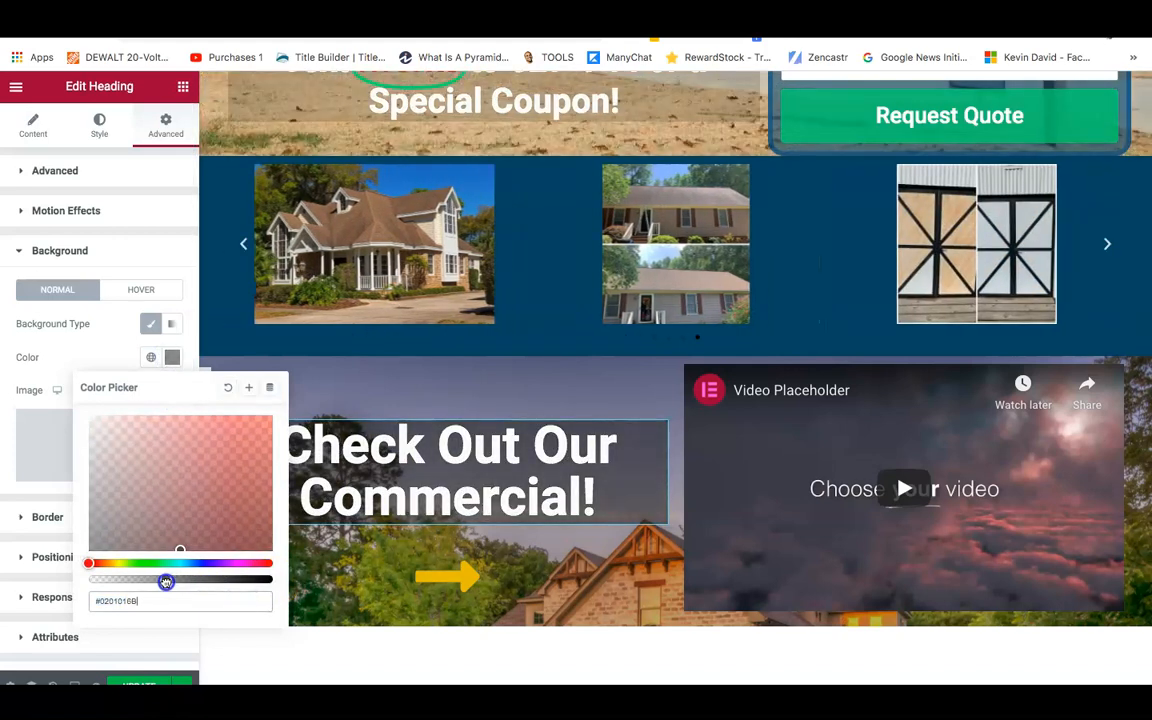
pyautogui.click(12, 582)
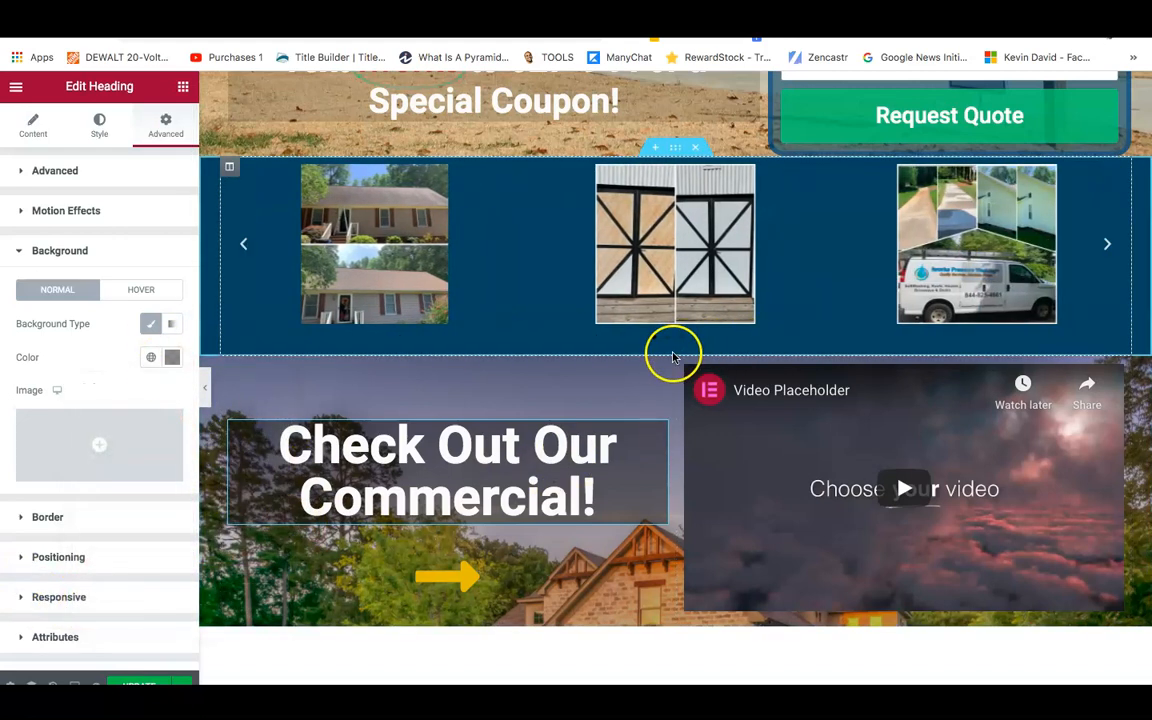
pyautogui.rightClick(674, 357)
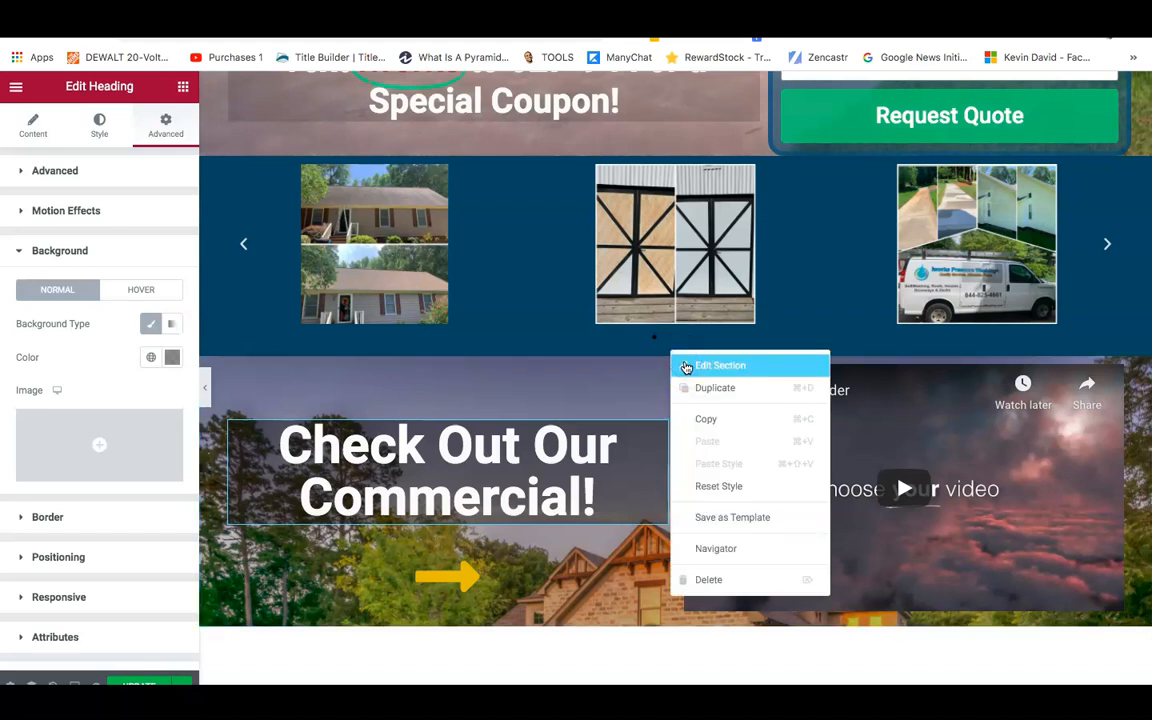
# In the section's background settings, keep position Default and set Attachment to Fixed.
pyautogui.click(686, 366)
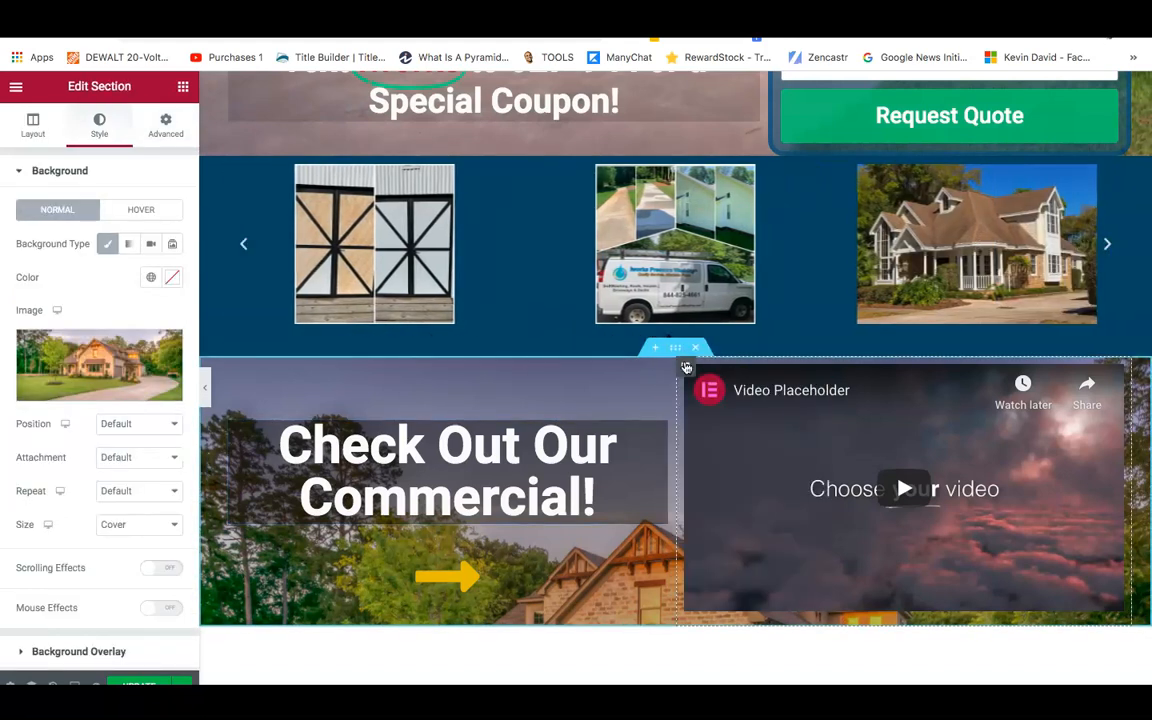
pyautogui.moveTo(682, 367); pyautogui.dragTo(561, 363)
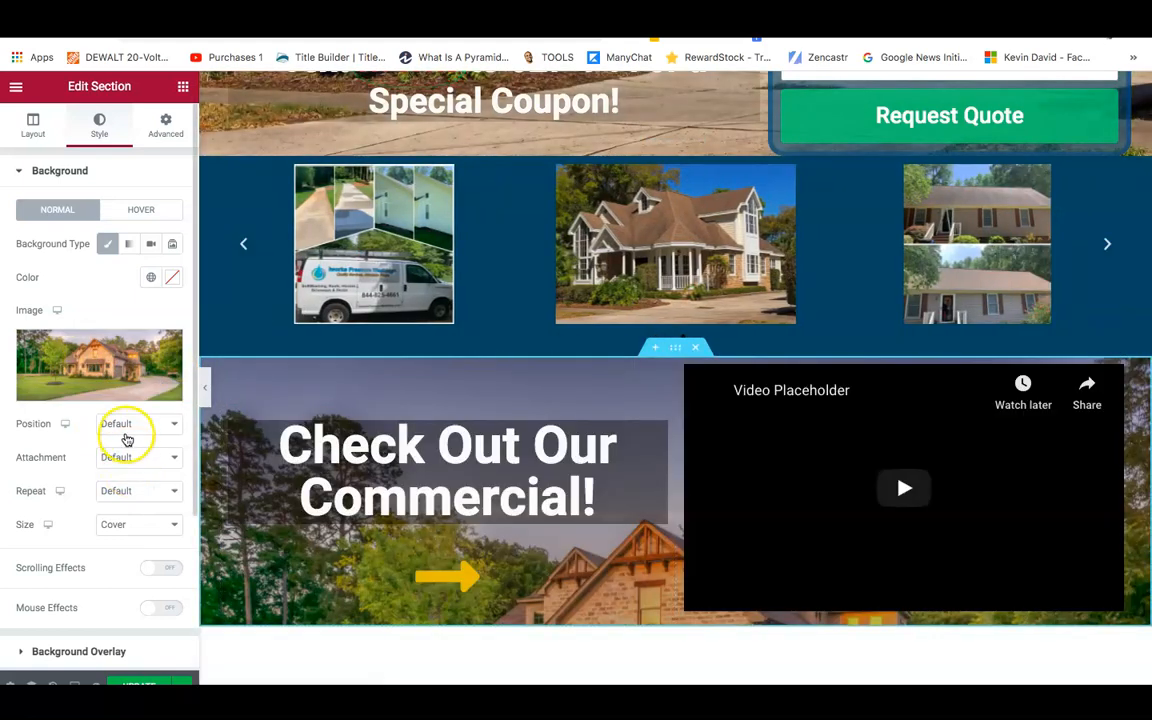
pyautogui.click(127, 440)
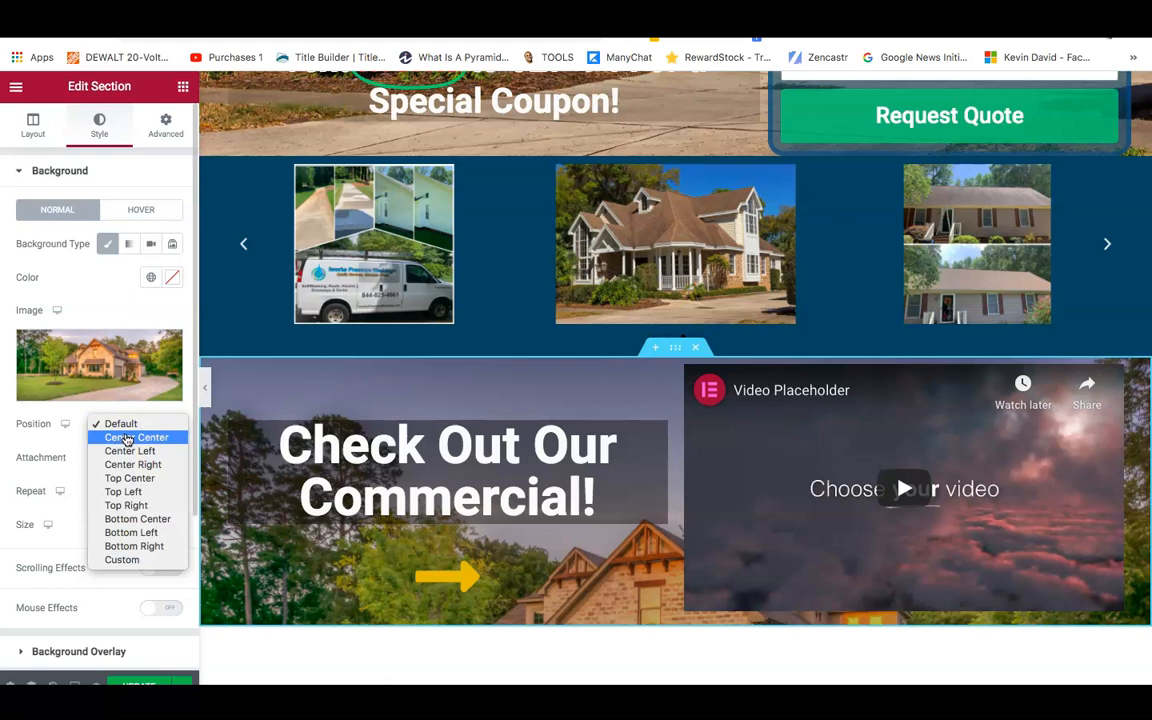
pyautogui.click(127, 426)
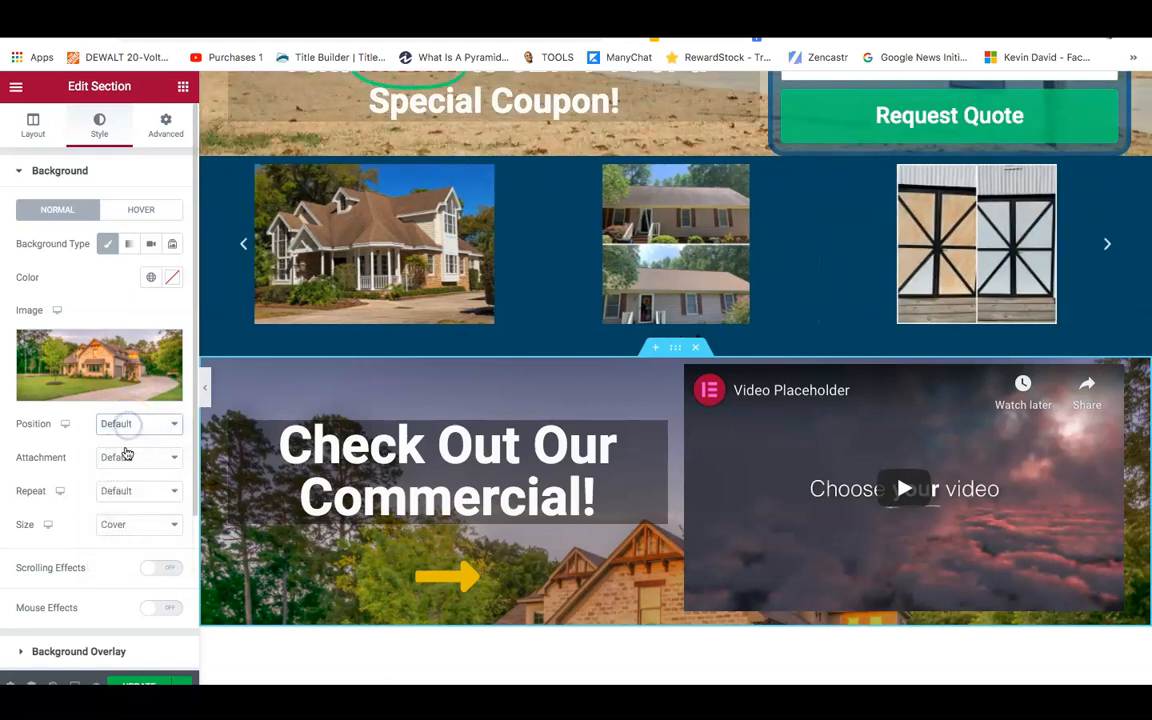
pyautogui.click(127, 457)
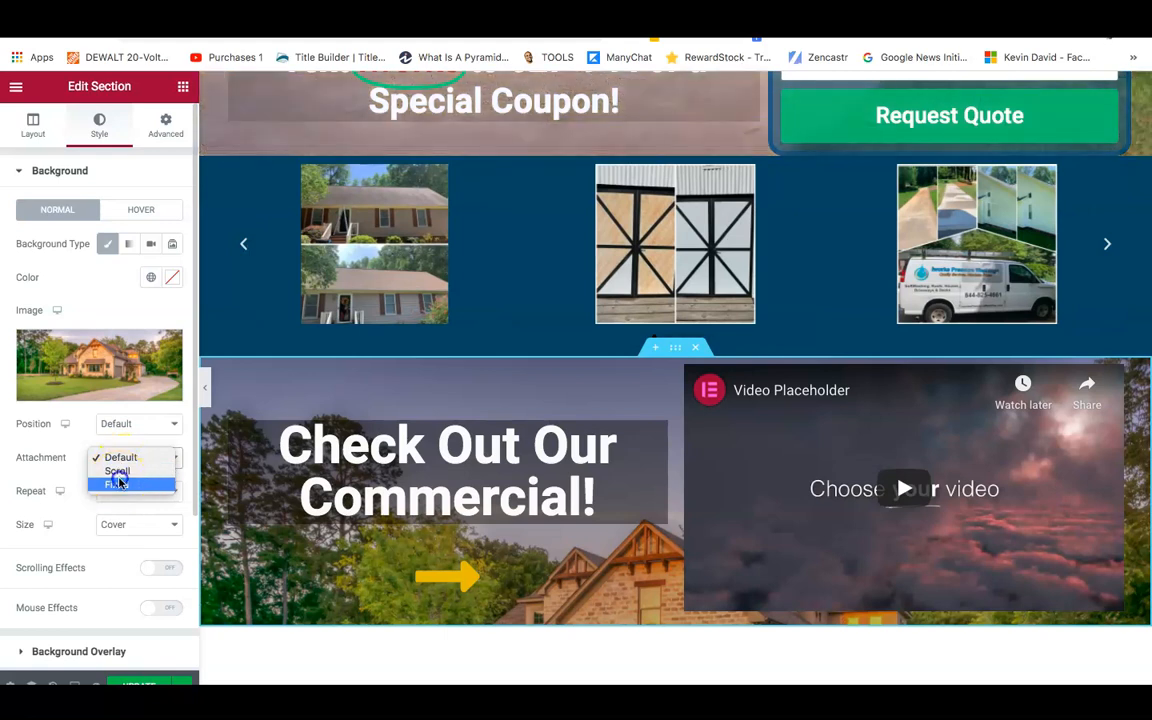
pyautogui.click(118, 483)
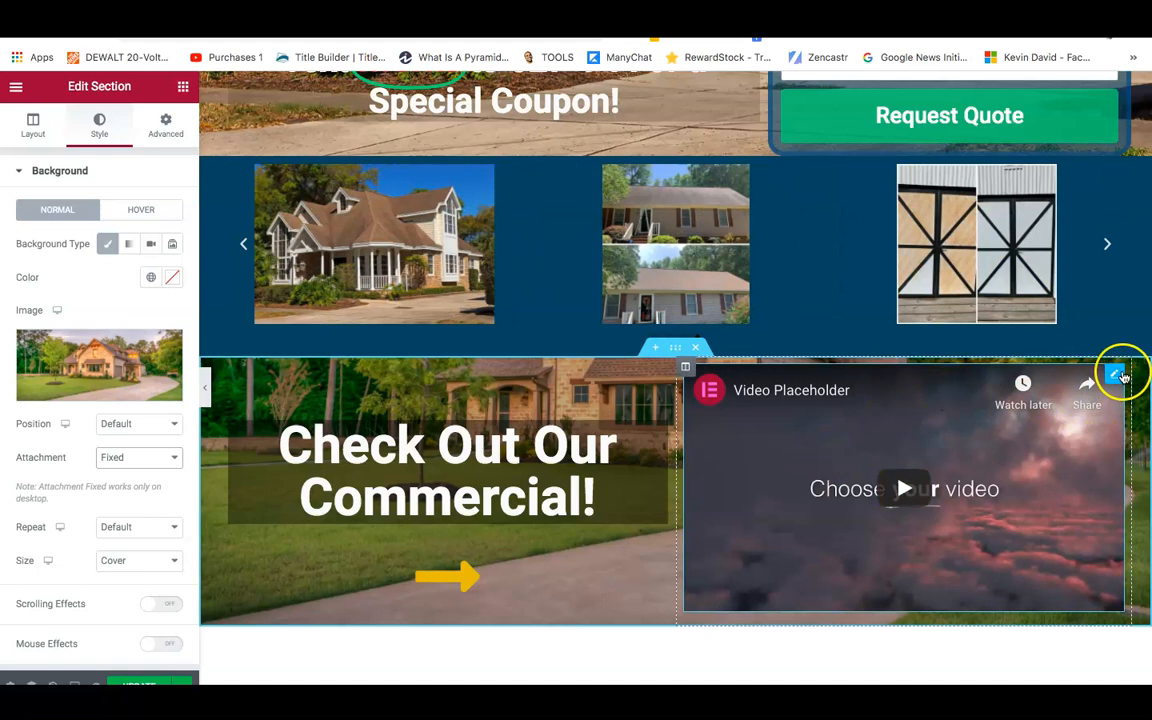
# Open the video widget's settings, leave the source as YouTube, and reach its Advanced border options.
pyautogui.rightClick(1123, 374)
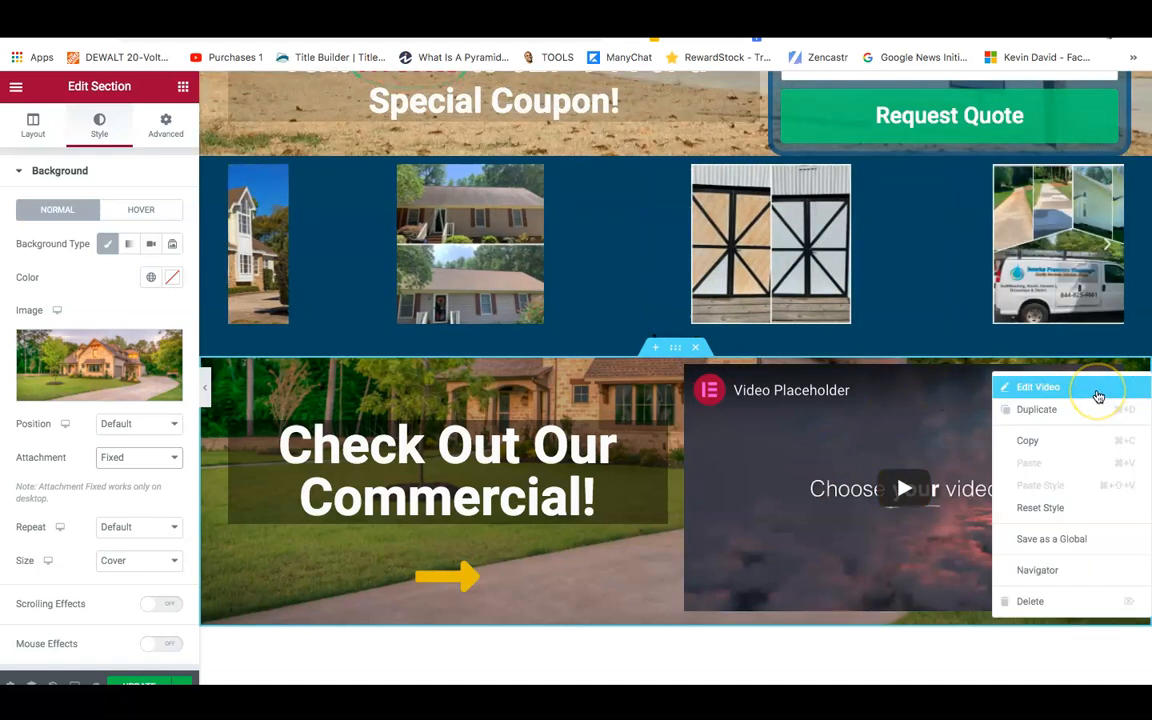
pyautogui.click(1098, 397)
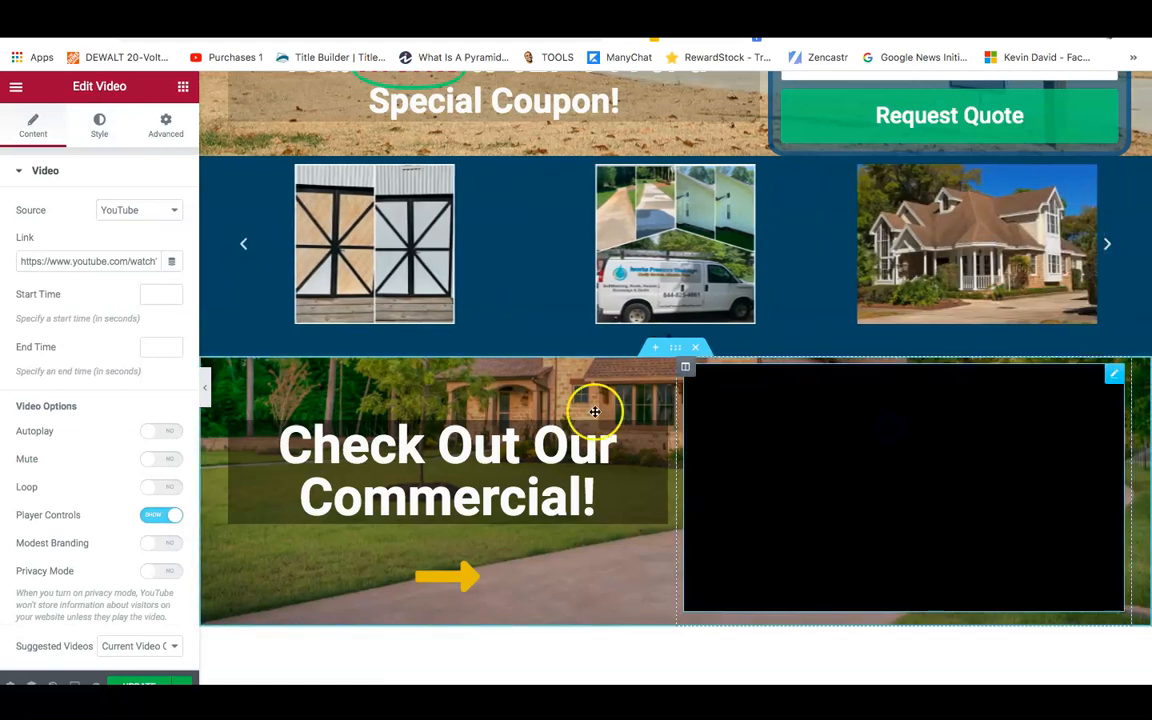
pyautogui.click(141, 218)
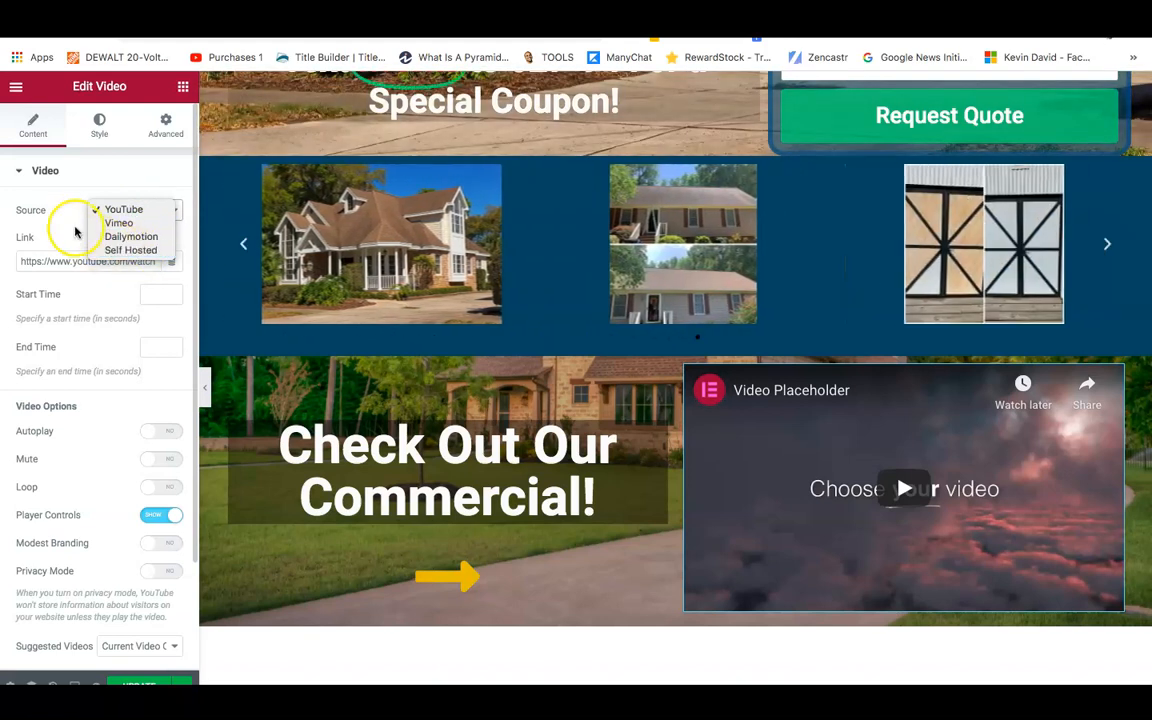
pyautogui.click(59, 197)
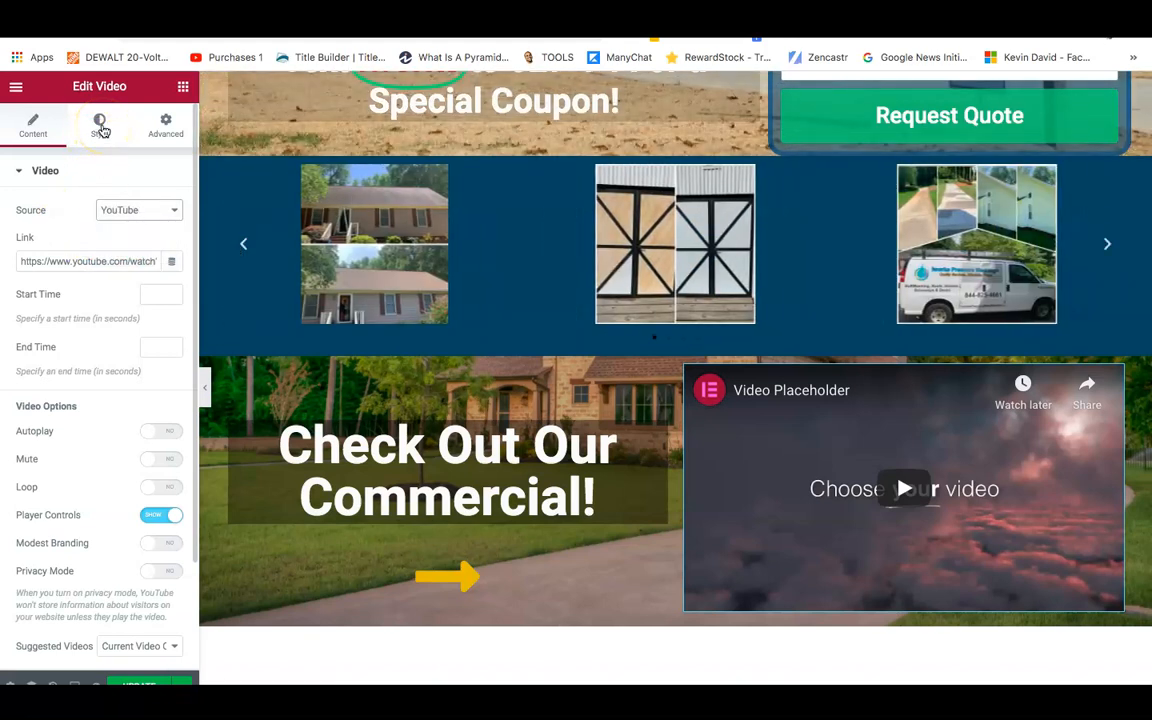
pyautogui.click(95, 142)
pyautogui.click(98, 128)
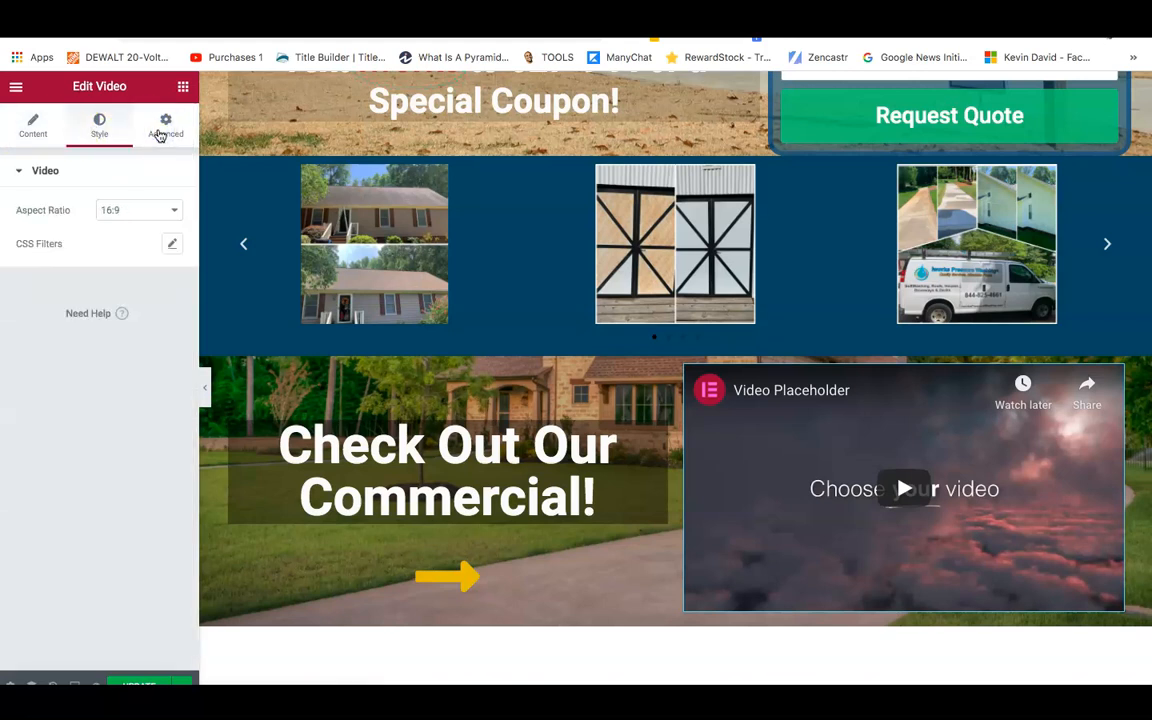
pyautogui.click(160, 134)
pyautogui.click(62, 561)
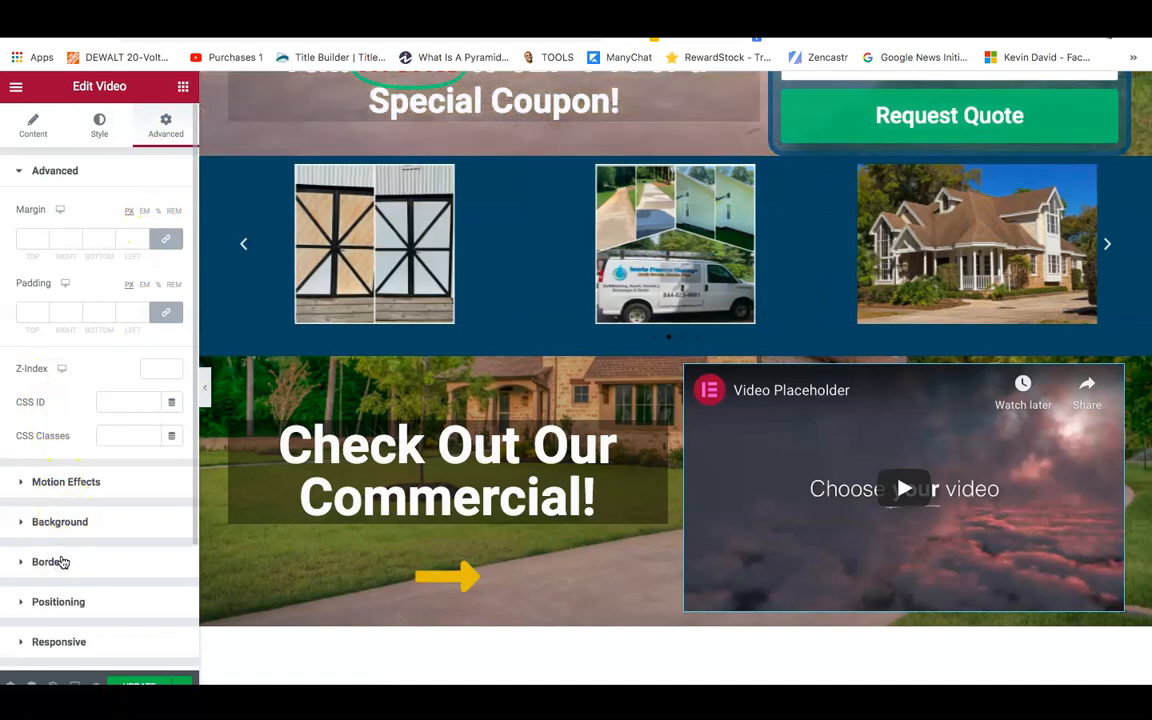
# Set the video's border to Double, width 6, with a 20 px radius on all corners.
pyautogui.click(115, 366)
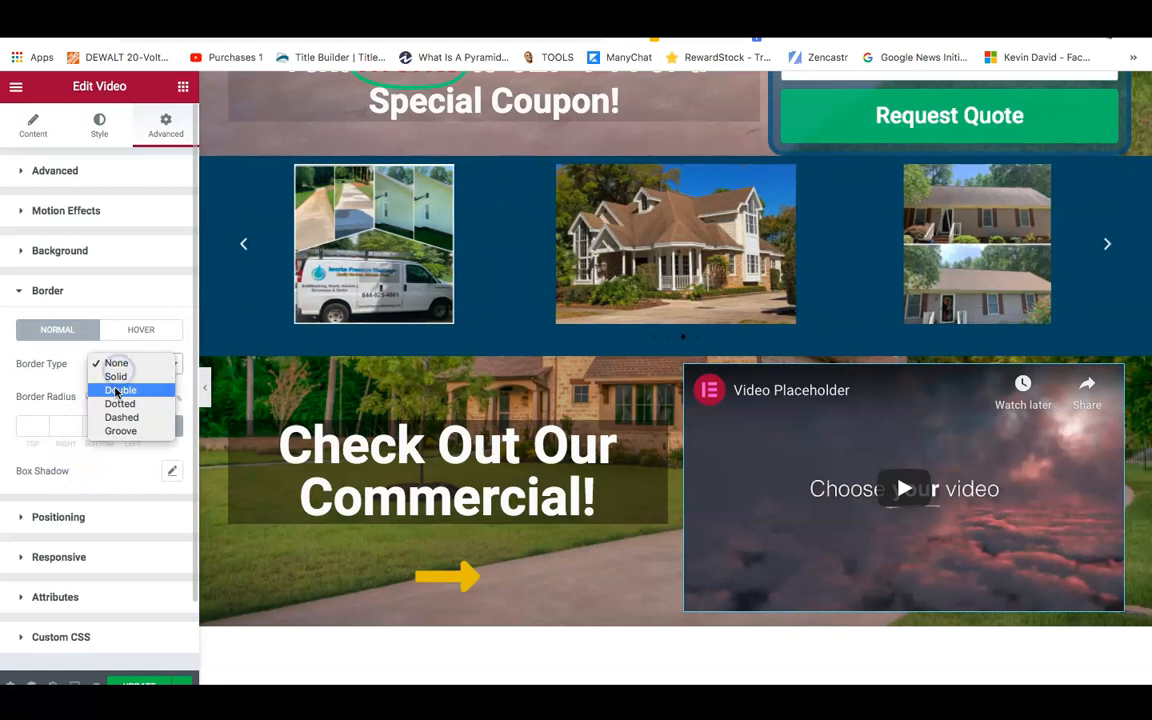
pyautogui.click(117, 390)
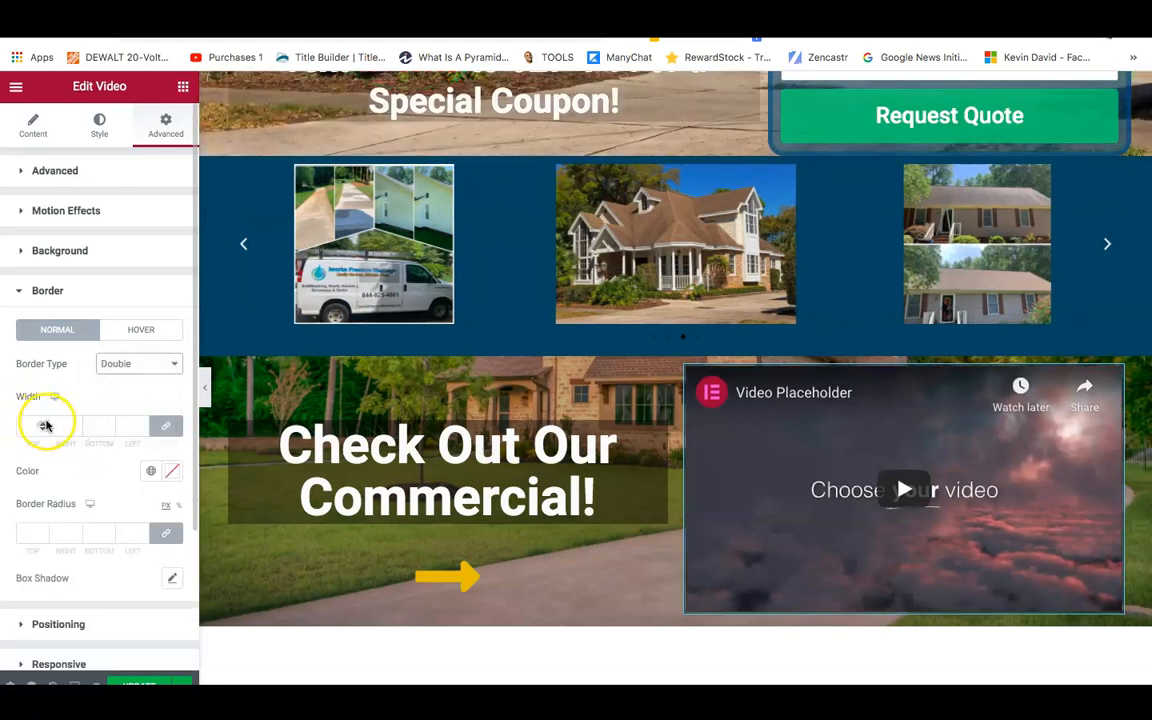
pyautogui.click(45, 426)
pyautogui.click(46, 422)
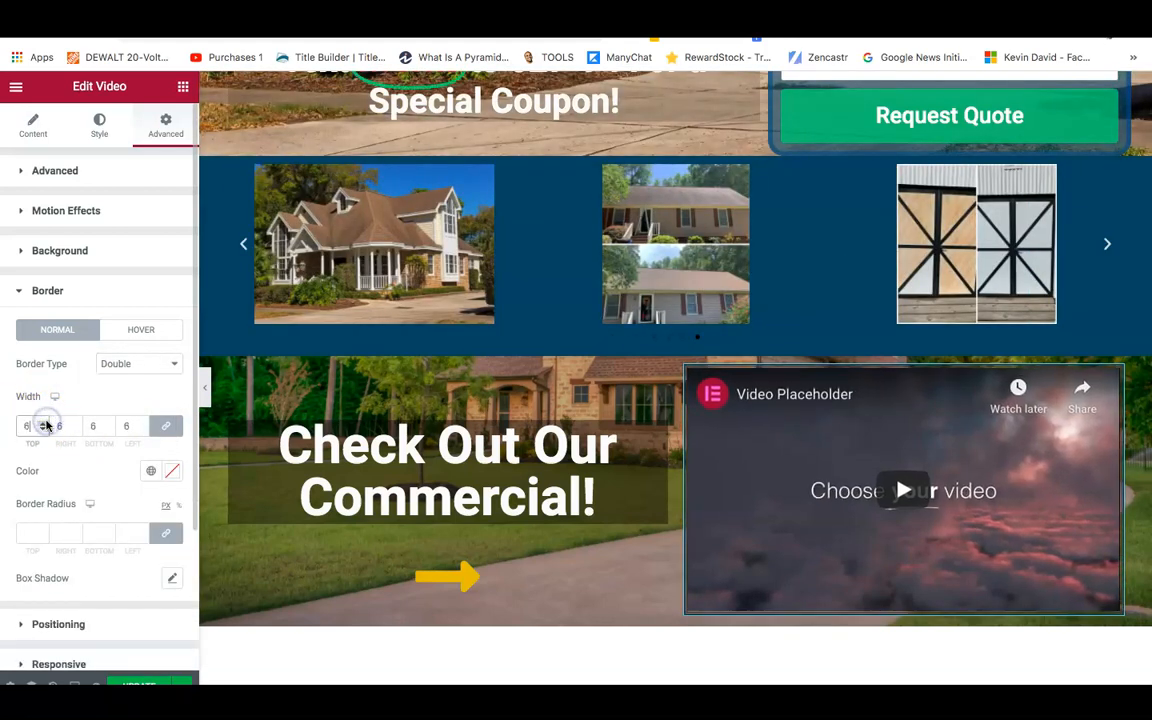
pyautogui.click(42, 534)
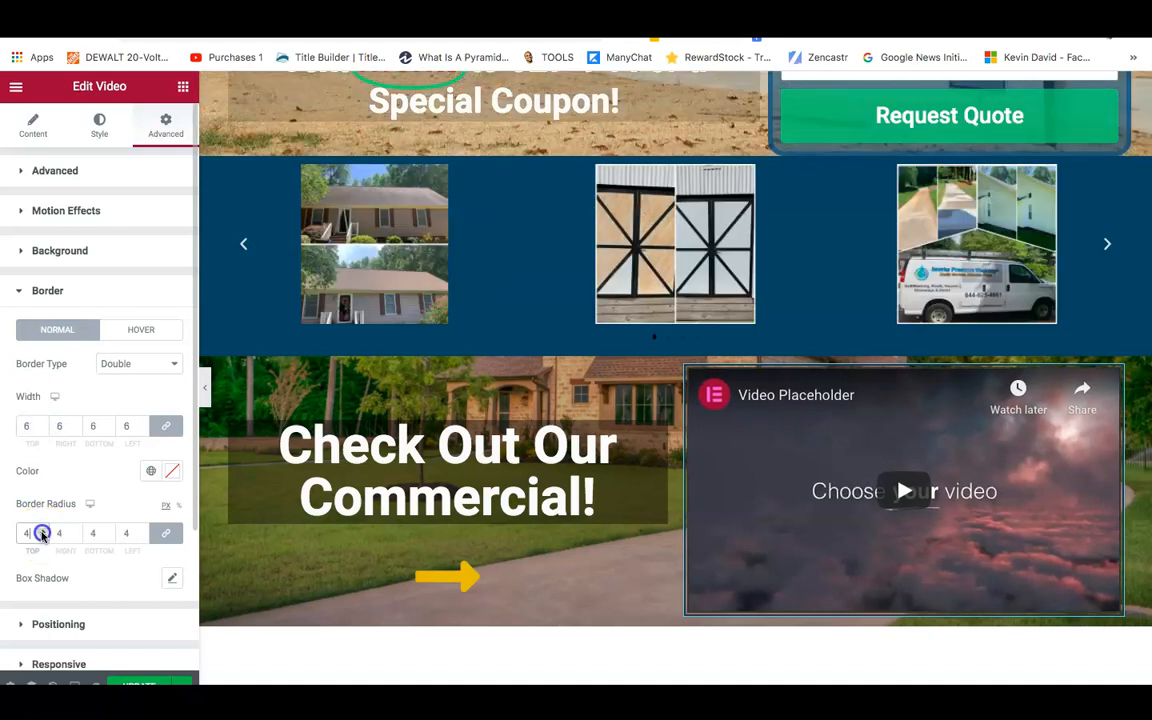
pyautogui.click(42, 531)
pyautogui.click(42, 531)
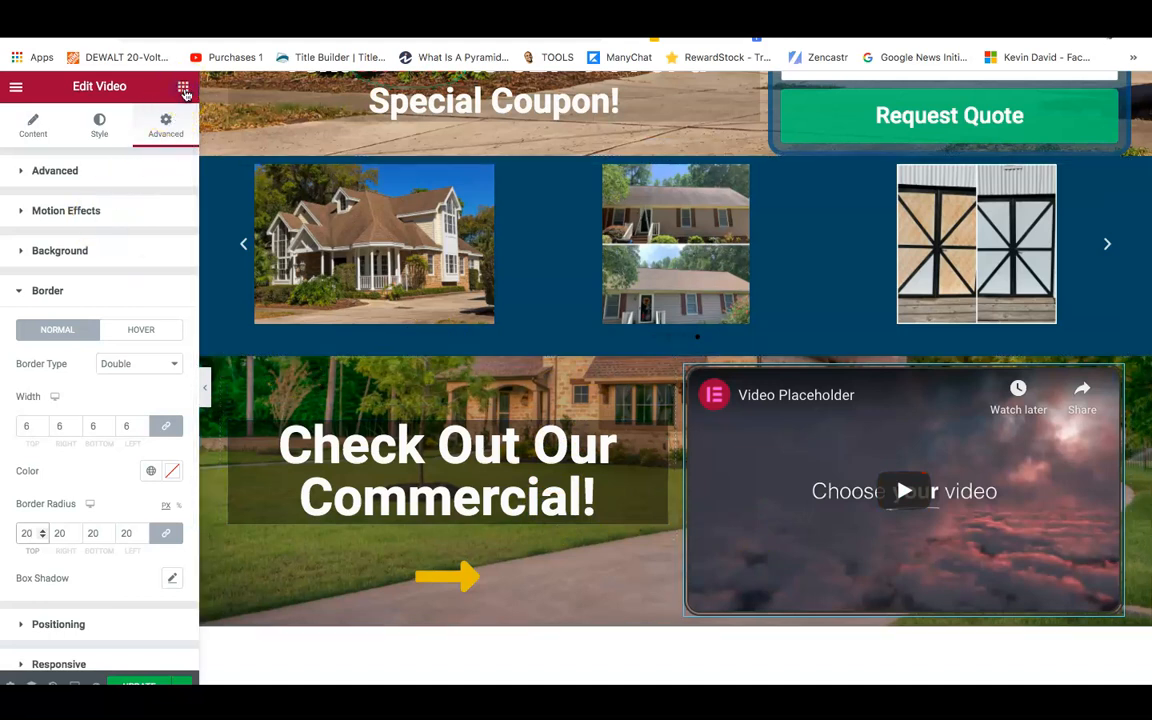
# Search 'di', place a Divider above the video, and reduce its width from 100 to 97.
pyautogui.click(183, 88)
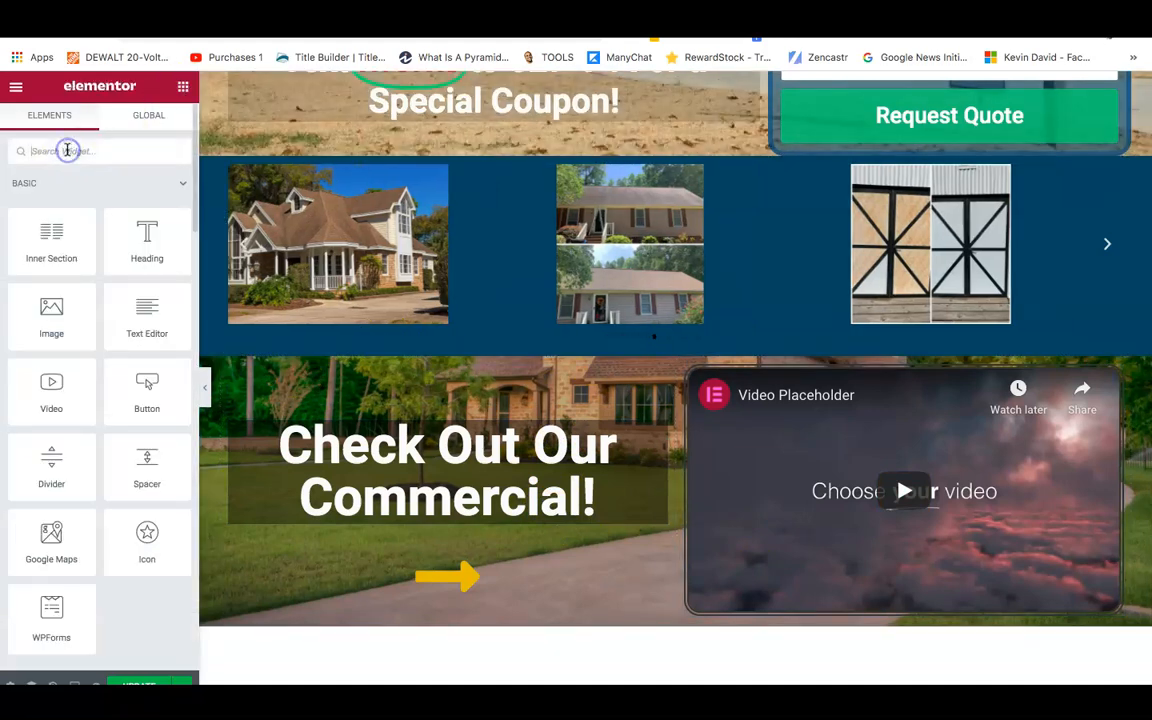
pyautogui.write('di')
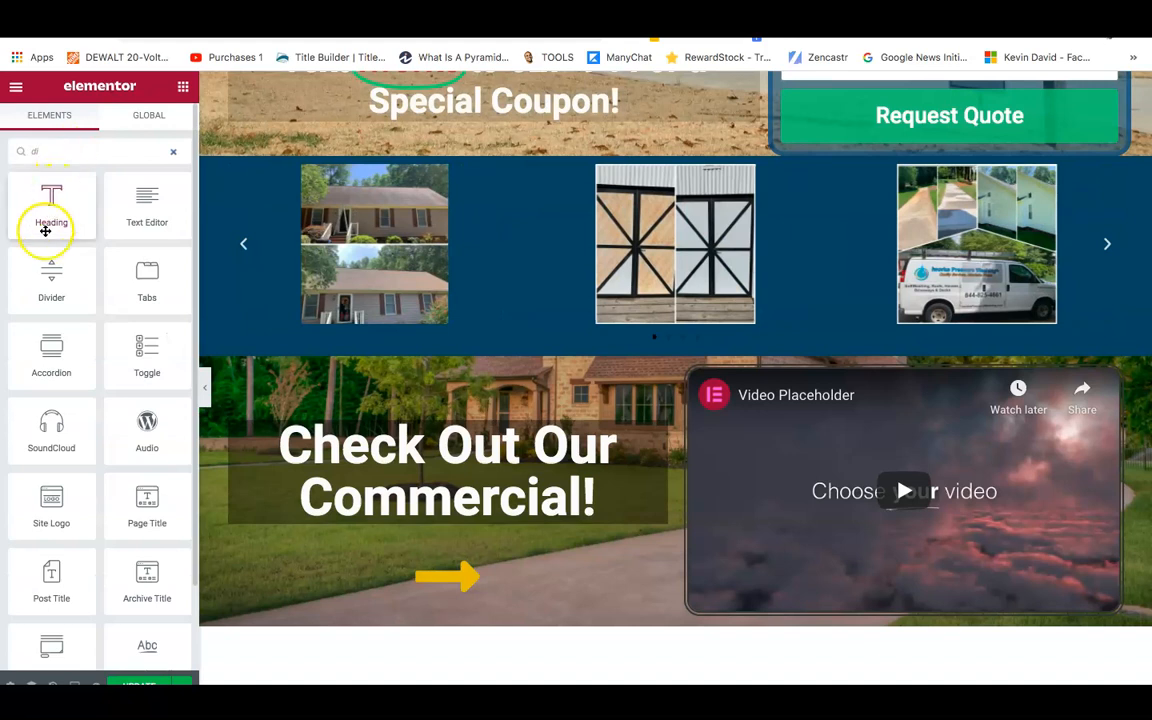
pyautogui.moveTo(49, 270); pyautogui.dragTo(757, 374)
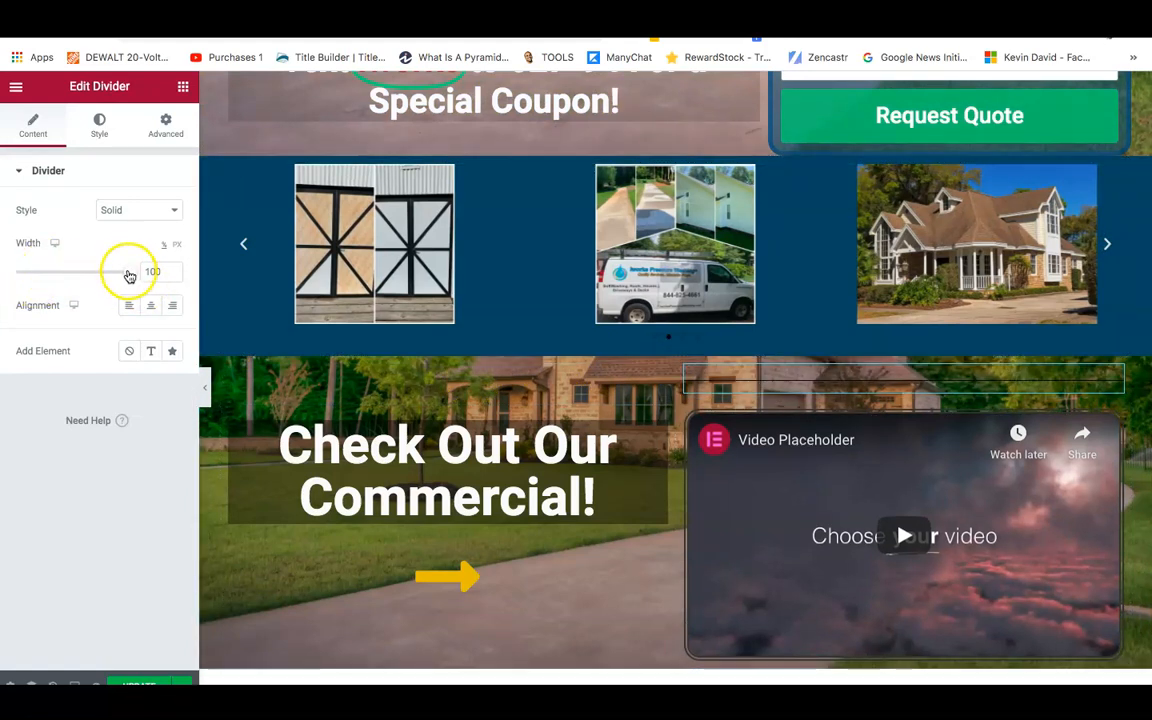
pyautogui.moveTo(129, 271); pyautogui.dragTo(125, 271)
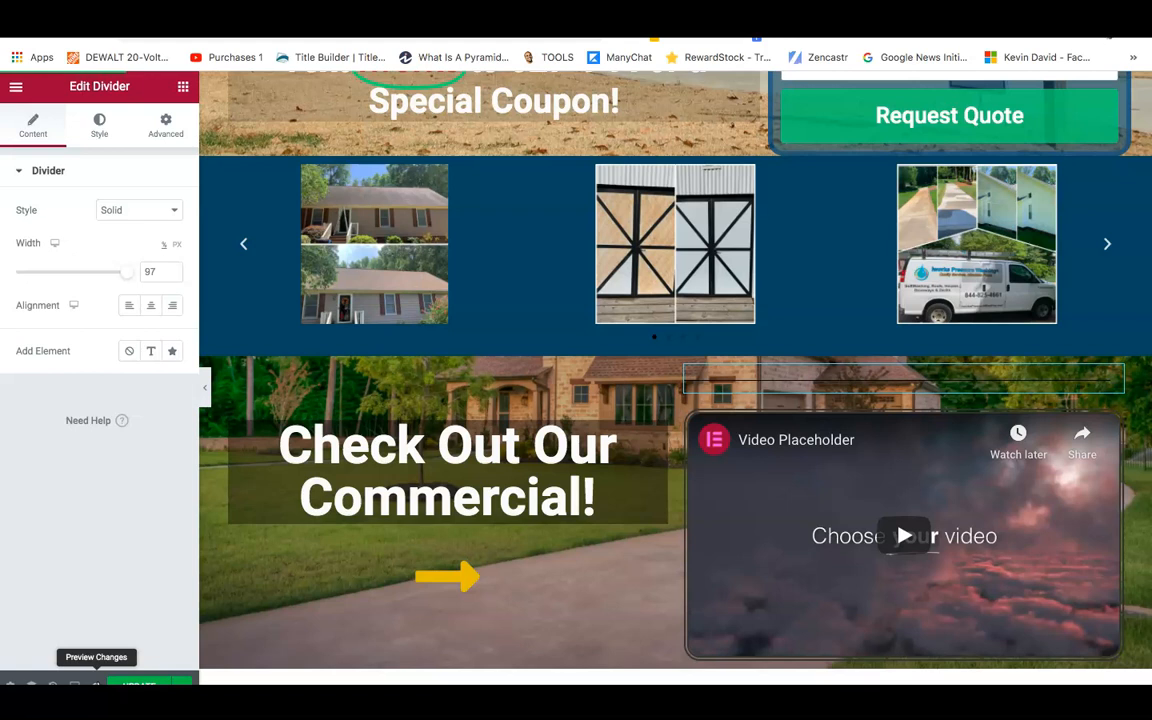
# Preview the changes and scroll down past the quote form hero.
pyautogui.click(95, 684)
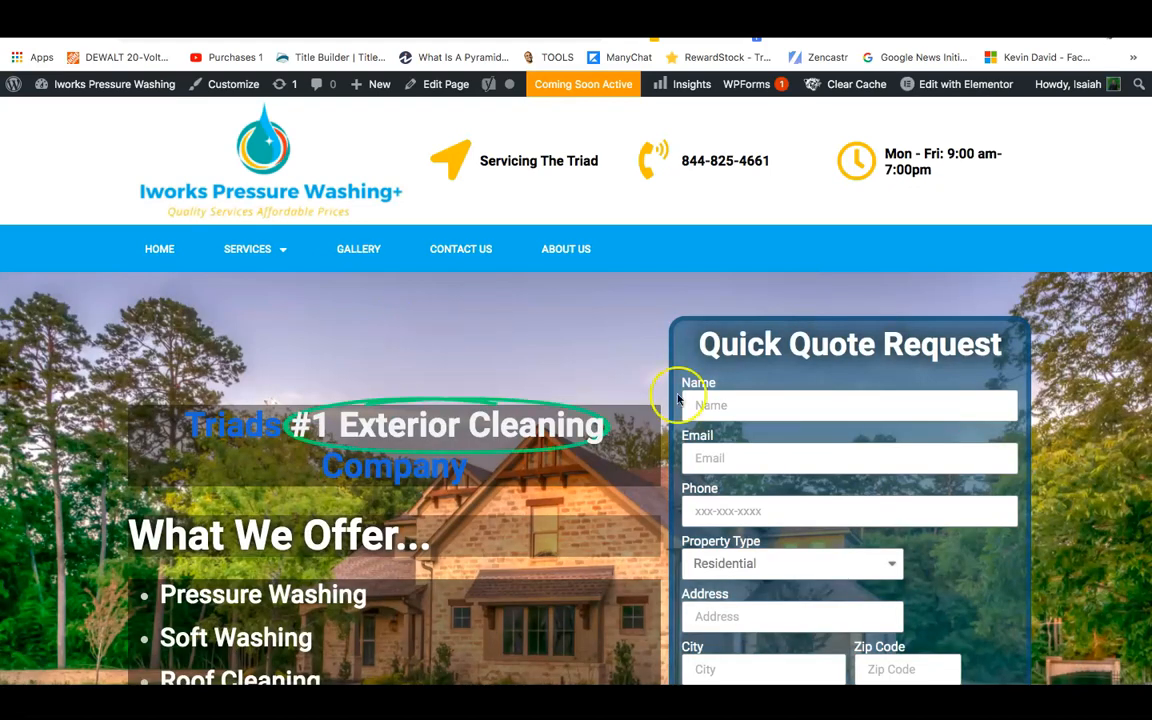
pyautogui.scroll(-1, 1041, 205)
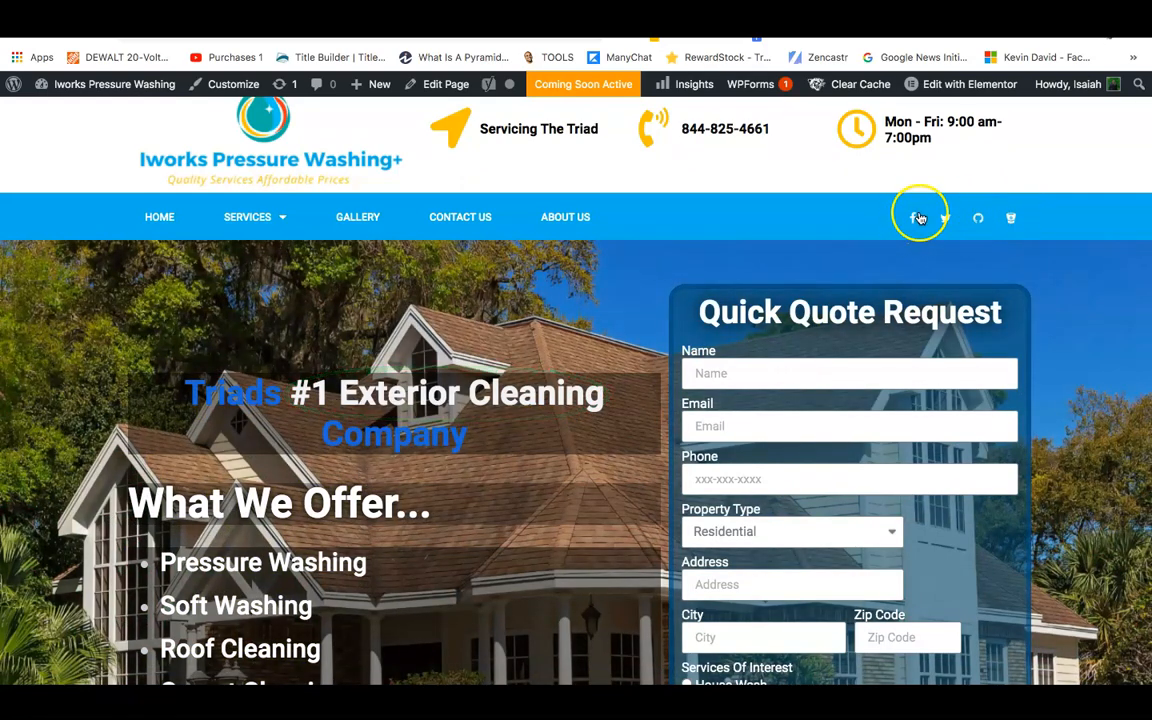
pyautogui.scroll(-5, 743, 206)
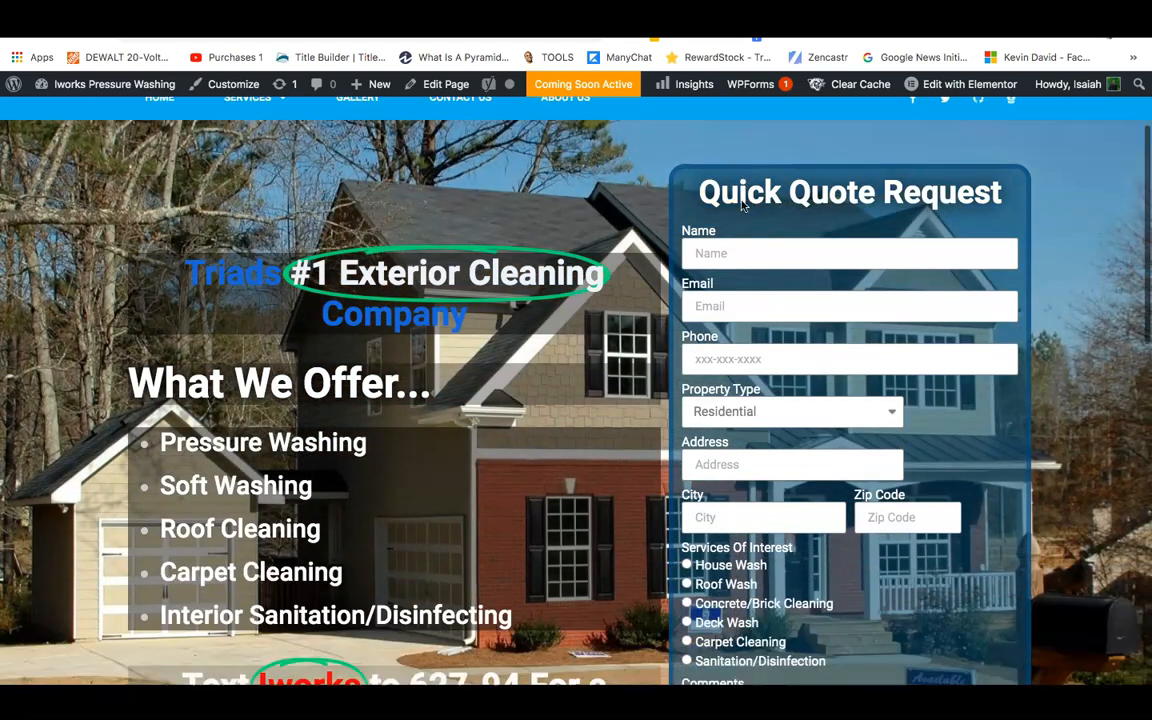
pyautogui.scroll(-3, 1072, 321)
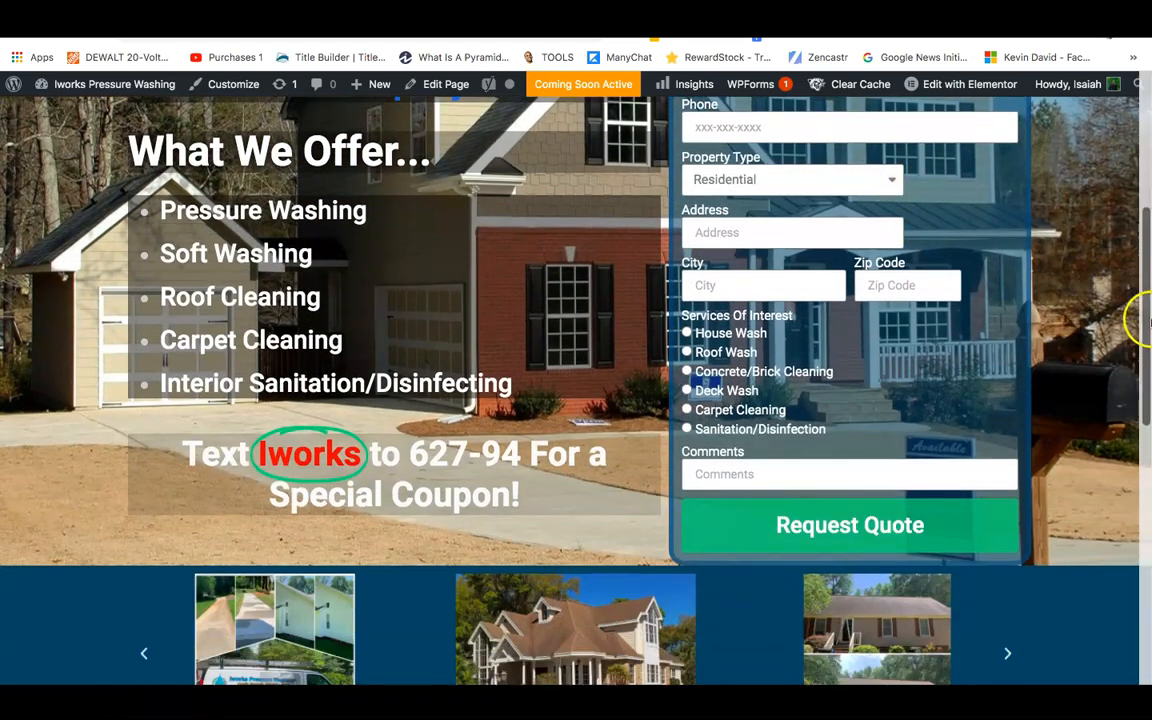
pyautogui.scroll(-1, 1140, 318)
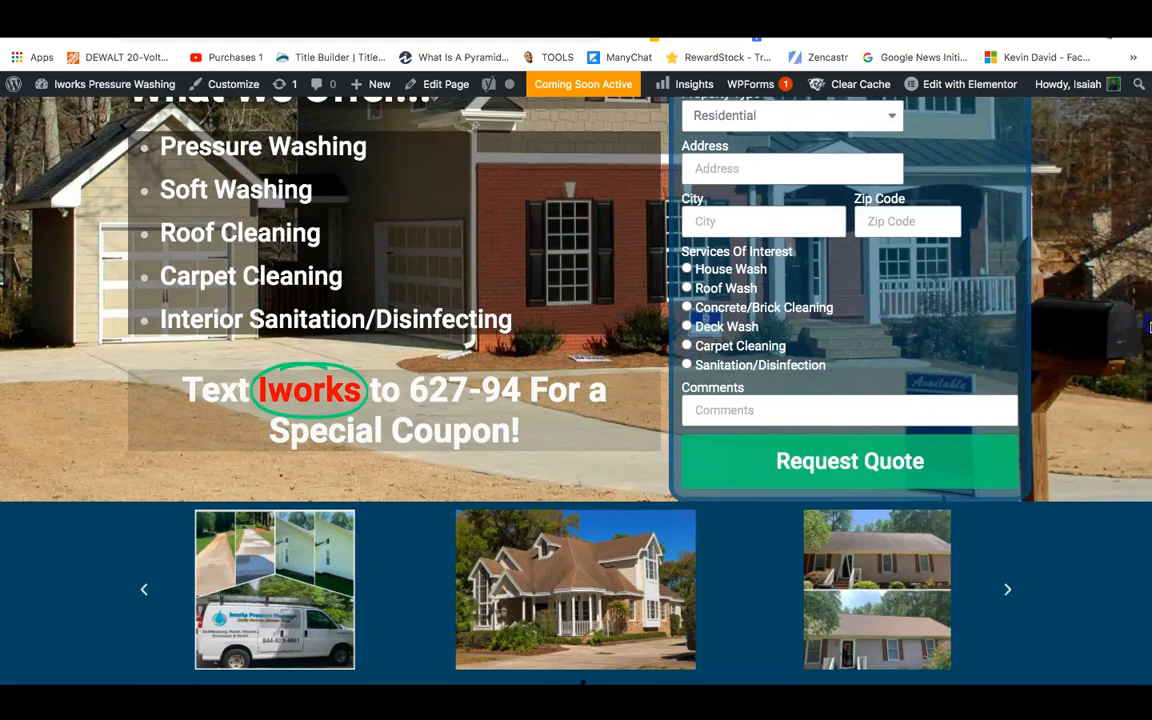
pyautogui.scroll(-4, 1120, 320)
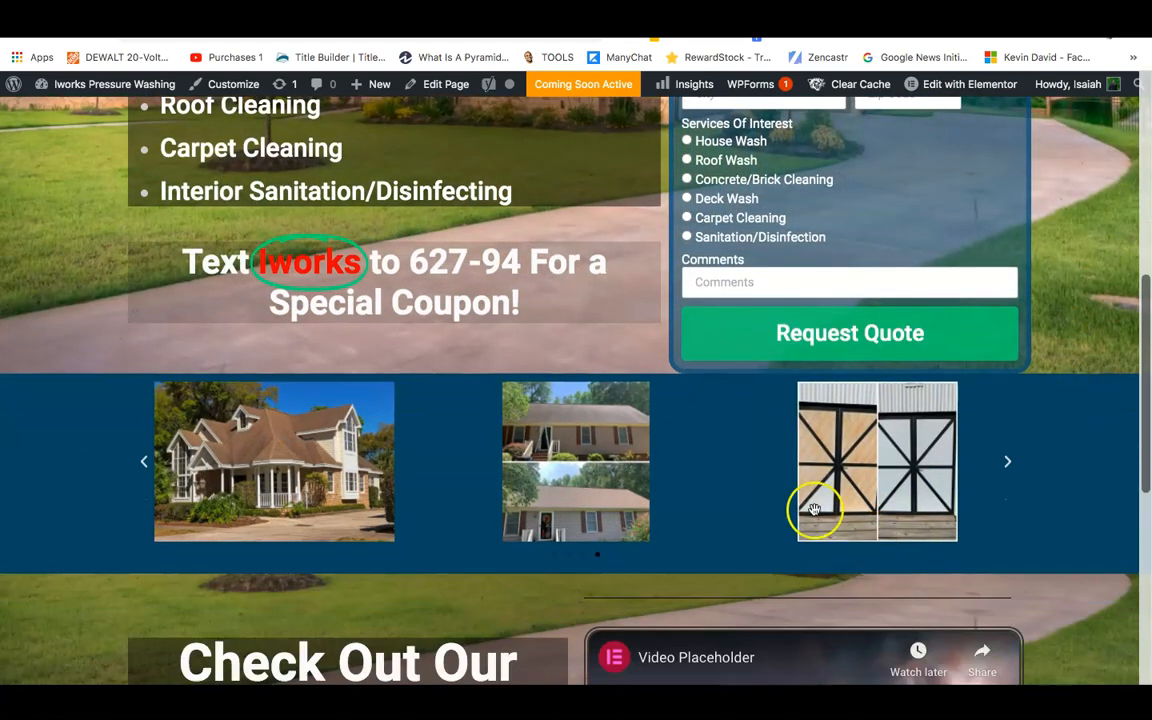
# Advance the photo carousel twice, then scroll to the footer and back toward the top.
pyautogui.click(144, 465)
pyautogui.click(144, 465)
pyautogui.scroll(-4, 144, 465)
pyautogui.scroll(-5, 411, 678)
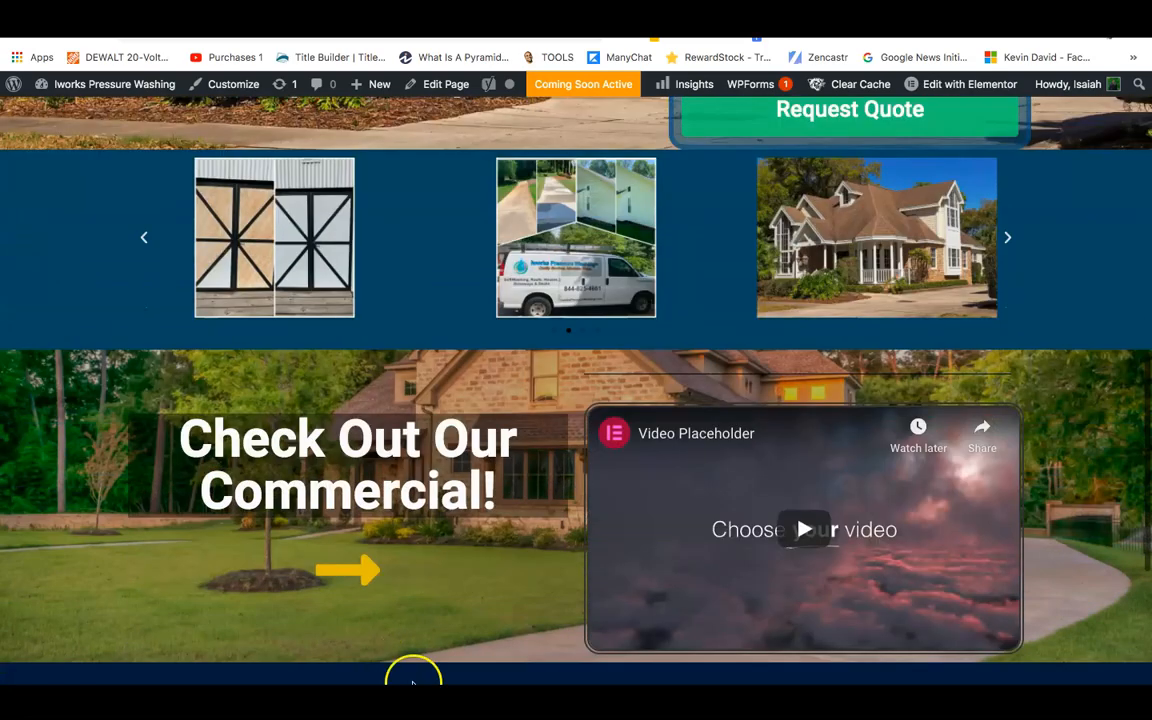
pyautogui.scroll(-4, 766, 506)
pyautogui.scroll(10, 1140, 527)
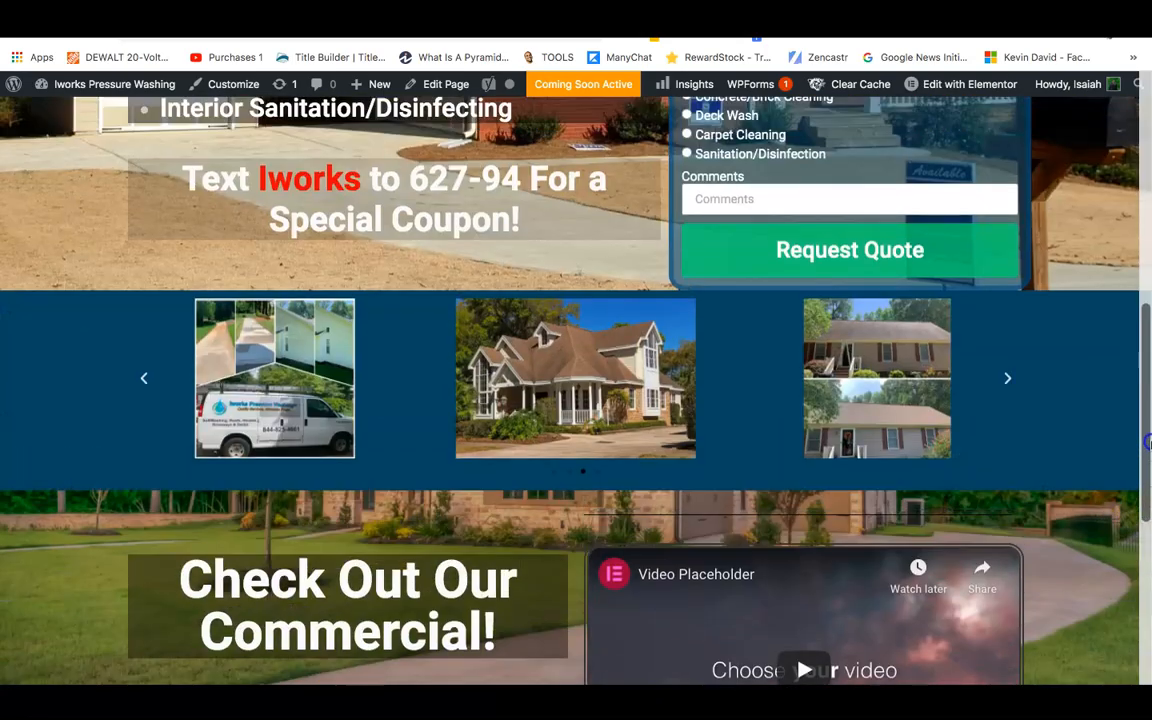
pyautogui.moveTo(1148, 443); pyautogui.dragTo(1146, 230)
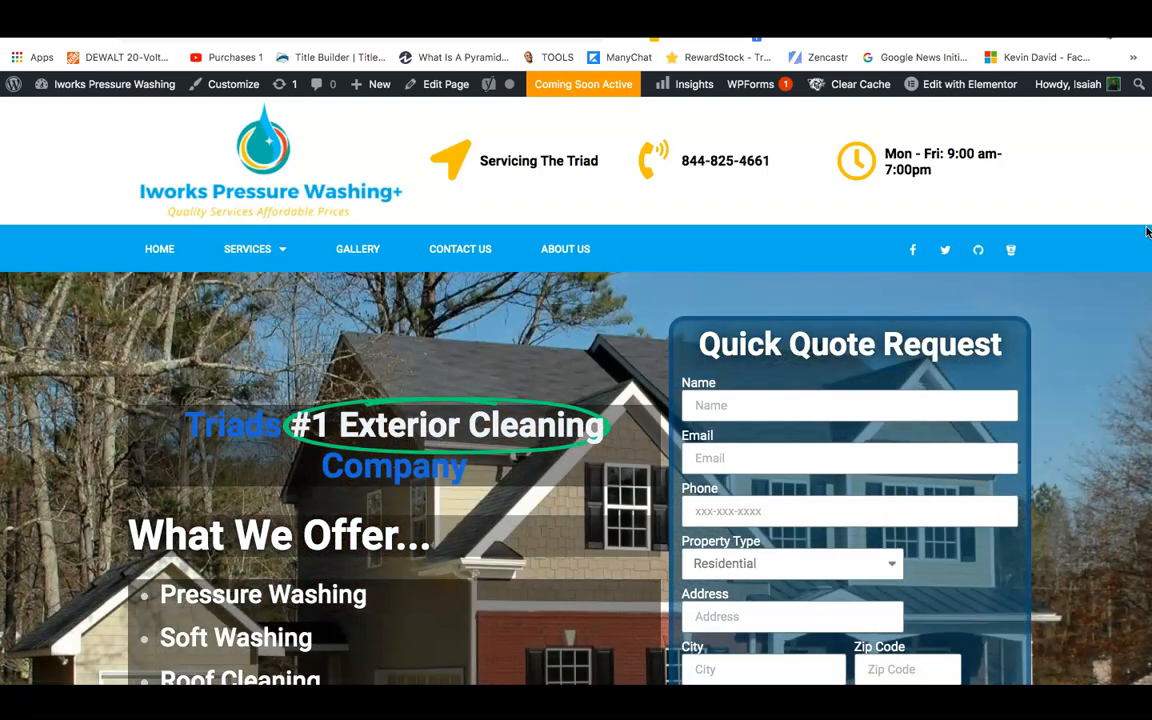
# Scroll up and down the live page reviewing the coupon hero, service list and quote form.
pyautogui.scroll(-1, 763, 378)
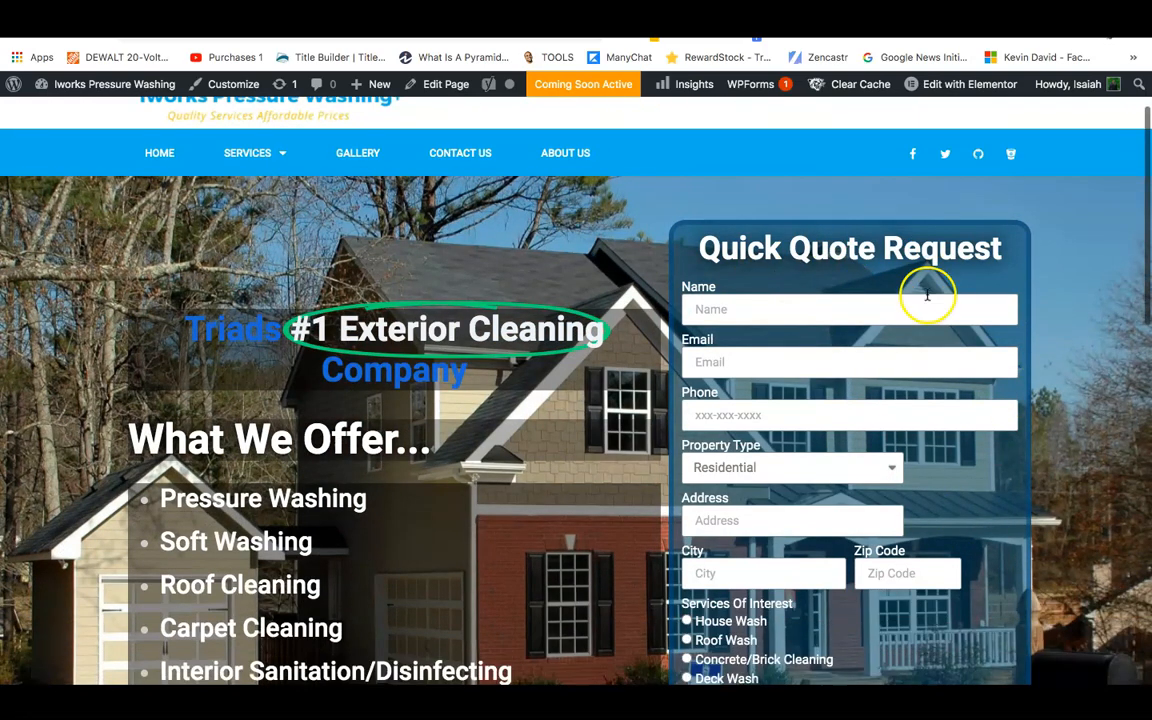
pyautogui.moveTo(1149, 252); pyautogui.dragTo(1147, 224)
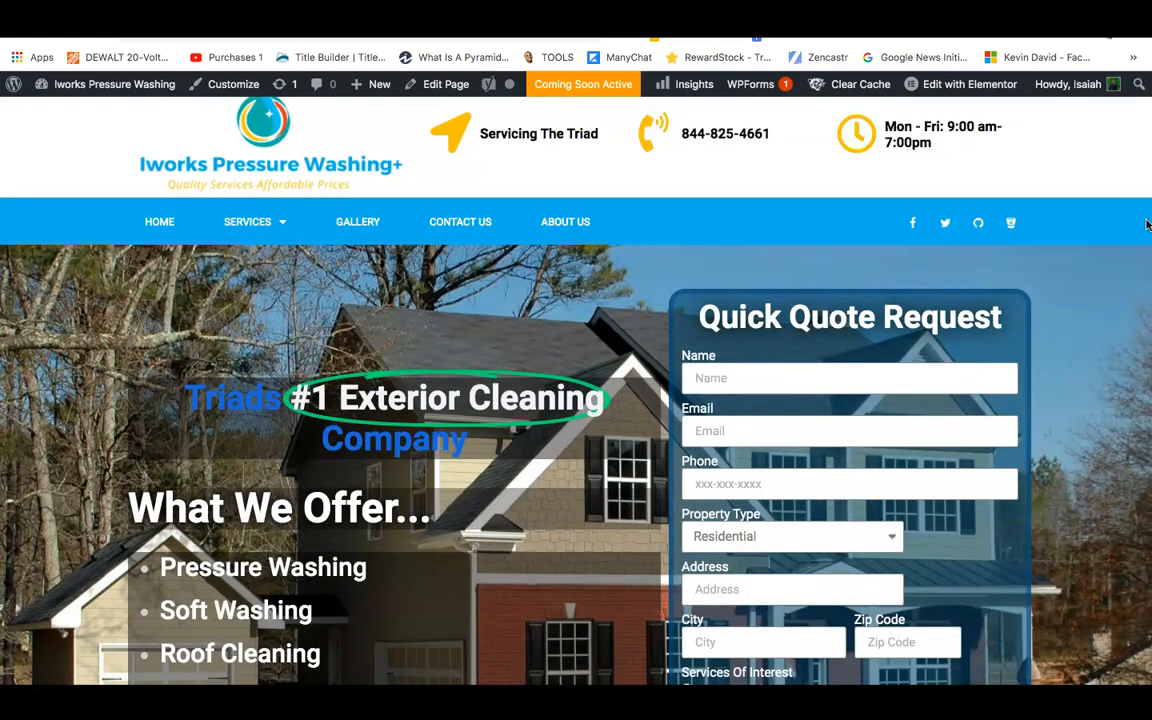
pyautogui.scroll(1, 1147, 224)
pyautogui.scroll(-2, 1147, 224)
pyautogui.scroll(2, 1147, 224)
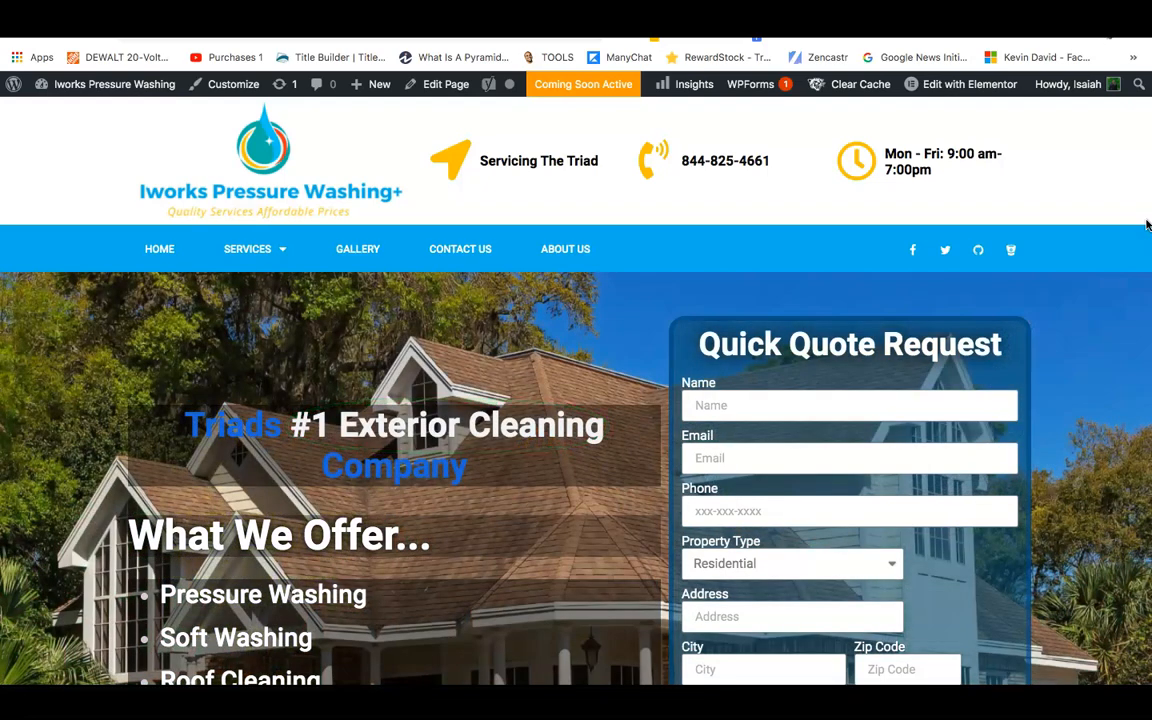
pyautogui.scroll(-1, 870, 287)
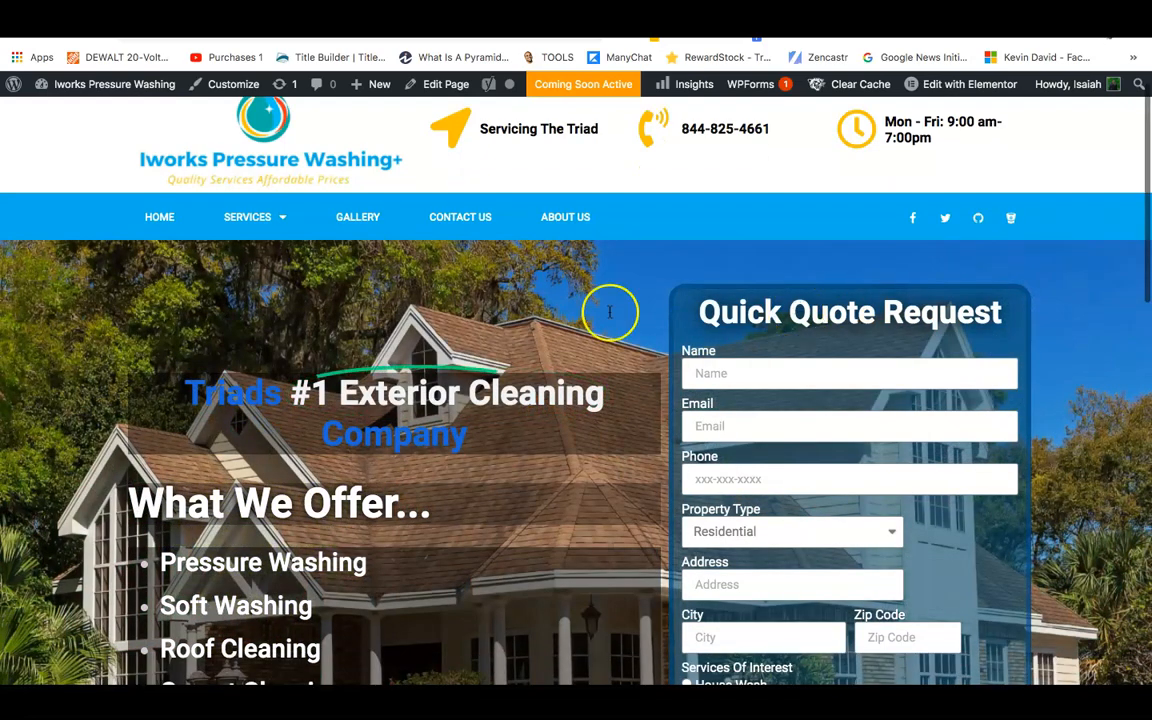
pyautogui.scroll(-3, 604, 597)
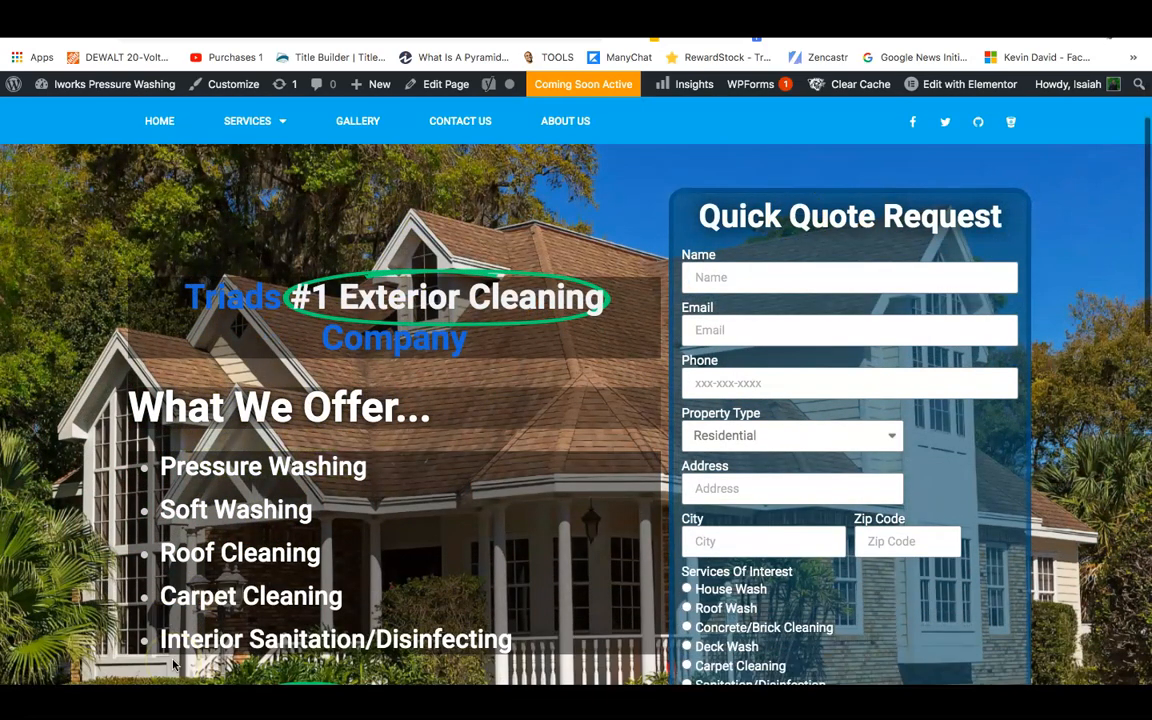
pyautogui.scroll(3, 465, 310)
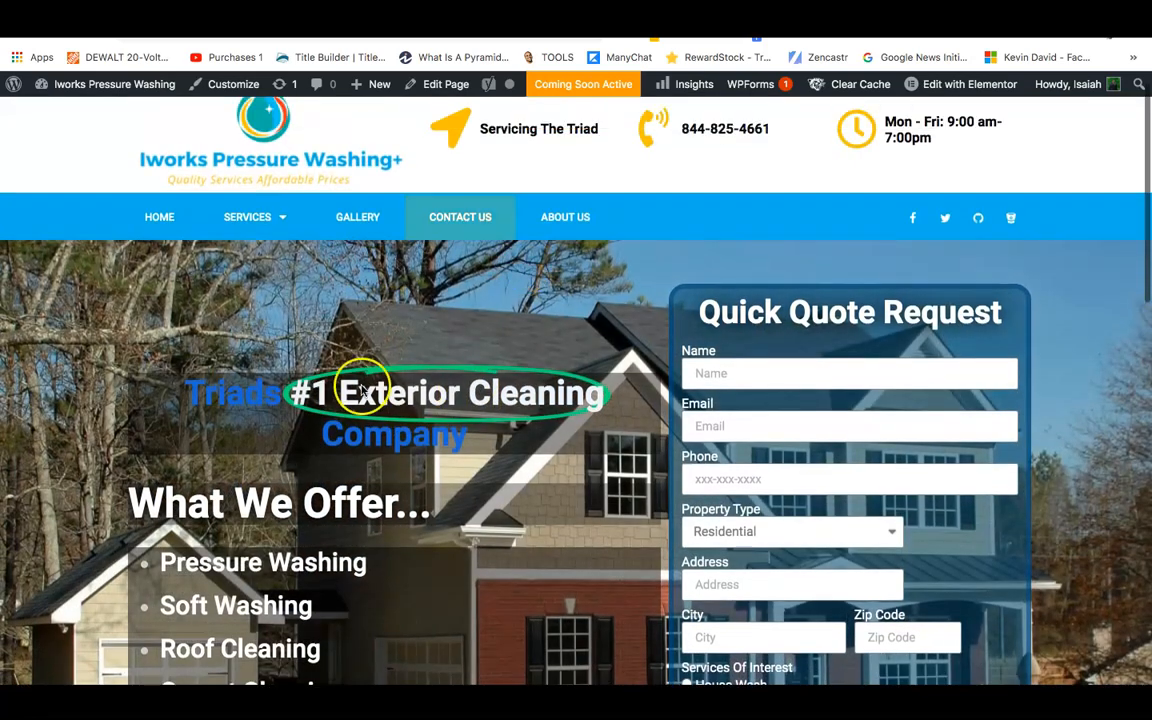
pyautogui.scroll(-3, 372, 398)
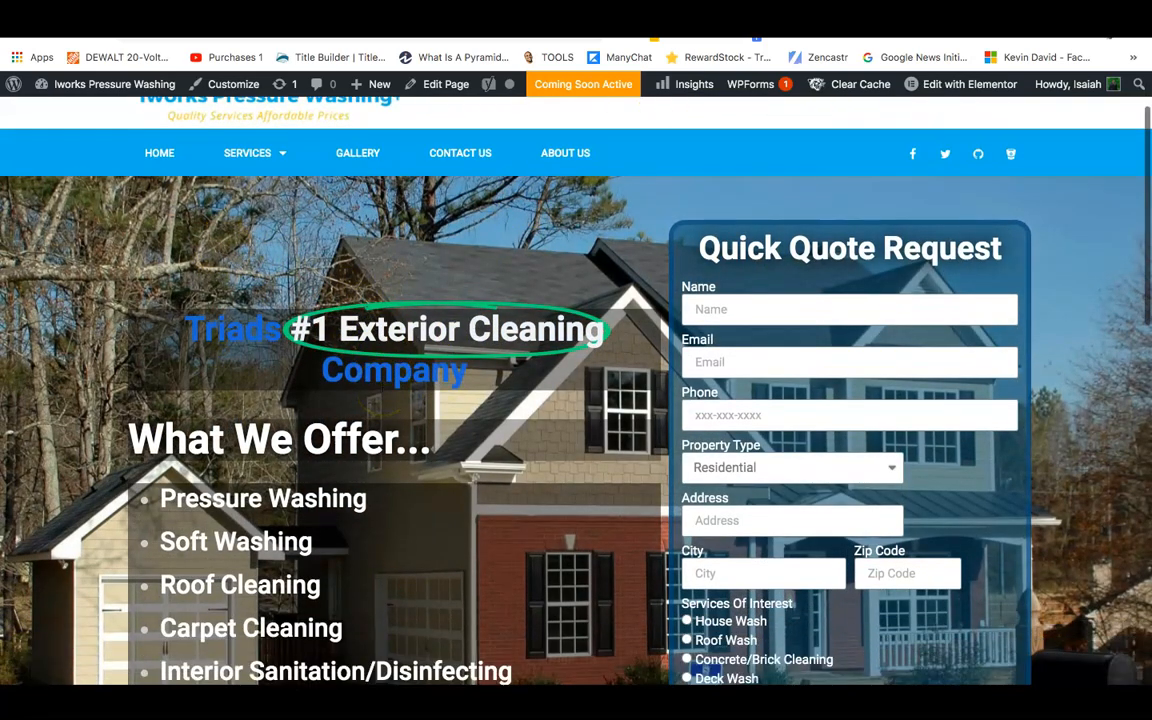
pyautogui.scroll(-1, 522, 373)
pyautogui.scroll(2, 522, 373)
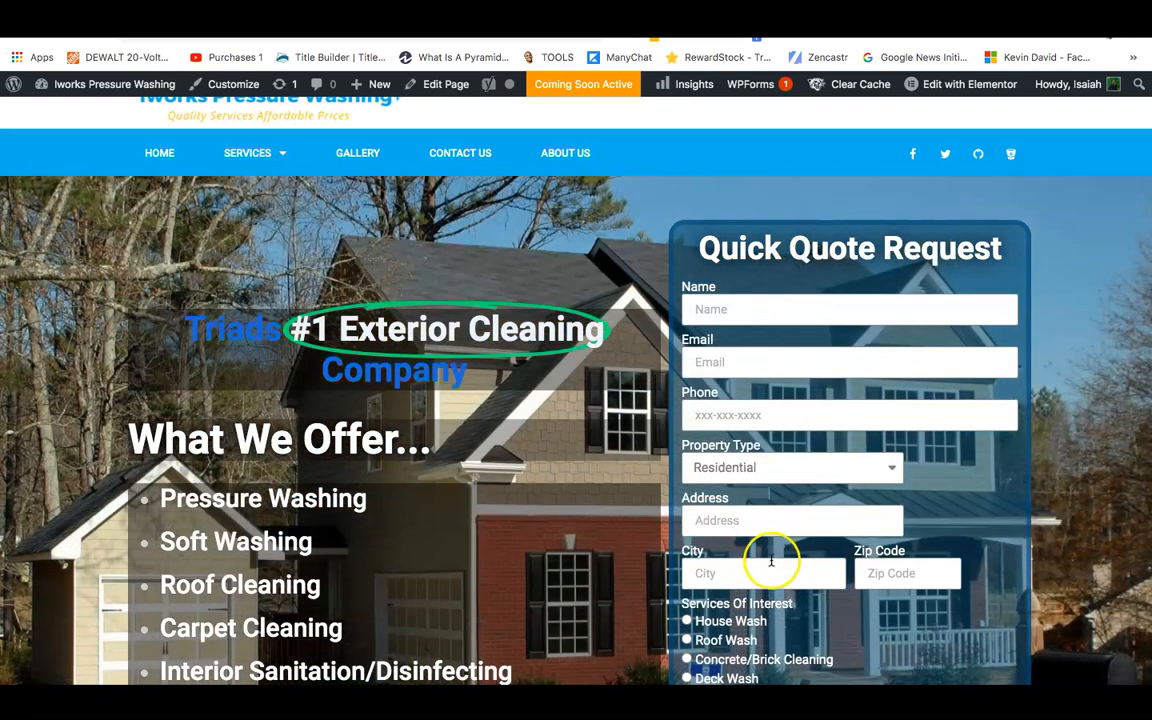
pyautogui.scroll(-3, 700, 562)
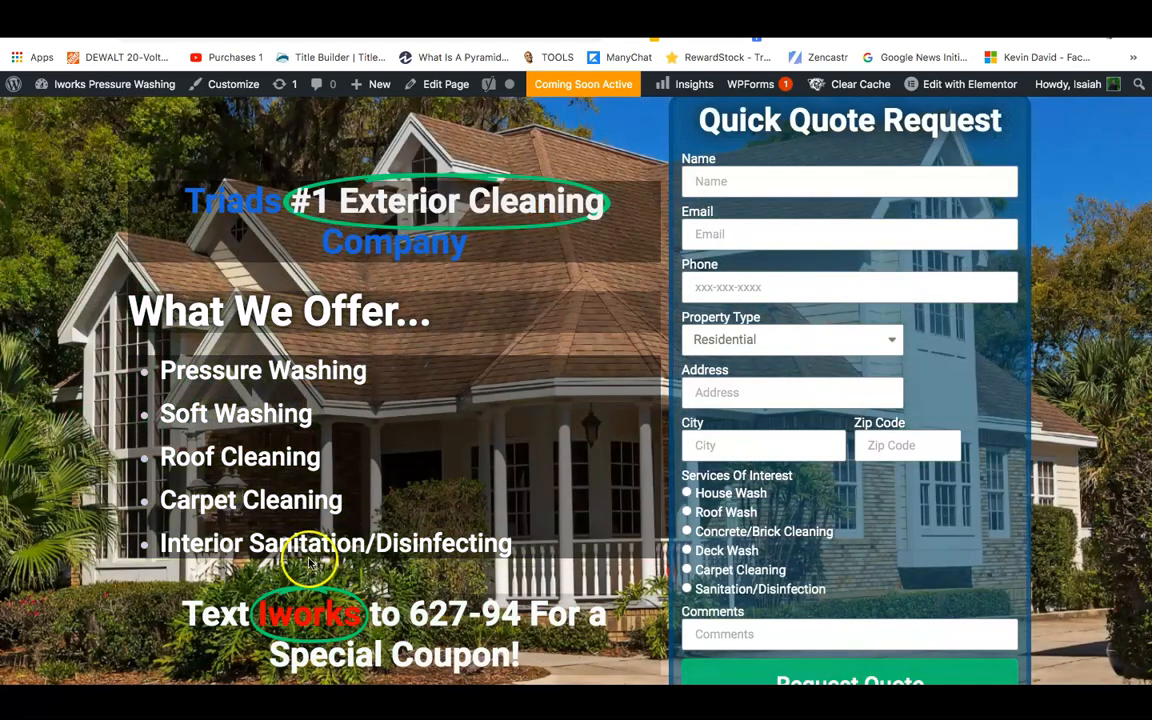
pyautogui.scroll(3, 200, 360)
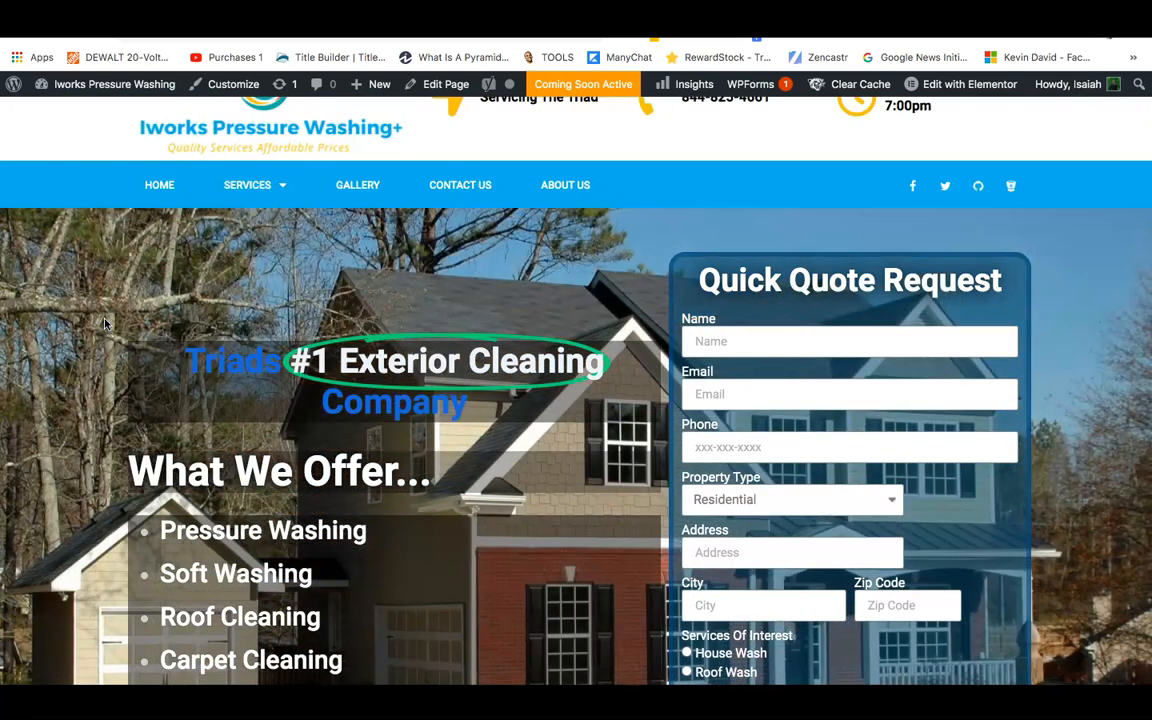
pyautogui.scroll(1, 141, 255)
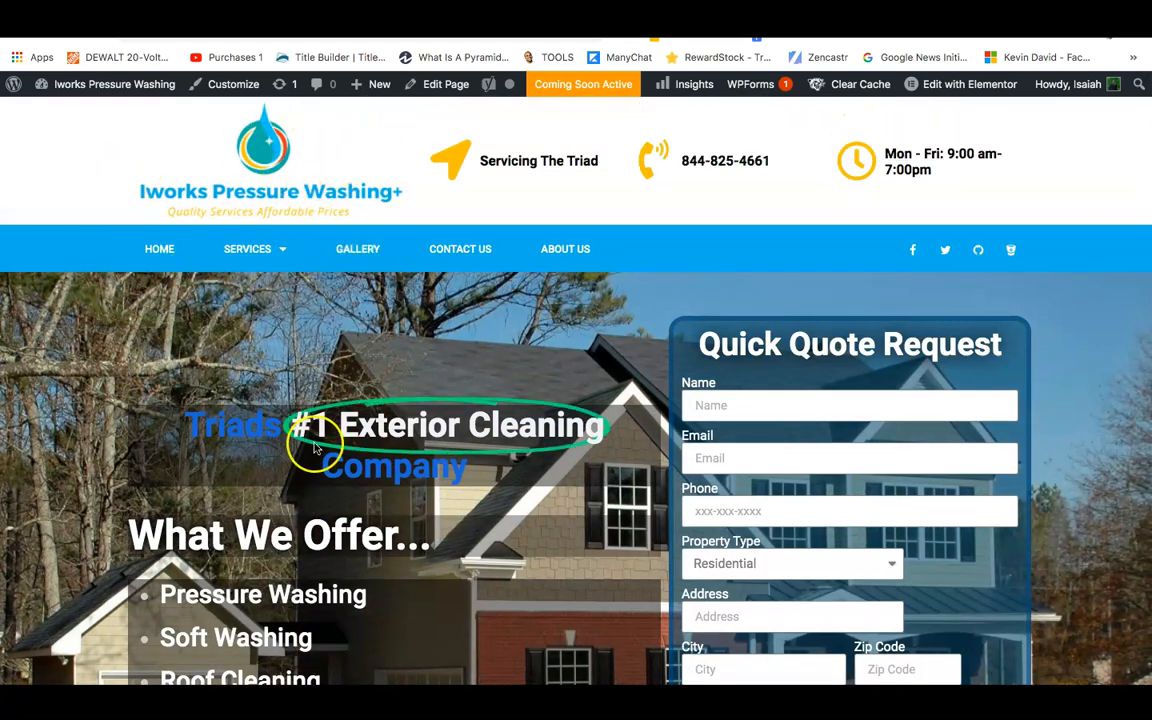
pyautogui.scroll(-3, 411, 200)
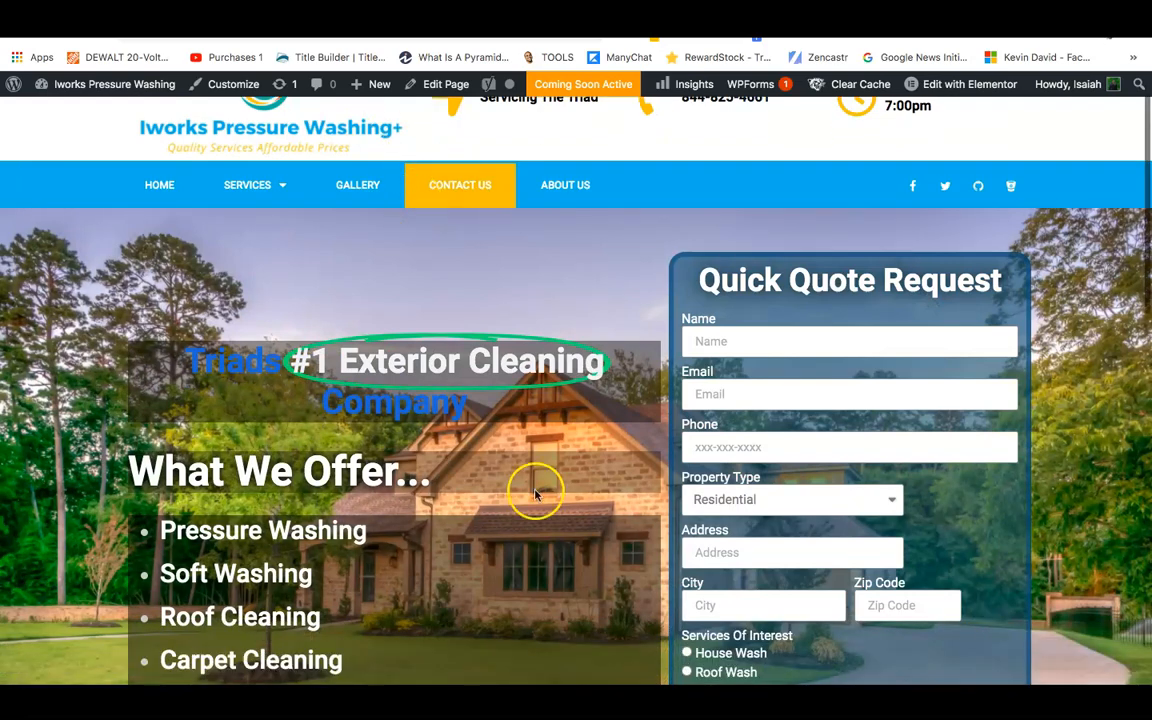
pyautogui.scroll(-3, 567, 683)
pyautogui.scroll(5, 767, 185)
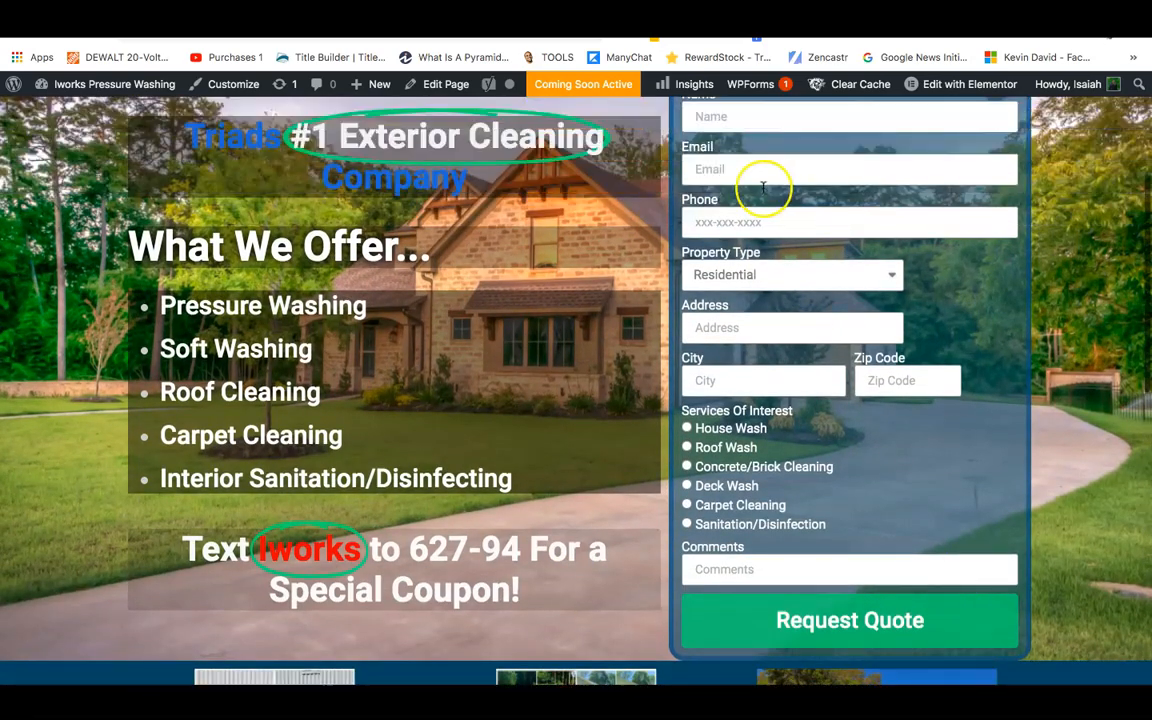
pyautogui.scroll(2, 200, 129)
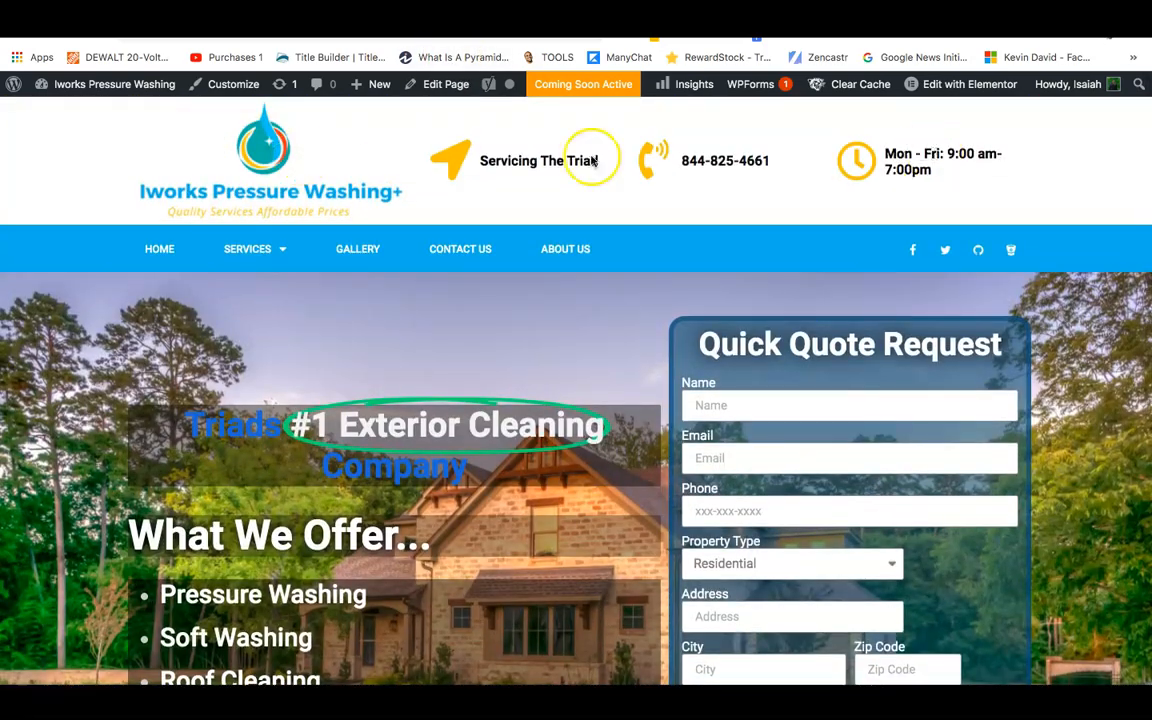
pyautogui.scroll(-4, 712, 340)
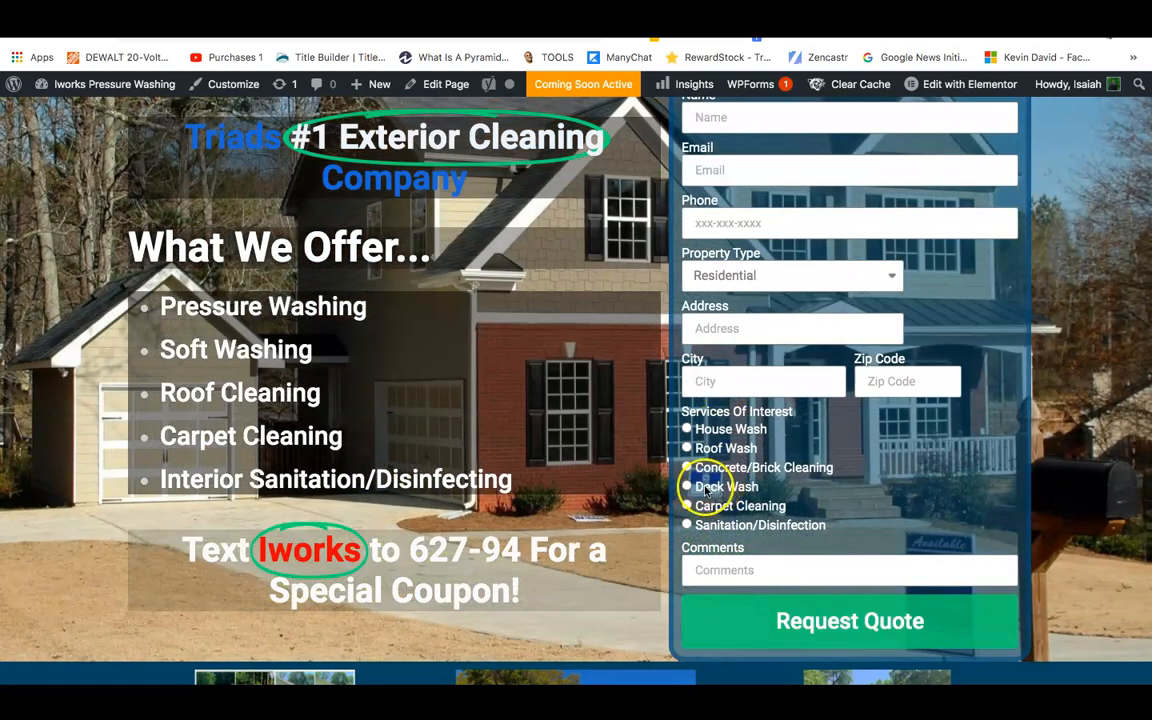
pyautogui.scroll(-5, 695, 487)
pyautogui.scroll(5, 703, 489)
pyautogui.scroll(5, 704, 489)
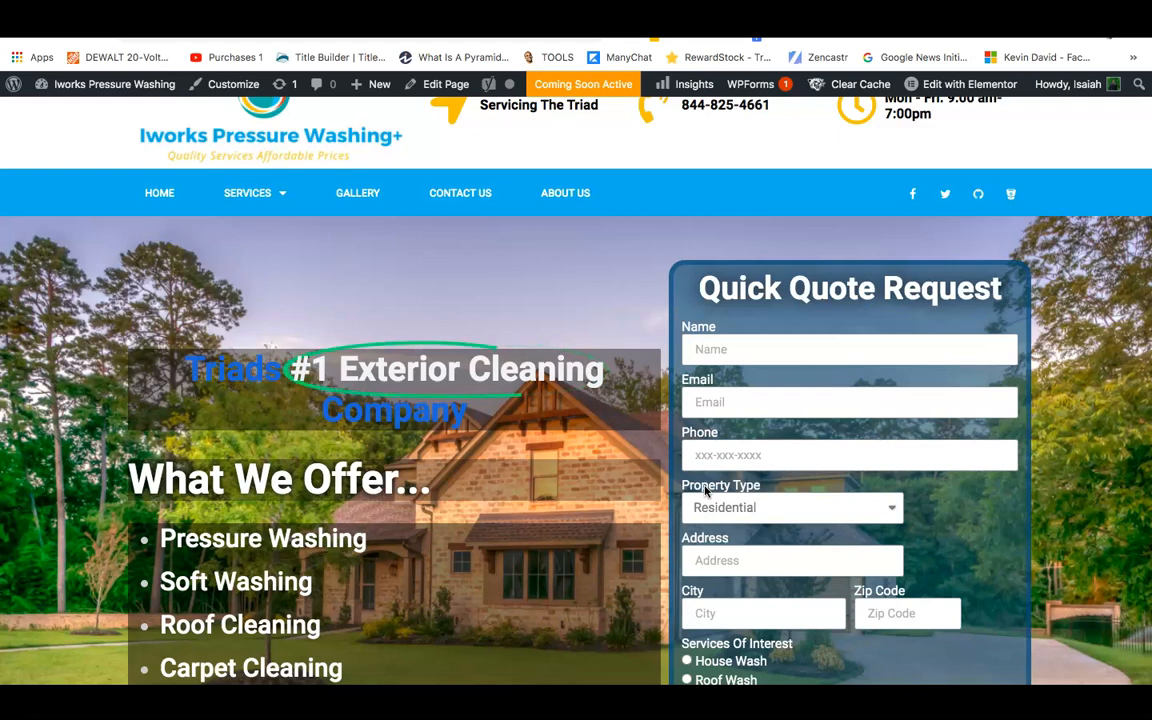
pyautogui.scroll(1, 587, 636)
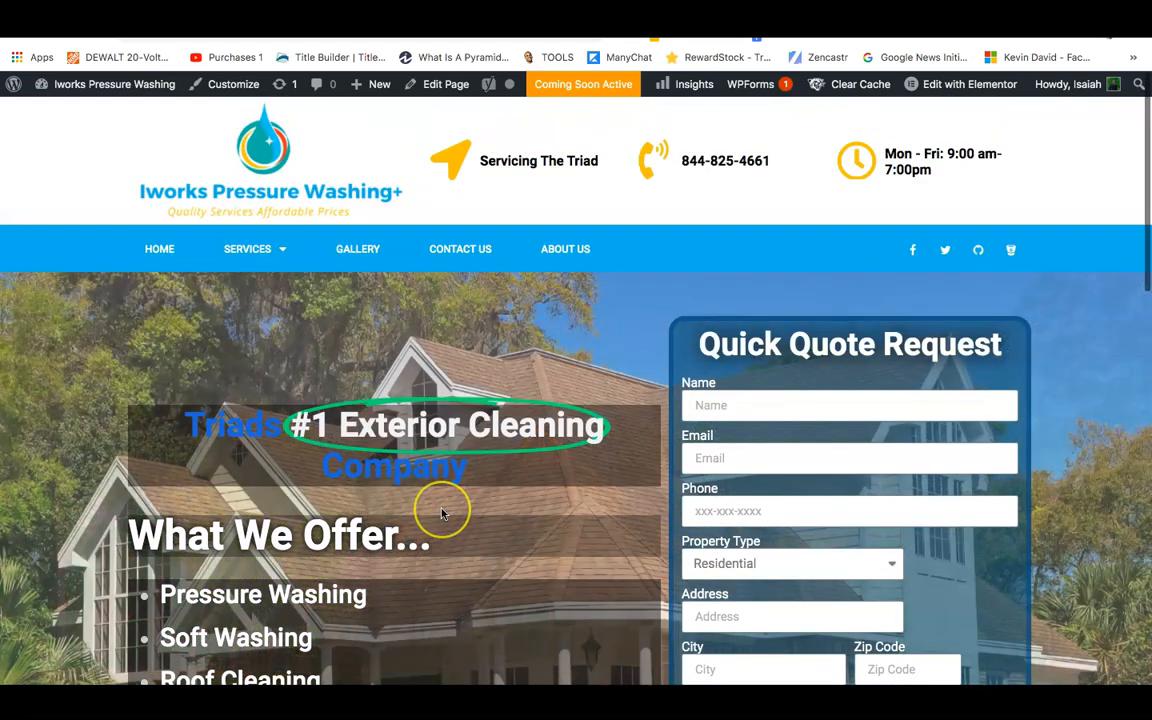
pyautogui.scroll(-2, 1145, 220)
pyautogui.scroll(-10, 1145, 220)
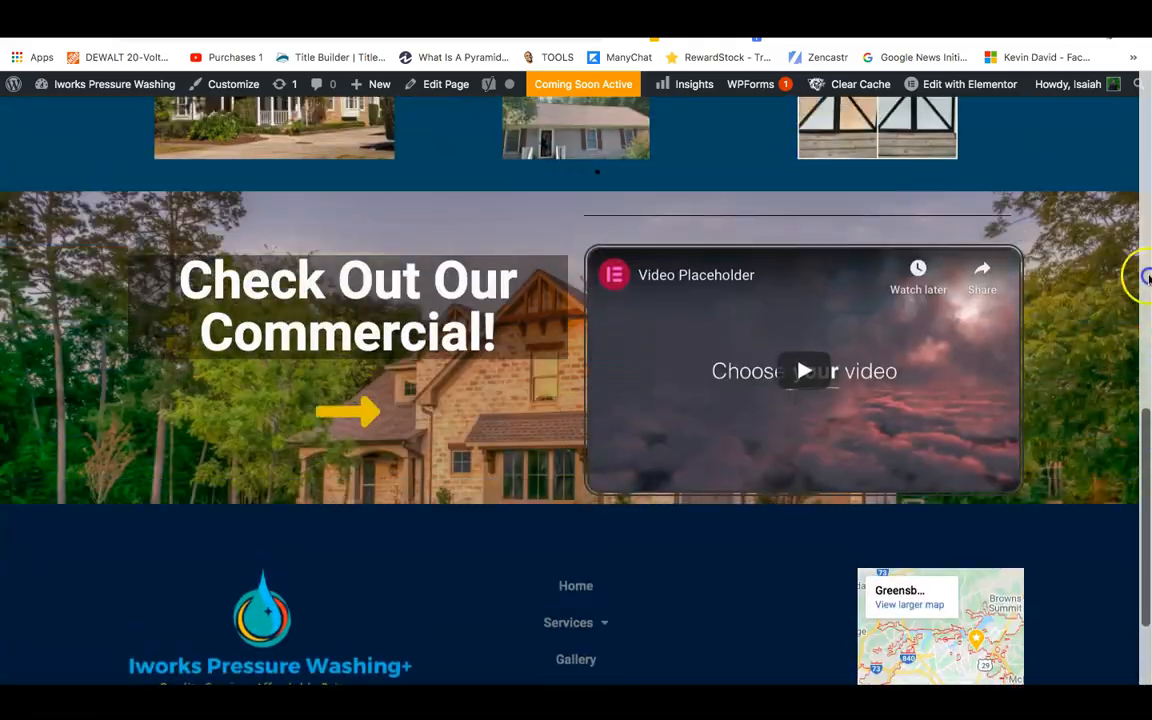
pyautogui.moveTo(1149, 278); pyautogui.dragTo(1117, 85)
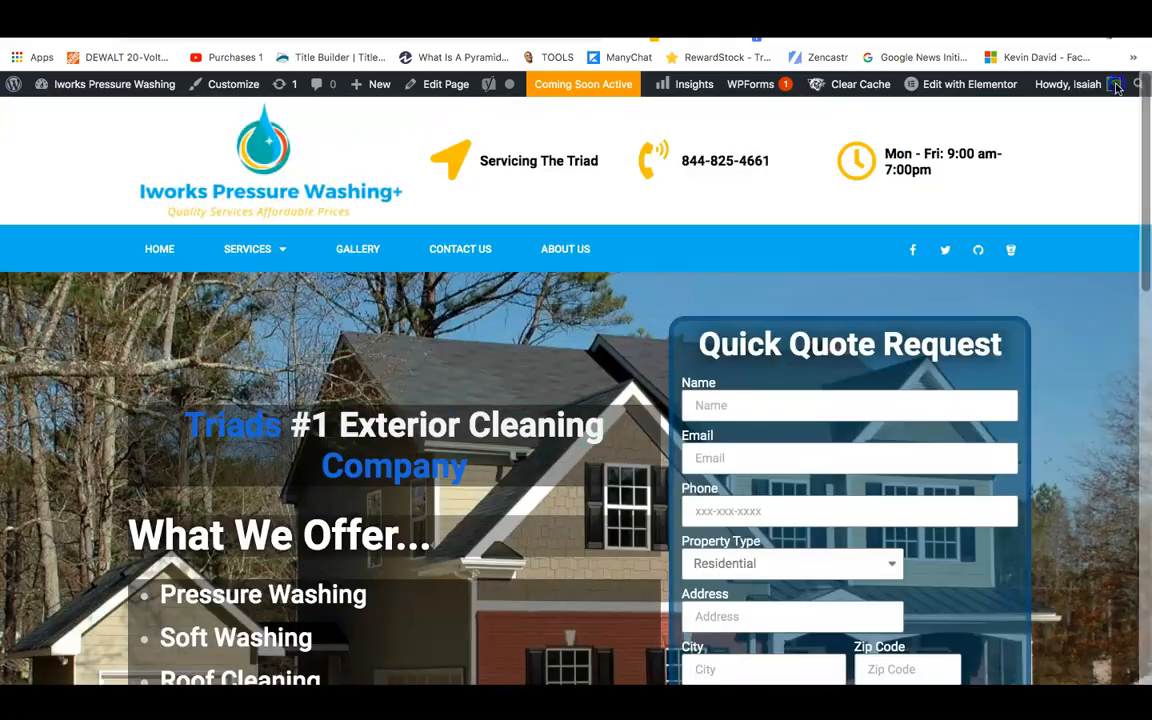
pyautogui.scroll(-5, 1110, 170)
pyautogui.scroll(1, 1107, 167)
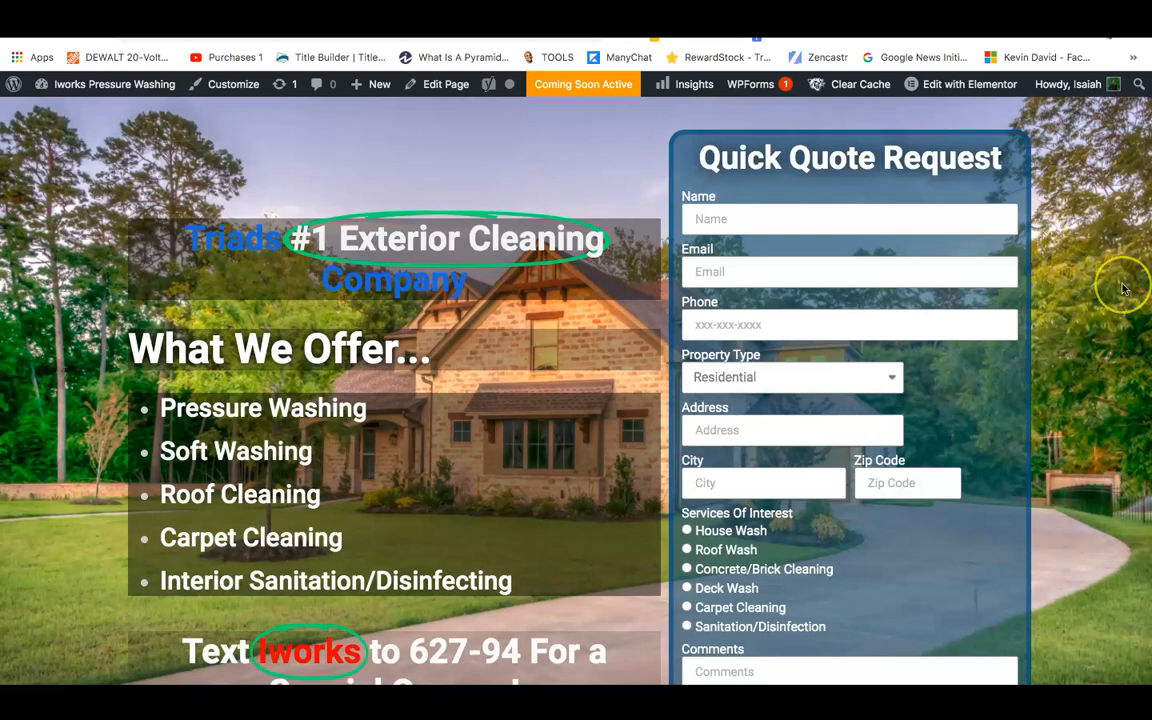
pyautogui.scroll(1, 1118, 283)
pyautogui.scroll(2, 1122, 288)
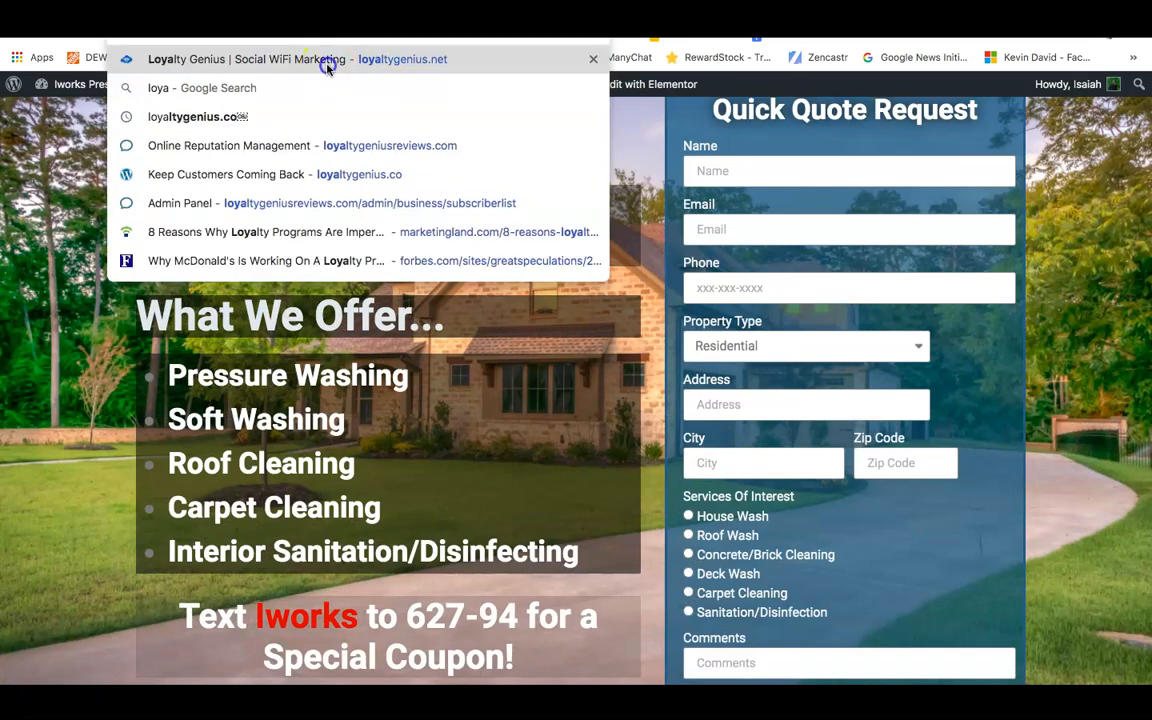
# Go to the Loyalty Genius site showing 'Mobile Marketing Suite To Grow Your Business'.
pyautogui.click(326, 65)
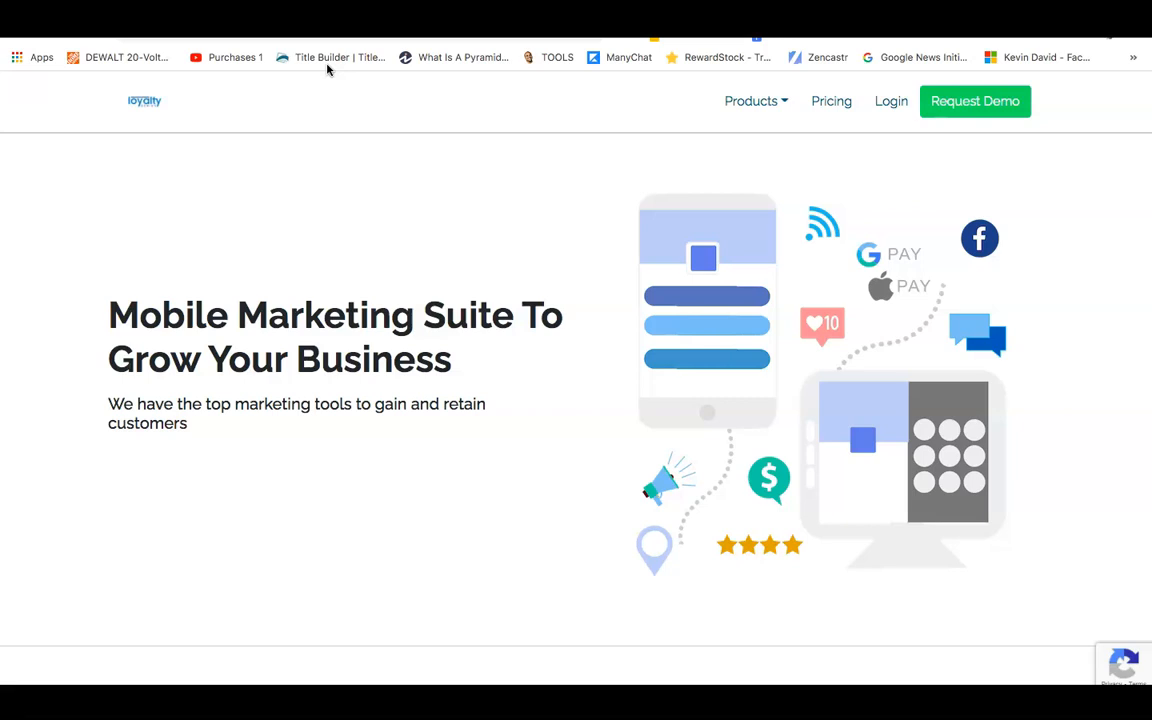
# Scroll through the Loyalty Genius marketing solutions on the page.
pyautogui.scroll(-4, 326, 68)
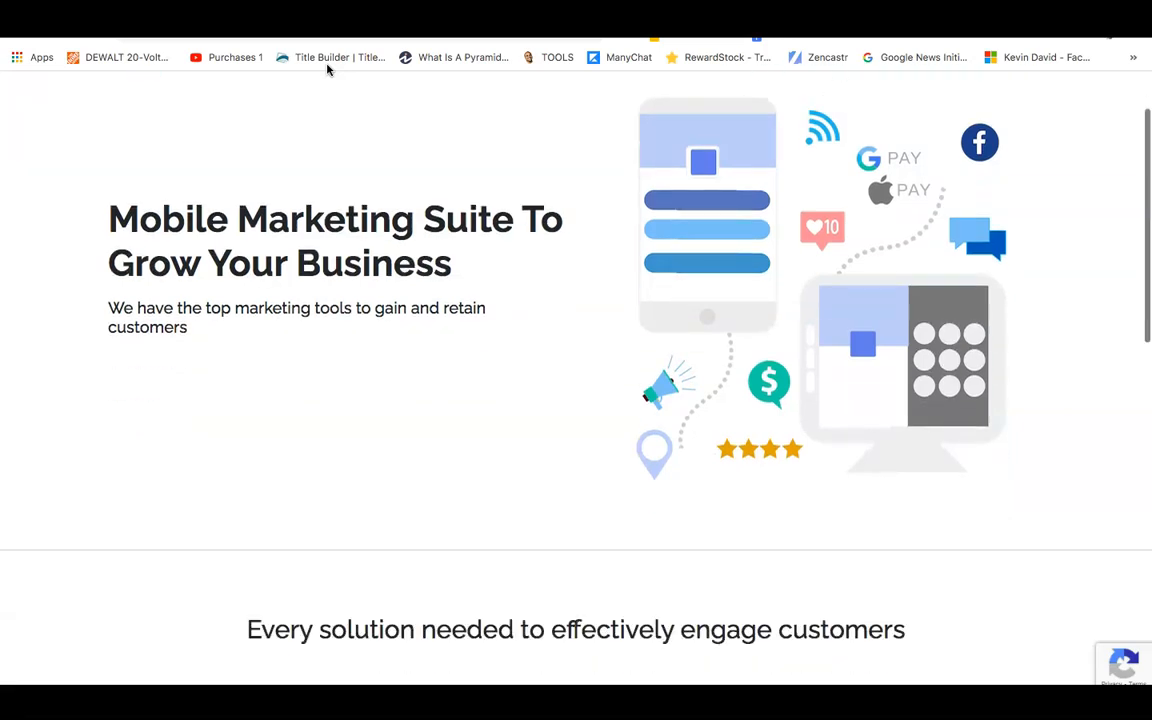
pyautogui.scroll(1, 326, 68)
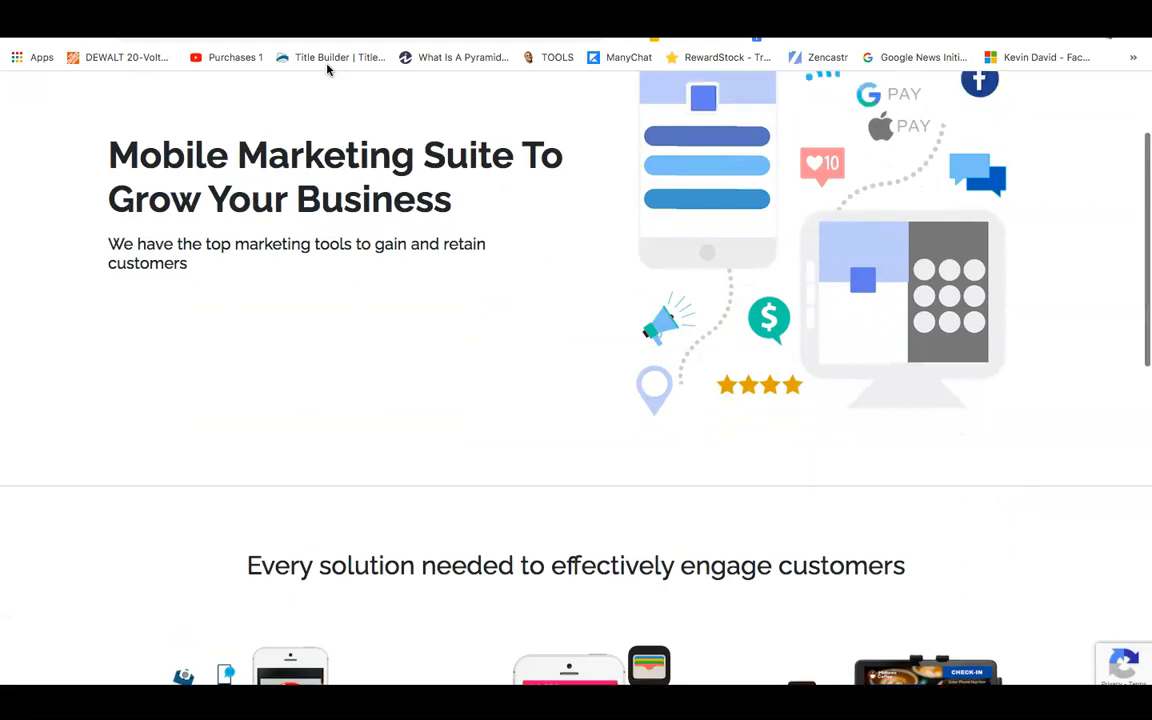
pyautogui.scroll(-6, 326, 68)
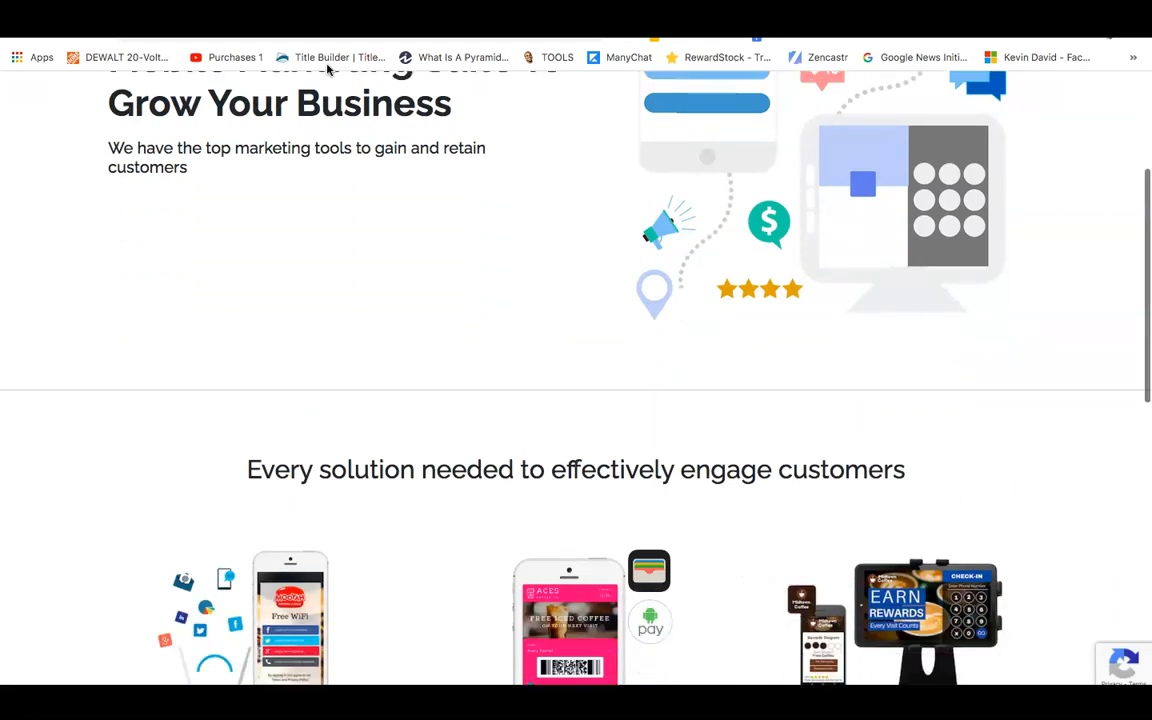
pyautogui.scroll(-1, 326, 68)
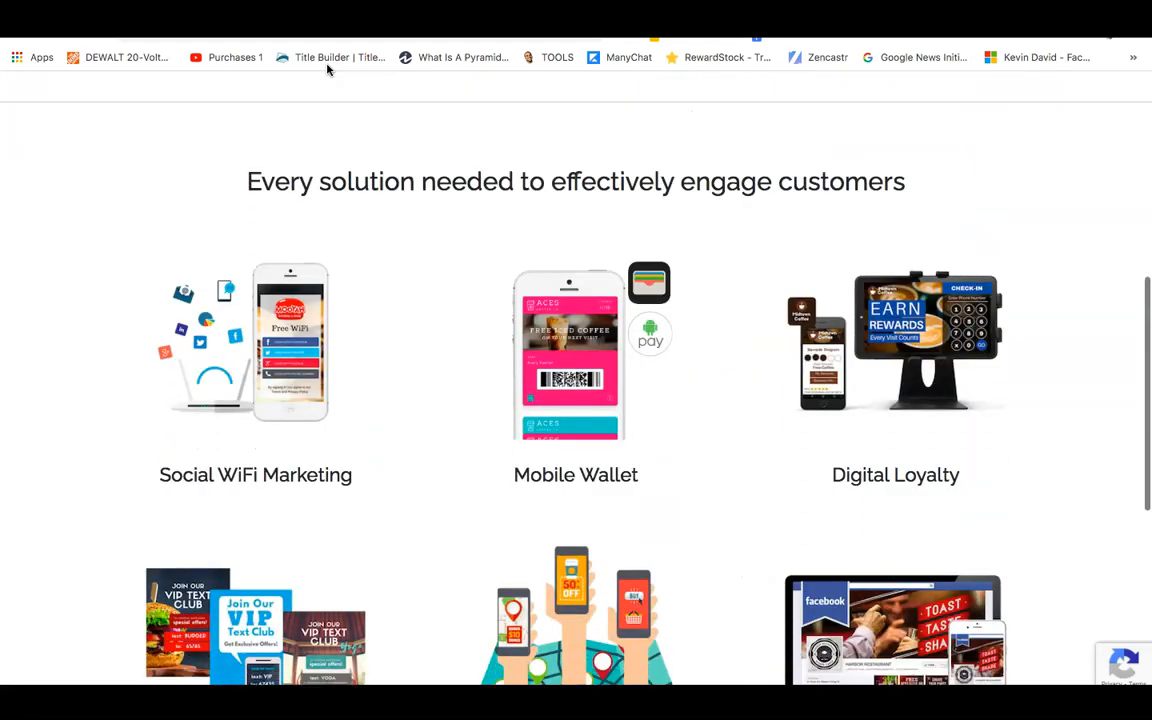
pyautogui.scroll(-1, 326, 68)
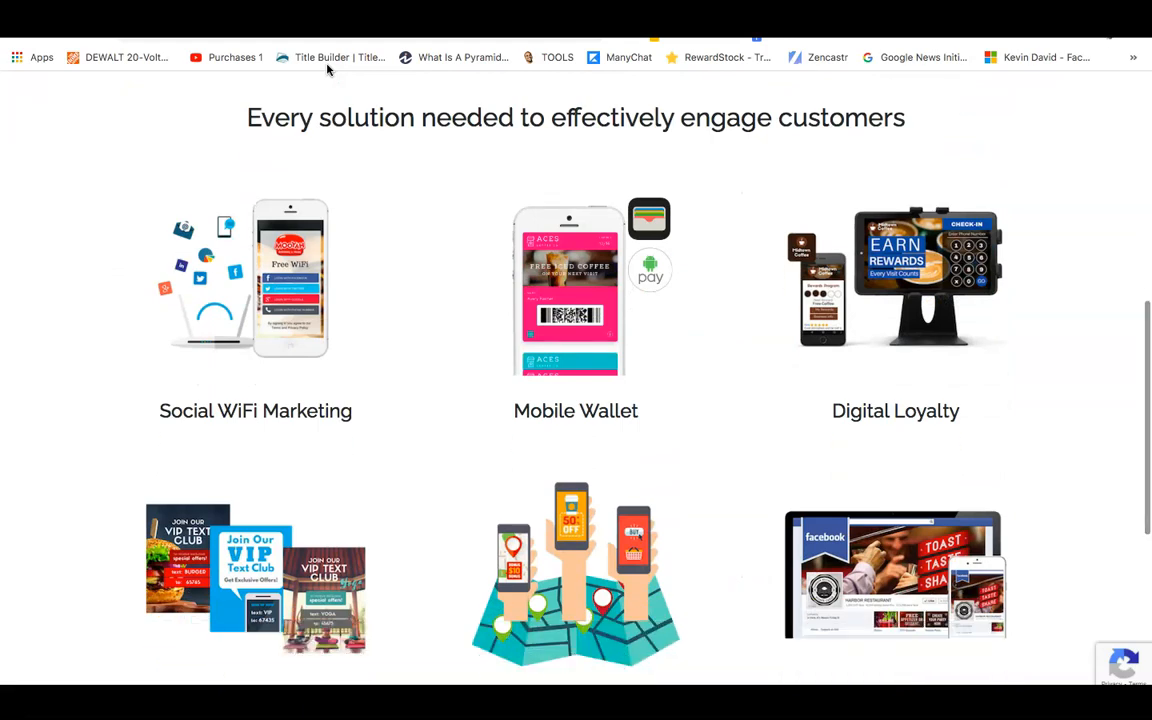
pyautogui.scroll(-1, 326, 68)
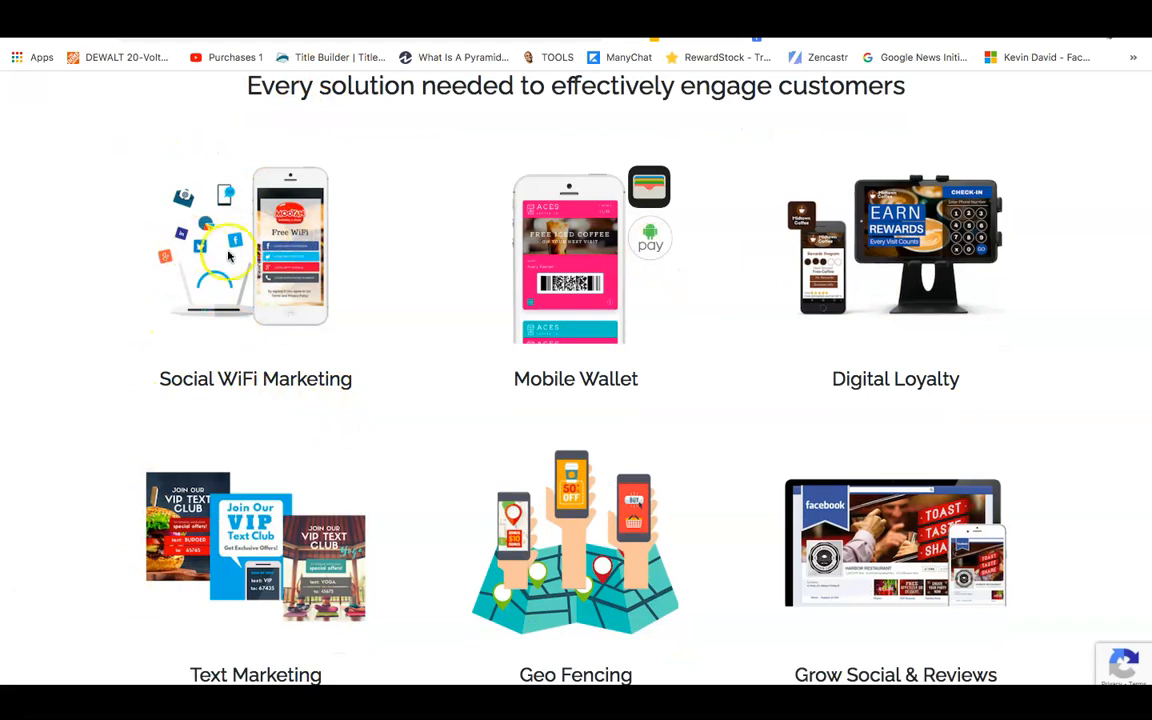
pyautogui.scroll(-2, 955, 275)
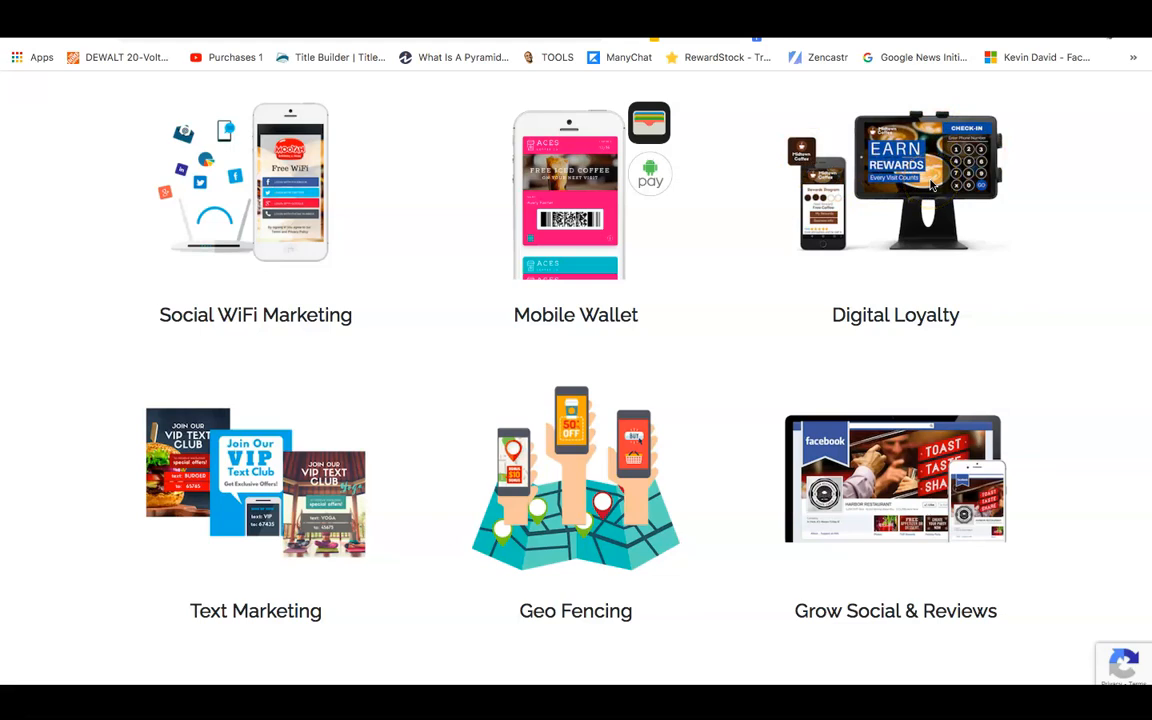
pyautogui.scroll(-1, 853, 289)
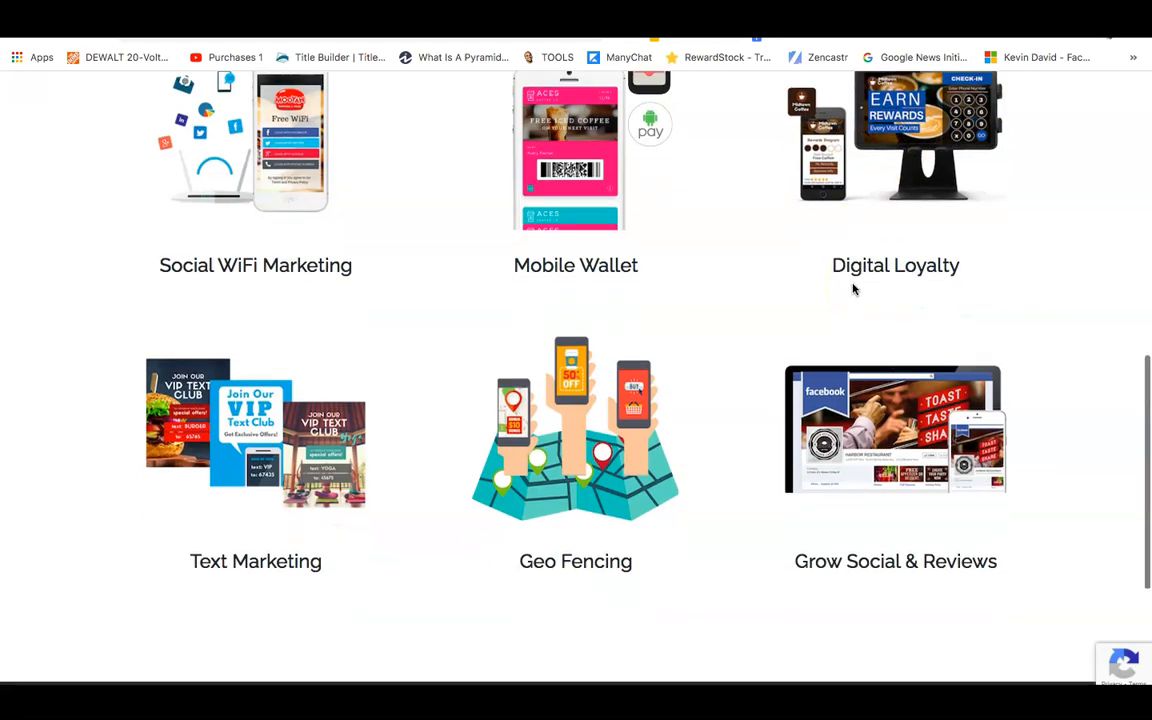
pyautogui.scroll(-1, 853, 289)
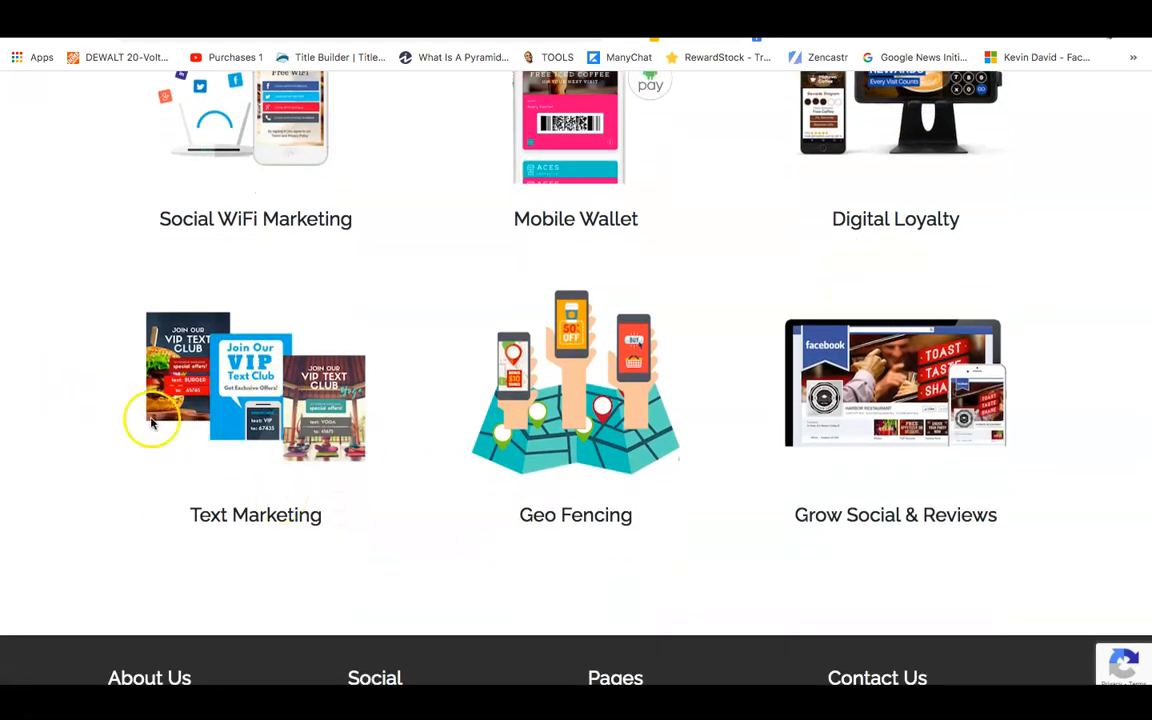
pyautogui.scroll(-1, 211, 548)
pyautogui.scroll(1, 211, 548)
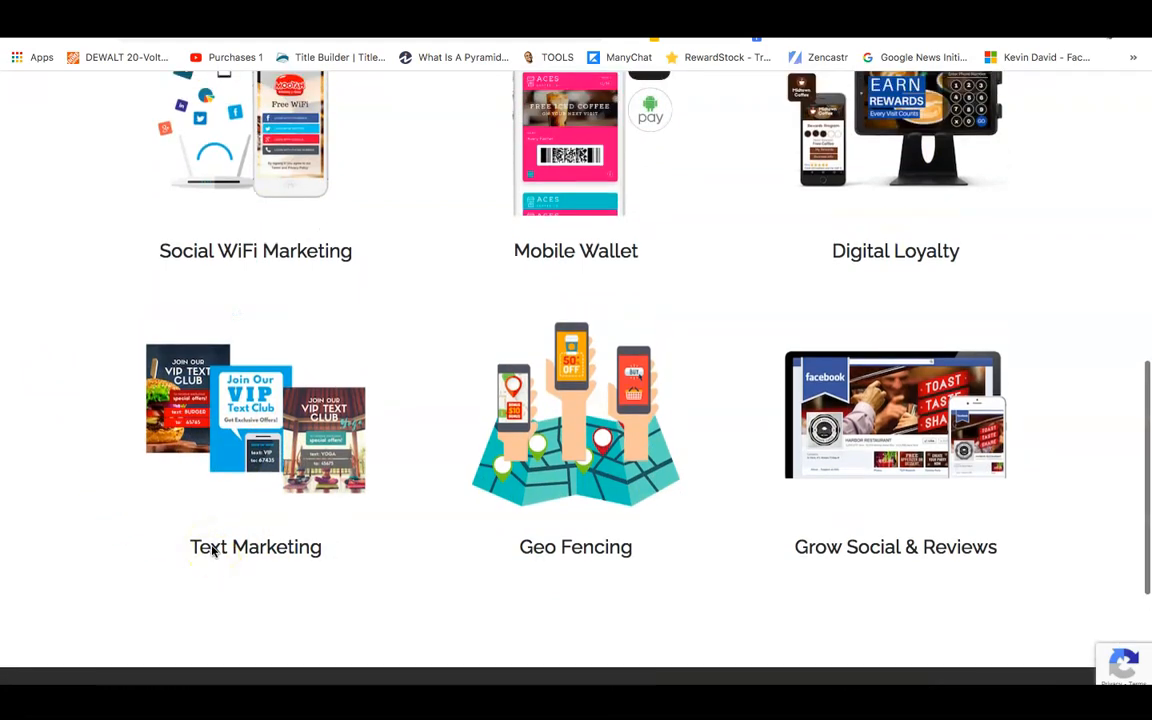
pyautogui.scroll(10, 211, 548)
pyautogui.scroll(2, 211, 551)
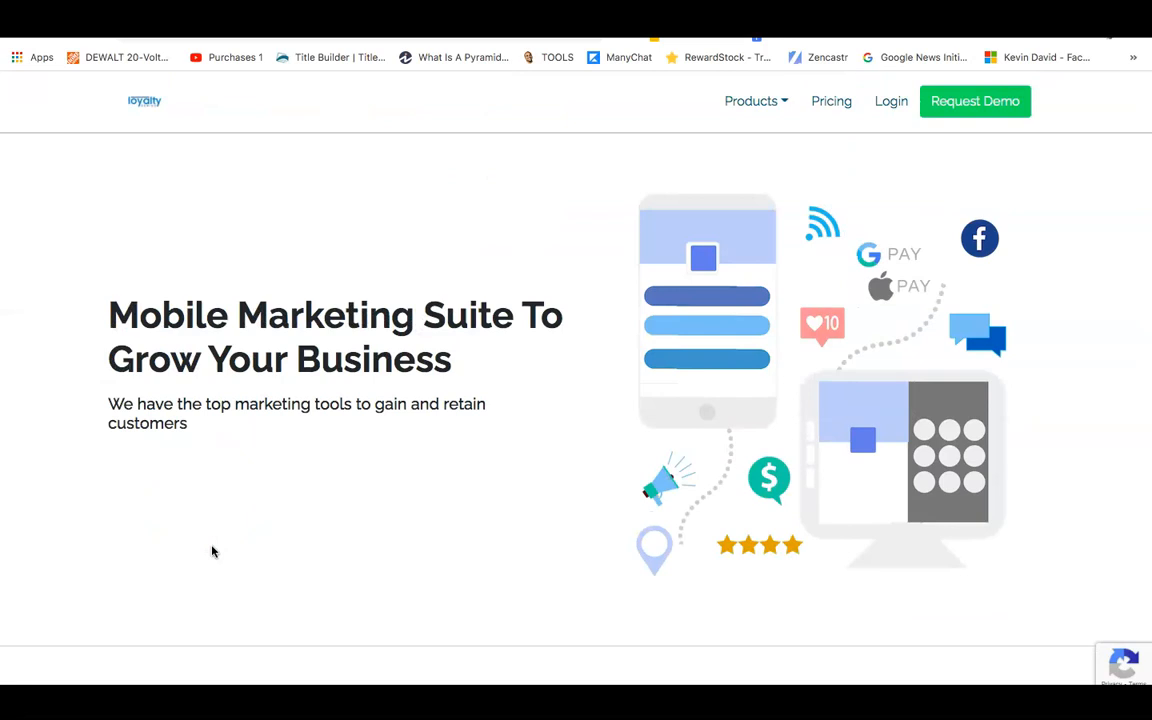
# Try the Request a Demo message field with 'from', then return to the Iworks Pressure Washing tab.
pyautogui.click(990, 103)
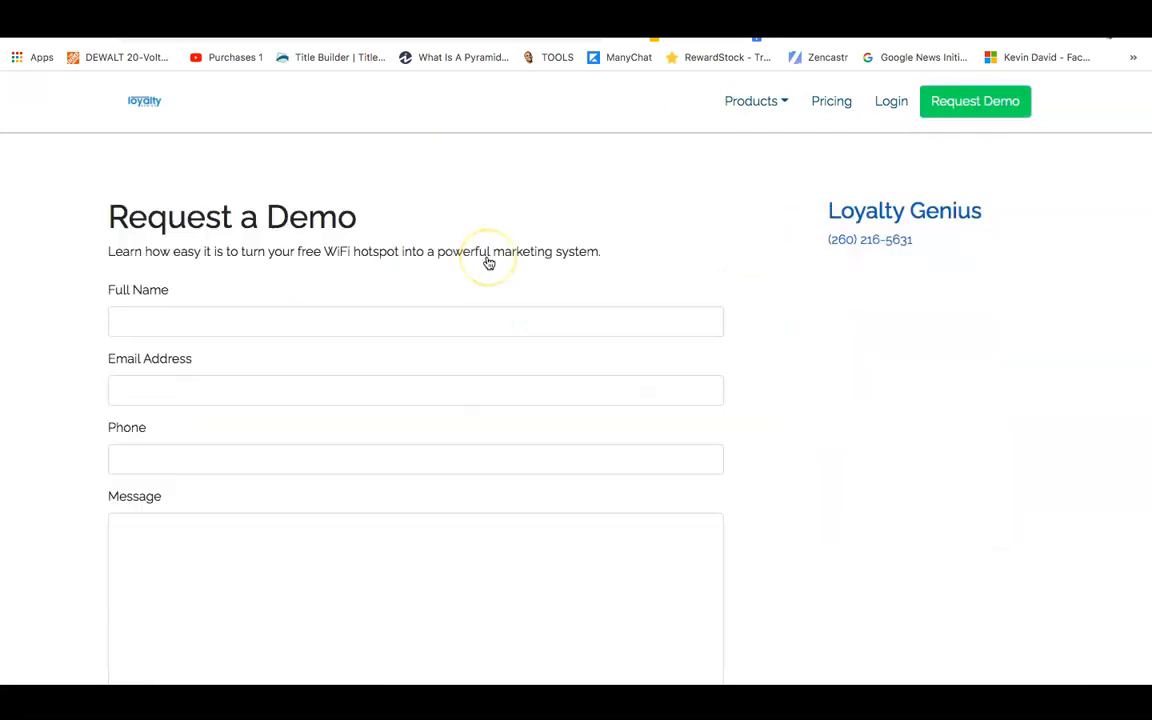
pyautogui.click(236, 592)
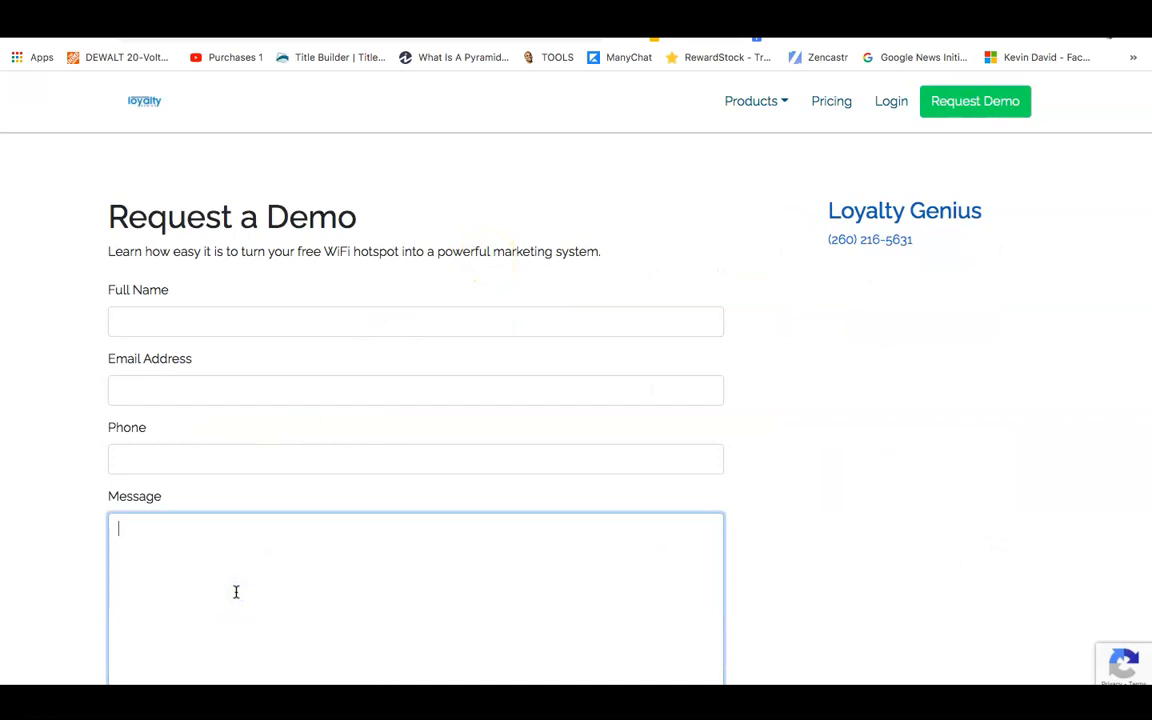
pyautogui.write('from')
pyautogui.press('BackSpace')
pyautogui.press('BackSpace')
pyautogui.press('BackSpace')
pyautogui.press('BackSpace')
pyautogui.click(850, 20)
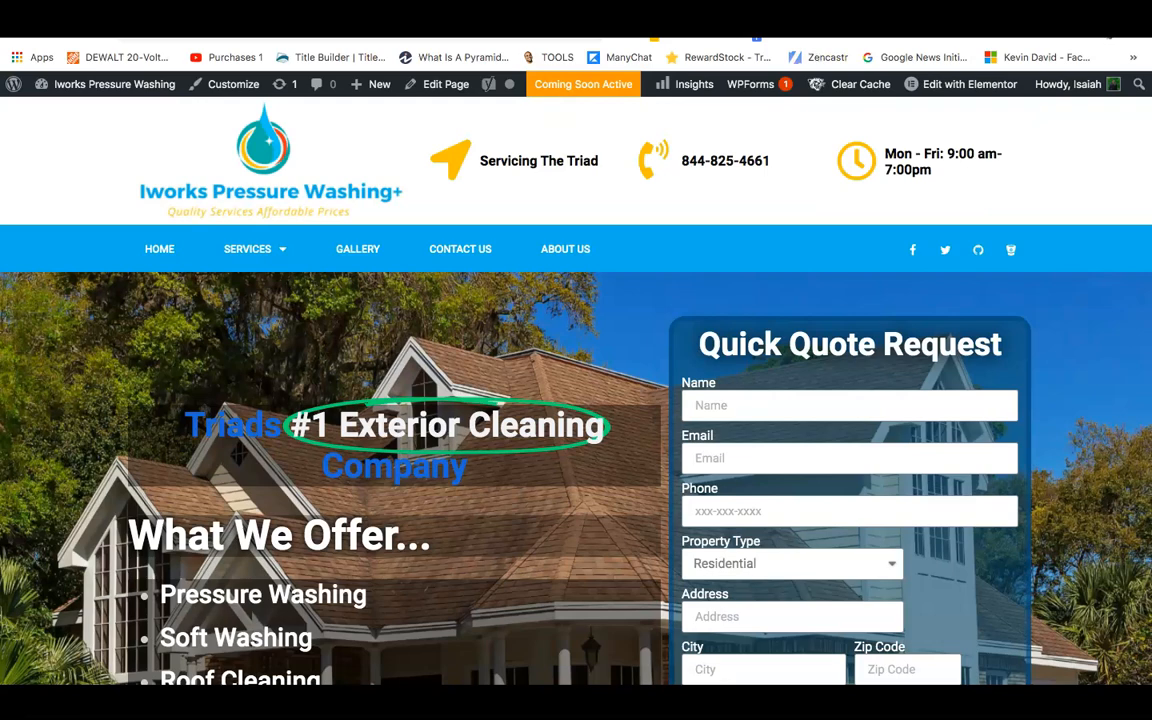
pyautogui.scroll(-1, 463, 408)
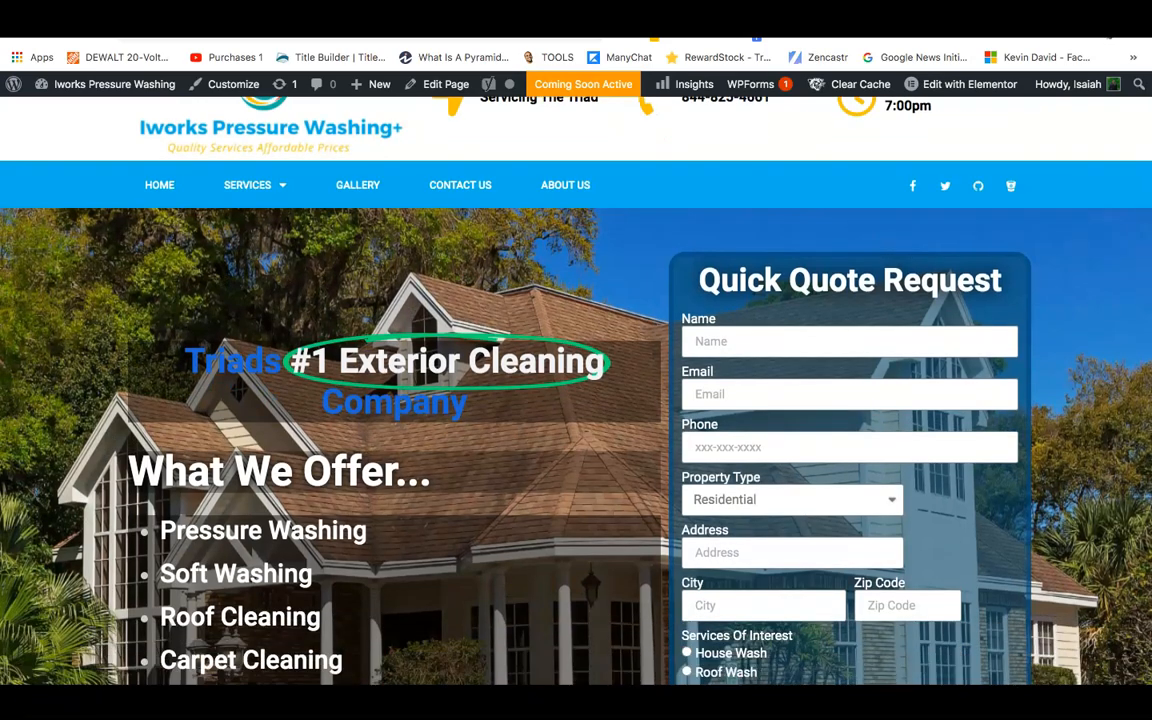
pyautogui.scroll(1, 447, 633)
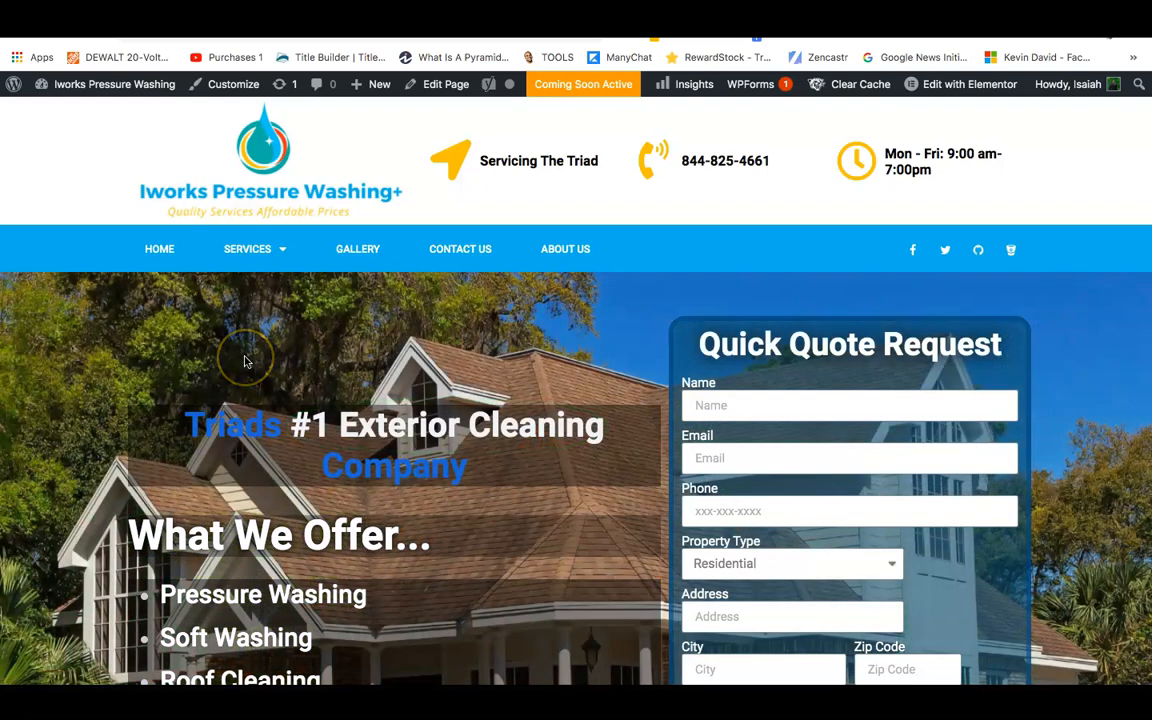
pyautogui.scroll(-1, 245, 362)
pyautogui.scroll(-3, 245, 362)
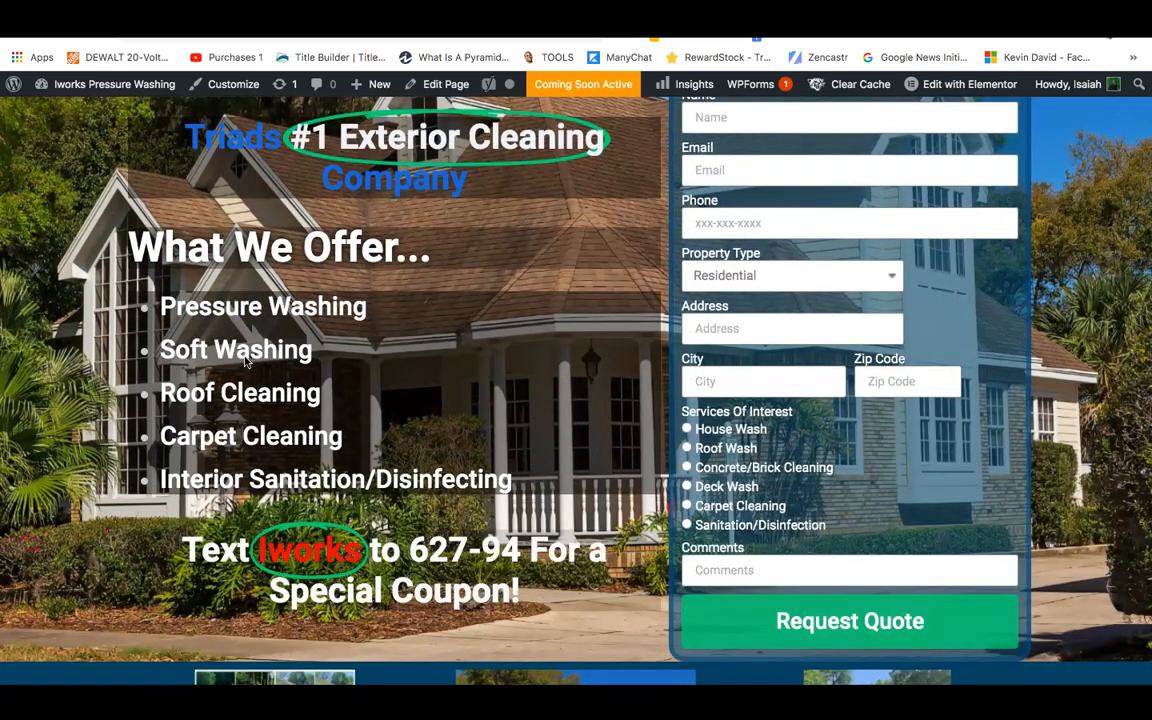
pyautogui.scroll(3, 245, 362)
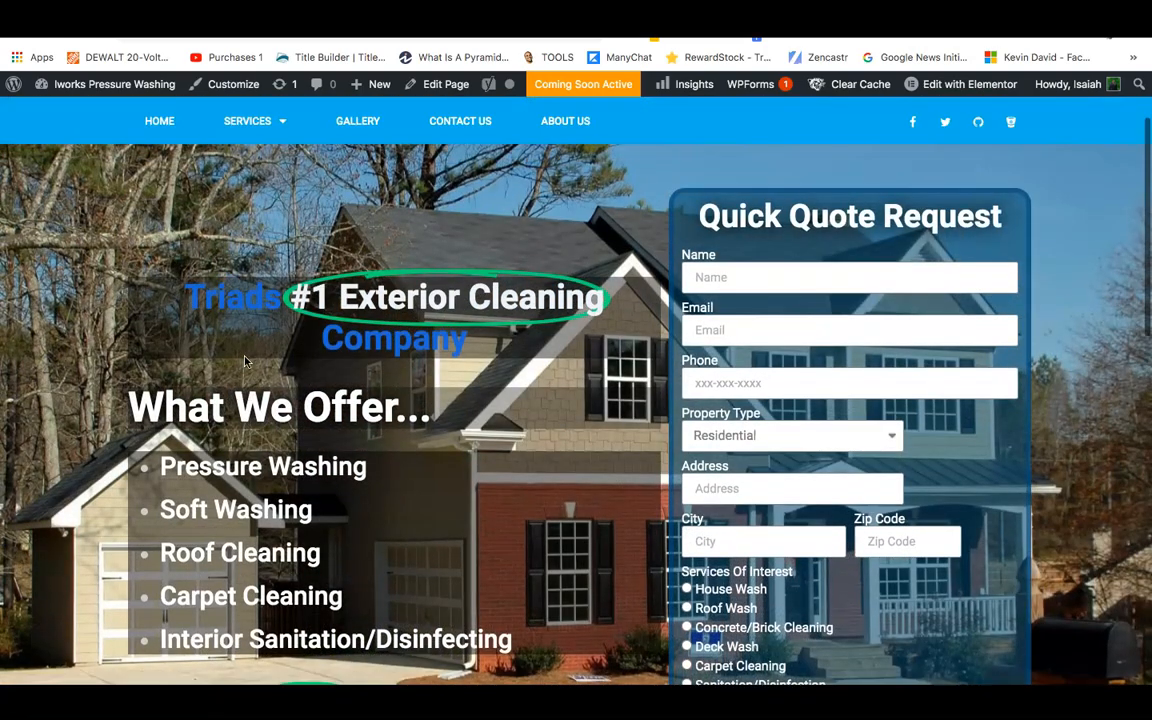
pyautogui.scroll(-5, 245, 362)
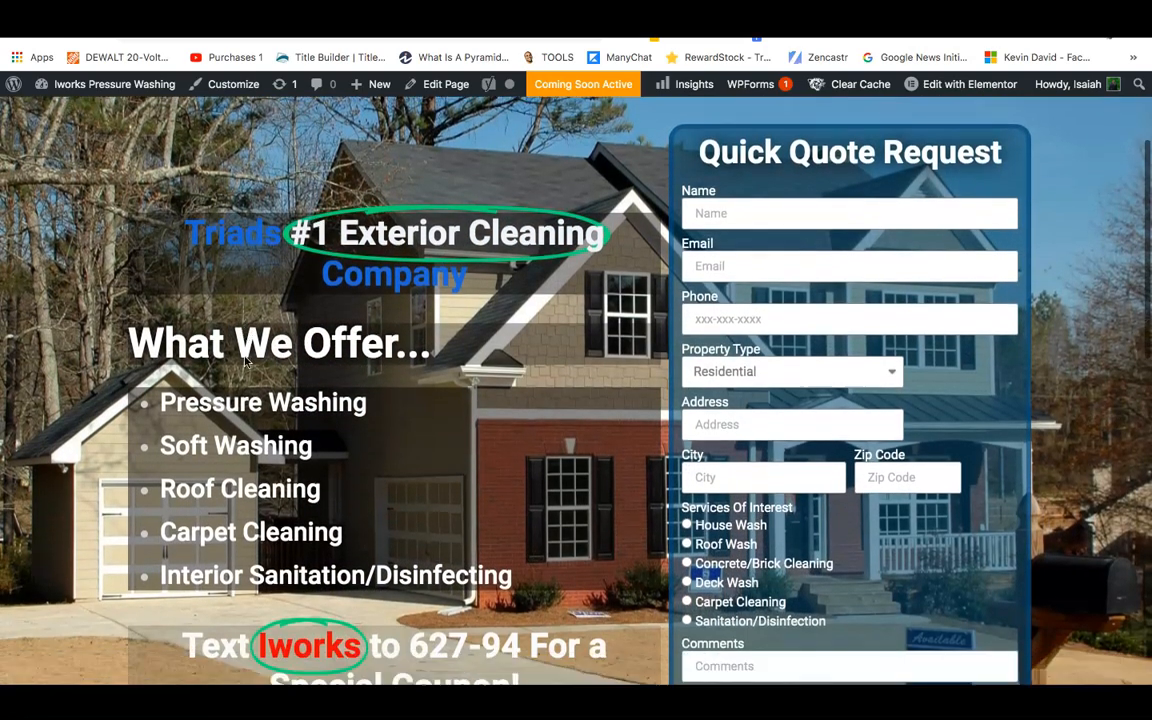
pyautogui.scroll(-6, 441, 432)
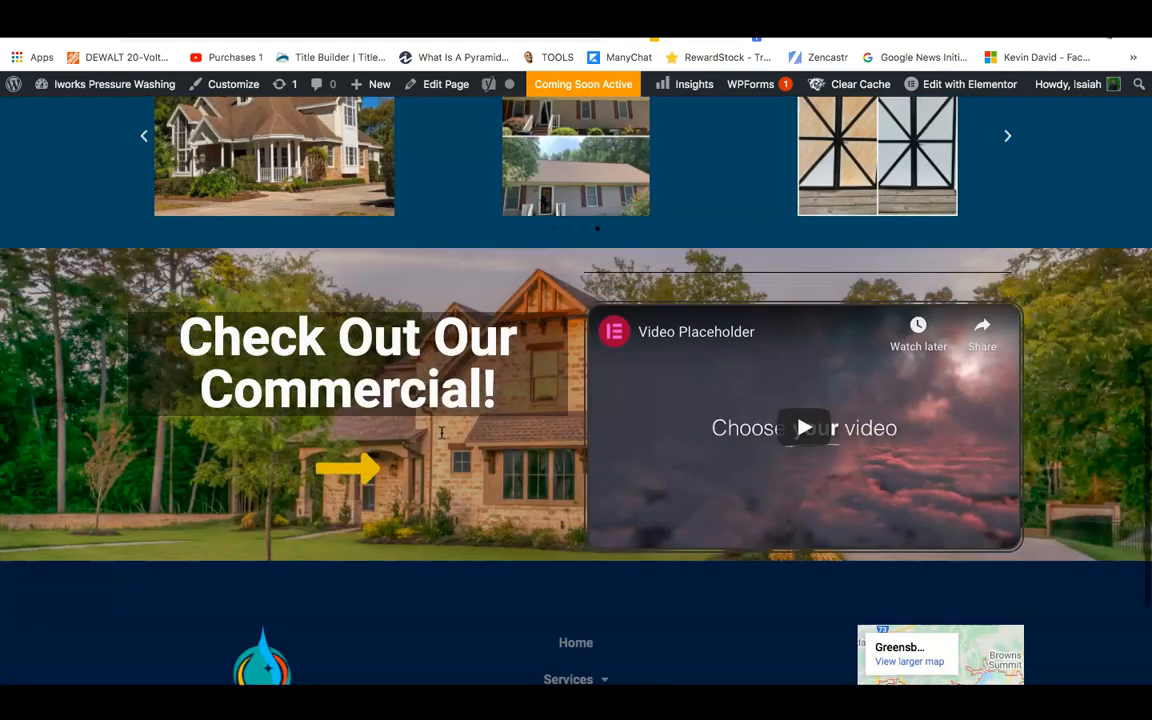
pyautogui.moveTo(427, 680)
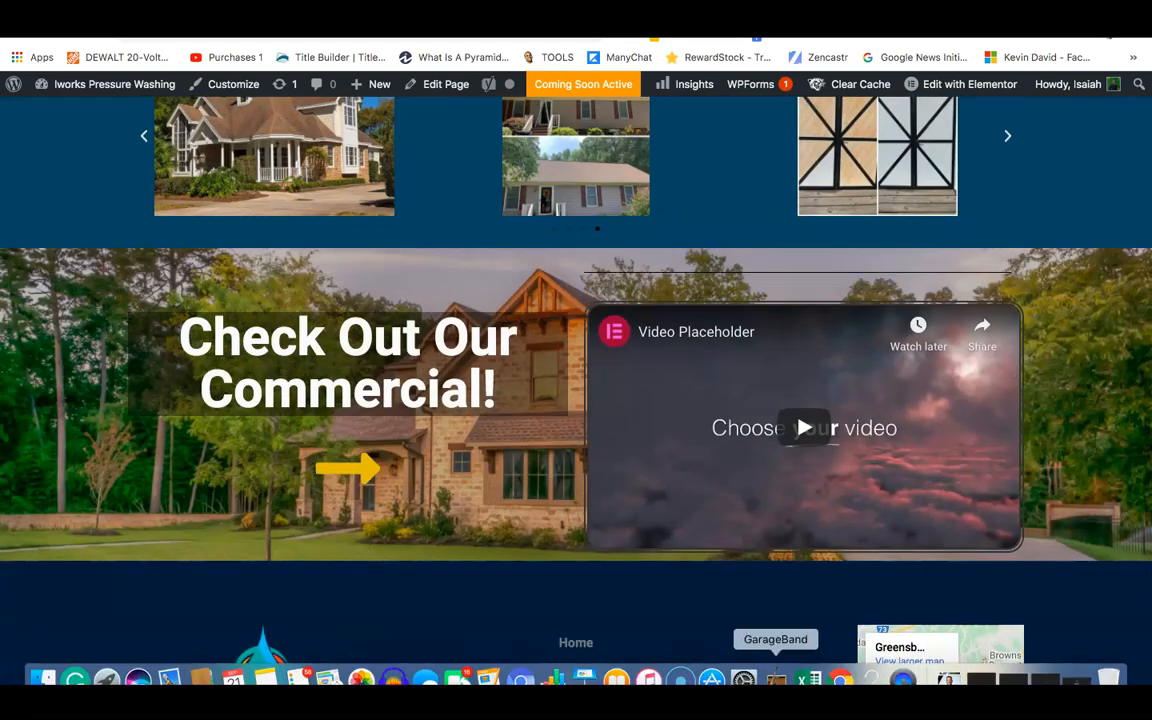